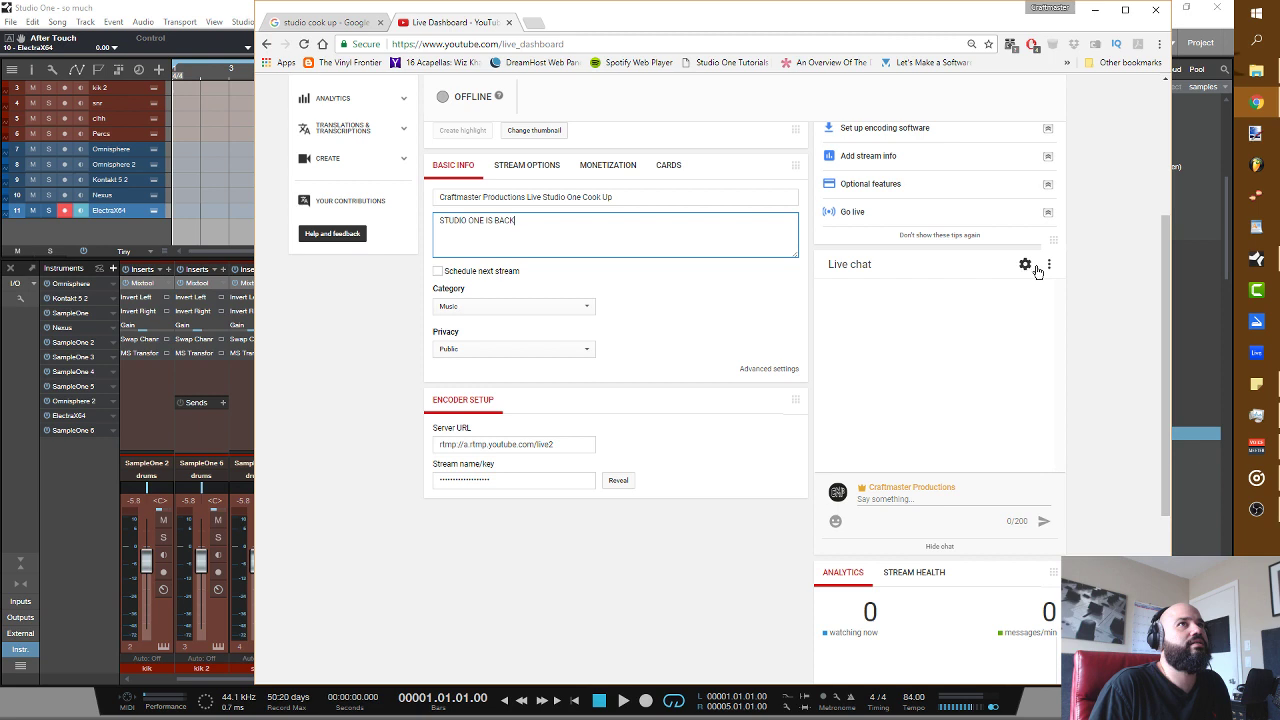
Step: Check the live chat settings and pop the stream's live chat out into its own window
left_click(1025, 266)
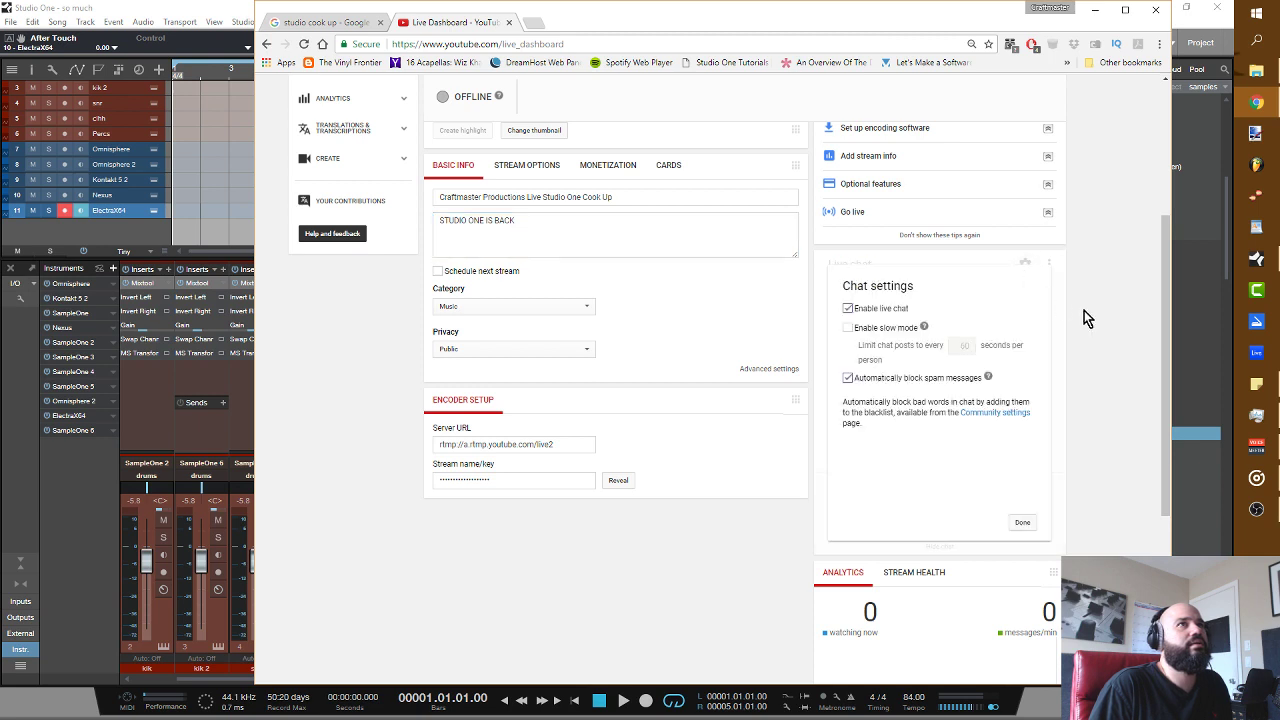
left_click(1026, 523)
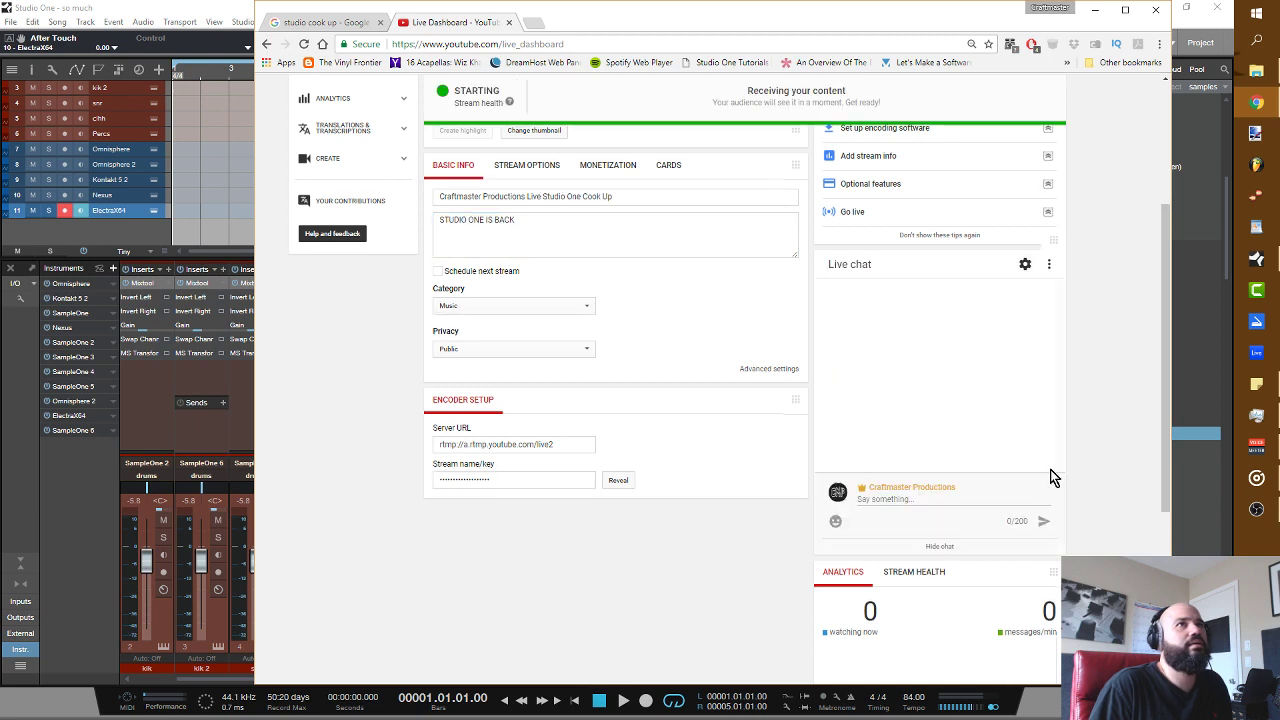
left_click(1049, 265)
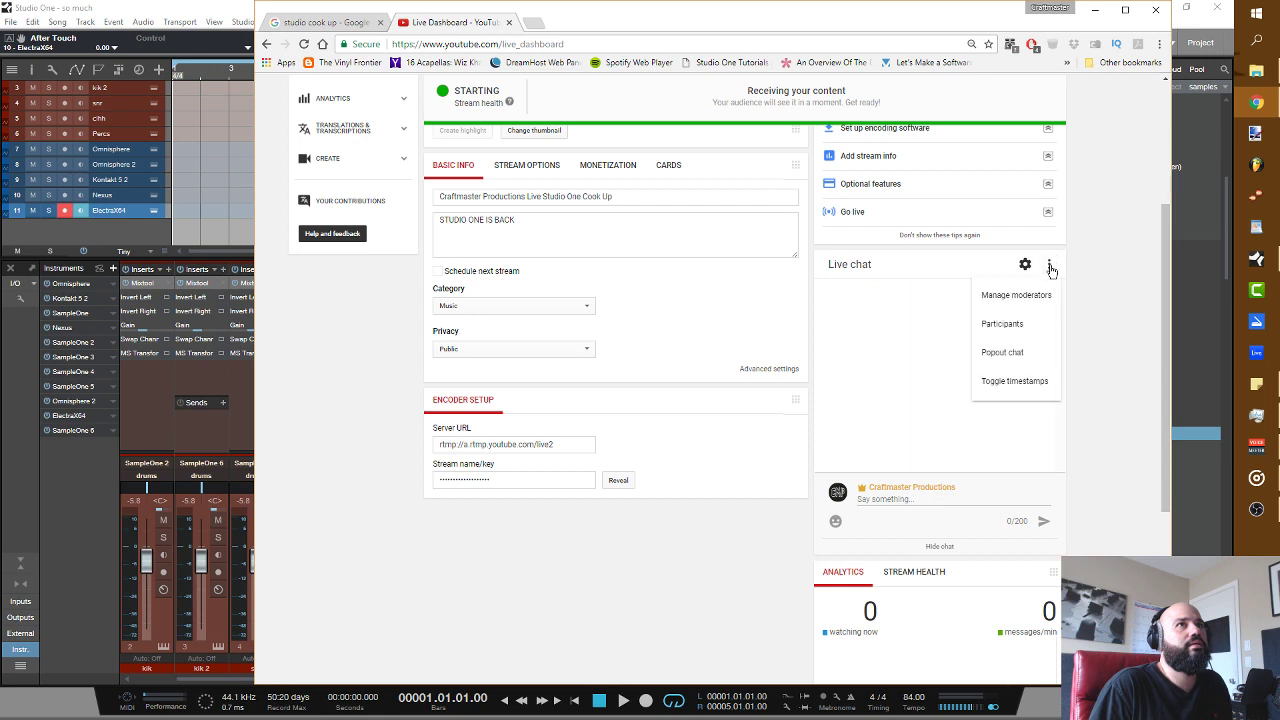
left_click(1028, 359)
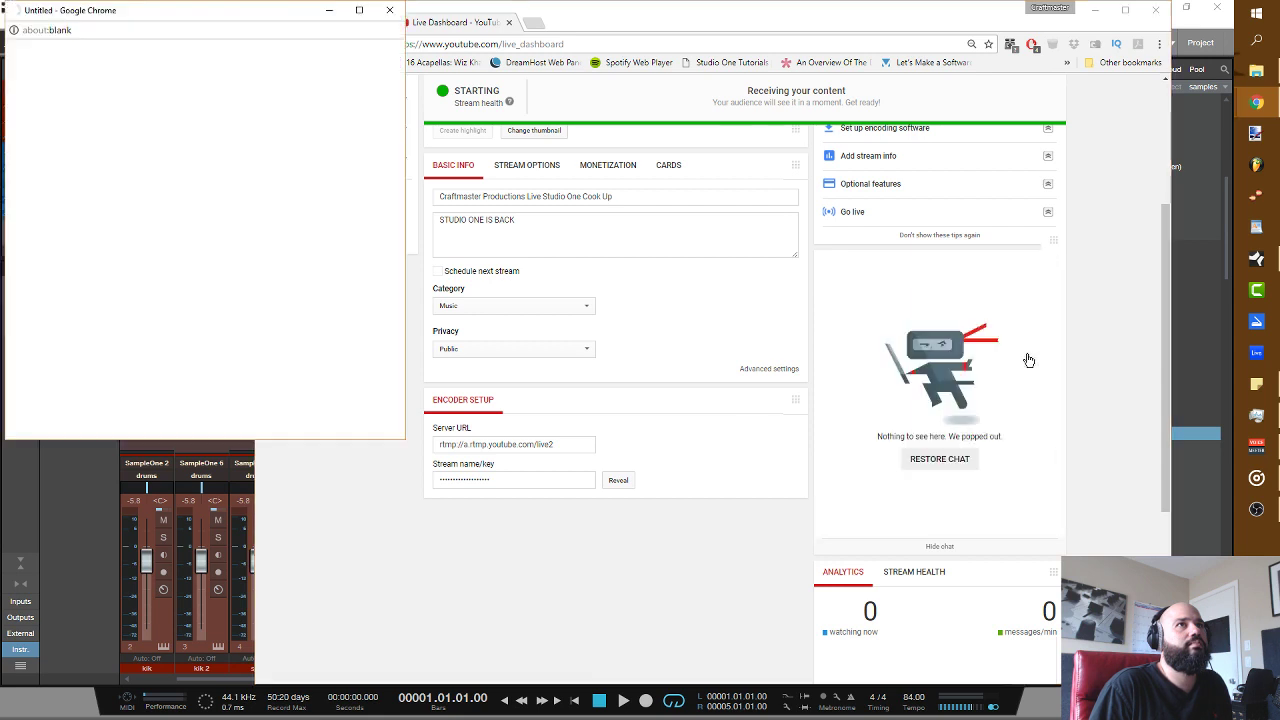
Step: Minimize the live dashboard browser window, then narrow the popped-out chat window and align it with the screen's left edge
left_click(1096, 12)
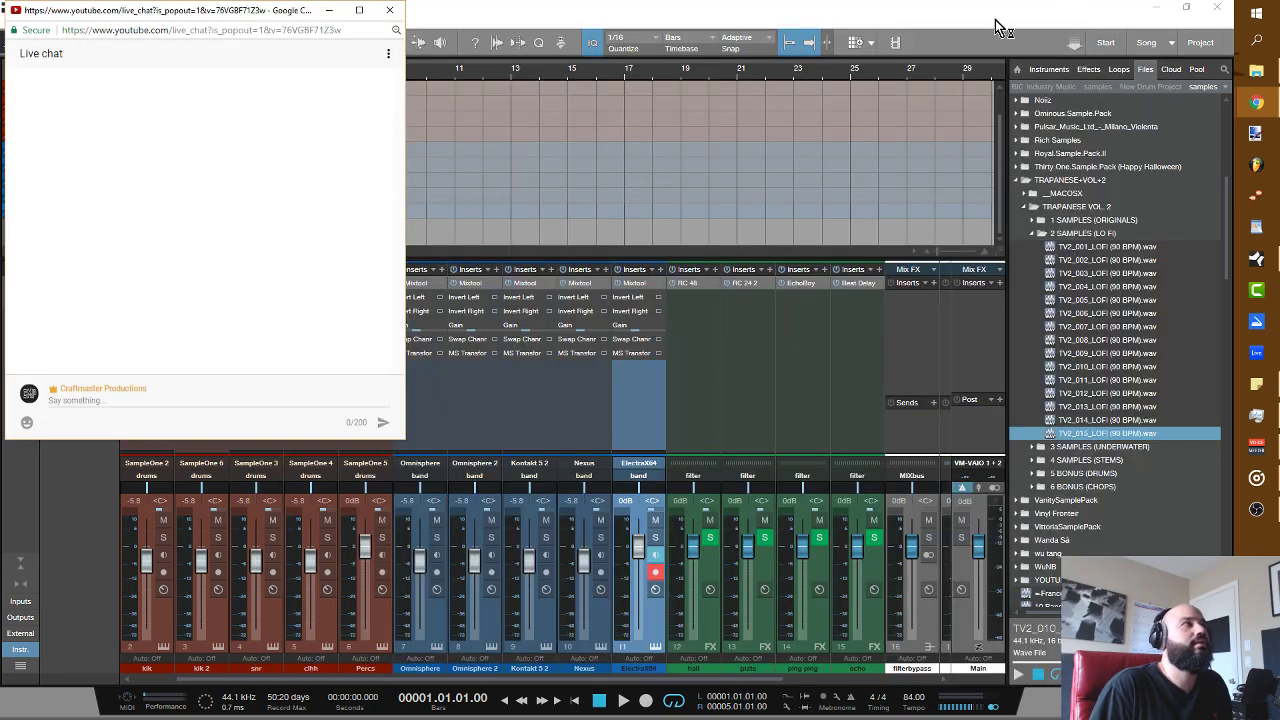
left_click_drag(407, 434, 198, 535)
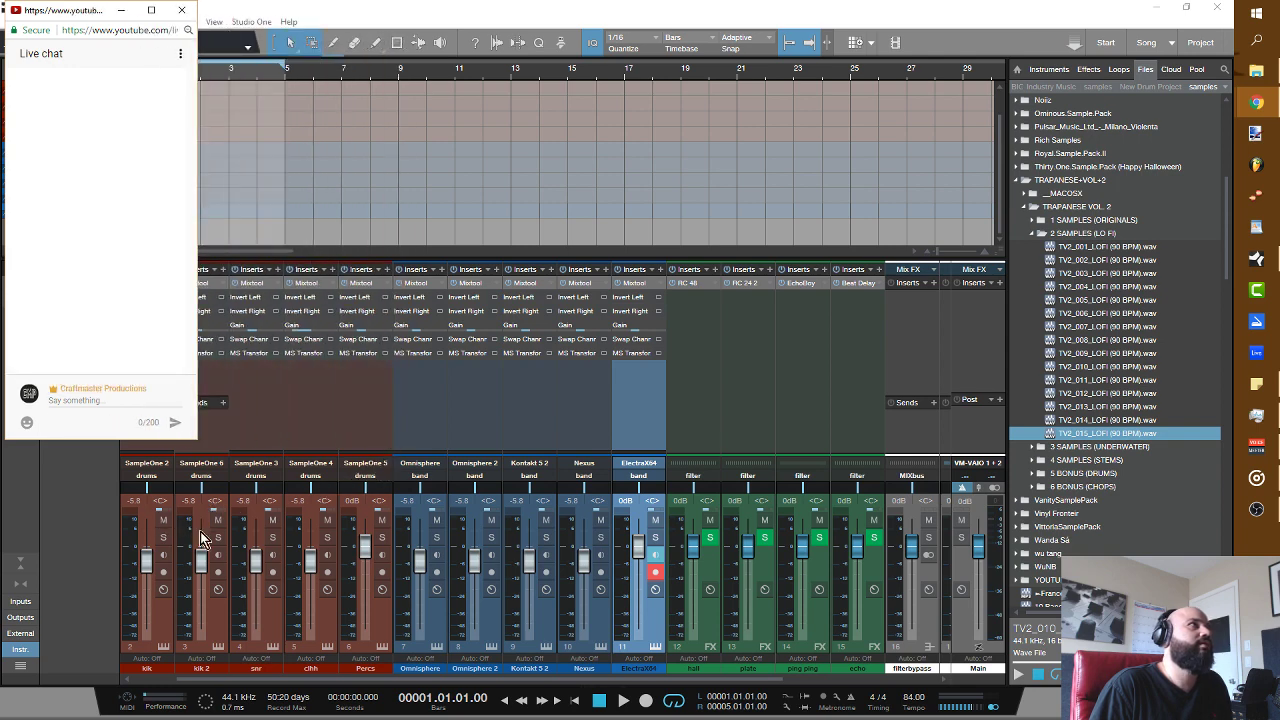
left_click_drag(89, 23, 81, 18)
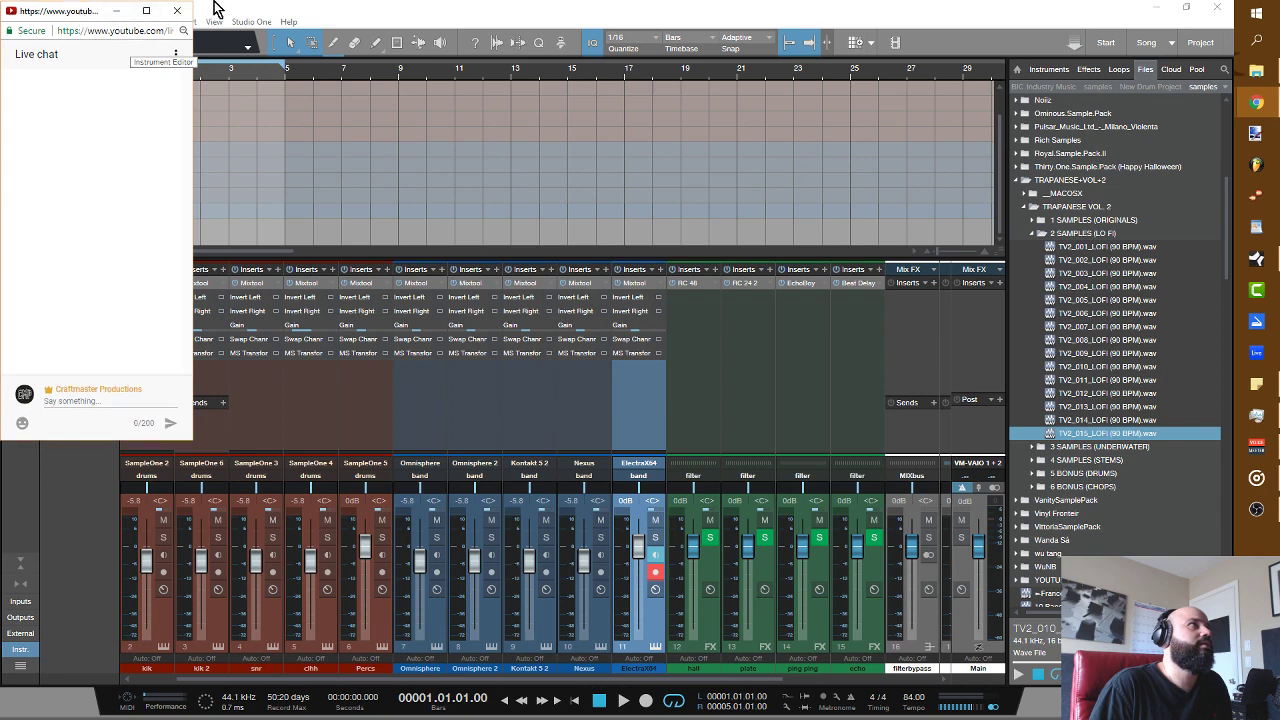
Step: Switch to Studio One, restore its window from full screen, and fit it beside the chat by moving and widening it
left_click(222, 9)
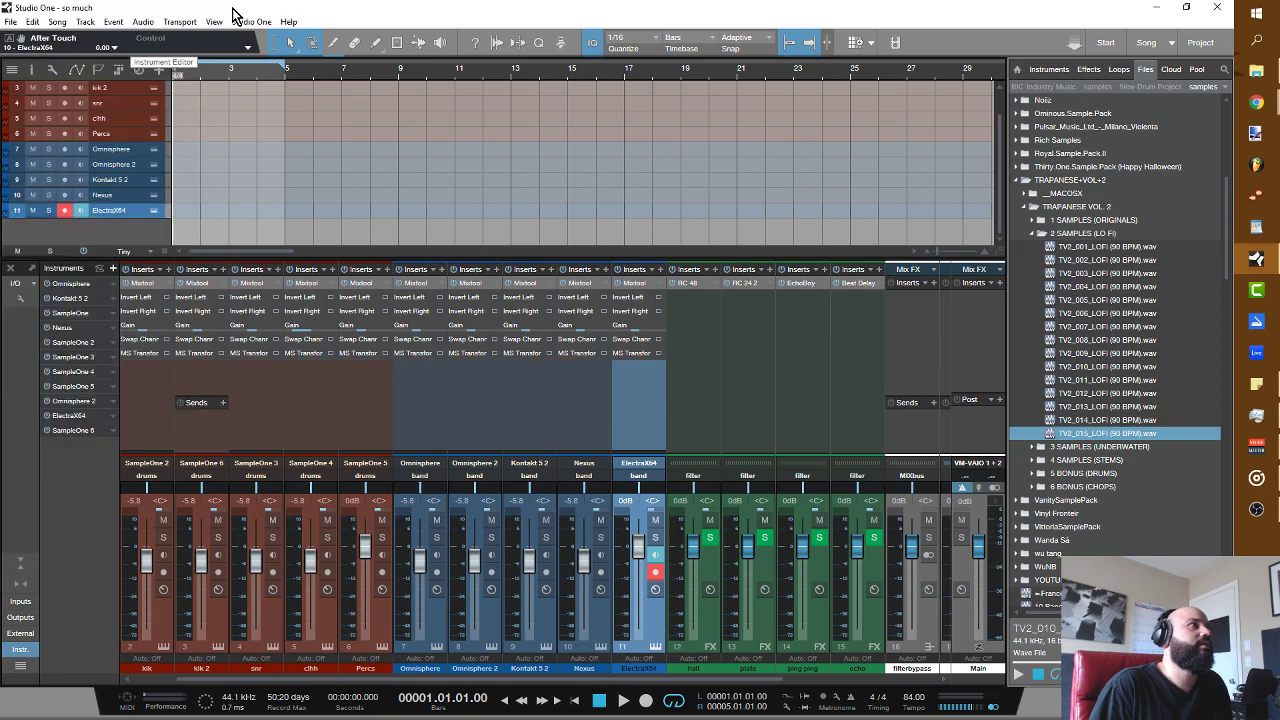
left_click(1186, 7)
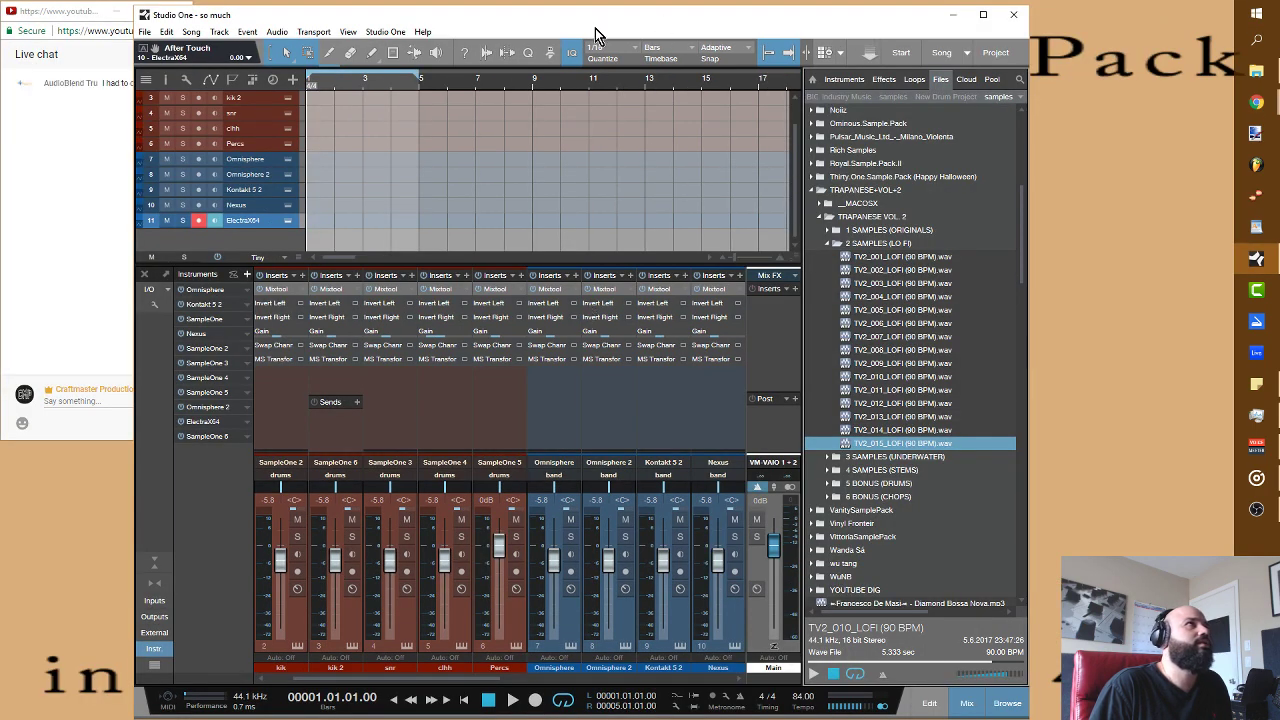
left_click_drag(603, 18, 663, 20)
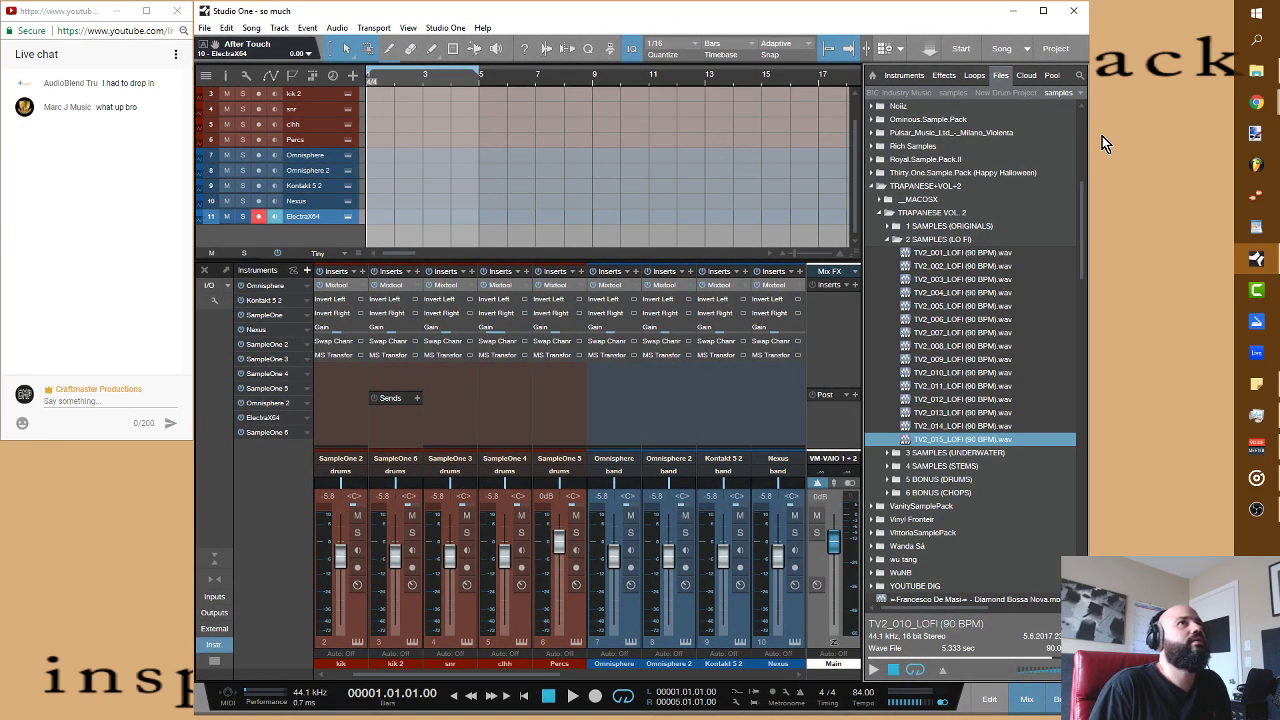
left_click_drag(1092, 135, 1233, 141)
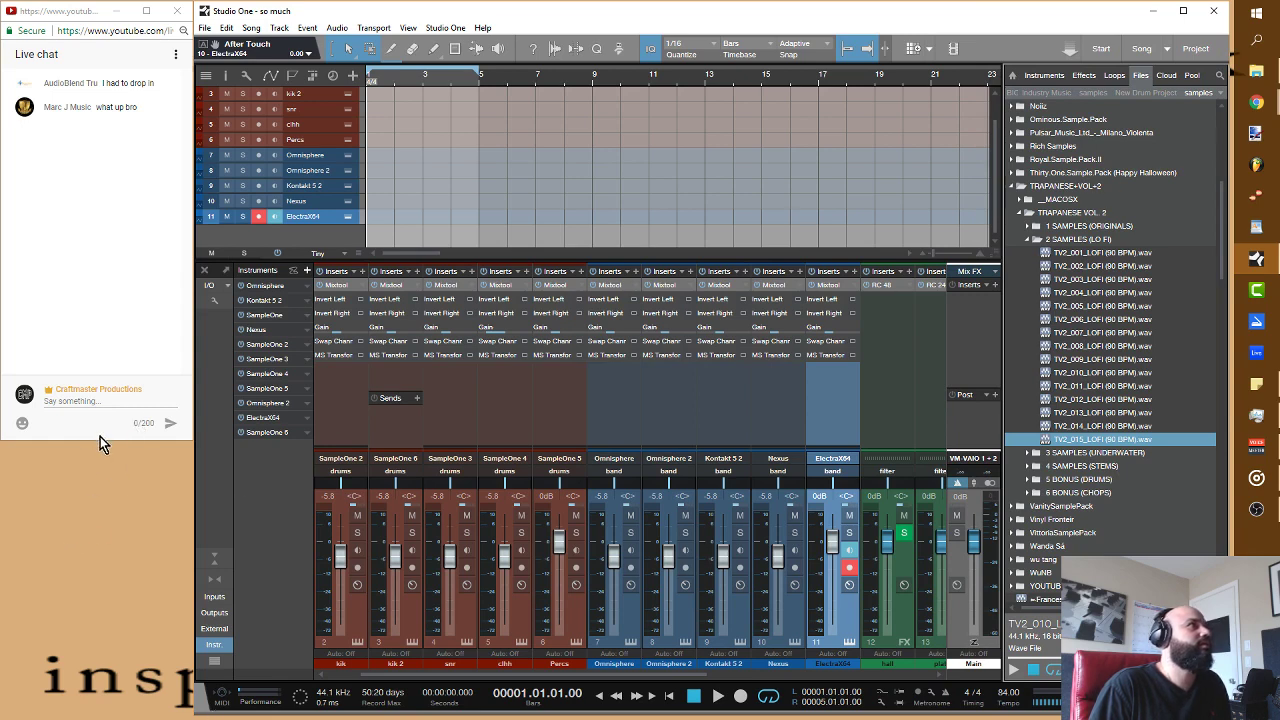
Step: Extend the chat window to the full screen height and fine-tune the Studio One window's position beside it
left_click_drag(102, 441, 70, 717)
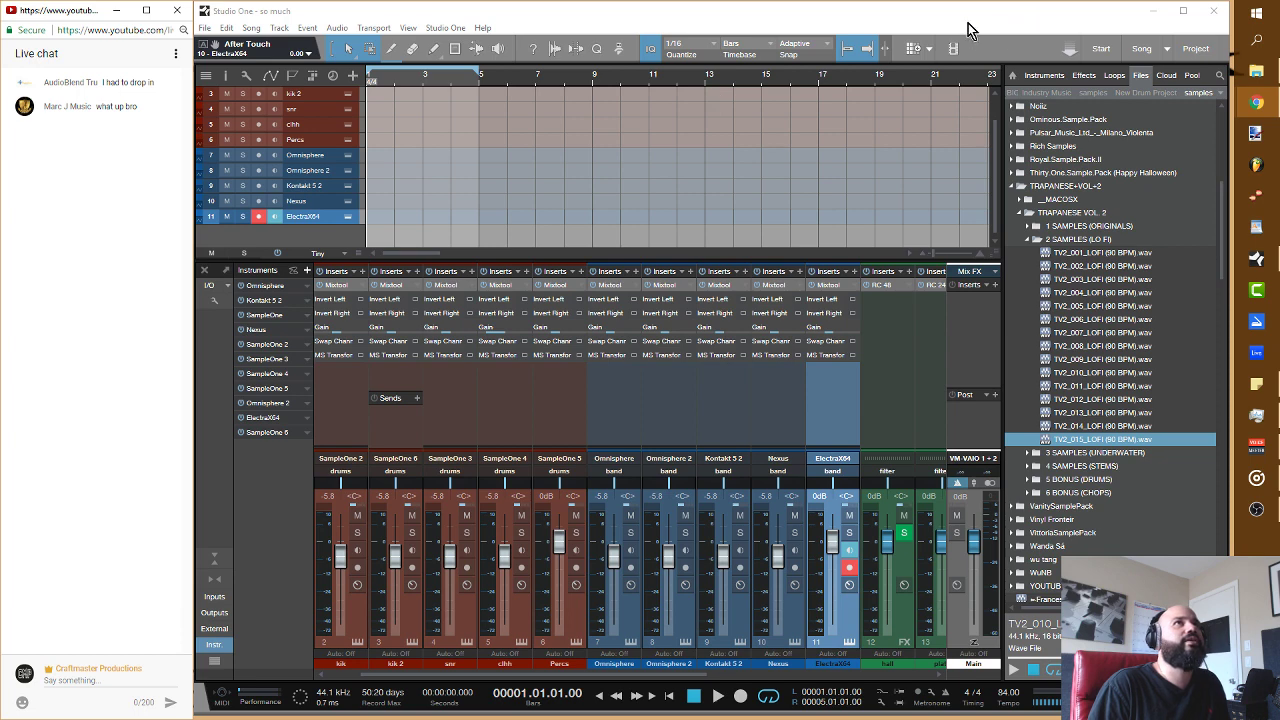
left_click(1078, 14)
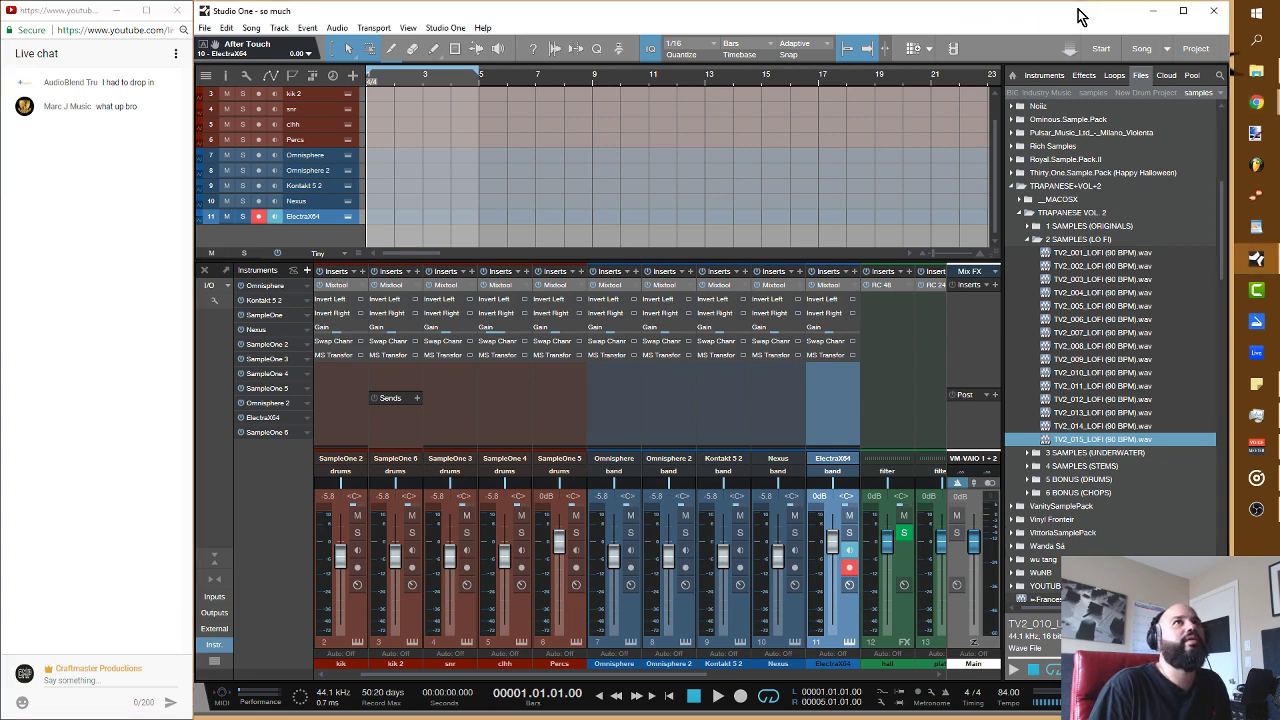
left_click_drag(1078, 14, 1080, 16)
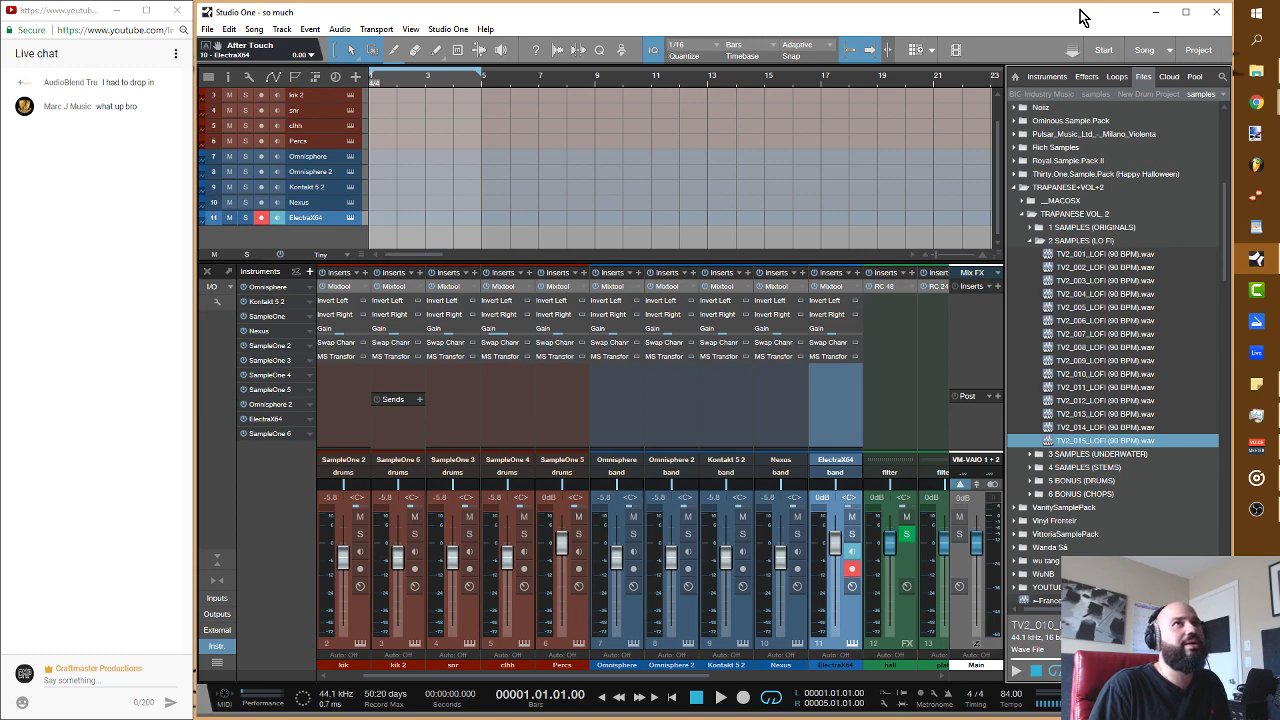
left_click_drag(1080, 16, 1082, 14)
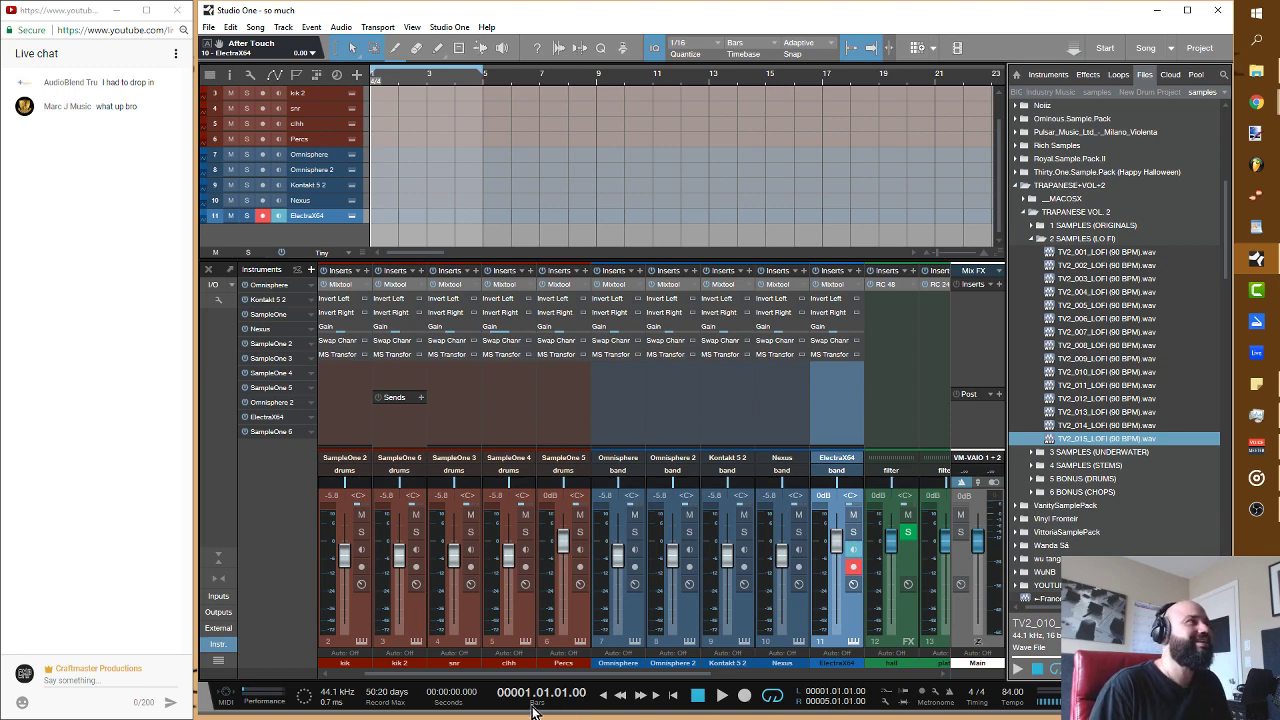
Step: Enlarge the arrangement area above the console and show the Audio Bend panel with the Bend tool active
scroll(679, 153, "down", 1)
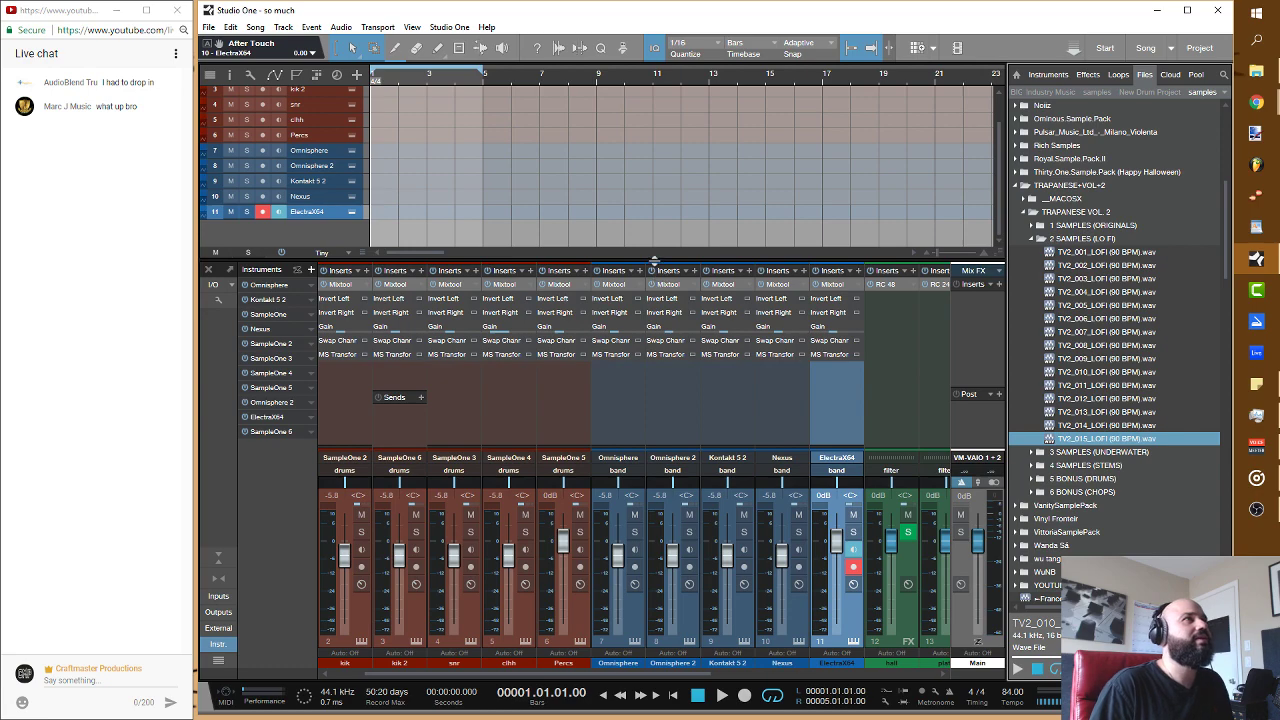
left_click_drag(655, 260, 652, 321)
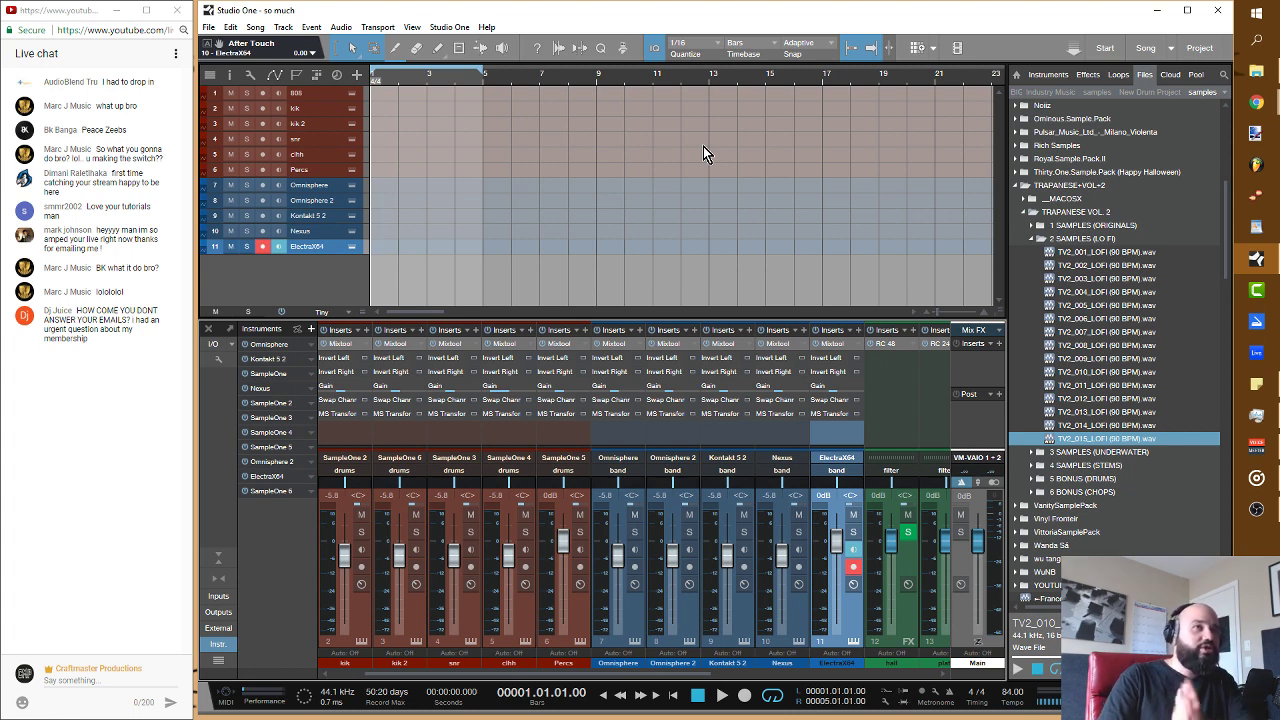
left_click(483, 50)
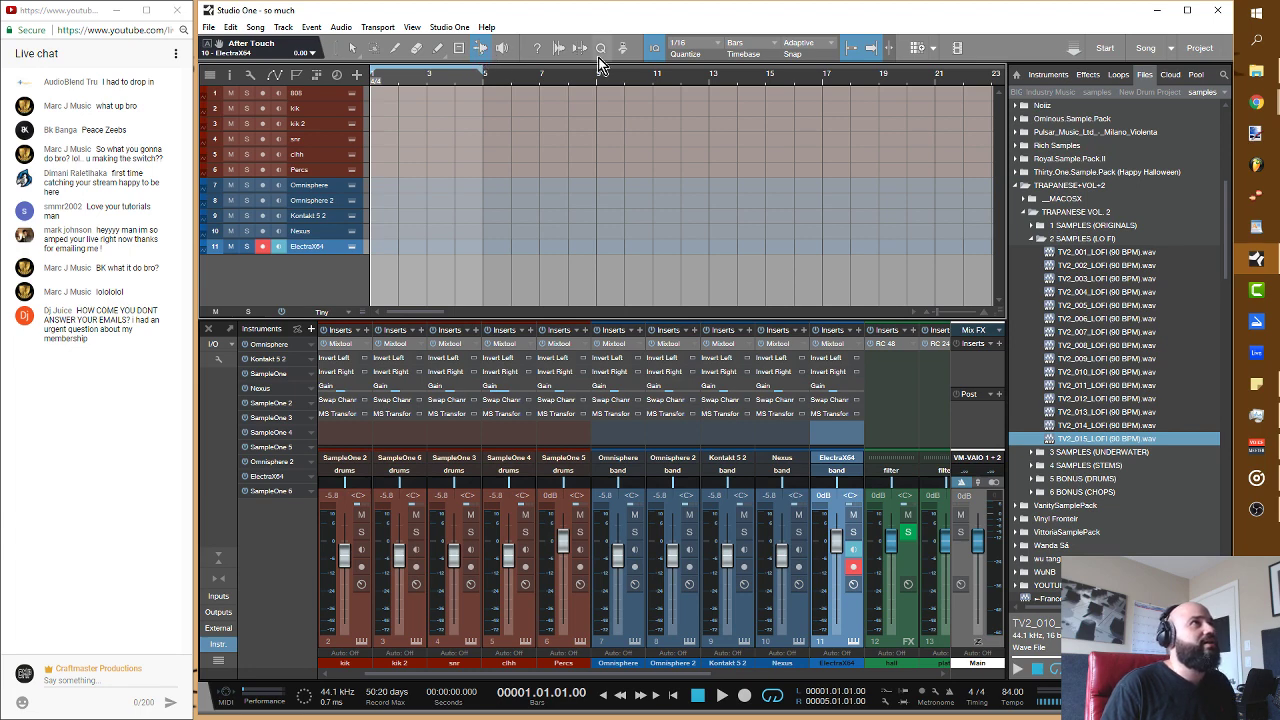
left_click(560, 52)
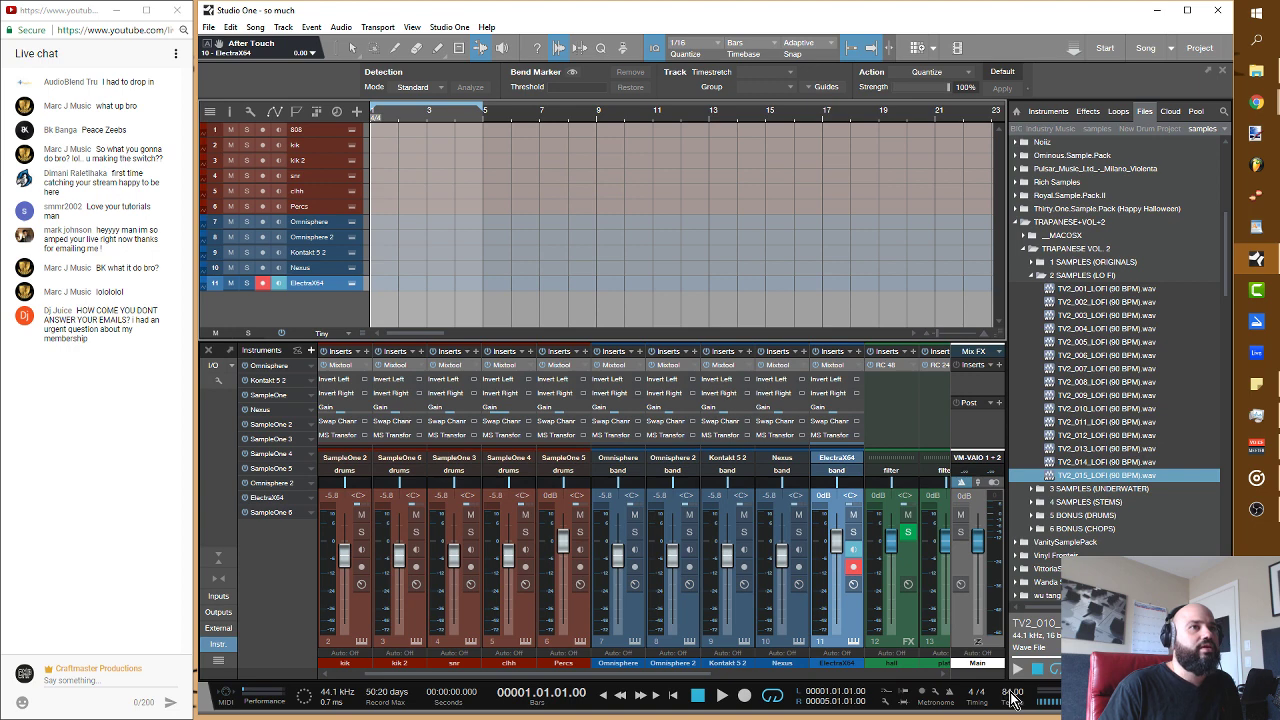
Step: Raise the song tempo to 108 BPM and preview TV2_010_LOFI (90 BPM).wav from the 2 SAMPLES (LO FI) folder
left_click_drag(1012, 690, 1013, 673)
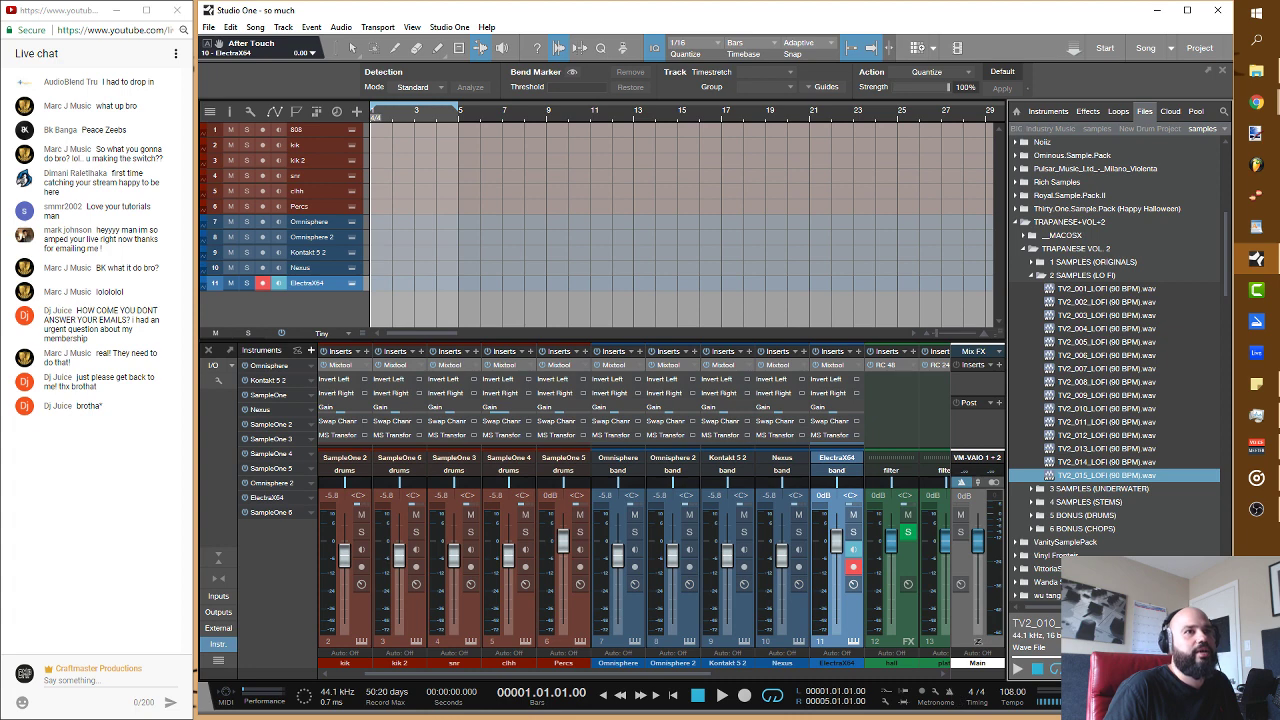
left_click(1130, 422)
left_click(1131, 409)
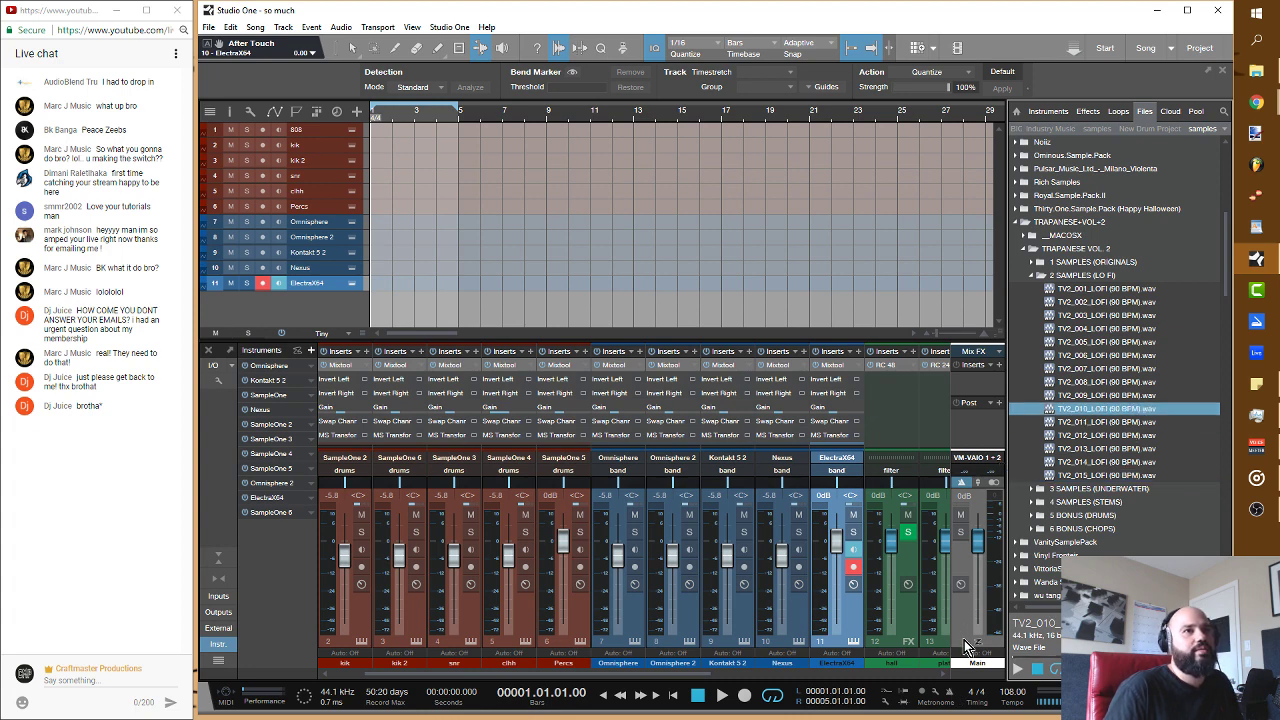
left_click(1019, 671)
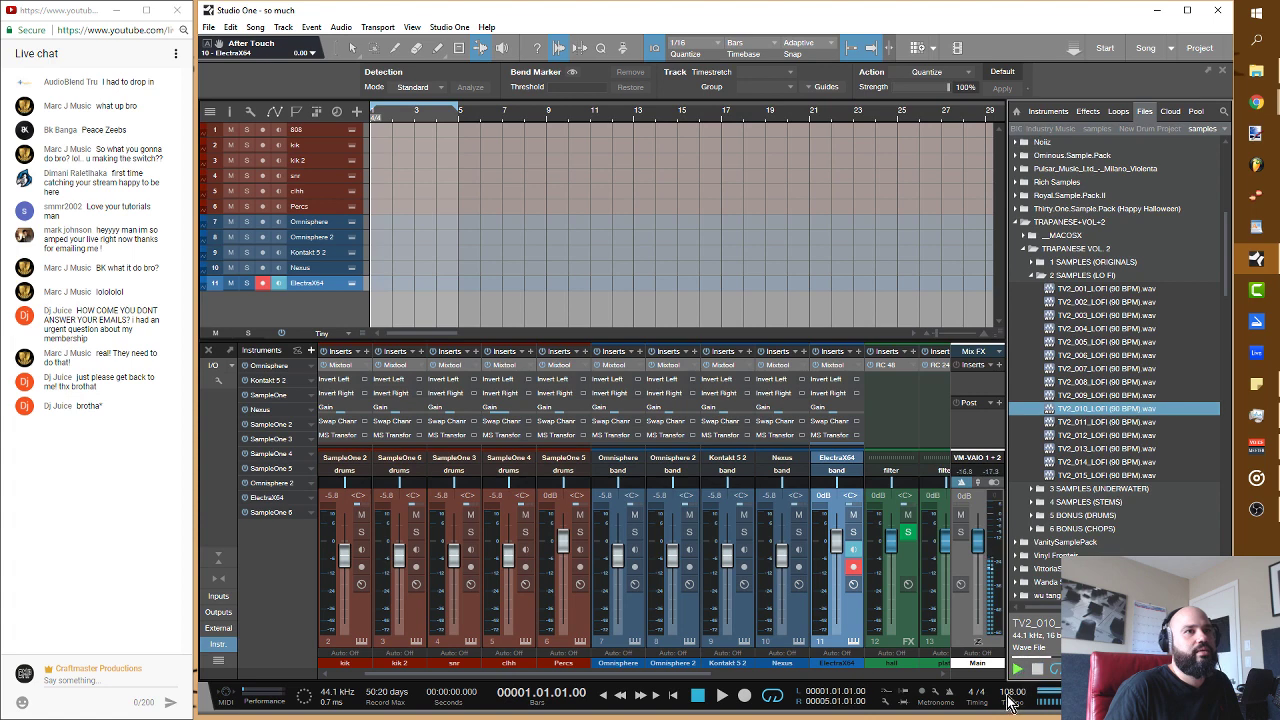
Step: Set the song tempo to 167 BPM and preview the TV2_010 sample again at that tempo
left_click_drag(1010, 700, 1013, 651)
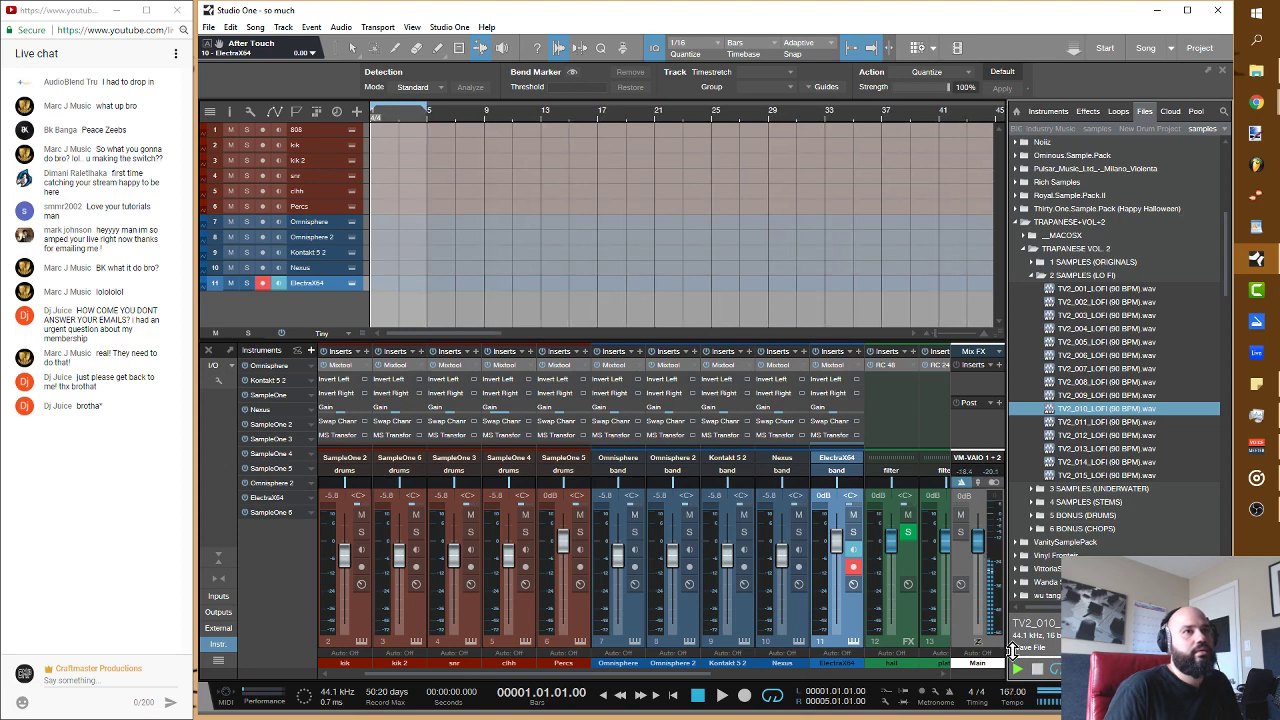
key("space")
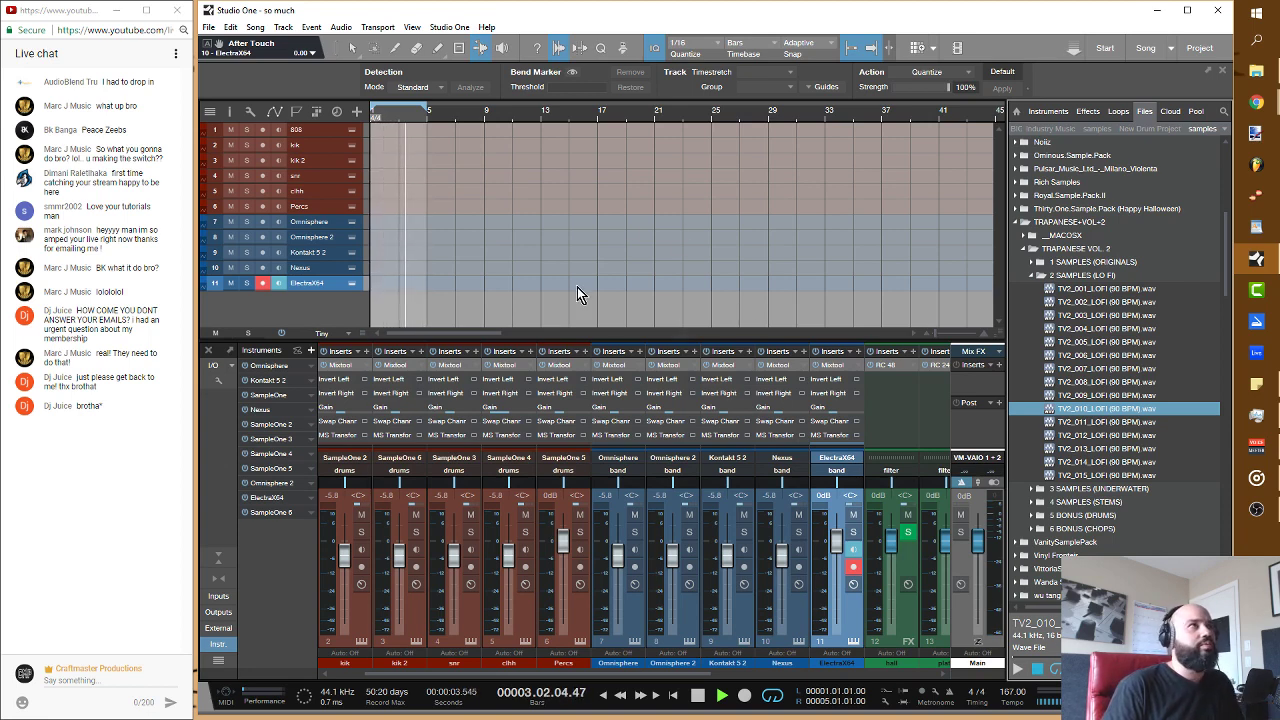
left_click(1018, 668)
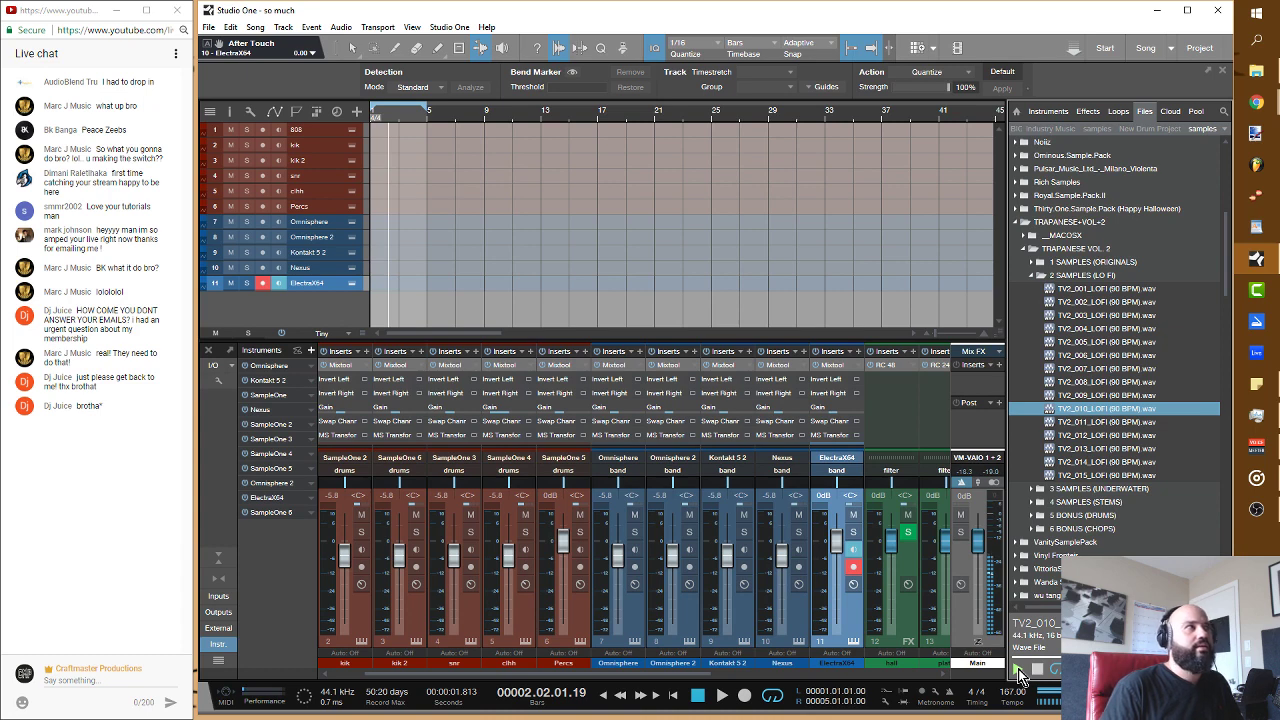
left_click(1018, 670)
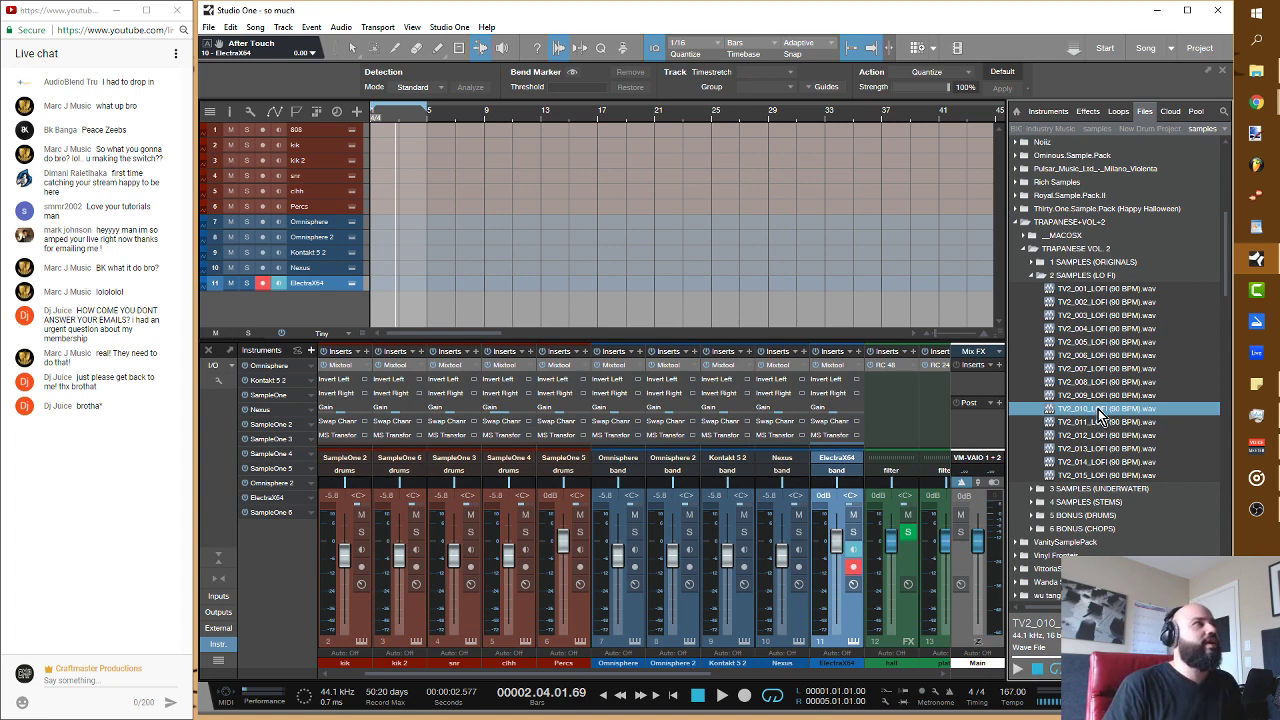
Step: Place TV2_010_LOFI (90 BPM).wav at bar 1 on a new audio track below Percs and route its output to the band bus
left_click_drag(1099, 414, 401, 220)
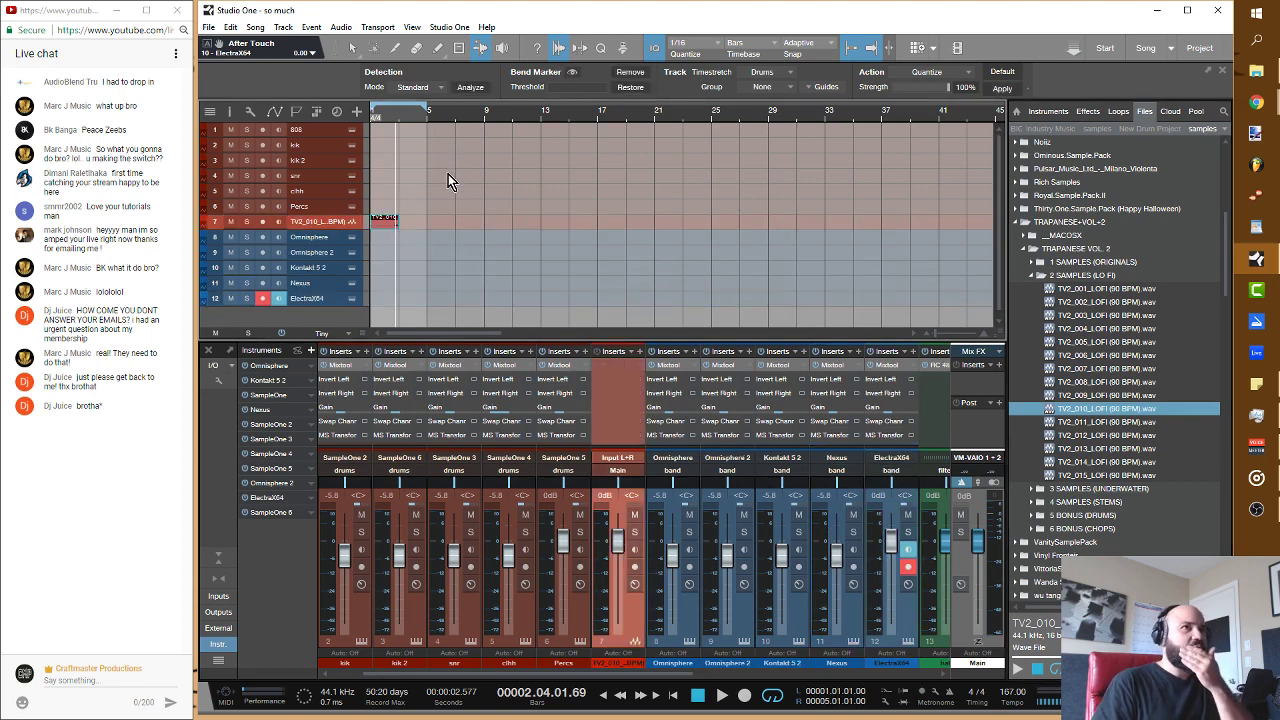
left_click(636, 470)
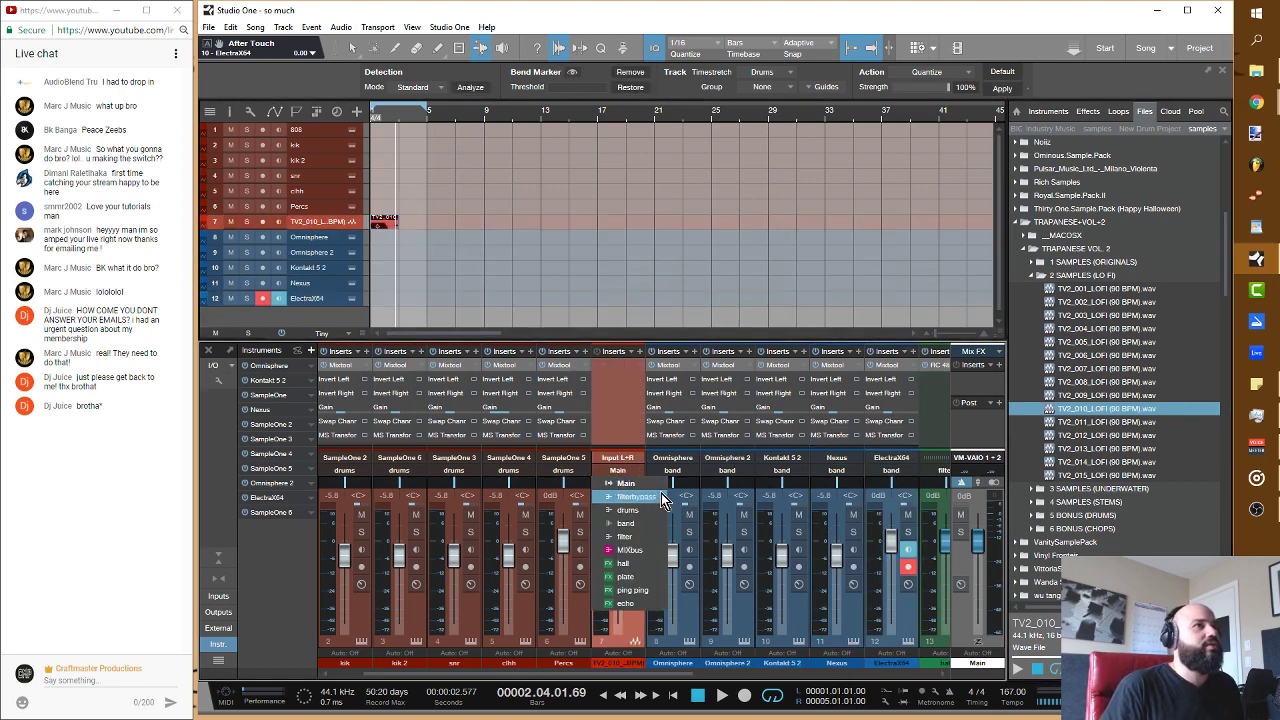
left_click(638, 523)
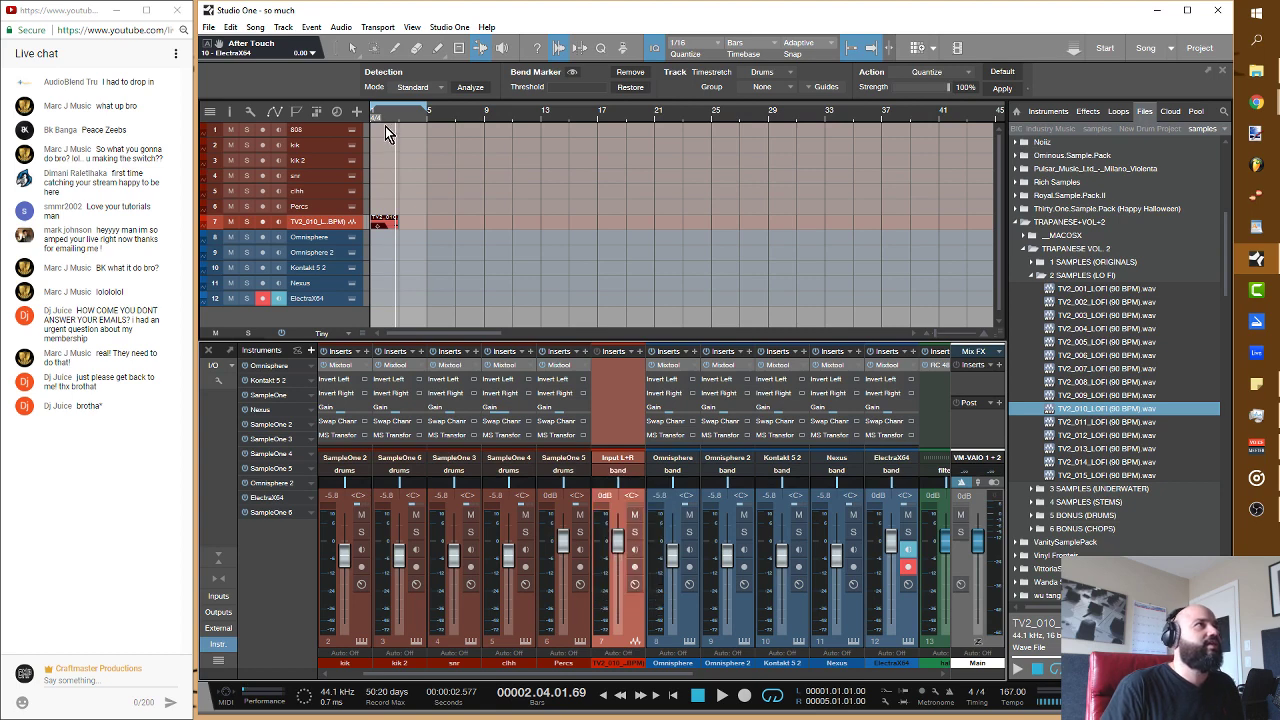
Step: Time-stretch the TV2_010 audio event with the Arrow tool so it ends at bar 5, and play it from the song start
scroll(391, 132, "up", 4)
scroll(413, 246, "down", 2)
scroll(416, 250, "up", 5)
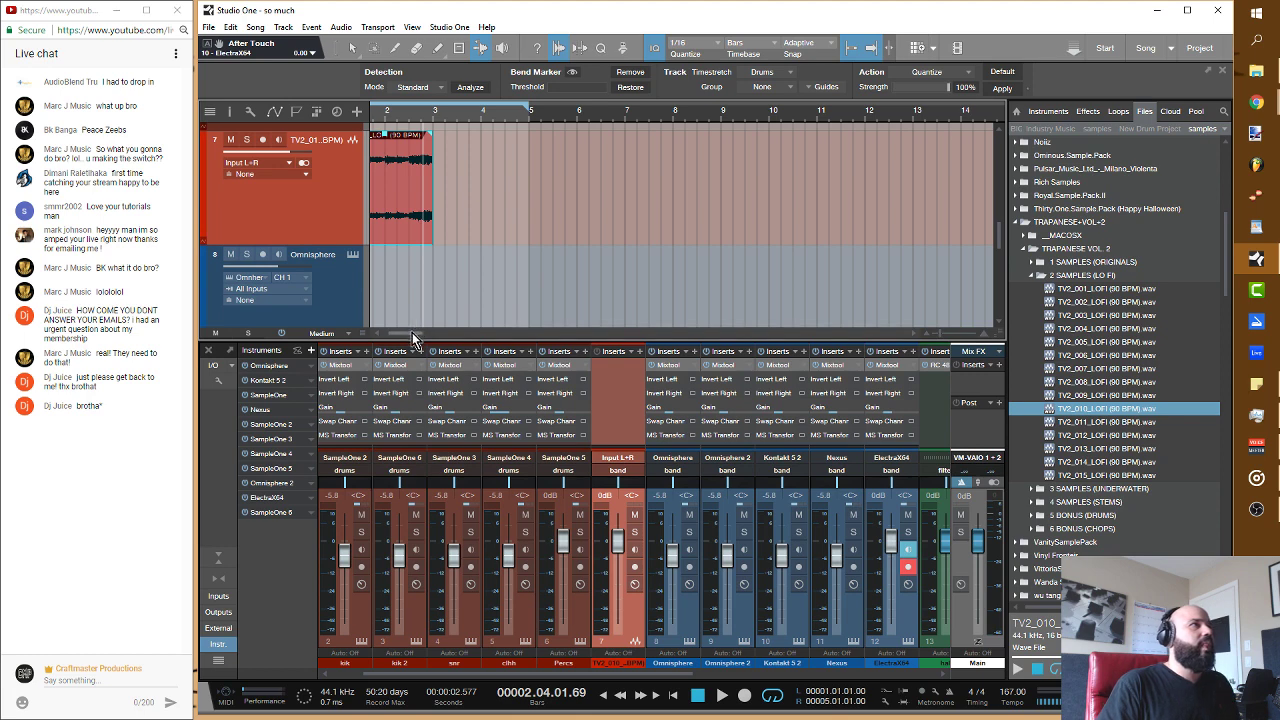
left_click_drag(412, 332, 376, 324)
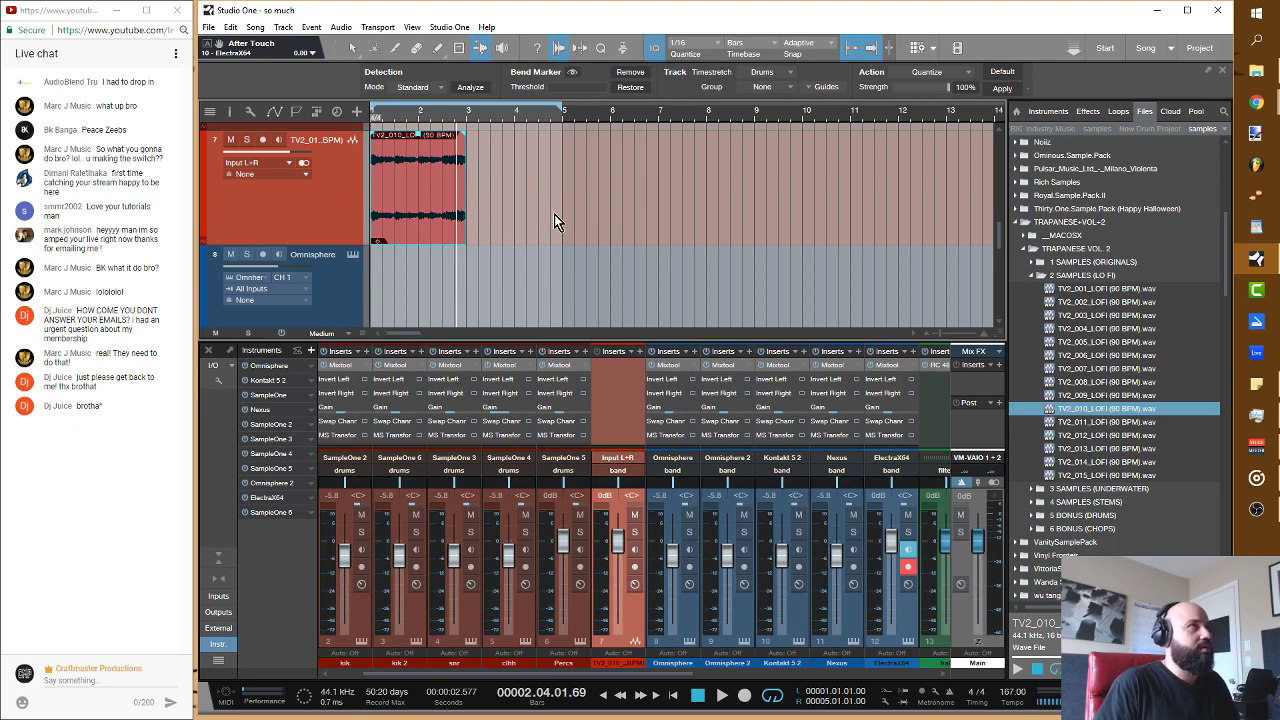
key("Home")
scroll(502, 203, "up", 1)
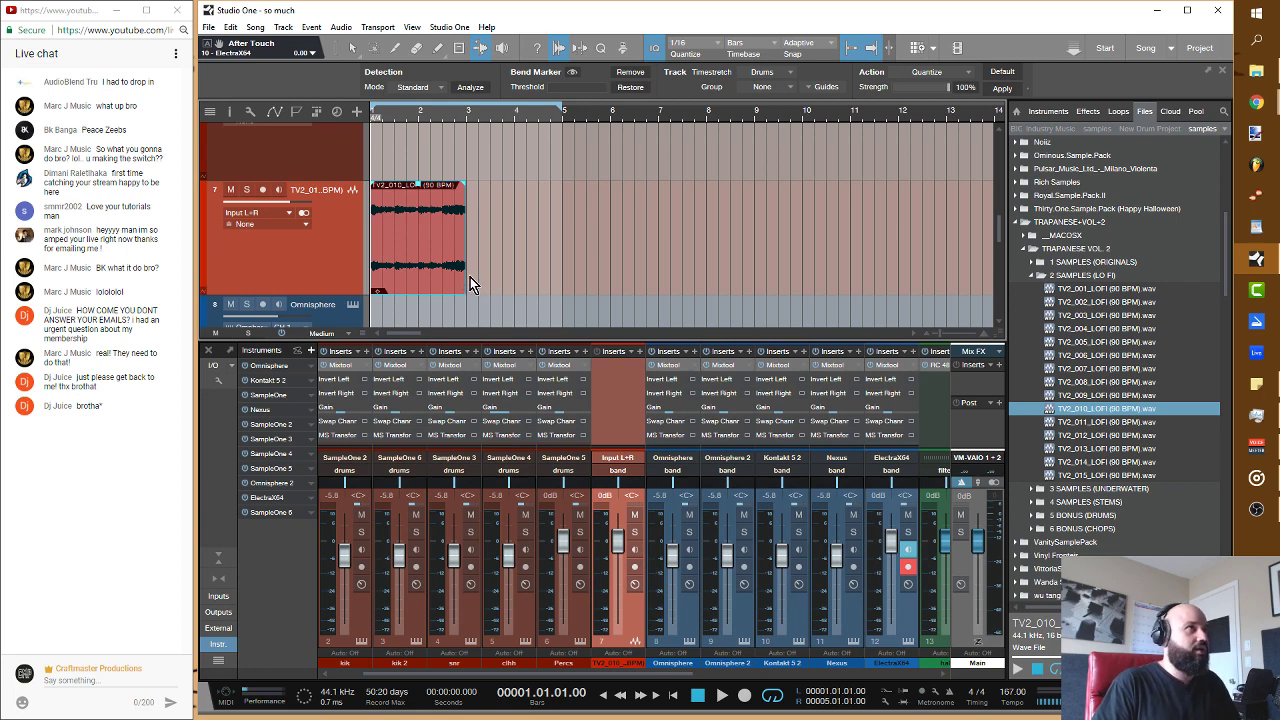
key("5")
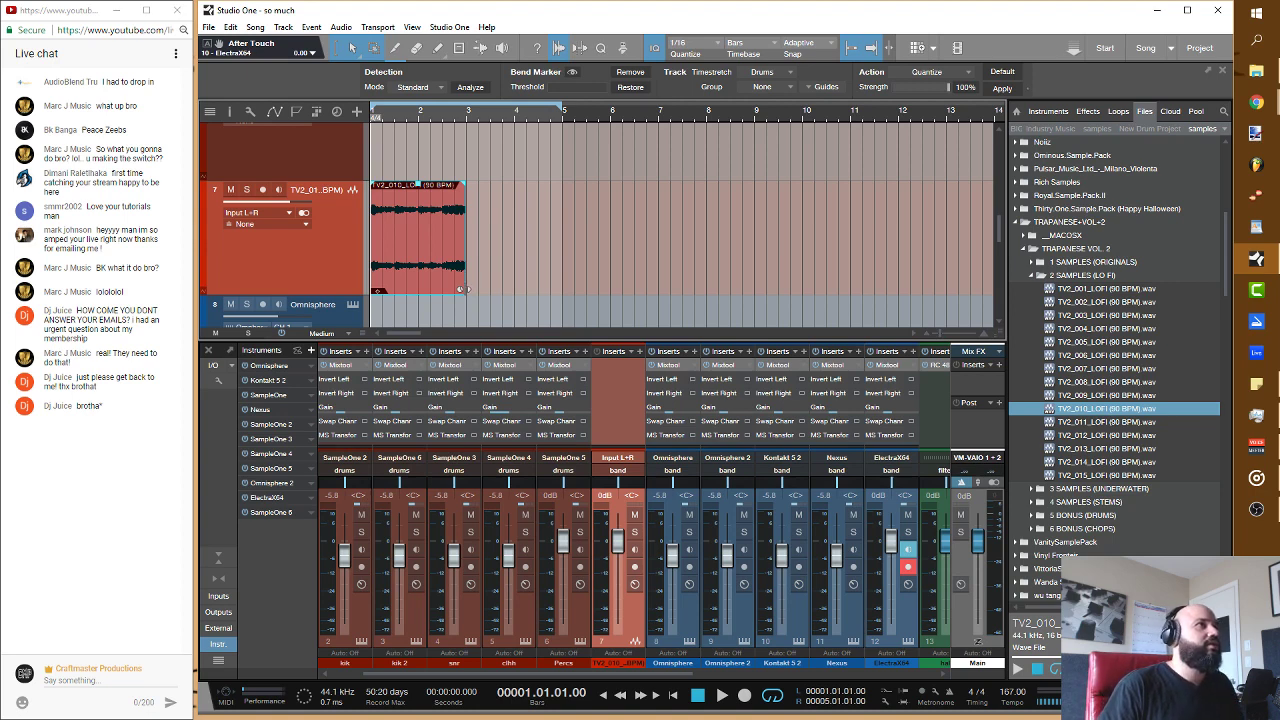
left_click_drag(462, 289, 560, 289)
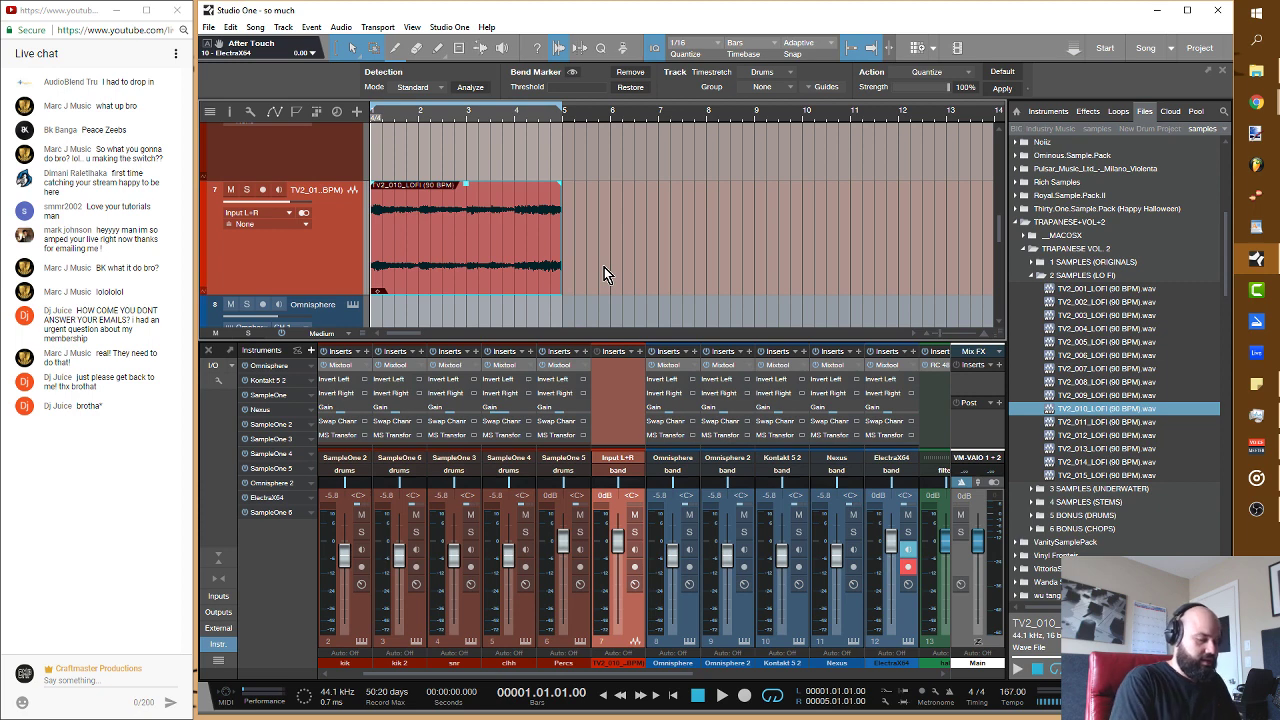
key("space")
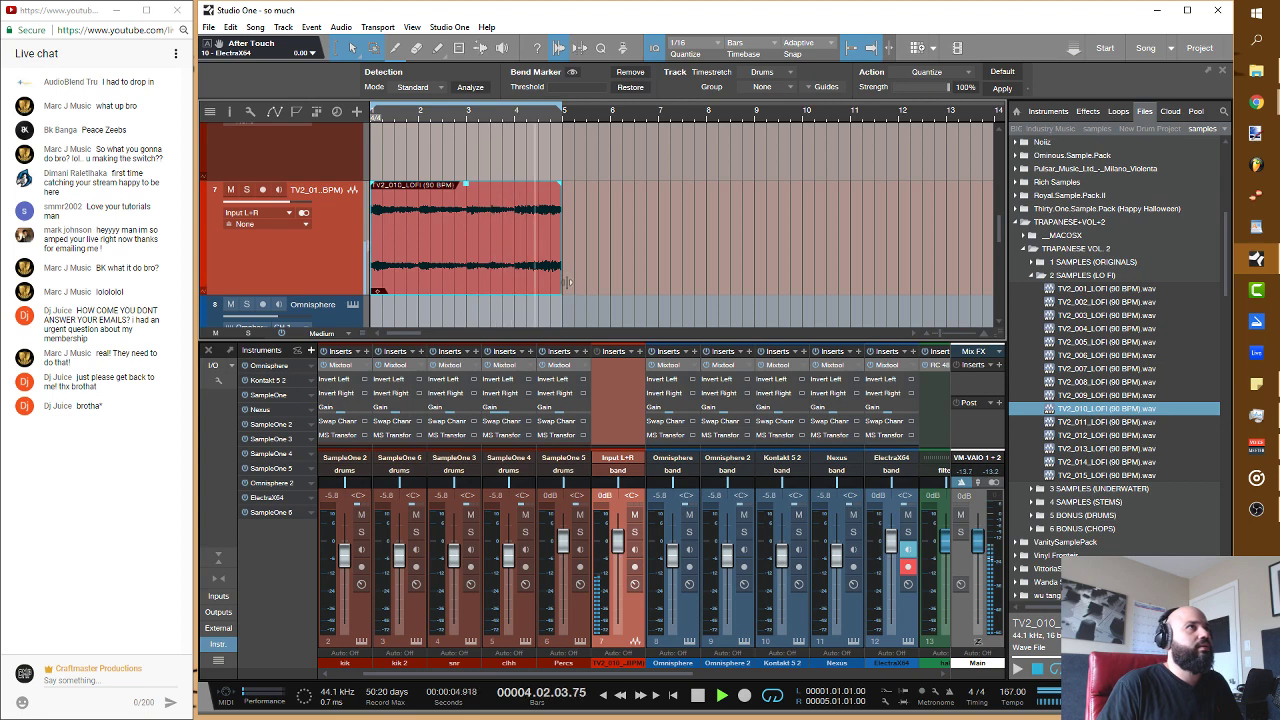
Step: Try time-stretching the TV2_010 event so it ends at bar 9, and play it from the song start
key("space")
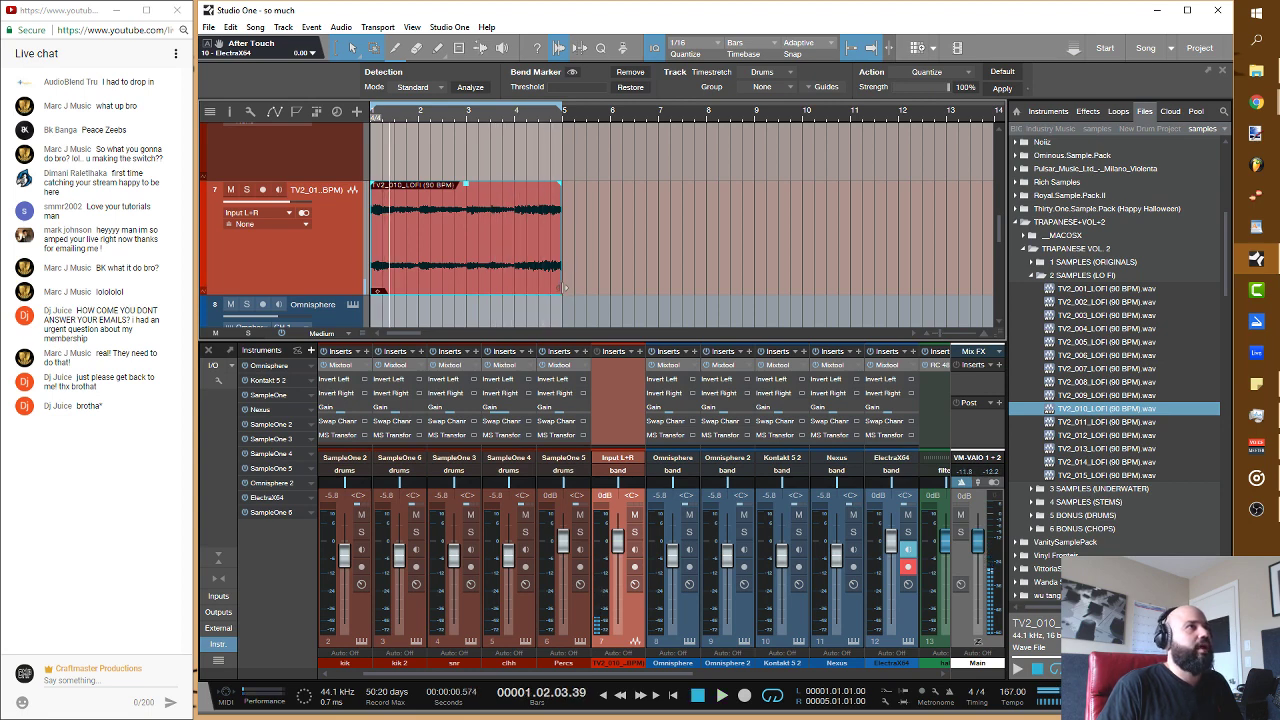
left_click_drag(564, 287, 748, 285)
key("space")
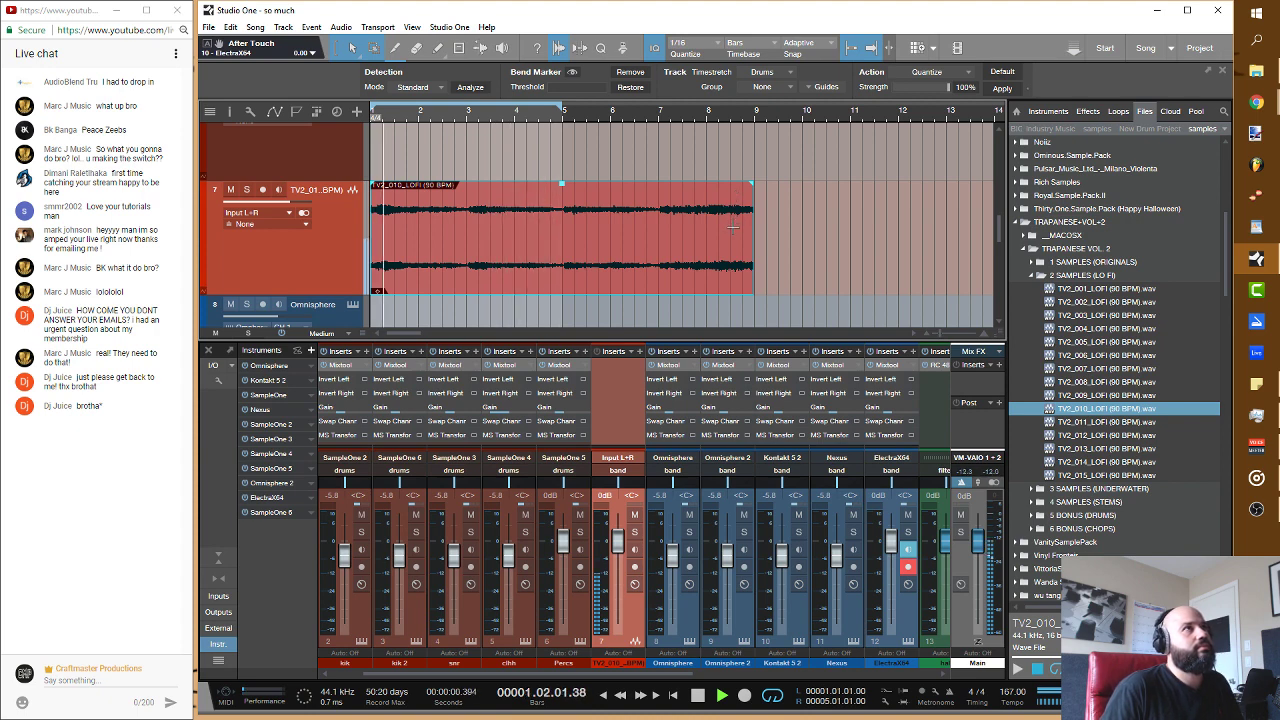
key("space")
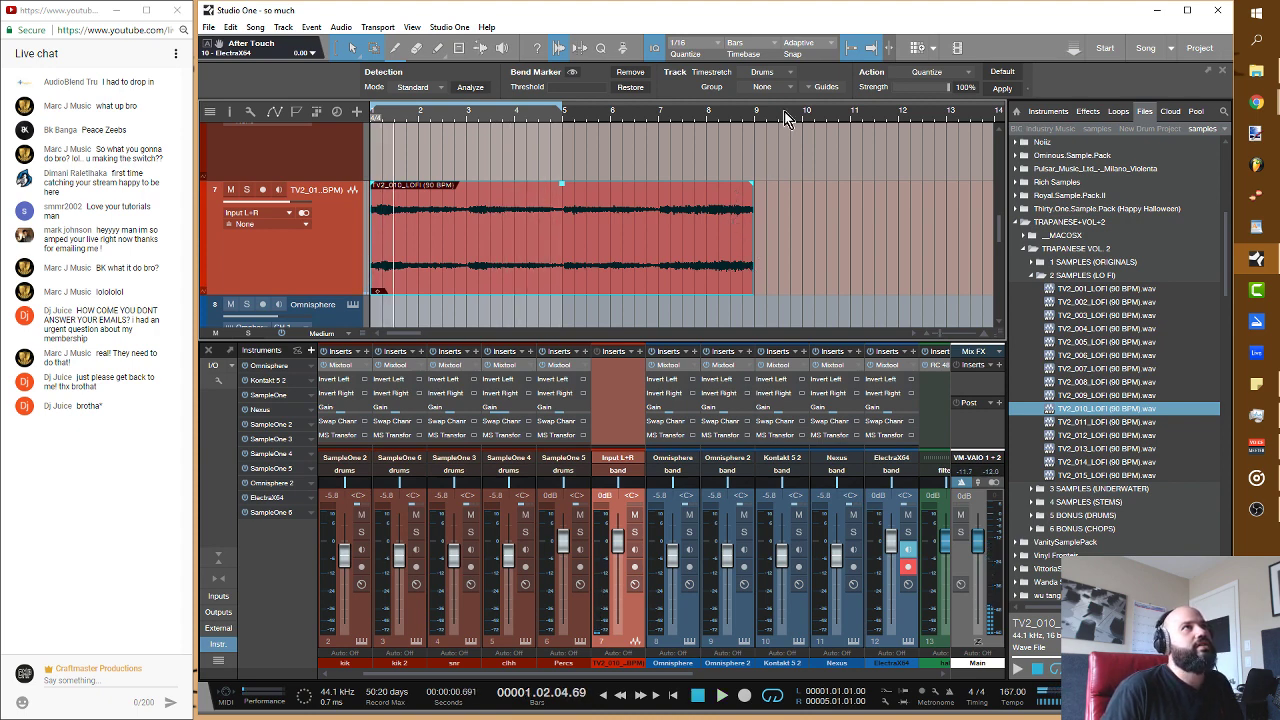
Step: Set the sample track's timestretch mode to Sound - elastique Direct Formant and play the event from the song start
left_click(788, 78)
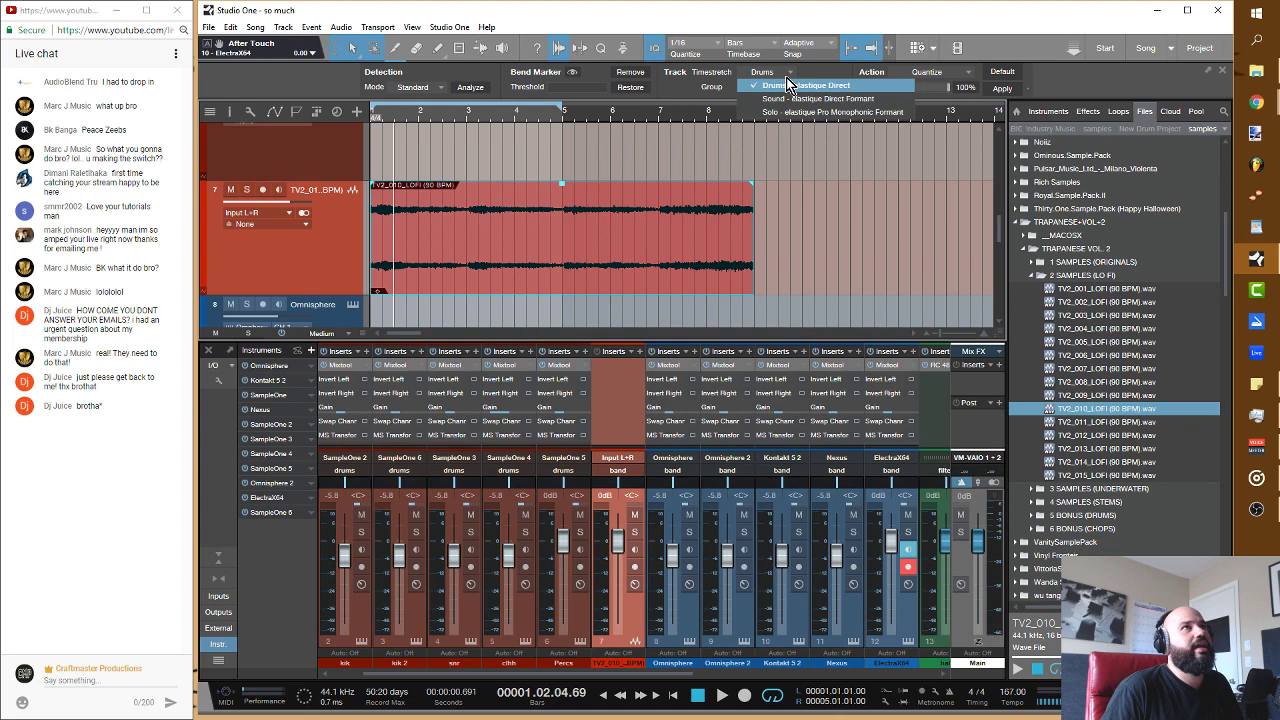
left_click(866, 99)
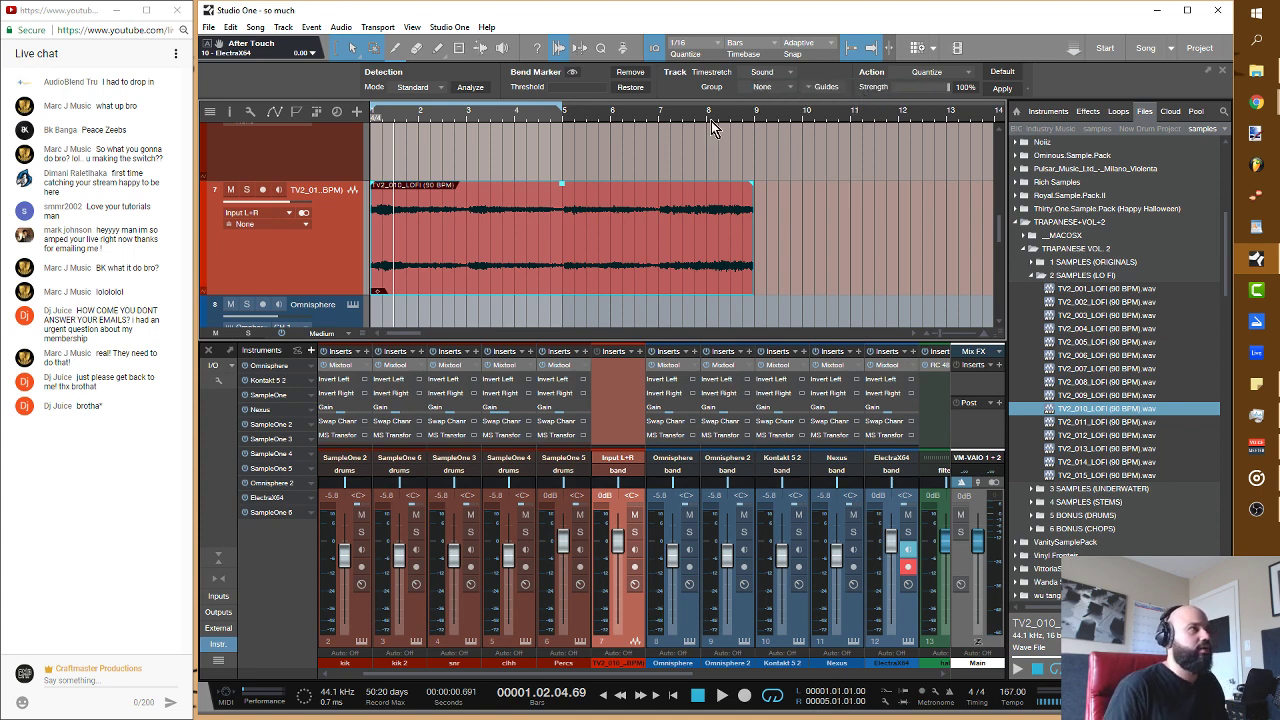
key("Home")
key("space")
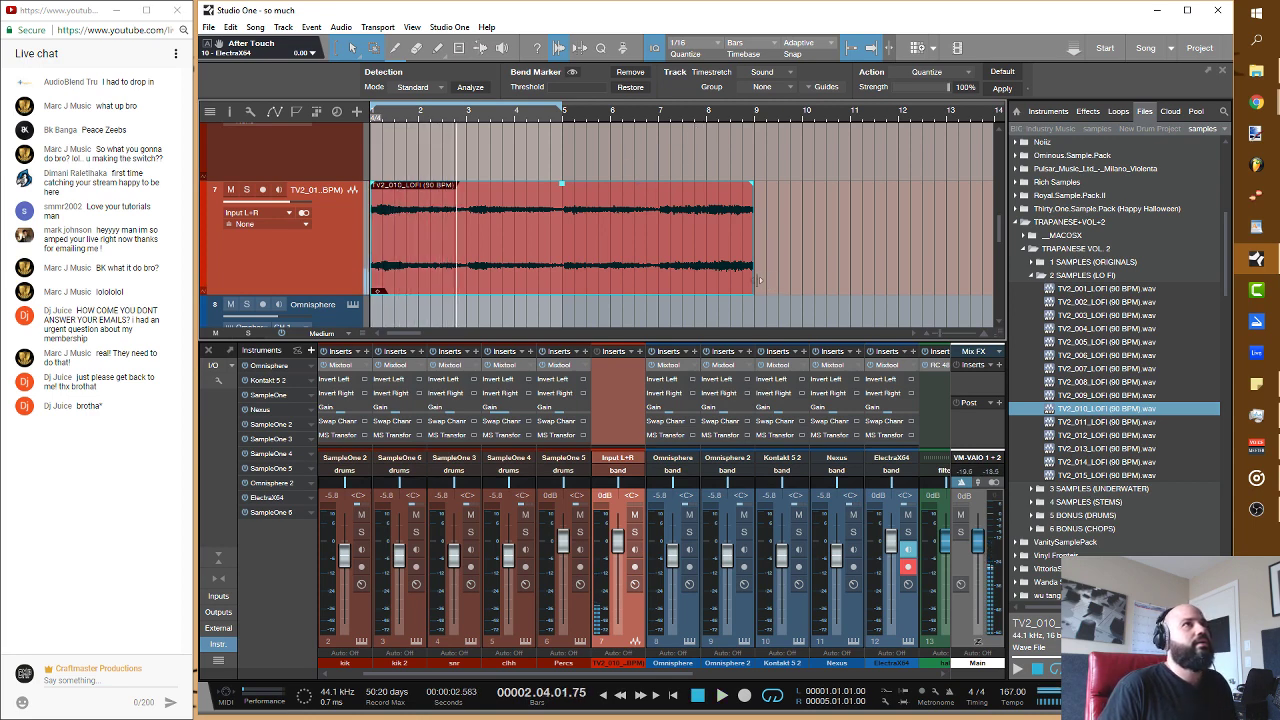
Step: Time-stretch the TV2_010 event back so it ends at bar 5, and play it from the song start
left_click_drag(752, 284, 567, 293)
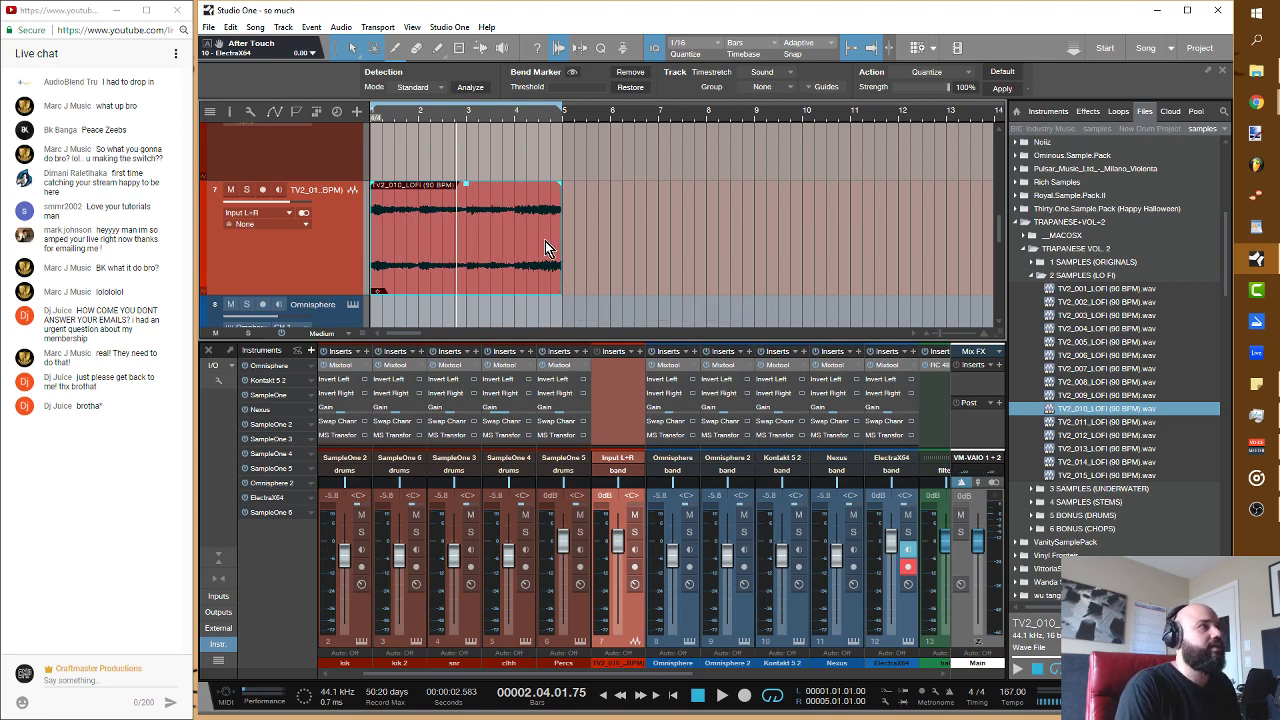
key("Home")
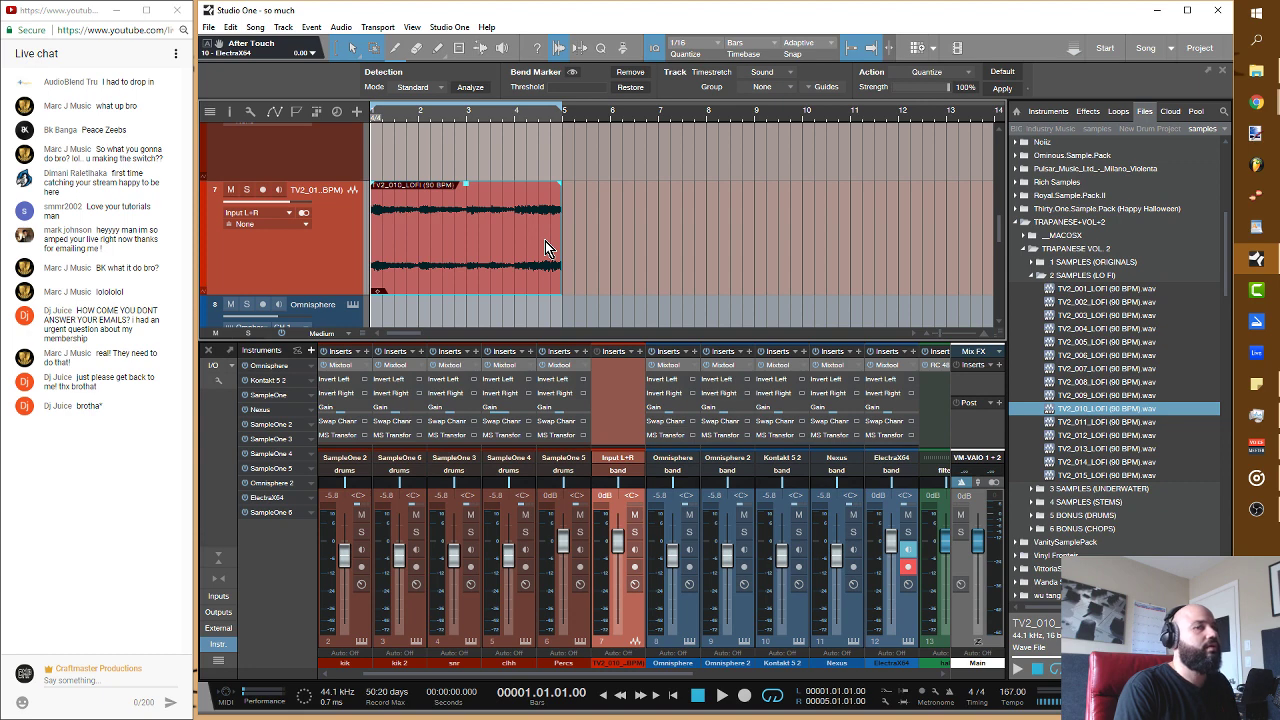
key("space")
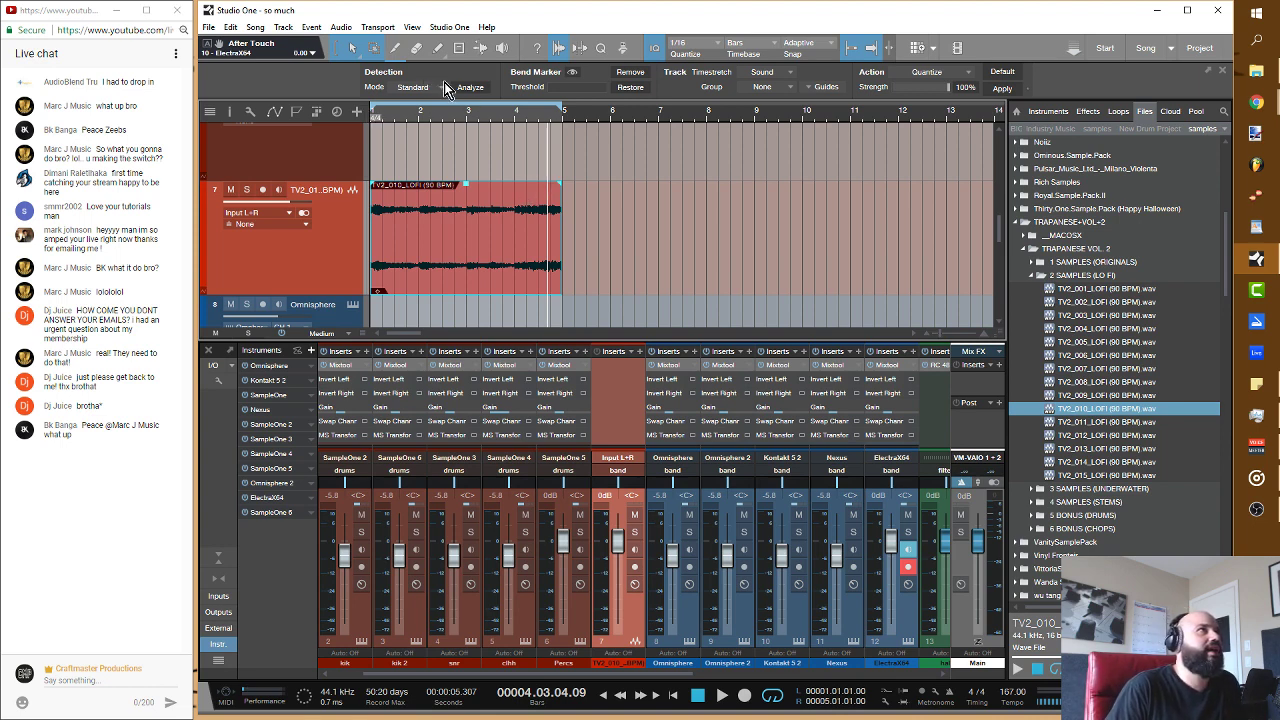
left_click(556, 50)
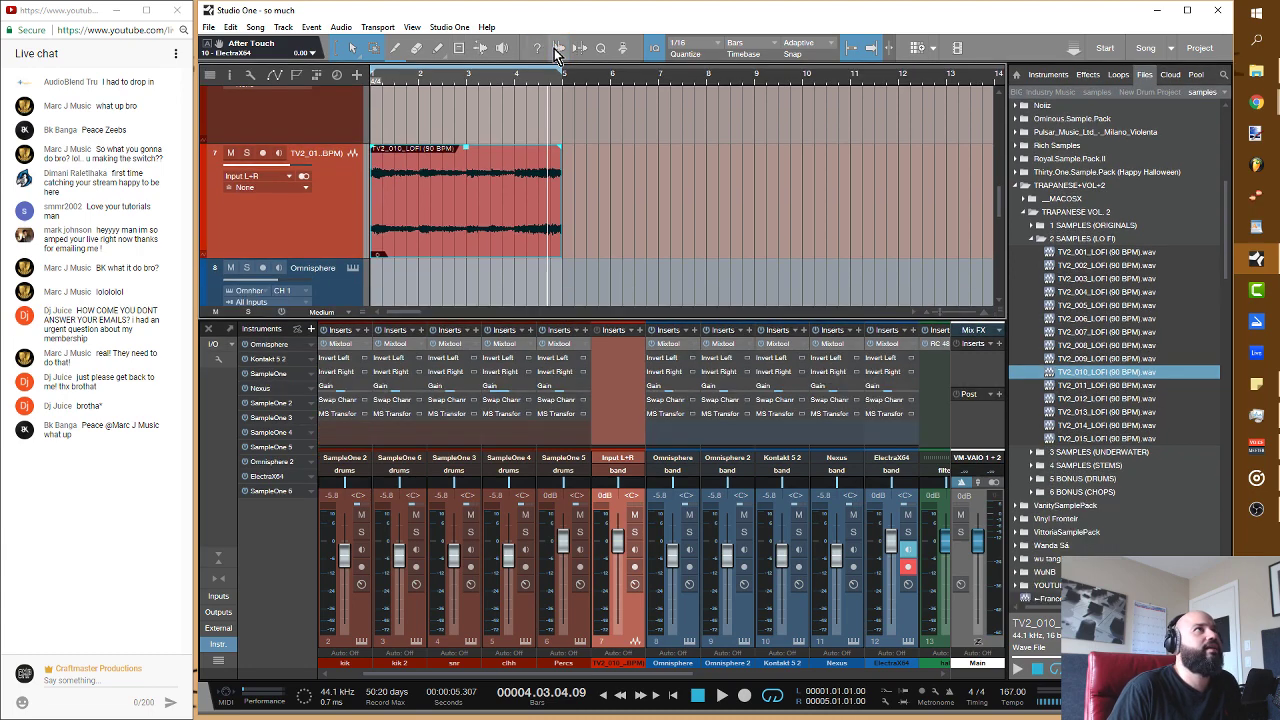
left_click(556, 50)
left_click(556, 50)
left_click(556, 50)
left_click(556, 50)
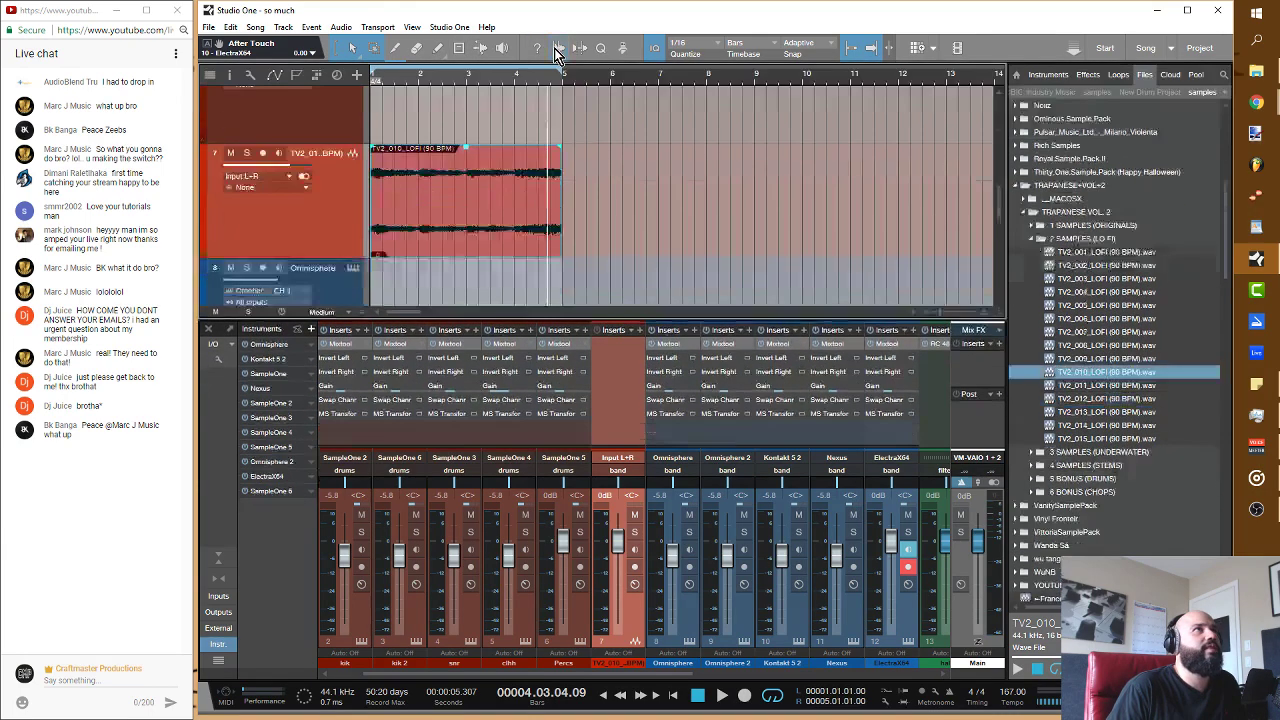
left_click(556, 50)
left_click(442, 89)
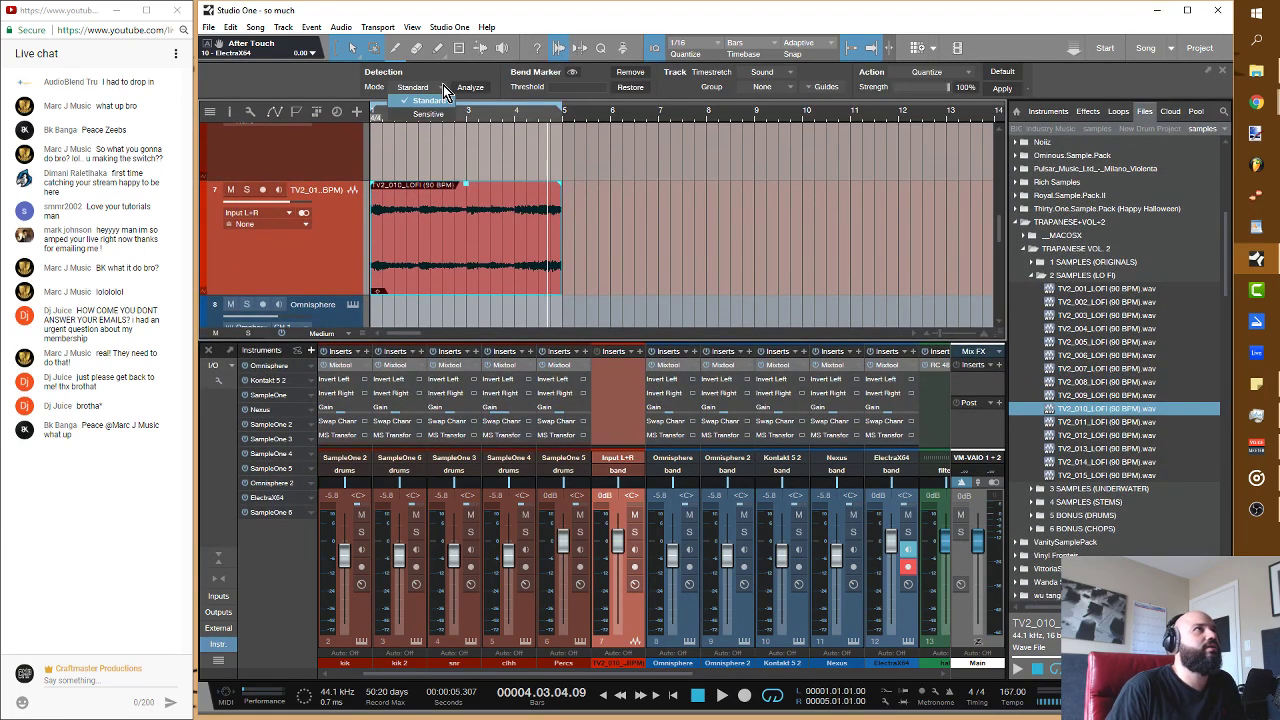
left_click(443, 89)
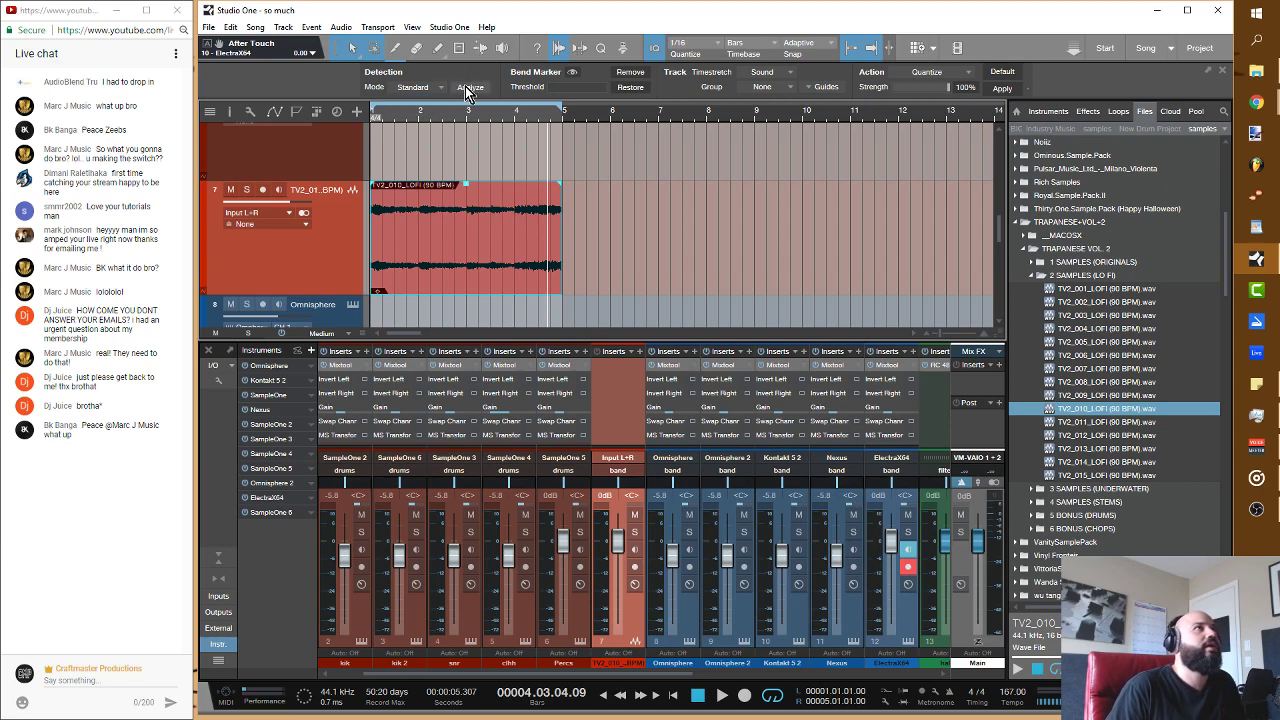
Step: Analyze the TV2_010 event's transients in Standard mode and lower the bend marker threshold to leave only the strongest markers
left_click(467, 88)
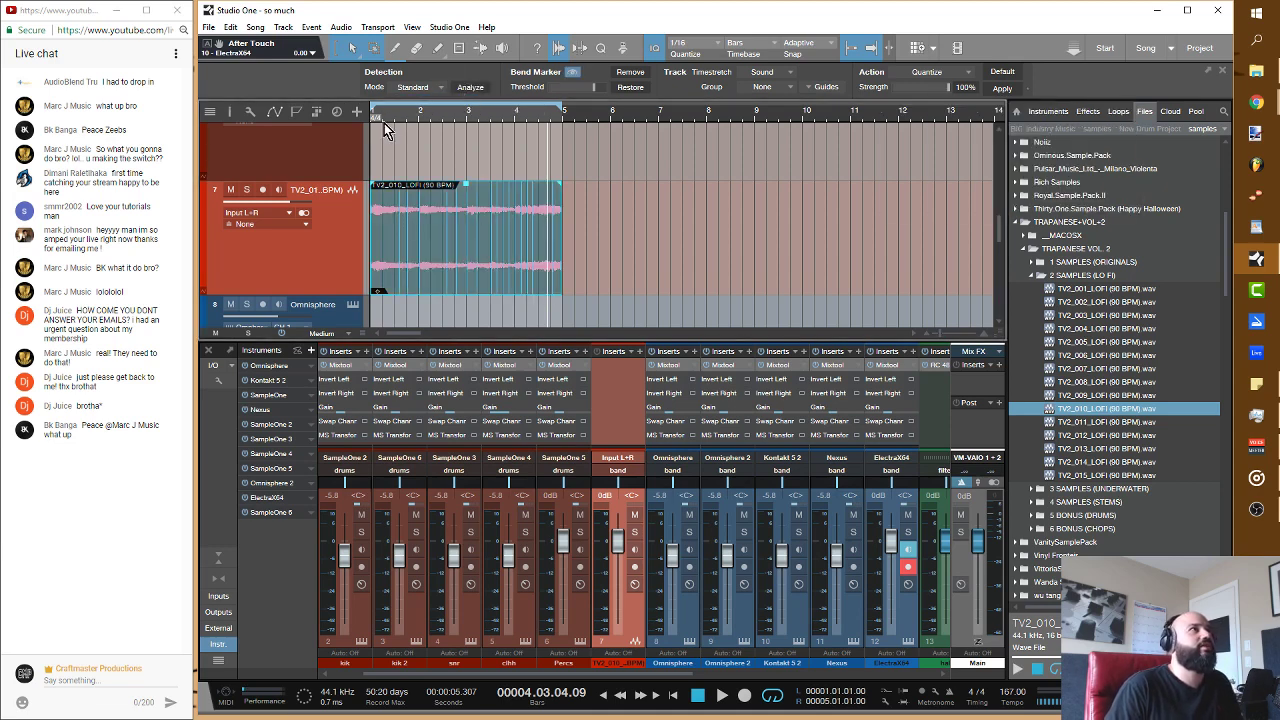
left_click_drag(410, 120, 454, 226)
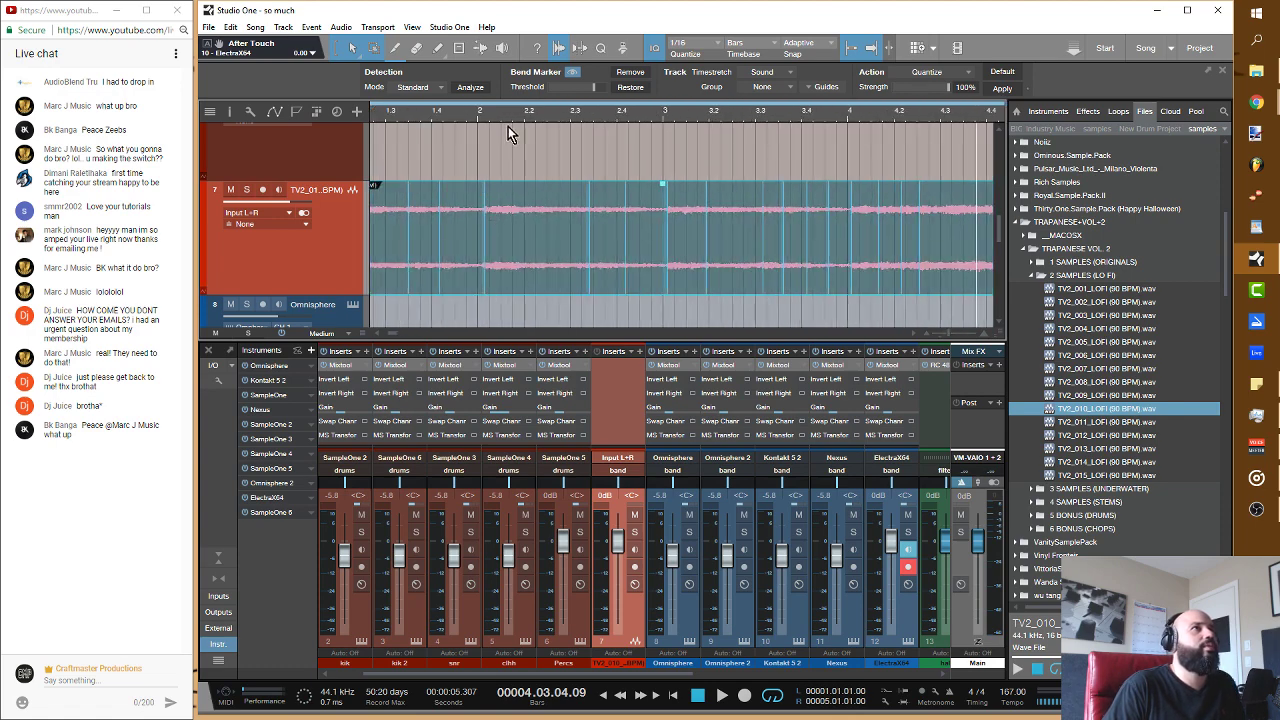
left_click_drag(508, 135, 586, 108)
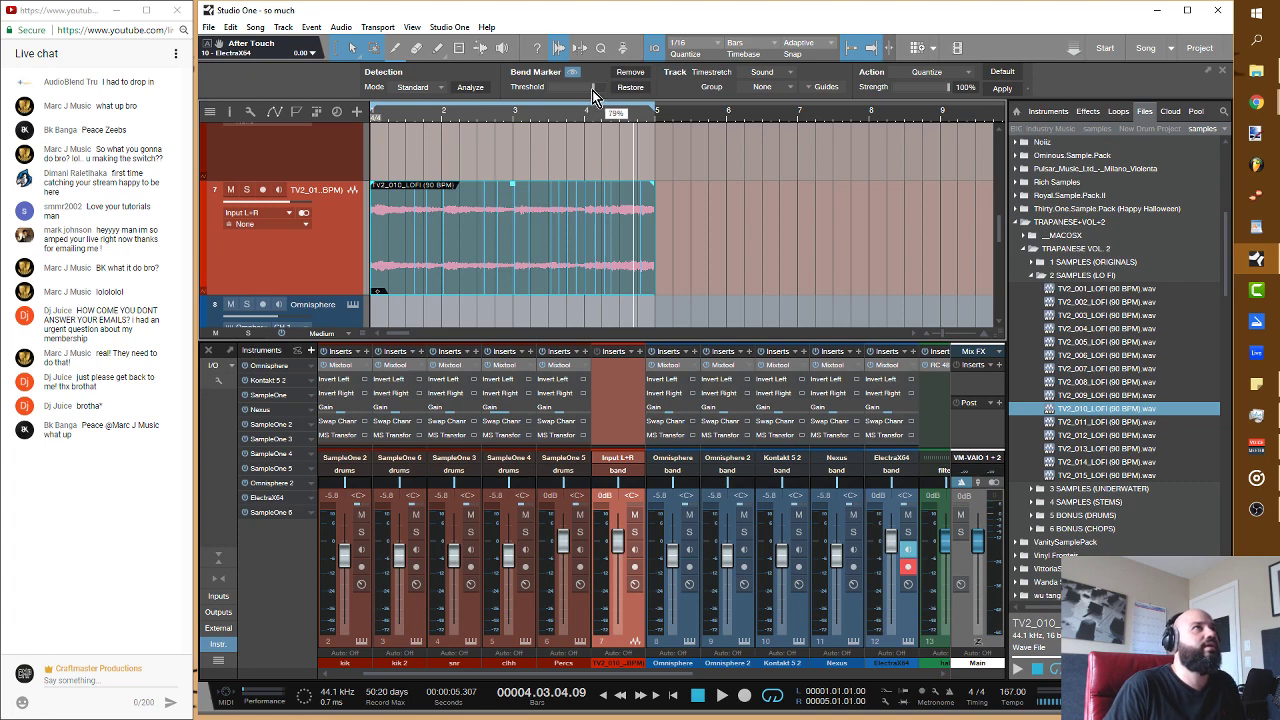
mouse_move(592, 93)
left_mouse_down()
mouse_move(556, 108)
mouse_move(587, 103)
left_mouse_up()
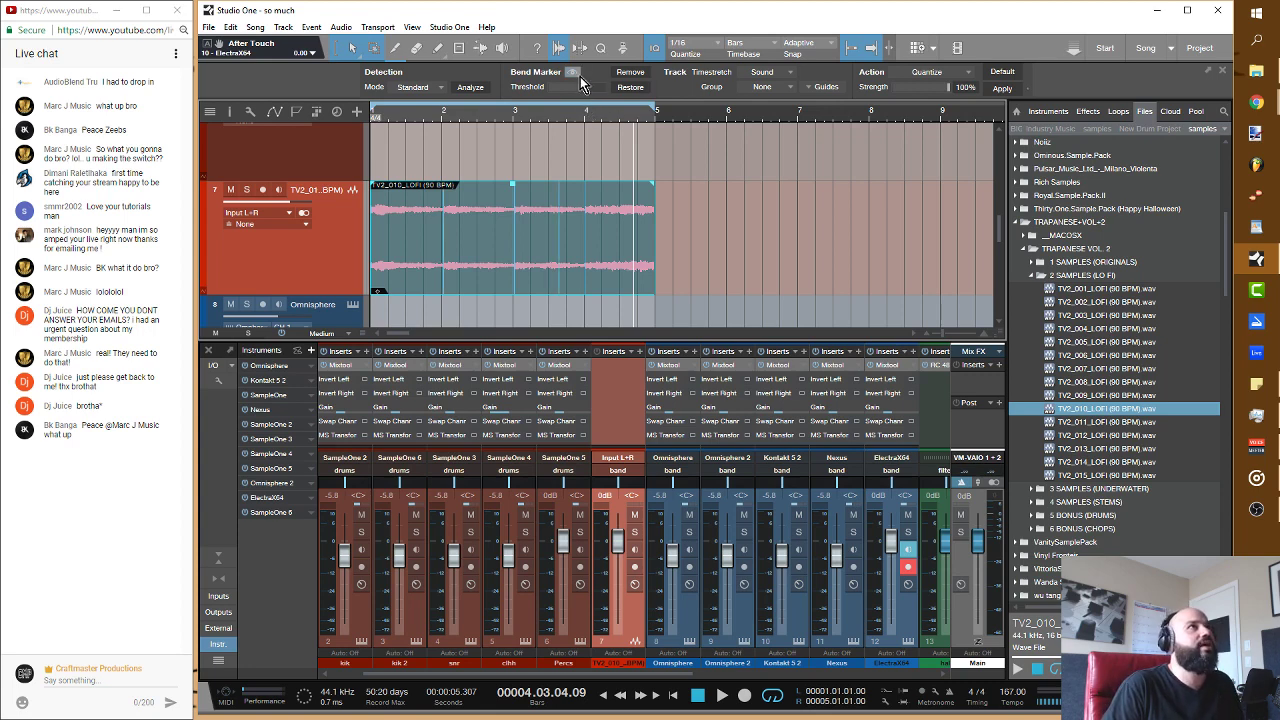
Step: Switch the bend marker display off and on to compare the TV2_010 waveform with its markers
left_click(576, 75)
left_click(576, 75)
left_click(576, 75)
left_click(576, 75)
left_click(576, 75)
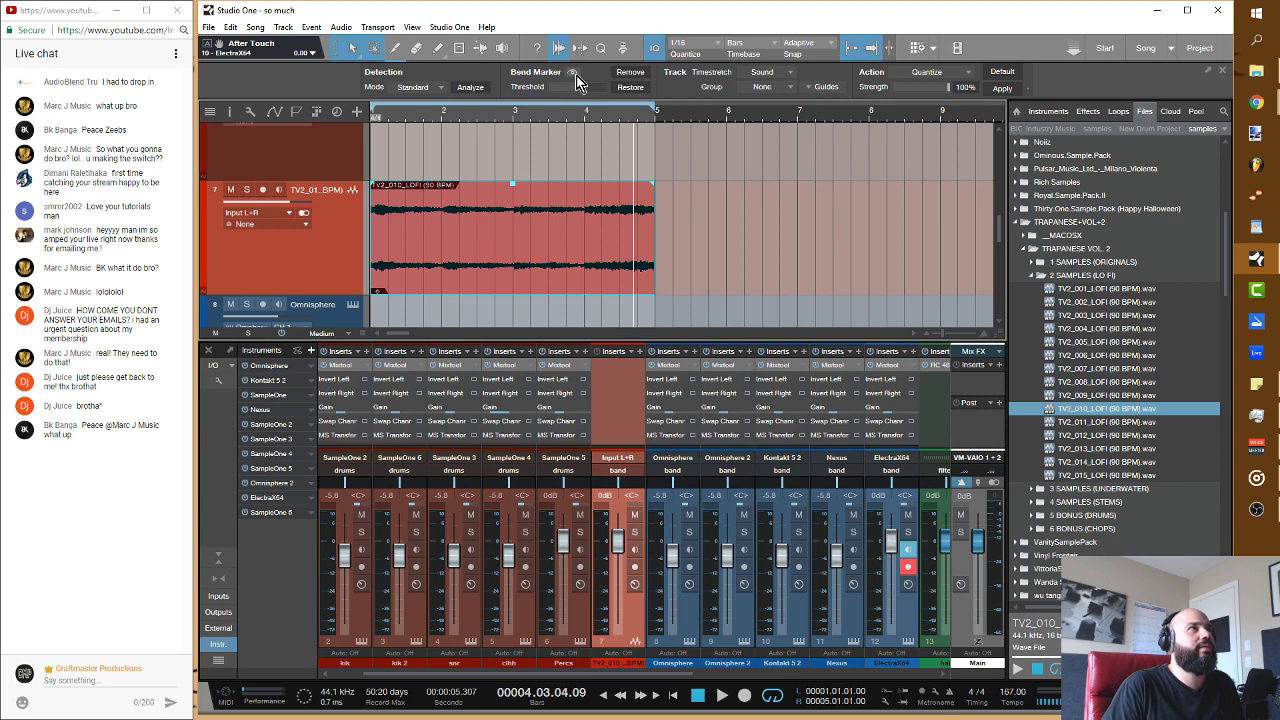
left_click(576, 75)
Step: Move the bend markers just after bars 2 and 3 slightly earlier, close to the bar lines, with the Bend tool
left_click_drag(428, 120, 450, 174)
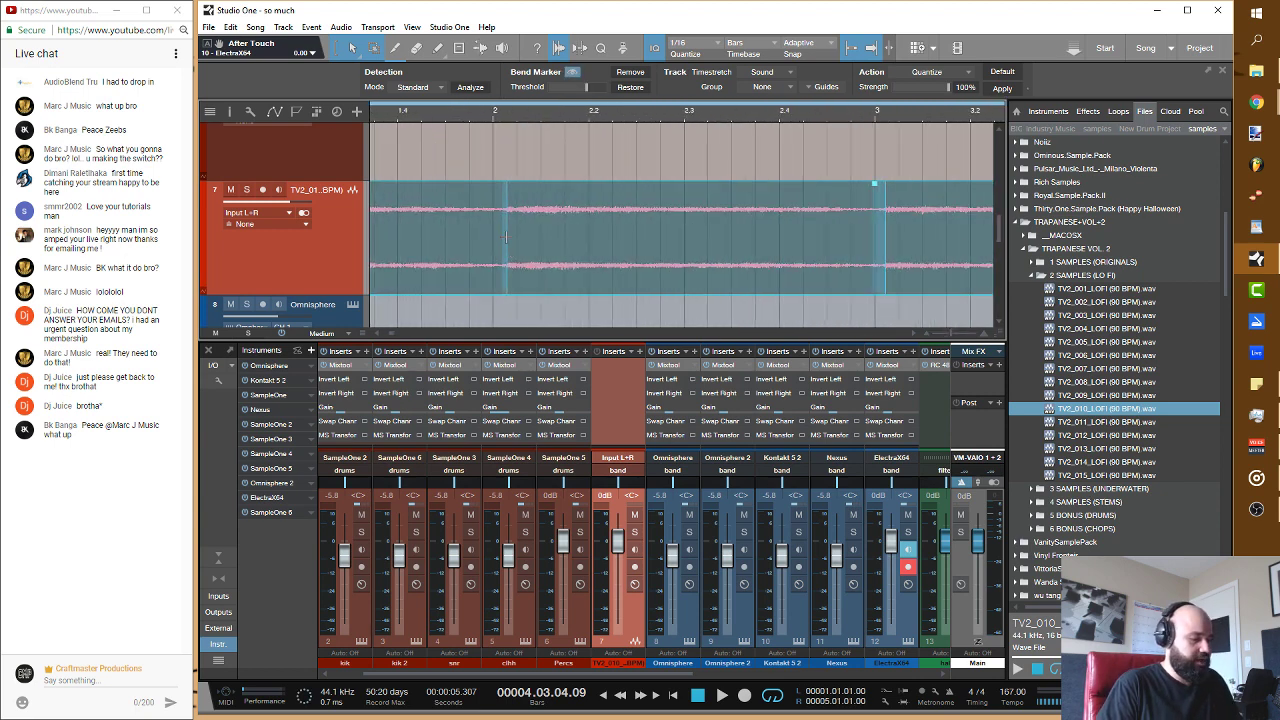
left_click_drag(508, 253, 497, 253)
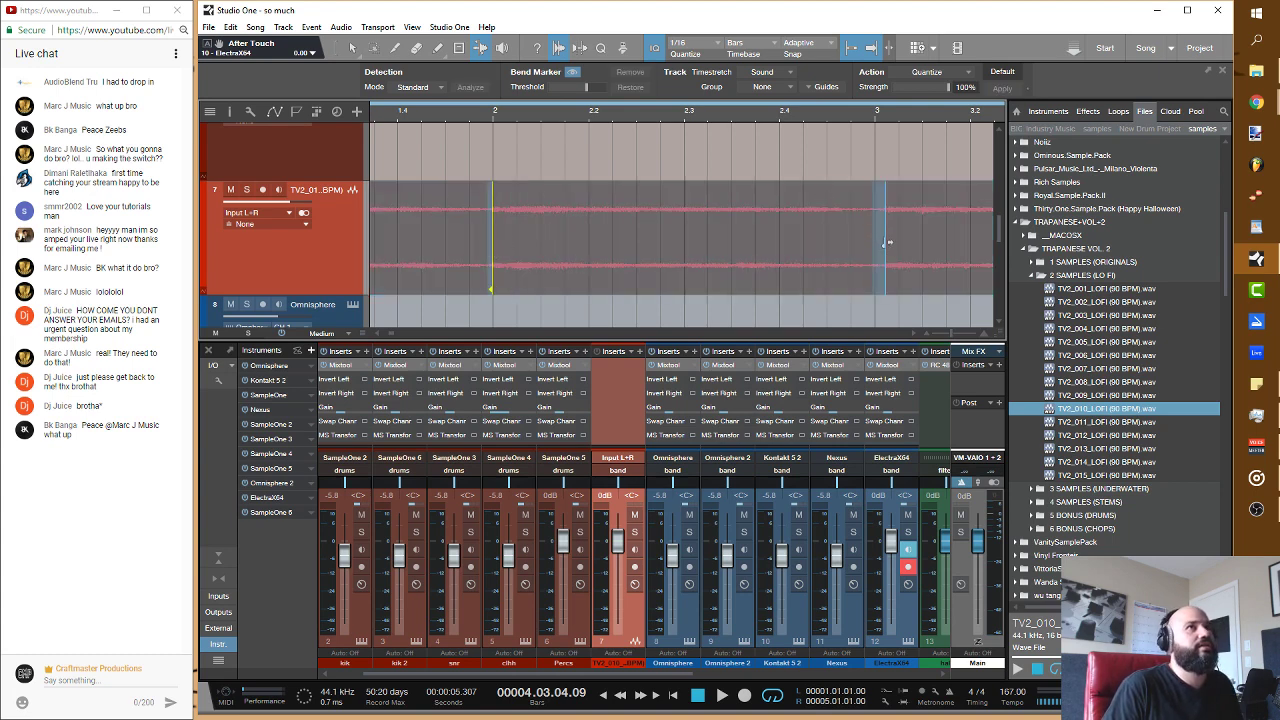
left_click_drag(885, 242, 877, 243)
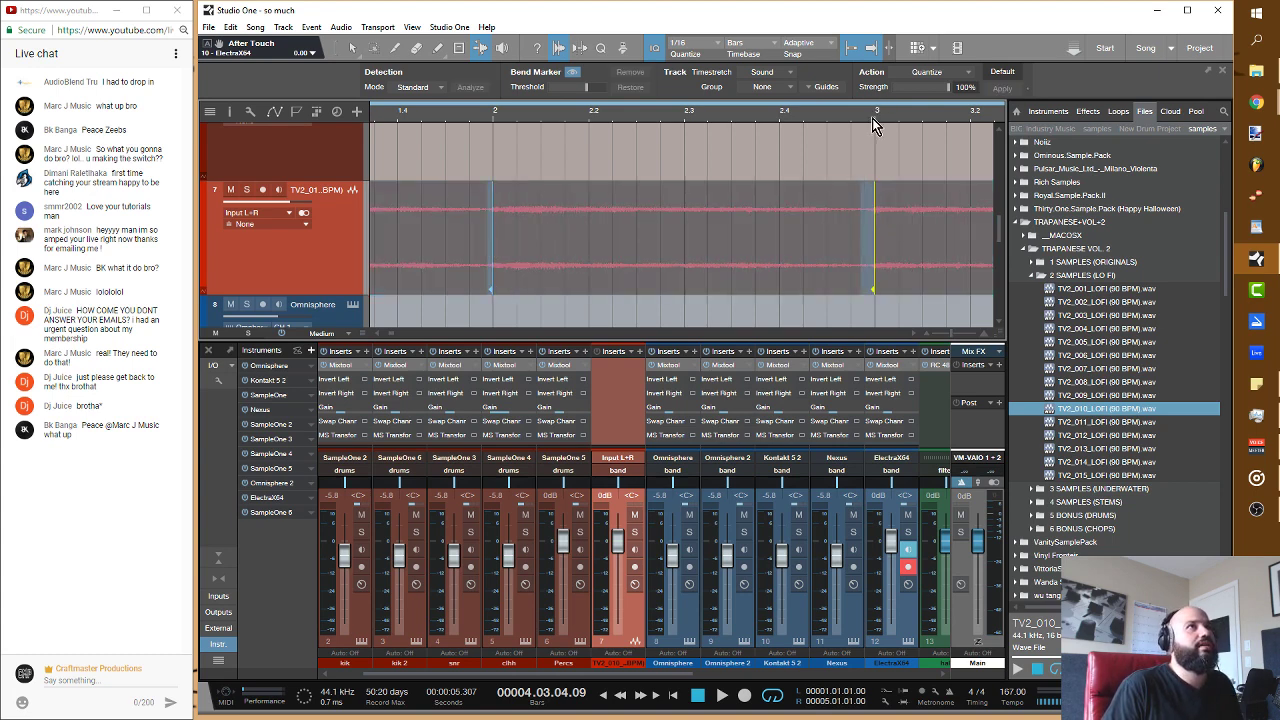
Step: Move the bend marker between bars 3 and 4 slightly earlier, and play the bent sample from the song start
left_click_drag(872, 122, 730, 92)
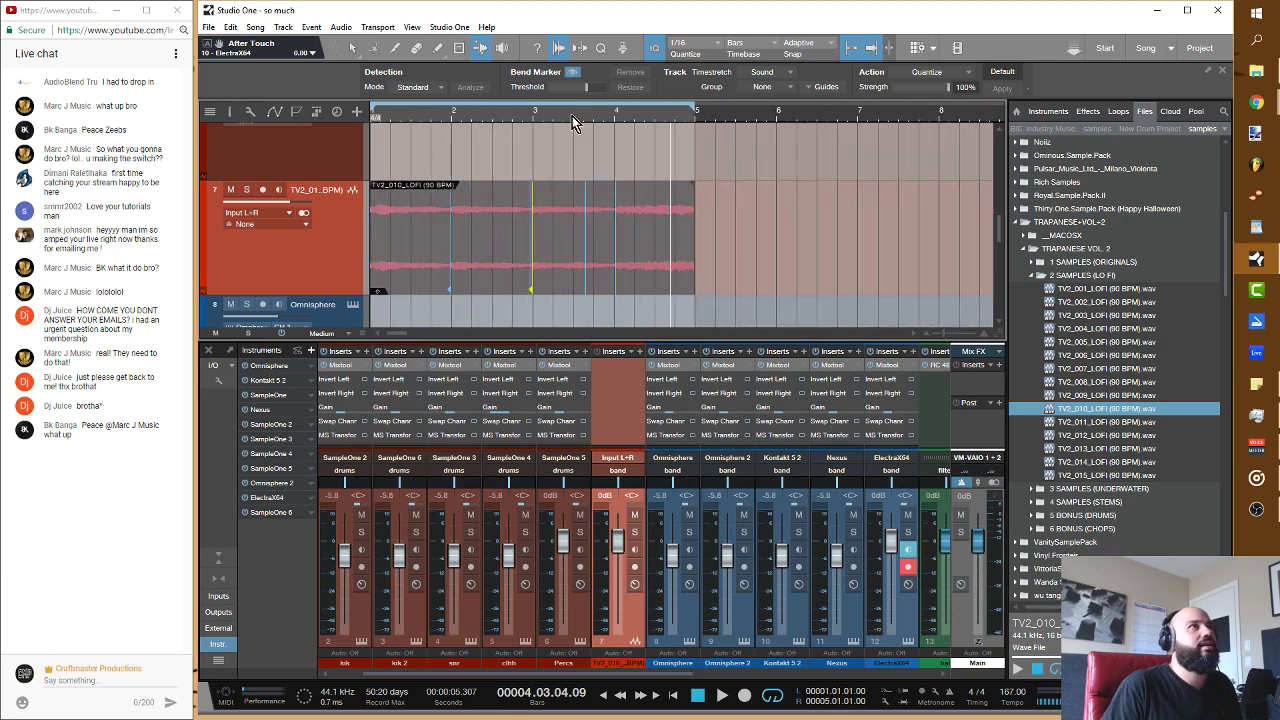
mouse_move(573, 121)
left_mouse_down()
mouse_move(684, 185)
mouse_move(666, 195)
left_mouse_up()
left_click_drag(587, 201, 581, 205)
left_click_drag(587, 121, 623, 133)
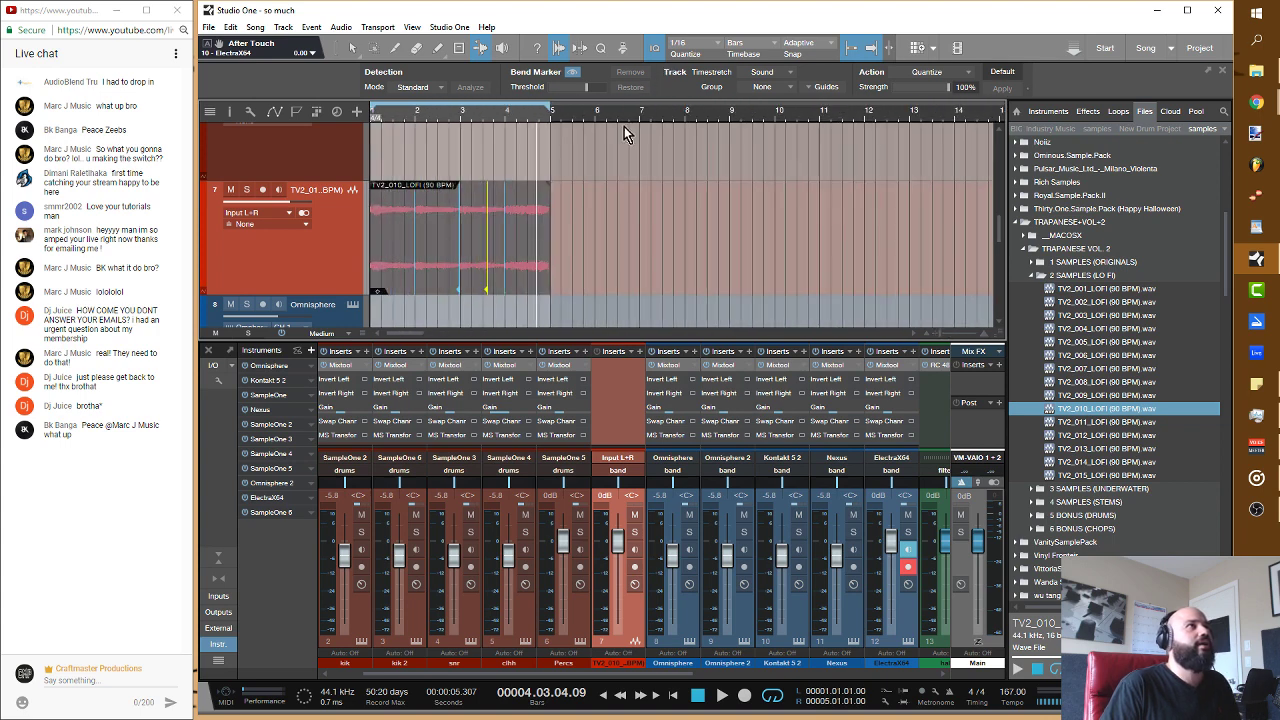
key("space")
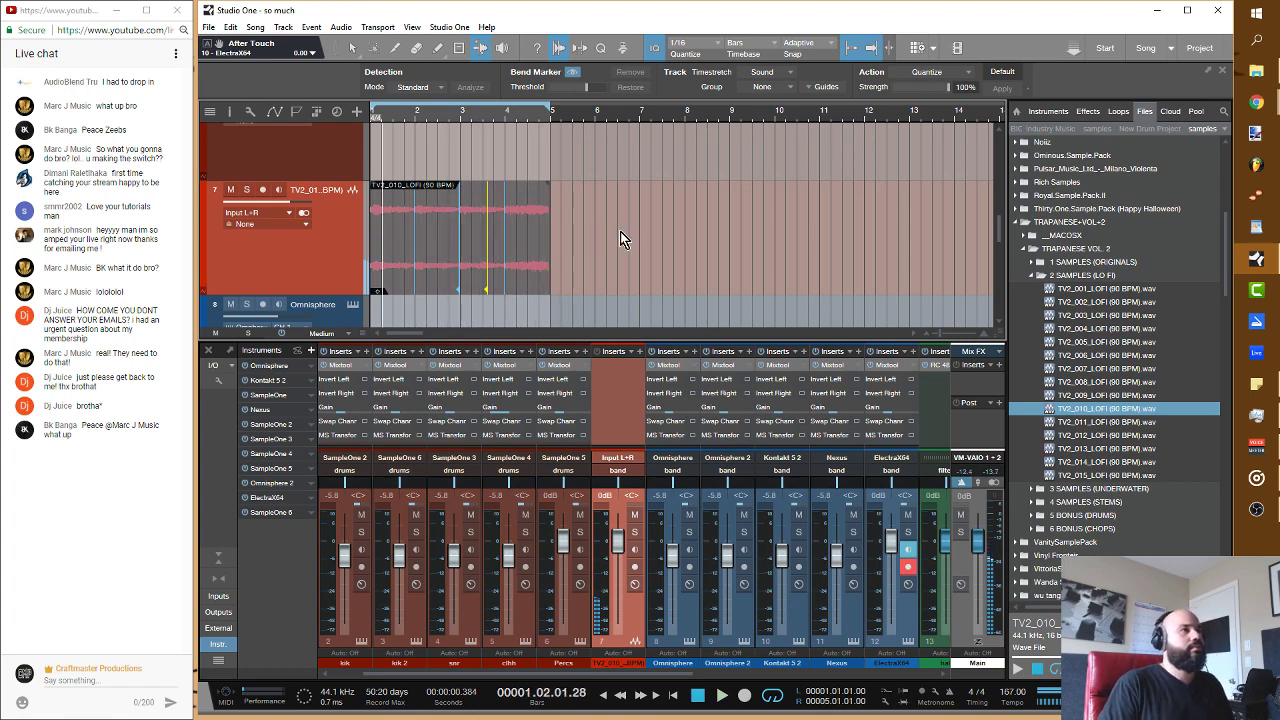
left_click(538, 289)
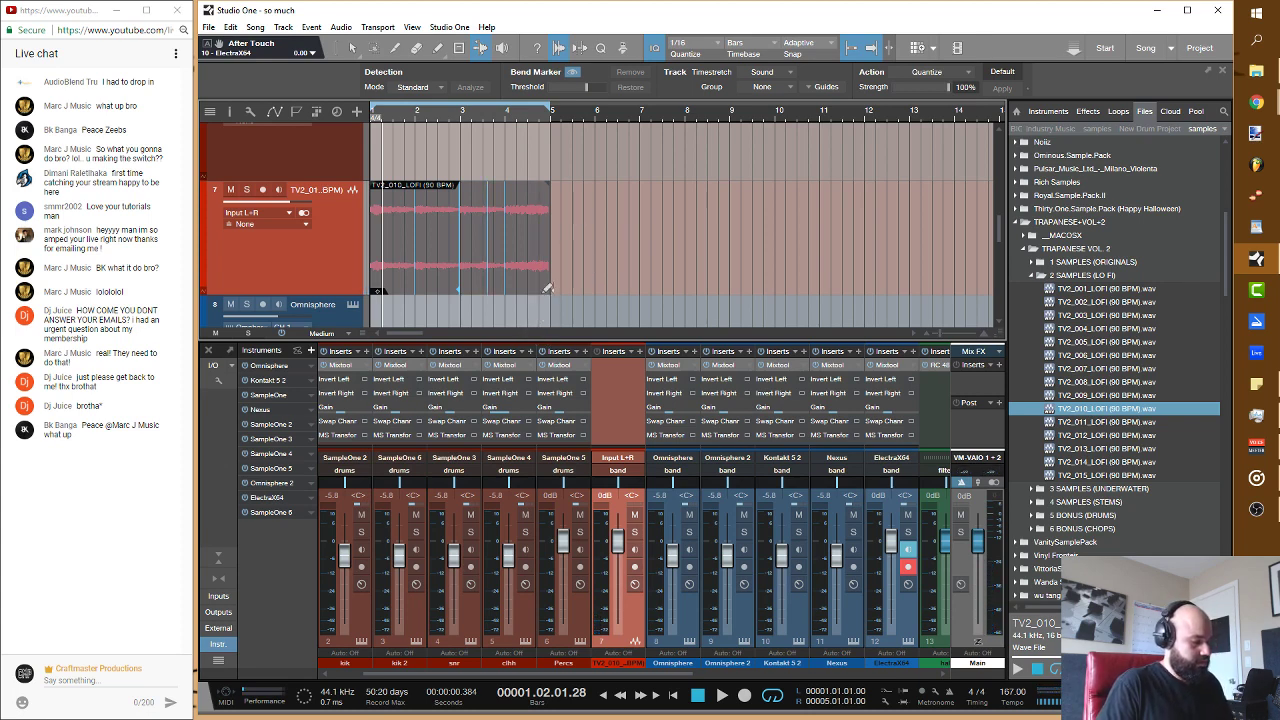
left_click(541, 298)
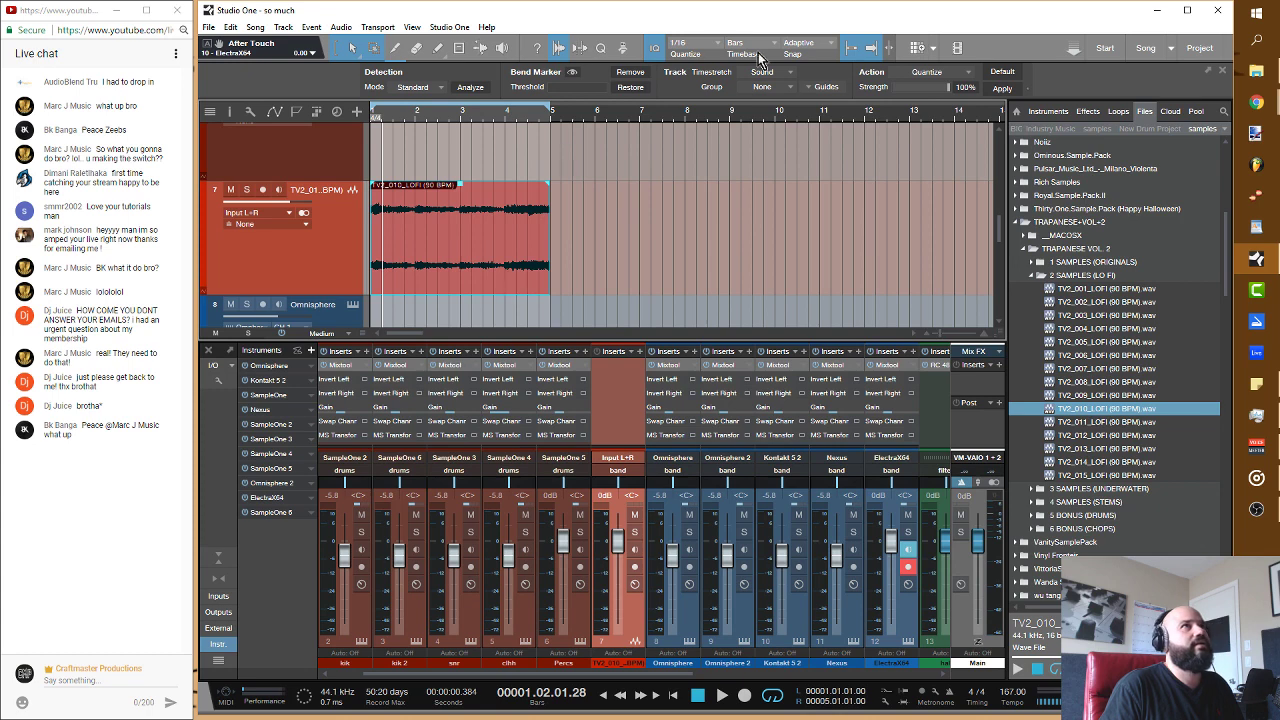
Step: Set the quantize value to 1/1
left_click(718, 43)
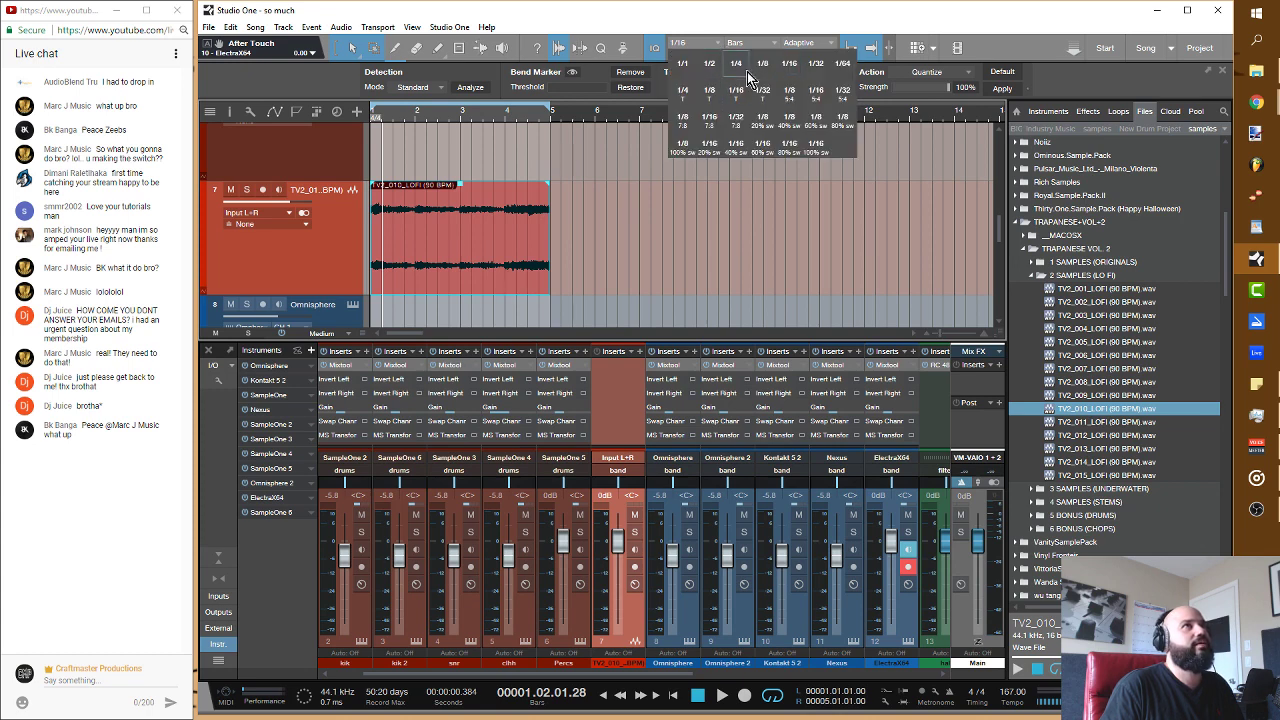
left_click(737, 64)
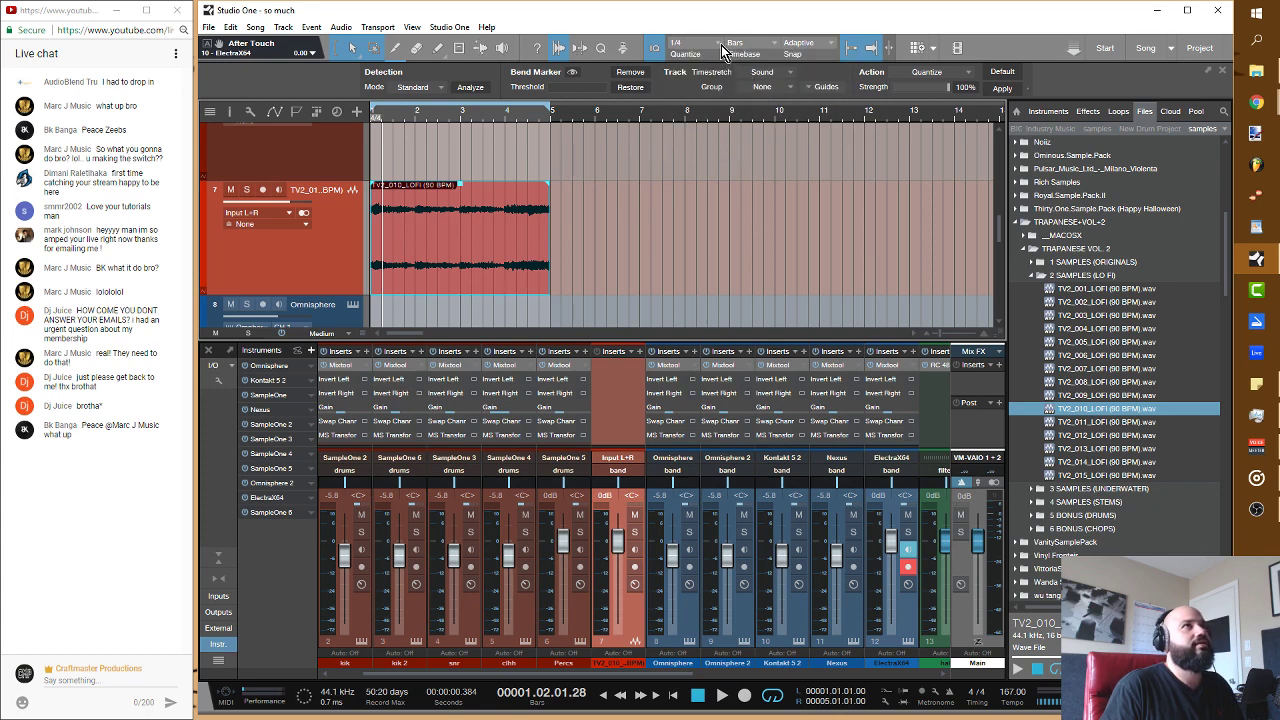
left_click(722, 44)
left_click(683, 64)
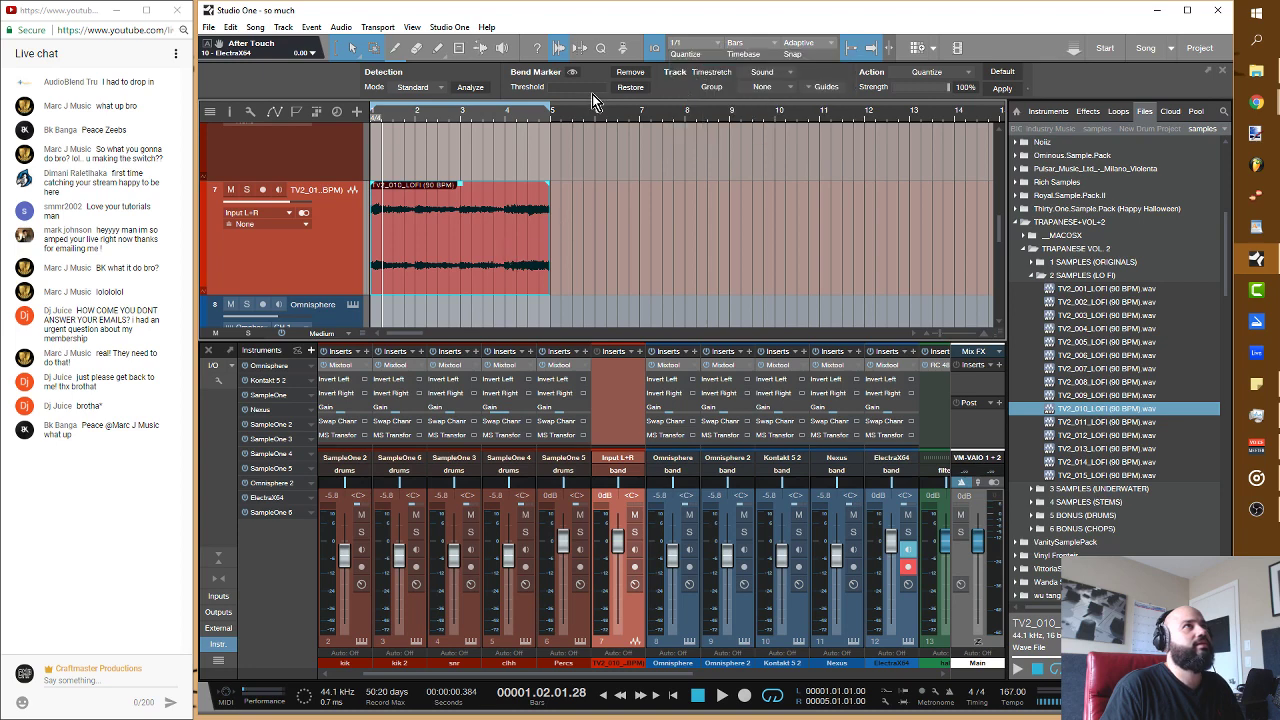
Step: Split the TV2_010 event at the grid into one-bar slices
left_click(601, 229)
left_click(375, 243)
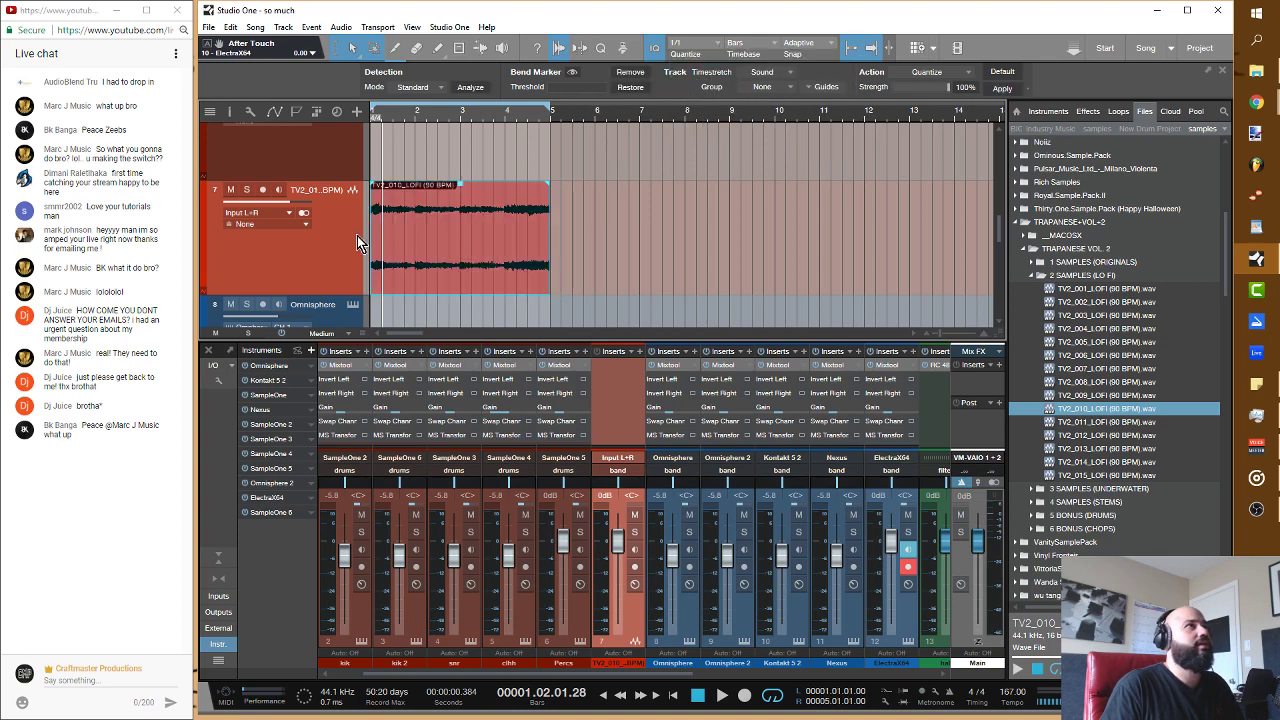
right_click(508, 281)
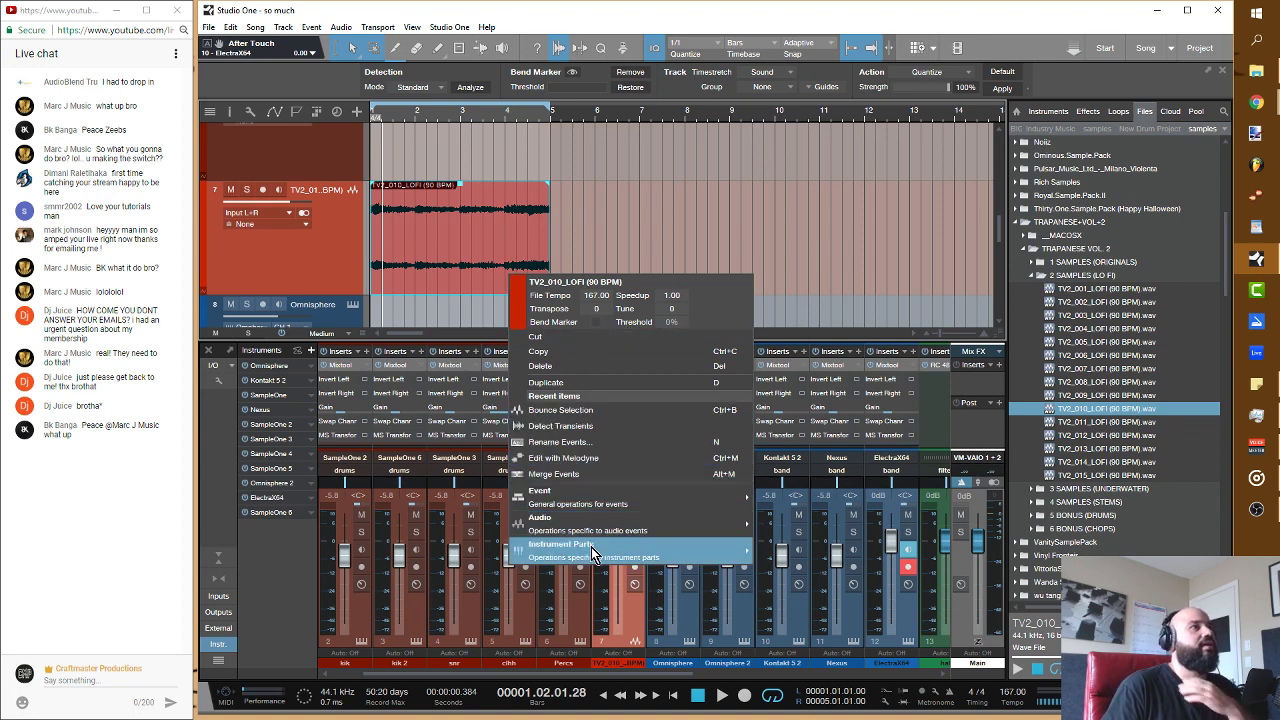
mouse_move(593, 533)
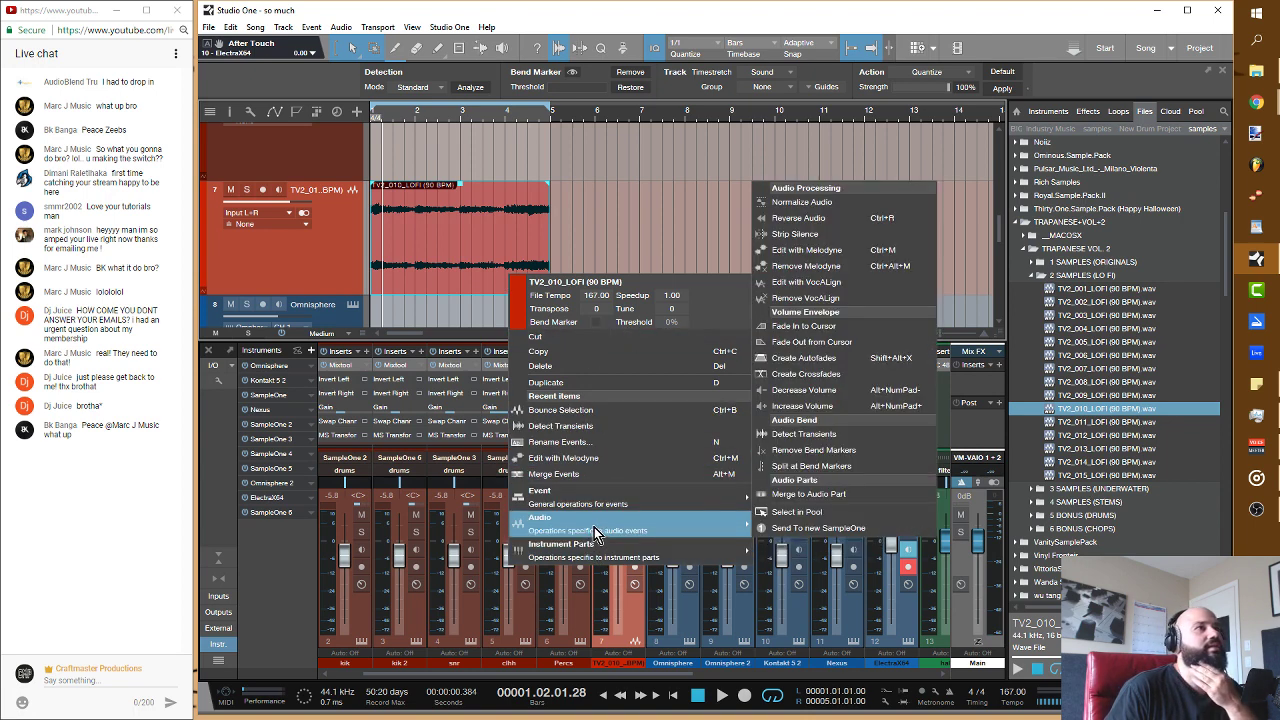
mouse_move(610, 512)
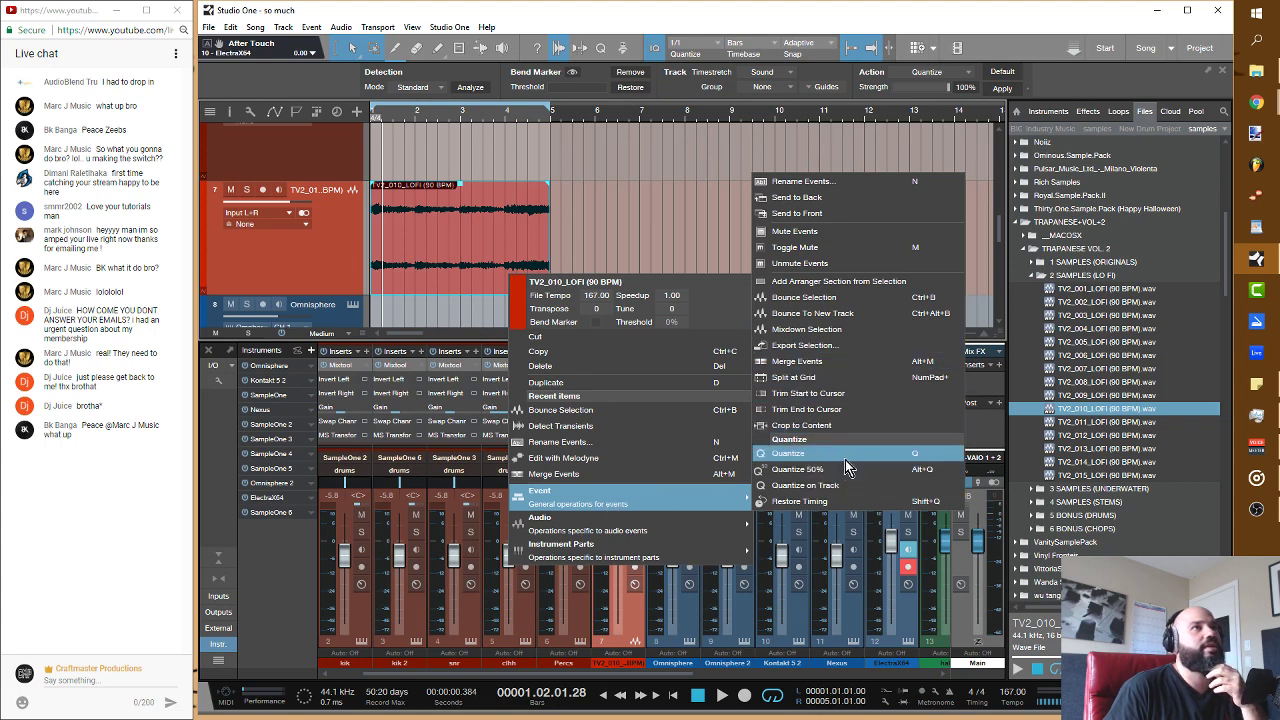
left_click(815, 379)
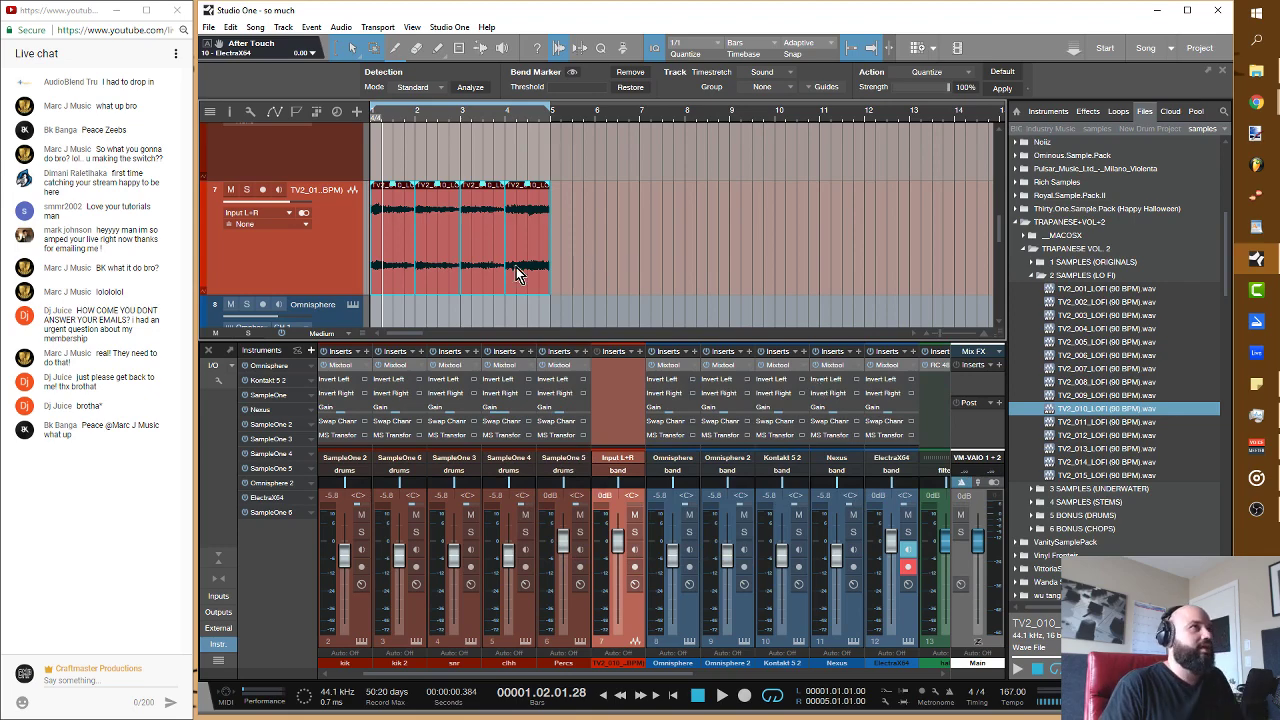
Step: Send the four one-bar slices to a new SampleOne instrument and close its window
right_click(536, 288)
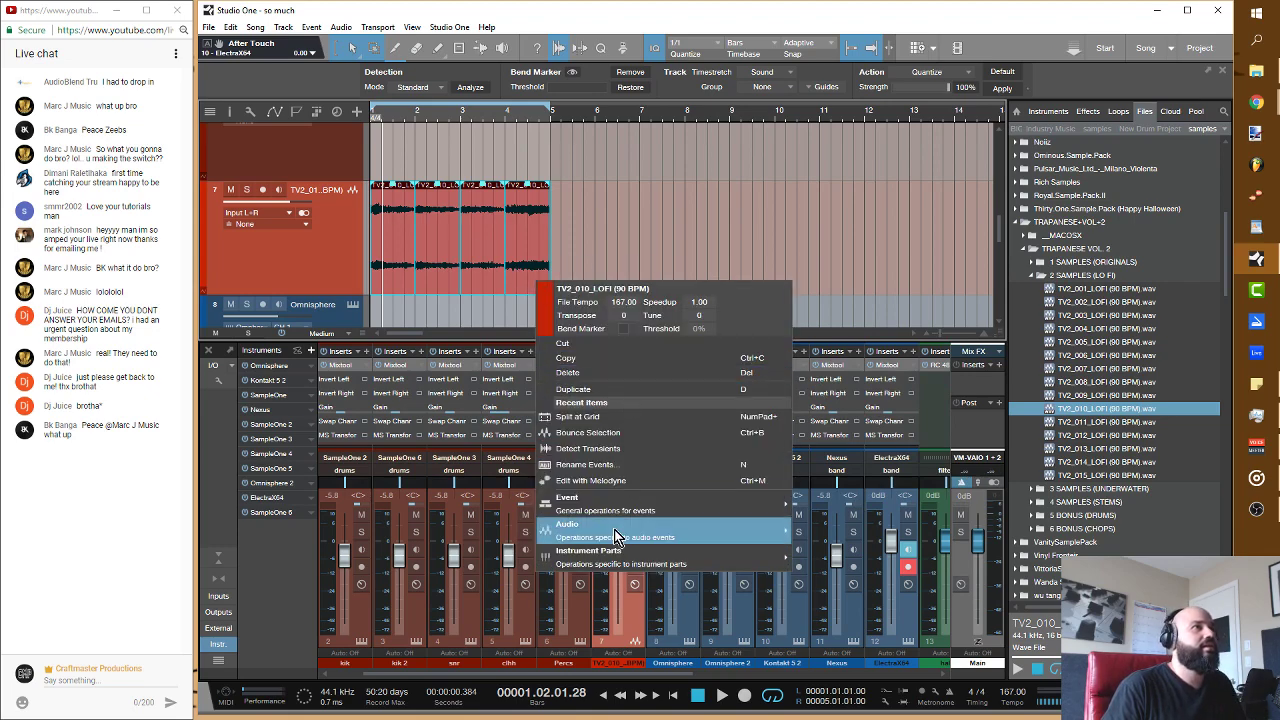
left_click(826, 537)
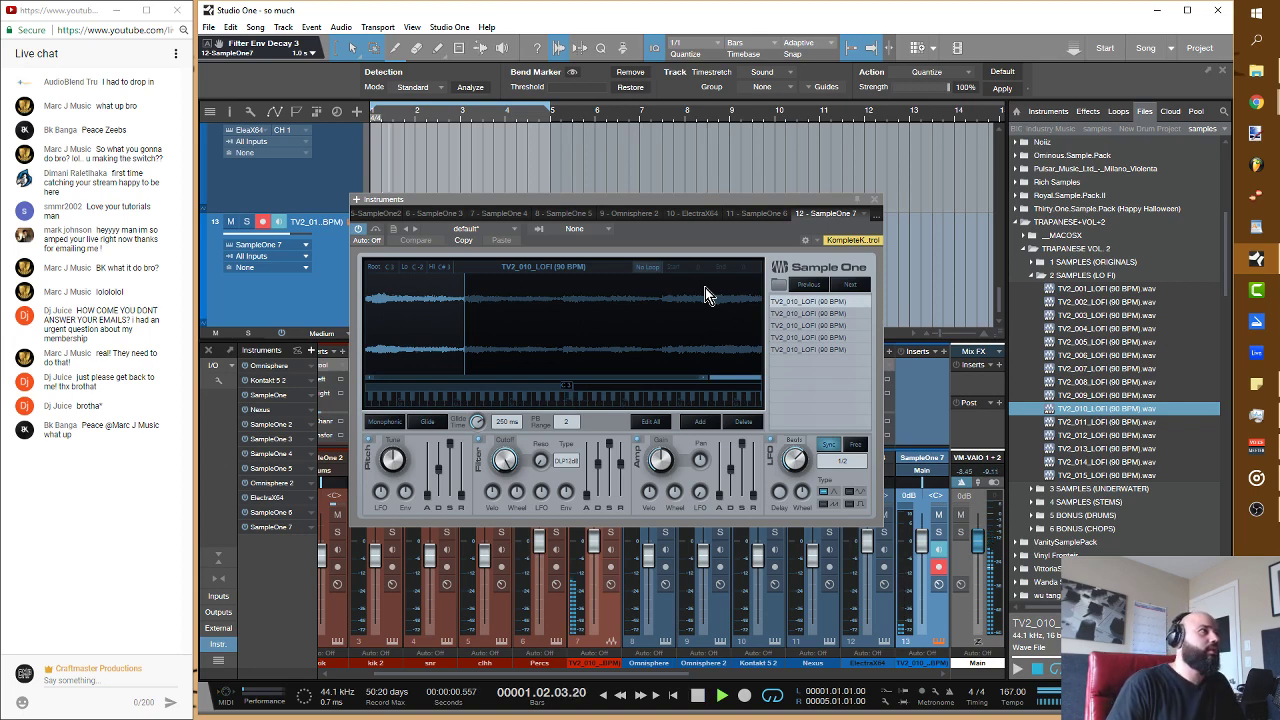
left_click(870, 199)
Step: Move the second, third and fourth one-bar slices on the sample track to start halfway through bar 5
scroll(470, 213, "down", 3)
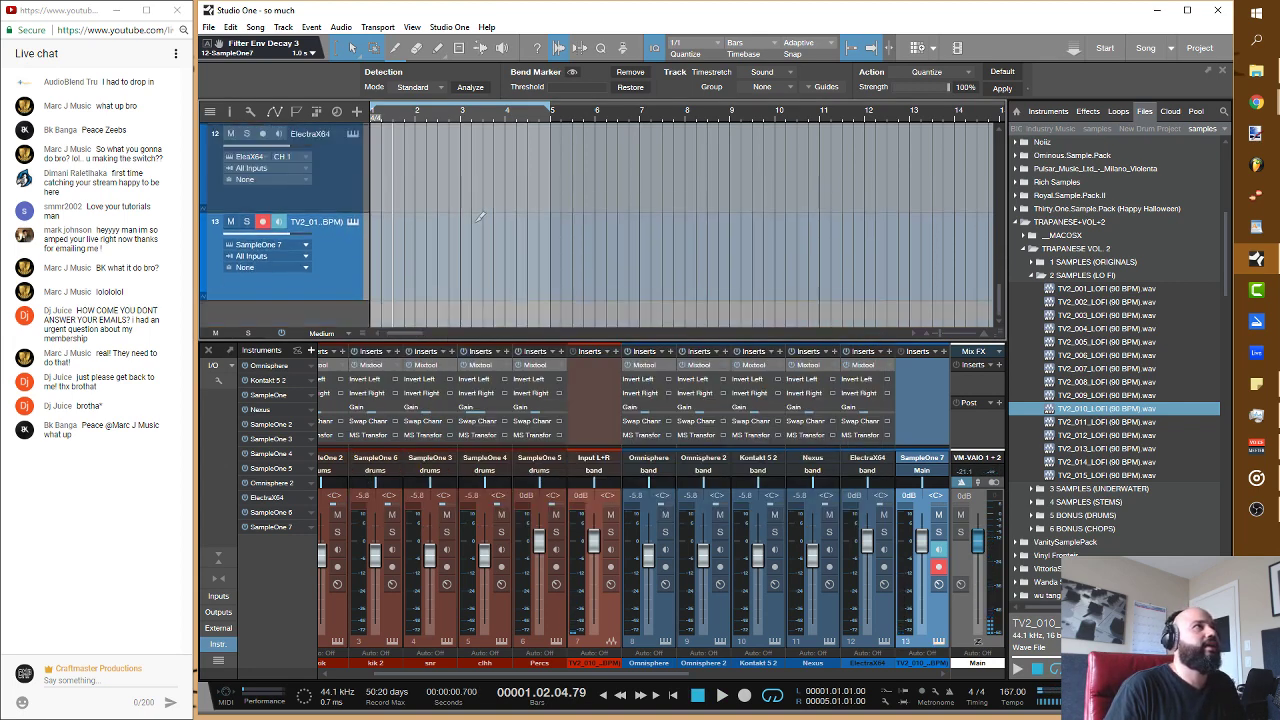
scroll(462, 218, "up", 1)
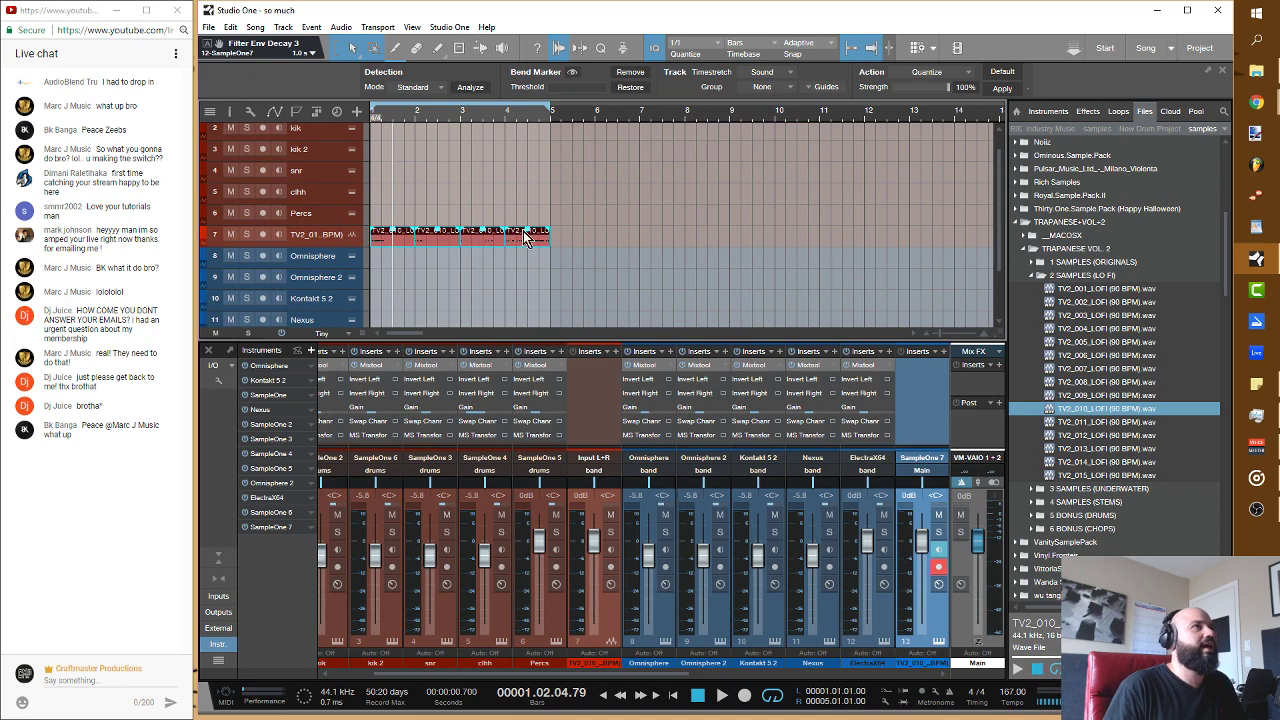
scroll(472, 257, "up", 1)
scroll(472, 257, "up", 2)
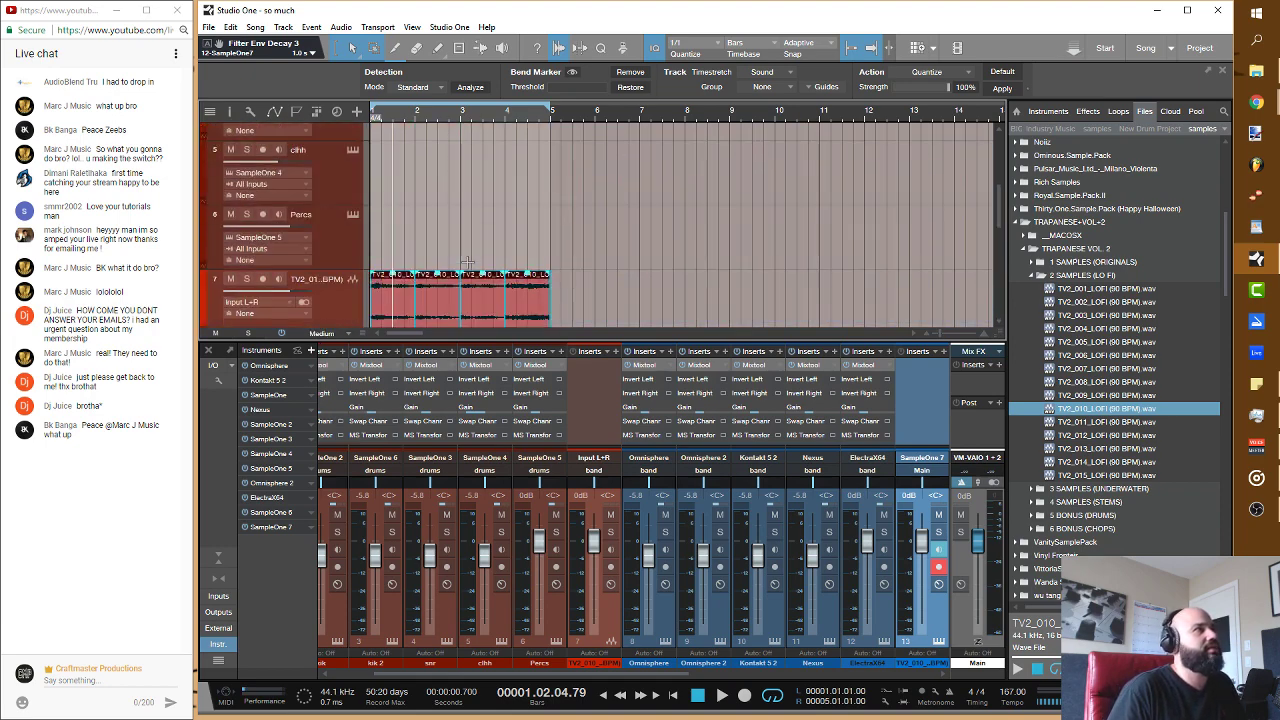
scroll(470, 273, "down", 2)
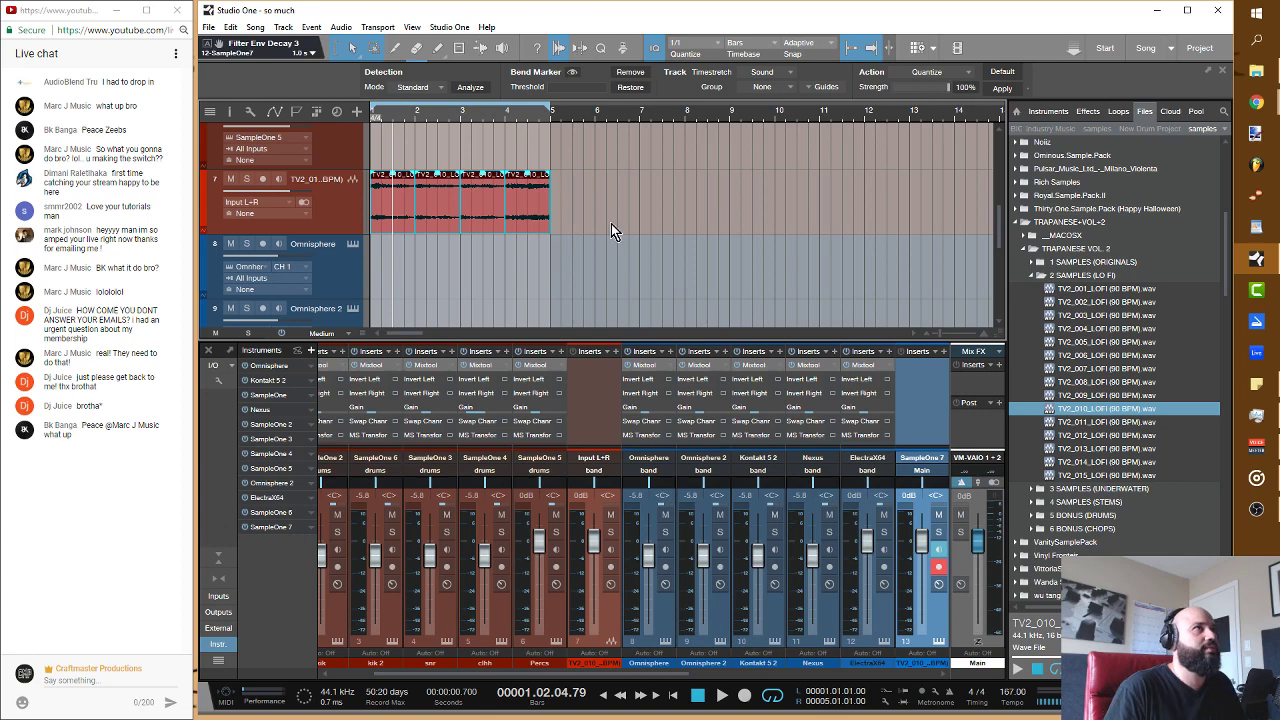
left_click(426, 214)
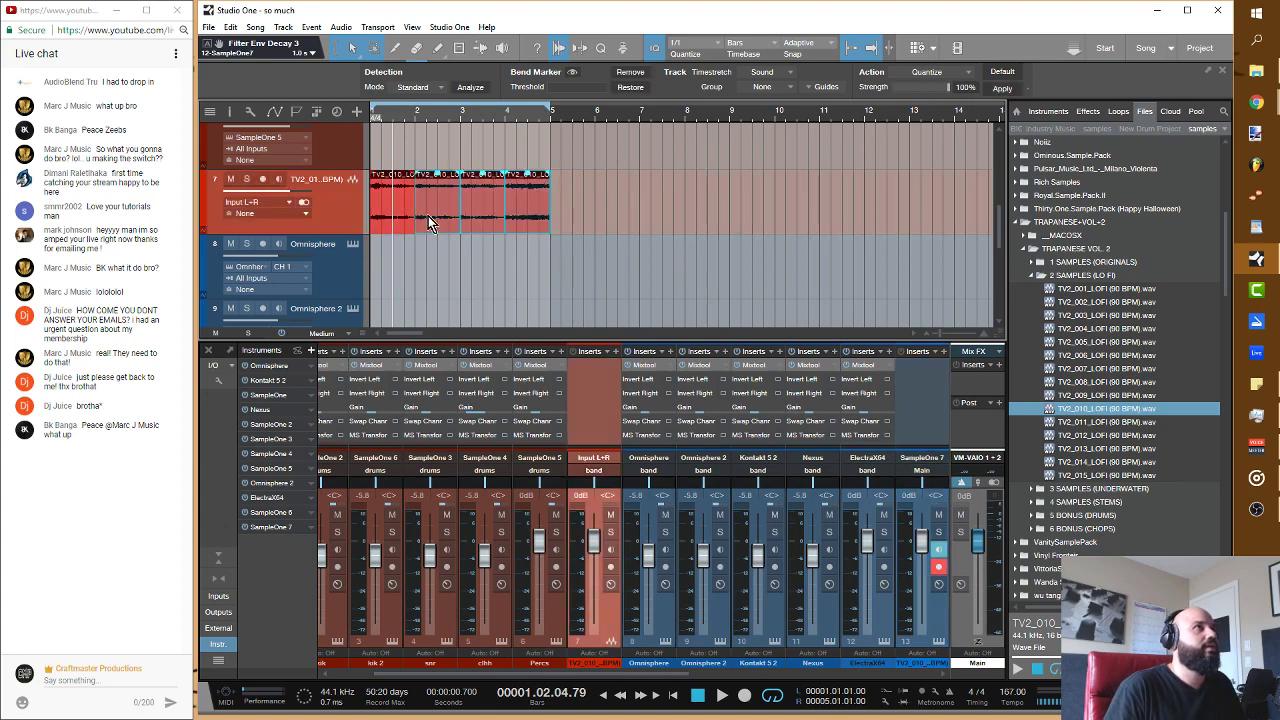
left_click_drag(428, 216, 585, 214)
Step: Duplicate the first one-bar slice three times to fill bars 1 to 4, and play the repeated slices
left_click(392, 217)
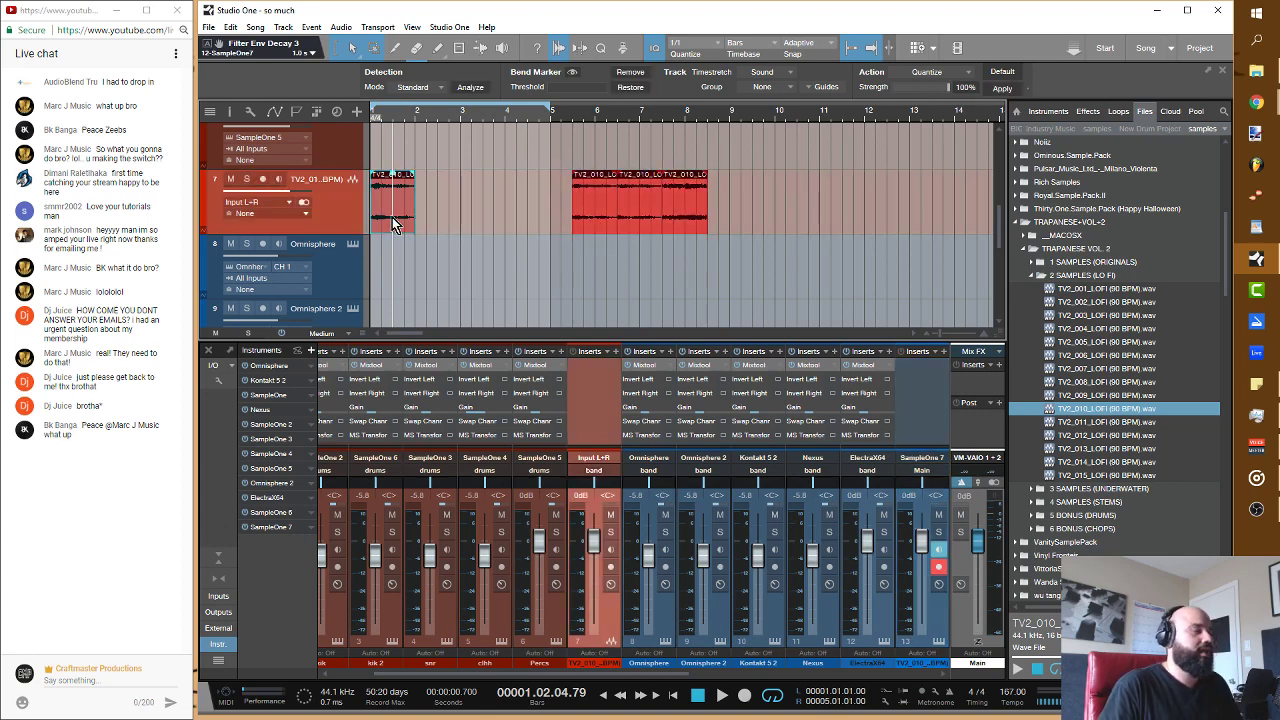
key("d")
key("d")
key("space")
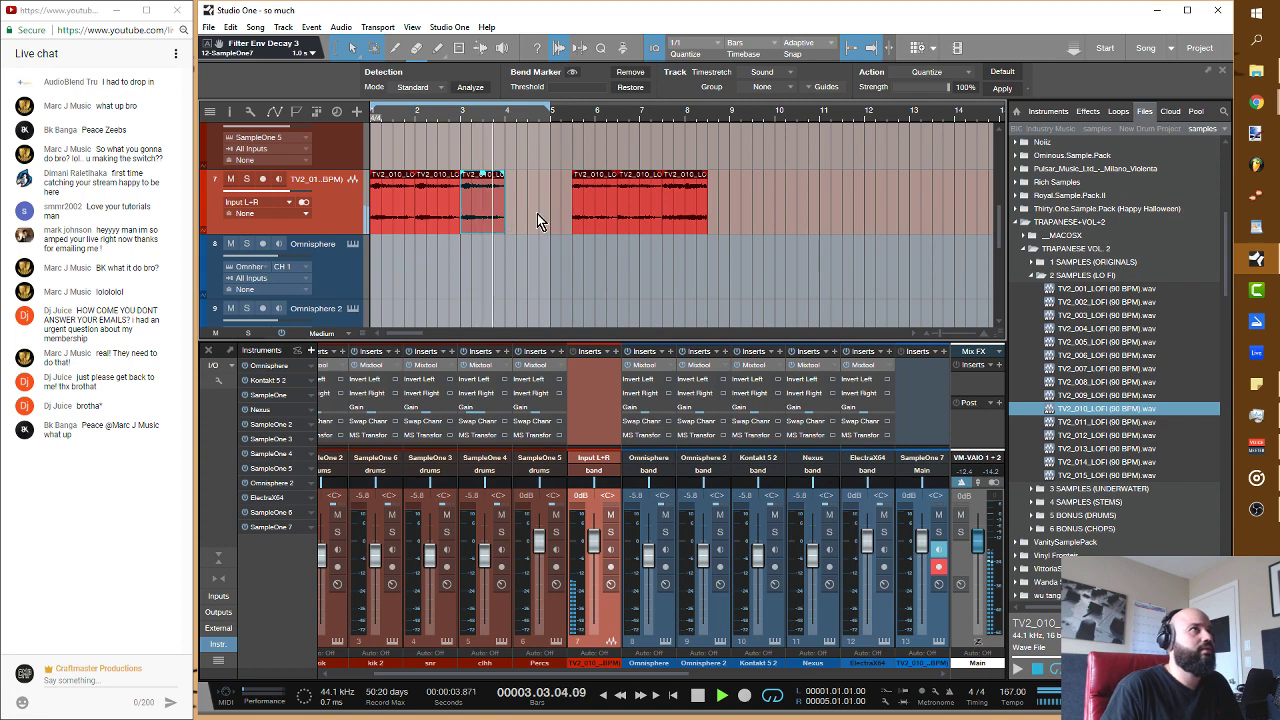
key("space")
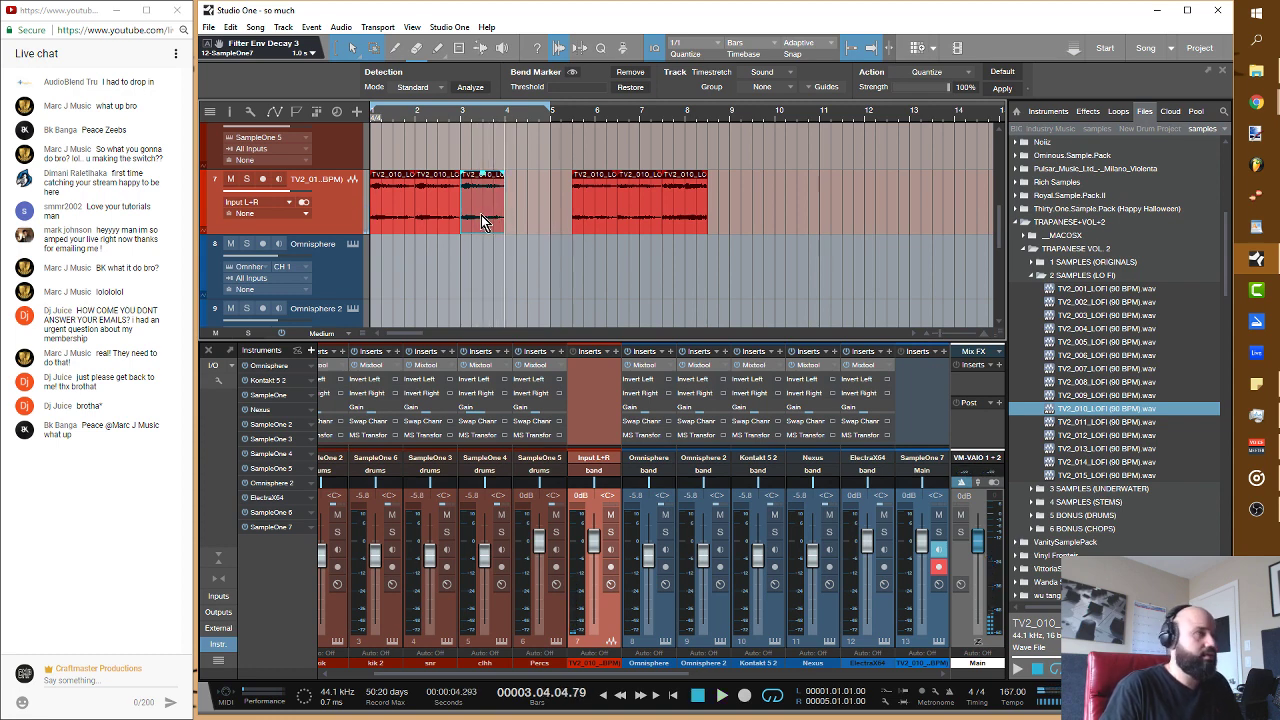
key("d")
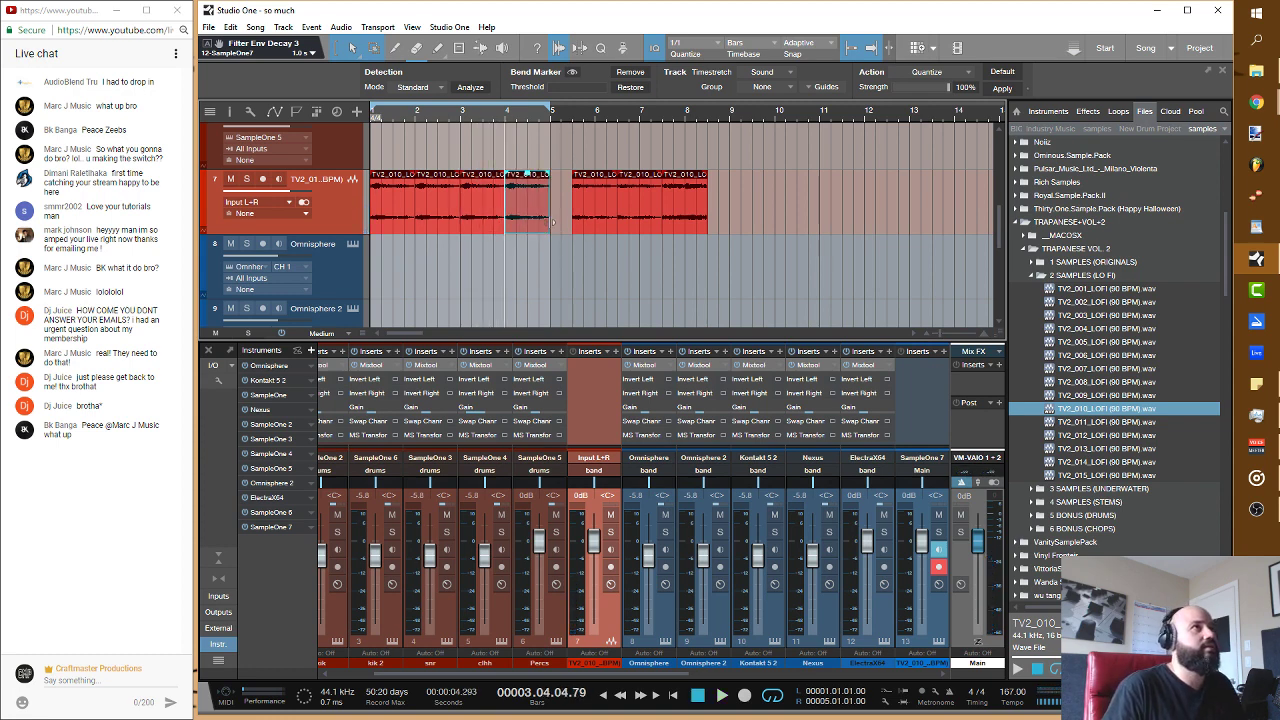
Step: Fill the second half of bar 4 with a half-bar piece of the last spare slice, and play the result
left_click(680, 216)
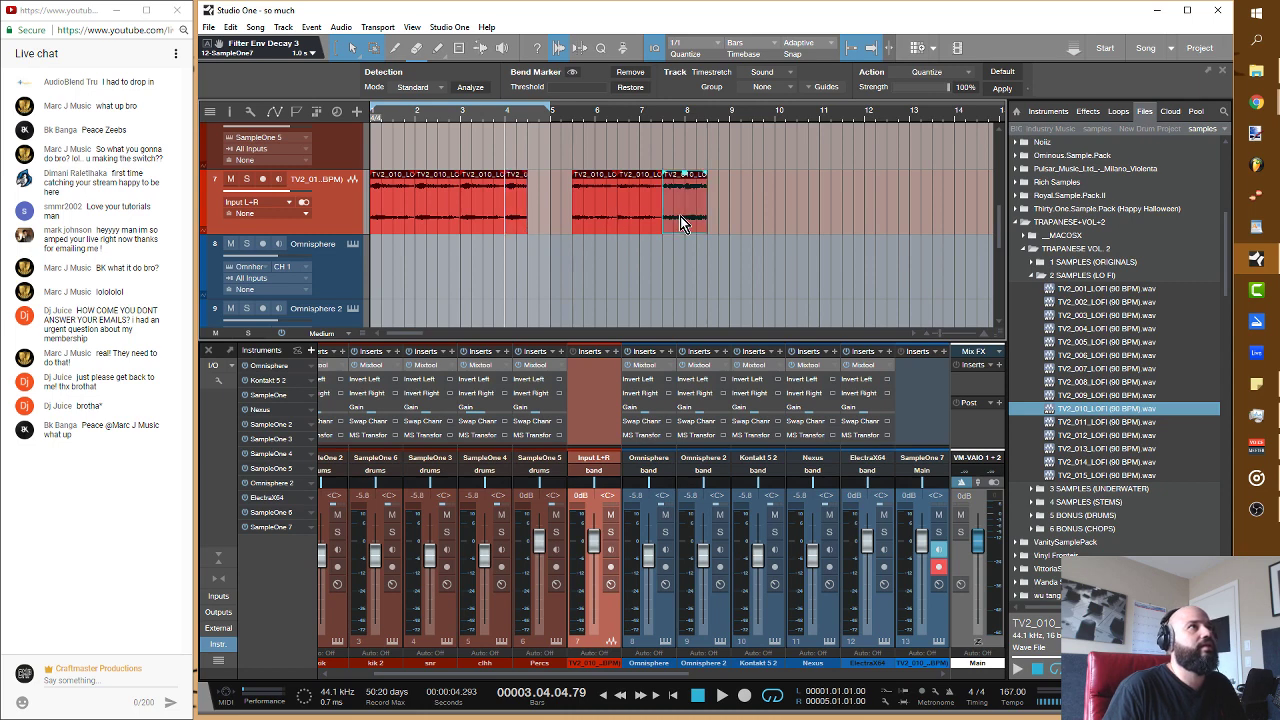
left_click_drag(662, 207, 544, 220)
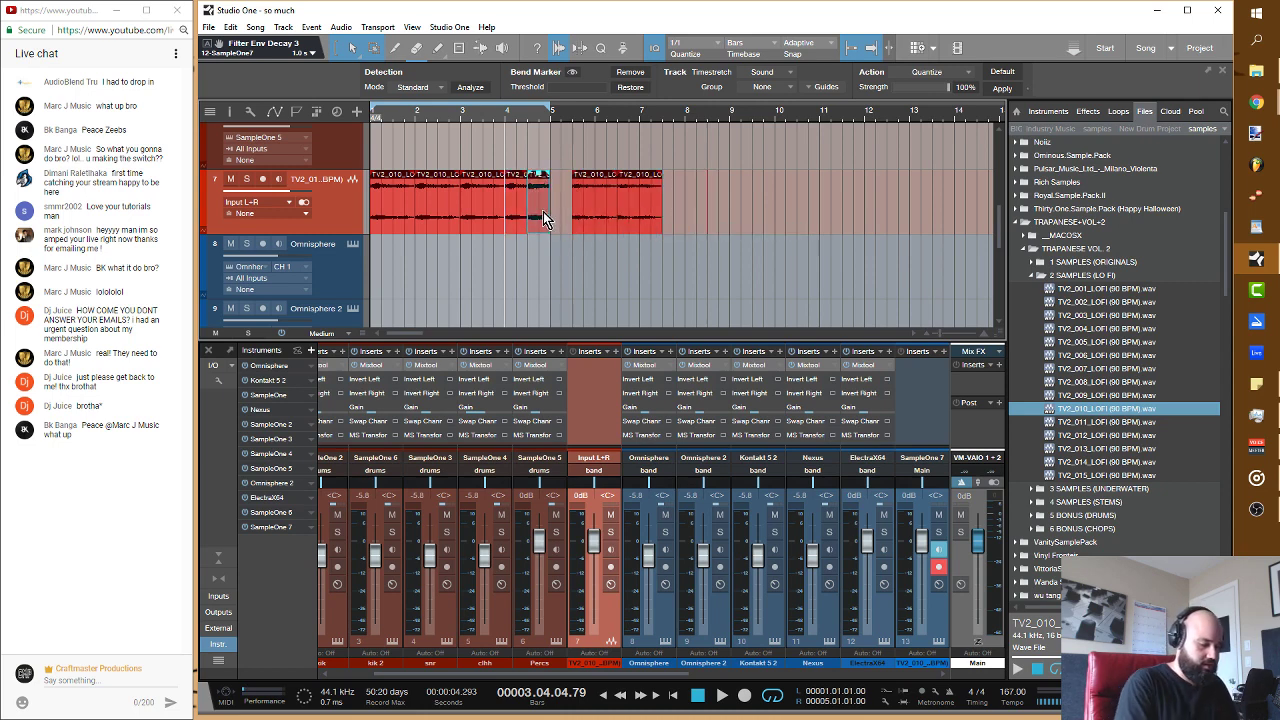
key("space")
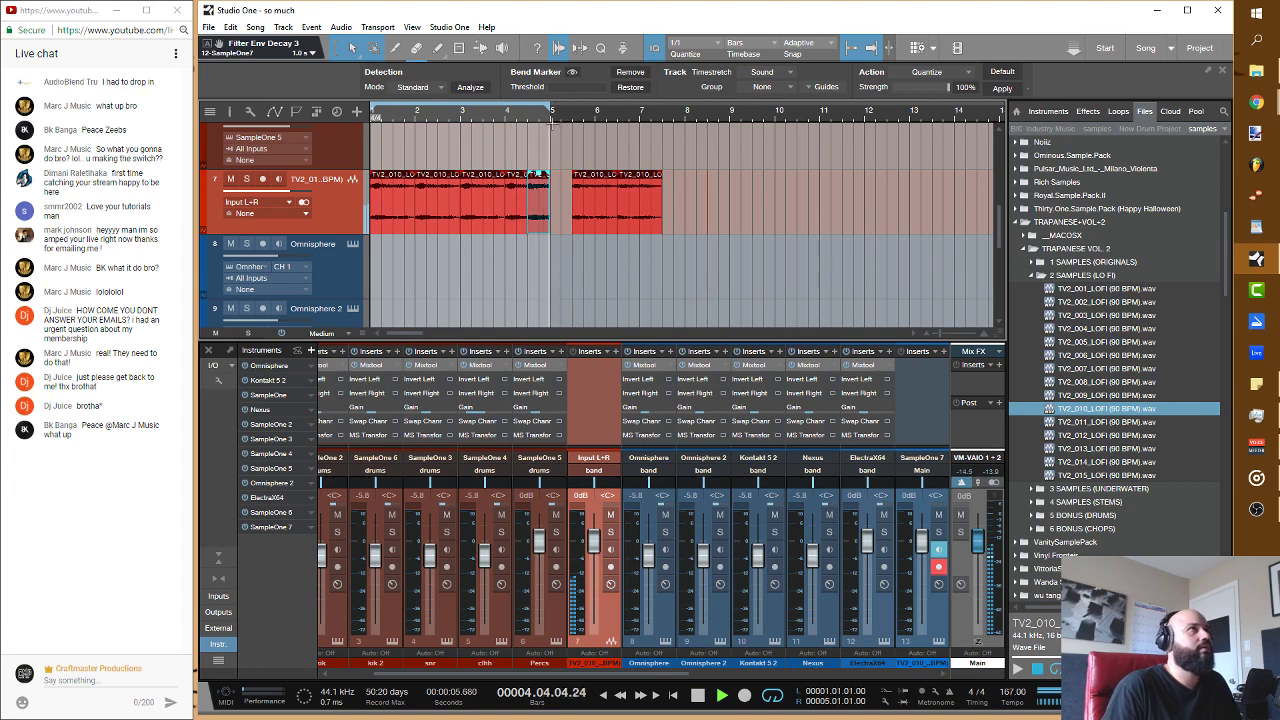
key("space")
Step: Trim the half-bar piece at 4.3 to one beat and duplicate it to fill the last beat of bar 4
scroll(549, 120, "up", 5)
left_click_drag(567, 202, 485, 202)
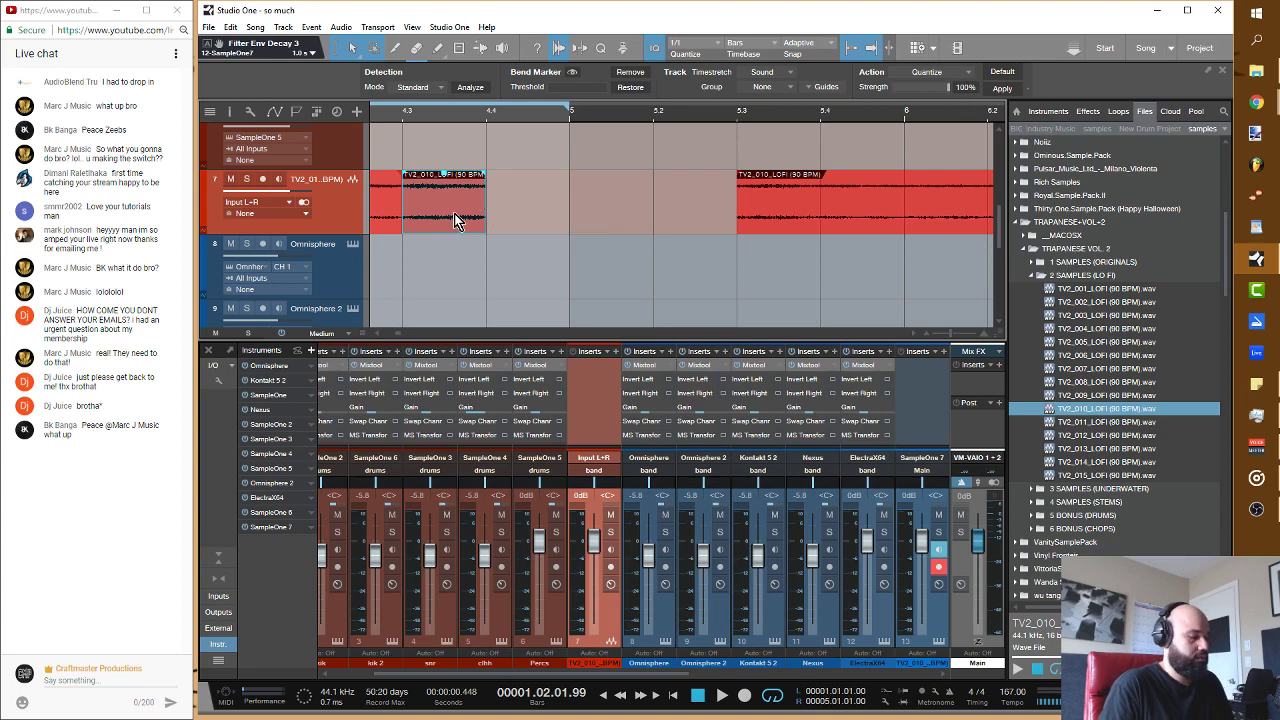
key("d")
left_click_drag(603, 225, 516, 228)
Step: Set the quantize value to 1/8, and play the sample with the repeated one-beat piece
left_click(718, 45)
left_click(767, 73)
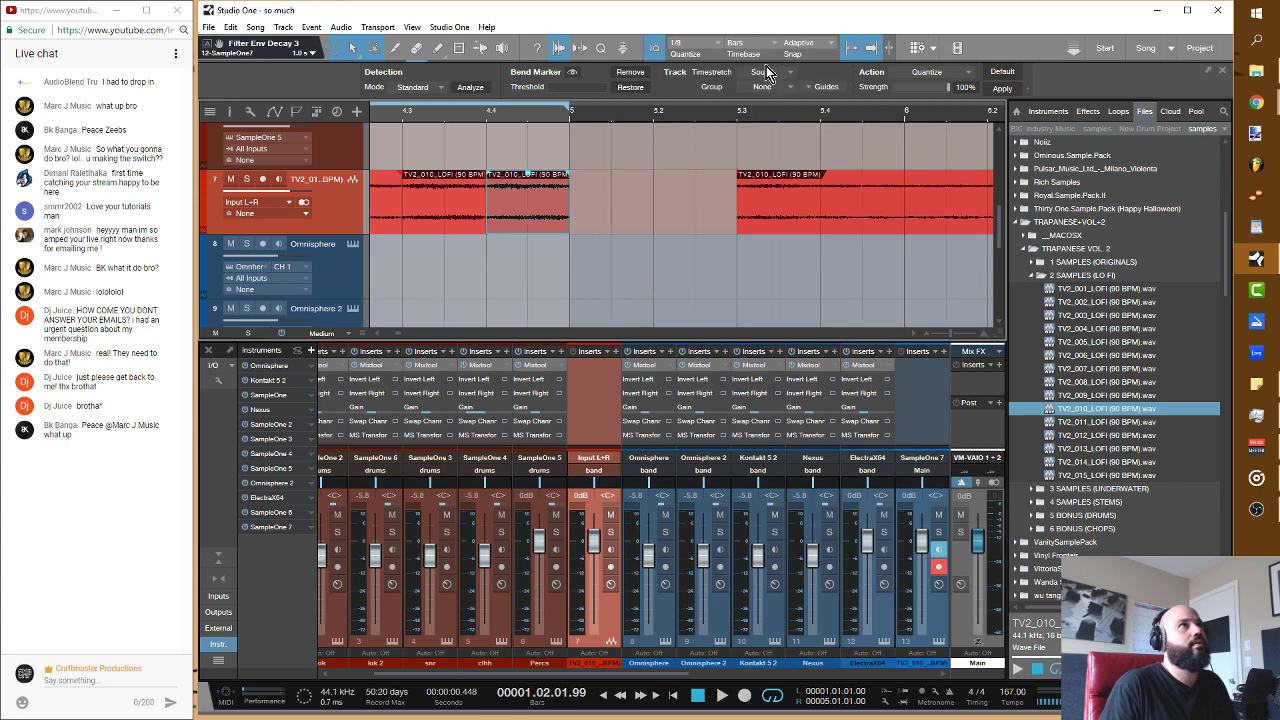
left_click_drag(546, 216, 466, 216)
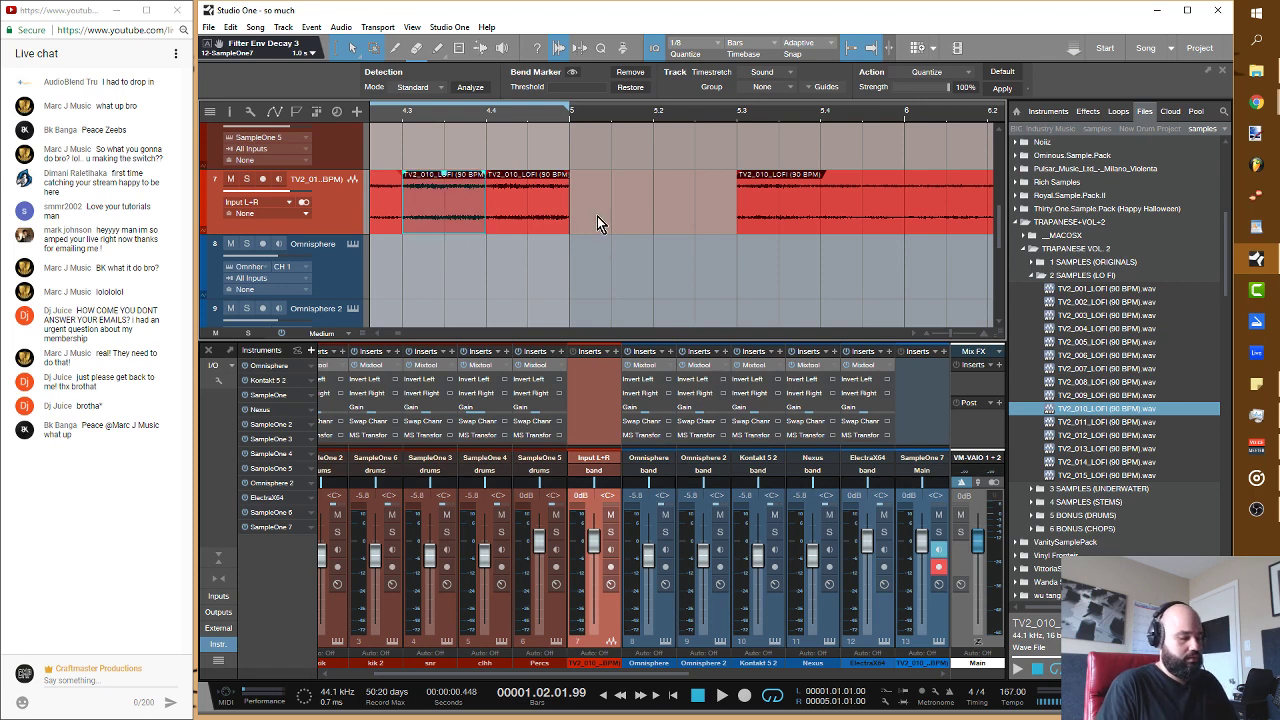
key("space")
Step: Delete the two spare slices after bar 5, and duplicate the four-bar slice pattern into bars 5 to 8
scroll(598, 120, "down", 5)
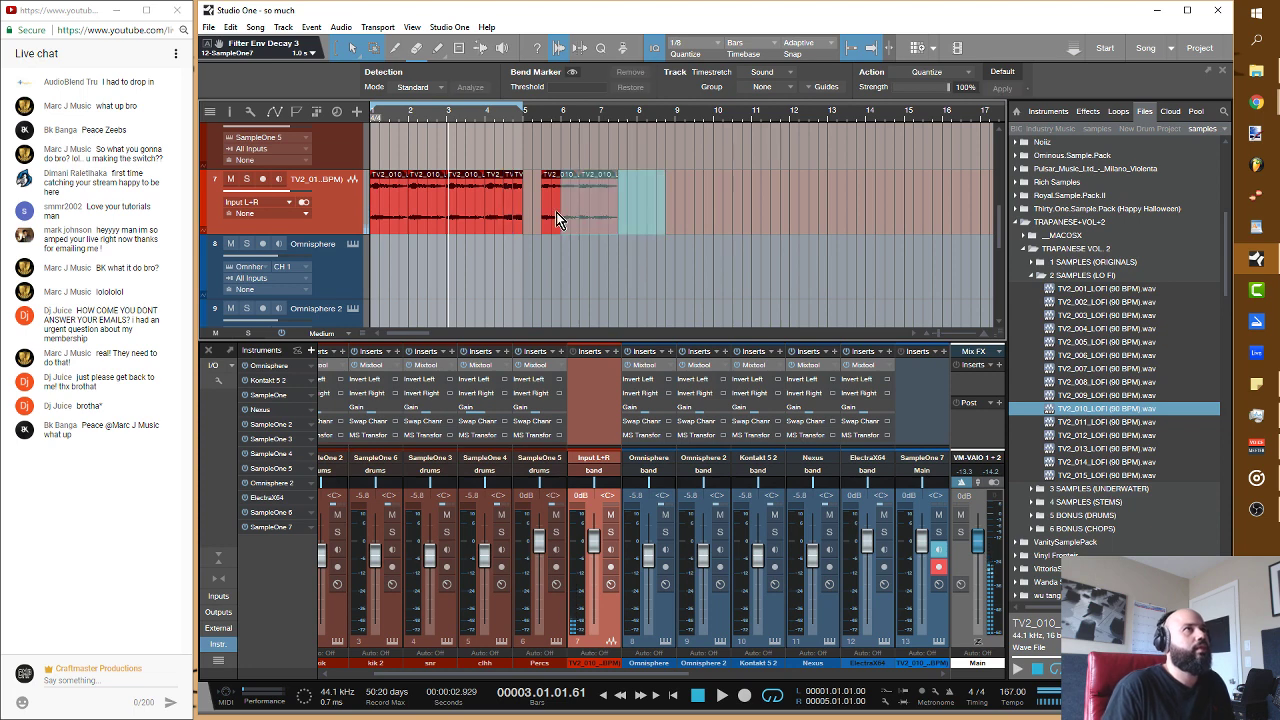
key("Delete")
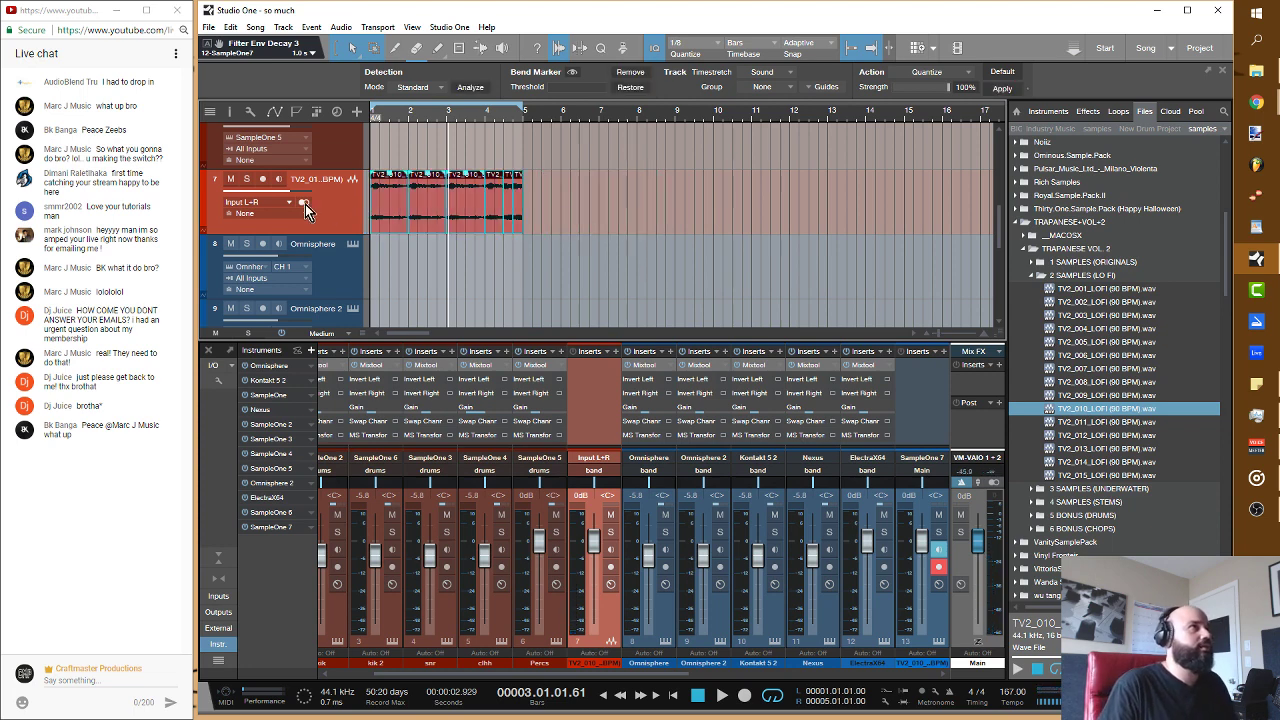
key("d")
Step: Replace the two one-beat pieces in bar 4 with one half-bar piece, and extend the loop range to bar 9
left_click_drag(574, 221, 524, 206)
key("Delete")
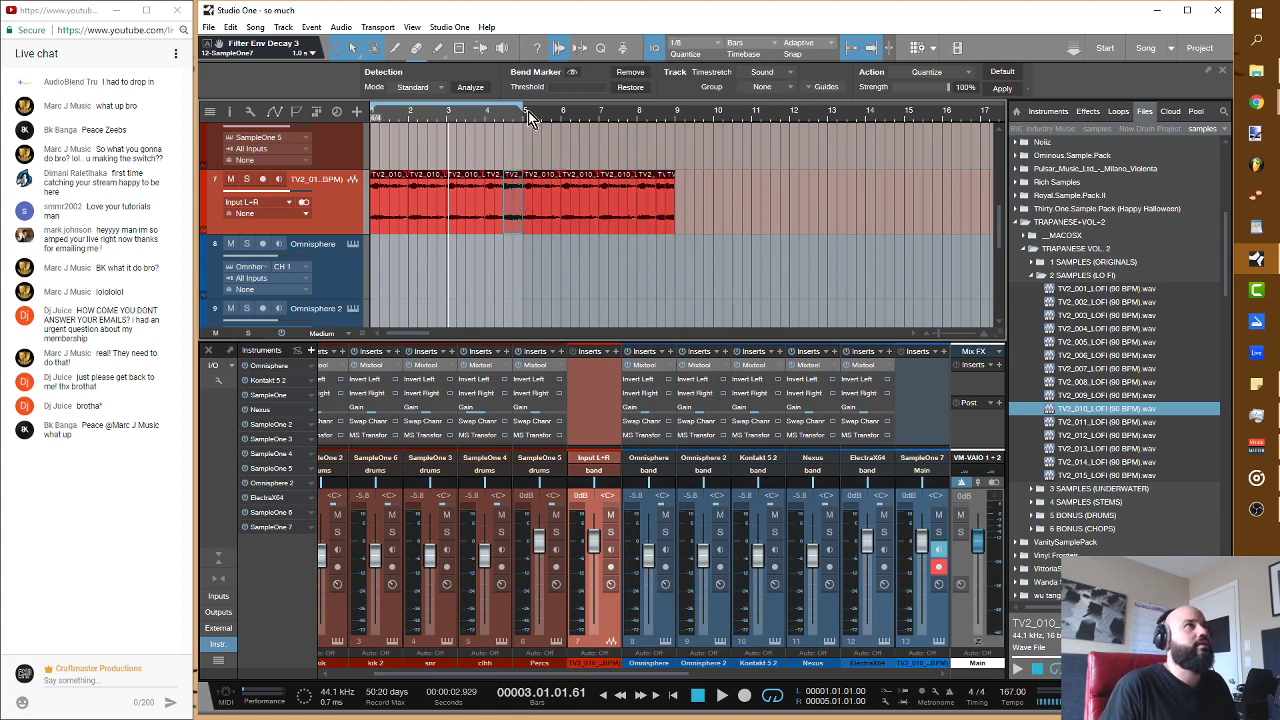
left_click_drag(529, 118, 676, 118)
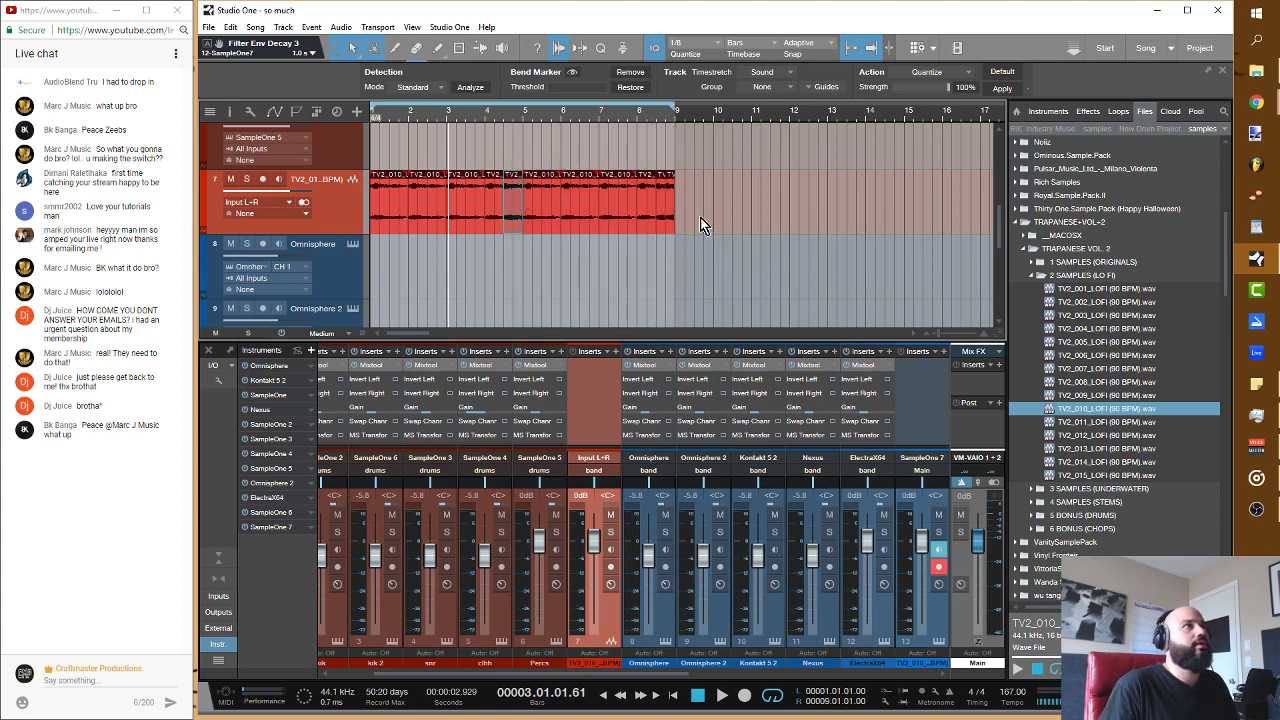
Step: Create crossfades between all the sample slices, and play the eight-bar pattern from the song start
right_click(397, 213)
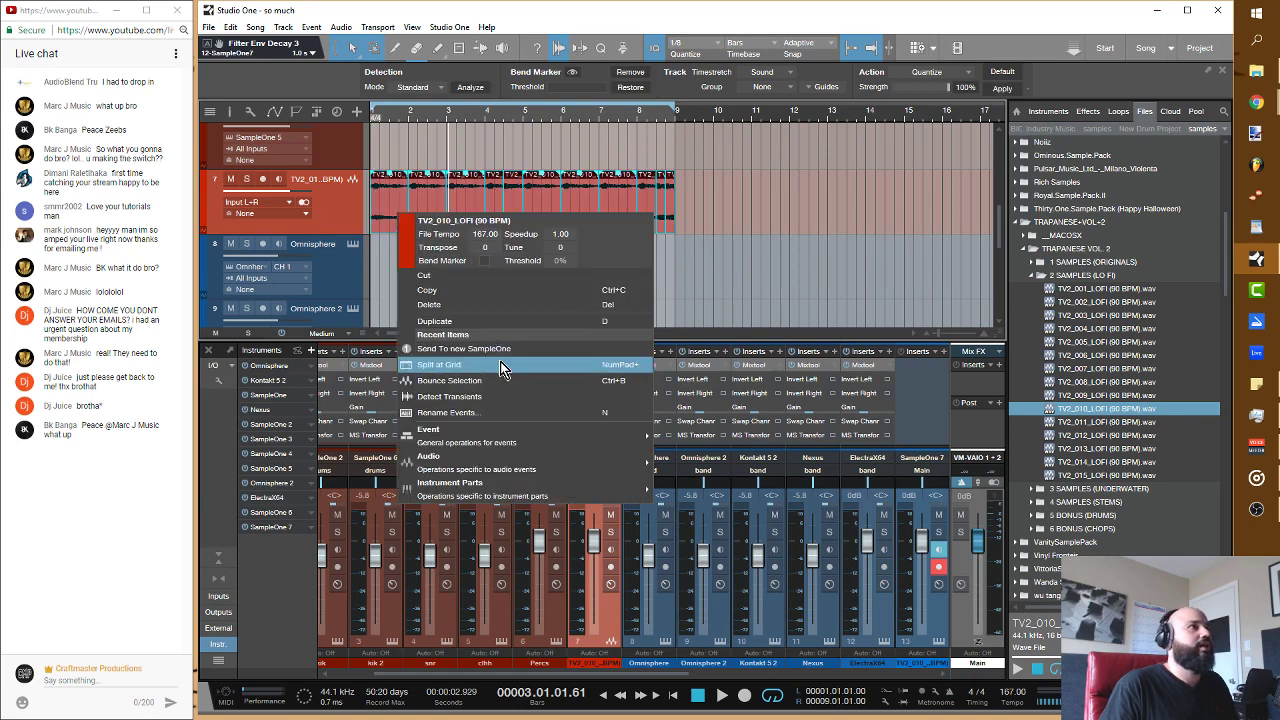
mouse_move(500, 462)
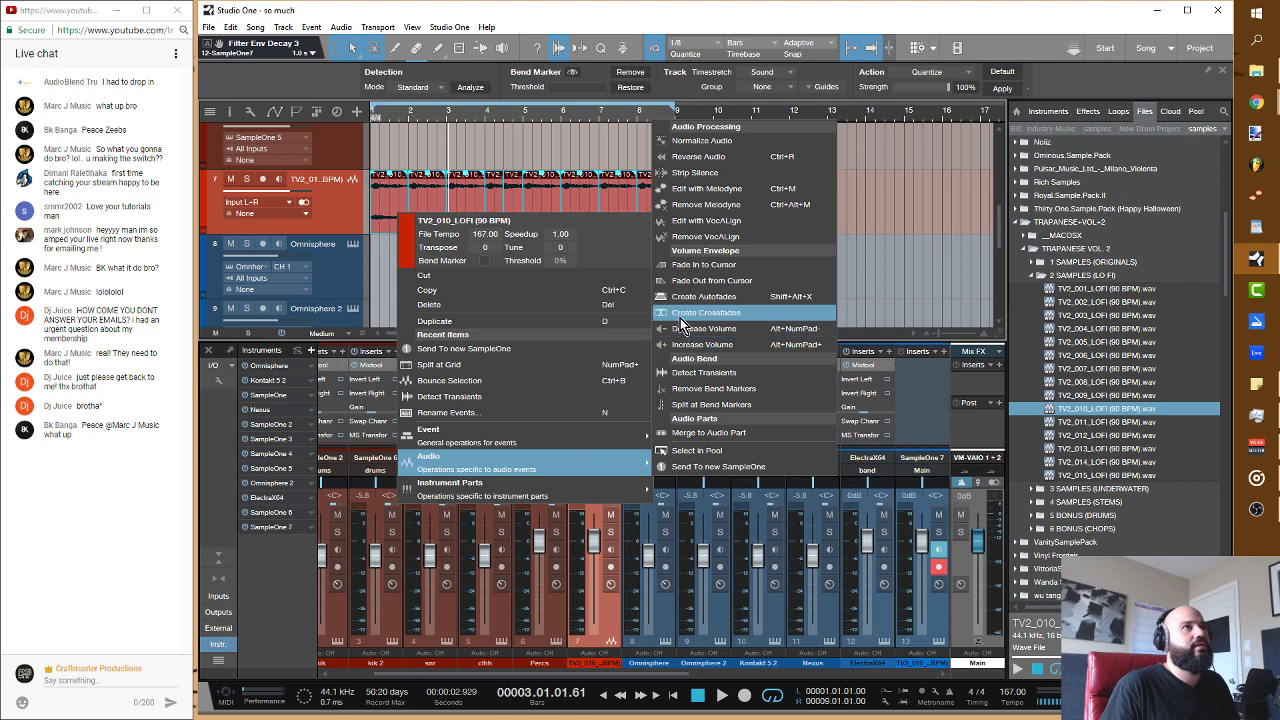
left_click(680, 318)
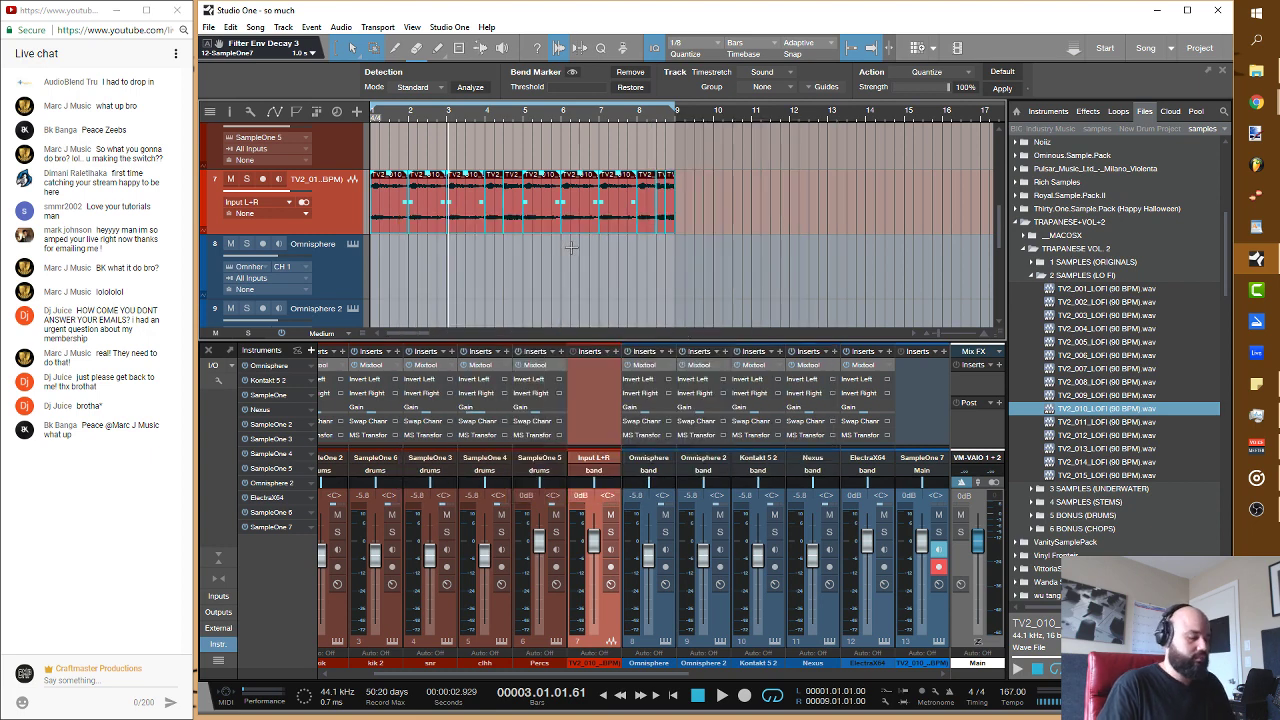
key("Home")
key("space")
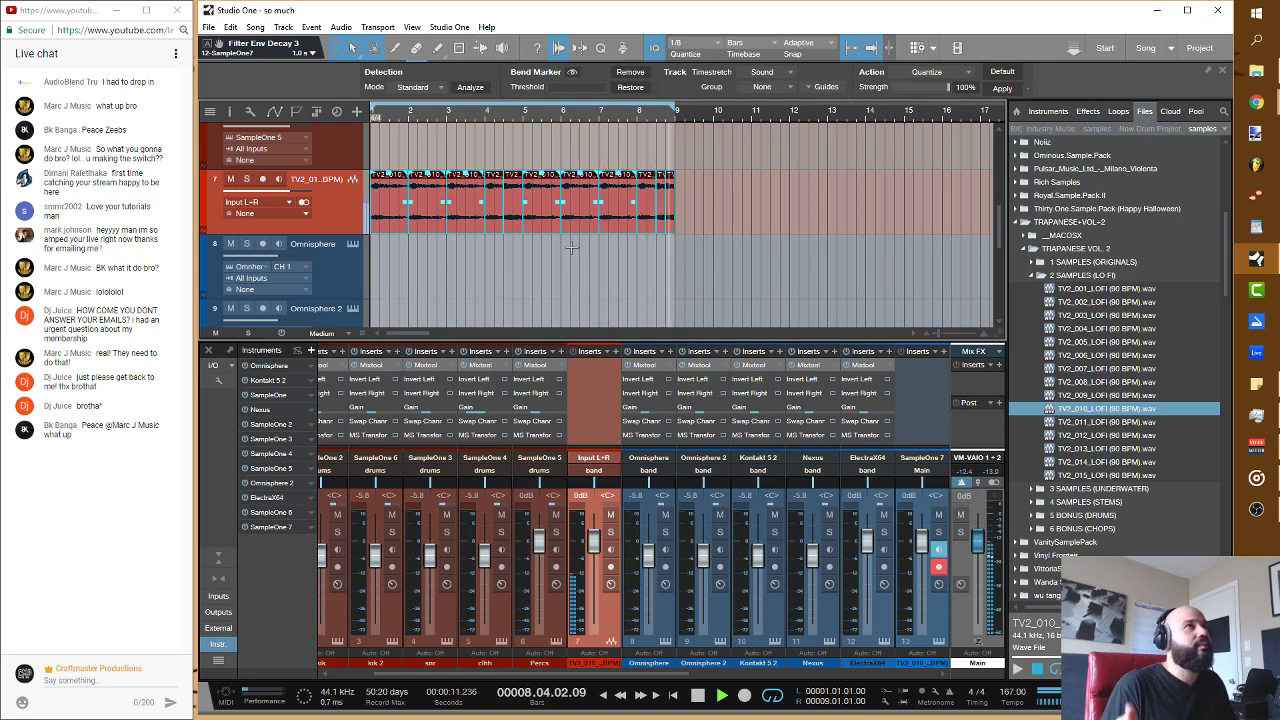
left_click(710, 151)
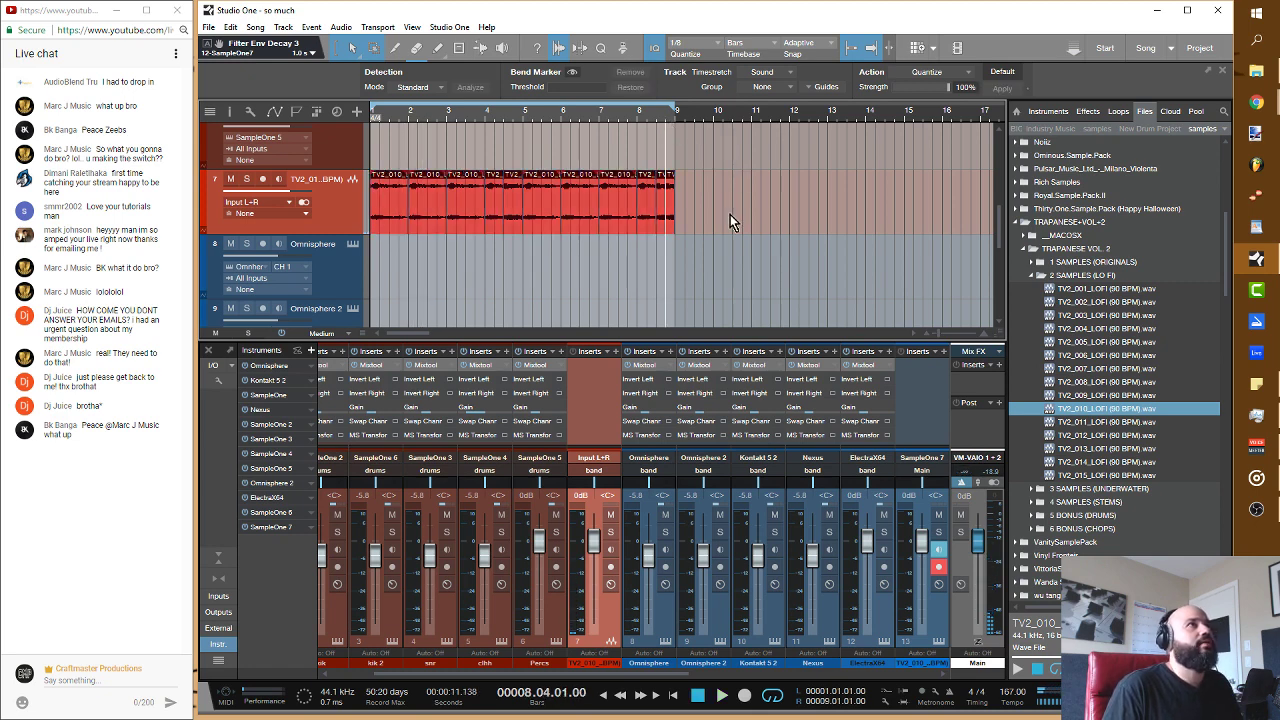
Step: Bounce all the crossfaded slices into one audio event and trim its end to bar 9
left_click_drag(730, 214, 342, 193)
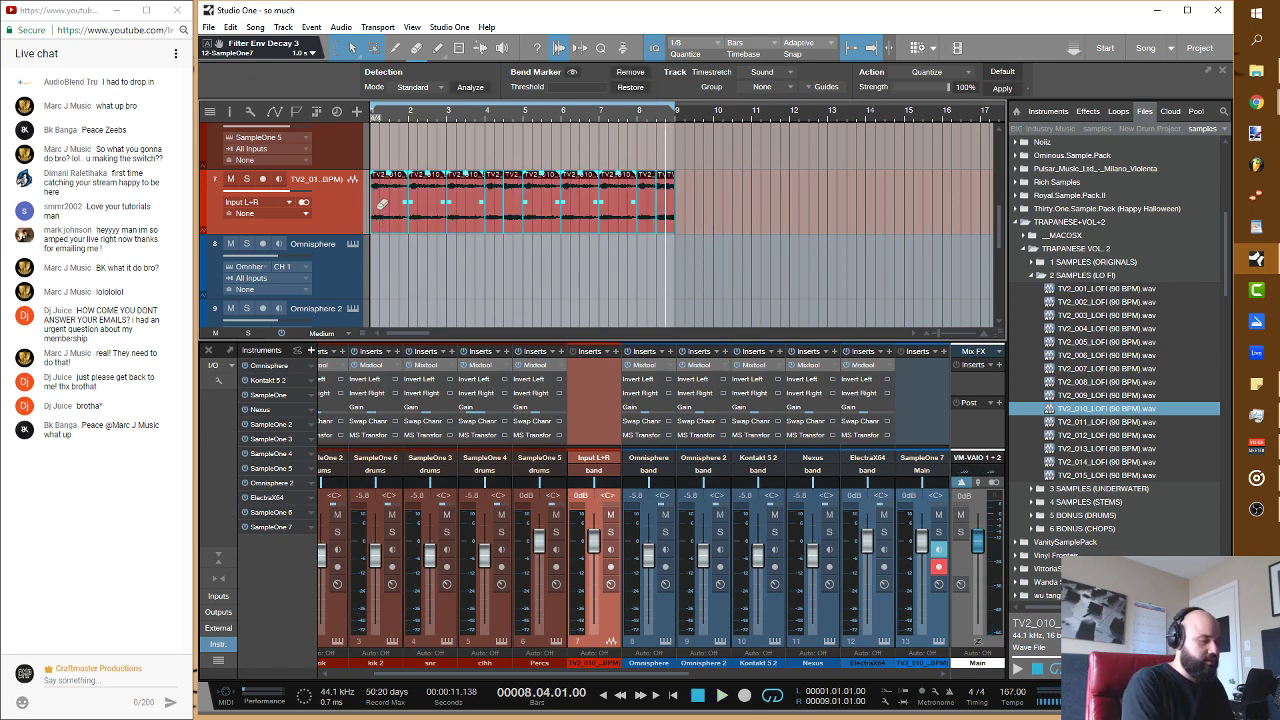
key("ctrl+b")
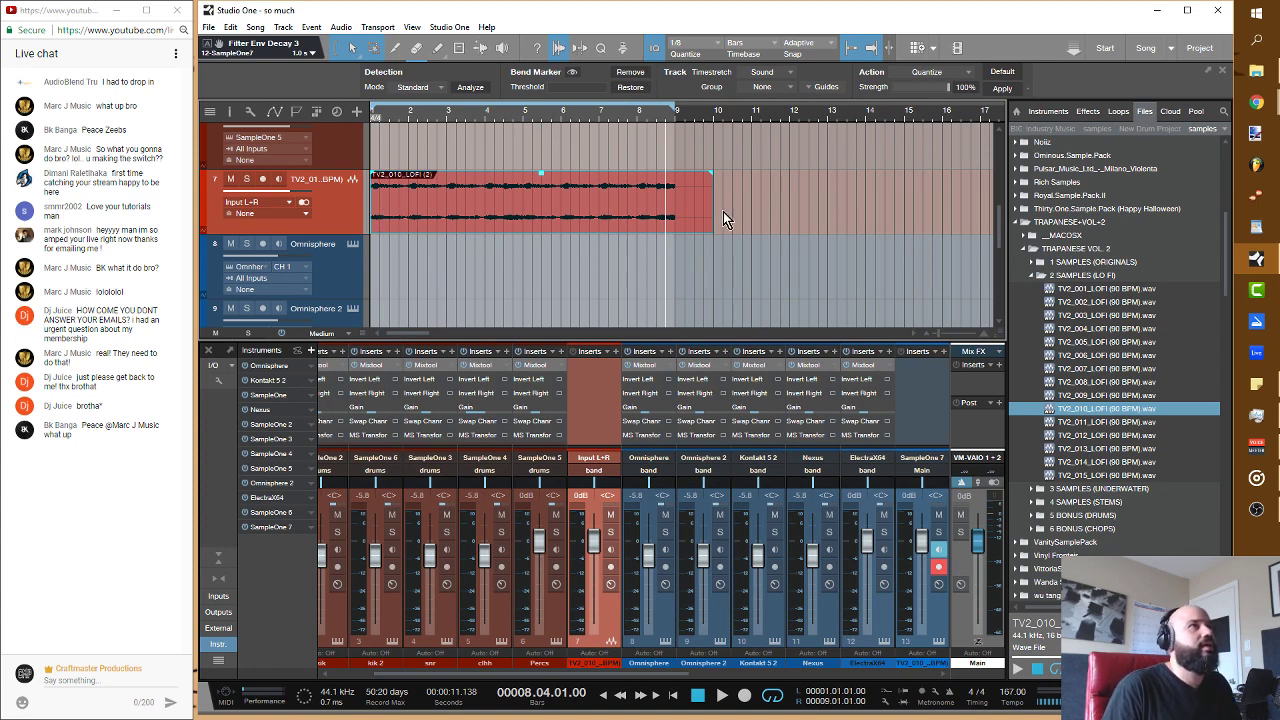
left_click_drag(713, 212, 674, 222)
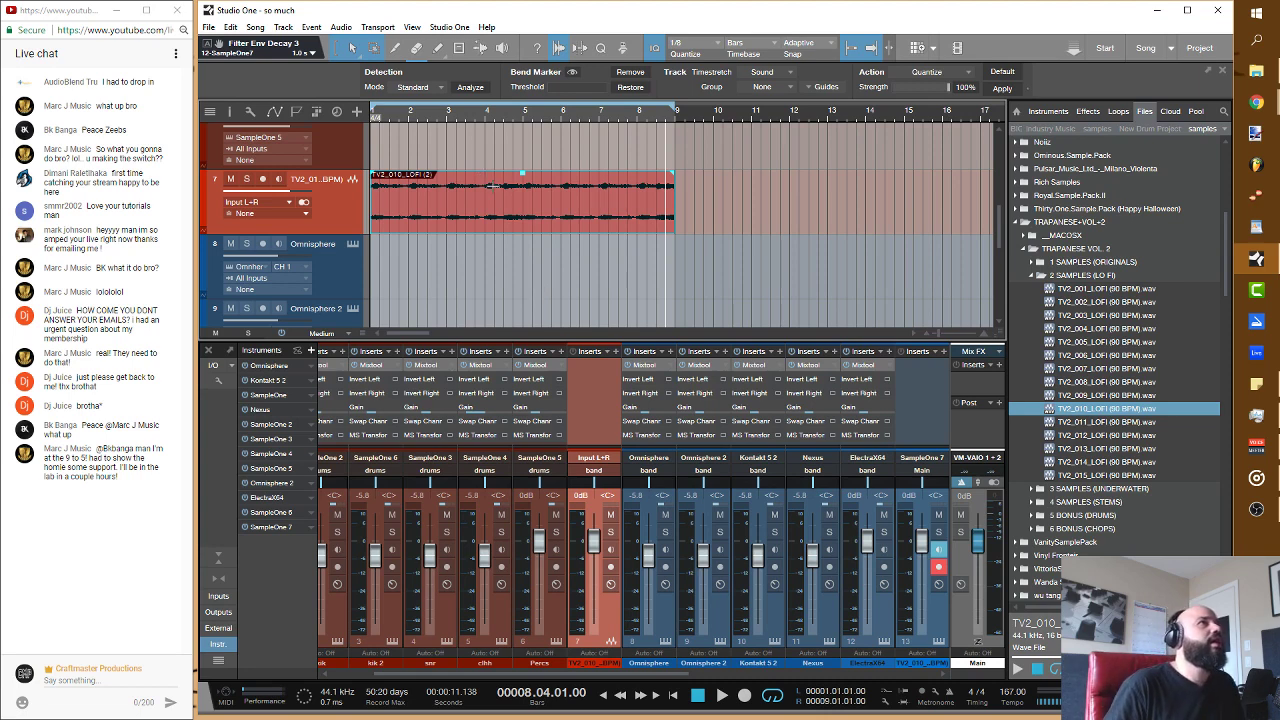
Step: Raise the volume of the bounced sample event, and play it from the song start
left_click_drag(525, 178, 529, 172)
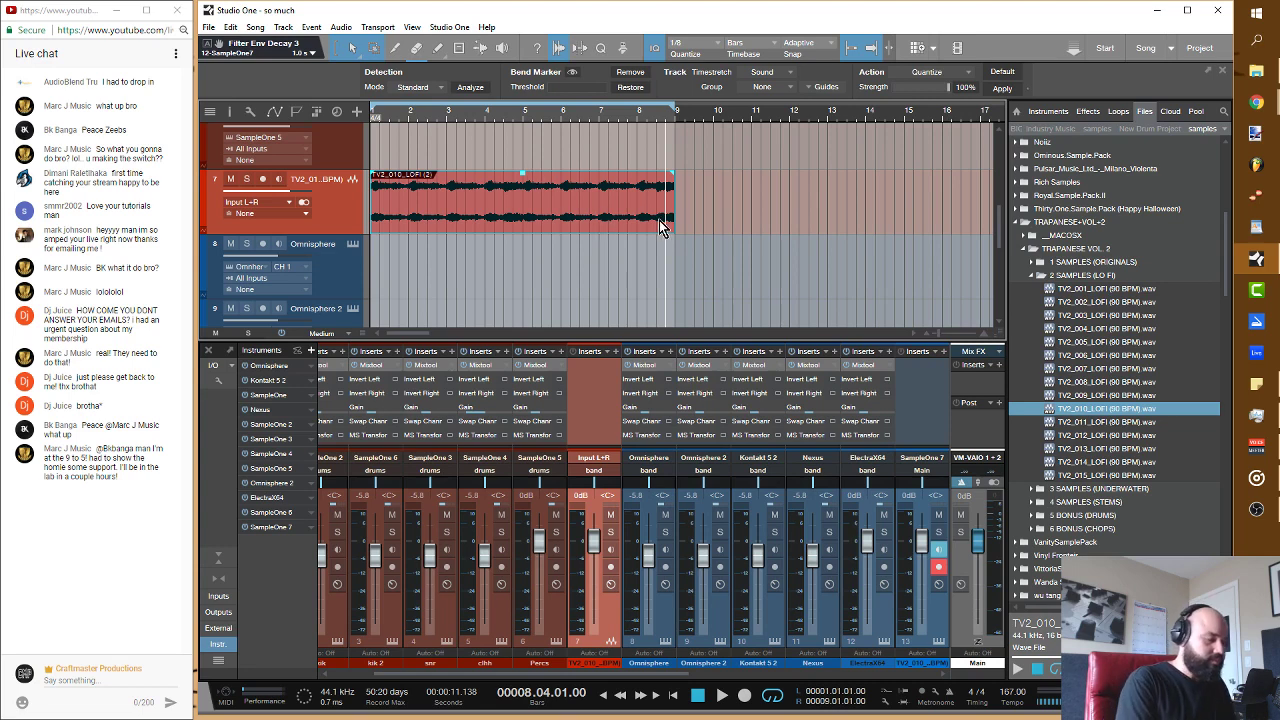
key("Home")
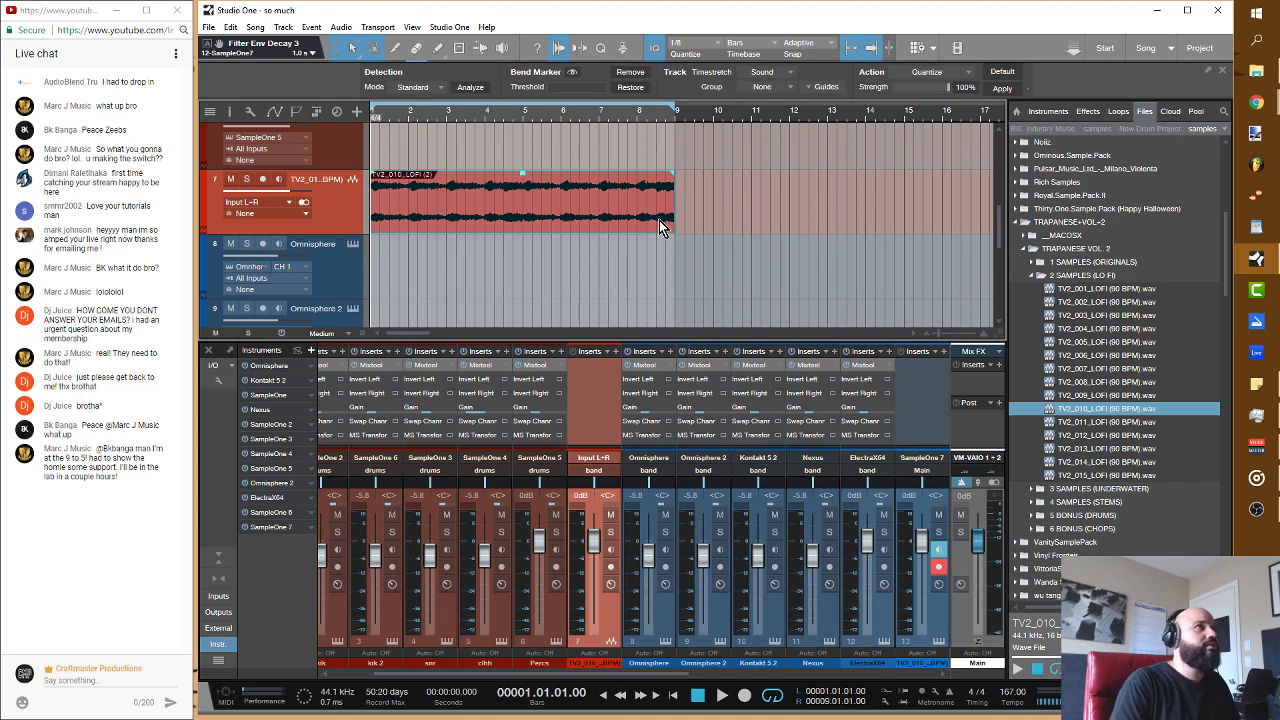
left_click(656, 297)
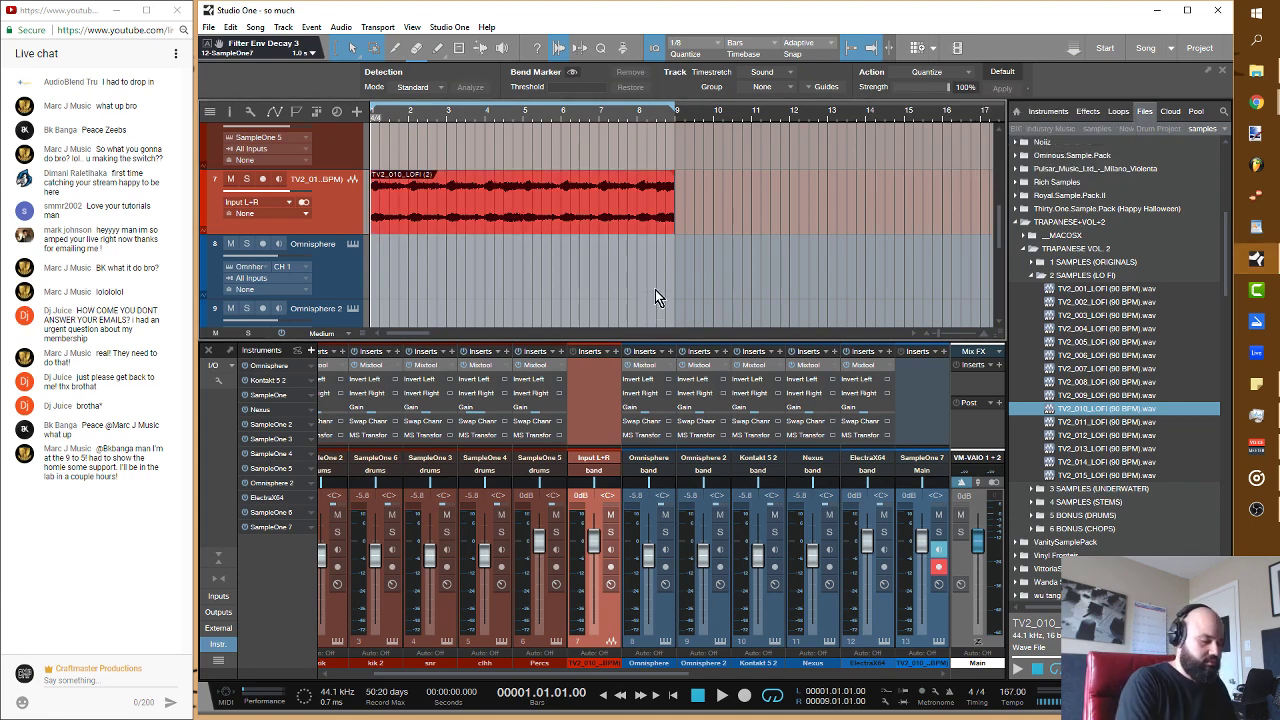
key("space")
scroll(503, 265, "down", 2)
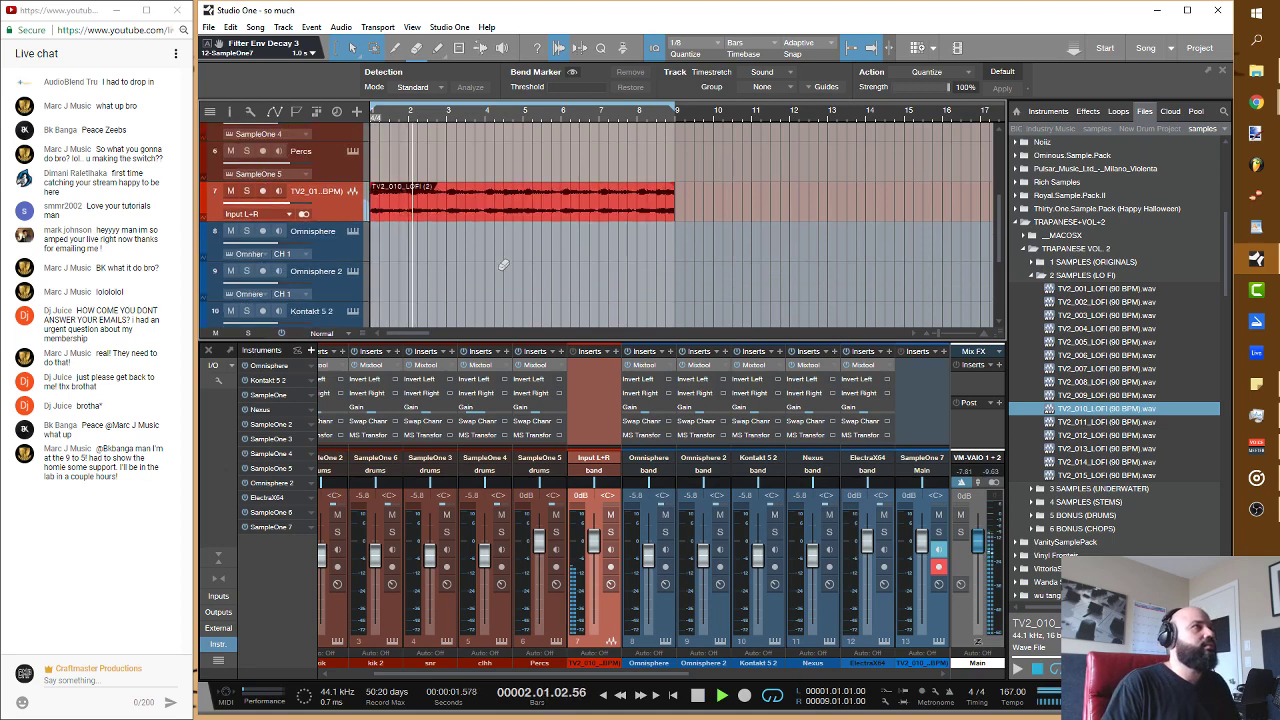
scroll(503, 265, "down", 1)
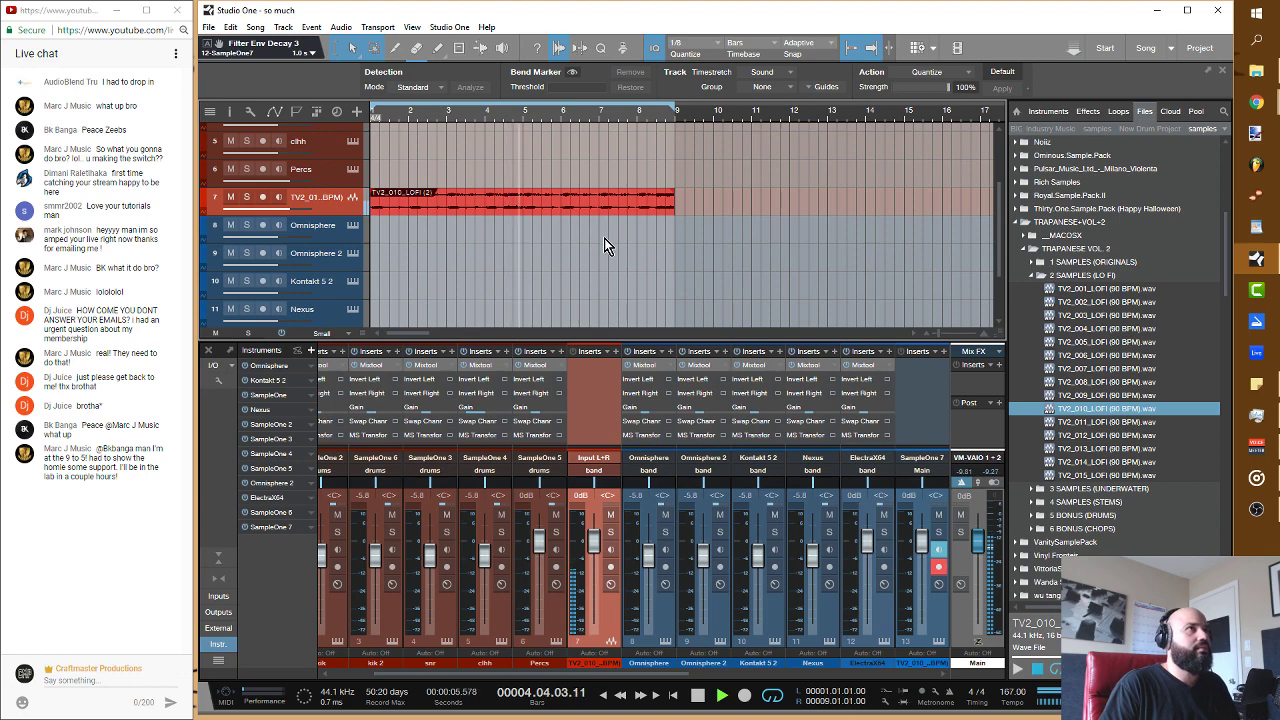
Step: Insert HoRNetSongKeyMK2 on the bounced lo-fi sample track, run the loop through it to detect the key, and close the plug-in window
left_click(613, 353)
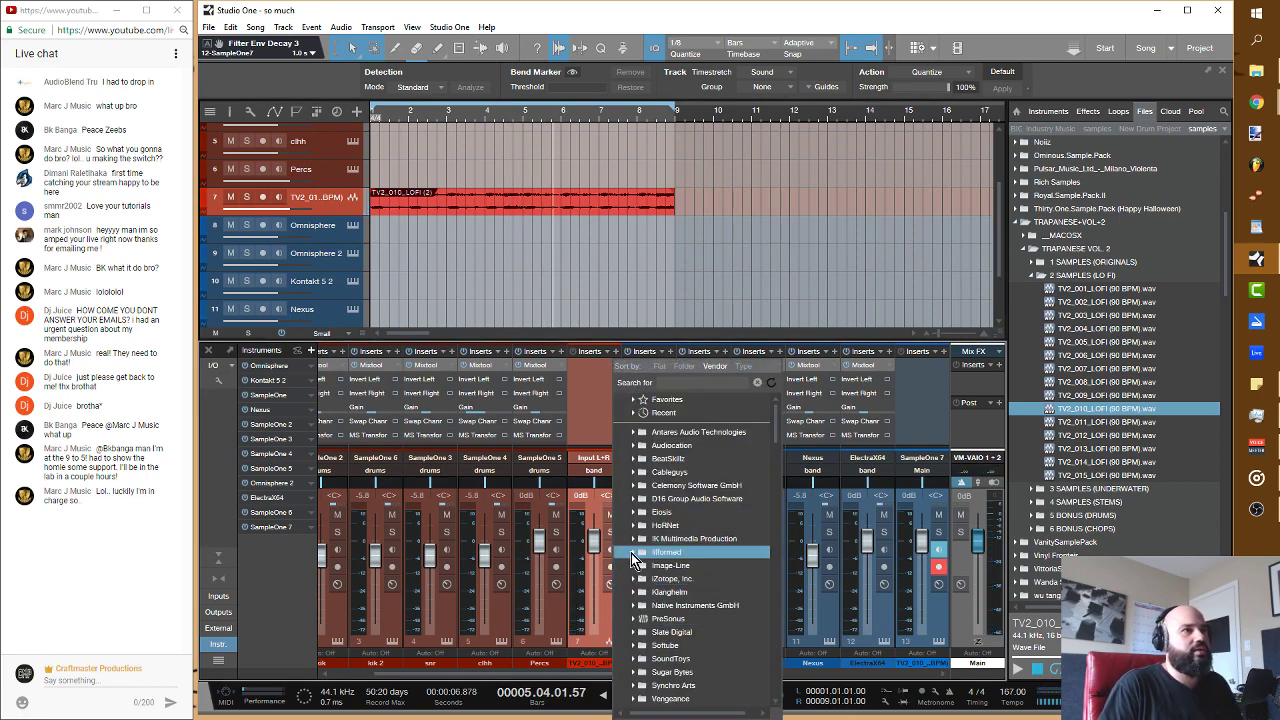
scroll(645, 600, "down", 1)
scroll(645, 600, "up", 1)
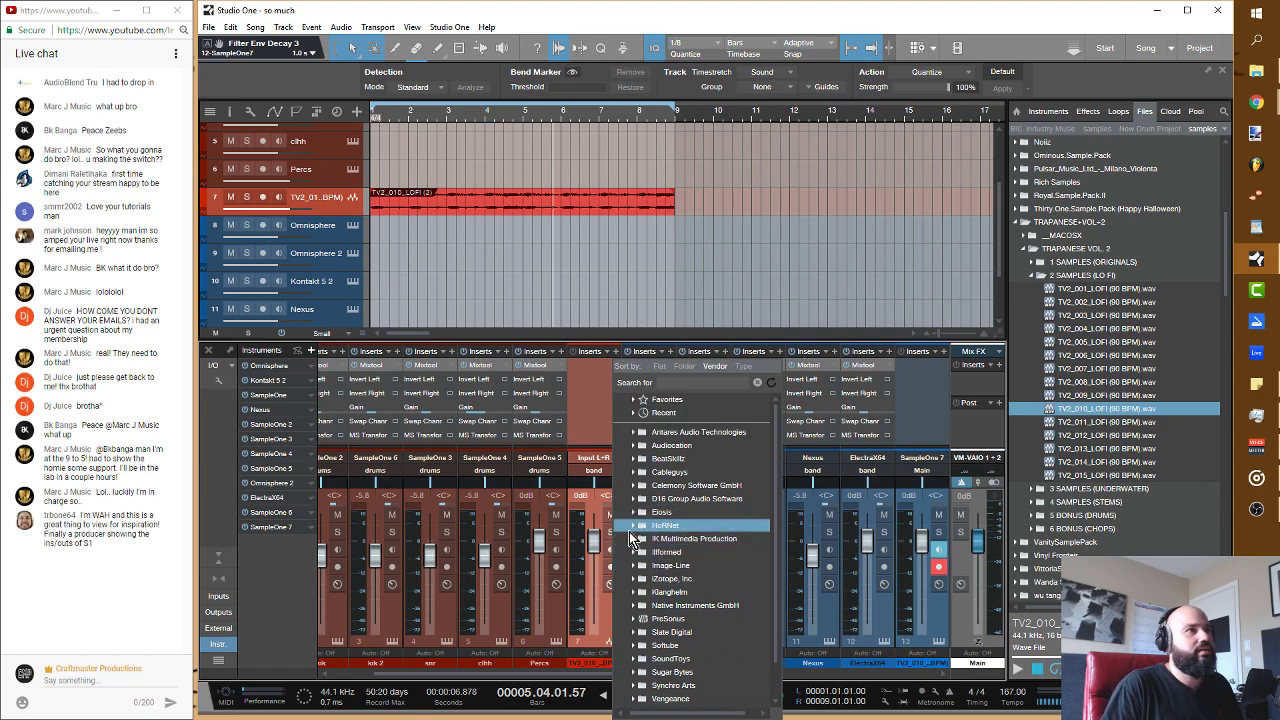
left_click(637, 525)
left_click(651, 541)
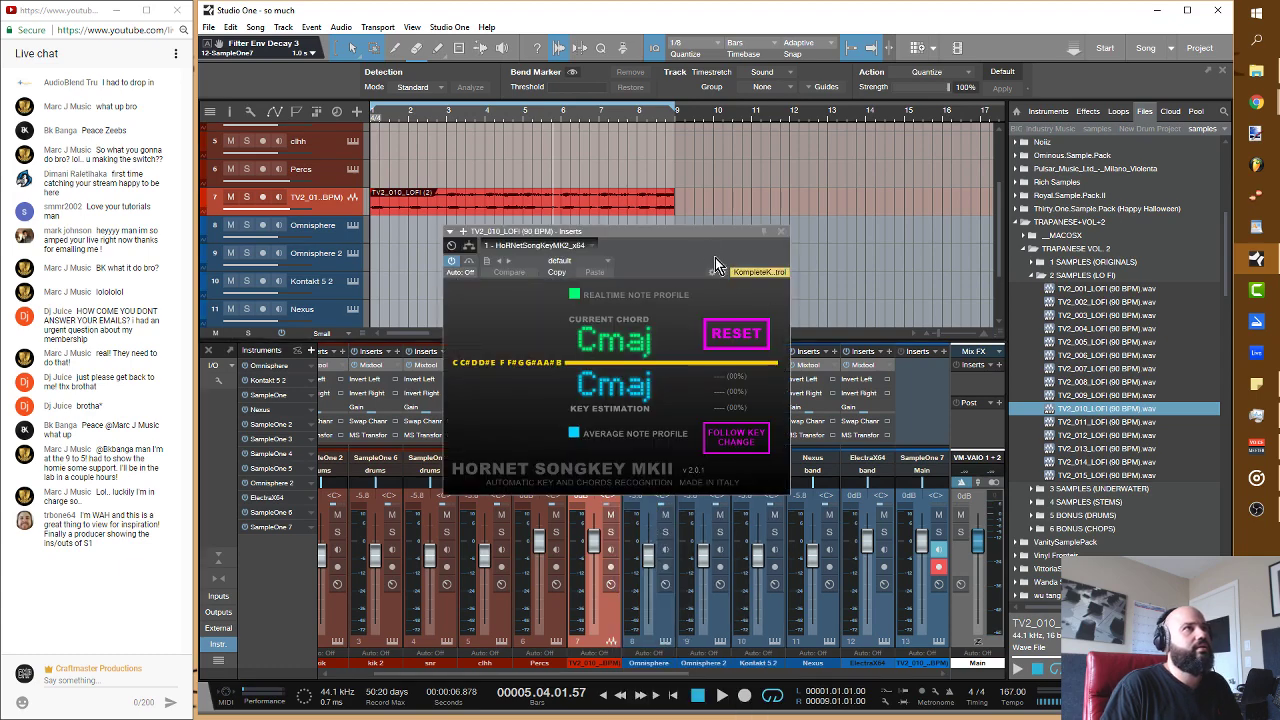
left_click_drag(703, 233, 587, 106)
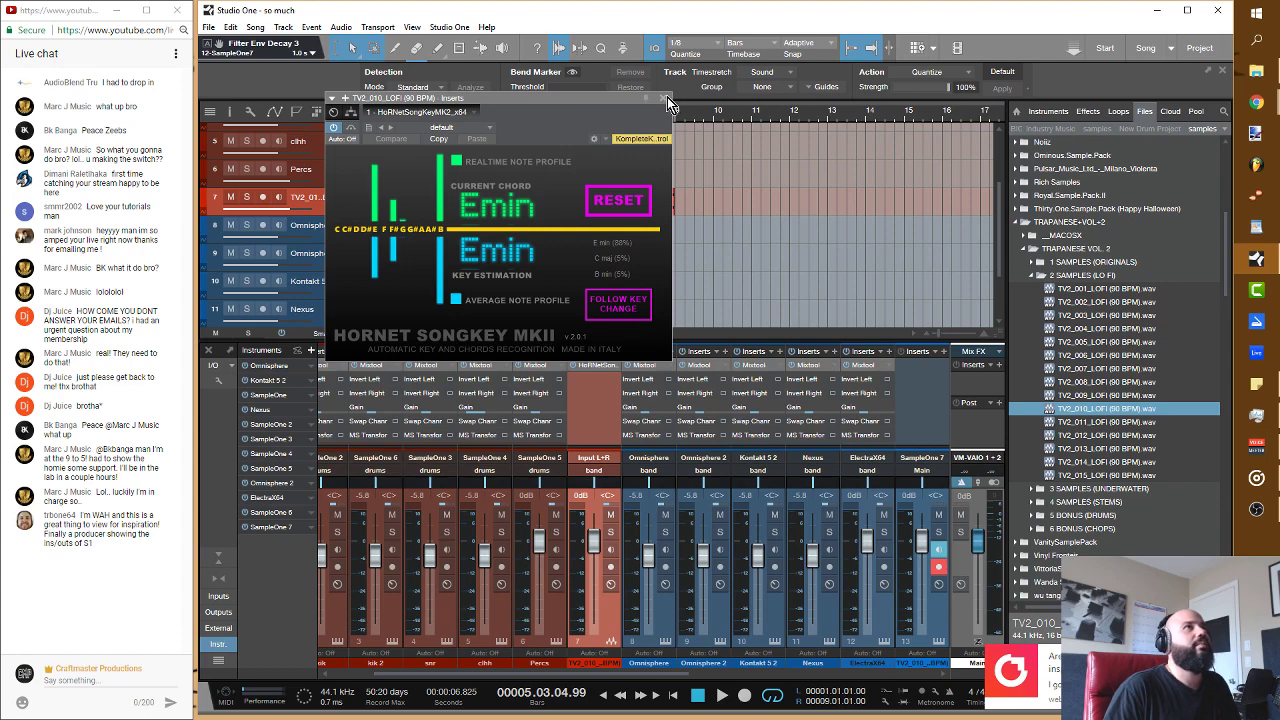
left_click(667, 97)
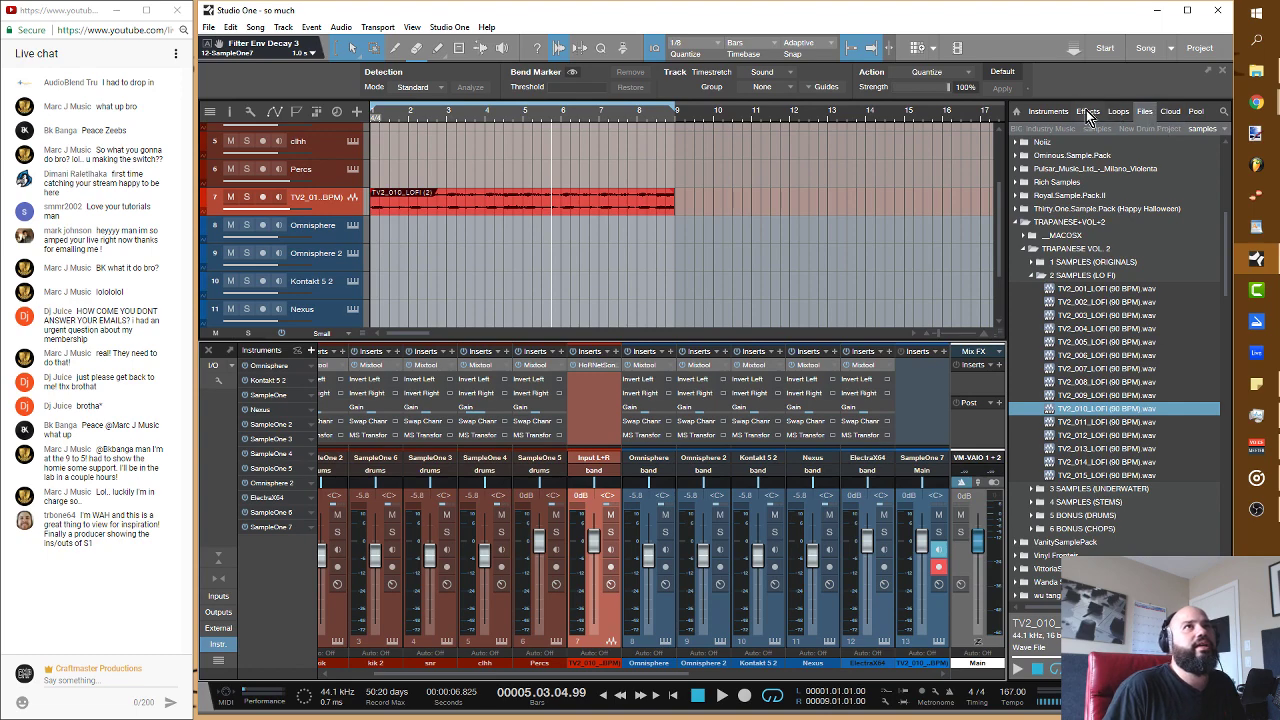
Step: Collapse the TRAPANESE+VOL+2 folder, switch the file browser to the Drums location, and collapse A MIDI FOLDER
left_click(1017, 221)
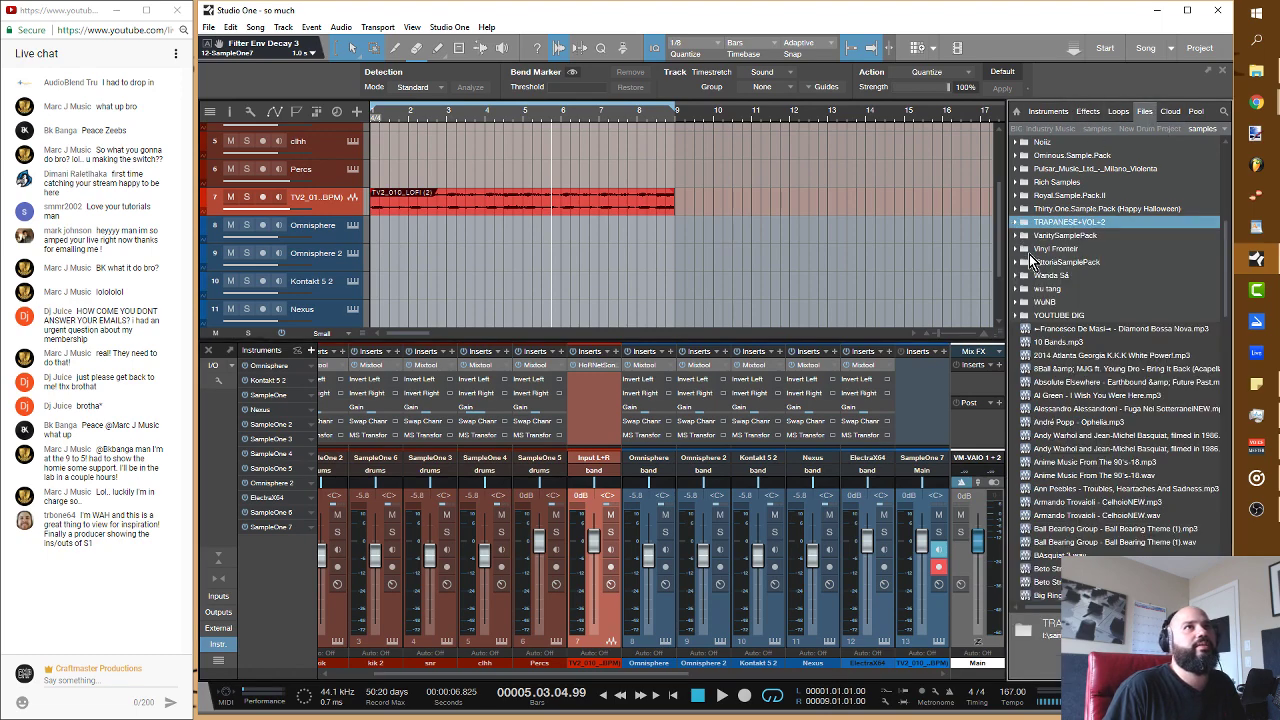
scroll(1045, 280, "up", 1)
scroll(1068, 310, "up", 8)
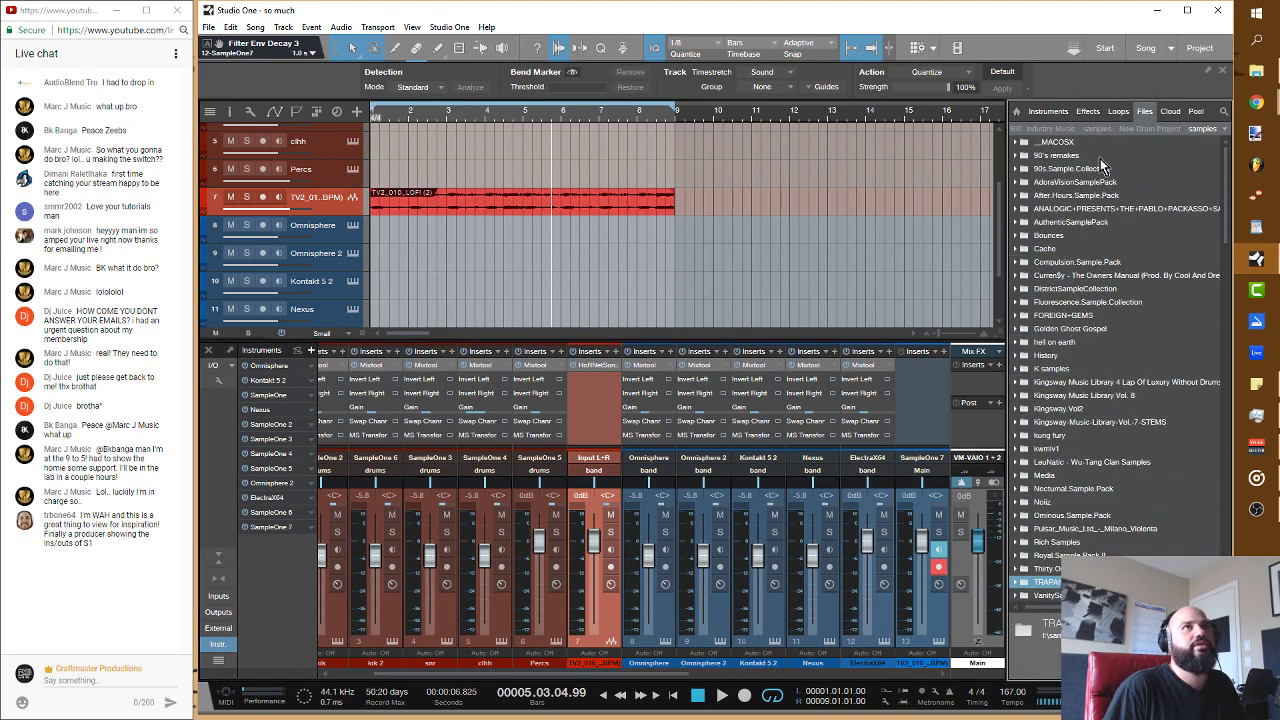
left_click(1223, 131)
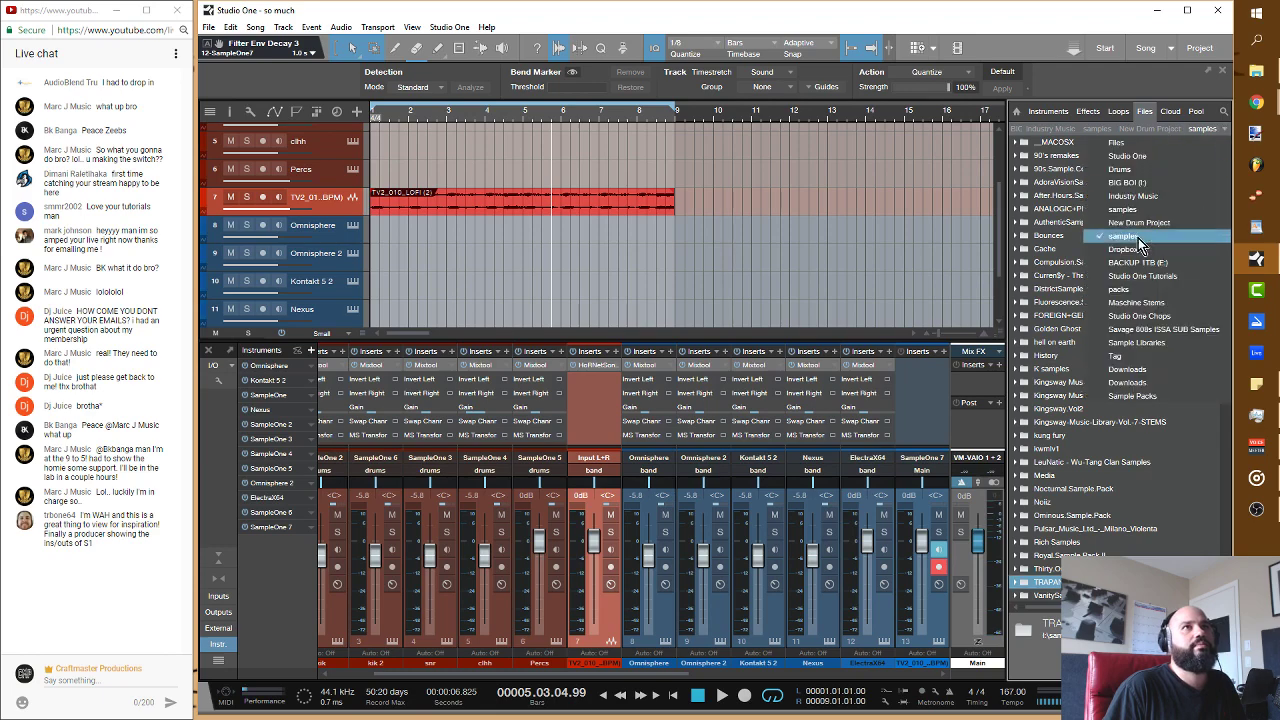
left_click(1128, 171)
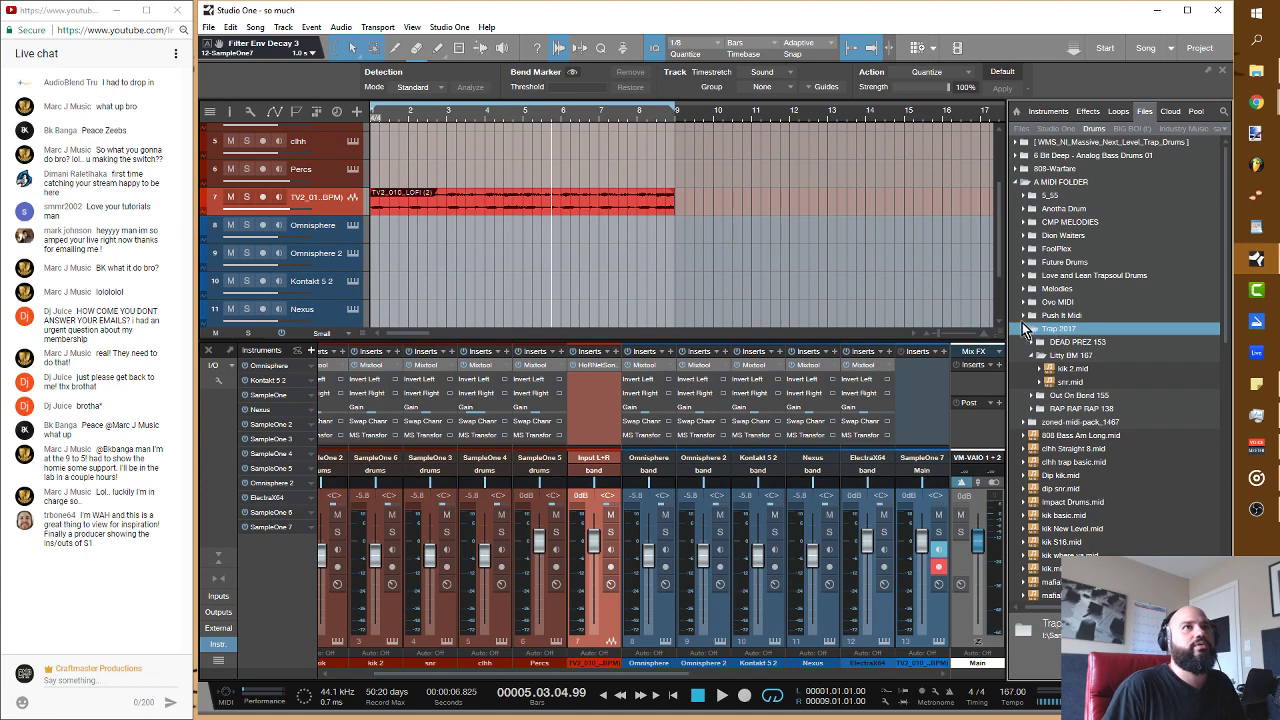
left_click(1022, 186)
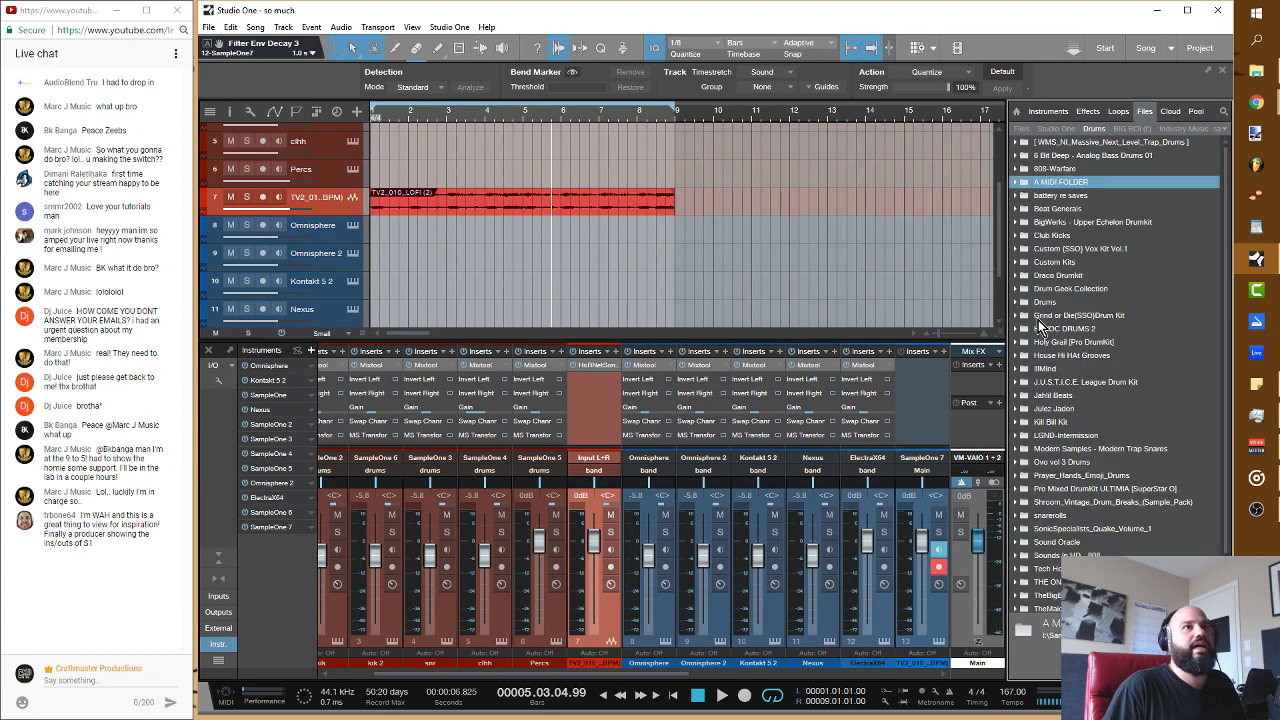
Step: Open the Kicks folder of The Oracle Pack Volume 3 inside Sound Oracle
scroll(1045, 335, "down", 2)
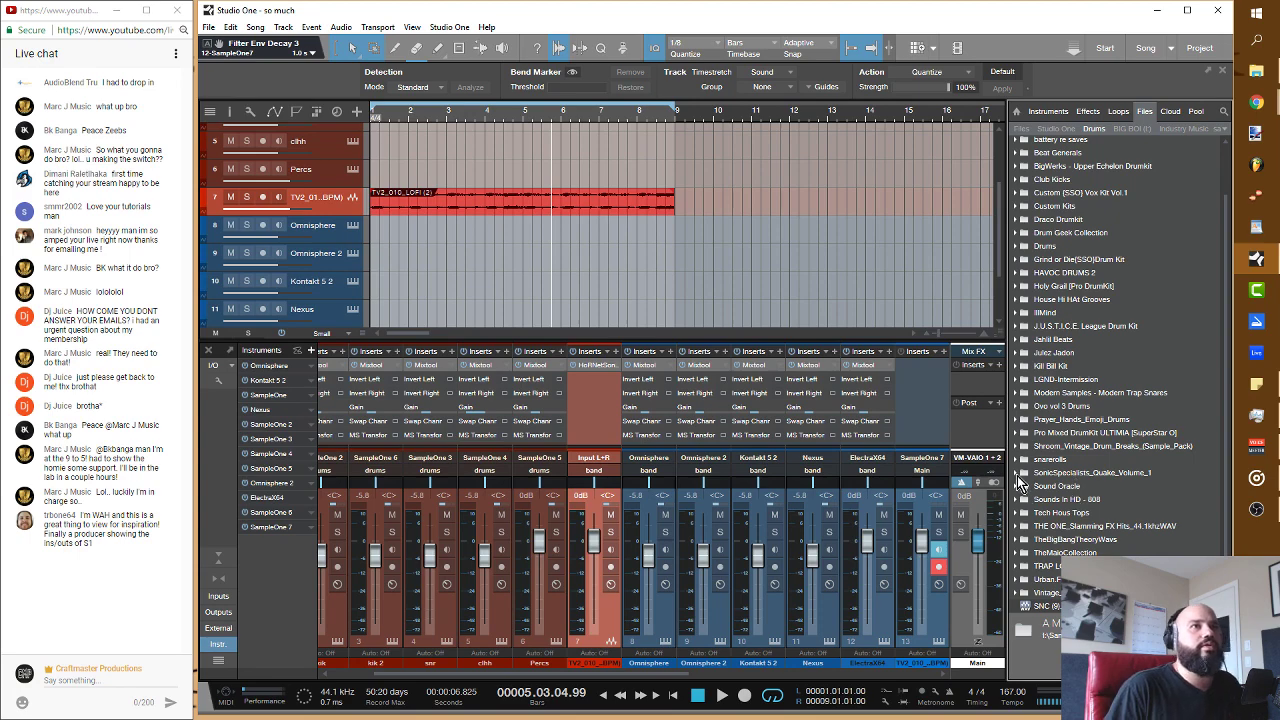
left_click(1016, 487)
scroll(1088, 470, "down", 1)
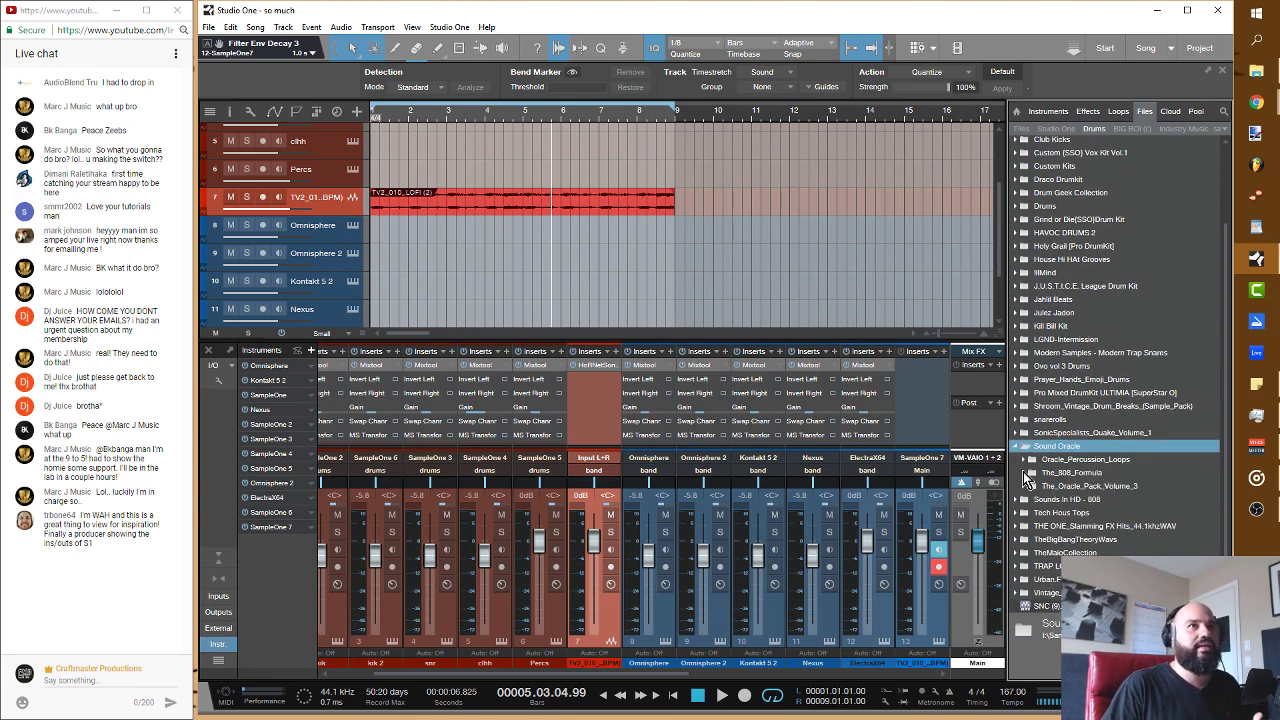
left_click(1024, 486)
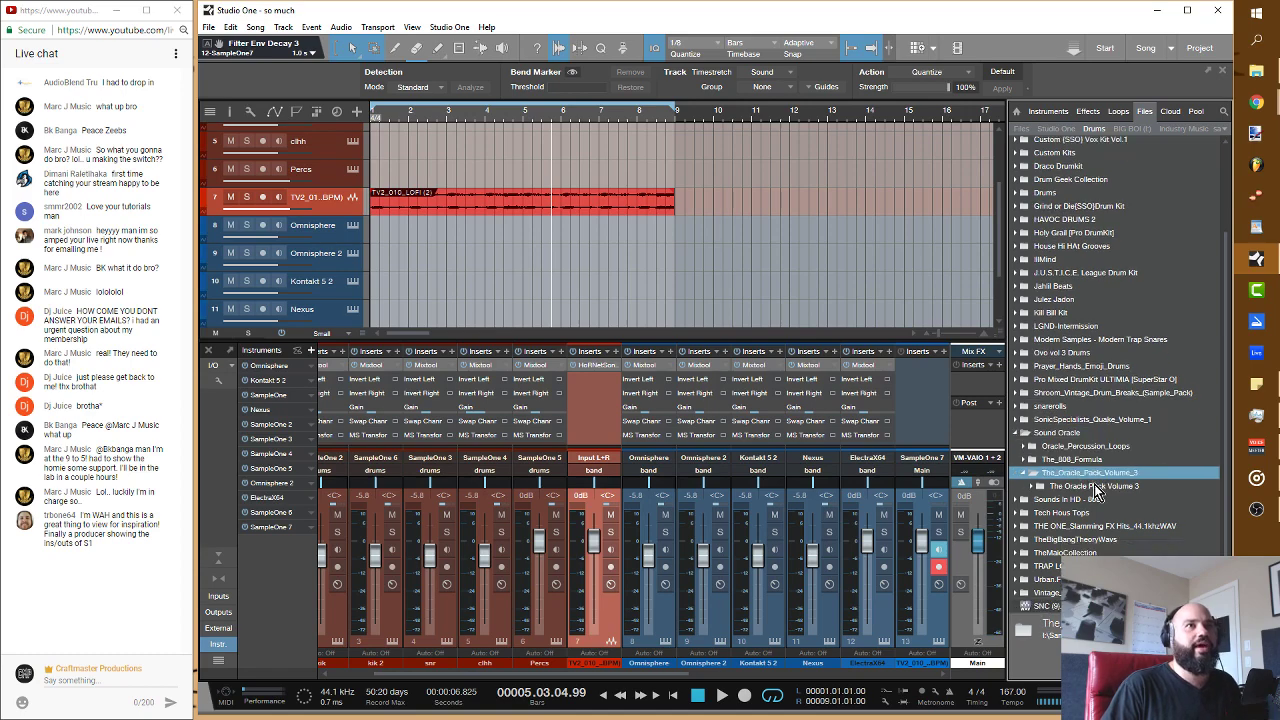
left_click(1032, 487)
scroll(1045, 475, "down", 2)
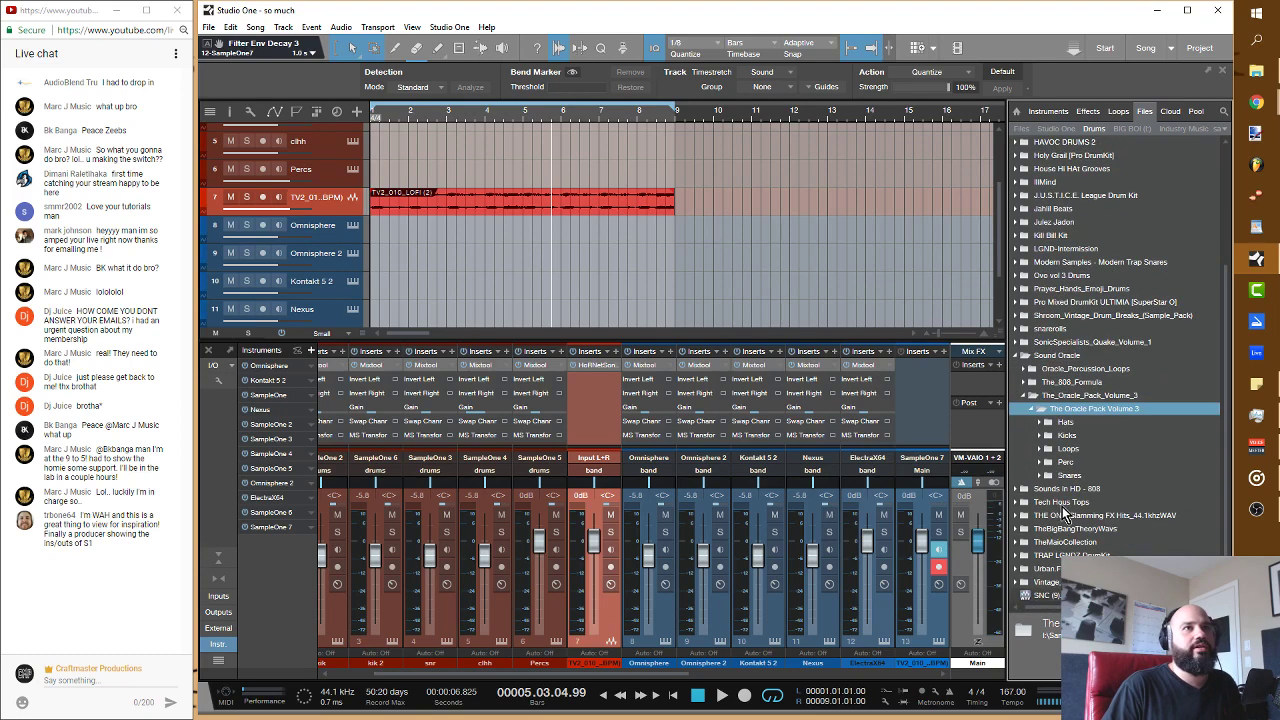
left_click(1039, 435)
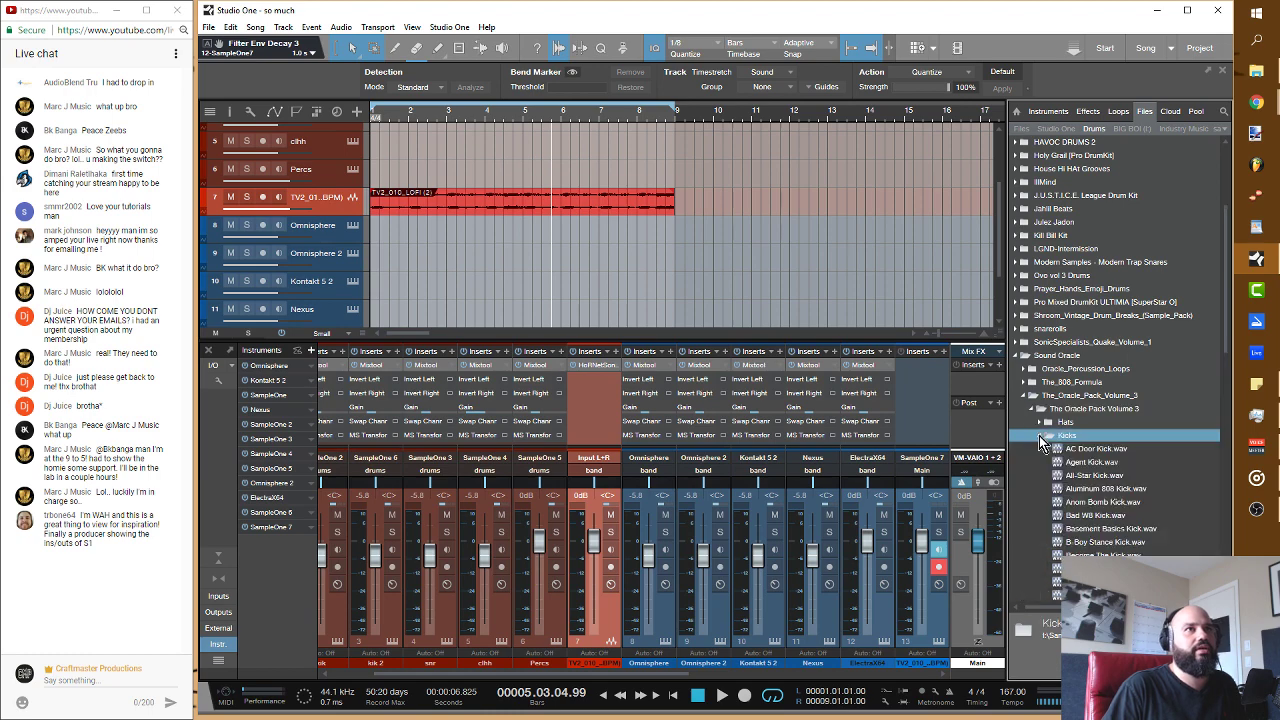
Step: Look through the kick samples and preview Aluminum 808 Kick.wav
scroll(1042, 448, "down", 2)
scroll(1045, 455, "down", 2)
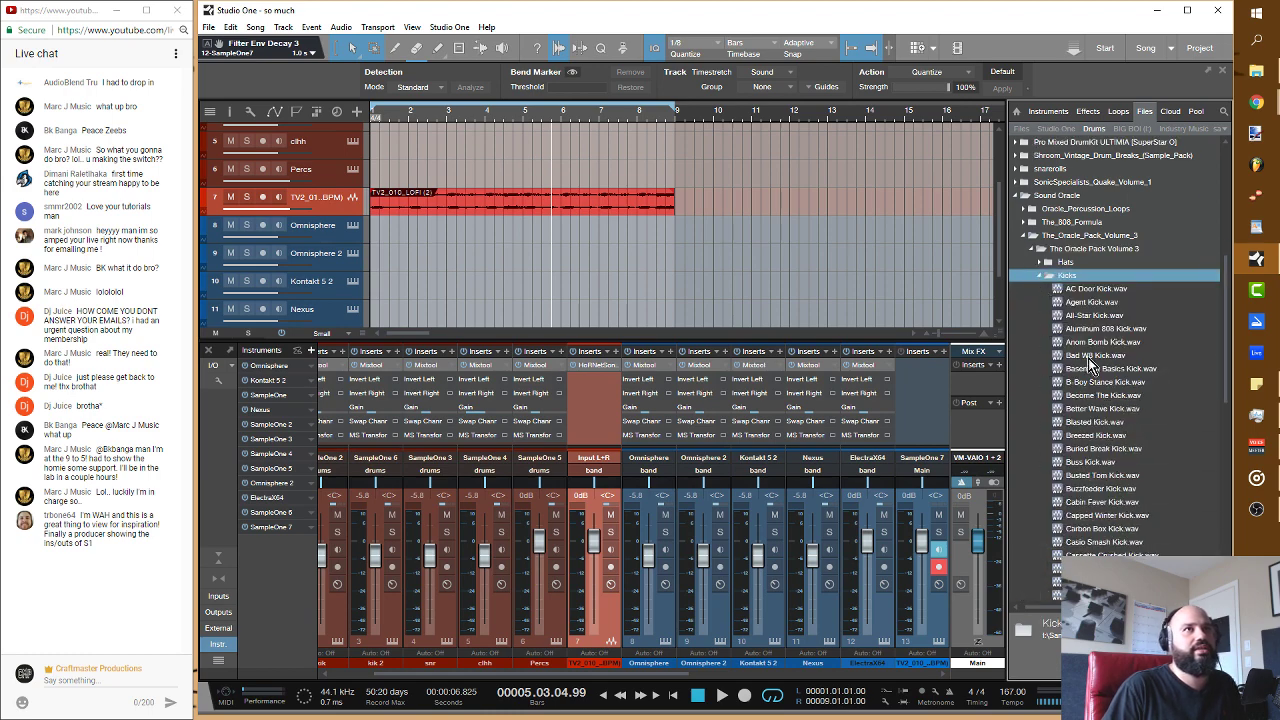
left_click(1110, 329)
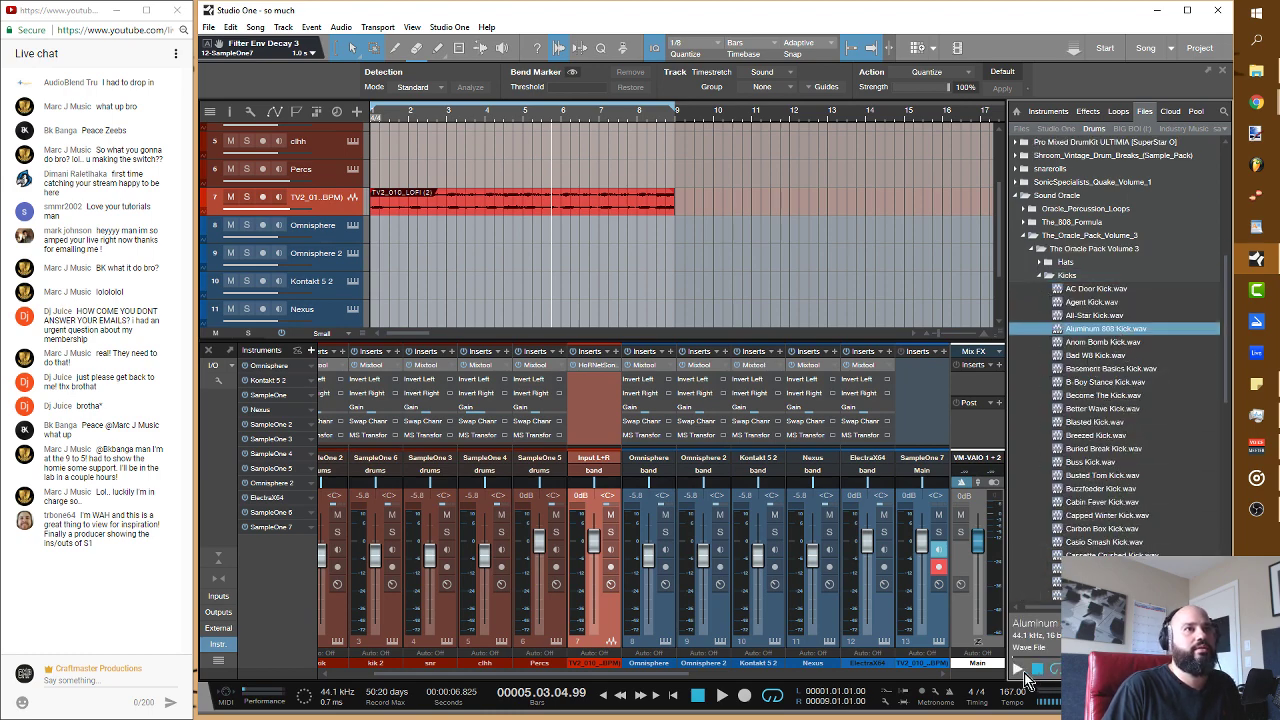
left_click(1019, 669)
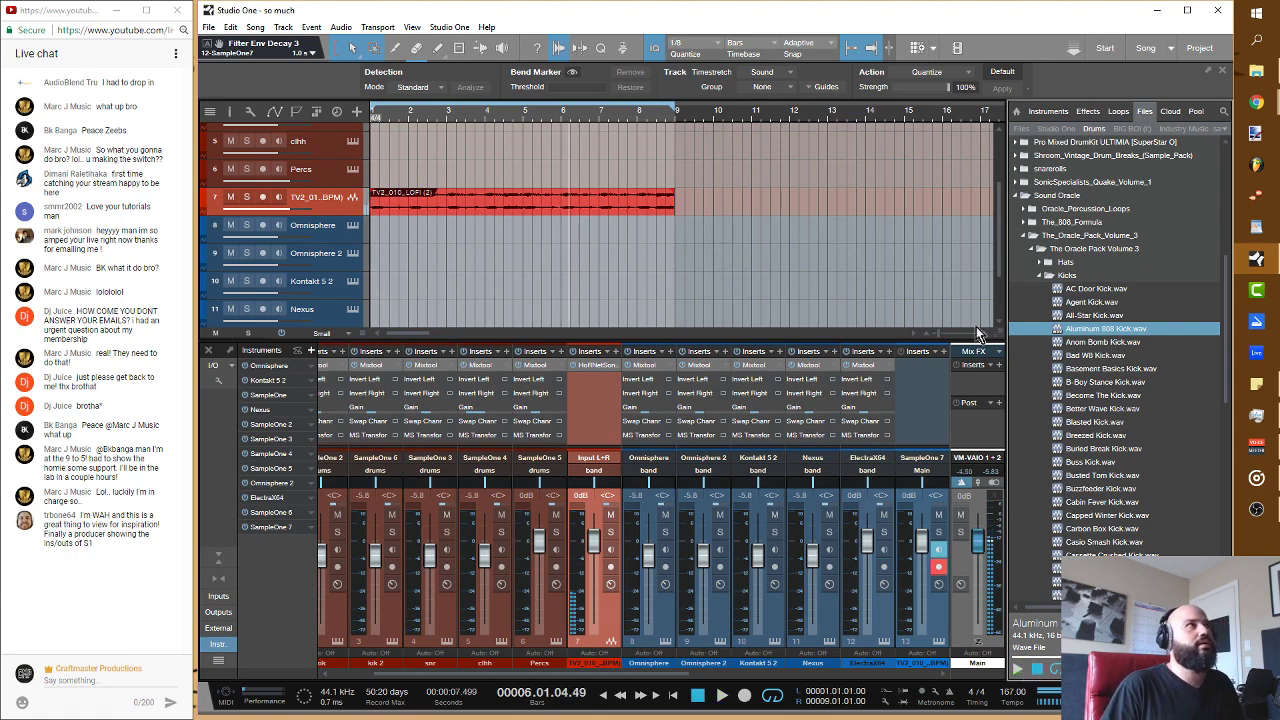
Step: Replace the Posted 808 sample in the 808 track's Sample One with Aluminum 808 Kick, and close the instrument
scroll(489, 240, "up", 3)
left_click(351, 127)
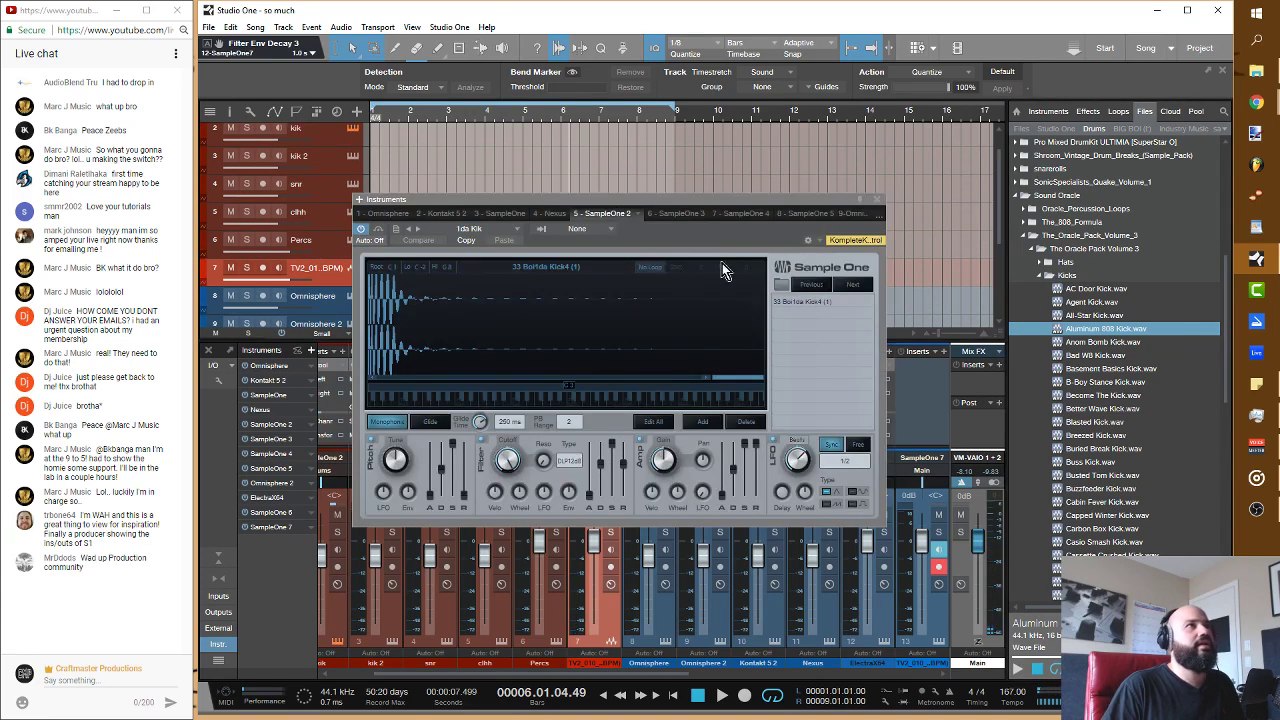
left_click(877, 199)
scroll(440, 150, "up", 1)
left_click(344, 140)
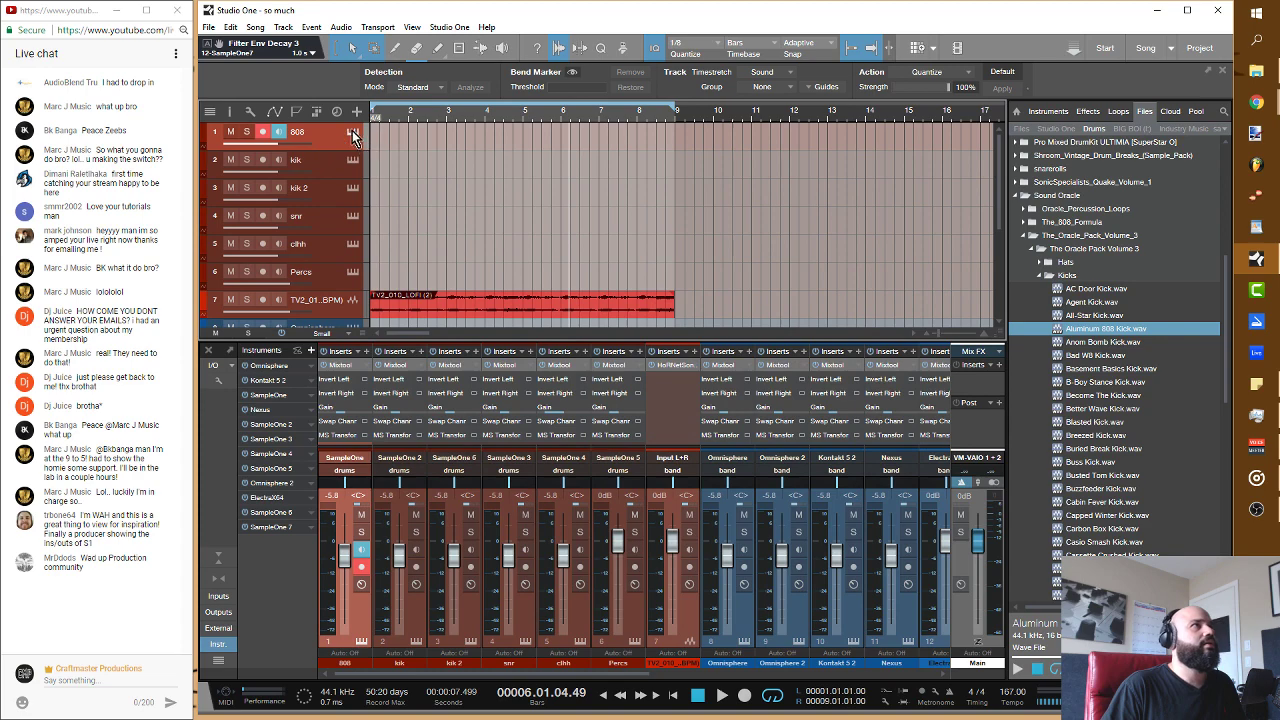
left_click(352, 132)
left_click_drag(1120, 328, 798, 310)
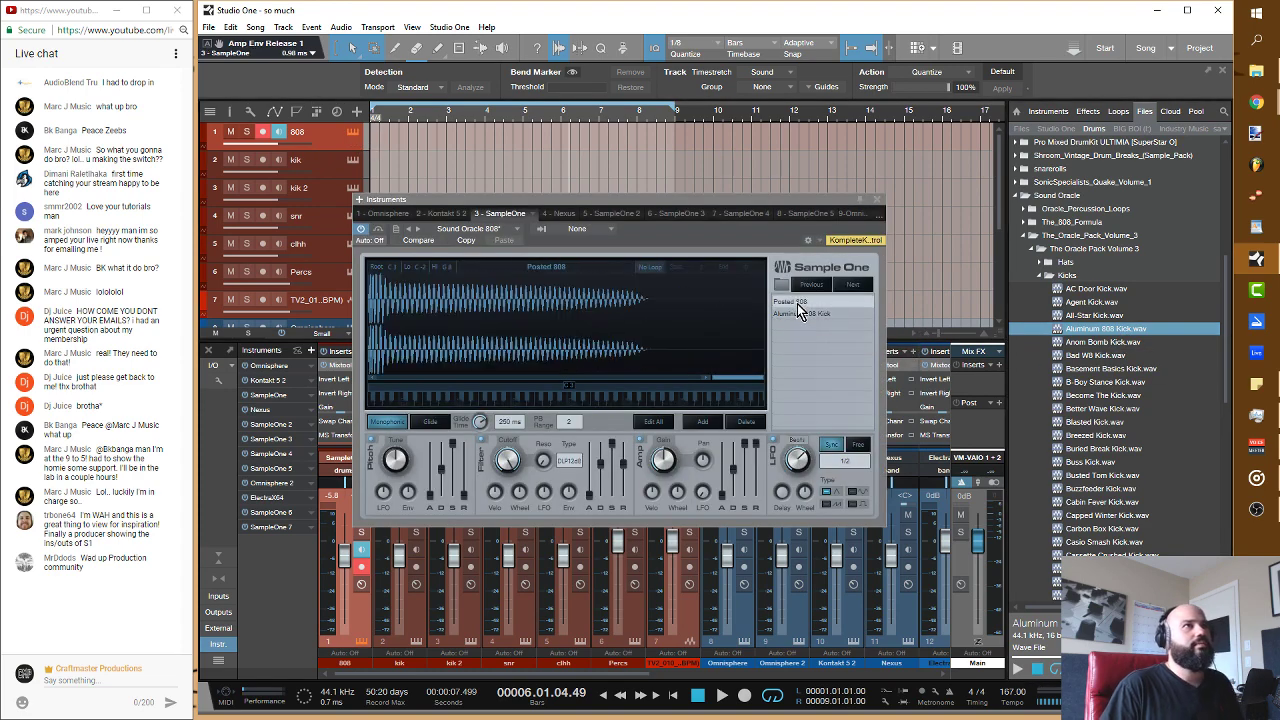
left_click(748, 420)
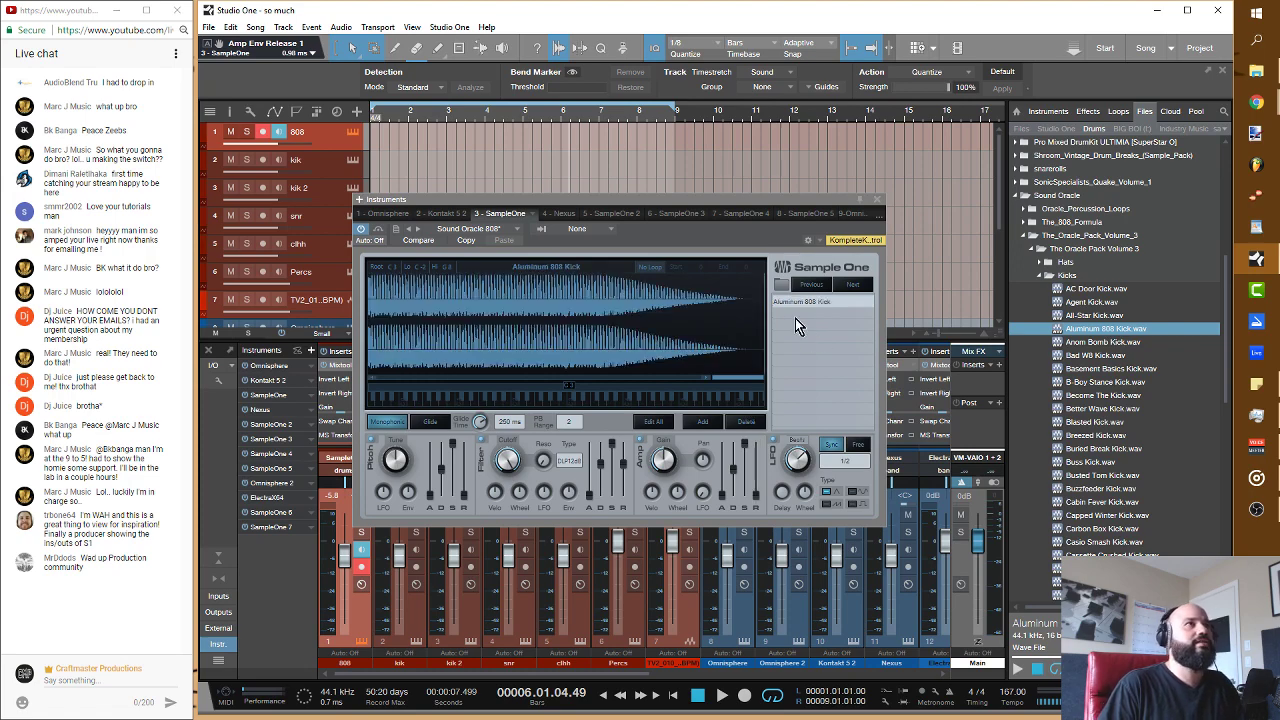
left_click(878, 200)
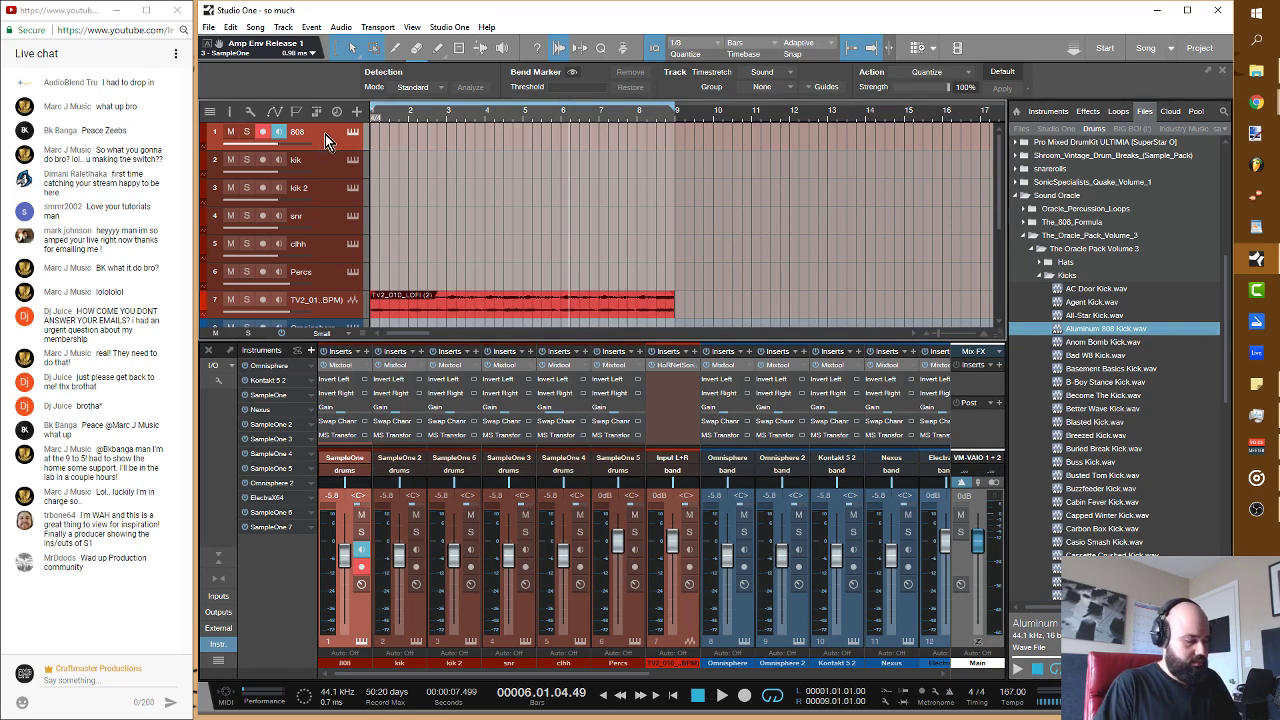
Step: Hide the file browser, show the track inspector, and insert the PreSonus Tuner on the 808 track
key("F5")
key("F4")
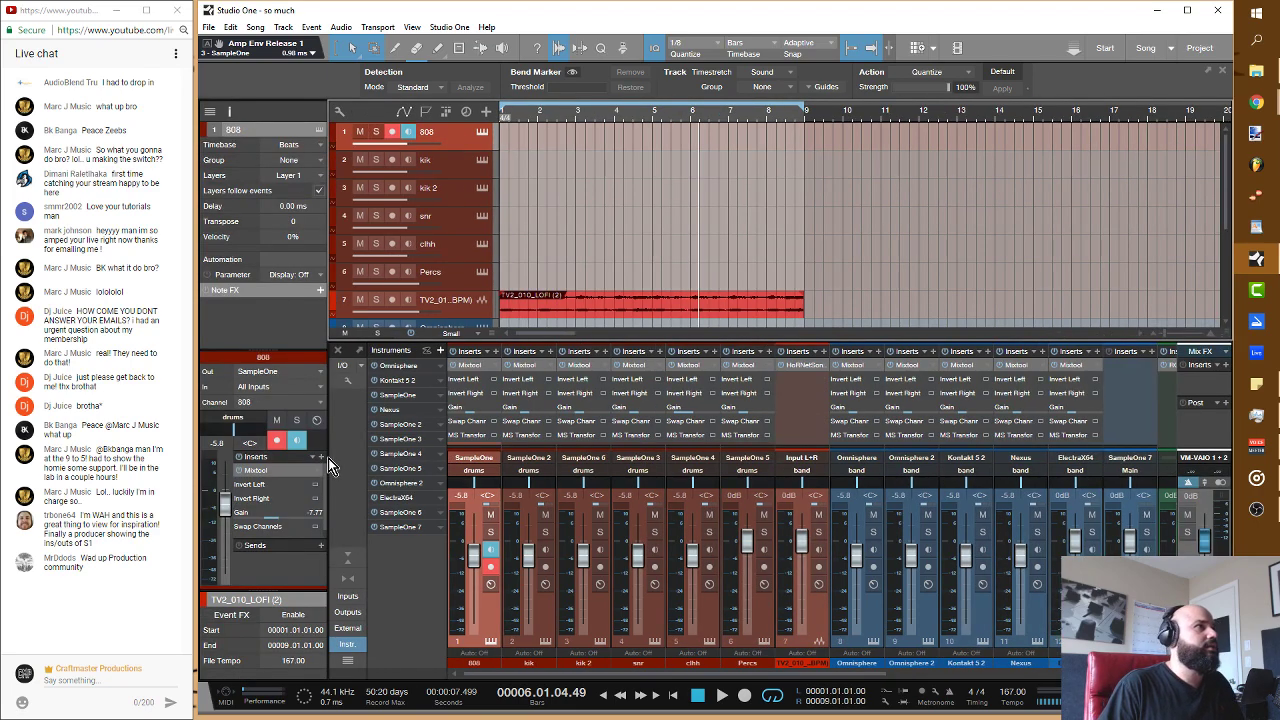
left_click(323, 457)
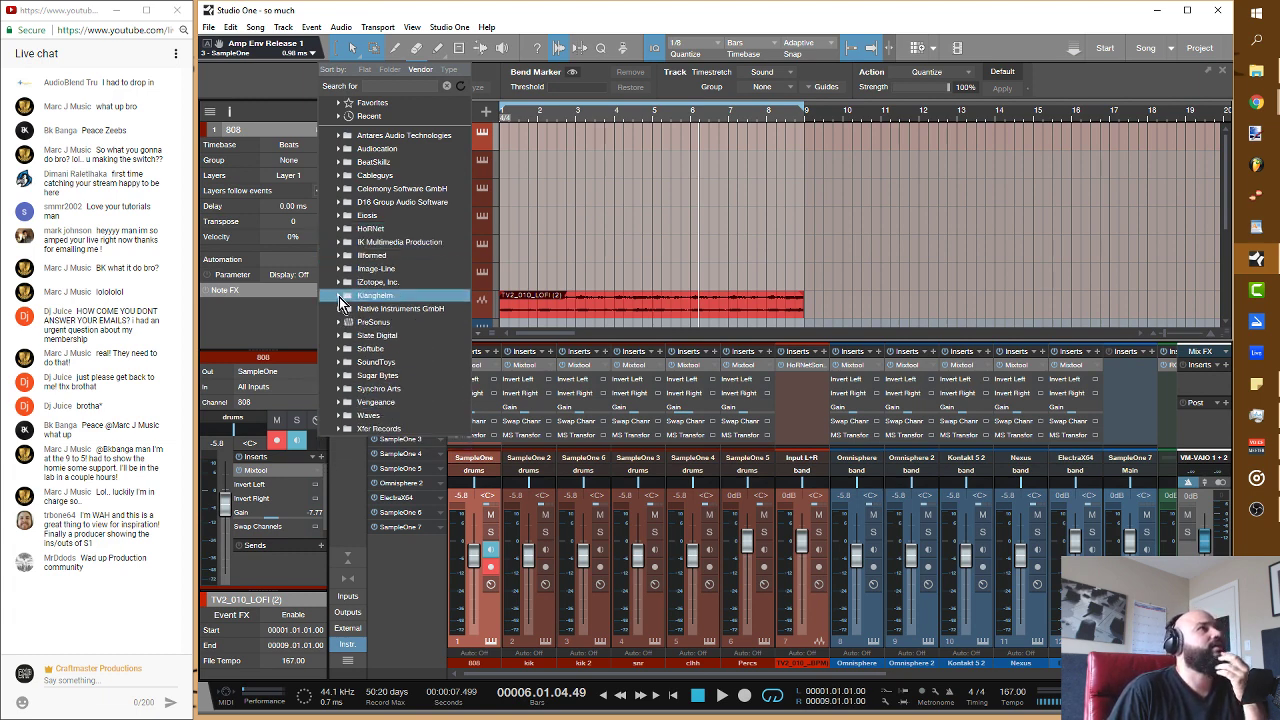
mouse_move(342, 324)
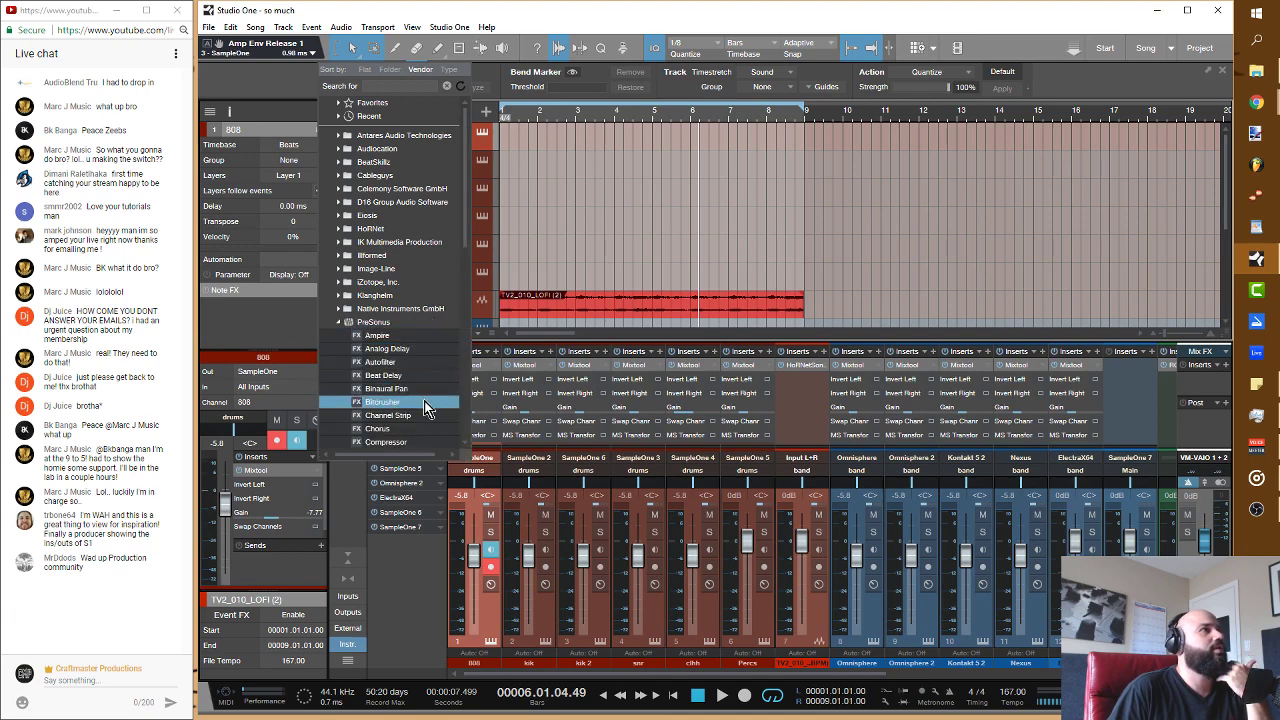
scroll(410, 390, "down", 5)
scroll(420, 406, "down", 4)
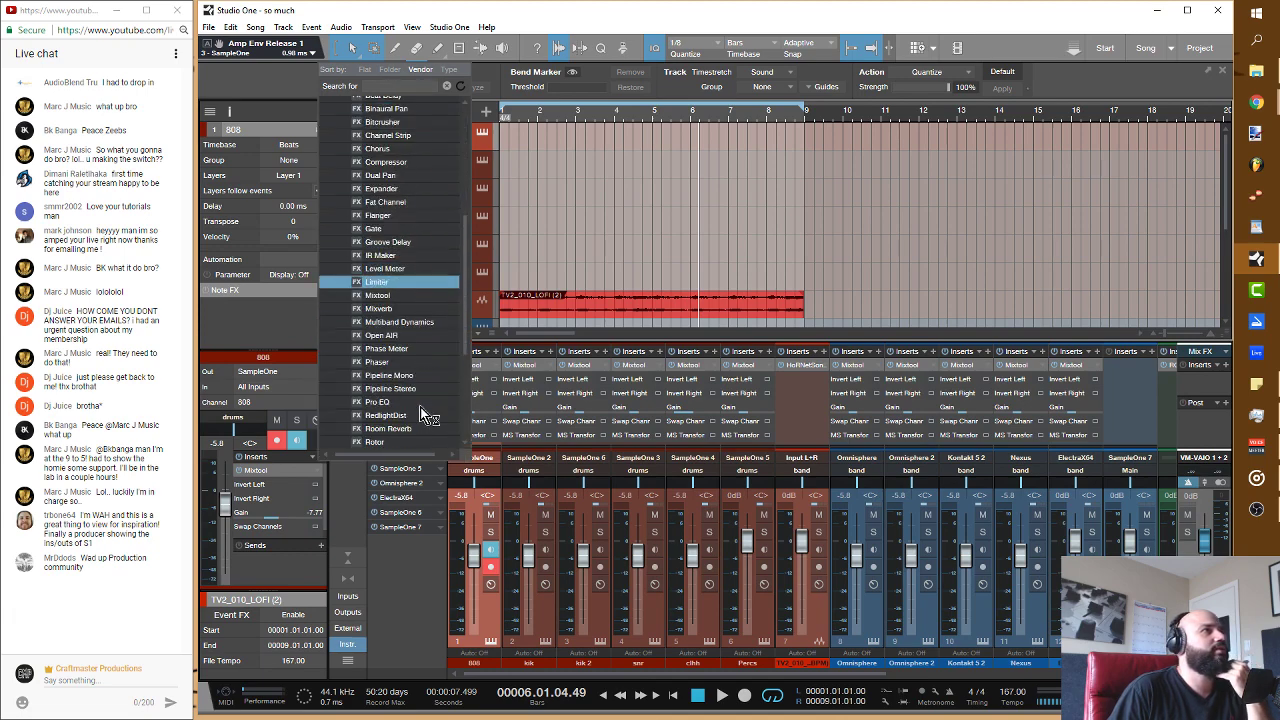
left_click_drag(418, 410, 414, 427)
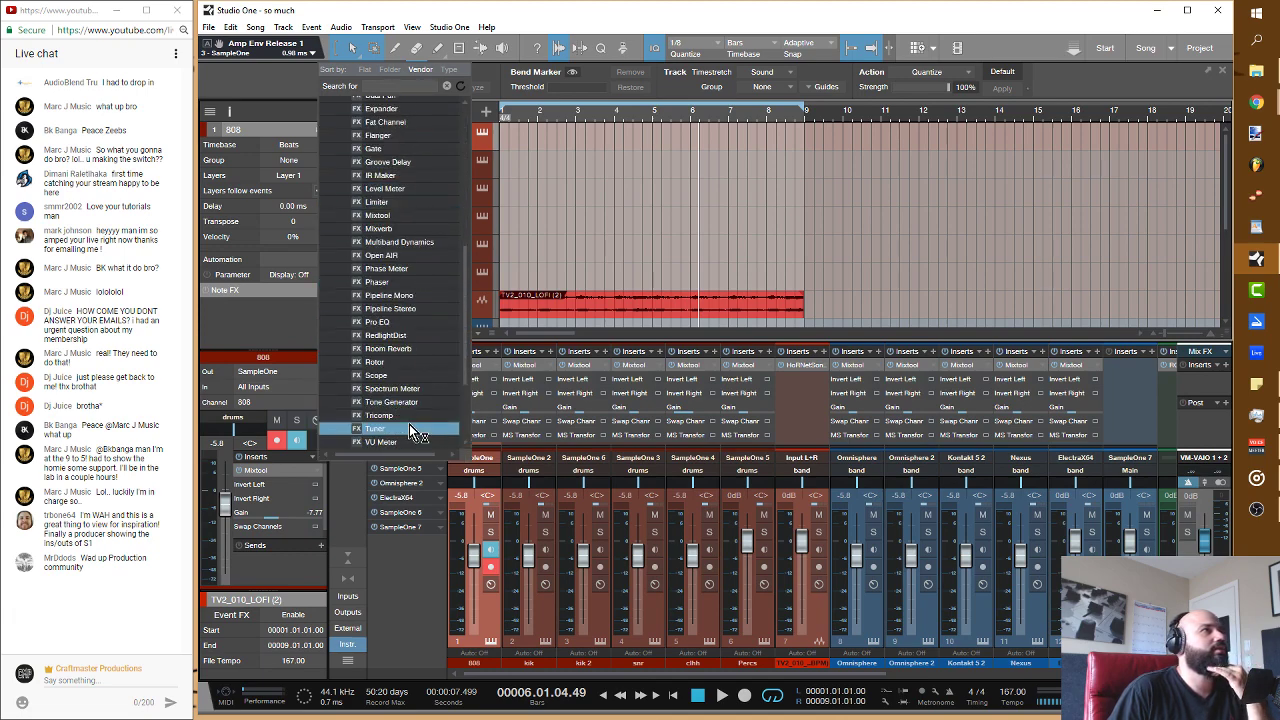
double_click(414, 428)
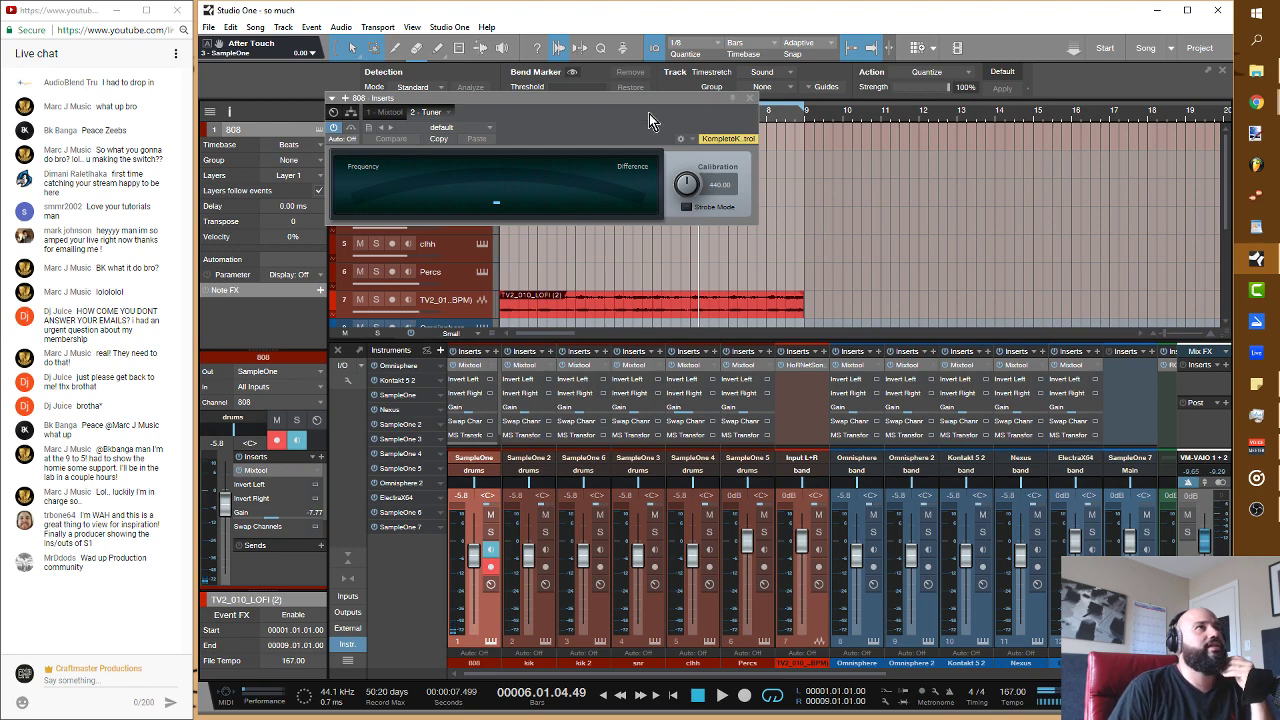
left_click(749, 97)
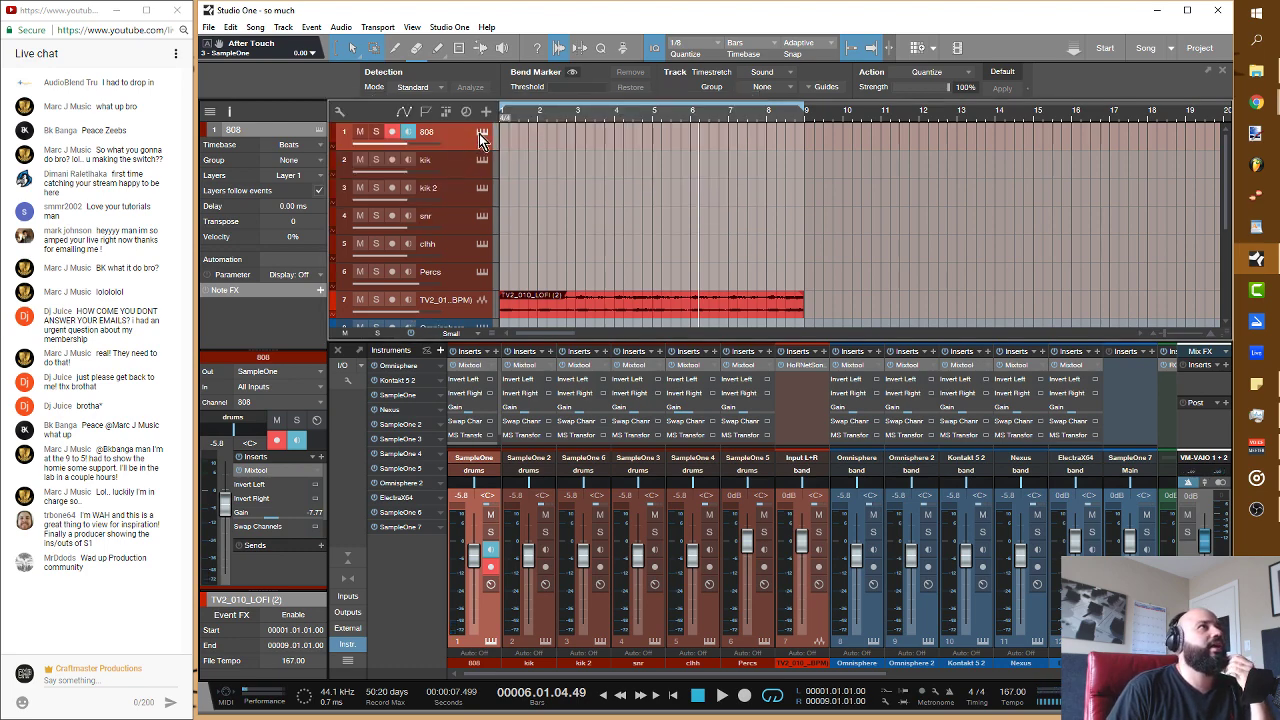
Step: Open the 808 track's Sample One and Tuner together, placing the tuner window clear of the sampler
left_click(481, 133)
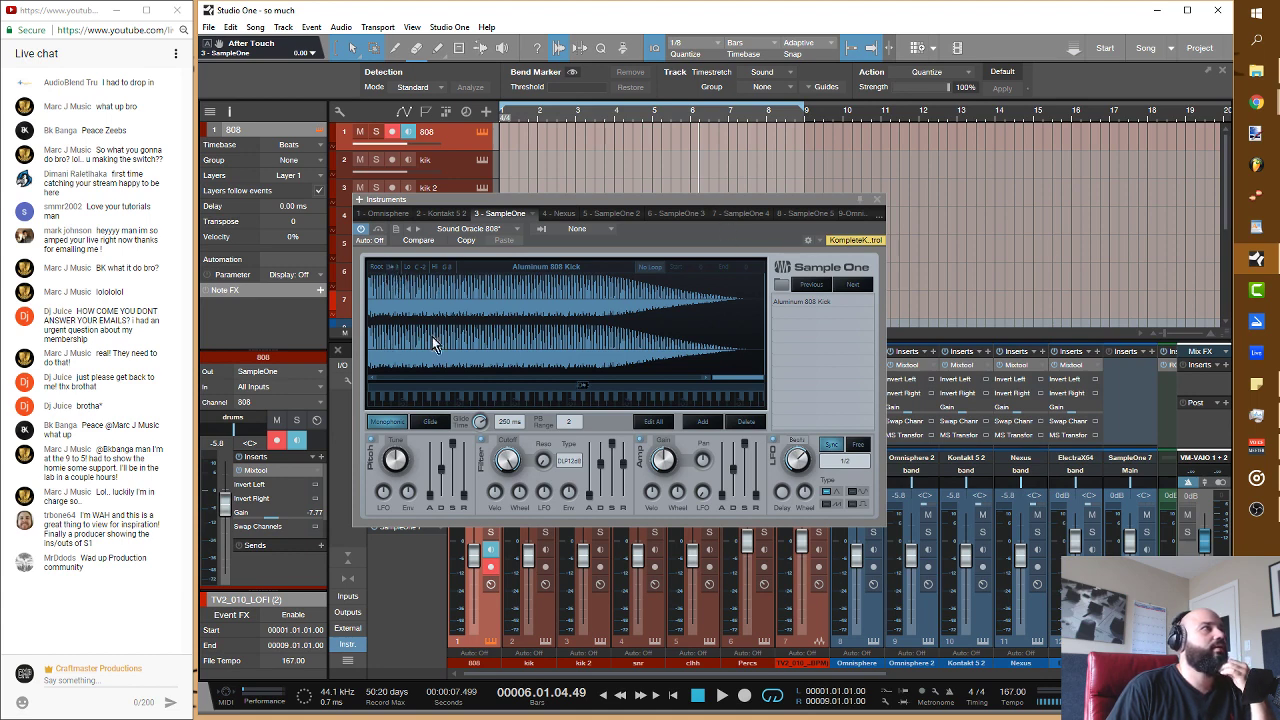
scroll(326, 516, "down", 1)
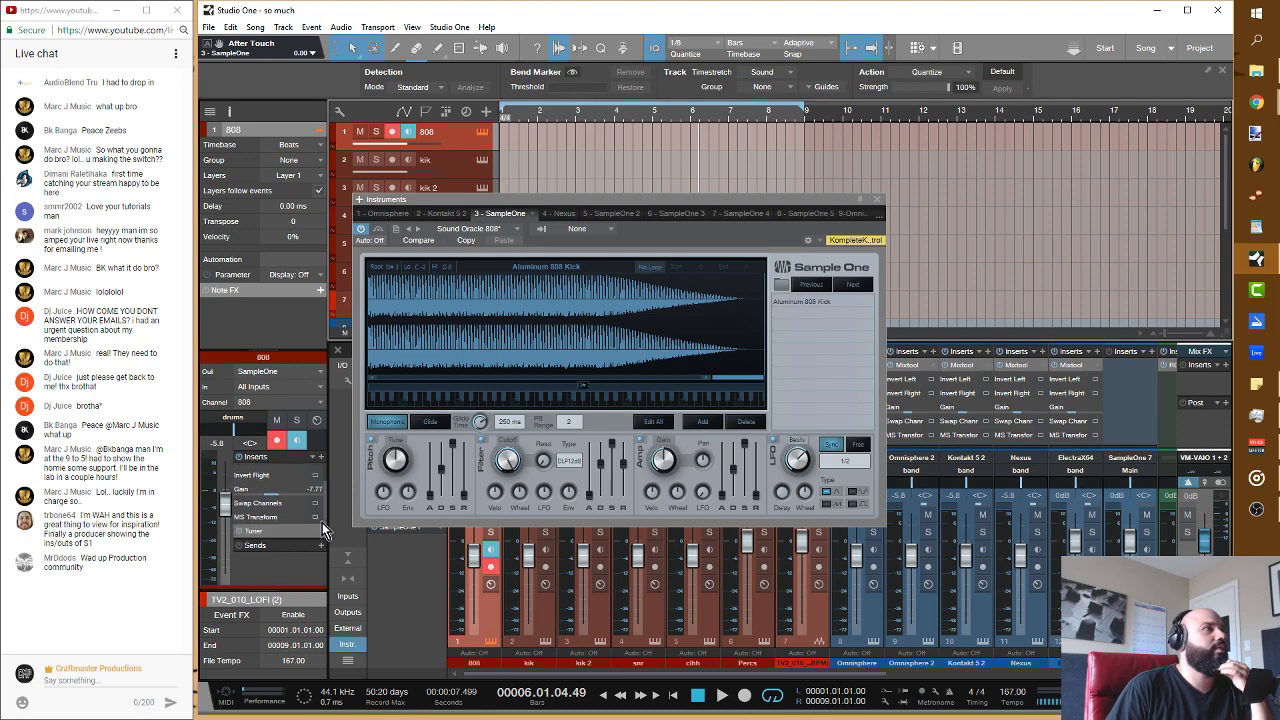
scroll(324, 508, "up", 1)
scroll(323, 515, "down", 4)
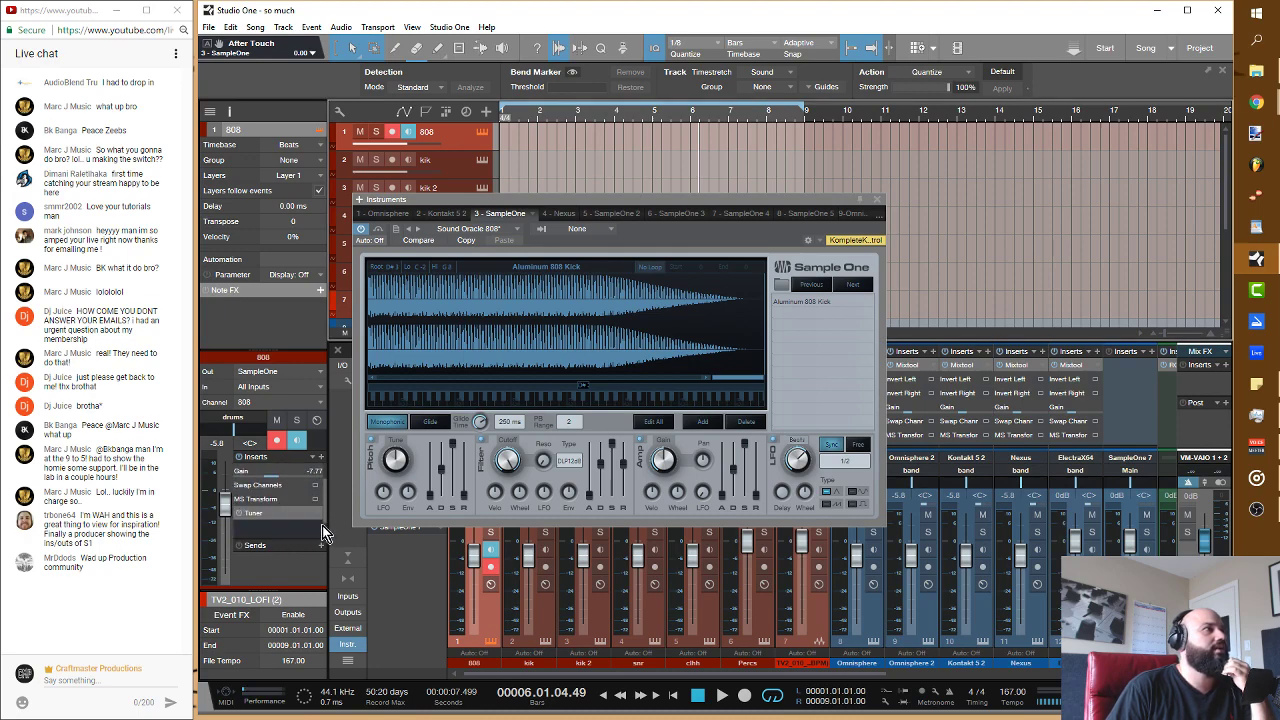
left_click(280, 512)
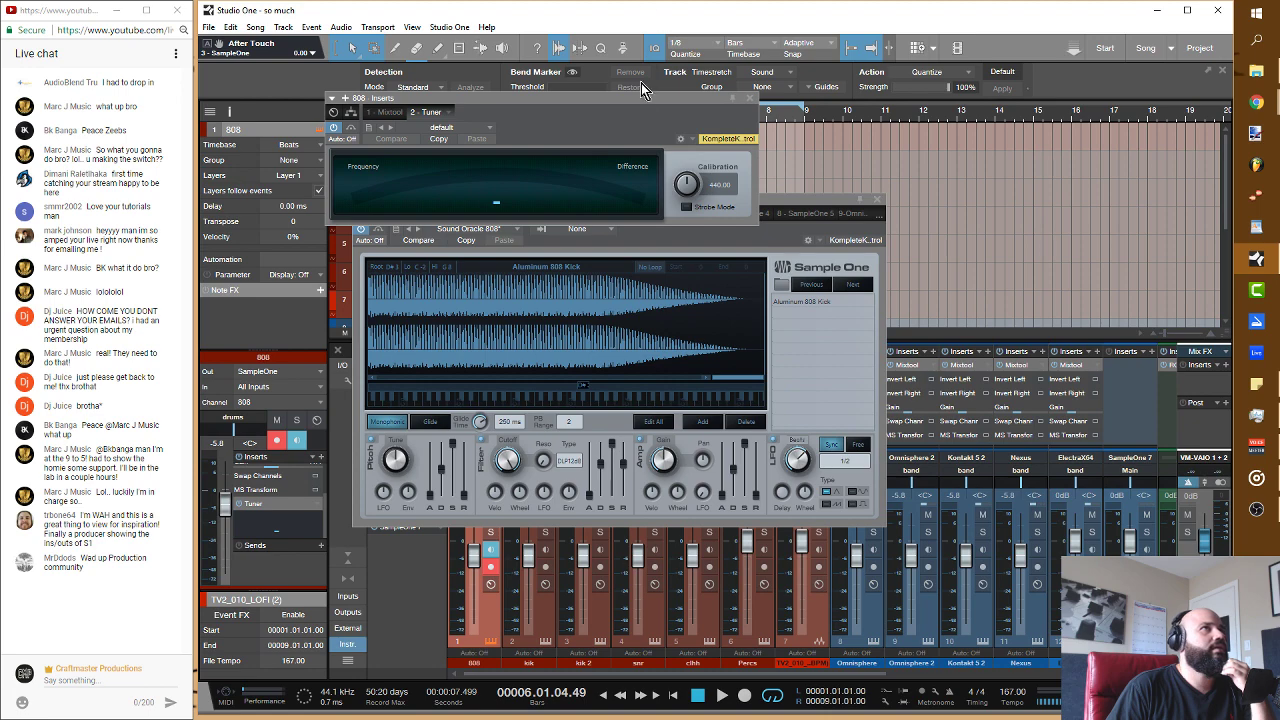
left_click_drag(660, 99, 1115, 35)
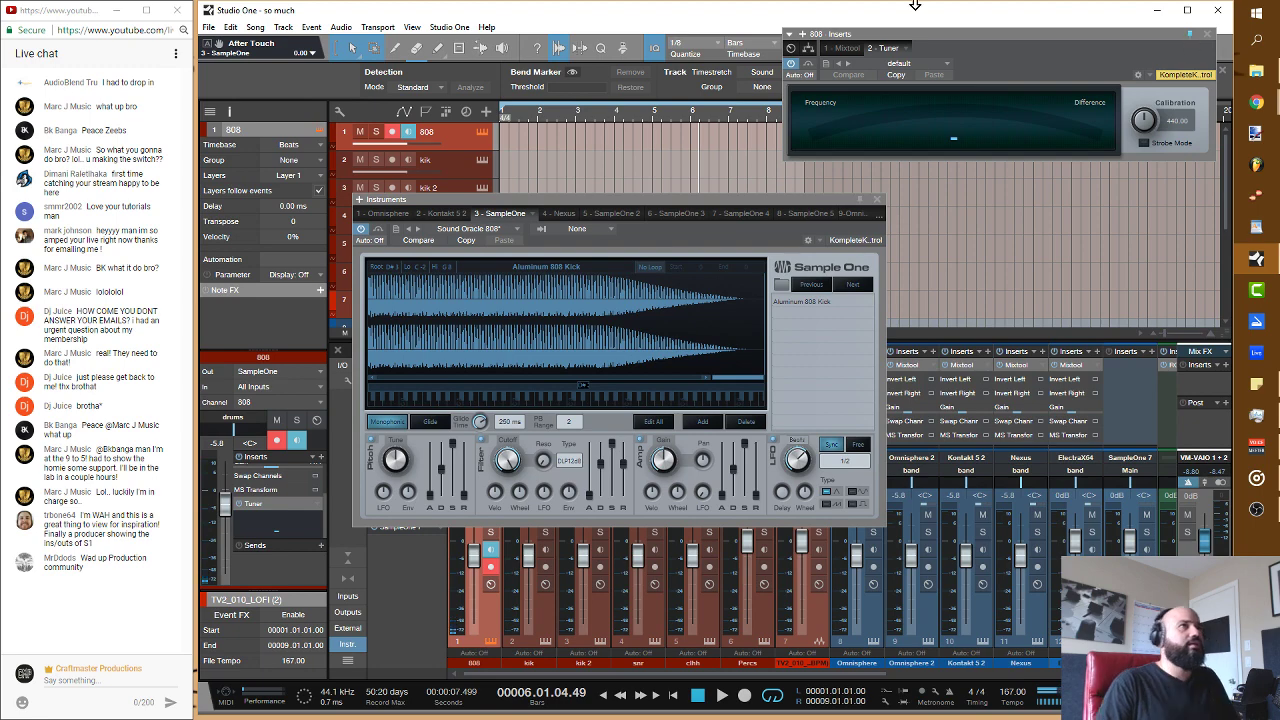
Step: Close the 808's Sample One and Tuner windows, and open a new eight-bar part on the snr track for editing
left_click(877, 199)
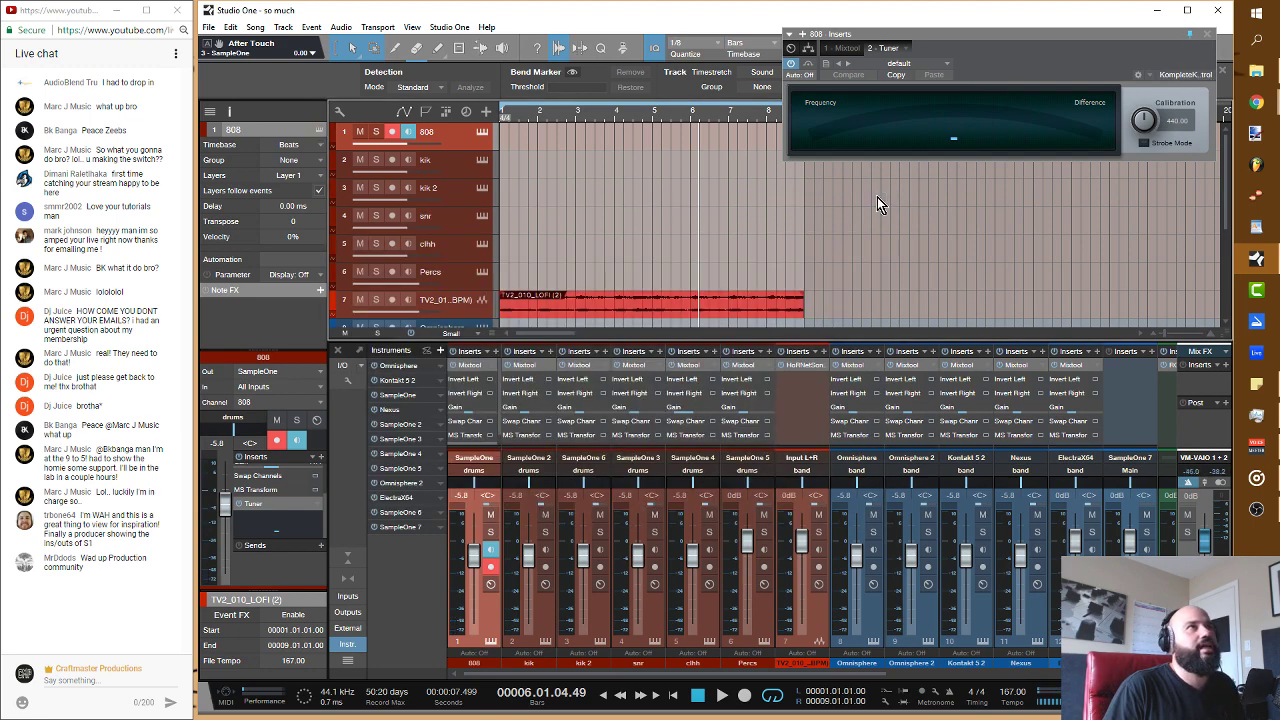
left_click(1208, 36)
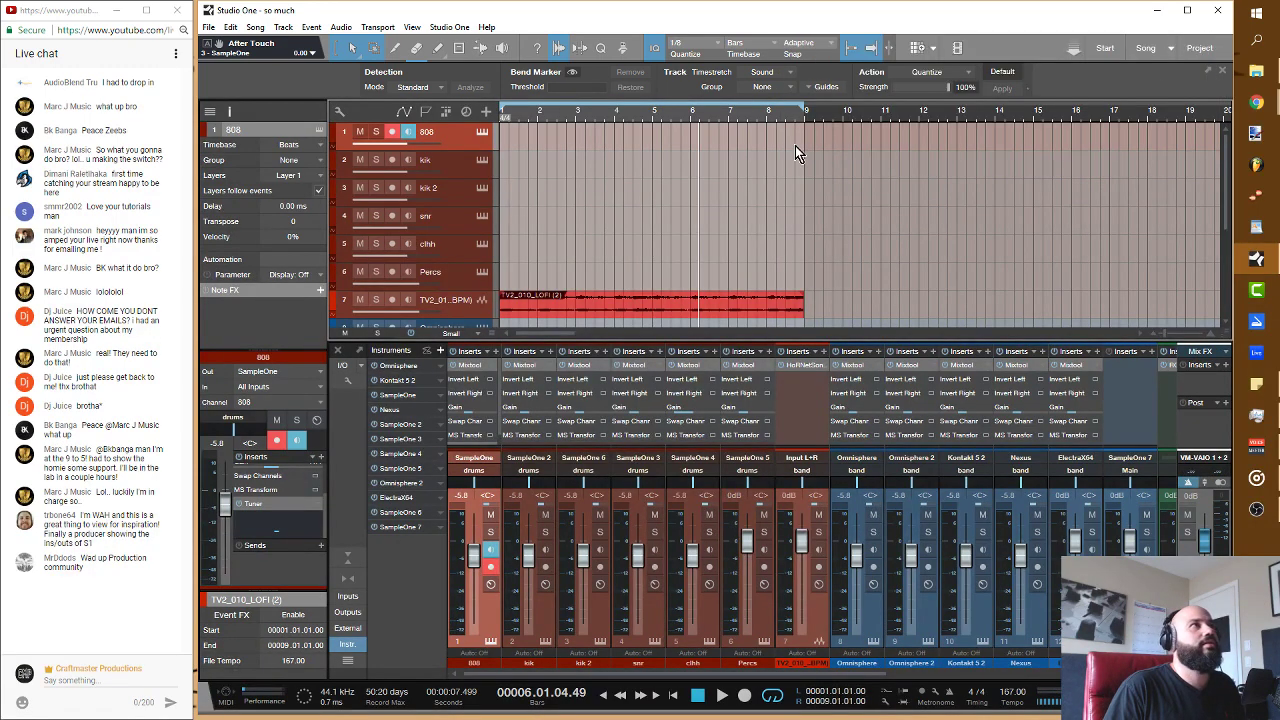
double_click(509, 225)
double_click(509, 225)
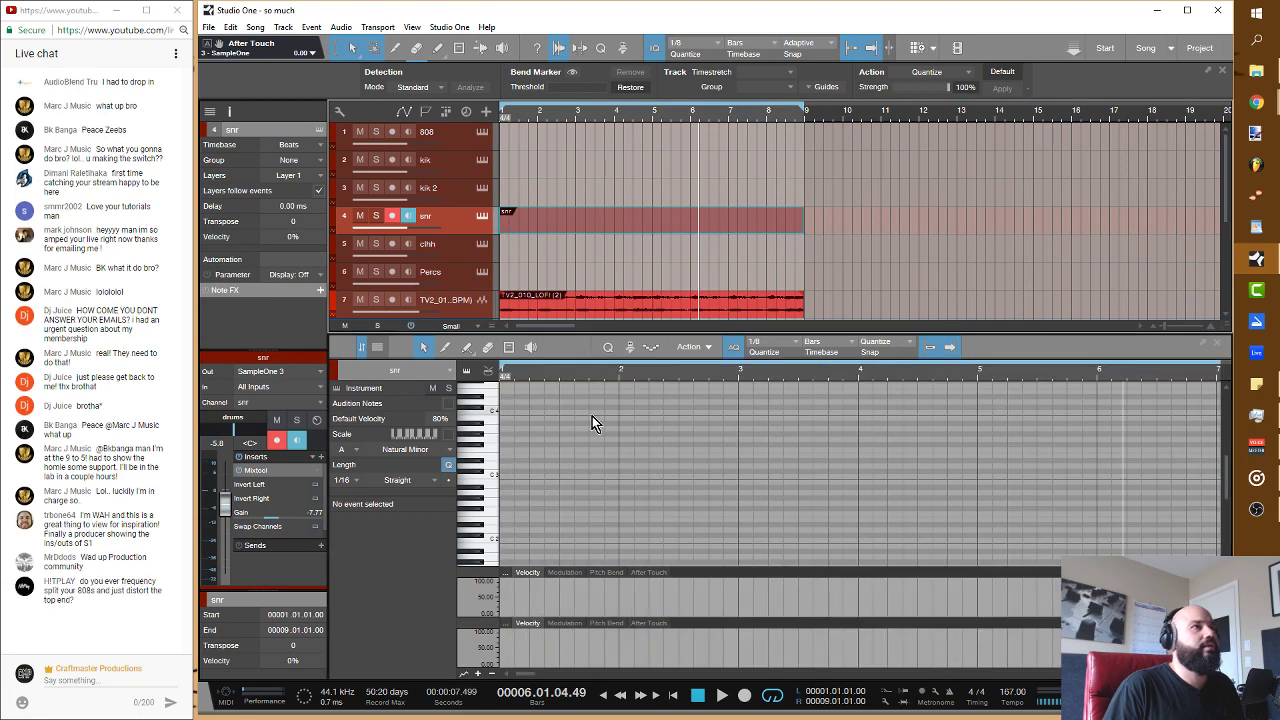
Step: Enter eighth-note C3 snare hits on beat 3 of every bar through bar 8, and play them back from the start
double_click(562, 476)
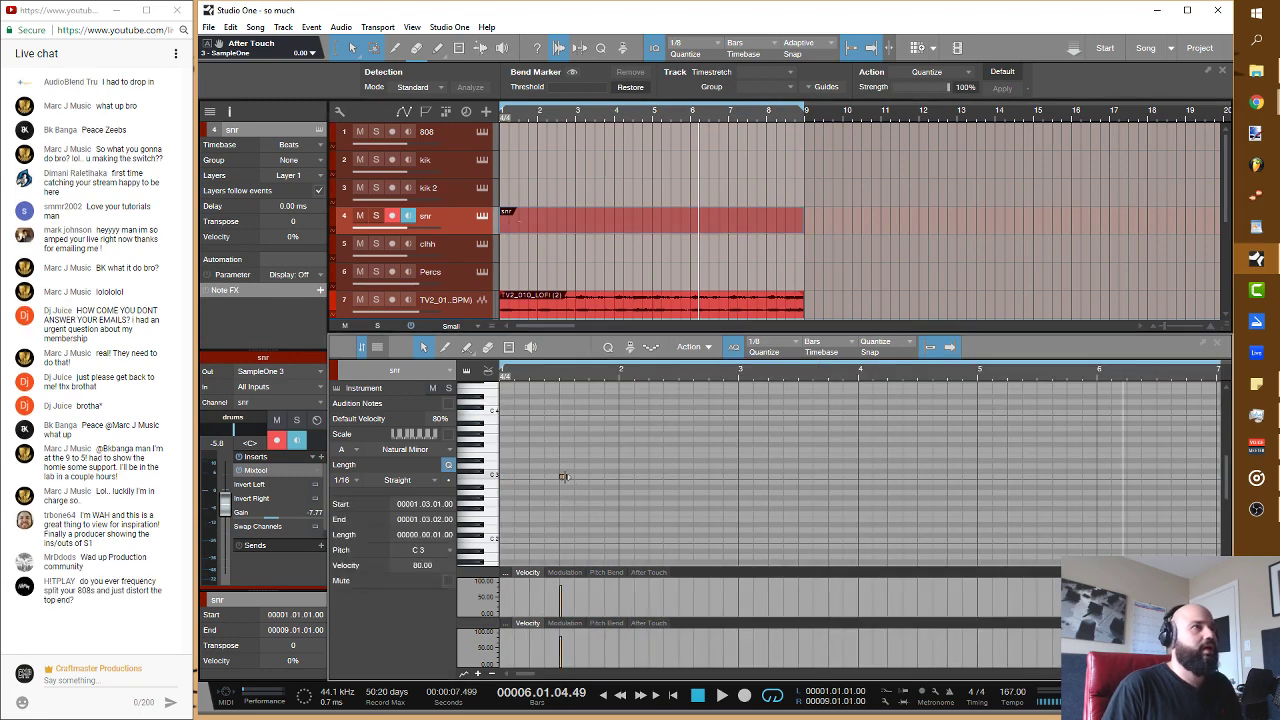
double_click(579, 477)
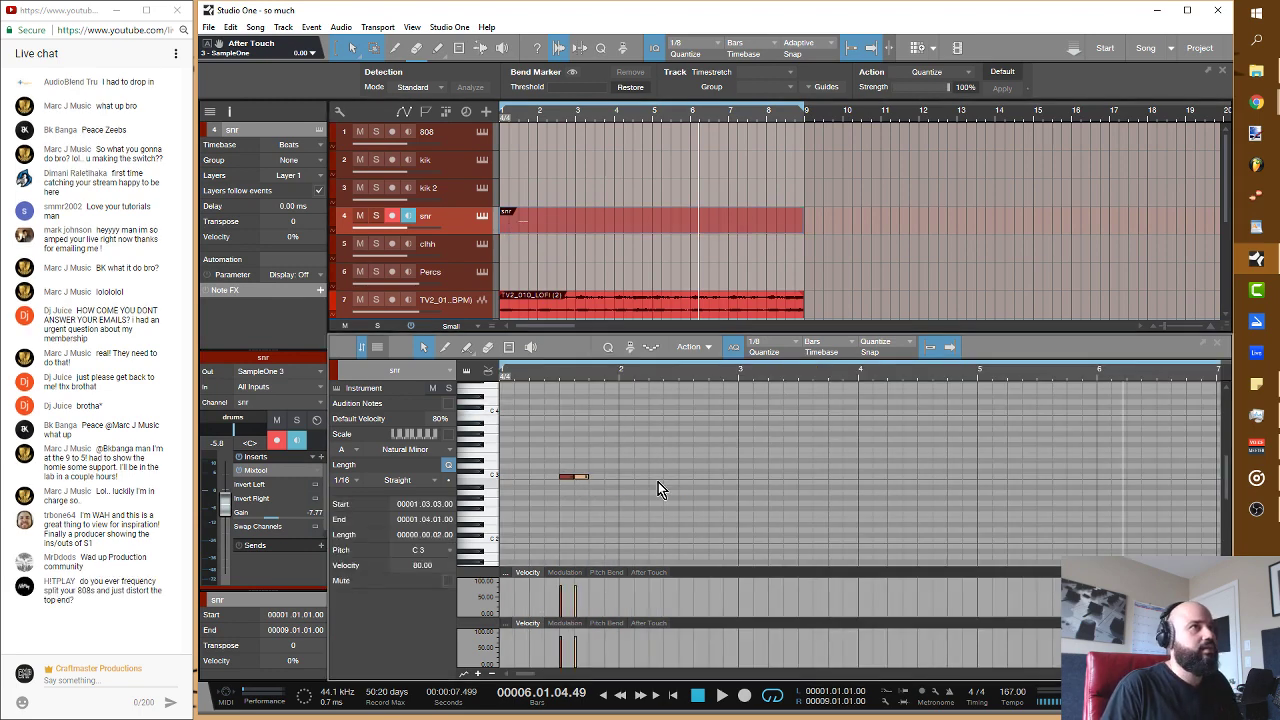
mouse_move(585, 478)
left_mouse_down()
mouse_move(689, 478)
mouse_move(540, 442)
left_mouse_up()
key("ctrl+d")
key("ctrl+d")
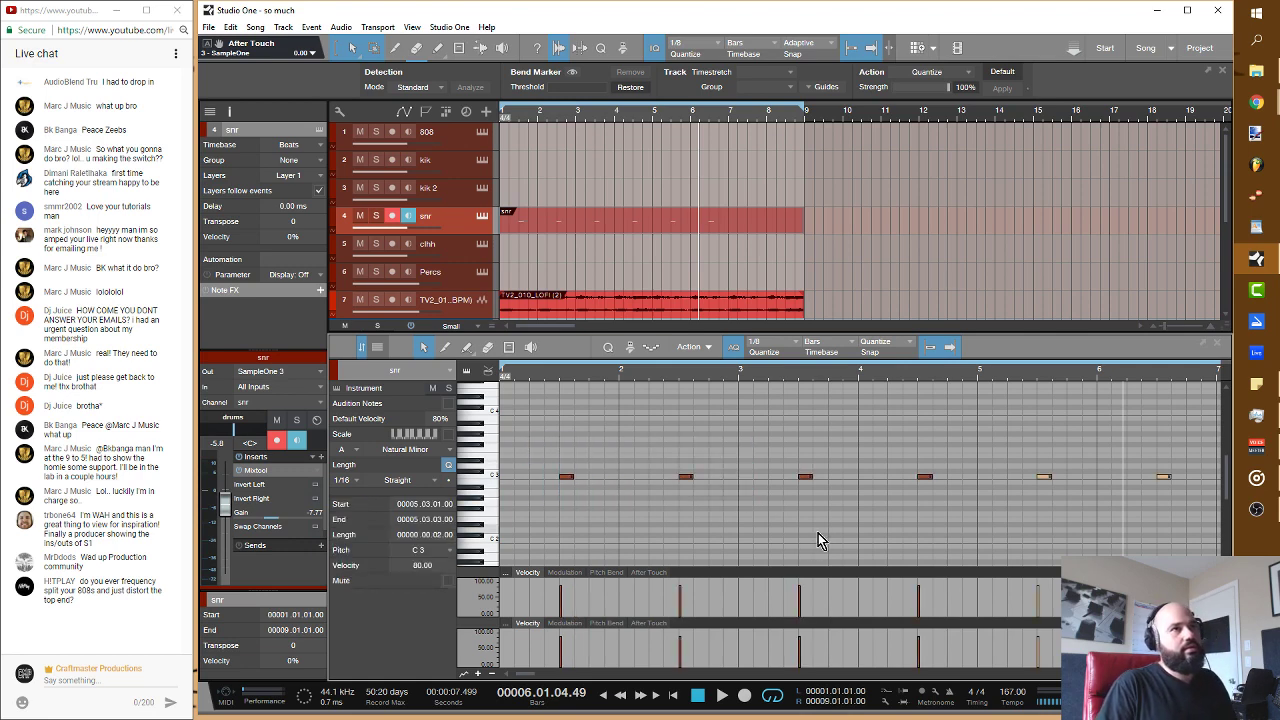
key("ctrl+d")
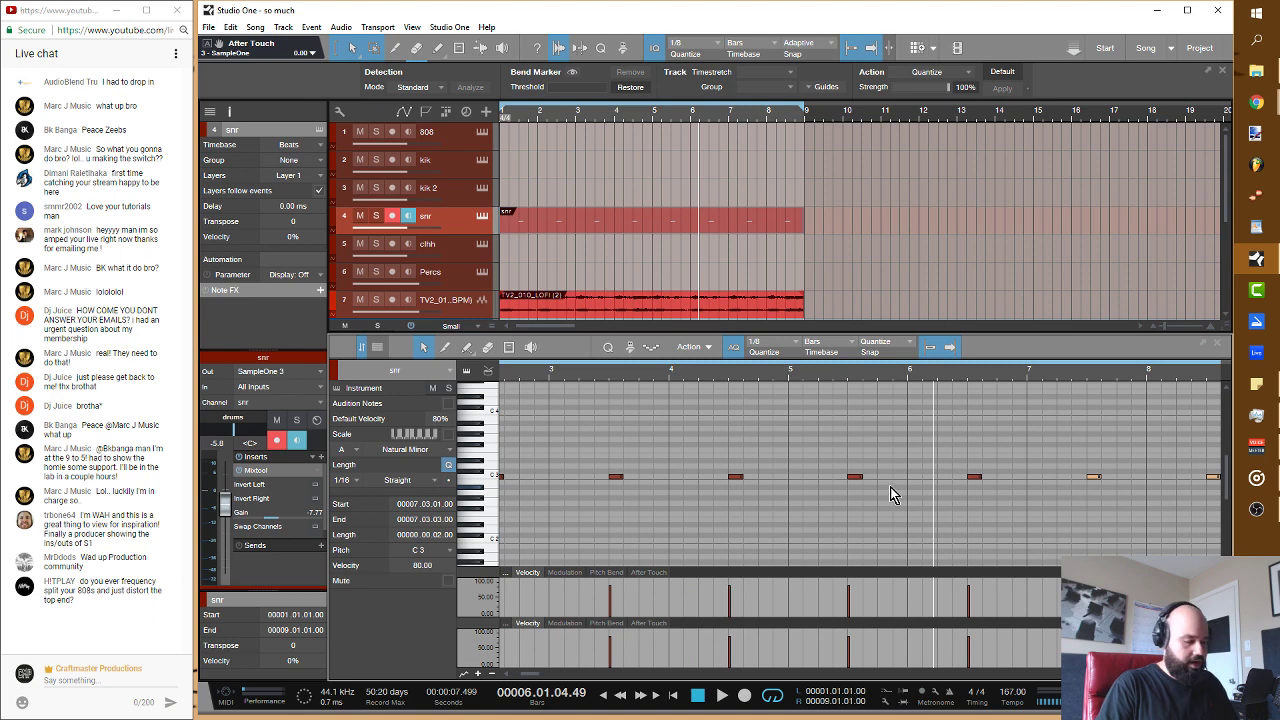
key("comma")
key("space")
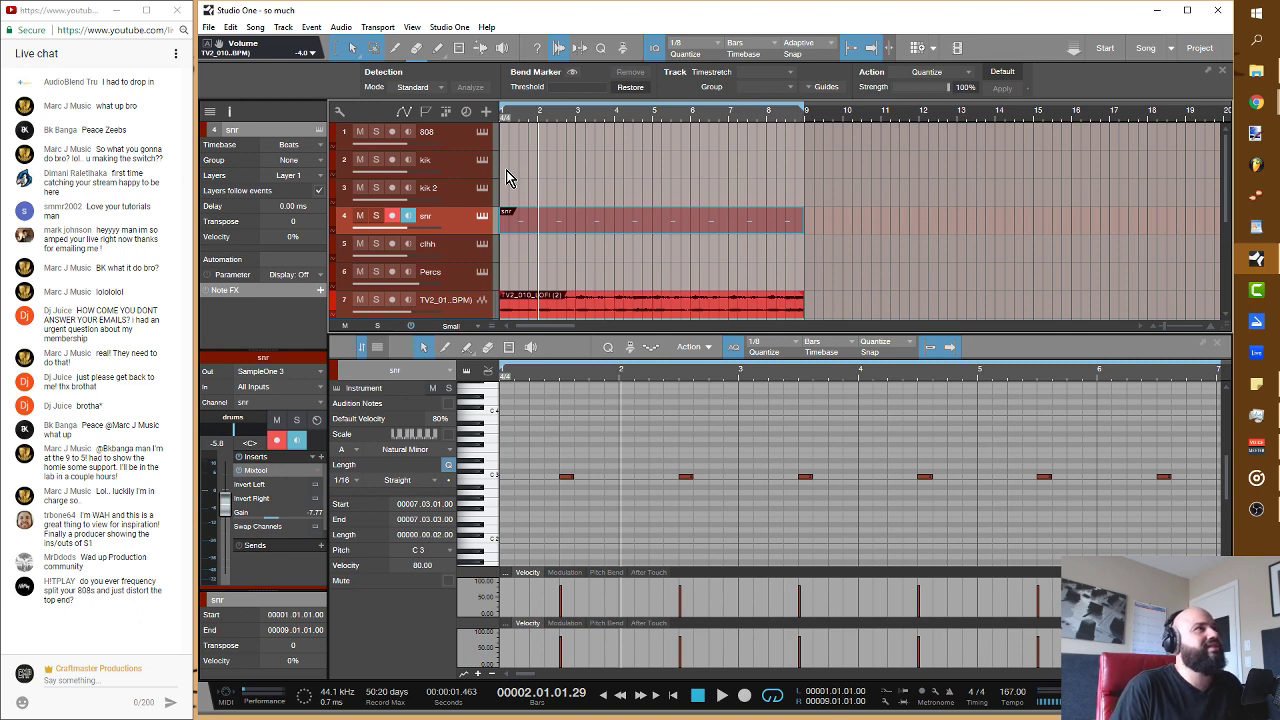
Step: Add an eight-bar part to the kik track, move the track below kik 2, and check its Sample One sound
left_click(506, 172)
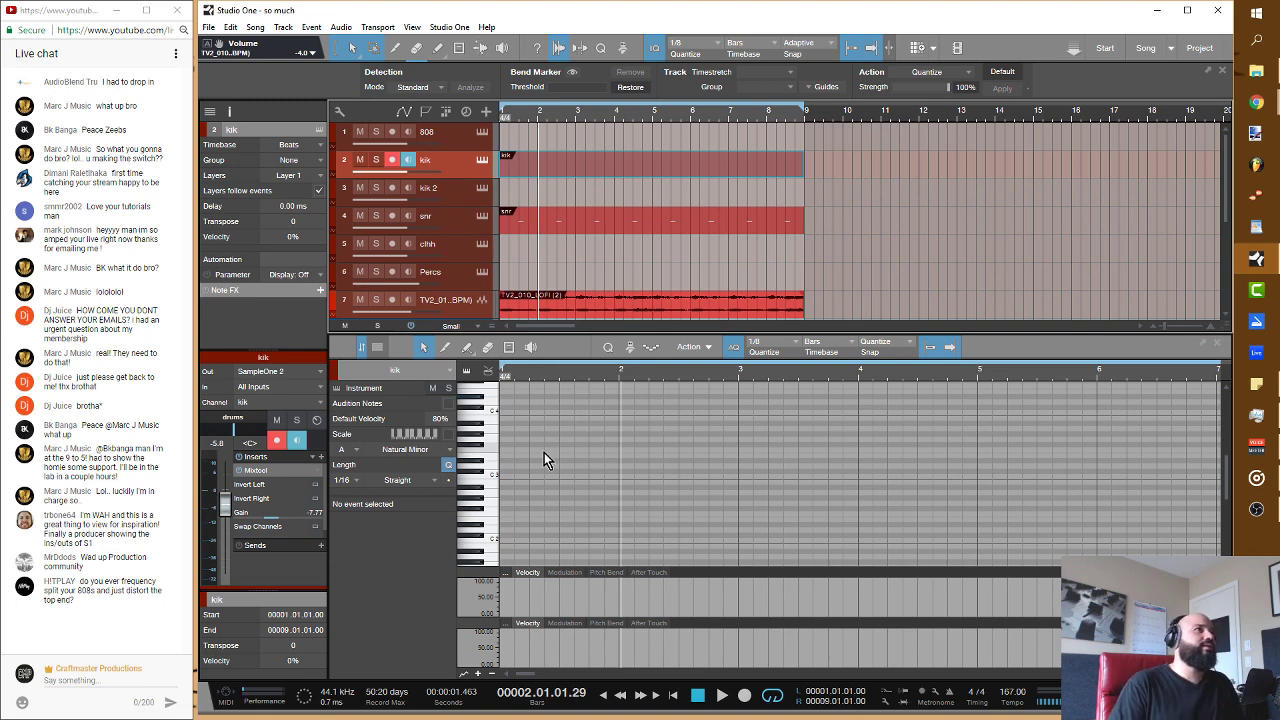
left_click_drag(458, 175, 457, 200)
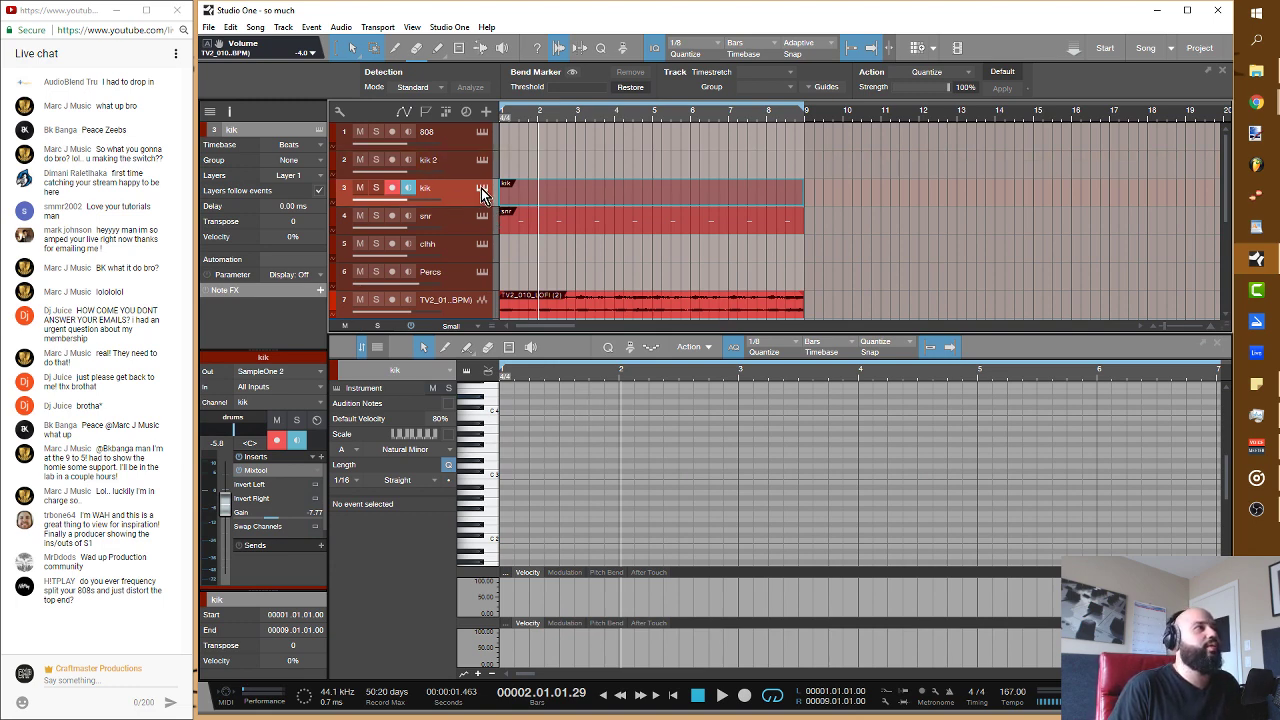
left_click(481, 188)
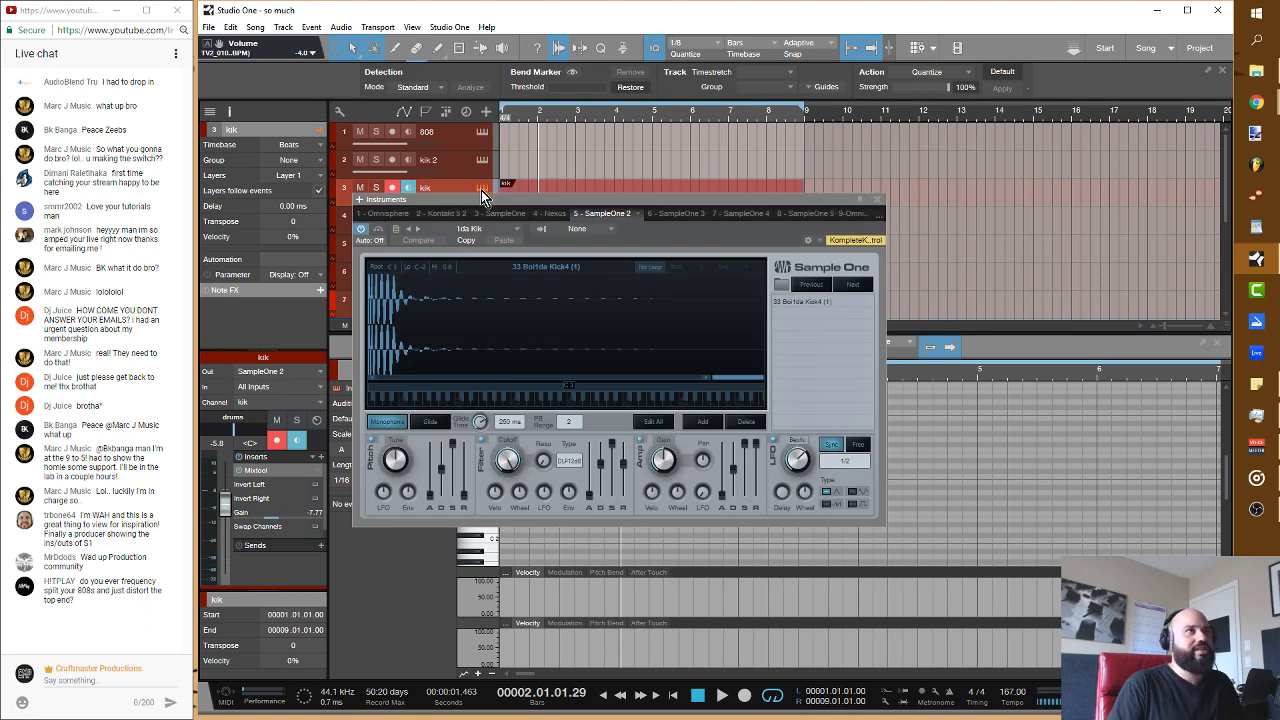
left_click(878, 199)
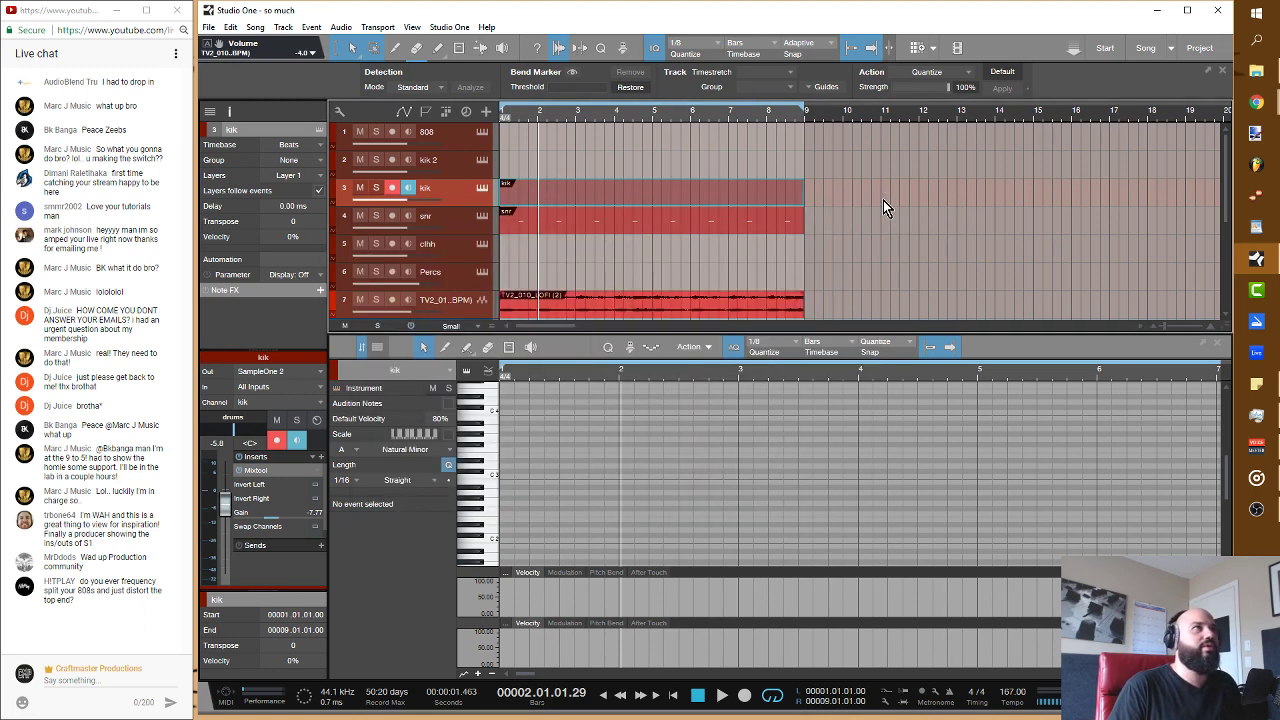
Step: Enter eighth-note C3 kicks at 1.1.1 and 1.2.3 in the kik part, and make 808 the selected track
left_click(507, 475)
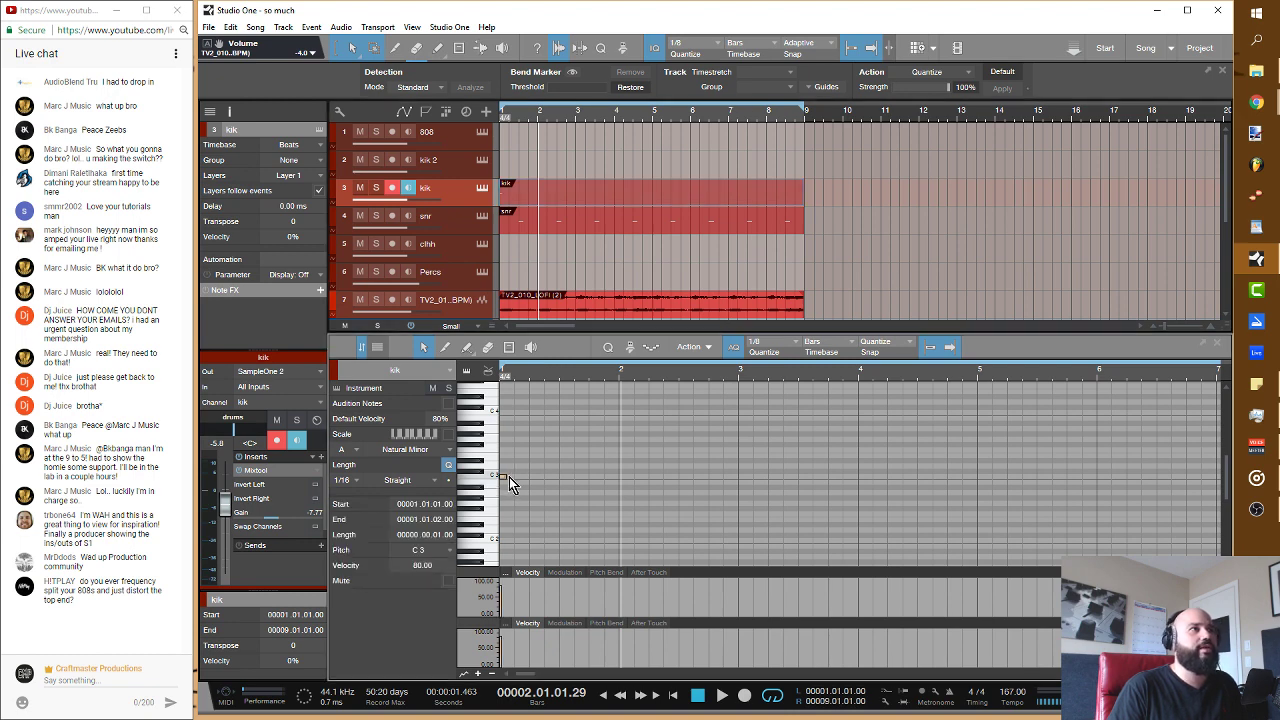
left_click_drag(509, 477, 524, 487)
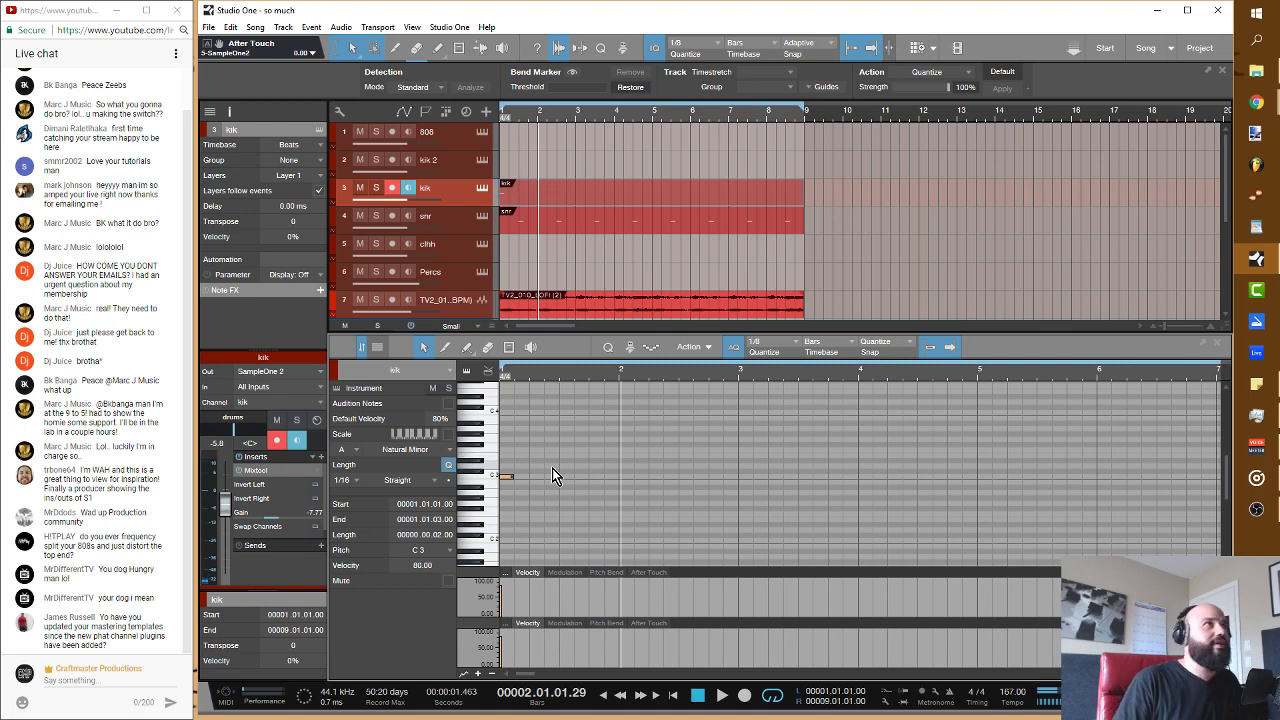
left_click(453, 142)
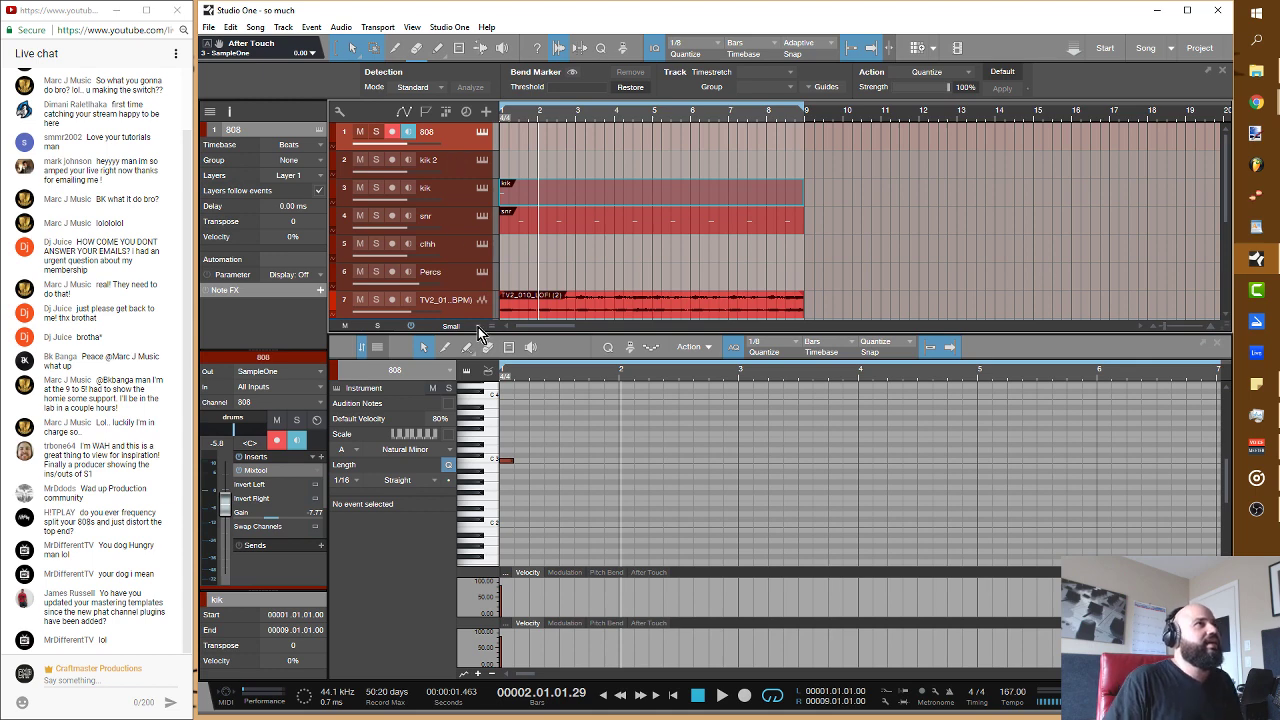
left_click(552, 462)
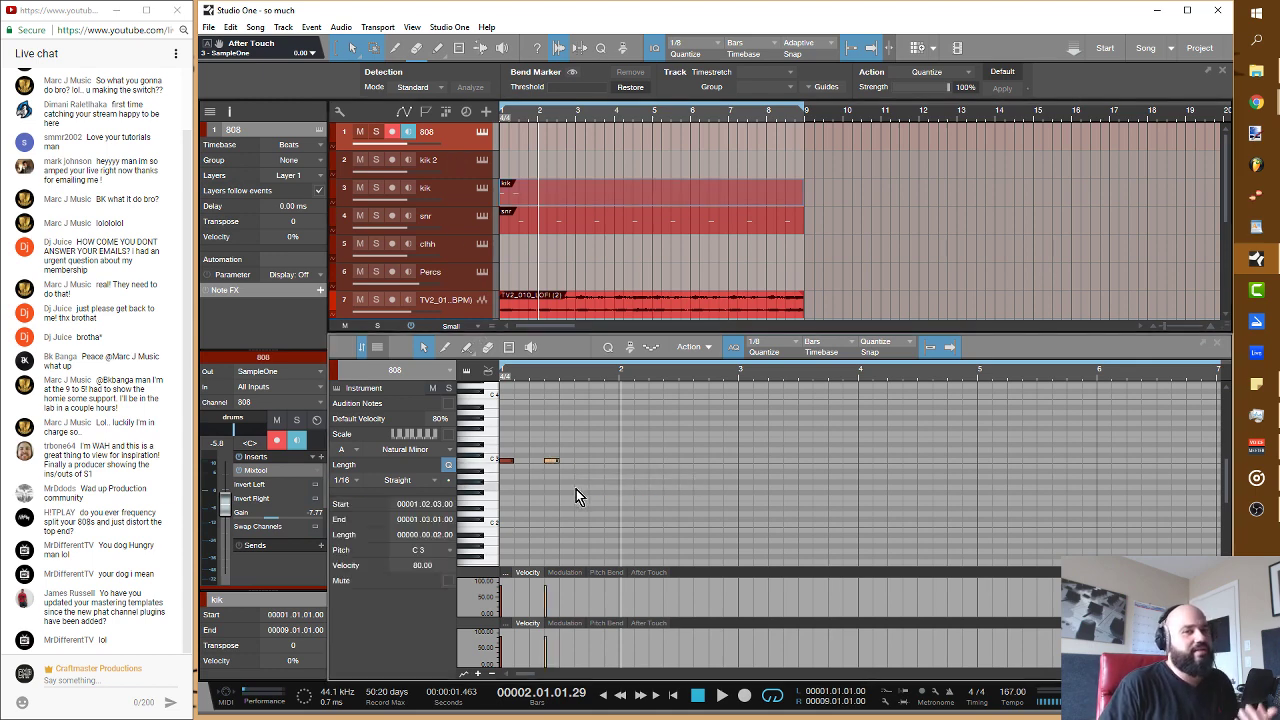
Step: Audition the opening of the loop repeatedly, and add eighth-note C3 kicks at 2.1.3 and 2.2.1
key("space")
key("space")
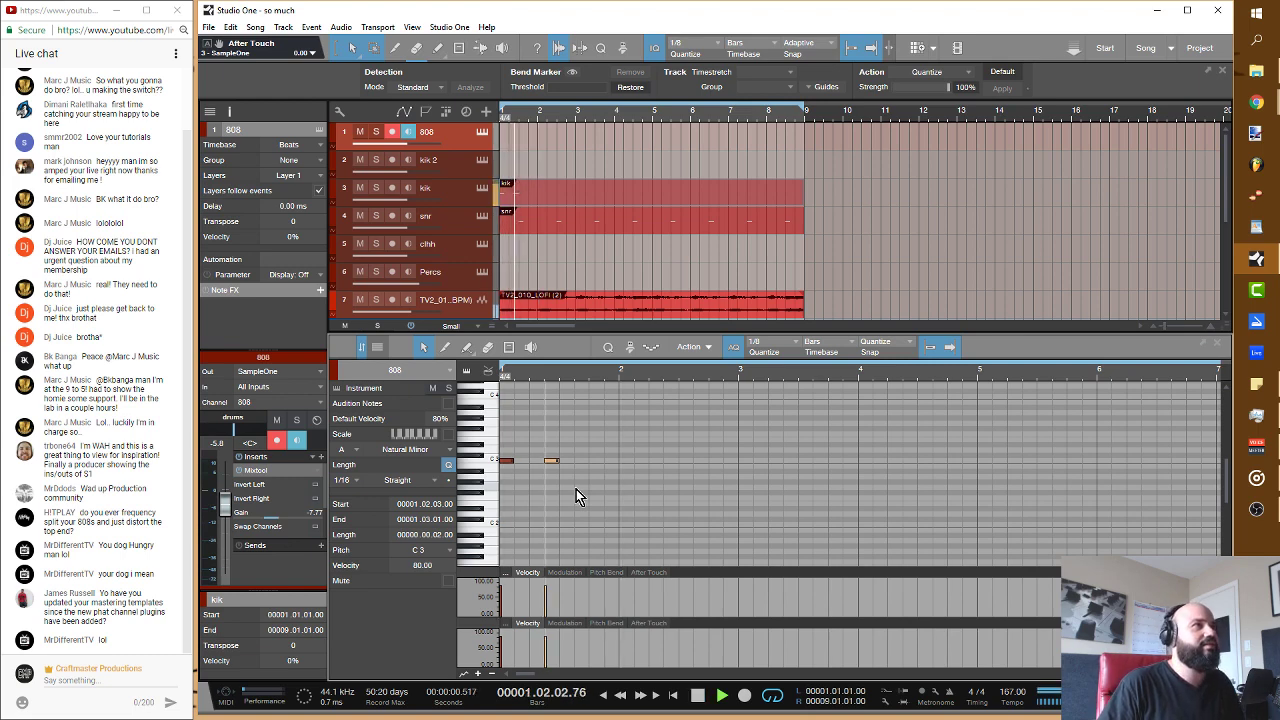
key("space")
key("space")
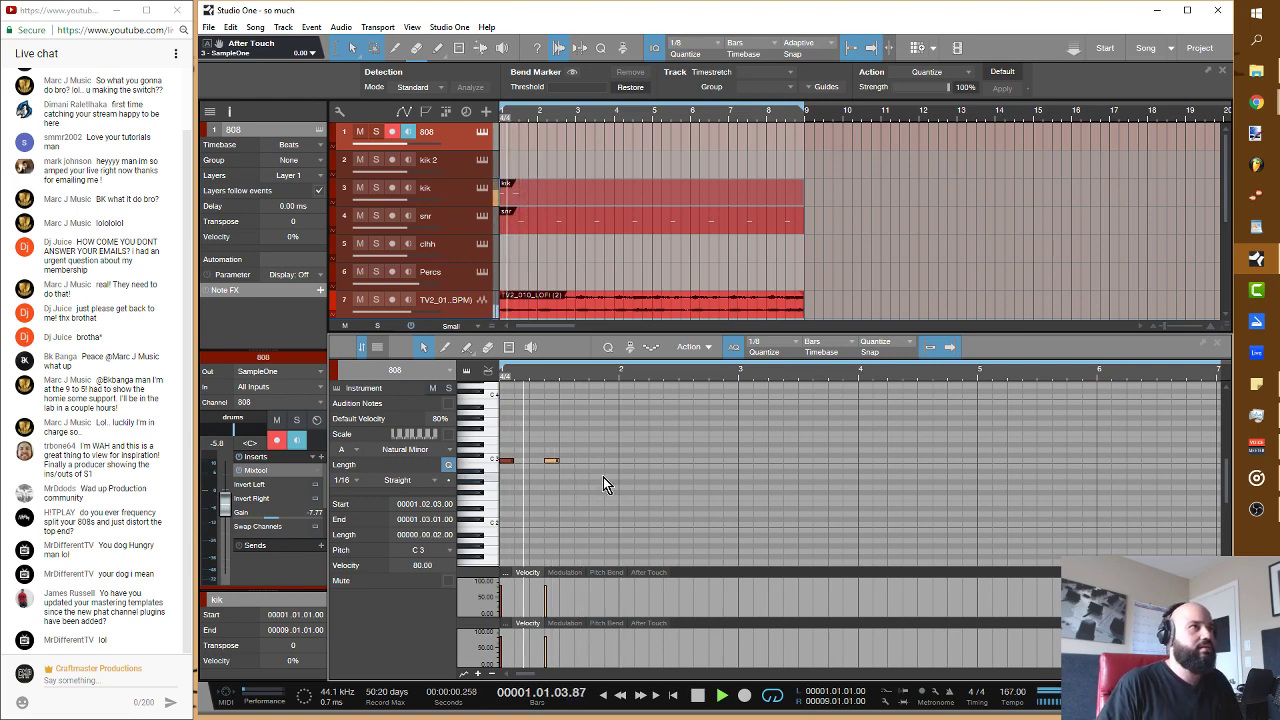
key("space")
key("space")
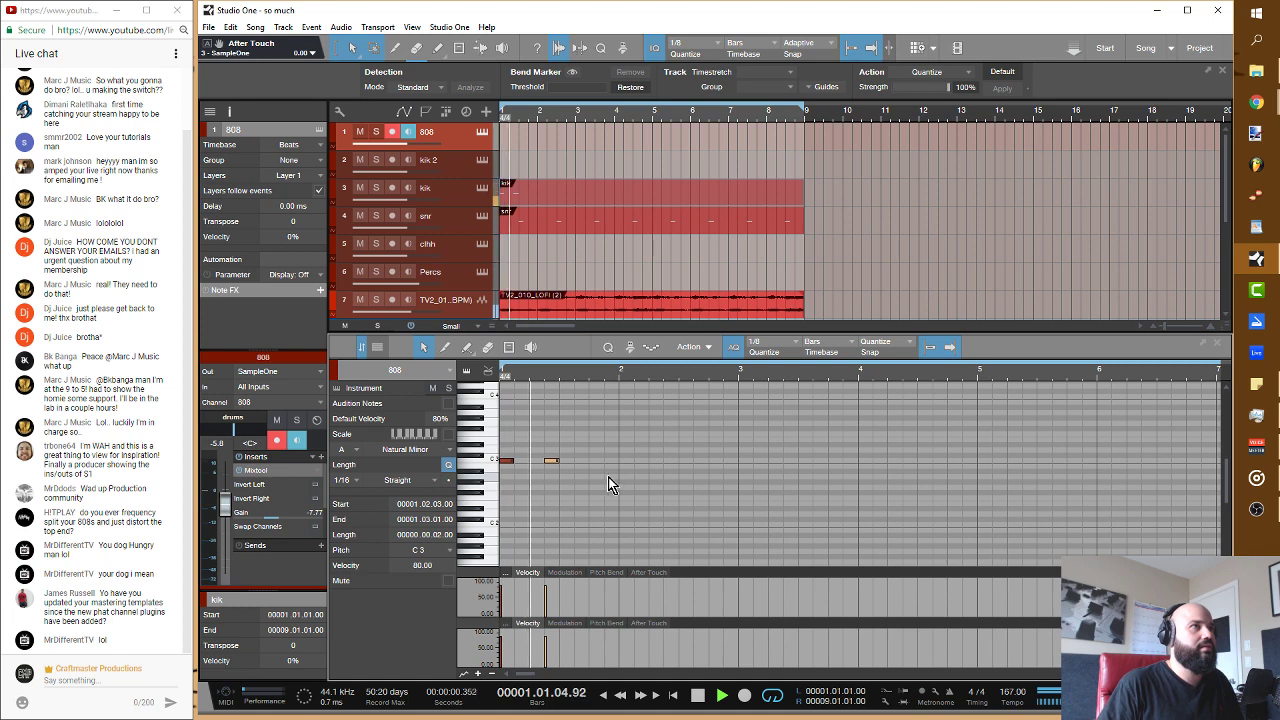
key("space")
key("space")
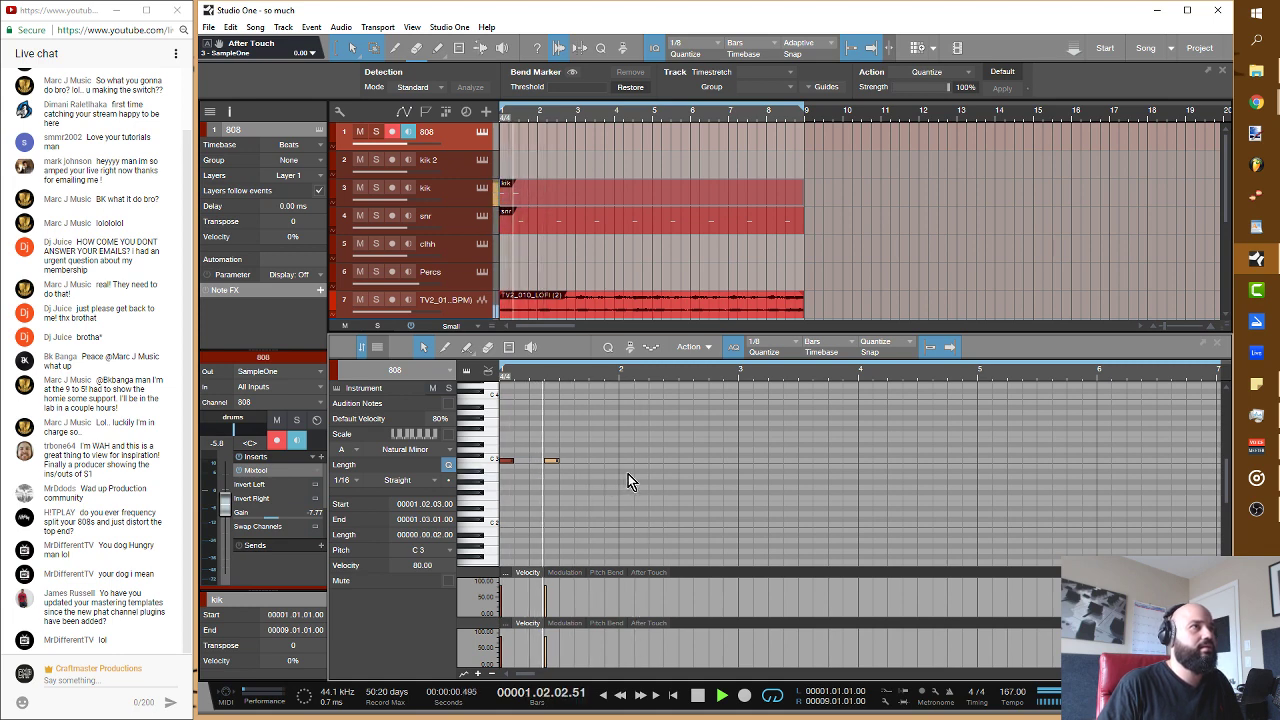
left_click(637, 461)
key("space")
left_click(651, 461)
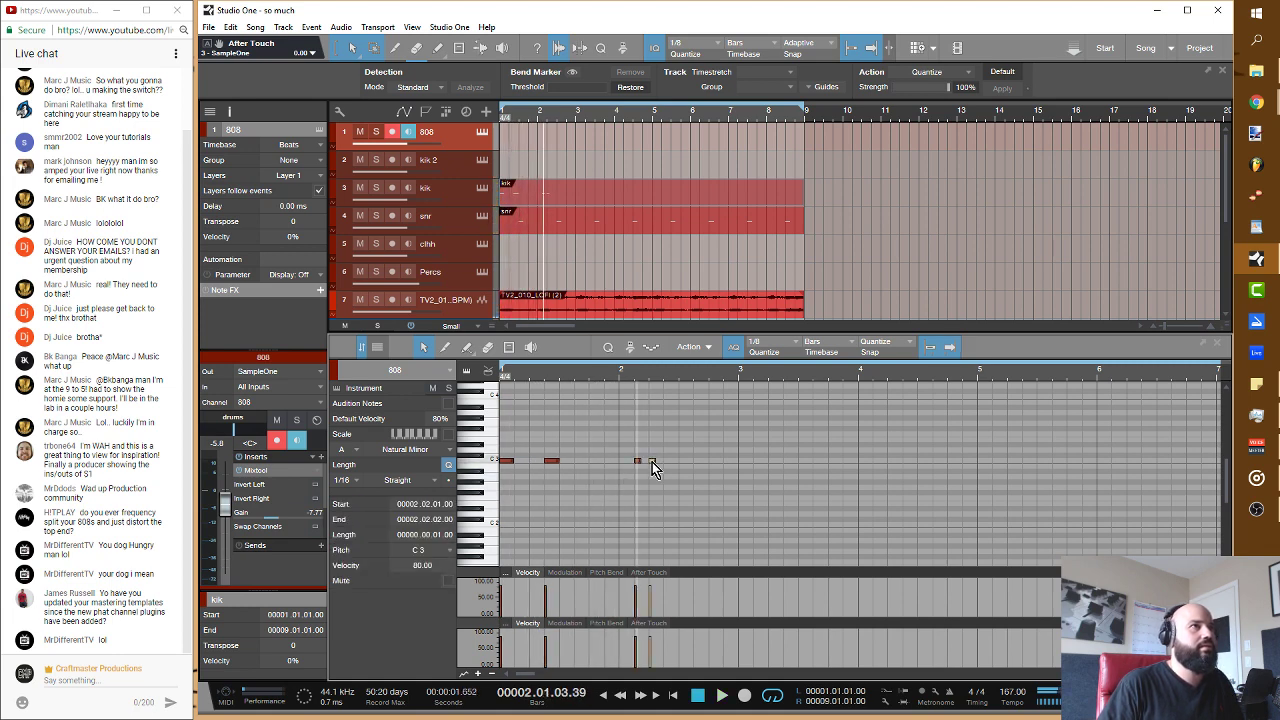
left_click_drag(652, 461, 648, 463)
Step: Replay from the start, add a sixteenth-note C3 kick at 2.4.1, and duplicate the two-bar kick pattern through bar 8
key("Home")
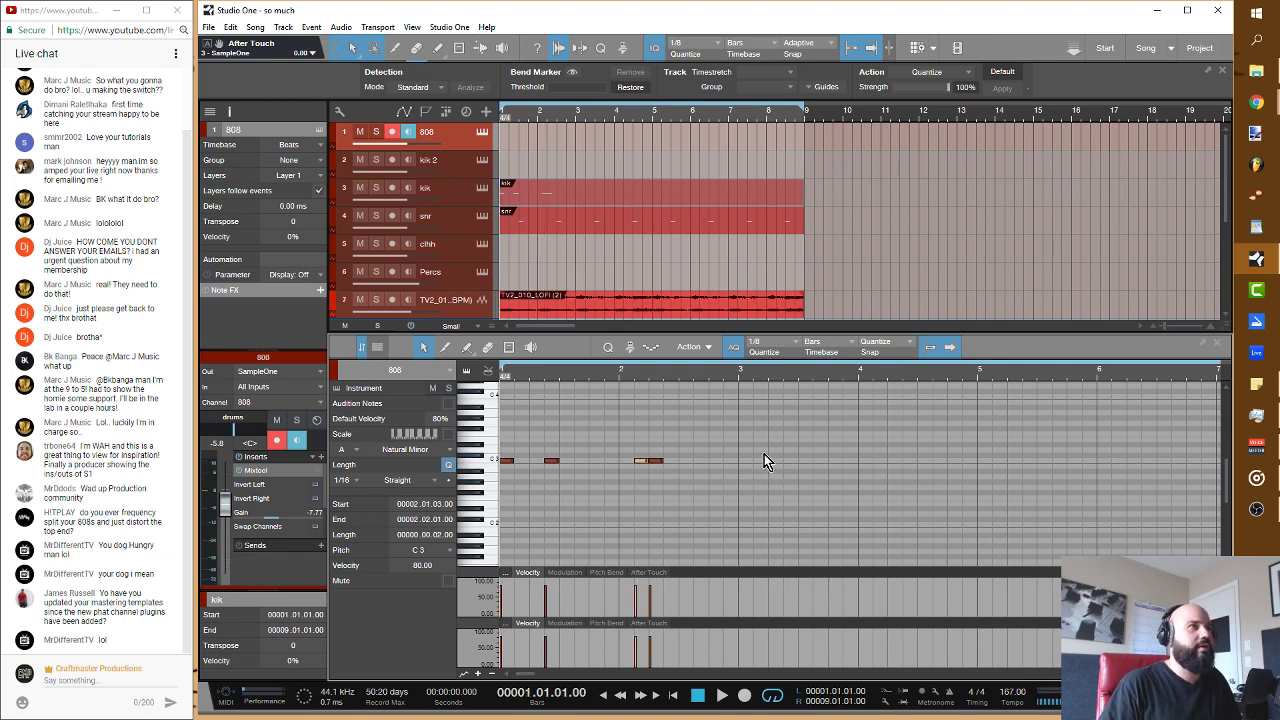
key("space")
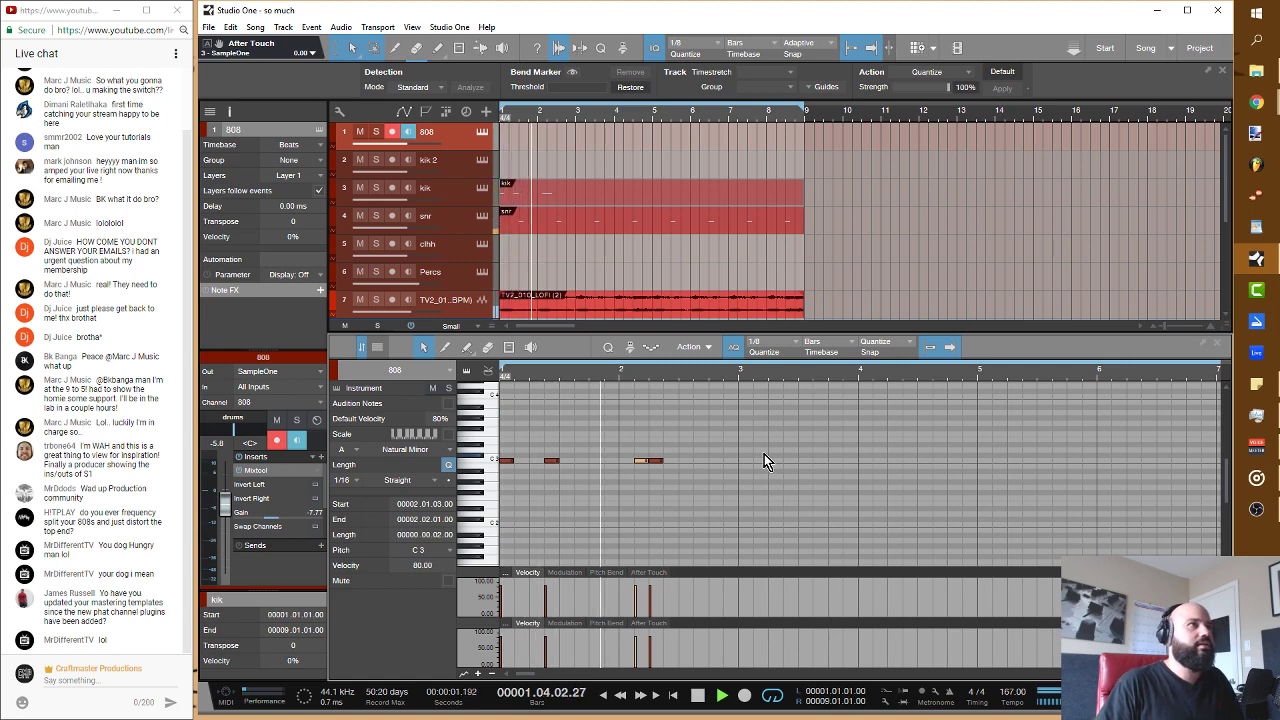
key("space")
left_click(710, 460)
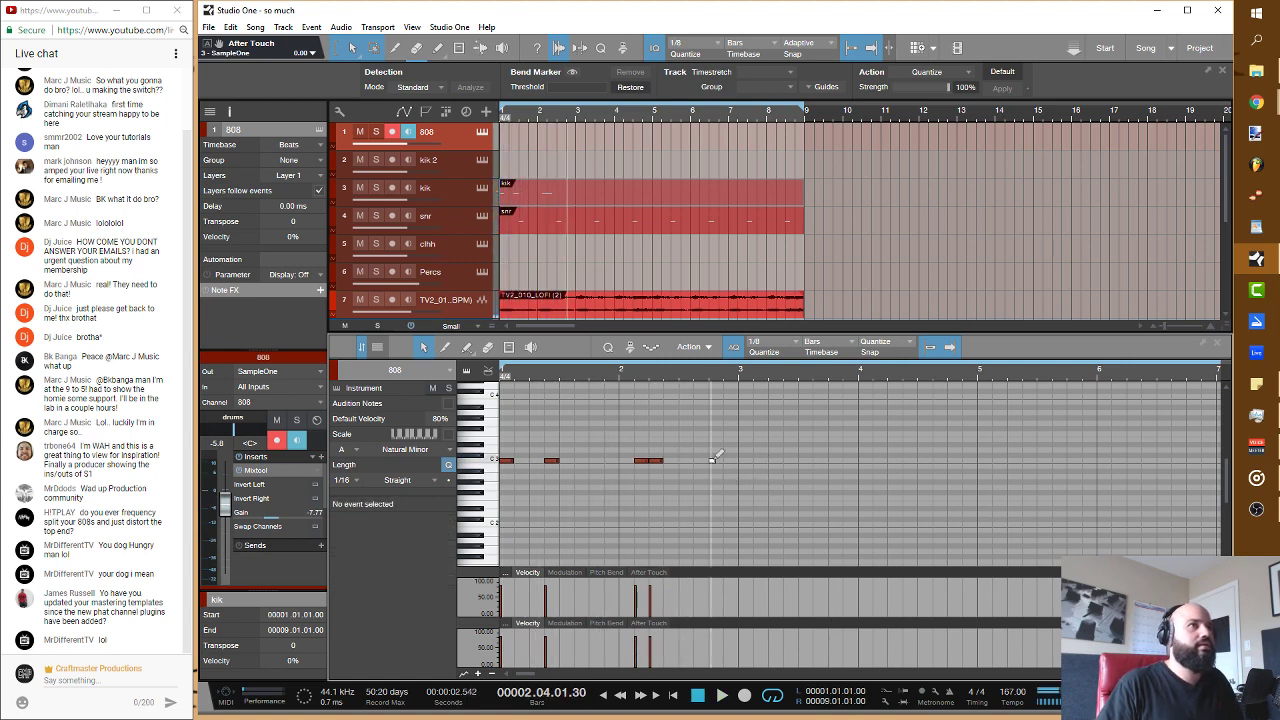
left_click_drag(669, 472, 498, 444)
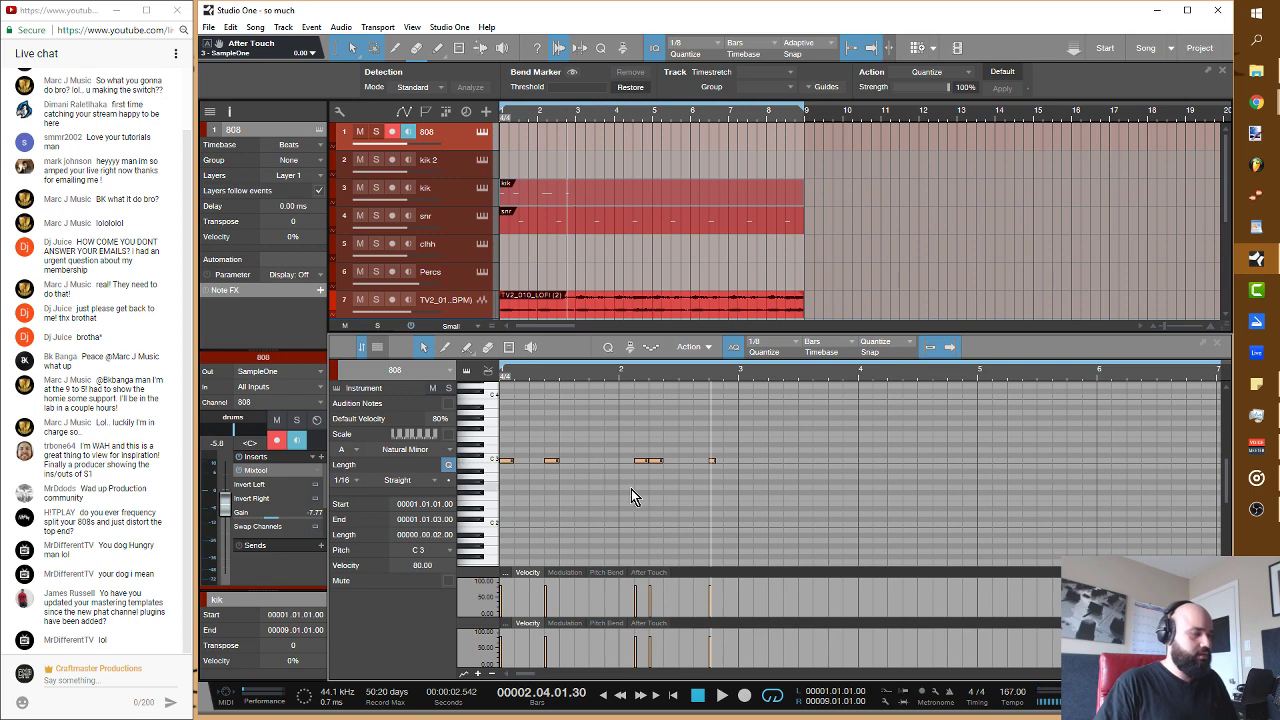
key("d")
key("d")
key("d")
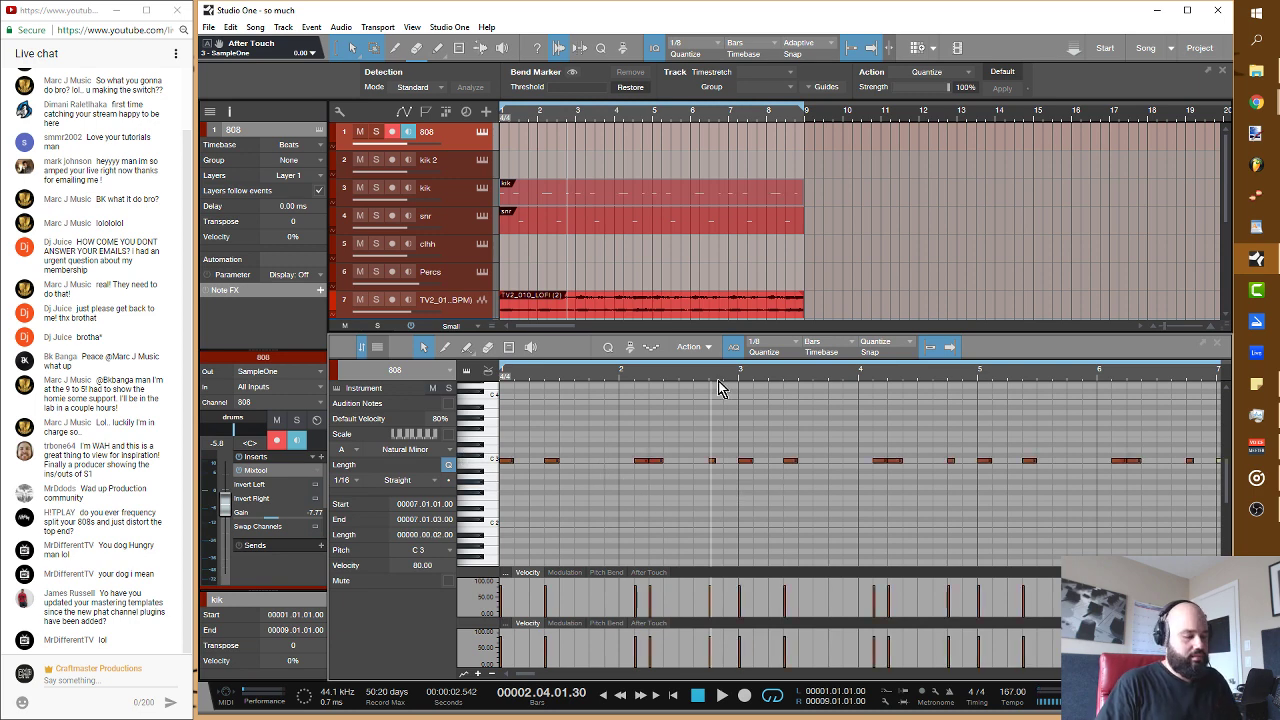
Step: Lengthen the short kicks on beat 4 of bars 2, 4, 6 and 8 to eighth notes, and play back the groove
key("space")
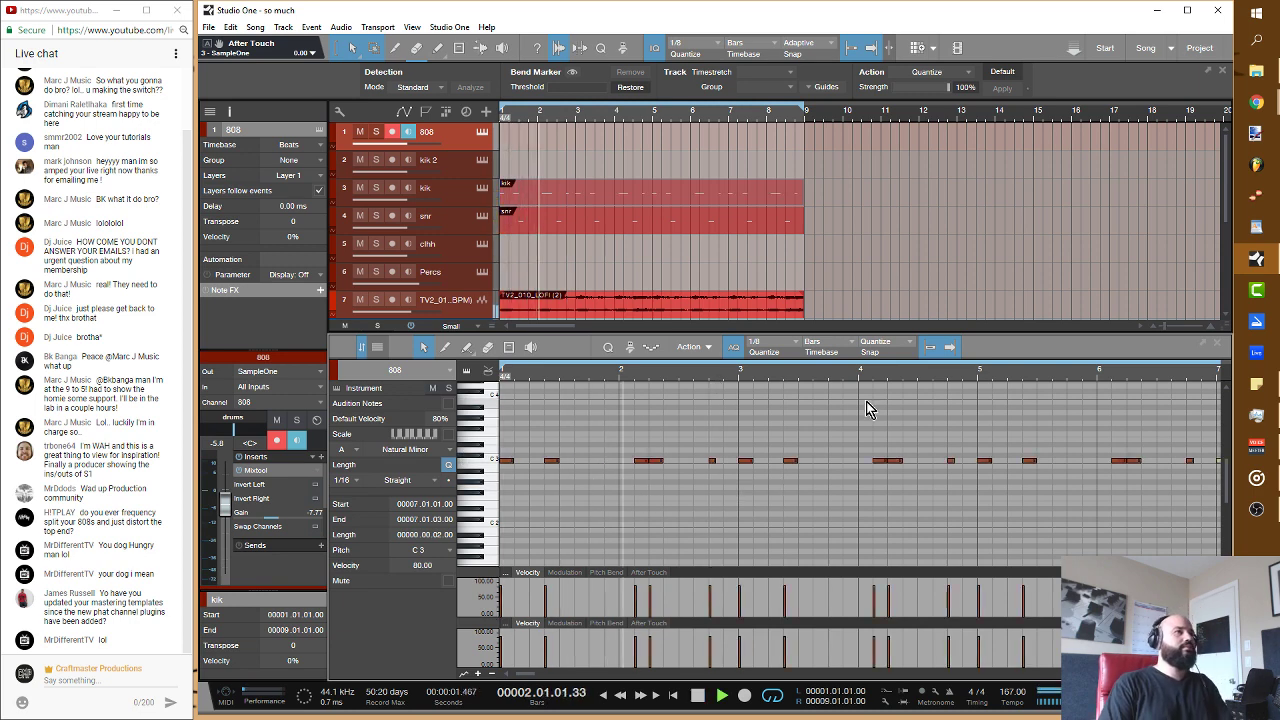
left_click(713, 461)
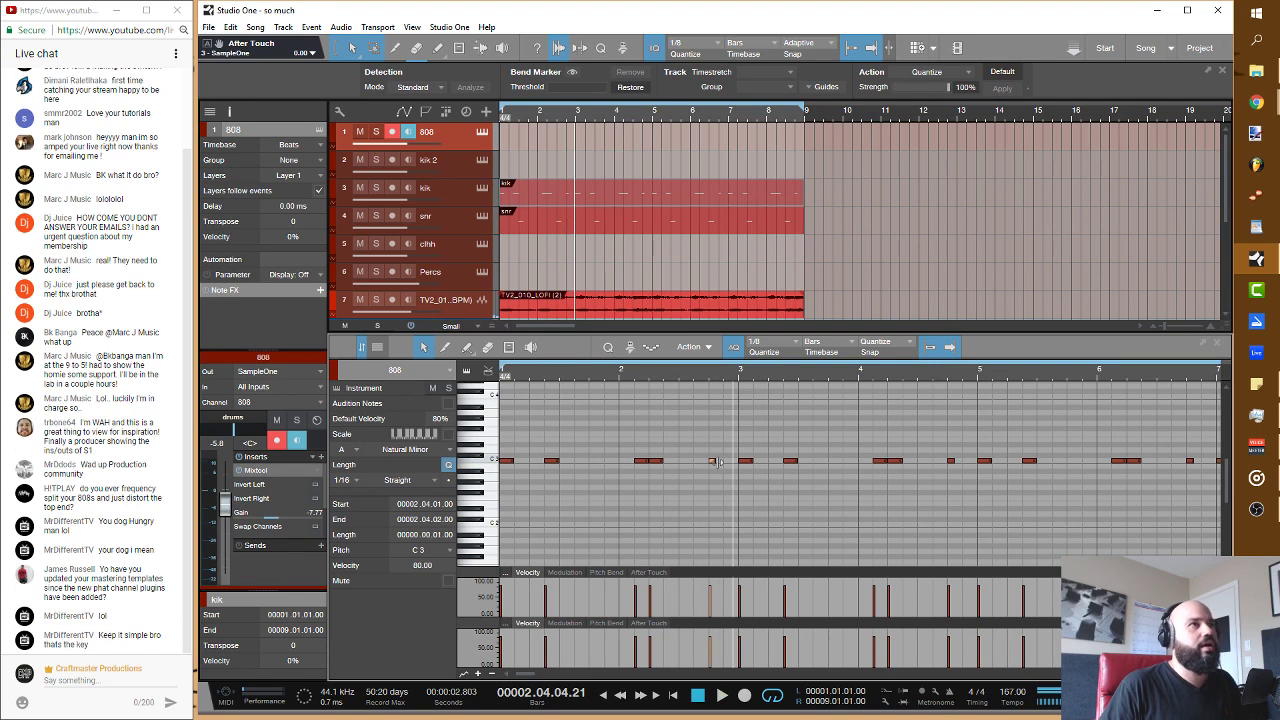
left_click(954, 461)
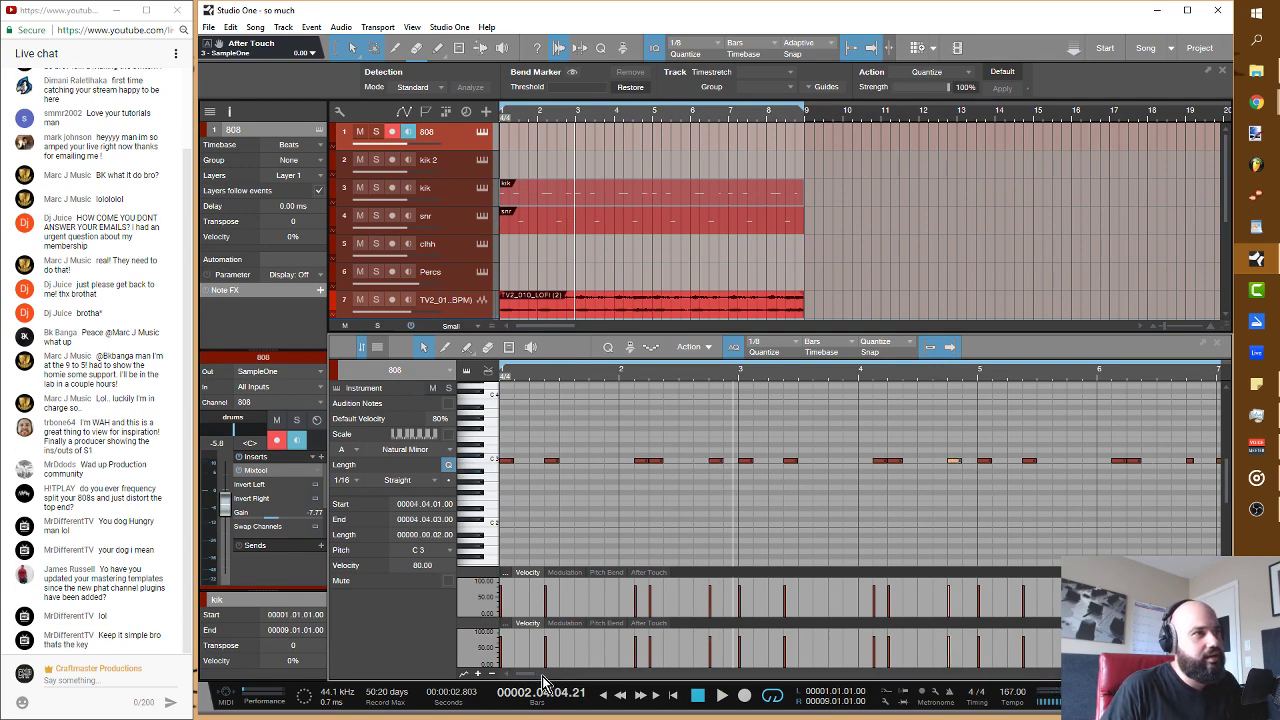
left_click_drag(527, 680, 545, 679)
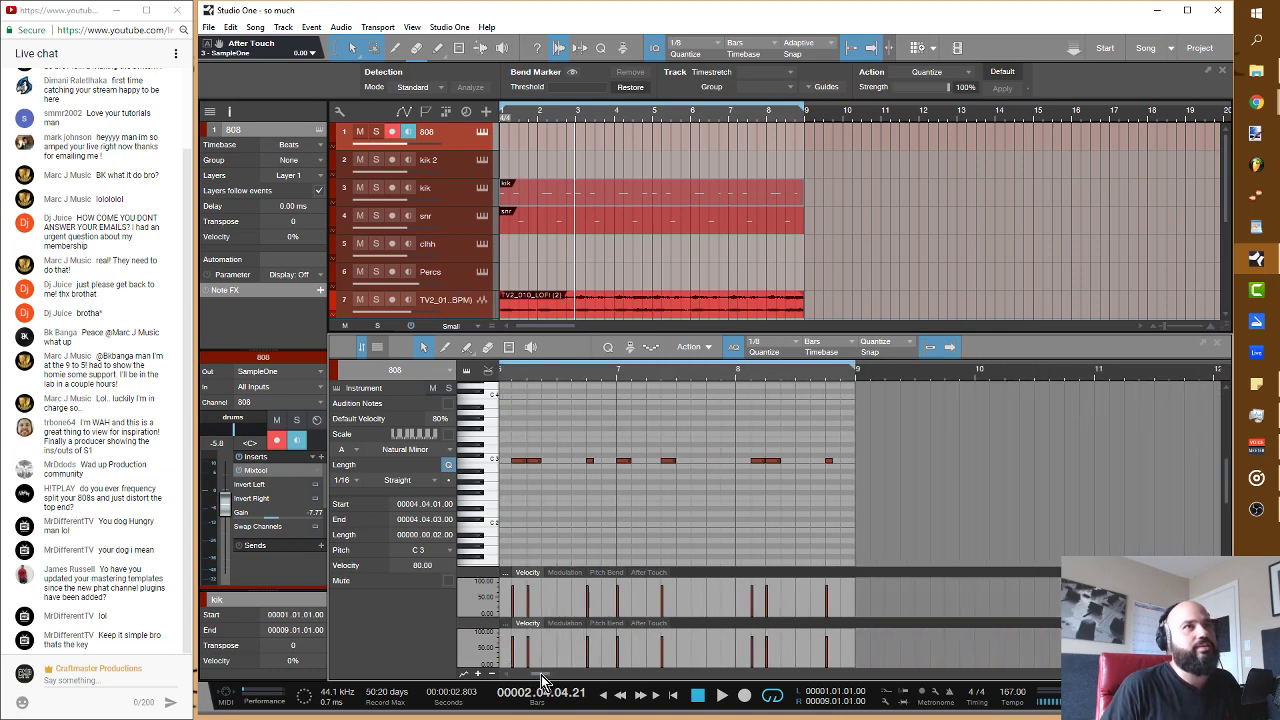
left_click(591, 461)
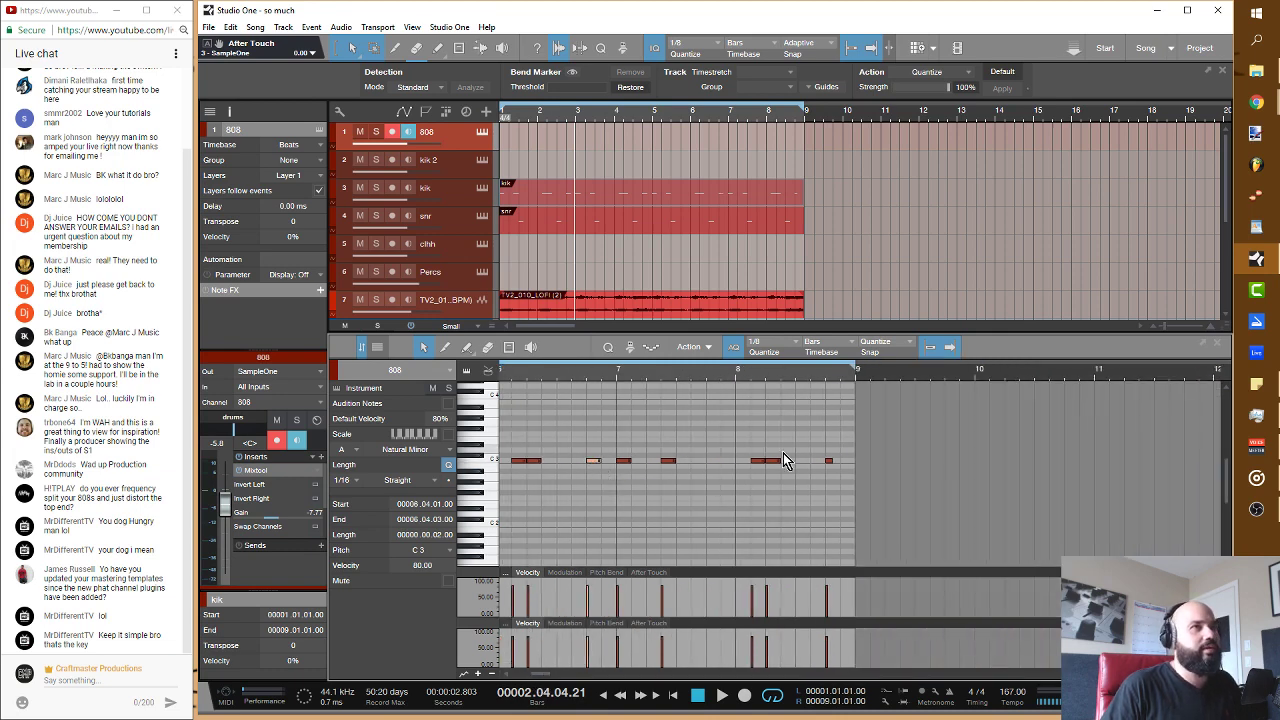
left_click(822, 461)
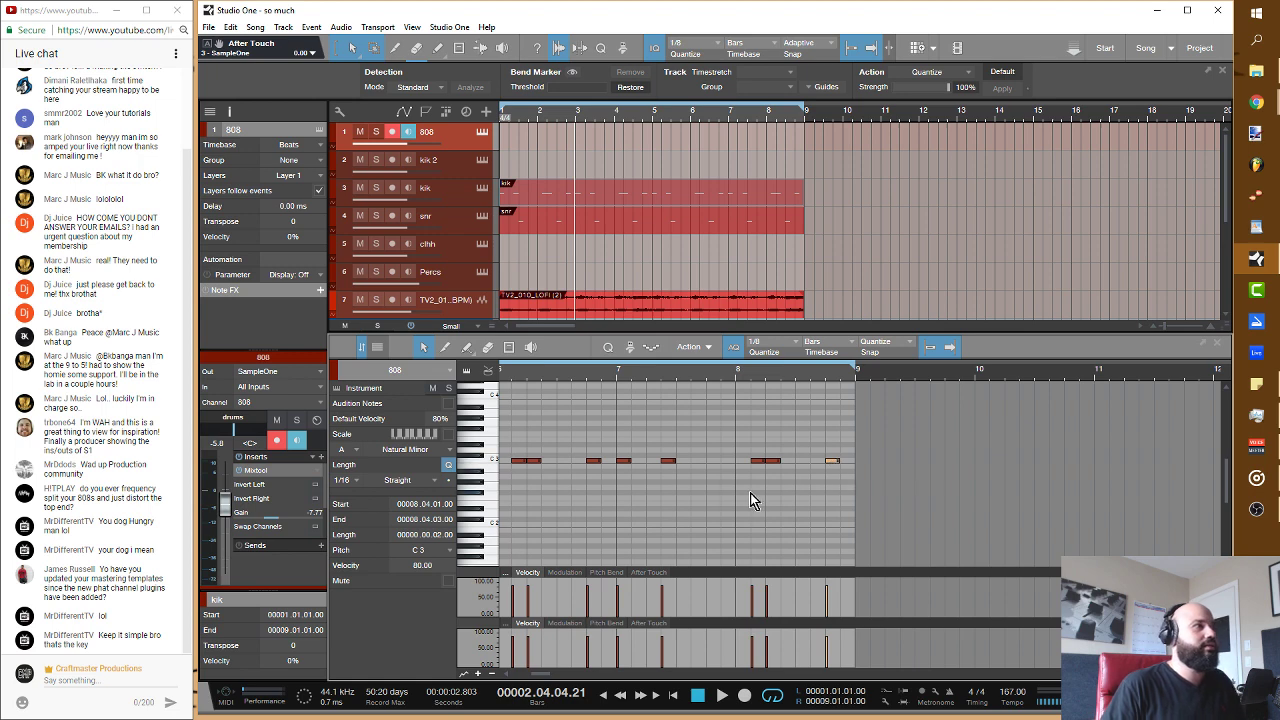
key("space")
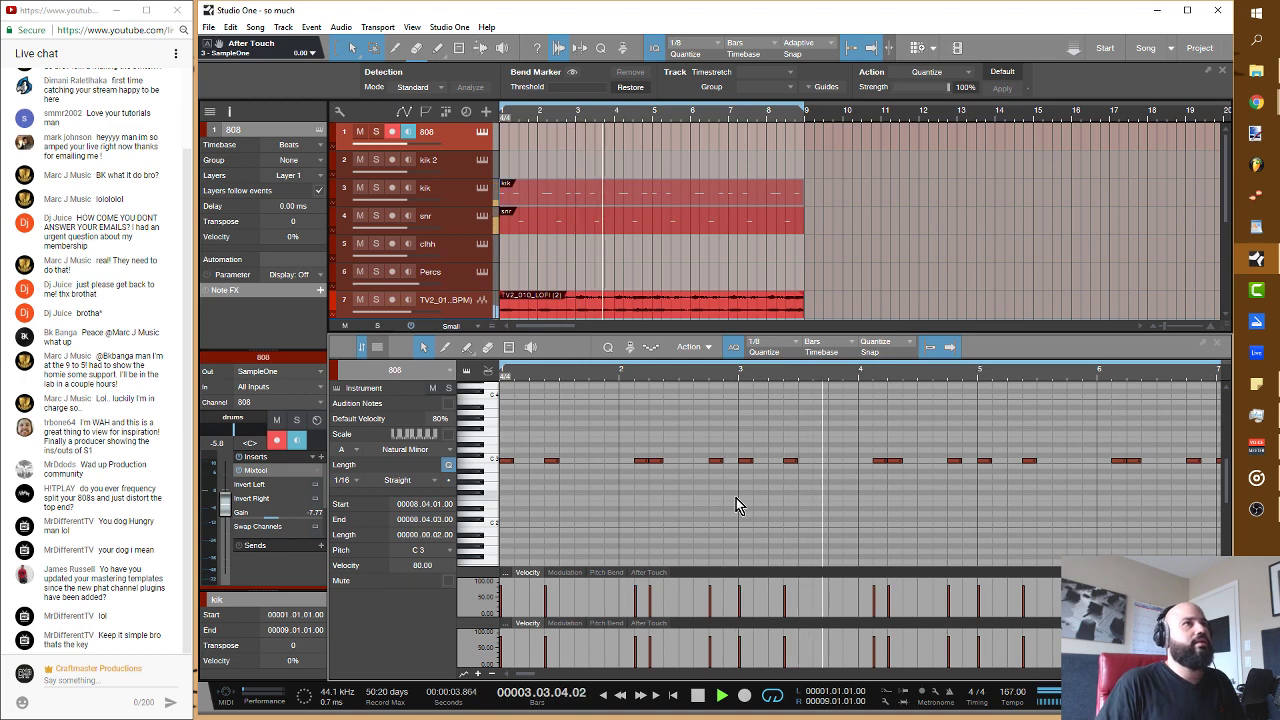
key("space")
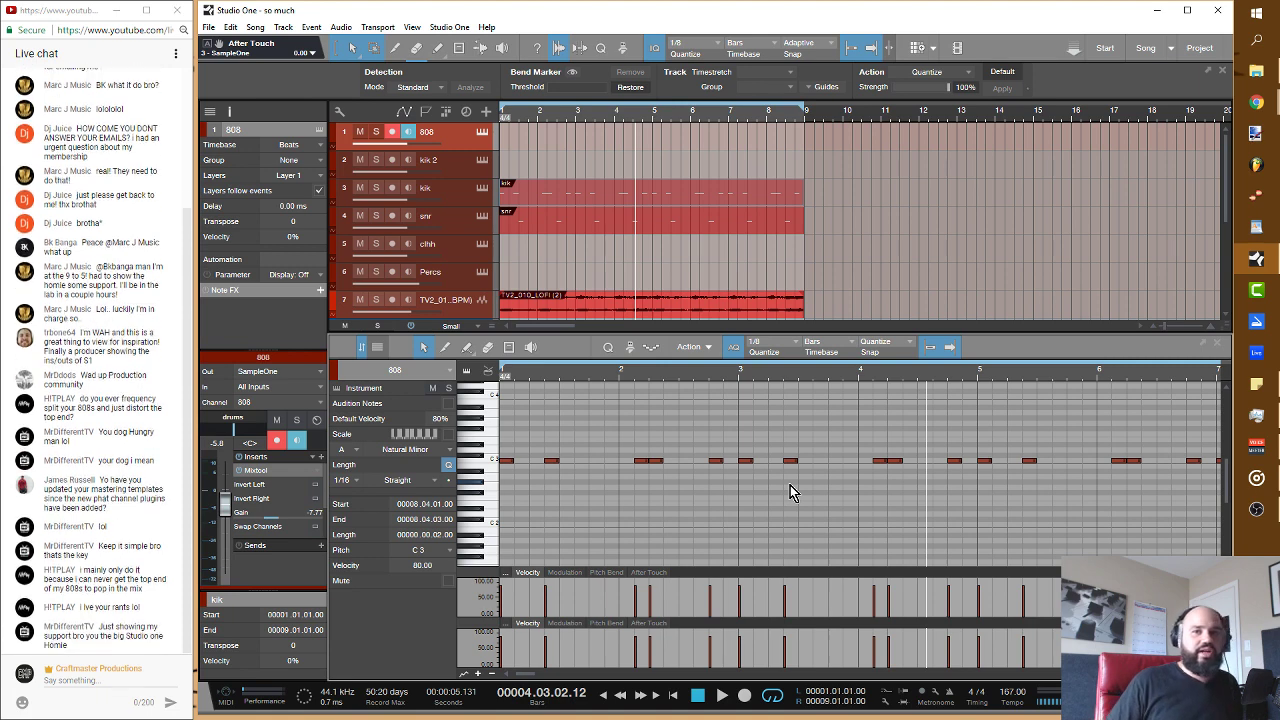
scroll(790, 485, "up", 1)
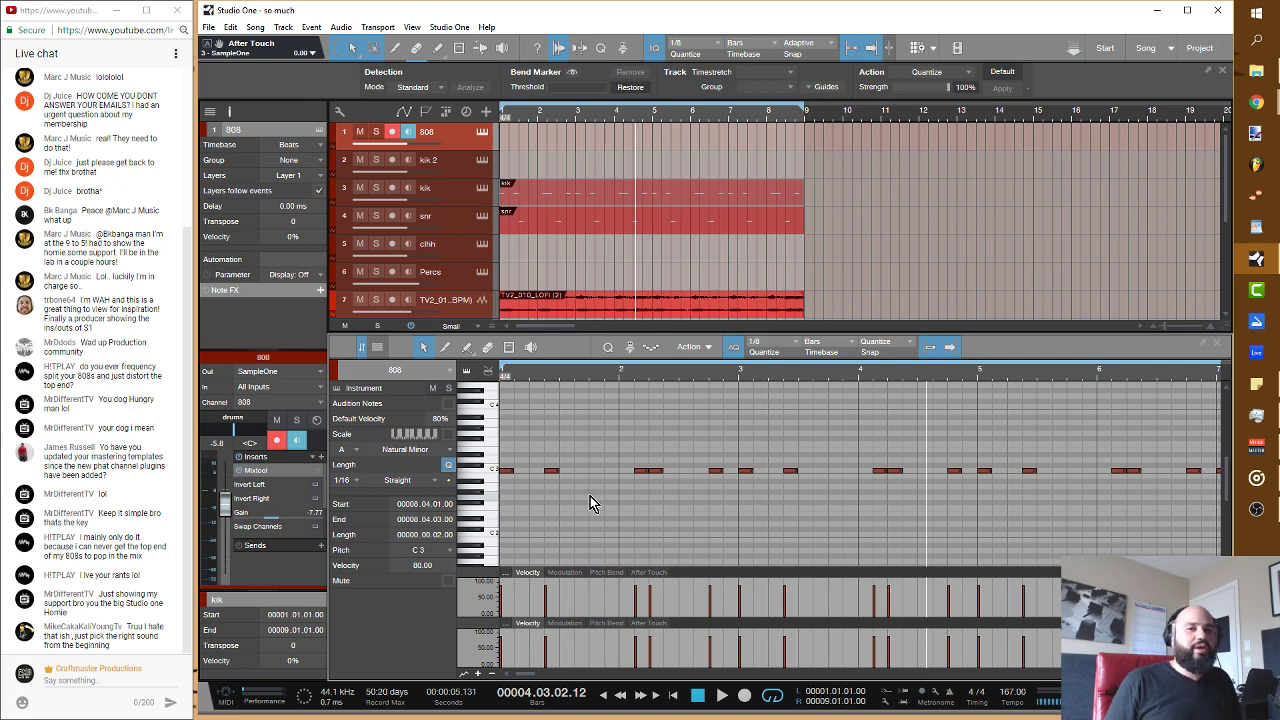
Step: Open the 808 track's sampler, insert Pro EQ on its channel, and arrange the two plug-in windows side by side
left_click(482, 133)
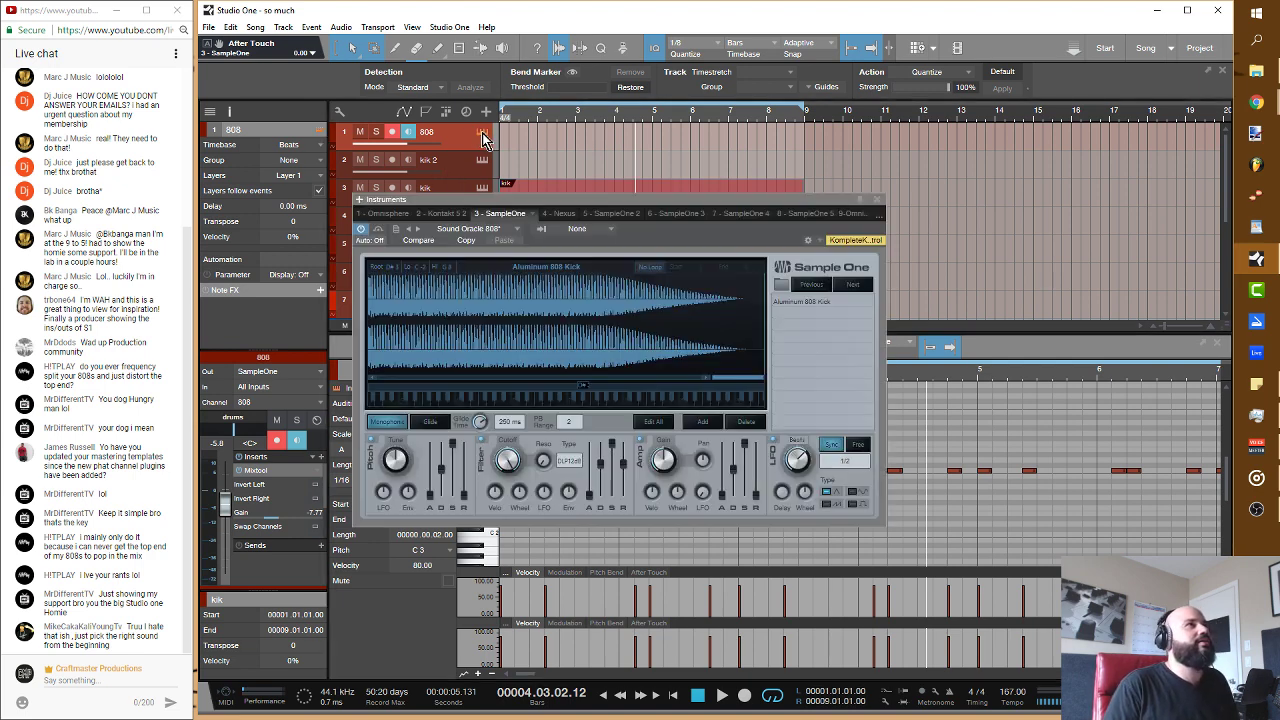
left_click(320, 456)
scroll(399, 396, "down", 3)
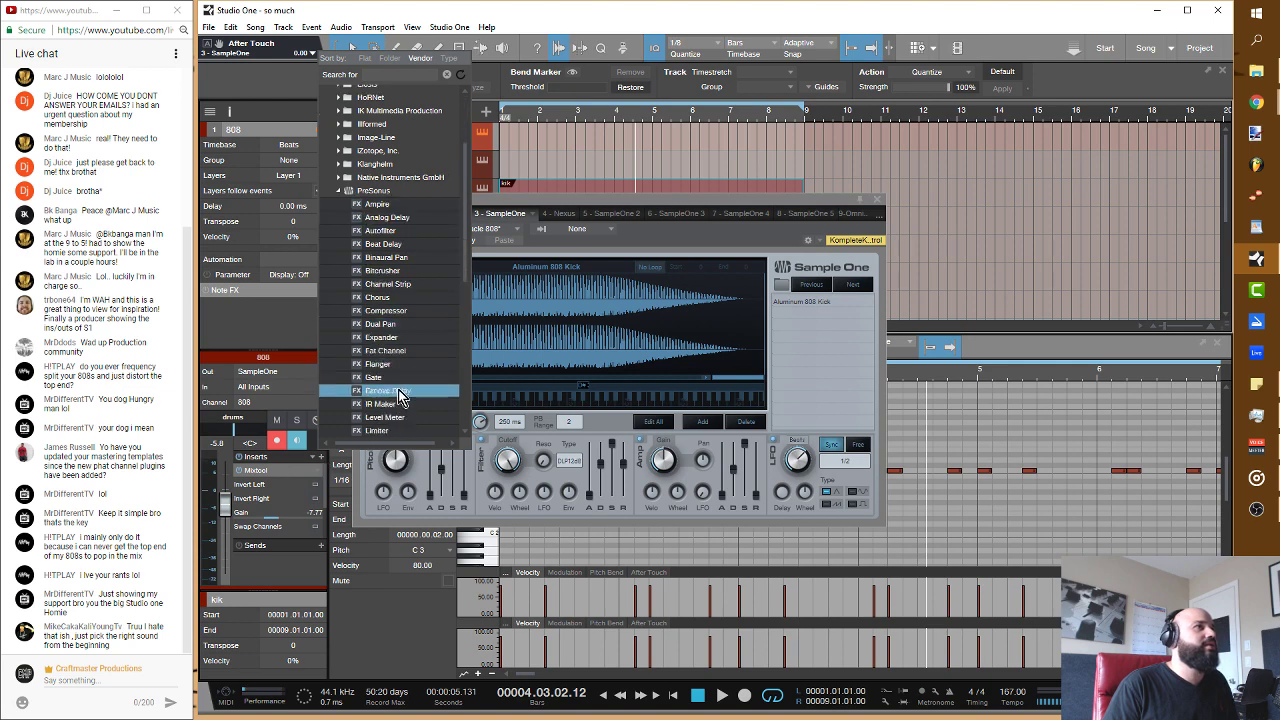
scroll(399, 396, "down", 3)
left_click(390, 403)
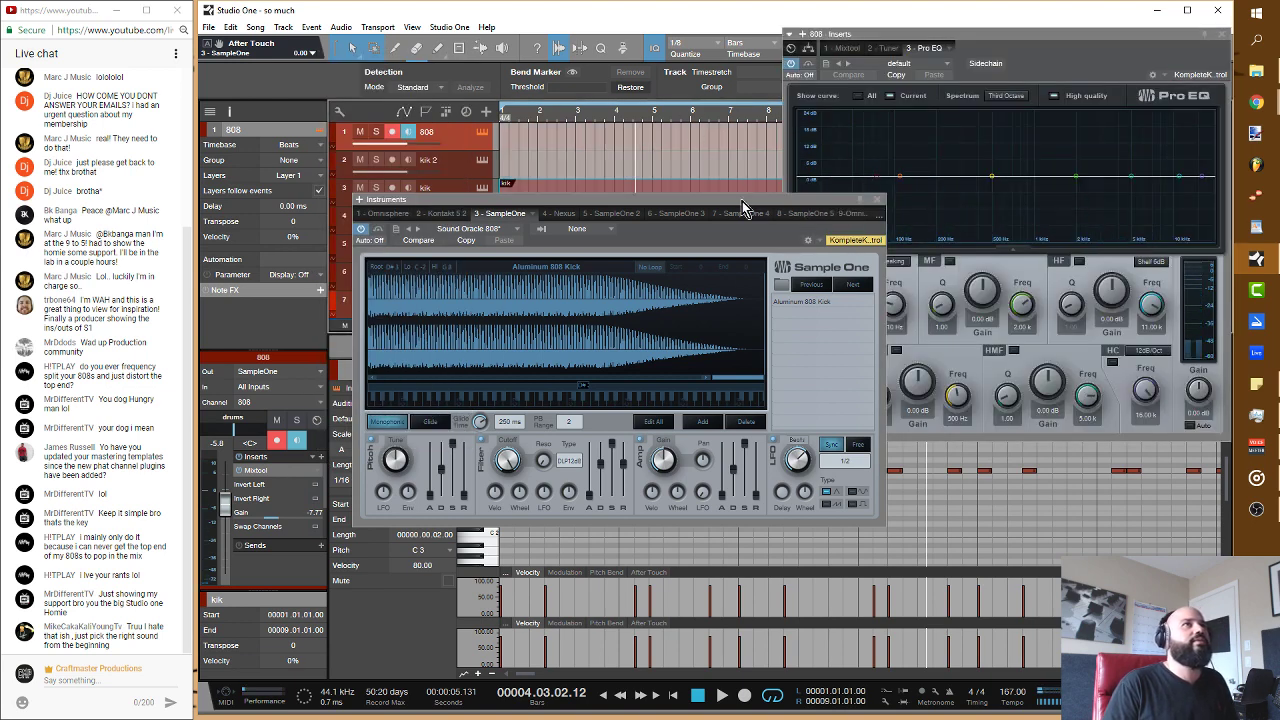
left_click_drag(742, 207, 660, 50)
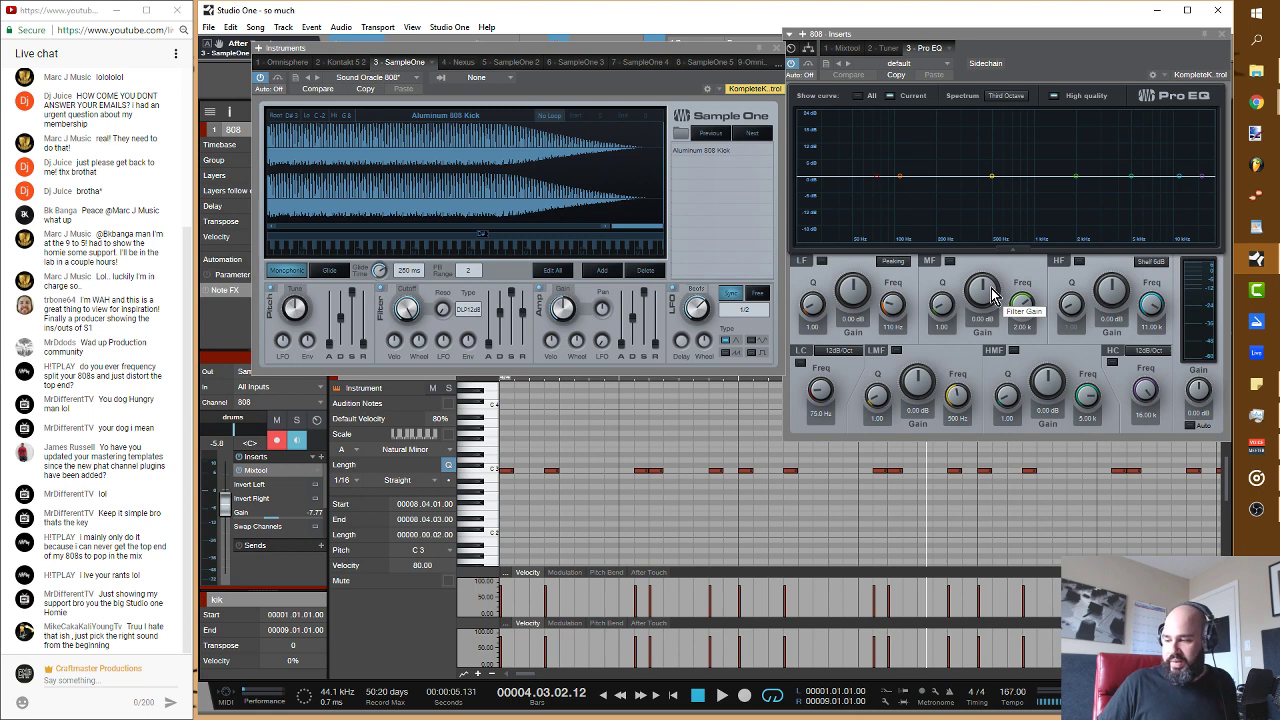
Step: Raise Pro EQ's MF gain by about 0.5 dB and set the LMF band to about 331 Hz with 0.24 dB gain, closing both plug-in windows
left_click_drag(992, 292, 994, 286)
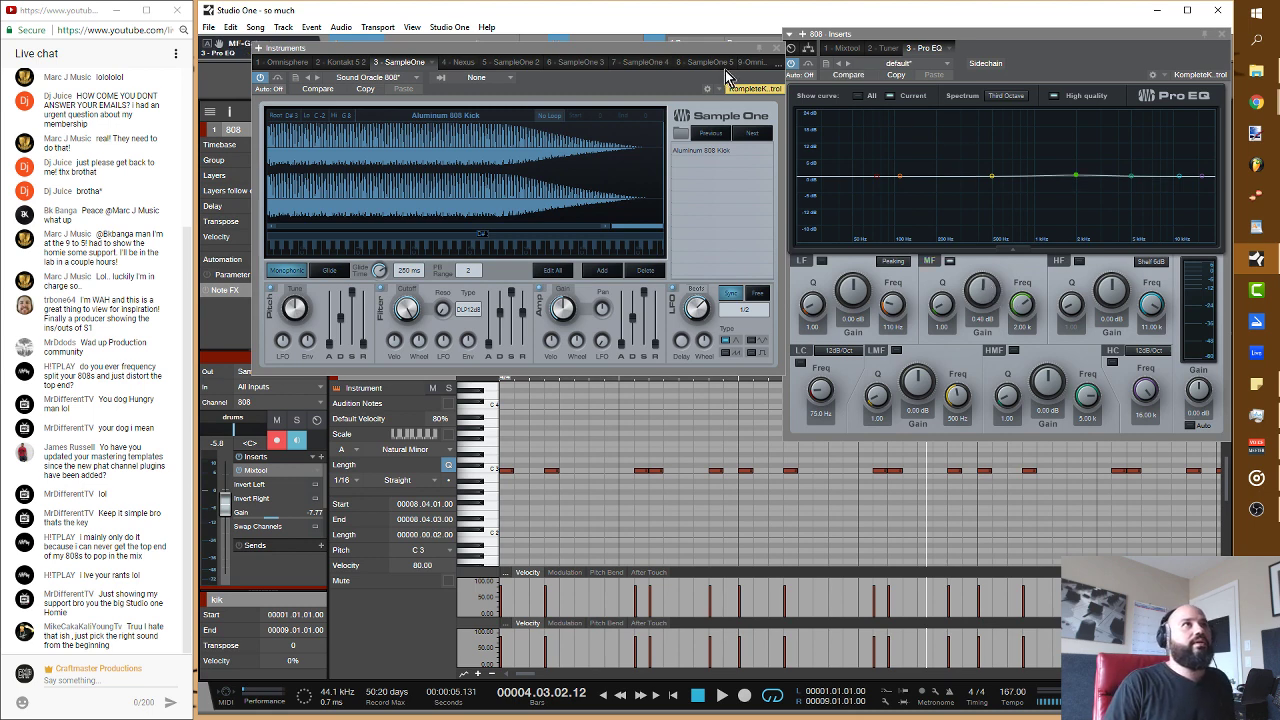
left_click(1205, 40)
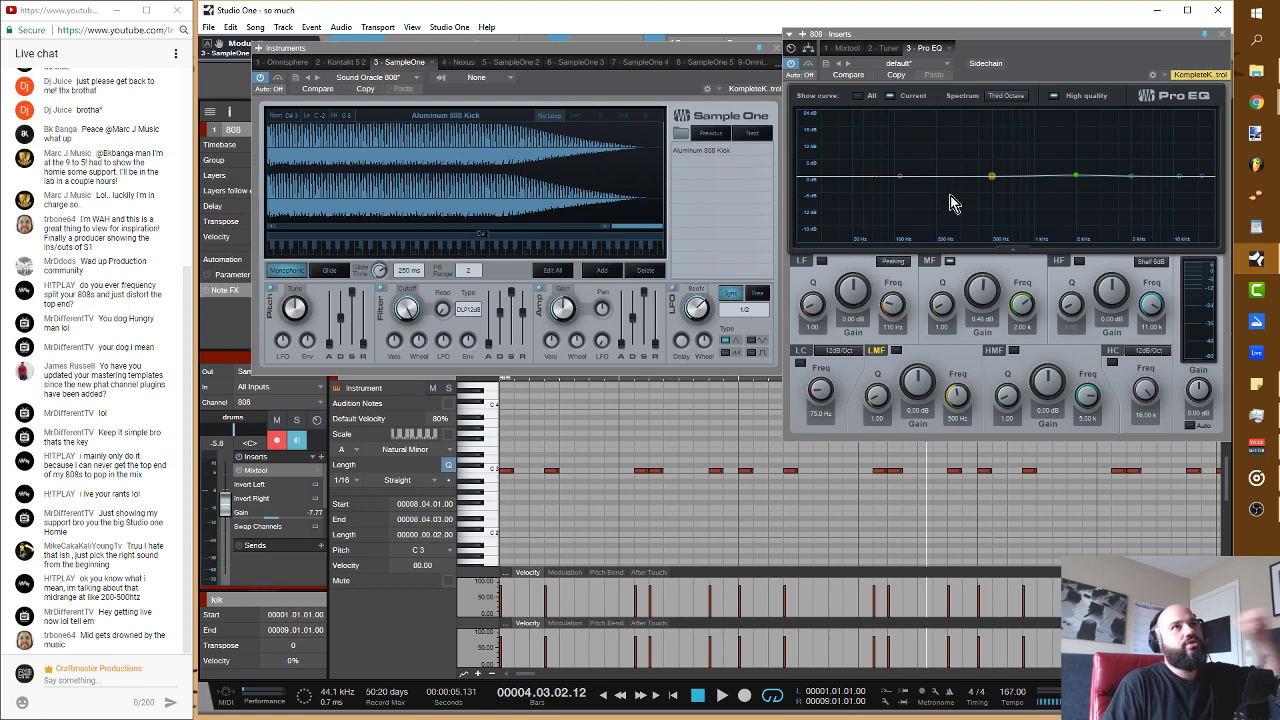
left_click_drag(946, 200, 967, 182)
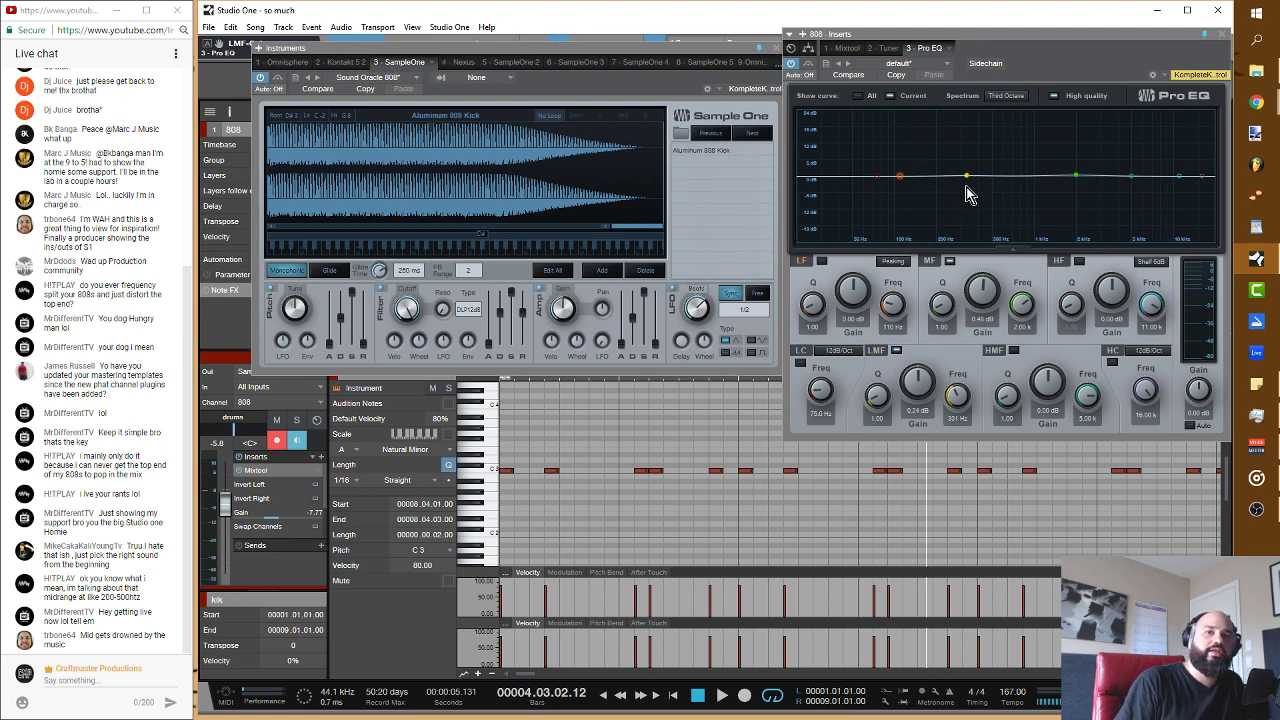
left_click(1225, 37)
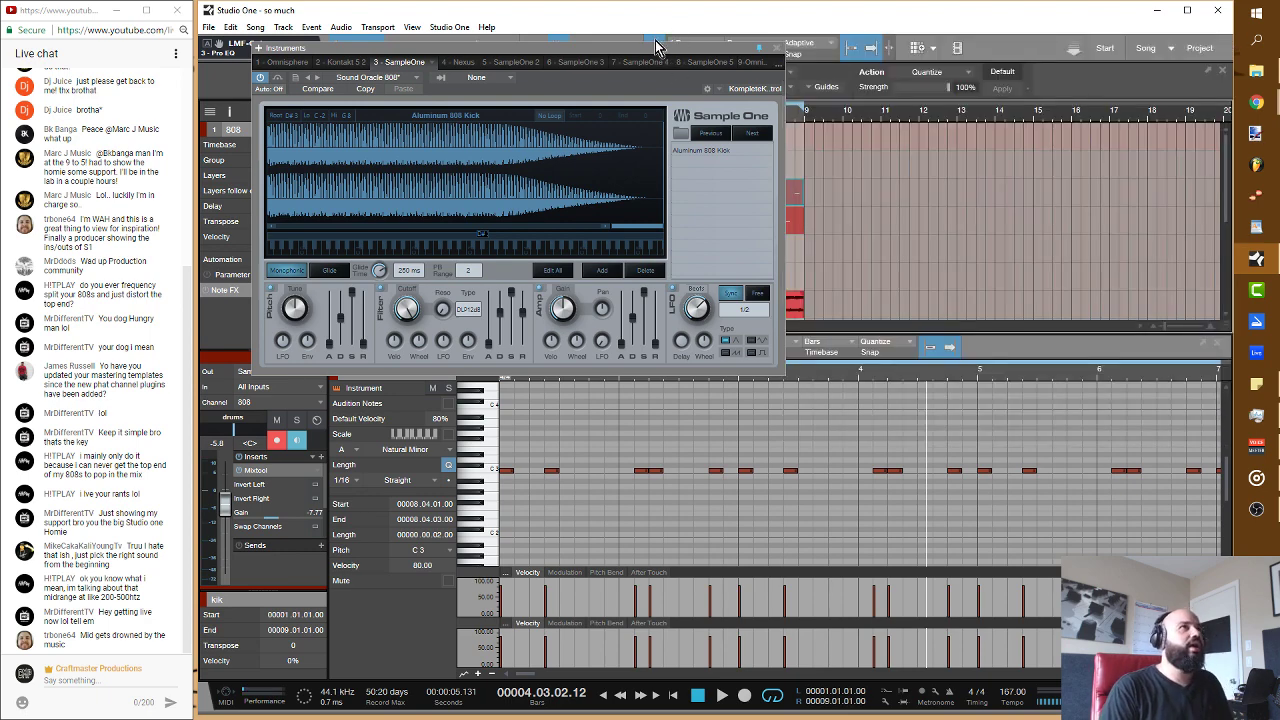
left_click(777, 48)
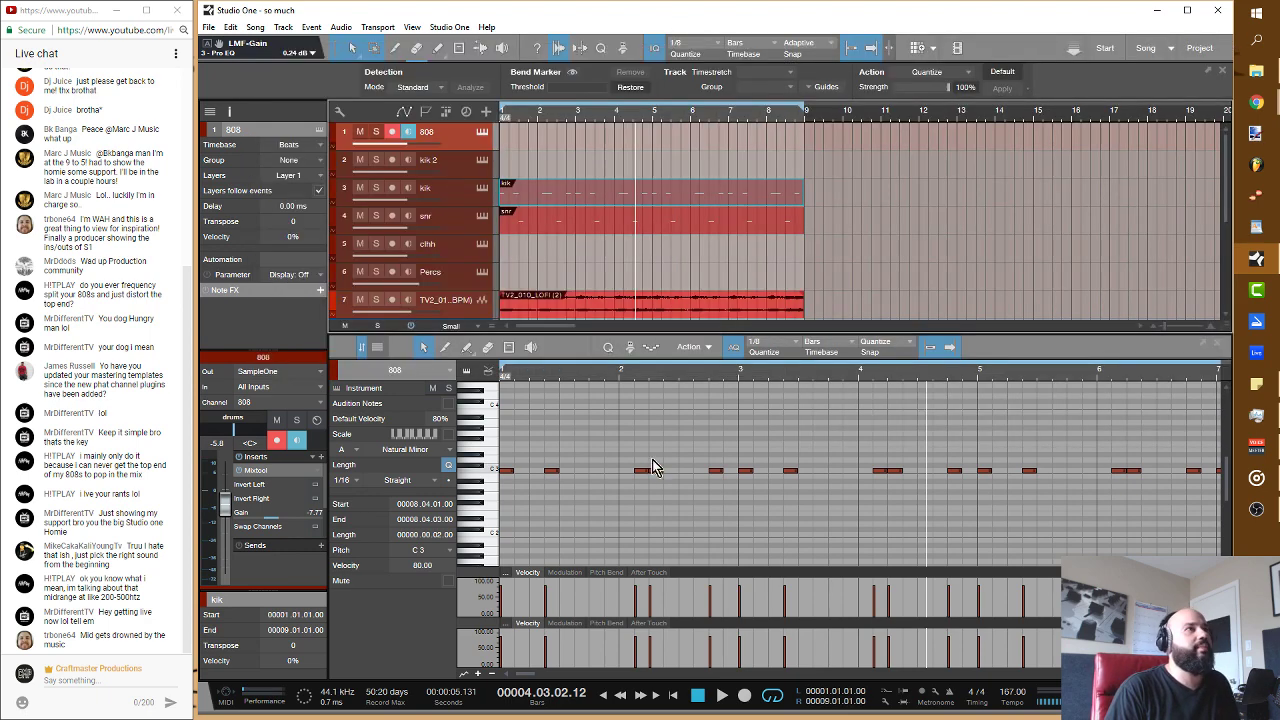
Step: Copy the kik part onto the 808 track, move that track directly above kik, and play from the start
key("Home")
key("space")
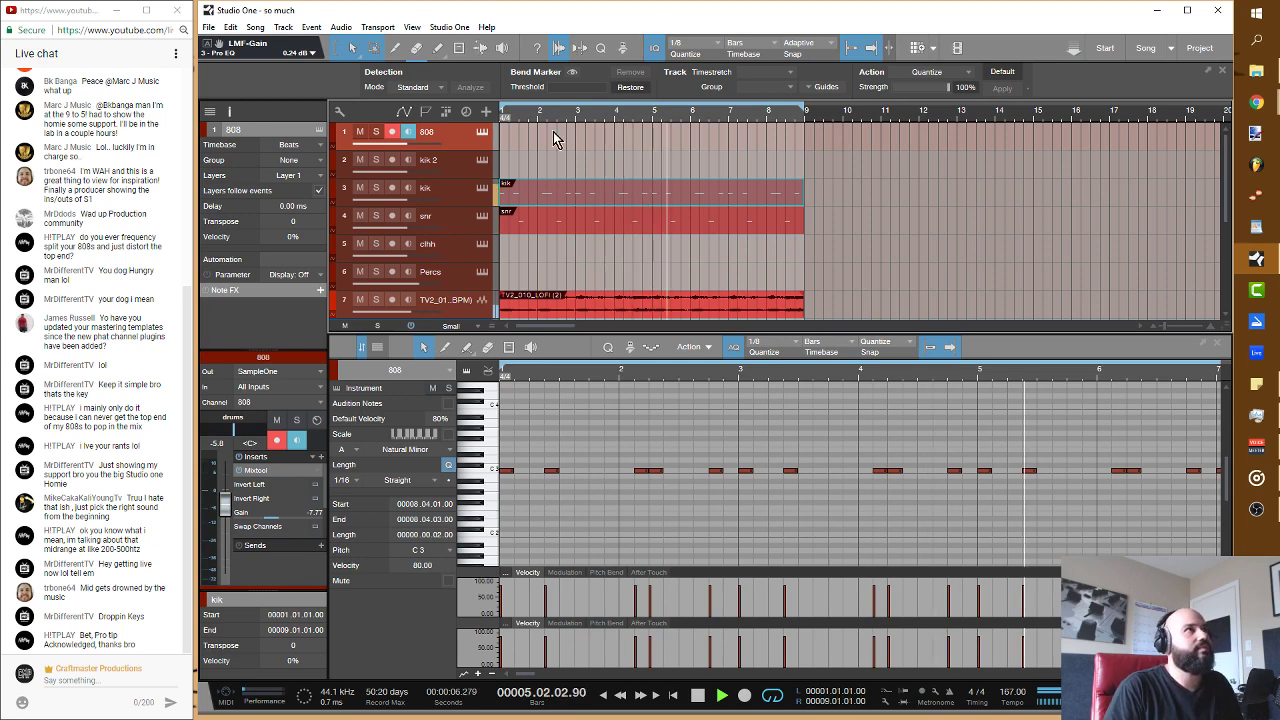
key("space")
left_click_drag(551, 194, 545, 137)
left_click_drag(460, 137, 465, 190)
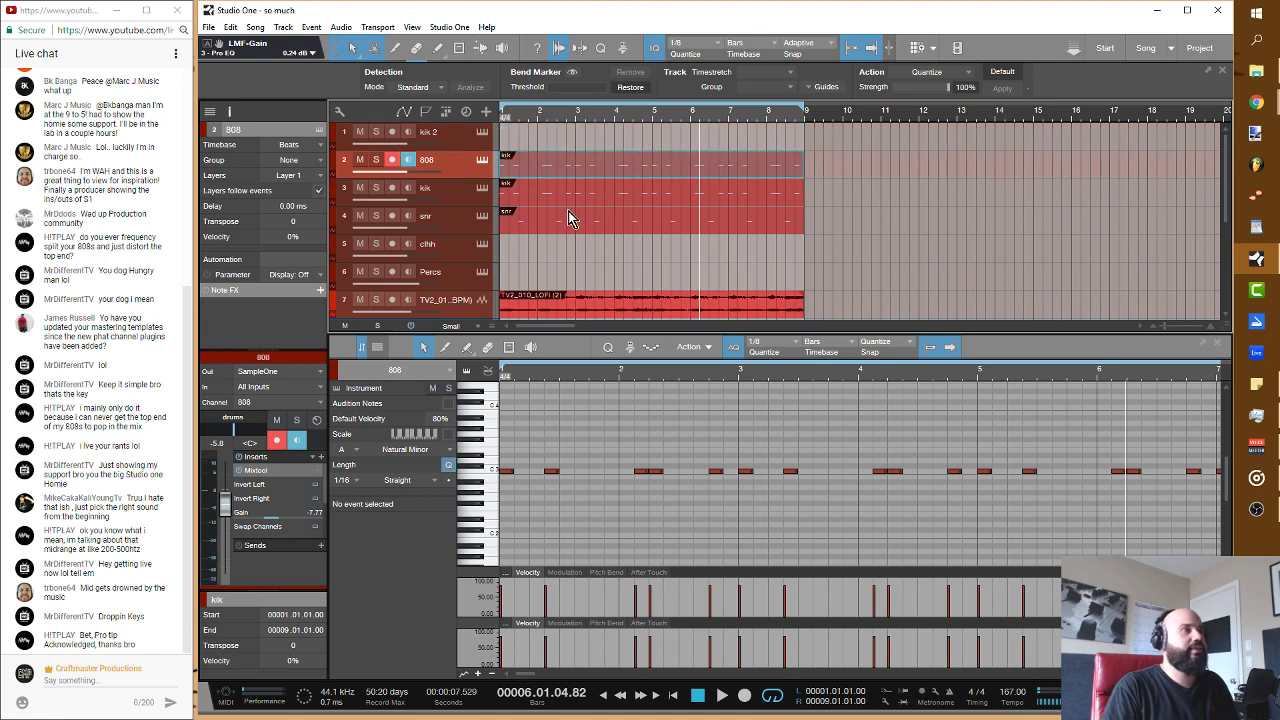
key("Home")
key("space")
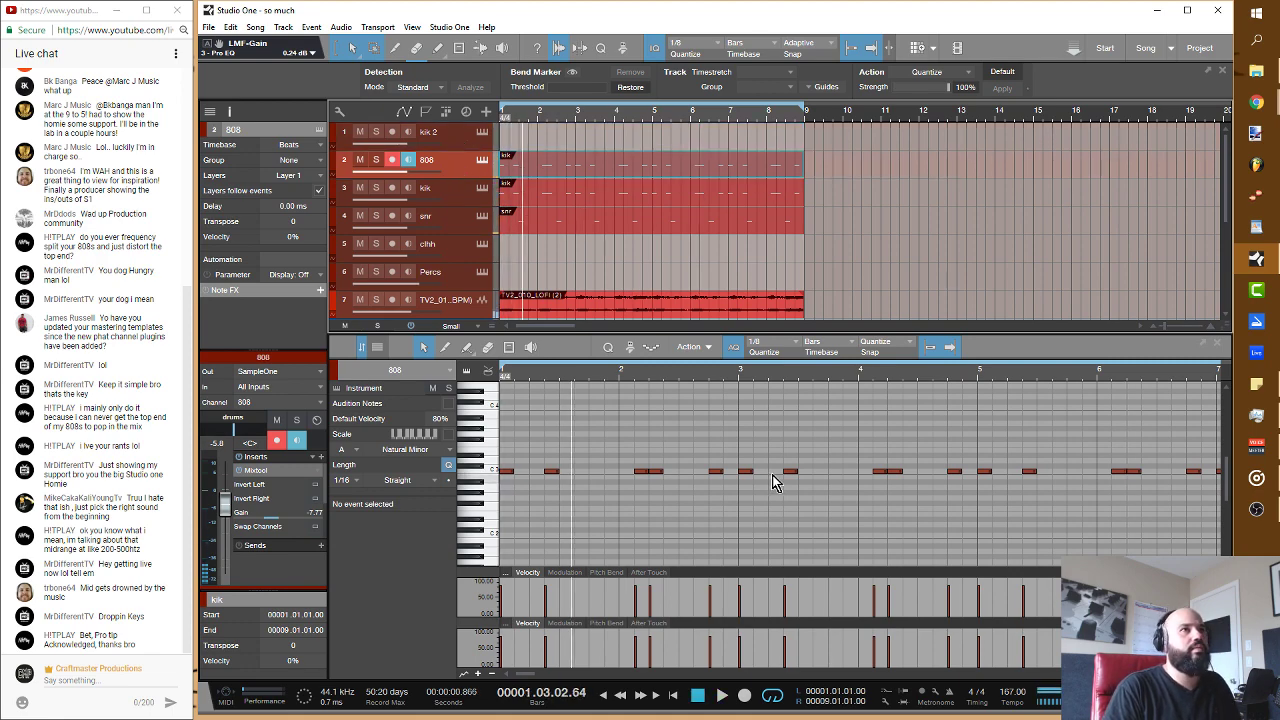
Step: Set the 808 sampler's pitch bend range to 12 semitones and lower its Mixtool gain to -13.11 dB during playback
left_click(478, 160)
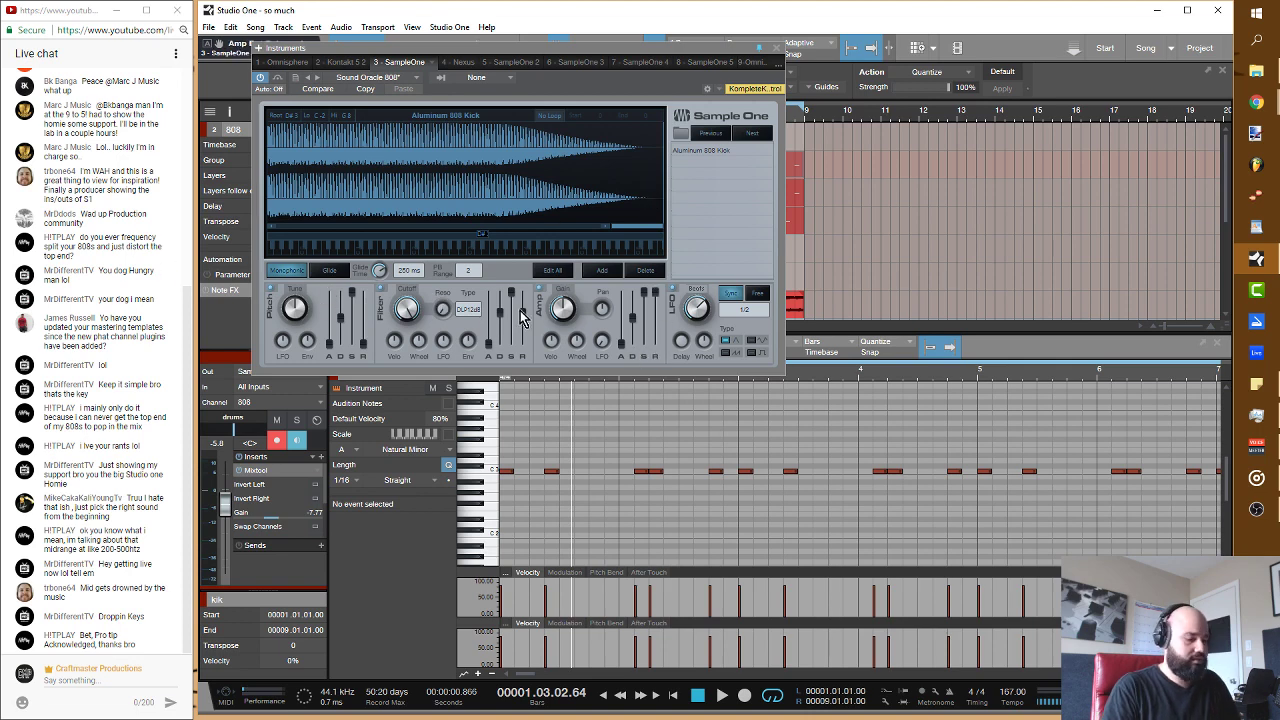
key("space")
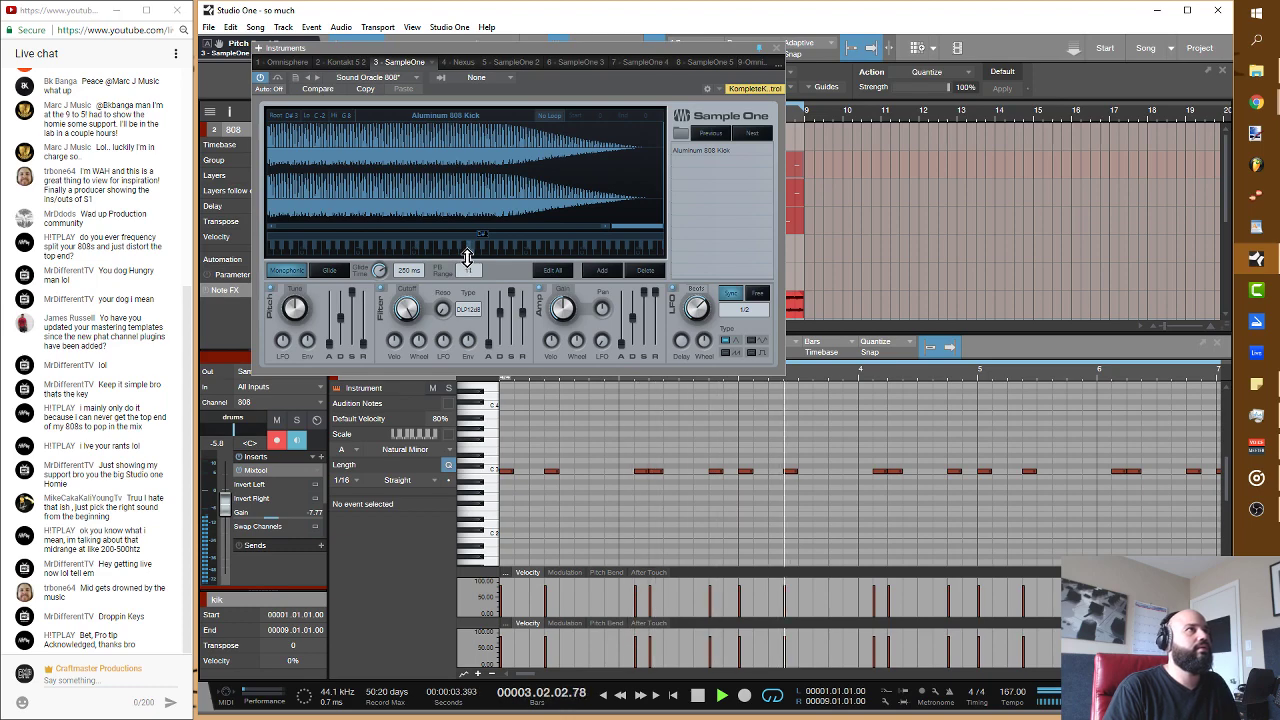
left_click(776, 48)
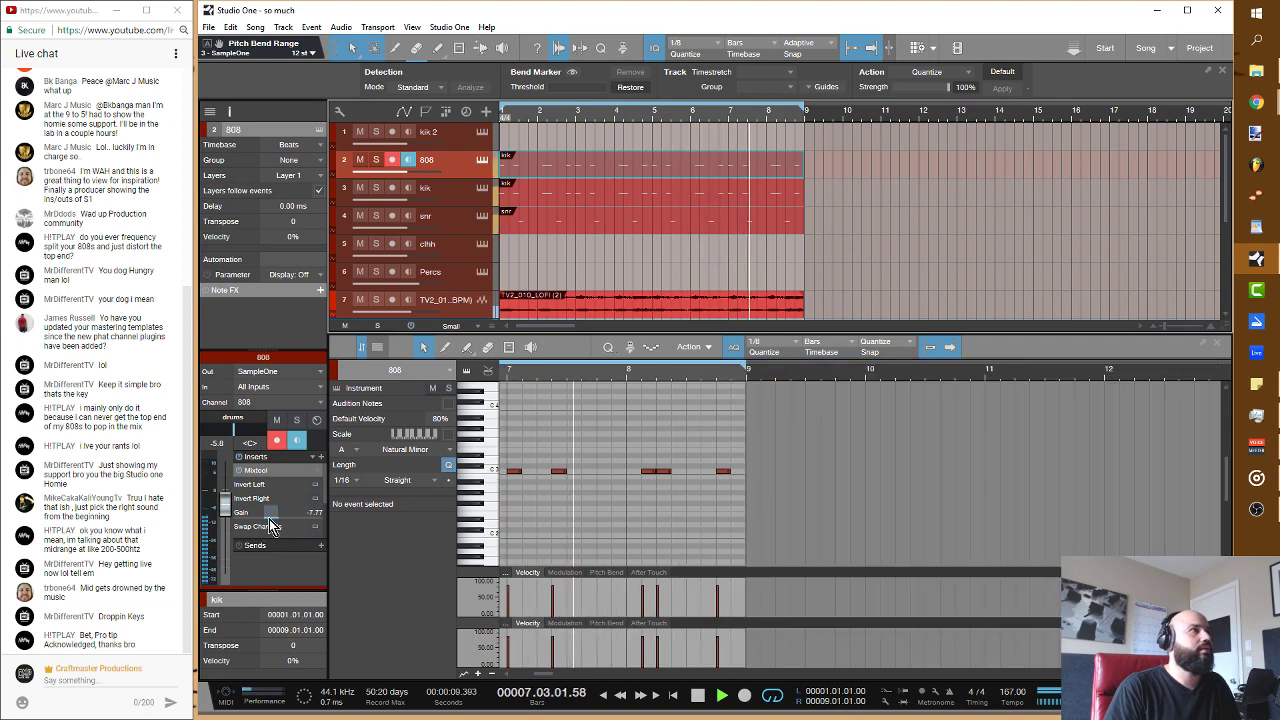
left_click_drag(269, 521, 261, 534)
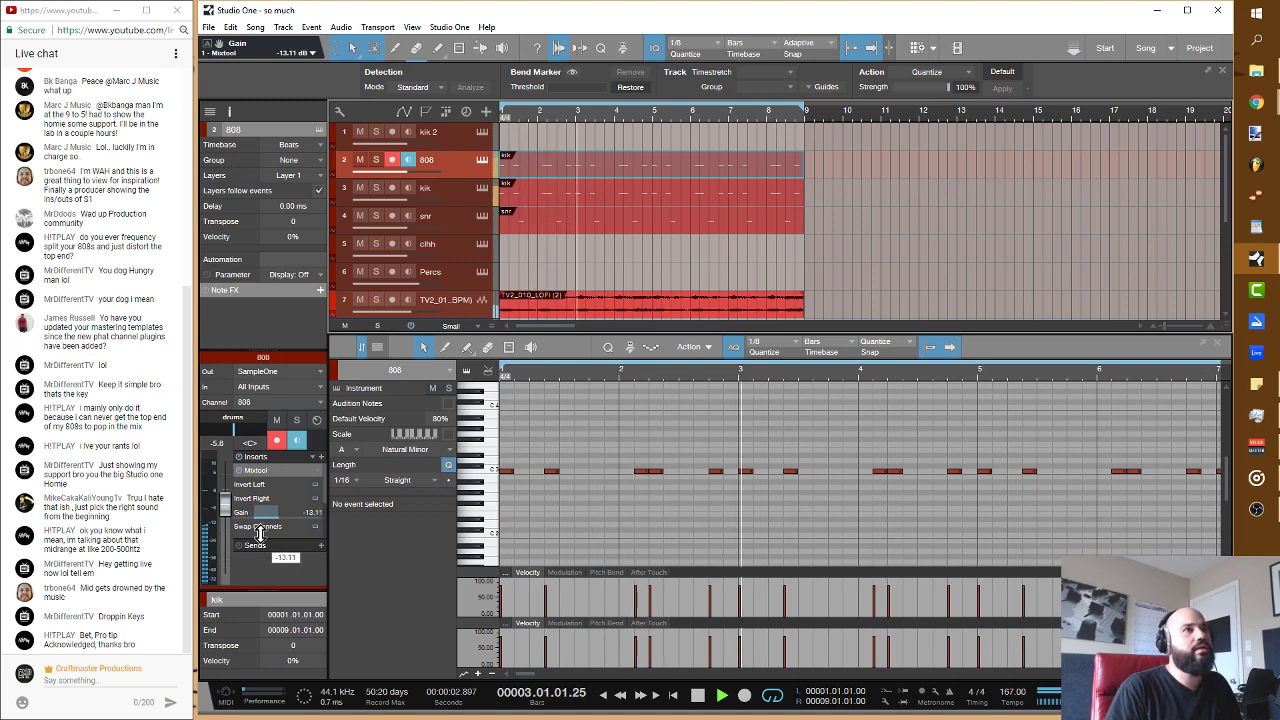
Step: Transpose the 808 note at 2.1.3 up an octave to C4 and audition the opening bars
left_click(643, 472)
key("shift+Up")
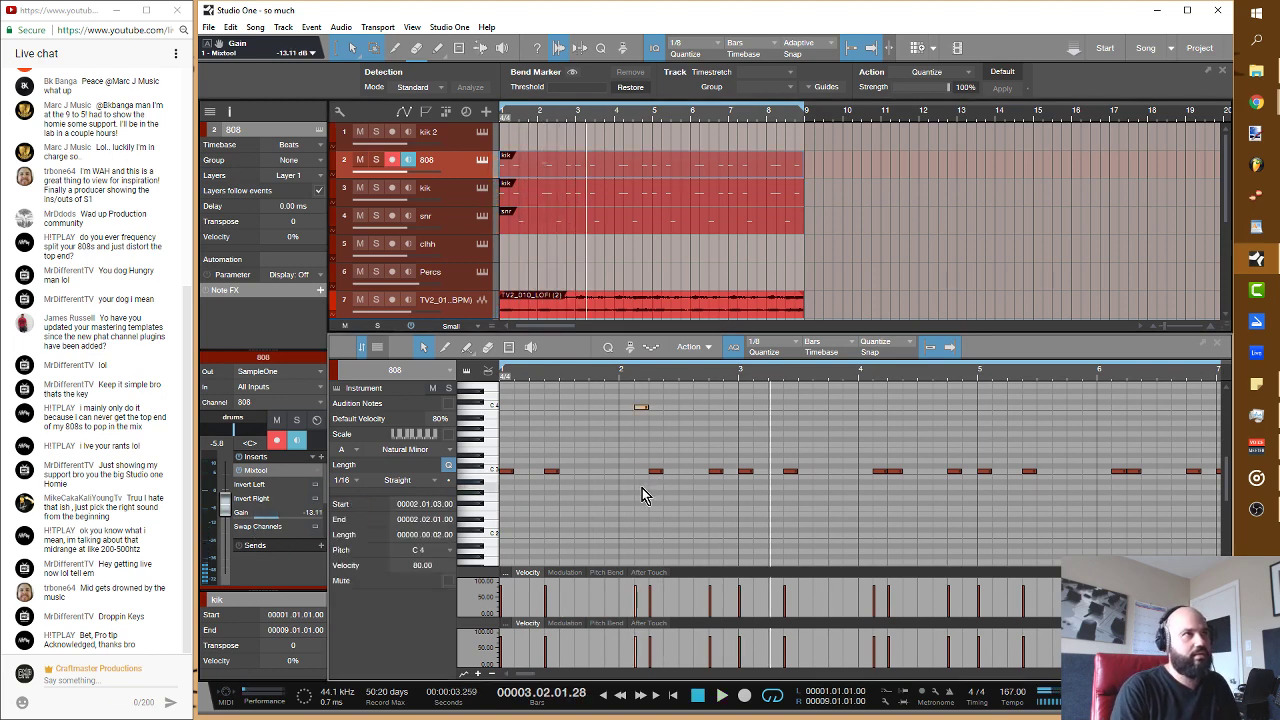
key("space")
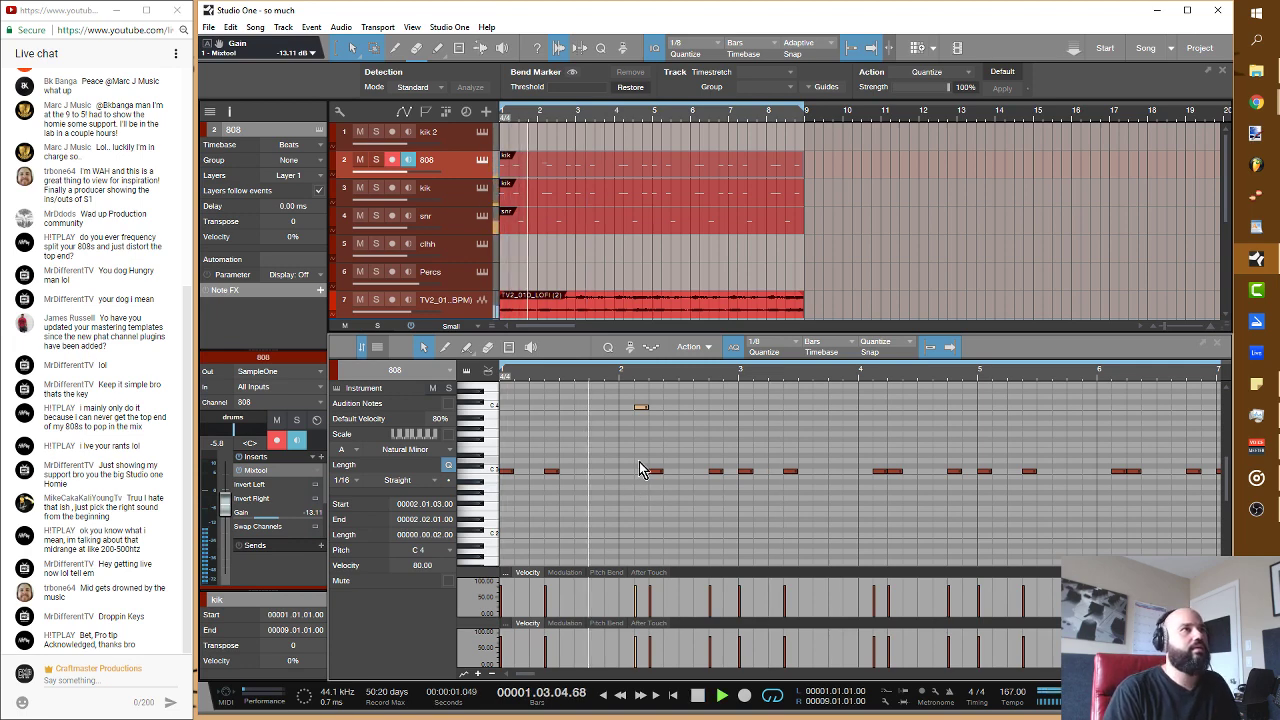
key("space")
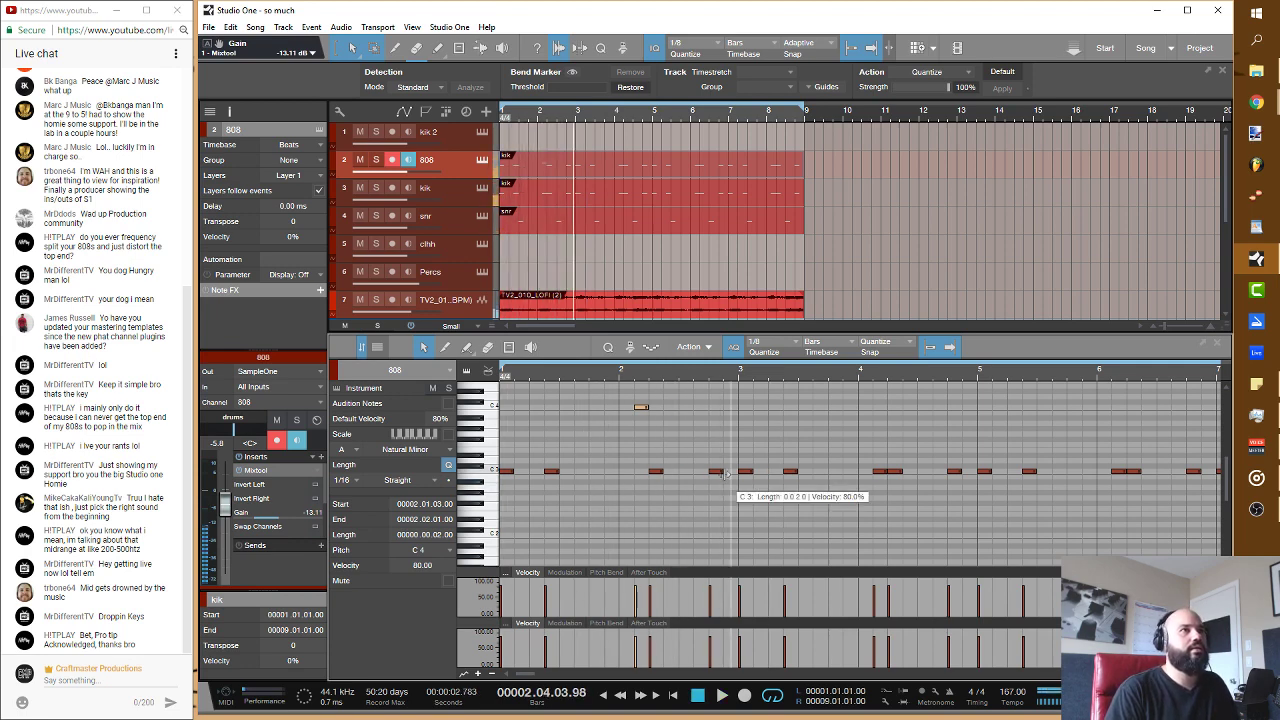
Step: Set the 808 editor's scale to E Natural Minor and enable scale snapping
left_click(356, 450)
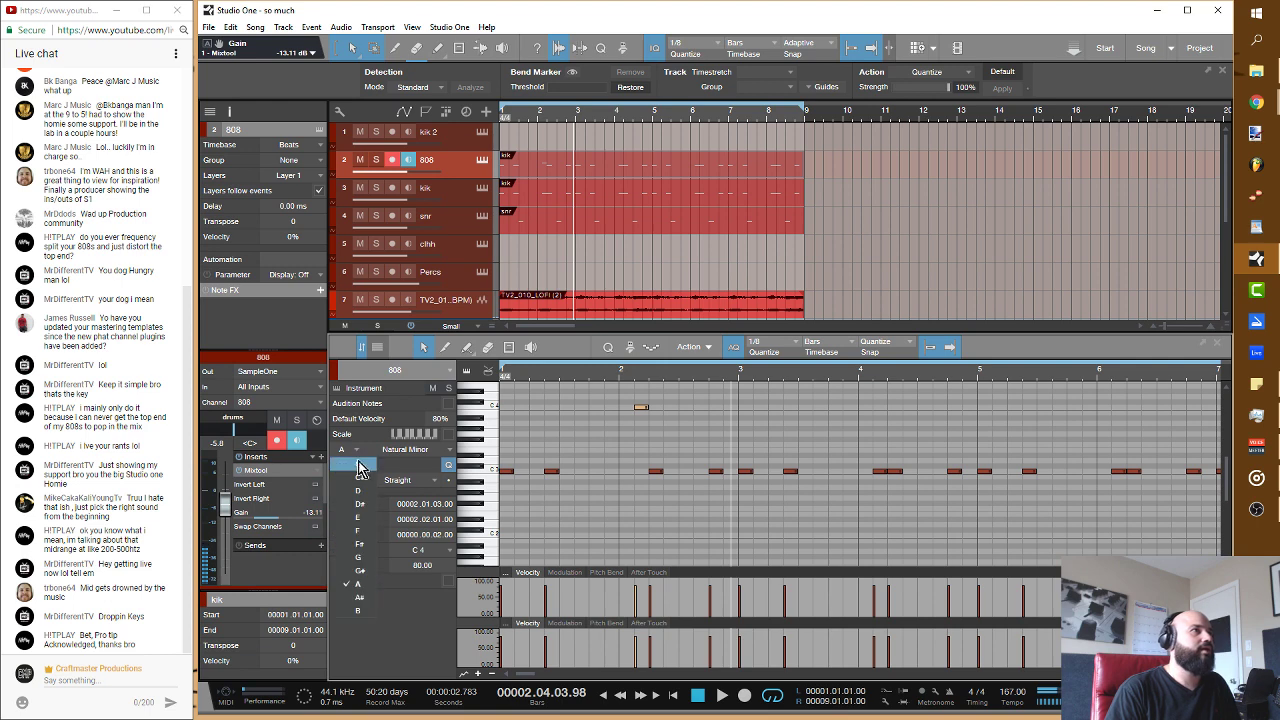
left_click(358, 517)
left_click(410, 449)
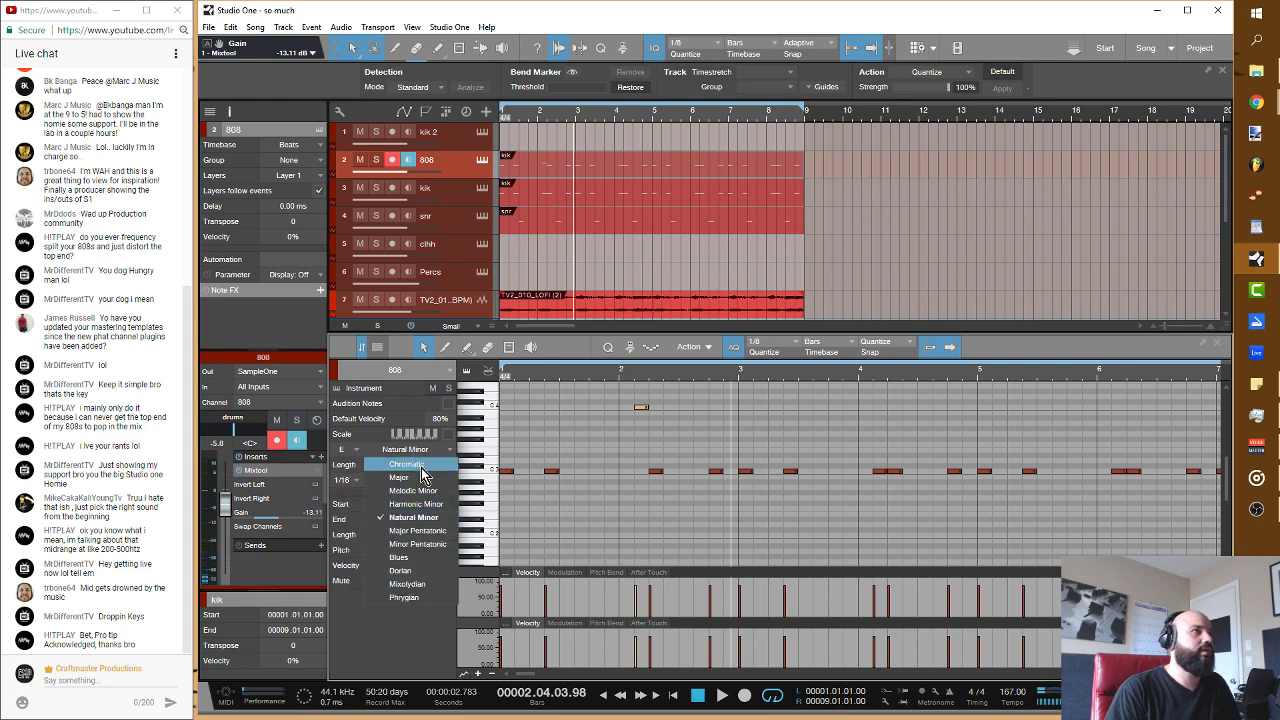
left_click(436, 521)
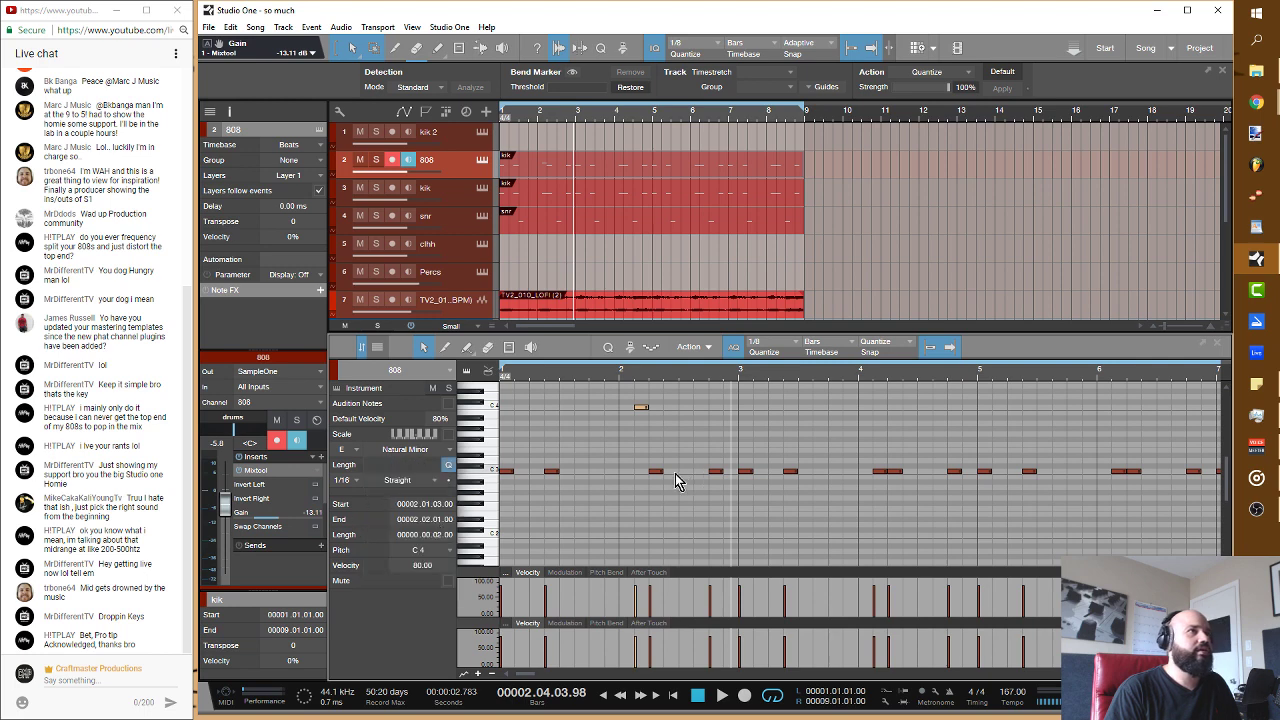
left_click(449, 436)
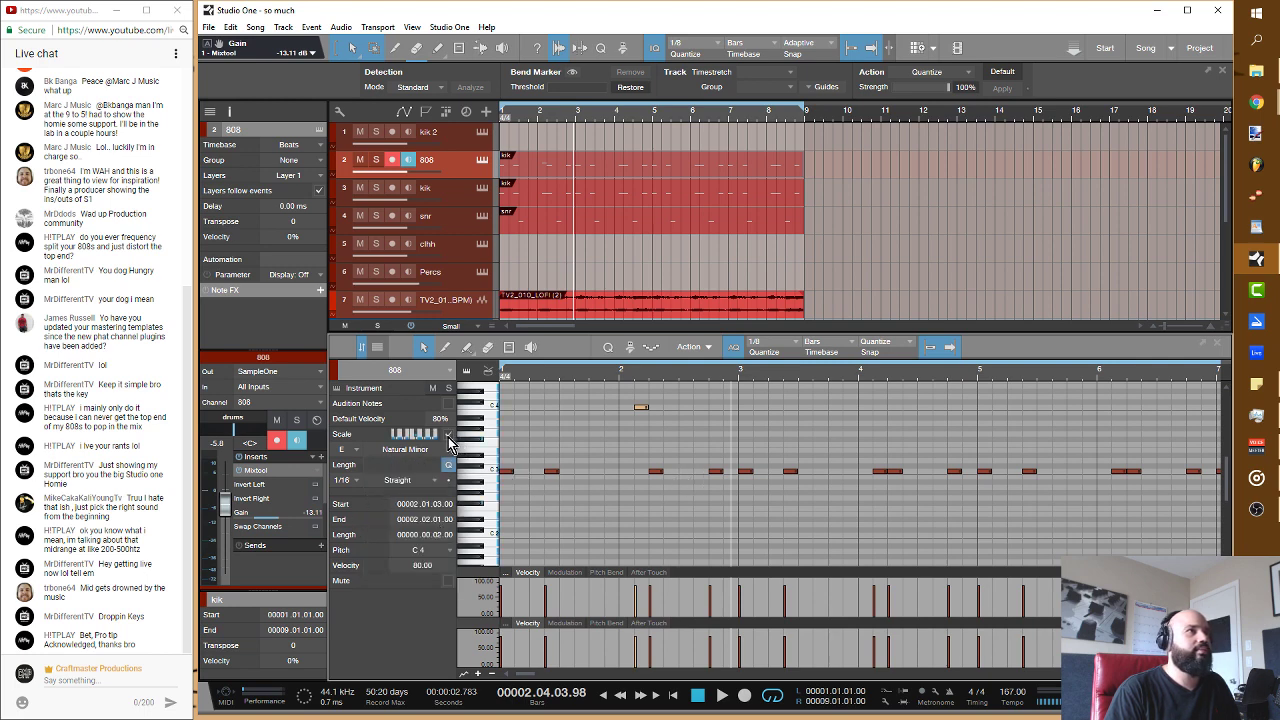
Step: Select all C3 notes in the 808 part and transpose them up to E3
left_click(714, 464)
left_click_drag(716, 464, 717, 471)
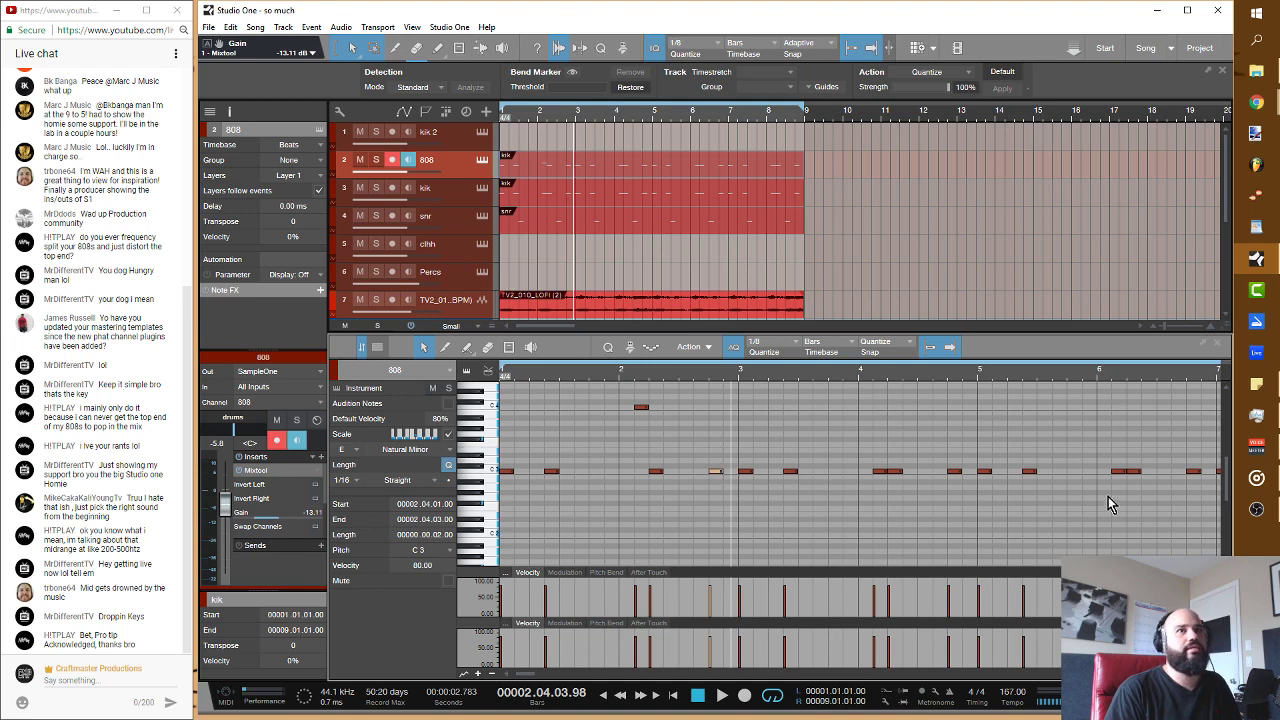
left_click_drag(1029, 372, 1014, 363)
left_click_drag(1000, 480, 493, 472)
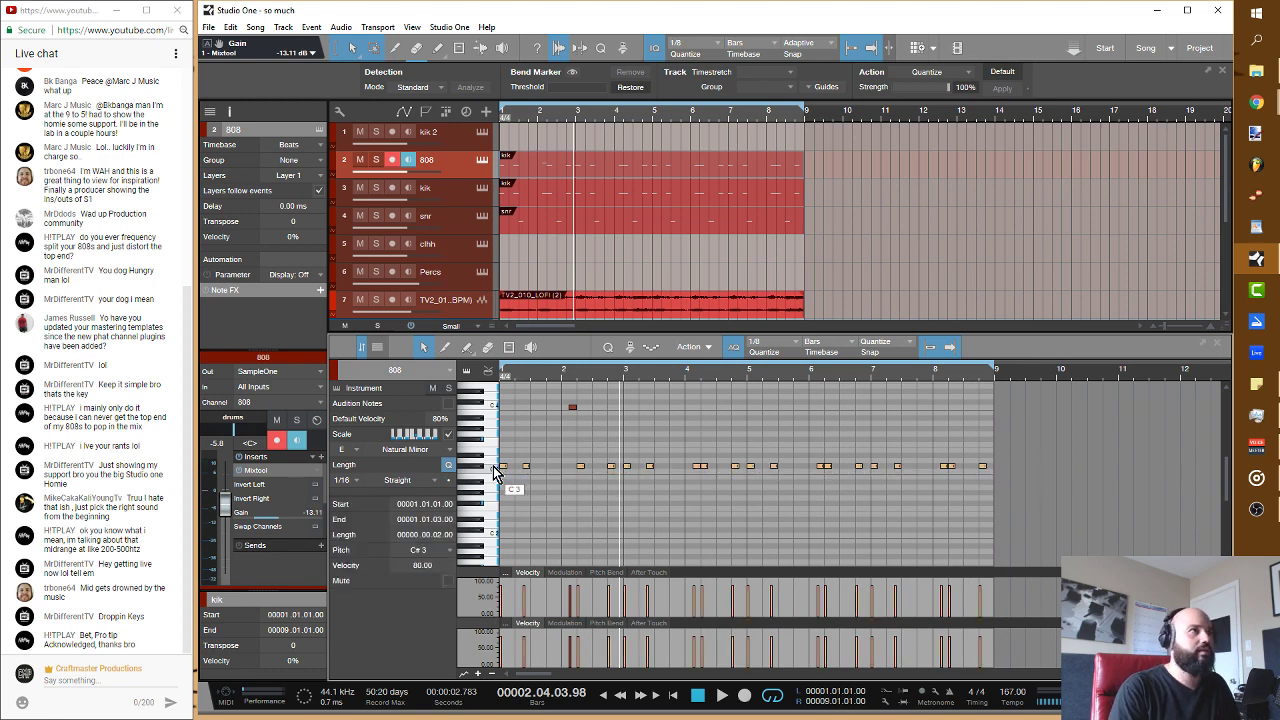
key("Up")
key("Up")
key("Up")
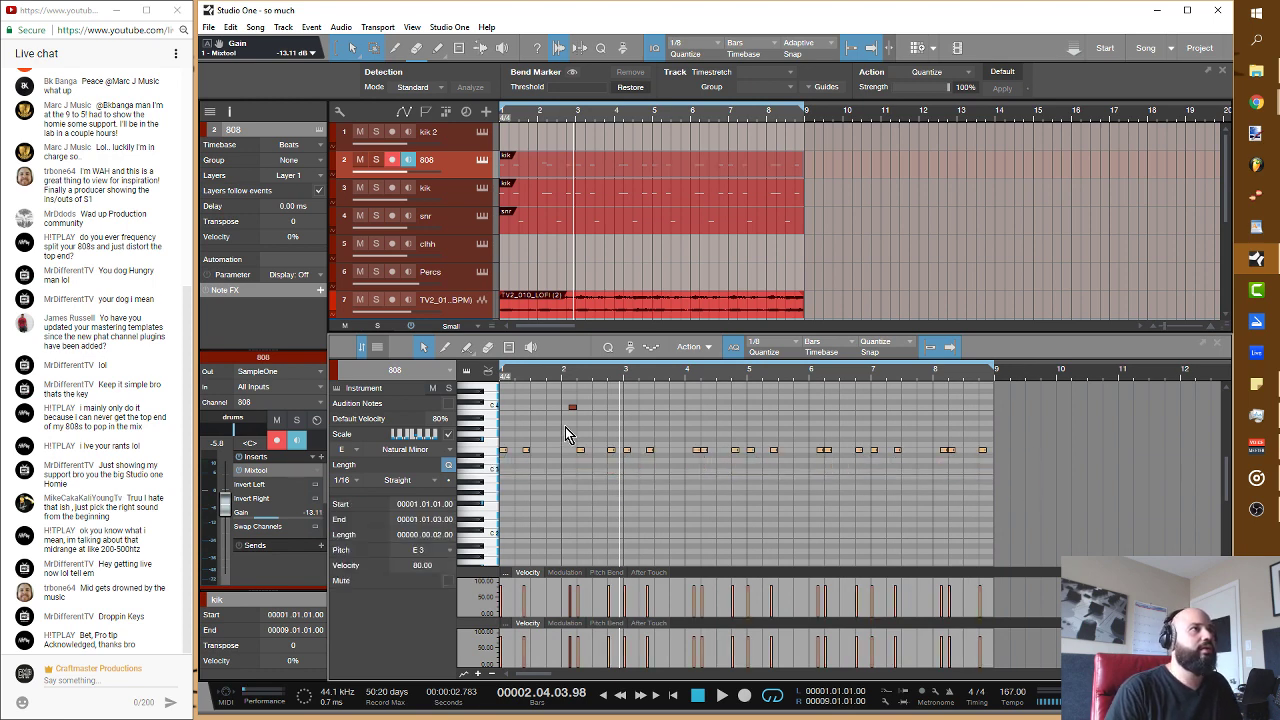
Step: Raise the 808 note at 2.1.3 to E4 and play the part from the start
left_click(576, 425)
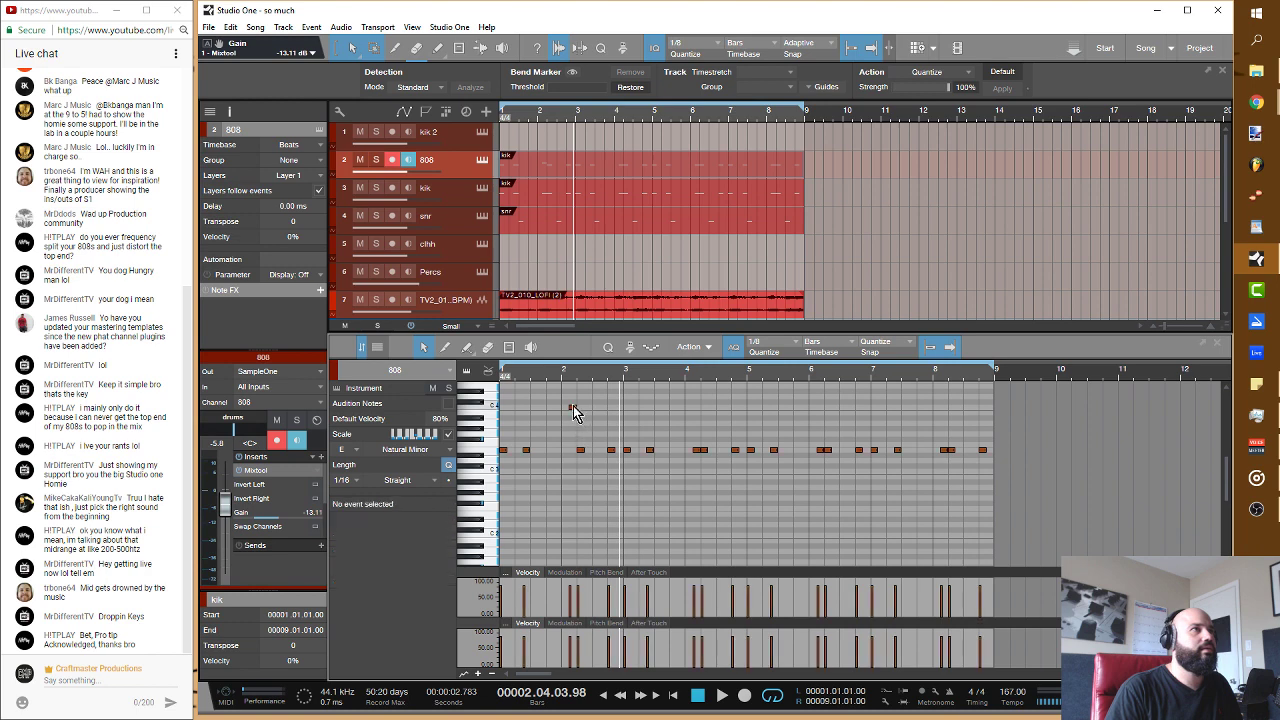
left_click_drag(573, 403, 575, 387)
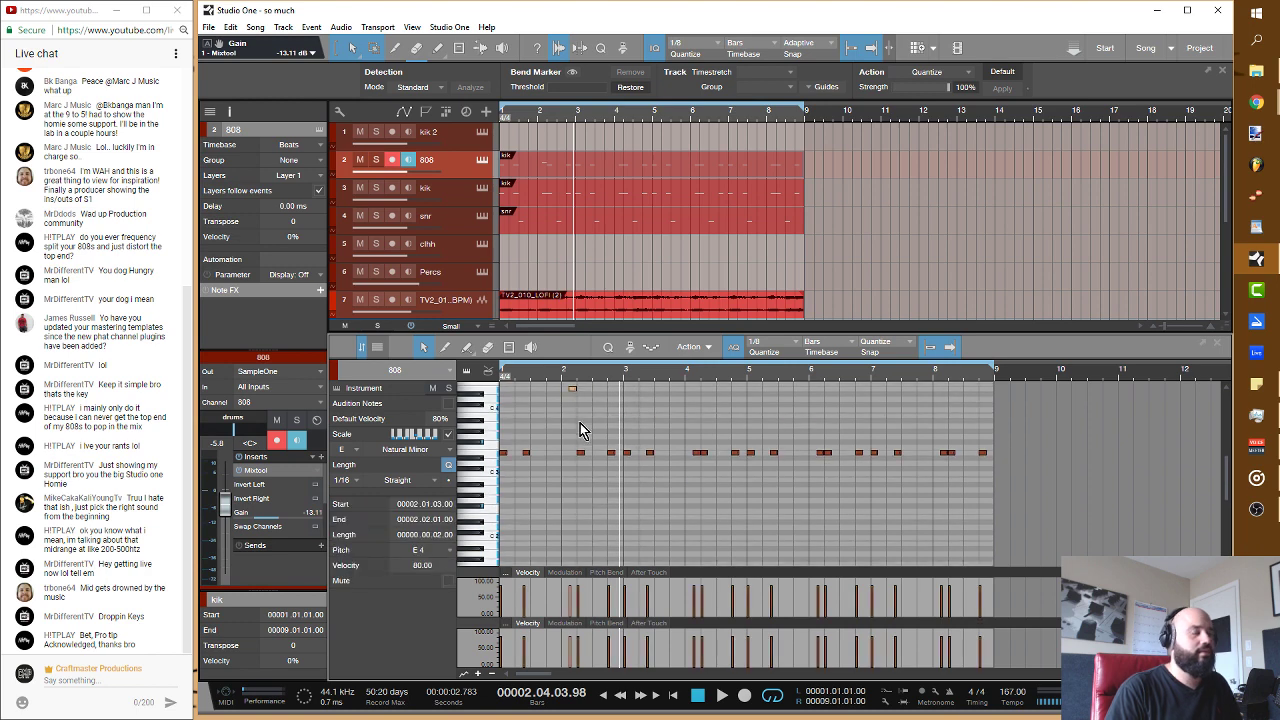
key("space")
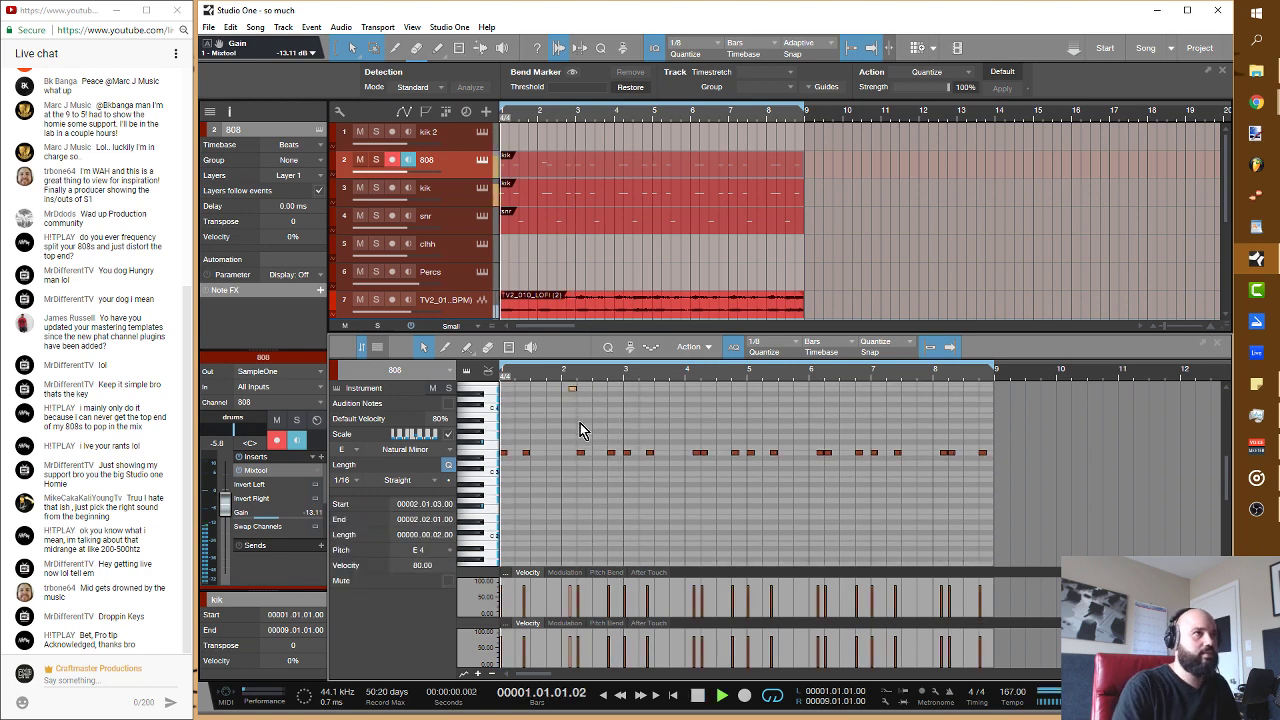
left_click(650, 490)
key("space")
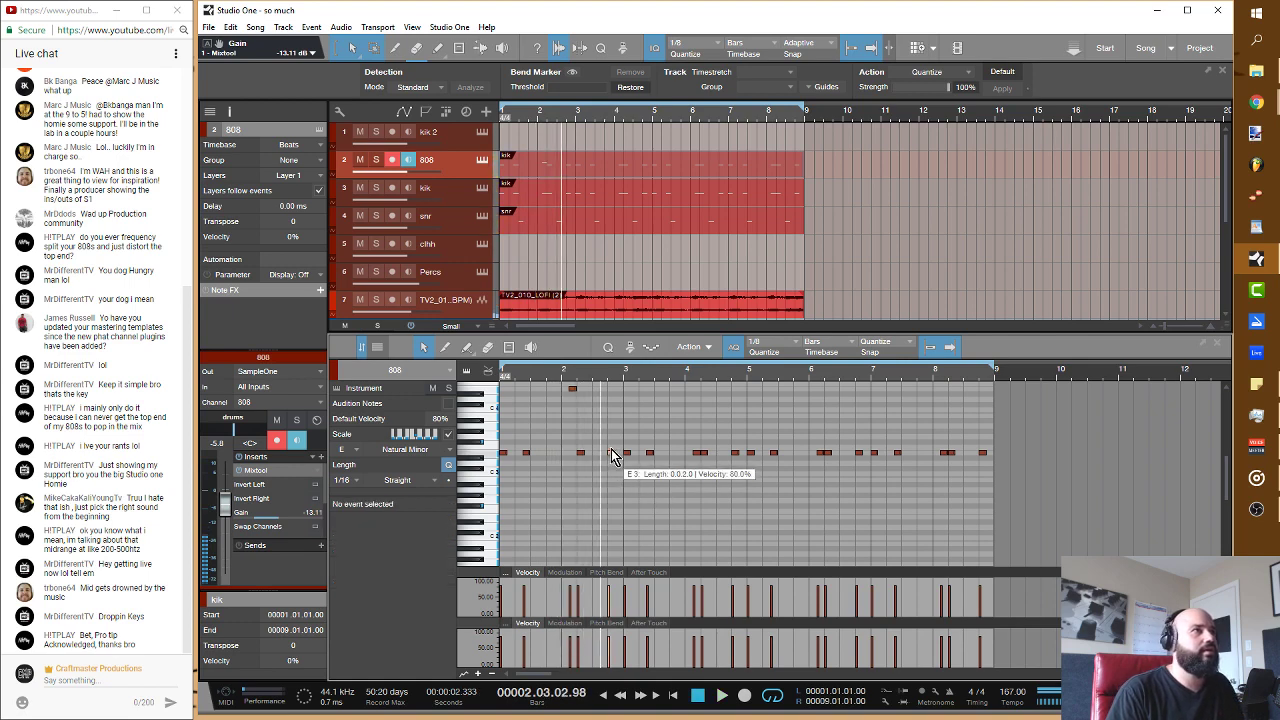
Step: Raise the 808 note at 2.4.1 to B3 and play the groove through bar 4
left_click_drag(613, 455, 611, 418)
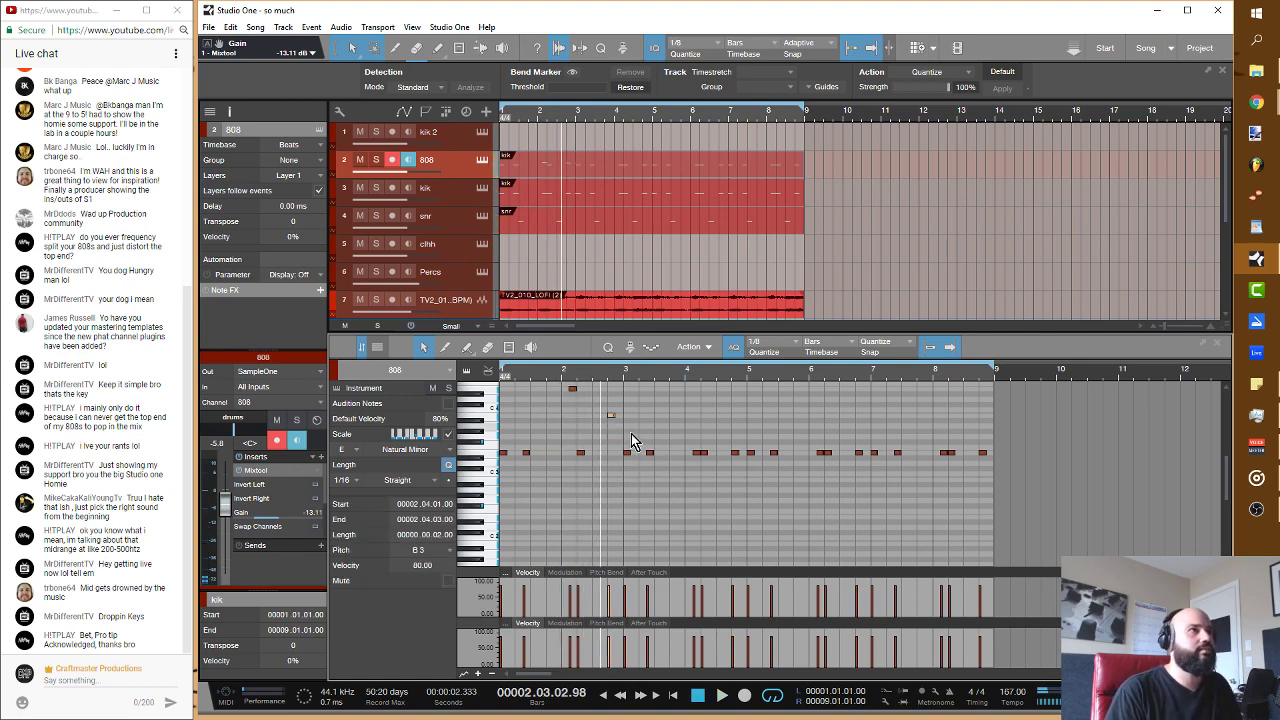
key("space")
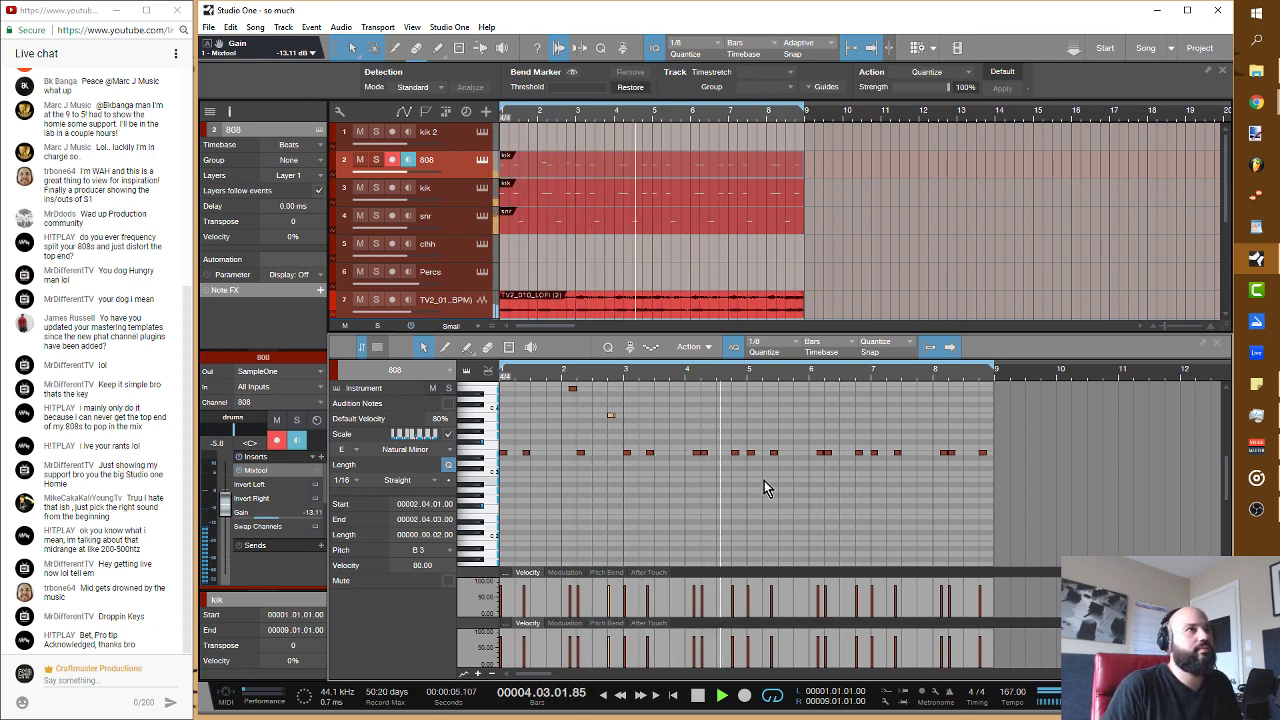
key("space")
Step: Vary the bar 4 808 line with E4 at 4.1.3 and B3 at 4.4.1, add an eighth-note B3 at 4.3.1, and play it back
left_click(700, 453)
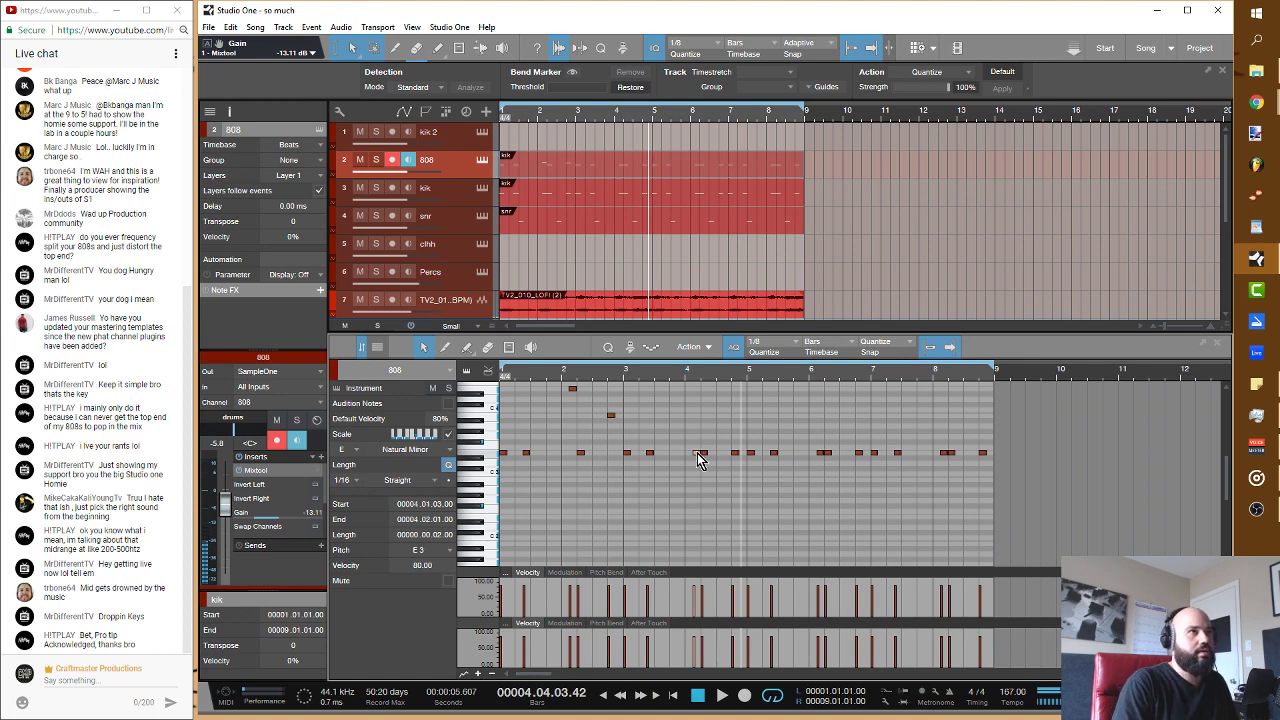
key("shift+Up")
key("space")
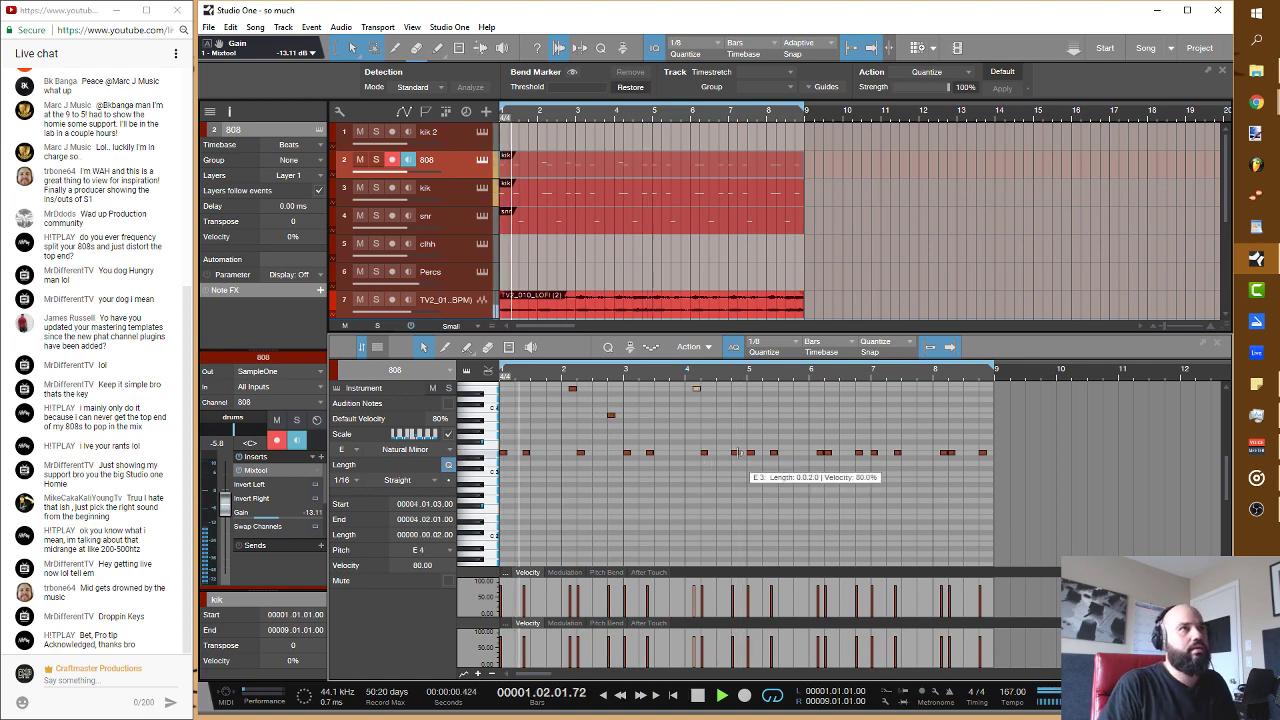
left_click_drag(736, 452, 722, 417)
key("space")
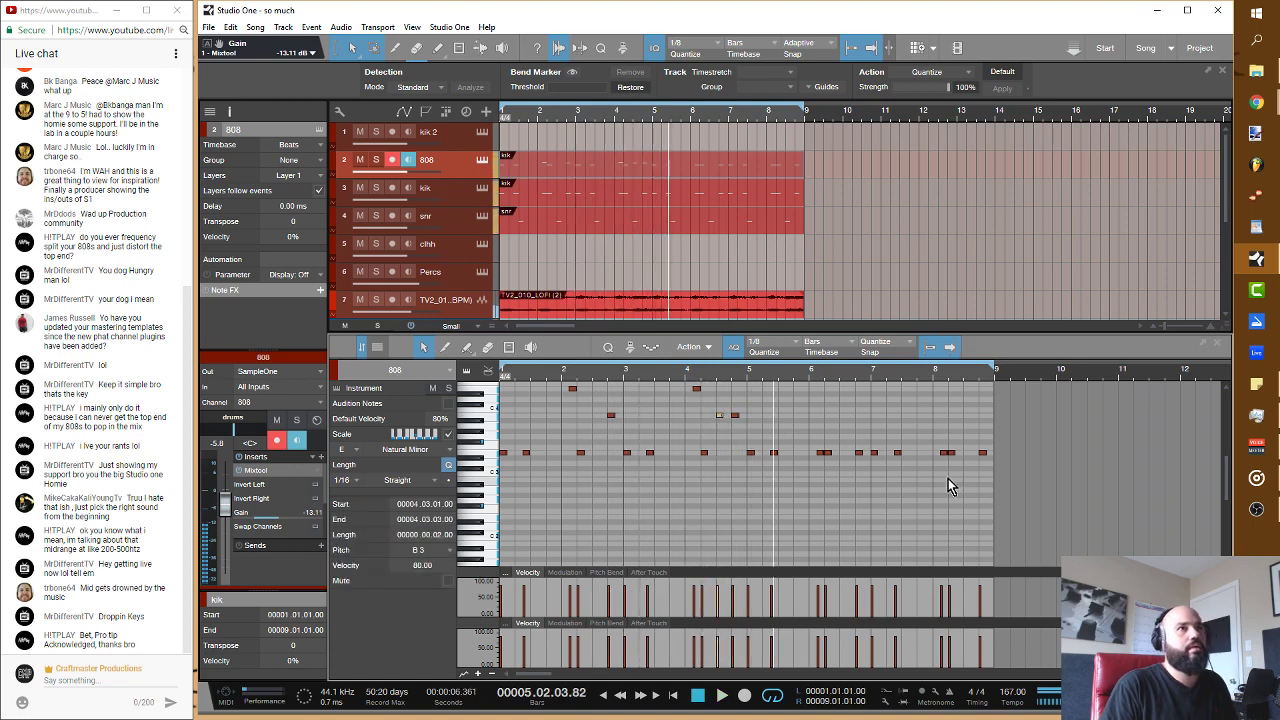
Step: Replace the 808 notes in bars 5–8 with a duplicate of the bars 1–4 pattern and play it from the start
left_click_drag(1000, 480, 756, 430)
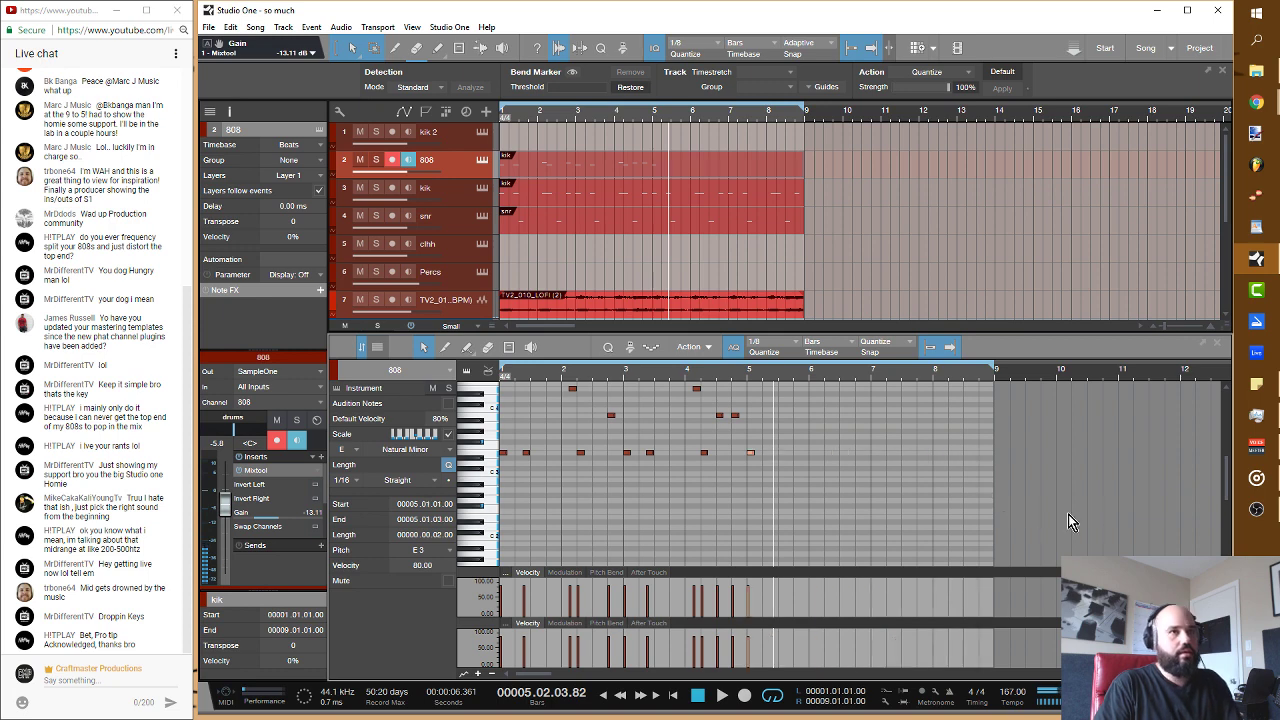
left_click_drag(1050, 494, 502, 380)
key("Delete")
key("ctrl+d")
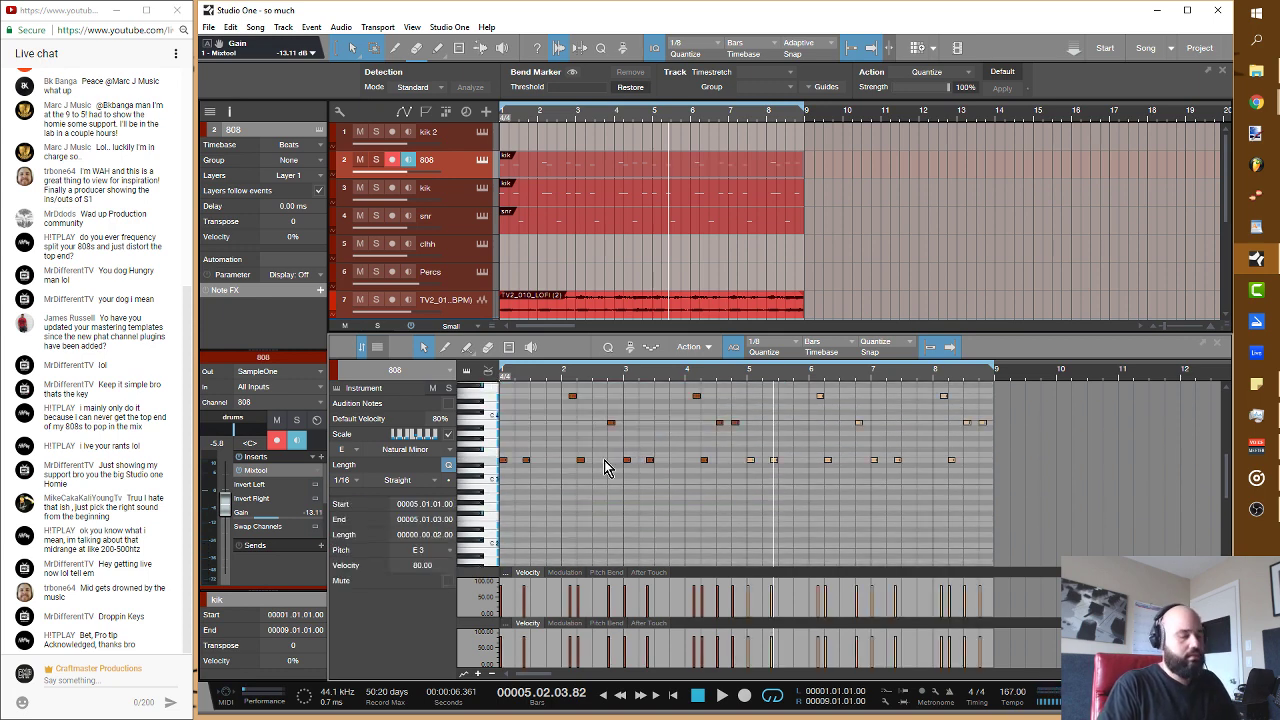
key("Home")
key("space")
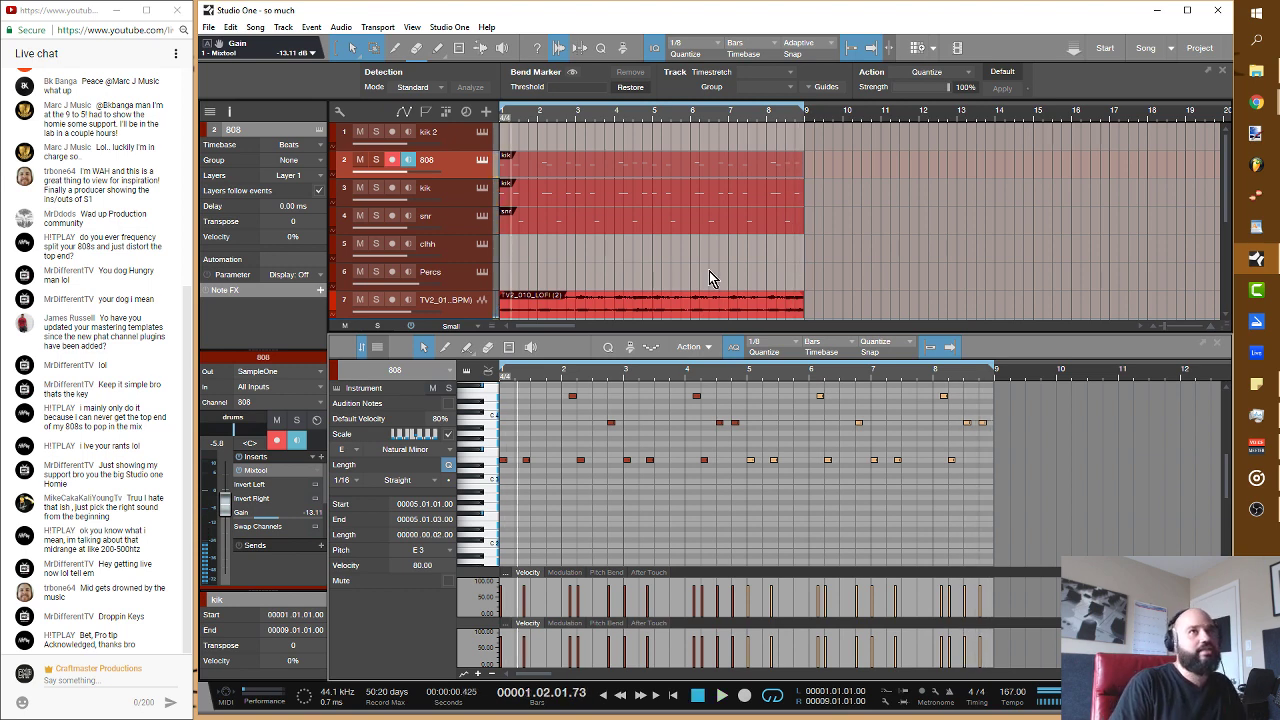
Step: Browse the drum sample files to the HH_&_Cym_Loops folder of ProducersOnTheRun_V3_Miami_Drum_Kit
key("F5")
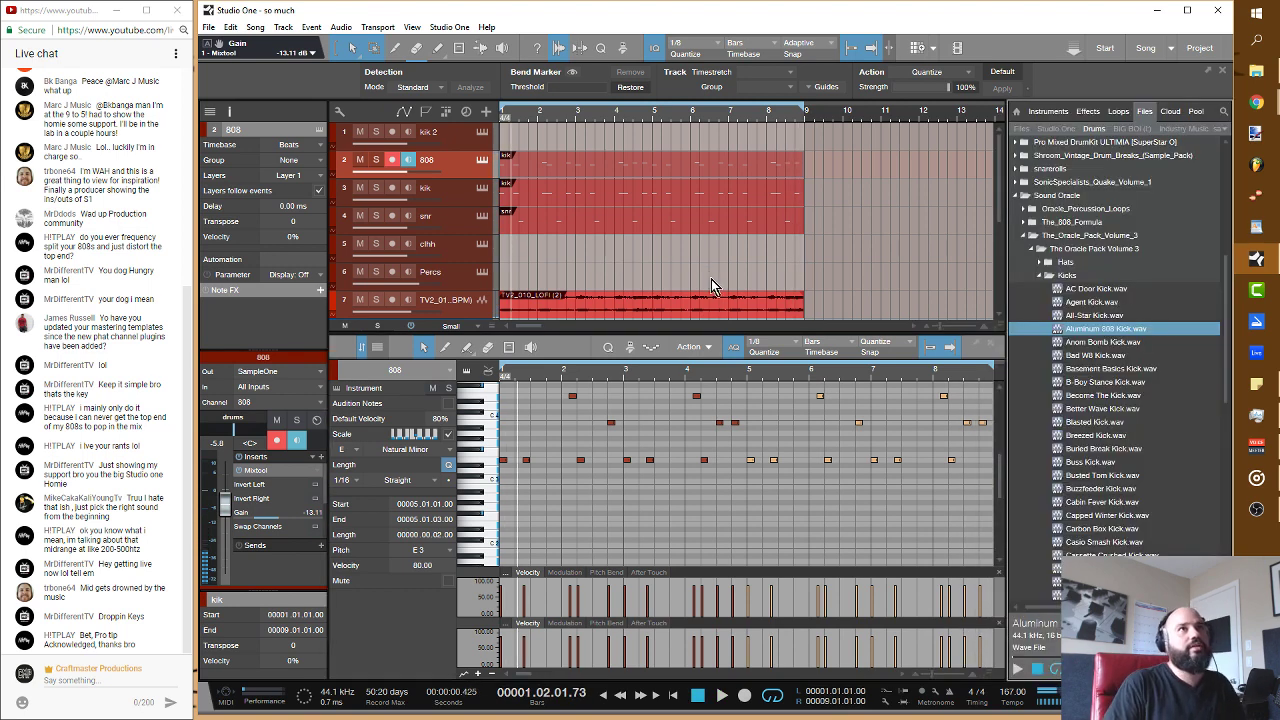
left_click(1019, 197)
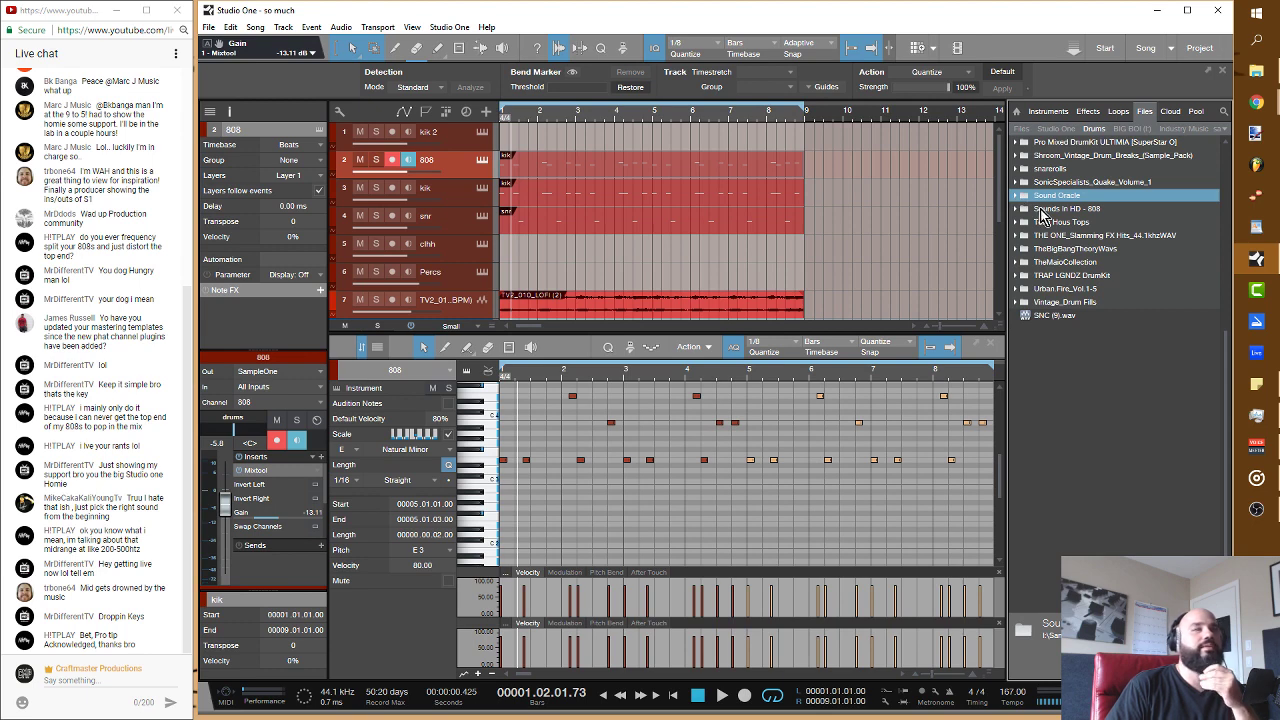
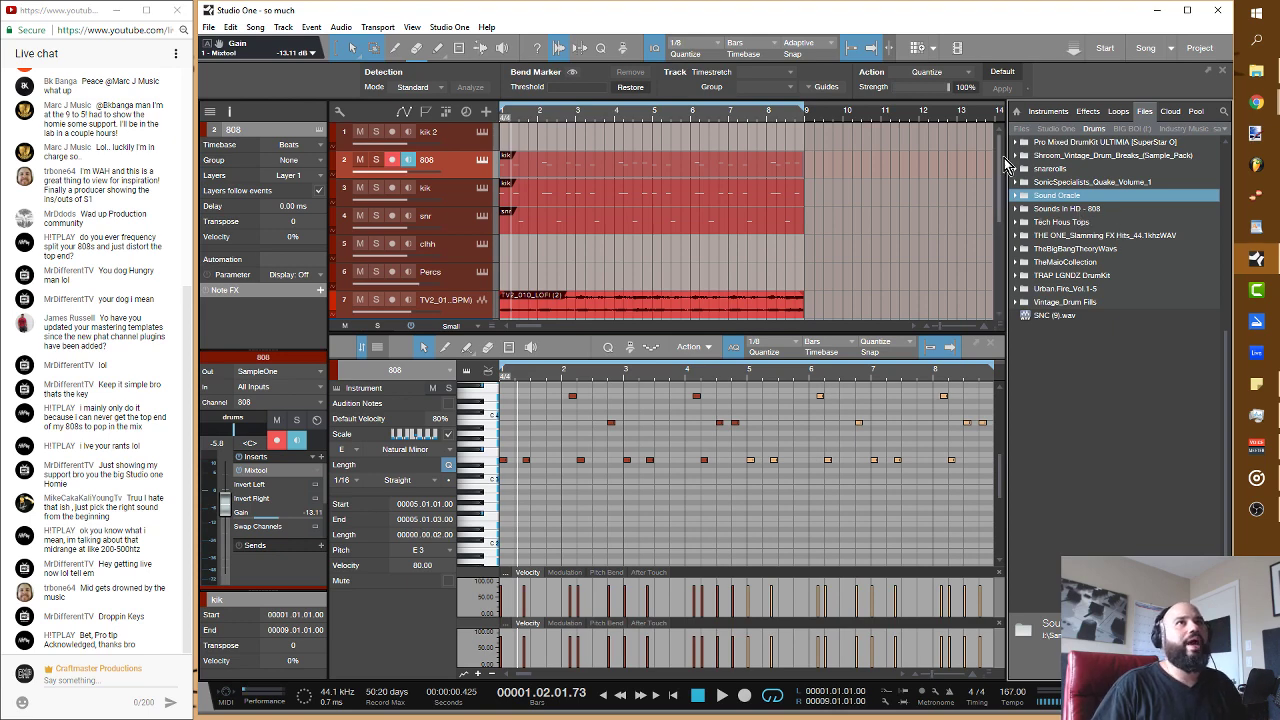
scroll(1097, 252, "up", 3)
scroll(1097, 252, "up", 3)
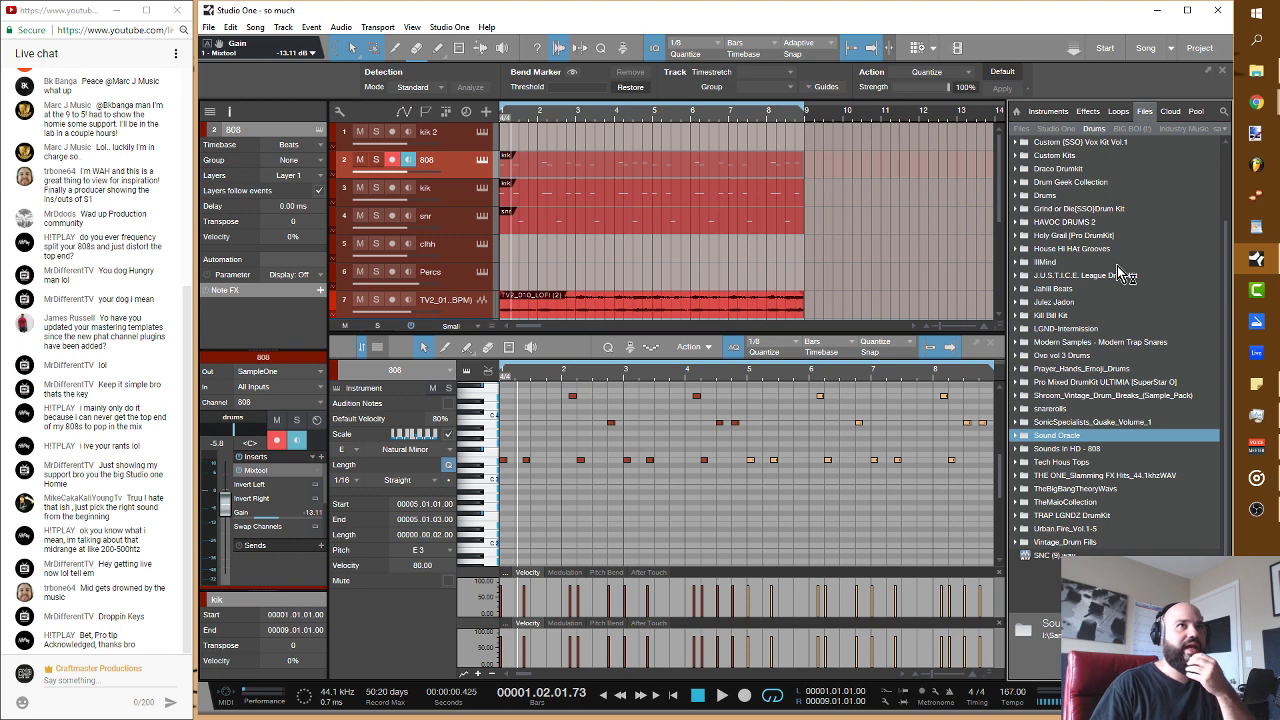
left_click(1016, 302)
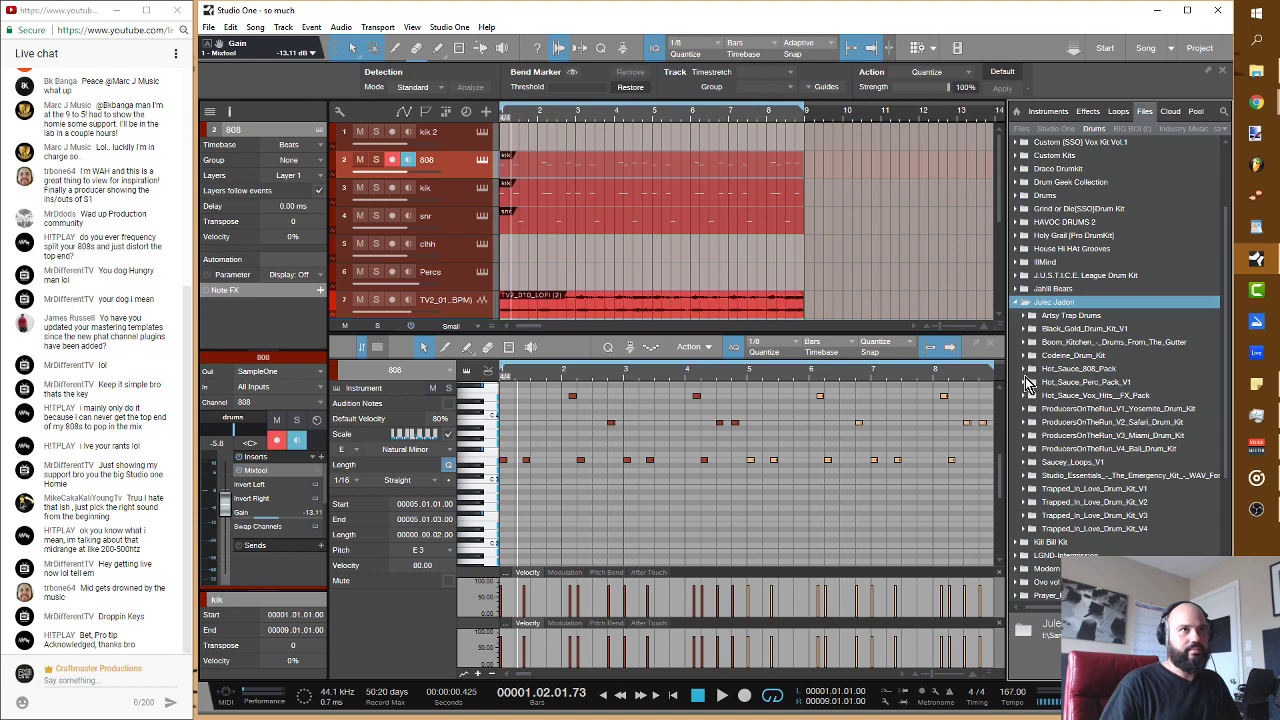
left_click(1025, 436)
left_click(1038, 464)
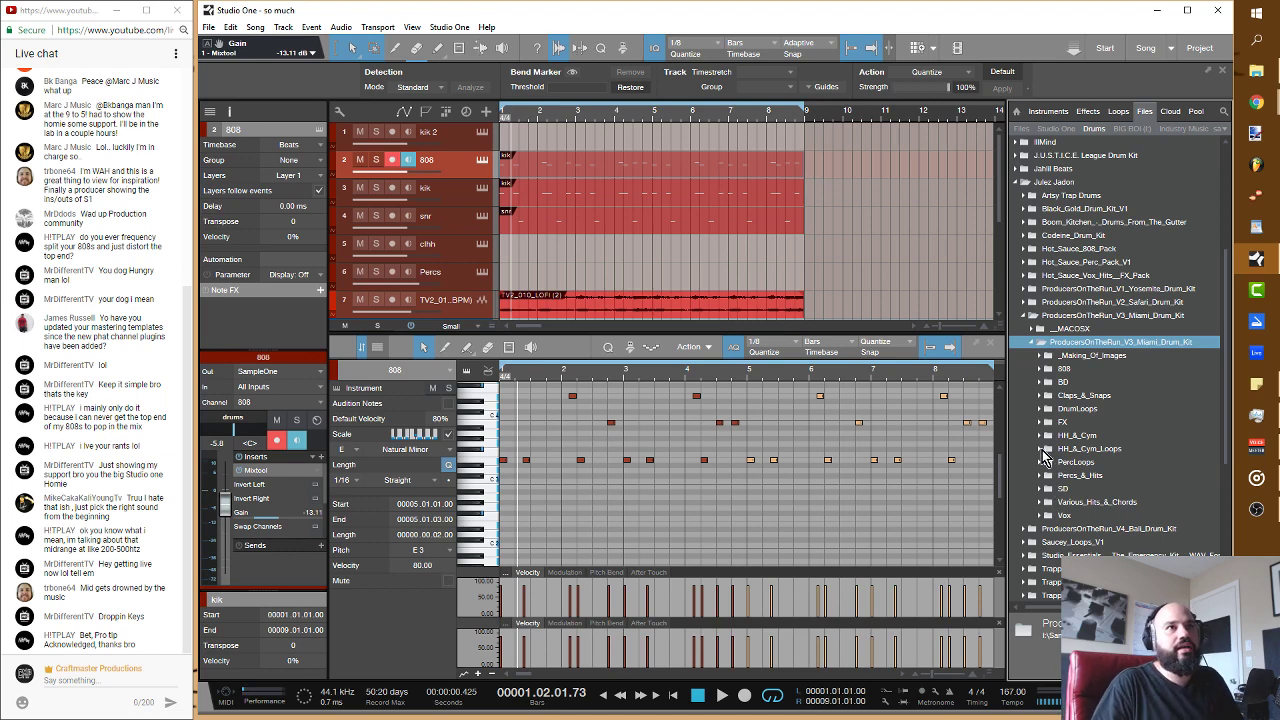
left_click(1041, 449)
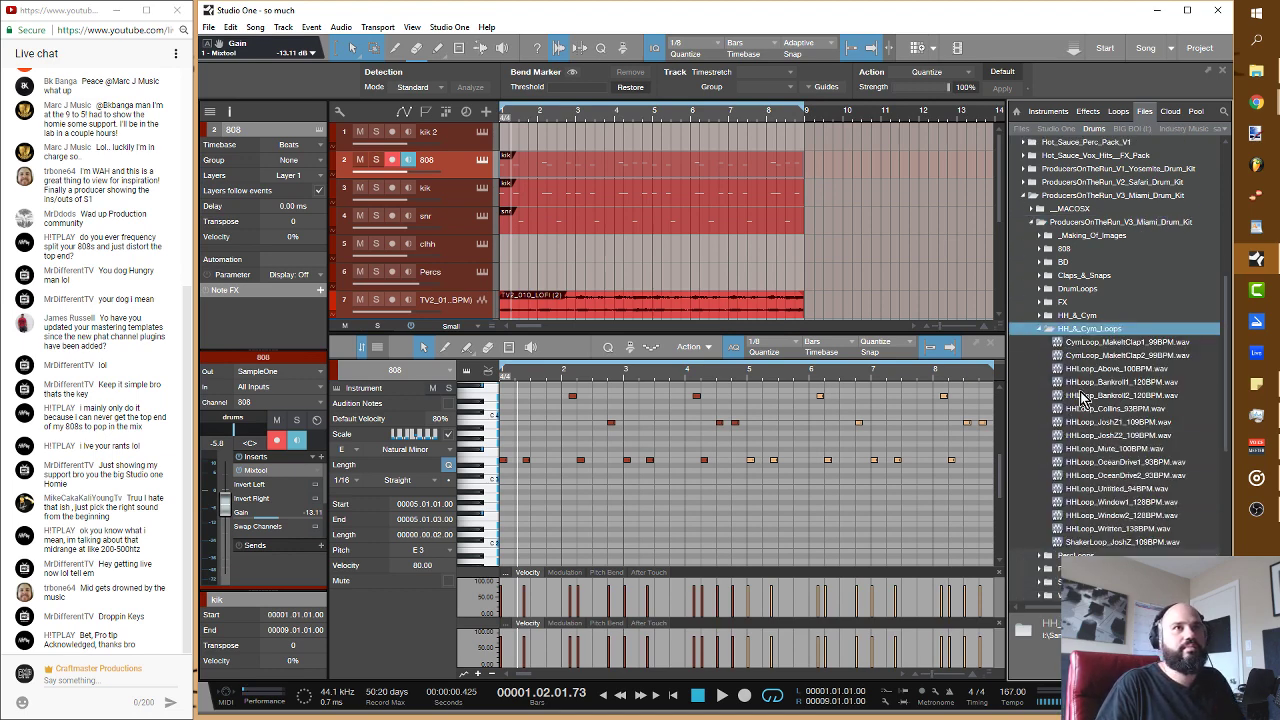
Step: Audition the hi-hat loops in the folder one by one, from HHLoop_Bankroll1_120BPM.wav to HHLoop_Untitled_94BPM.wav
left_click(1080, 383)
left_click(1017, 669)
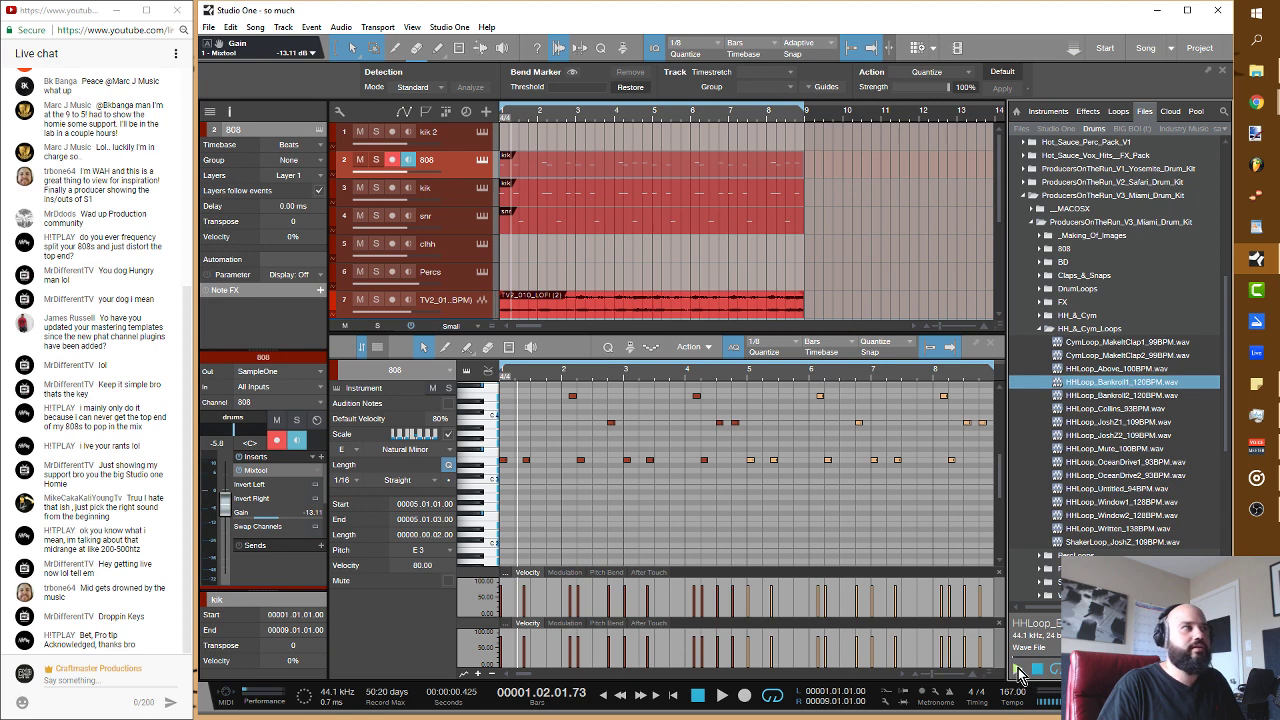
left_click(1130, 396)
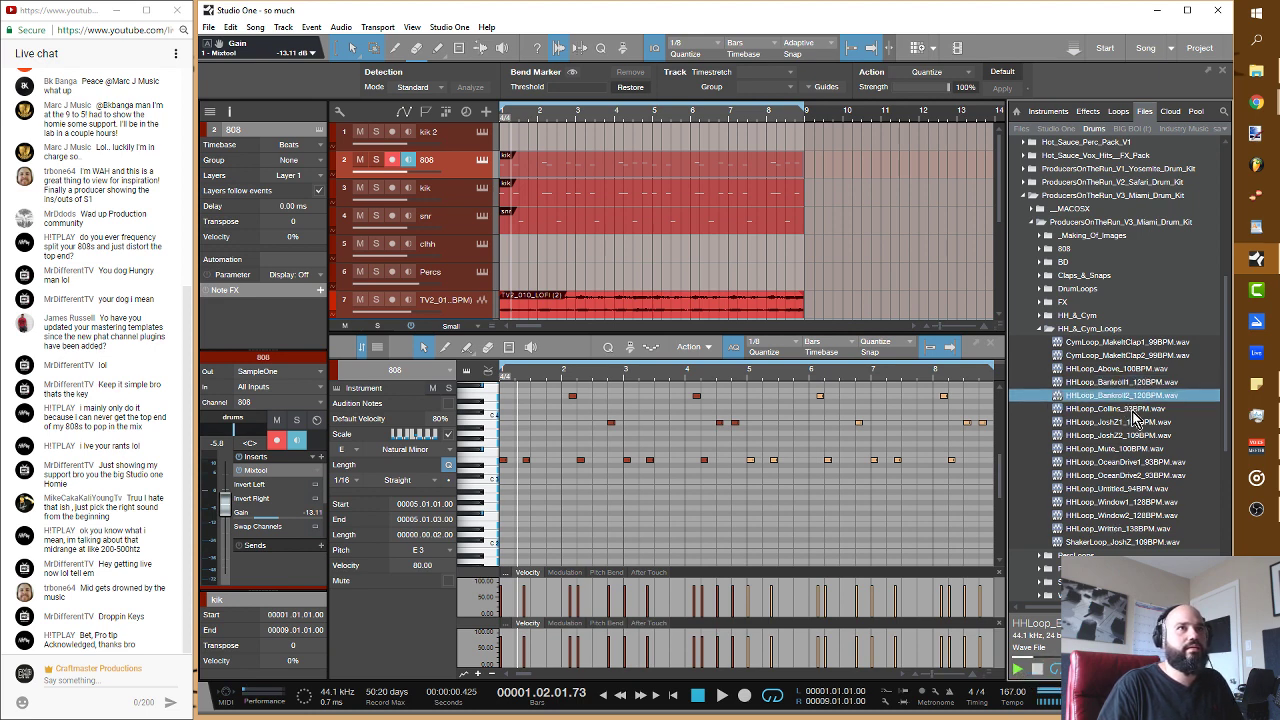
left_click(1132, 409)
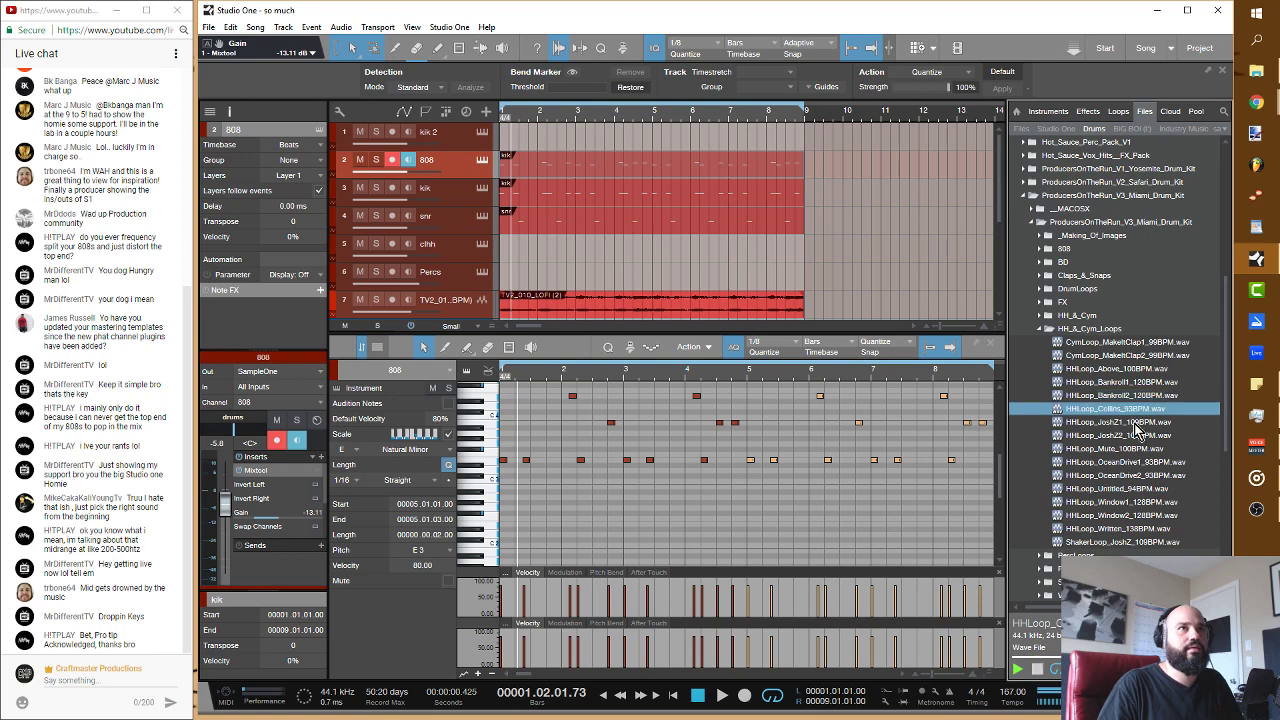
left_click(1138, 422)
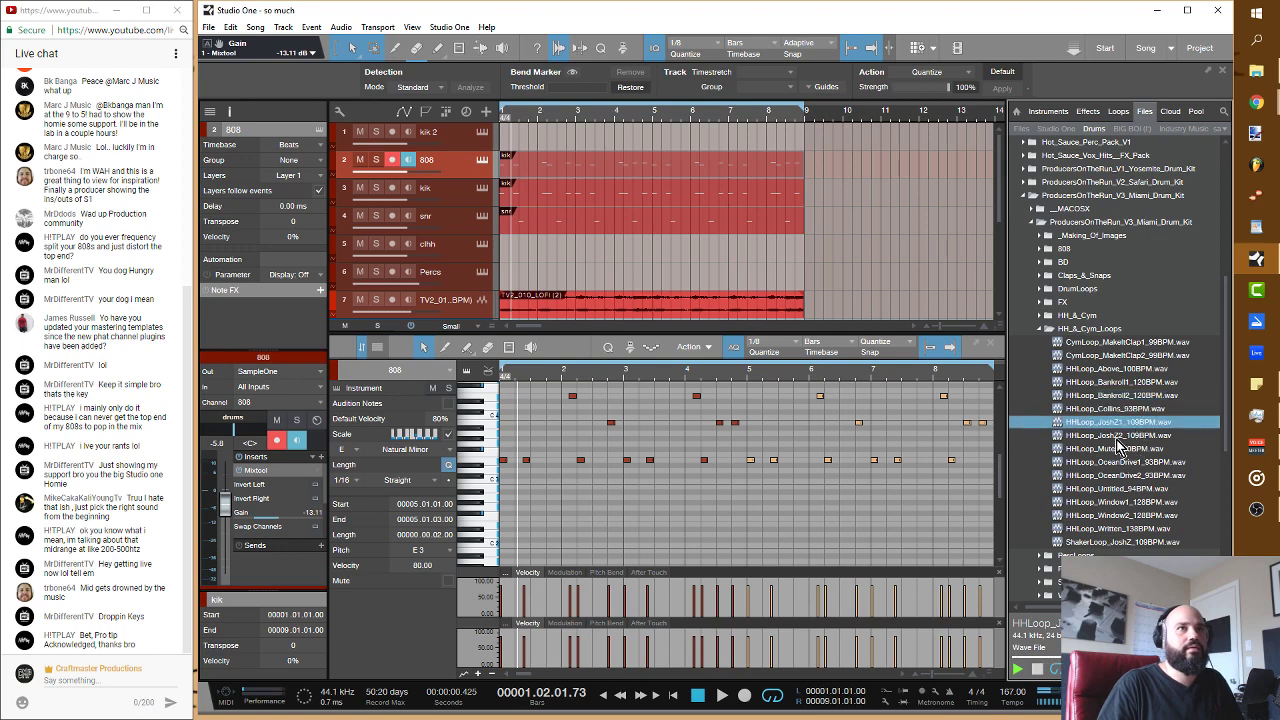
left_click(1120, 438)
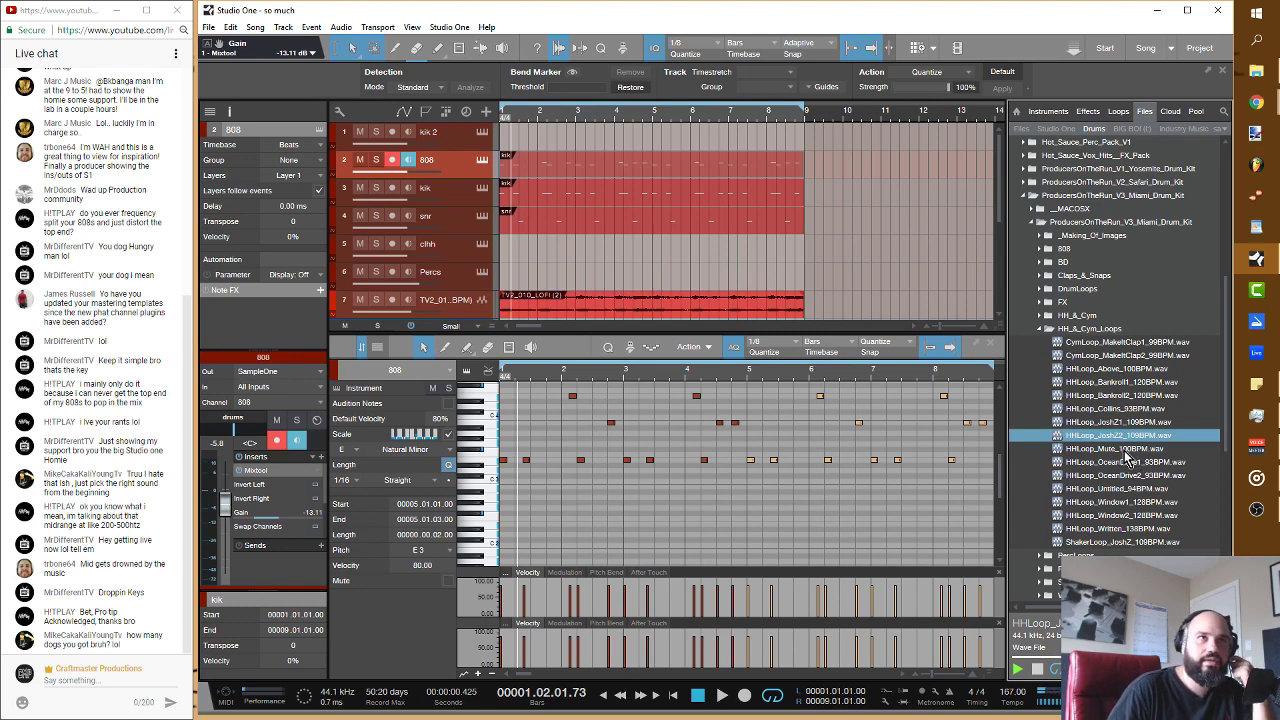
left_click(1125, 452)
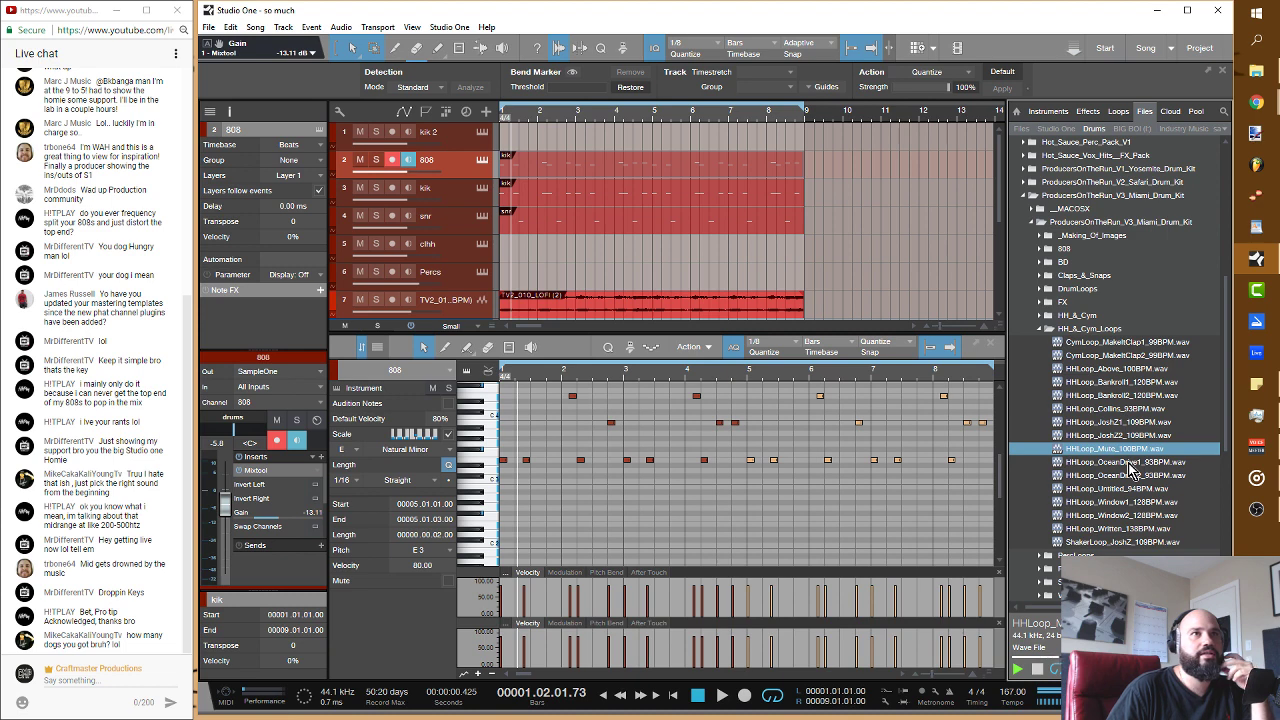
left_click(1129, 463)
left_click(1131, 476)
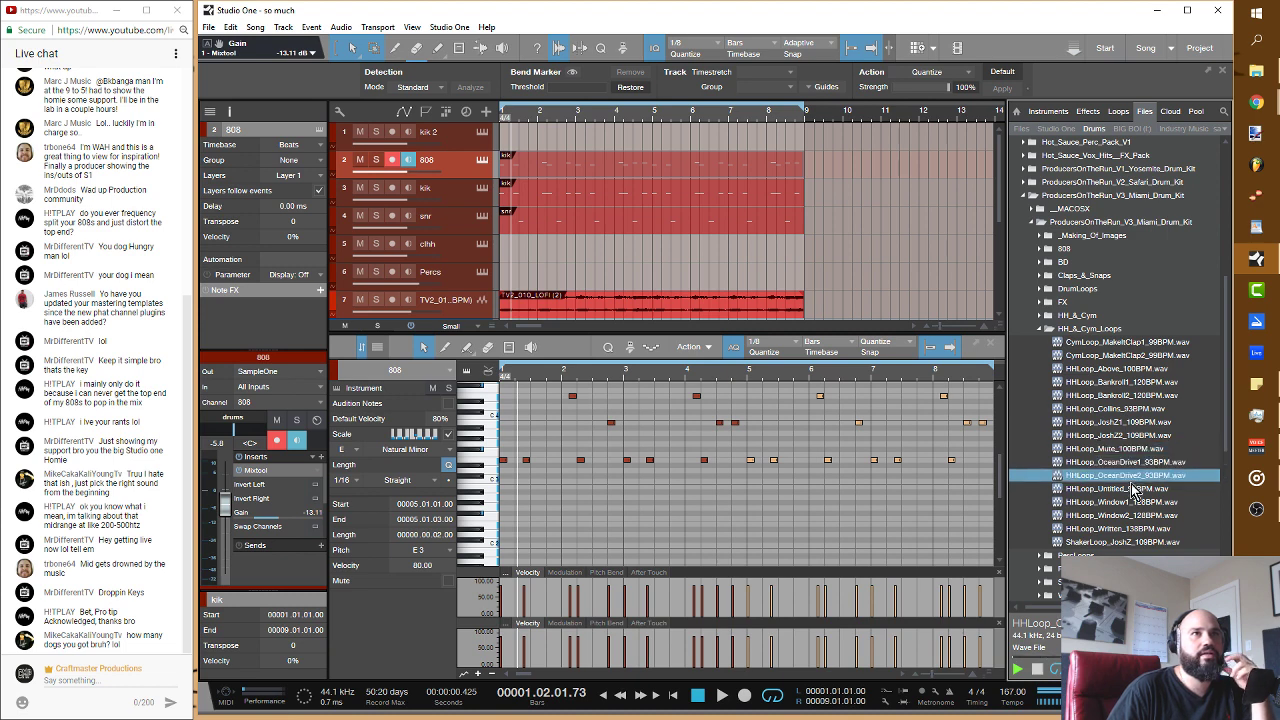
left_click(1132, 490)
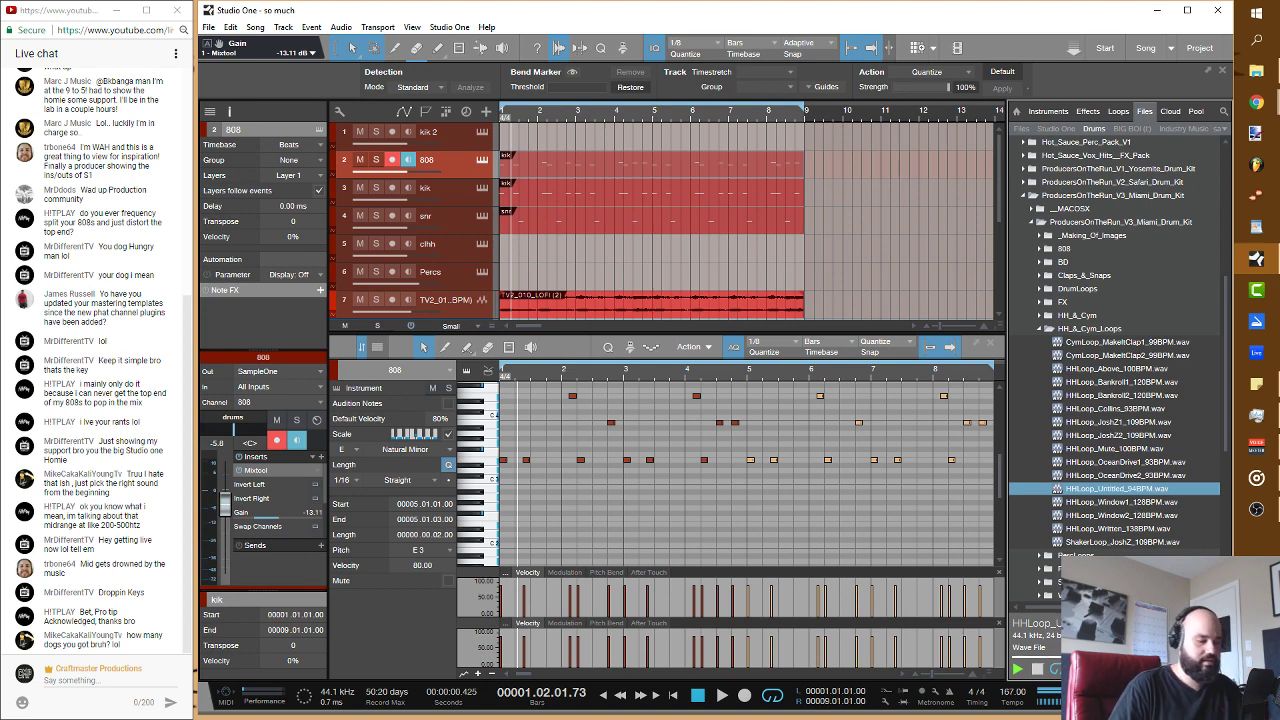
Step: Preview HHLoop_Untitled_94BPM.wav over the beat and place it at bar 1 on a new audio track between clhh and Percs
key("space")
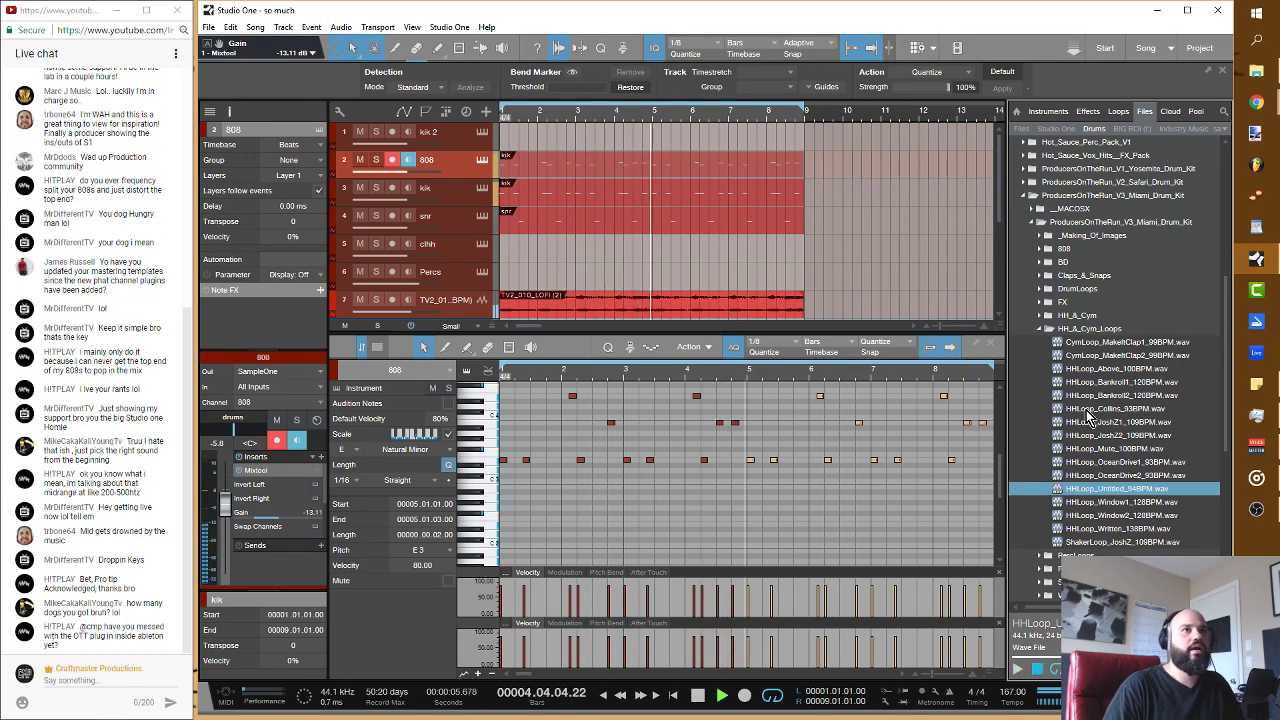
left_click(1131, 490)
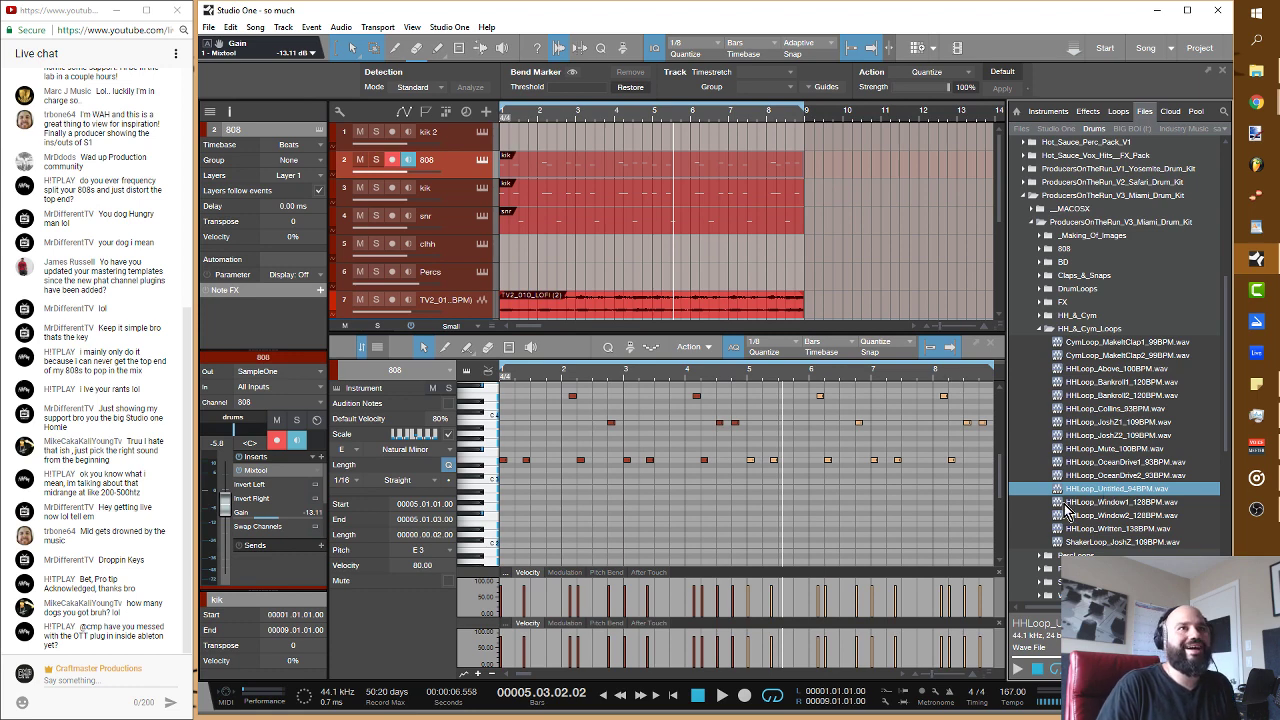
left_click(1064, 494)
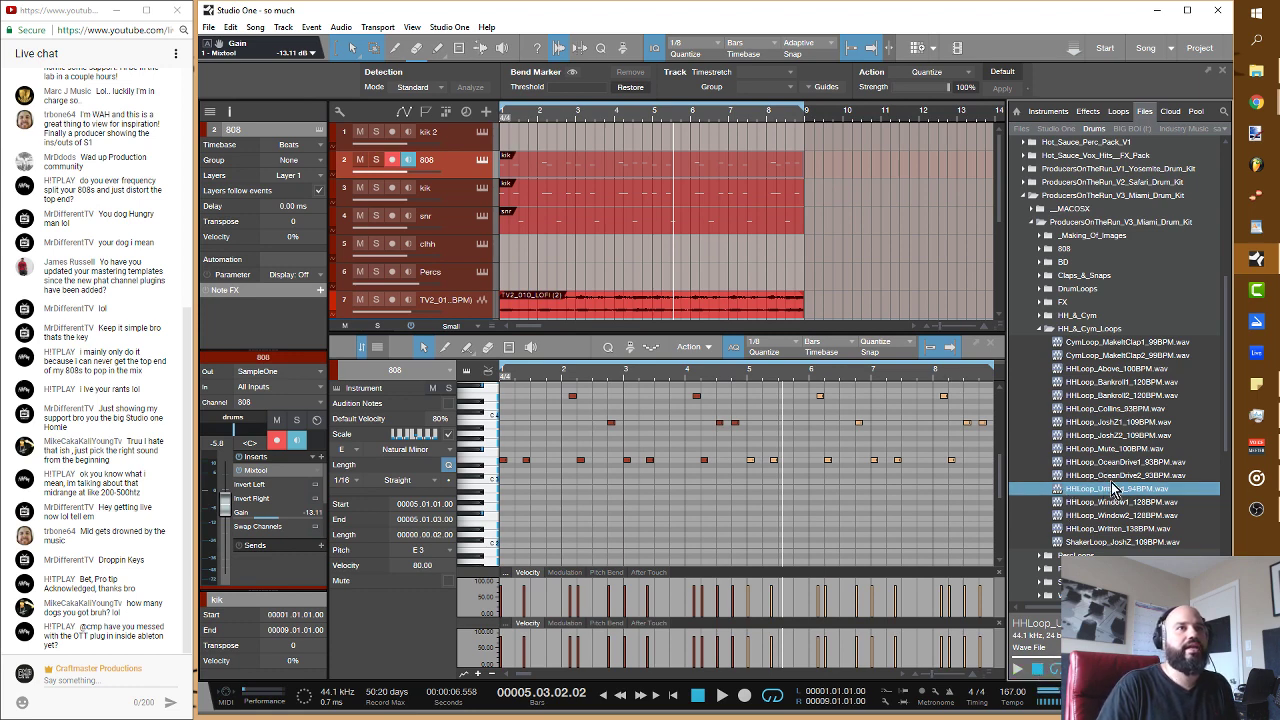
left_click_drag(1113, 488, 512, 274)
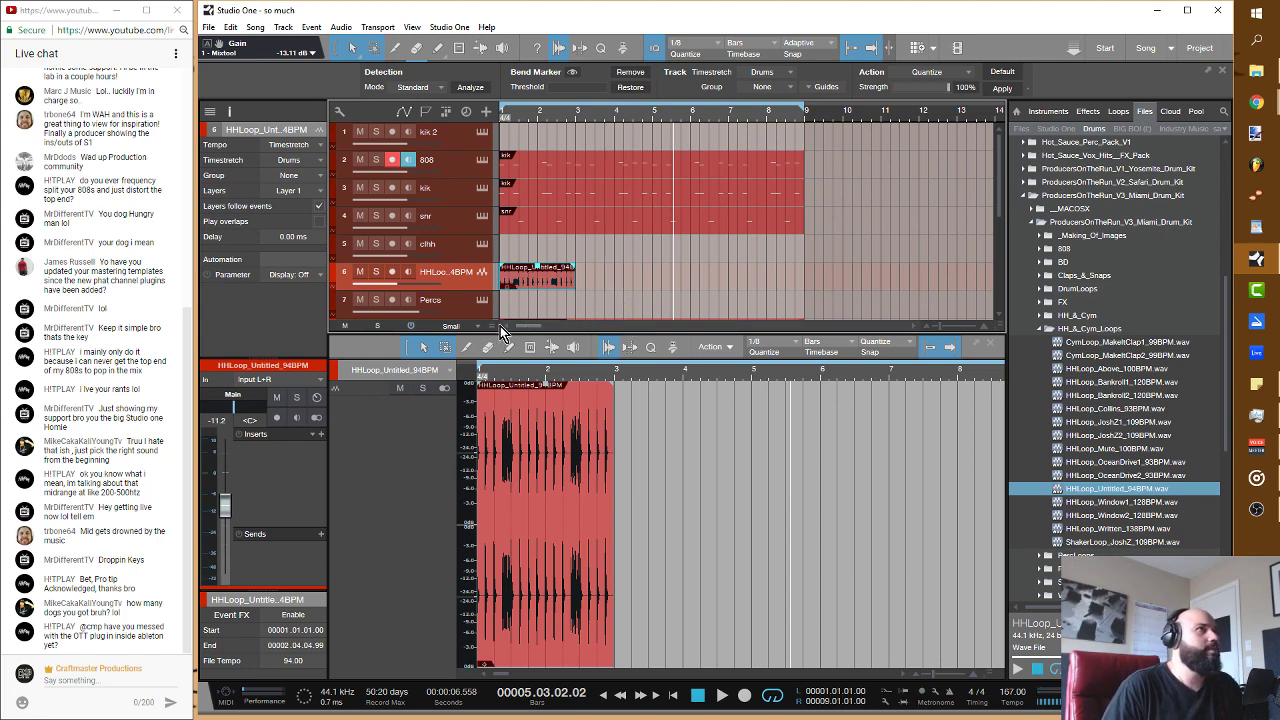
left_click_drag(530, 120, 534, 134)
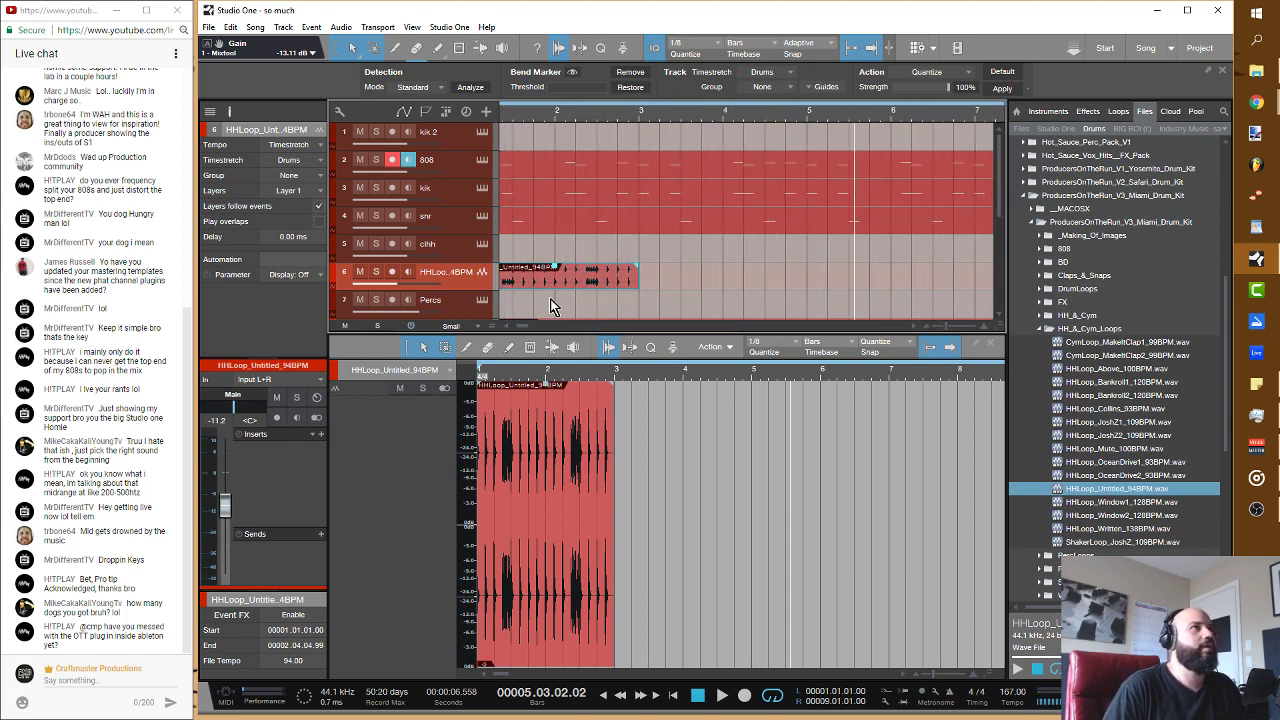
left_click_drag(530, 326, 521, 327)
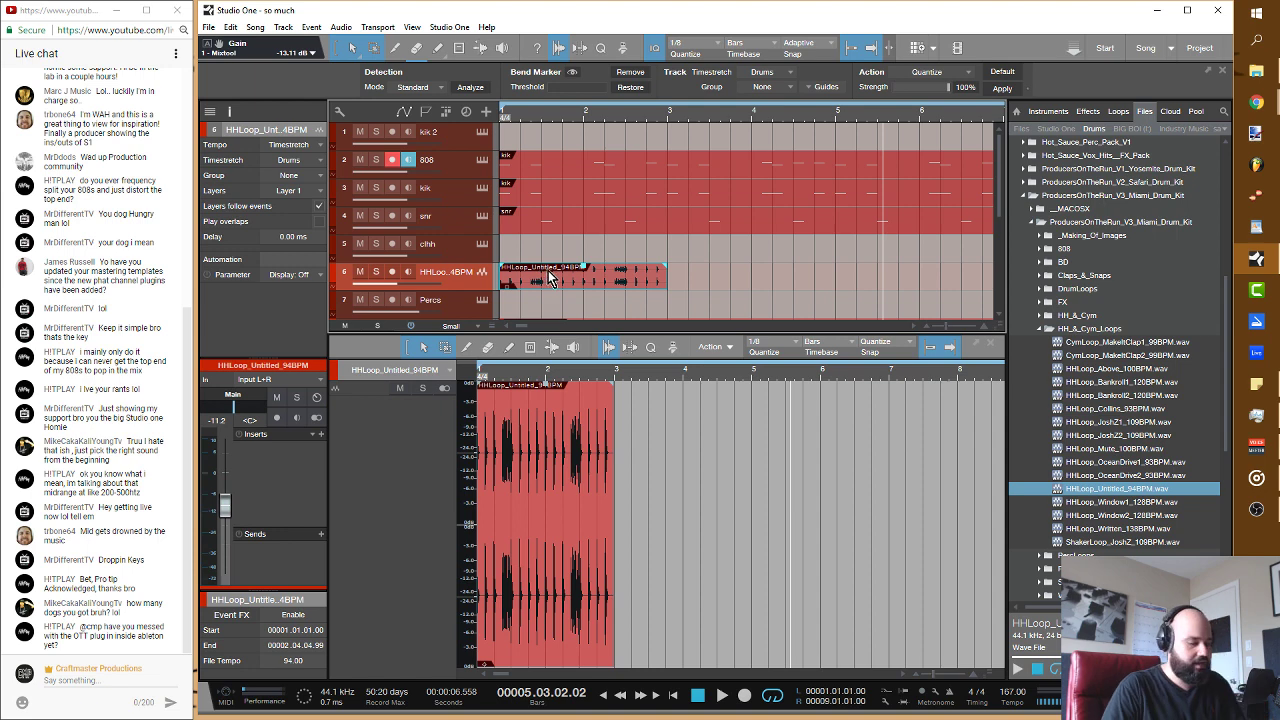
Step: Play the beat from the start to hear the placed hi-hat loop with the drums and 808
key("Home")
key("space")
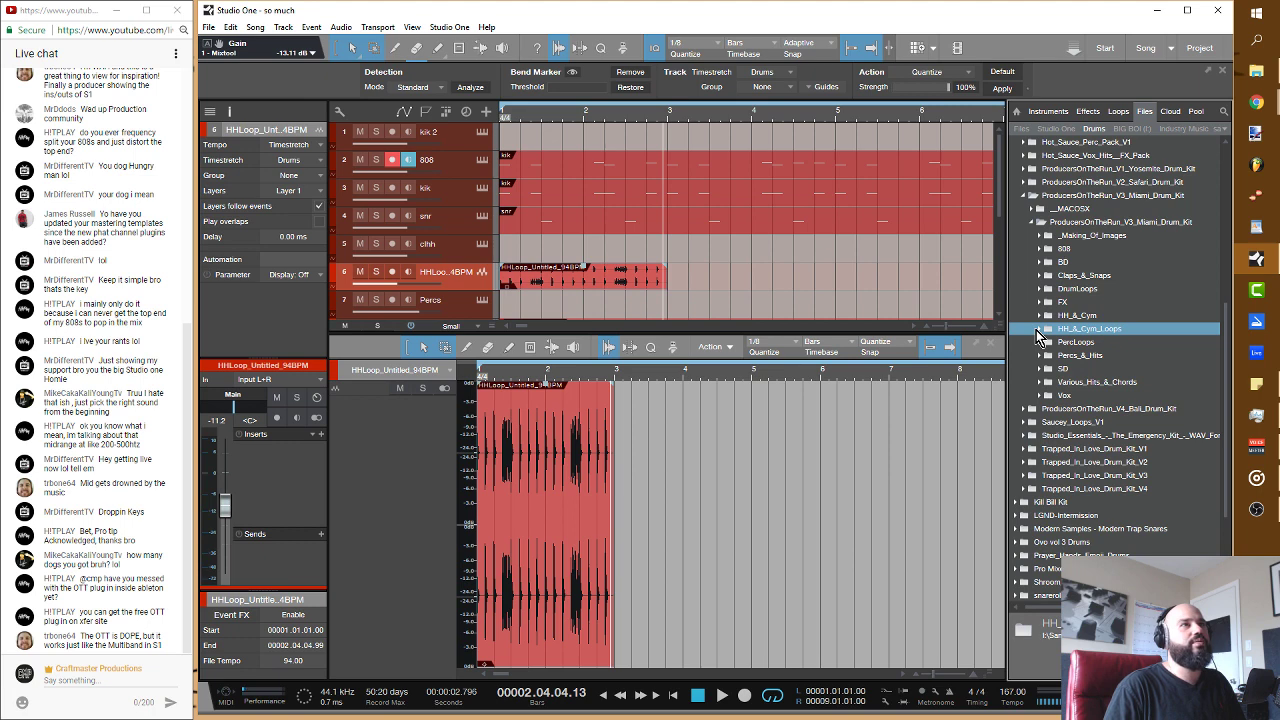
key("Home")
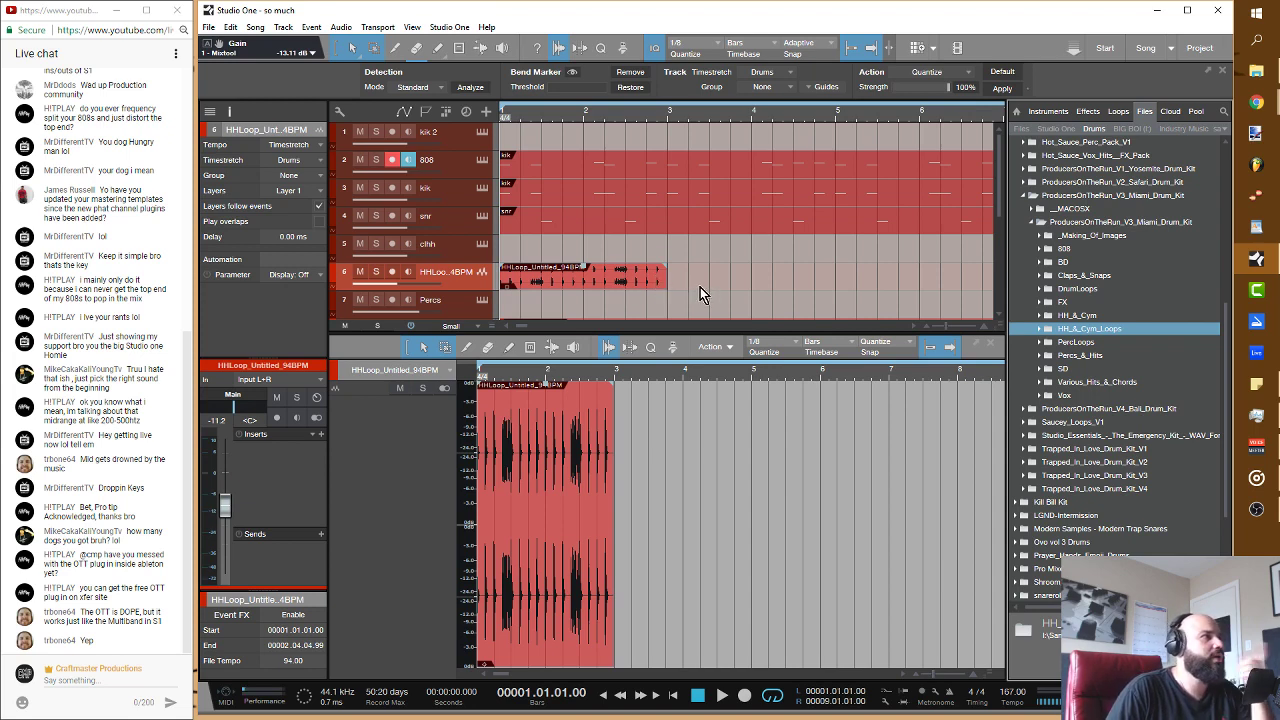
right_click(592, 277)
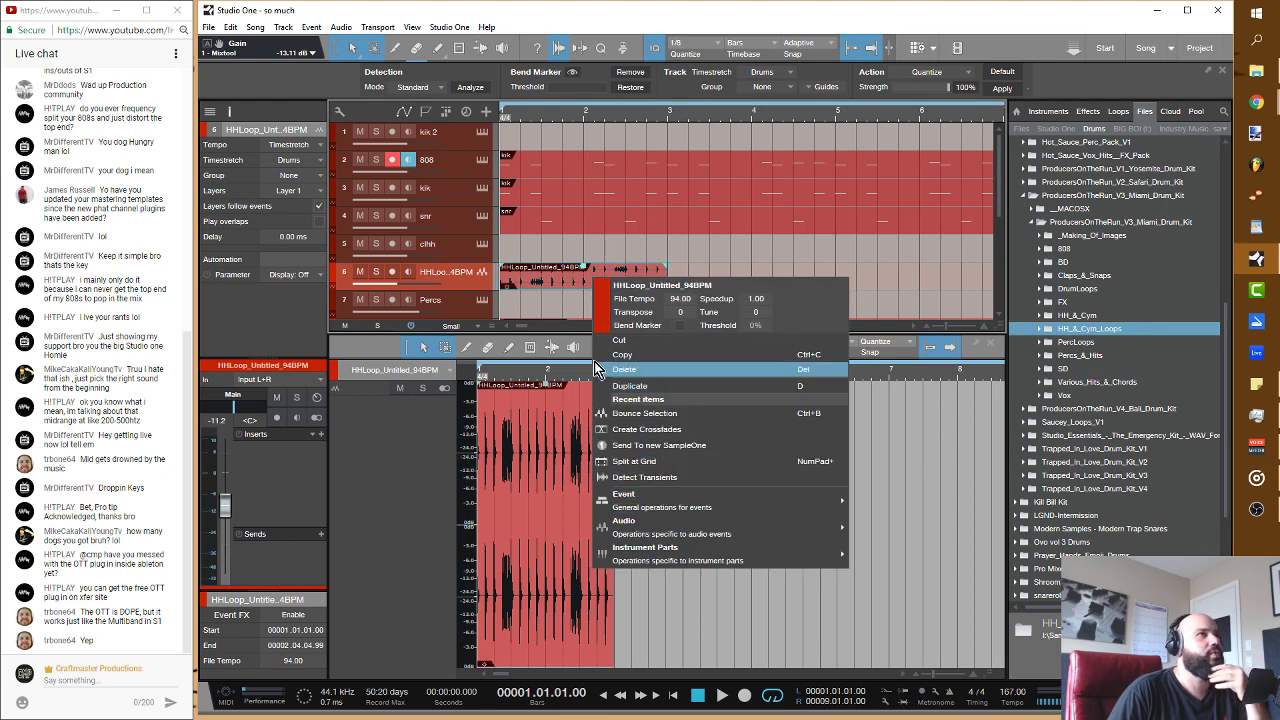
left_click(548, 308)
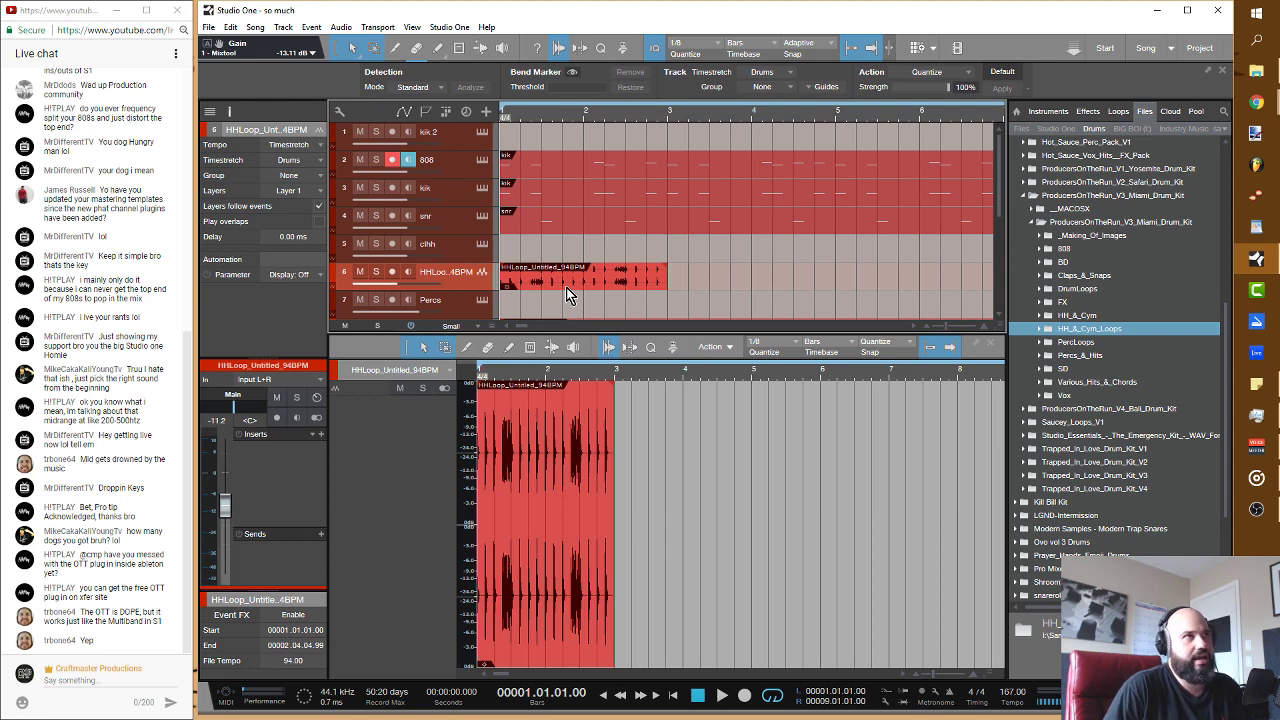
key("space")
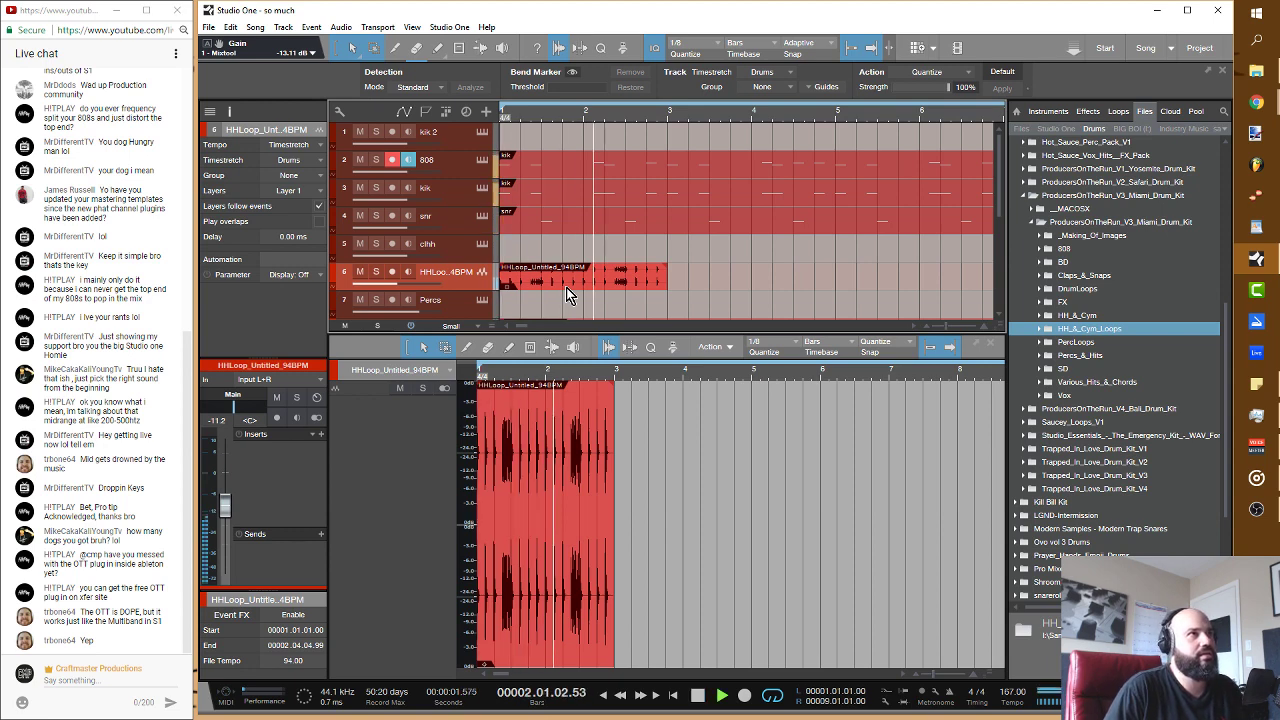
key("space")
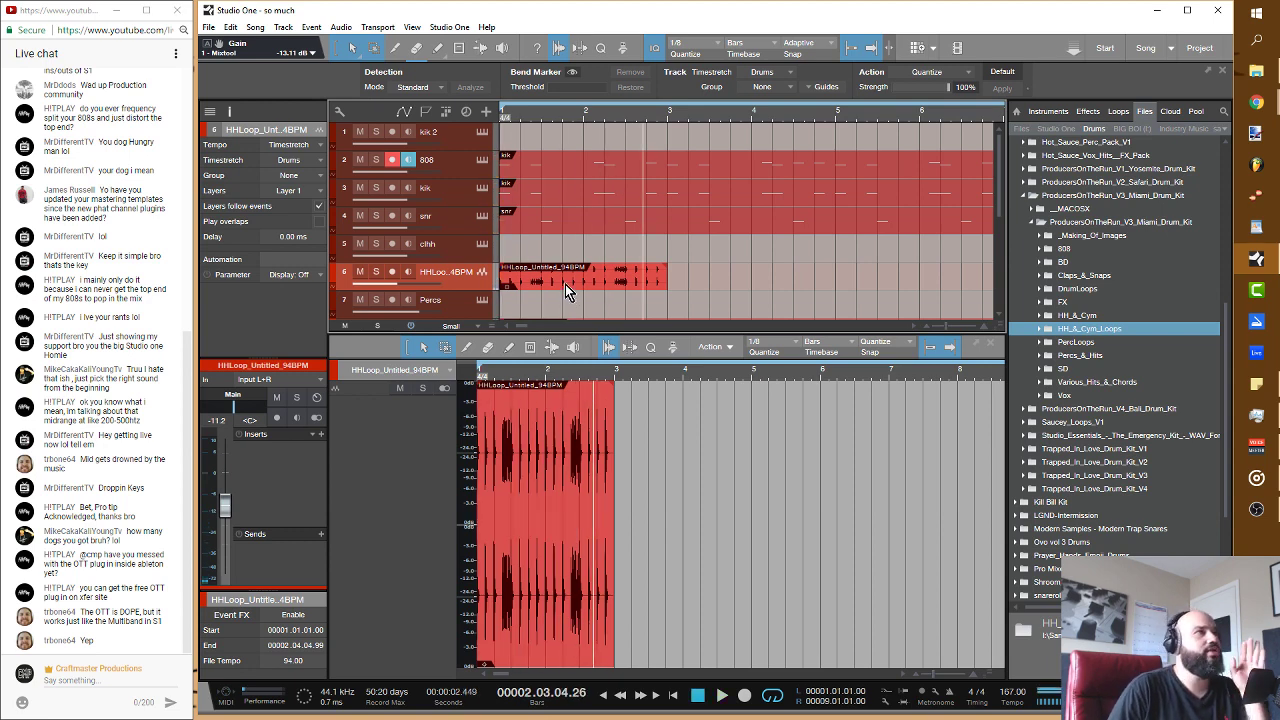
Step: Open the HHLoop_Untitled_94BPM audio event for editing with Melodyne
right_click(565, 284)
mouse_move(662, 532)
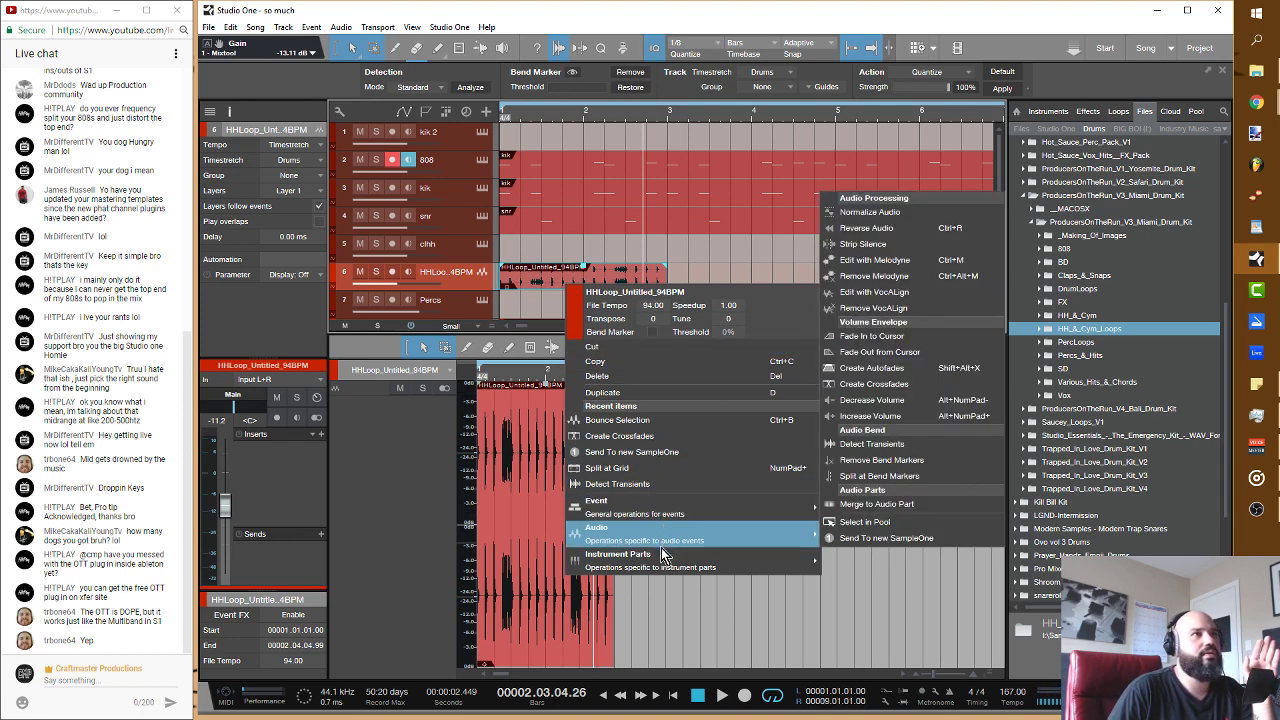
mouse_move(665, 502)
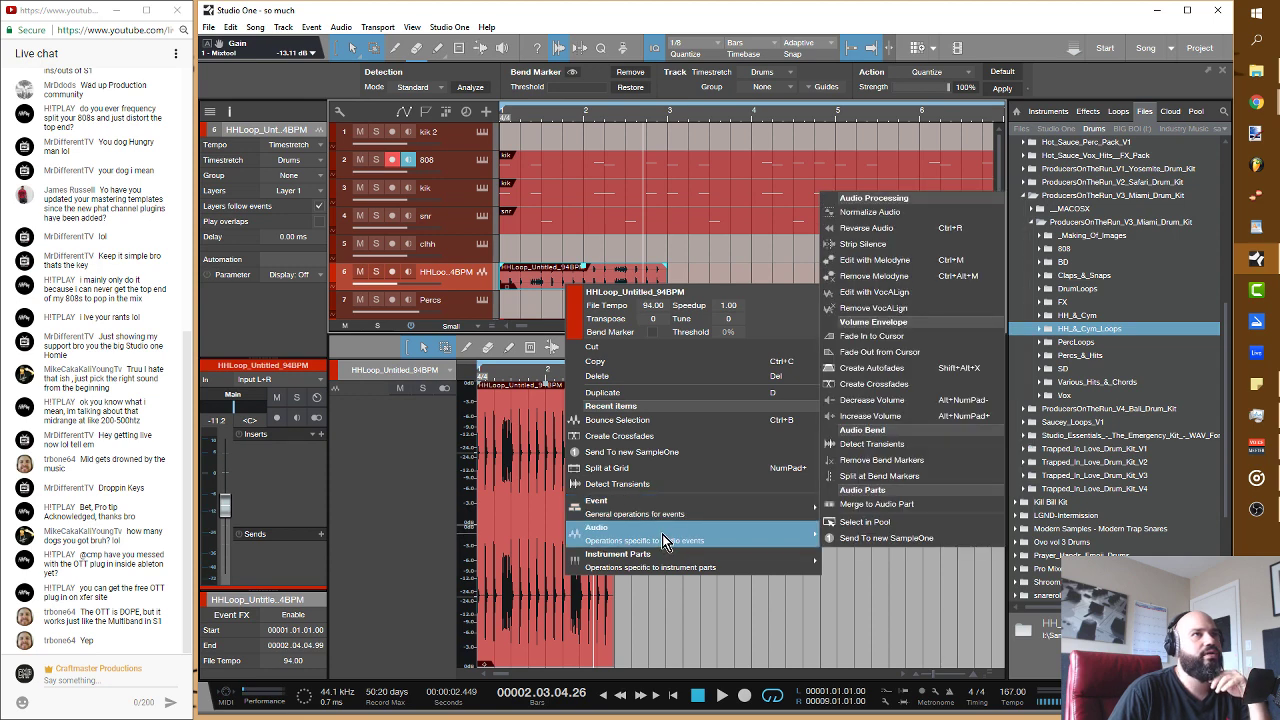
mouse_move(784, 532)
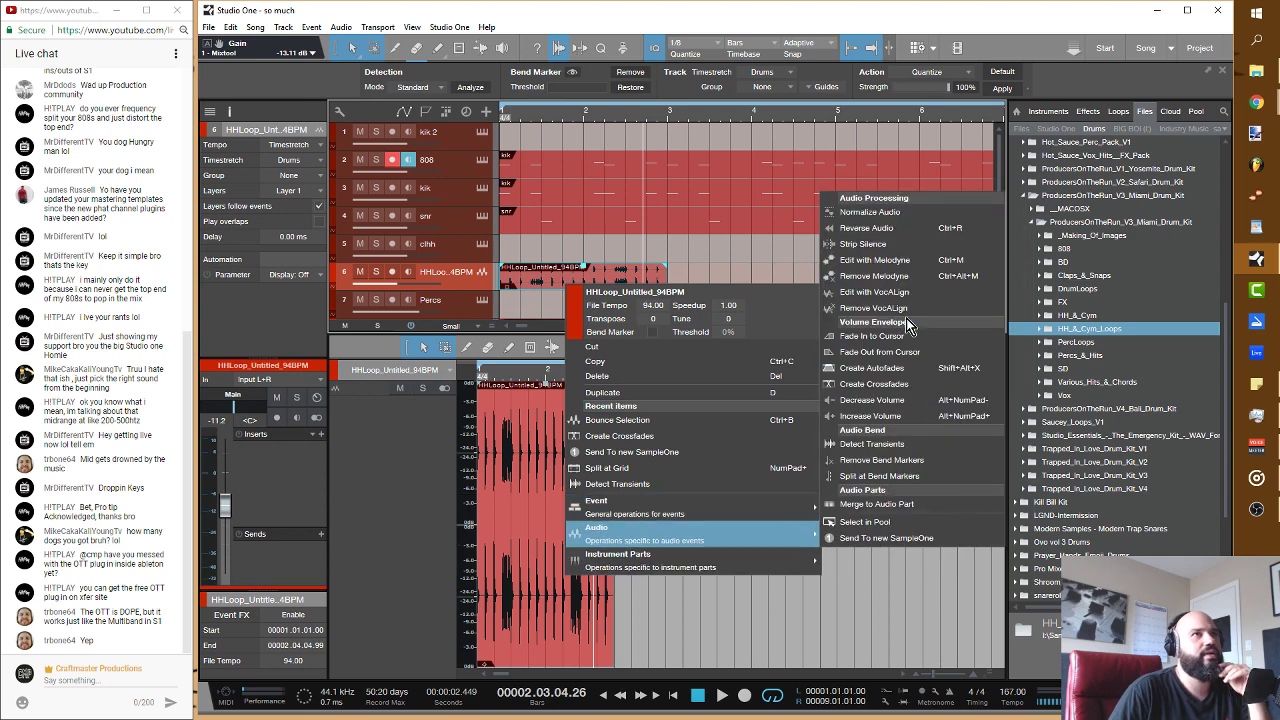
left_click(902, 265)
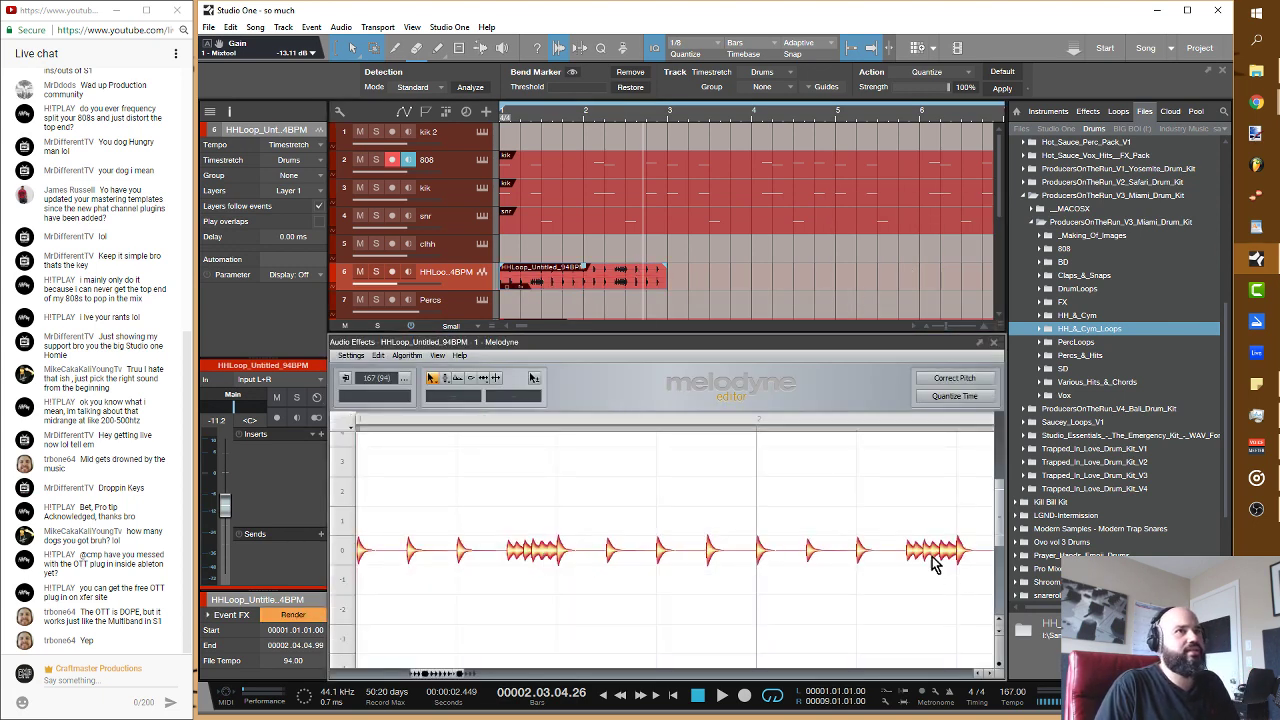
scroll(679, 250, "down", 2)
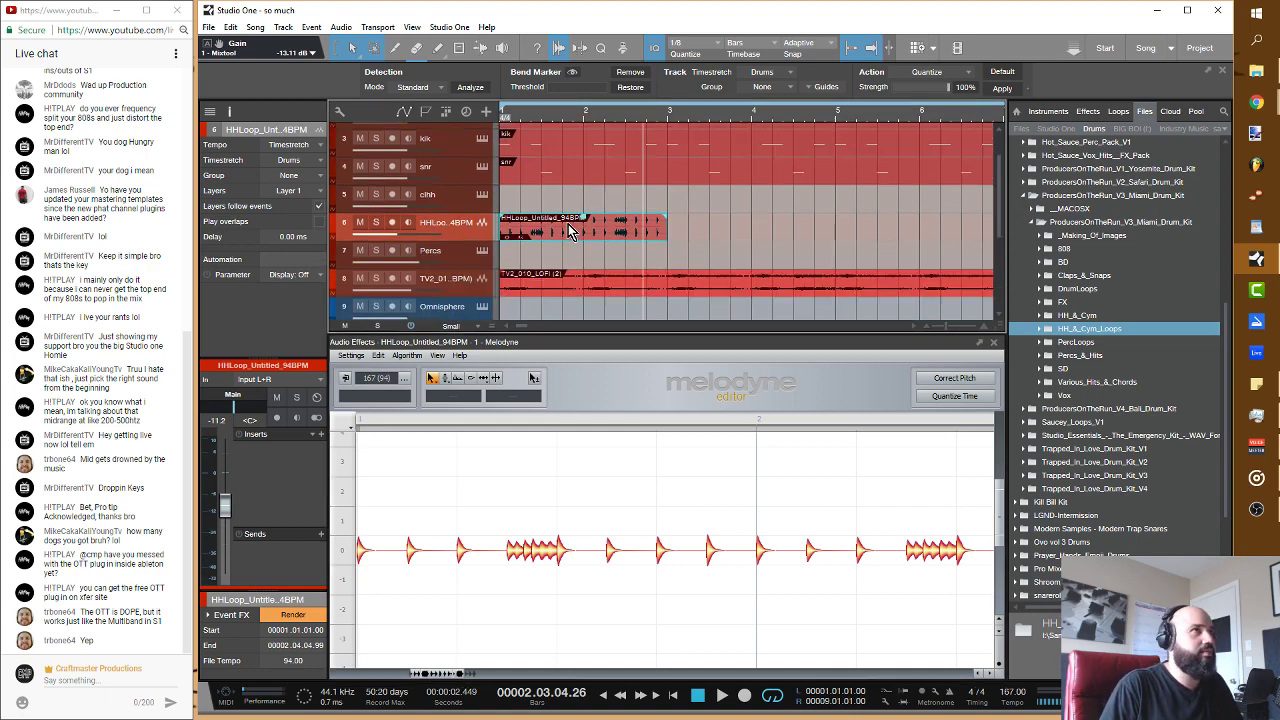
Step: Convert the Melodyne-analysed hi-hat loop to notes on the clhh track at bar 1 and open the part for note editing
left_click_drag(568, 230, 568, 212)
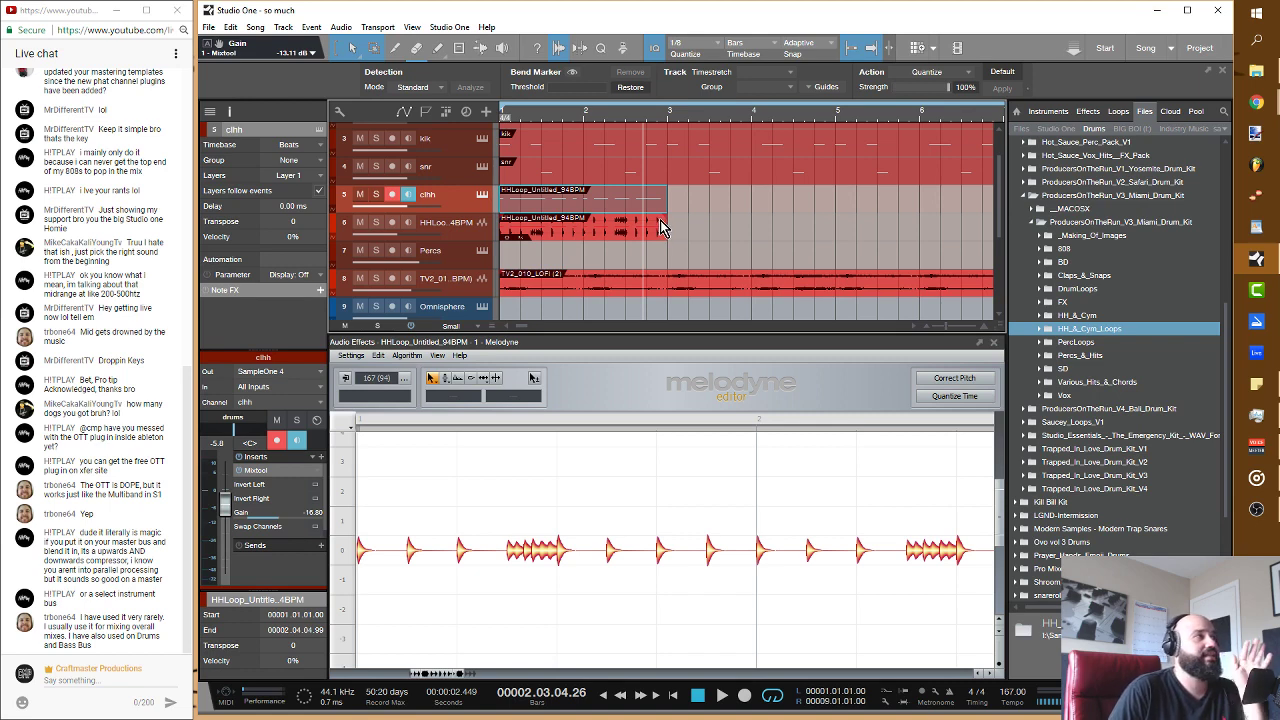
left_click(600, 208)
left_click_drag(573, 370, 848, 714)
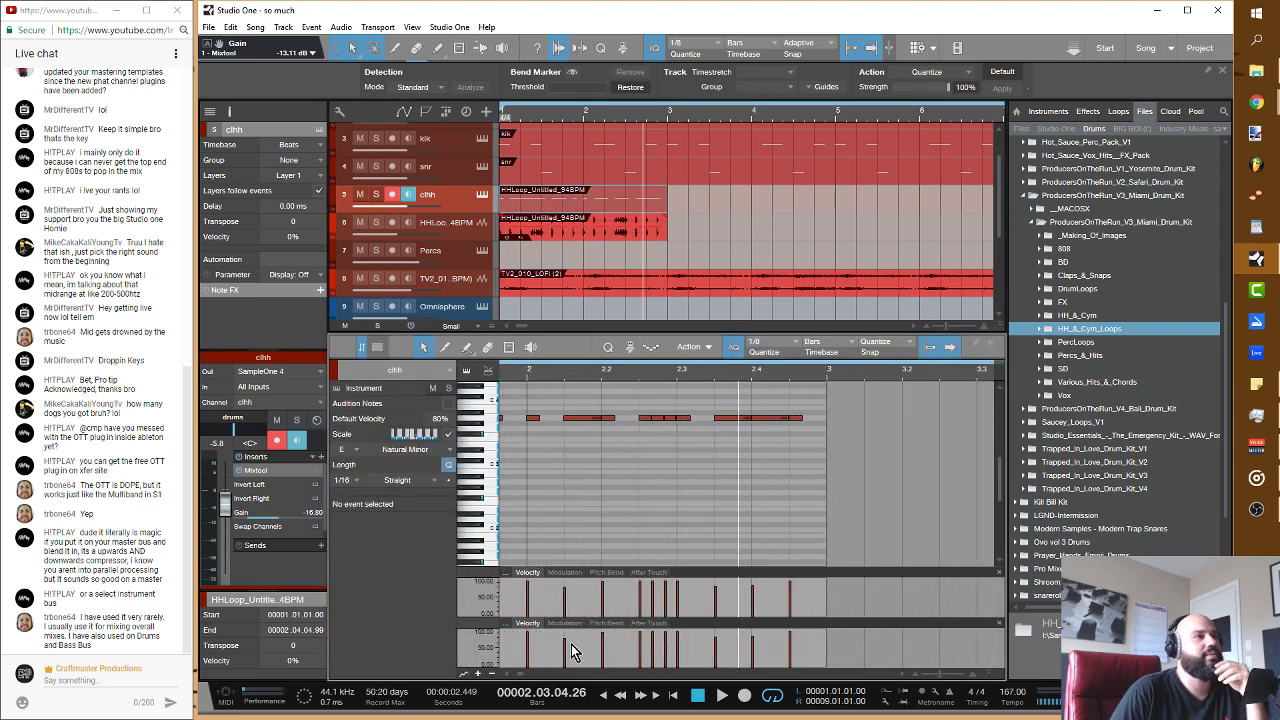
left_click_drag(522, 680, 510, 680)
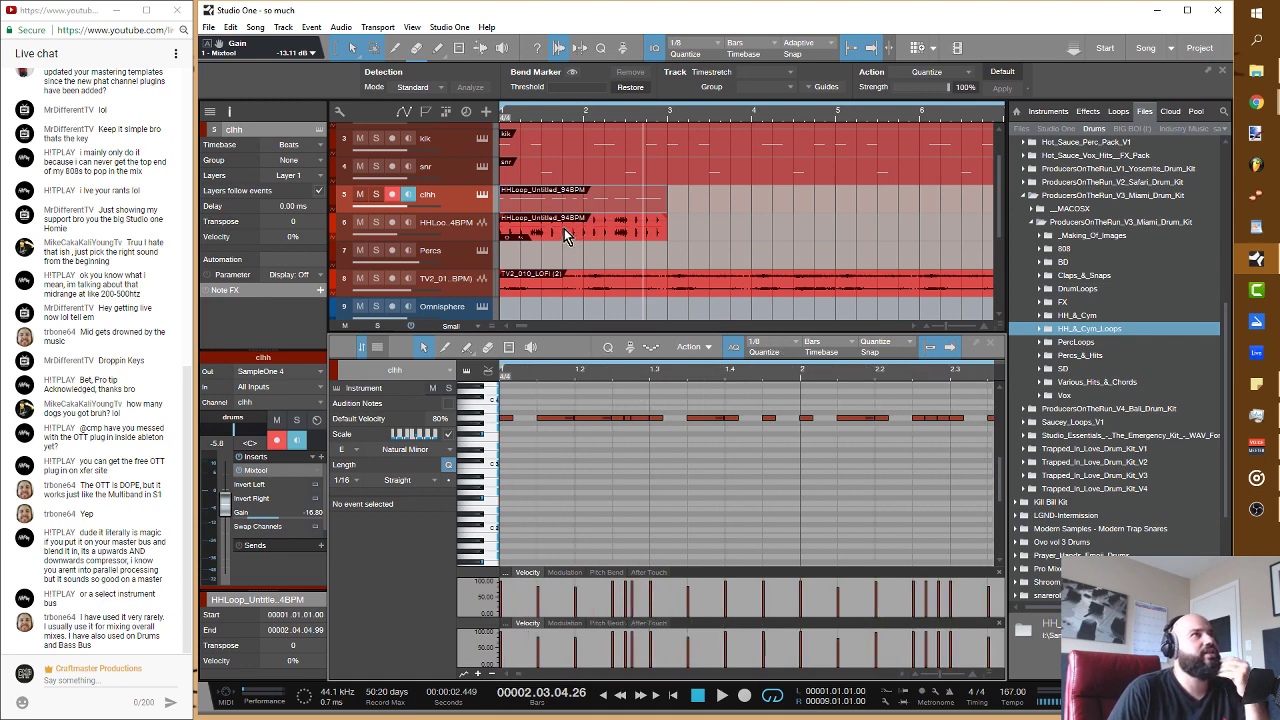
Step: Solo the clhh track and play the converted hi-hat part
left_click(373, 194)
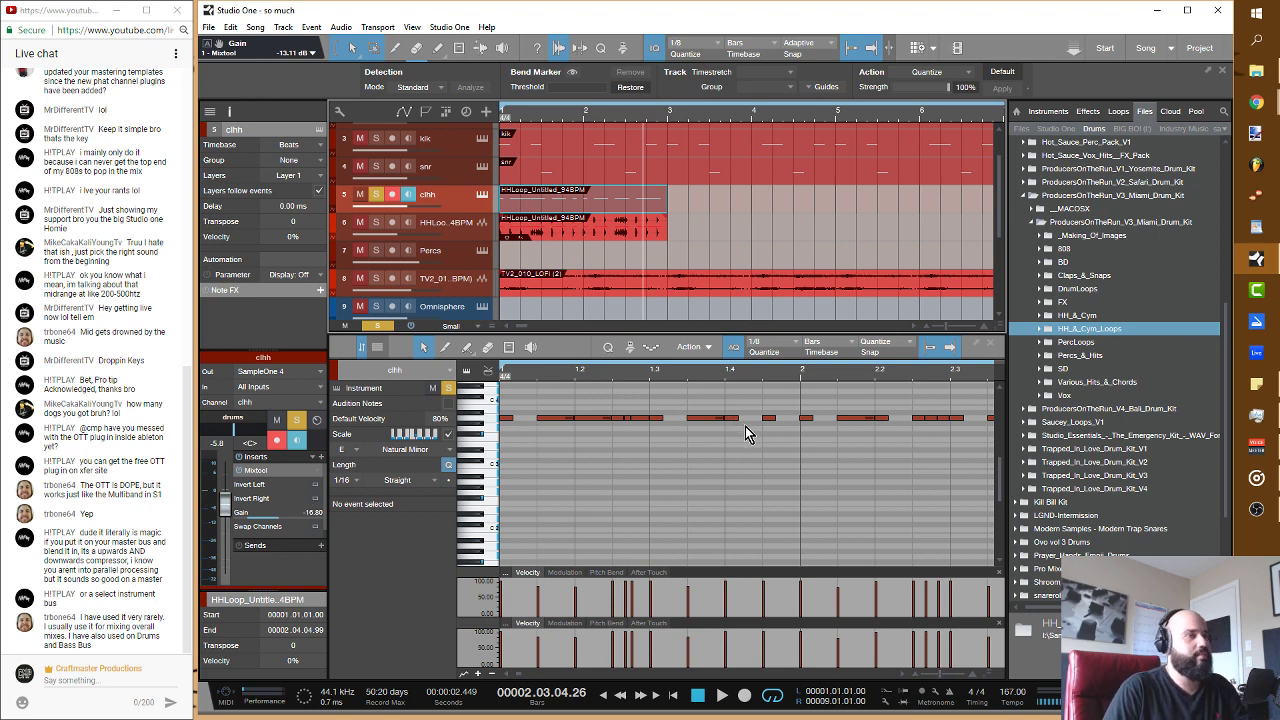
key("space")
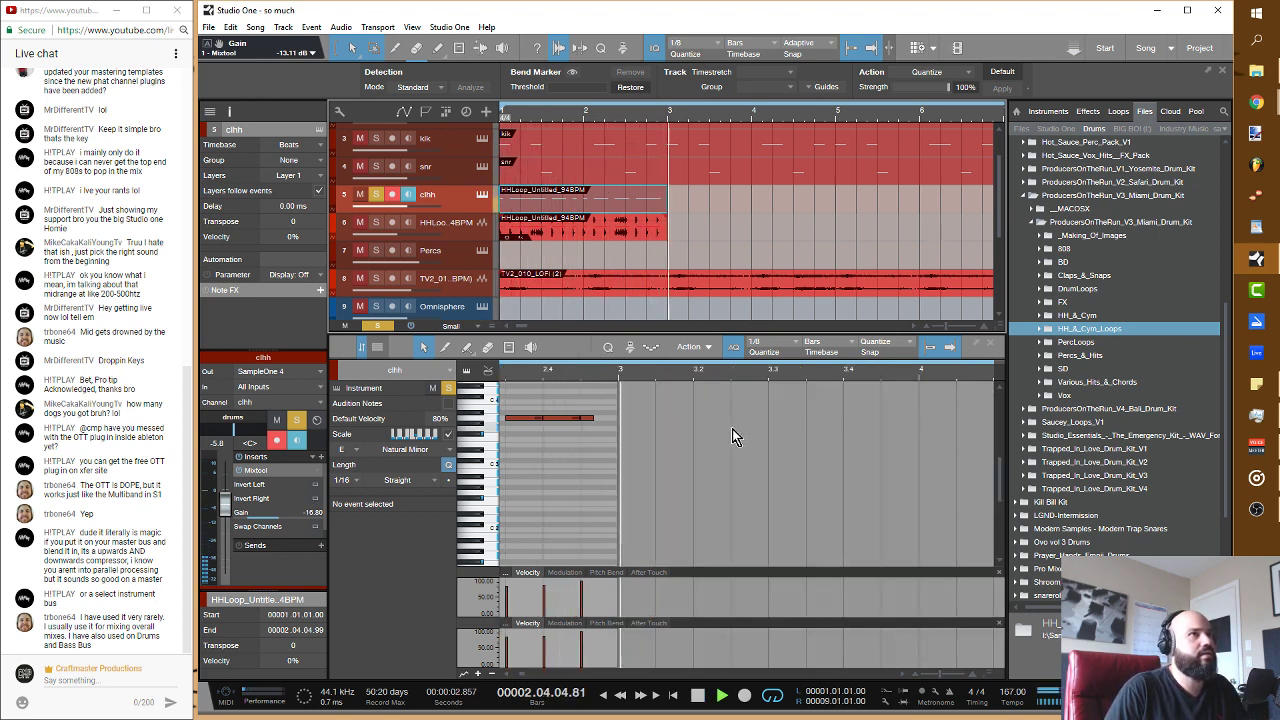
key("space")
key("z")
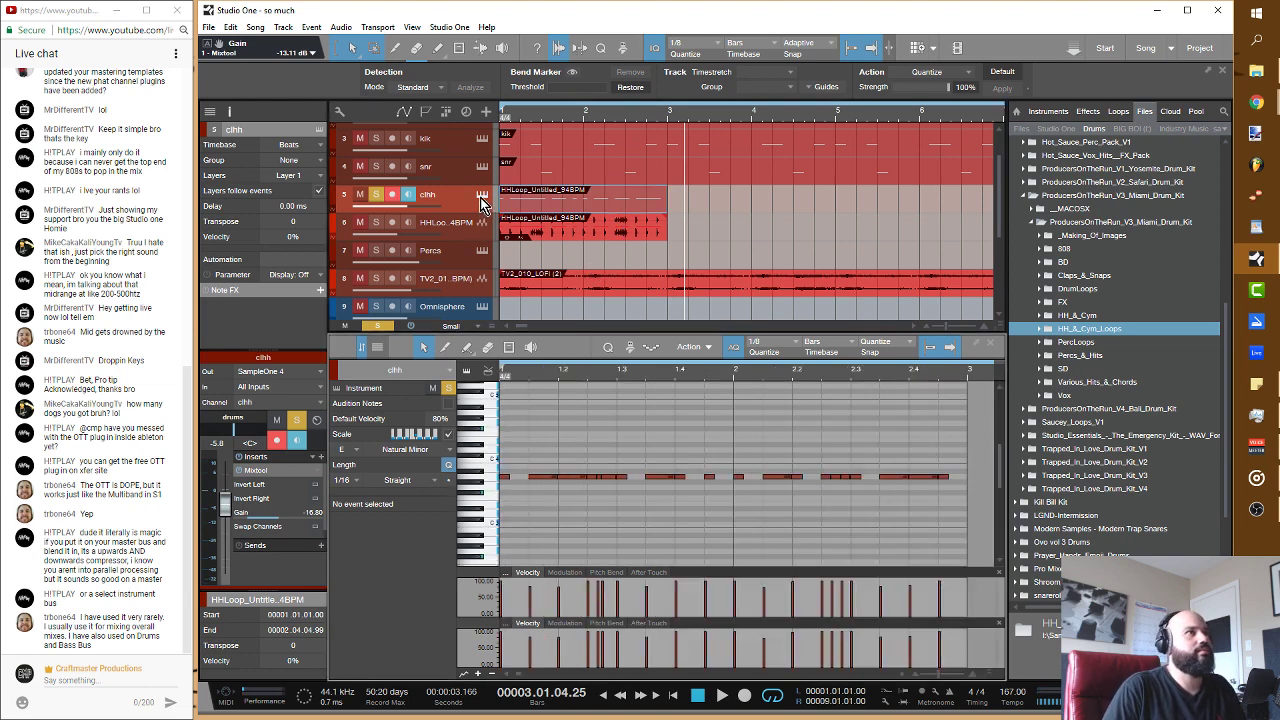
Step: Transpose all notes in the clhh part down to C 3 and play the part
left_click_drag(959, 477, 450, 452)
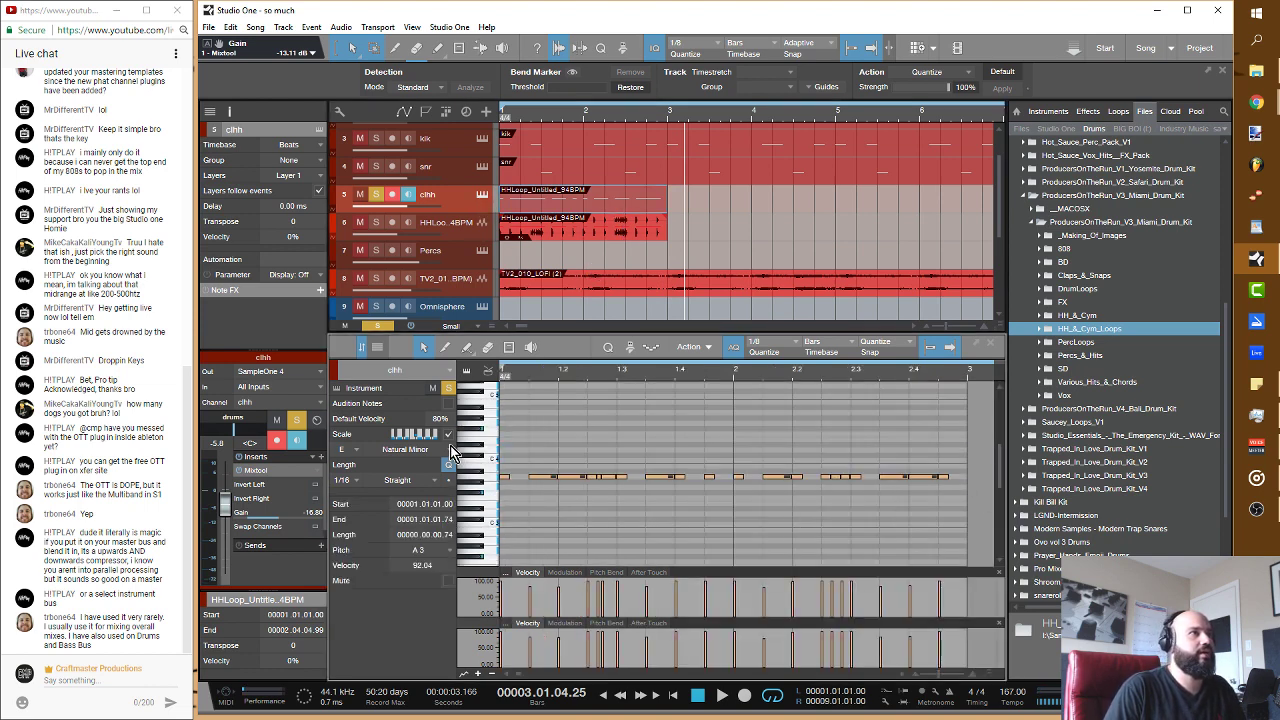
key("Down")
key("Down")
key("Down")
key("Down")
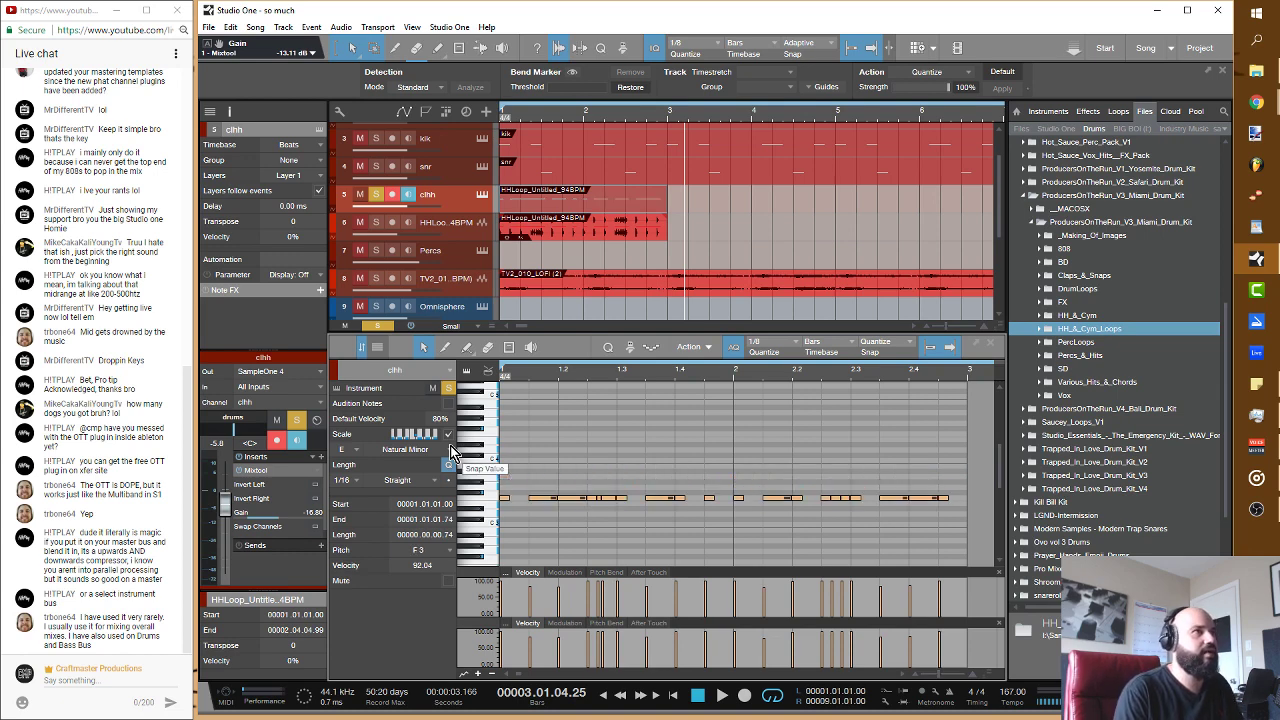
key("Down")
key("Down")
key("Down")
key("Down")
key("Down")
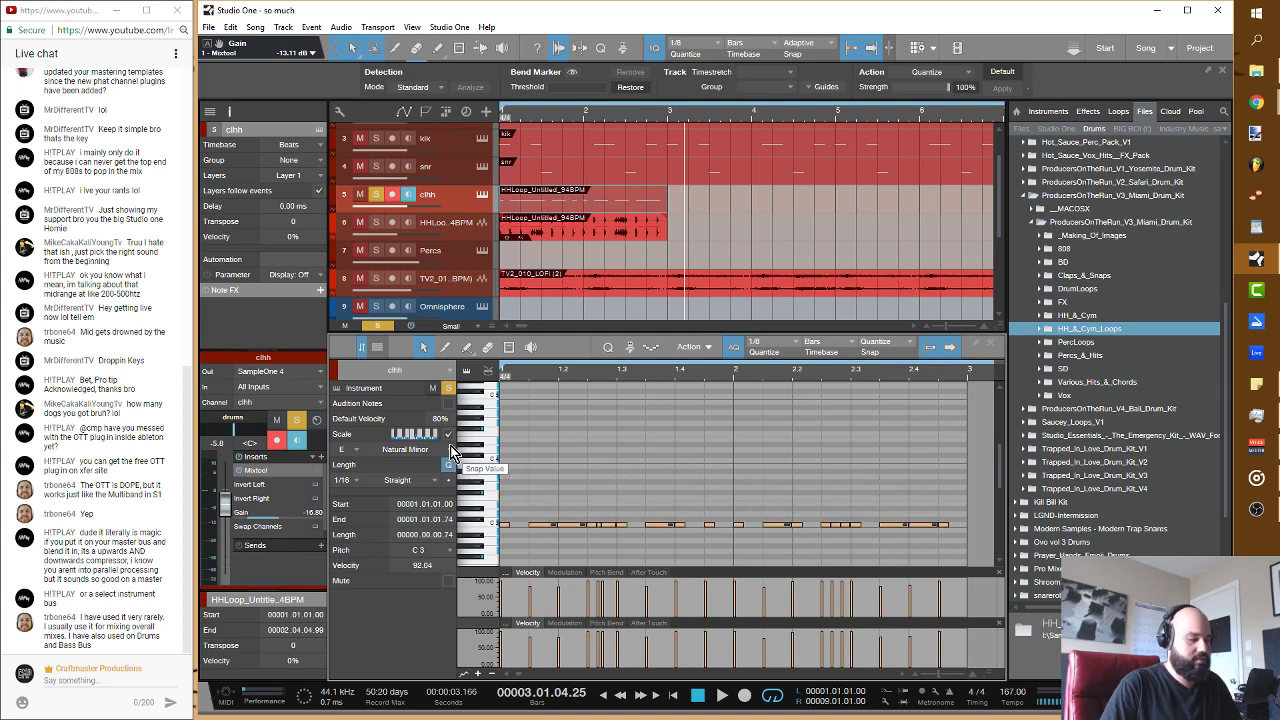
key("space")
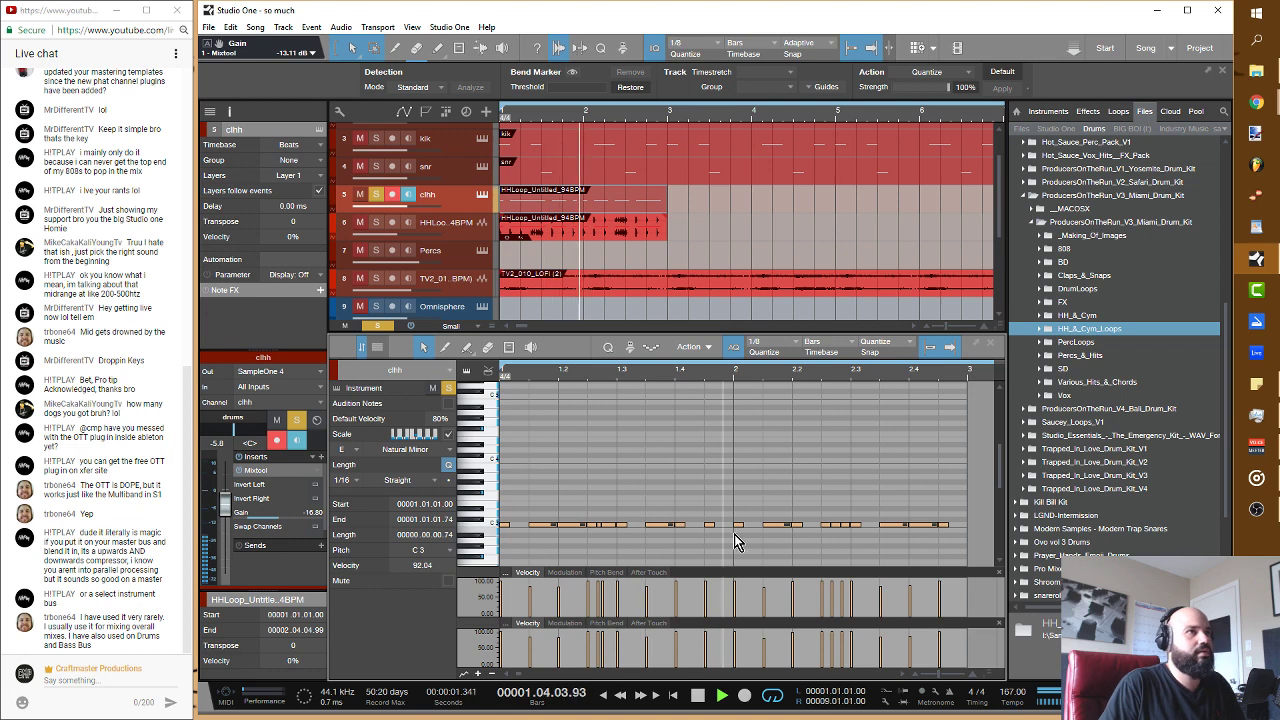
key("space")
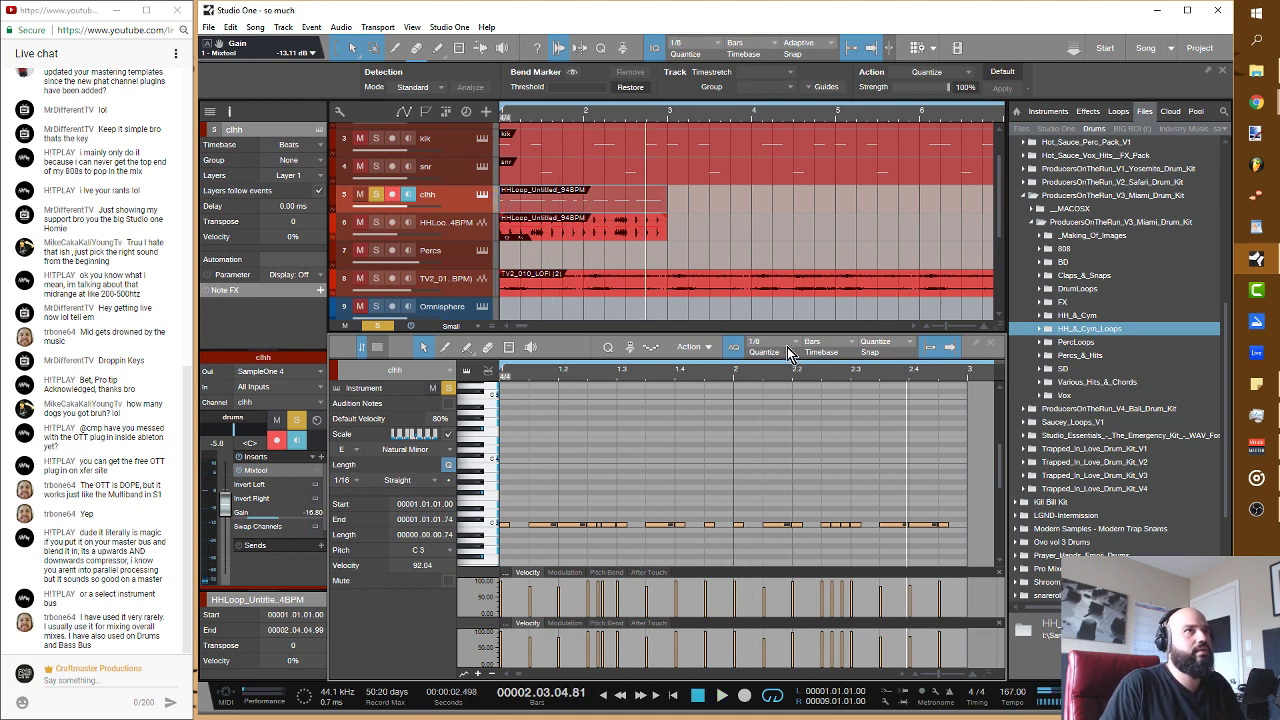
Step: Try quantizing all the clhh notes to 1/16, and undo the quantization
left_click(789, 354)
left_click(856, 369)
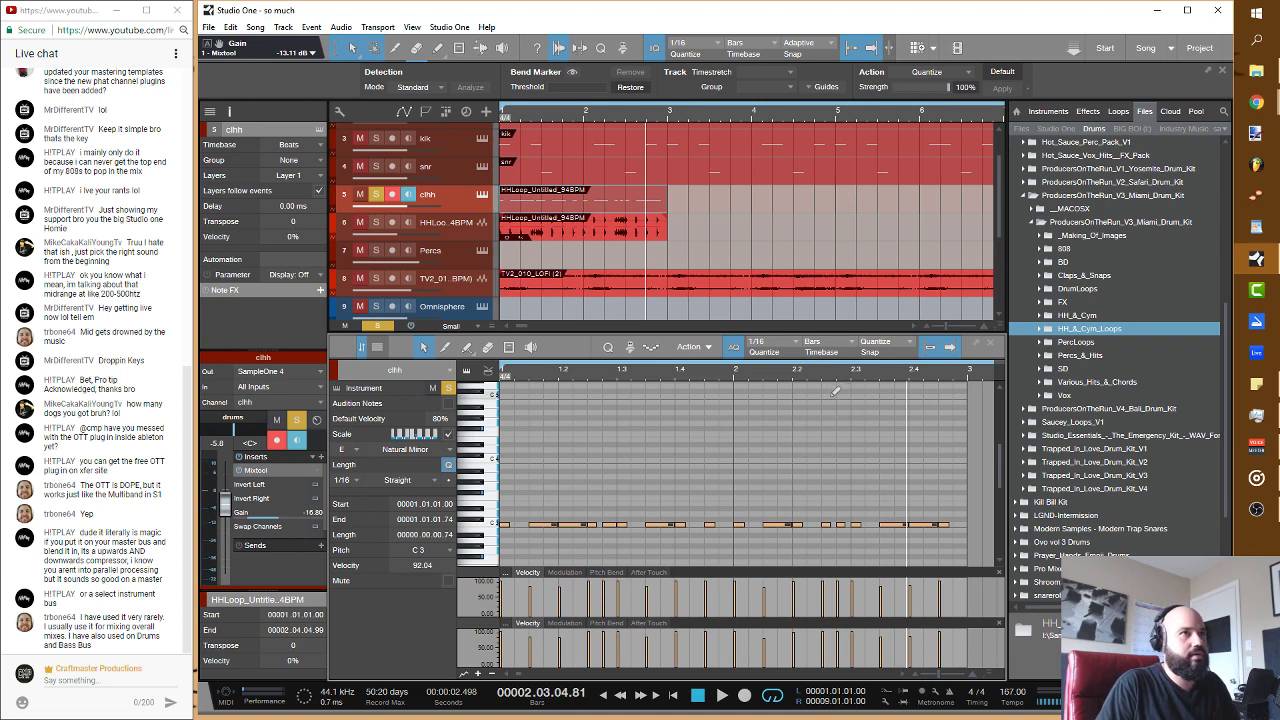
left_click(835, 392)
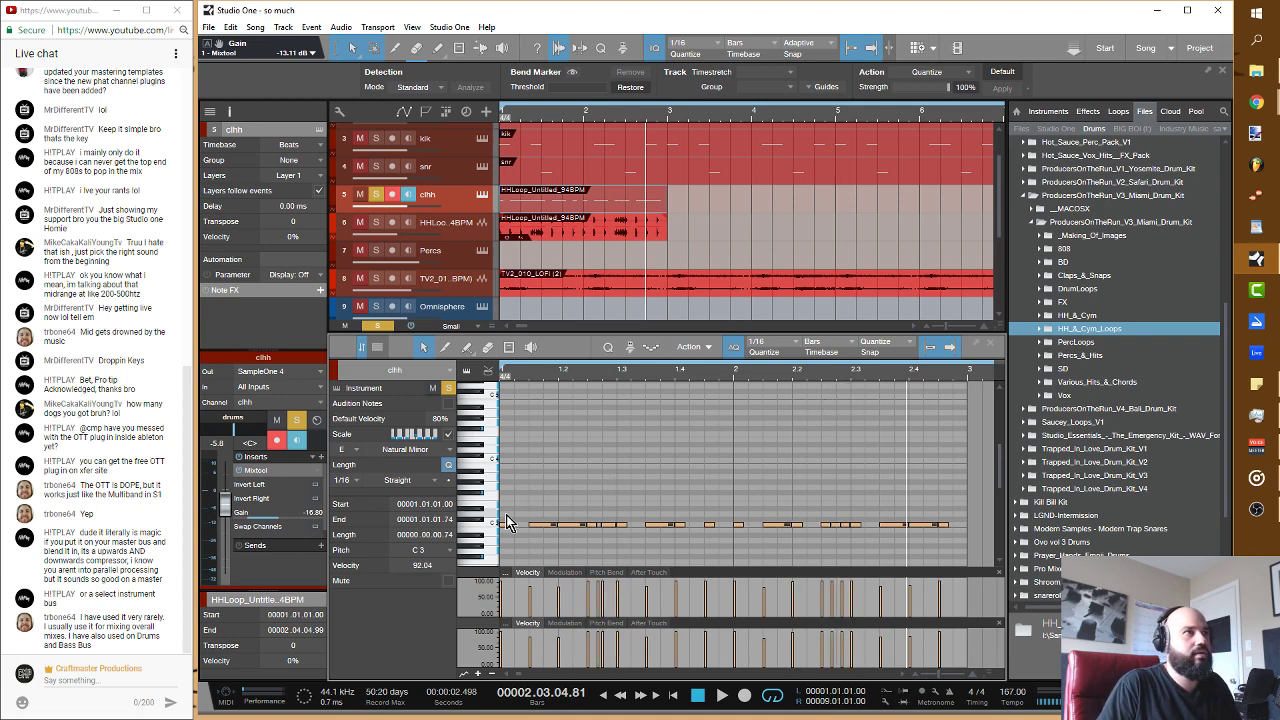
left_click(602, 452)
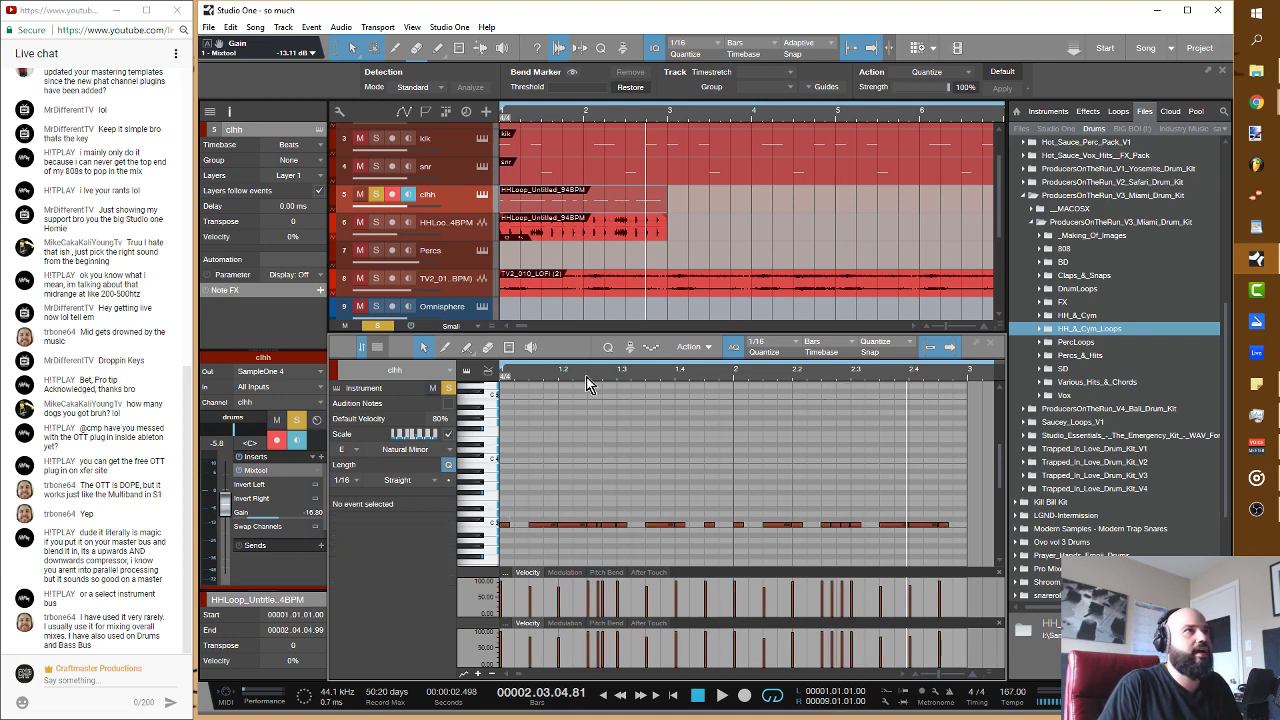
Step: Remove Melodyne from the HHLoop_Untitled_94BPM audio event and open its waveform in the audio editor
scroll(590, 385, "up", 3)
left_click(598, 240)
key("ctrl+m")
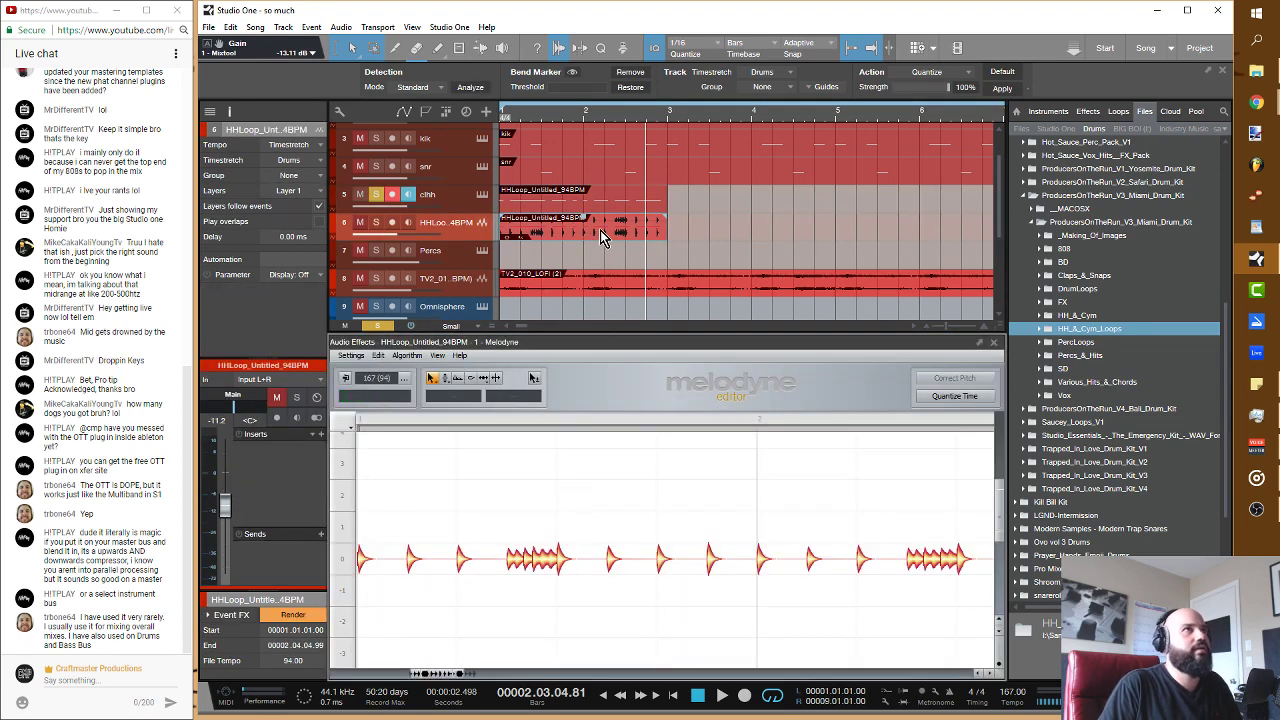
key("F2")
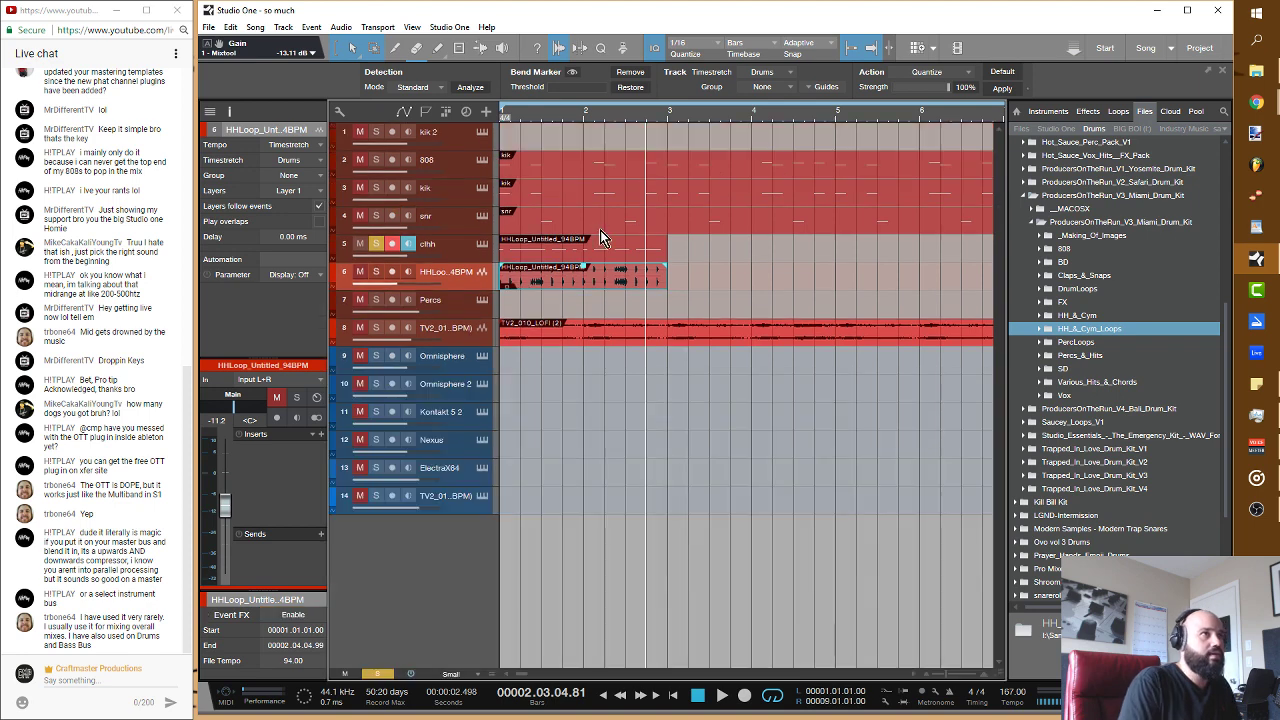
double_click(581, 278)
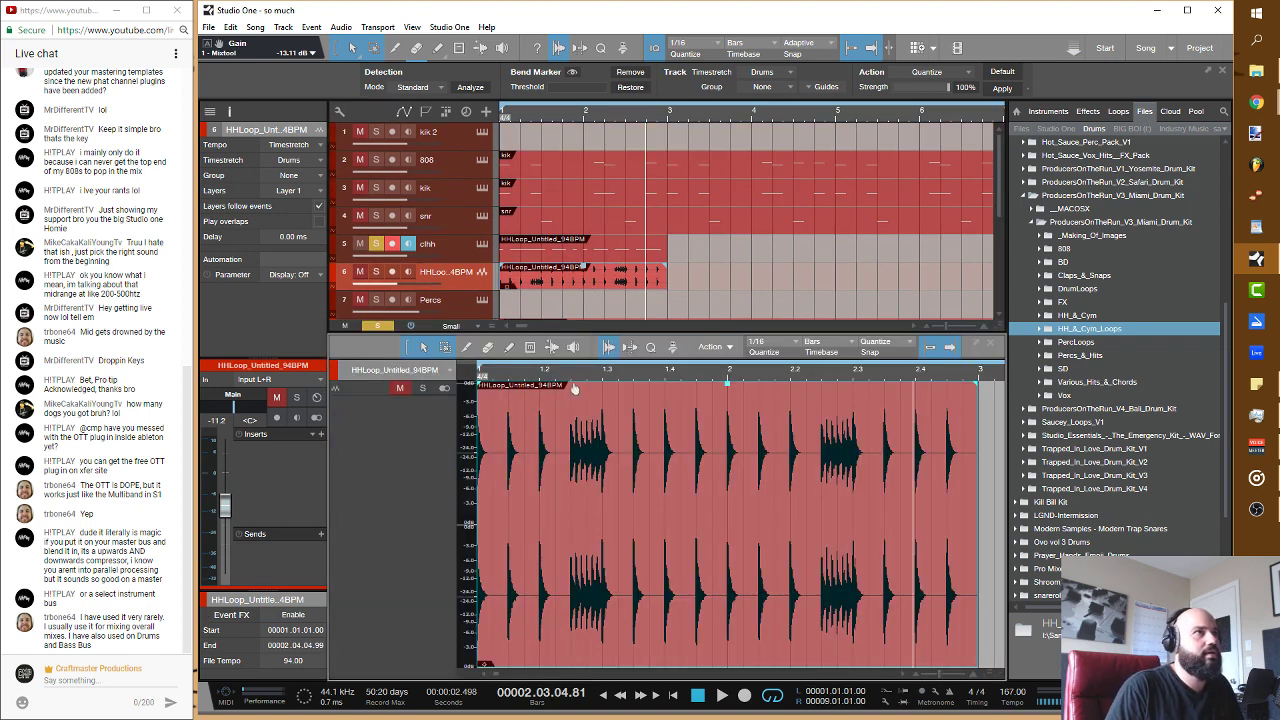
Step: Compare the hi-hat roll before beat 1.3 with the 1/8T grid and set the quantize value to 1/32T
scroll(575, 400, "up", 5)
left_click(795, 342)
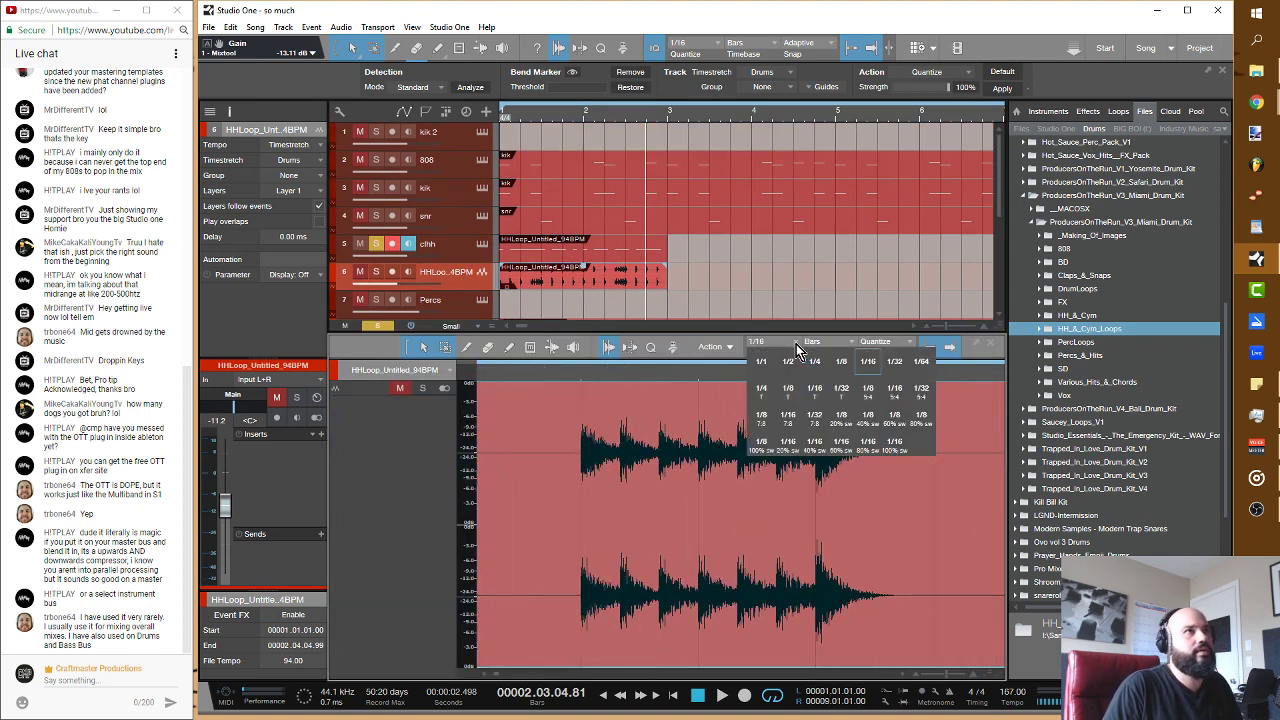
left_click(789, 391)
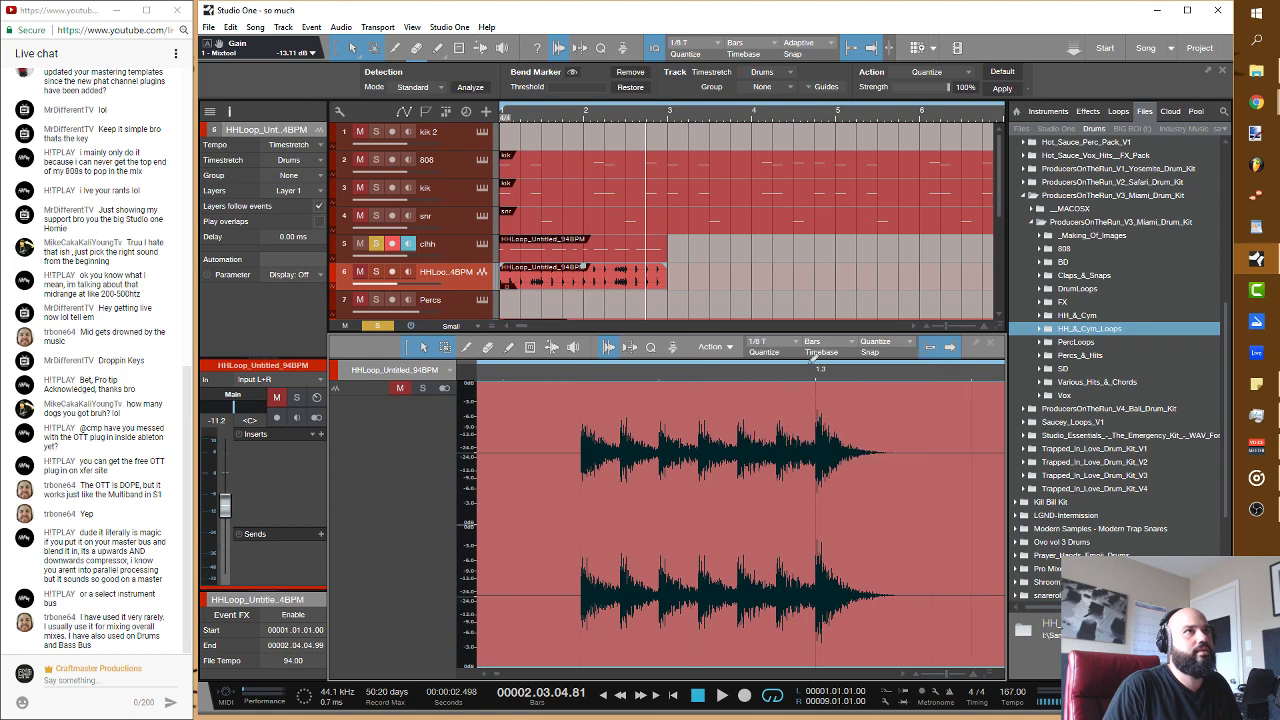
left_click(789, 342)
left_click(840, 391)
Step: Reopen the clhh notes, extend the first note to a length of 0.0.2.00 and play the part
left_click(568, 250)
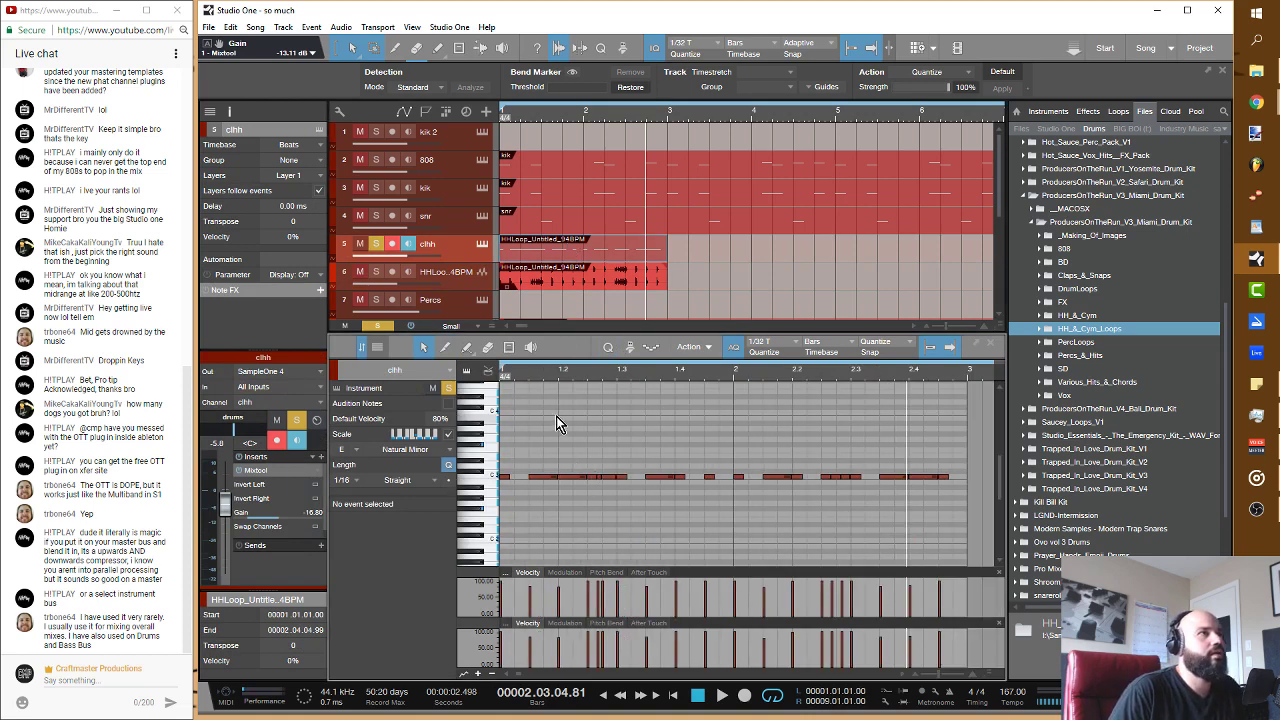
left_click_drag(510, 477, 528, 490)
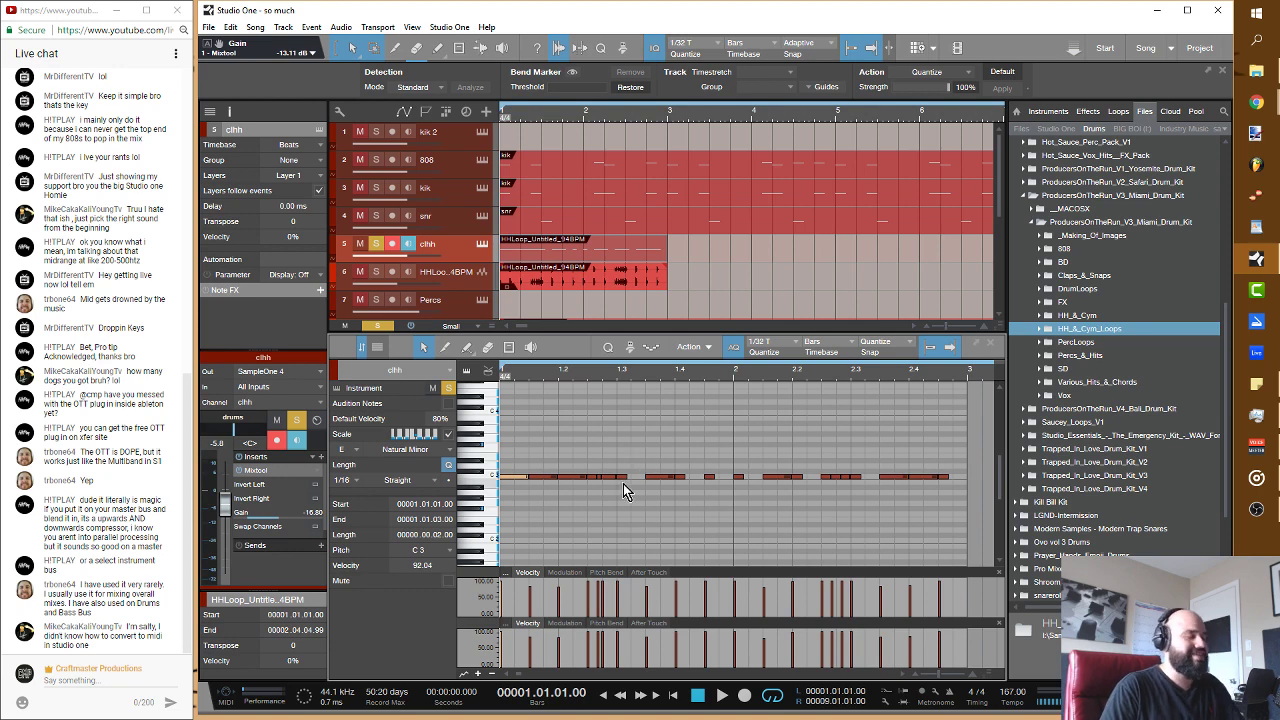
key("space")
key("space")
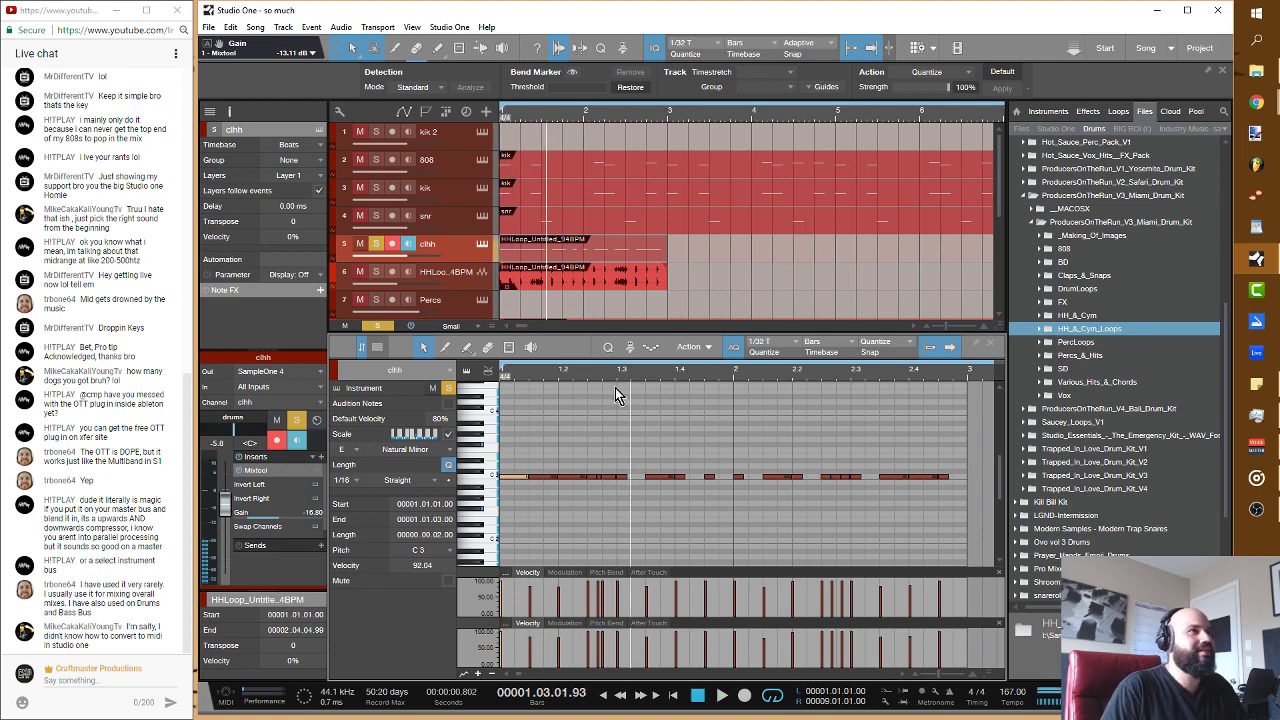
Step: Replace the roll before beat 1.3 with evenly repeated 1/32T C 3 notes from 1.2.3 to 1.3
left_click_drag(597, 372, 619, 463)
left_click(621, 478)
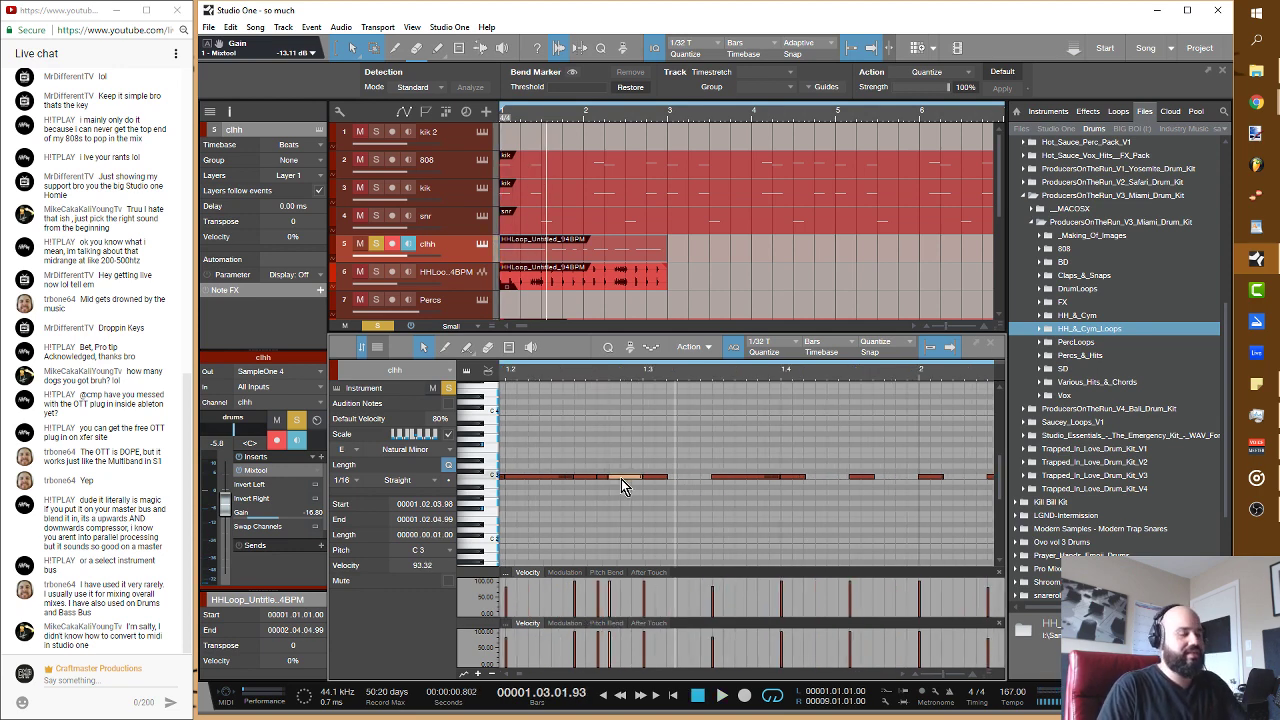
key("alt+Right")
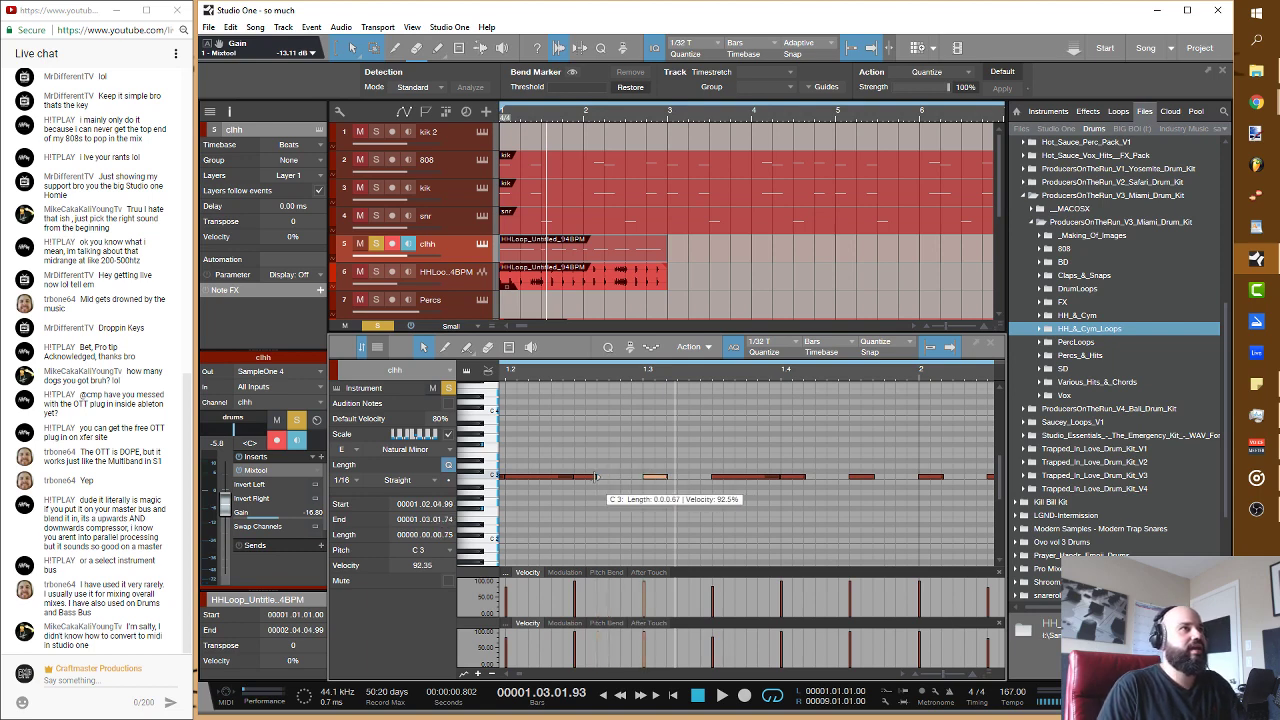
left_click(601, 477, "shift")
key("alt+x")
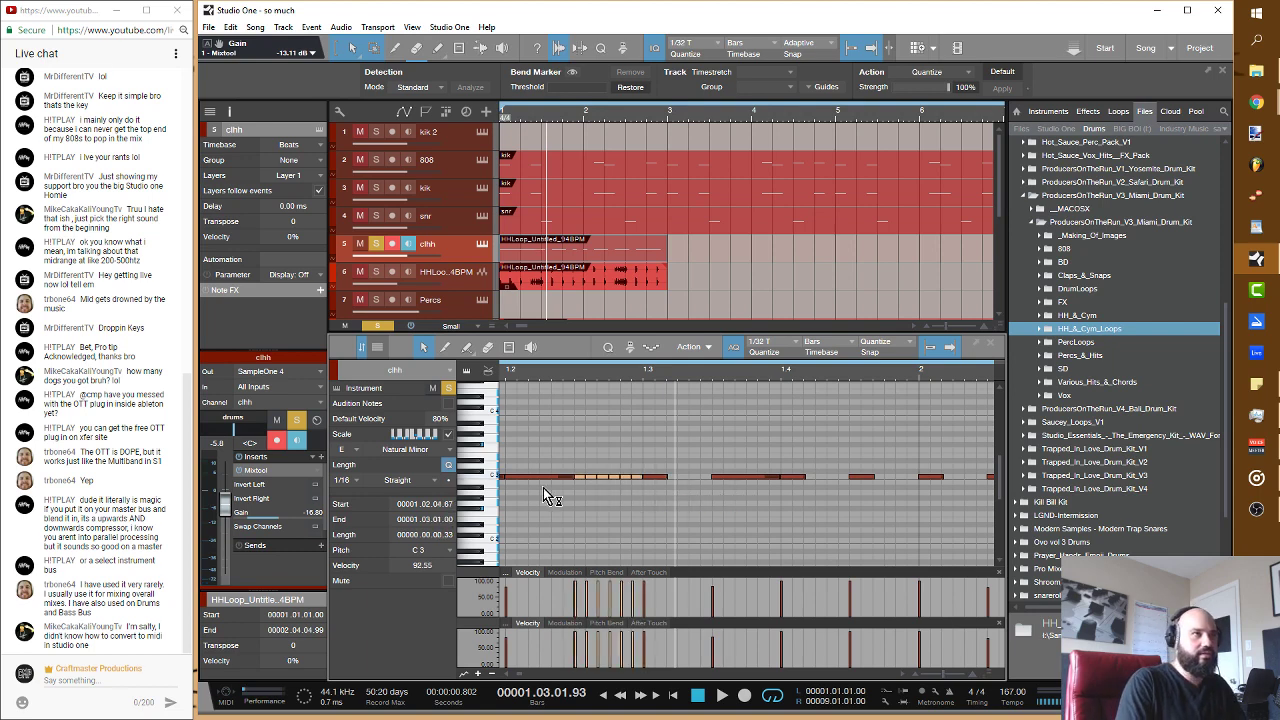
Step: Play the clhh part from the start and inspect the notes of the first roll up close
key("comma")
key("space")
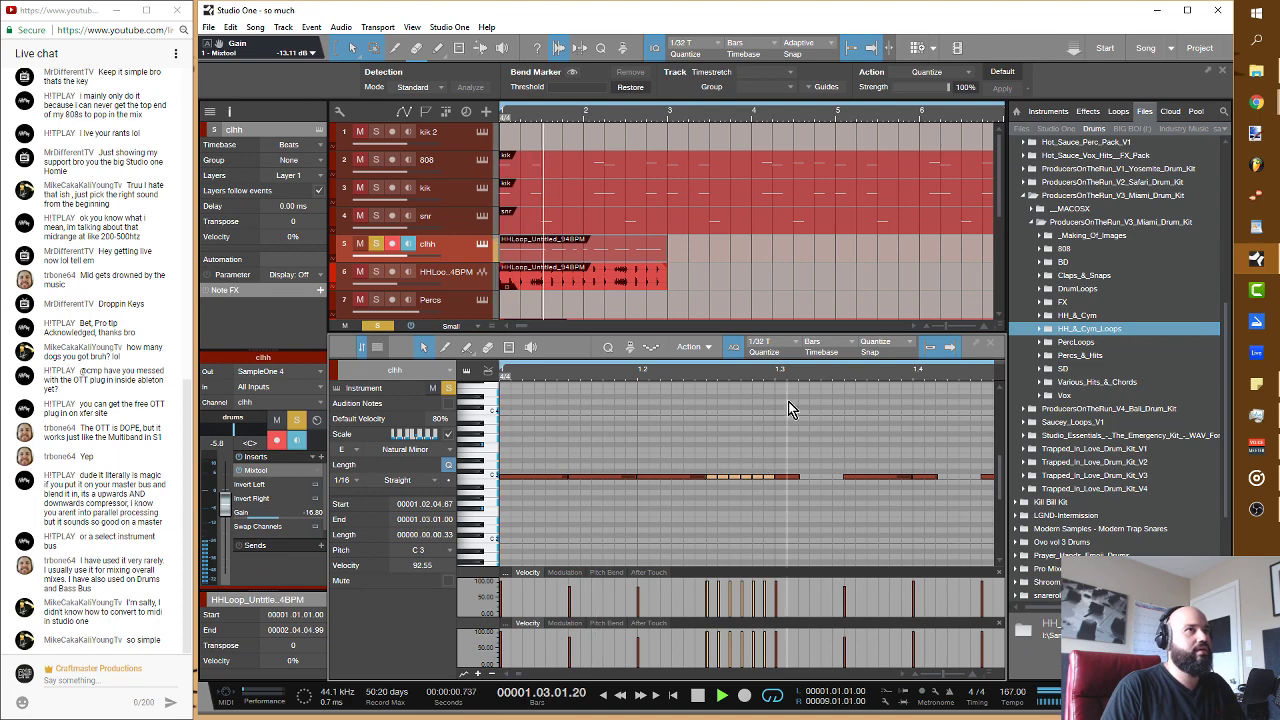
left_click(546, 507)
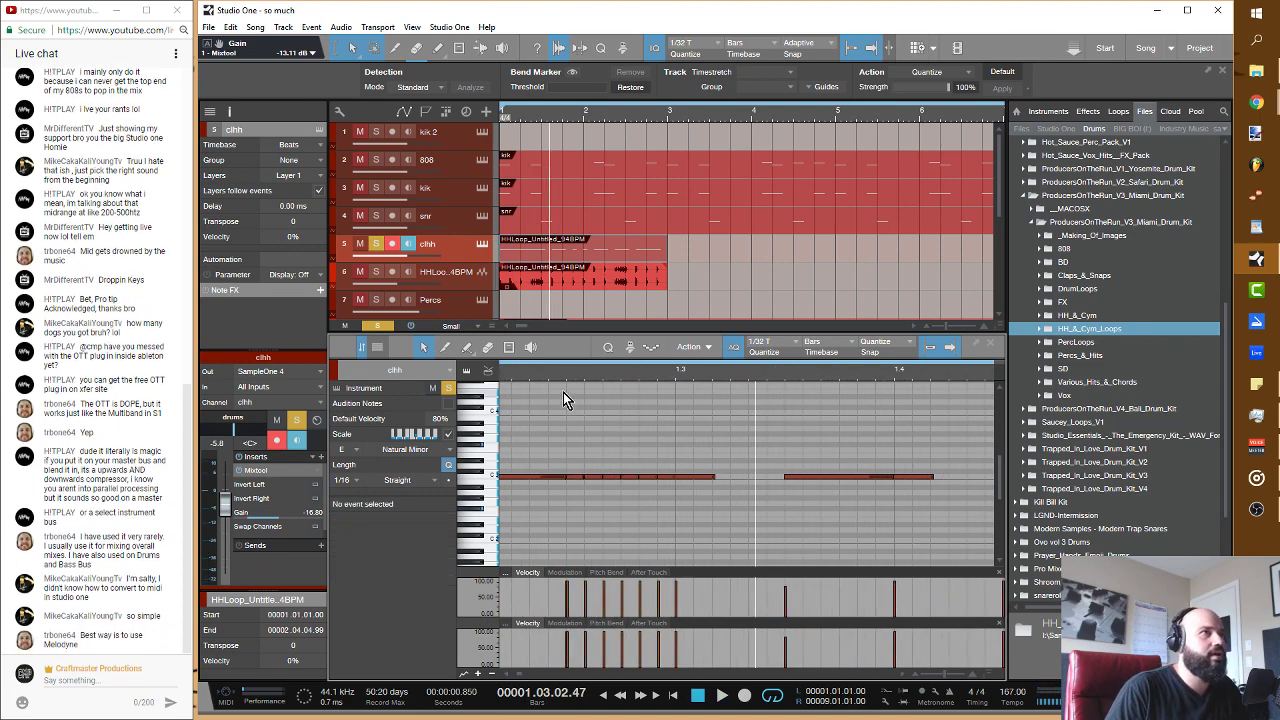
left_click(620, 478)
key("Delete")
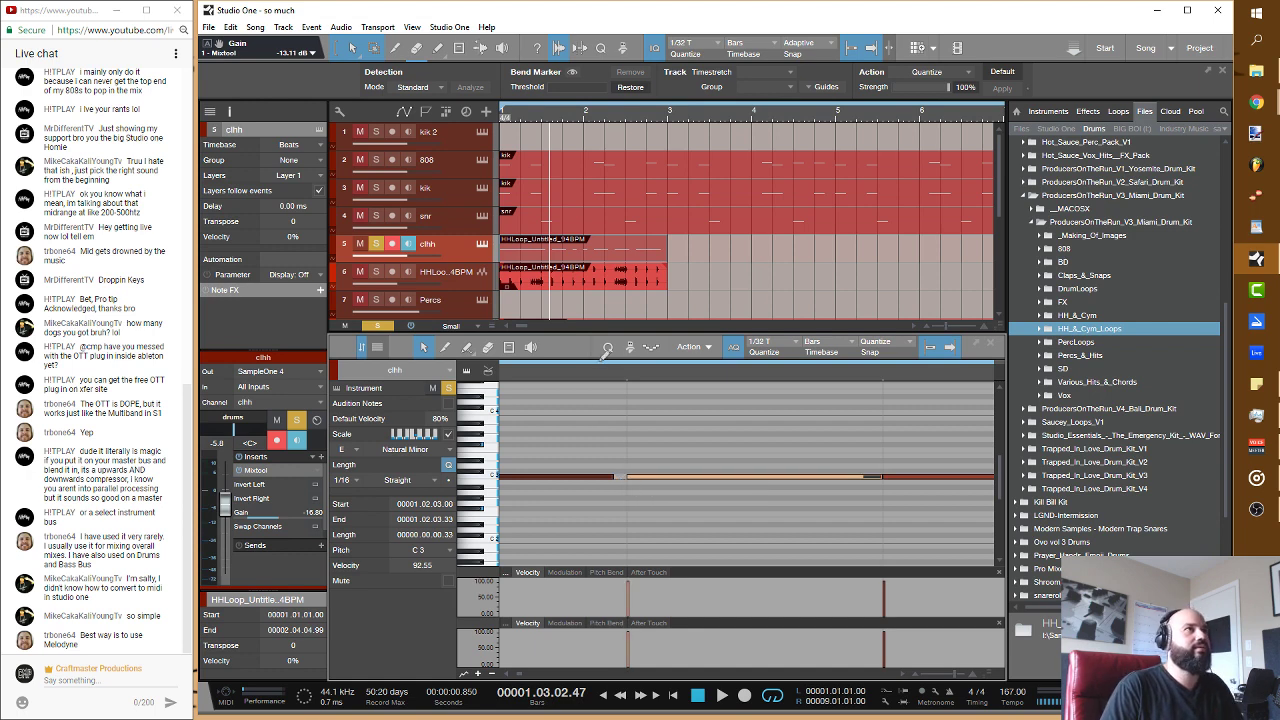
left_click_drag(607, 370, 593, 299)
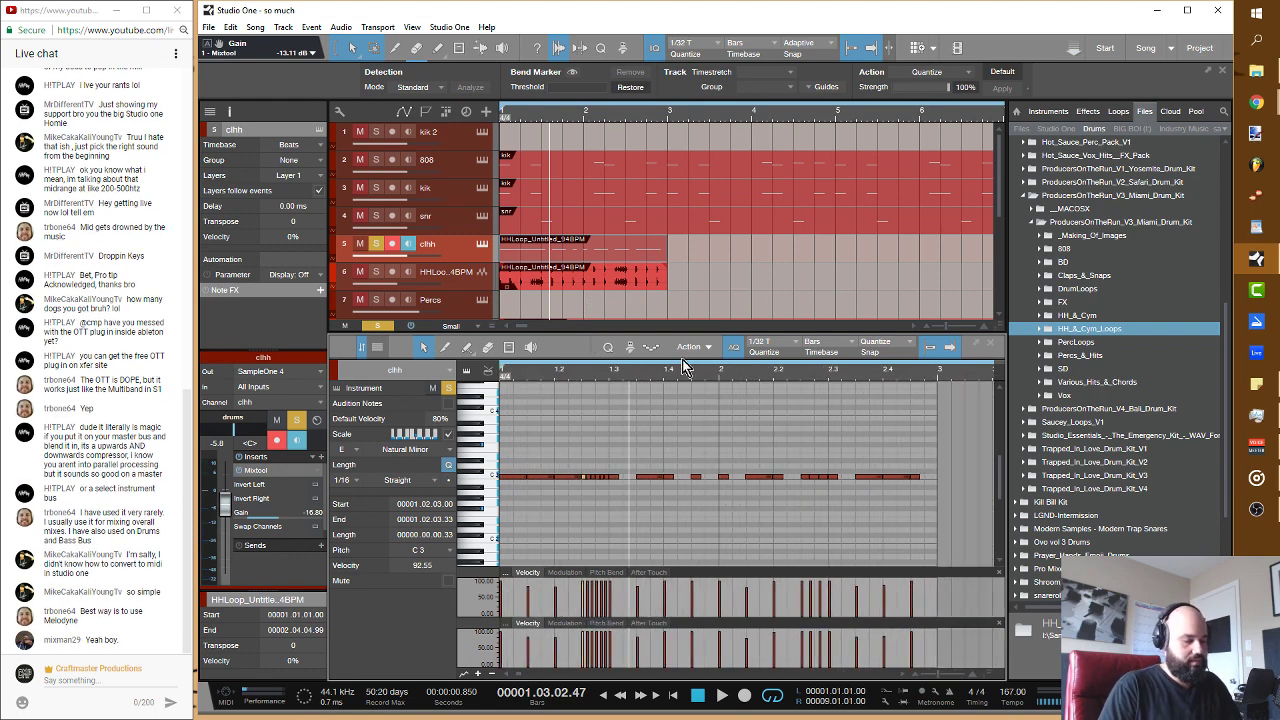
key("space")
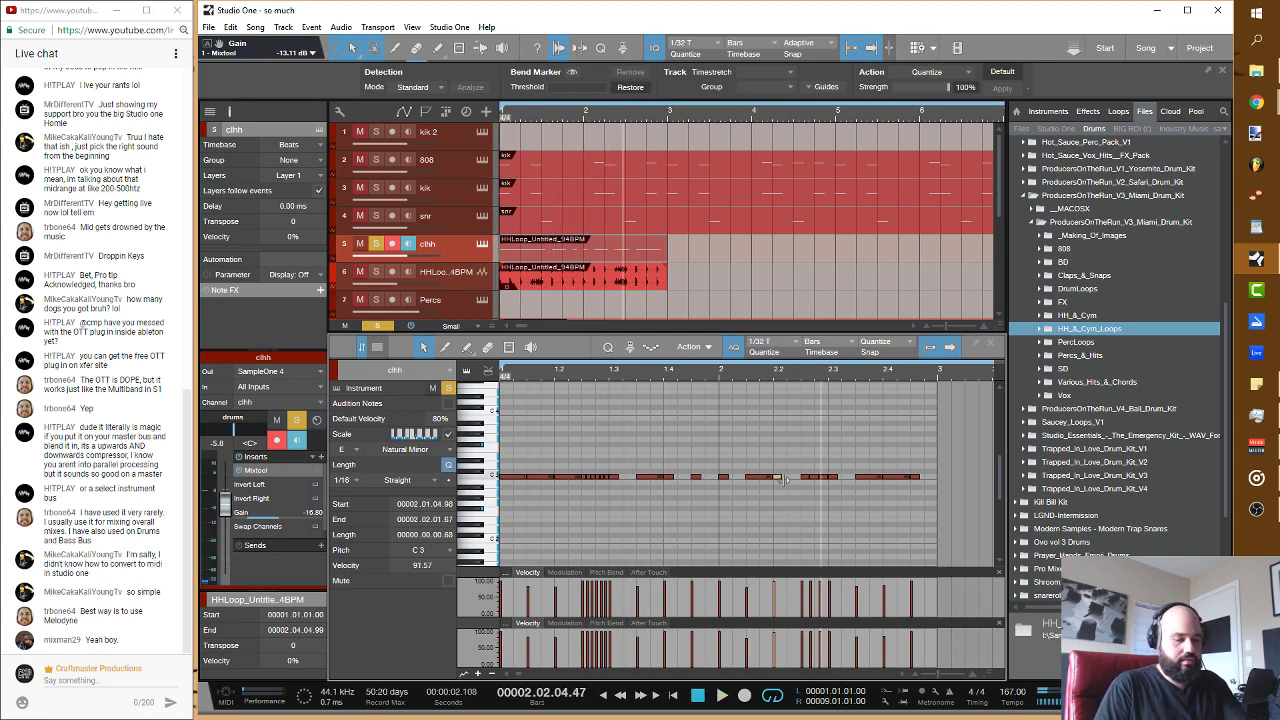
Step: Replace the notes from 2.2 to 2.3 with a roll of evenly repeated 1/32T C 3 notes at velocity 80
left_click_drag(781, 481, 834, 479)
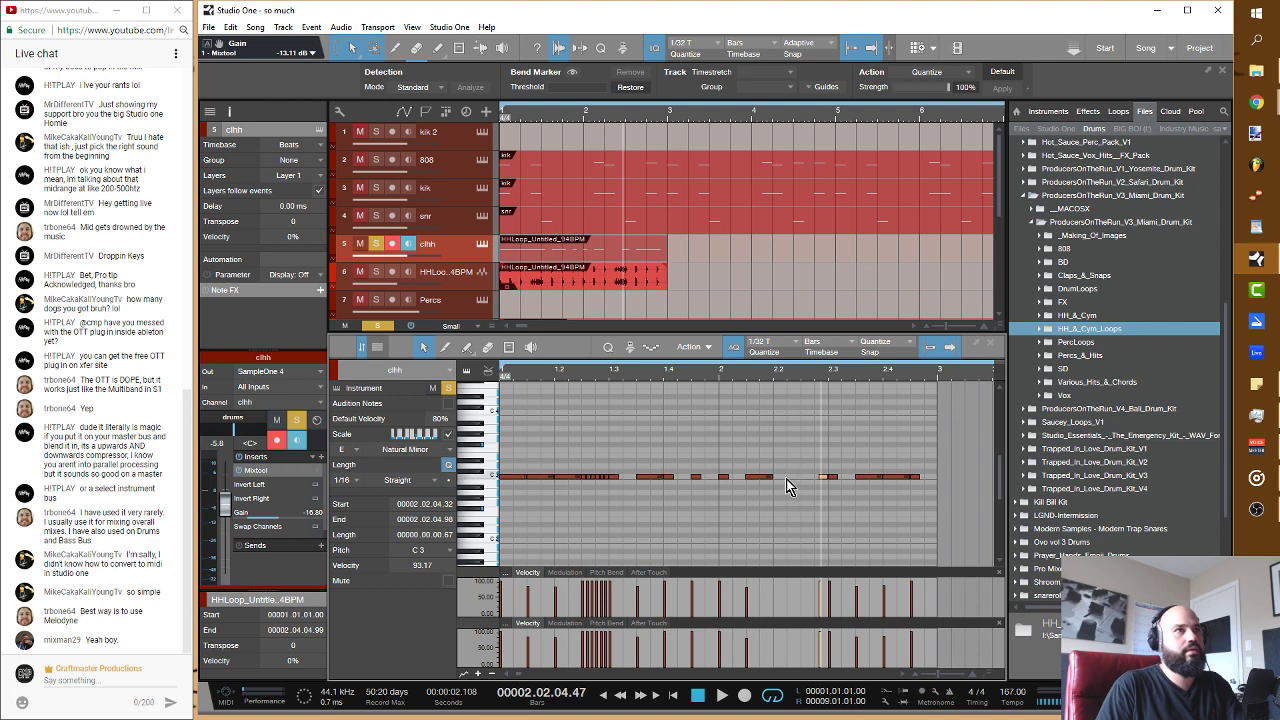
left_click(779, 477)
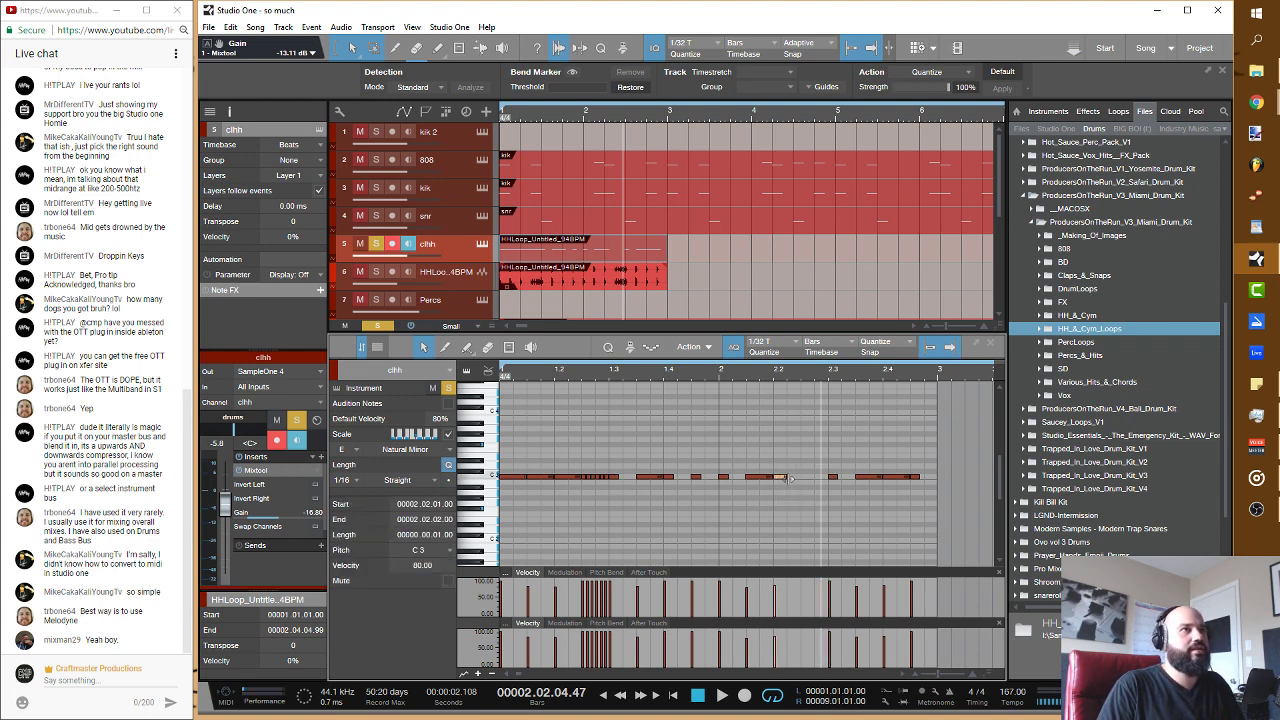
left_click_drag(788, 478, 826, 484)
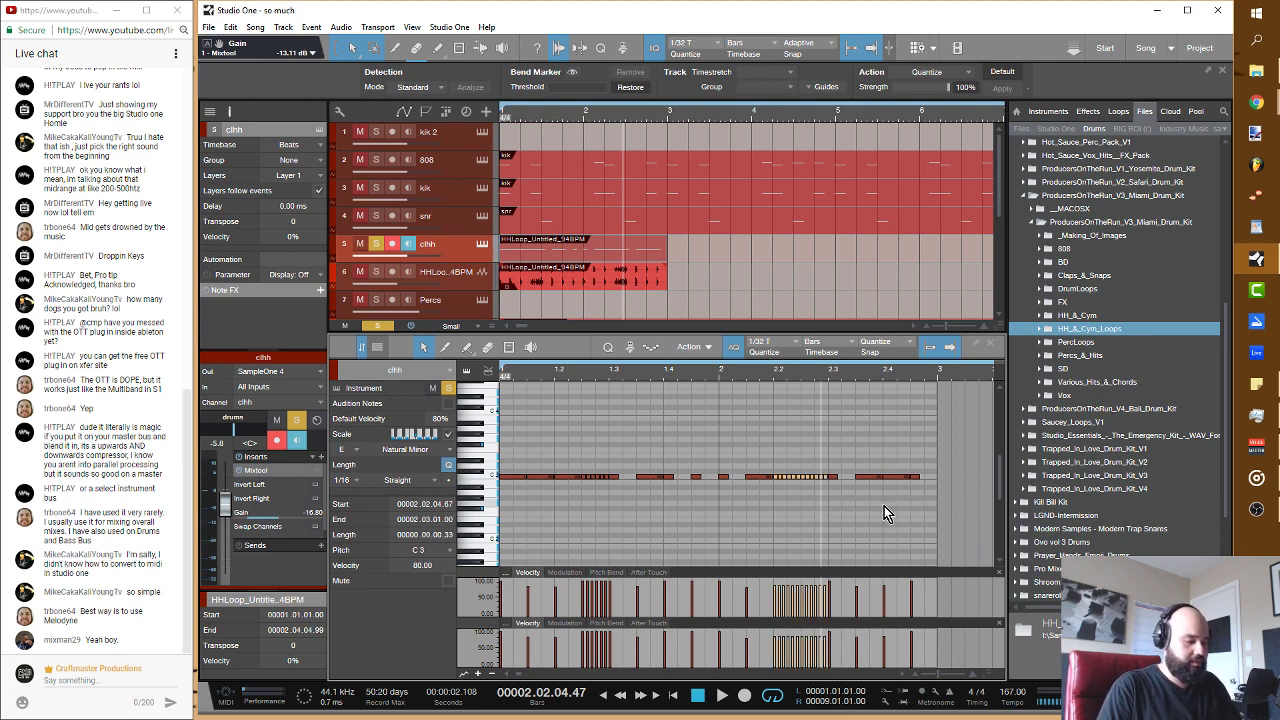
Step: Play the clhh part from the start to hear the new roll in bar 2
key("comma")
key("space")
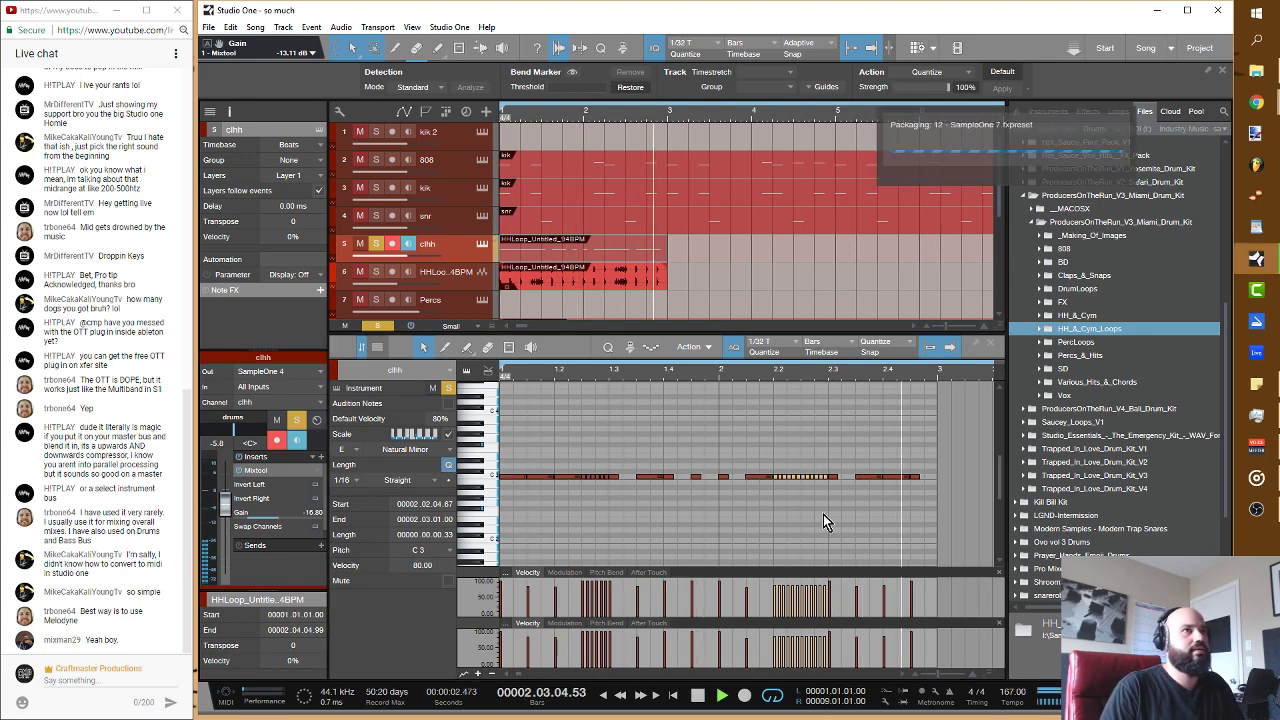
left_click(783, 462)
key("space")
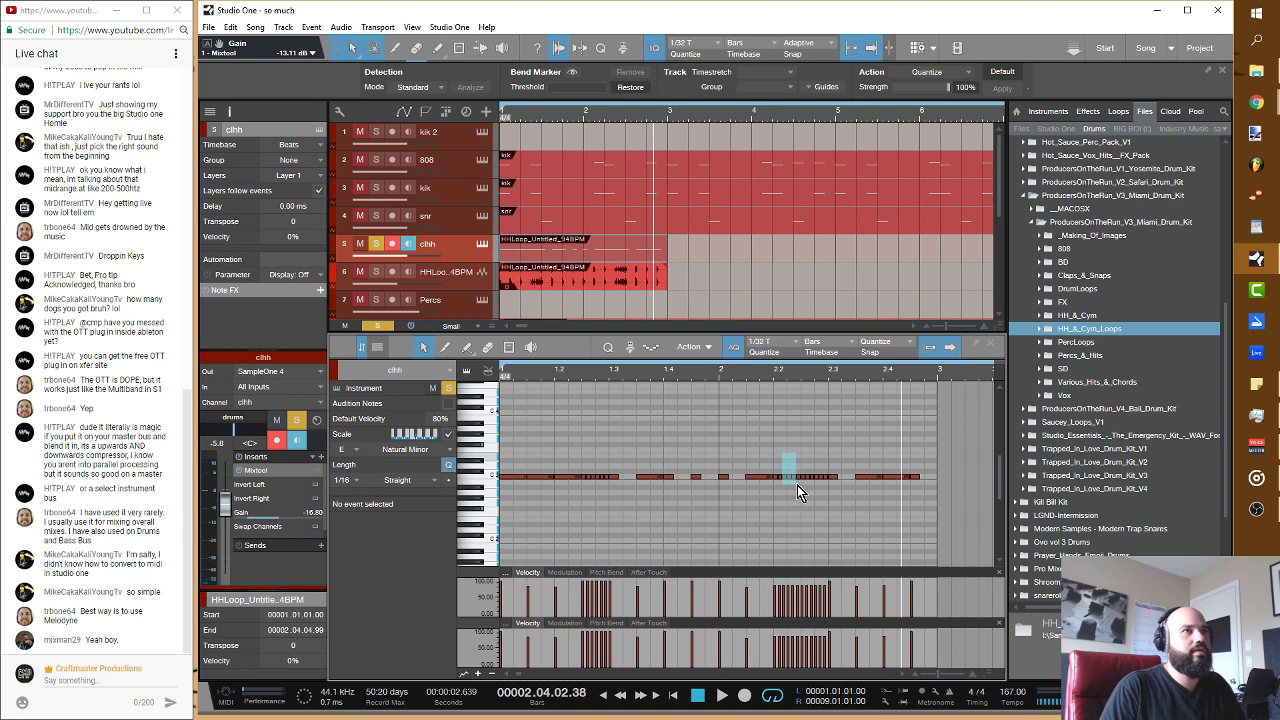
Step: Replace the first half of the roll at 2.2 with a single 1/16 C 3 note at velocity 80 and play the part
left_click(799, 487)
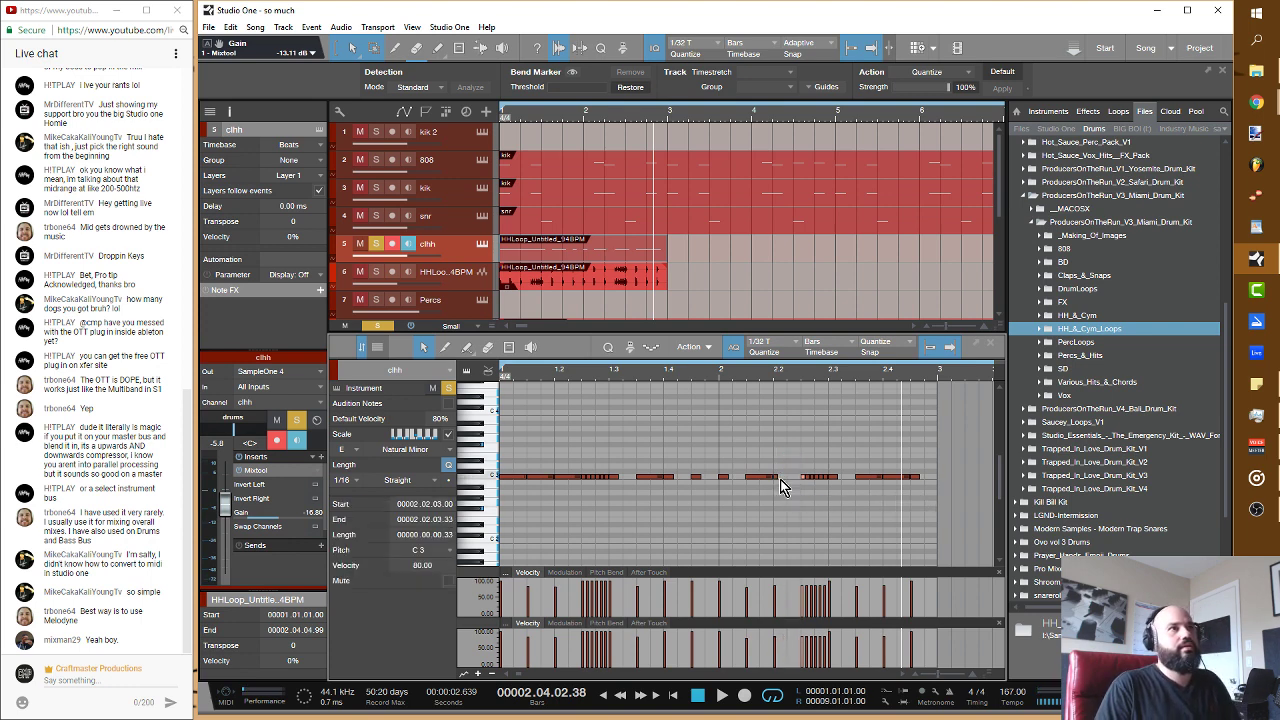
left_click(781, 478)
key("space")
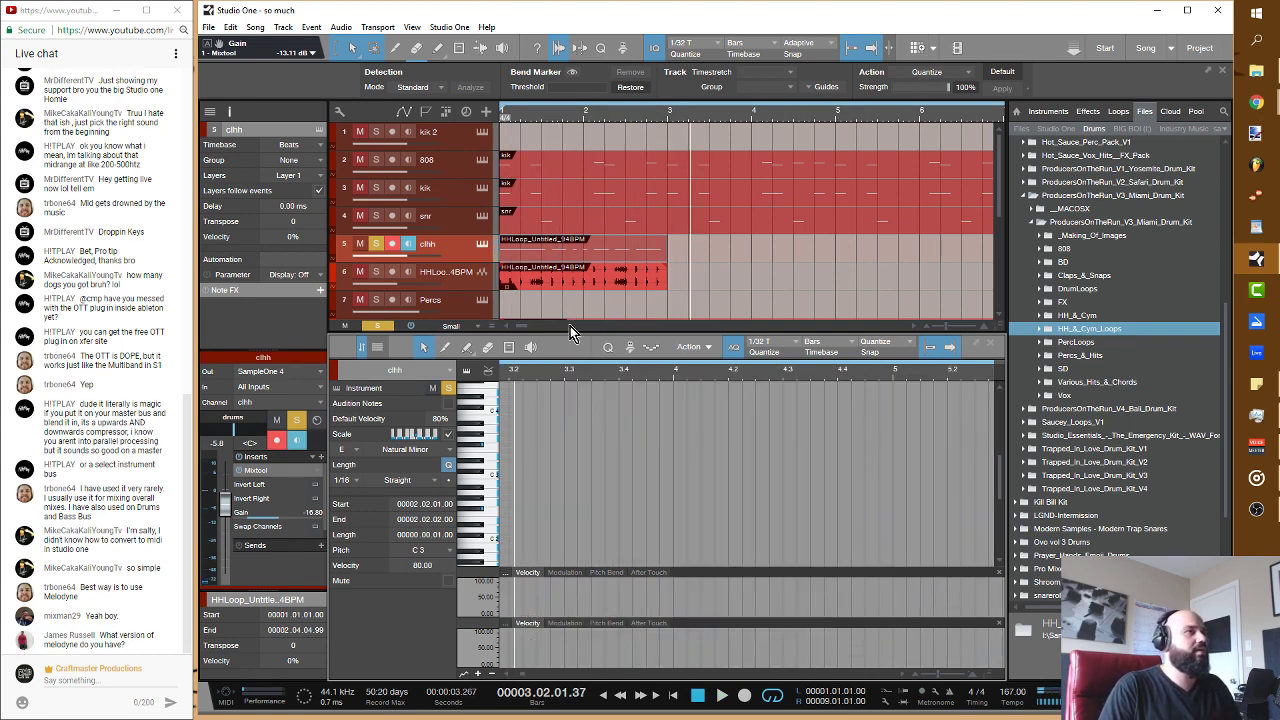
key("space")
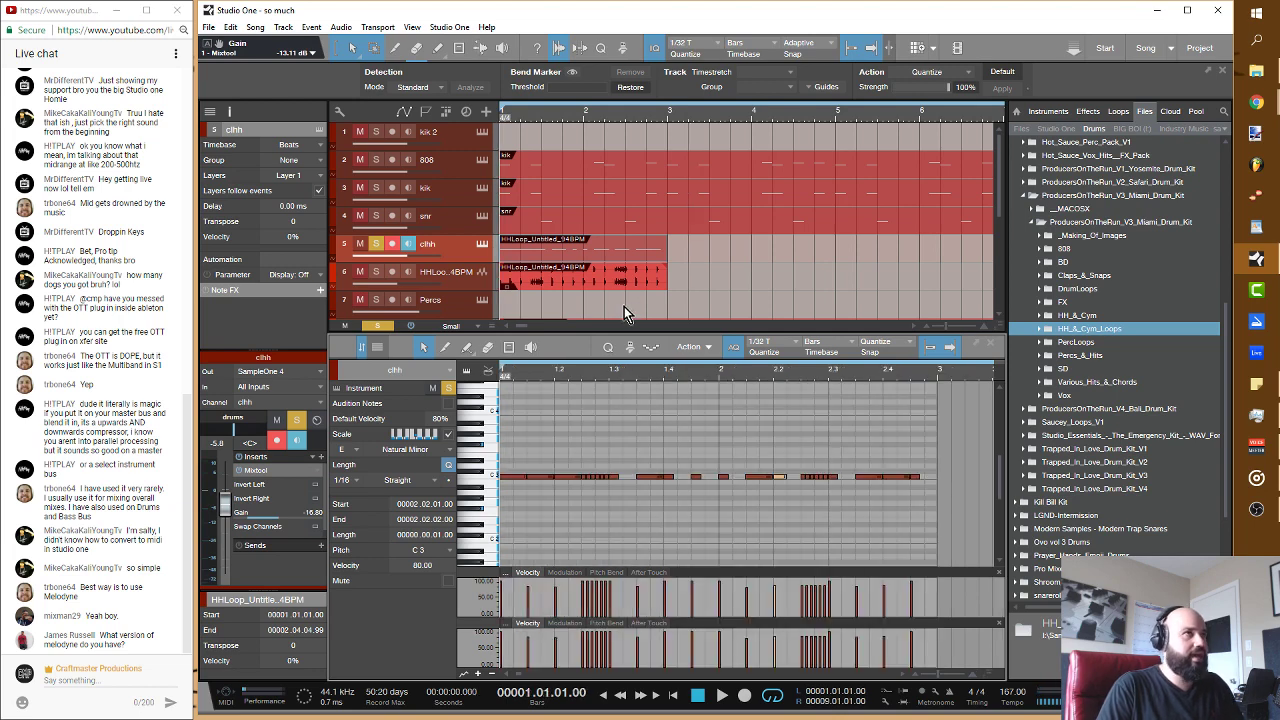
Step: Lengthen the short clhh notes to close the gaps, ending the last one at 3.1, and raise the velocity of the note at 1.4 to 100
double_click(575, 252)
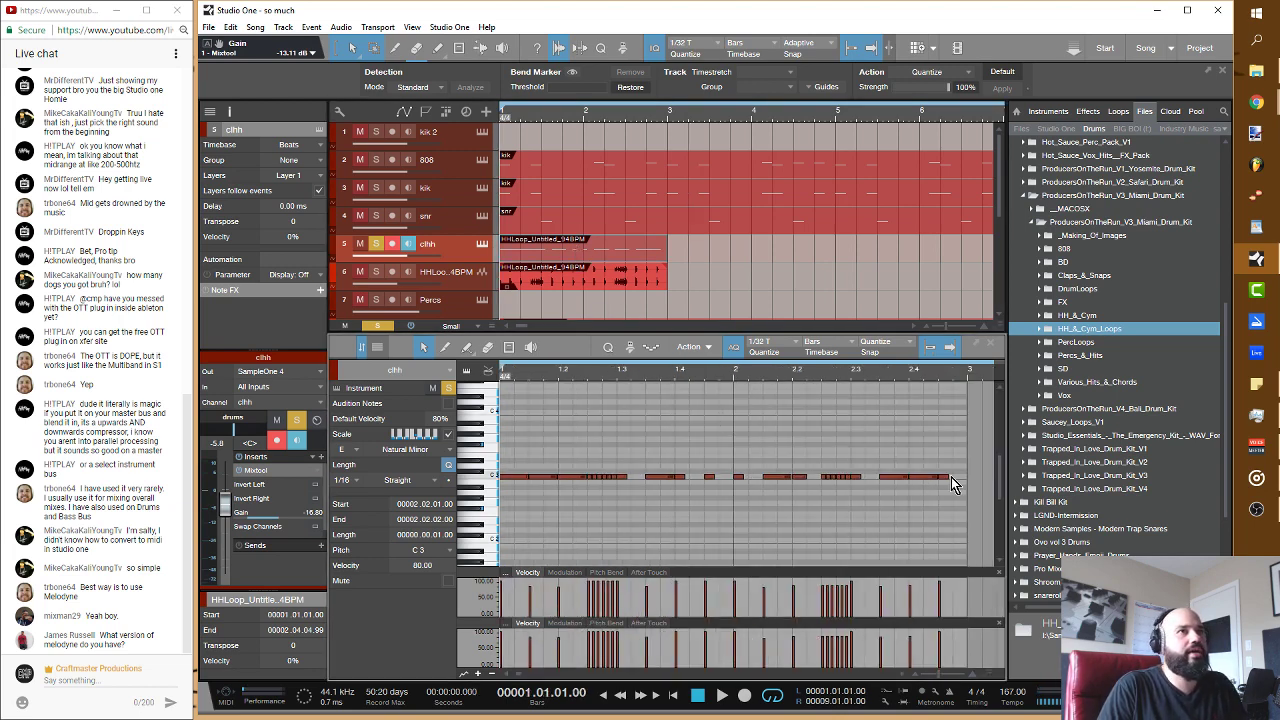
left_click_drag(951, 477, 962, 483)
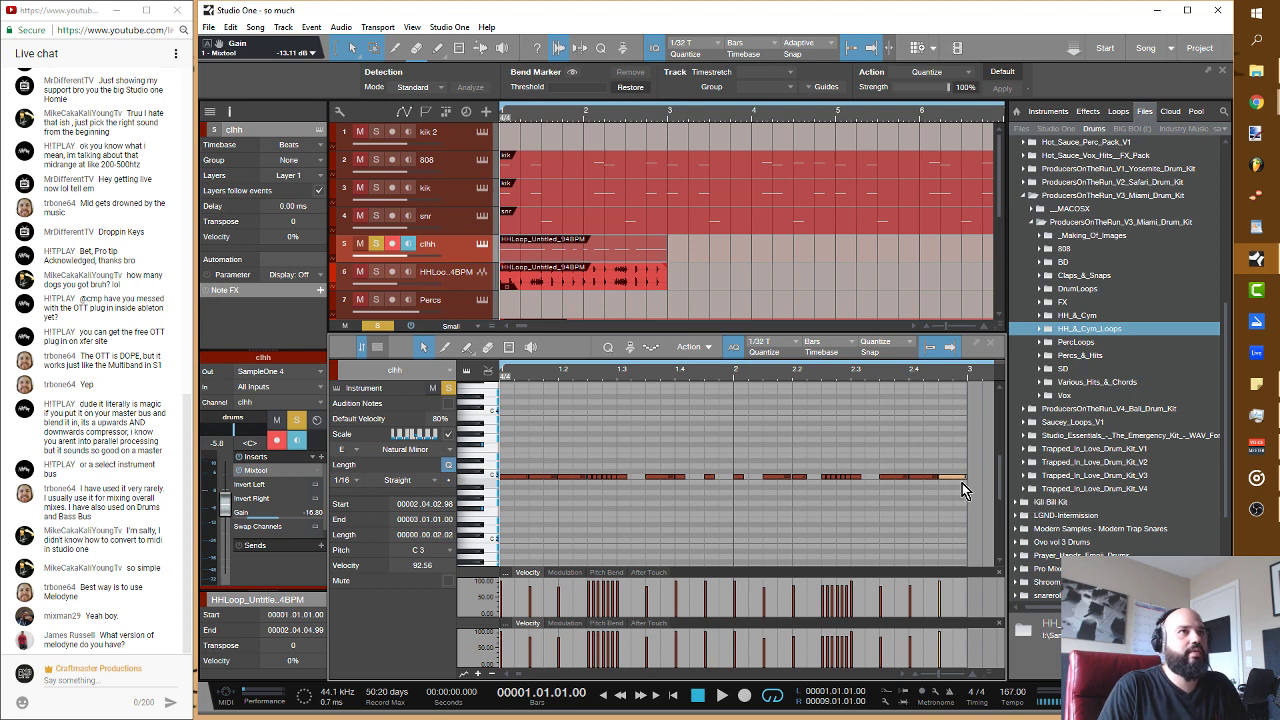
left_click(806, 477)
left_click(719, 477)
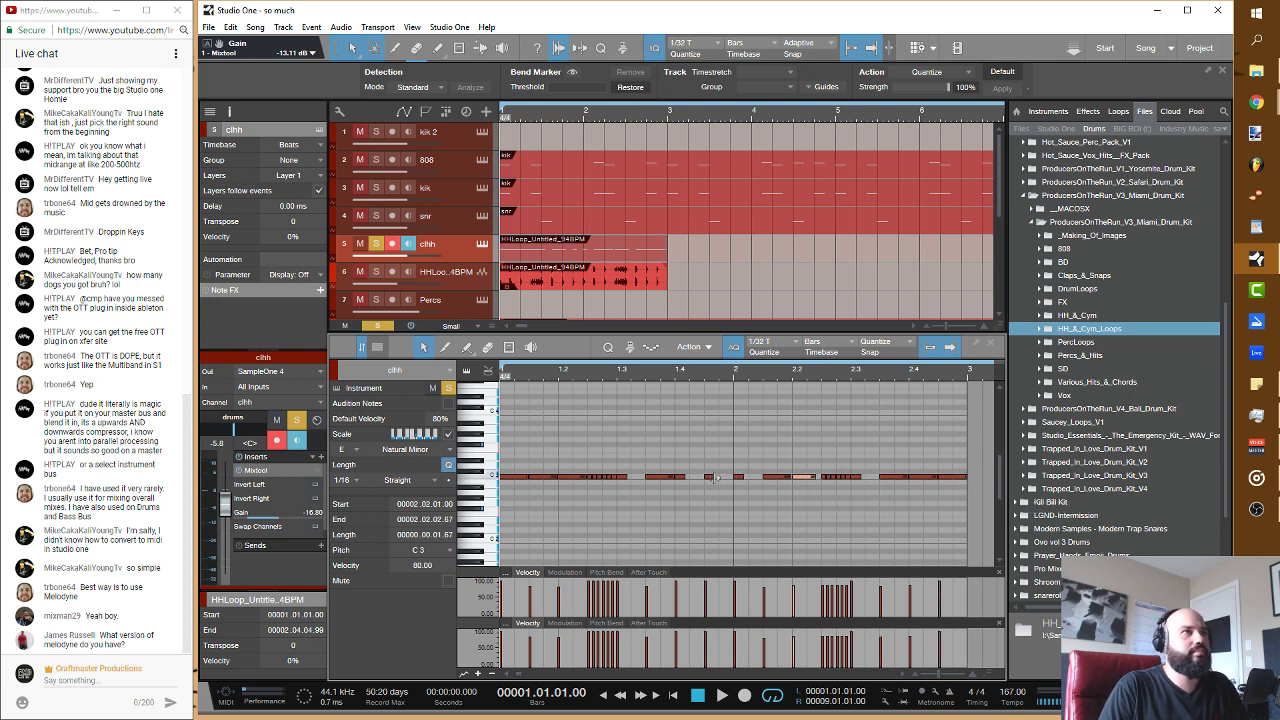
left_click_drag(743, 487, 764, 487)
left_click(686, 477)
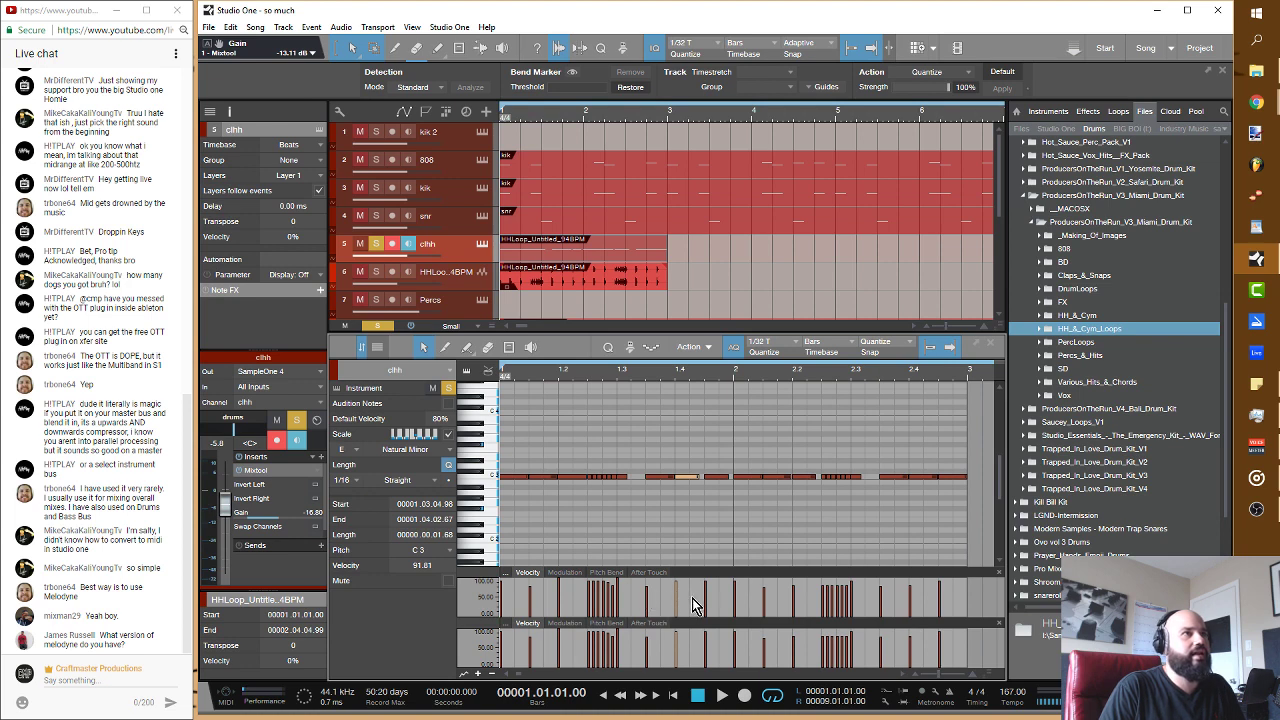
left_click_drag(677, 606, 680, 584)
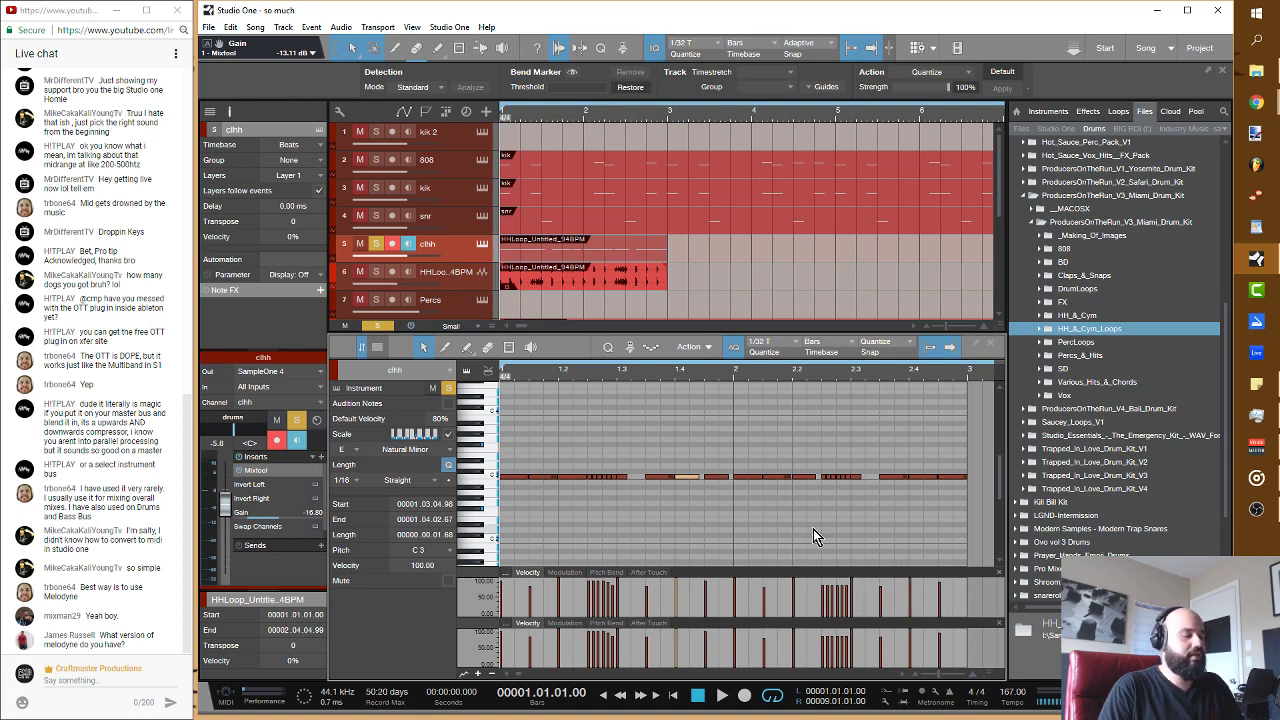
Step: Audition other hi-hat samples in the clhh track's SampleOne during playback and load HH_Hi_Life1
key("space")
left_click(482, 243)
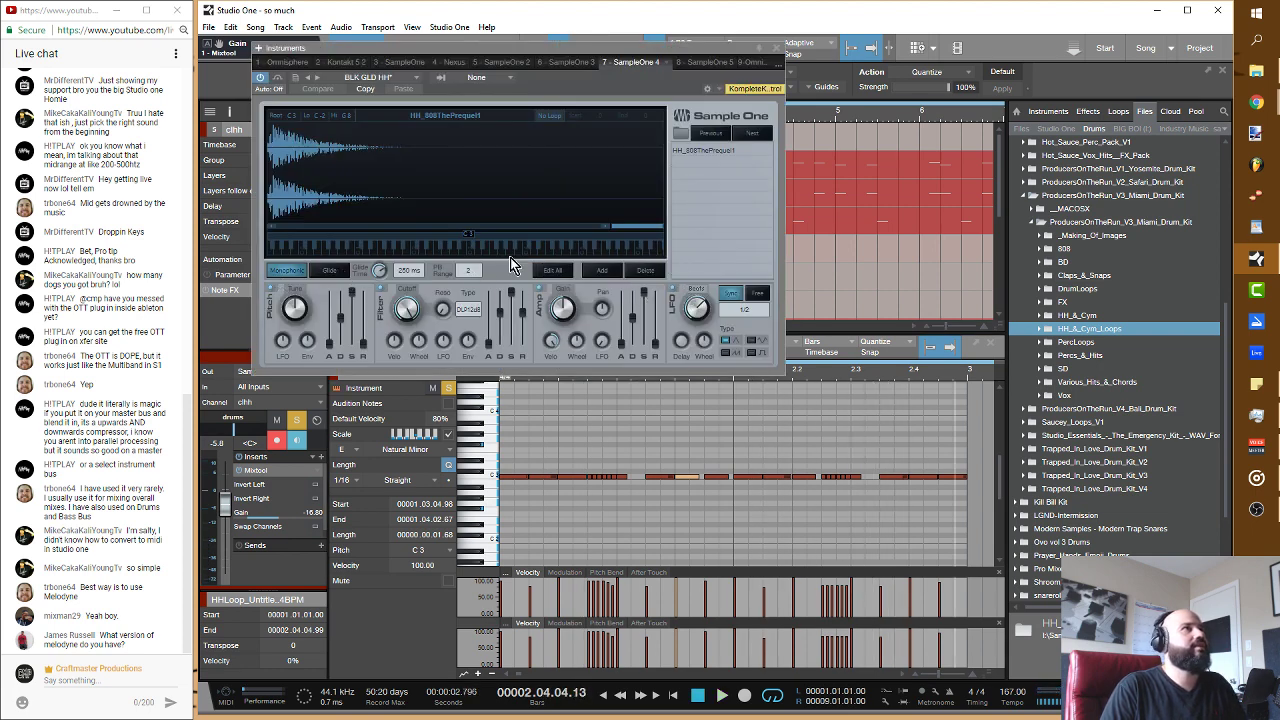
left_click(753, 133)
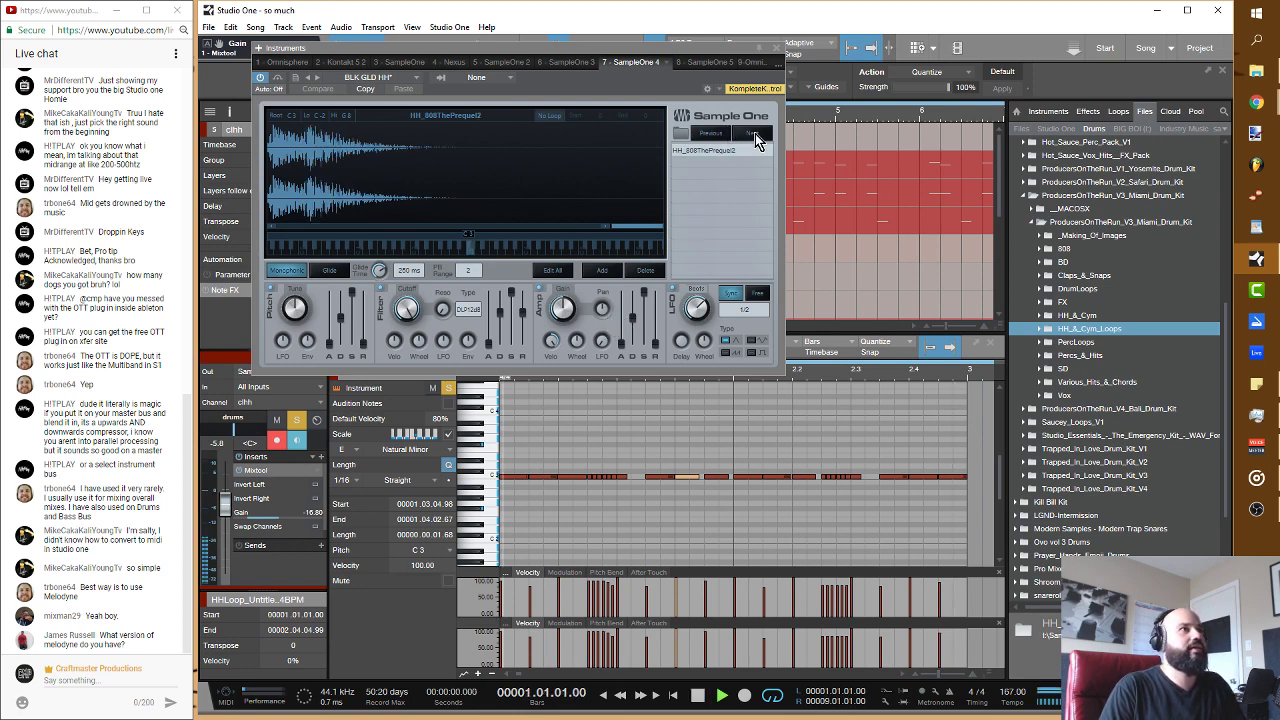
left_click(755, 133)
left_click(755, 133)
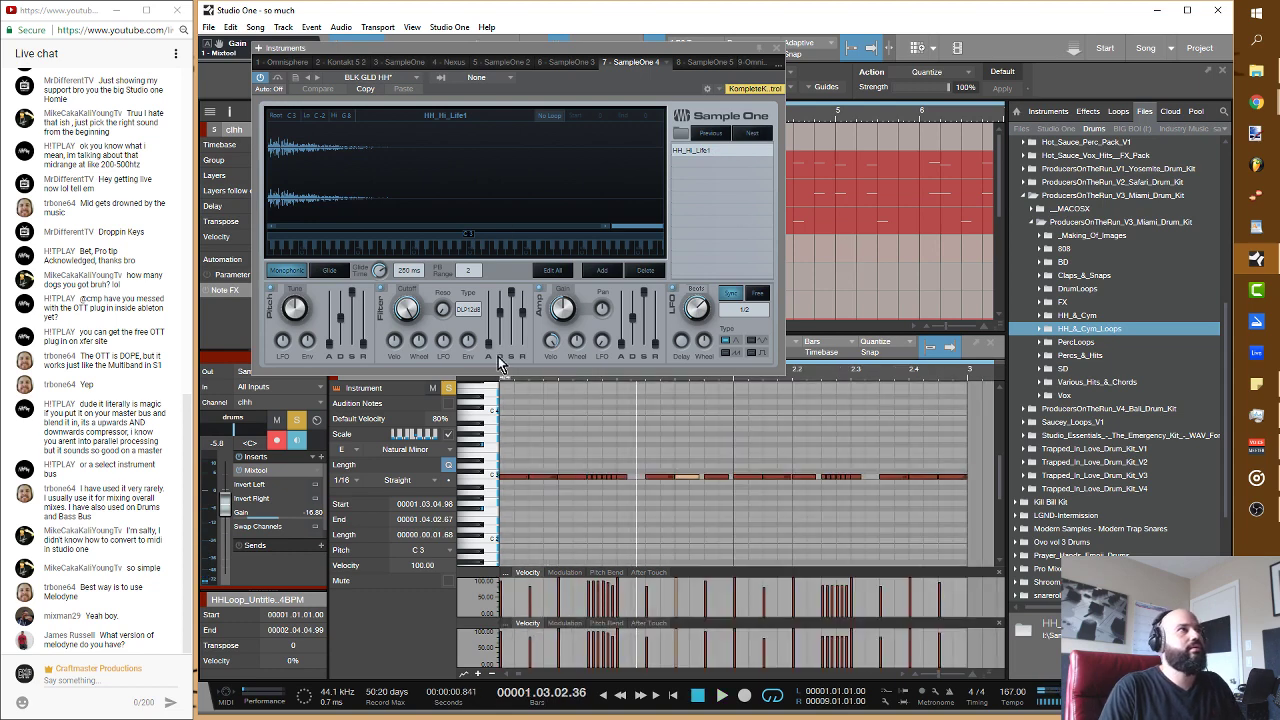
Step: Turn off solo on the clhh track and delete the HHLoop_Untitled_94BPM audio event from track 6
left_click(450, 388)
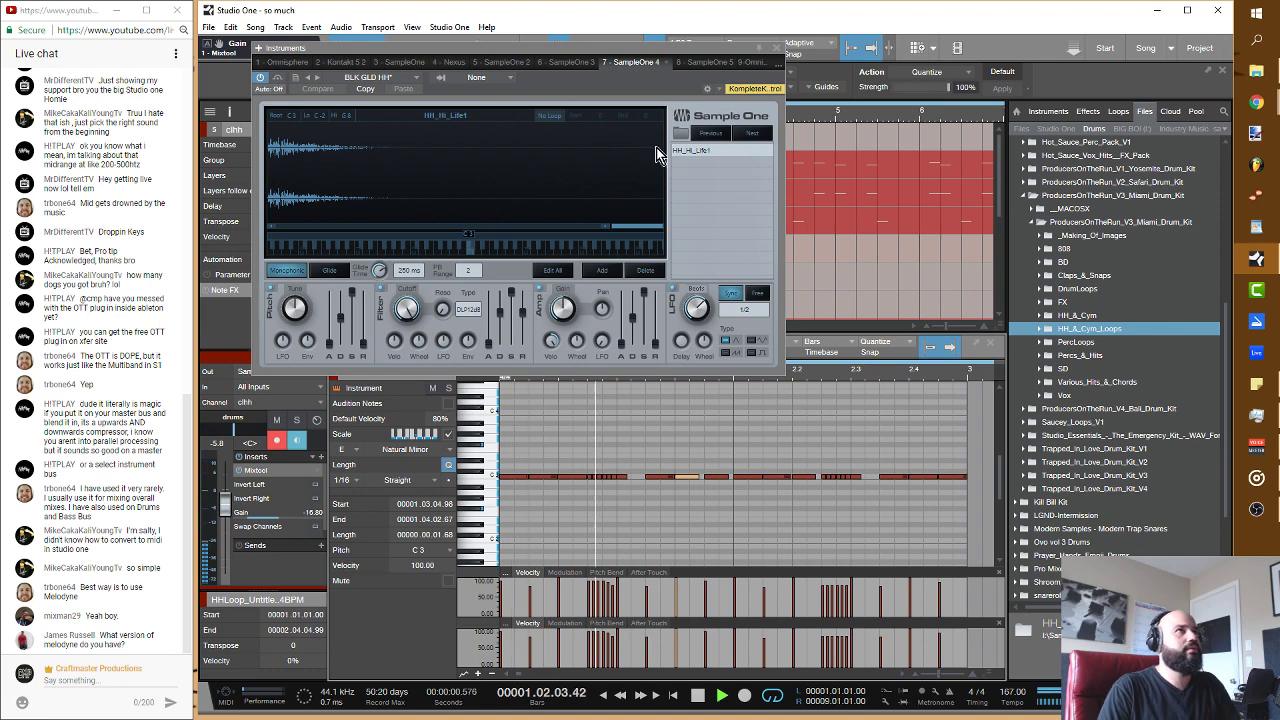
left_click_drag(676, 46, 779, 363)
left_click(524, 276)
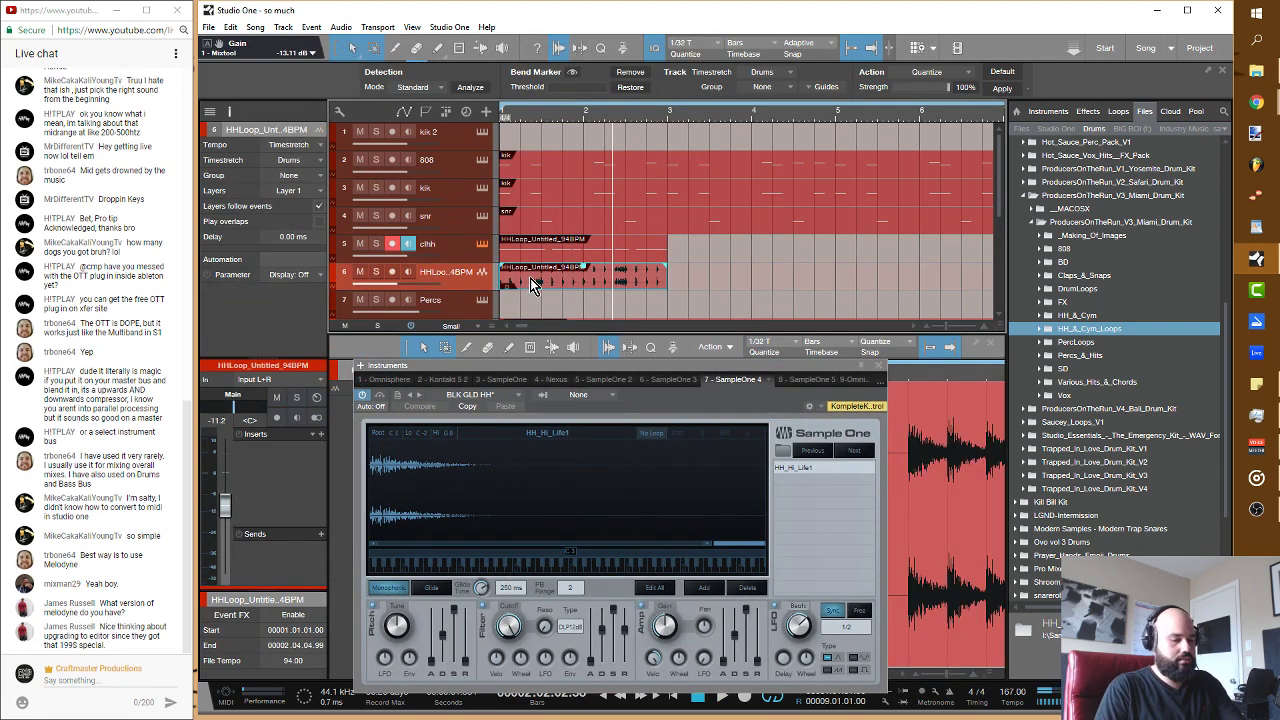
key("Delete")
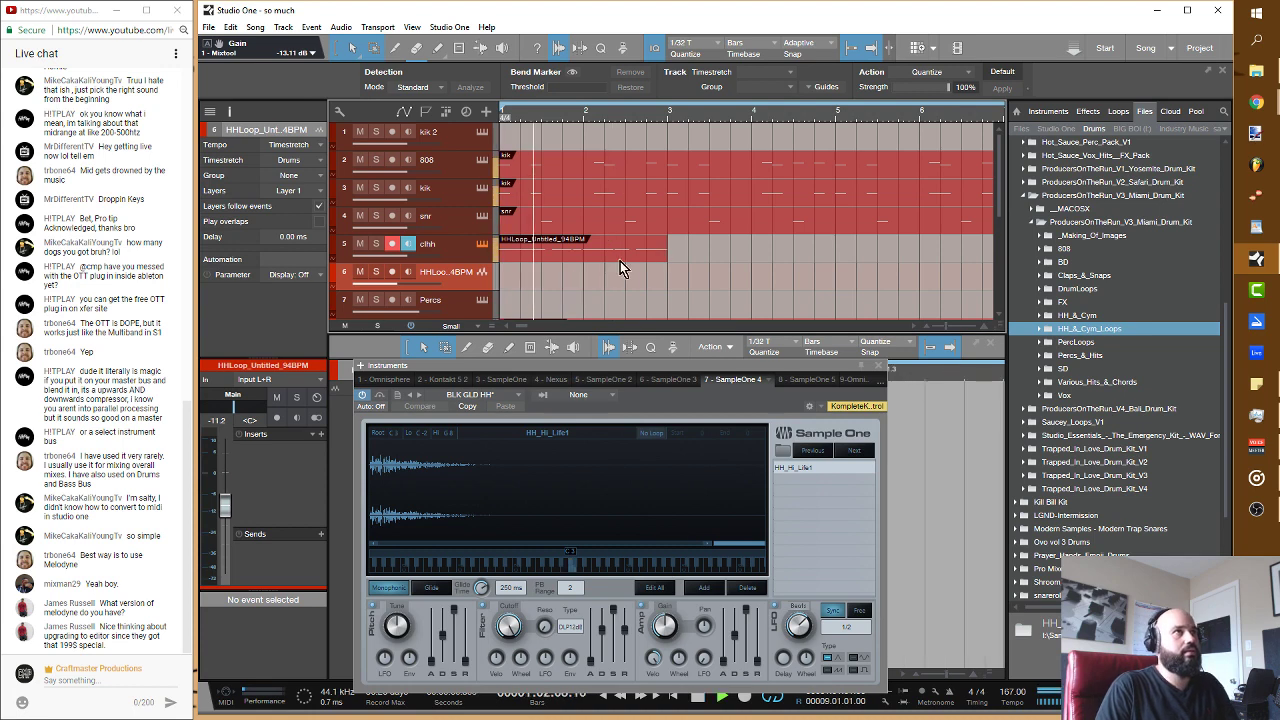
Step: Duplicate the two-bar clhh event three times so the hi-hats fill the arrangement up to bar 9
left_click(620, 261)
key("d")
key("d")
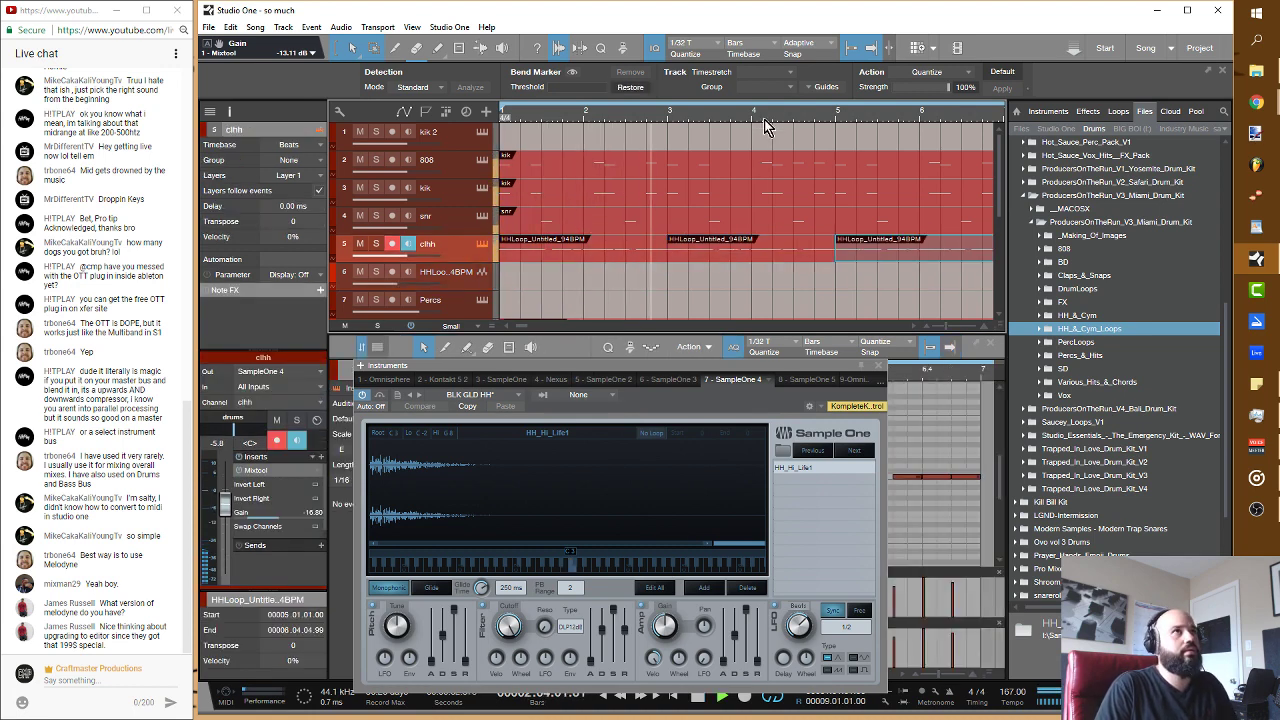
key("w")
key("d")
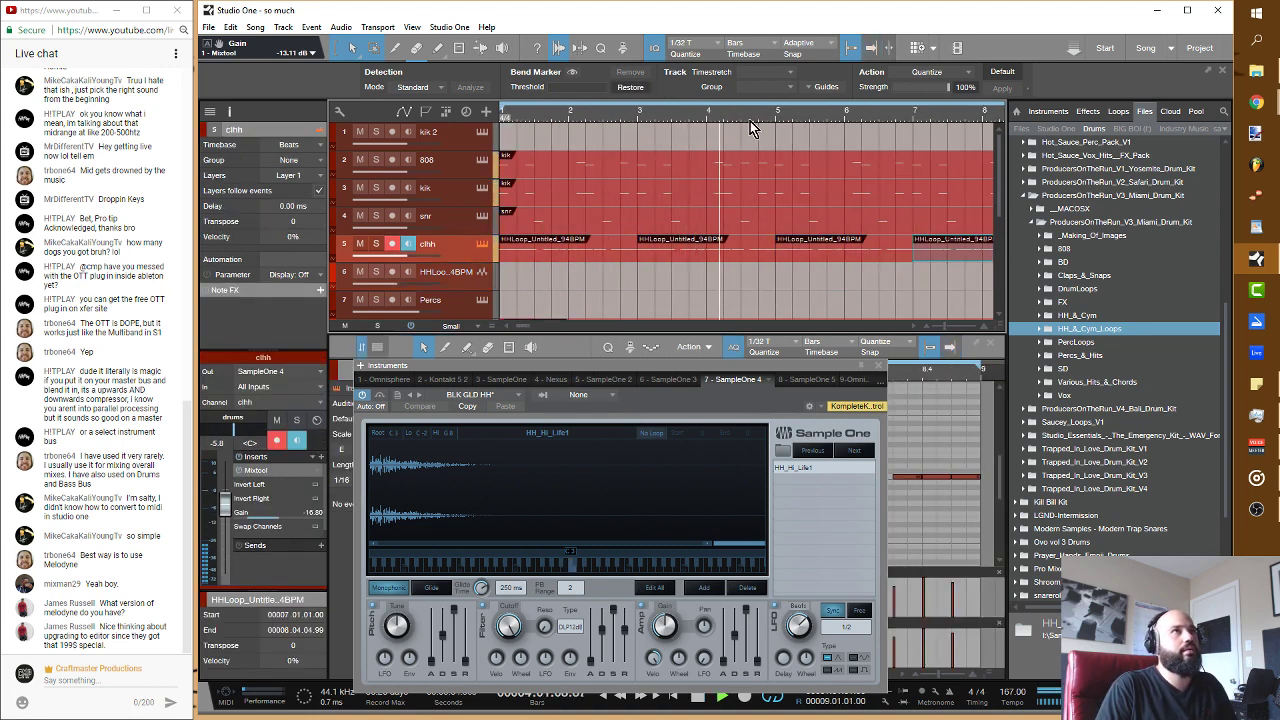
key("w")
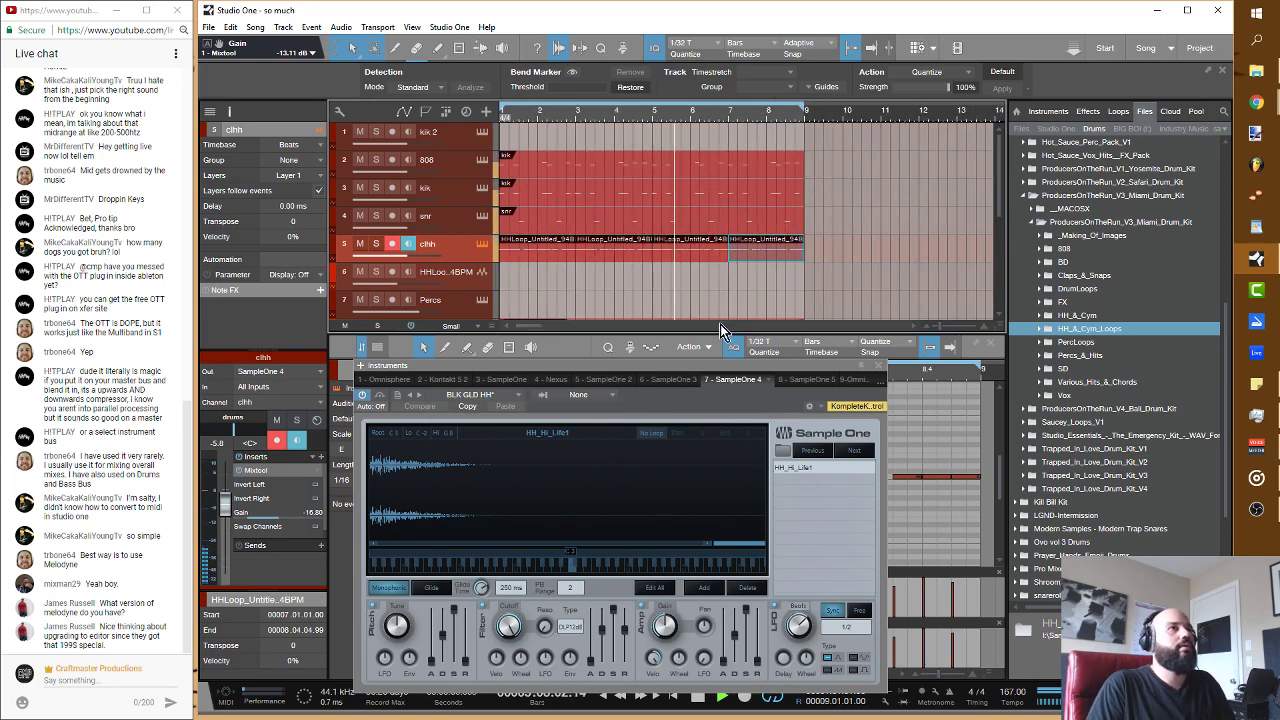
Step: Raise the clhh track's Mixtool gain to -6.69 dB and close the SampleOne window
left_click_drag(719, 365, 913, 278)
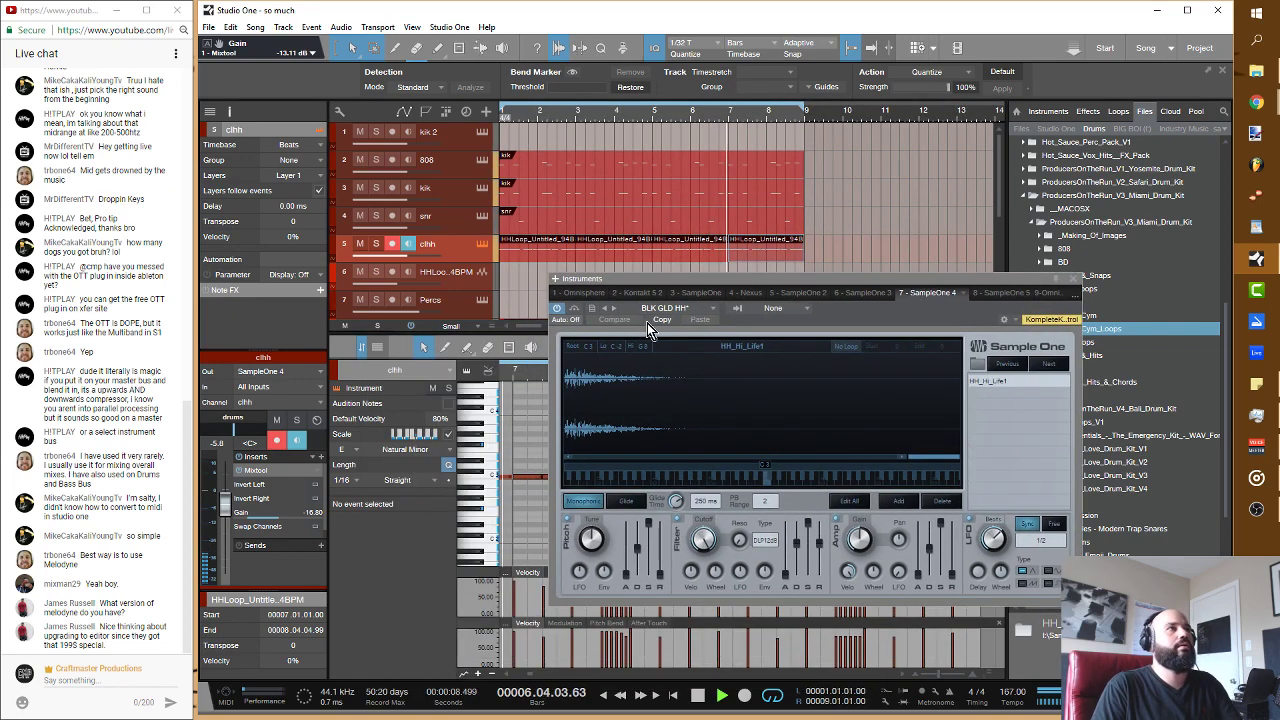
left_click_drag(255, 513, 272, 521)
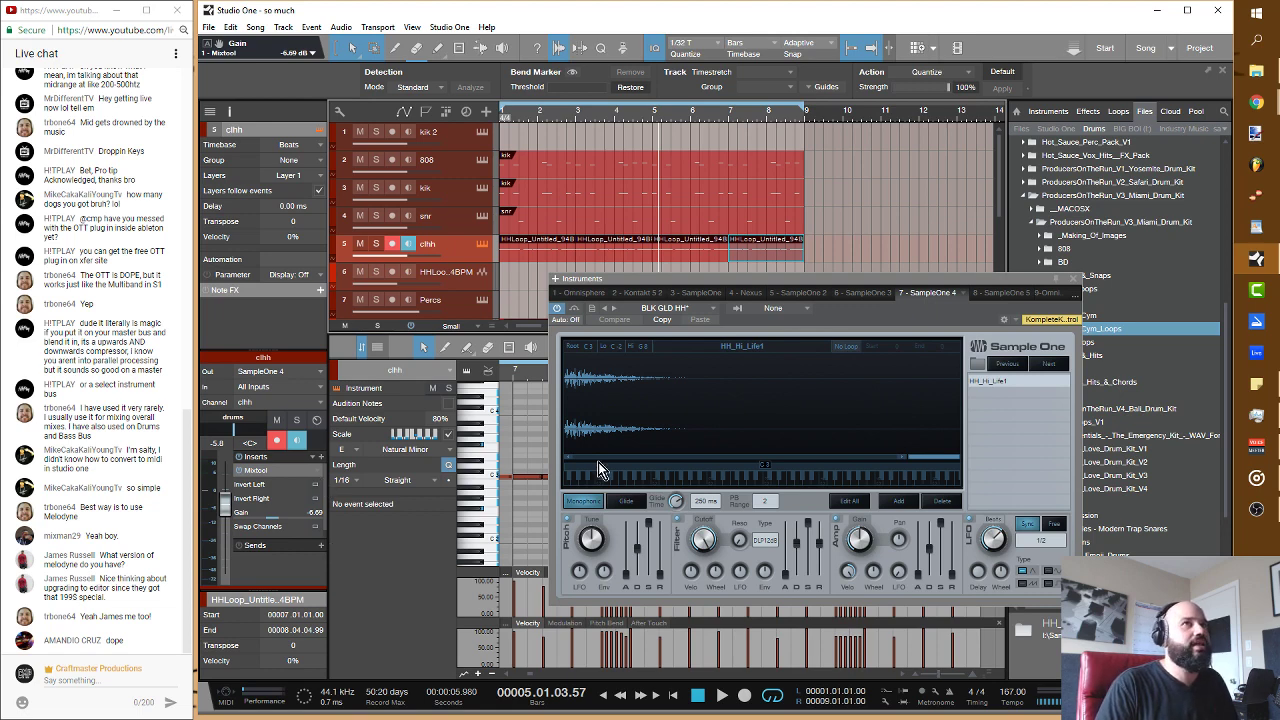
left_click(1073, 280)
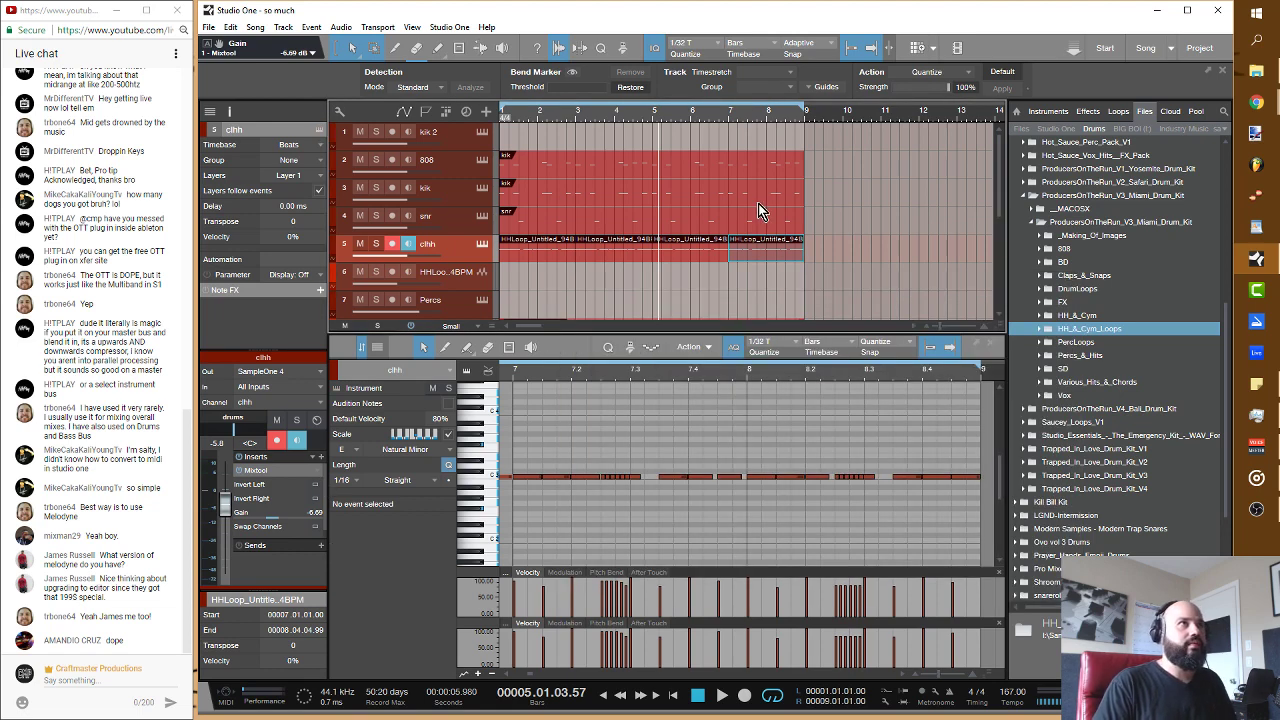
Step: Move the drum group's TV2_010_LOFI audio track directly below clhh and colour it blue
scroll(813, 238, "down", 2)
scroll(813, 238, "down", 1)
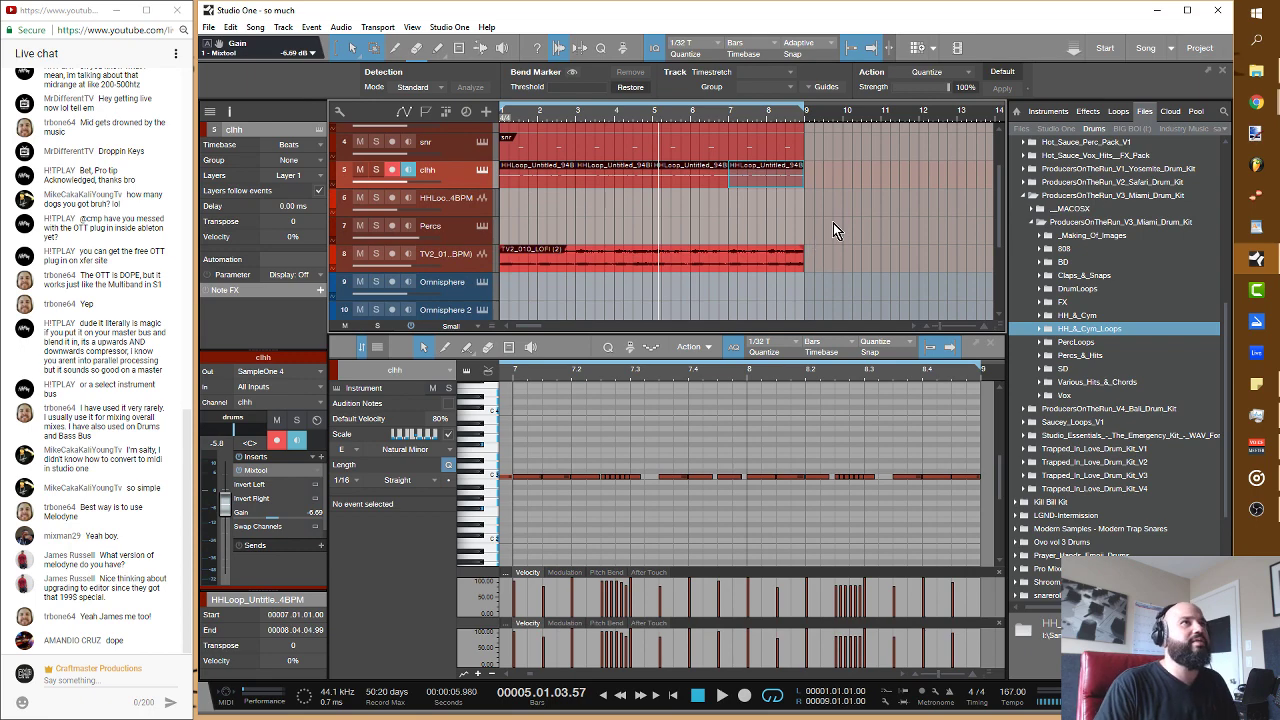
scroll(833, 223, "down", 2)
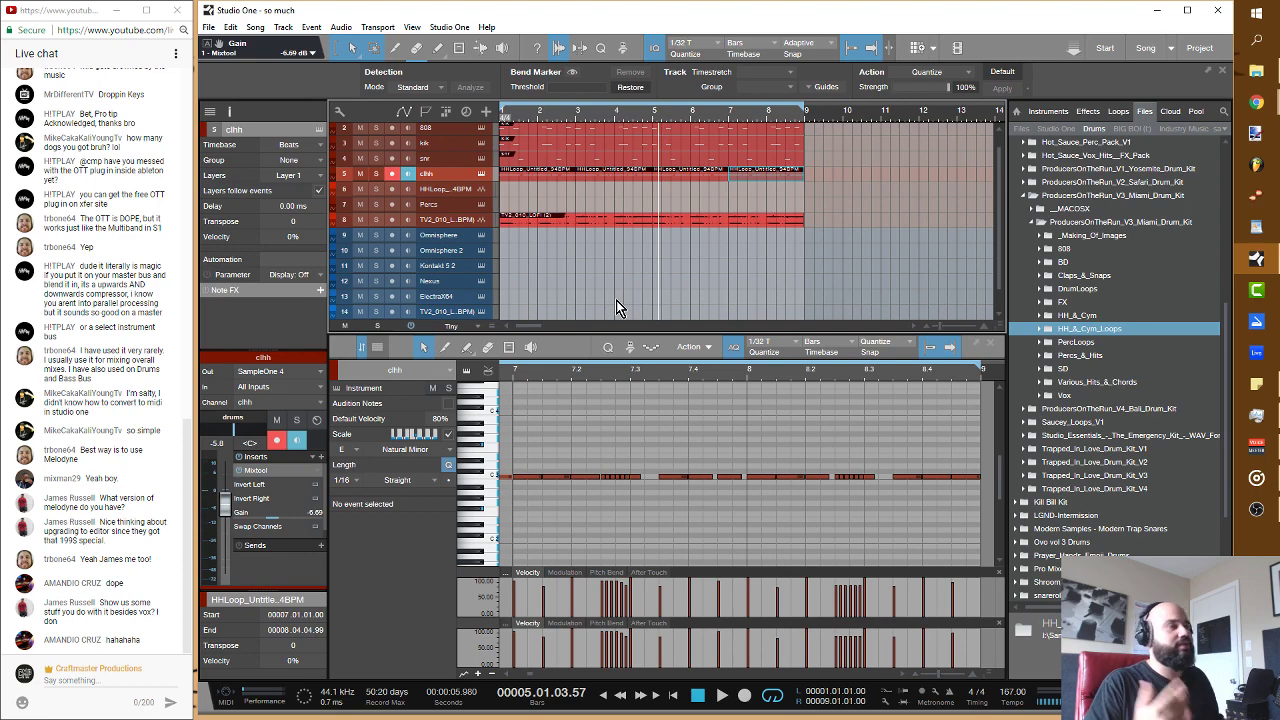
left_click(489, 223)
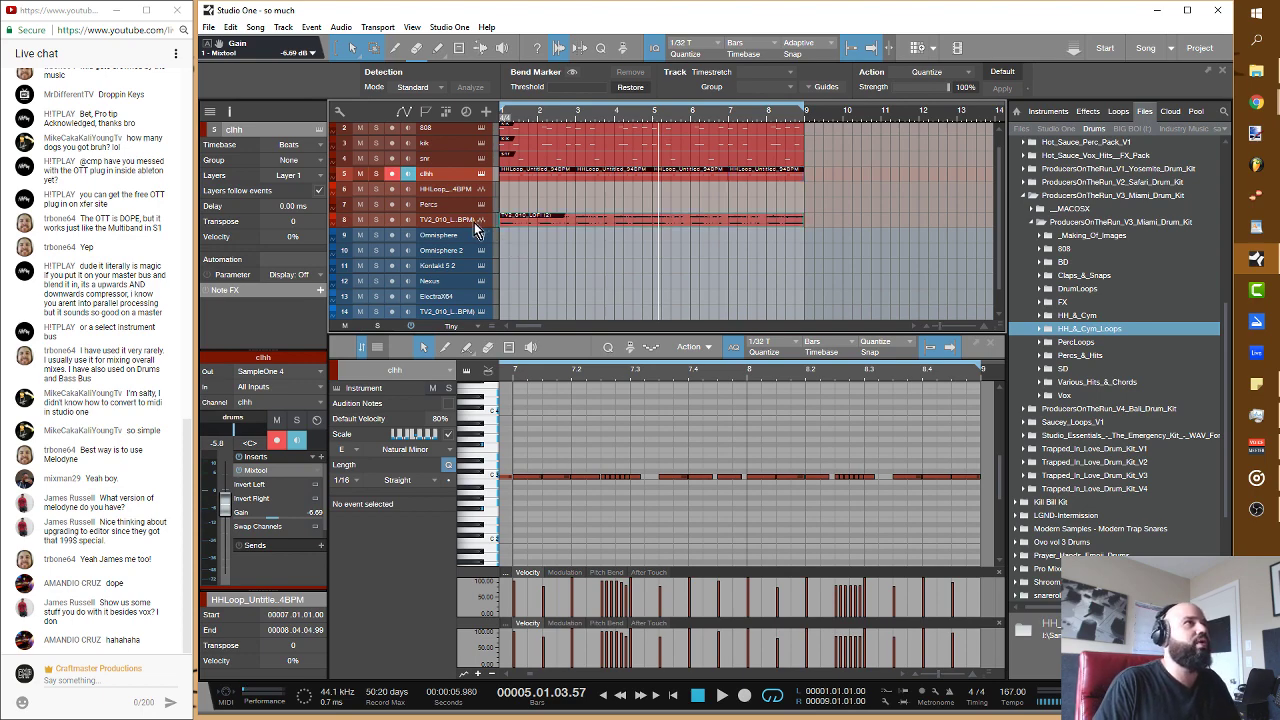
left_click_drag(489, 220, 489, 189)
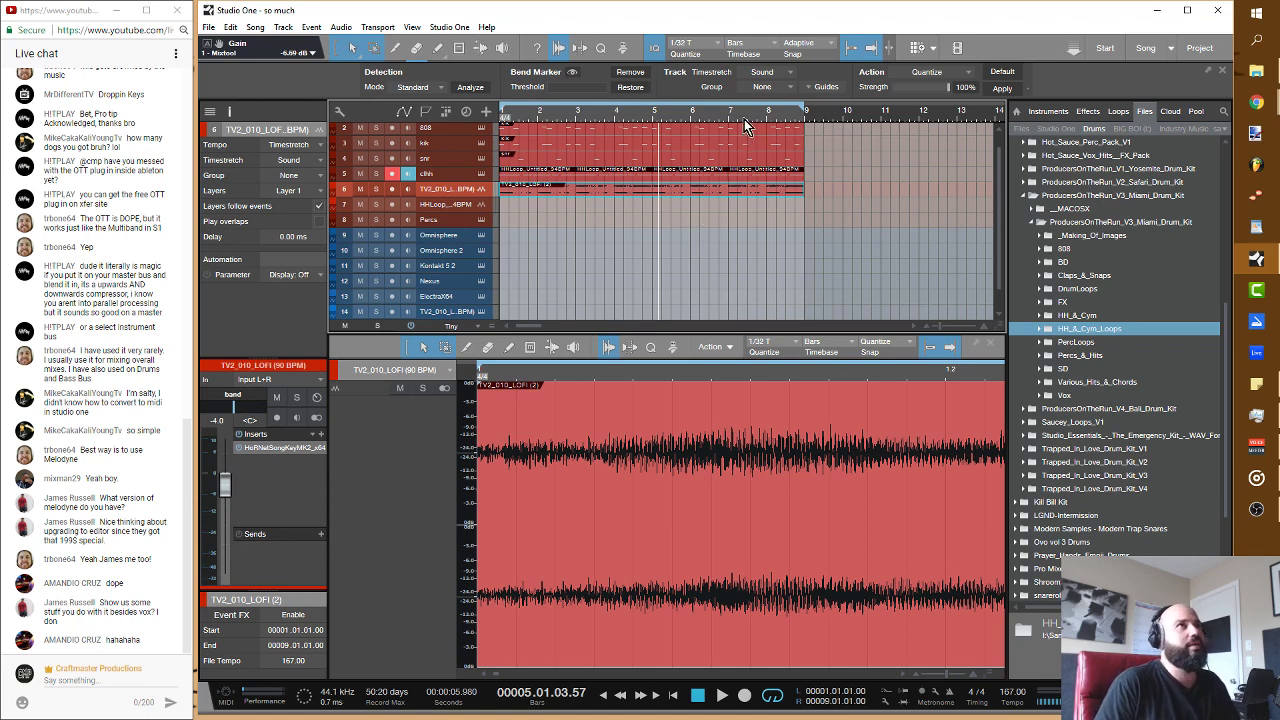
key("w")
key("w")
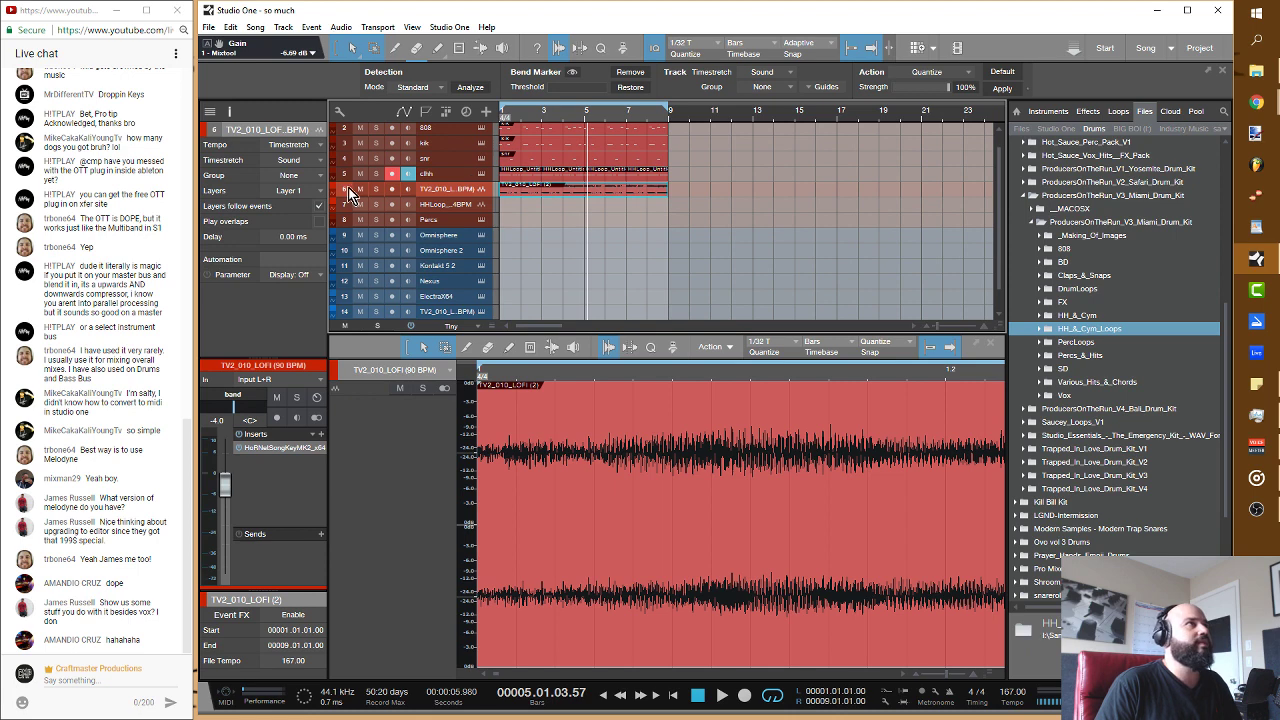
left_click(338, 195)
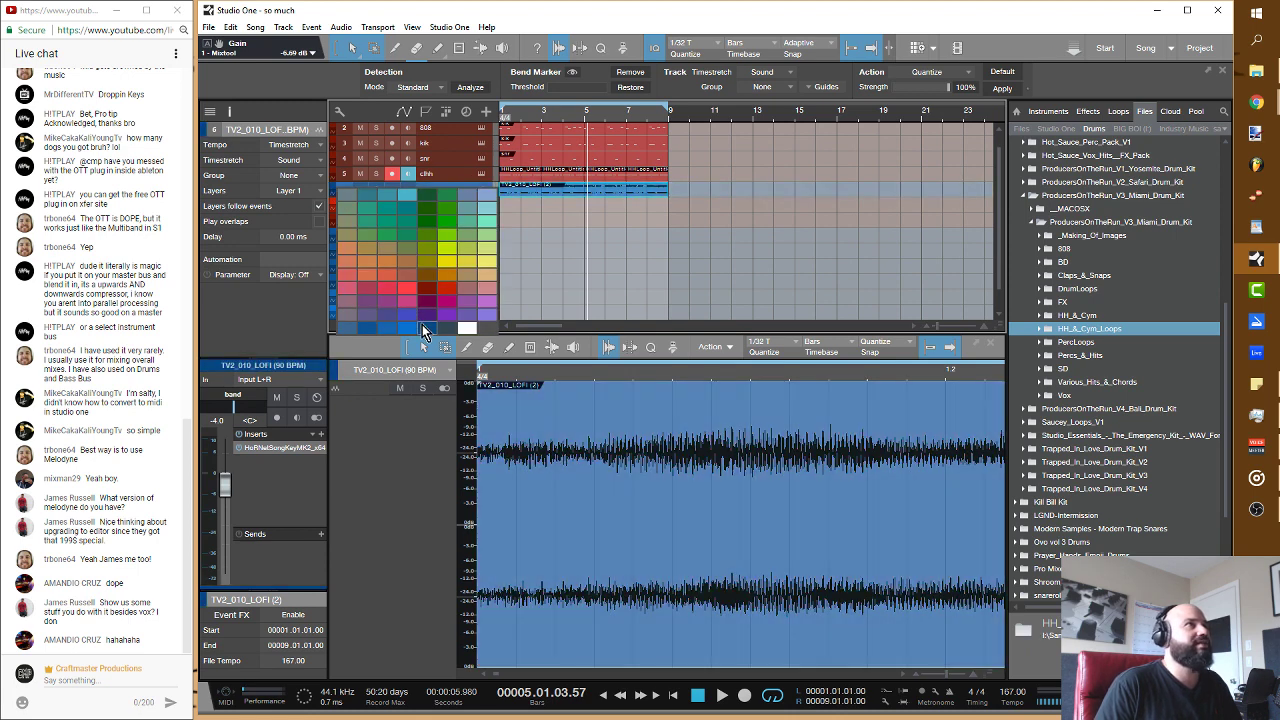
left_click(422, 324)
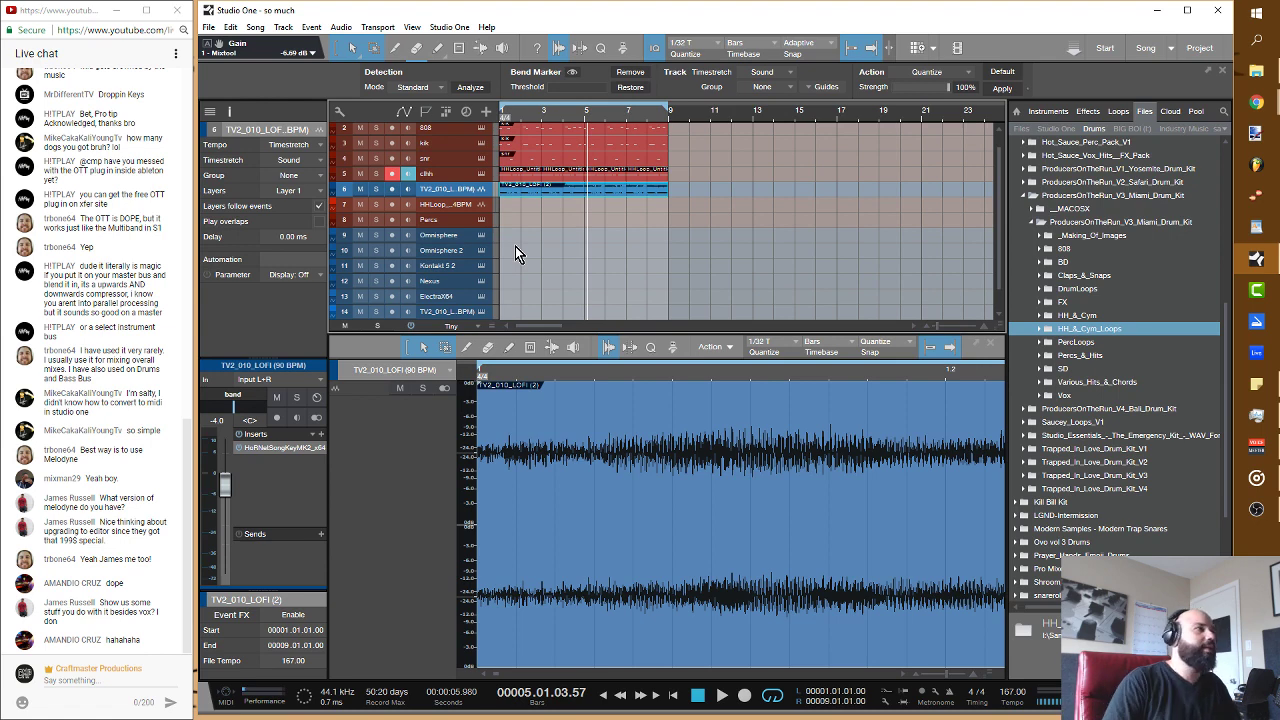
Step: Move the Percs track directly below clhh and remove the empty HHLoop_Untitled_94BPM track
left_click(467, 216)
mouse_move(467, 207)
left_mouse_down()
mouse_move(466, 196)
mouse_move(470, 213)
left_mouse_up()
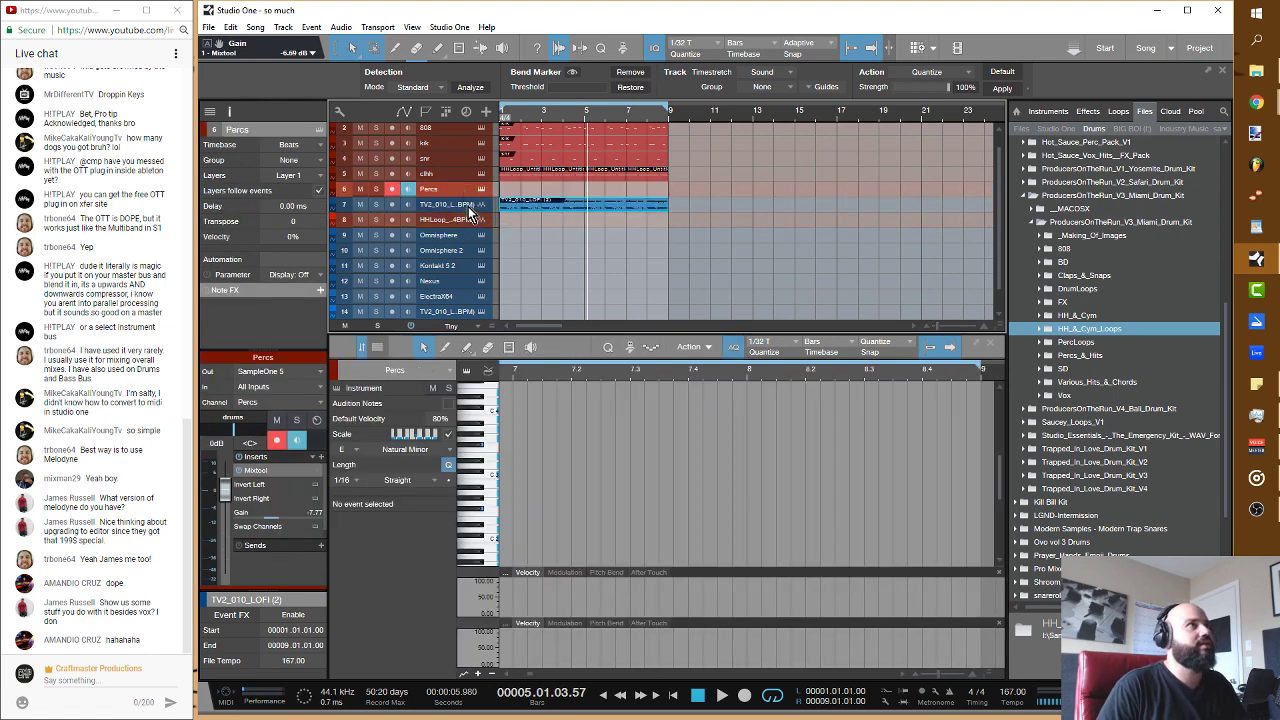
left_click(465, 224)
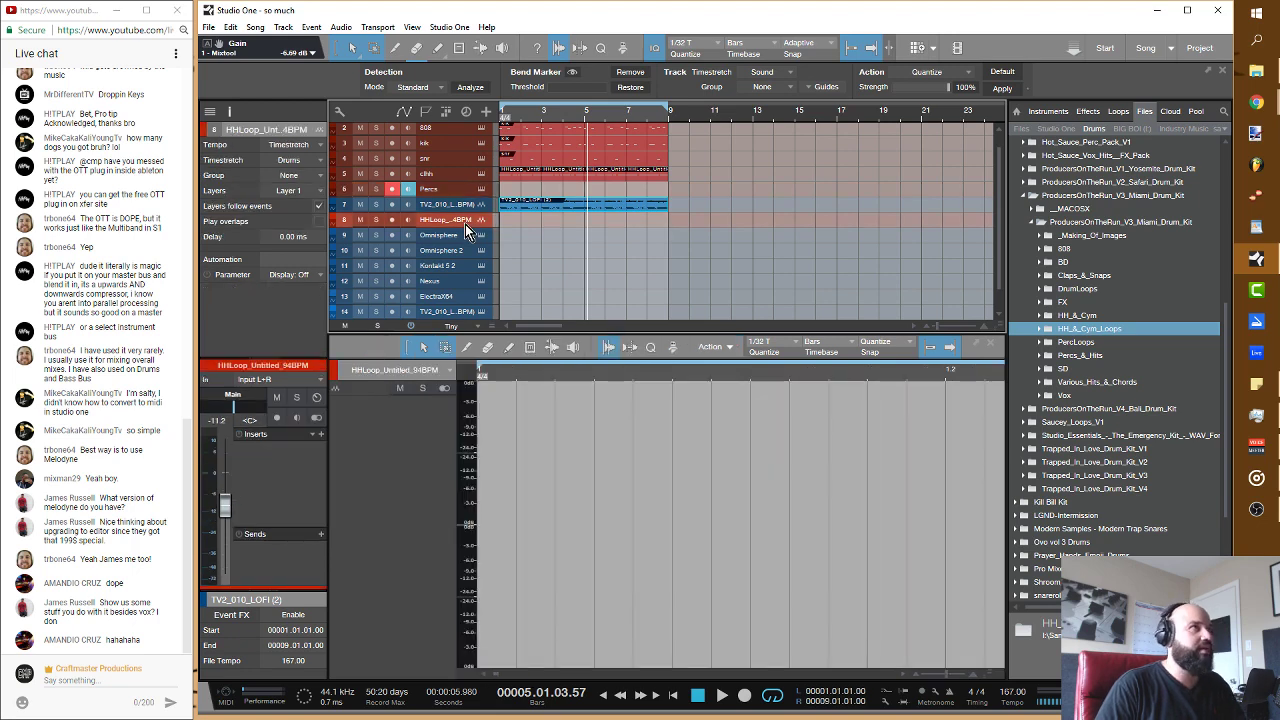
right_click(465, 224)
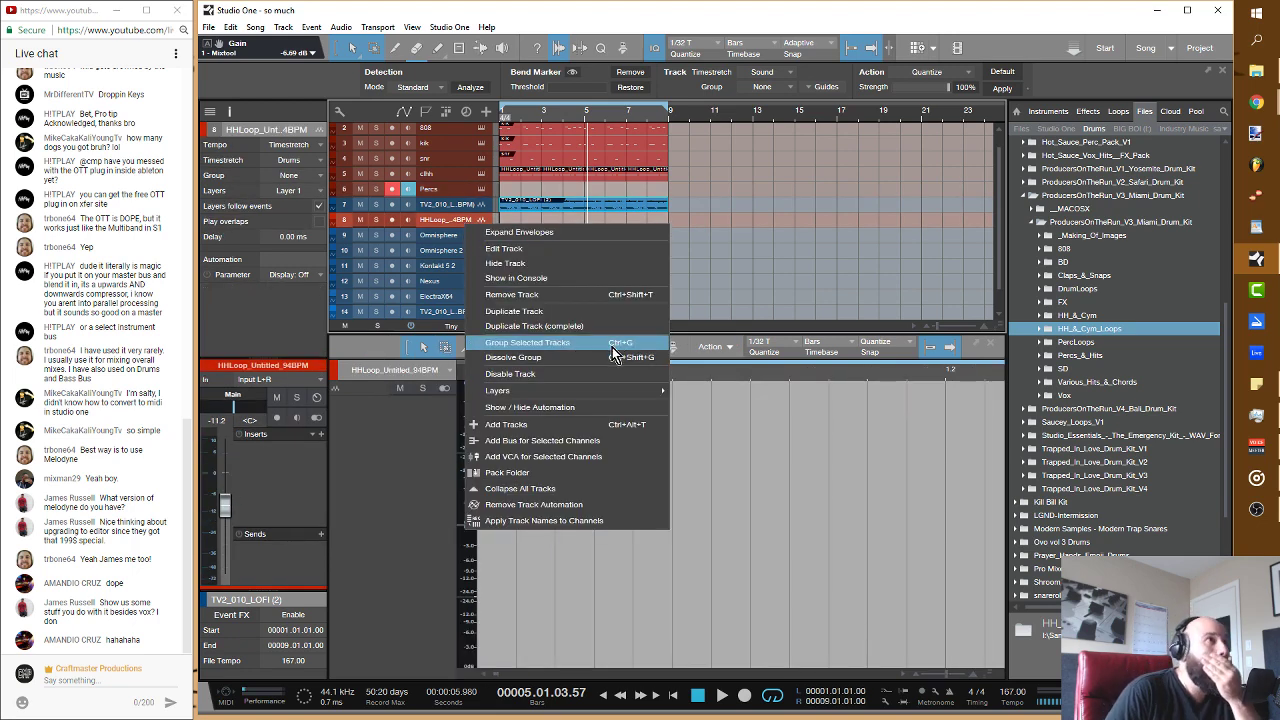
left_click(565, 294)
Step: Lower the clhh Mixtool gain to -8.17 dB during playback and merge the four clhh events into one
key("space")
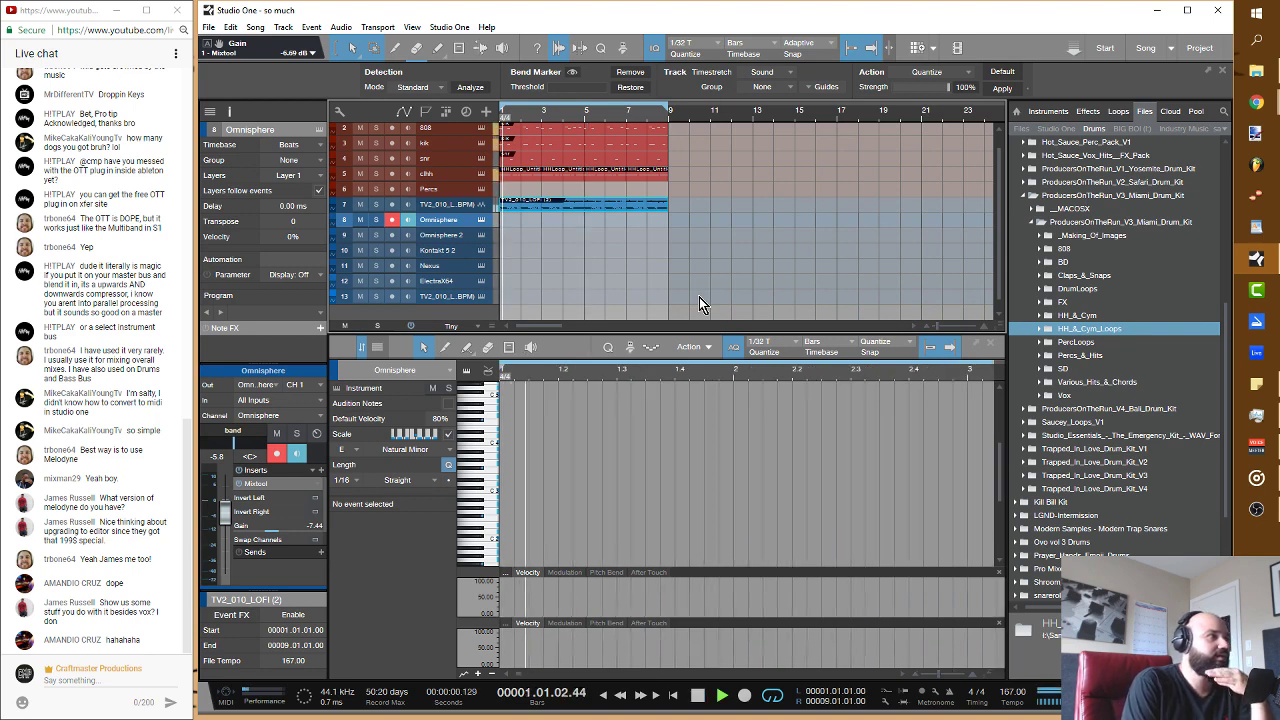
left_click(455, 174)
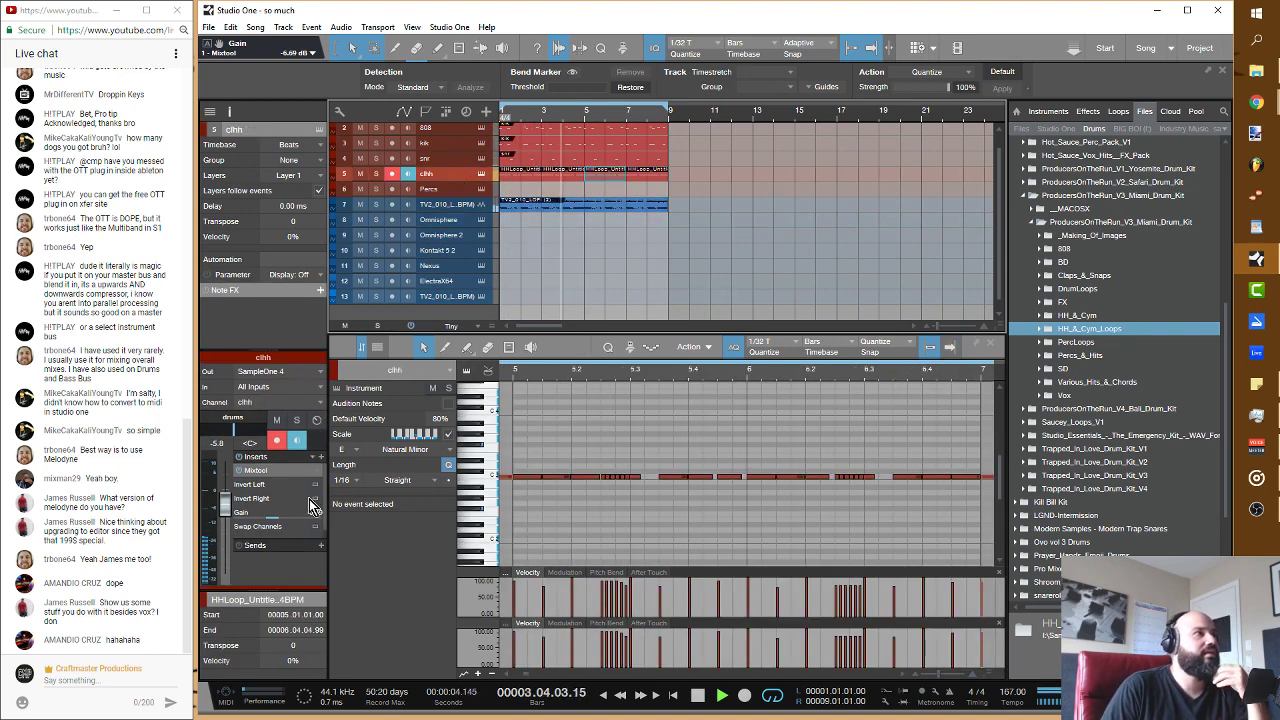
left_click_drag(272, 525, 266, 520)
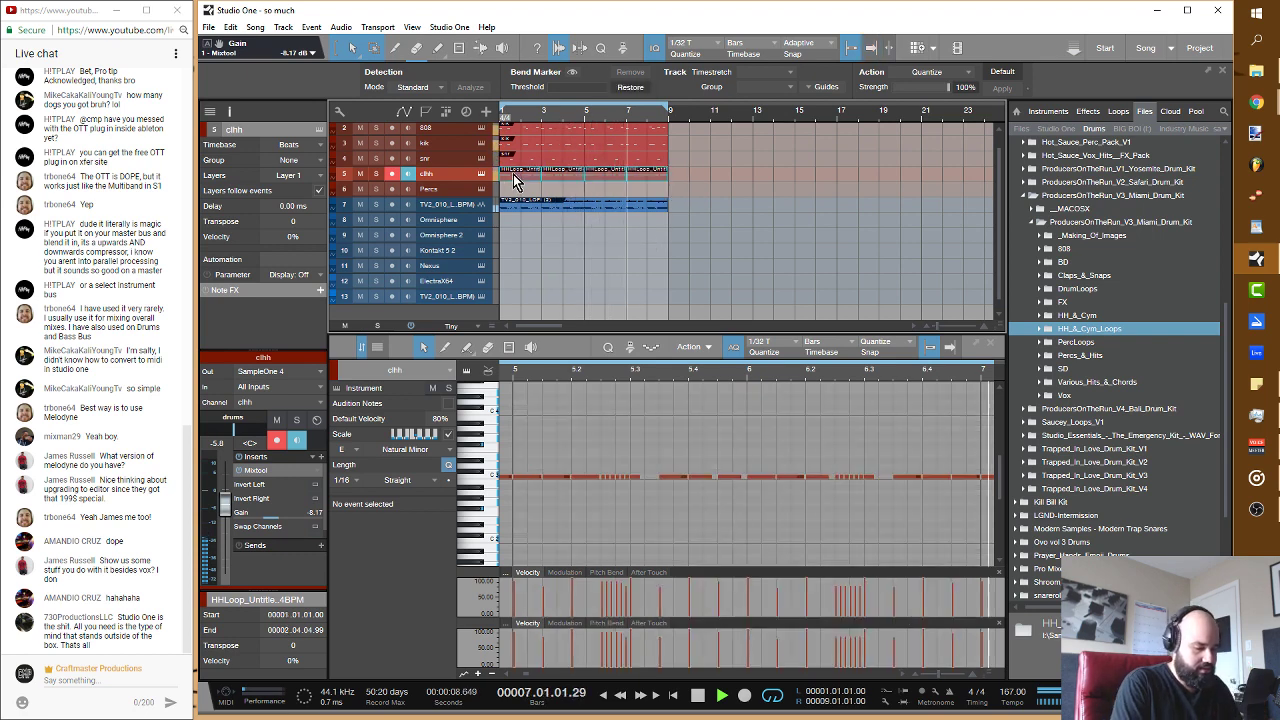
key("g")
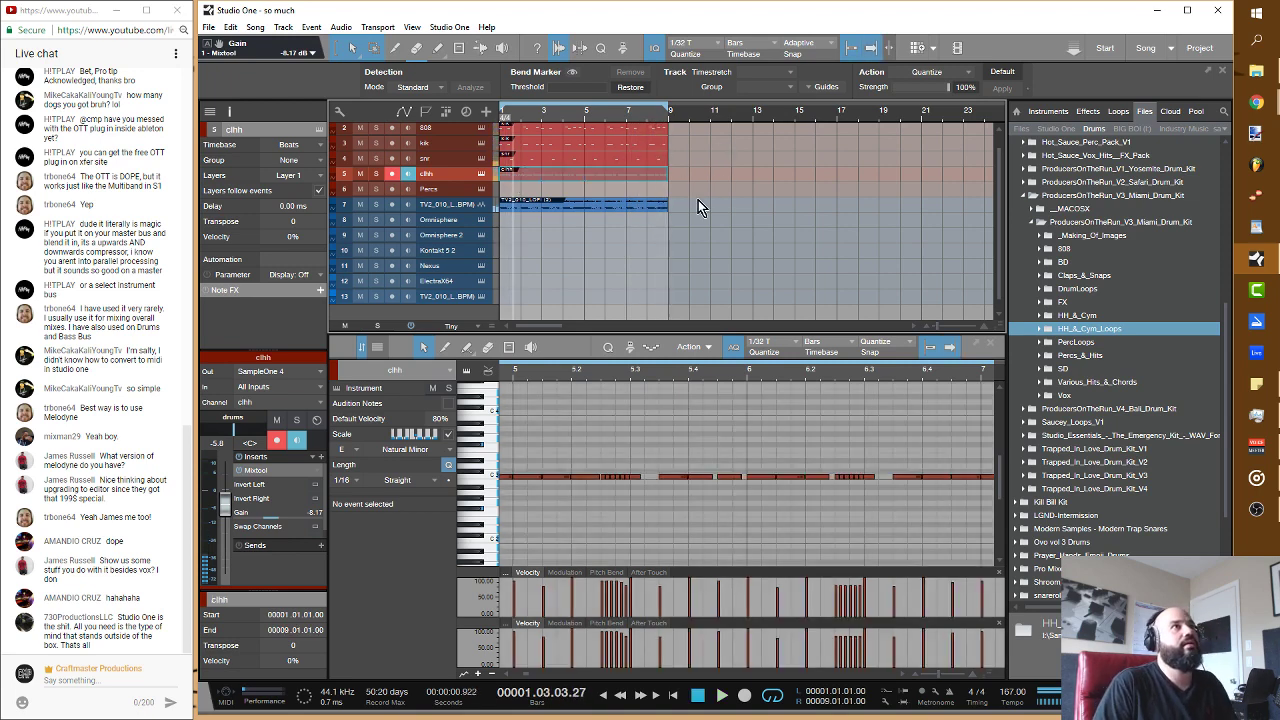
Step: Duplicate the eight-bar 808, kik, snr, clhh and TV2_010_LOFI events to bar 9 and delete the drum events in bars 1 to 9
left_click_drag(700, 212, 480, 128)
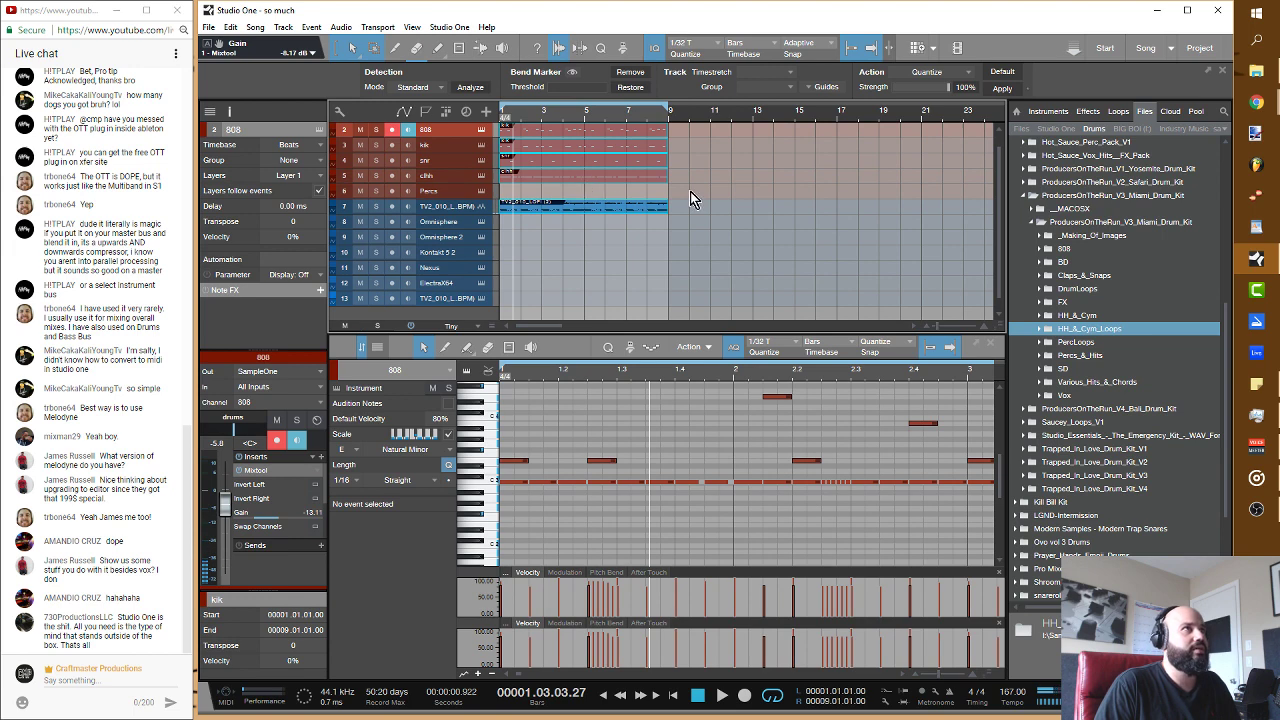
scroll(696, 198, "up", 1)
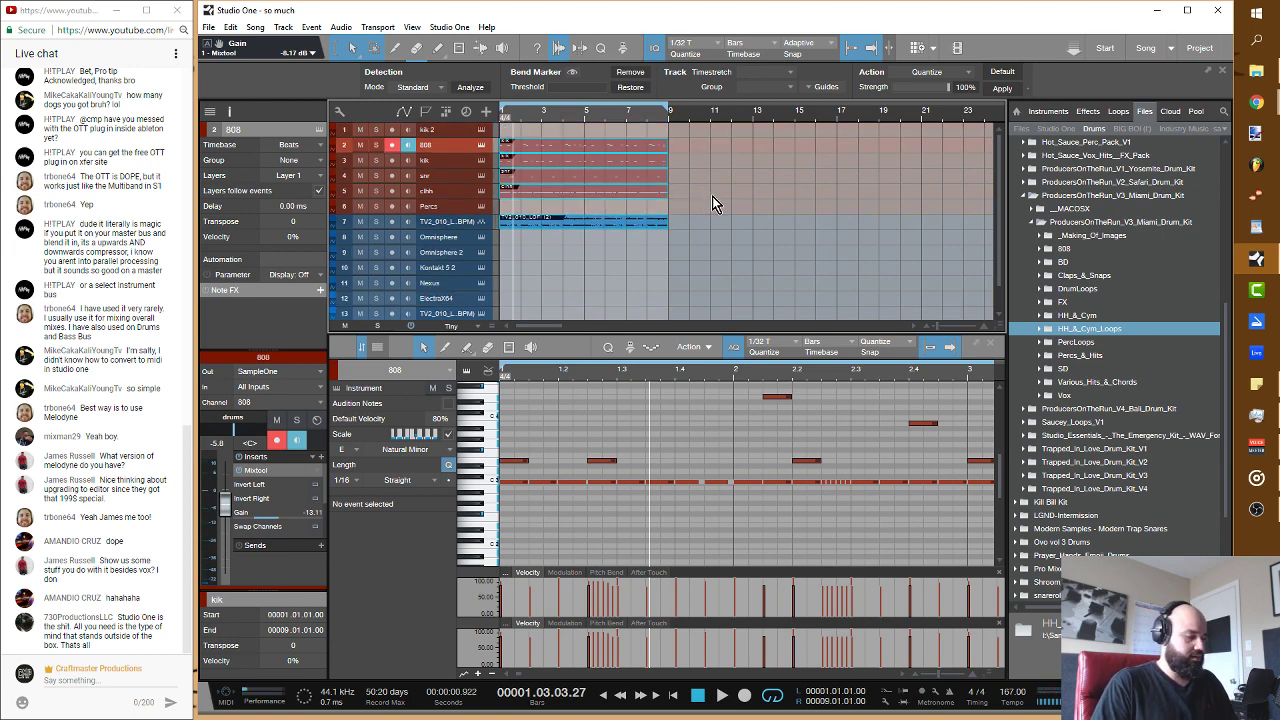
key("ctrl+d")
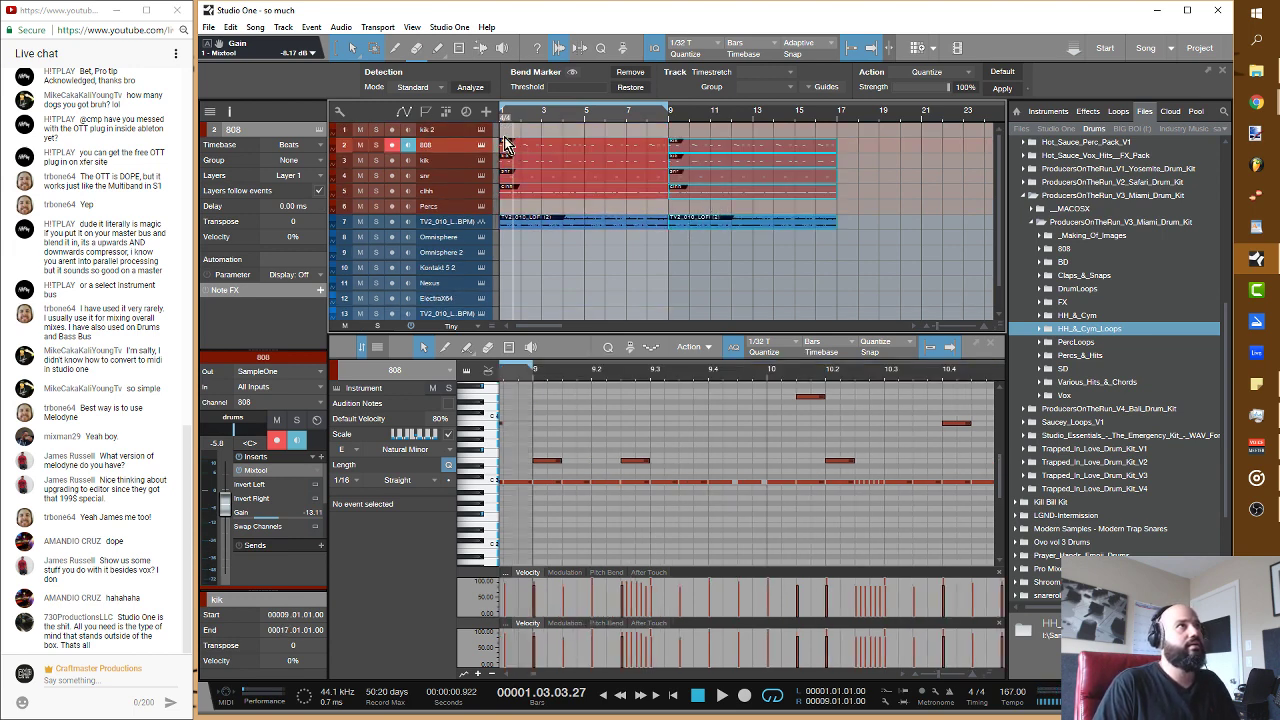
left_click_drag(505, 143, 657, 197)
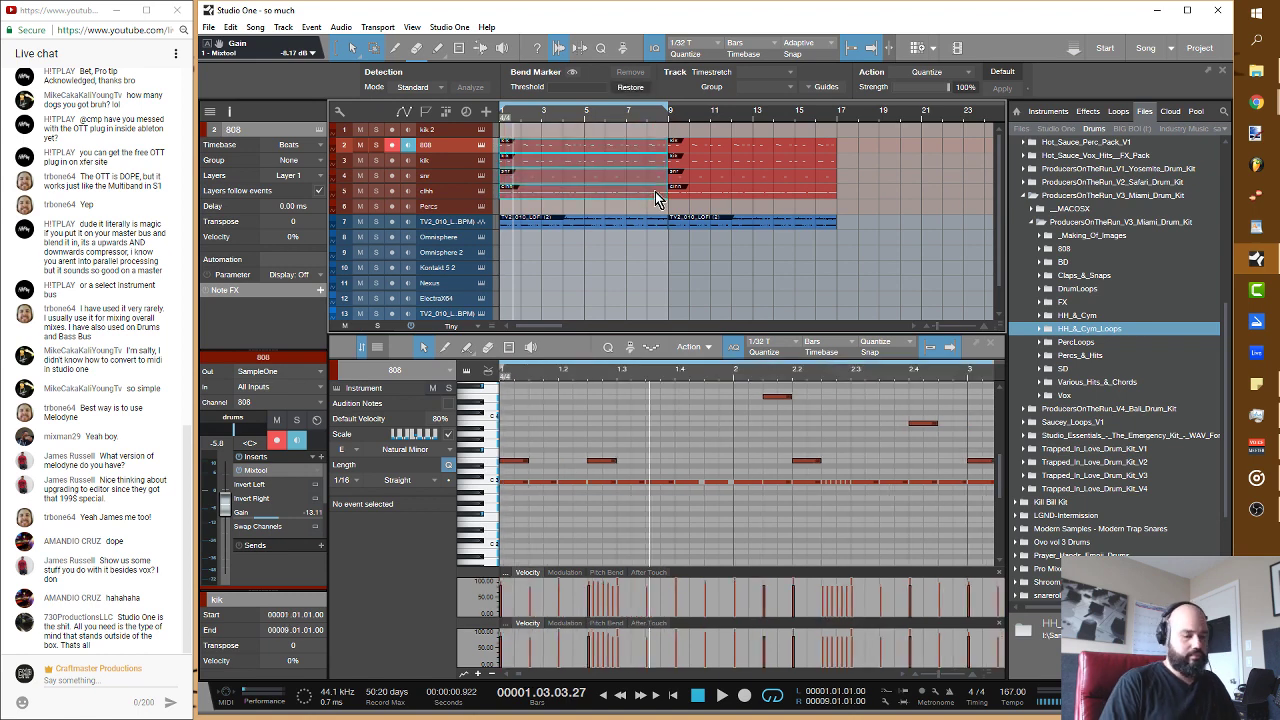
key("Delete")
Step: Duplicate the drum and TV2_010_LOFI events starting at bar 9 repeatedly until the arrangement reaches bar 57
left_click_drag(856, 256, 672, 158)
key("d")
key("w")
key("w")
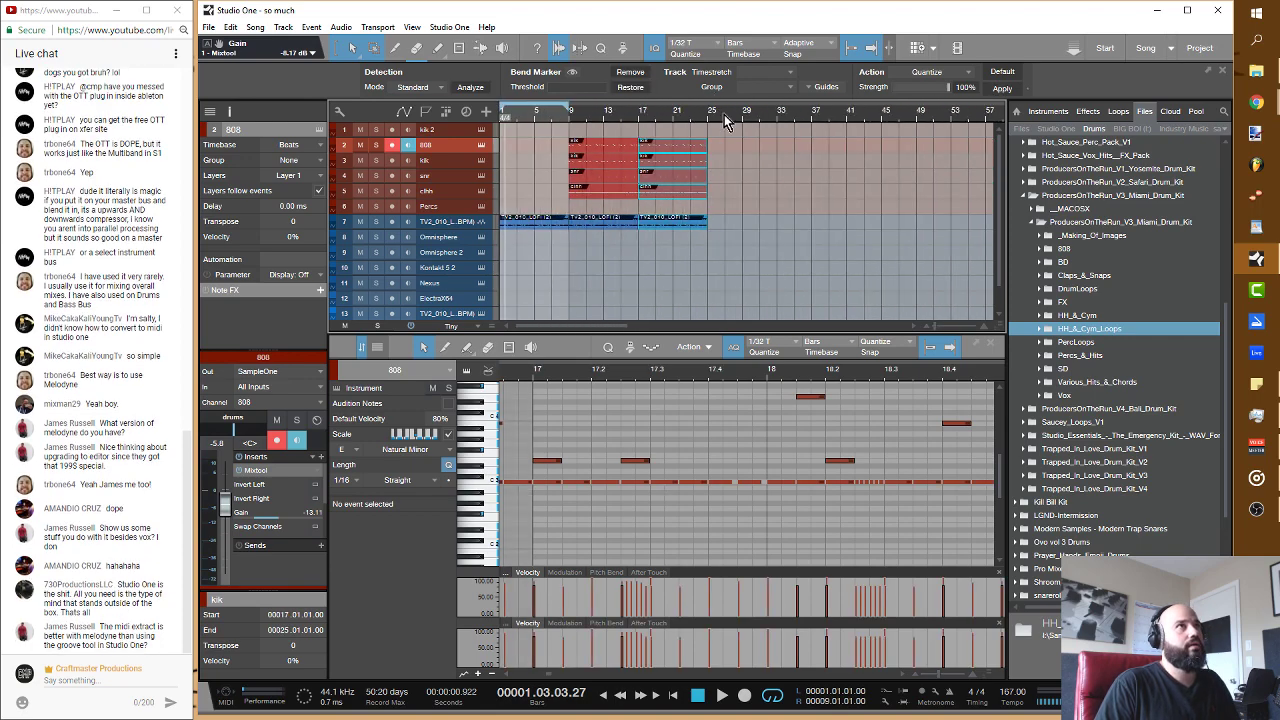
key("d")
key("d")
key("d")
key("d")
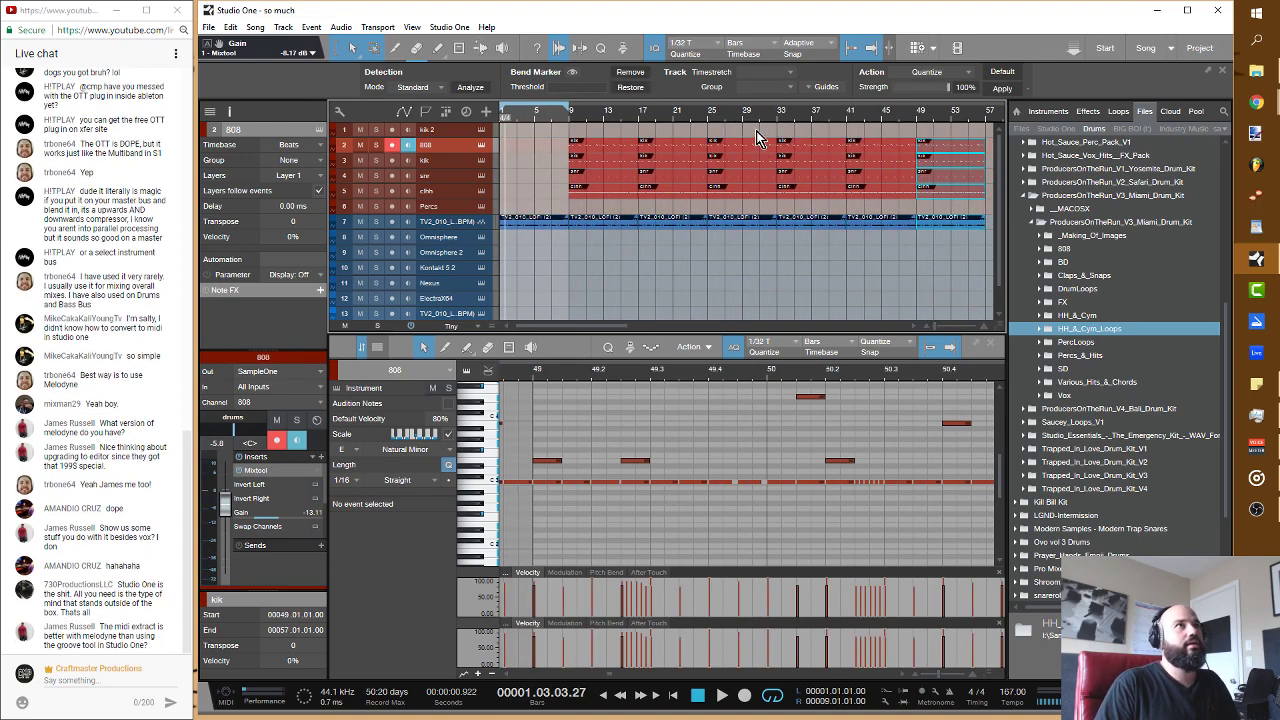
Step: Play through the arrangement and delete the clhh event at bars 25 to 33 and the 808 event at bars 33 to 41
left_click(760, 206)
key("space")
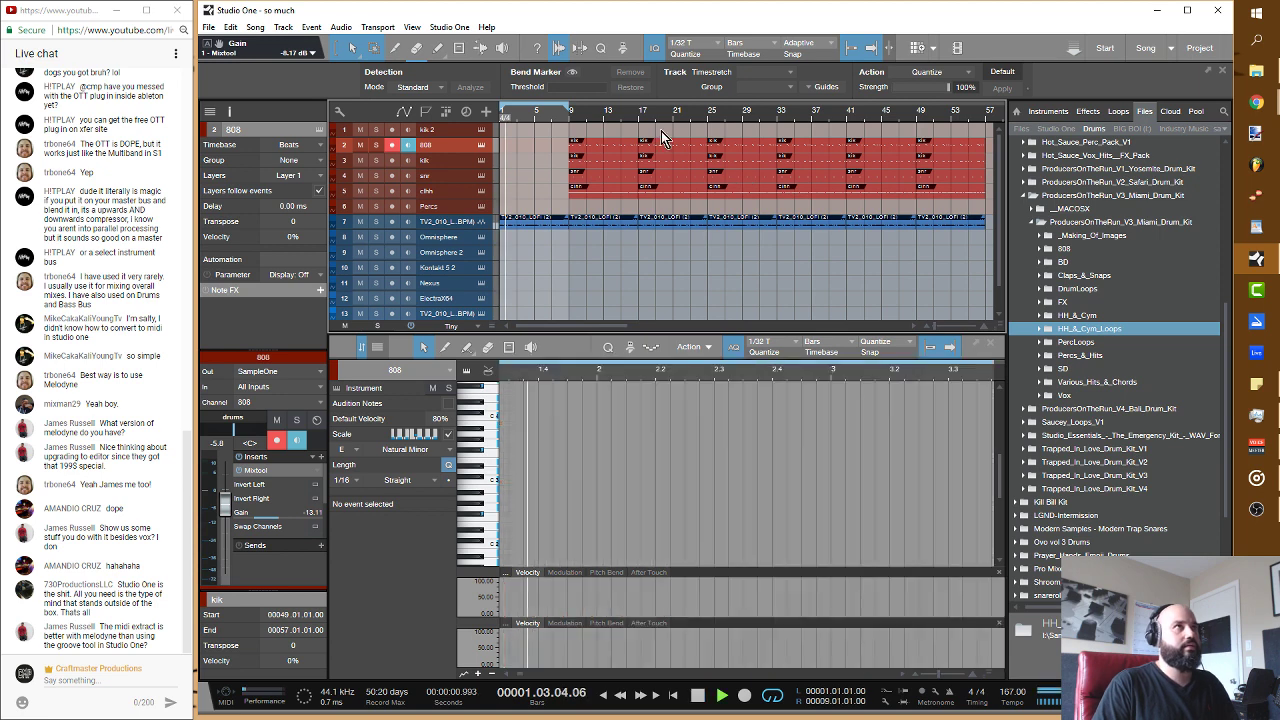
left_click(607, 112)
left_click(685, 112)
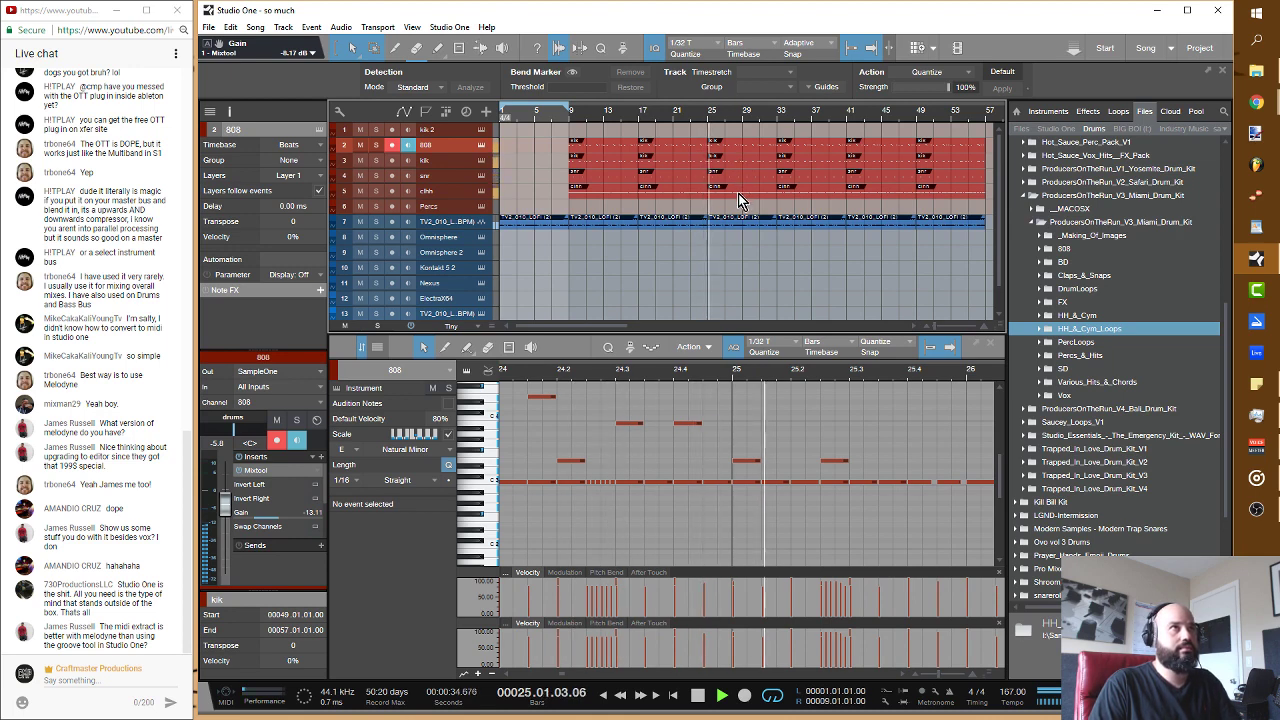
left_click(736, 192)
left_click(695, 114)
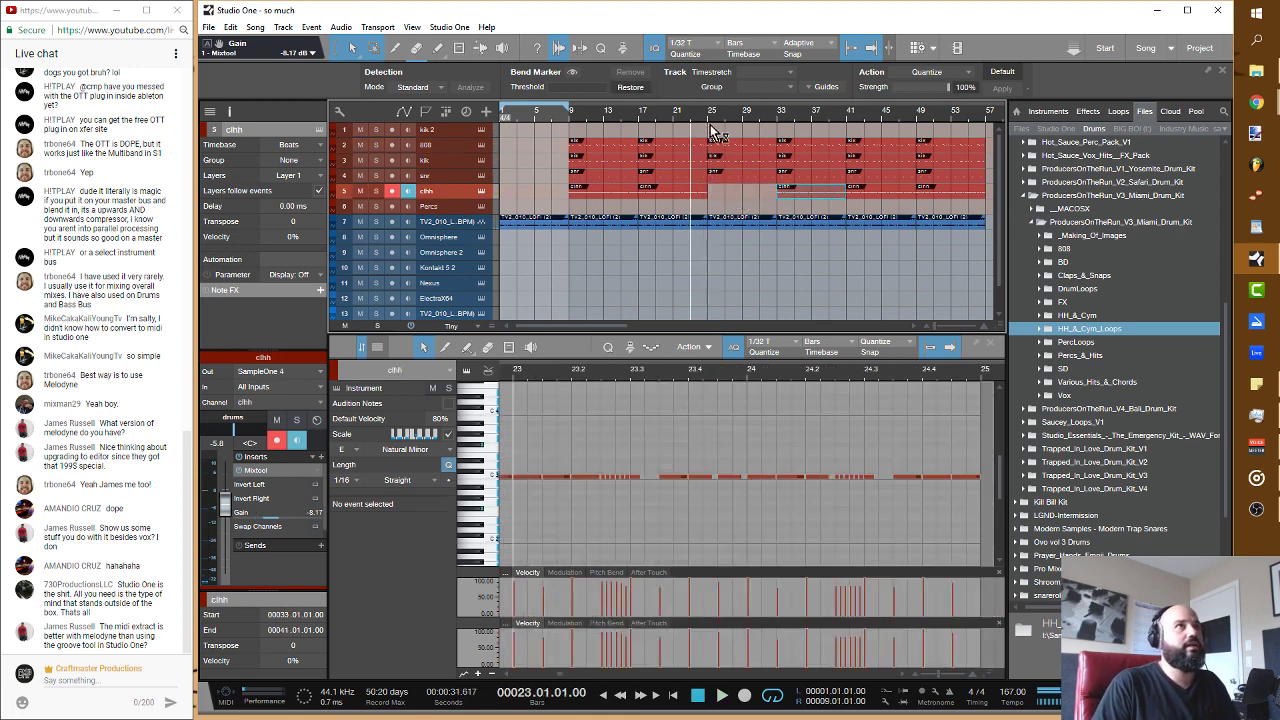
left_click(800, 150)
left_click(860, 147)
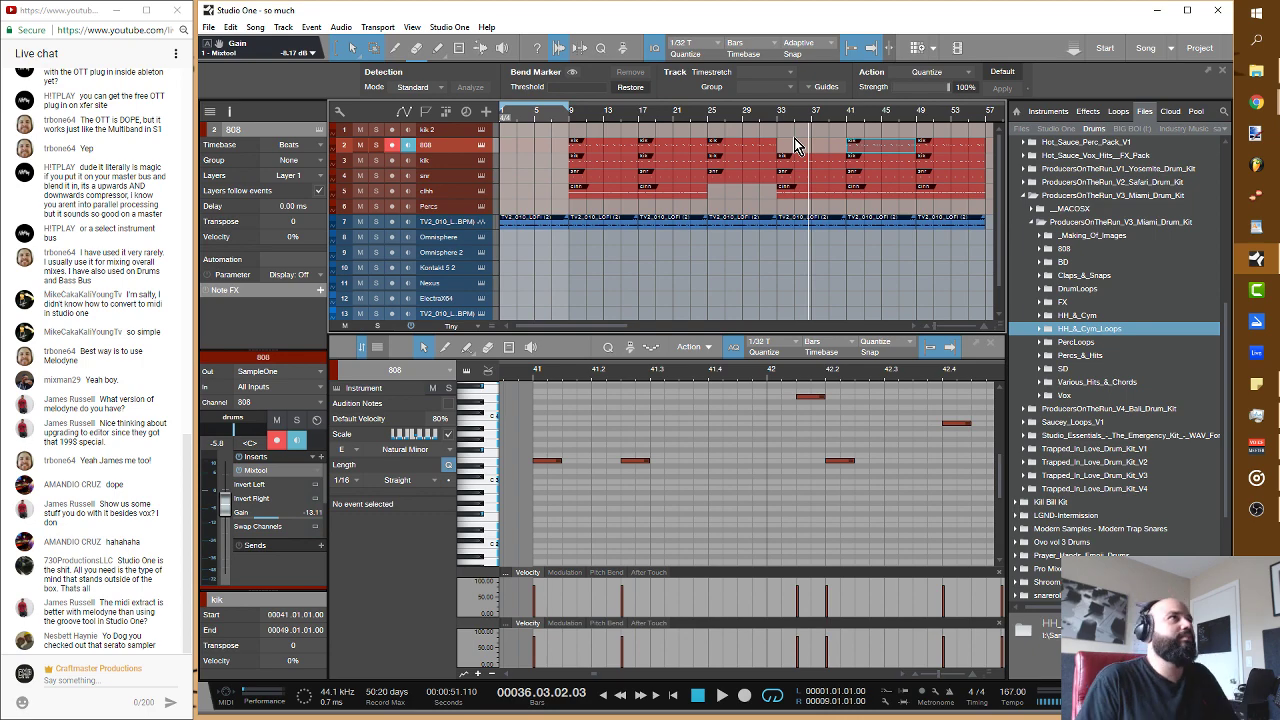
Step: Enlarge the 808 track, create a Bypass automation lane for its SampleOne instrument and close the instrument window
scroll(470, 182, "up", 2)
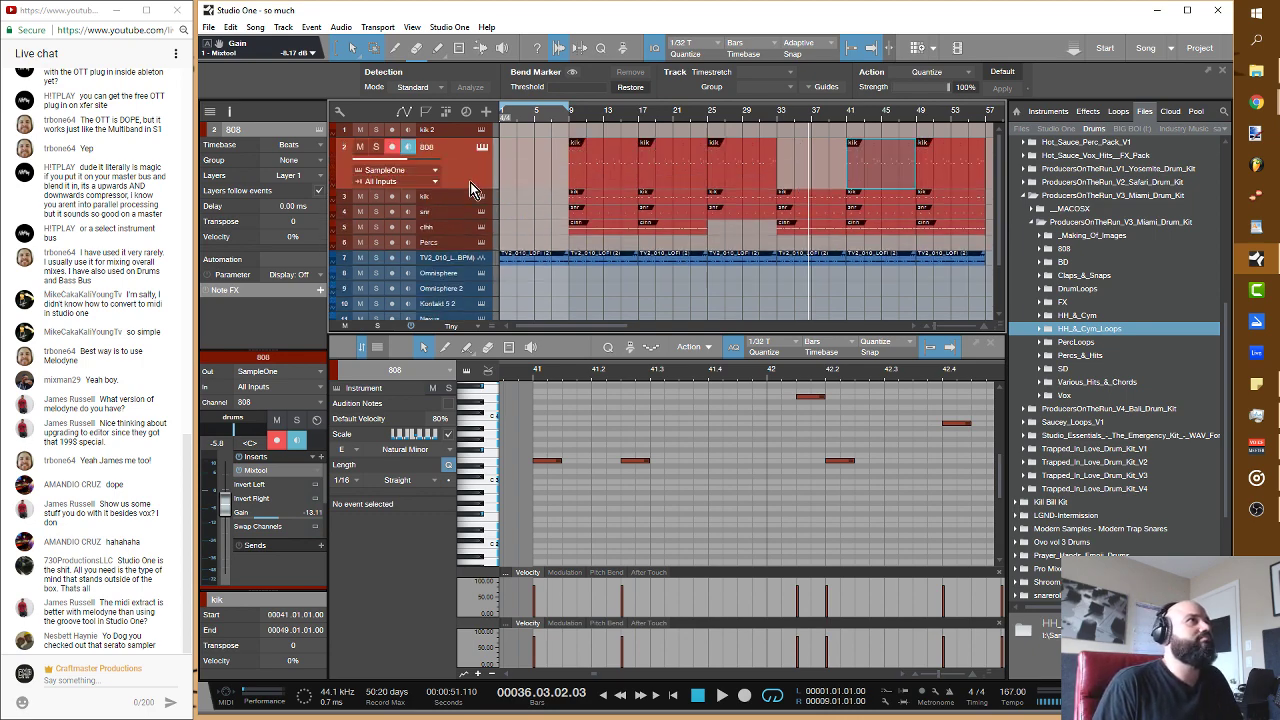
left_click(479, 149)
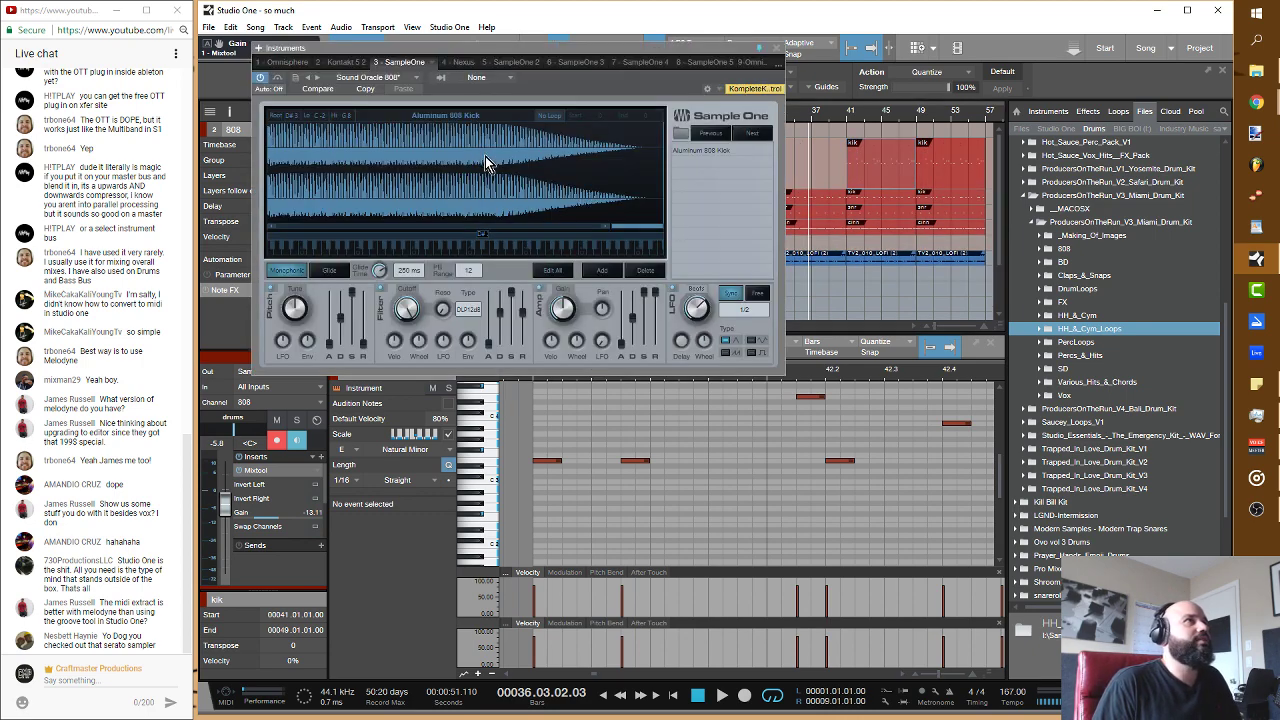
left_click(276, 89)
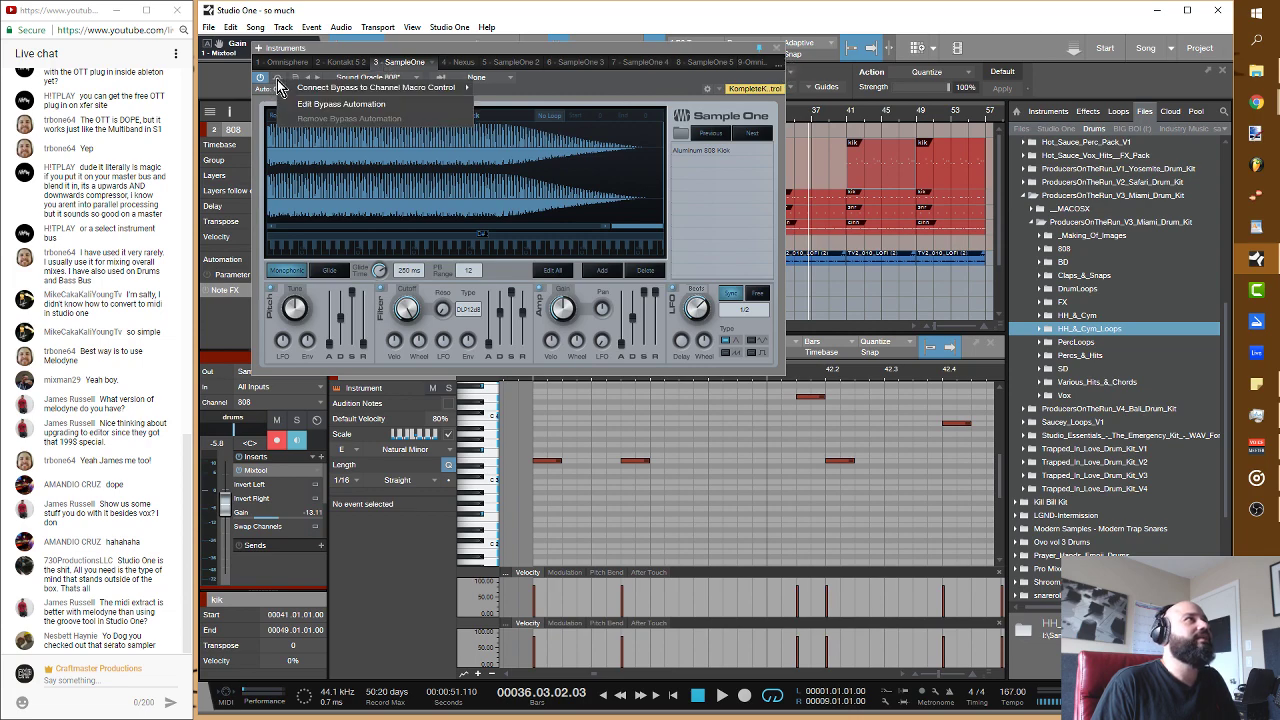
left_click(362, 104)
left_click(777, 48)
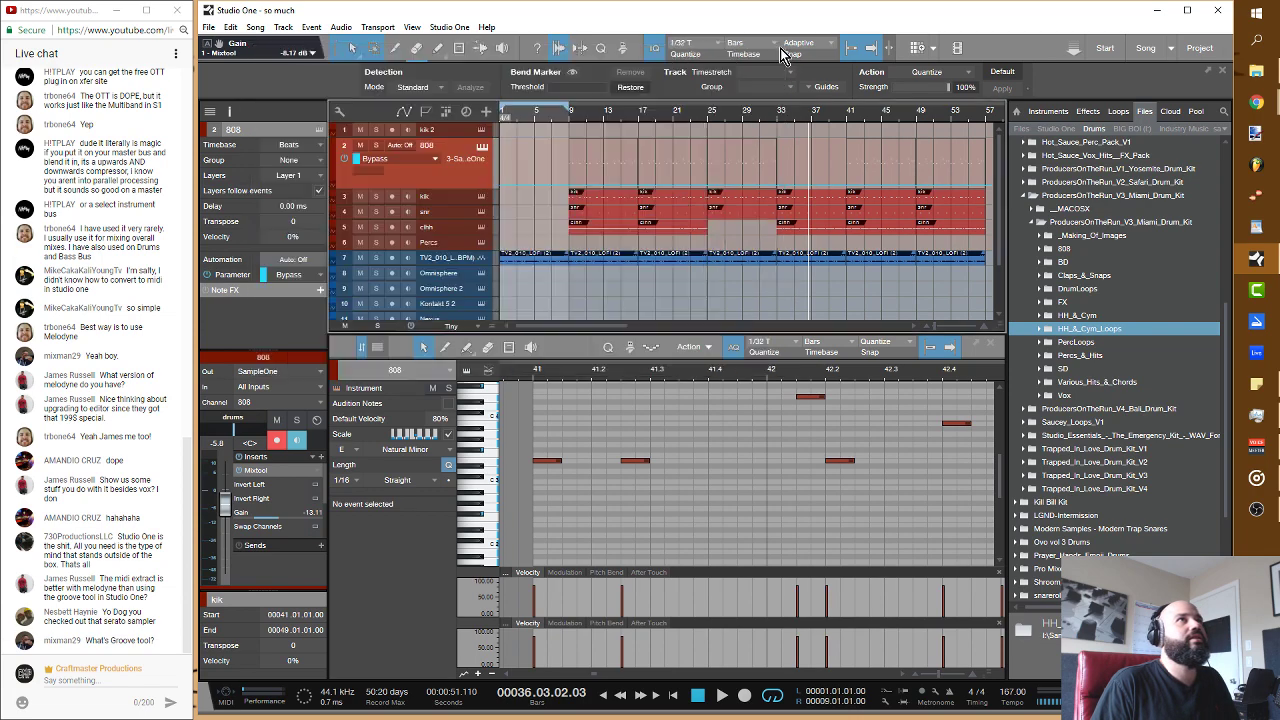
Step: Draw the 808's Bypass automation fully on from bar 33 to bar 41 and play back the section leading into it
left_click(778, 190)
left_click_drag(778, 190, 776, 143)
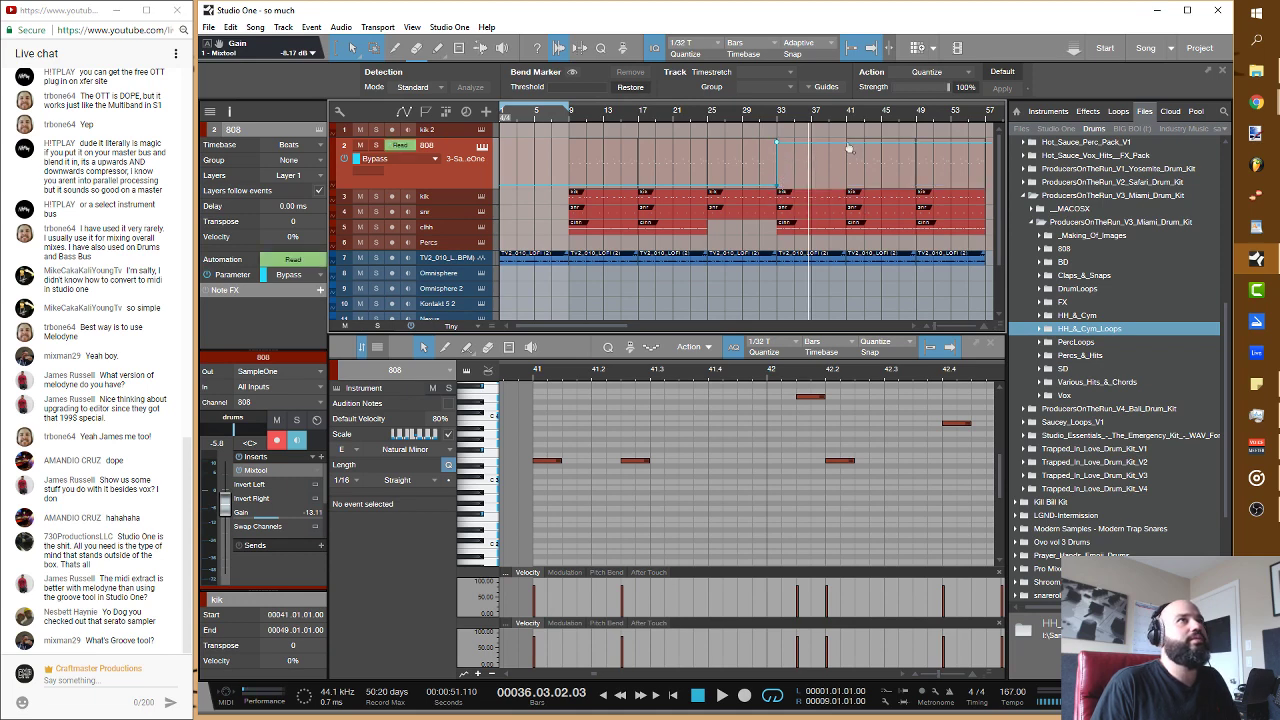
left_click_drag(858, 147, 849, 189)
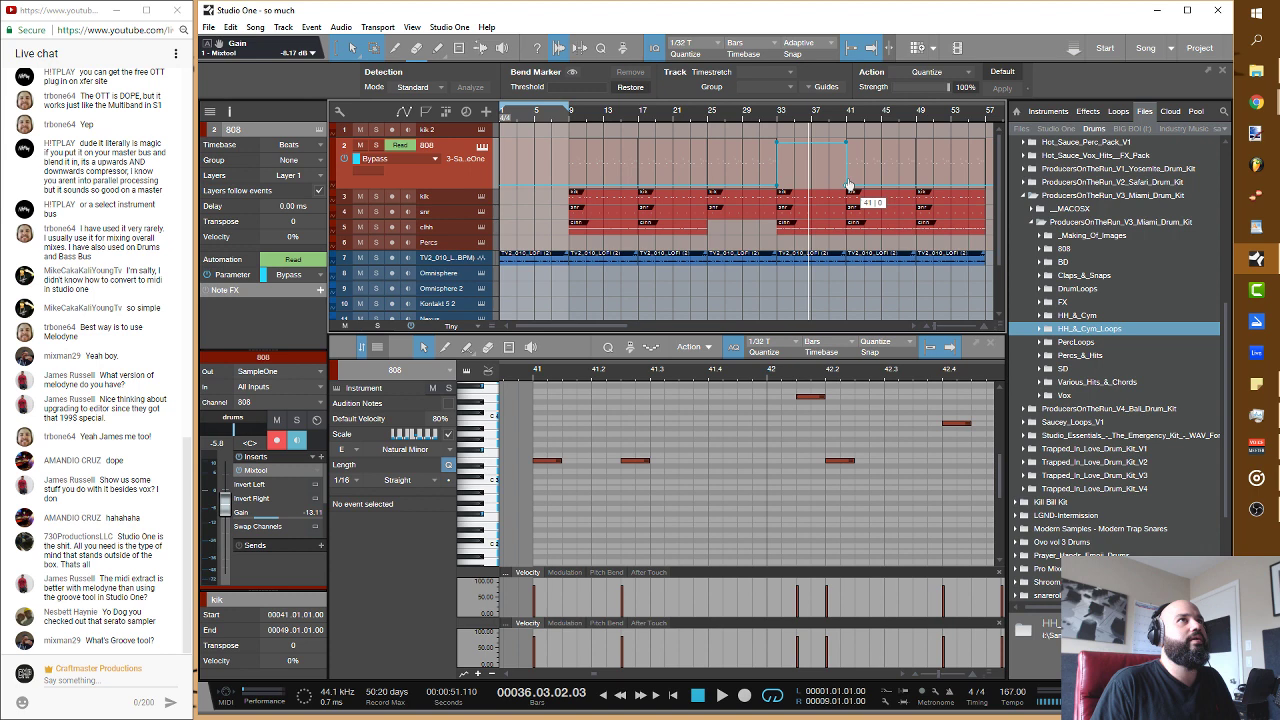
left_click(757, 116)
key("space")
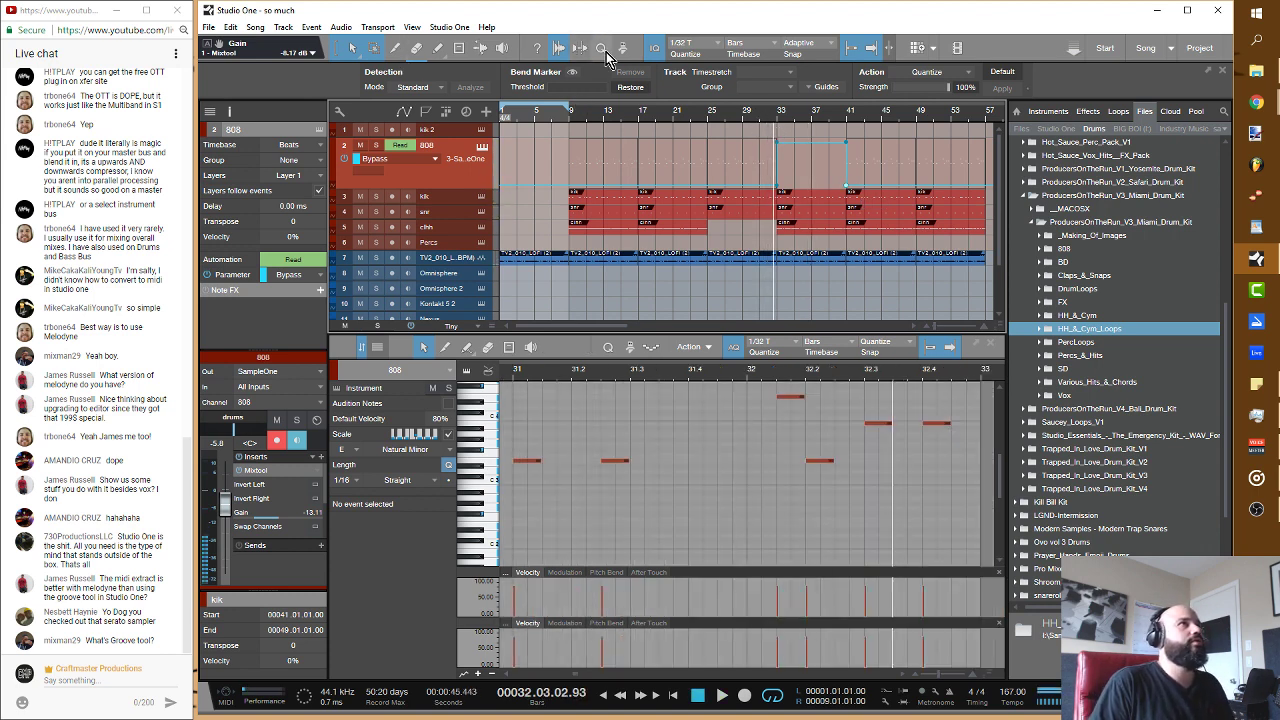
Step: Extract an eight-bar quantize groove from the first TV2_010_LOFI event and select the kik notes in bars 9 to 17
left_click(602, 50)
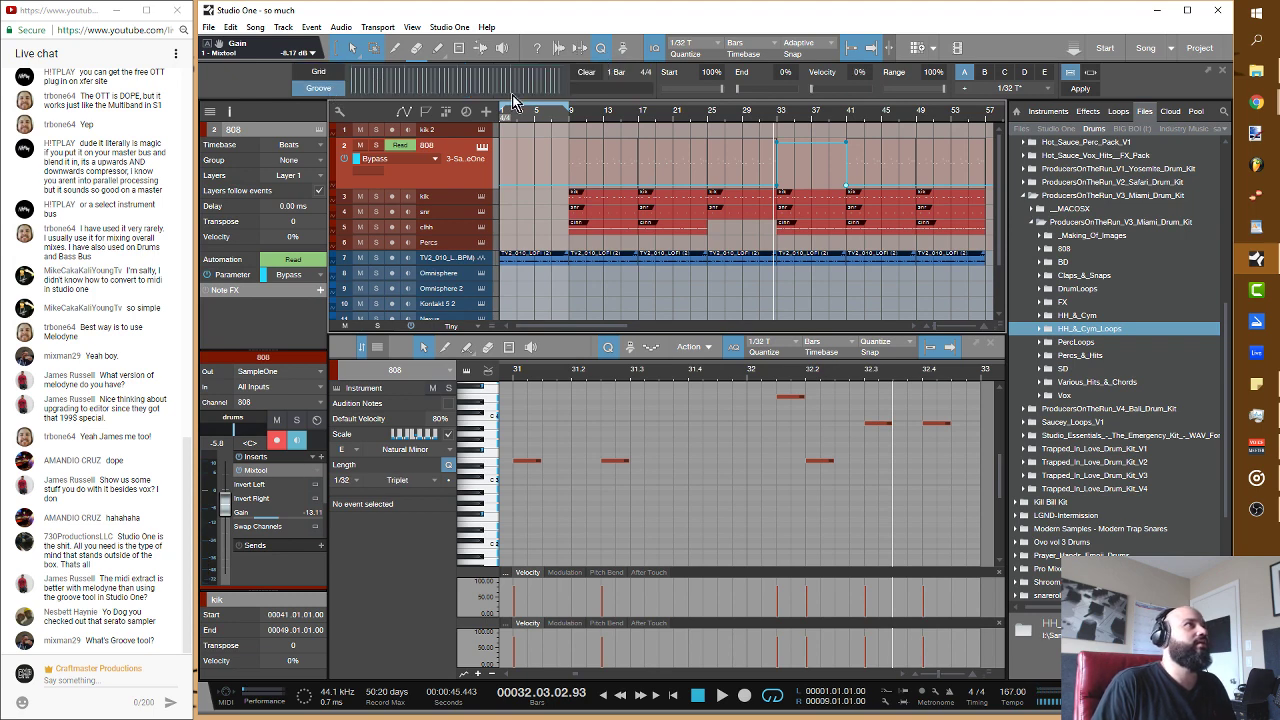
left_click_drag(541, 266, 481, 78)
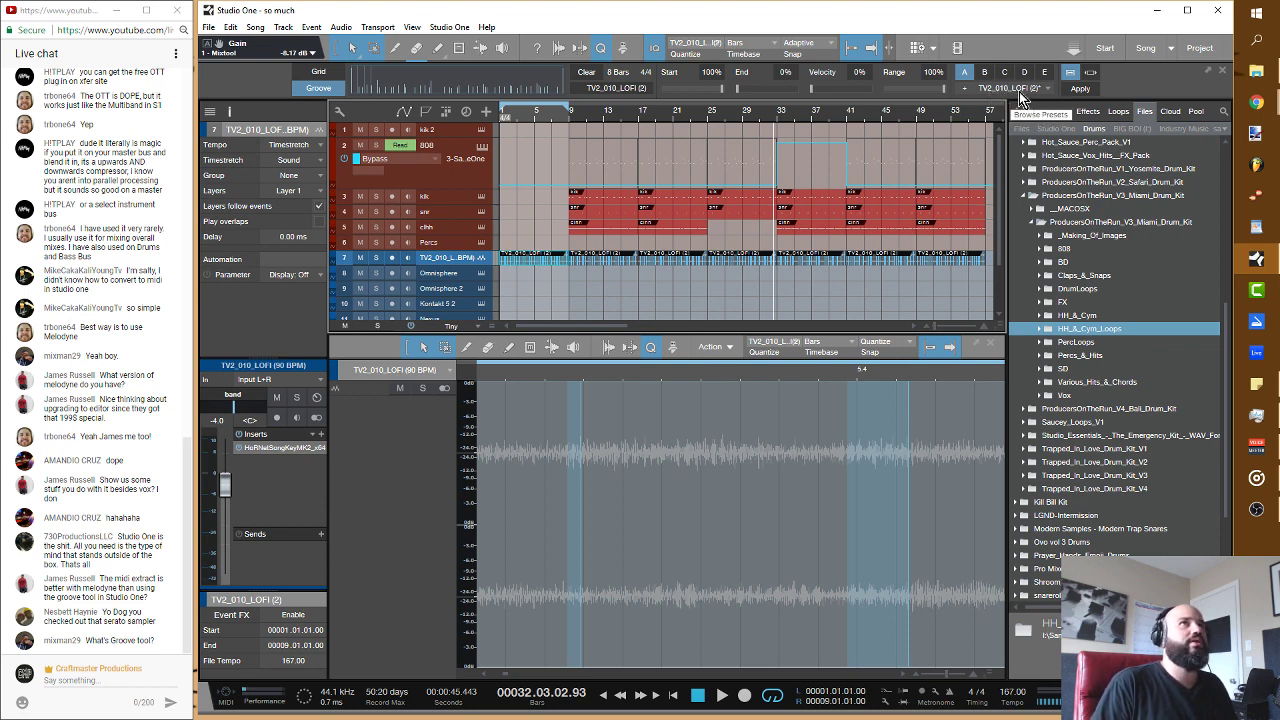
left_click(586, 200)
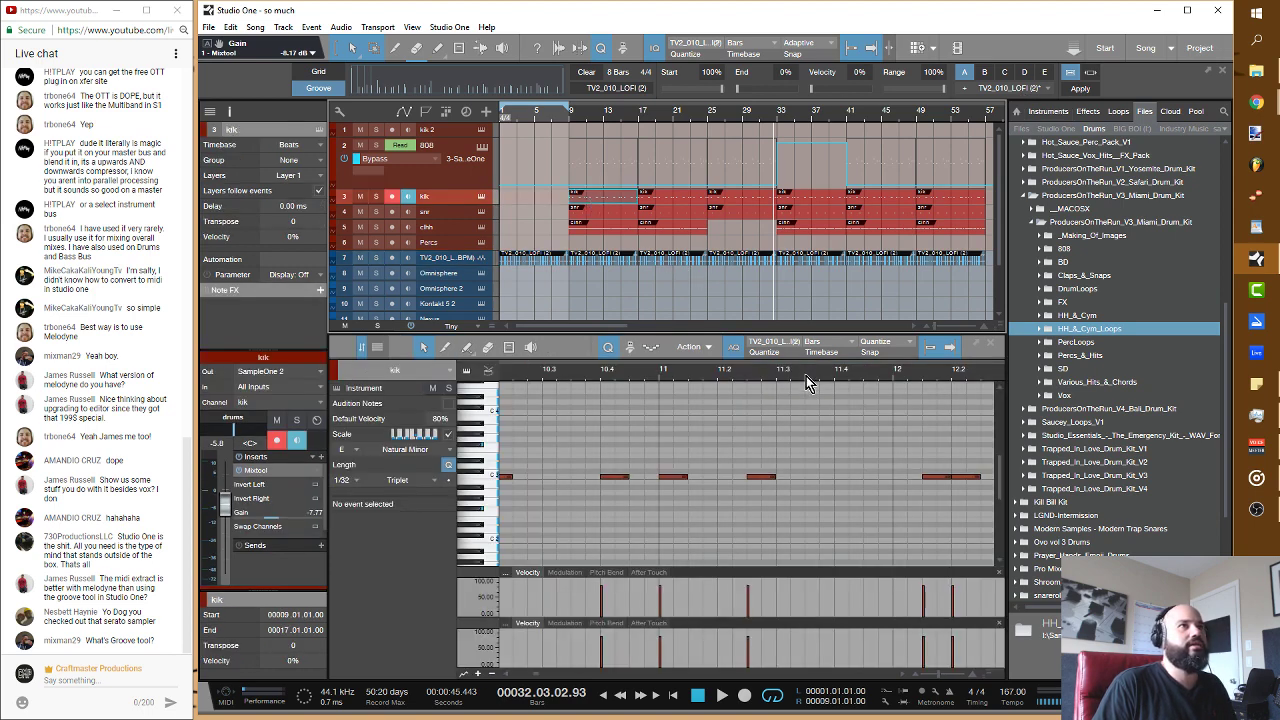
left_click_drag(806, 376, 940, 519)
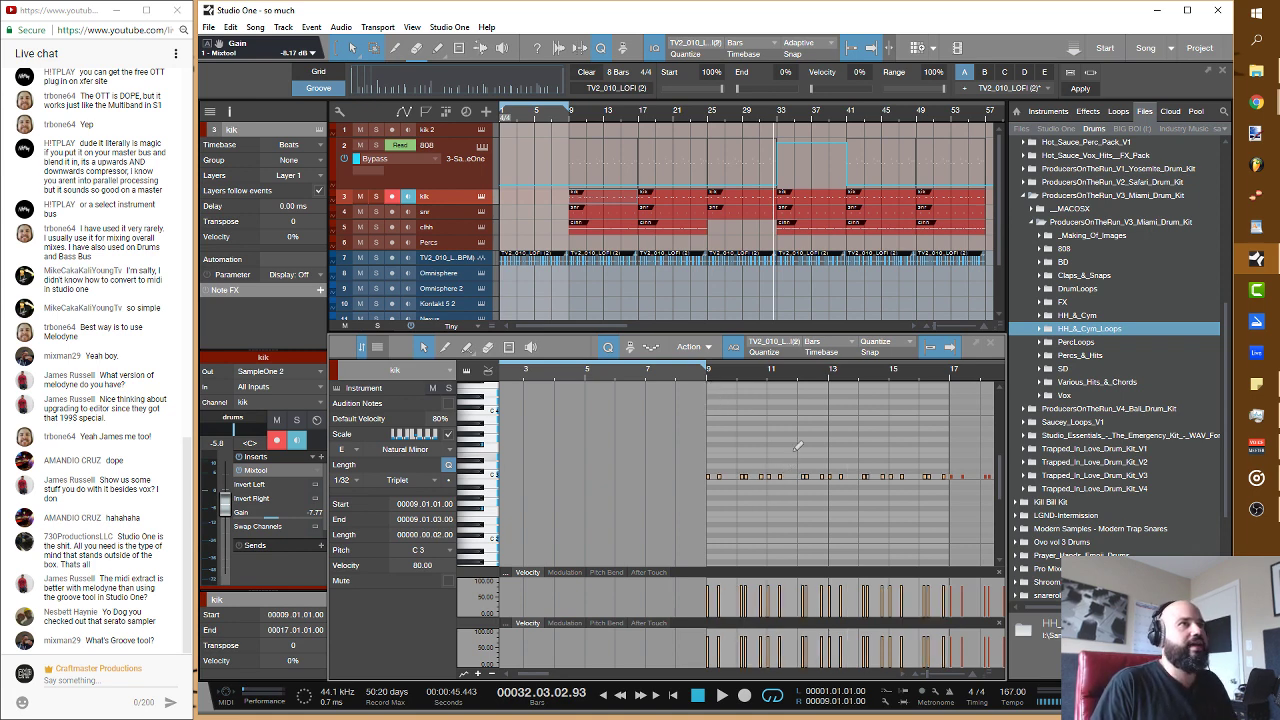
left_click(583, 268)
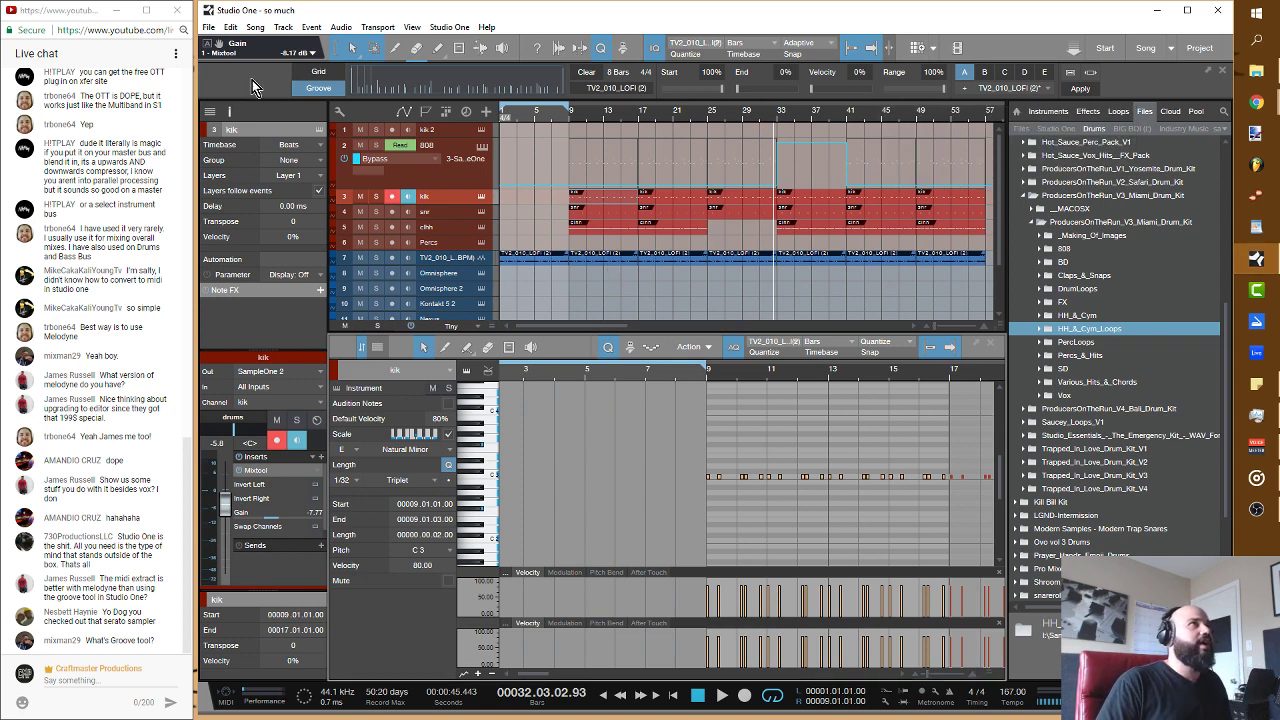
Step: Return quantizing to the 1/32 triplet grid and browse the saved groove presets without choosing one
left_click(319, 70)
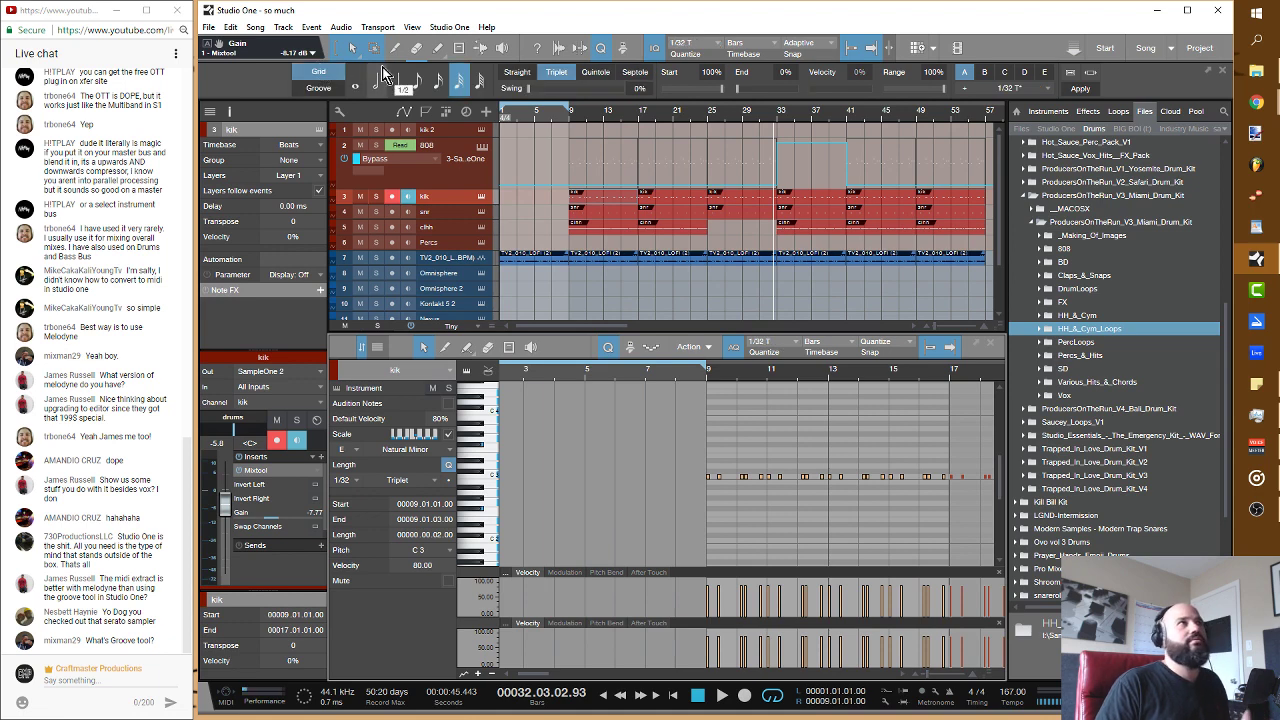
left_click(1045, 88)
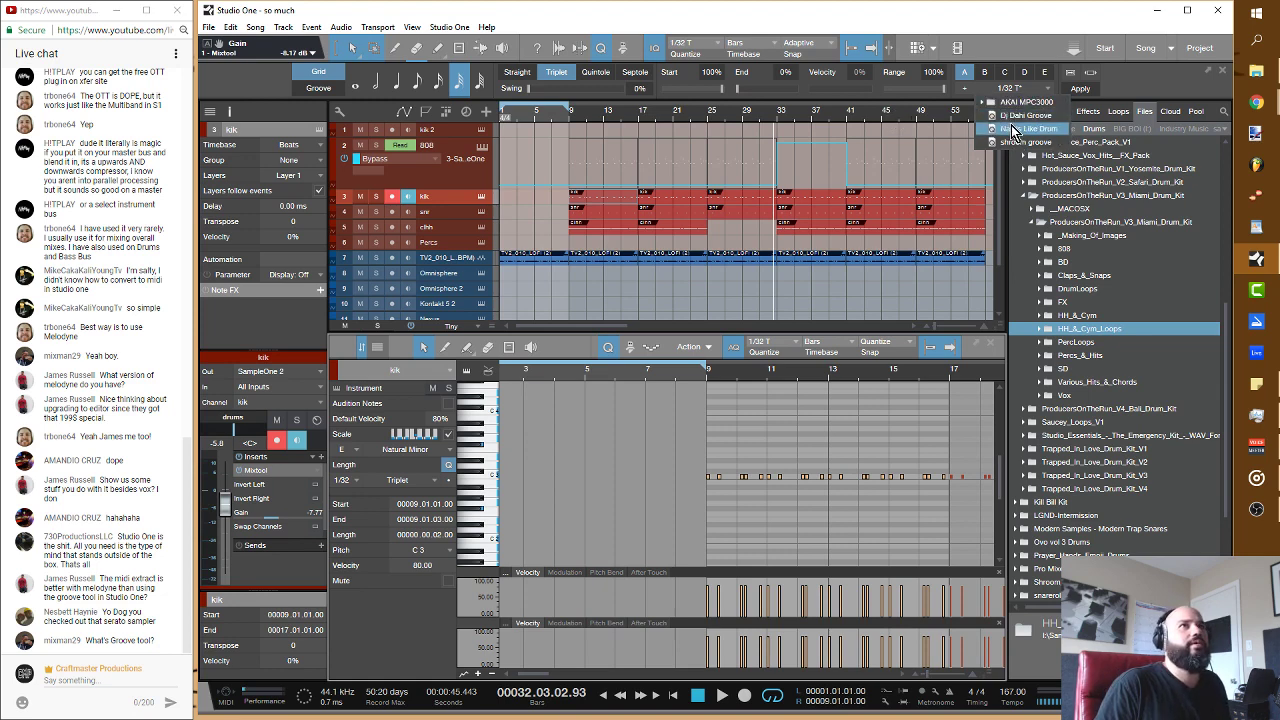
left_click(543, 181)
Step: Play the arrangement from just before bar 33 and delete the clhh event at bars 49 to 57
left_click(591, 117)
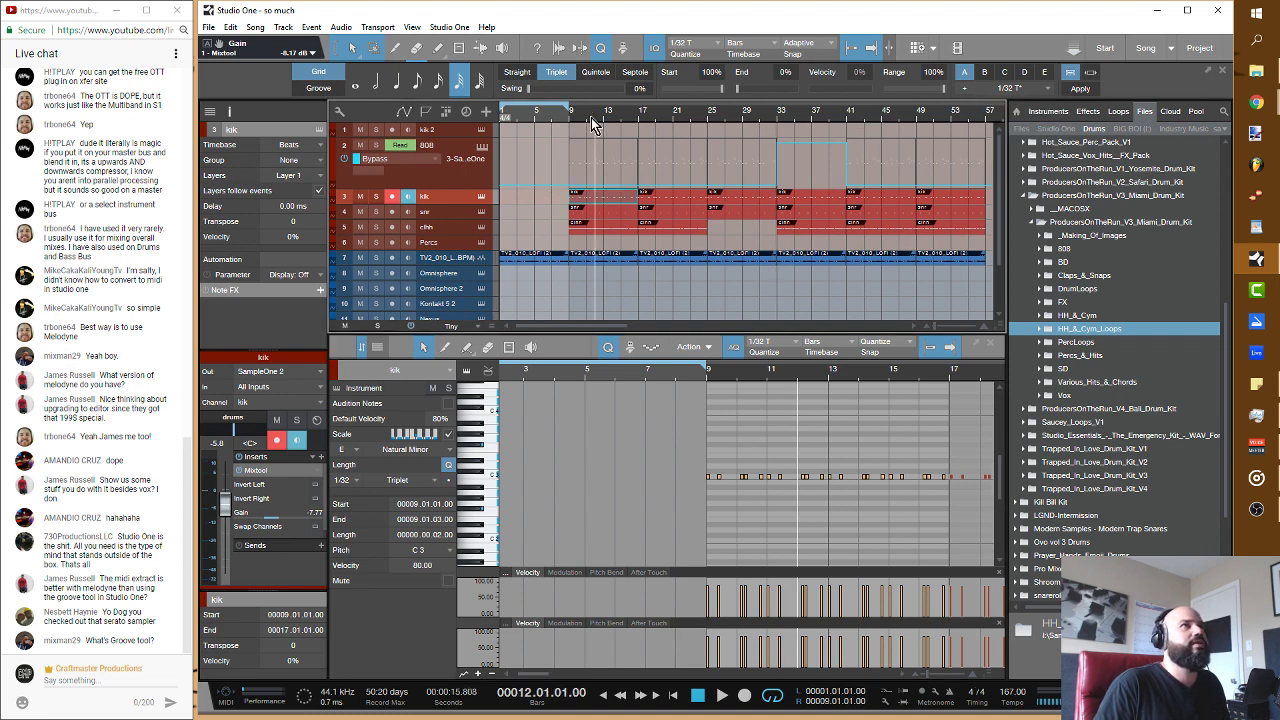
left_click(752, 111)
key("space")
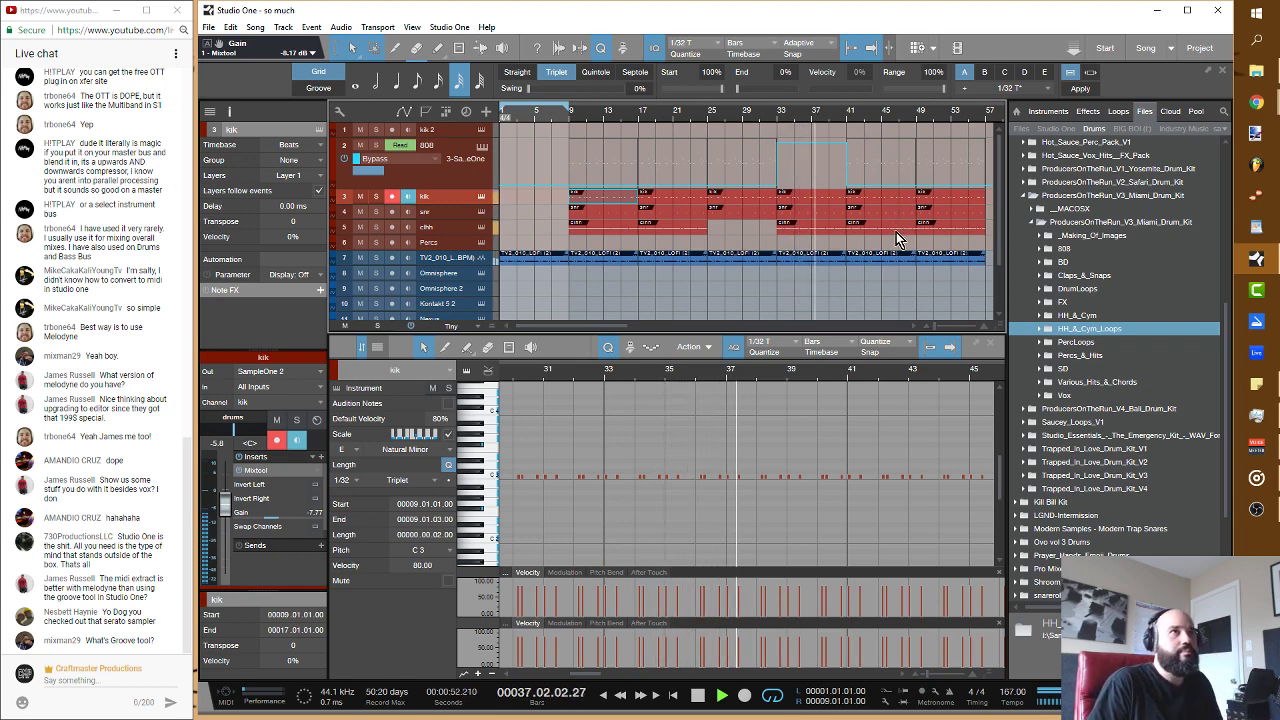
left_click(944, 262)
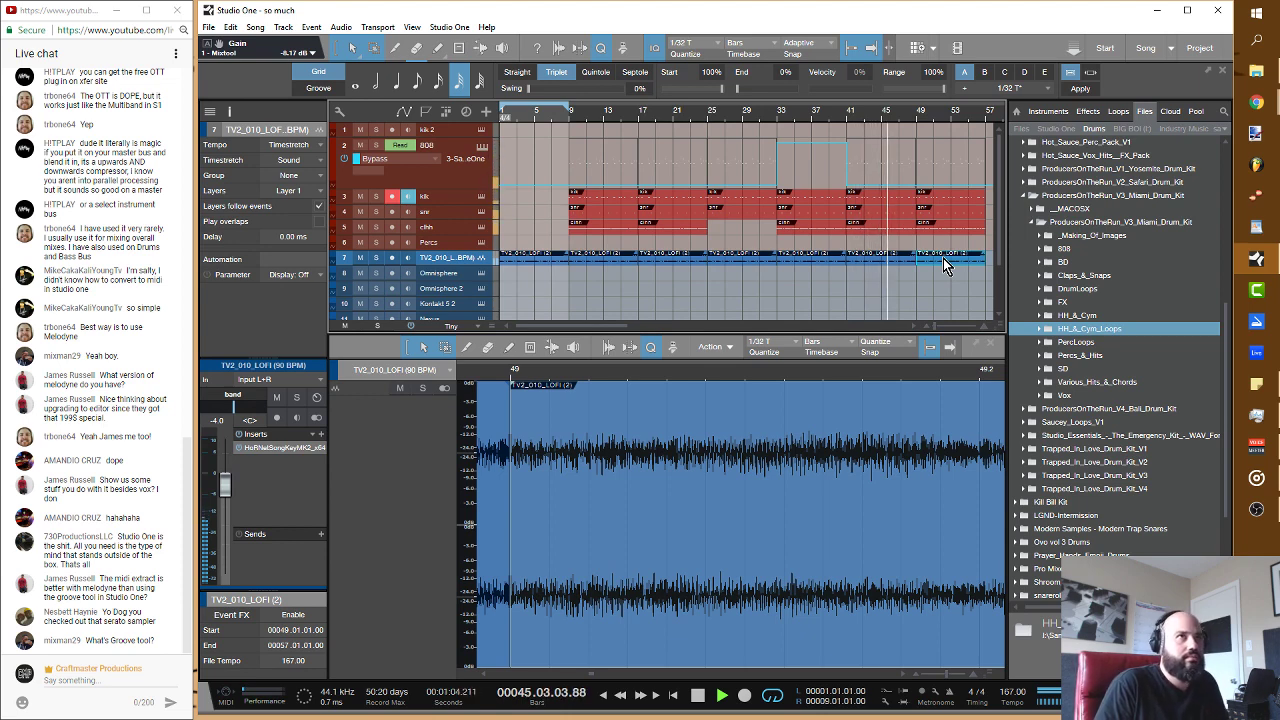
left_click(941, 232)
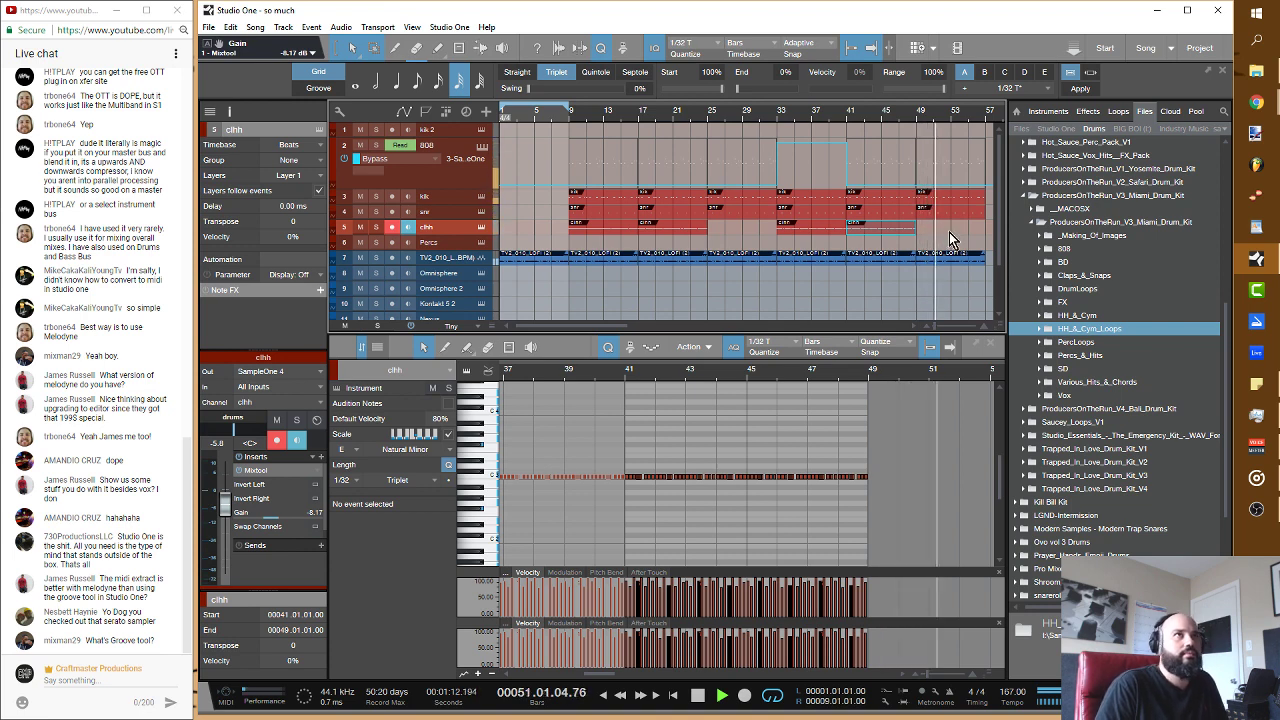
Step: Show the 808 track's events instead of its automation and delete the 808 and kik events at bars 49 to 57
left_click_drag(840, 118, 815, 111)
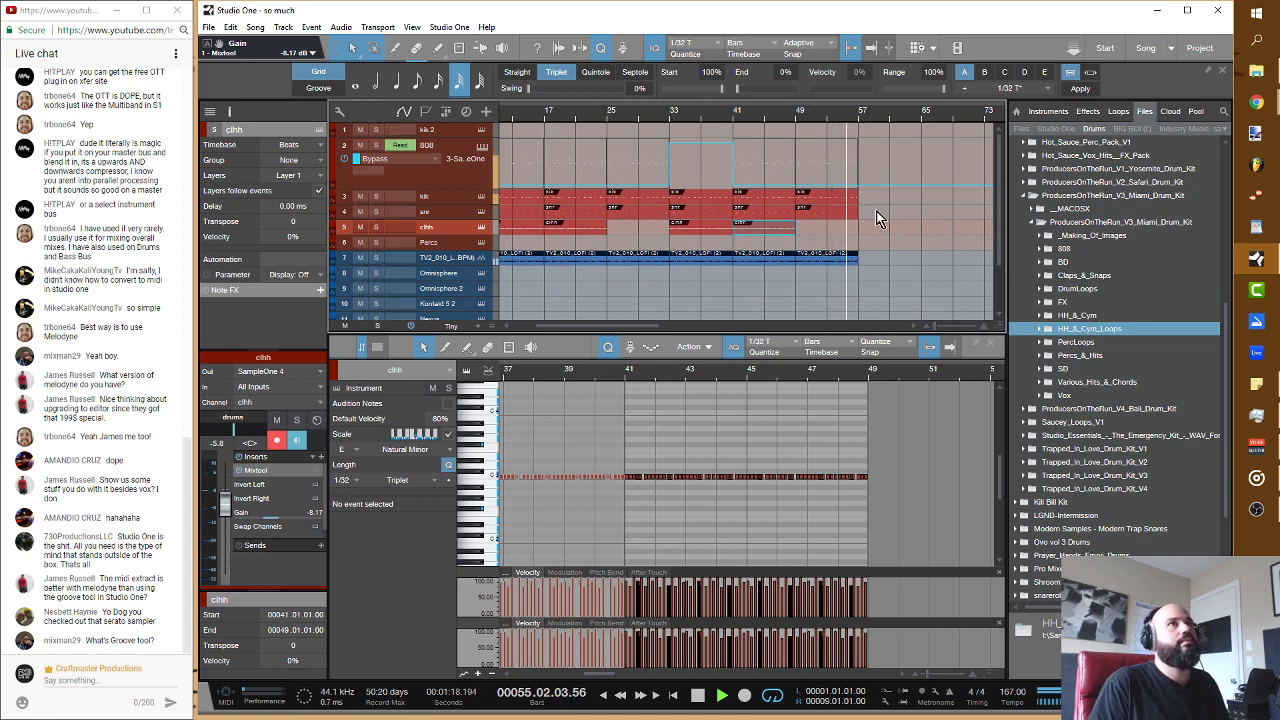
key("ctrl+z")
left_click(786, 117)
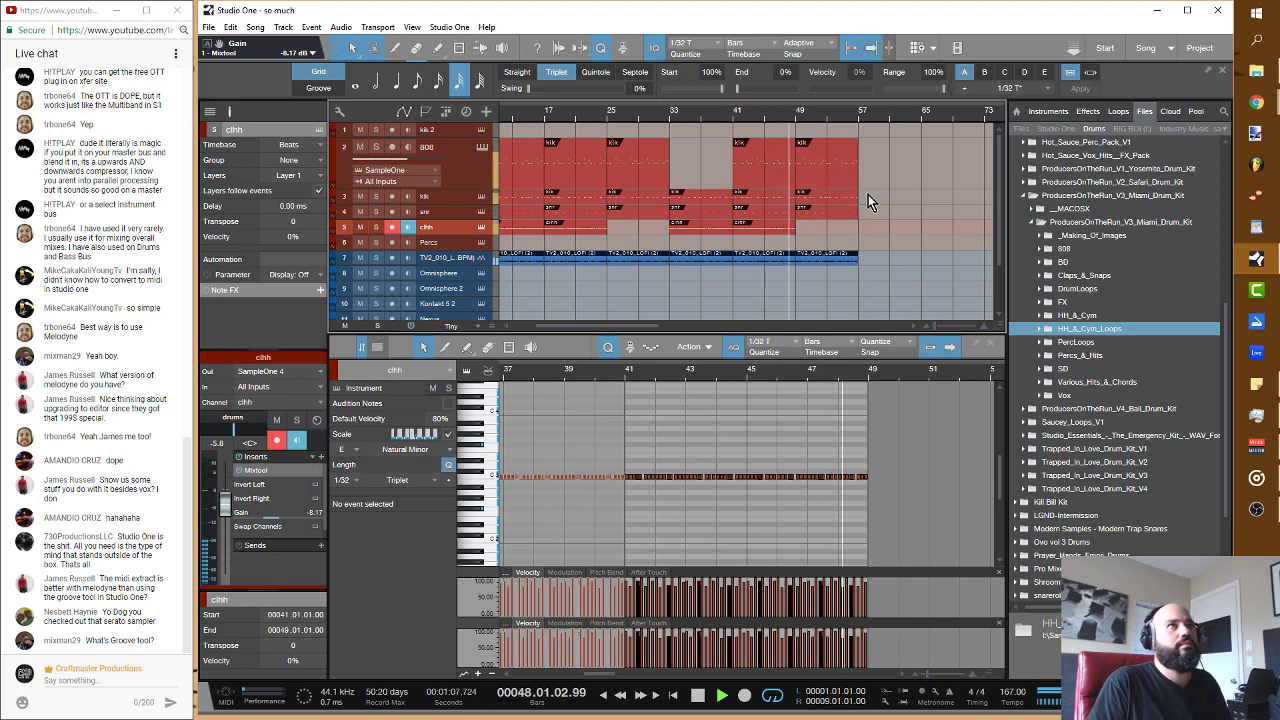
left_click(816, 163)
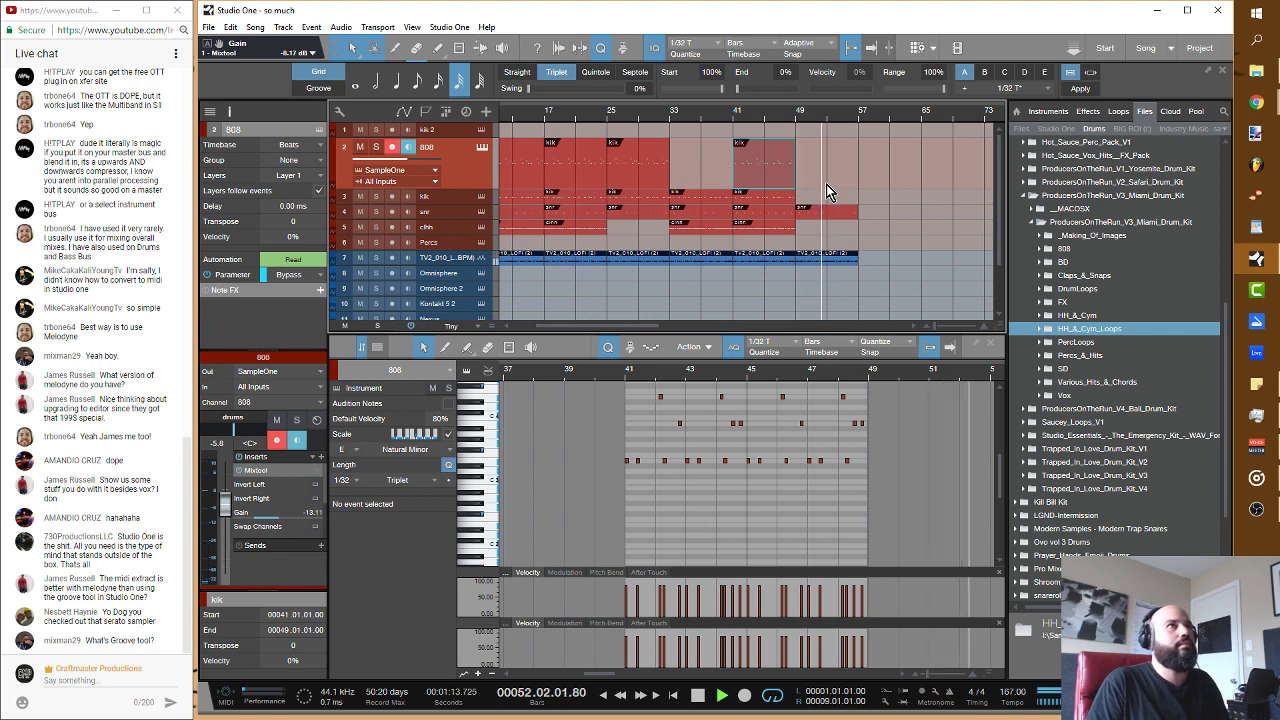
Step: Show the 808 track's automation, raise its Bypass envelope to maximum at bar 49, and play the transition from shortly before bar 49
key("a")
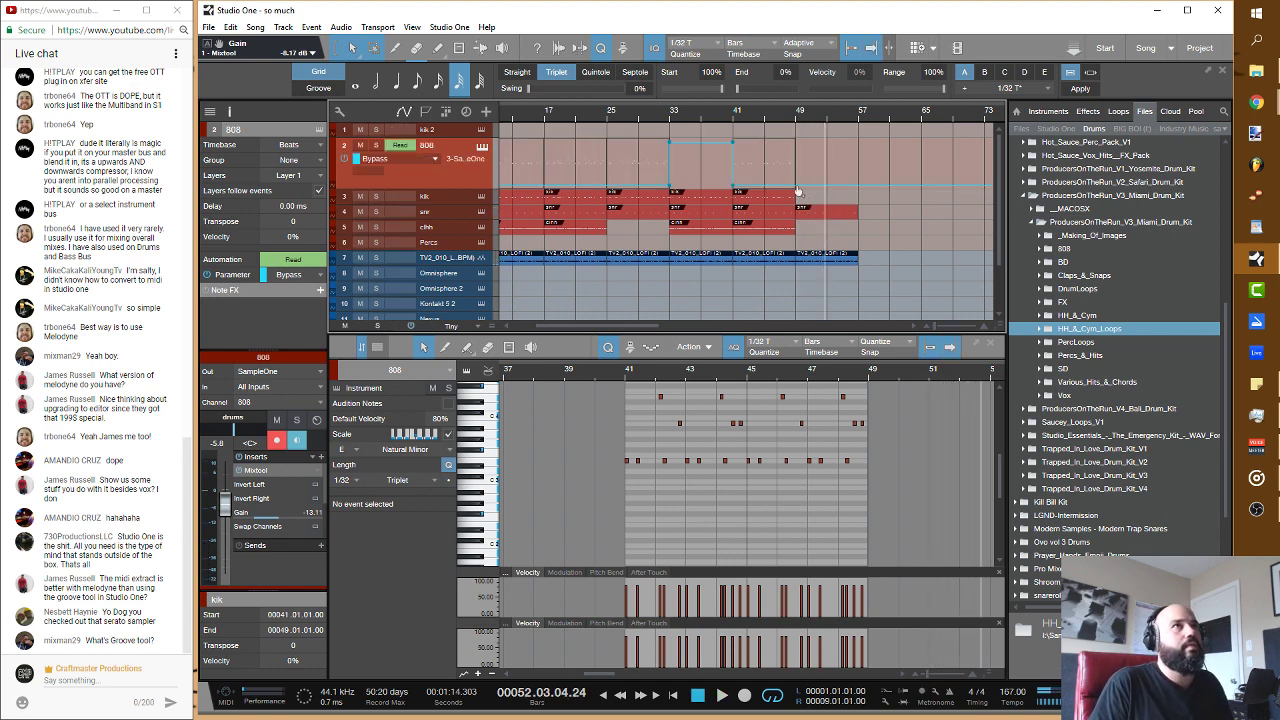
left_click_drag(813, 188, 797, 150)
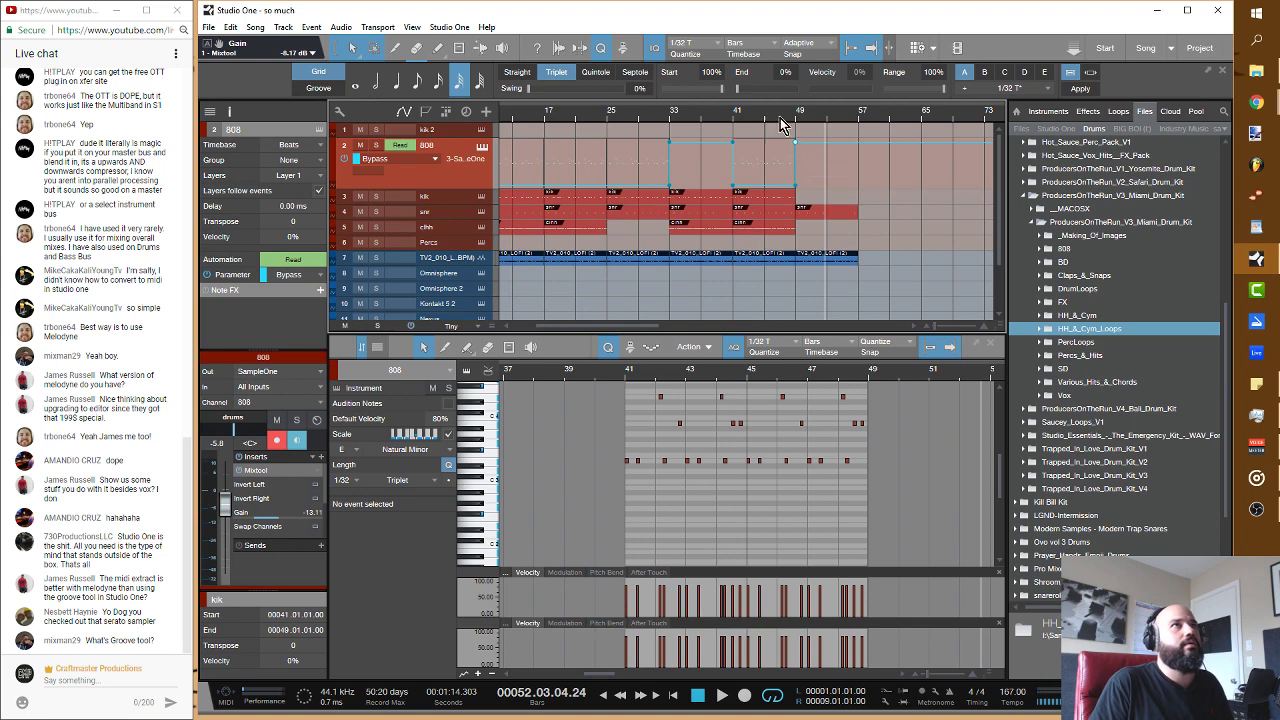
left_click(782, 118)
key("space")
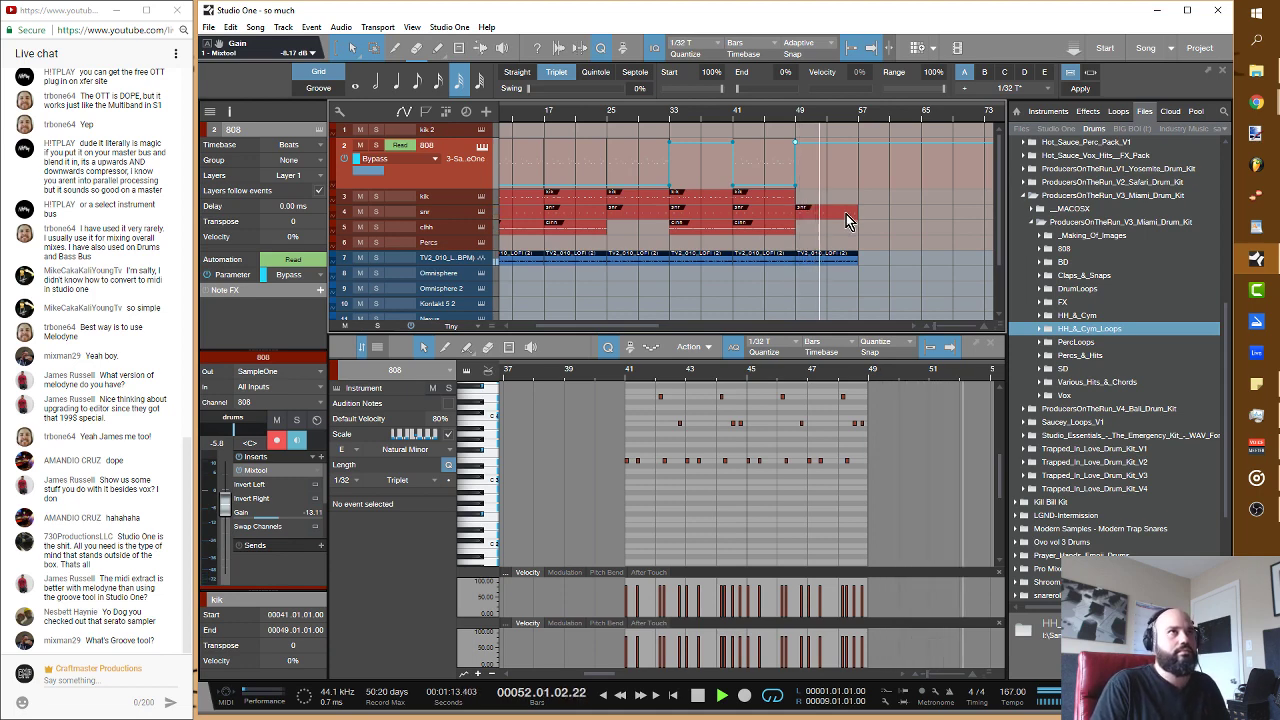
key("space")
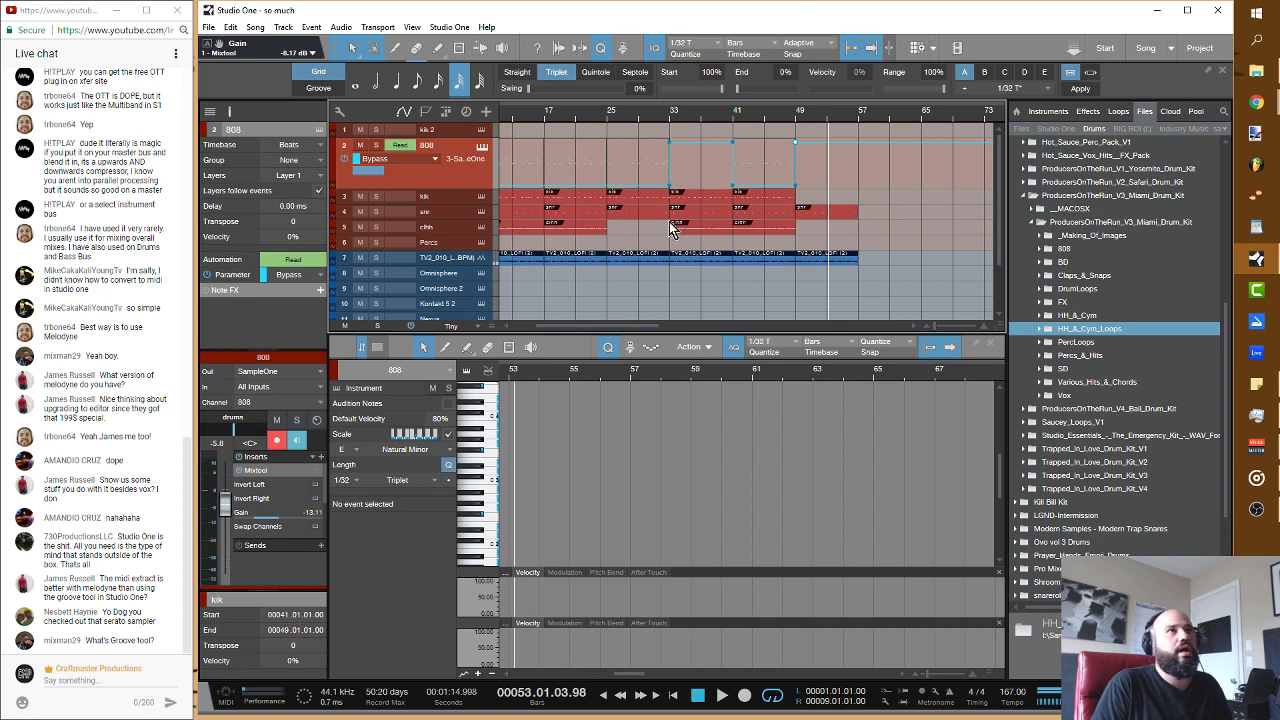
Step: Duplicate the snr track and move the snare event spanning bars 49 to 57 onto the duplicate
left_click_drag(452, 212, 453, 219)
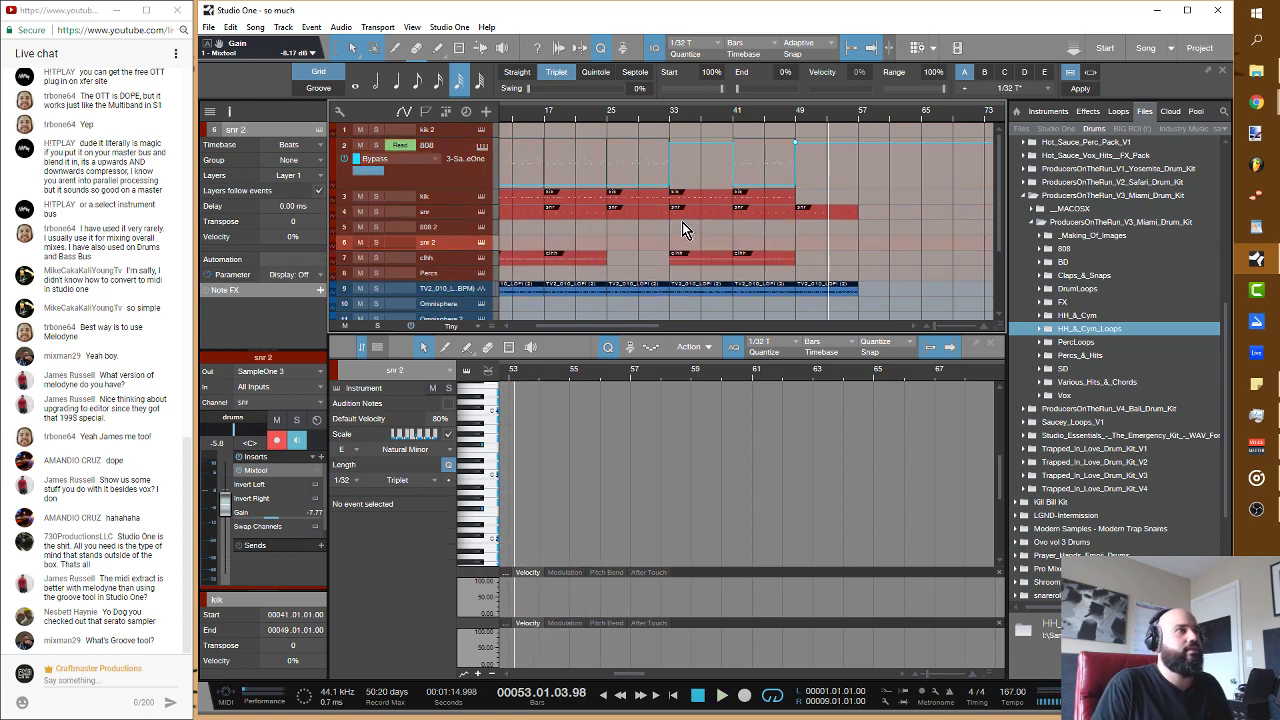
key("ctrl+z")
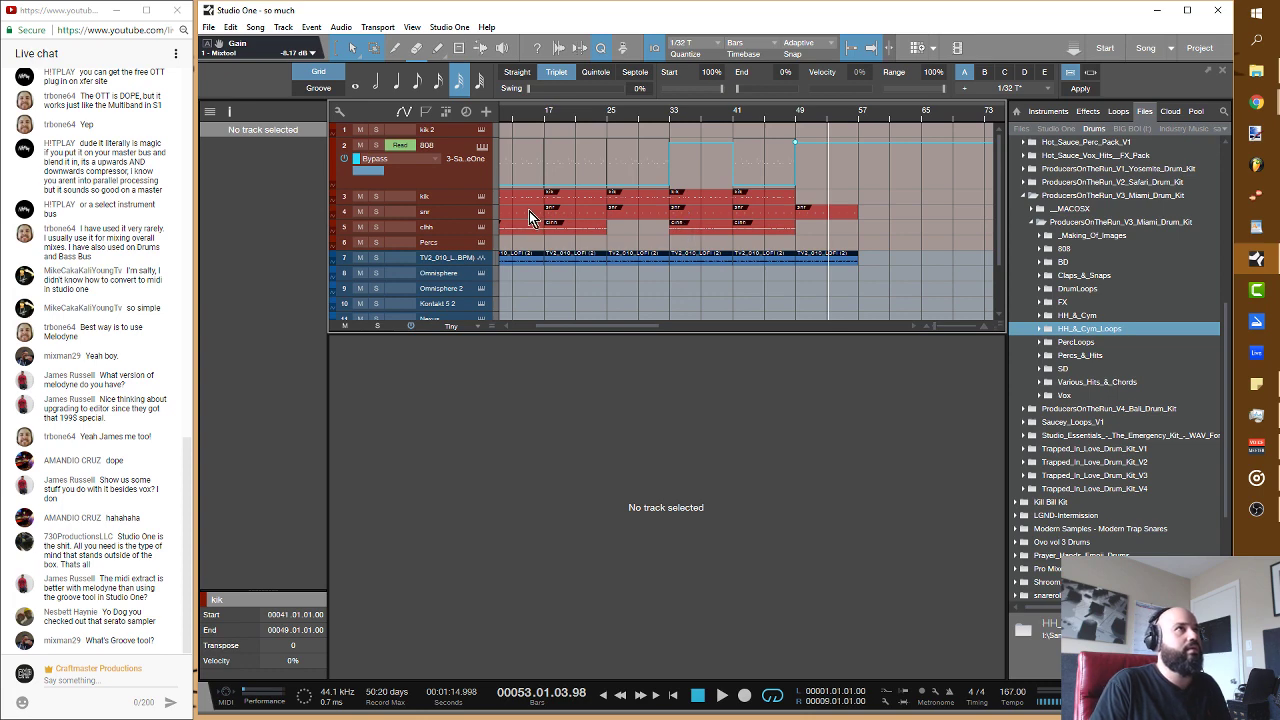
left_click(453, 219)
left_click_drag(455, 220, 455, 226)
left_click_drag(820, 216, 820, 229)
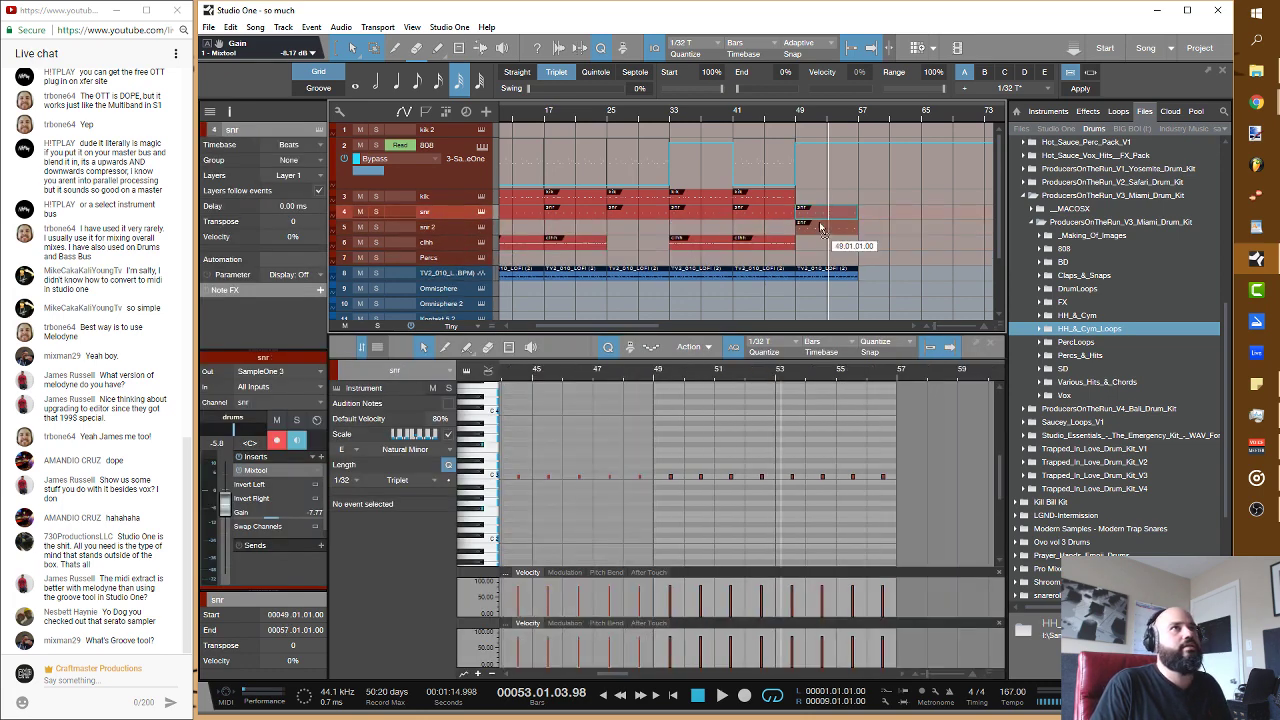
Step: Open the snr 2 track's Sample One and cycle back and forth through its snare samples, ending on SD_Left_Behind_808_Lo
left_click(480, 228)
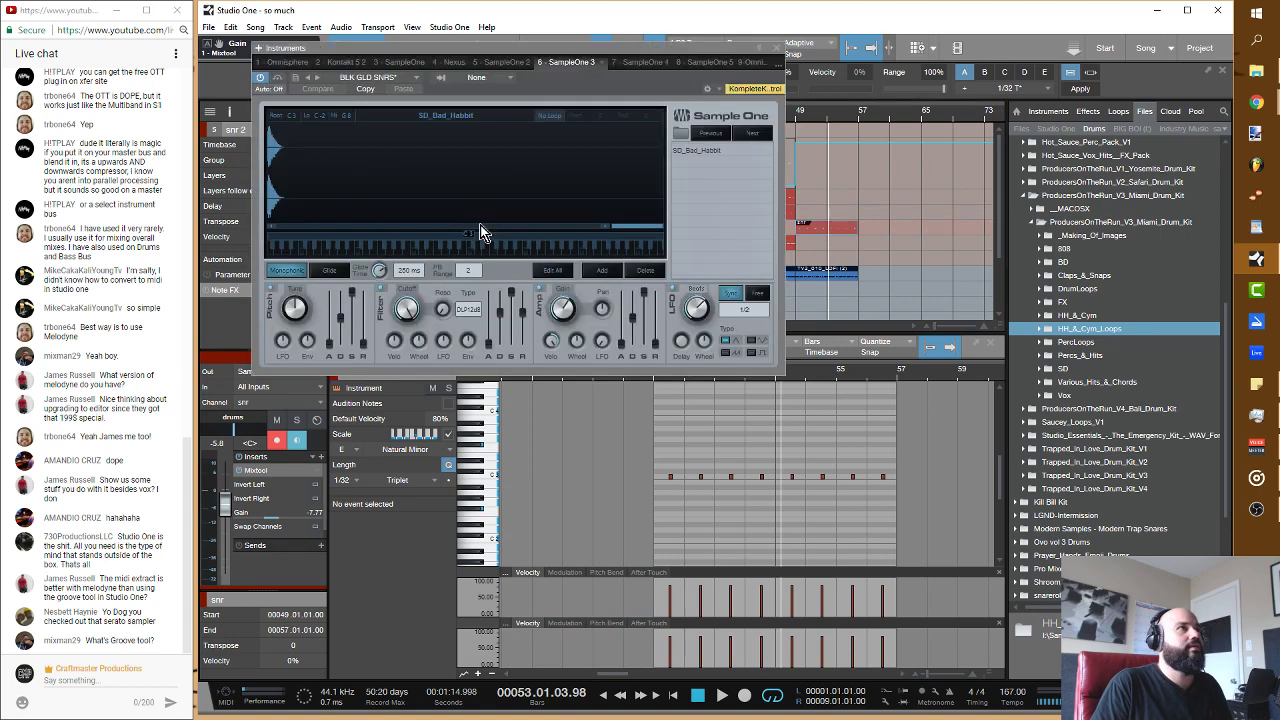
left_click(738, 134)
left_click(749, 132)
left_click(749, 132)
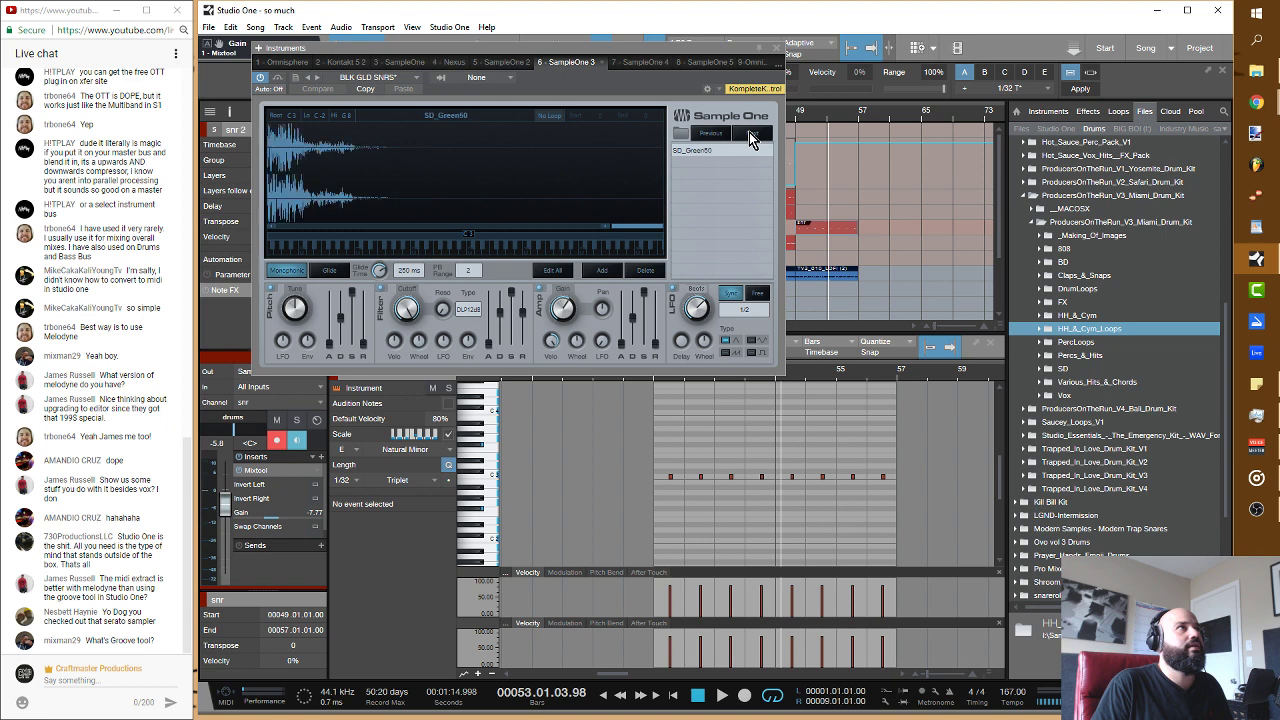
left_click(749, 132)
left_click(749, 132)
left_click(718, 136)
left_click(718, 138)
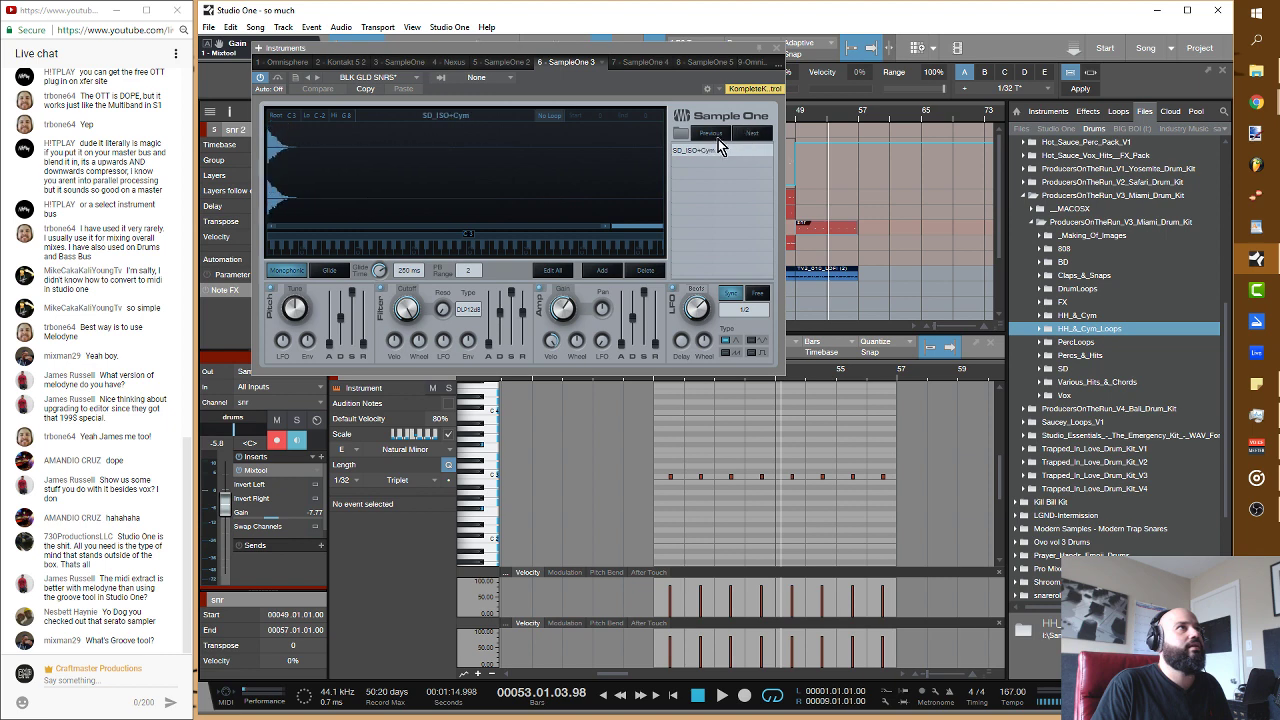
left_click(720, 140)
left_click(738, 137)
left_click(752, 135)
left_click(751, 137)
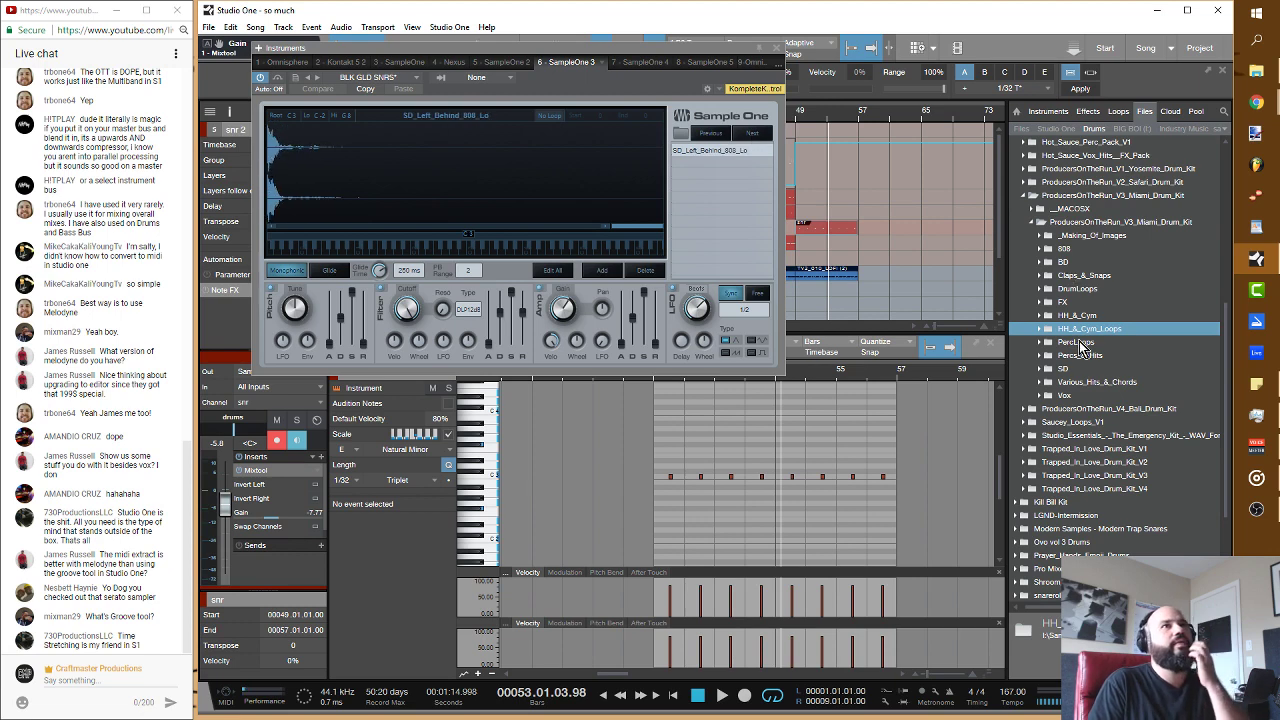
Step: Load Snap_+1.wav from the Miami kit's Claps_&_Snaps folder into the snr 2 sampler and delete the SD_Left_Behind_808_Lo sample
left_click(1042, 276)
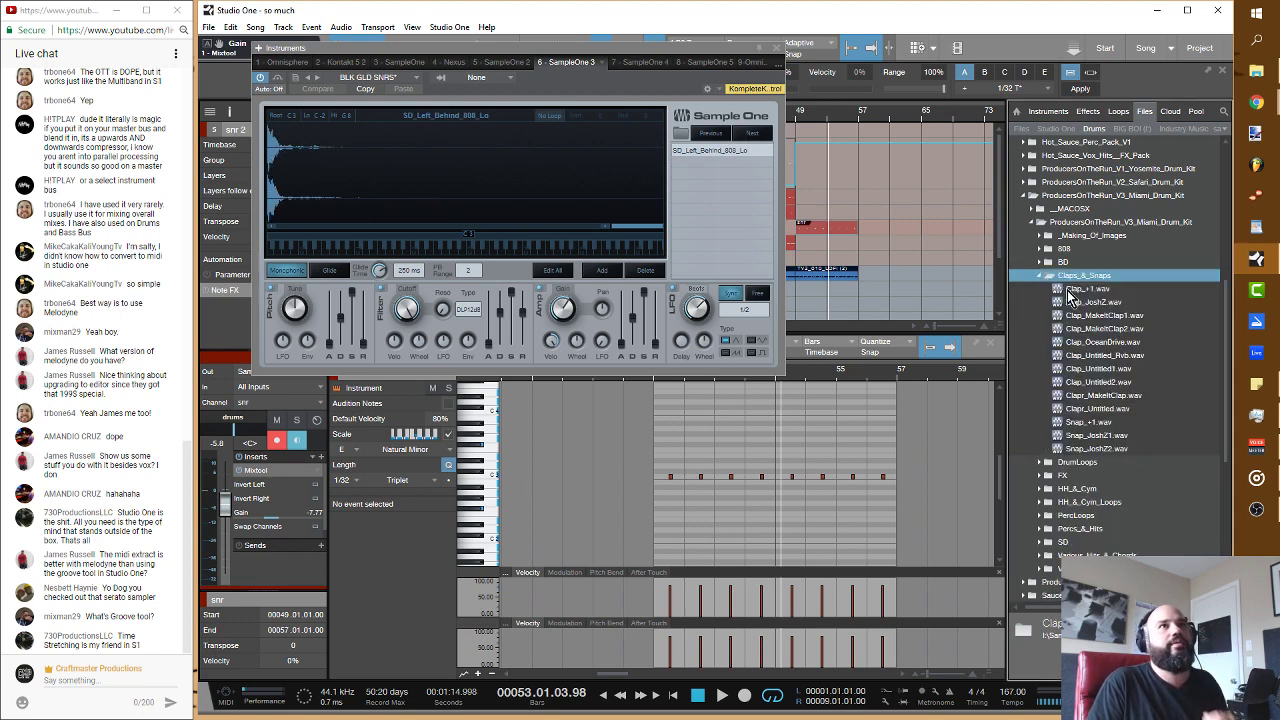
left_click(1085, 289)
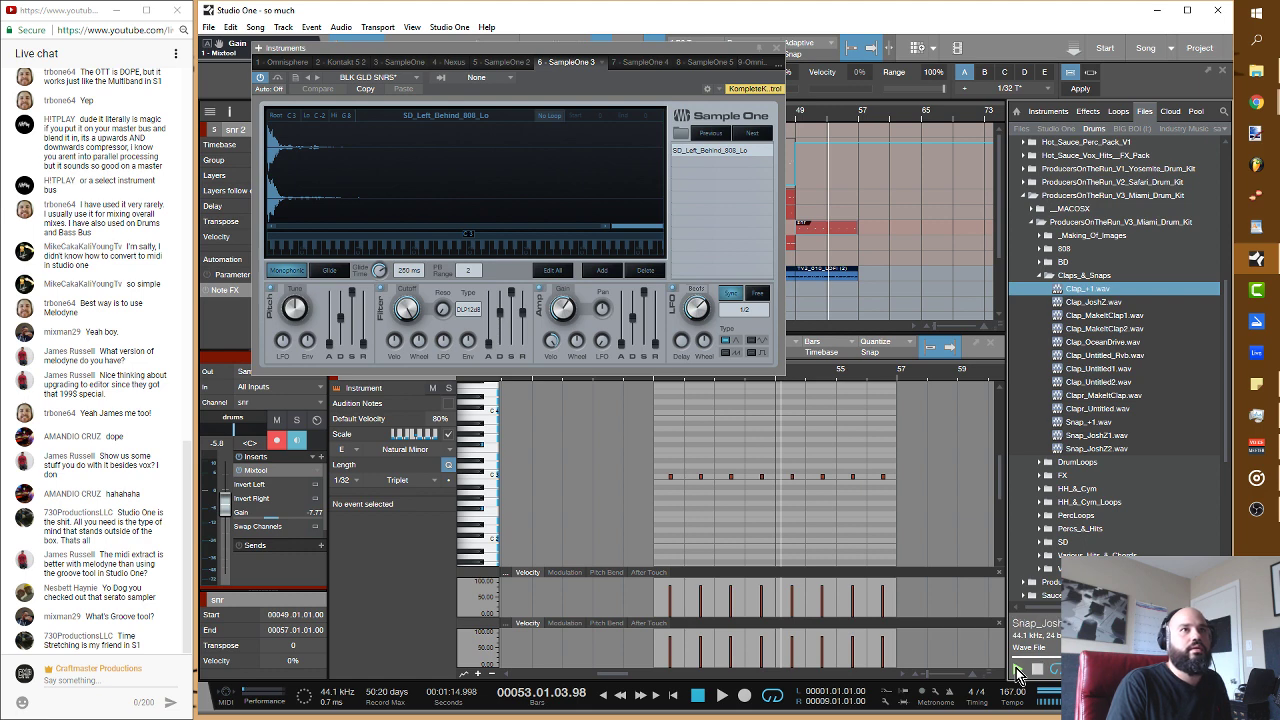
left_click(1090, 422)
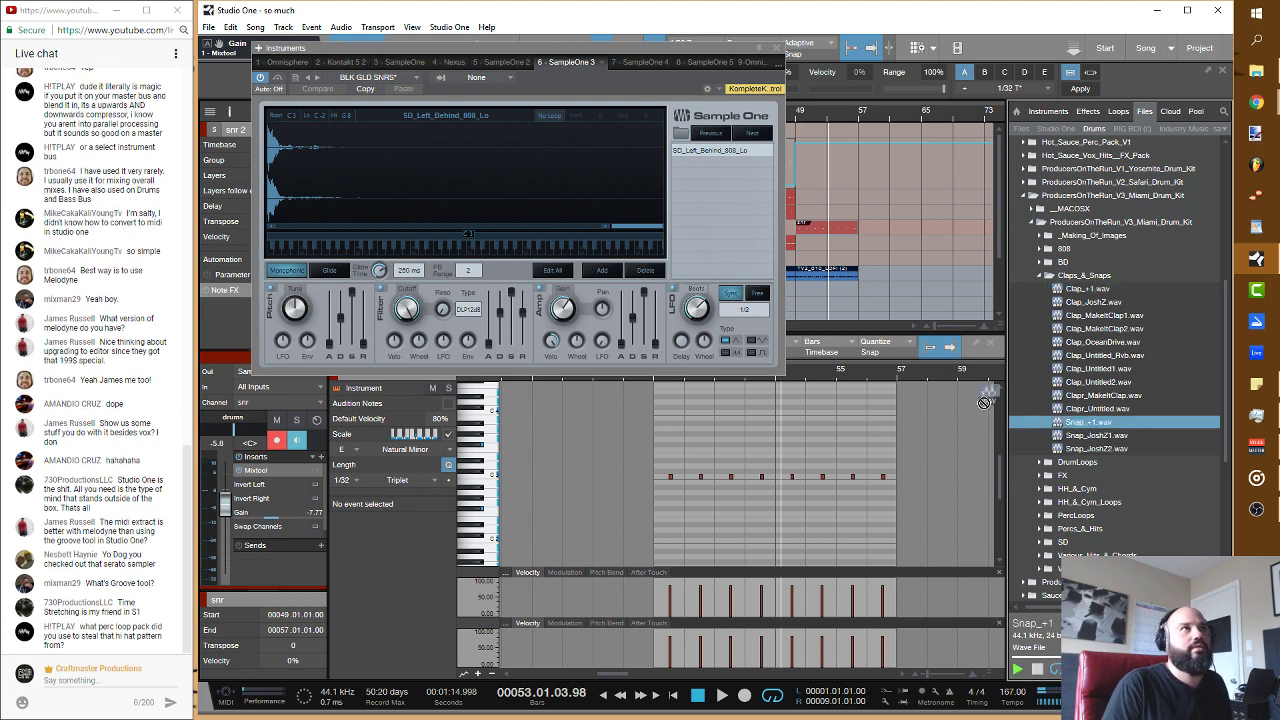
left_click_drag(808, 222, 700, 155)
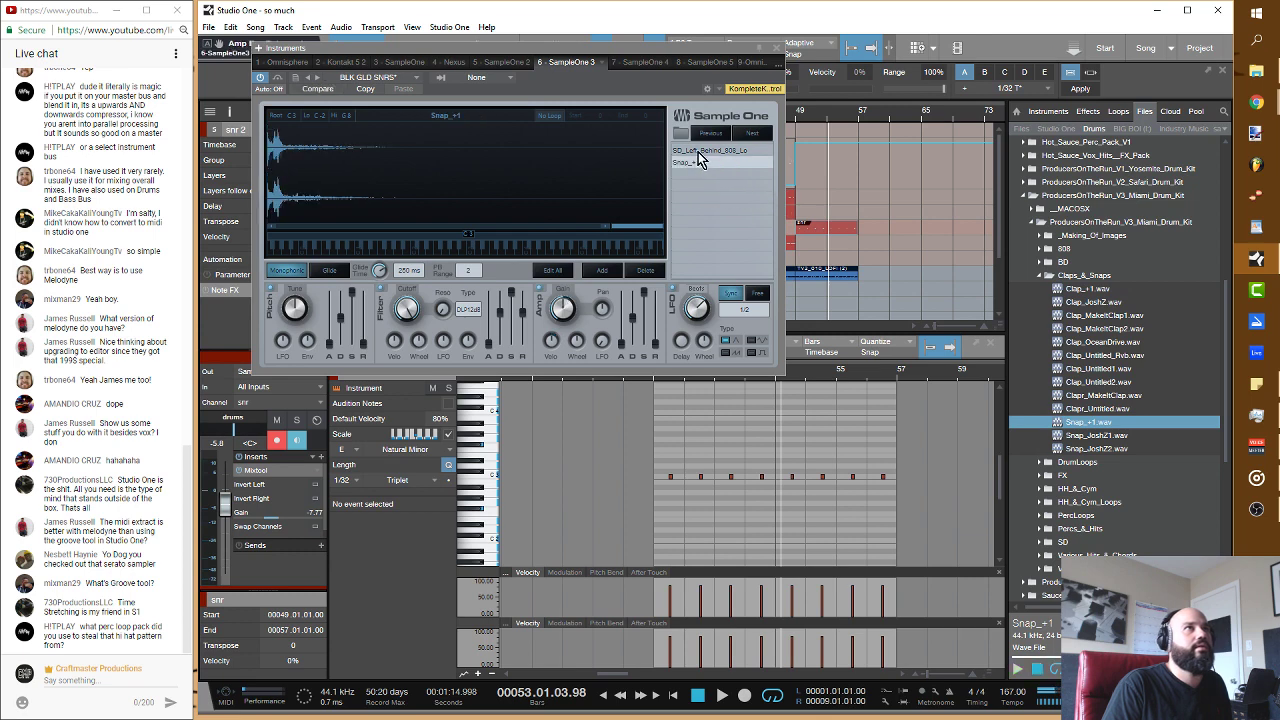
left_click(648, 270)
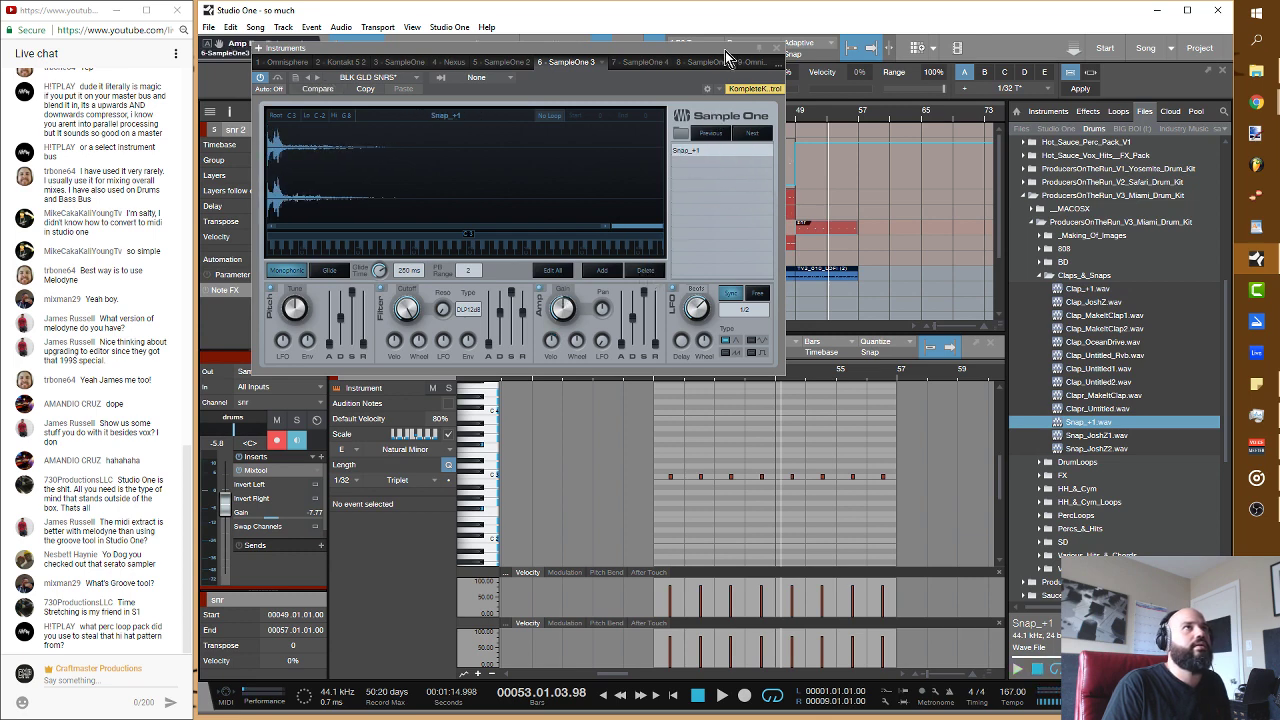
Step: Play the arrangement from just before bar 49 to hear the snap, then collapse the Miami kit folder and close the sampler
left_click_drag(725, 51, 665, 166)
left_click(787, 114)
key("space")
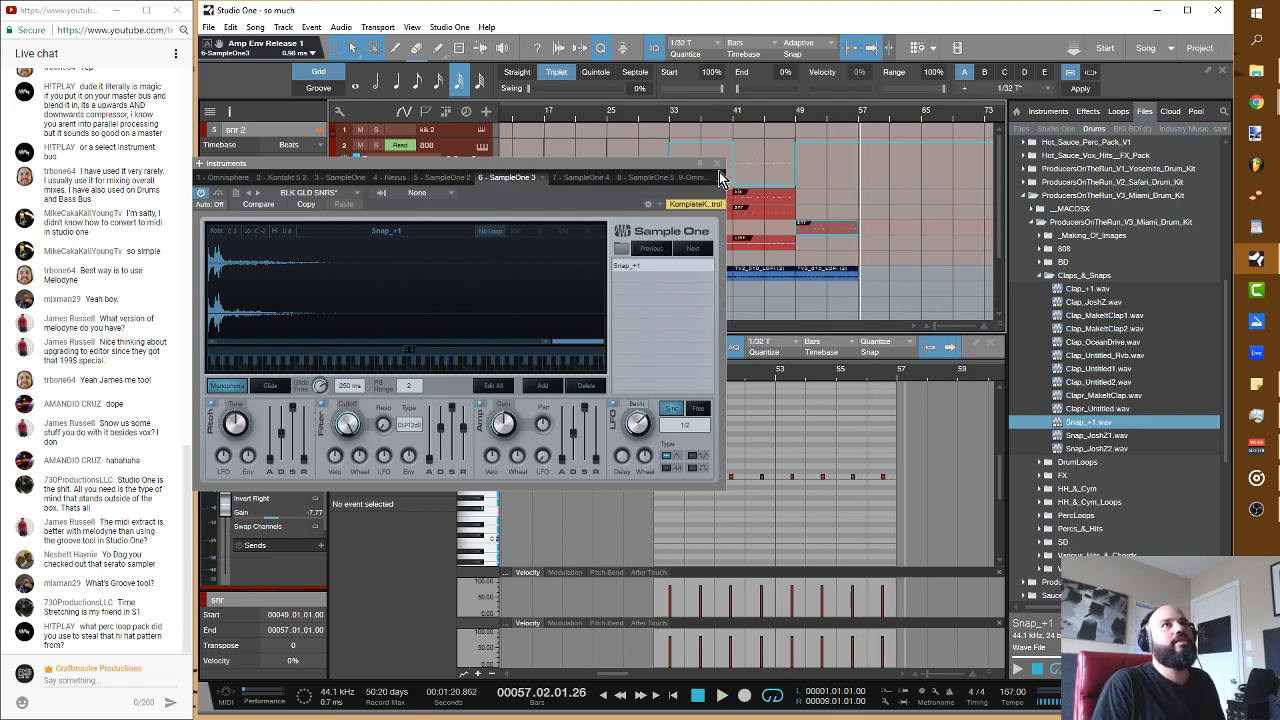
left_click(1033, 222)
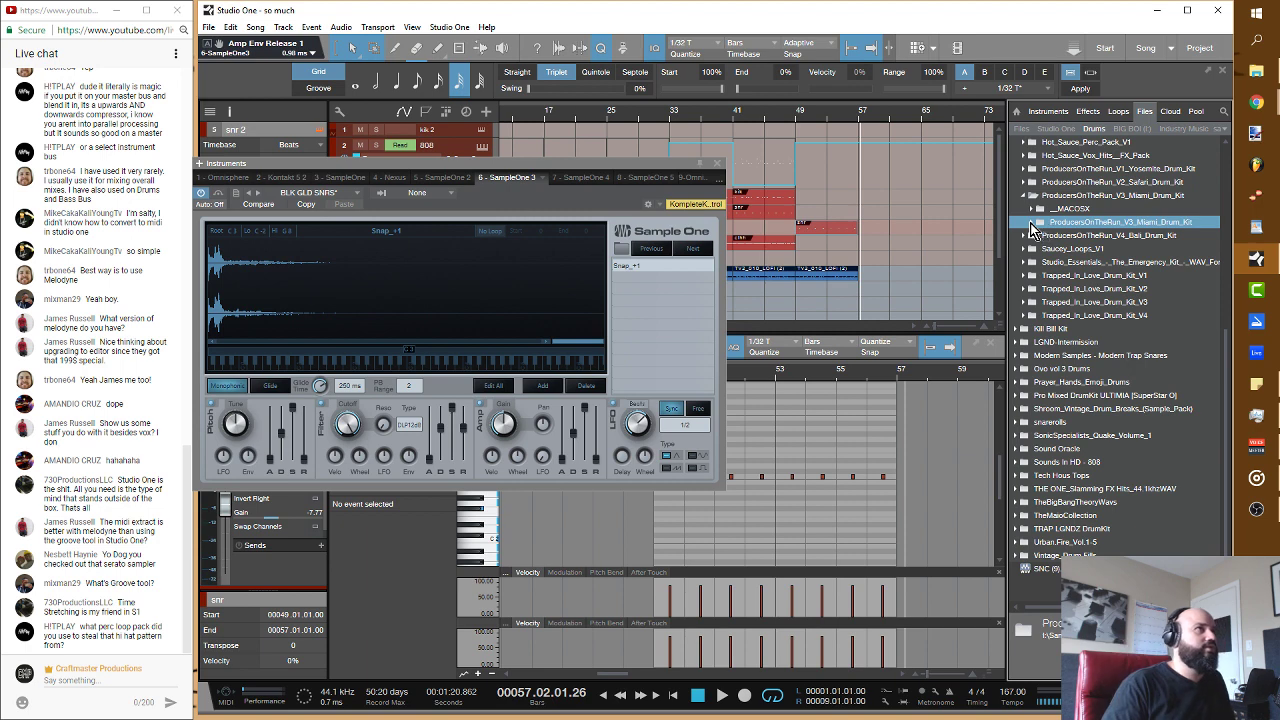
left_click(720, 165)
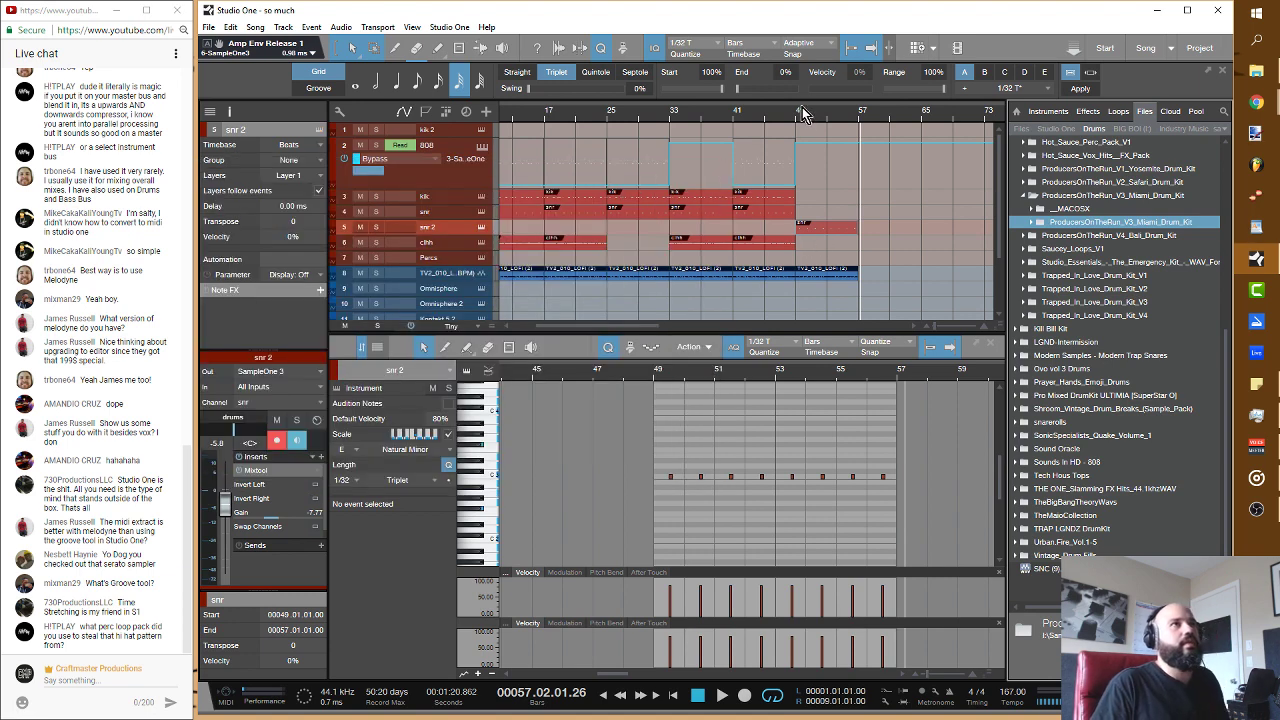
Step: Place the playhead at bar 49, open the Omnisphere instrument, and set its patch browser's category and directory to All
left_click(797, 121)
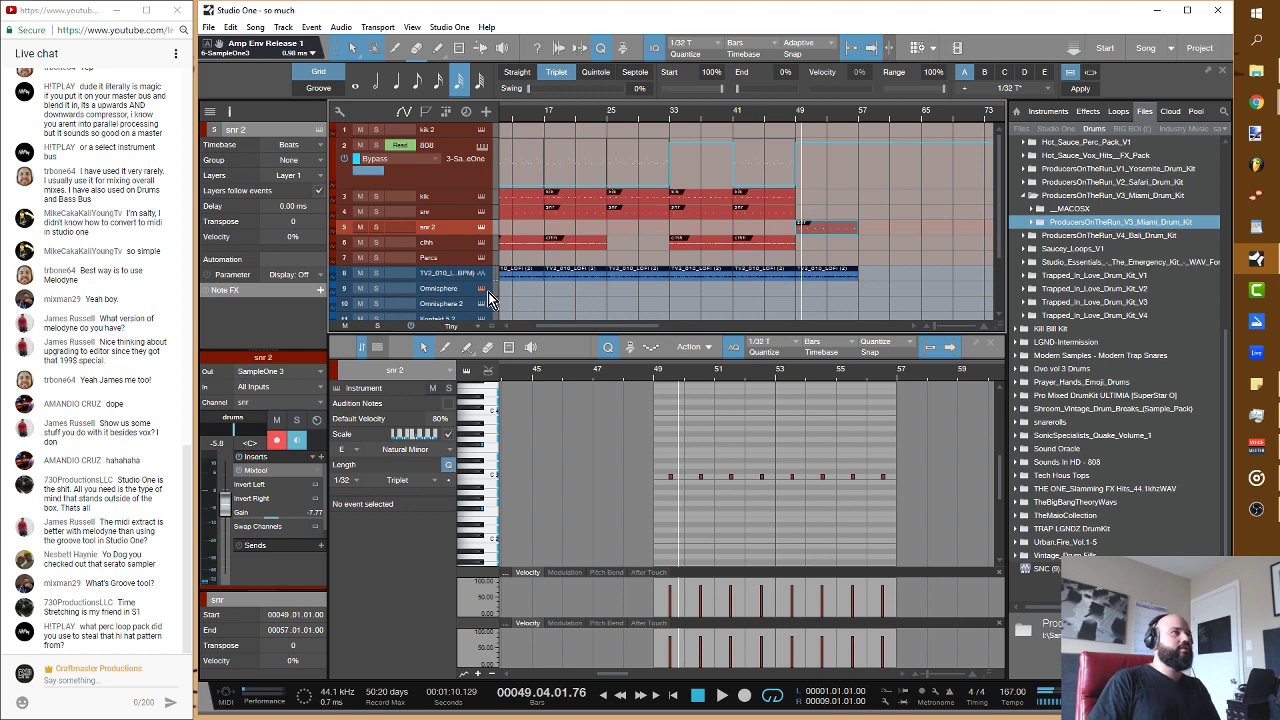
left_click(486, 290)
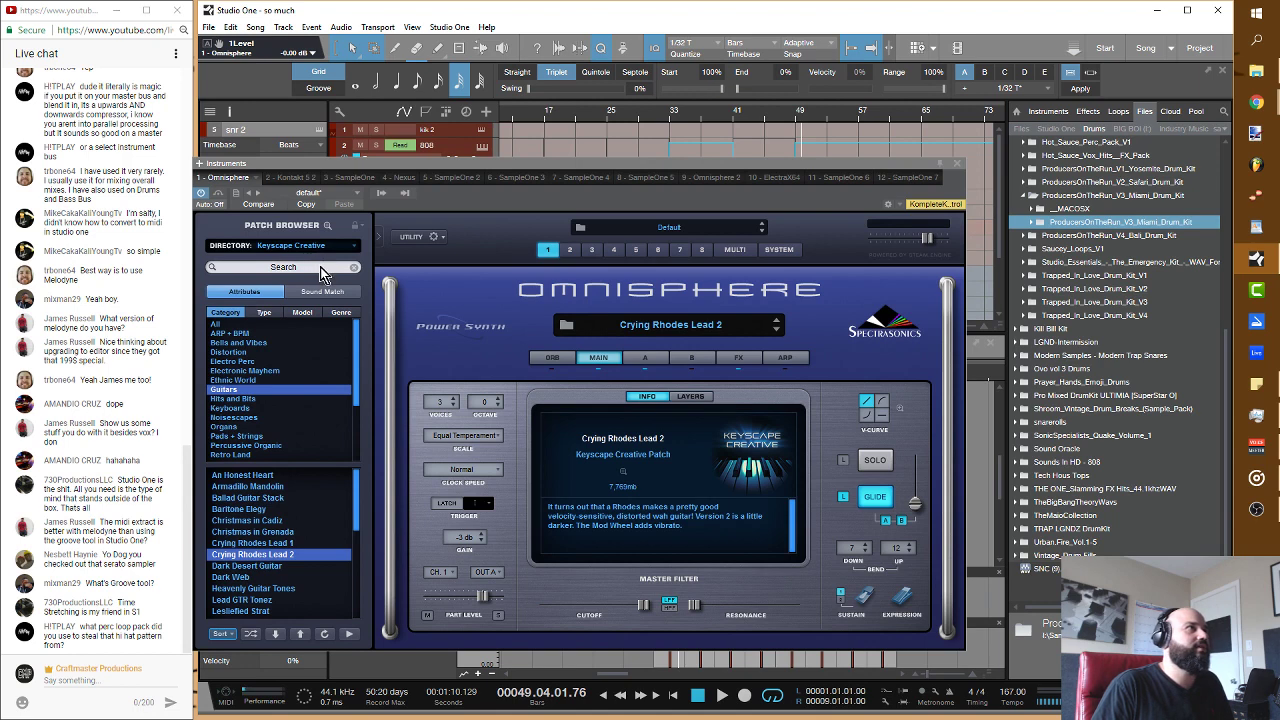
left_click(218, 326)
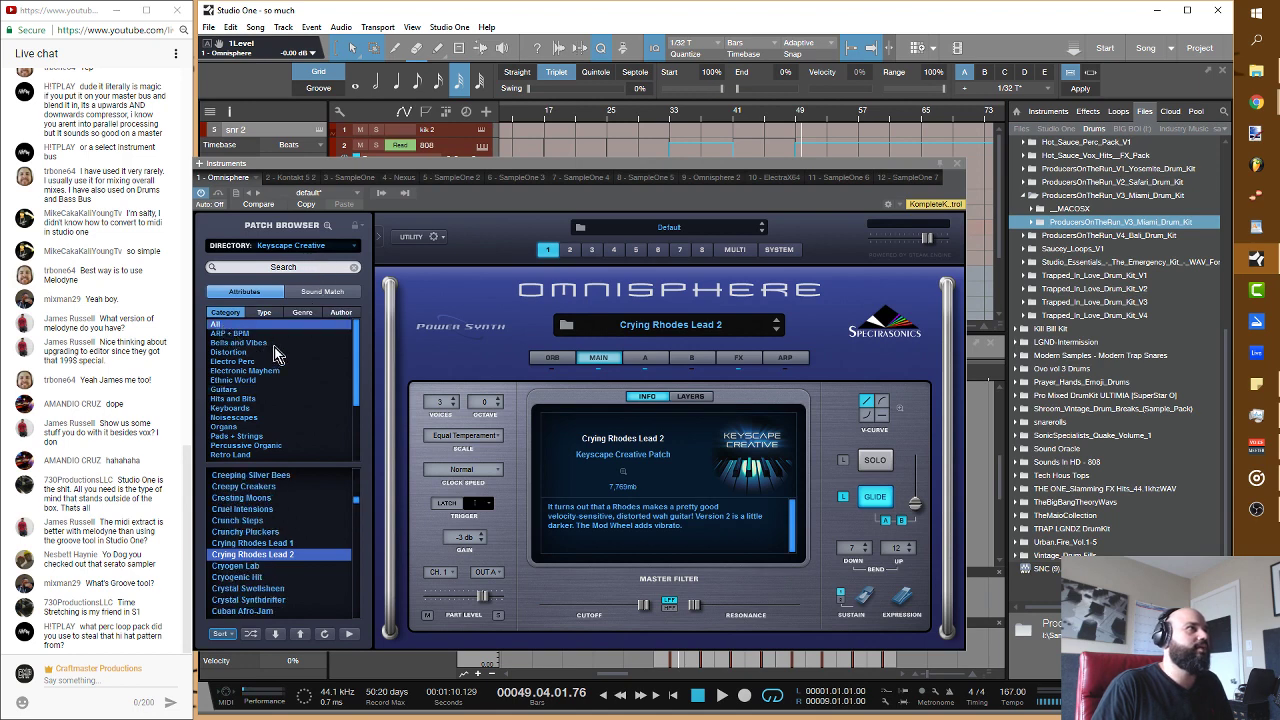
left_click(330, 247)
left_click(318, 280)
left_click(350, 250)
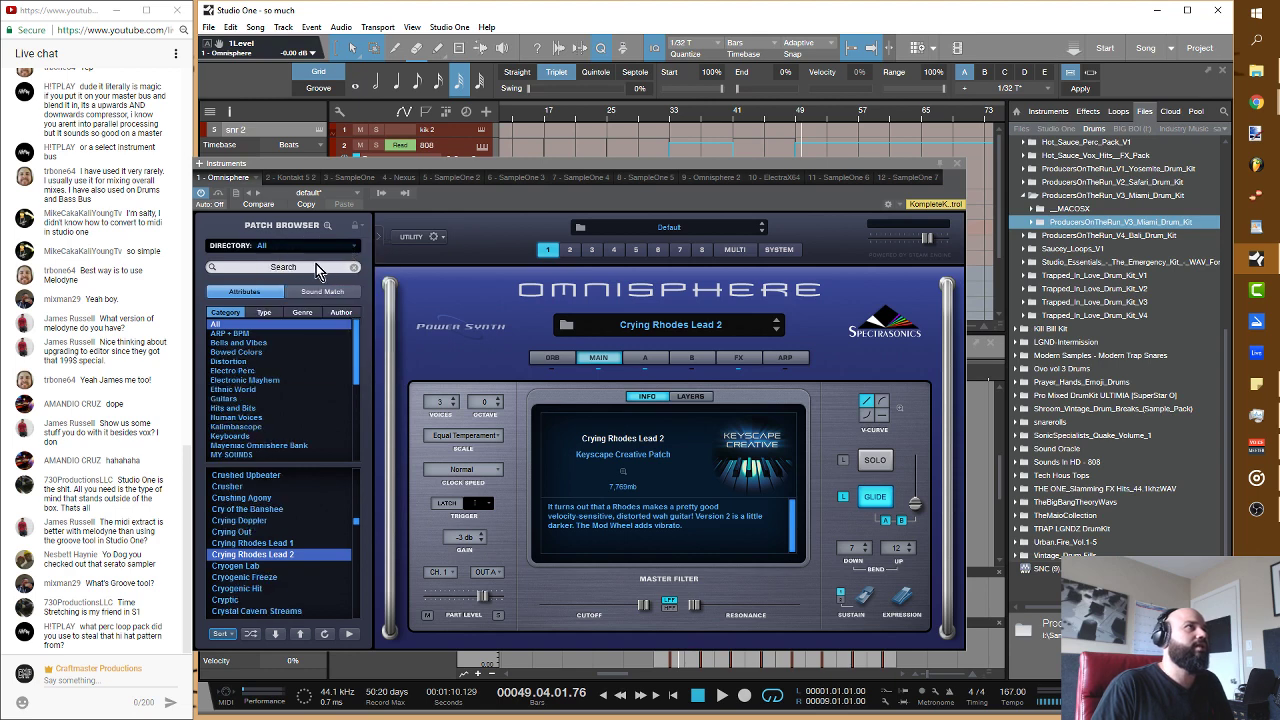
Step: Search the Omnisphere patches for "Moog bass" and load Growler Moog Bass
left_click(307, 268)
type("Moog b")
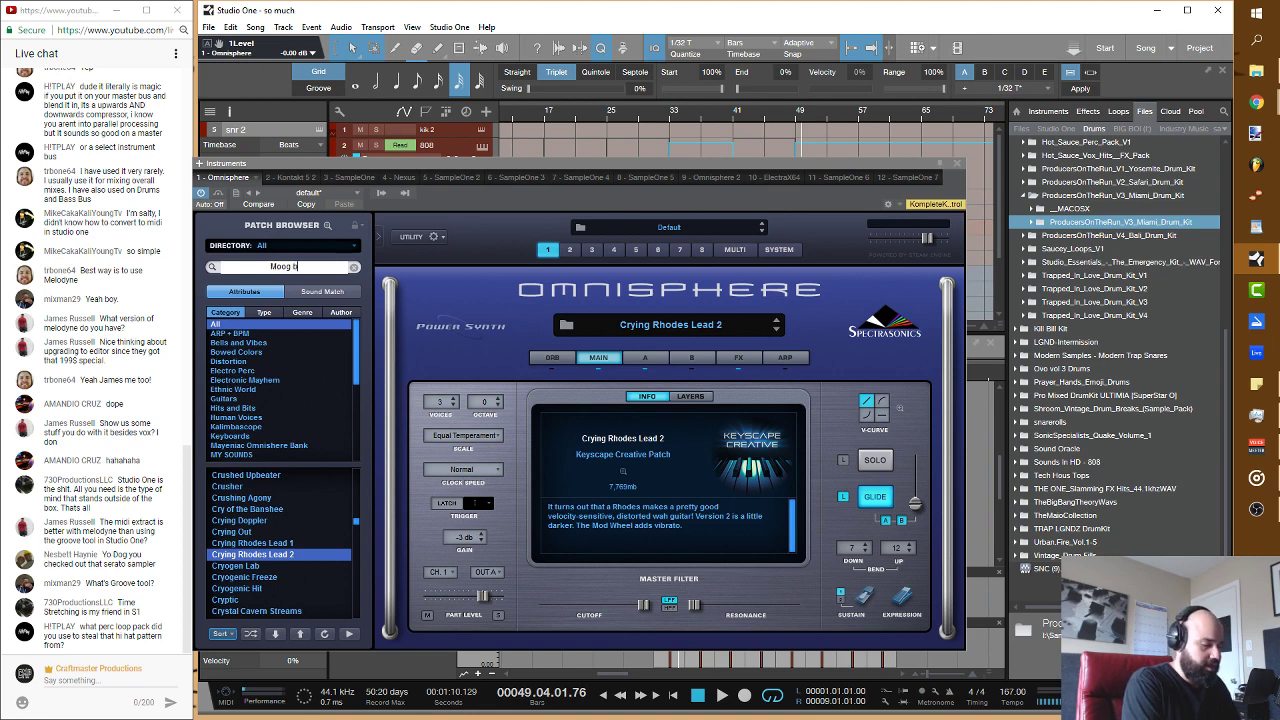
type("ass")
key("Return")
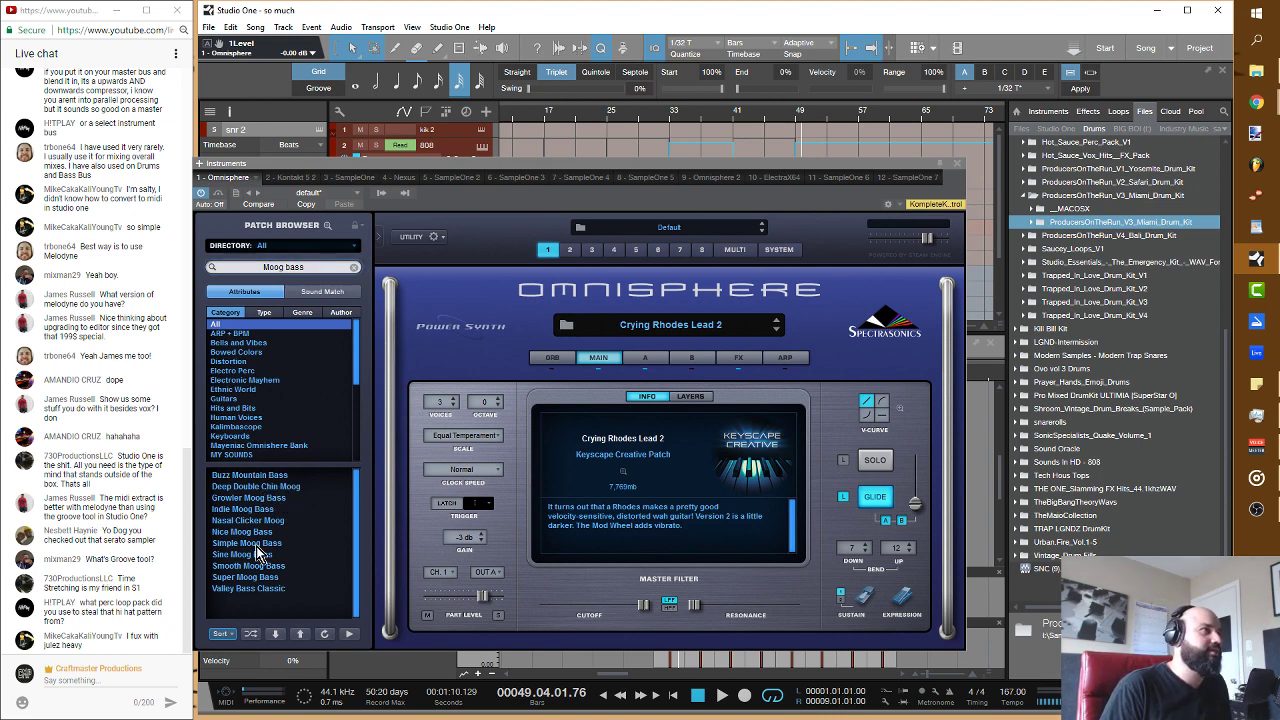
left_click(345, 255)
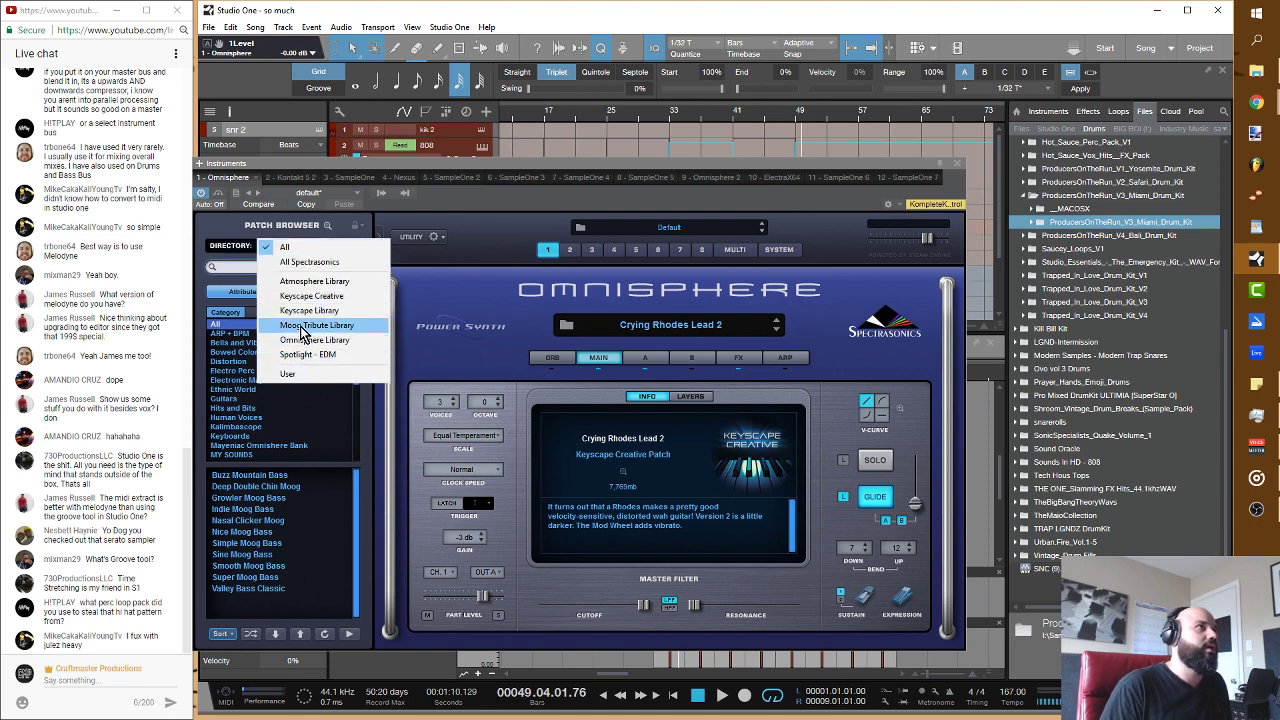
left_click(487, 245)
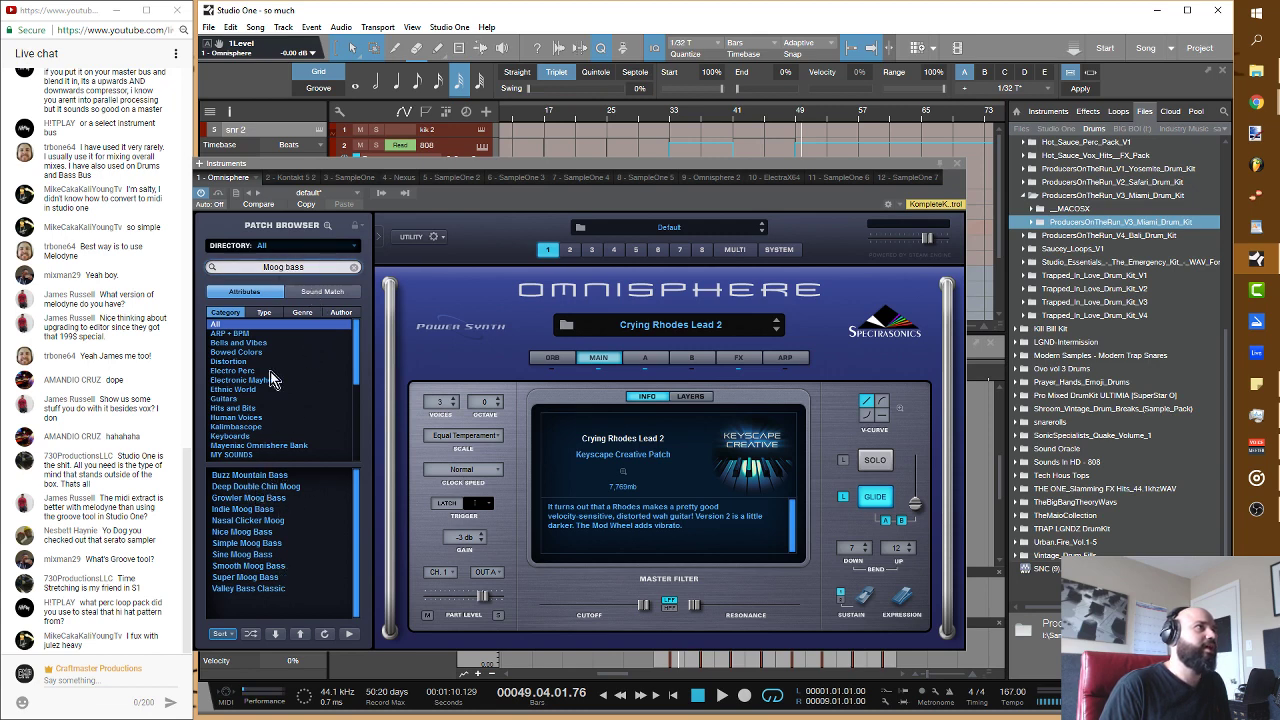
left_click(252, 498)
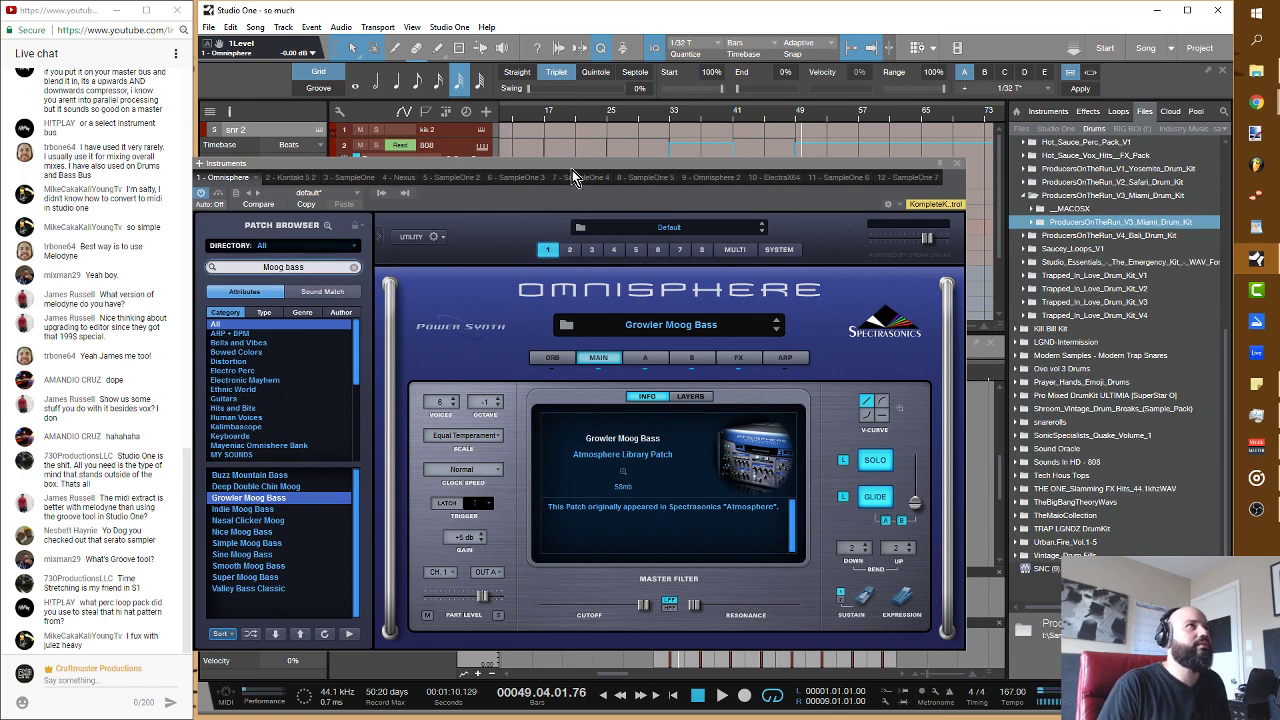
Step: Select the Omnisphere track, close its instrument window, and create an empty event from bar 49 to bar 57 on the track
left_click_drag(572, 165, 853, 111)
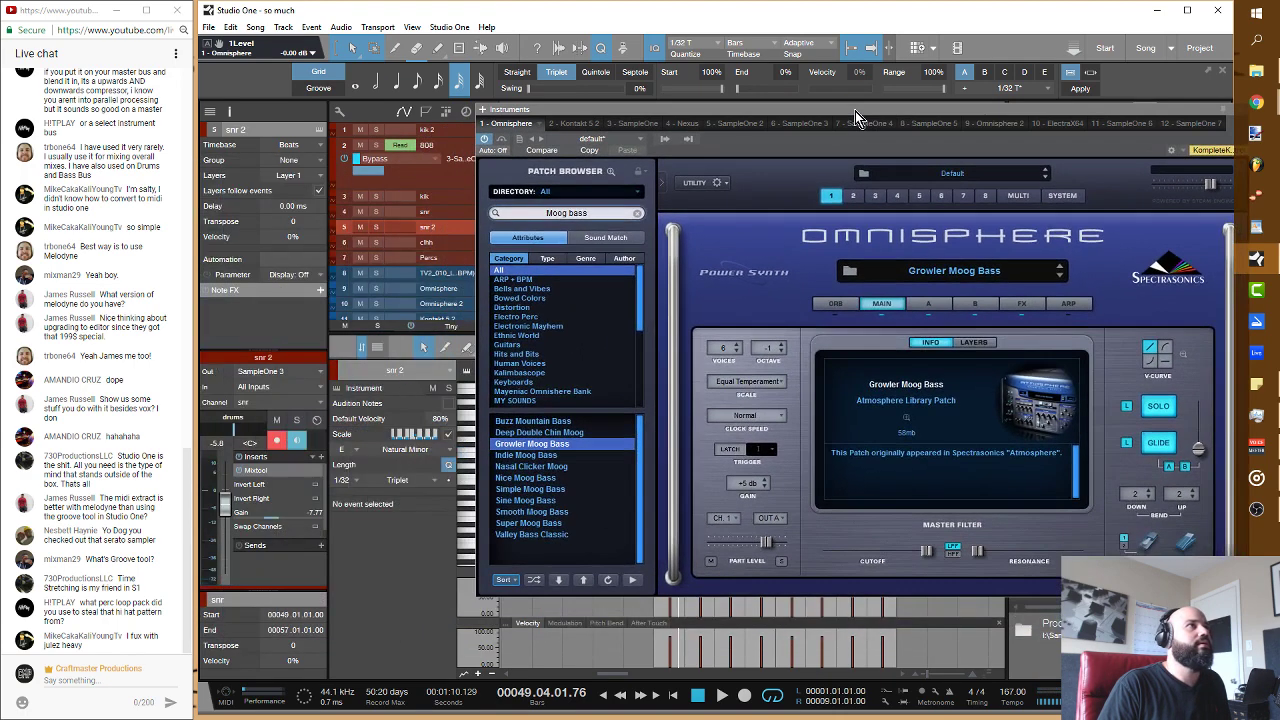
left_click(461, 289)
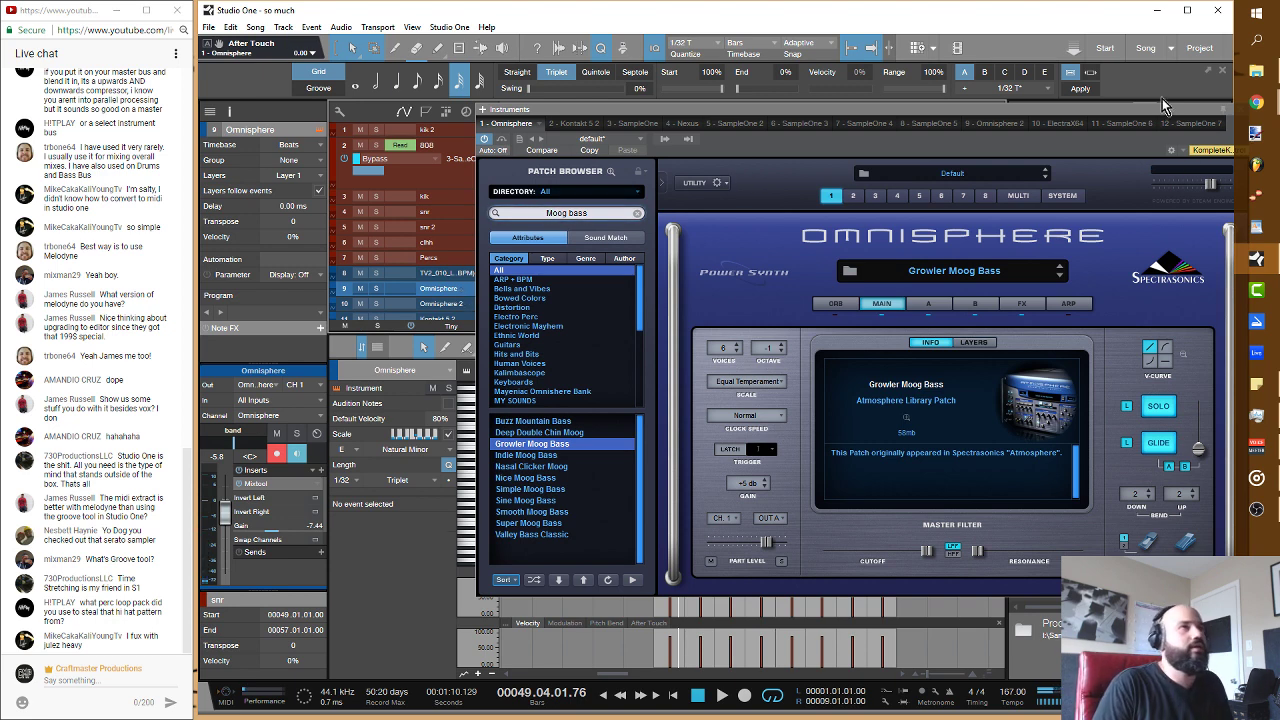
key("F5")
key("F11")
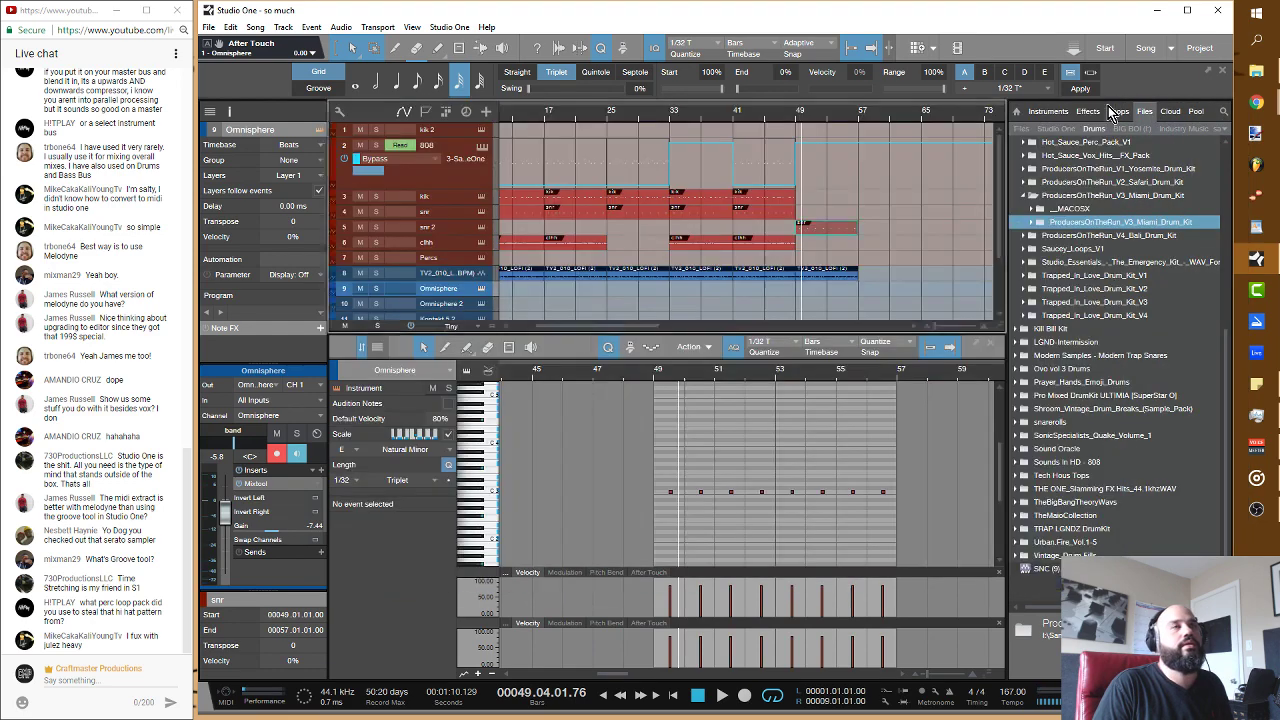
key("F7")
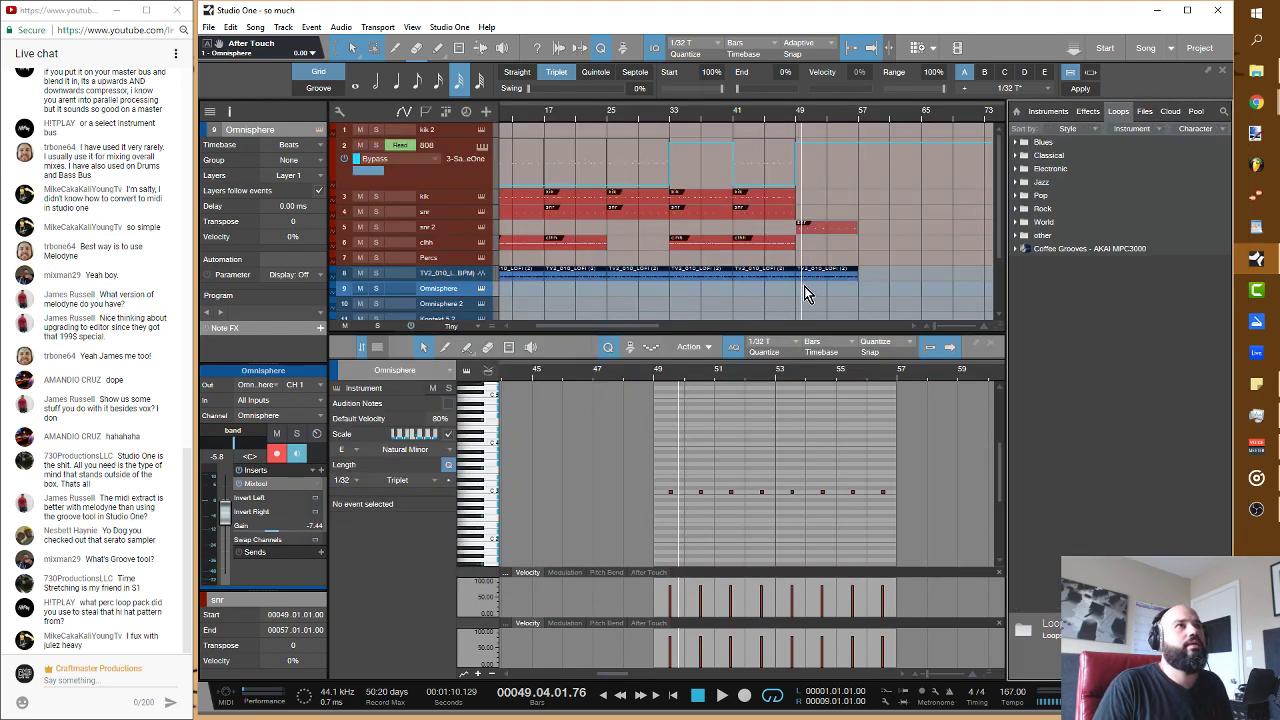
double_click(804, 288)
Step: Enlarge the note editor for the empty Omnisphere event and audition a low key in the octave above C2
left_click_drag(808, 291, 755, 180)
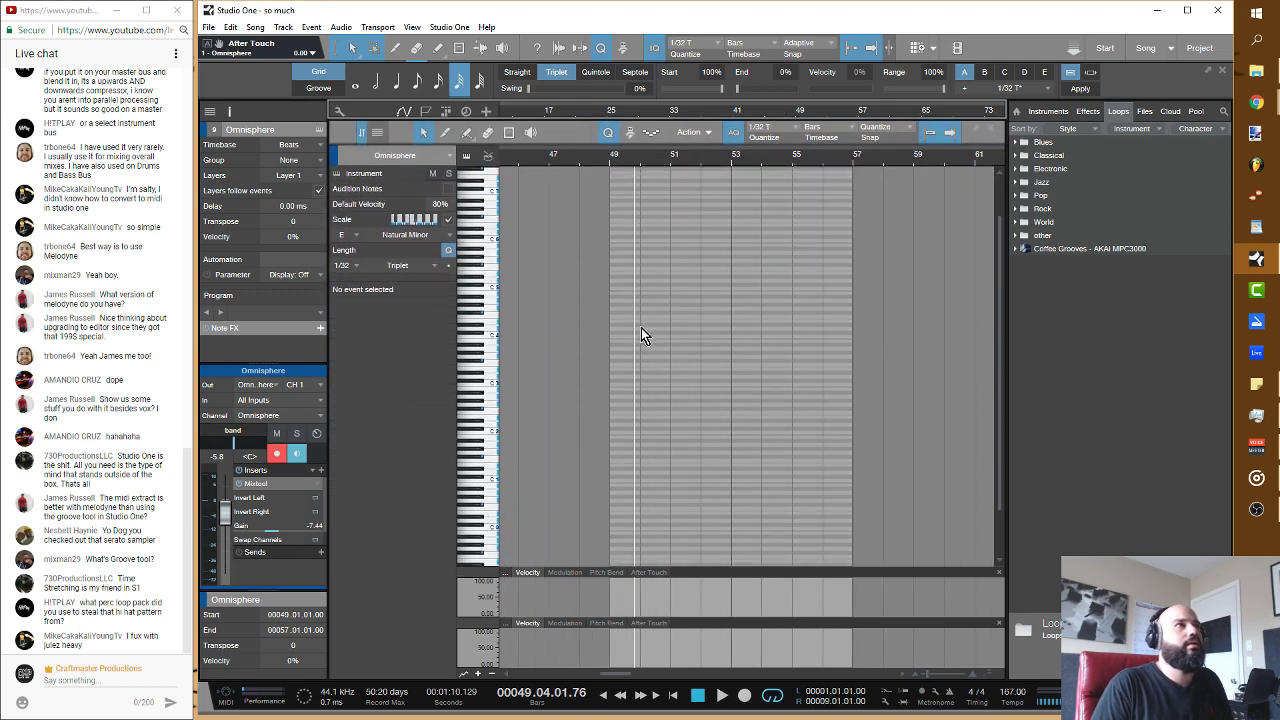
scroll(662, 380, "up", 1)
scroll(660, 388, "up", 4)
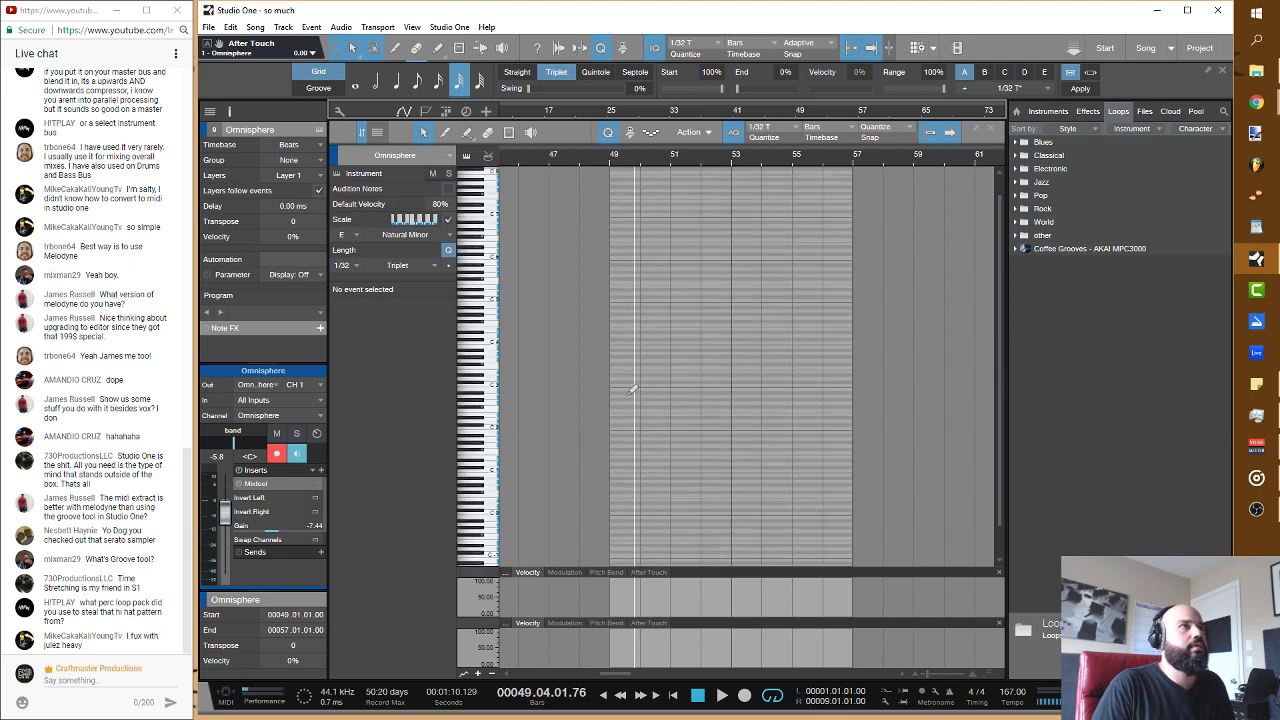
left_click(494, 512)
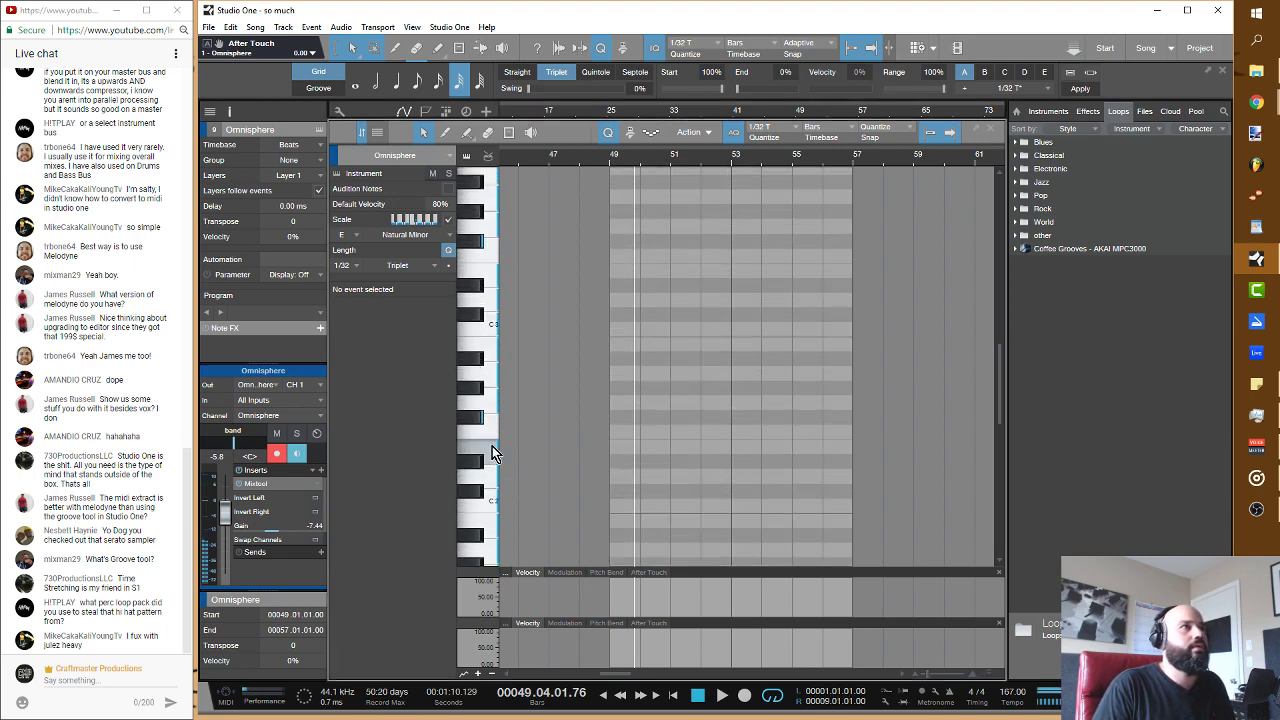
Step: Draw an E2 note about three beats long starting at bar 49 and play it back
left_click(617, 449)
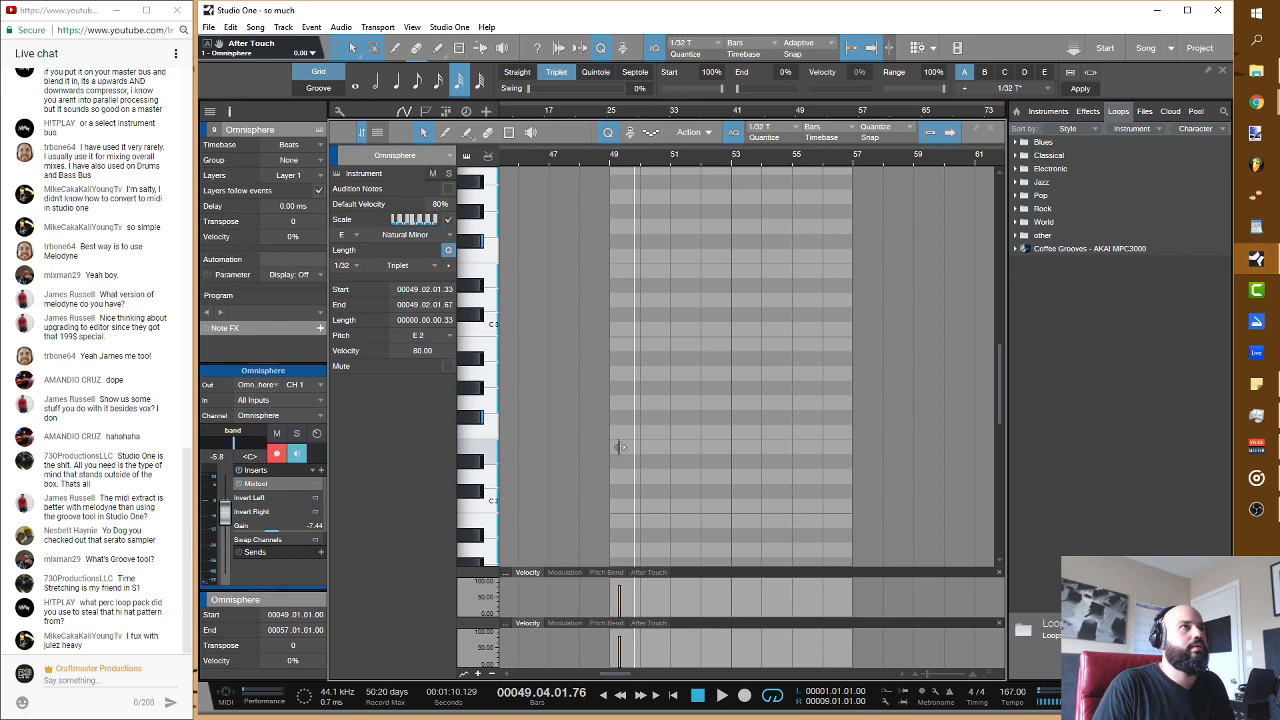
left_click(621, 447)
scroll(621, 170, "up", 5)
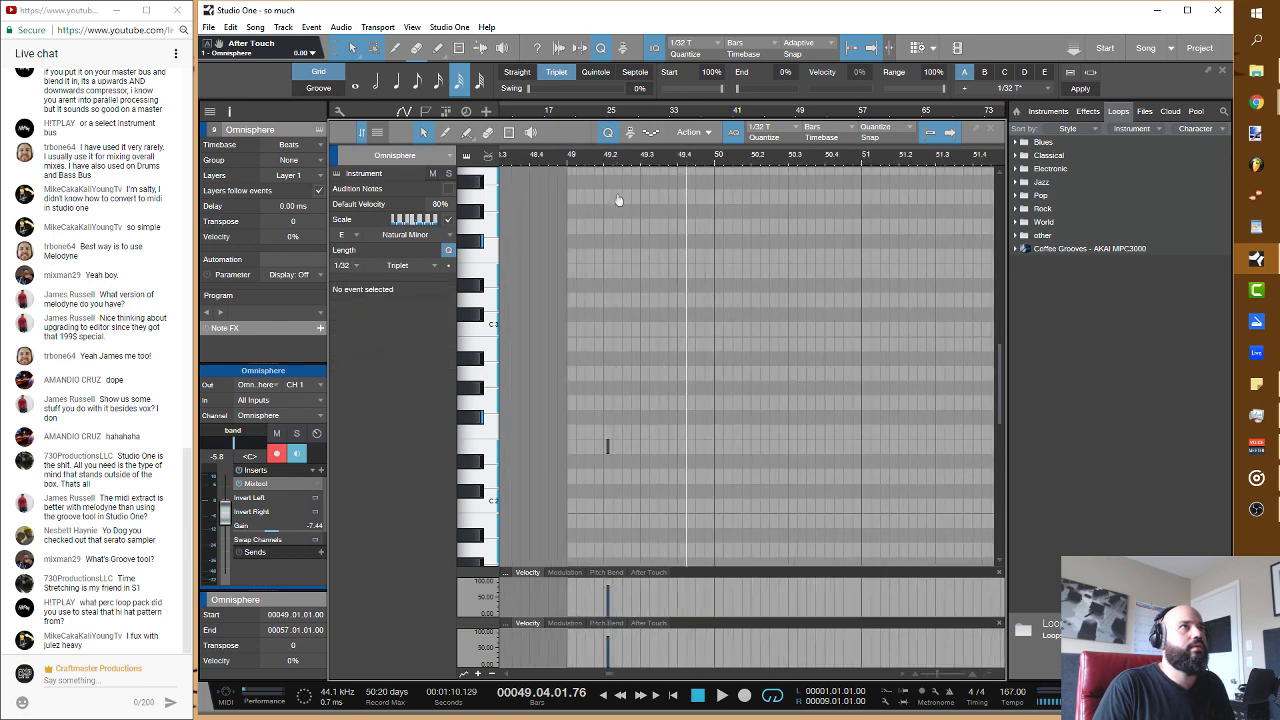
mouse_move(611, 442)
left_mouse_down()
mouse_move(670, 452)
mouse_move(625, 450)
left_mouse_up()
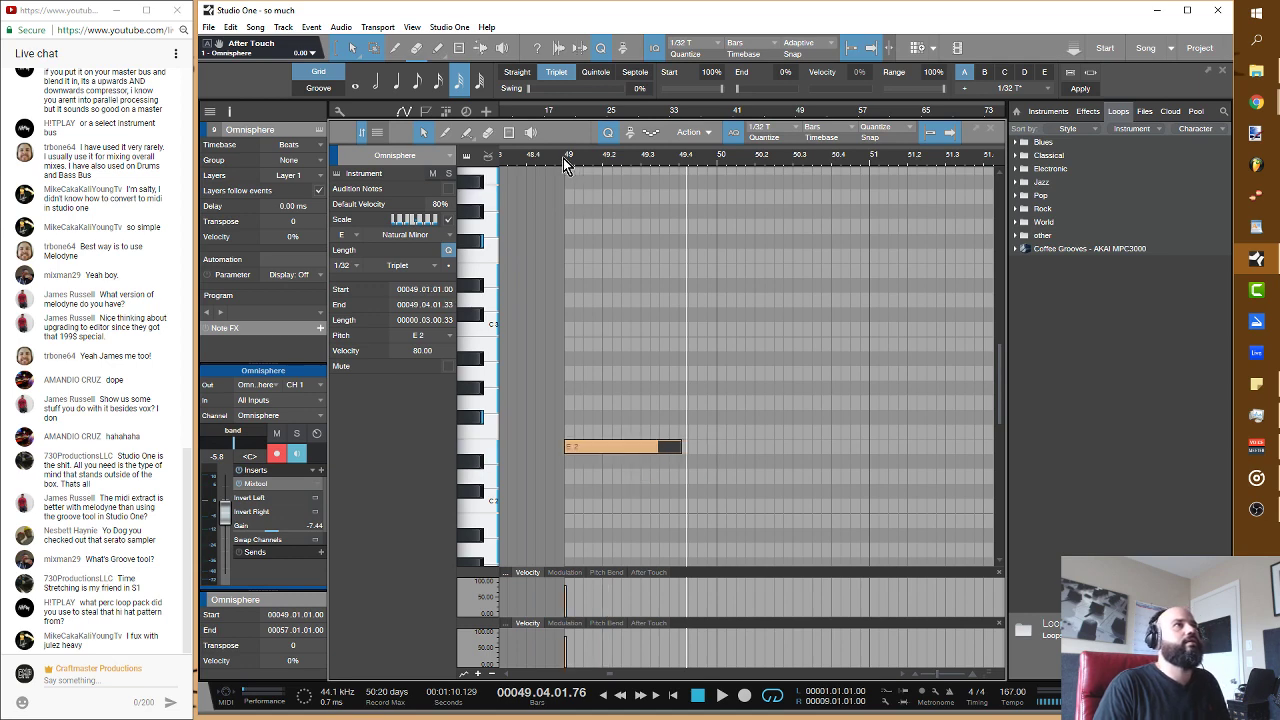
left_click(565, 157)
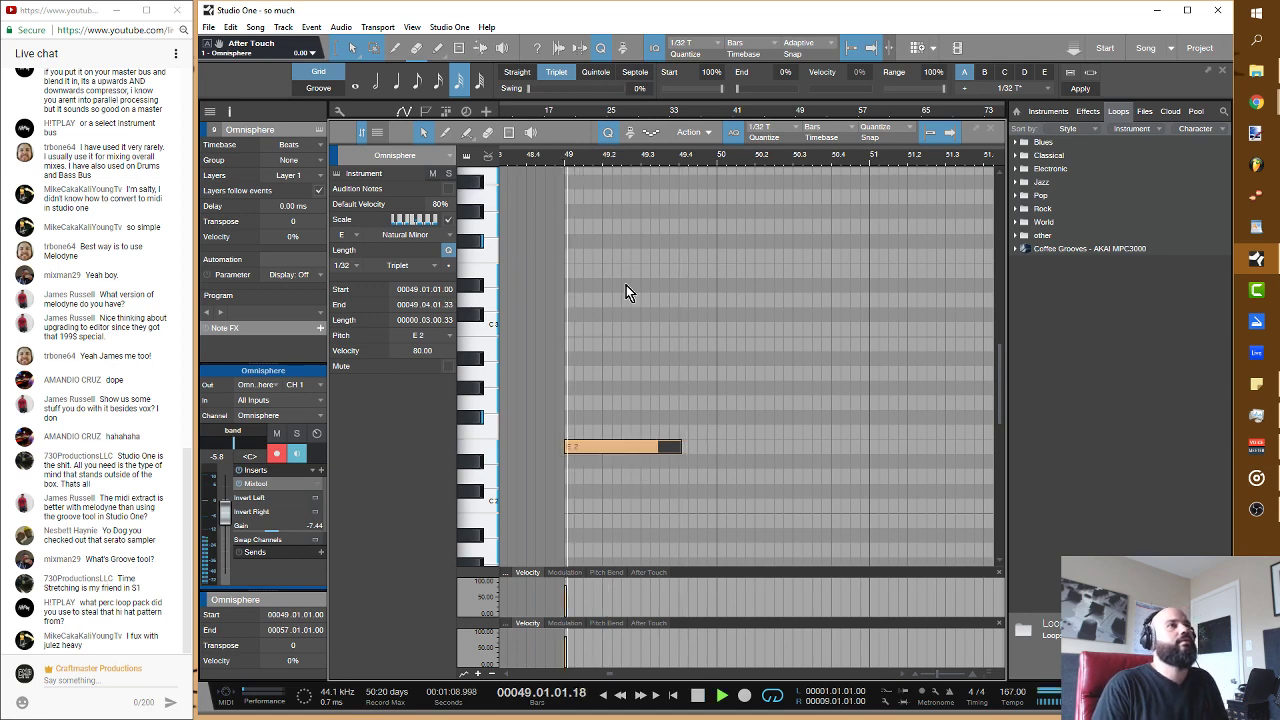
left_click(514, 157)
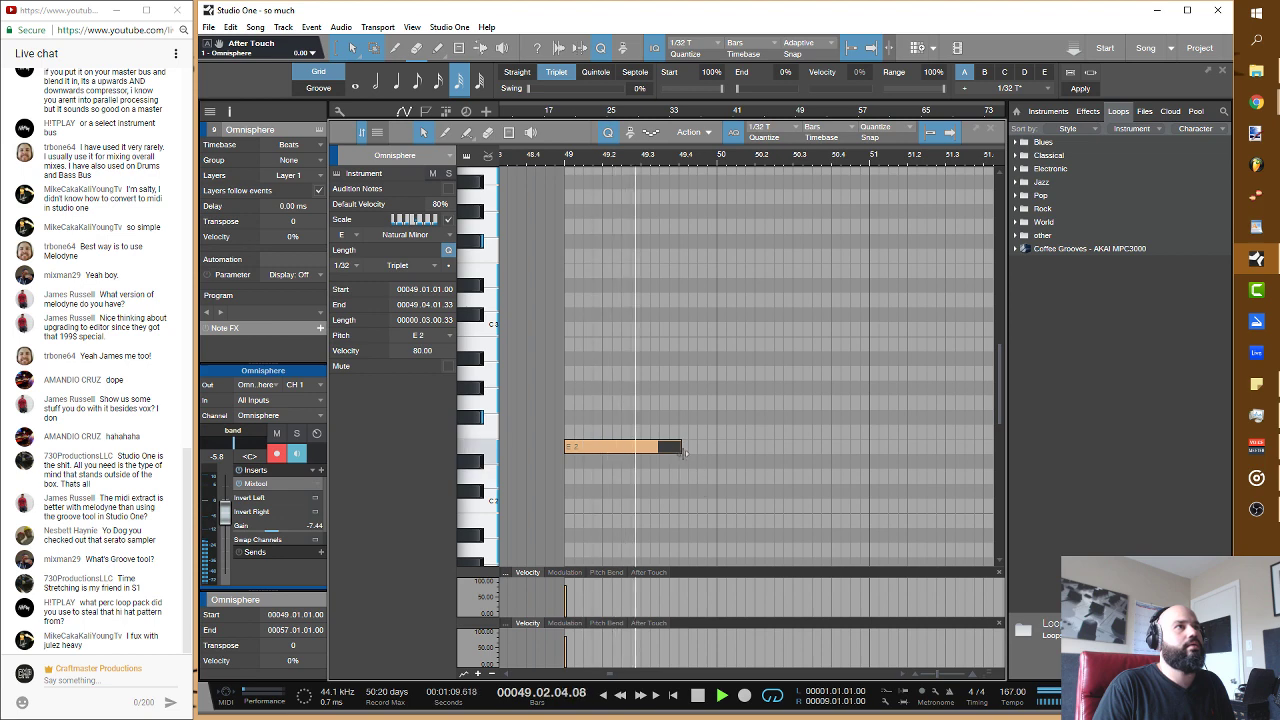
Step: Extend the E2 note to end at bar 51 and play it from just before bar 49
left_click_drag(684, 452, 870, 455)
key("space")
key("space")
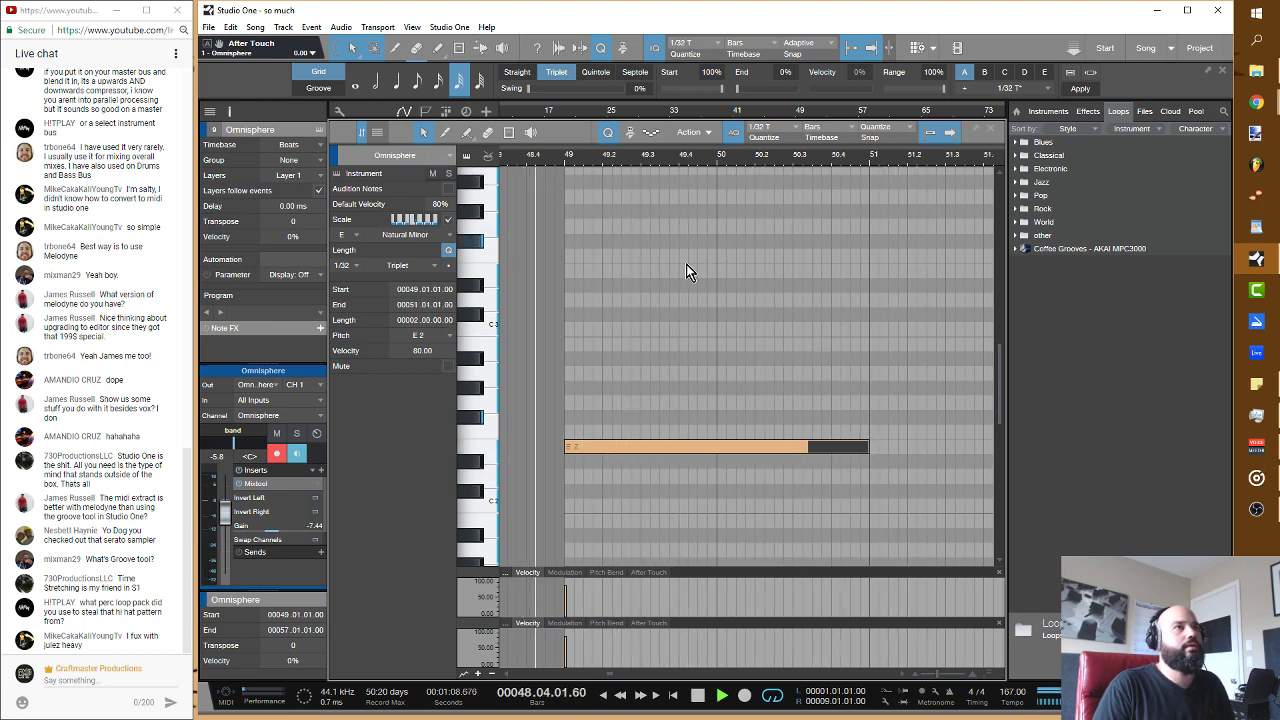
left_click_drag(848, 160, 751, 139)
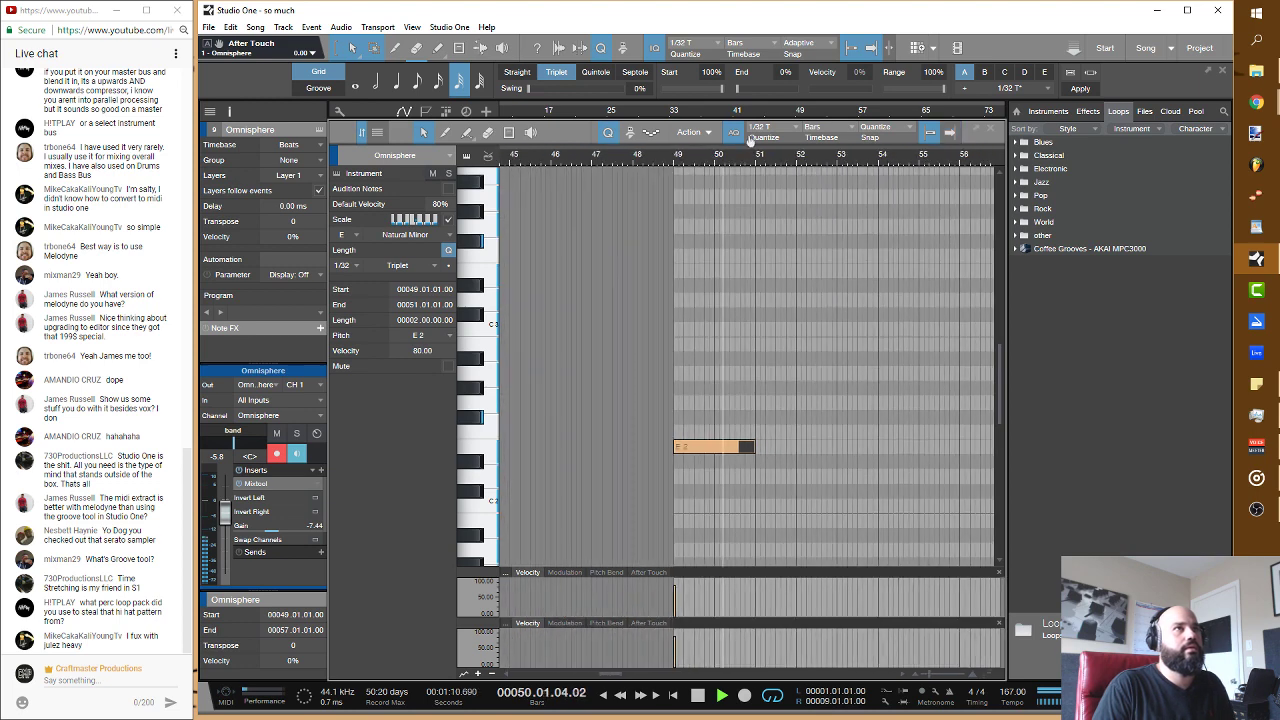
Step: Set the note editor's quantize value to straight 1/4 and replay the E2 note from bar 49
left_click(755, 132)
left_click(762, 215)
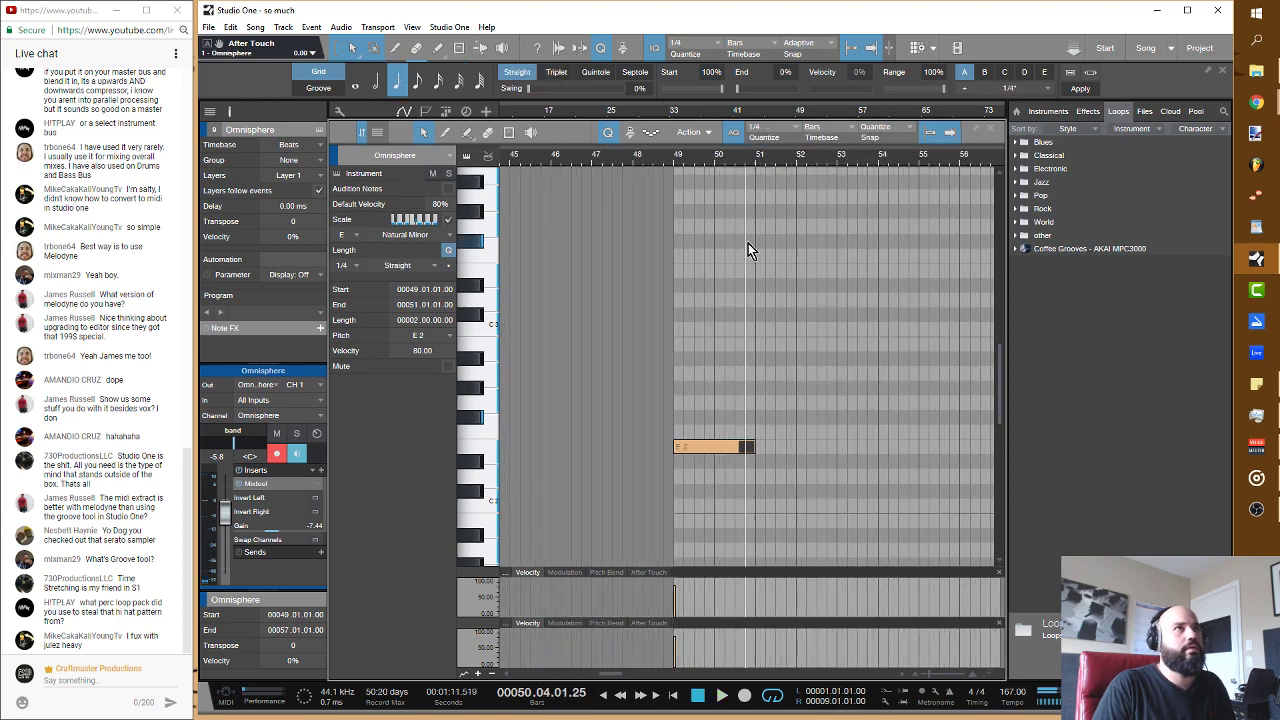
left_click(679, 163)
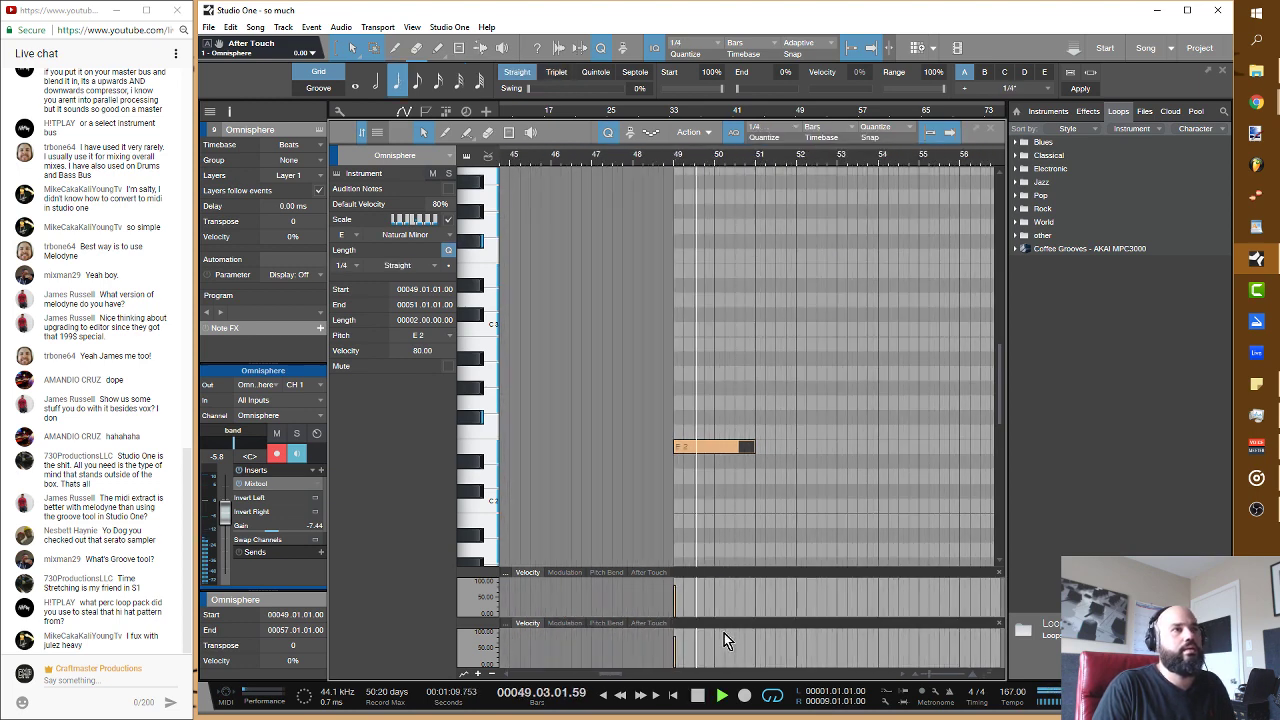
key("space")
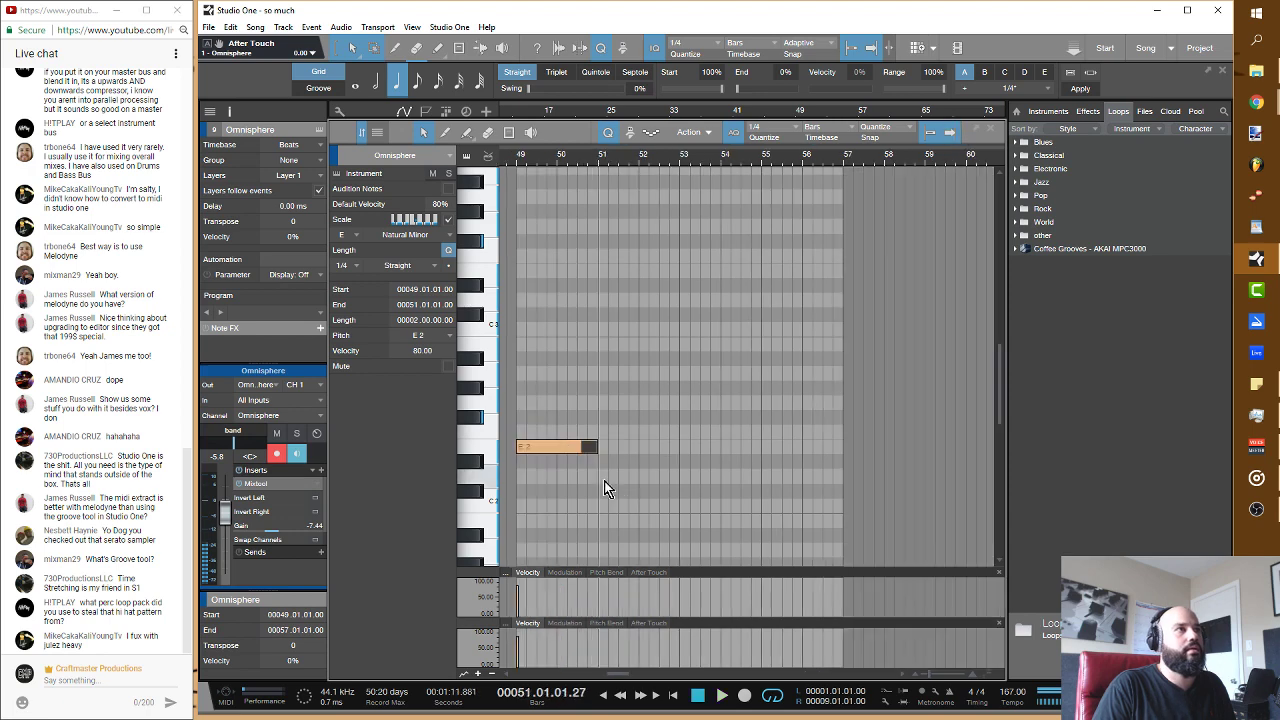
Step: Draw a D2 note from bar 51 to bar 53 and play the two-note pattern
left_click_drag(604, 476, 646, 476)
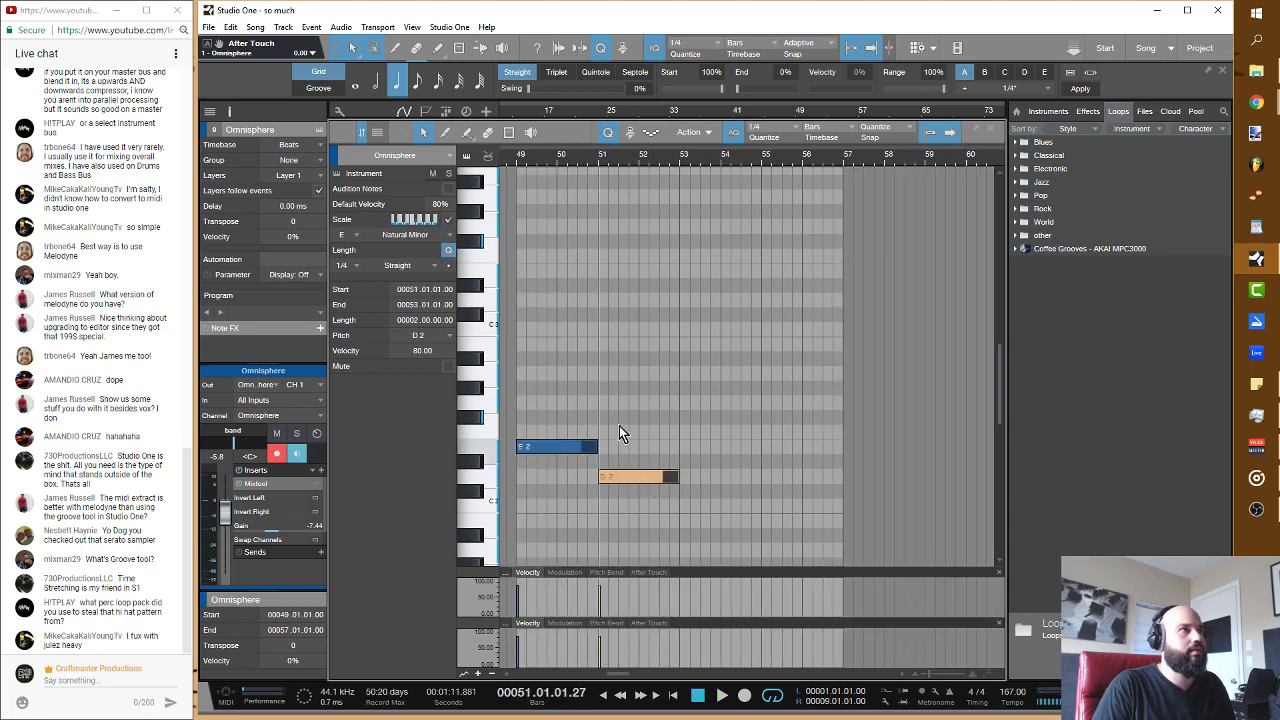
left_click(512, 165)
key("space")
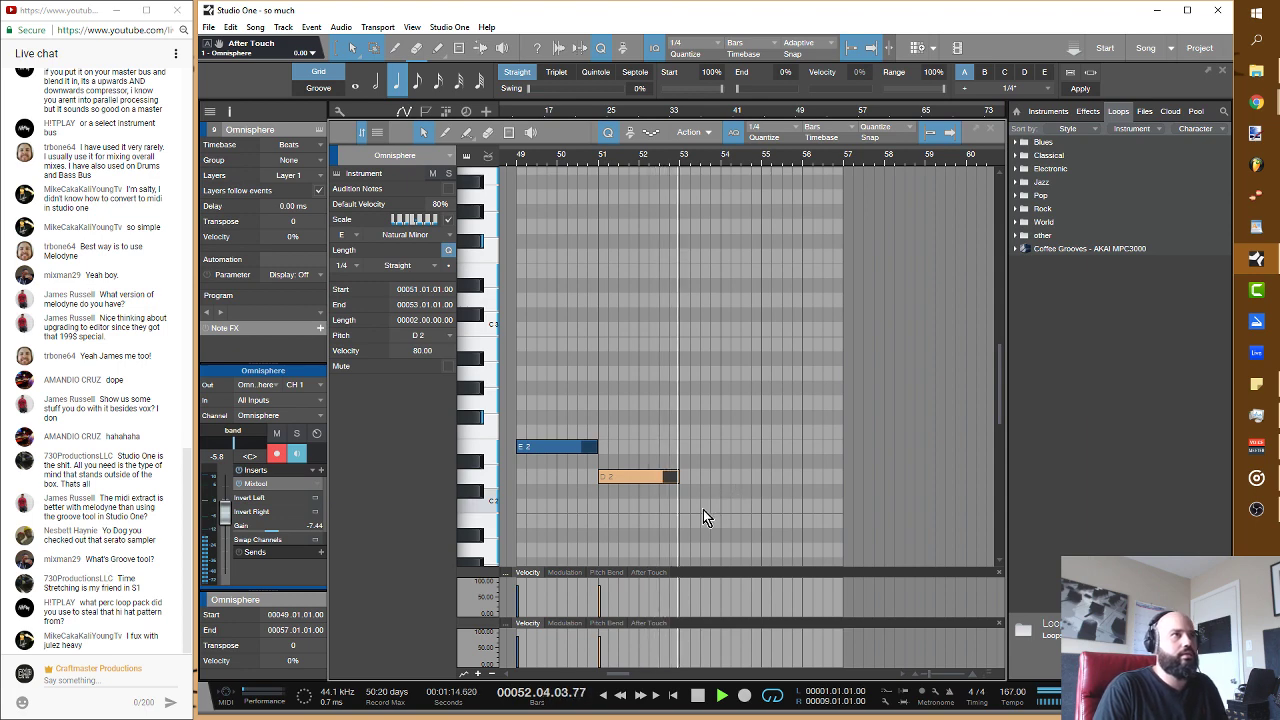
key("space")
Step: Duplicate the E2 and D2 notes to fill bars 53 to 57 and play the bass line
left_click_drag(650, 512, 544, 429)
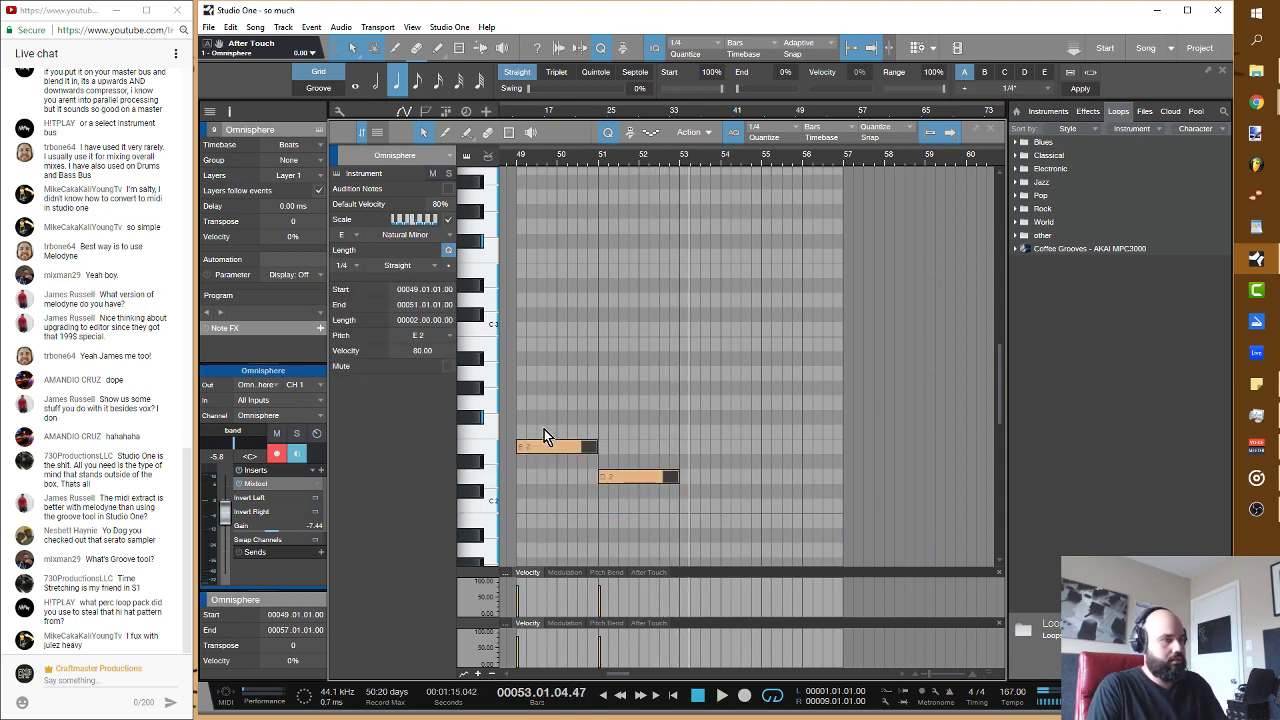
key("d")
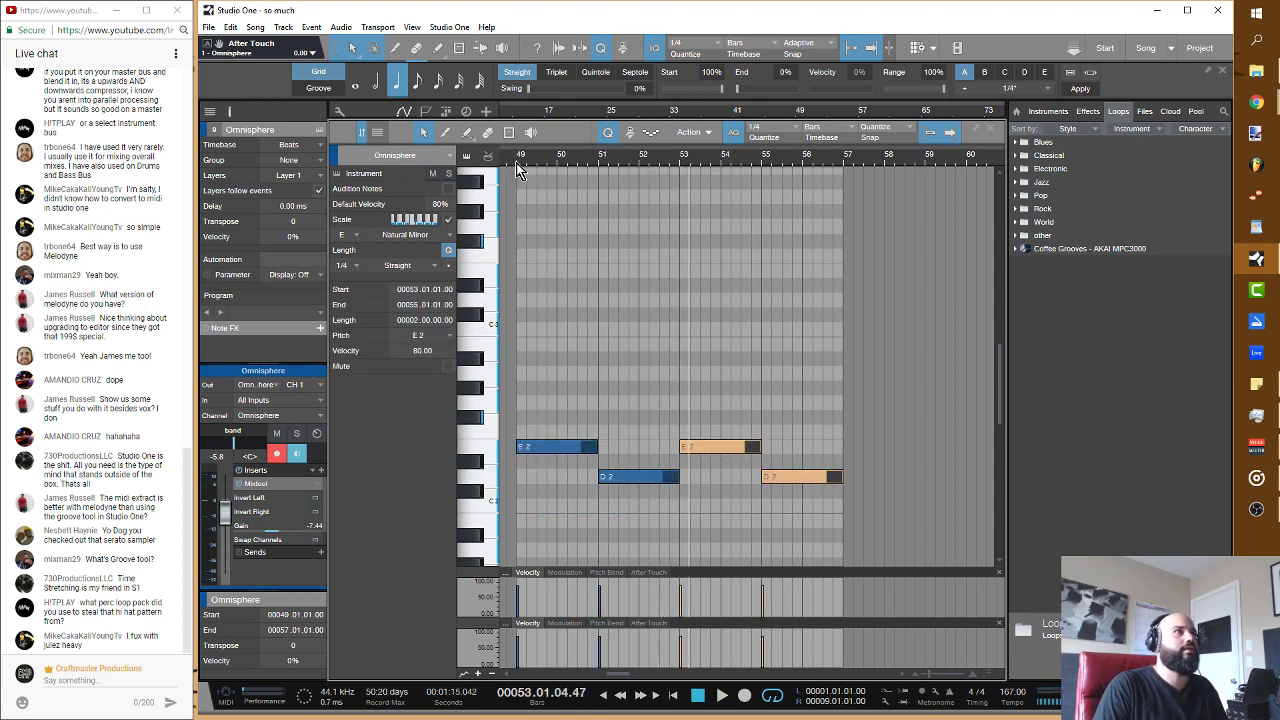
key("space")
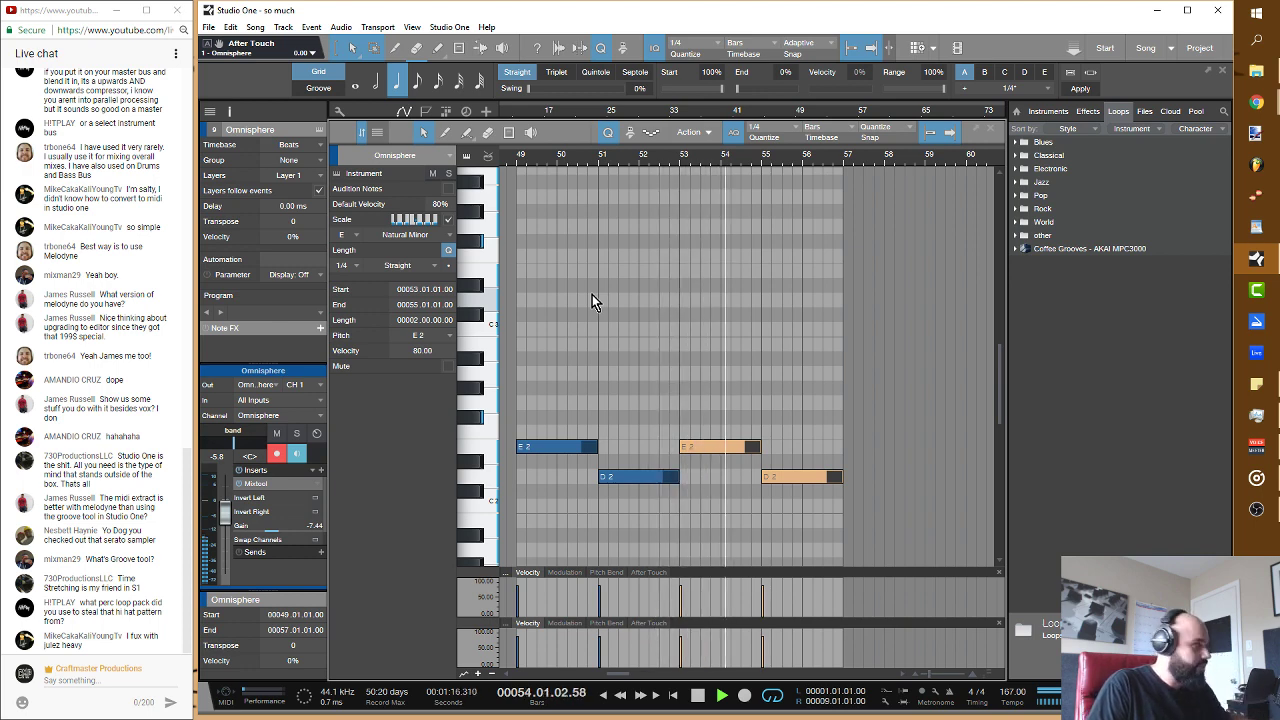
key("space")
Step: Shorten the last D2 note to end at beat 4 of bar 55, add a C2 note from there to bar 57, and play the ending
left_click_drag(841, 480, 846, 511)
left_click(840, 494)
left_click(843, 479)
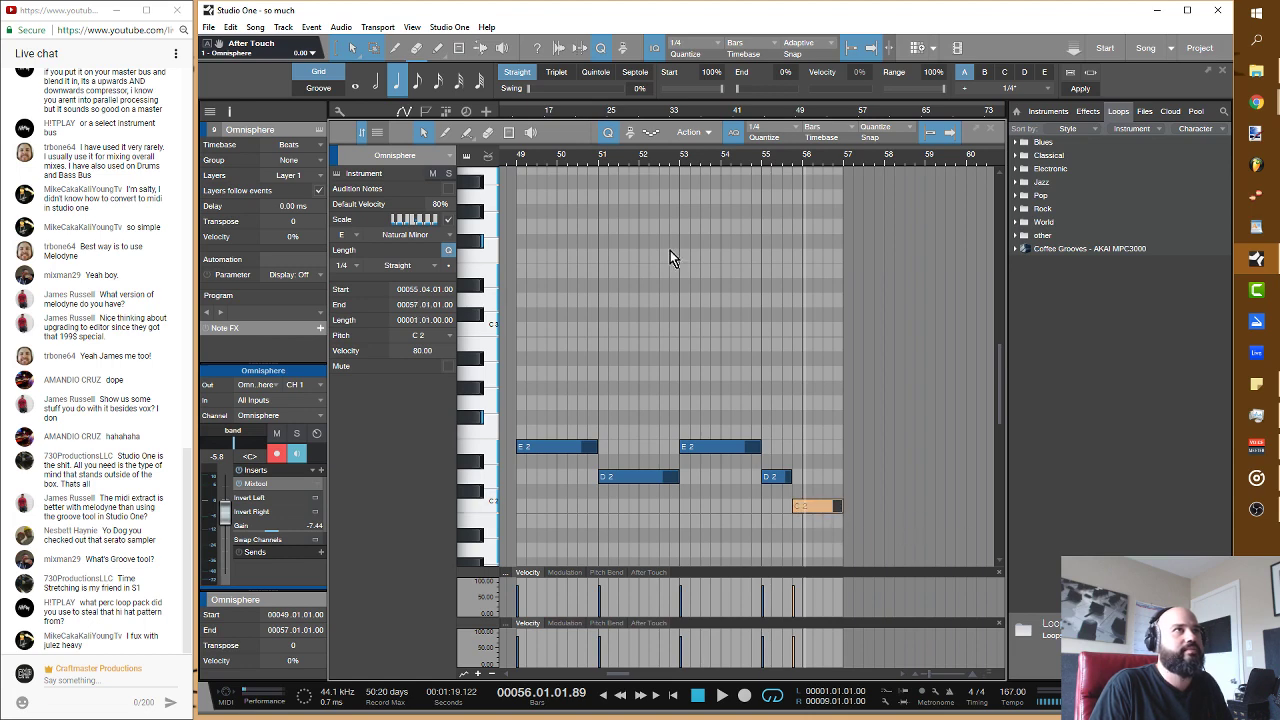
key("space")
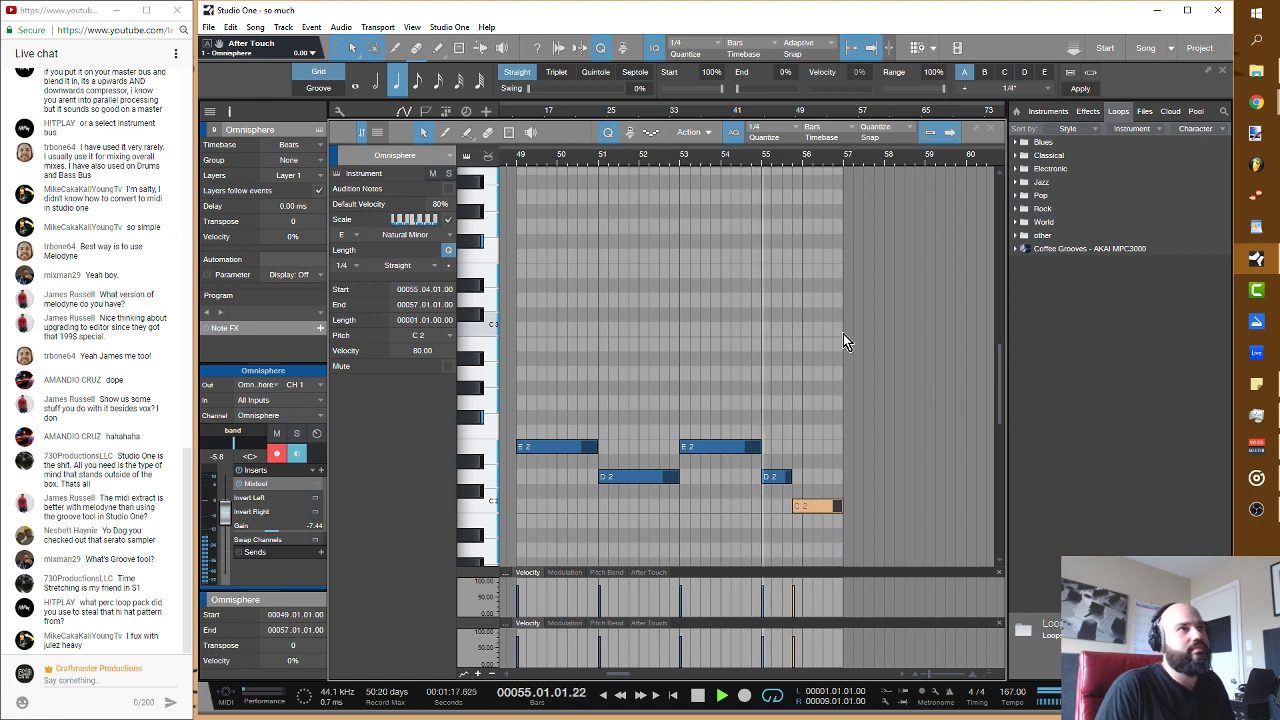
Step: Move the boundary between the last D2 and C2 notes to bar 56 and play the bass line from bar 49
left_click(791, 508)
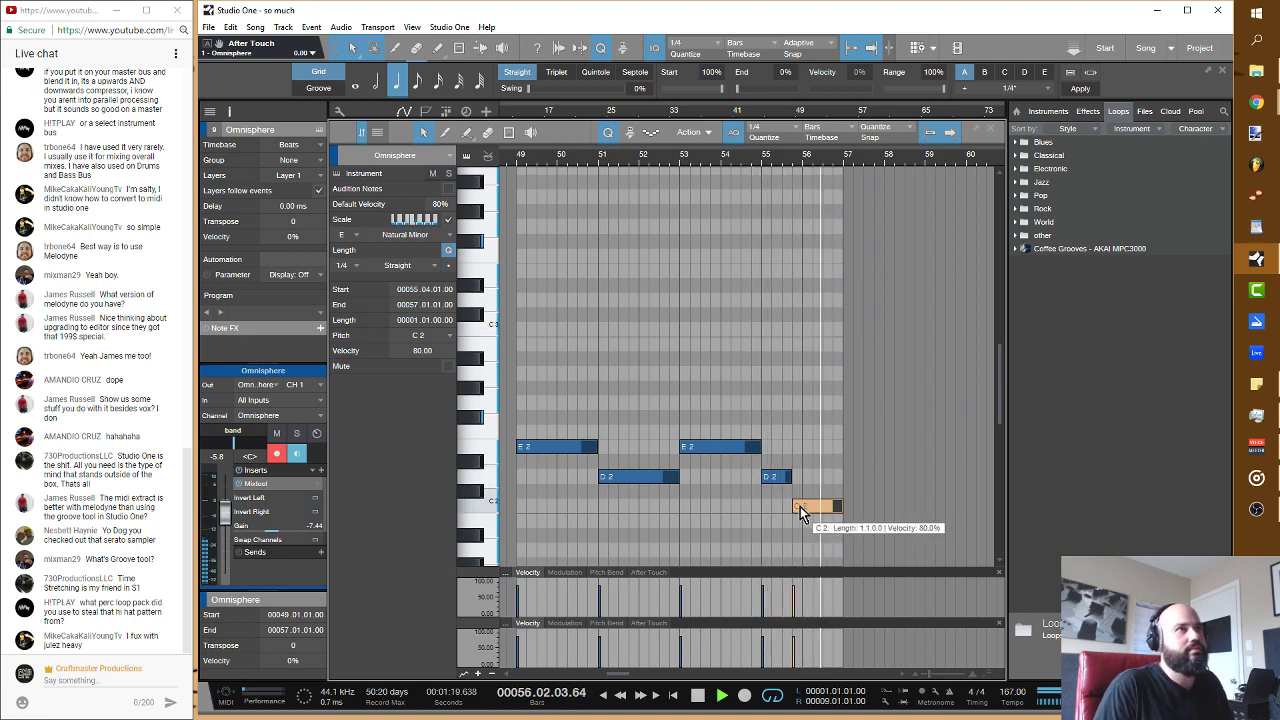
key("space")
left_click_drag(791, 510, 793, 480)
left_click(518, 158)
key("space")
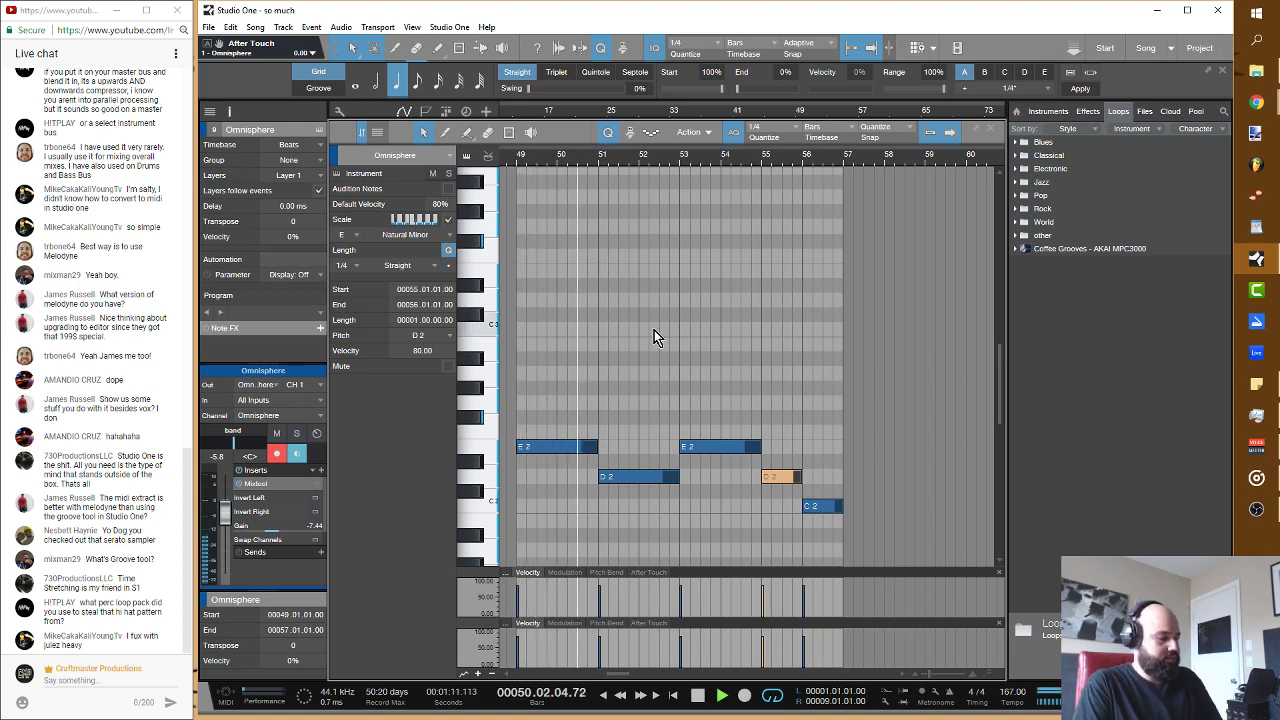
Step: Show the mixer console, open the MIXbus's L2 Stereo limiter, and lower its threshold to -6.9 dB while playing from bar 17
key("F3")
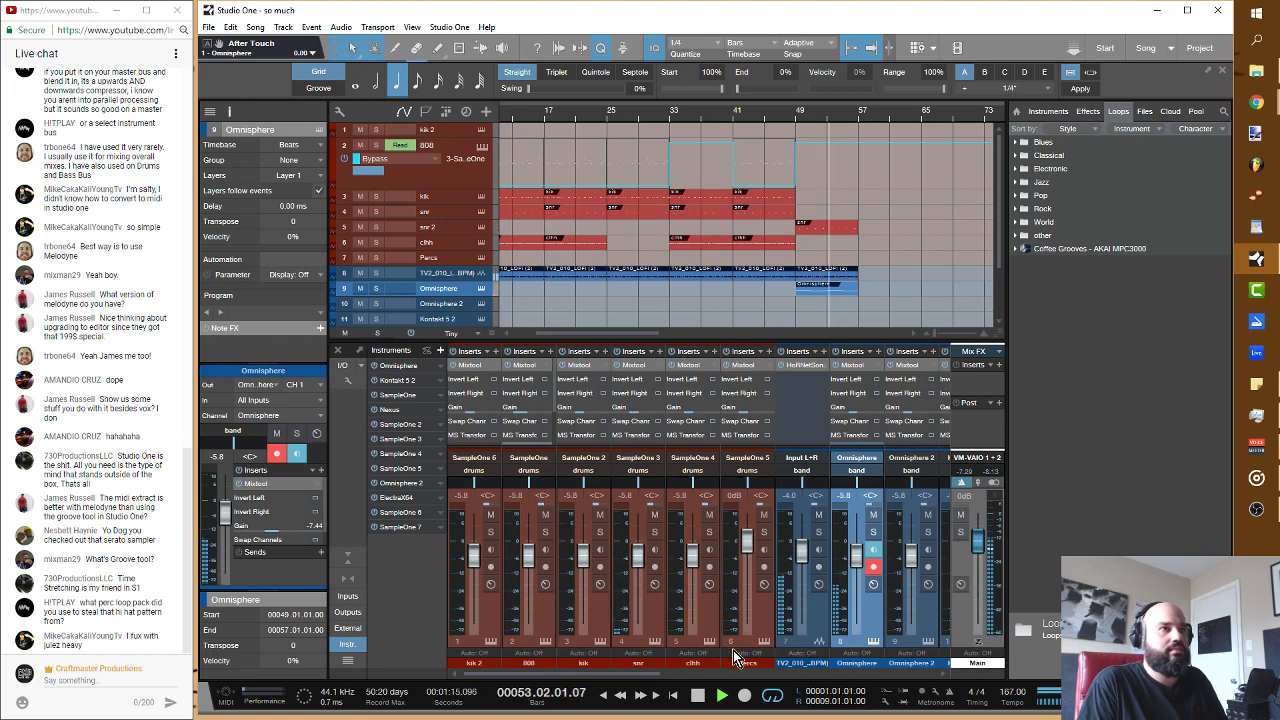
key("space")
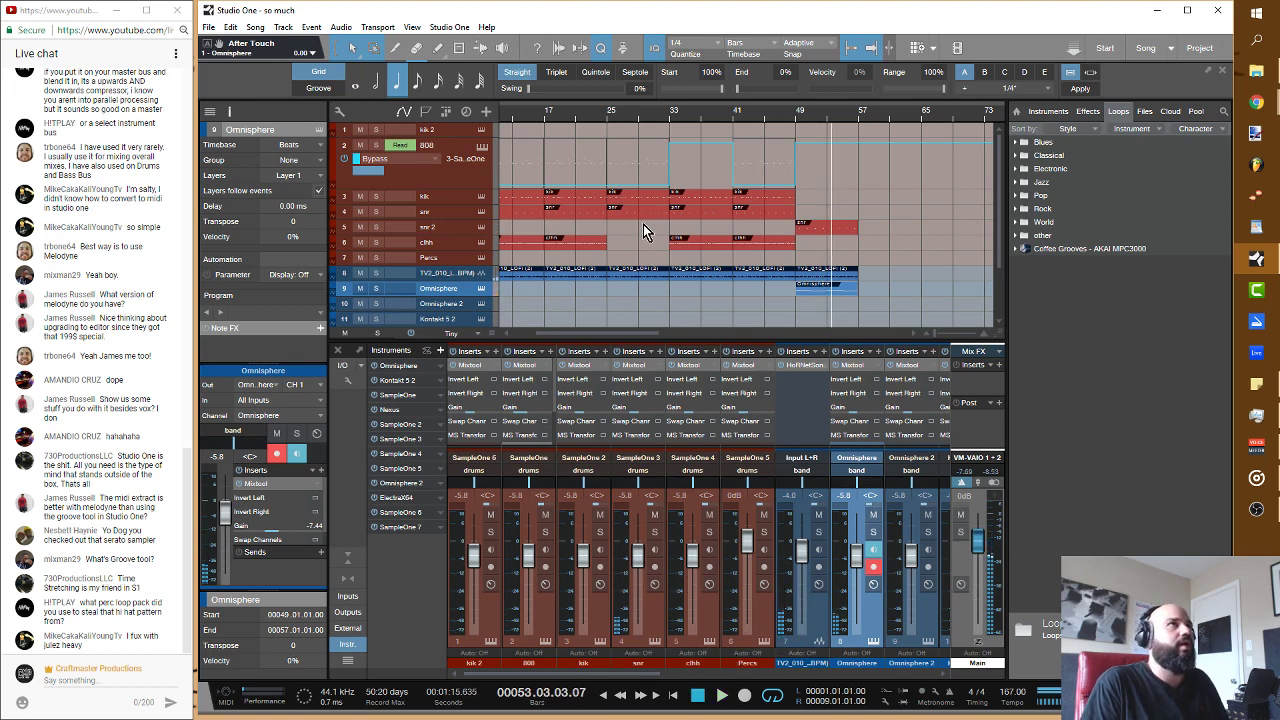
left_click(547, 112)
scroll(930, 430, "right", 5)
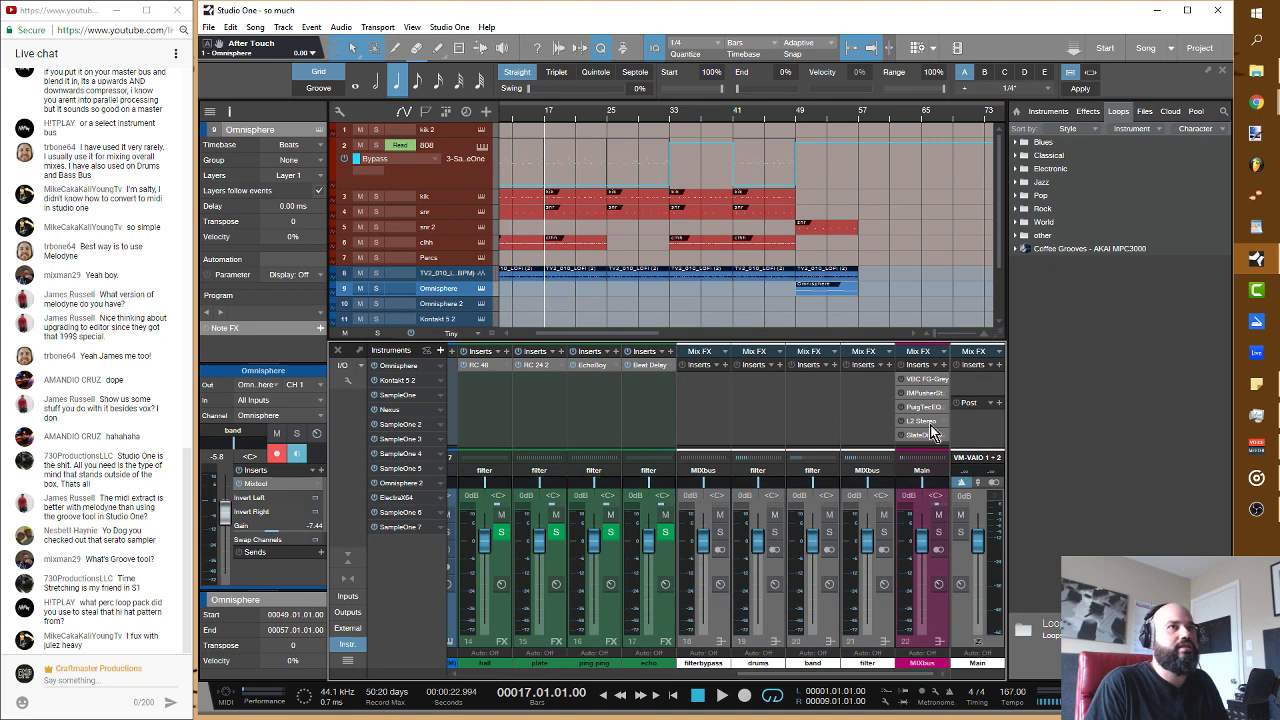
left_click(923, 423)
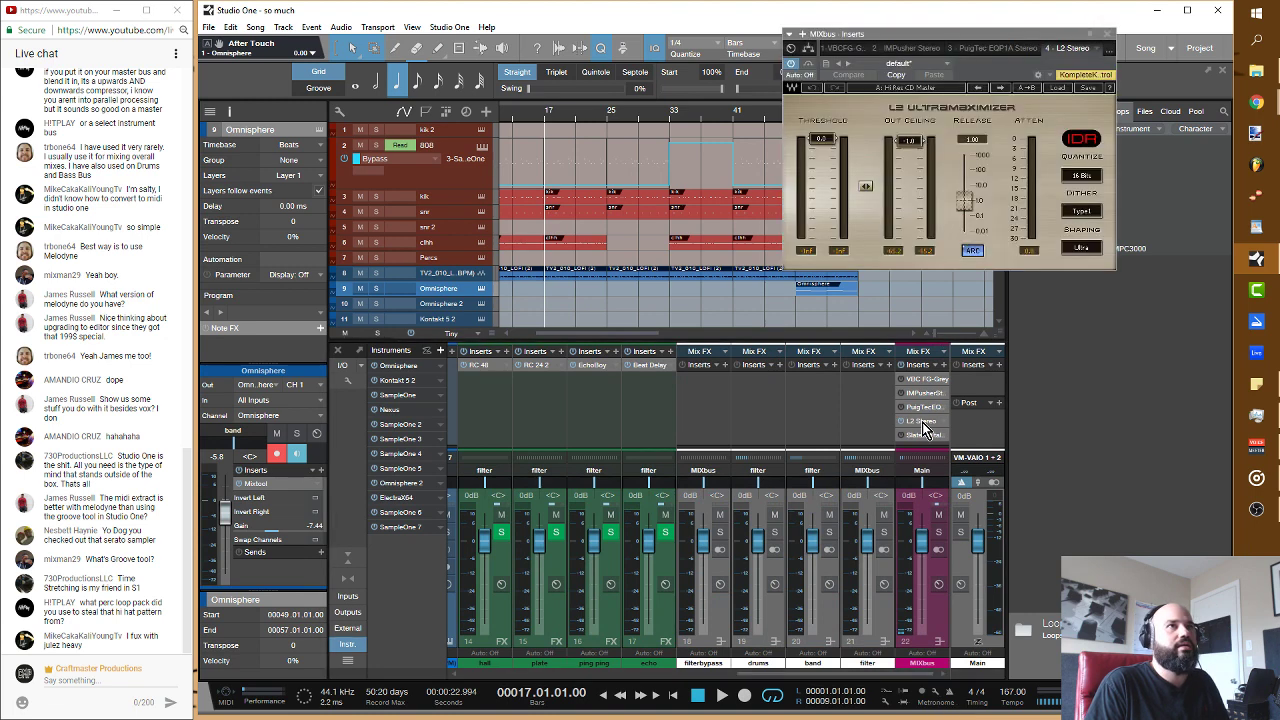
key("space")
left_click_drag(821, 145, 821, 166)
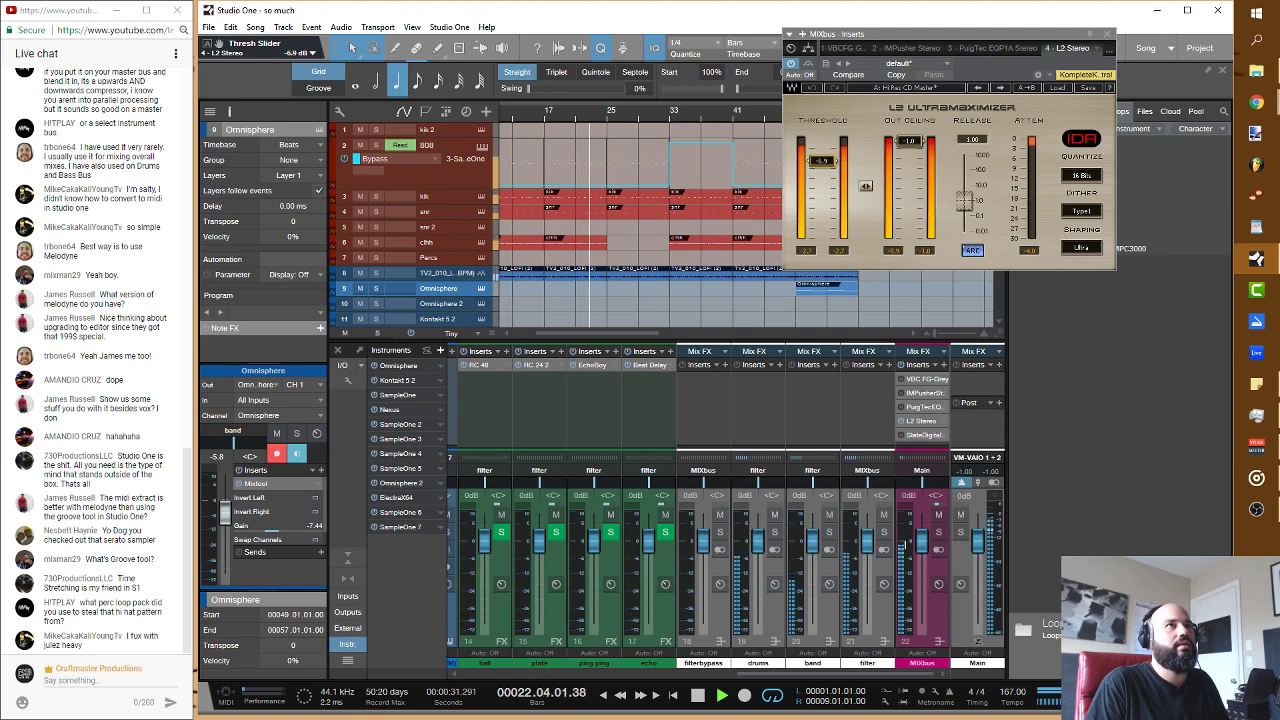
left_click(1105, 35)
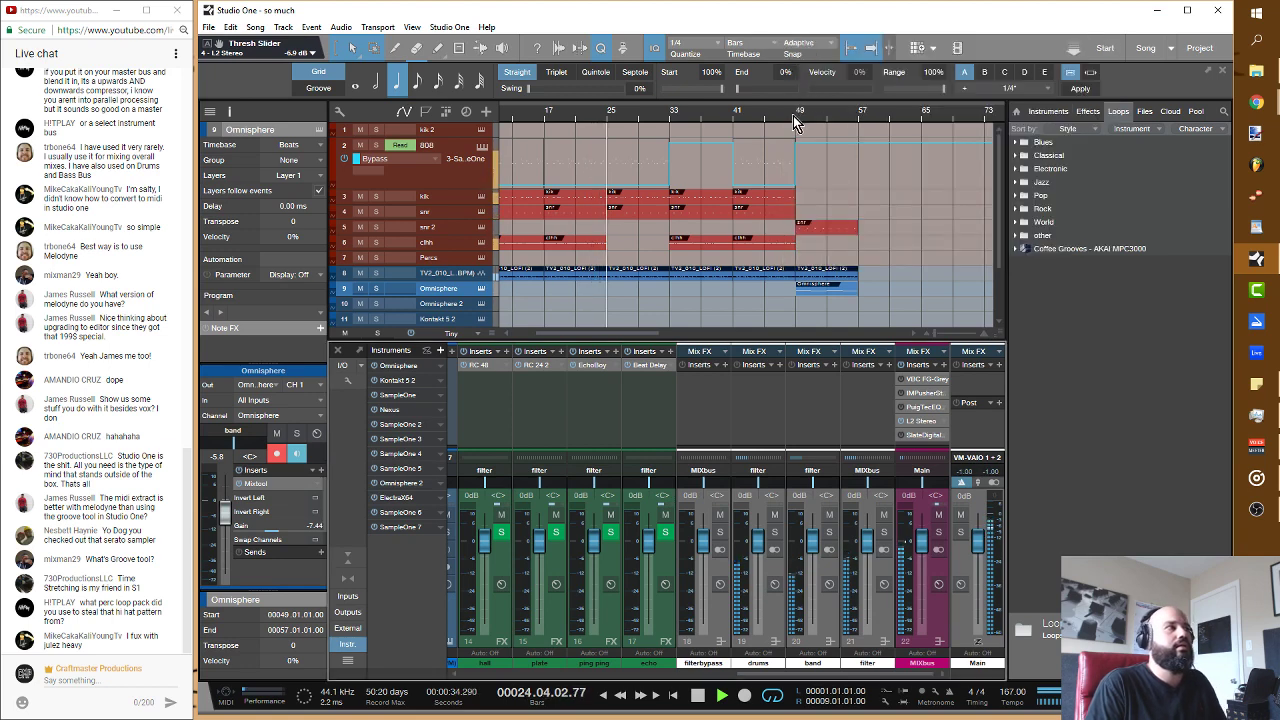
Step: Play the new section from bar 49 to hear it through the limiter
left_click(794, 121)
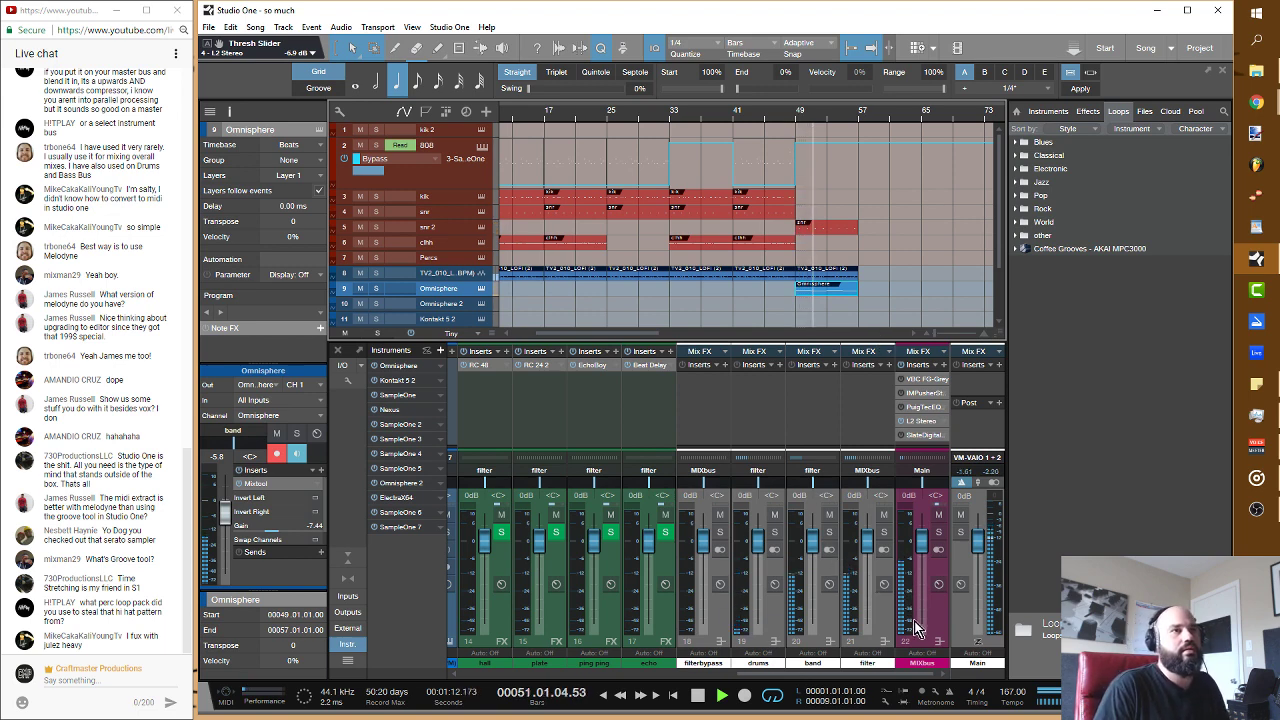
left_click_drag(908, 683, 985, 680)
key("space")
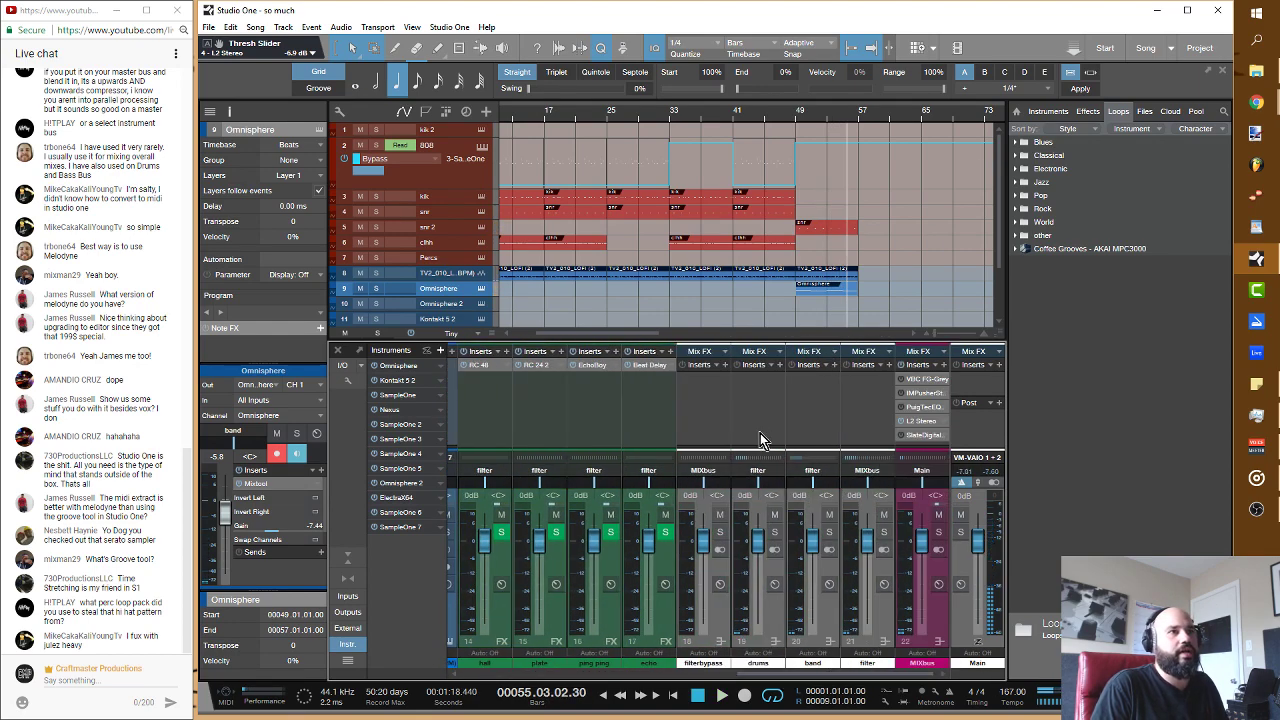
Step: Insert a Pro EQ on the filter bus that feeds the MIXbus and move its window clear of the console's bus channels
left_click(886, 366)
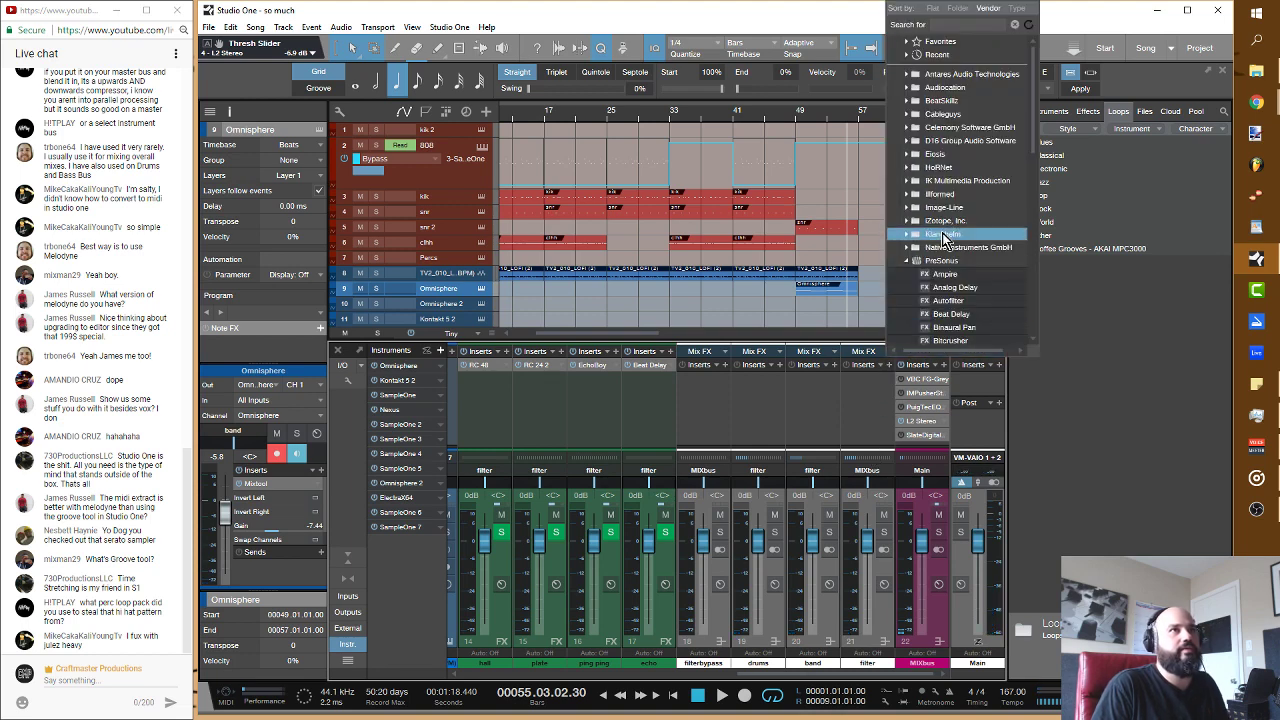
scroll(955, 260, "down", 5)
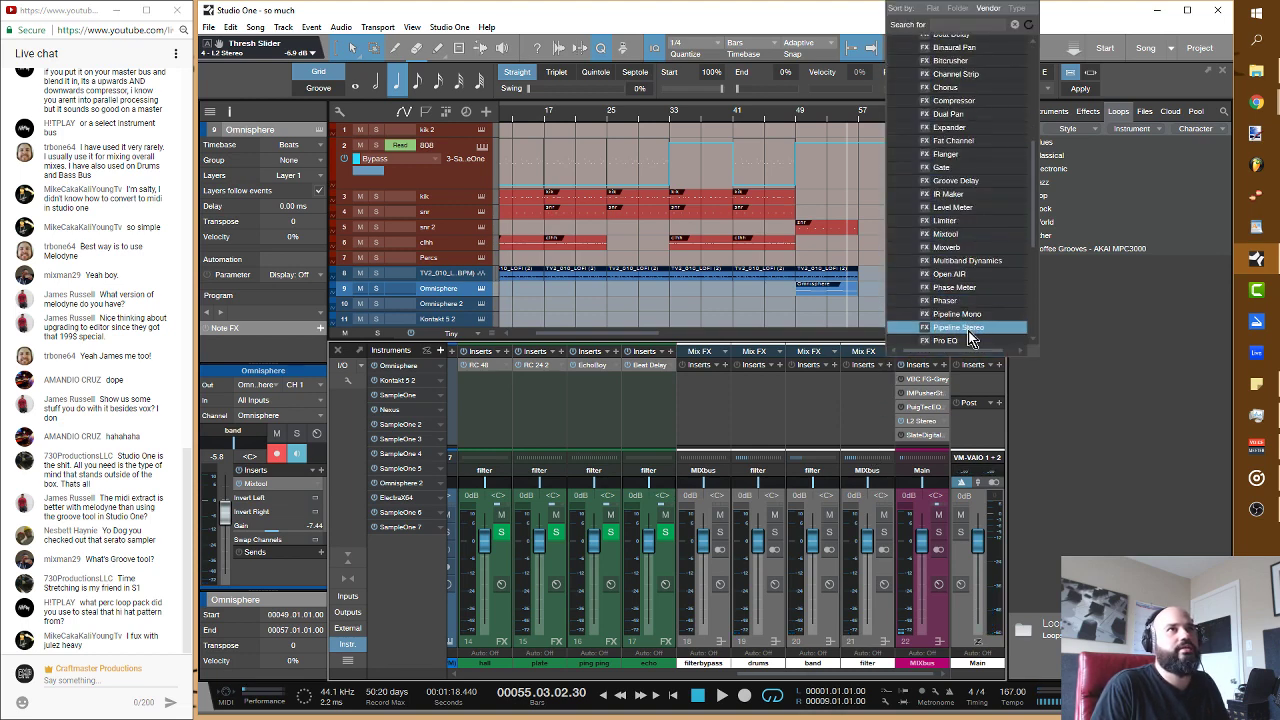
left_click(965, 341)
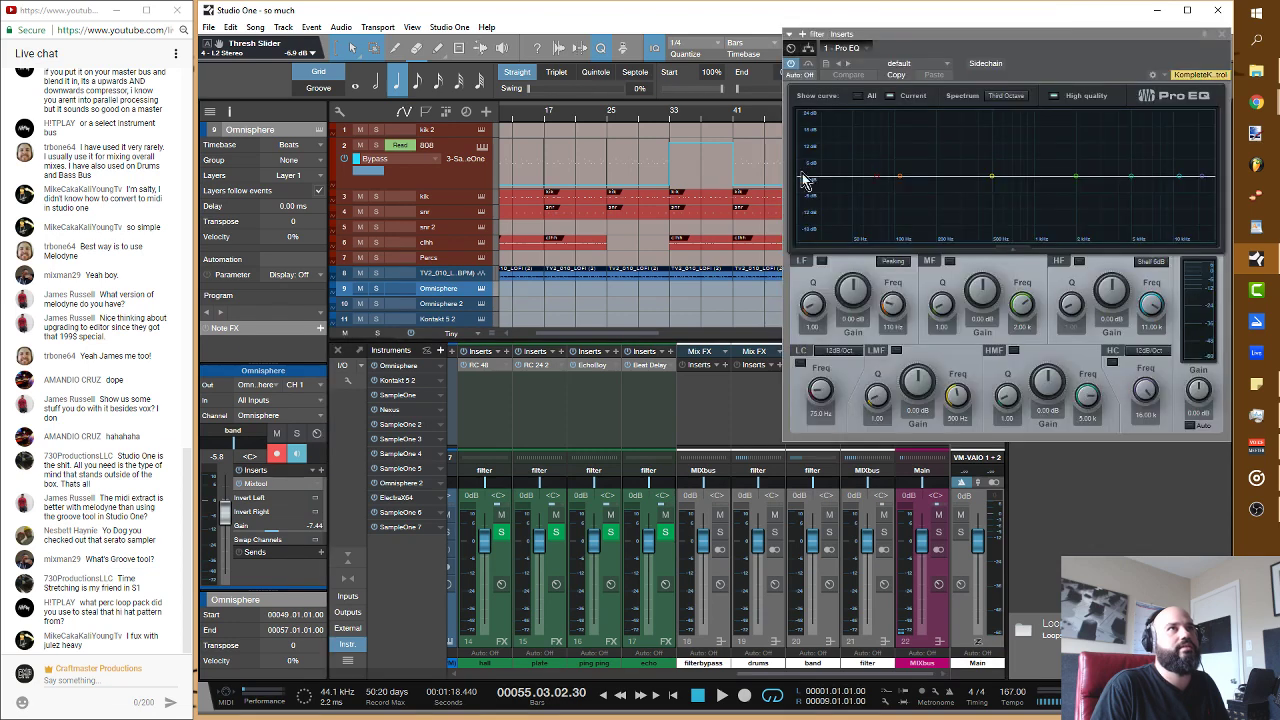
left_click_drag(1092, 36, 828, 127)
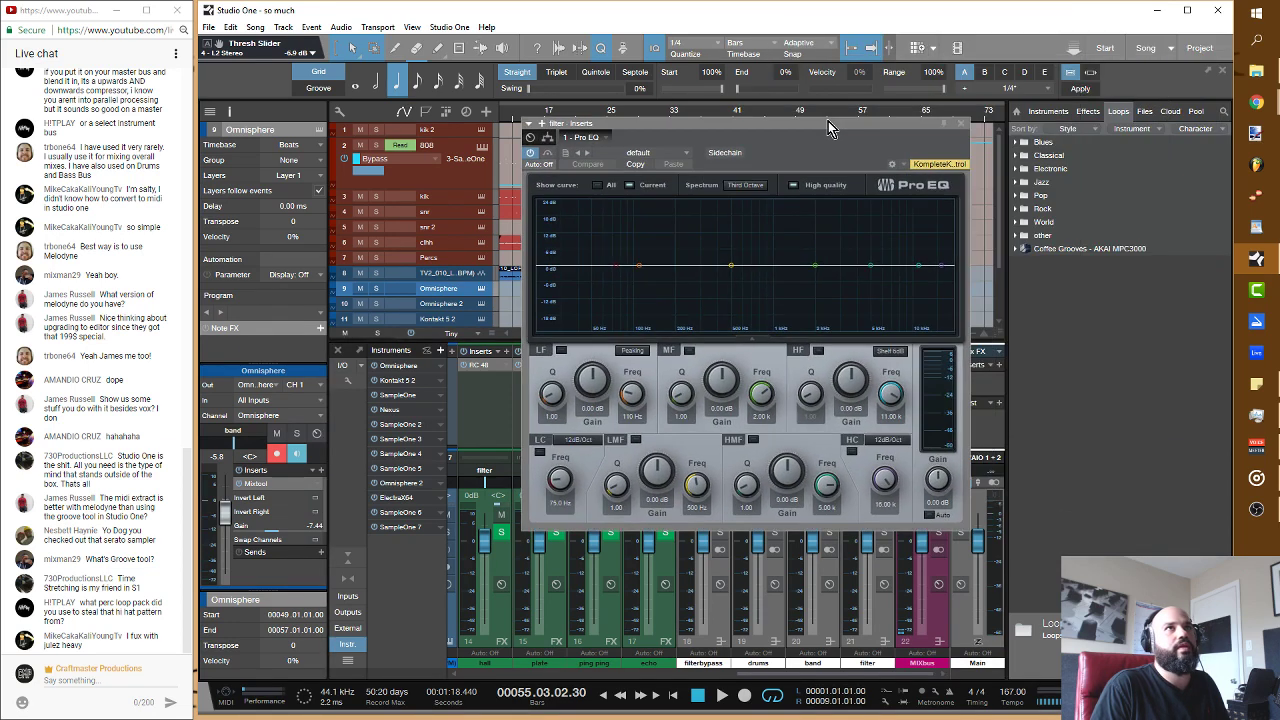
Step: Enable the Pro EQ's high cut with a 48 dB/Oct slope and lower its frequency to 1.82 kHz
left_click(851, 452)
left_click(887, 439)
left_click(908, 512)
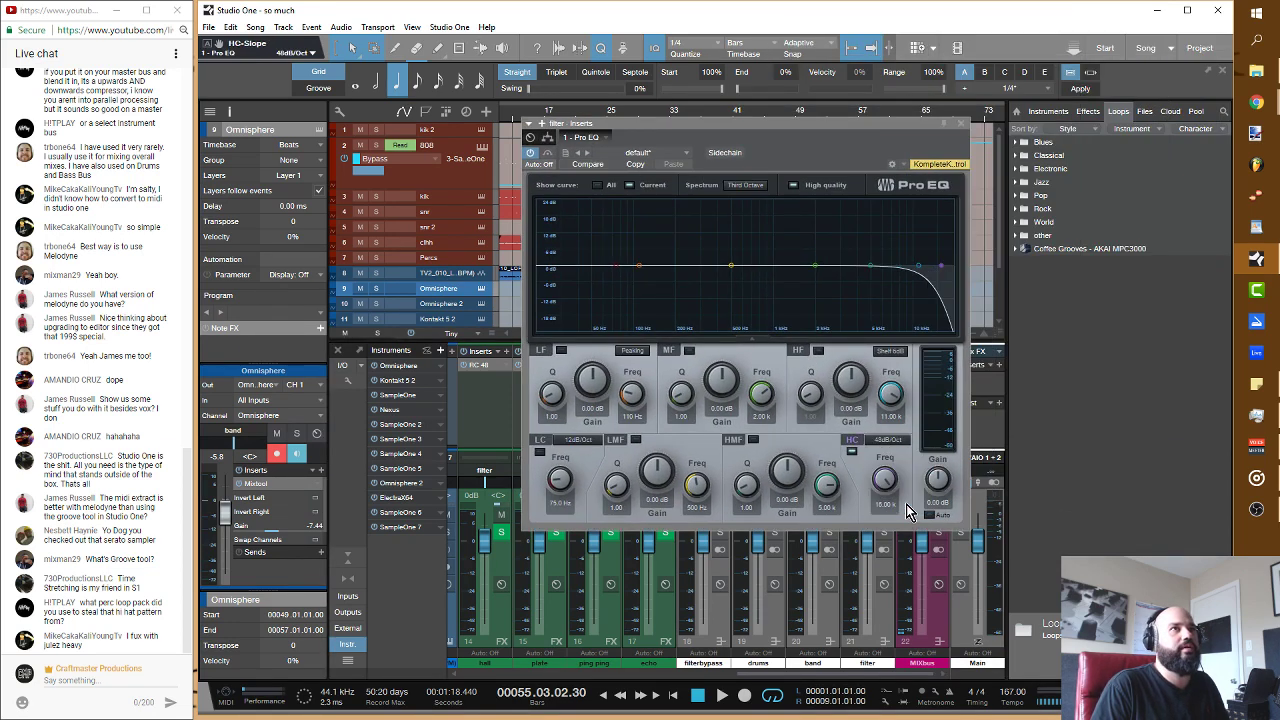
left_click_drag(893, 490, 891, 517)
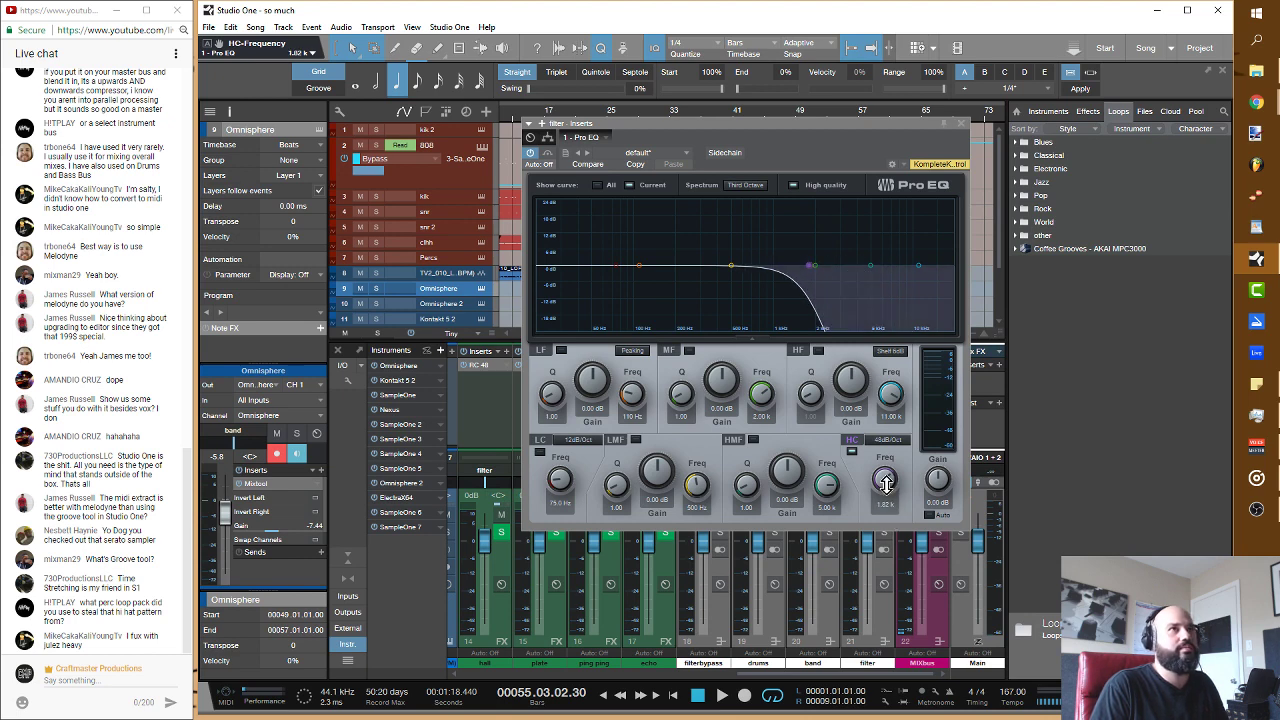
Step: Create an automation track for the Pro EQ's high-cut frequency on the filter bus and close the EQ window
right_click(885, 488)
left_click(913, 512)
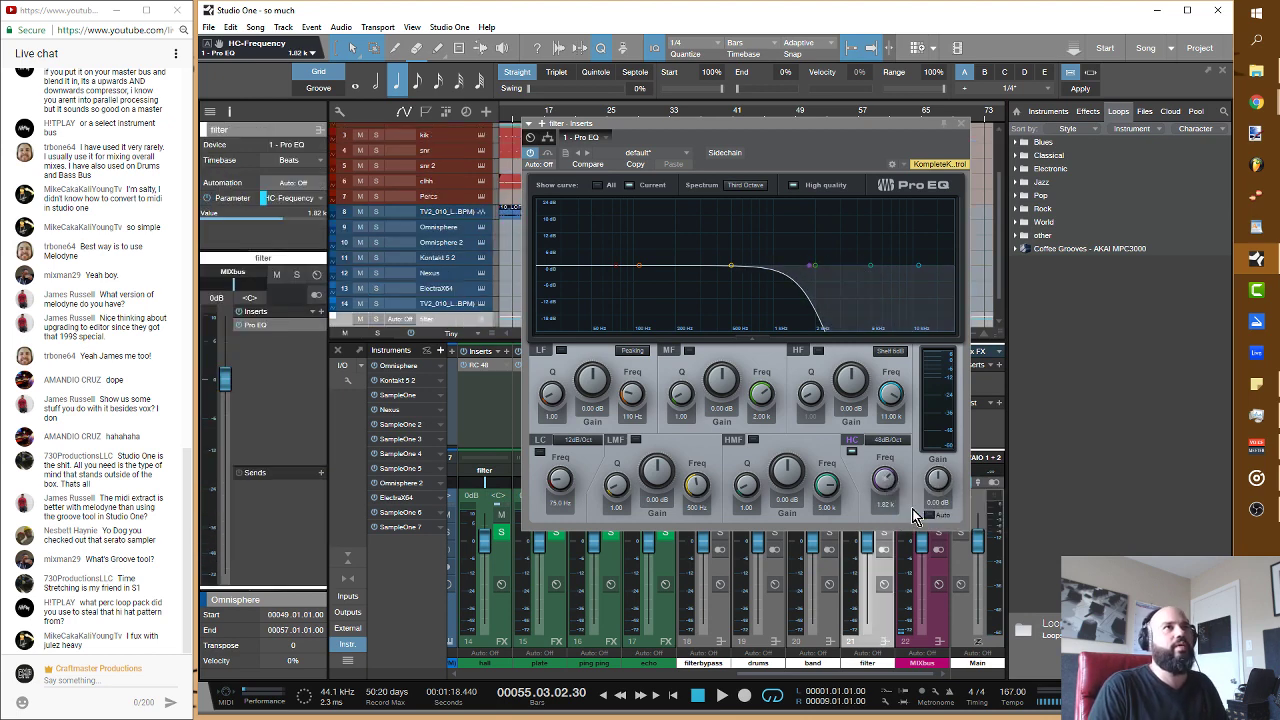
left_click(960, 125)
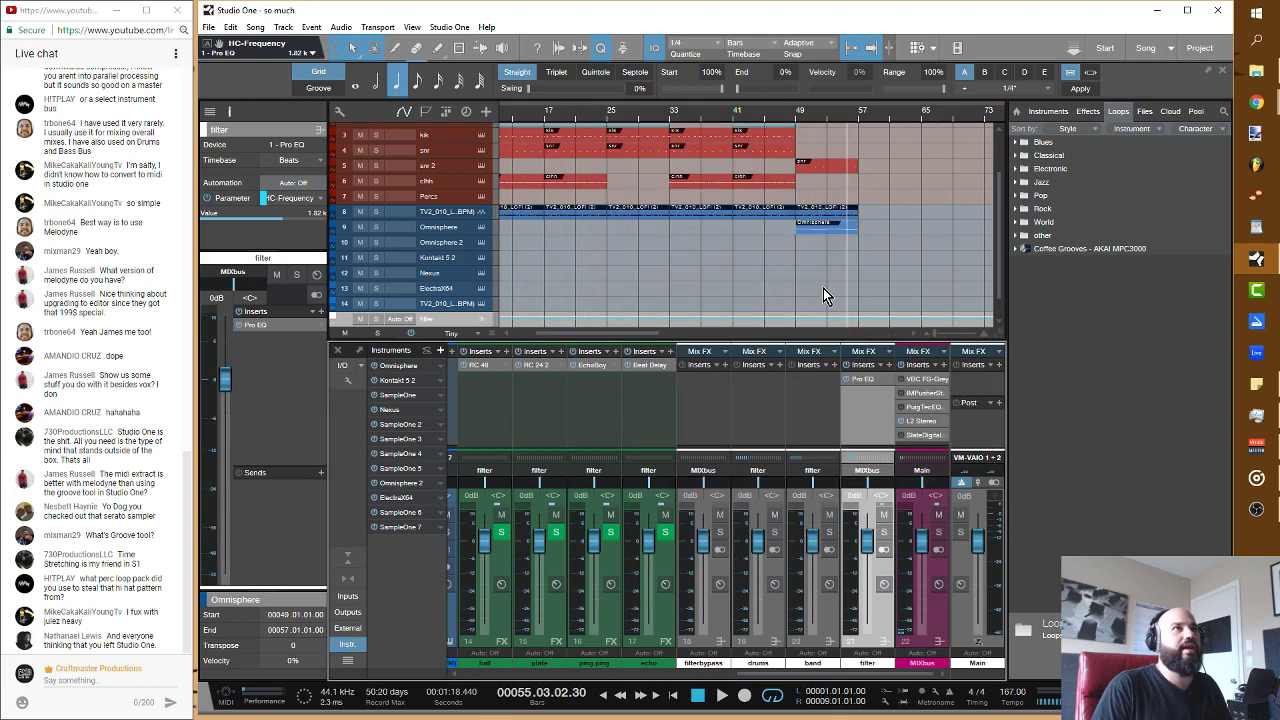
Step: Add automation points at bar 49 on the filter's HC-Frequency track so the high cut drops from 20 kHz to about 1.8 kHz
scroll(840, 270, "down", 1)
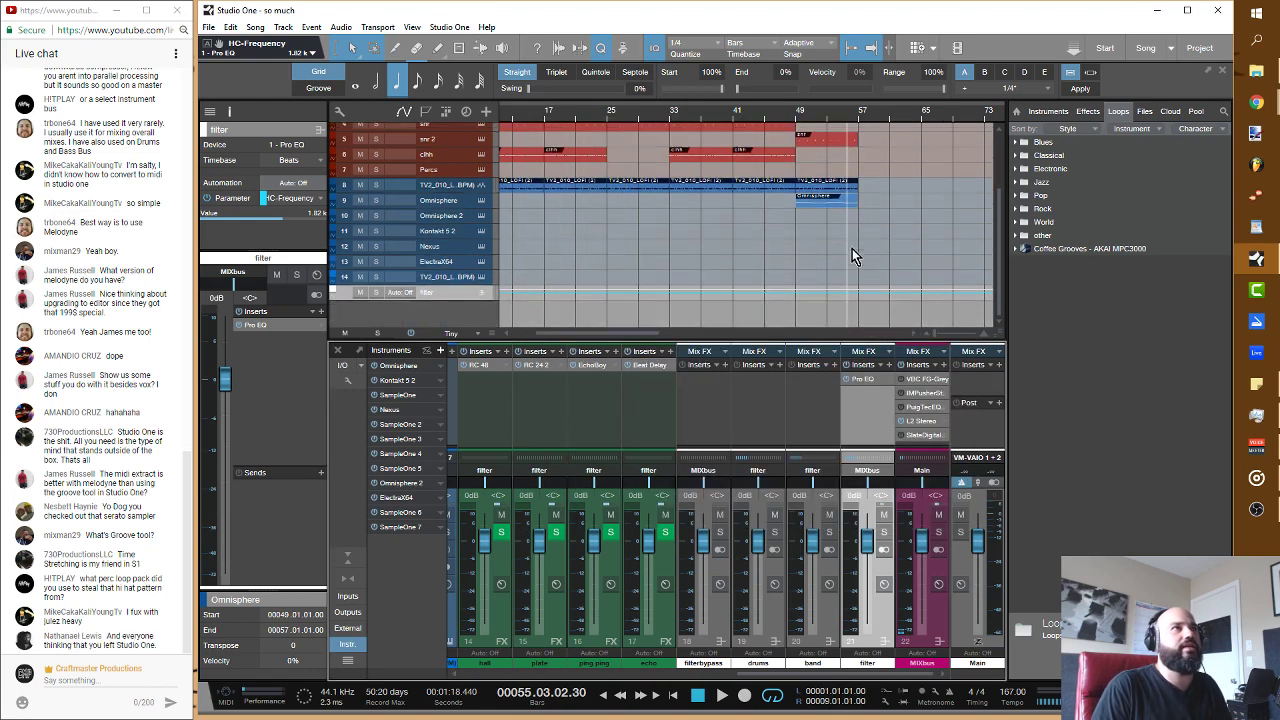
left_click(793, 293)
left_click_drag(782, 297, 784, 285)
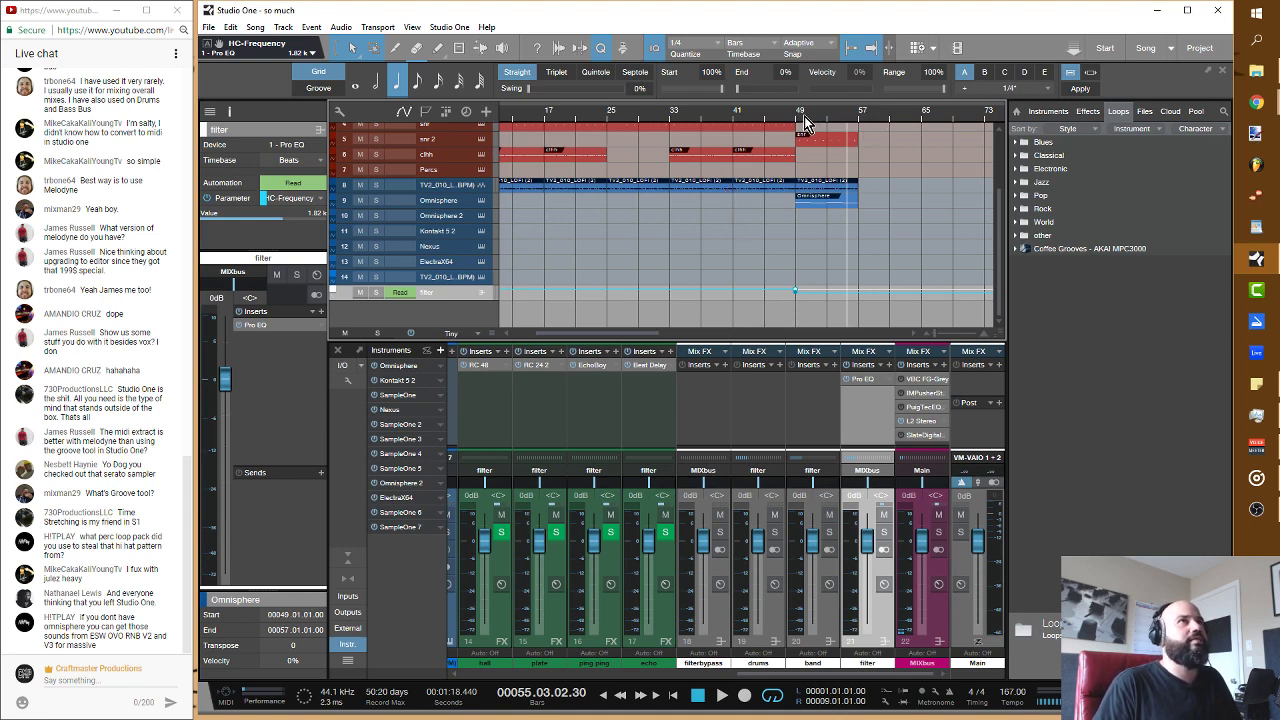
left_click_drag(804, 116, 710, 232)
scroll(803, 206, "down", 1)
scroll(804, 245, "up", 3)
scroll(809, 237, "up", 1)
mouse_move(699, 230)
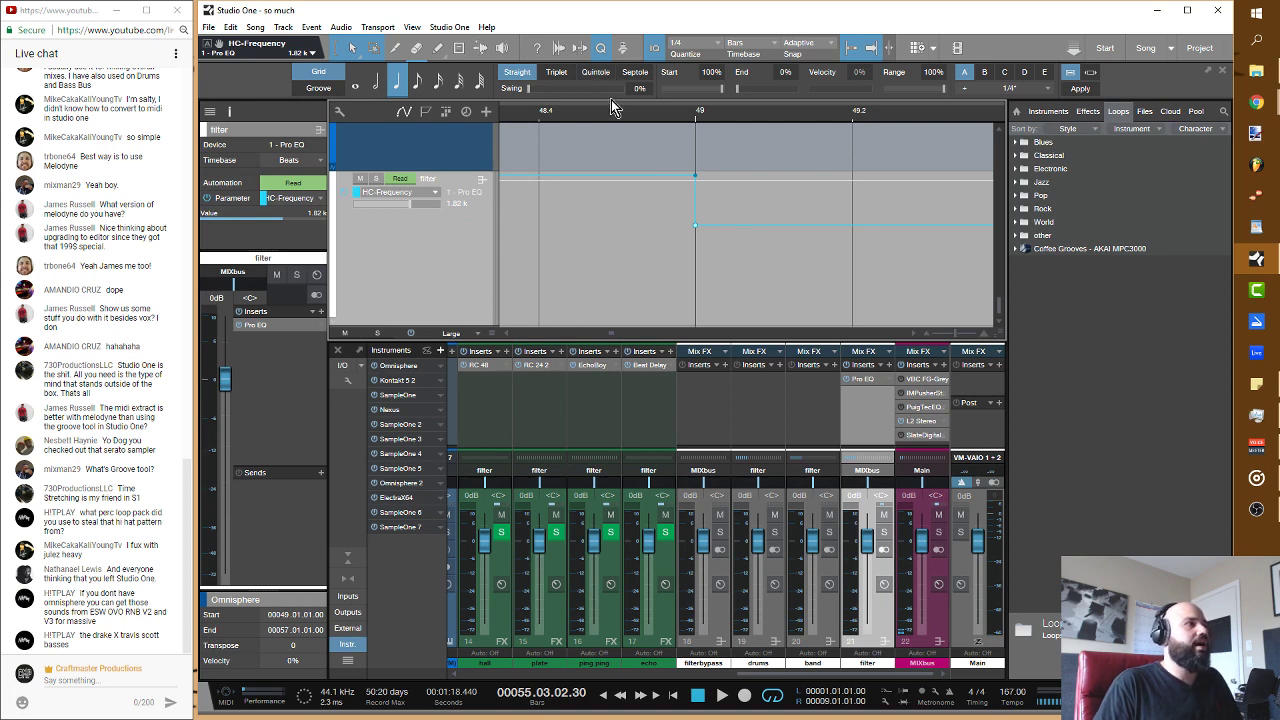
left_click_drag(625, 131, 632, 84)
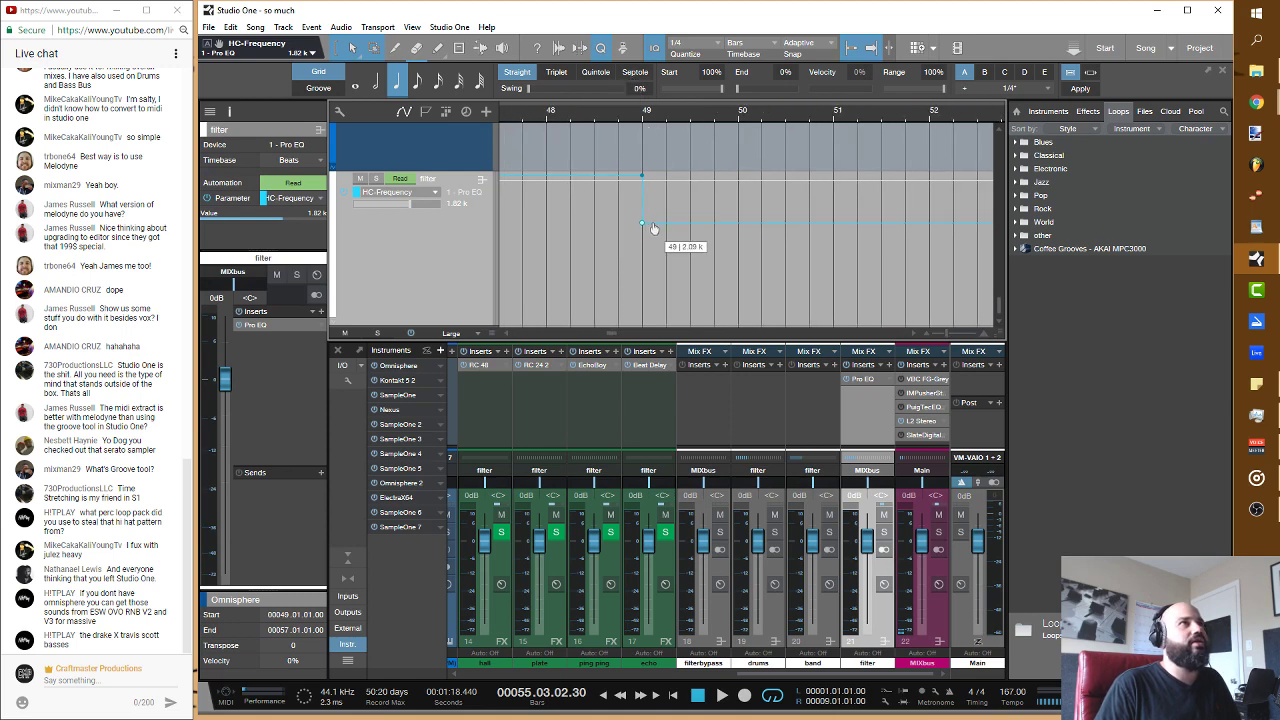
left_click_drag(663, 227, 636, 226)
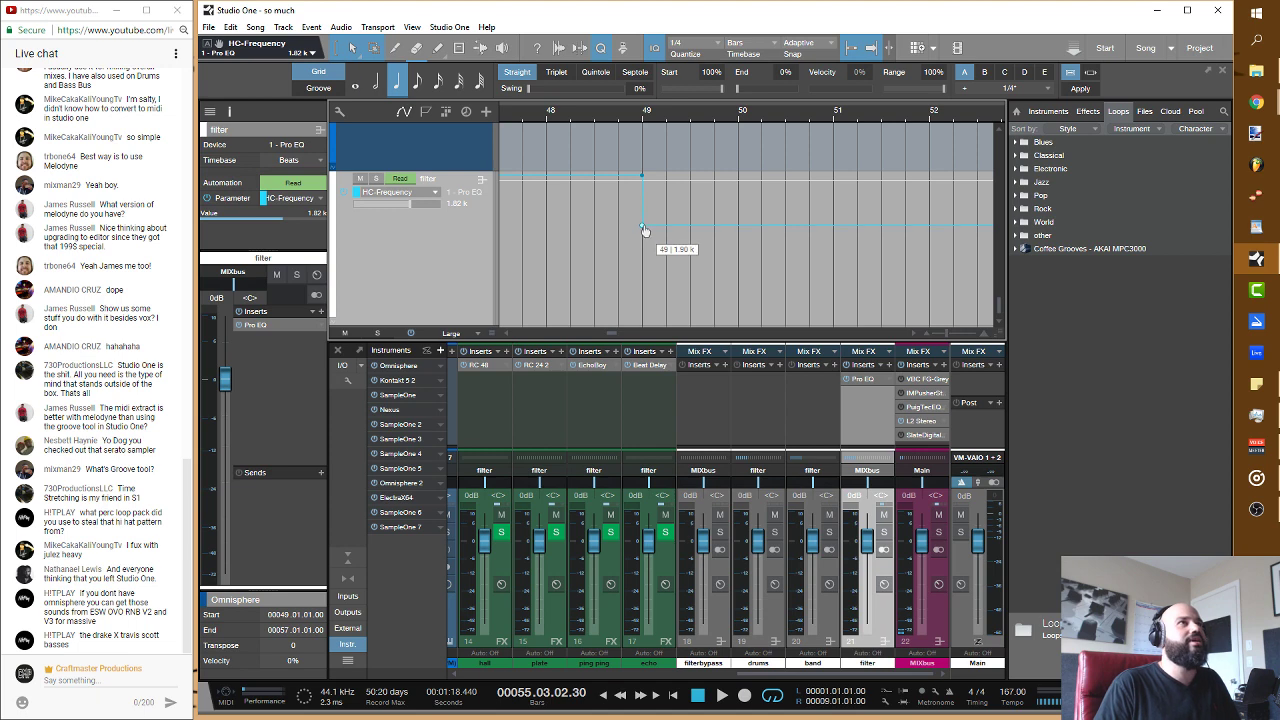
Step: Play the song from about bar 36 to hear the filter drop at bar 49
left_click_drag(629, 120, 701, 40)
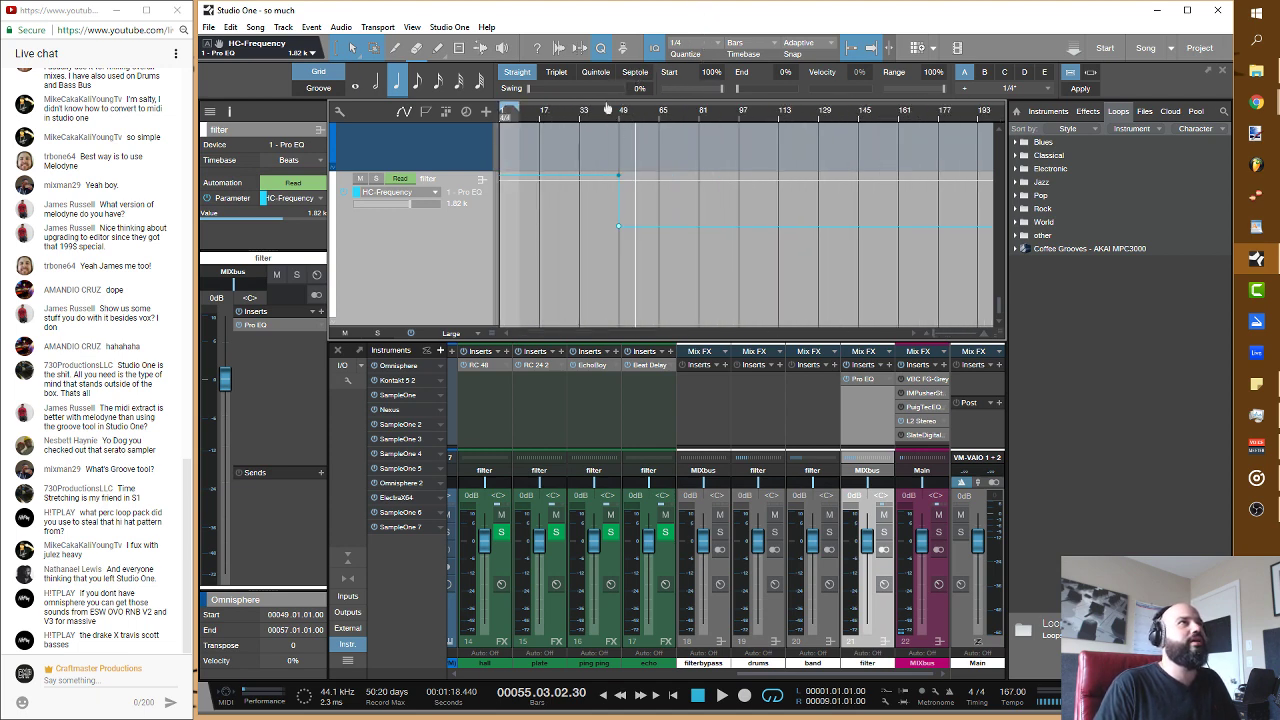
left_click_drag(592, 120, 578, 120)
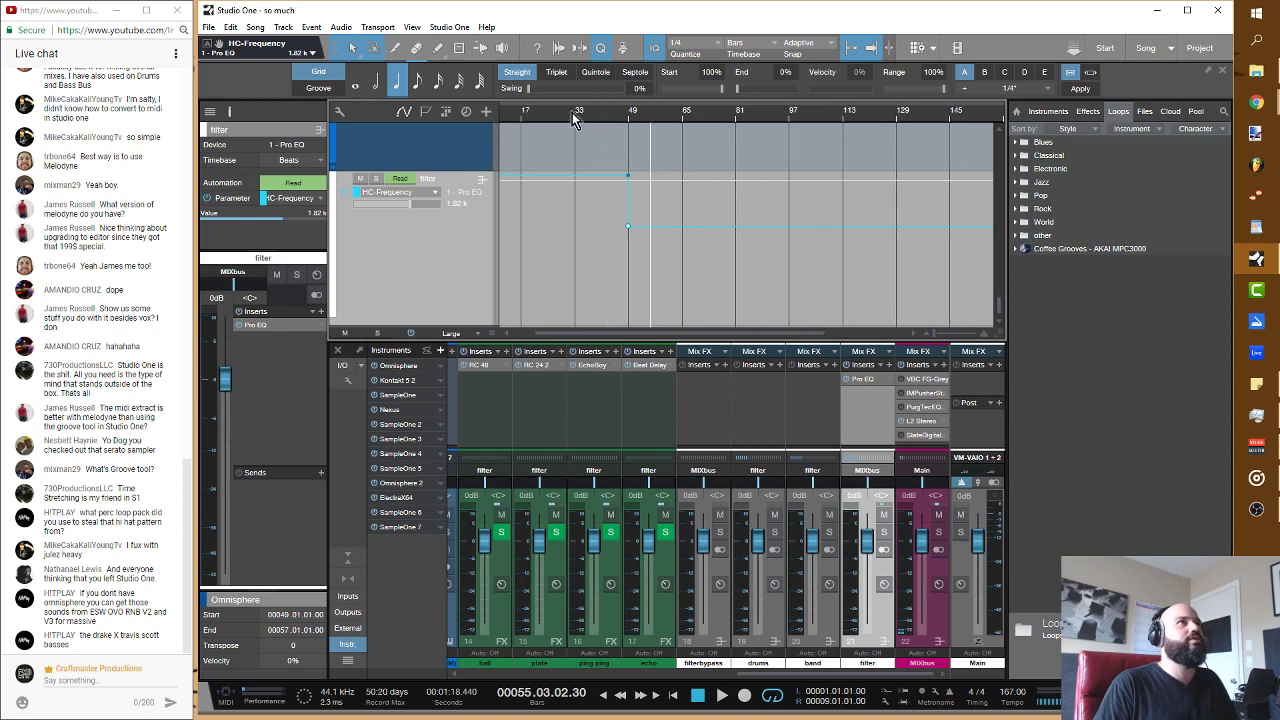
left_click(587, 118)
key("space")
Step: Add automation points at bar 57 on the HC-Frequency track that return the high cut to 20 kHz
scroll(663, 140, "down", 5)
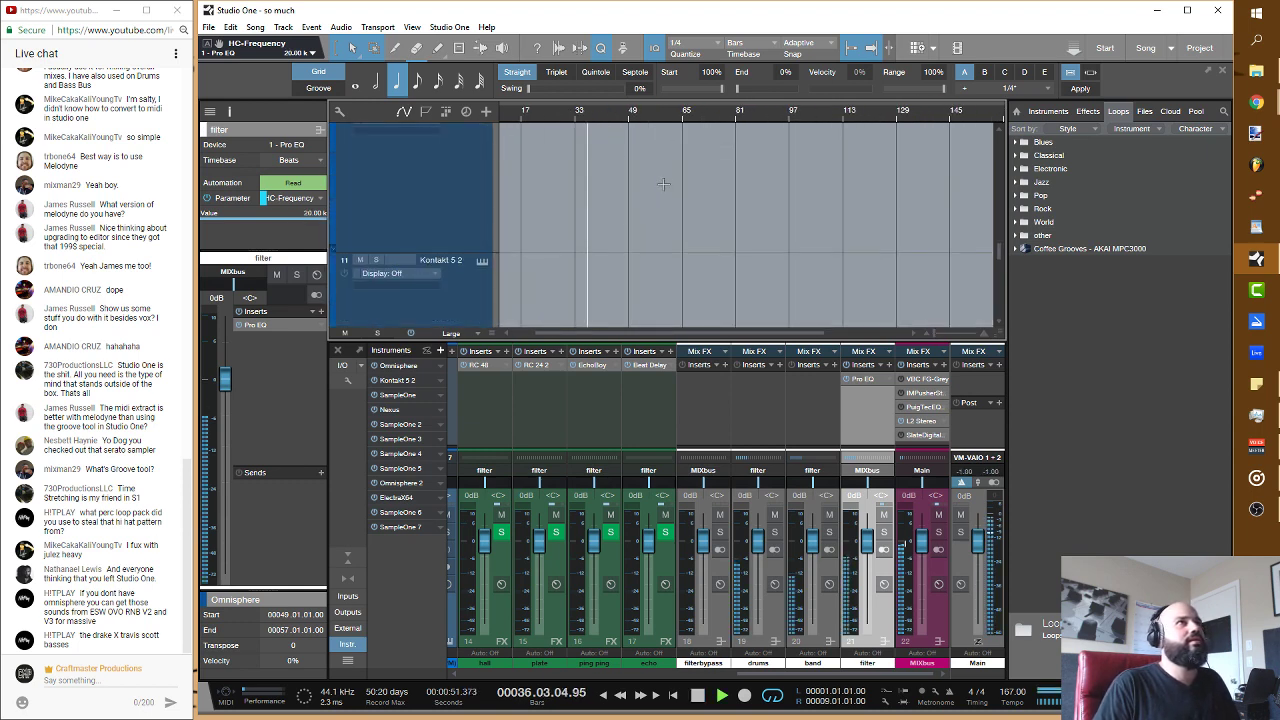
scroll(662, 200, "down", 5)
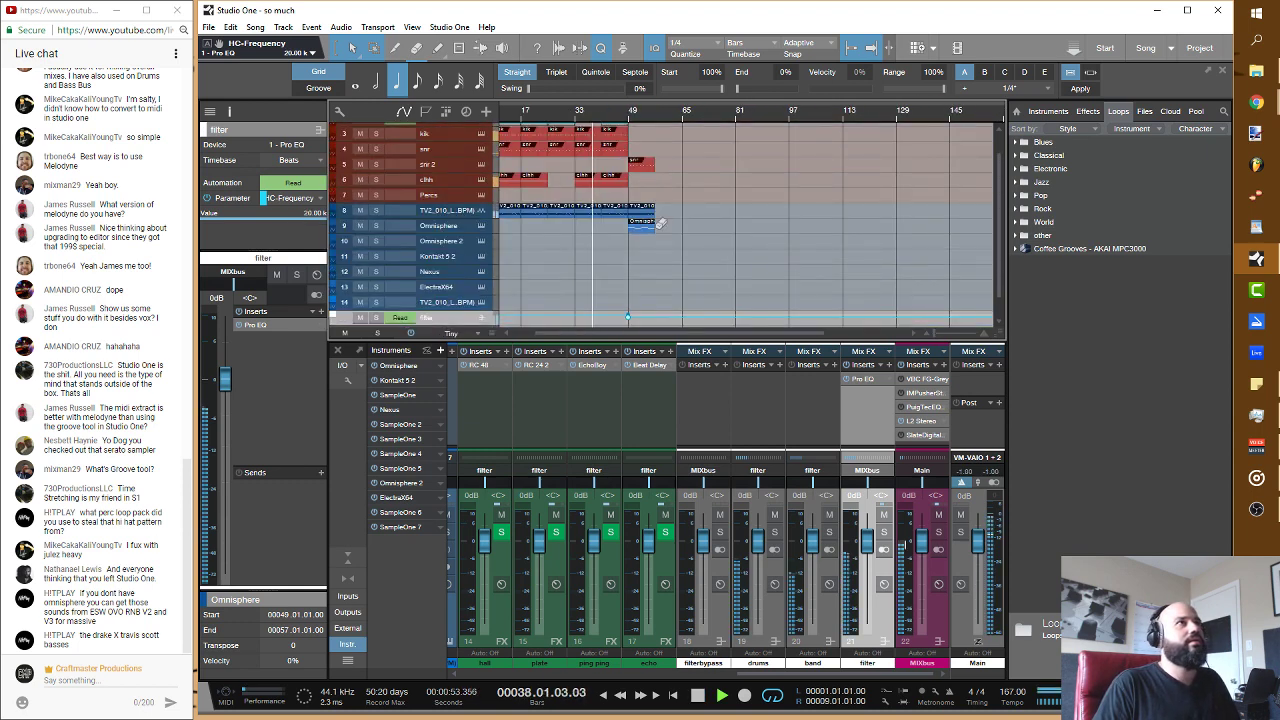
scroll(657, 310, "up", 2)
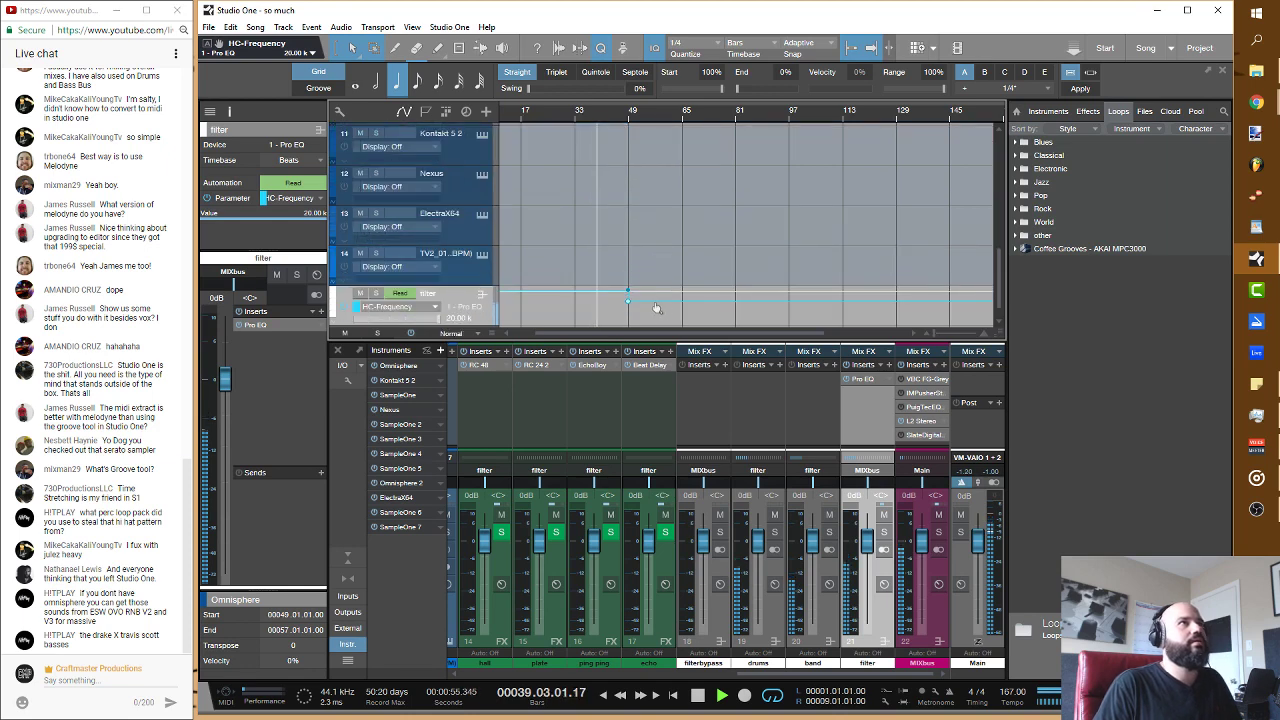
scroll(633, 127, "up", 3)
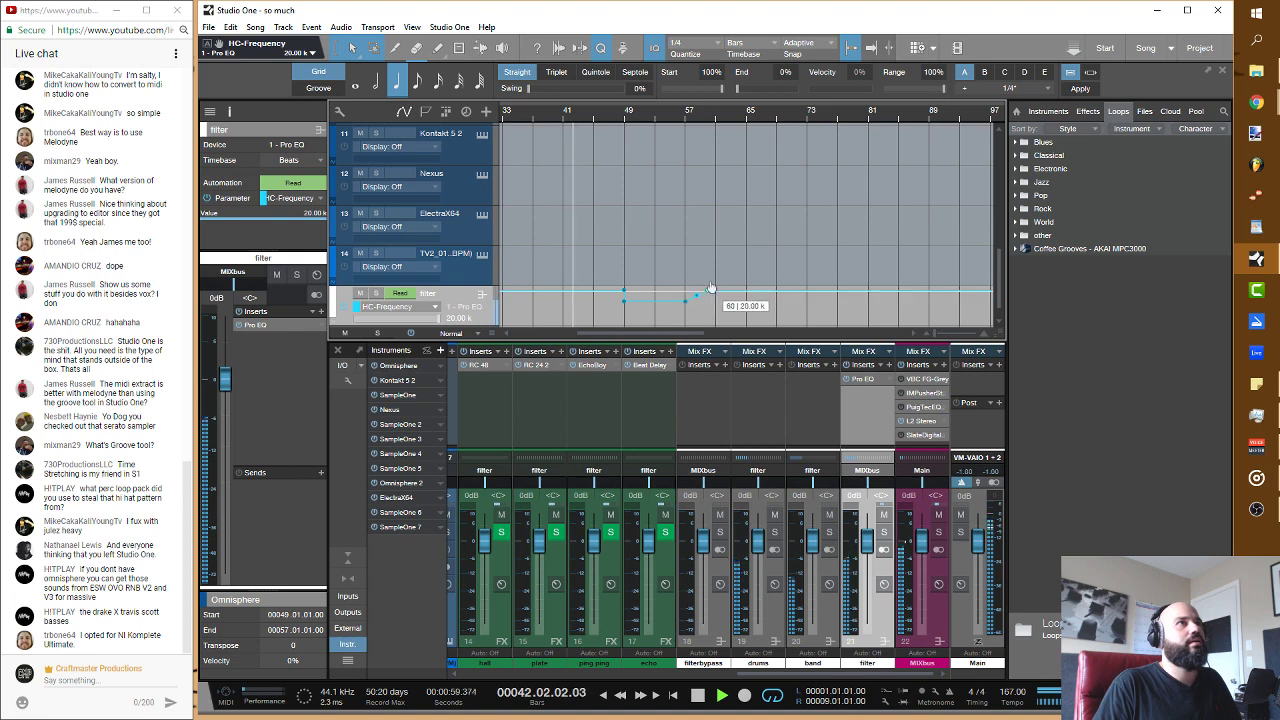
left_click(692, 290)
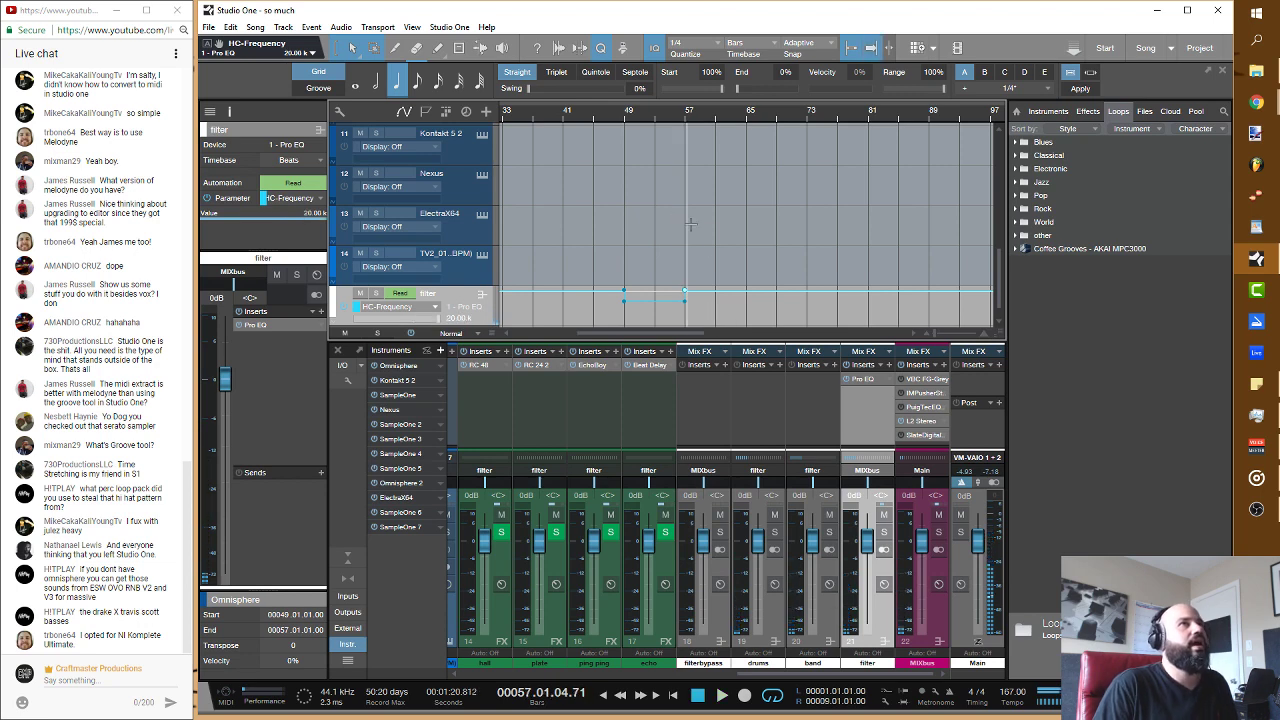
Step: Hide the browser and the tracks' automation lanes to show more of the arrangement
key("F5")
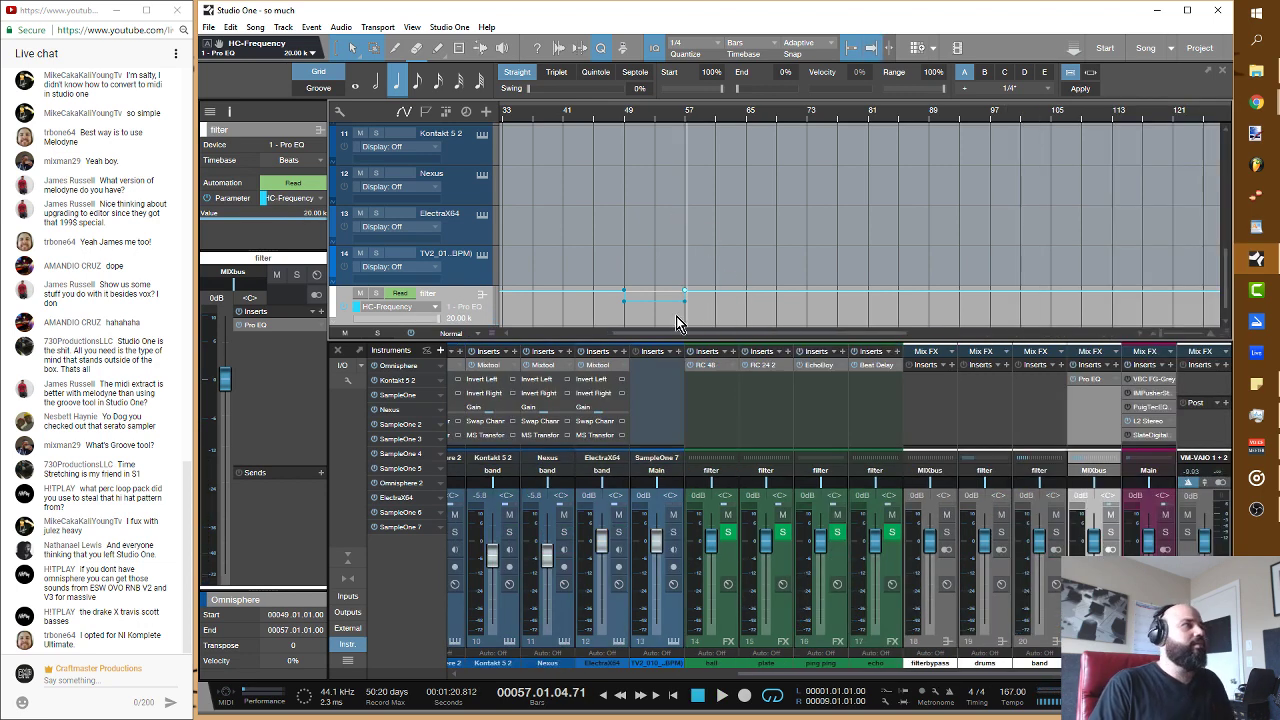
key("shift+w")
key("shift+w")
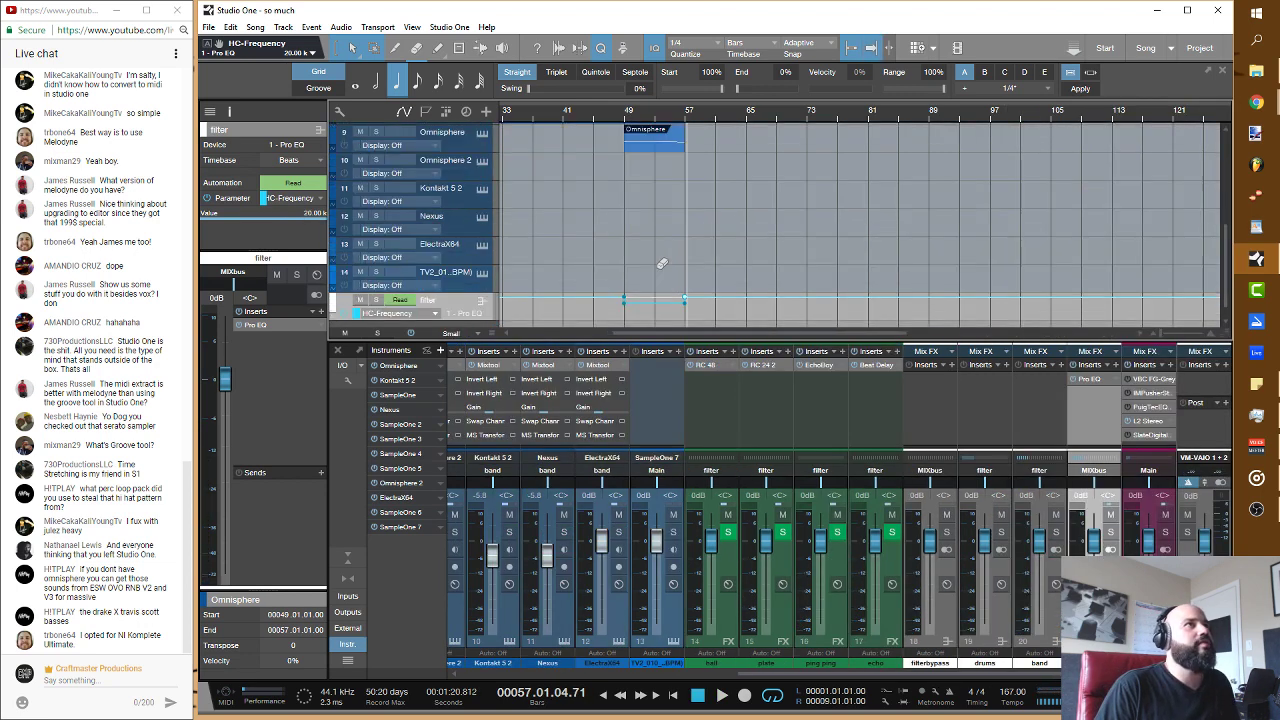
key("shift+w")
key("shift+w")
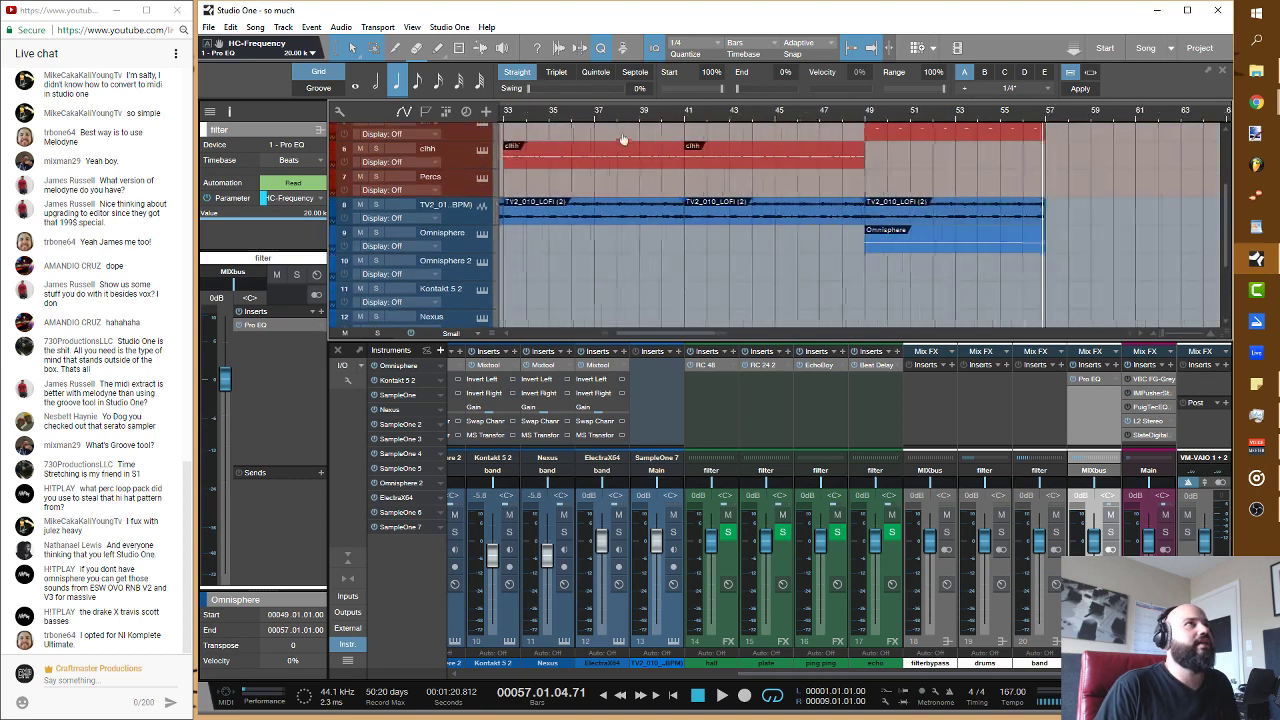
key("w")
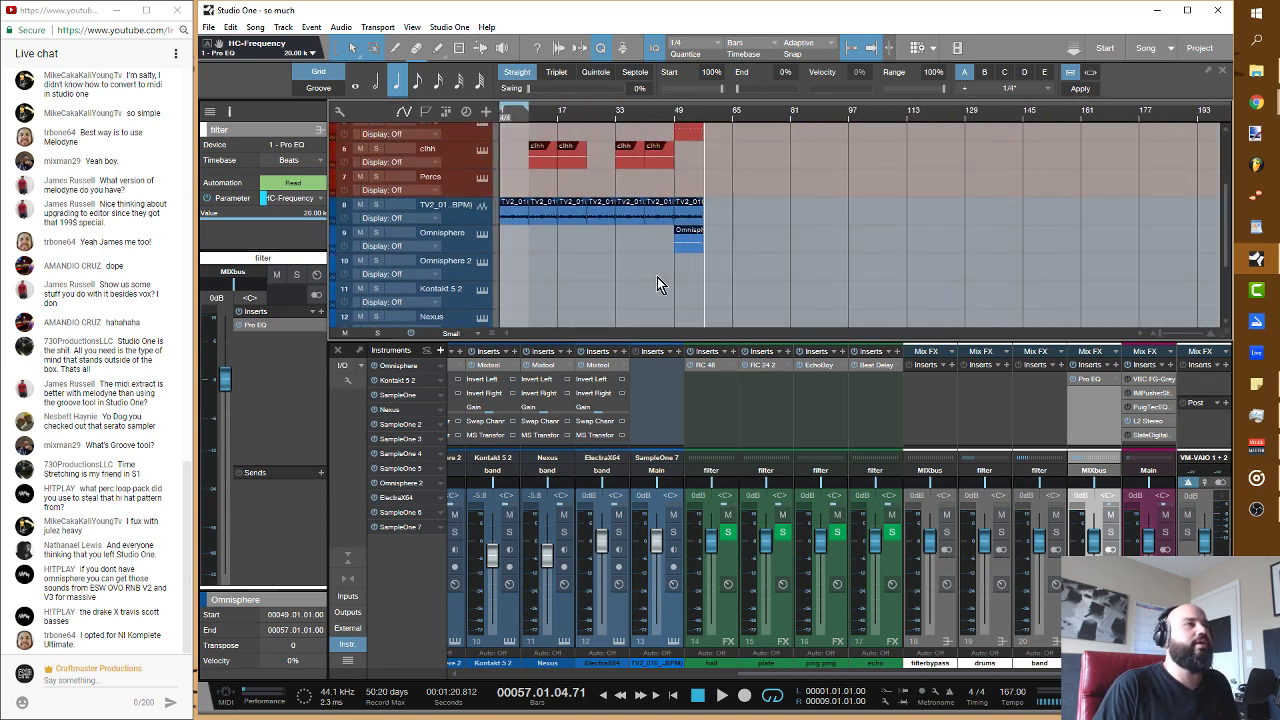
scroll(668, 289, "up", 5)
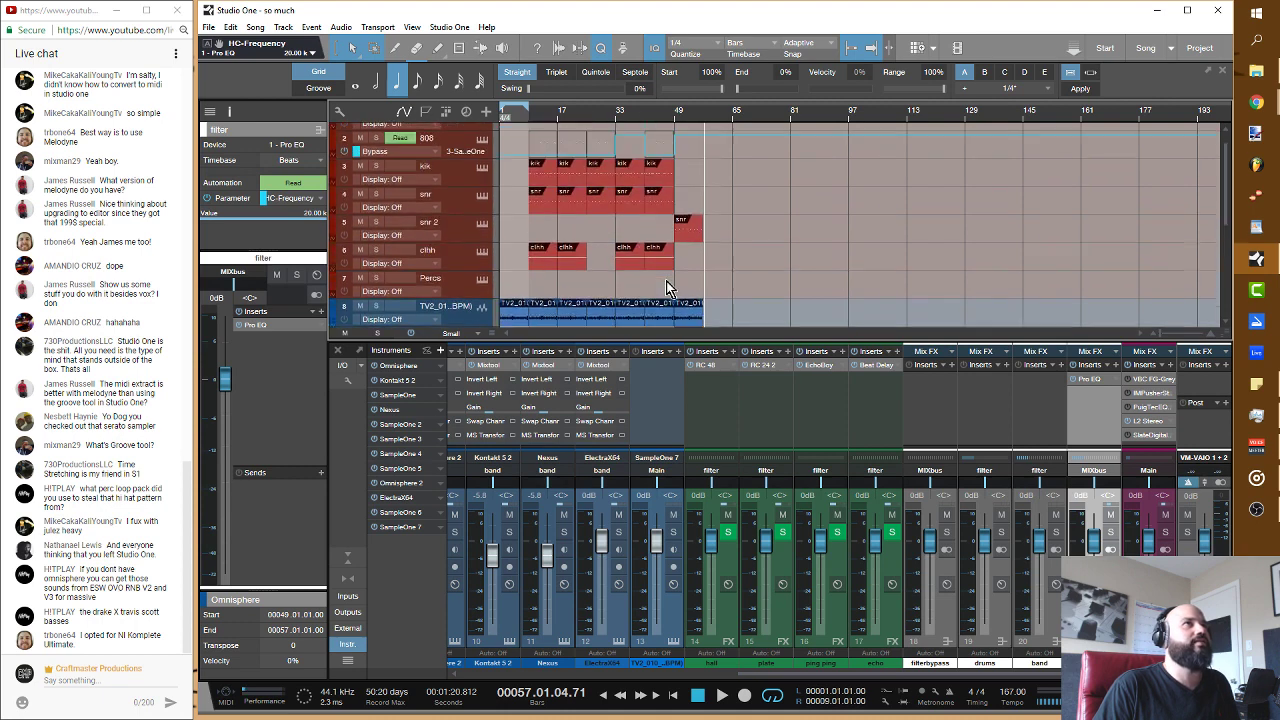
scroll(686, 195, "down", 3)
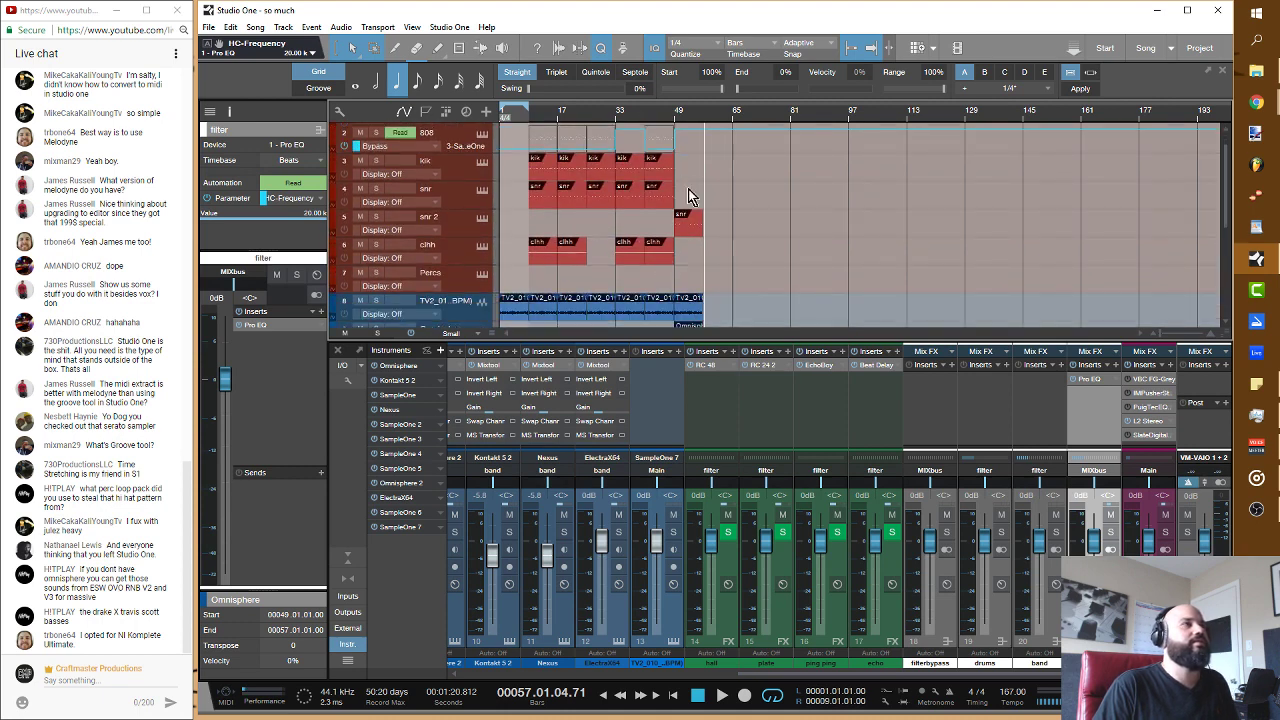
scroll(695, 210, "up", 3)
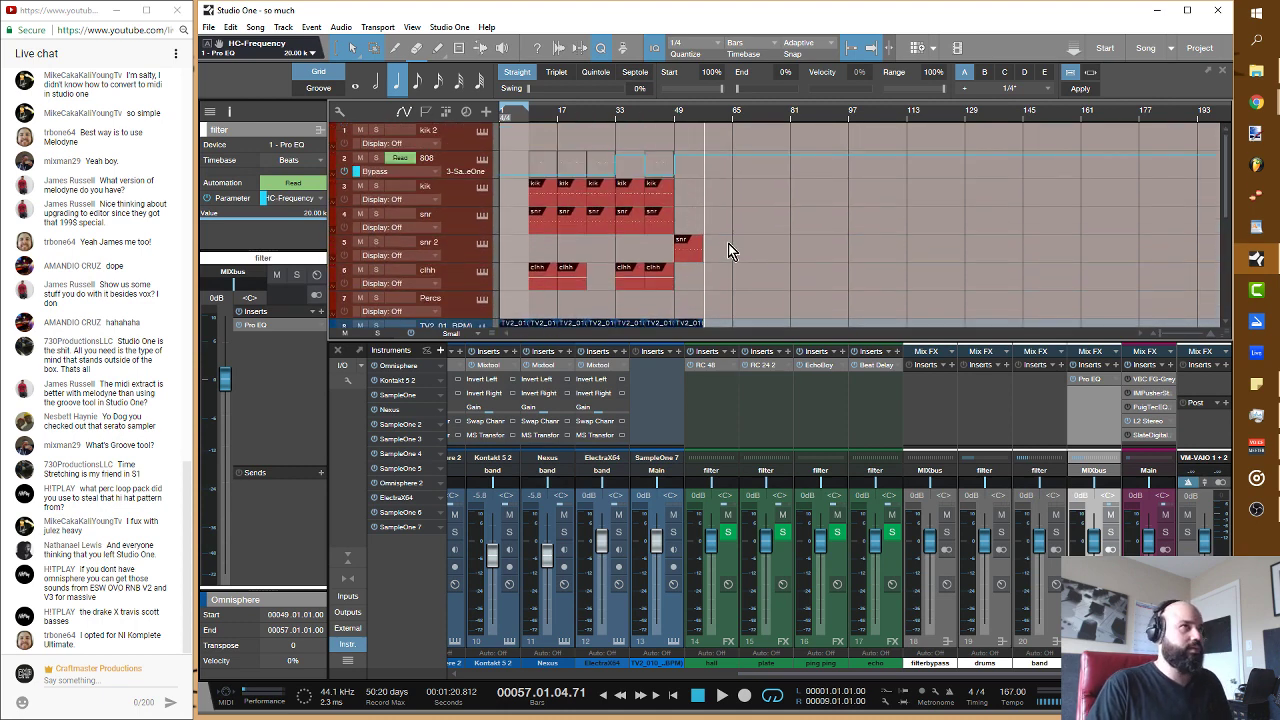
scroll(726, 229, "down", 3)
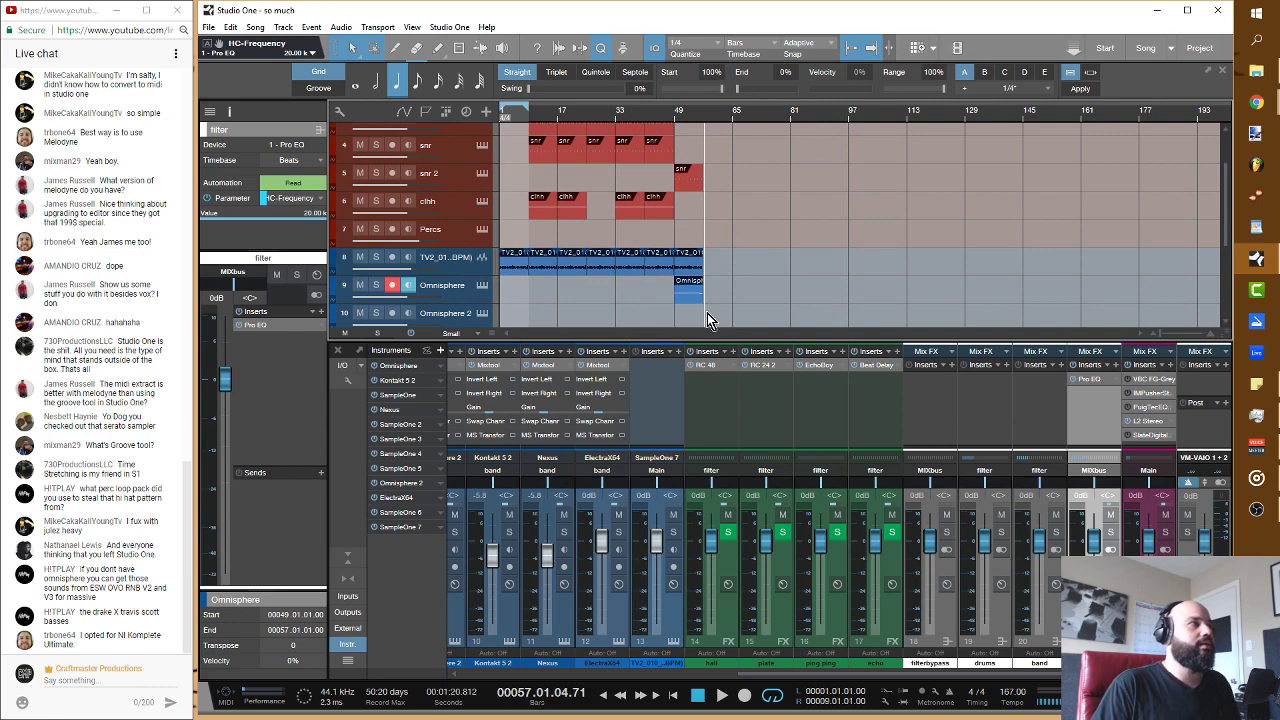
Step: Duplicate all events between bars 9 and 57 so the copies start at bar 57
scroll(707, 320, "down", 1)
left_click_drag(703, 300, 531, 118)
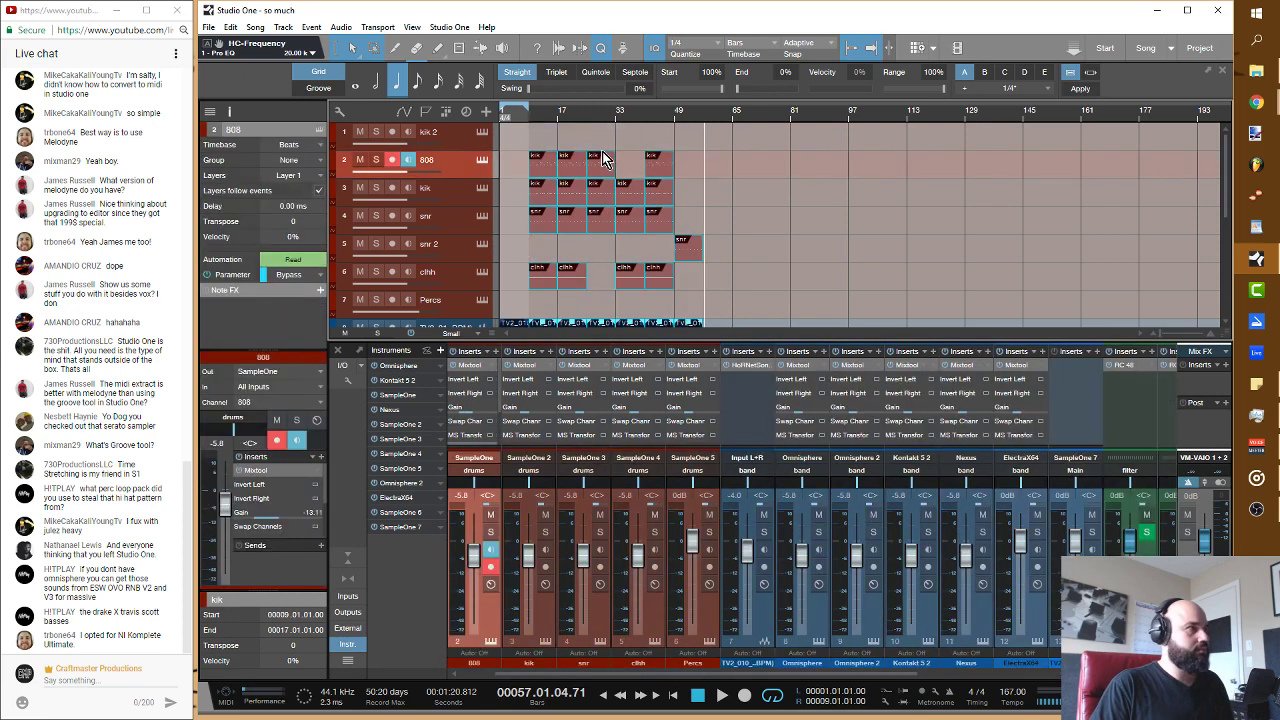
key("d")
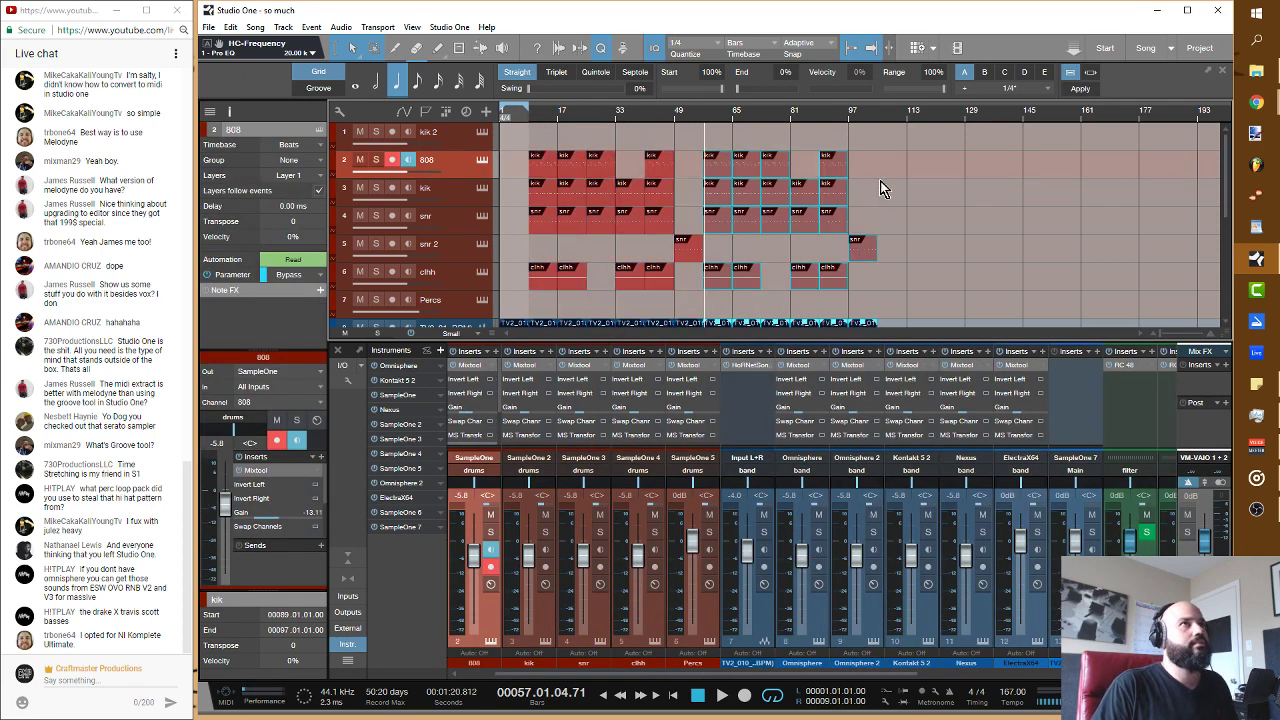
Step: Copy the 808, kik, snr, clhh and loop events of bars 57 to 73 to bars 105 to 121
scroll(884, 189, "down", 4)
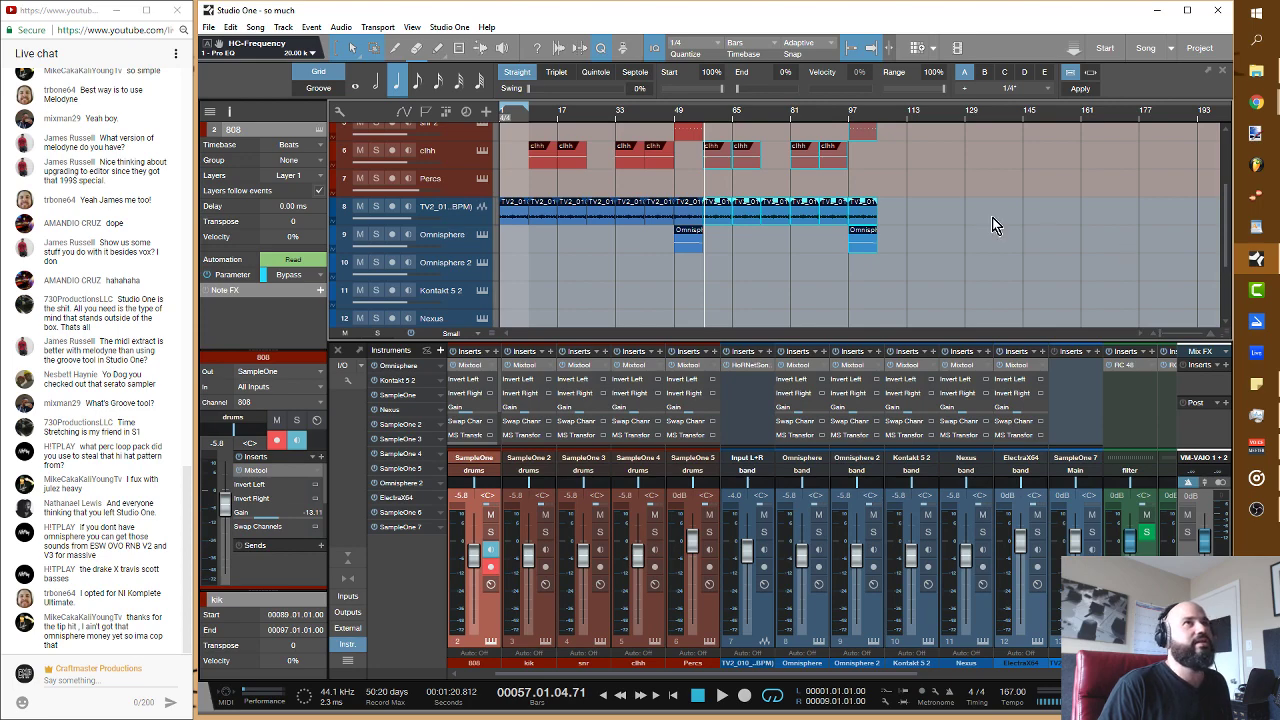
scroll(993, 217, "up", 4)
scroll(993, 217, "down", 3)
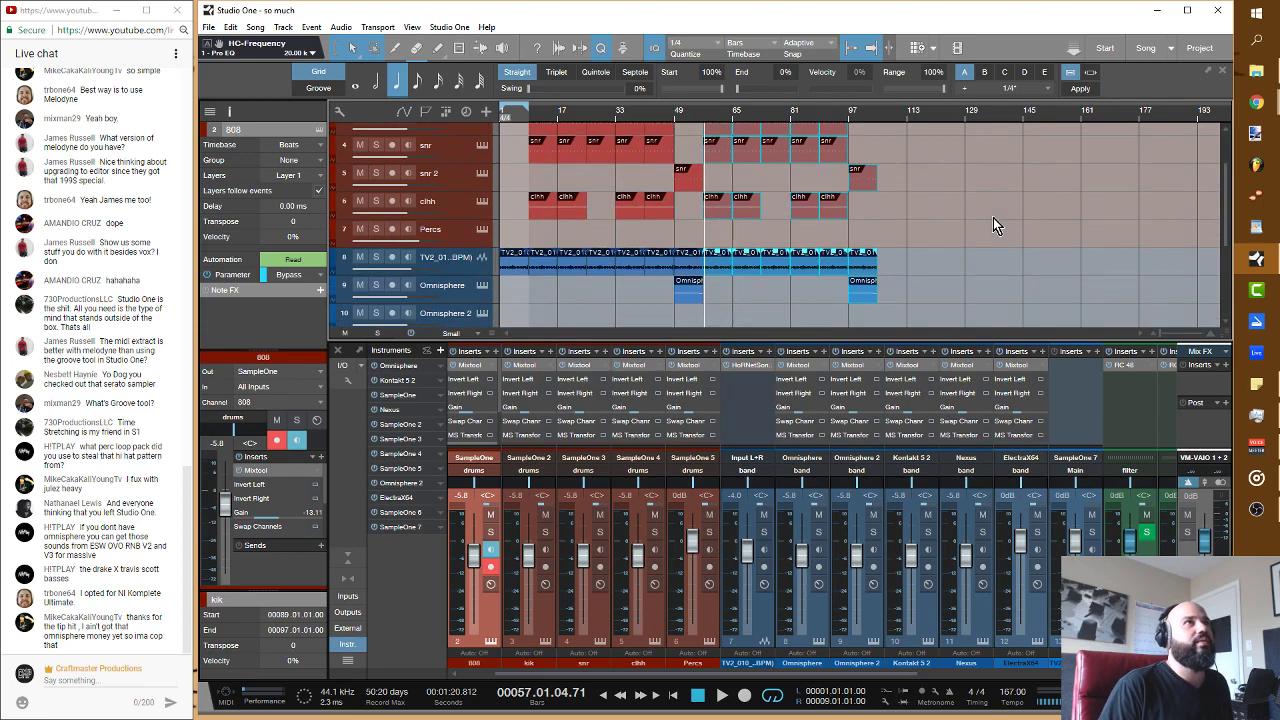
scroll(780, 286, "down", 1)
left_click(762, 284)
left_click_drag(757, 273, 909, 178)
key("alt+w")
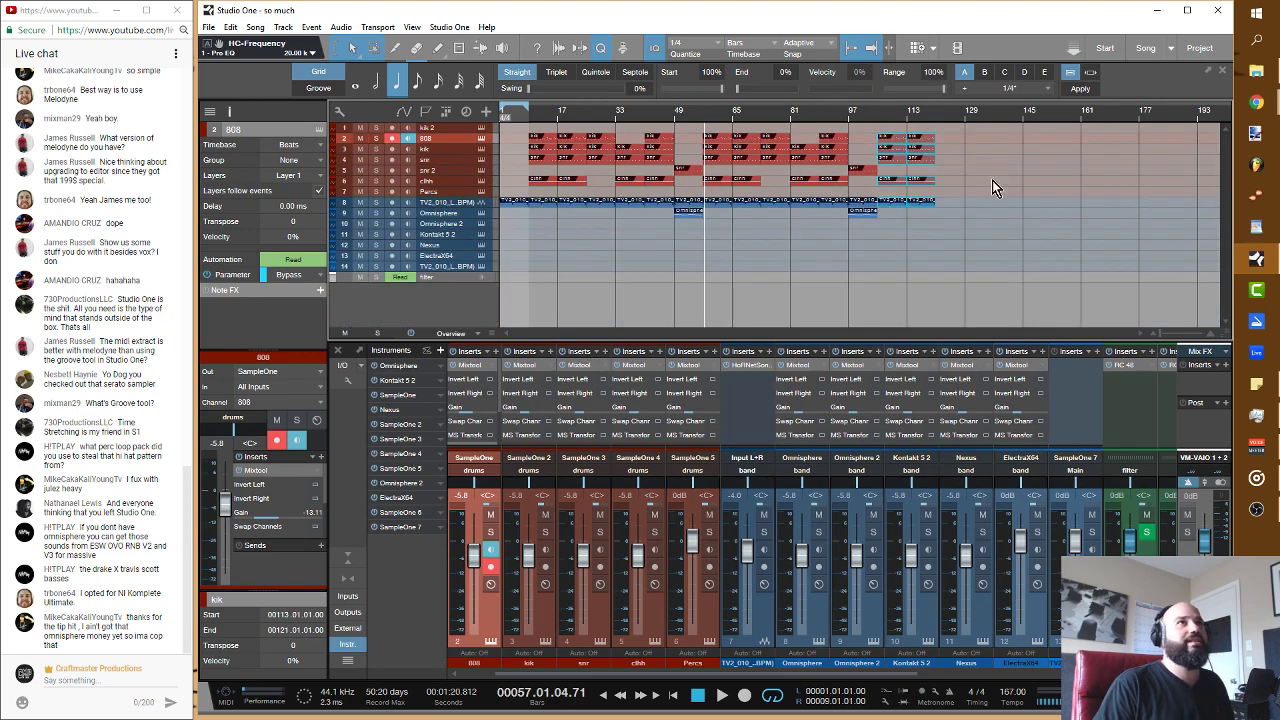
key("alt+e")
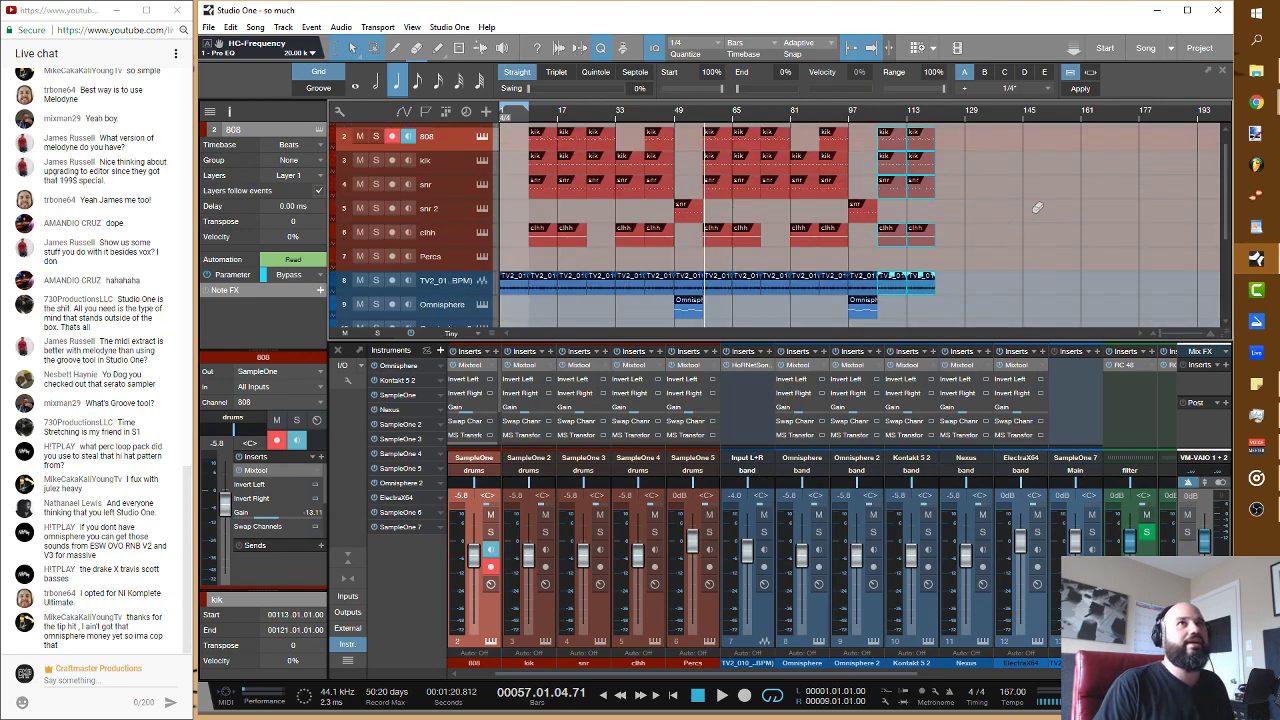
key("alt+w")
Step: Switch to Chrome and search Google for "reaktor vhs" in a new tab
mouse_move(1263, 112)
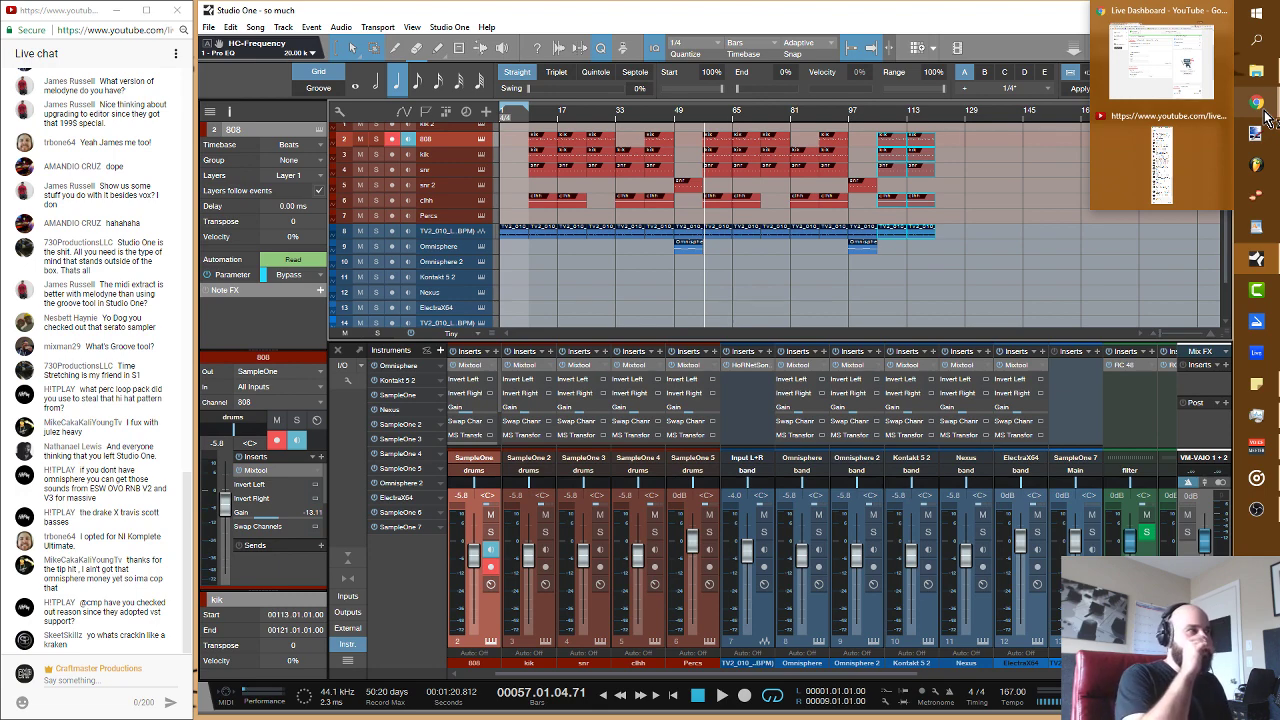
left_click(1203, 87)
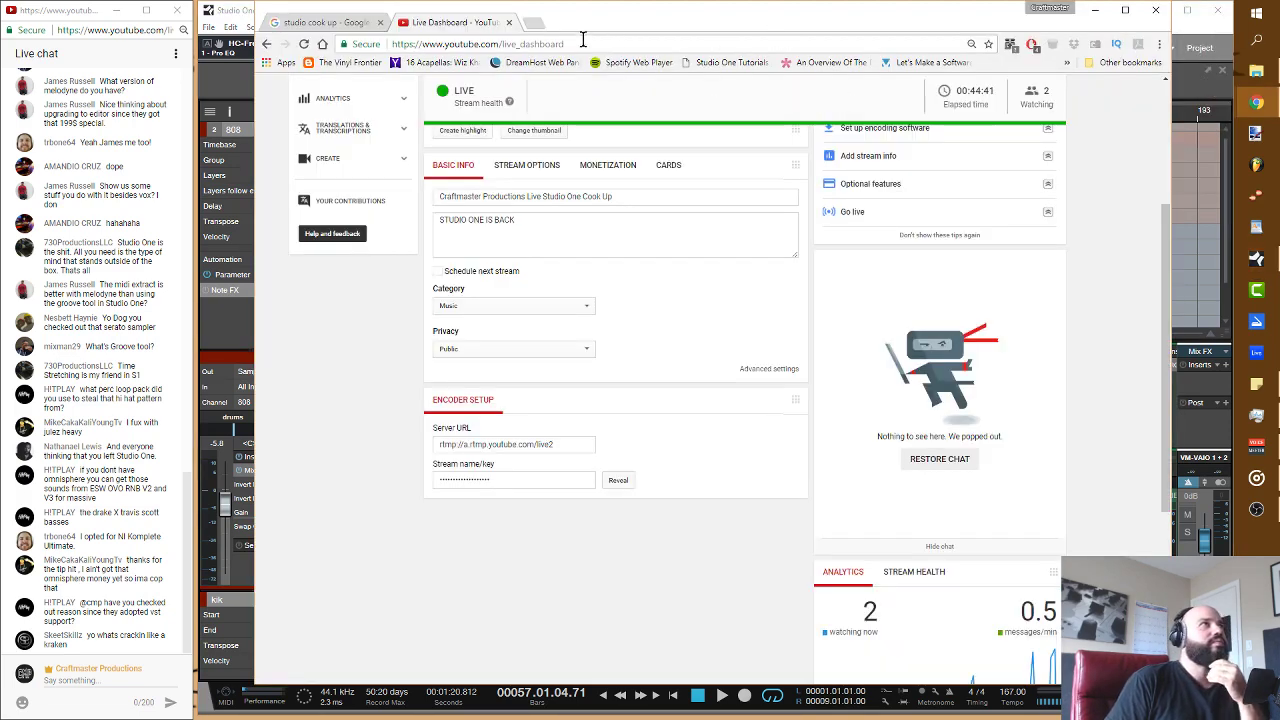
left_click(533, 23)
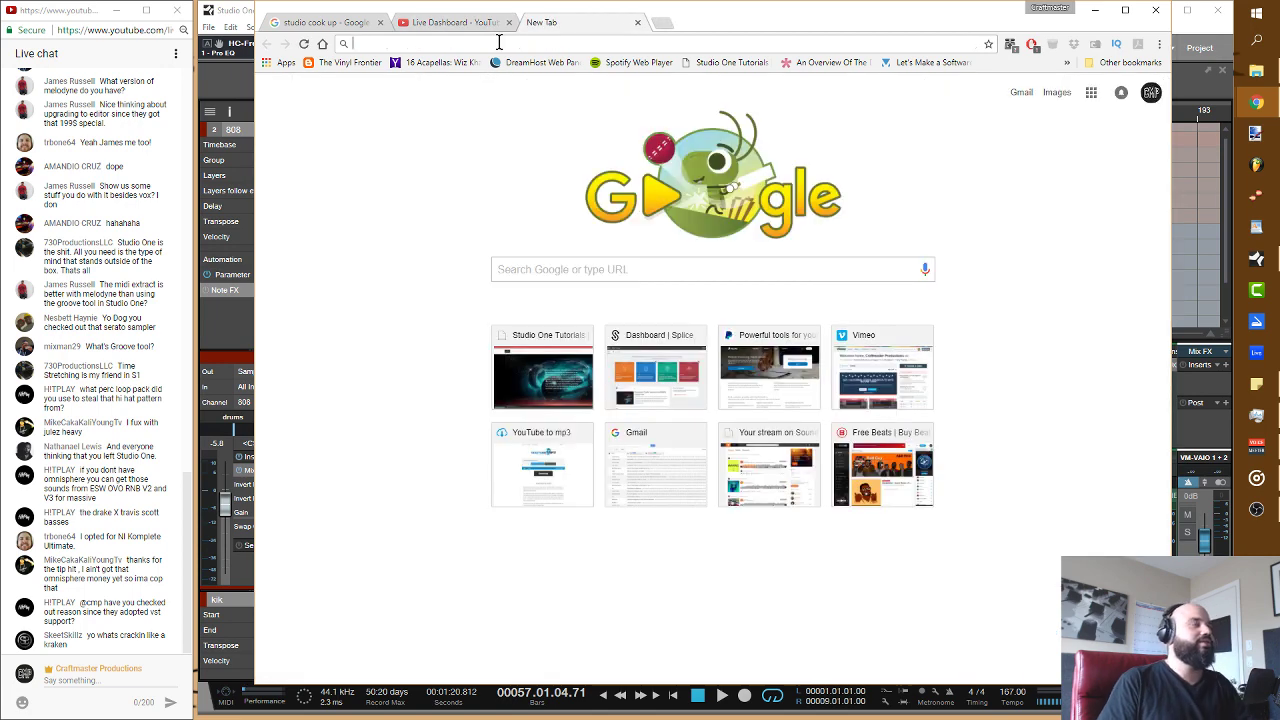
type("reak")
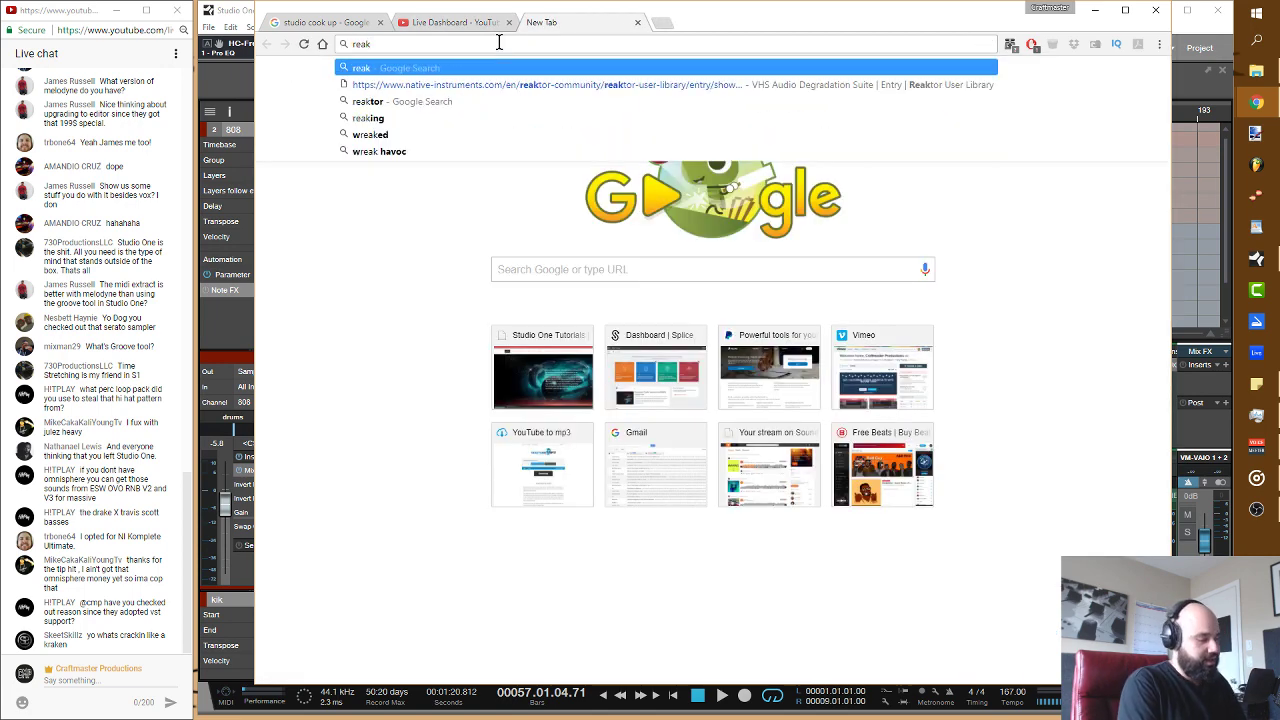
type("tor vhs")
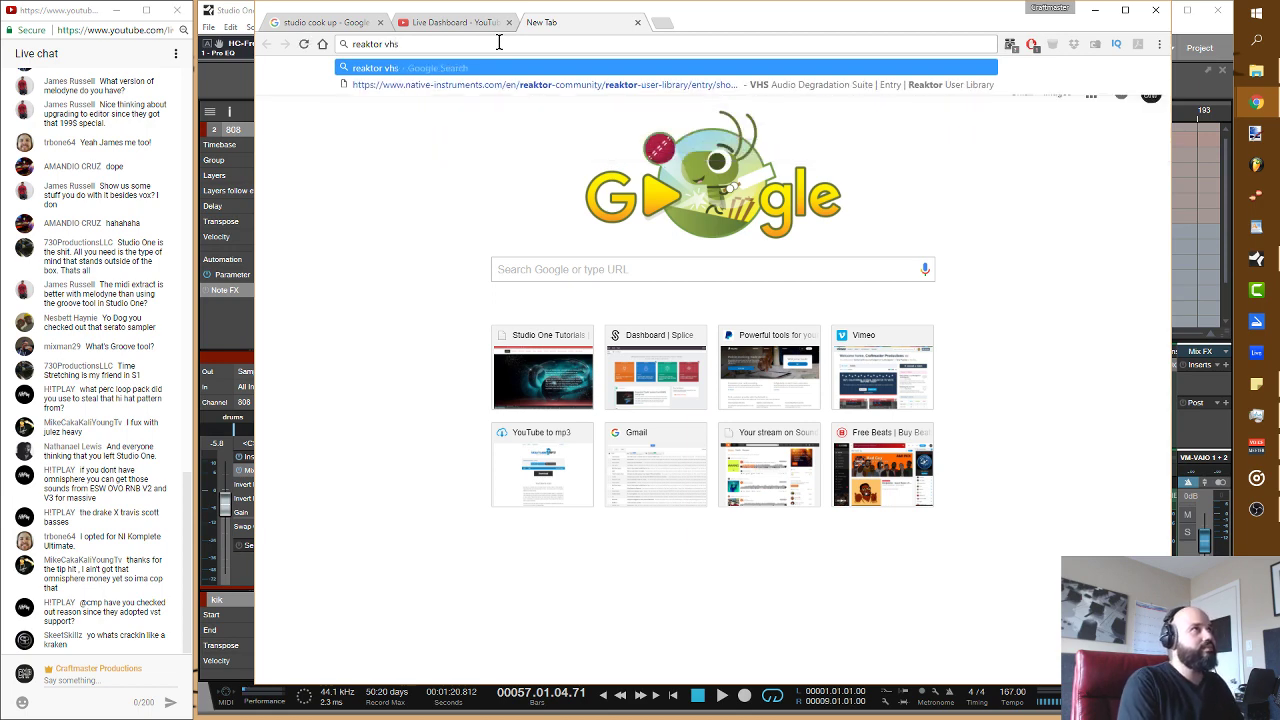
key("Return")
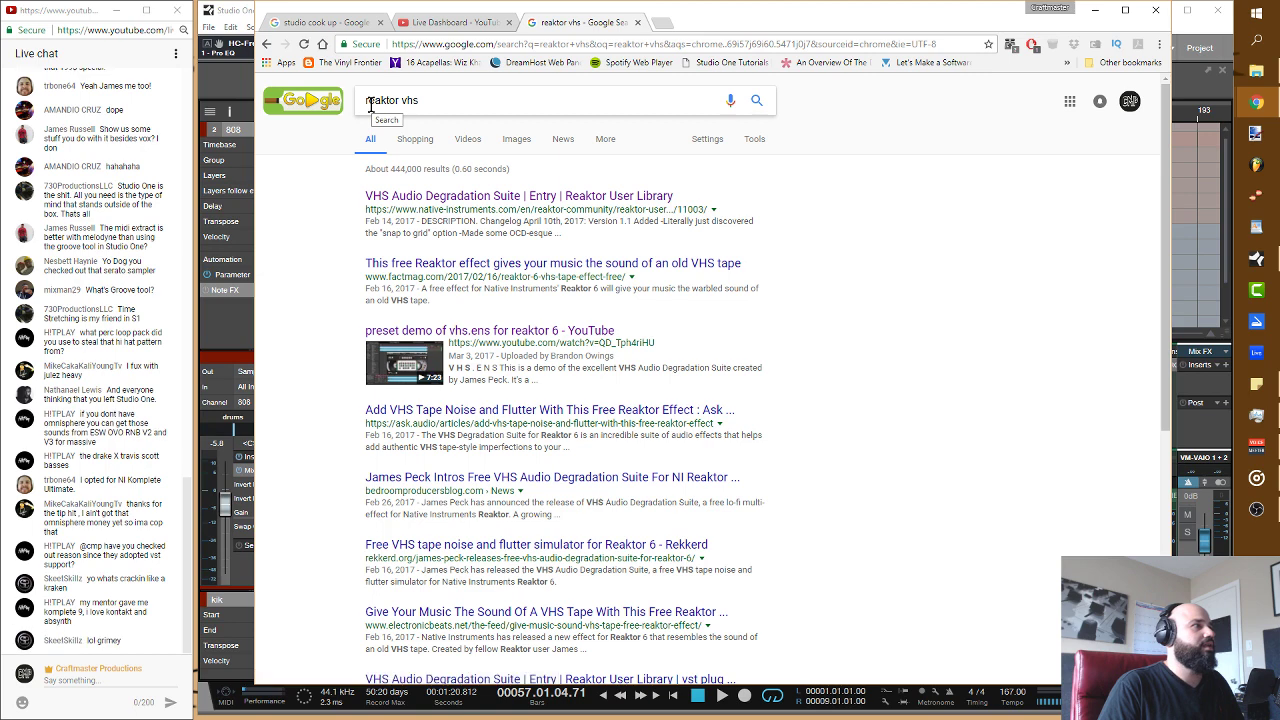
Step: Open the VHS Audio Degradation Suite entry in the Reaktor User Library and look over its details and download option
left_click(438, 198)
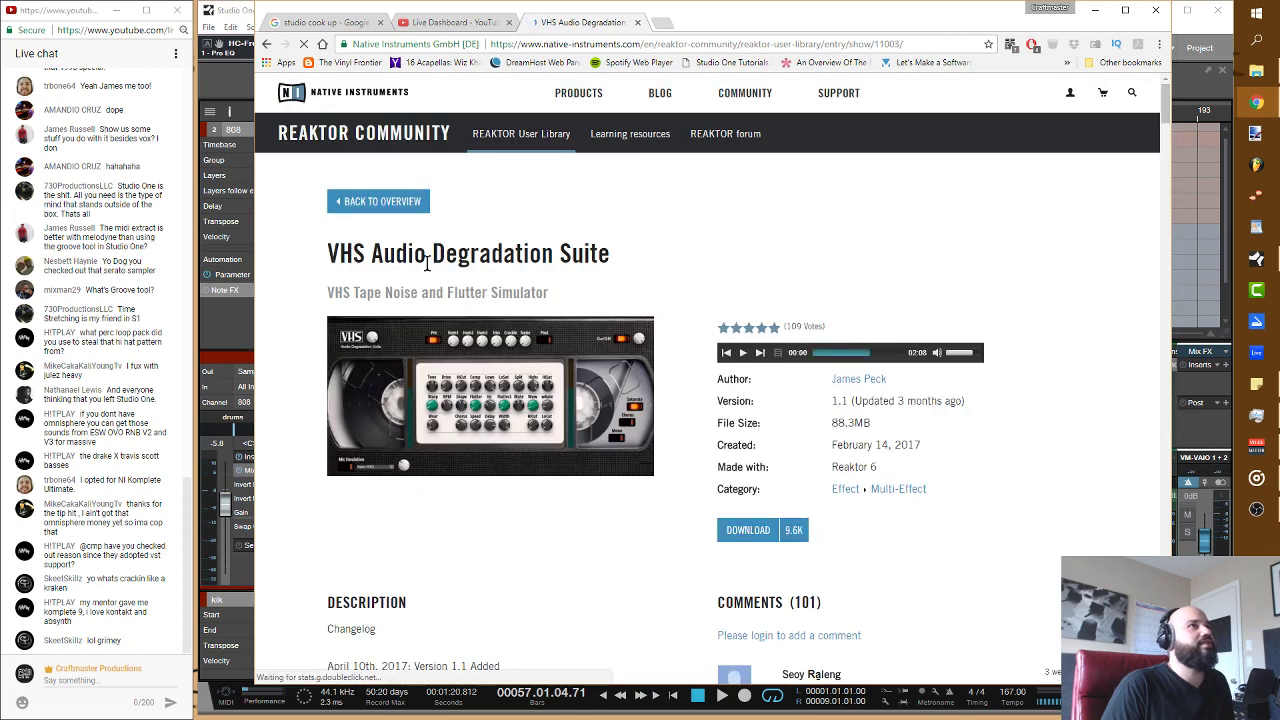
scroll(608, 298, "down", 2)
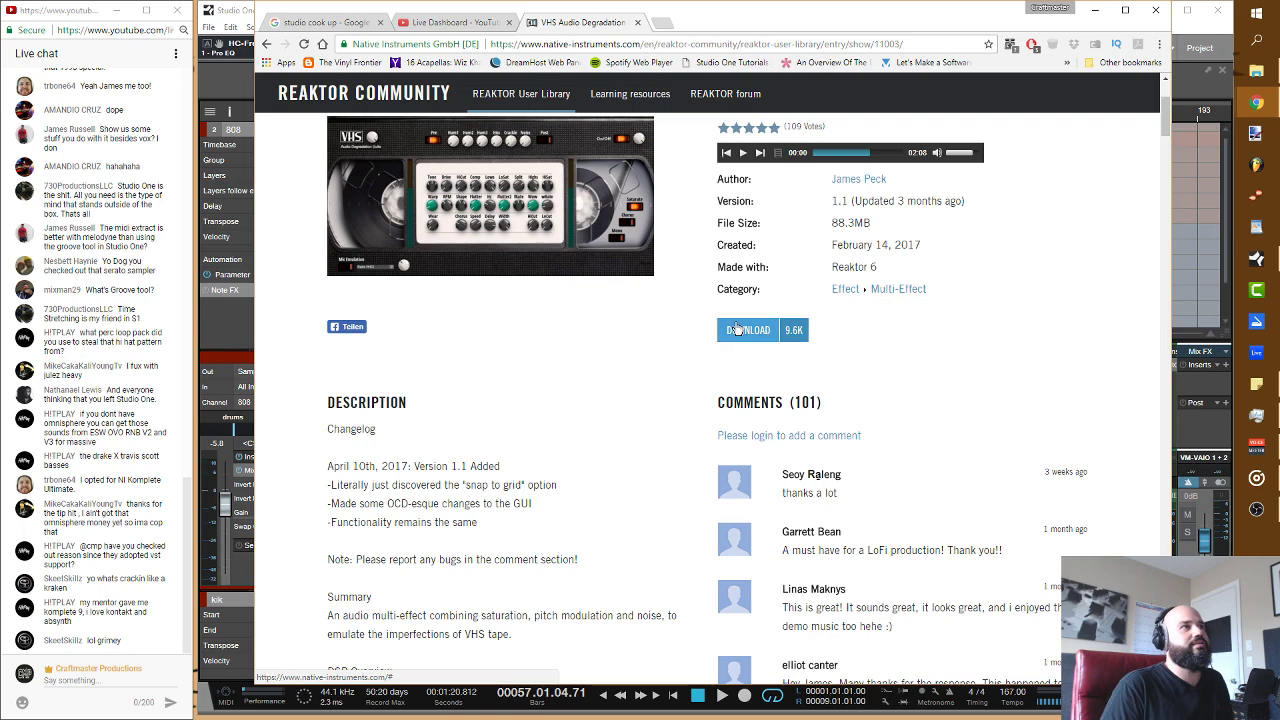
scroll(736, 328, "up", 2)
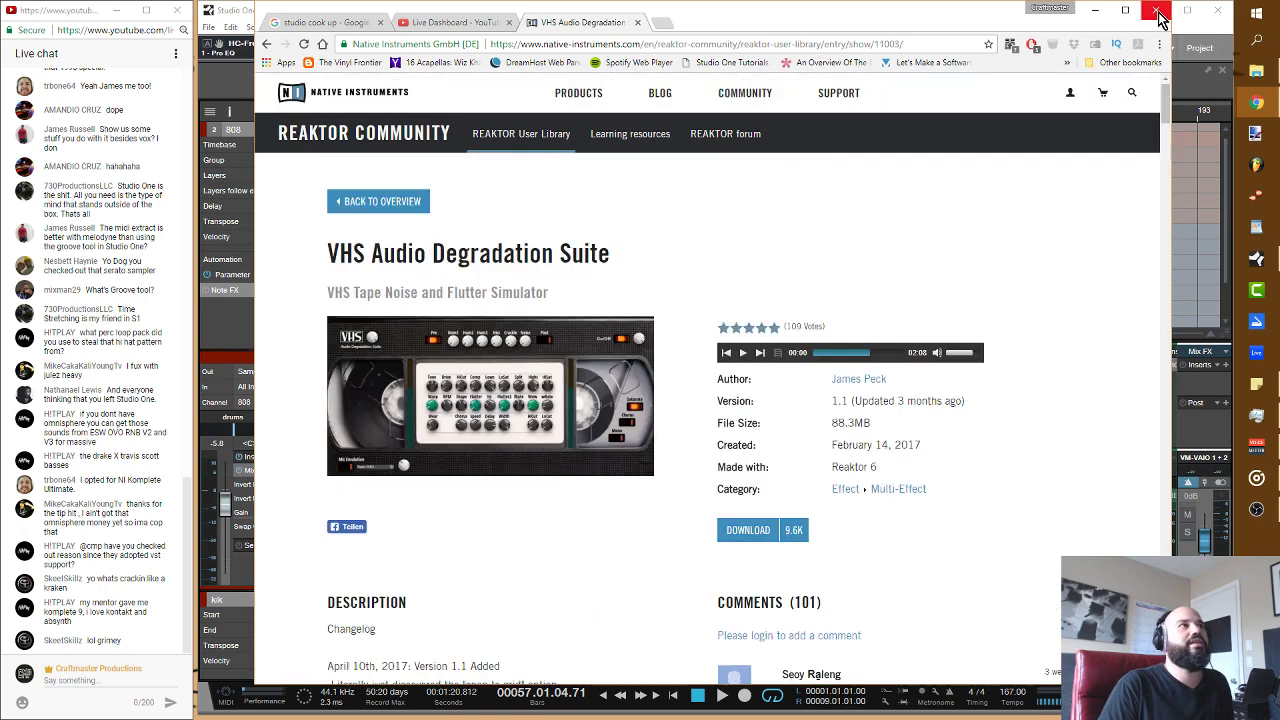
Step: Close the browser window and look through the effect vendors available as an insert for the band bus
left_click(1158, 17)
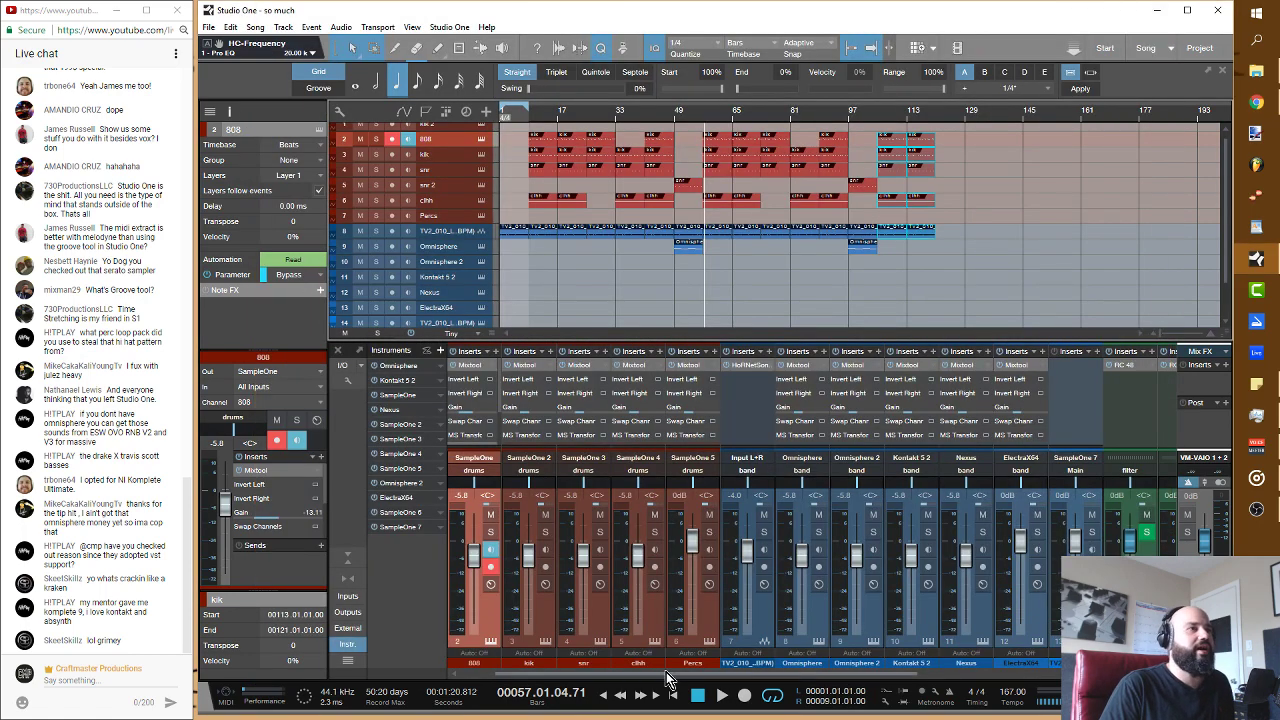
left_click_drag(668, 681, 918, 668)
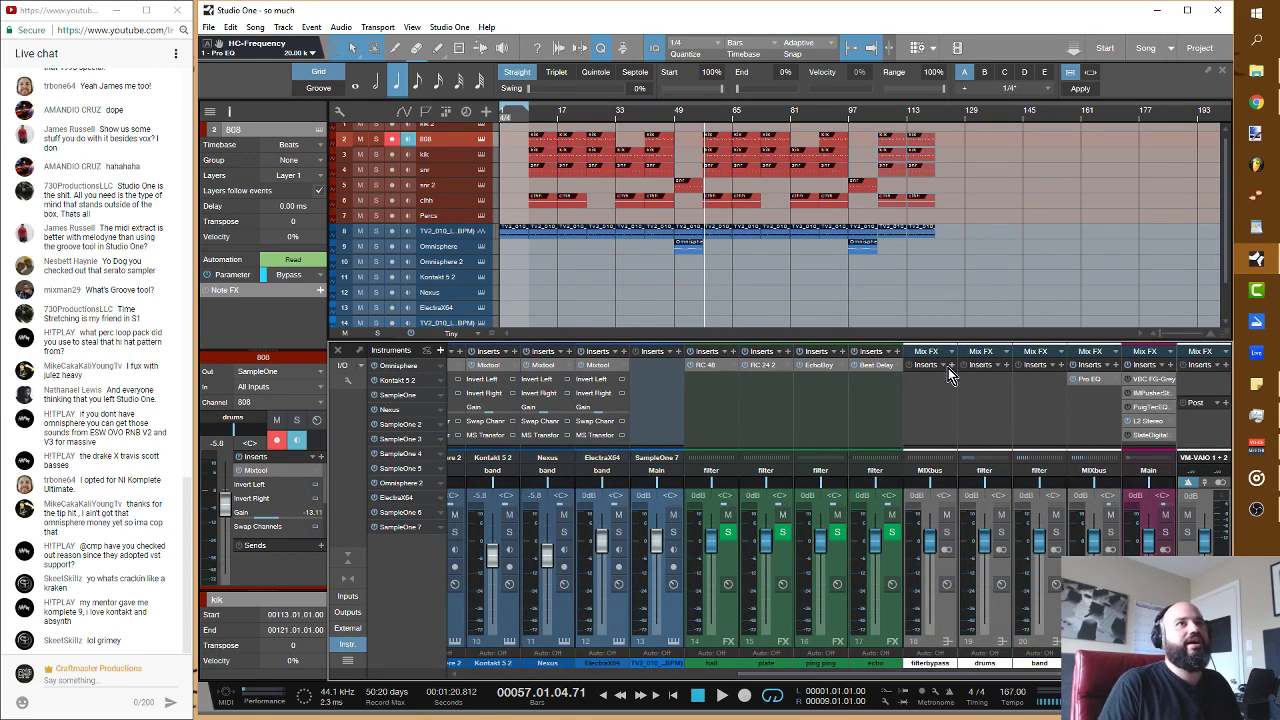
left_click(1061, 366)
left_click(1081, 262)
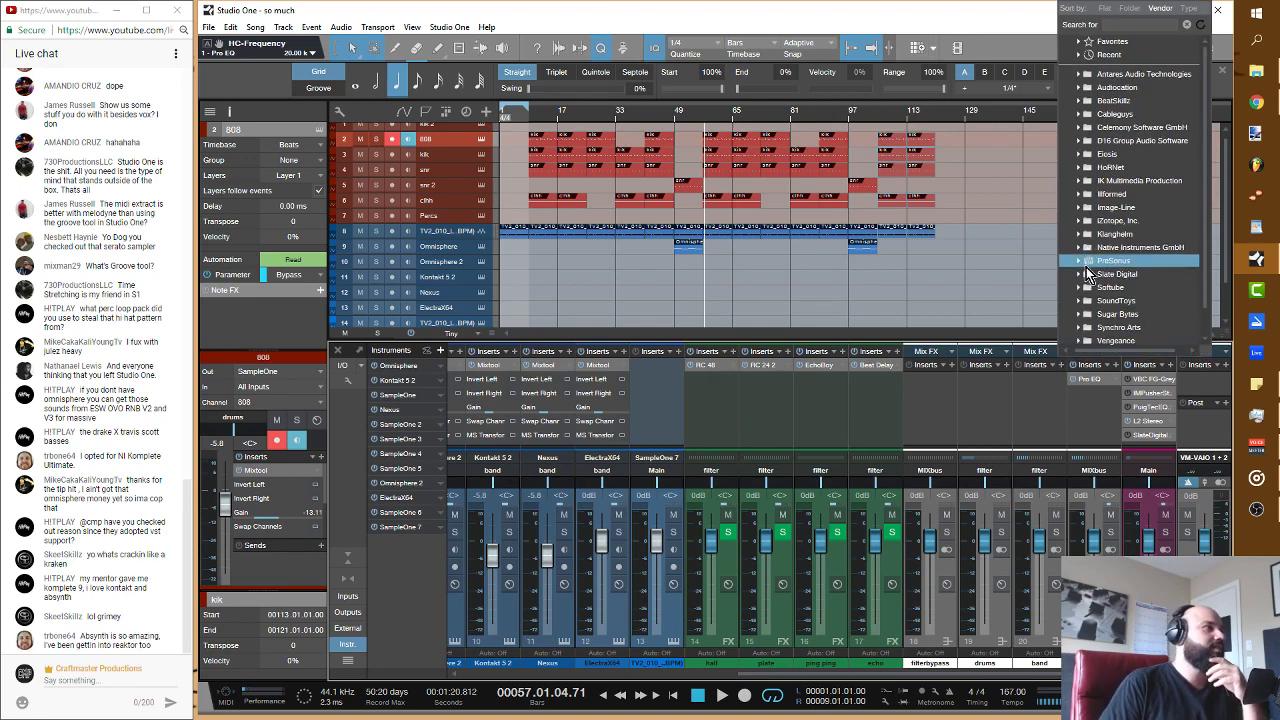
left_click(1088, 274)
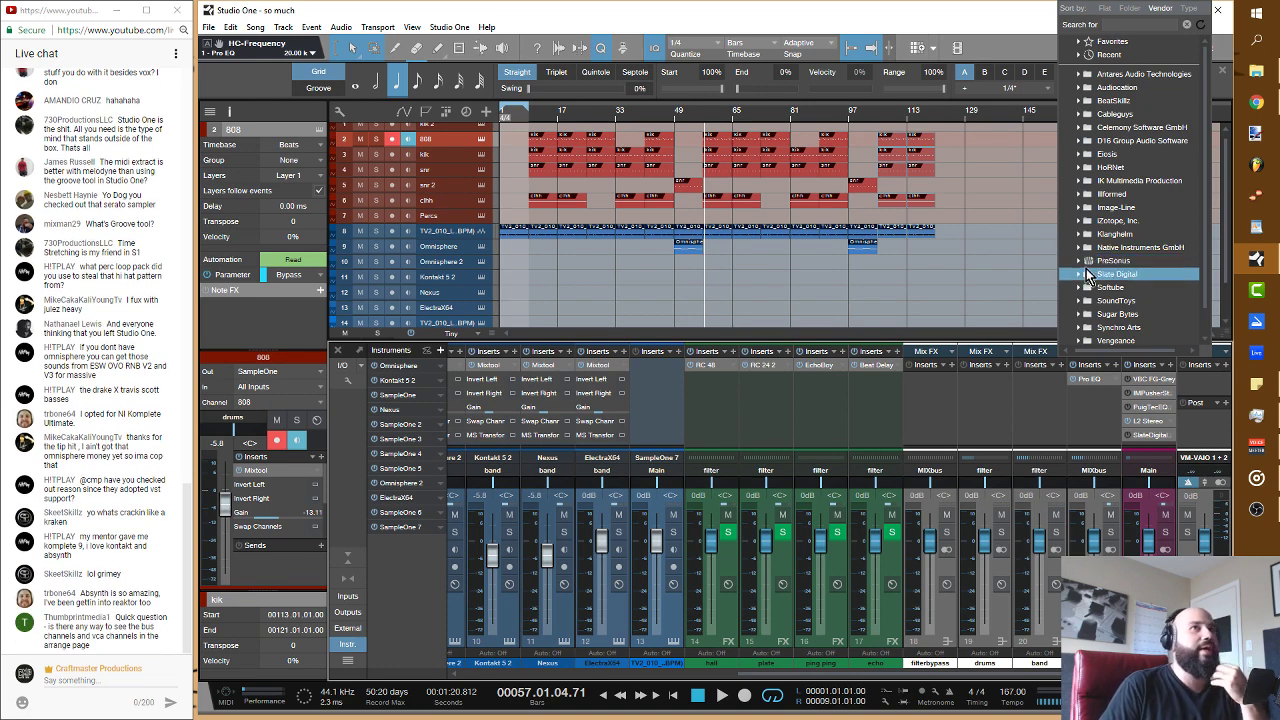
left_click(1087, 262)
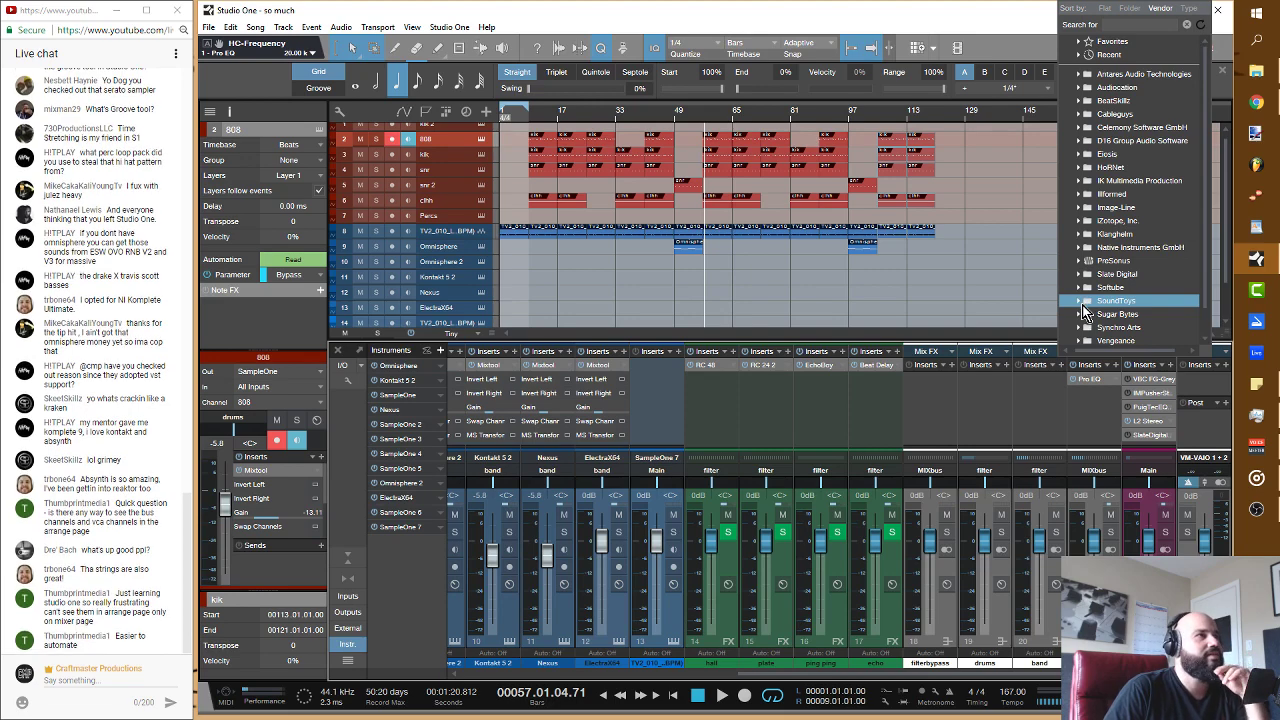
key("Down")
key("Down")
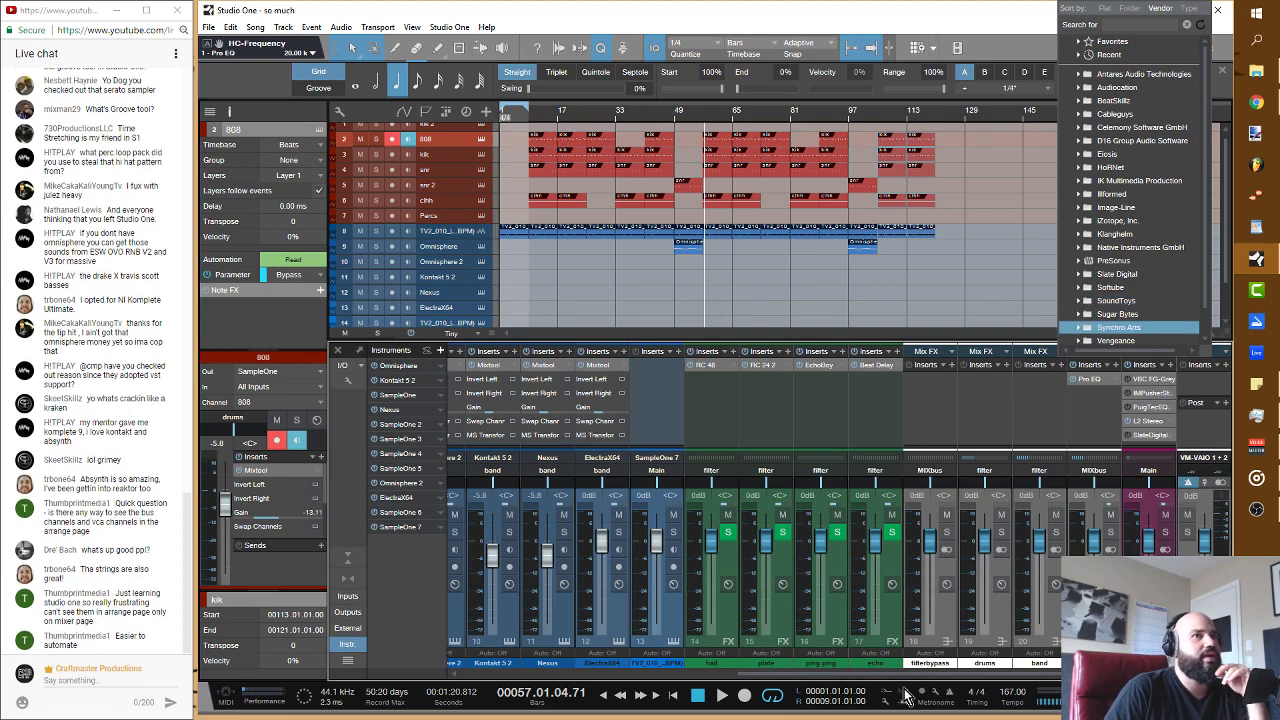
key("F5")
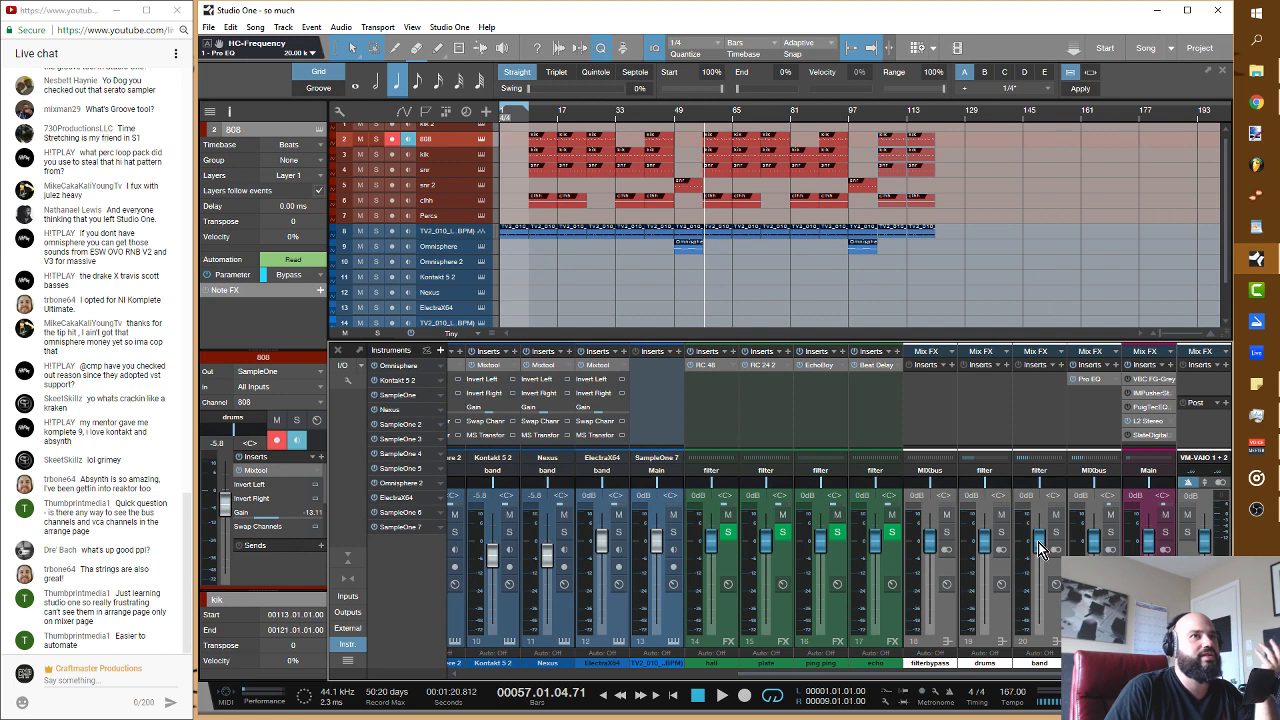
Step: Show the band bus's volume automation as a track in the arrangement and remove that track
left_click(1038, 545)
left_click(1062, 550)
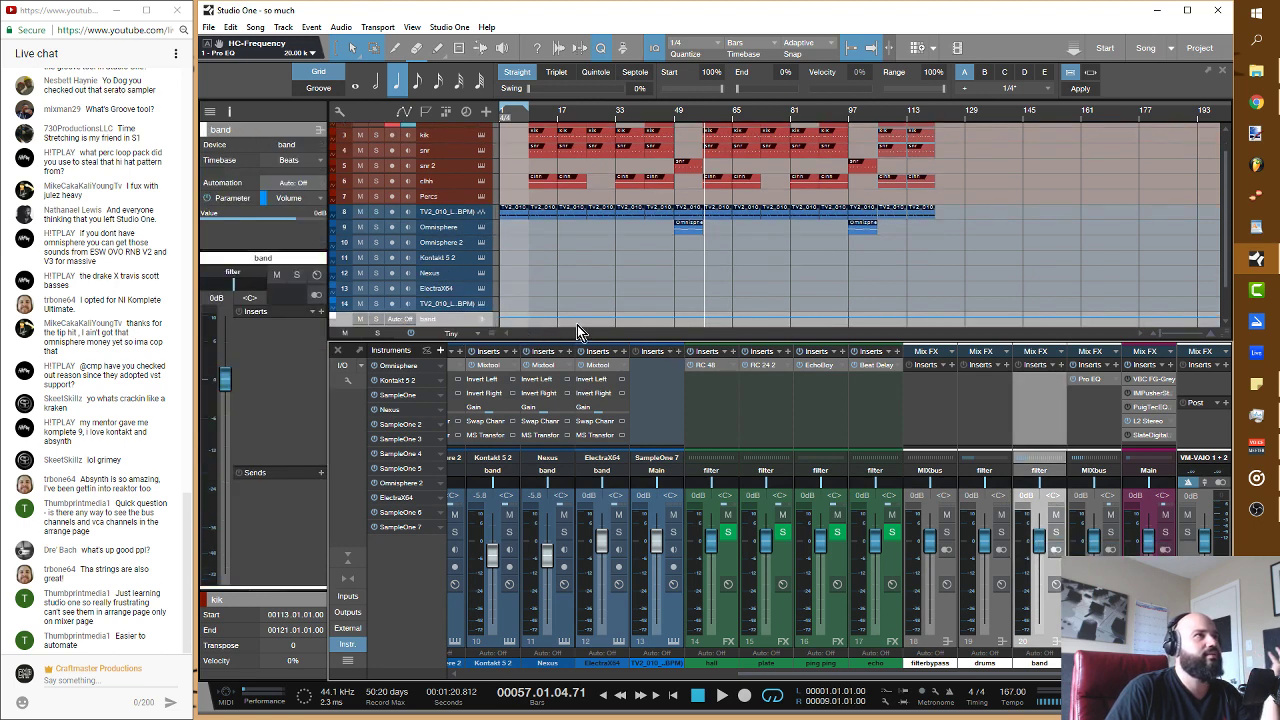
right_click(452, 326)
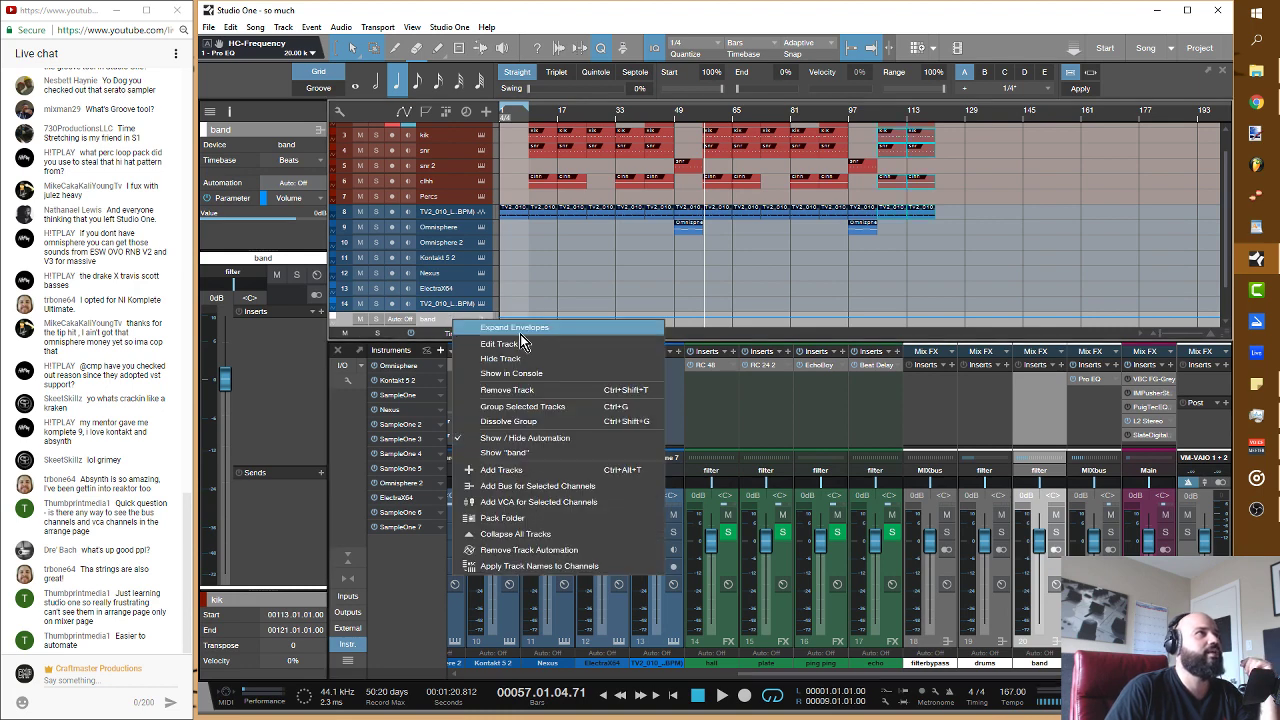
left_click(540, 390)
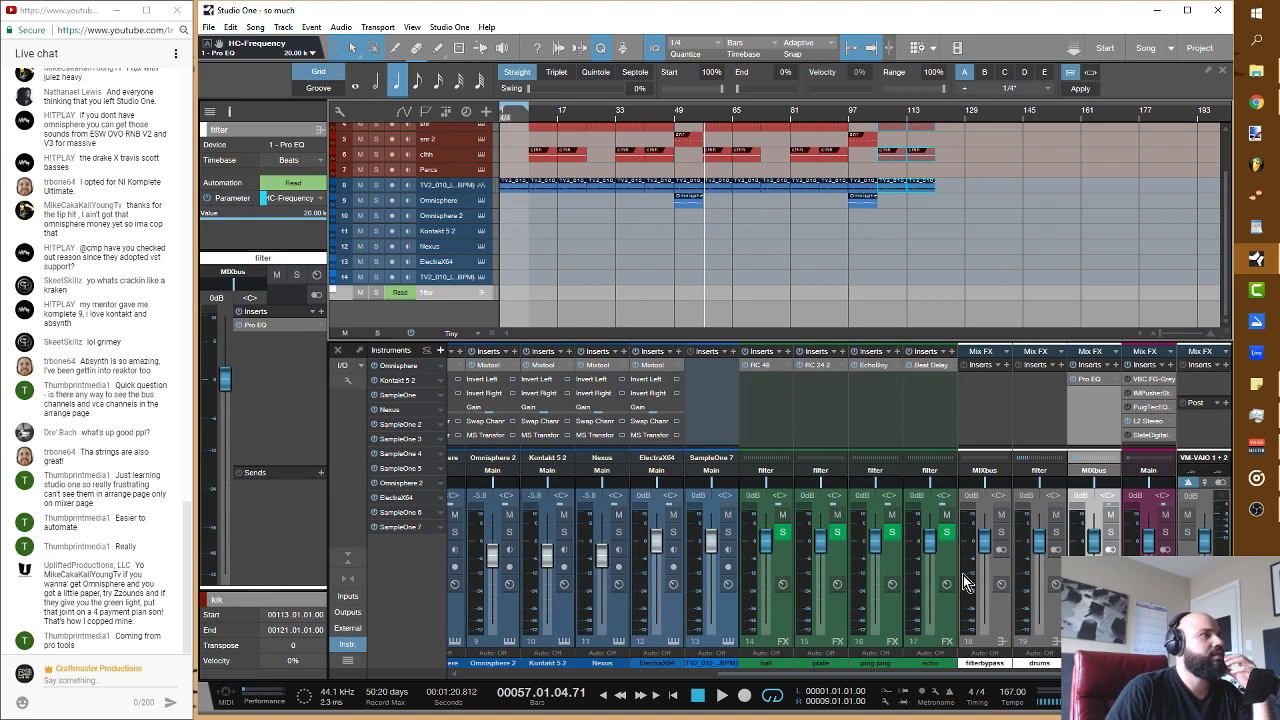
Step: Show the mute automation of the filterbypass bus as a track in the arrangement and make its lane taller
left_click(1045, 553)
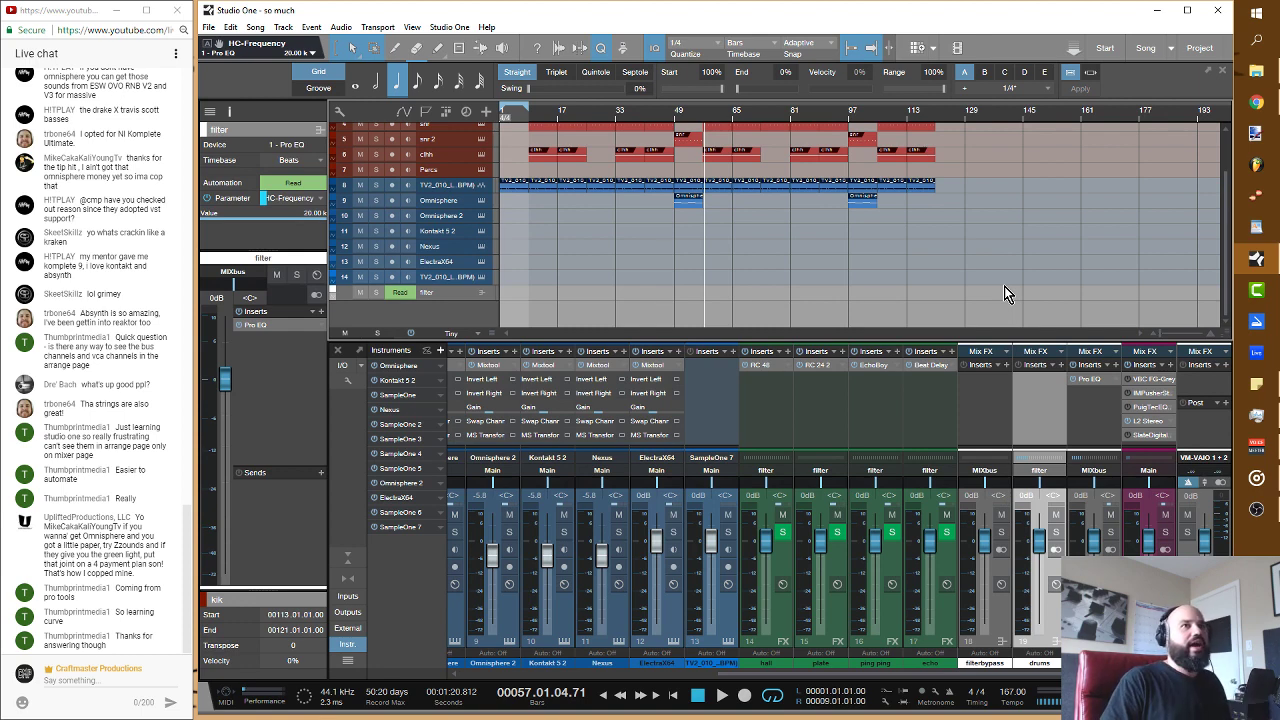
right_click(983, 546)
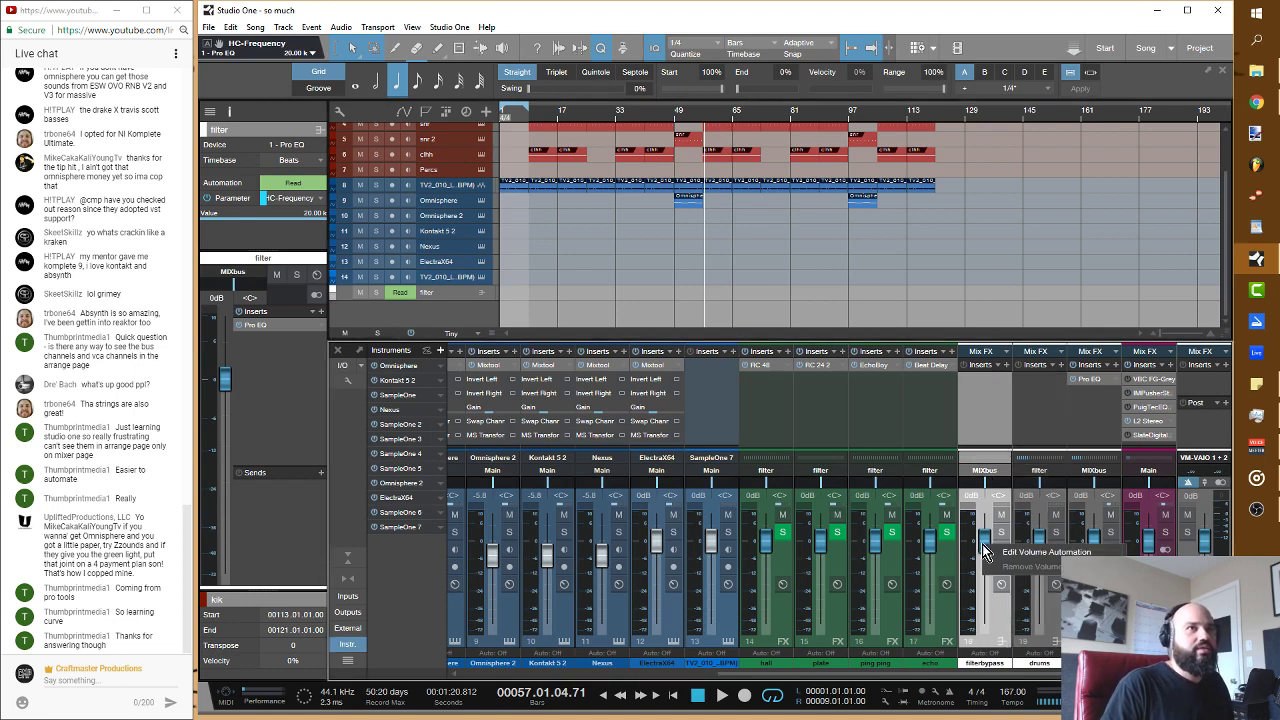
right_click(1006, 514)
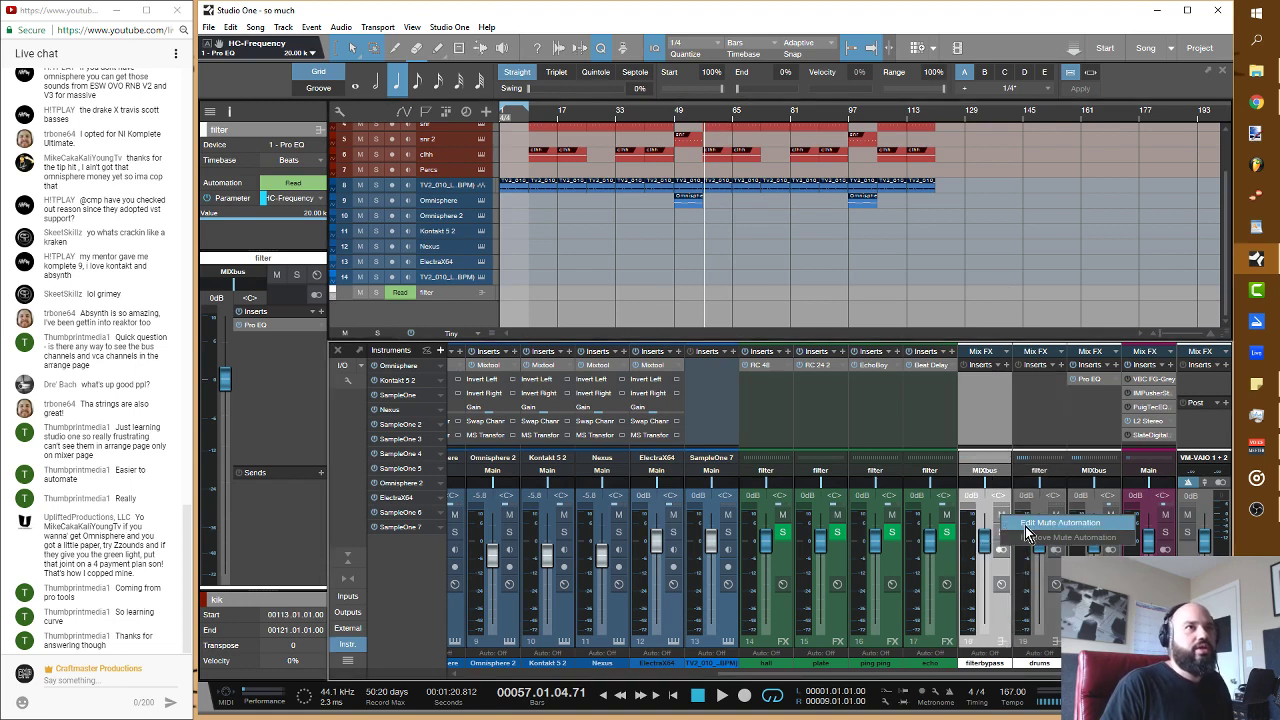
right_click(1001, 552)
right_click(1005, 538)
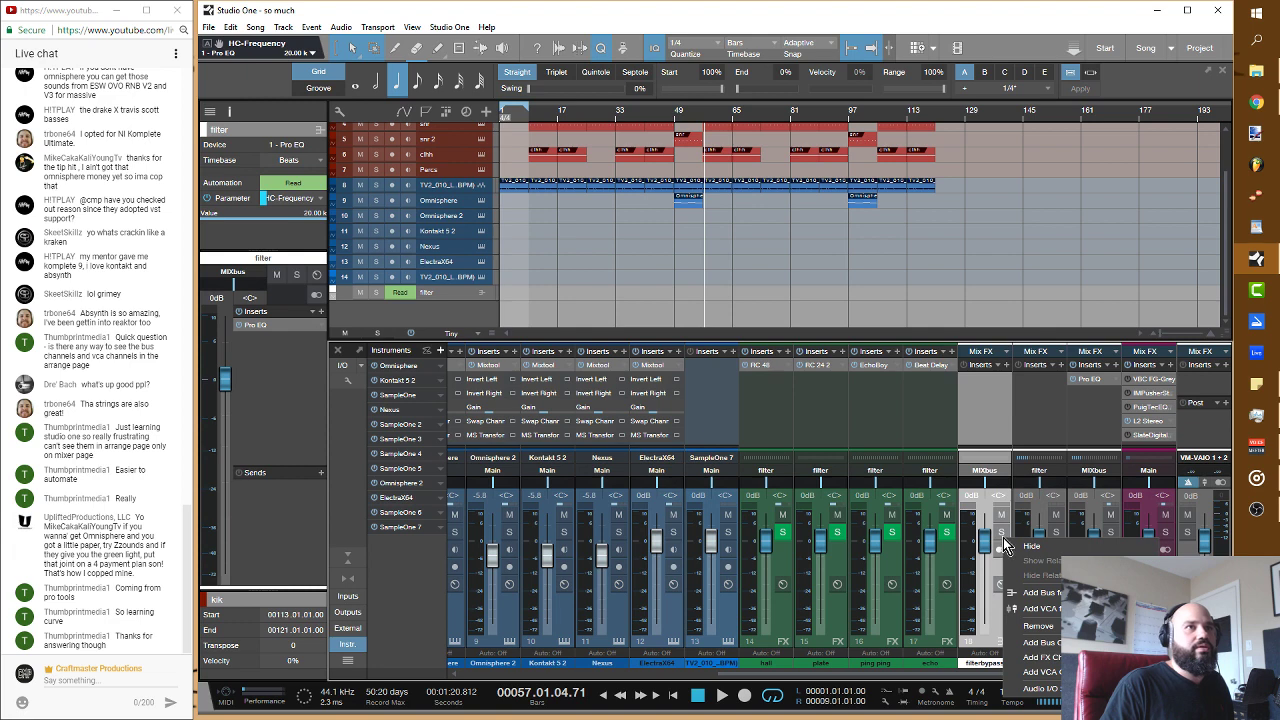
left_click(993, 524)
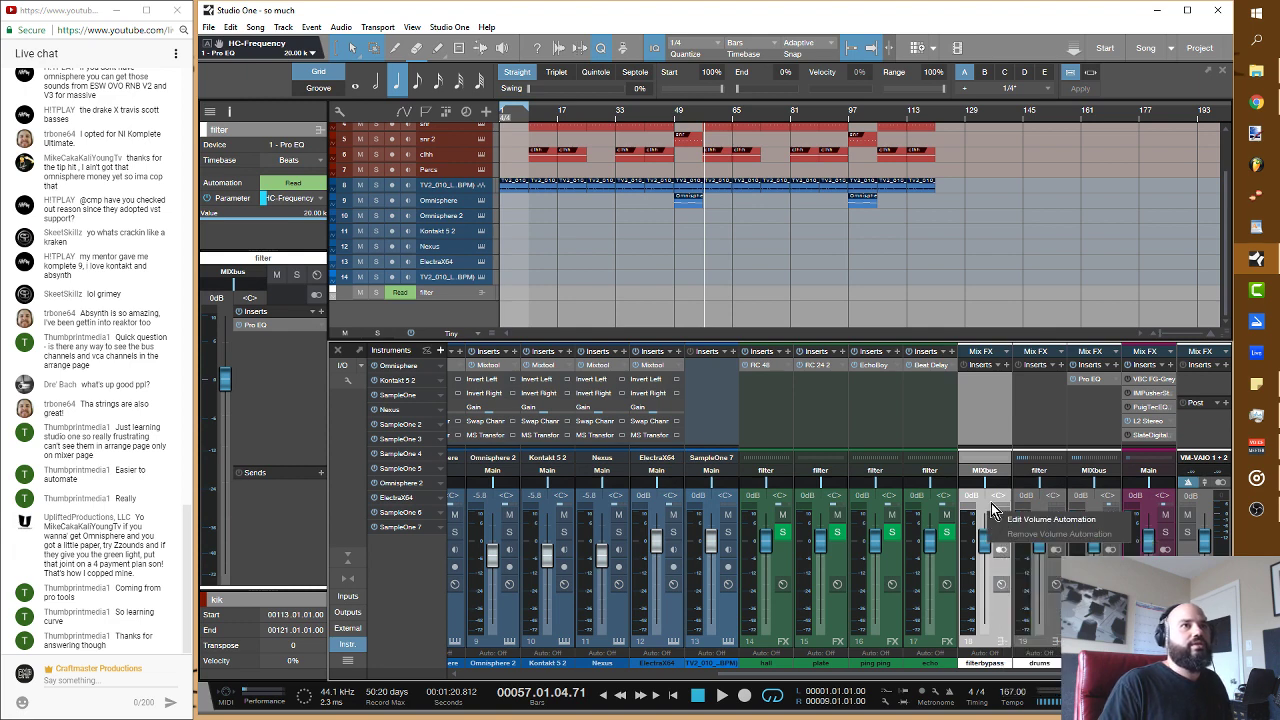
right_click(1002, 516)
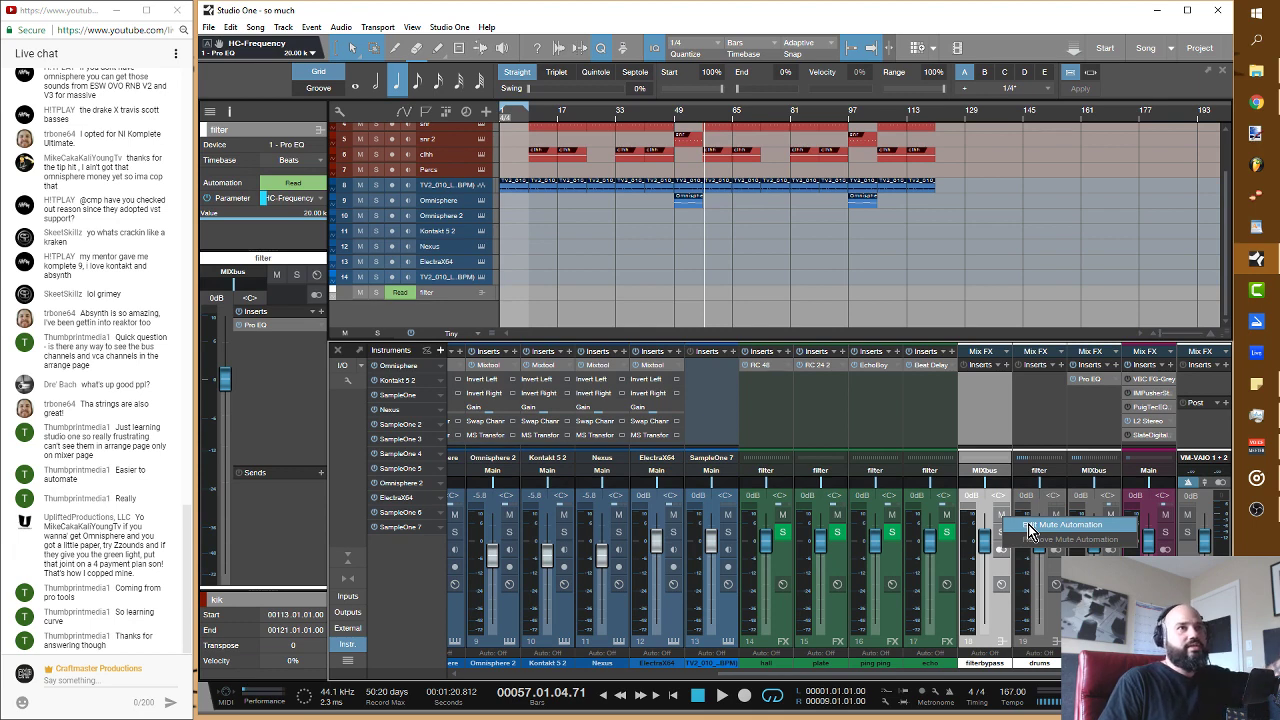
left_click(1030, 527)
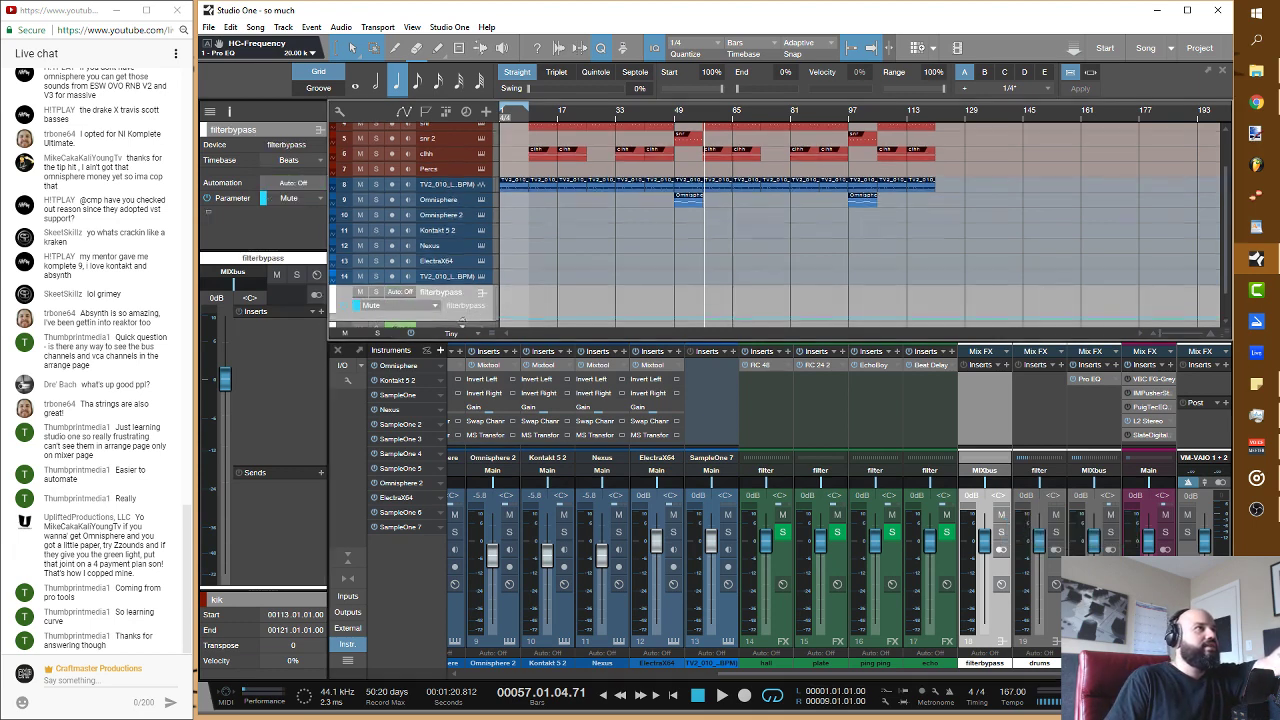
scroll(533, 271, "down", 1)
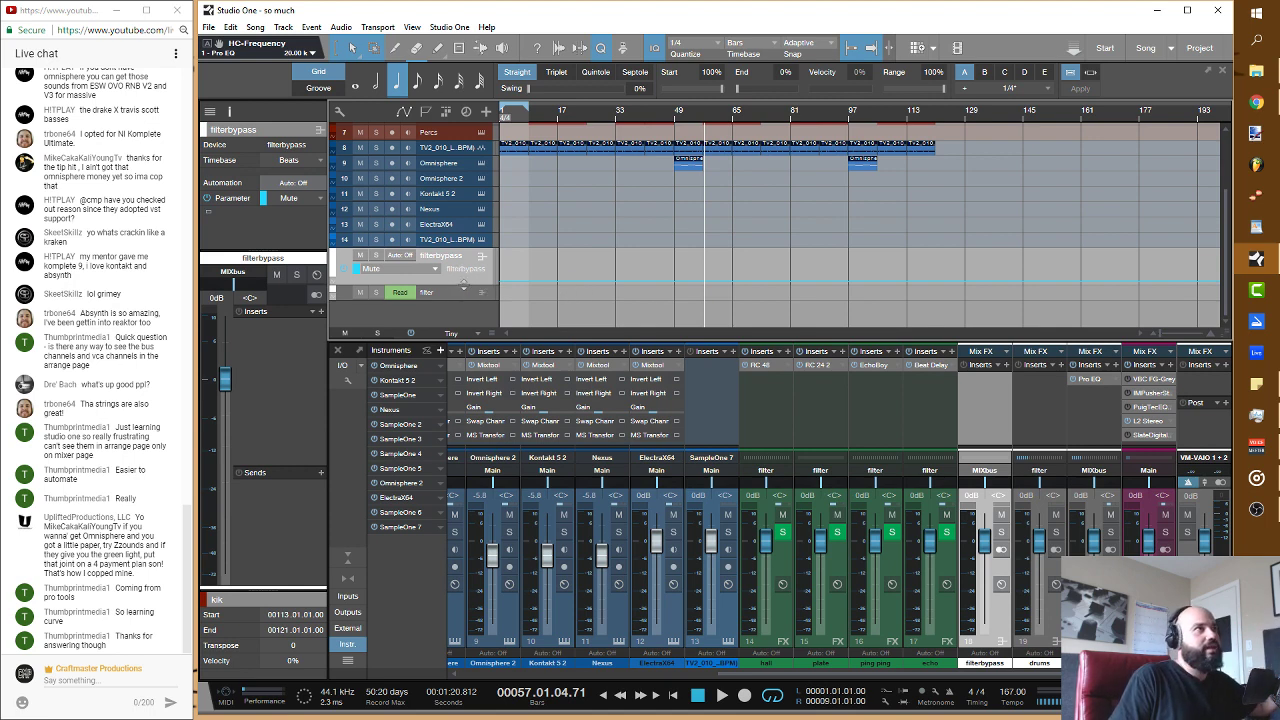
left_click_drag(466, 284, 466, 294)
Step: Look through the Console and Instruments parameters that can be added to the filterbypass track's automation
left_click(437, 276)
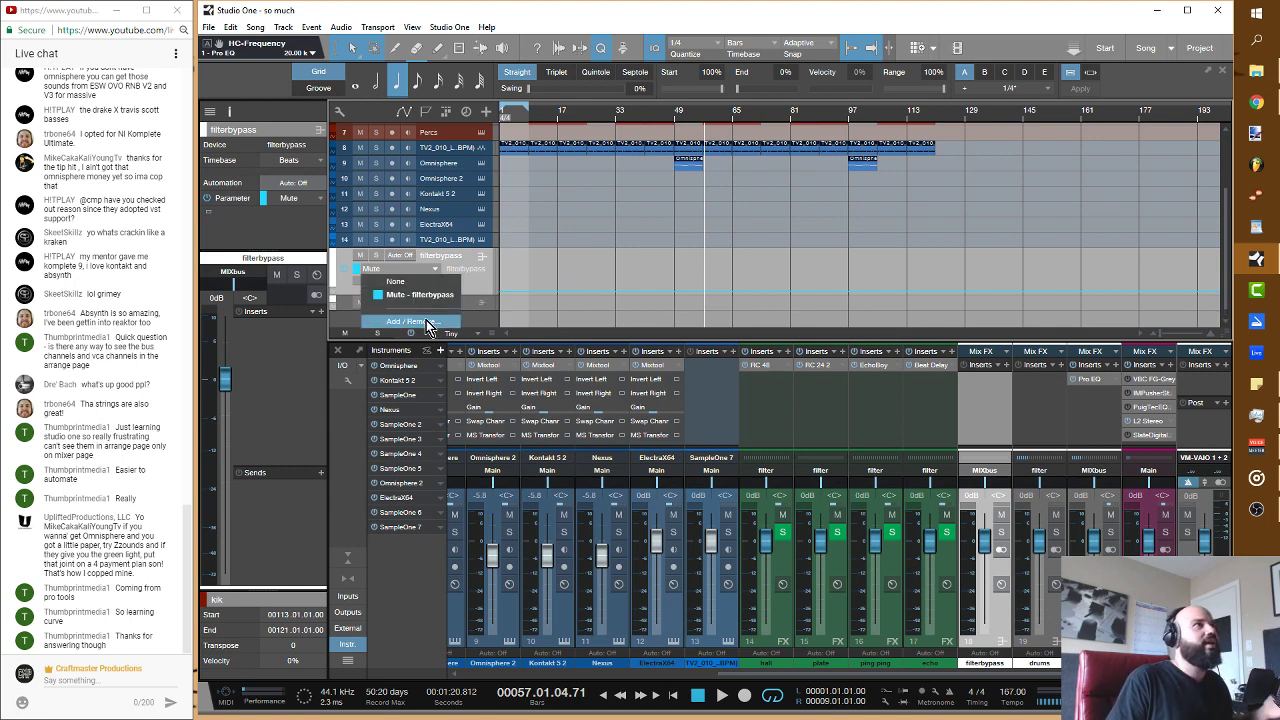
left_click(445, 318)
left_click(517, 341)
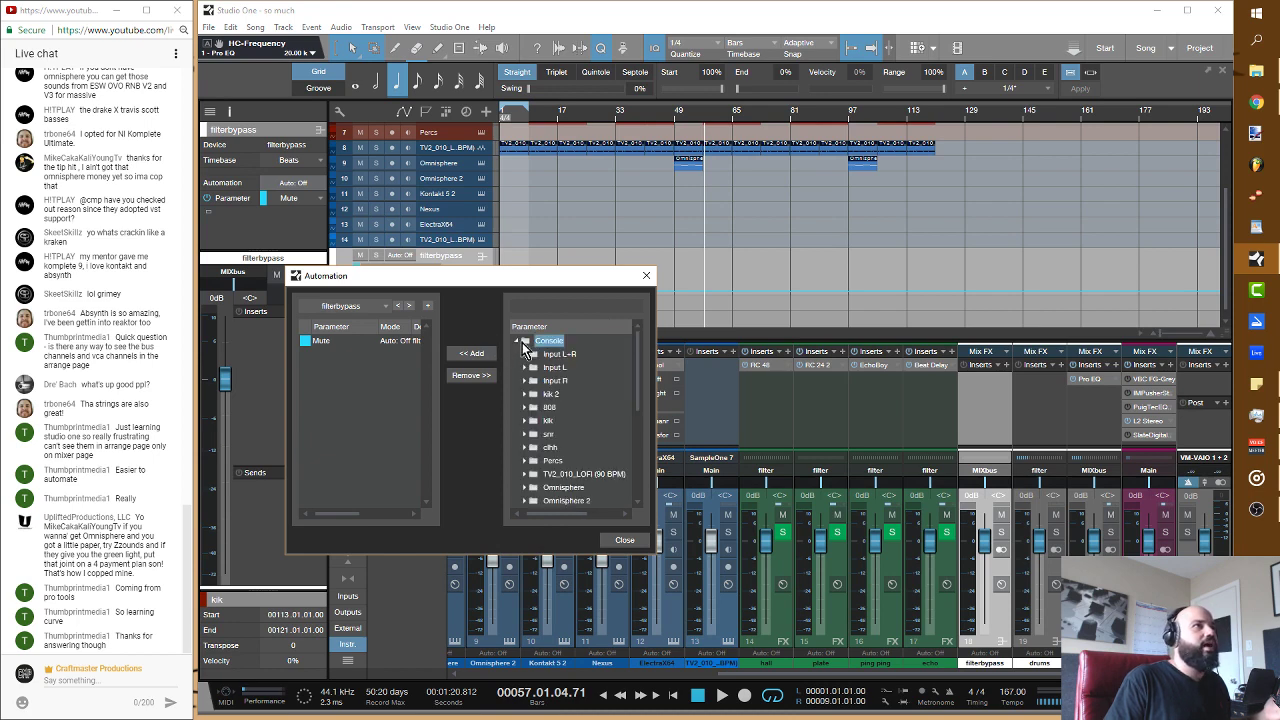
left_click(517, 341)
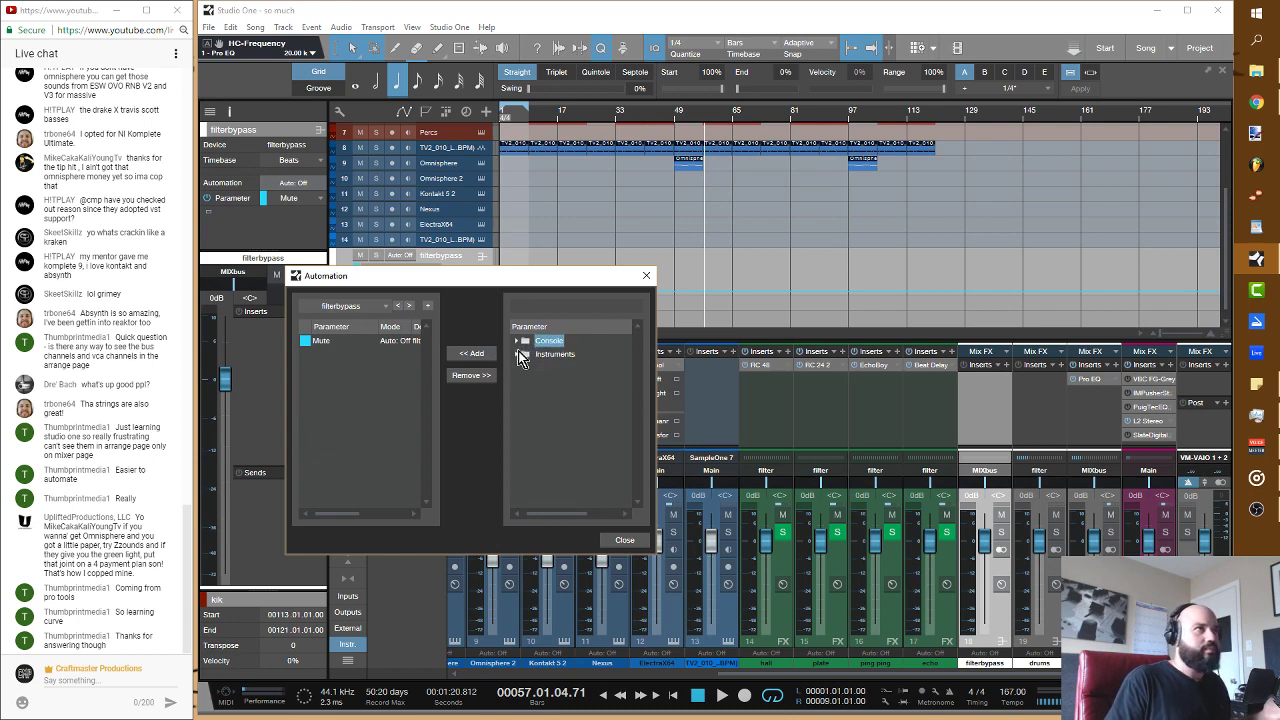
left_click(517, 354)
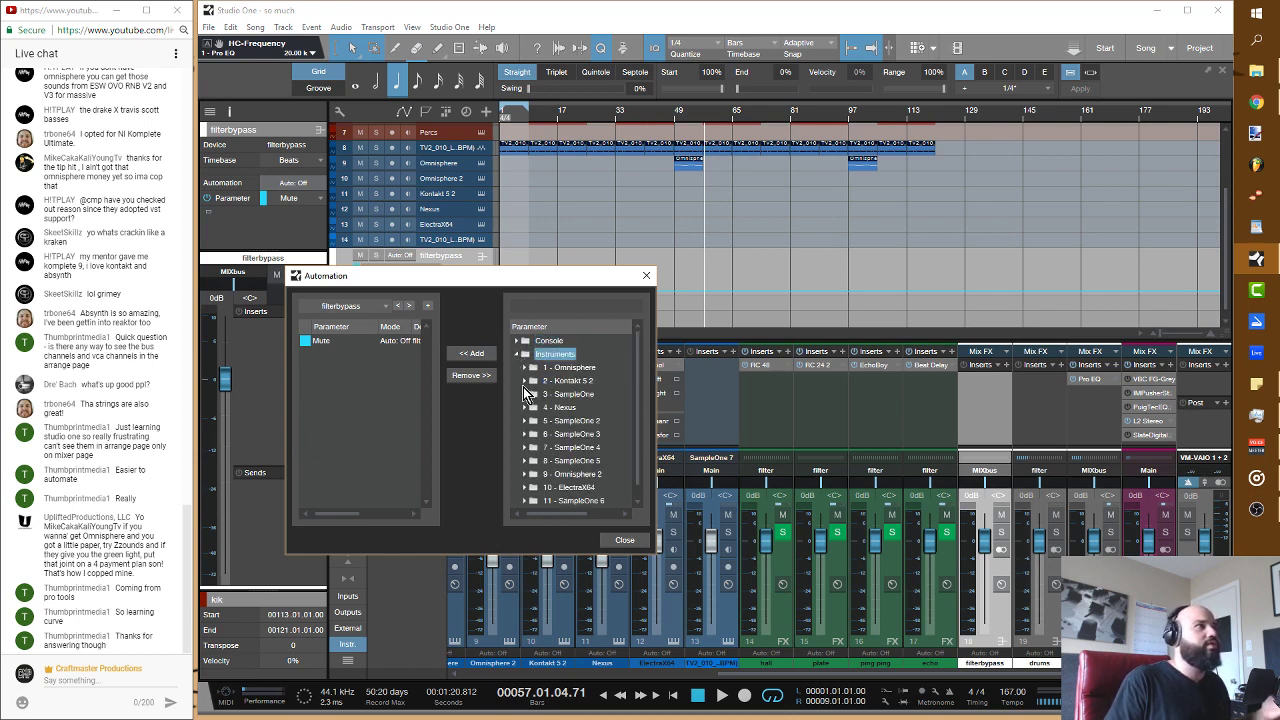
left_click(517, 354)
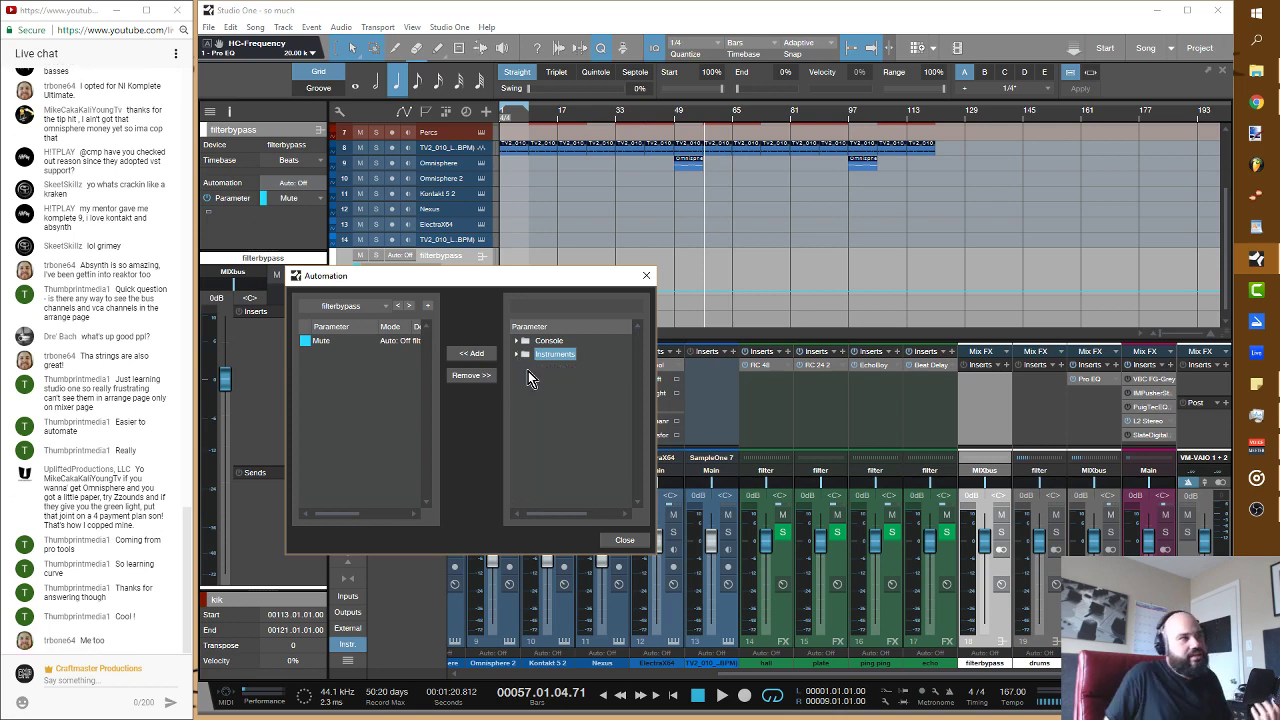
left_click(644, 278)
Step: Remove the filterbypass automation track from the arrangement
right_click(470, 287)
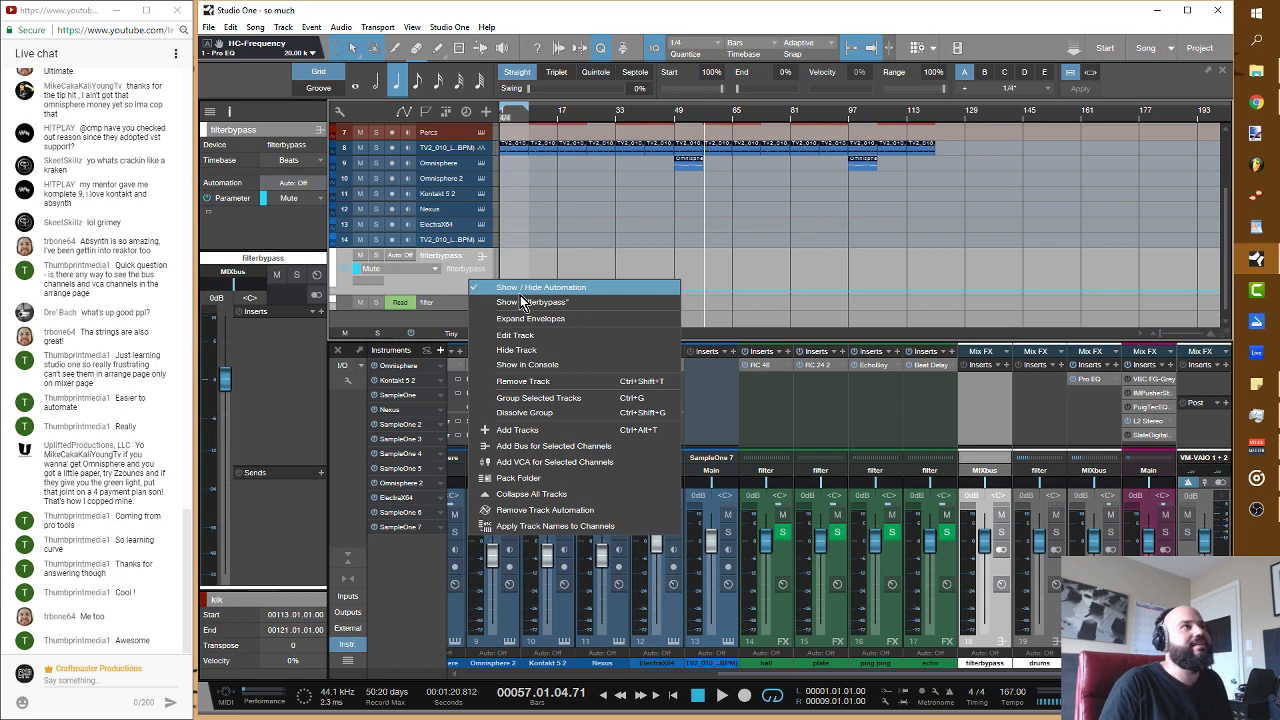
right_click(447, 287)
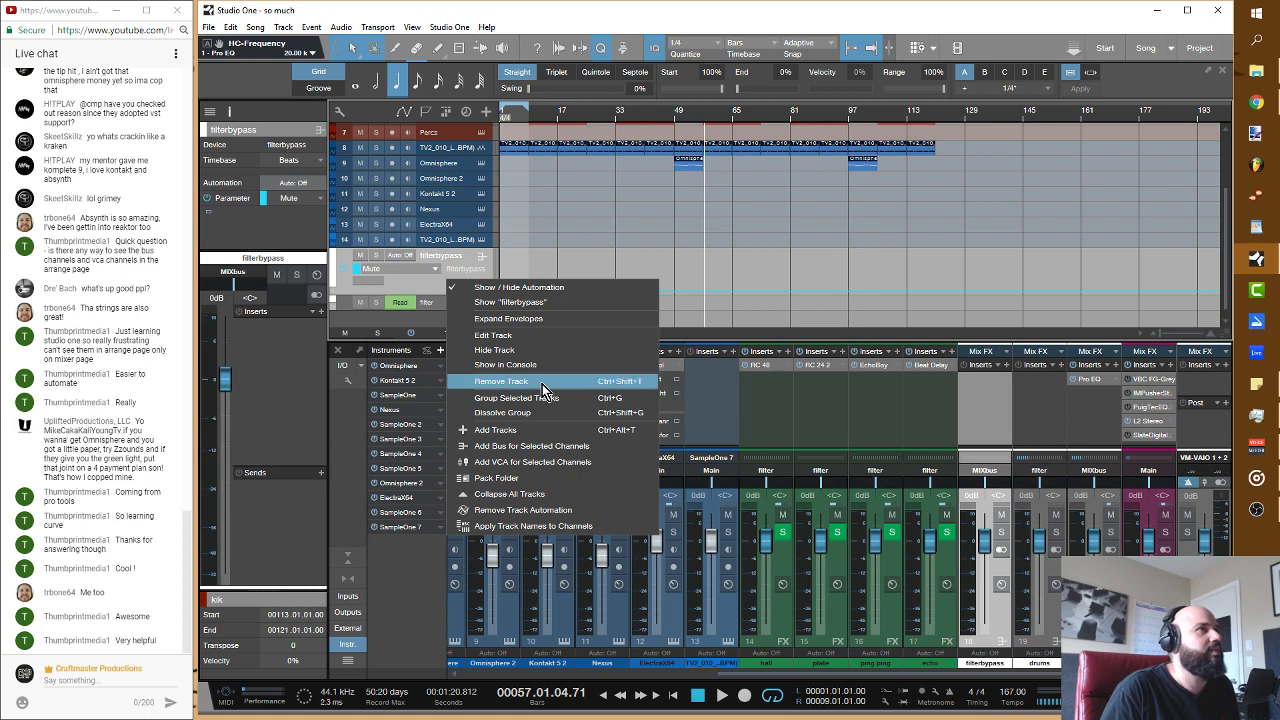
left_click(542, 384)
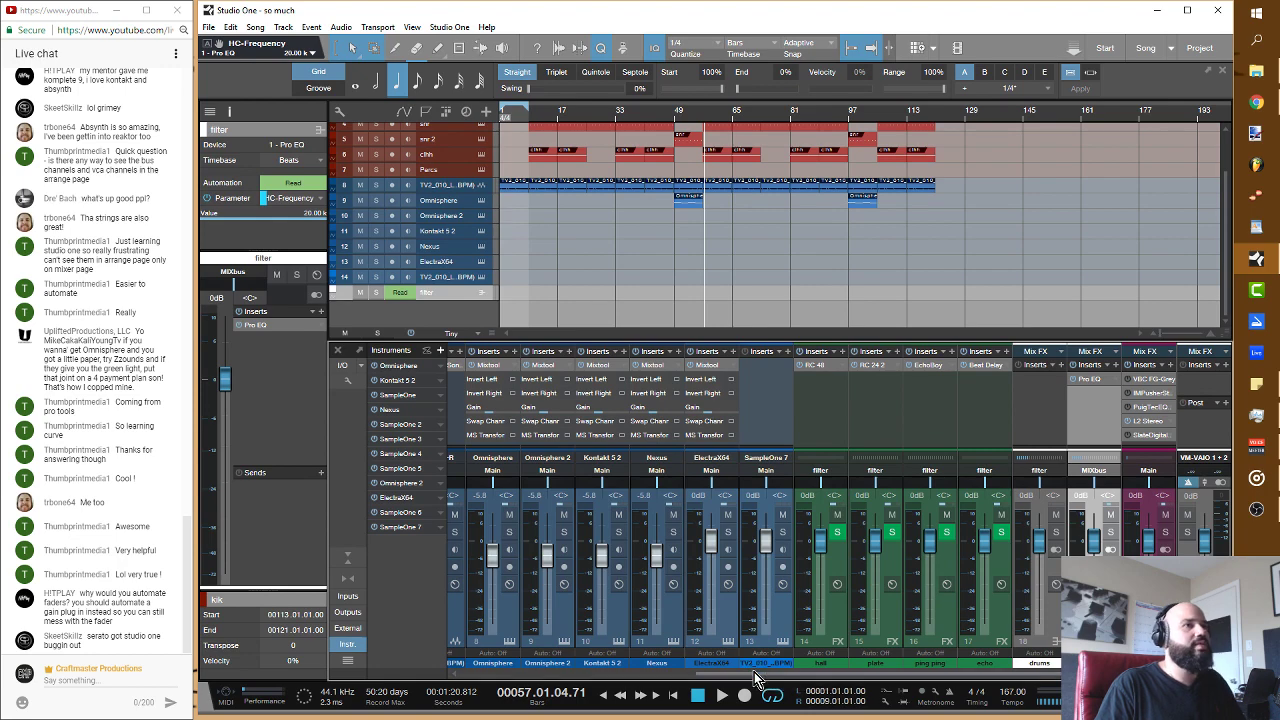
Step: Add a bus named band for all blue instrument channels, from the TV2_010_LOFI loop through SampleOne 7
scroll(750, 680, "left", 5)
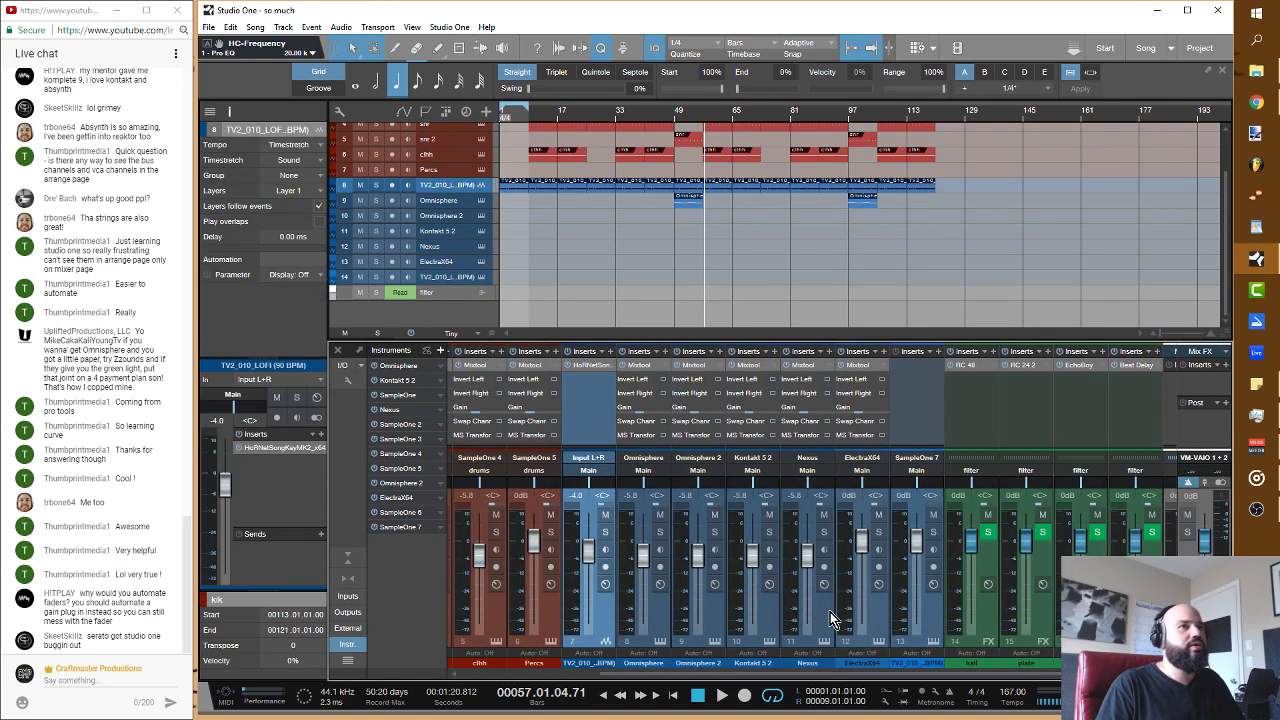
left_click(926, 620)
right_click(926, 620)
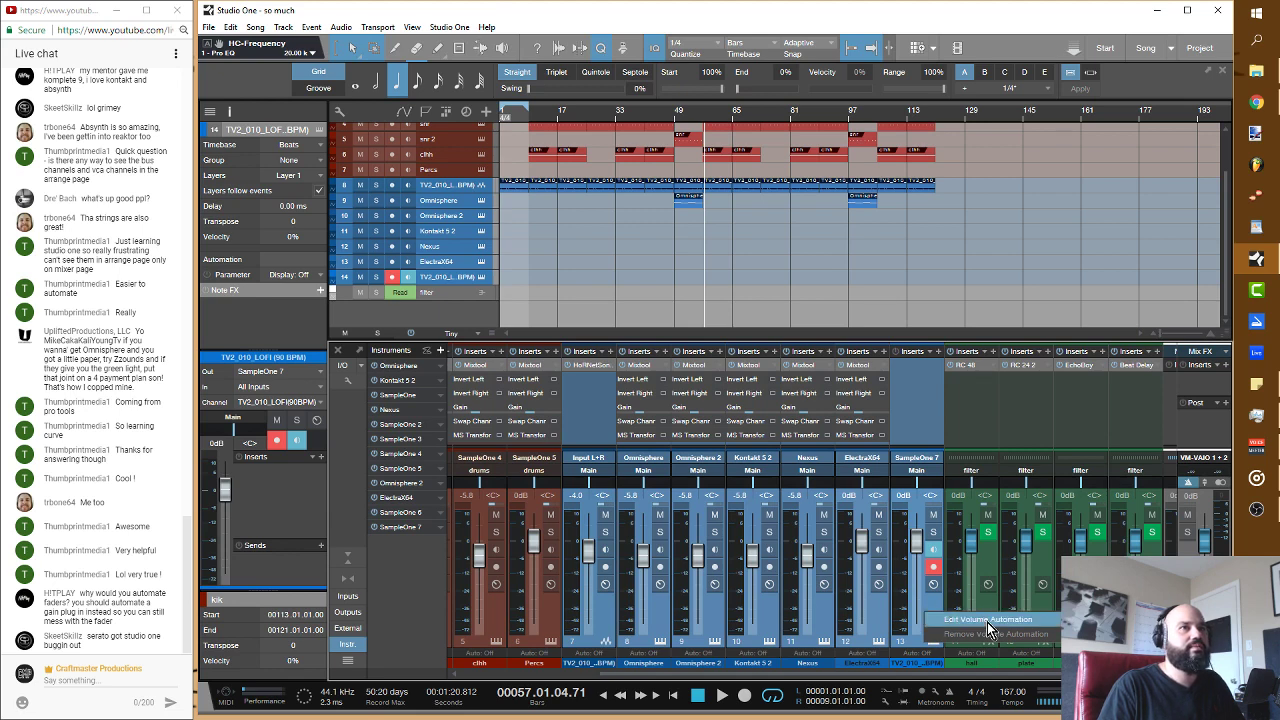
right_click(870, 635)
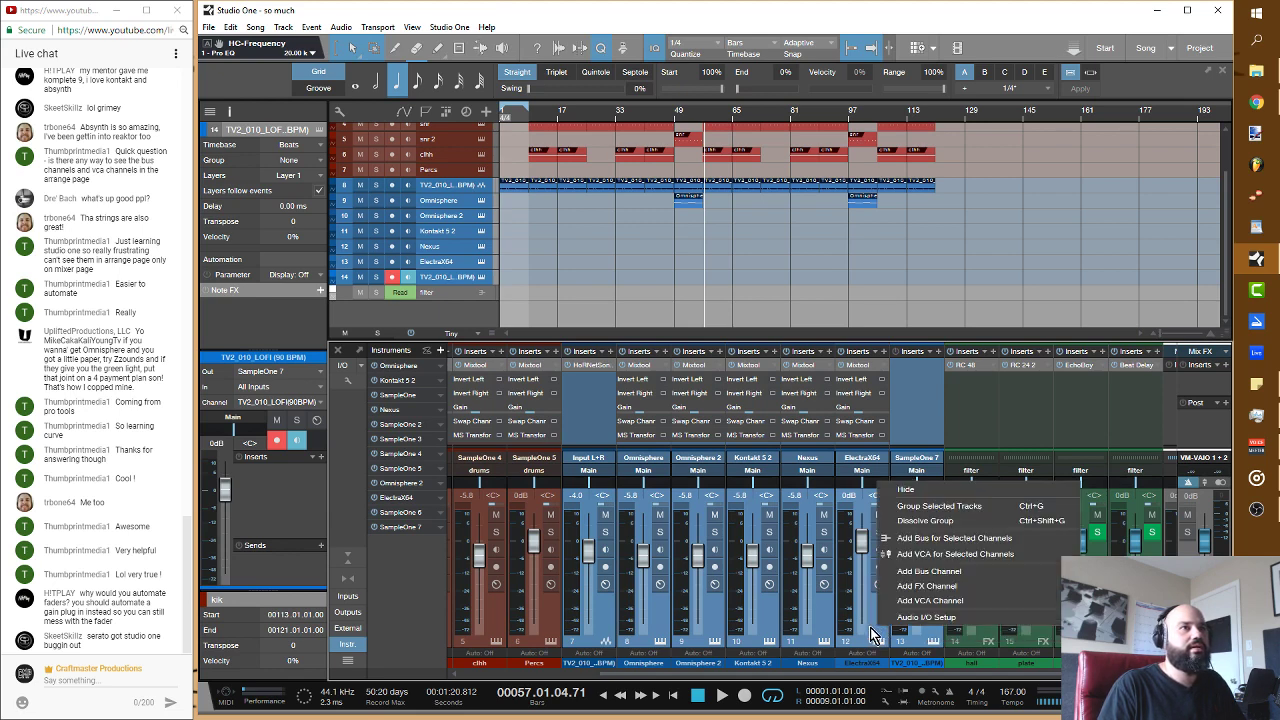
left_click(918, 538)
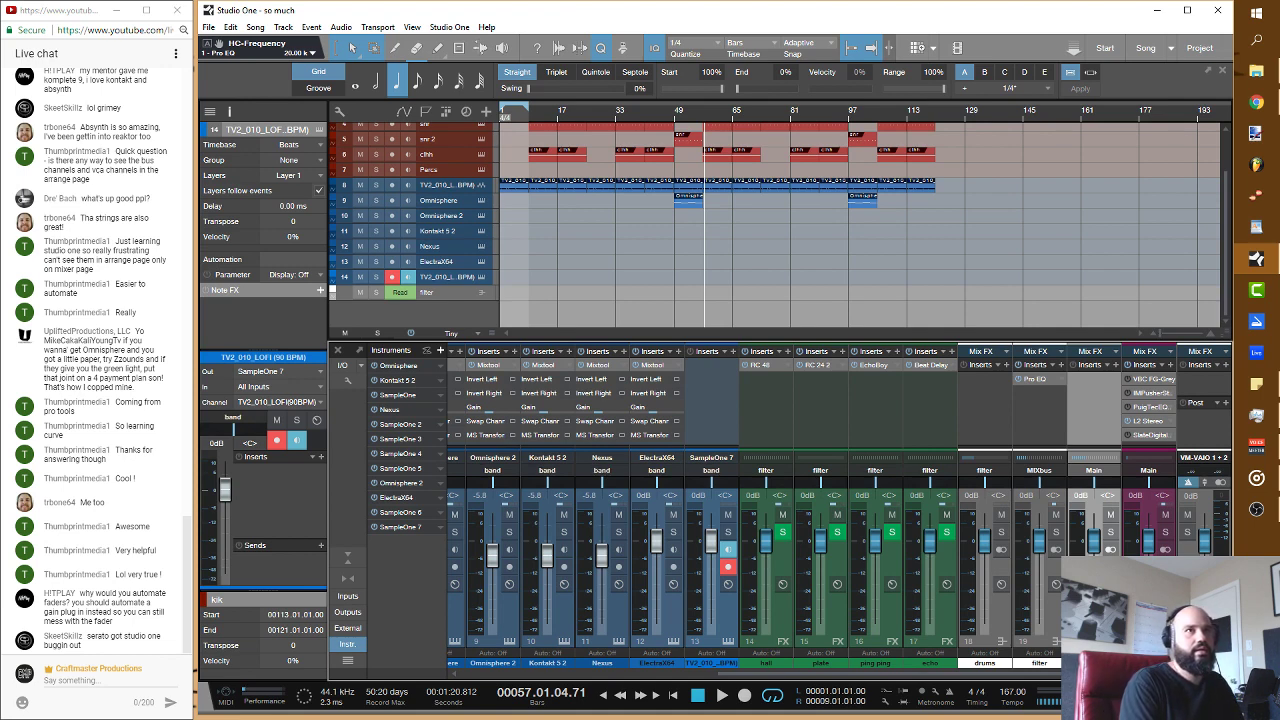
Step: Save the song and move the band bus in the mixer so it sits before the filter bus
key("ctrl+s")
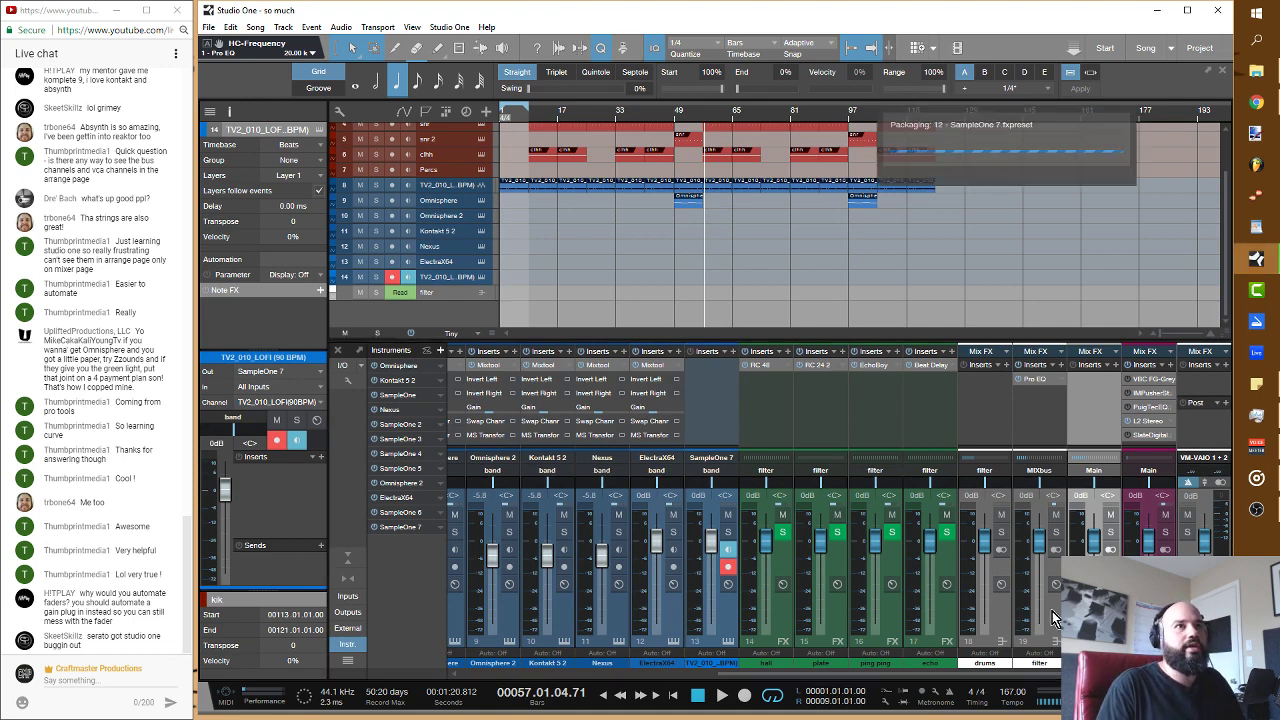
left_click_drag(1095, 385, 1045, 368)
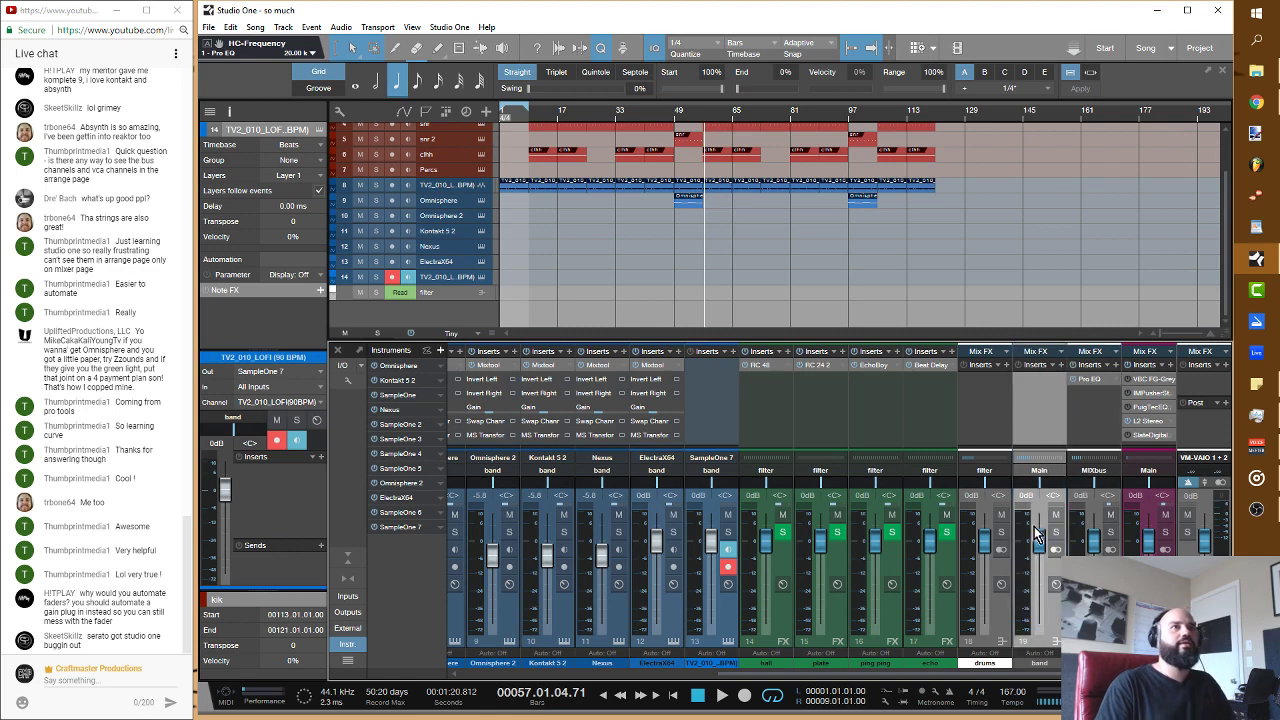
Step: Insert the Native Instruments Reaktor 6 FX effect on the band bus
left_click(1060, 367)
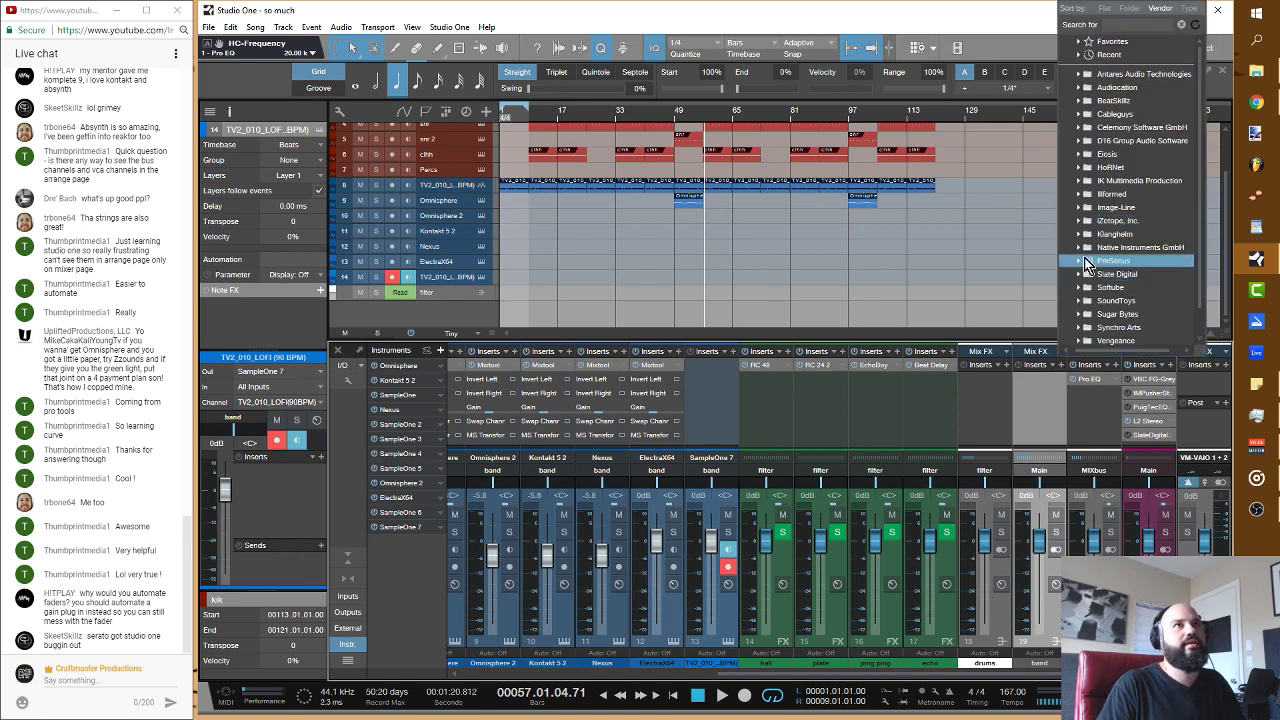
left_click(1079, 250)
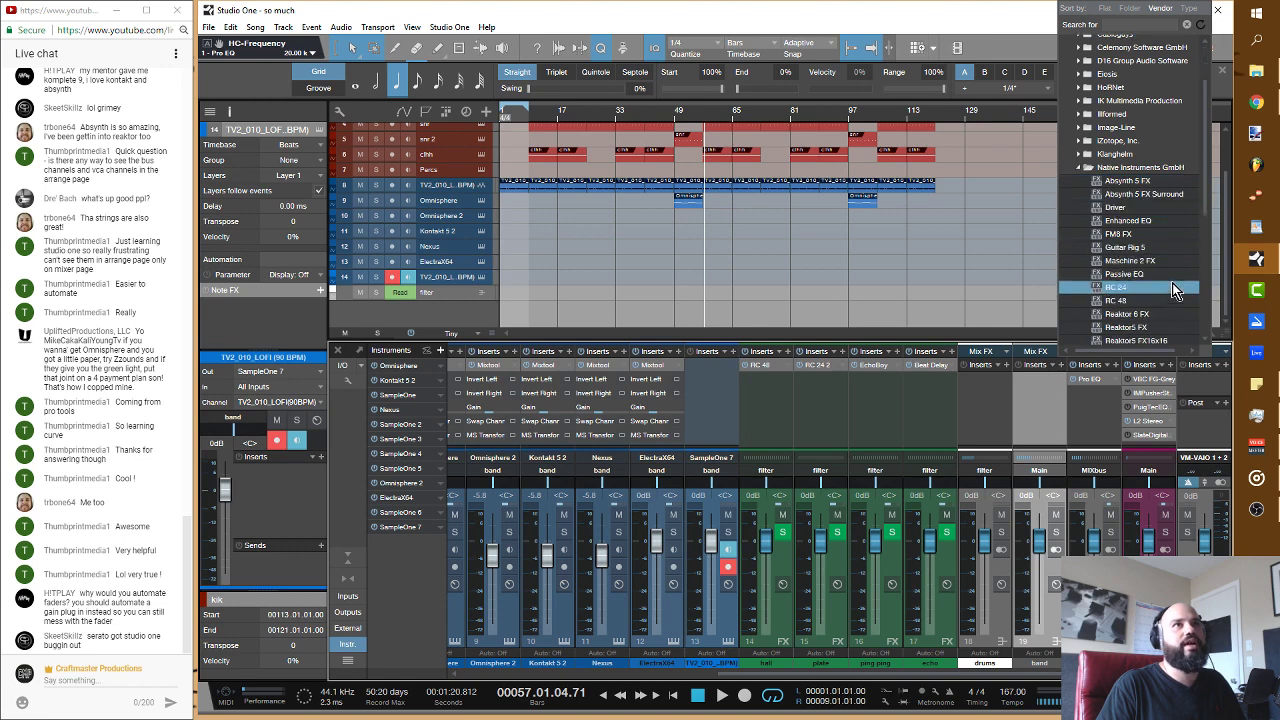
scroll(1175, 290, "down", 1)
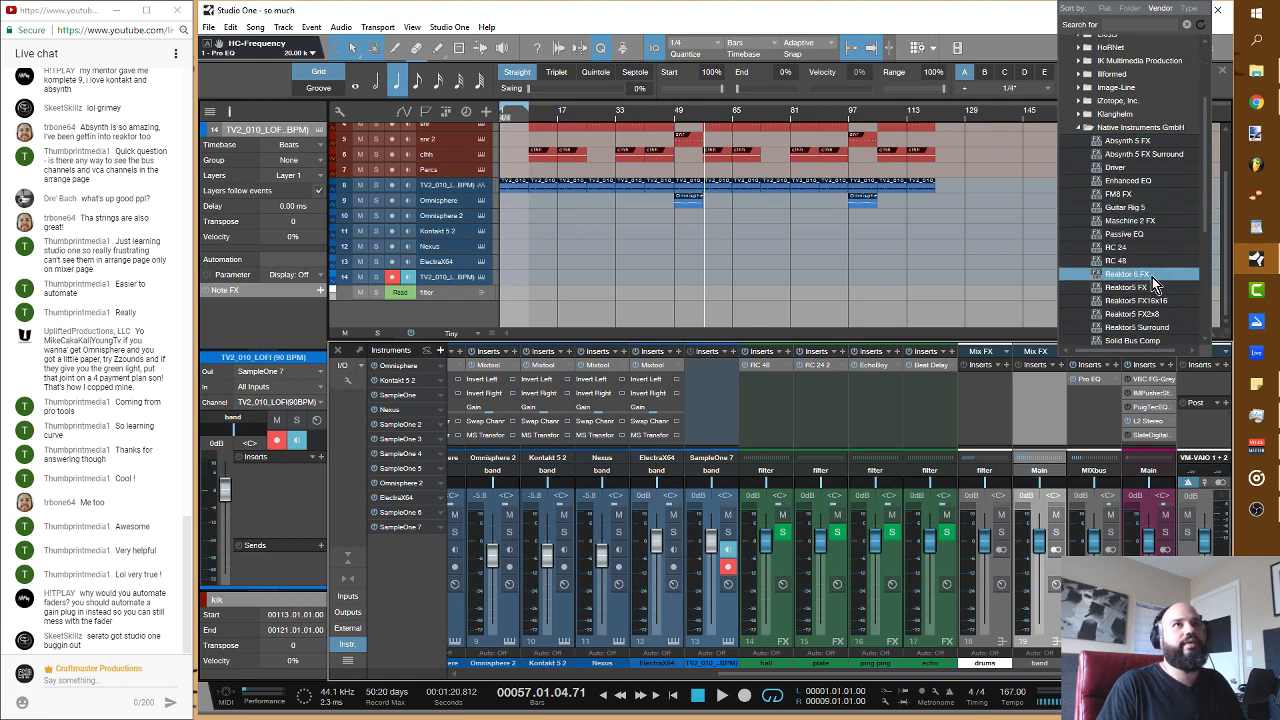
left_click(1152, 276)
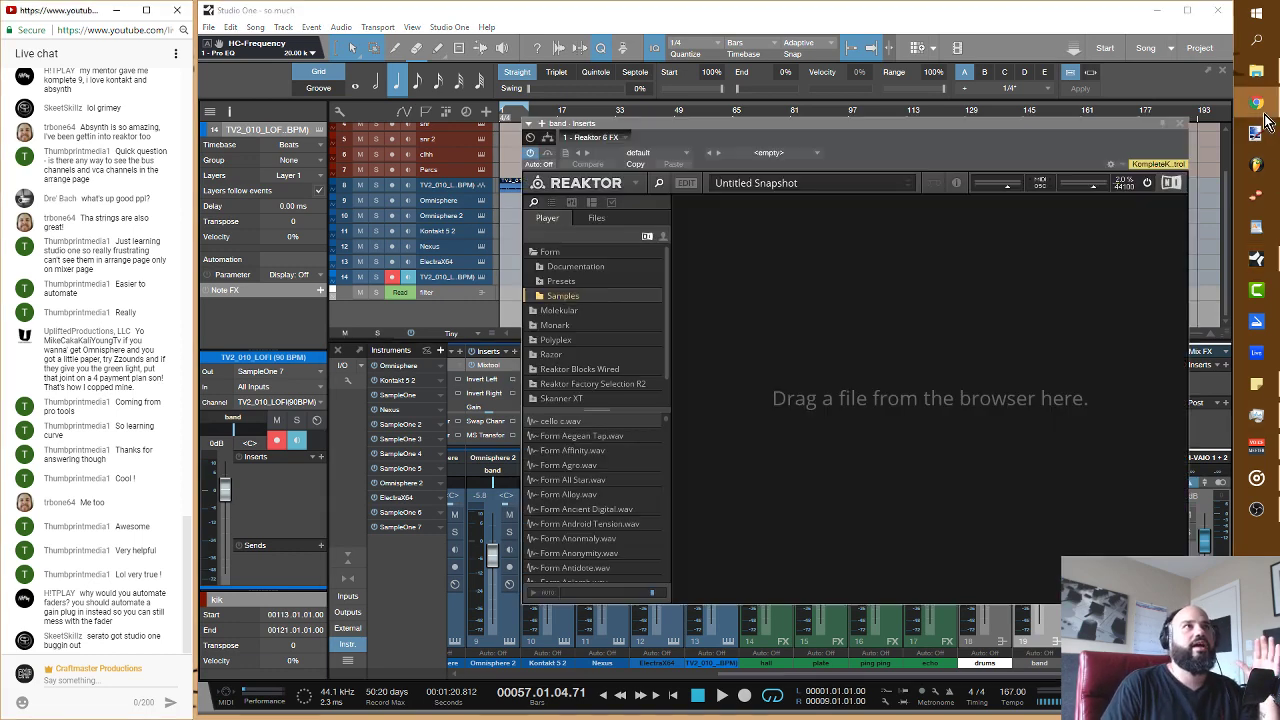
left_click(1262, 106)
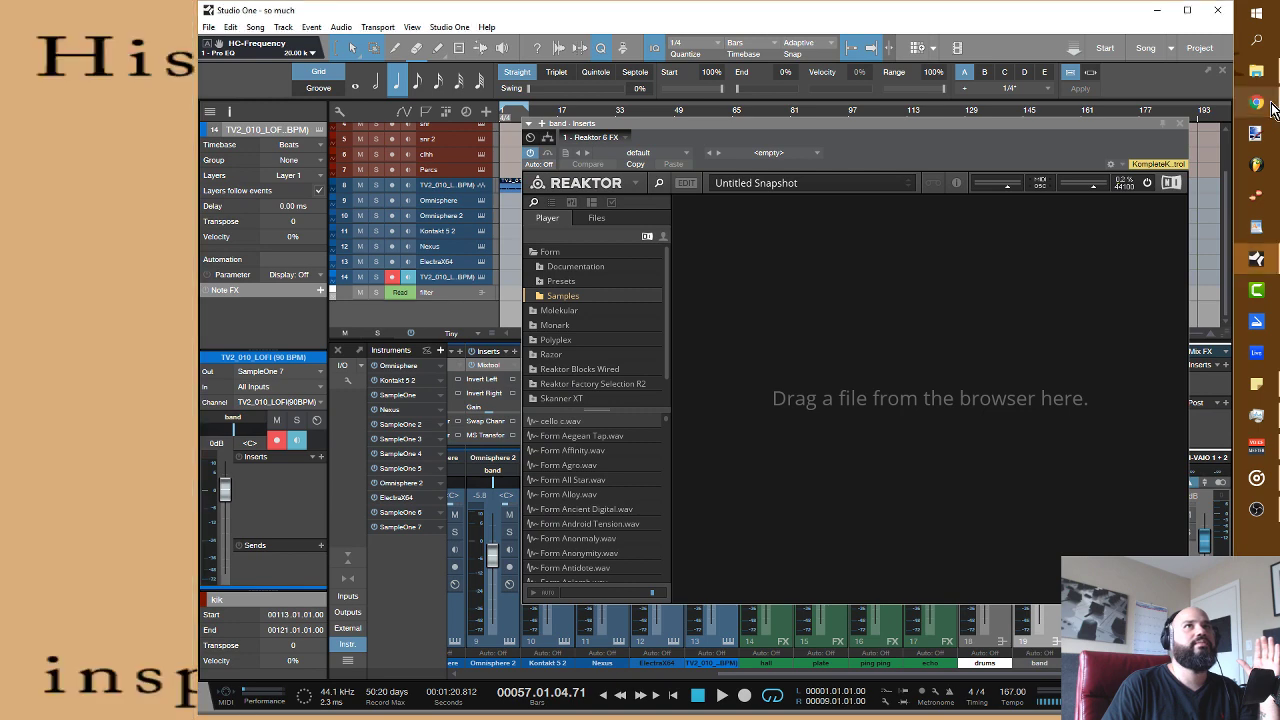
left_click(1262, 106)
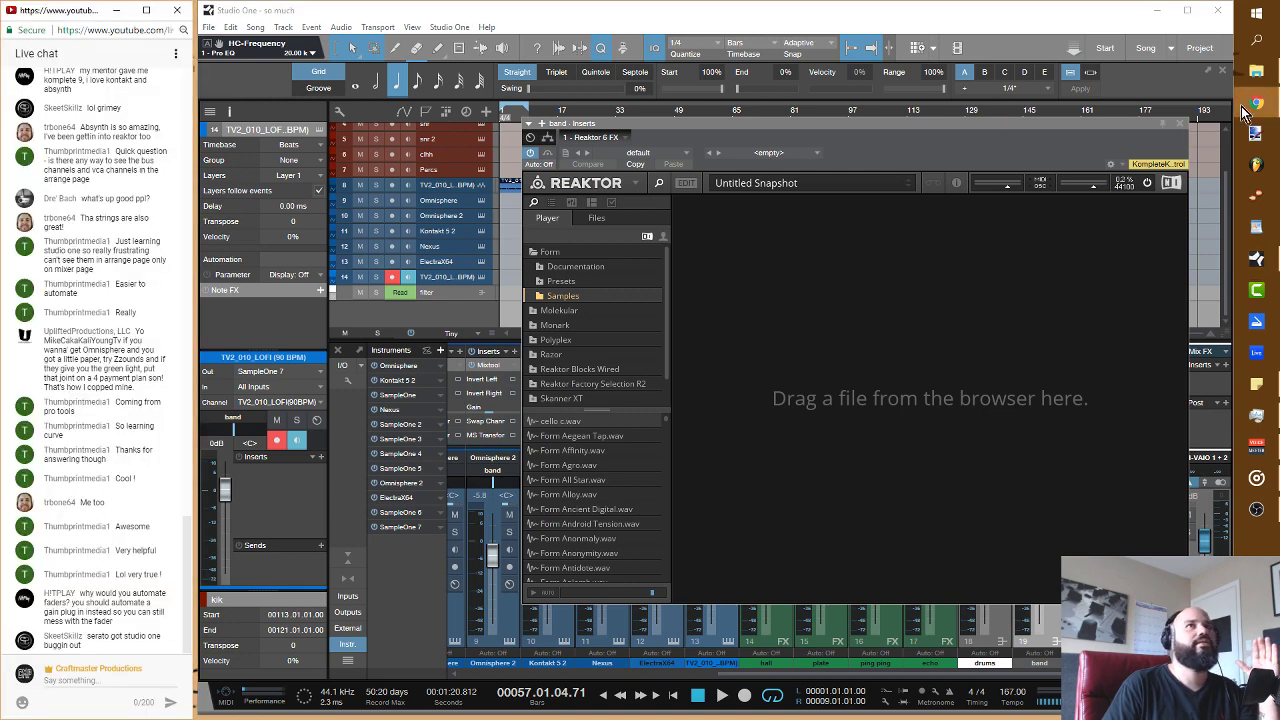
left_click(1266, 110)
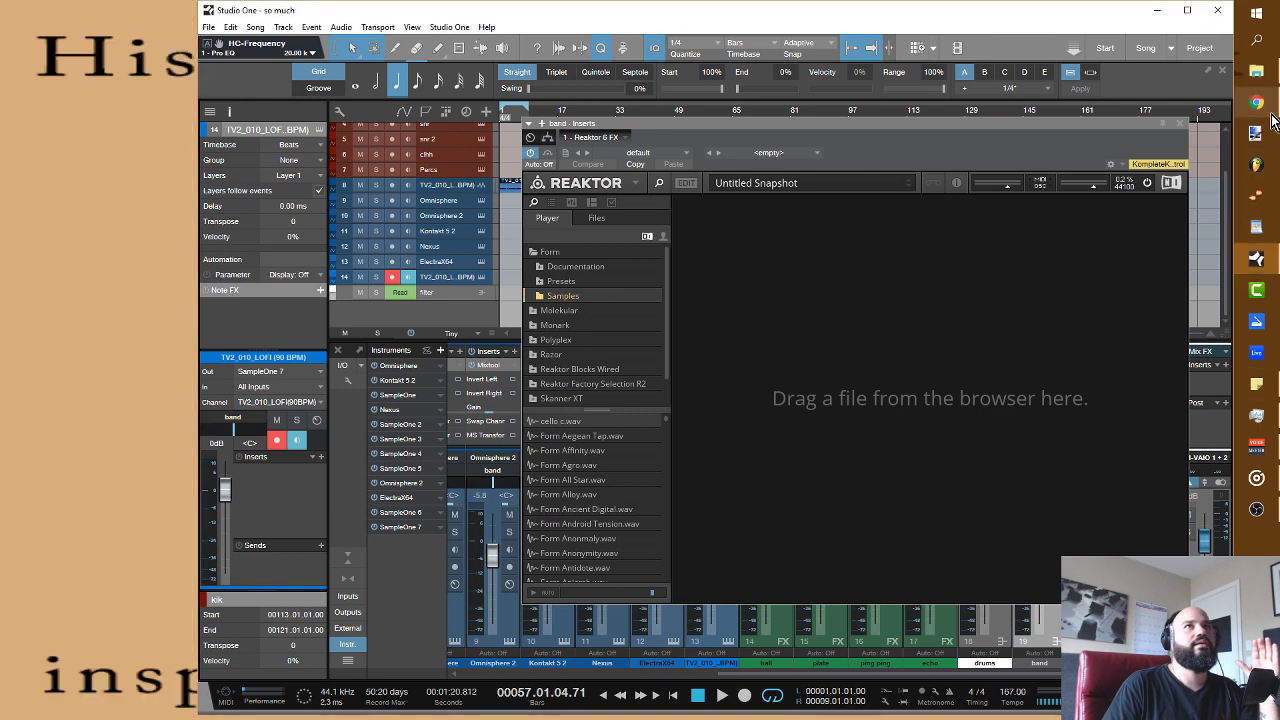
left_click(1268, 112)
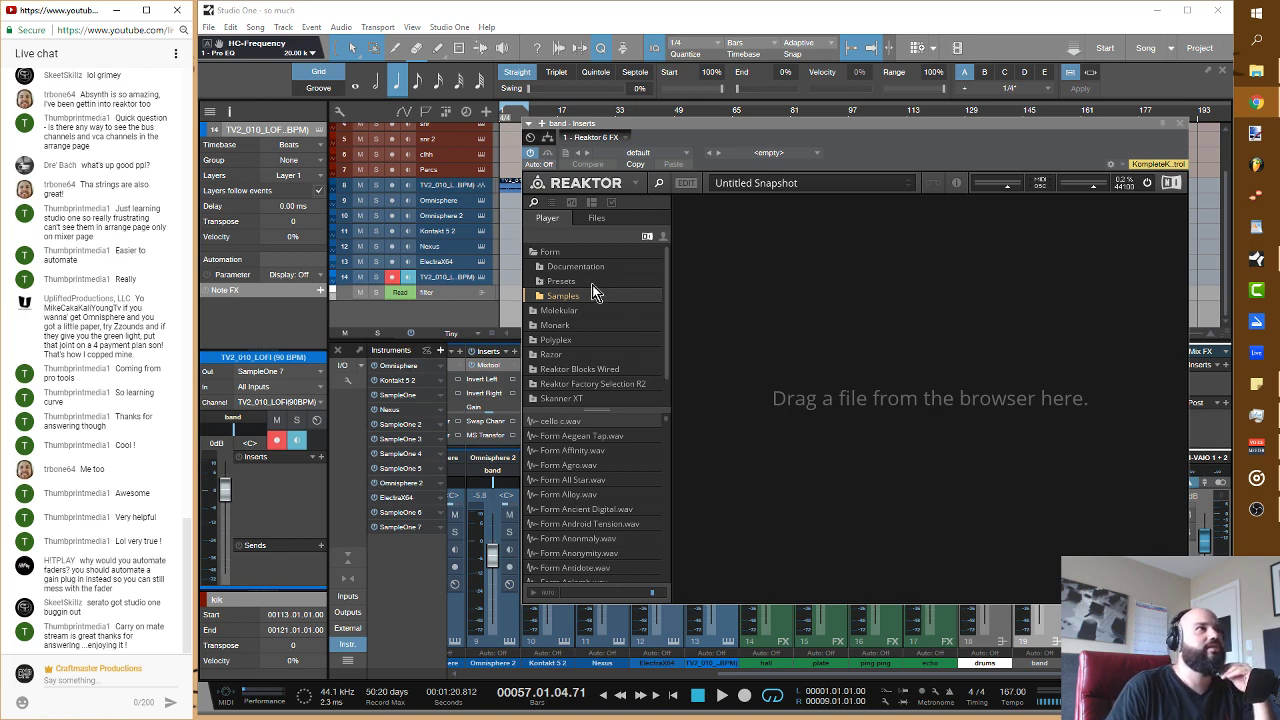
Step: Load the VHS_1.1 (1).ens ensemble into Reaktor and move its window so the arrangement timeline stays reachable
double_click(538, 254)
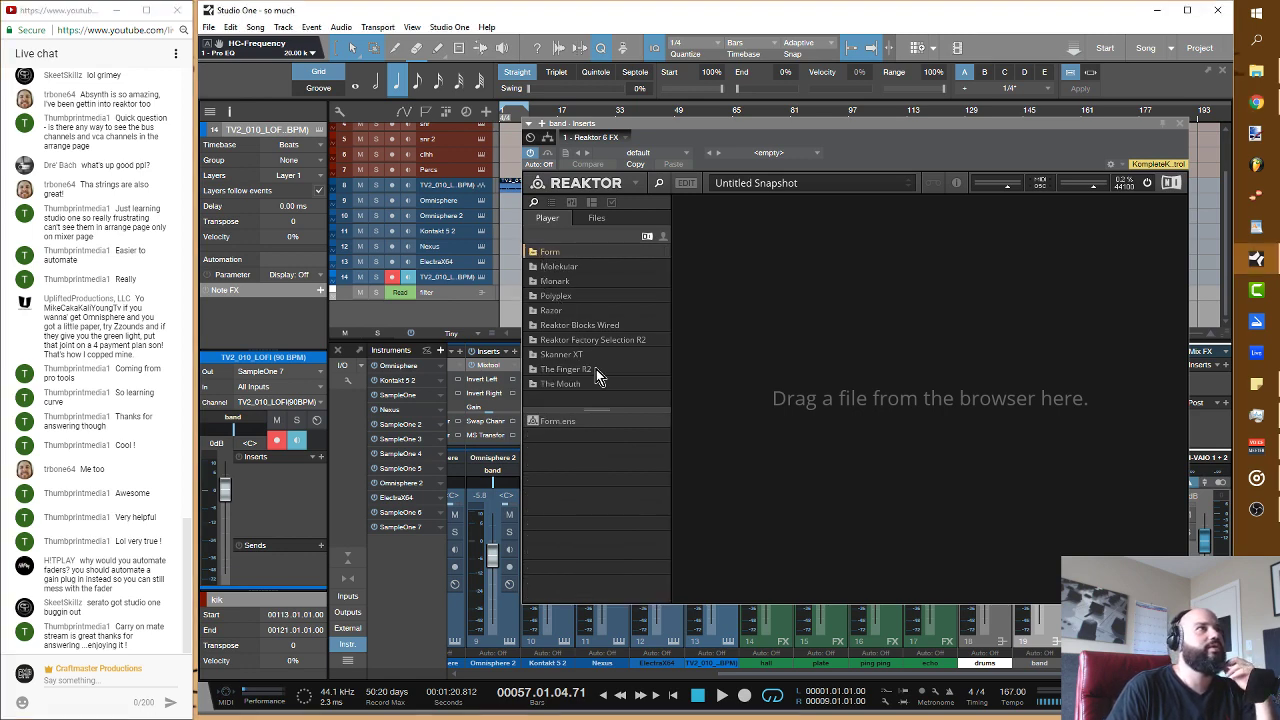
left_click(596, 218)
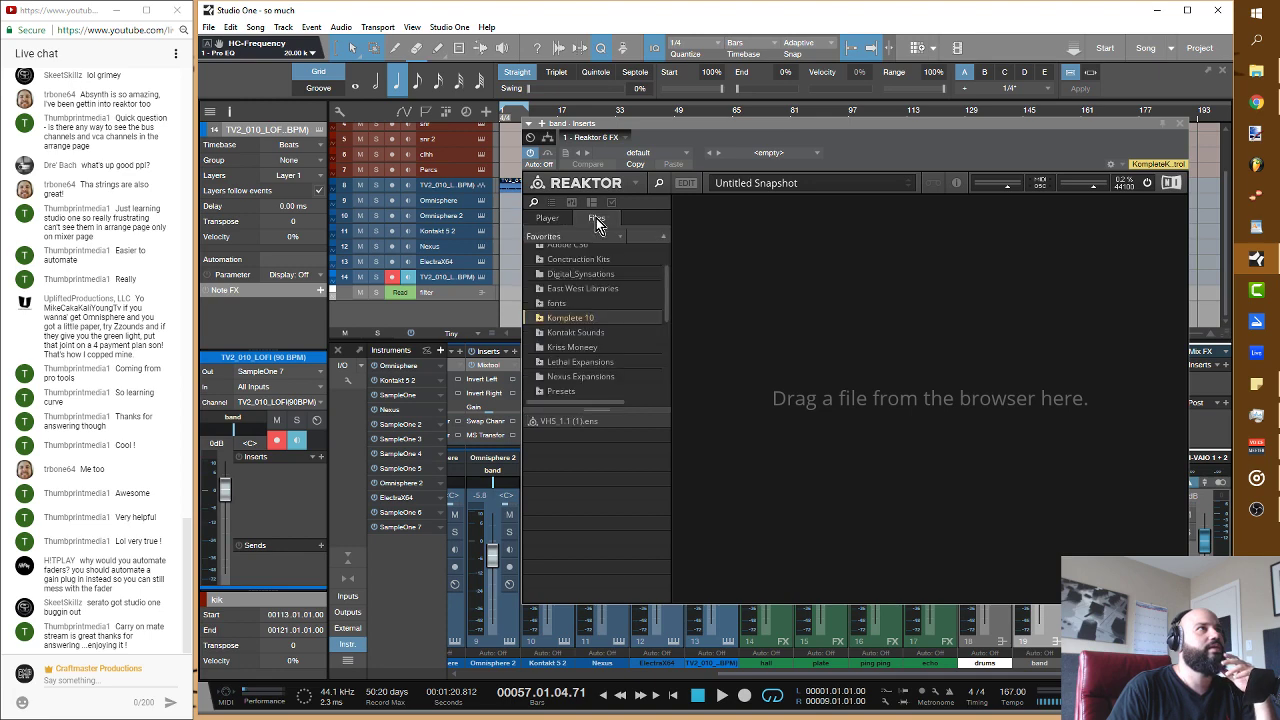
left_click(543, 318)
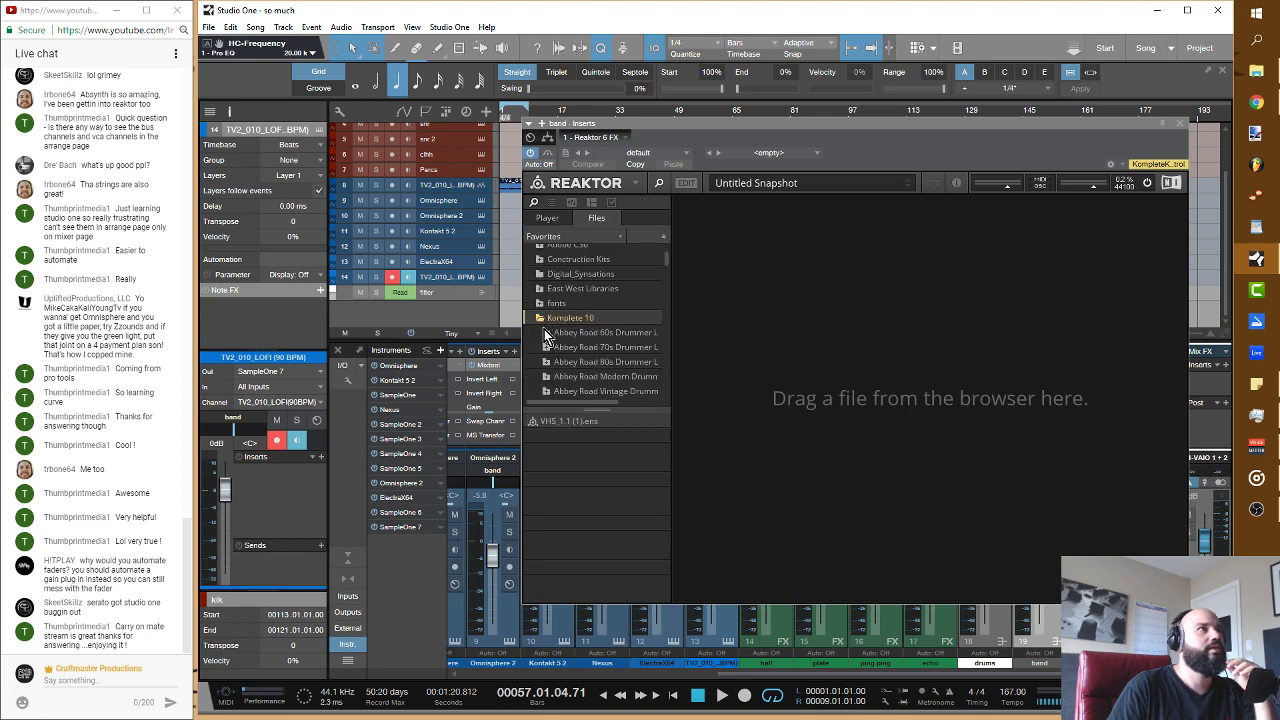
left_click_drag(564, 430, 733, 438)
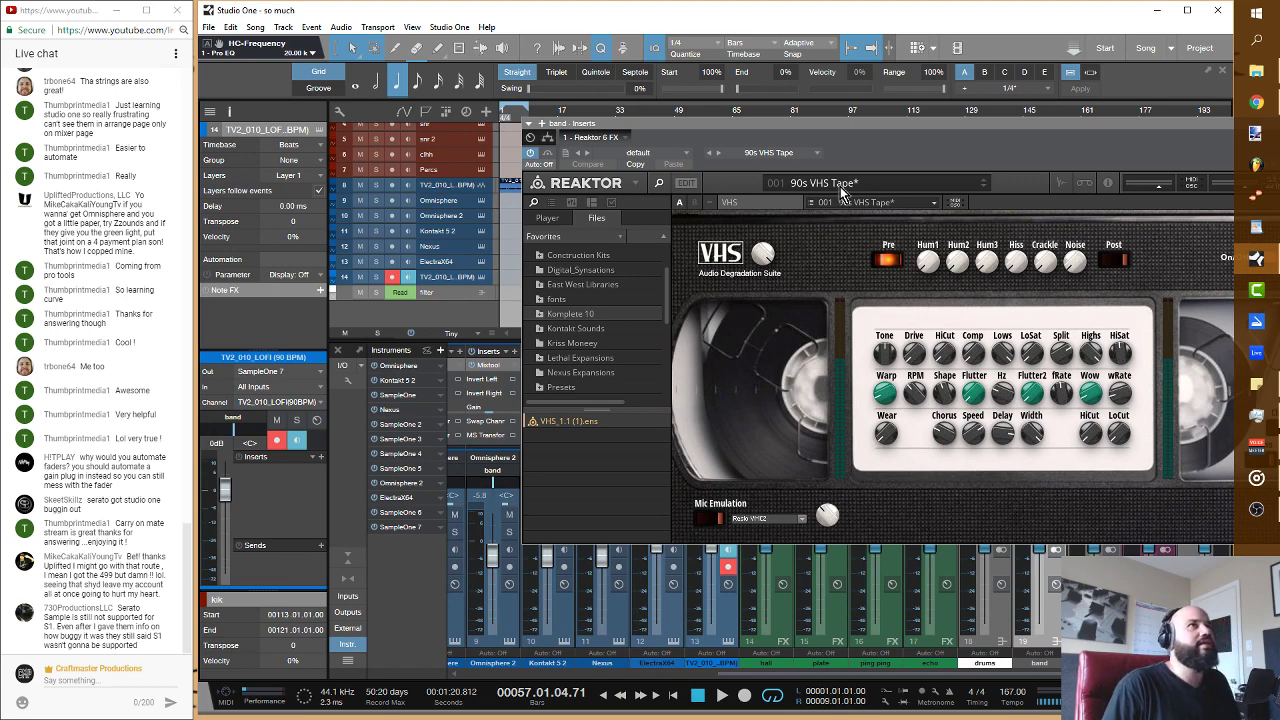
left_click_drag(850, 124, 602, 81)
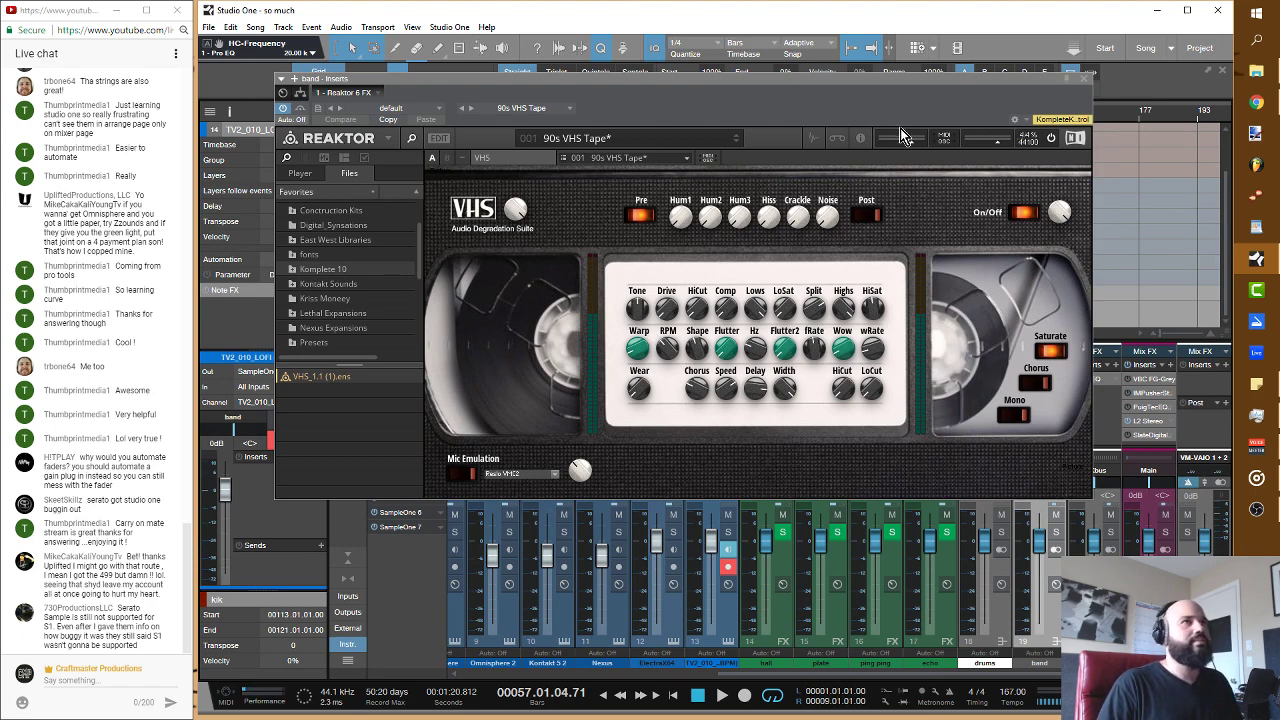
left_click_drag(942, 82, 971, 227)
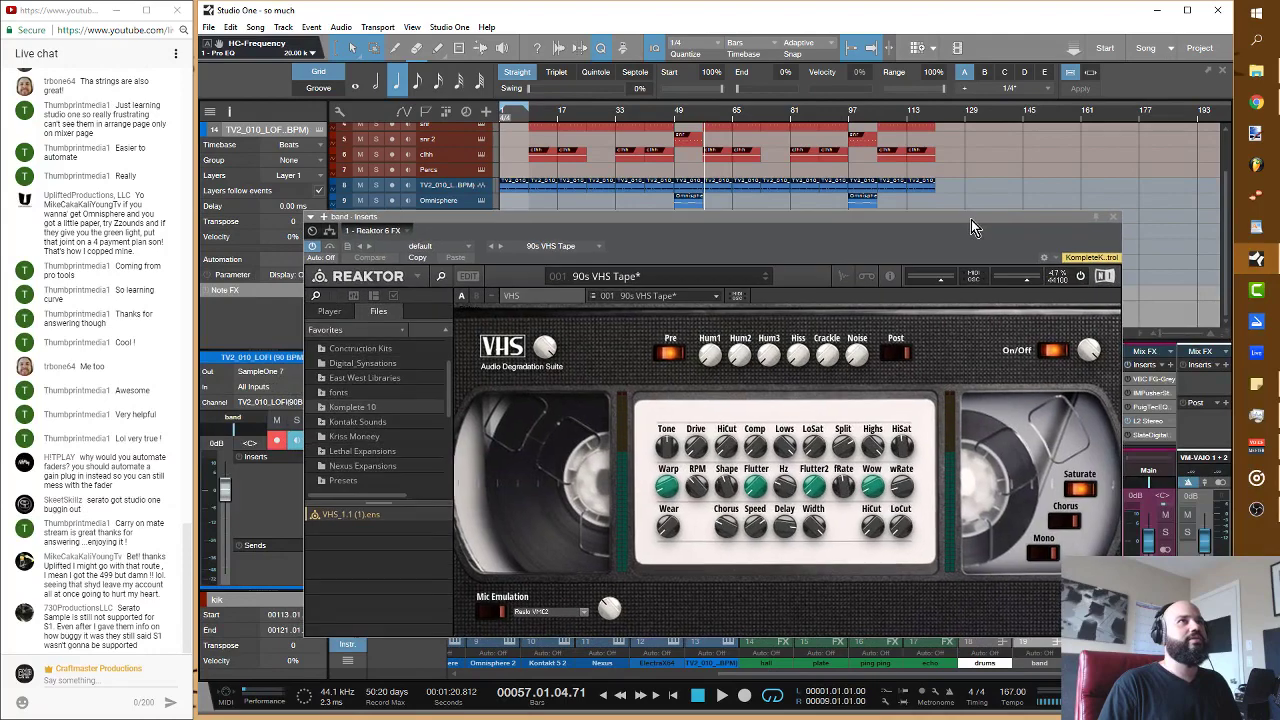
Step: Play the song from bar 13 to hear the VHS effect on the band bus
left_click(553, 115)
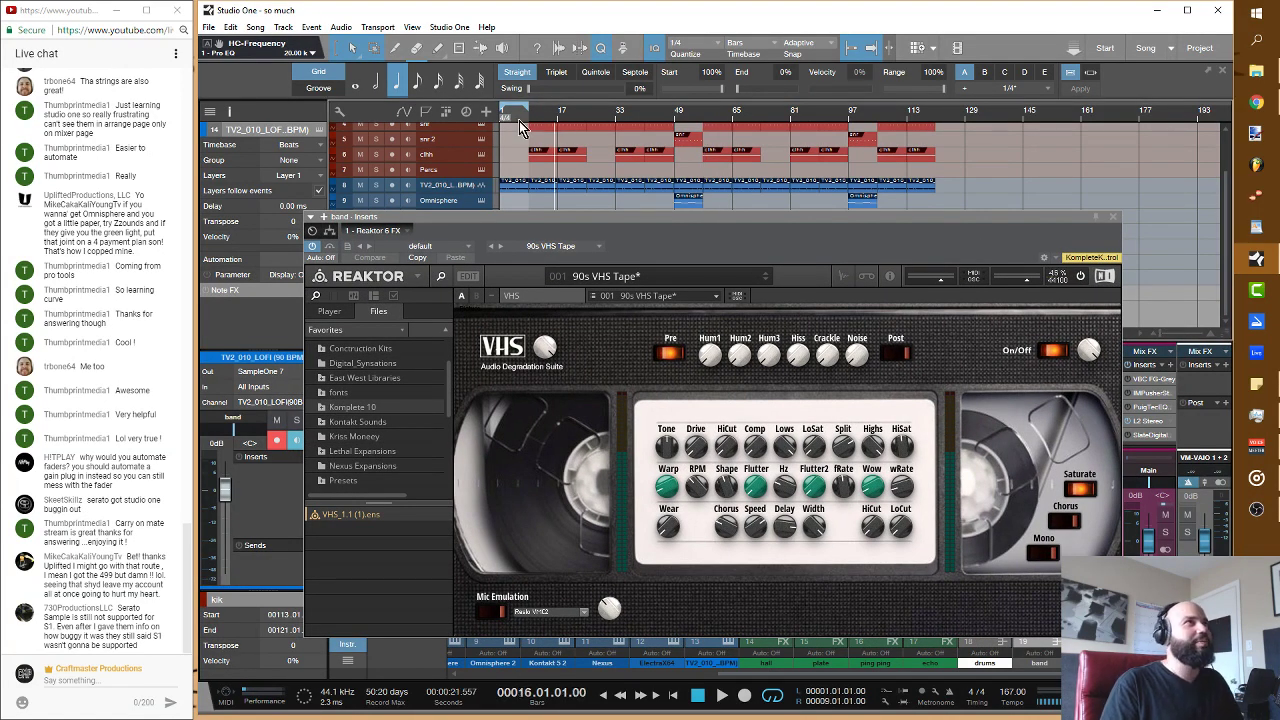
left_click(528, 122)
key("alt+space")
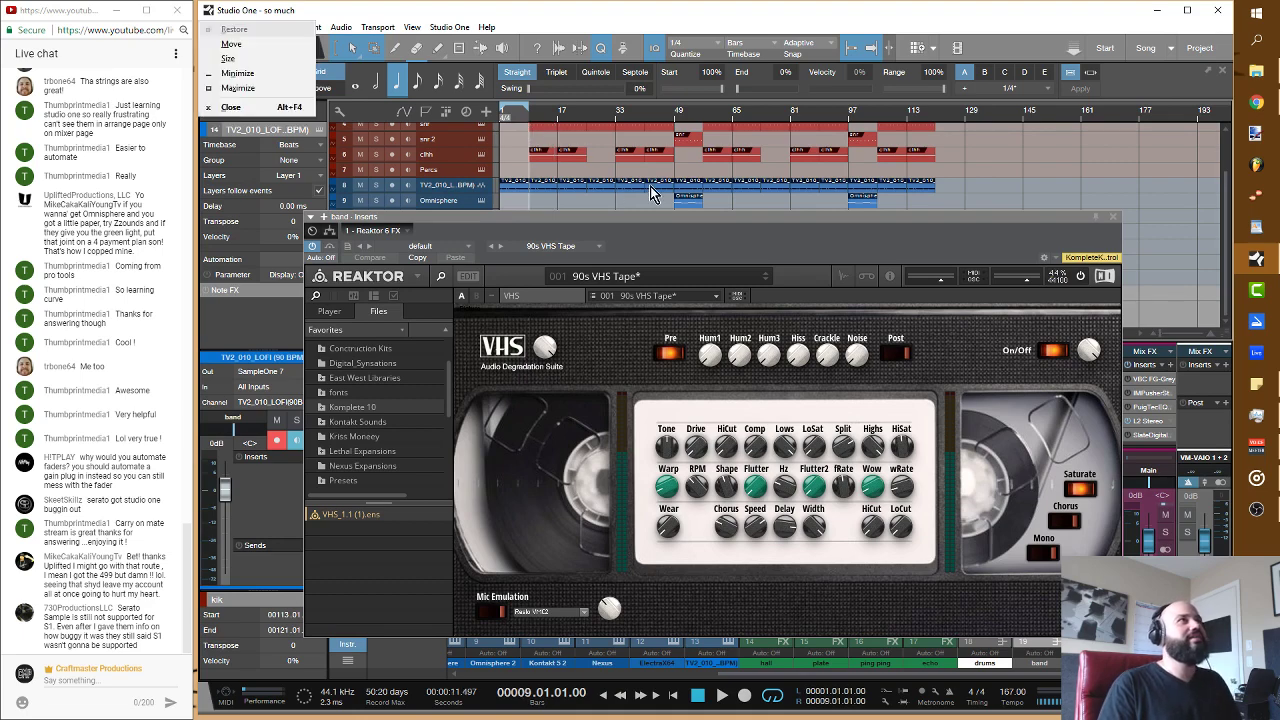
left_click(505, 14)
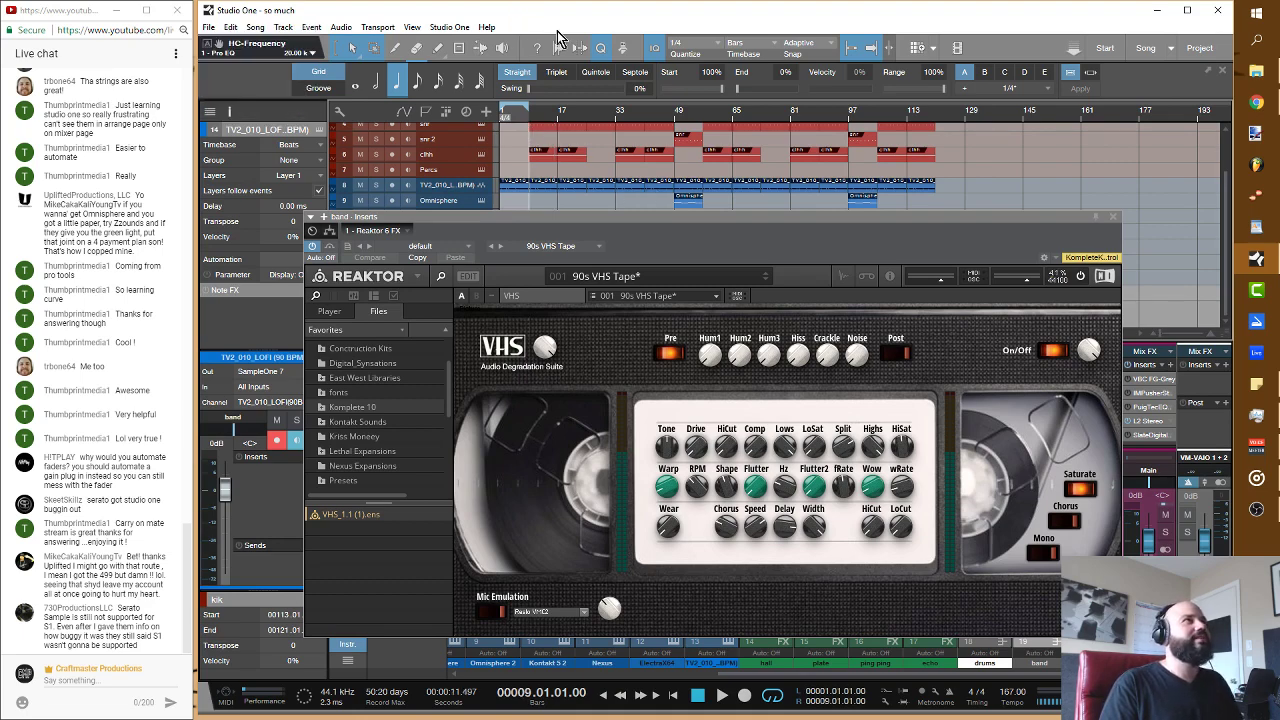
left_click(544, 114)
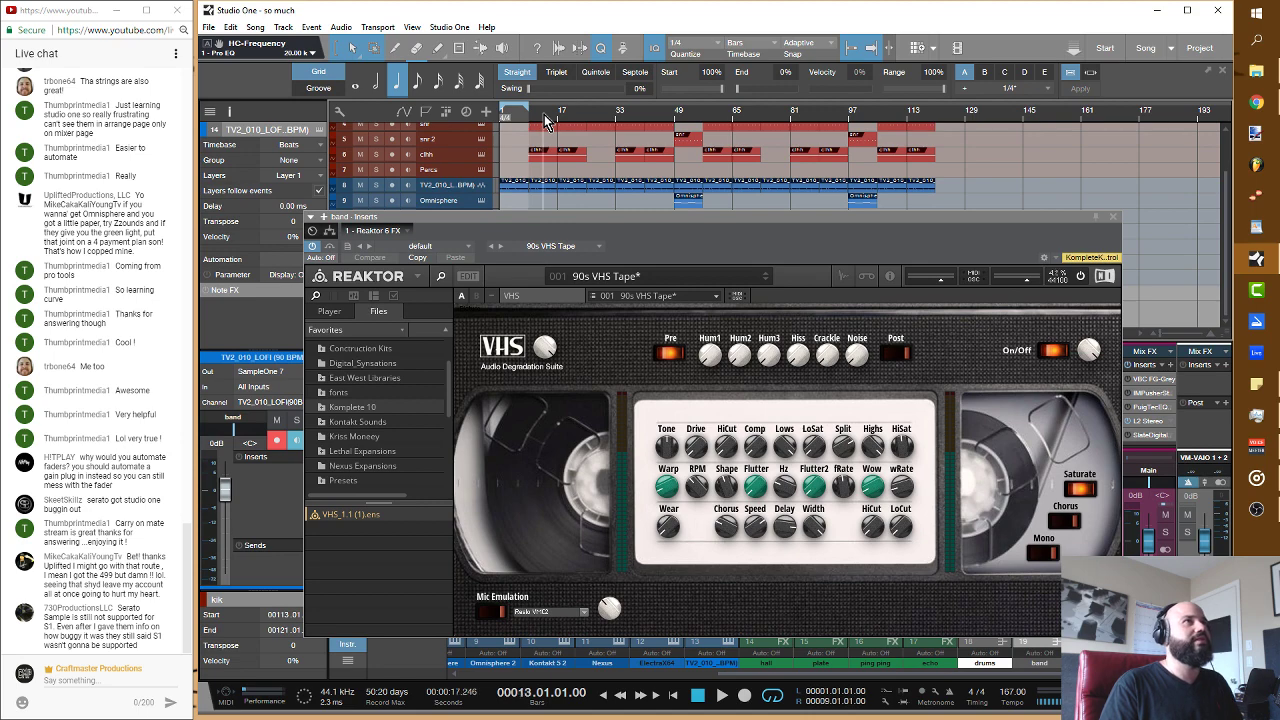
key("space")
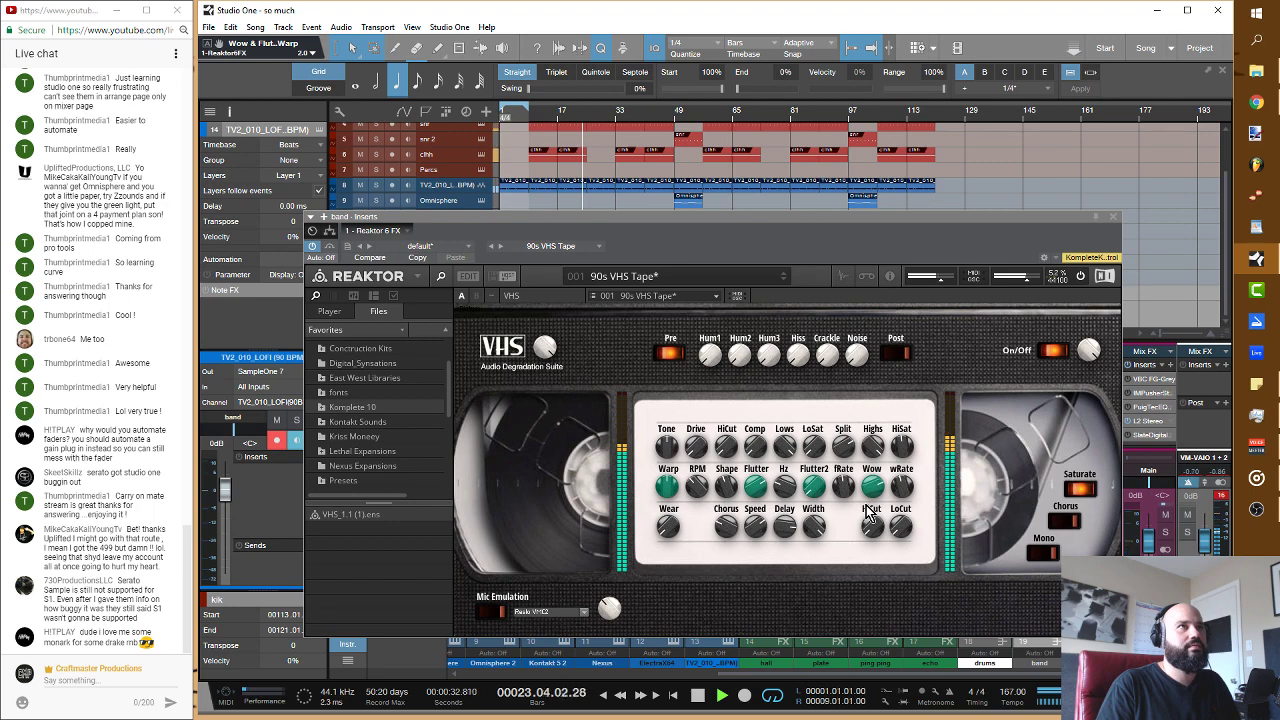
Step: Solo the TV2_010 loop on track 8 to hear it through the VHS effect, and close the Reaktor window
left_click(375, 185)
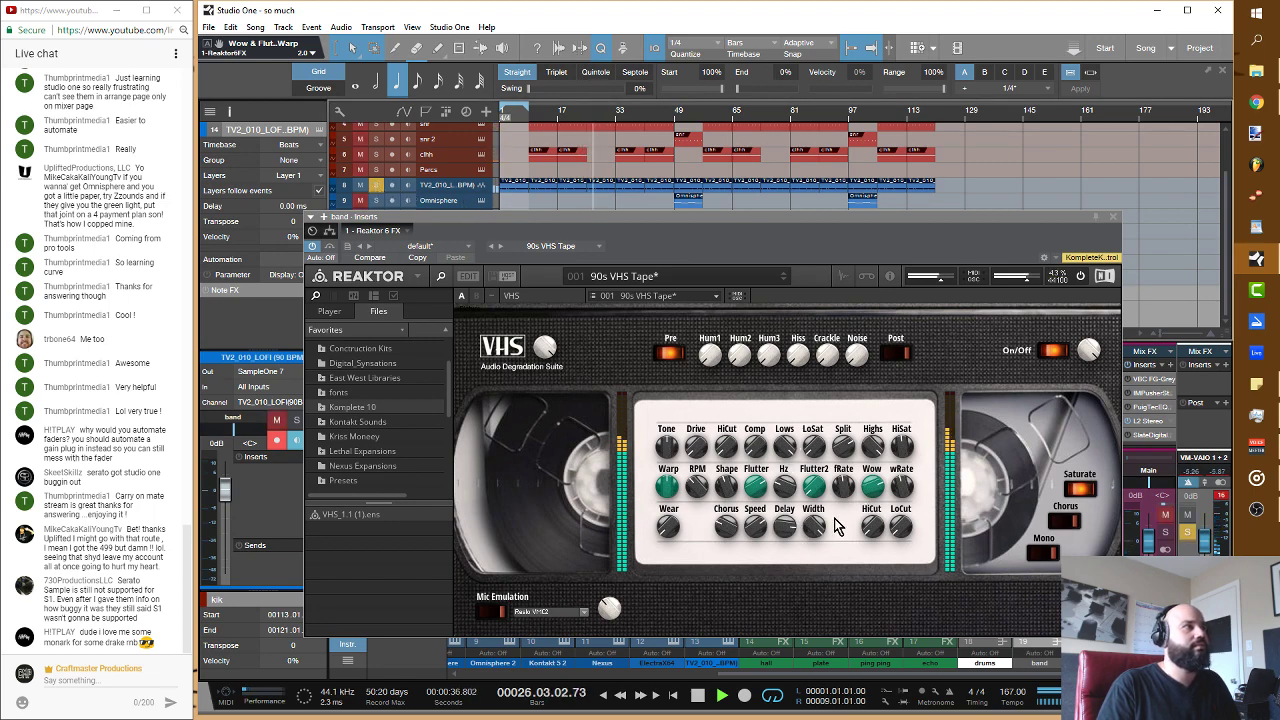
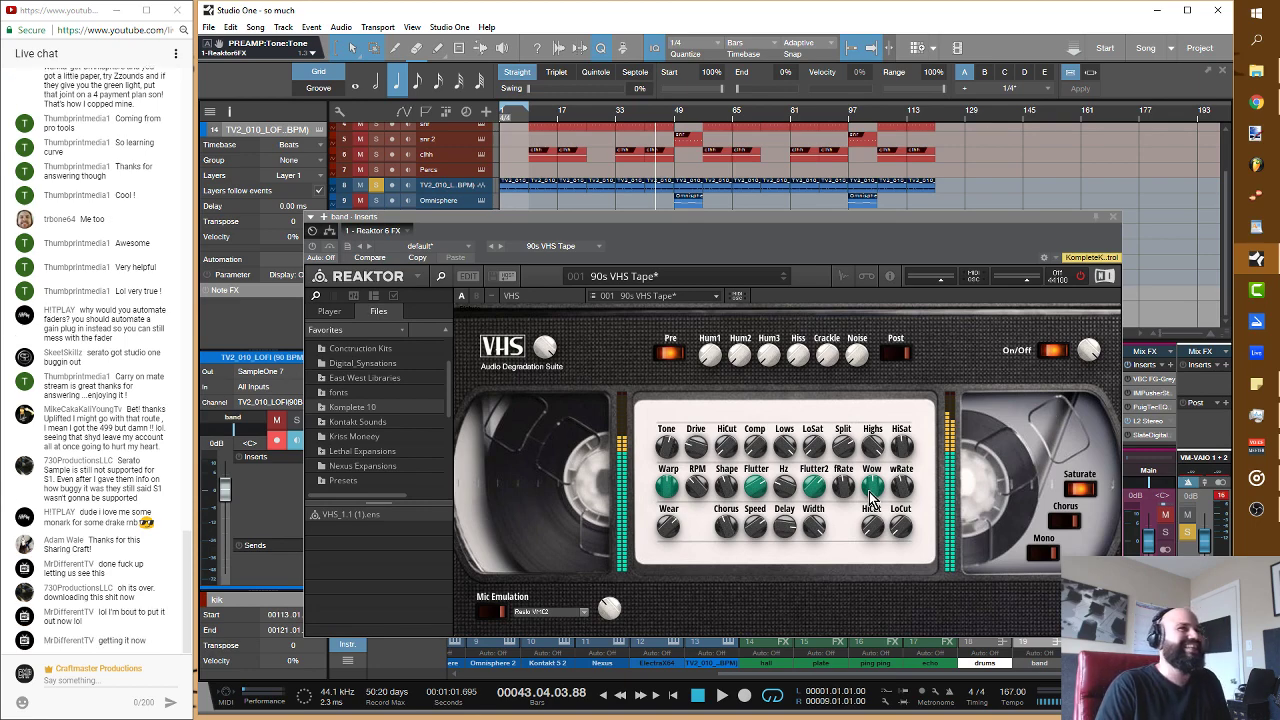
left_click_drag(869, 492, 876, 520)
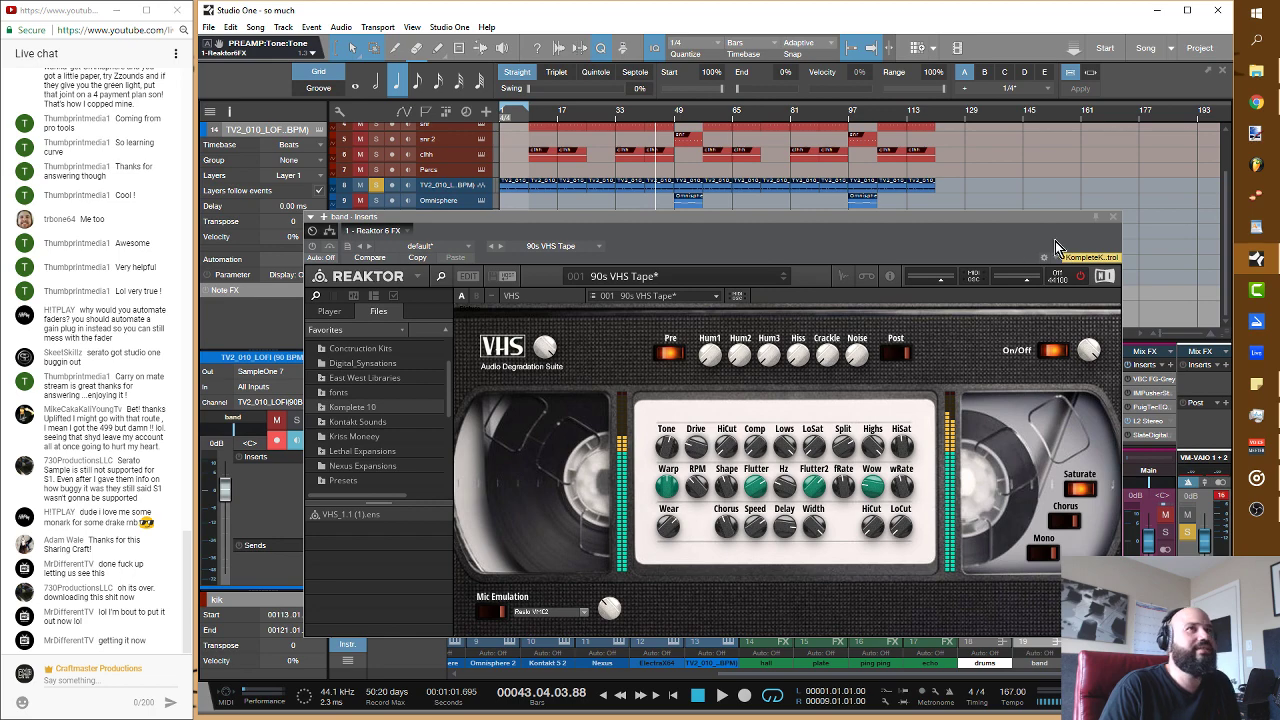
left_click(1114, 220)
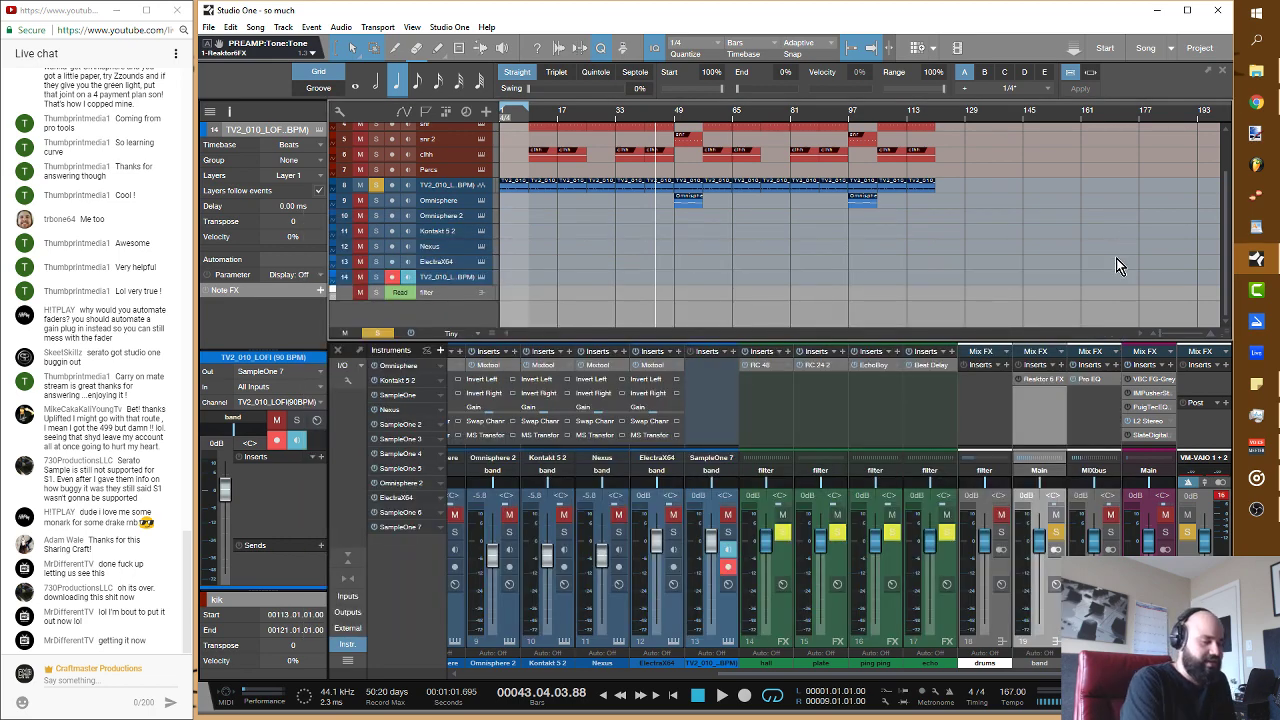
Step: Show the Sample Packs location in the file browser and expand its VHS Loops folder
key("F5")
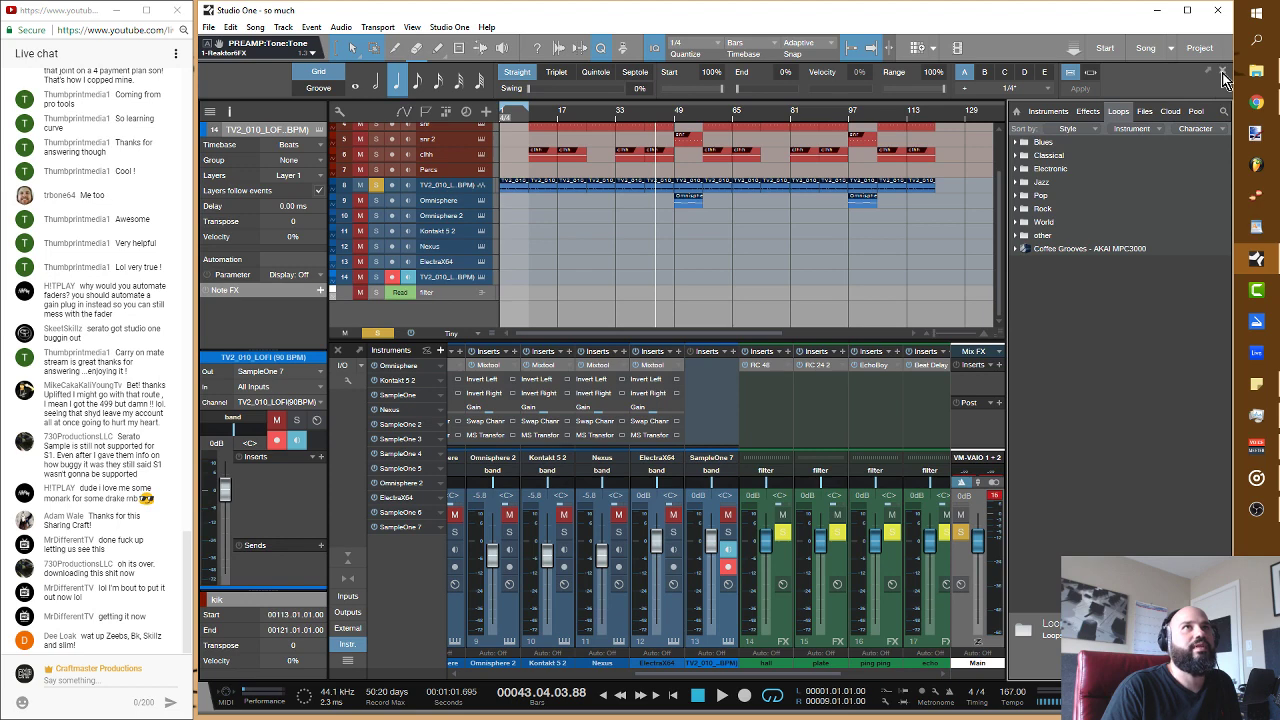
left_click(1150, 112)
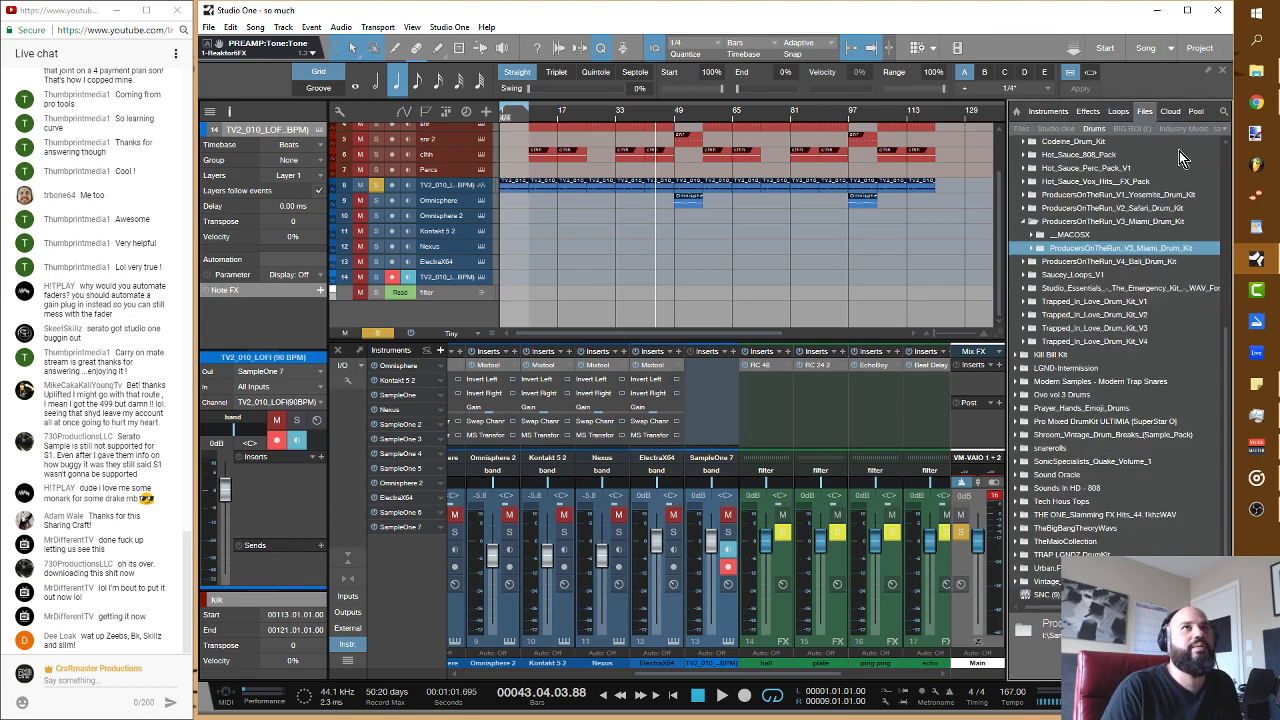
left_click(1224, 129)
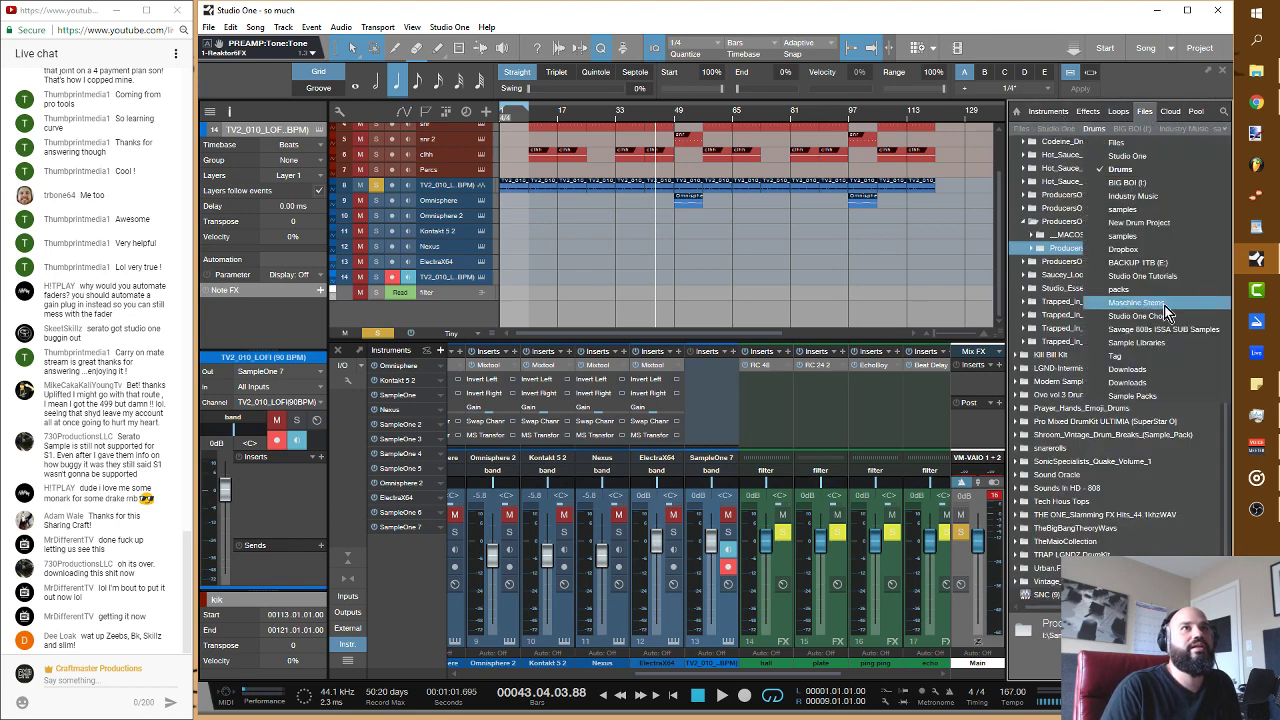
left_click(1153, 395)
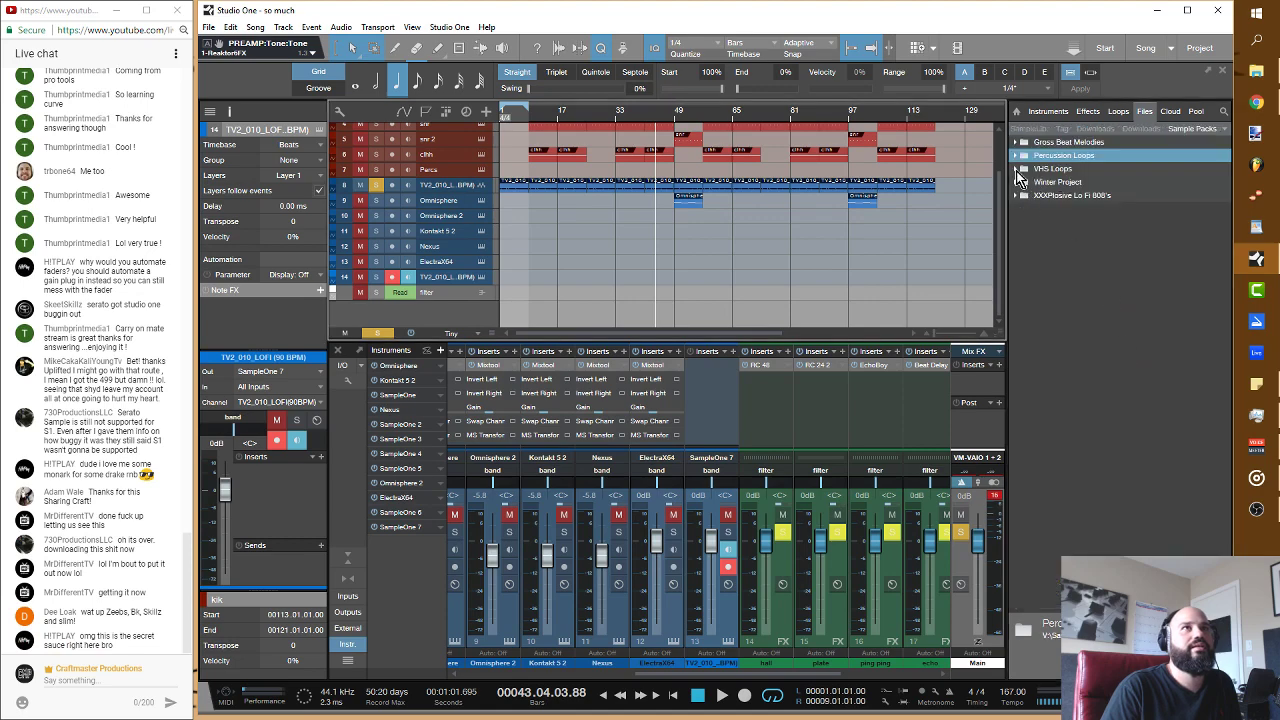
left_click(1024, 169)
Step: Preview the samples VHS Loop 1.wav through VHS Loop 5.wav one after another
left_click(1050, 196)
left_click(1016, 670)
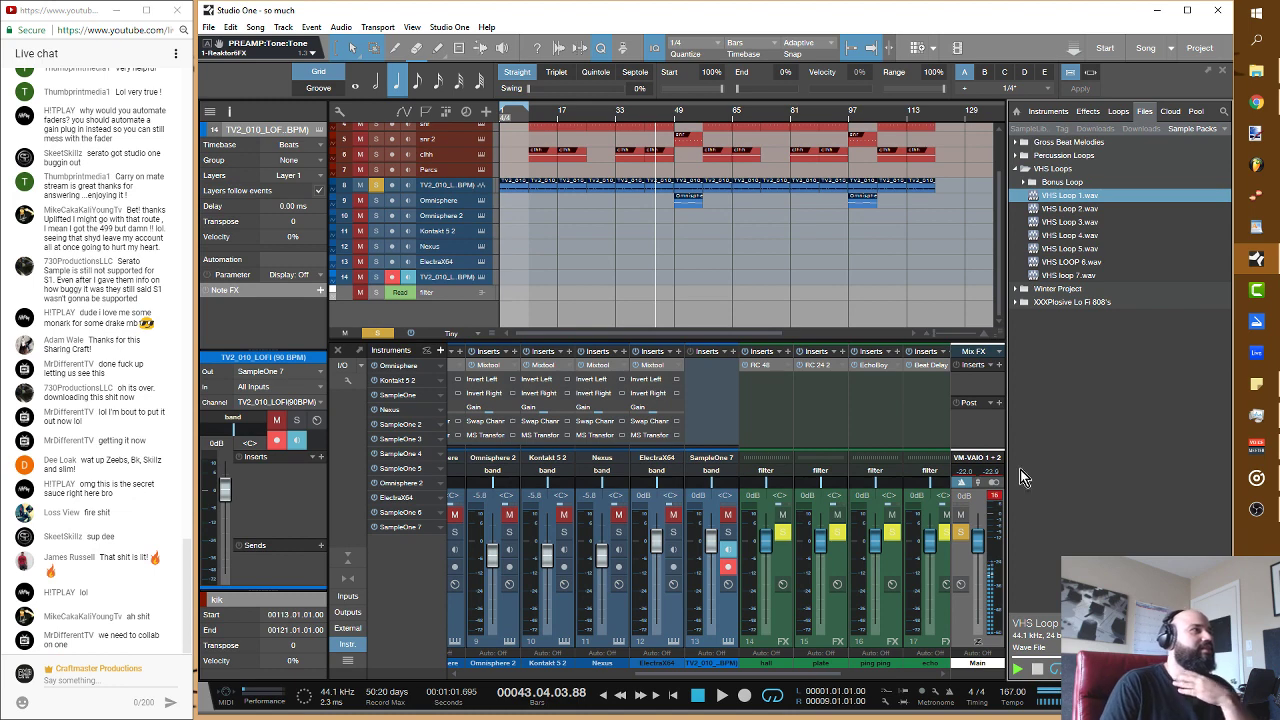
left_click(1075, 209)
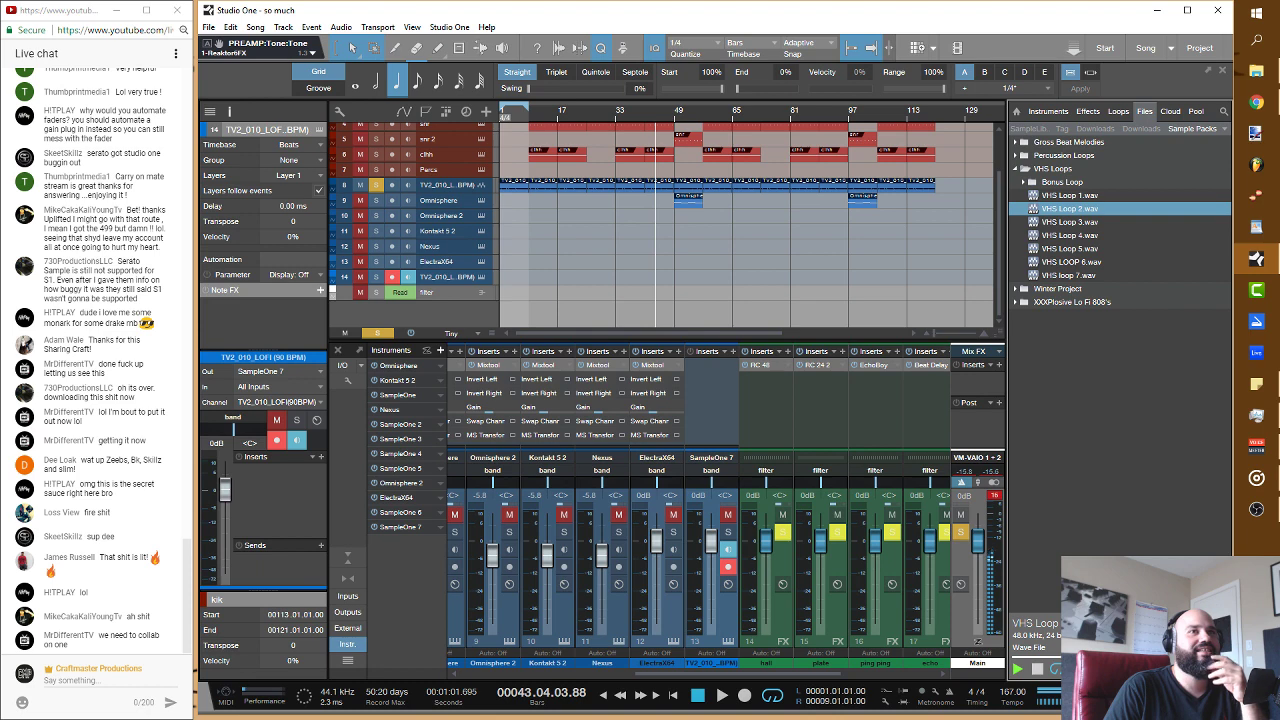
left_click(1062, 222)
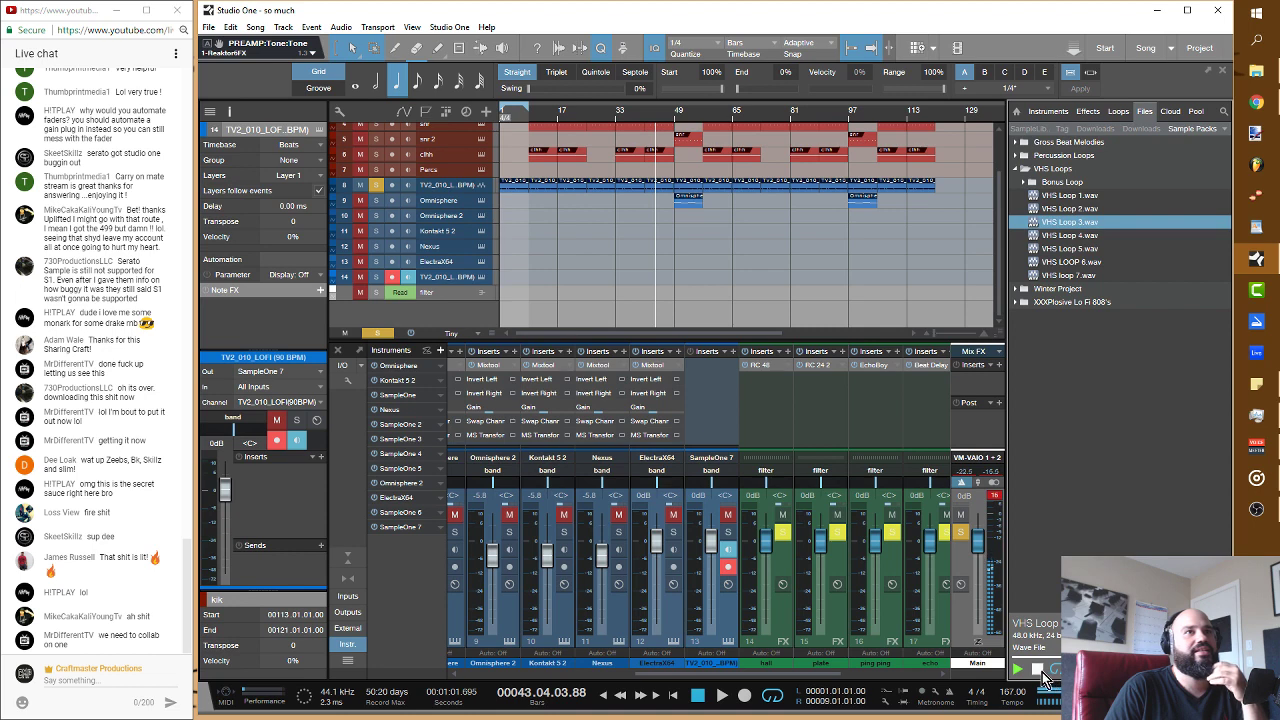
left_click(1070, 236)
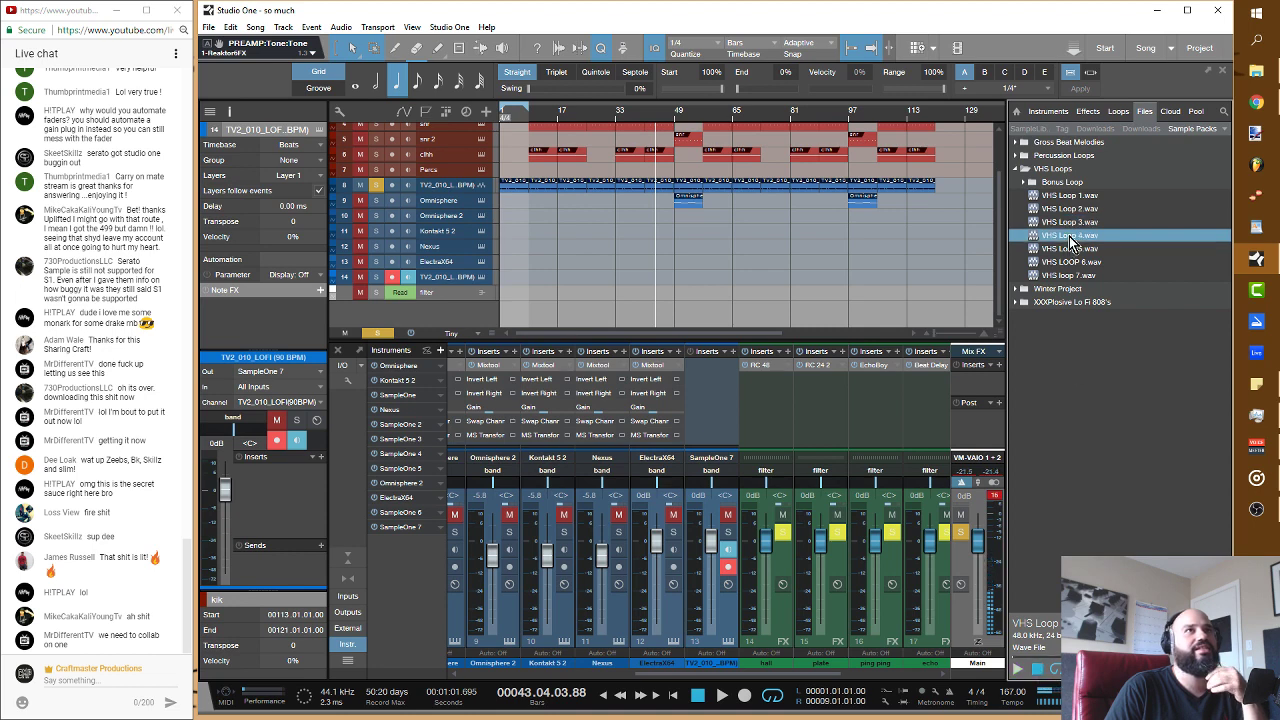
left_click(1016, 670)
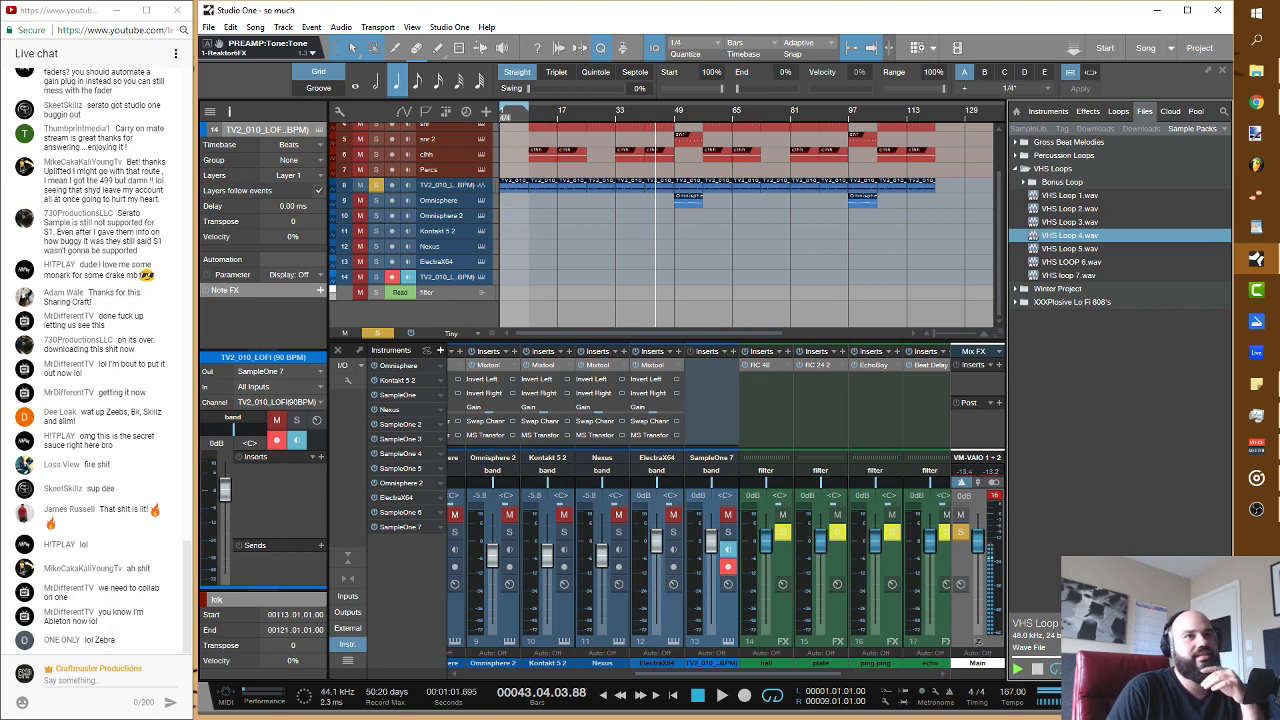
left_click(1065, 248)
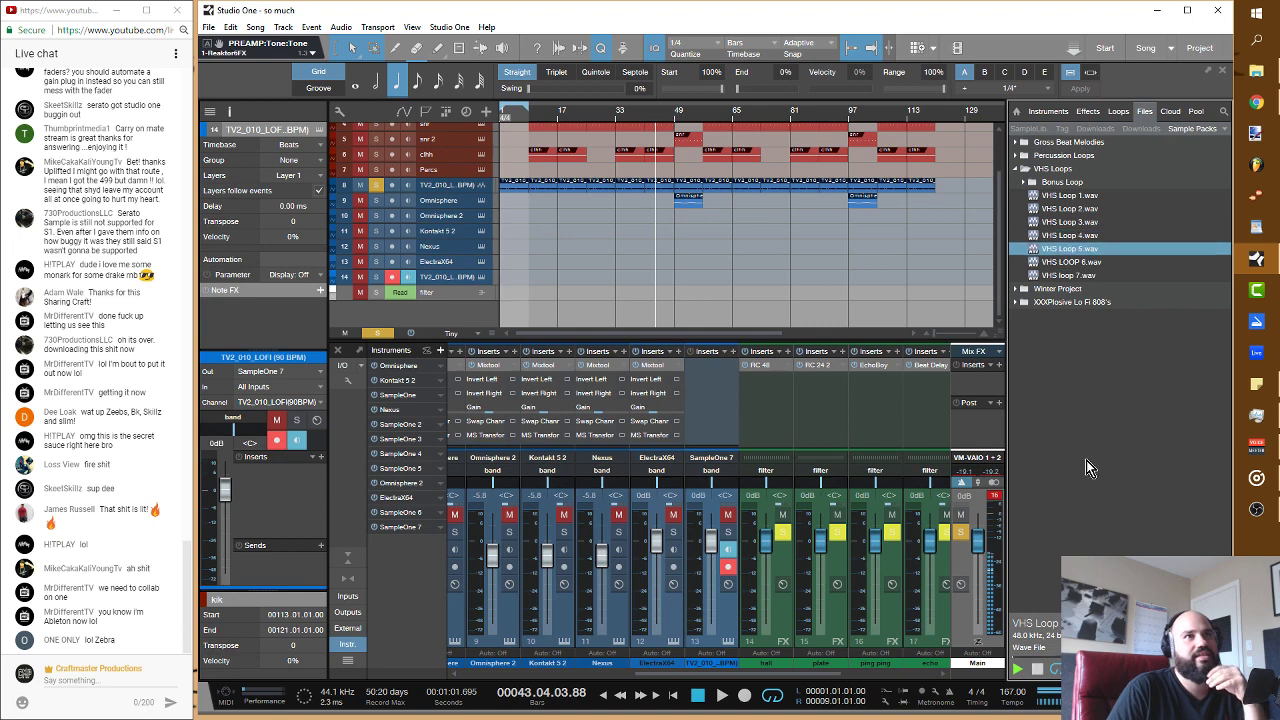
left_click(1020, 170)
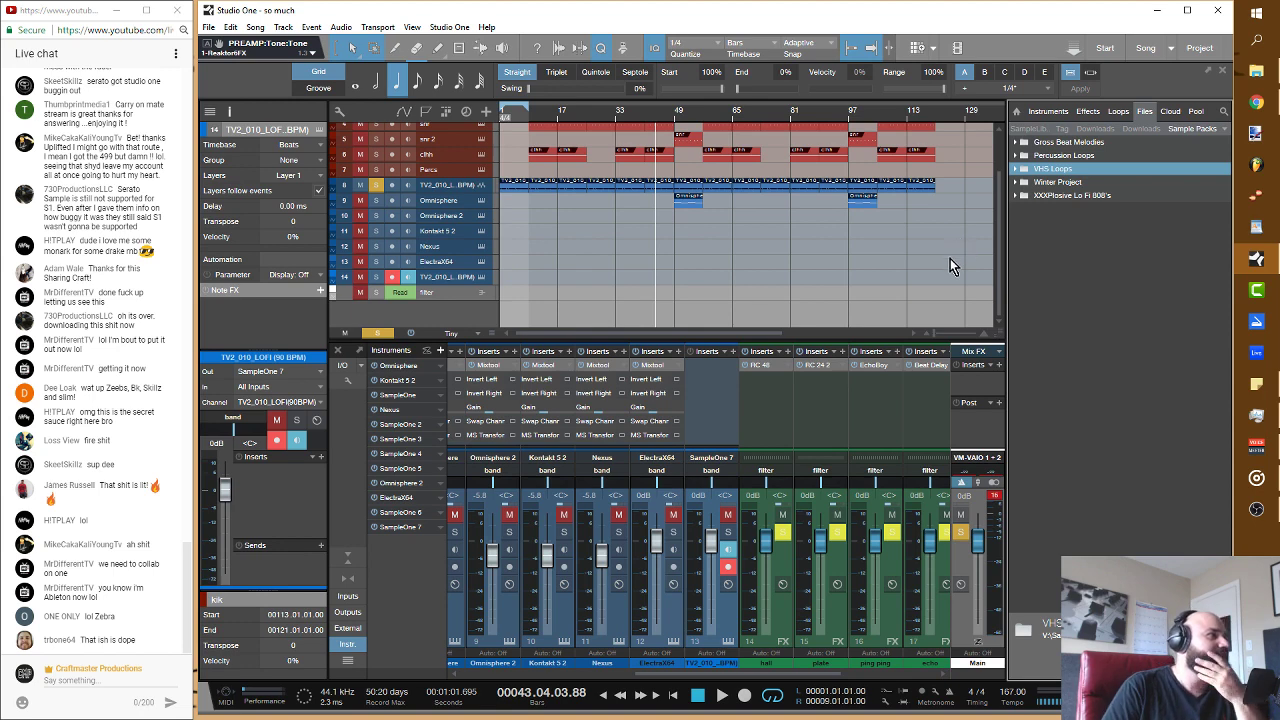
left_click(1015, 172)
left_click(1015, 172)
left_click(1015, 172)
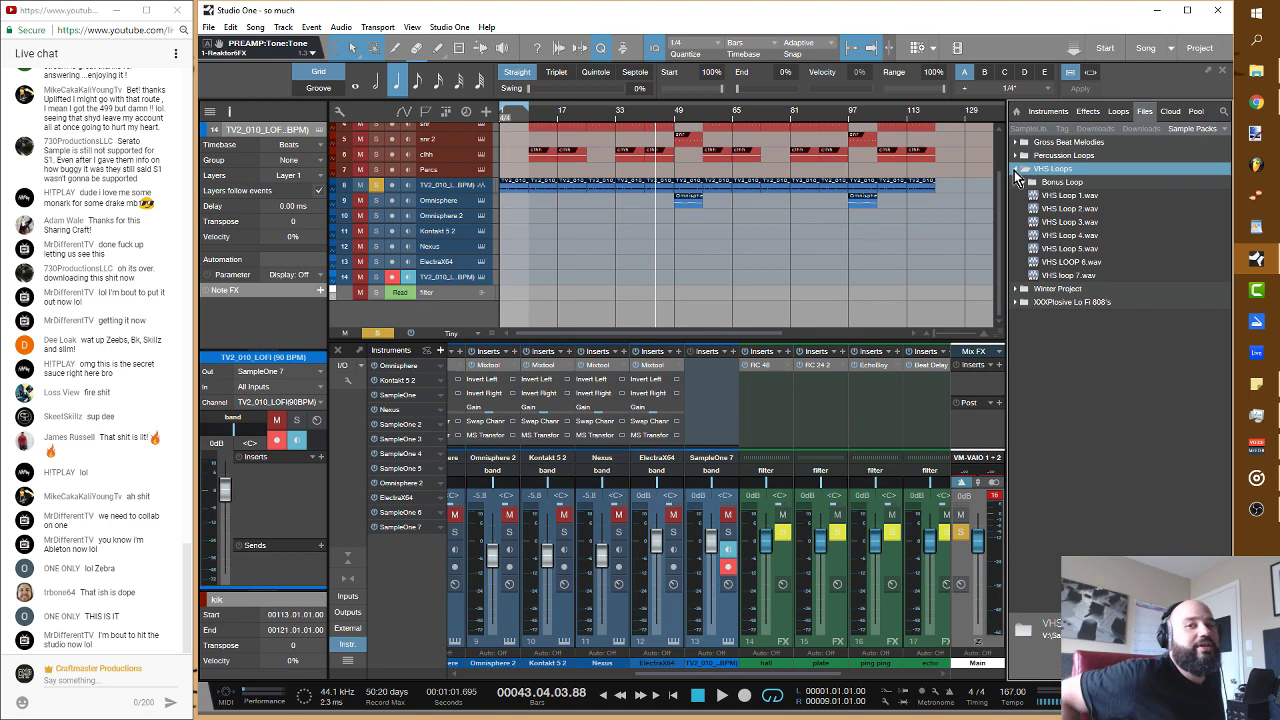
Step: Collapse the VHS Loops folder in the file browser, keeping the Sample Packs location shown
left_click(1015, 172)
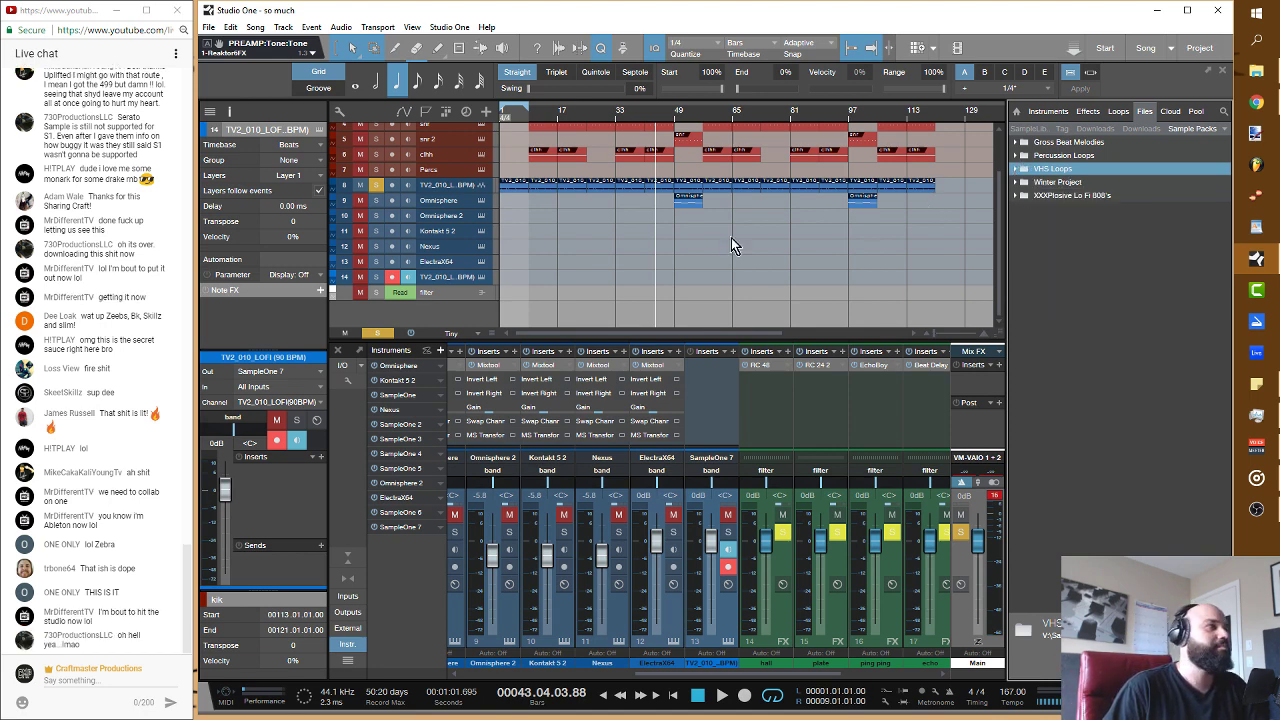
left_click(1097, 225)
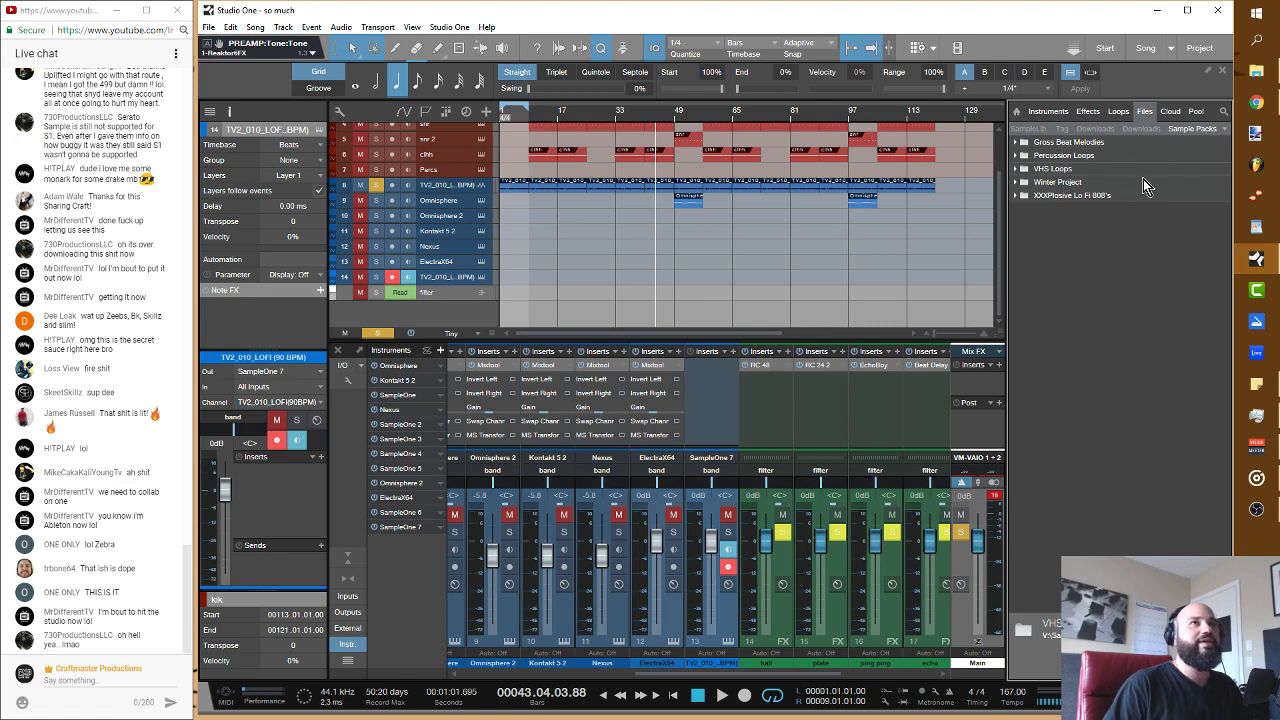
left_click(1087, 113)
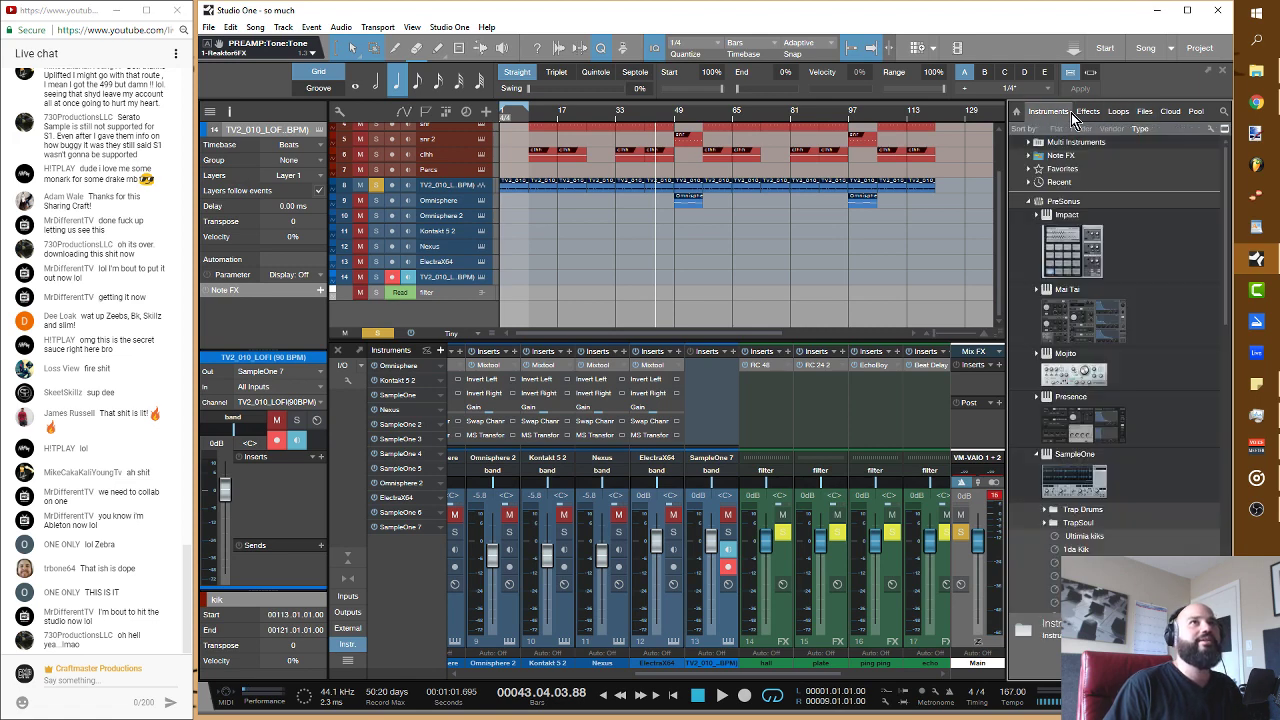
left_click(1146, 112)
left_click(1068, 113)
left_click(1140, 112)
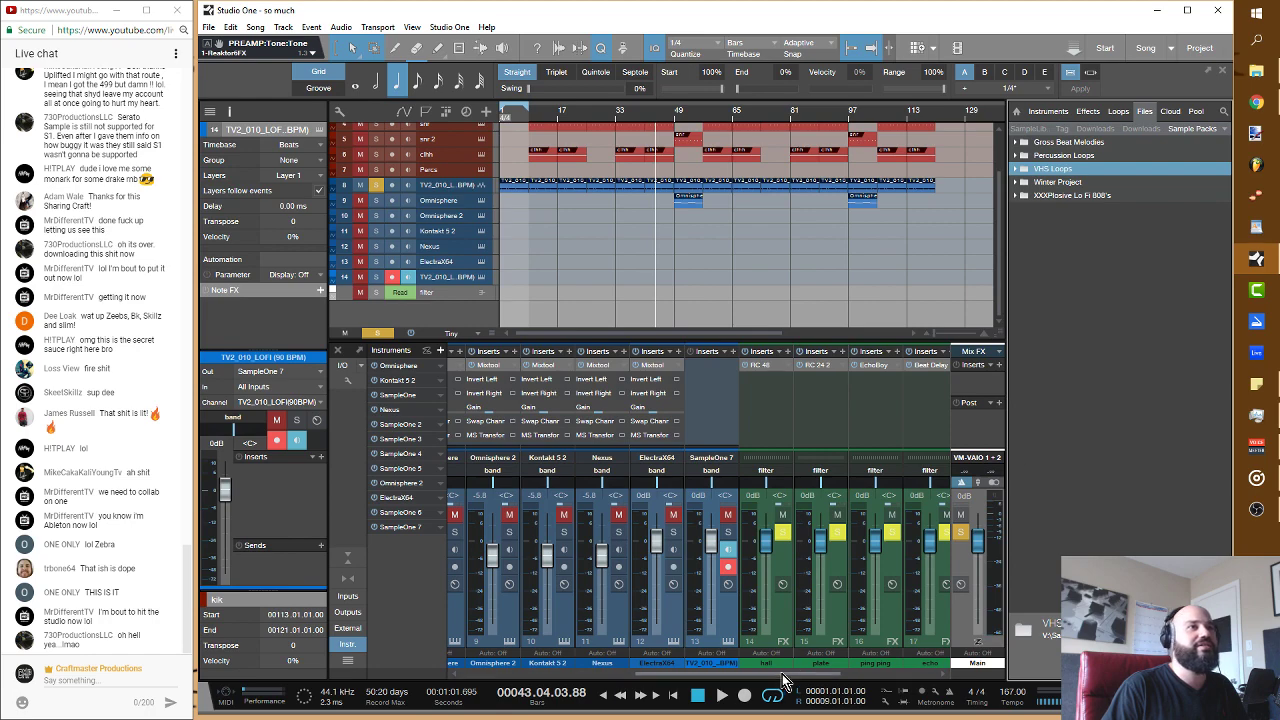
Step: Open the Reaktor 6 FX insert on the band bus to review its VHS controls, and close it
left_click_drag(785, 675, 1000, 668)
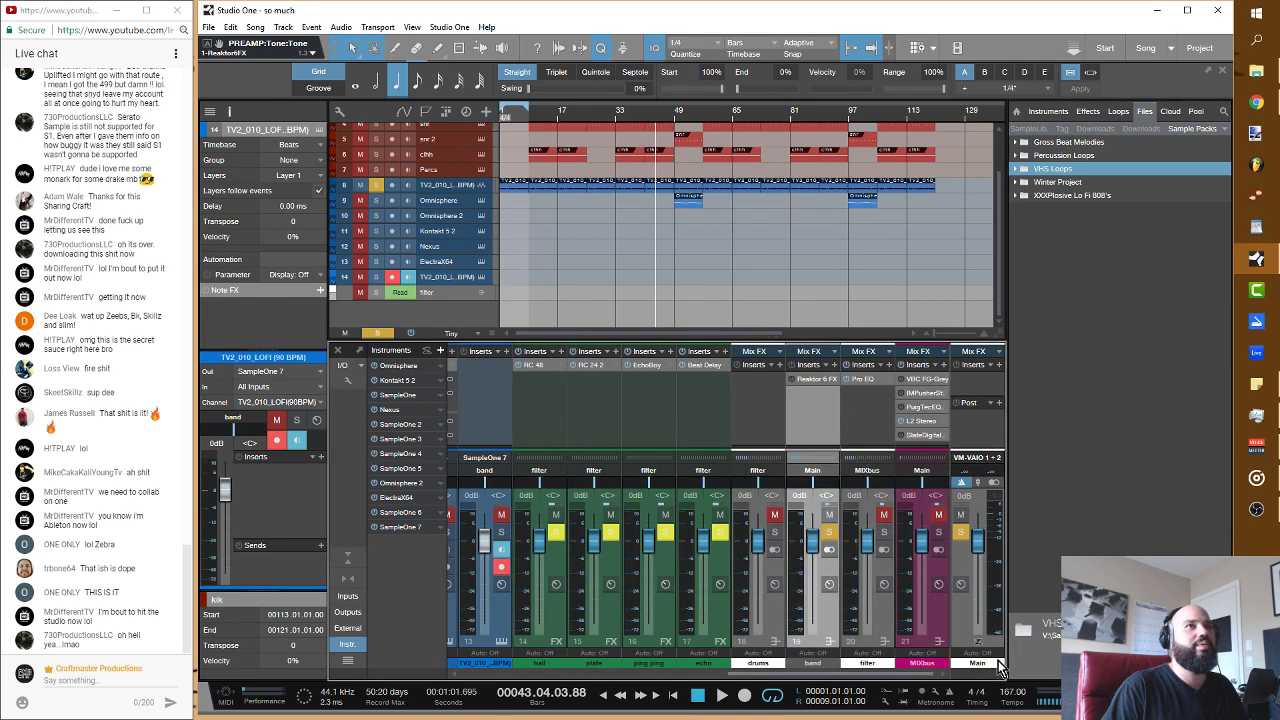
left_click(820, 381)
left_click_drag(650, 222, 592, 85)
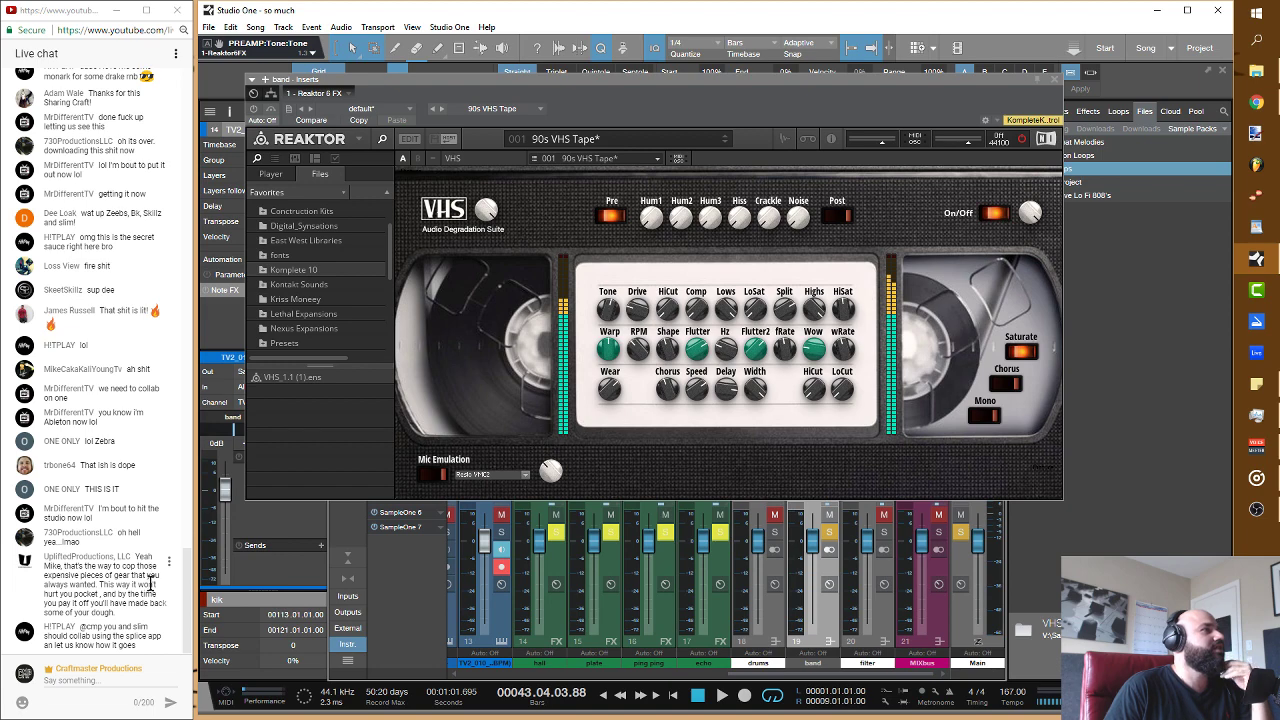
left_click(1058, 82)
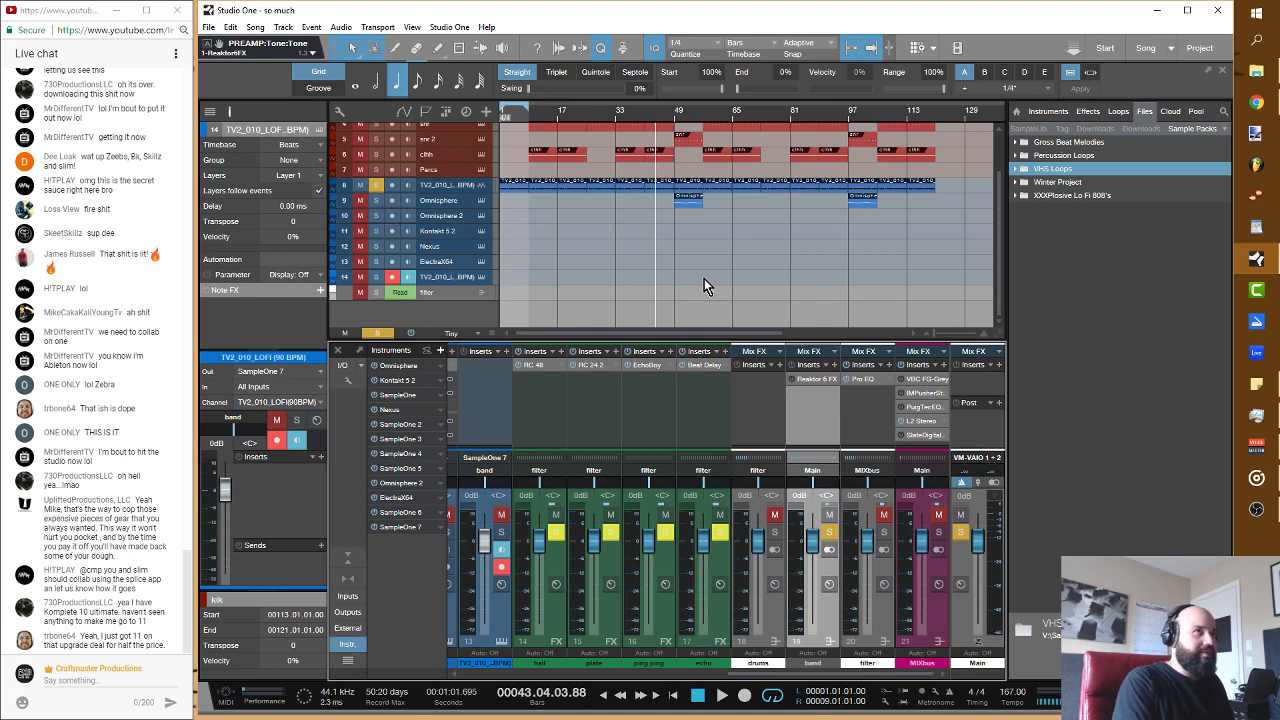
Step: Play the intro from the start of the song with the TV2_010 loop soloed
key("comma")
key("space")
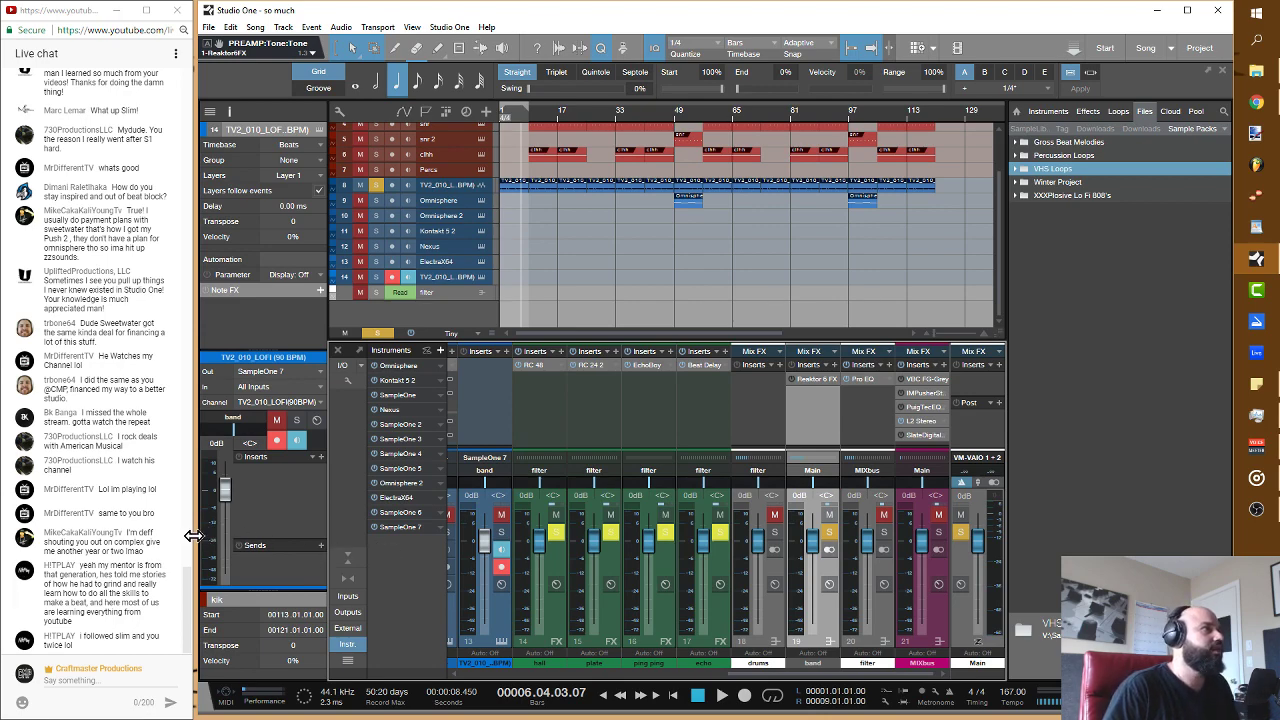
left_click_drag(191, 536, 190, 538)
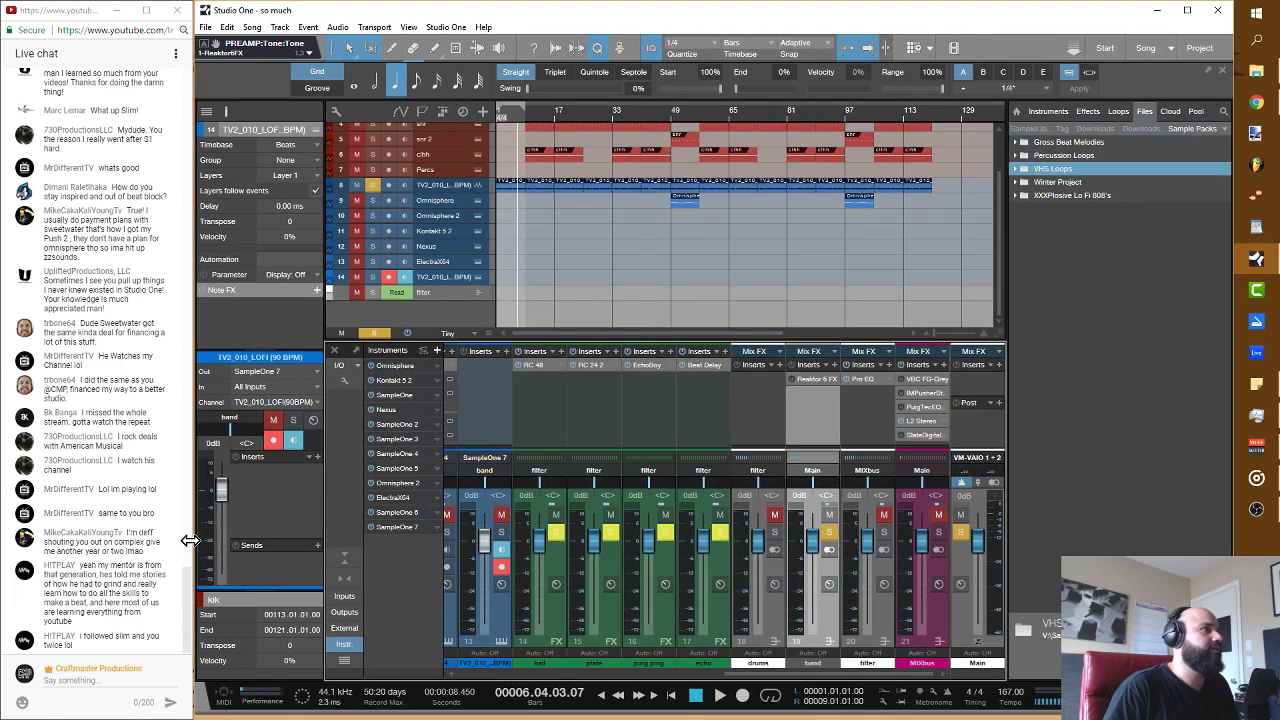
Step: Play the song from bar 17 and unsolo the TV2_010 loop on track 8 to hear the full arrangement
scroll(642, 258, "up", 3)
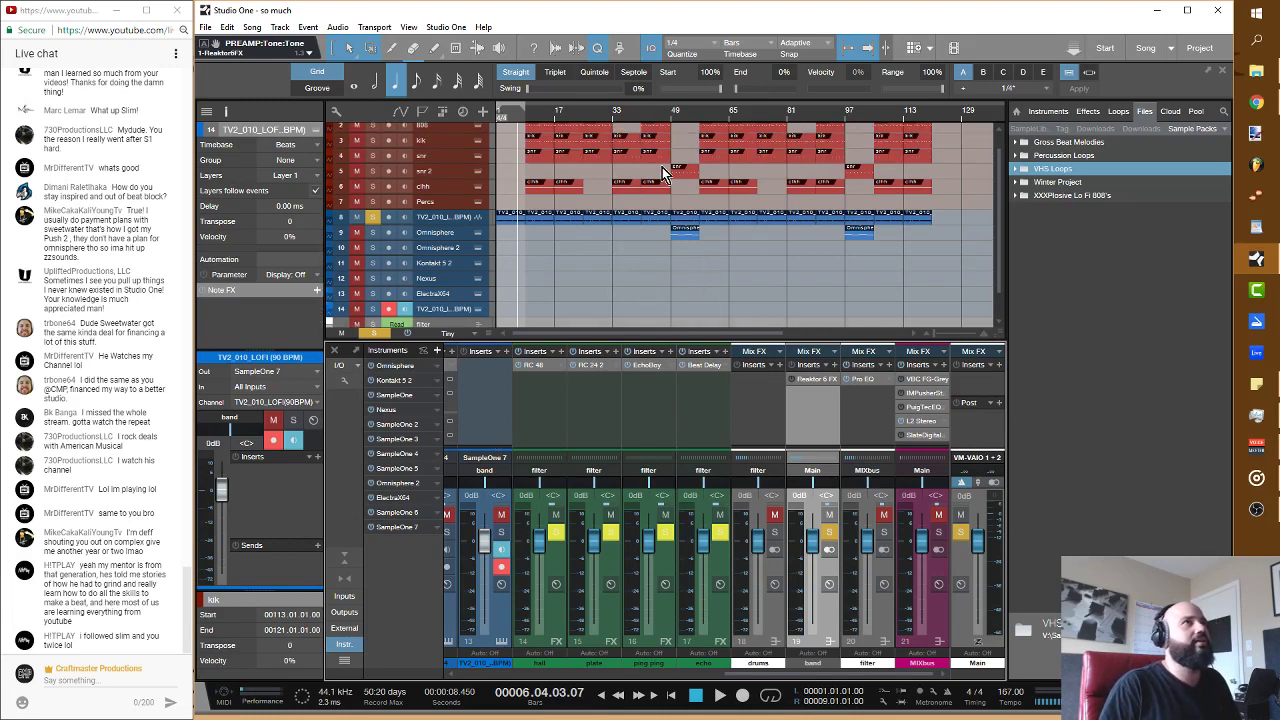
left_click(556, 118)
key("space")
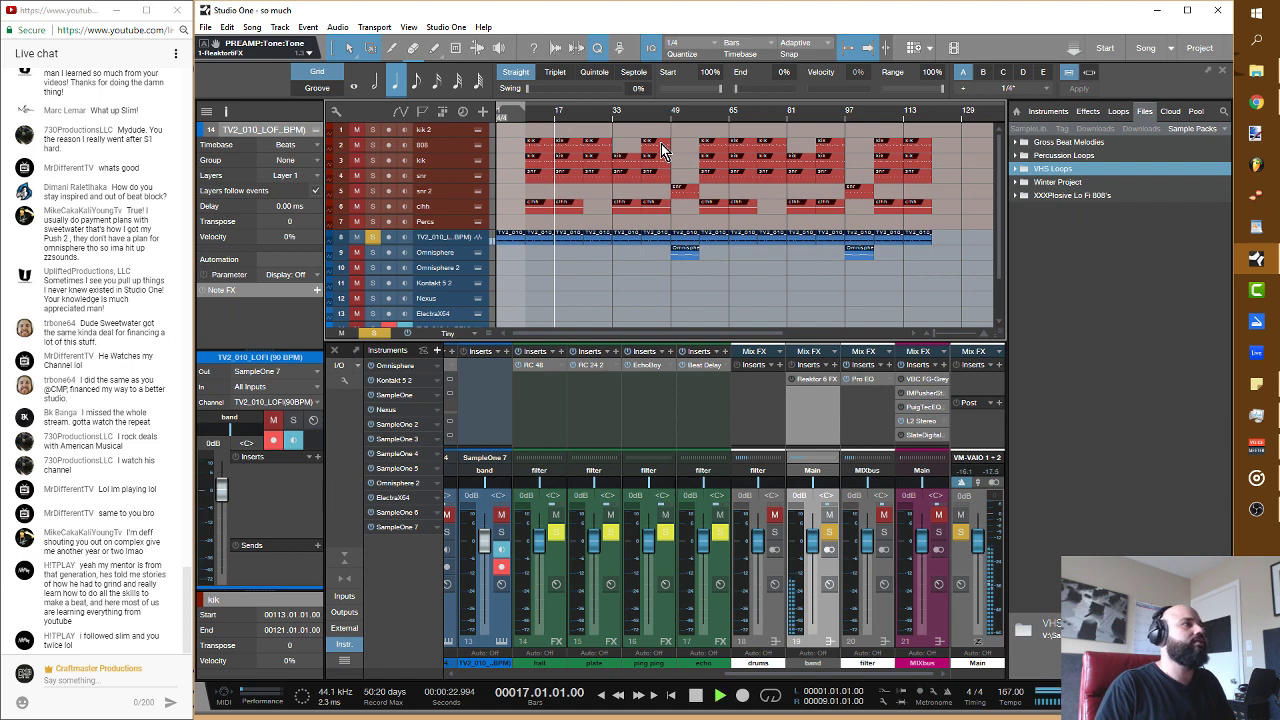
left_click(373, 237)
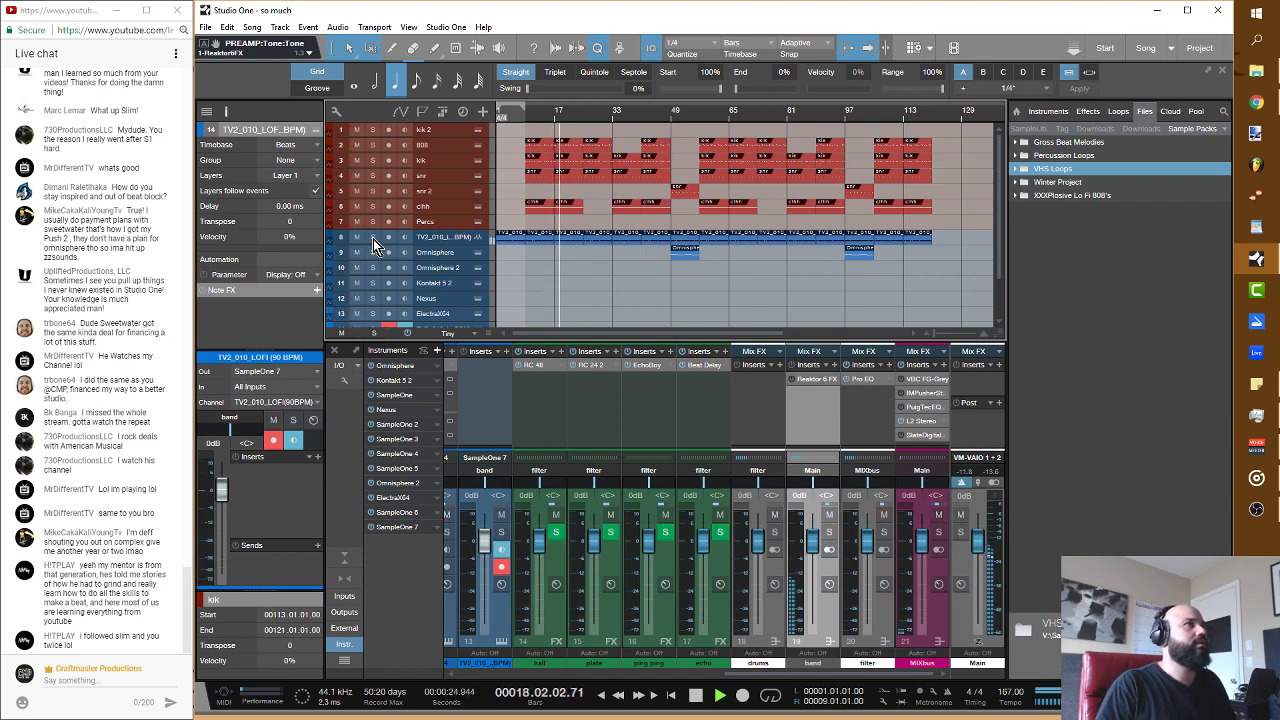
left_click(650, 118)
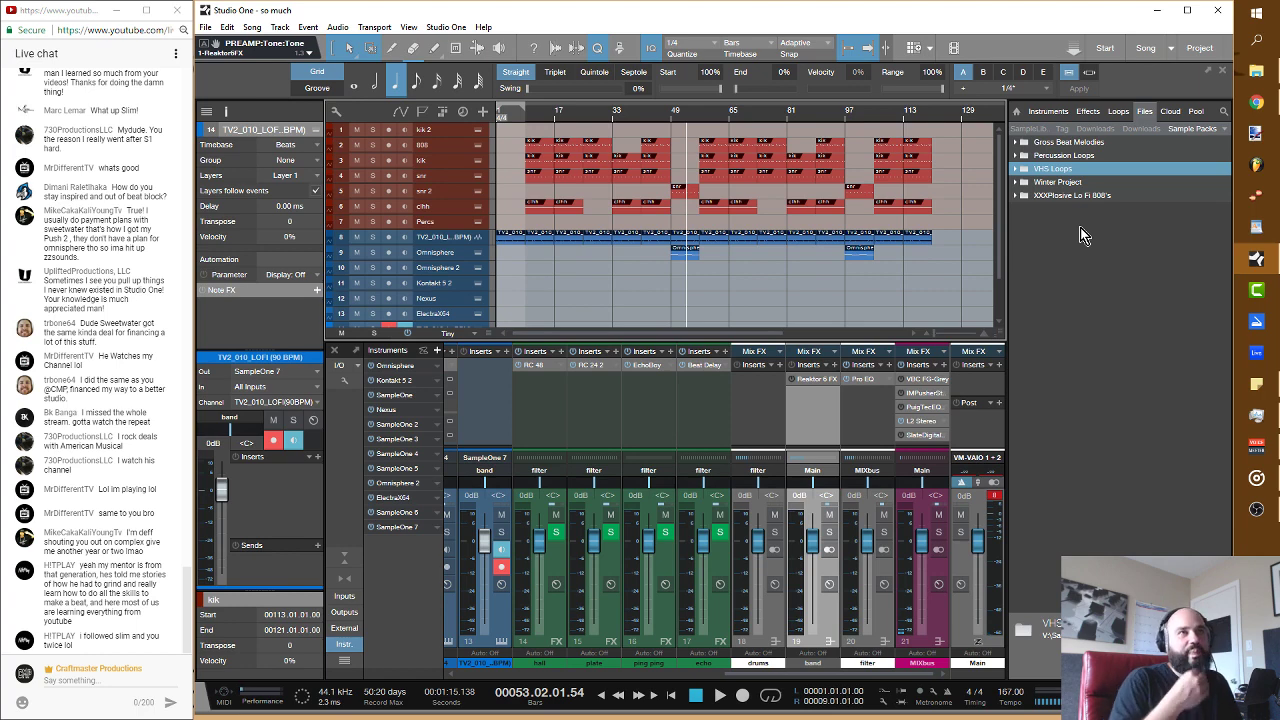
Step: Show the Sample Libraries location in the file browser and collapse its Another Midi Folder tree
left_click(1103, 138)
left_click(1127, 138)
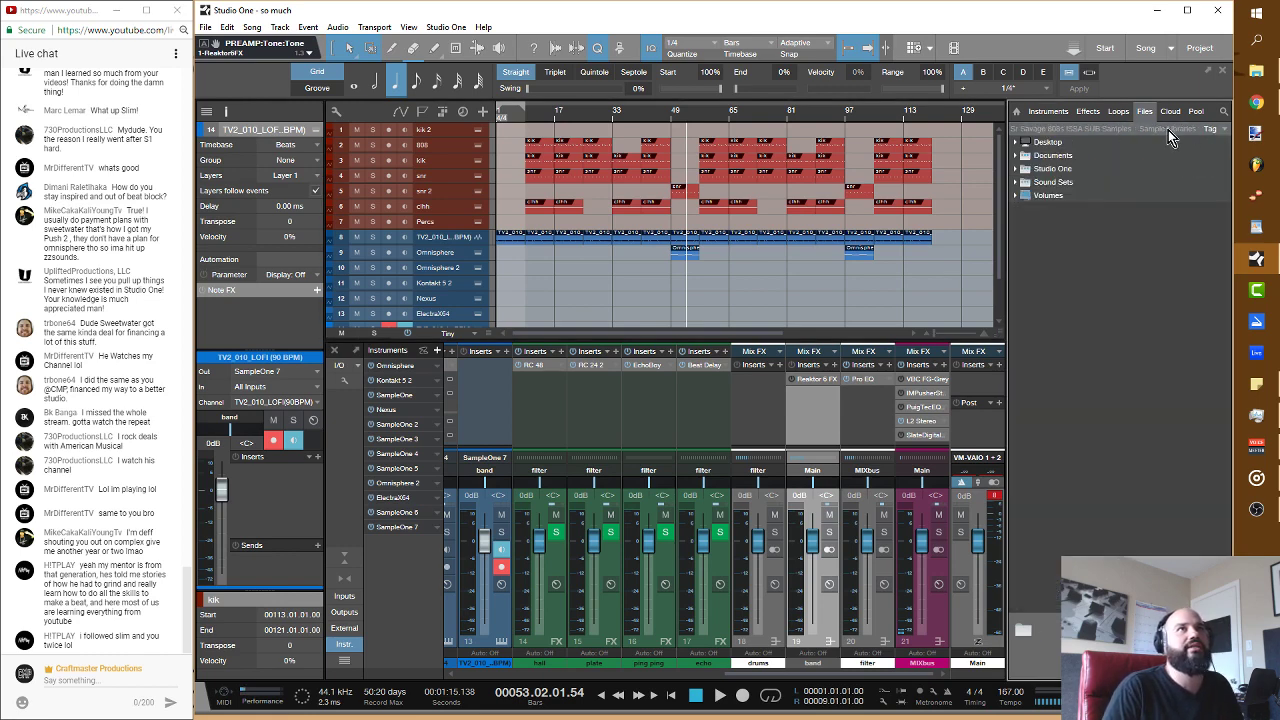
left_click(1168, 130)
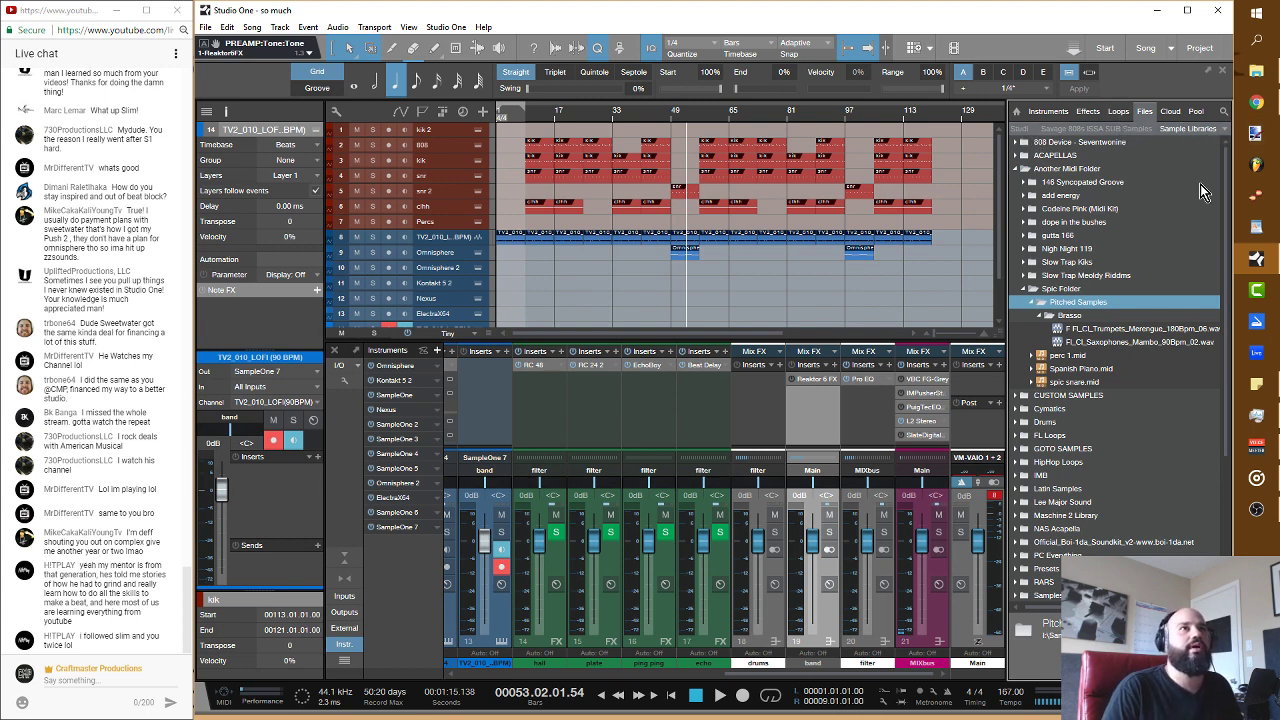
left_click(1026, 288)
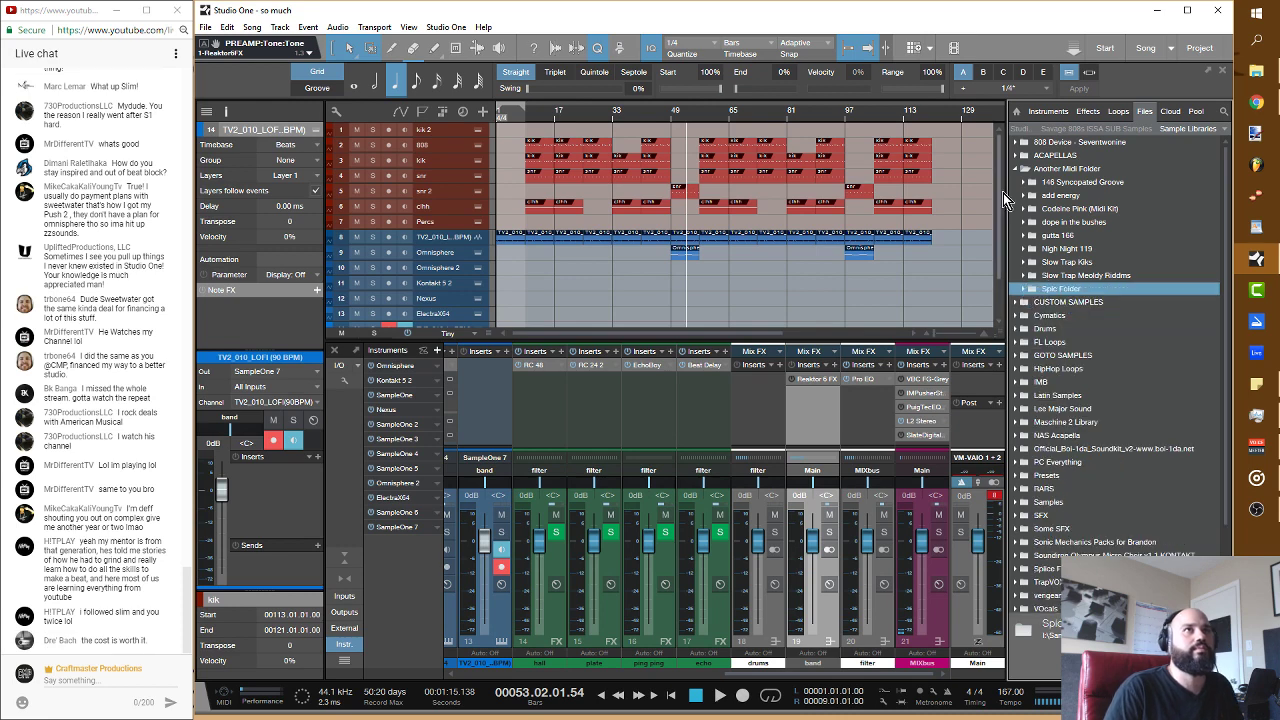
left_click(1014, 169)
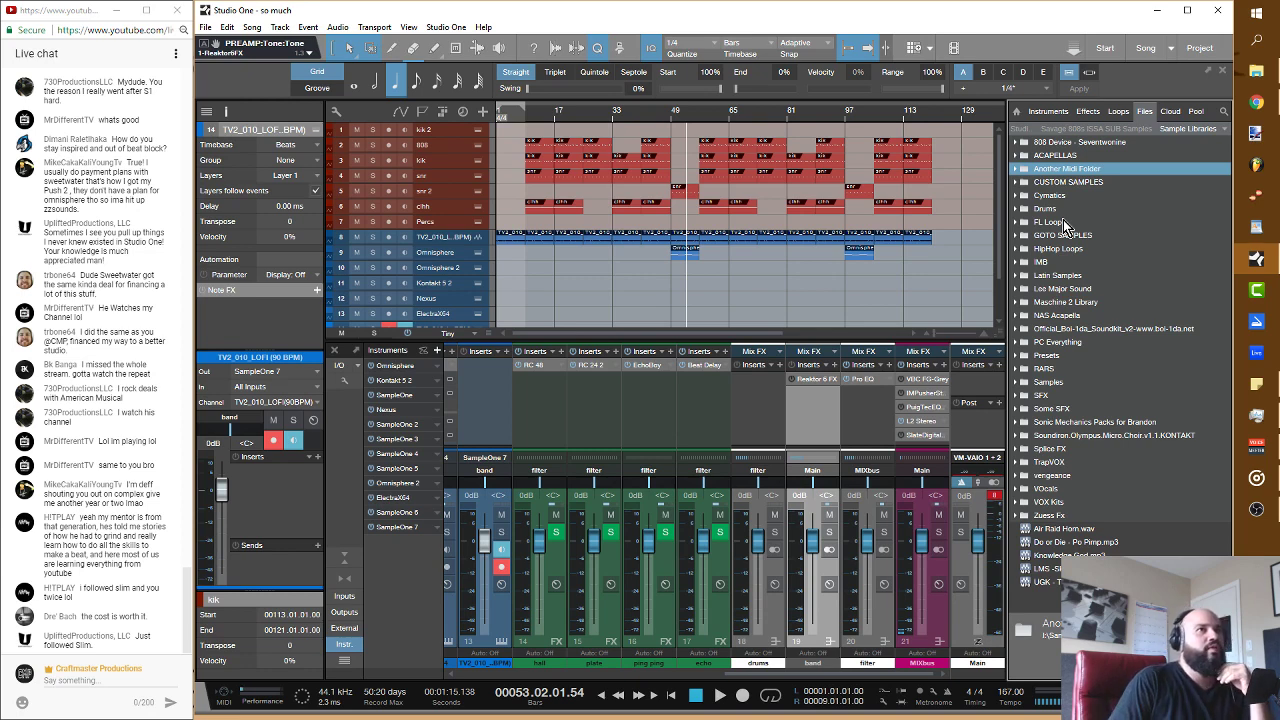
left_click(994, 494)
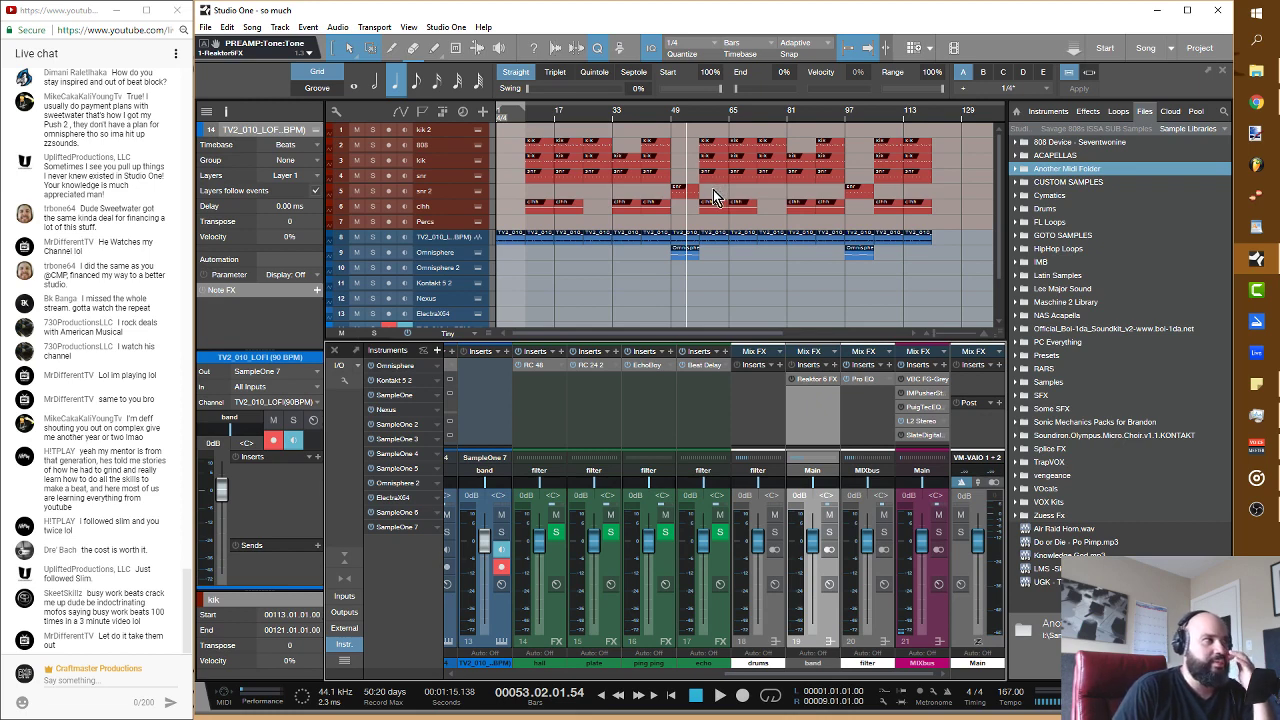
Step: Set the playhead to bar 49 and expand VOX Kits down to the Hot_Sauce_Vocal_Pack_V1 folder
left_click(672, 128)
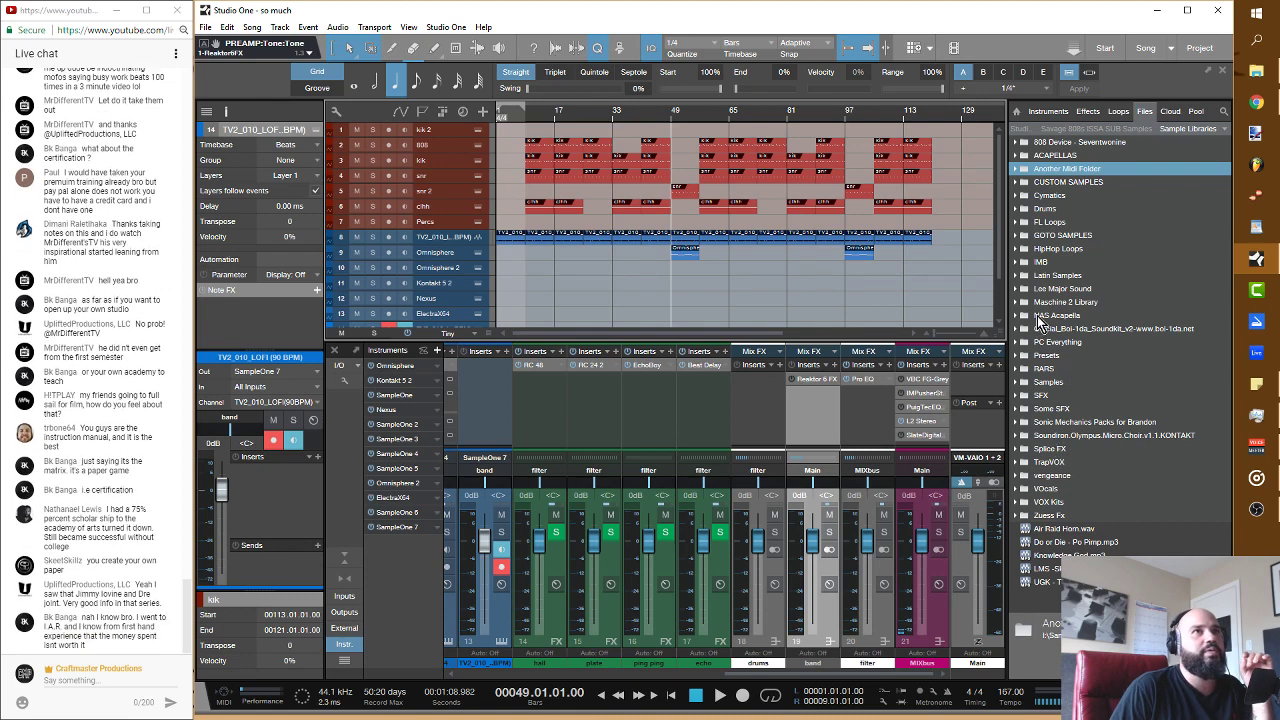
left_click(1018, 504)
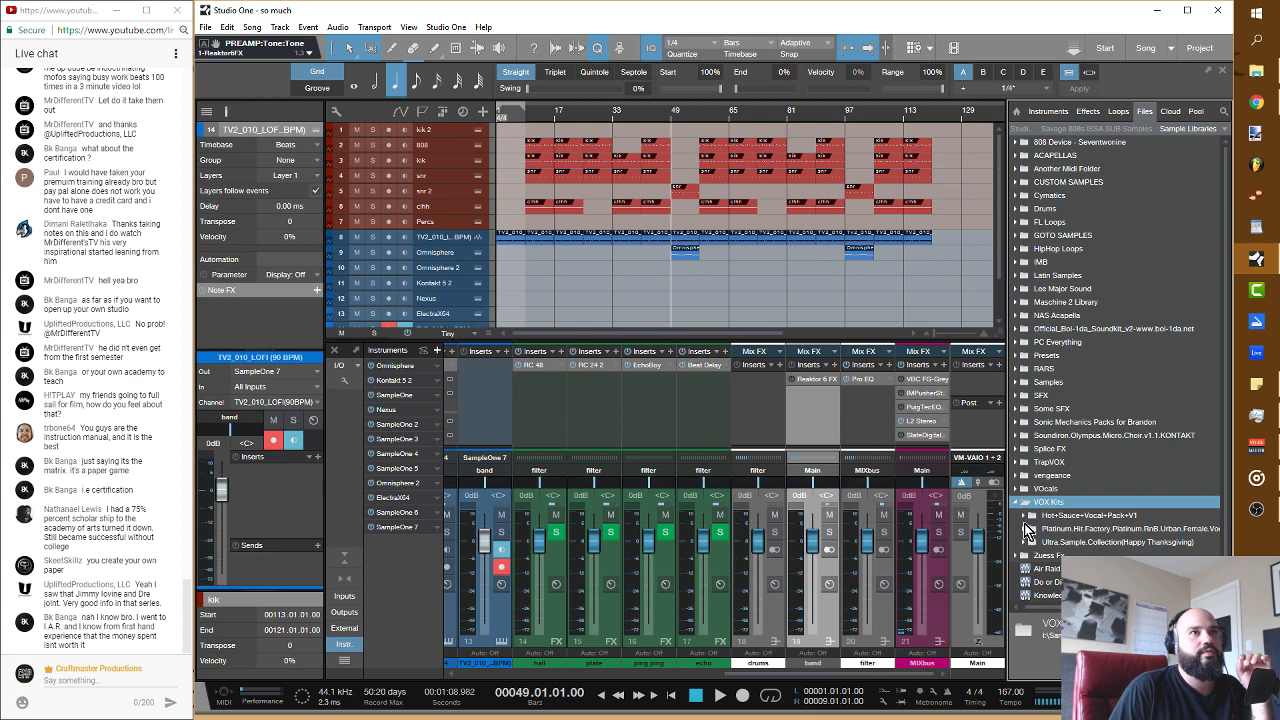
left_click(1025, 516)
left_click(1033, 542)
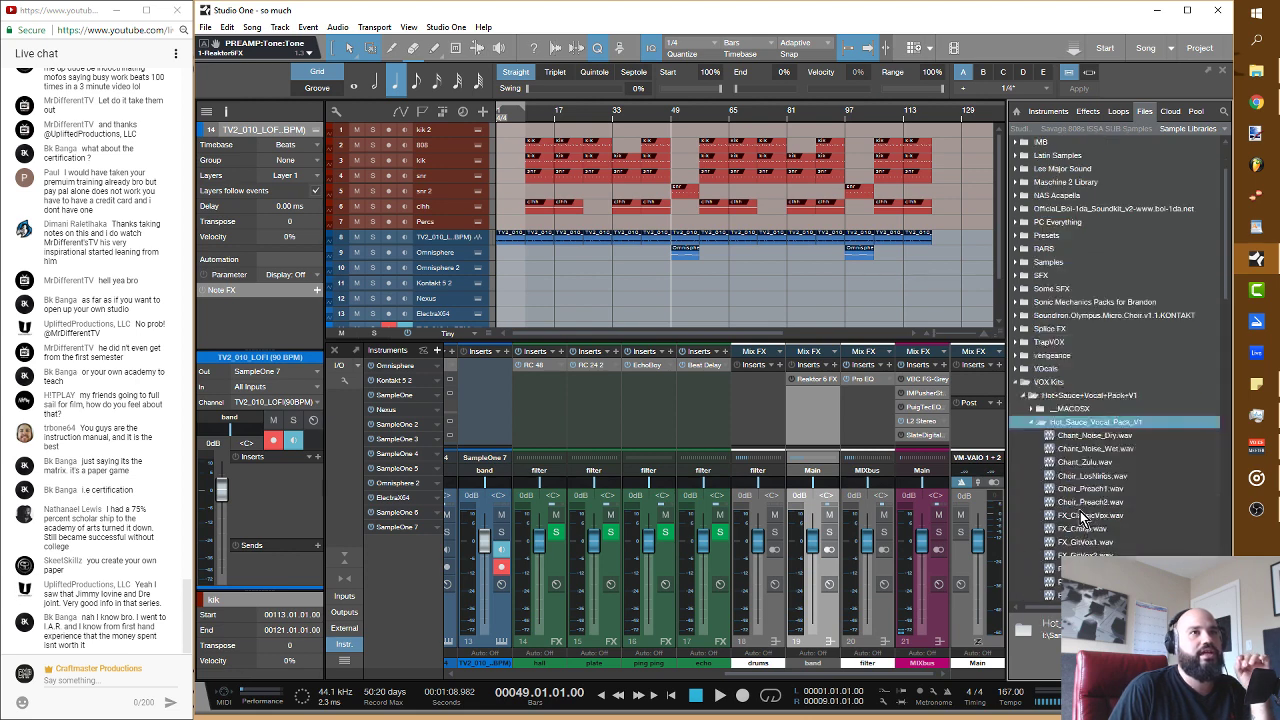
scroll(1100, 360, "down", 6)
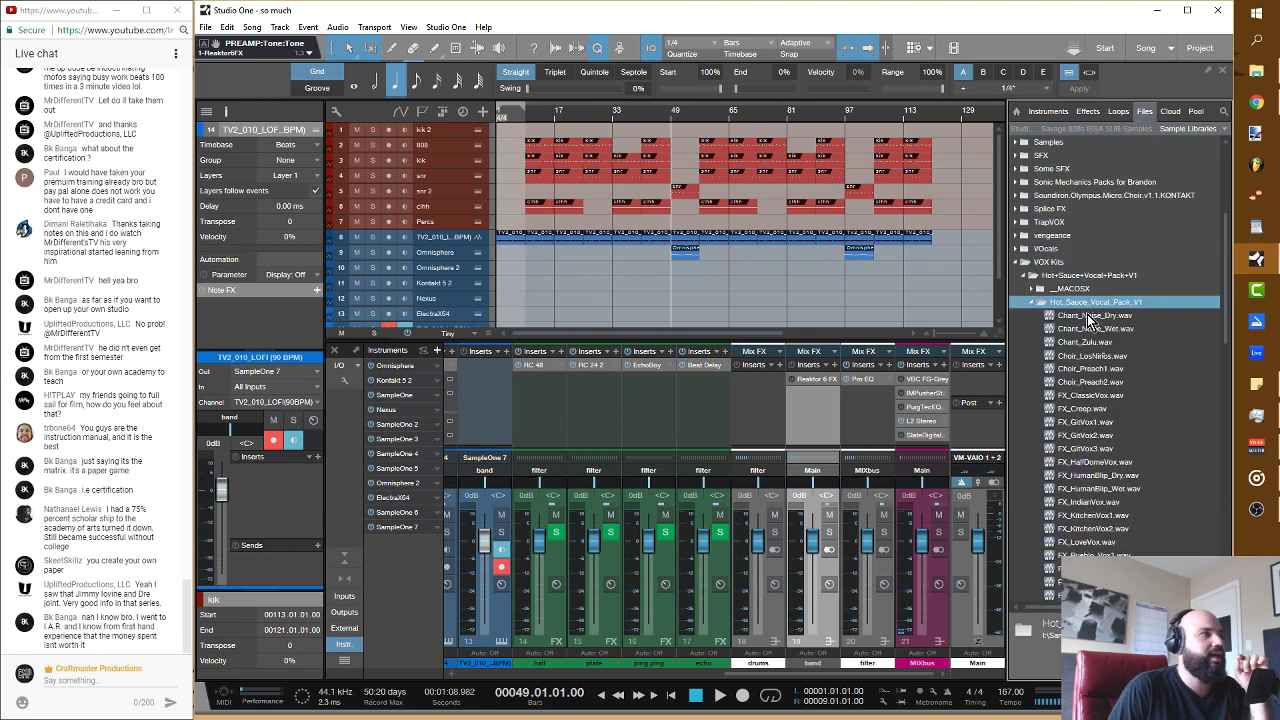
Step: Preview Chant_Noise_Dry.wav, Chant_Noise_Wet.wav, Chant_Zulu.wav and Choir_LosNiños.wav, listening along with the song from bar 49
left_click(1088, 316)
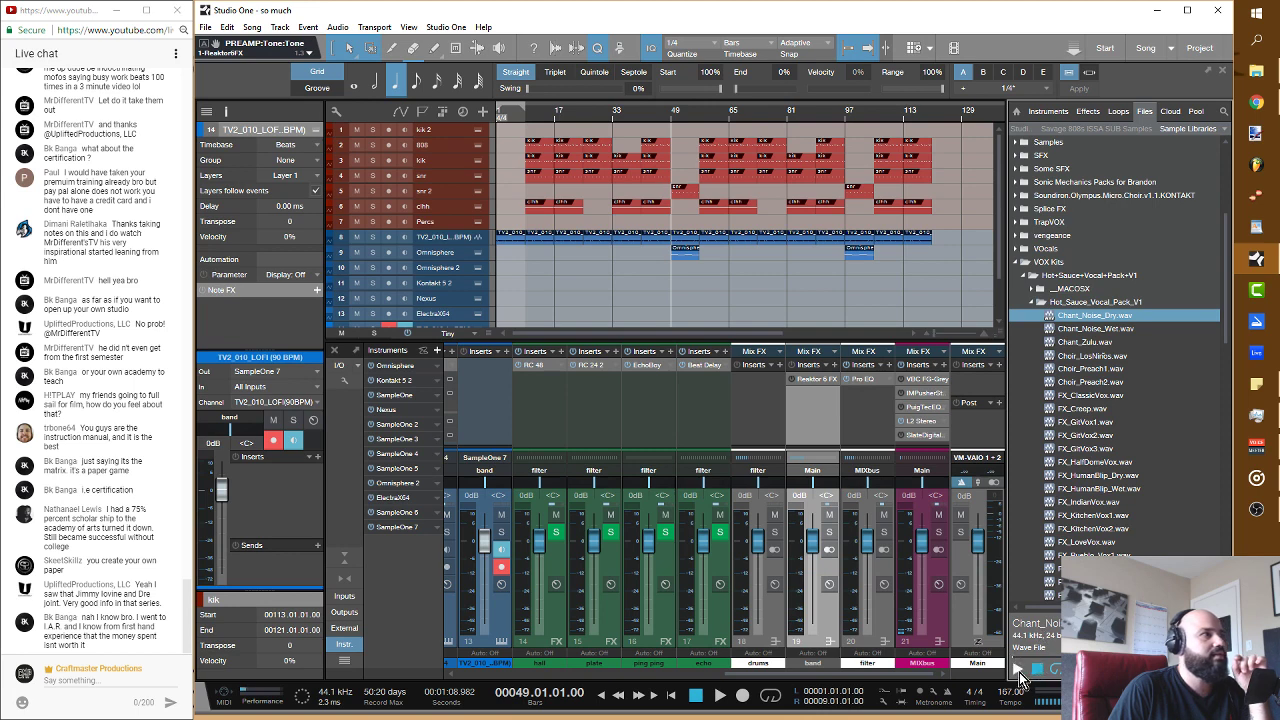
left_click(1017, 668)
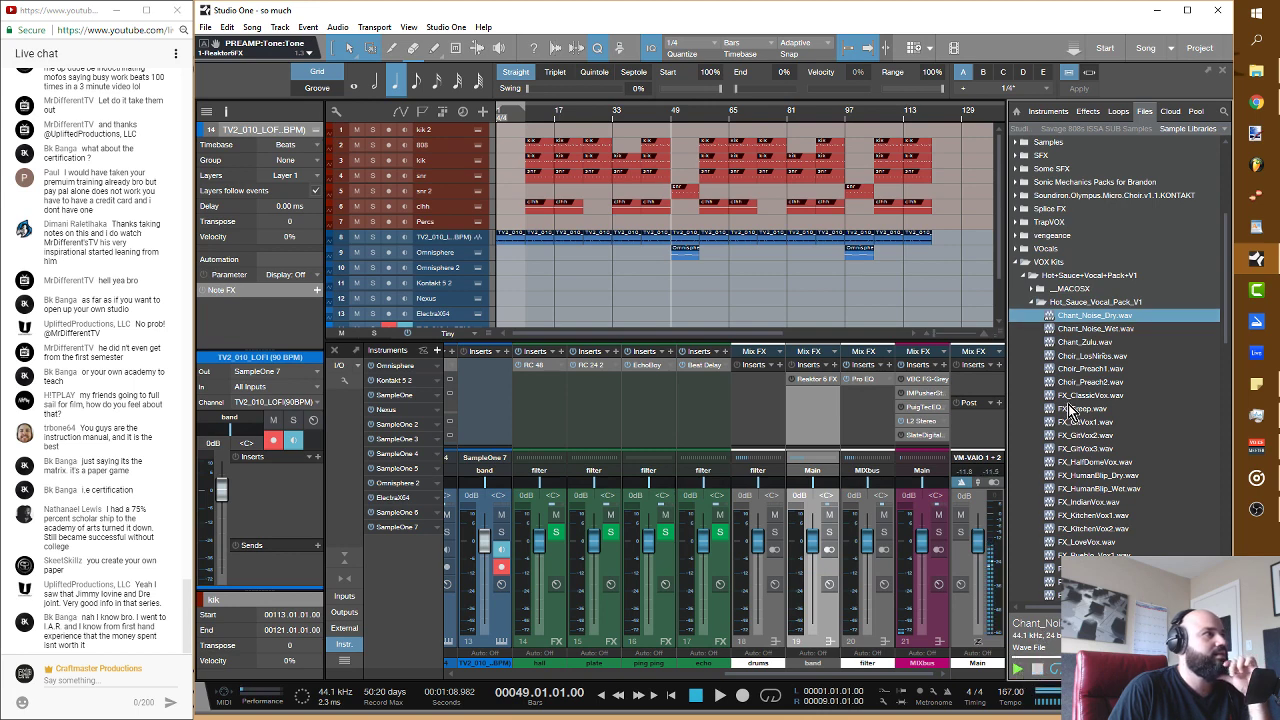
left_click(1082, 332)
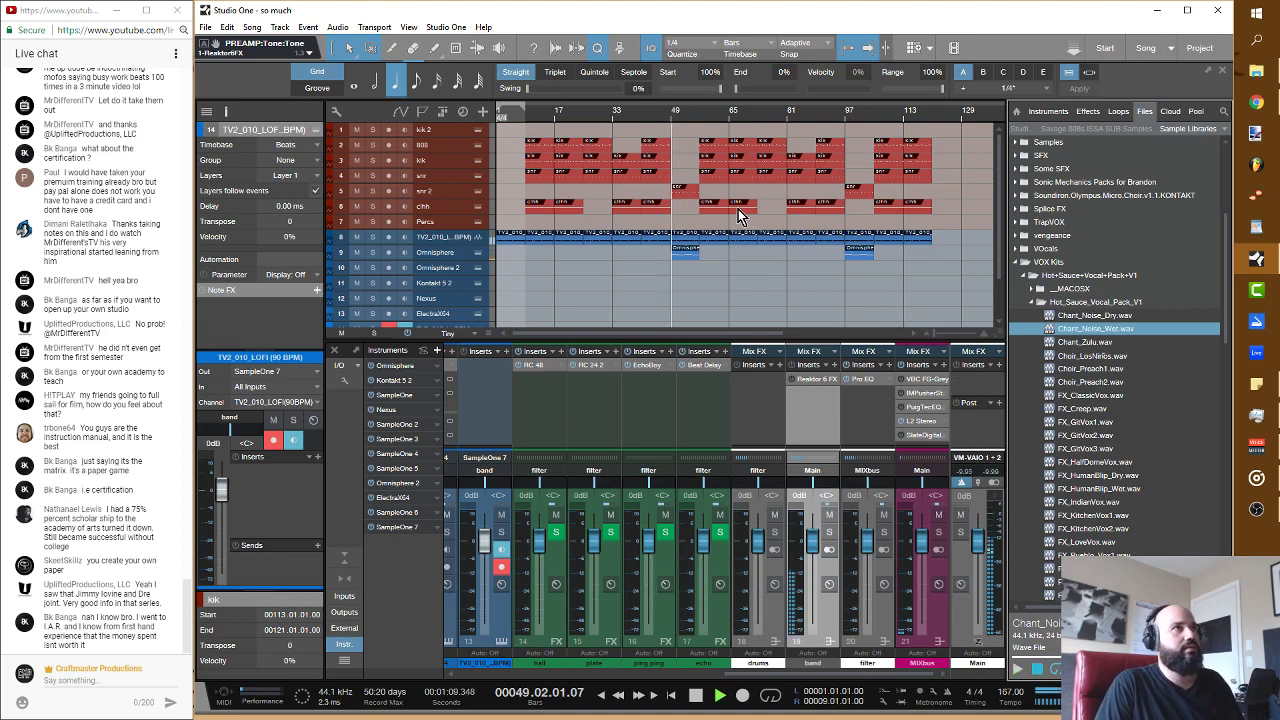
left_click(1080, 344)
left_click(1084, 358)
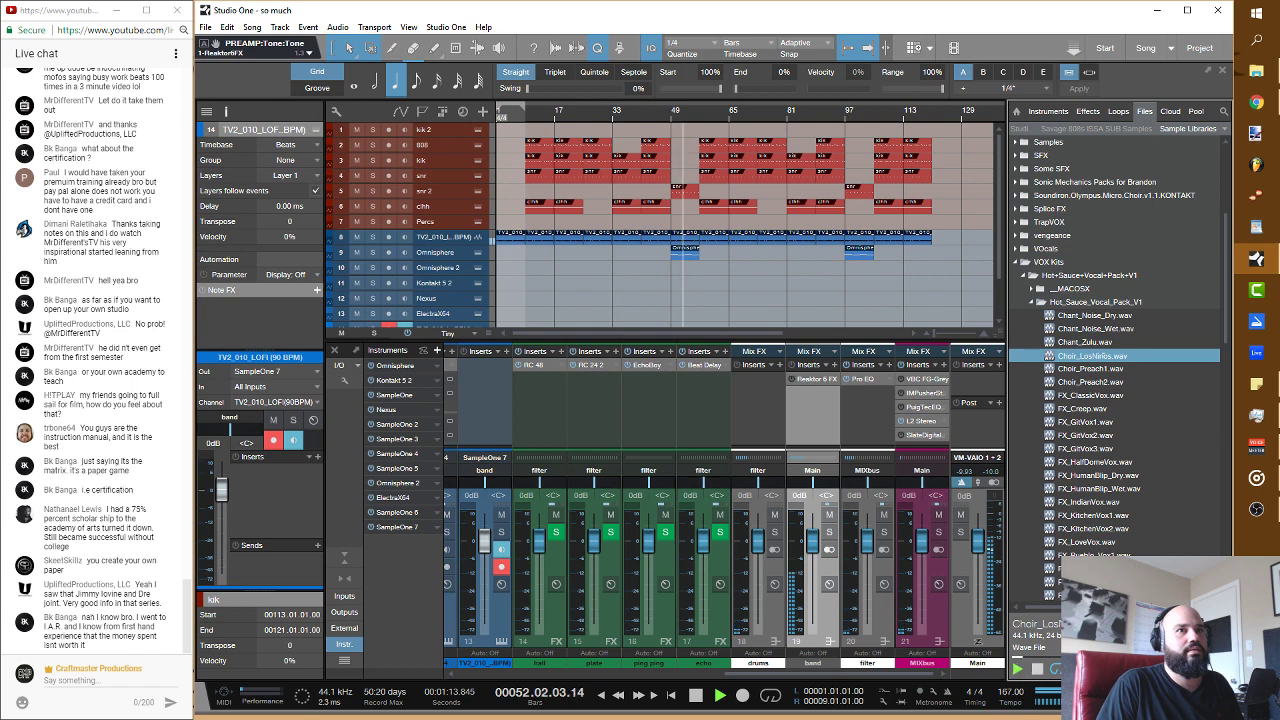
Step: Place Choir_LosNiños.wav at bar 49 on a new audio track below Omnisphere and play from there
left_click_drag(1088, 364, 697, 270)
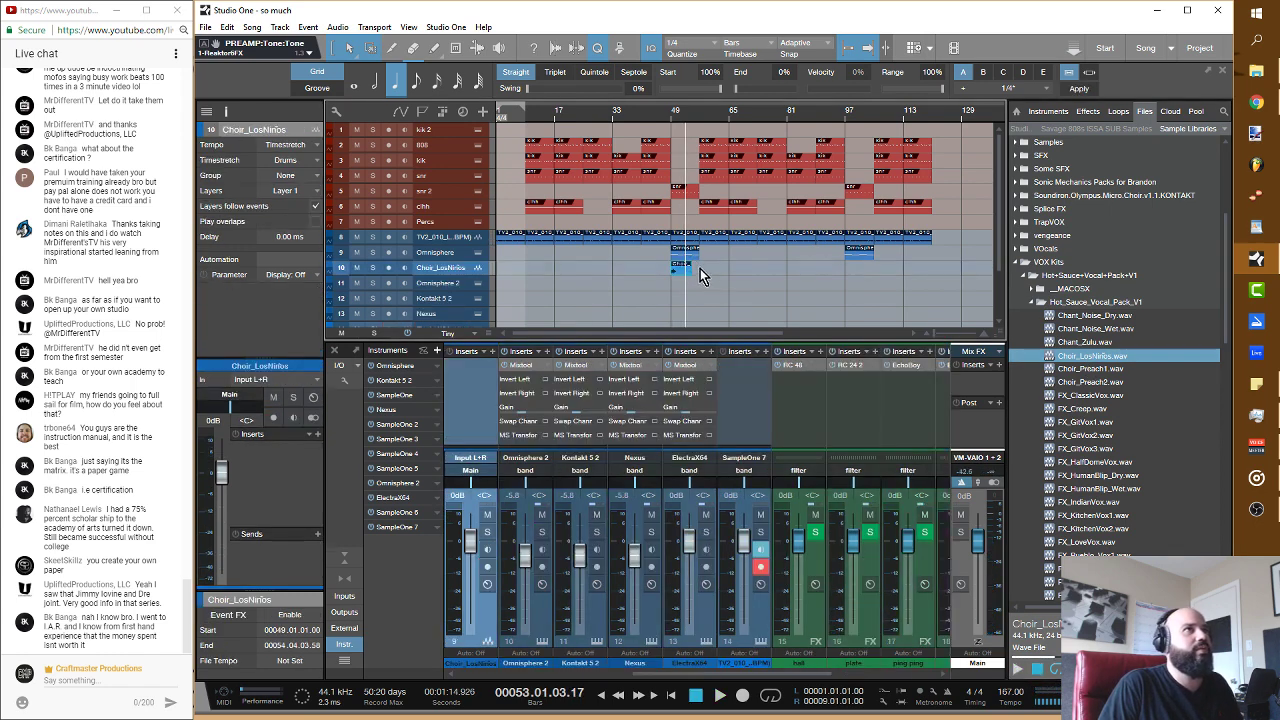
left_click(670, 120)
key("space")
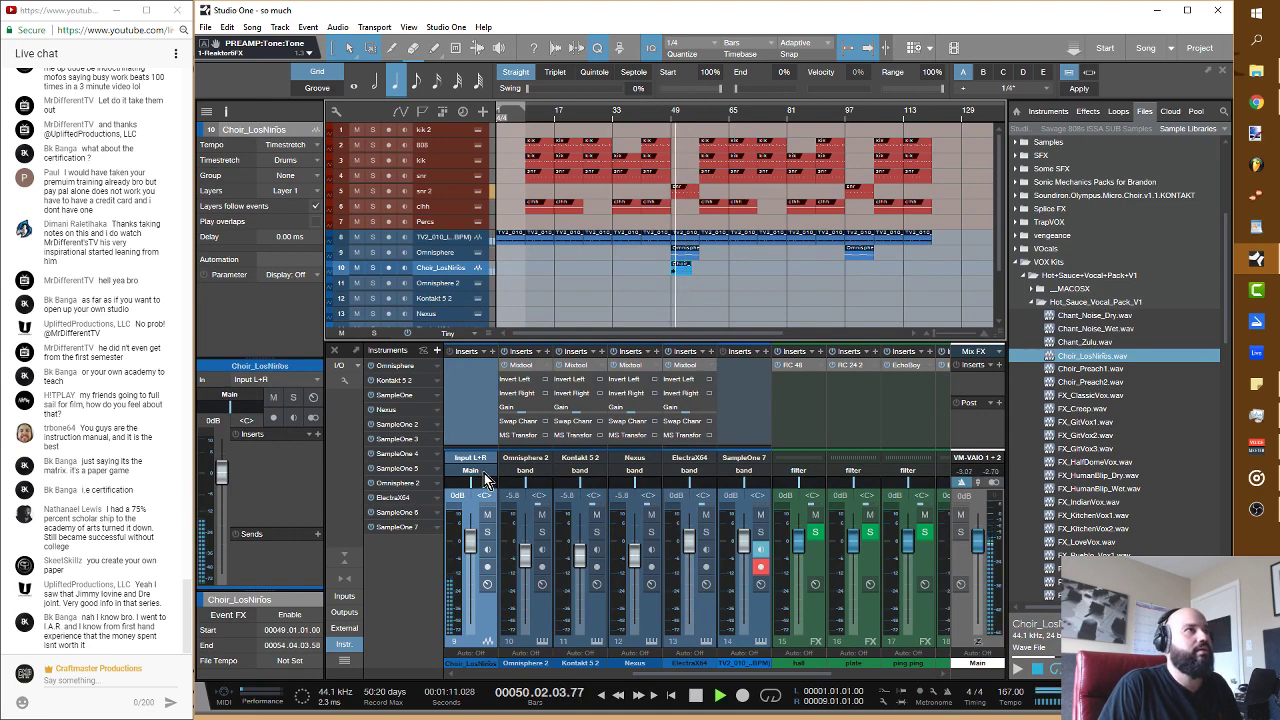
Step: Trim the choir event to end at bar 53 and duplicate it to fill through bar 57
key("e")
key("e")
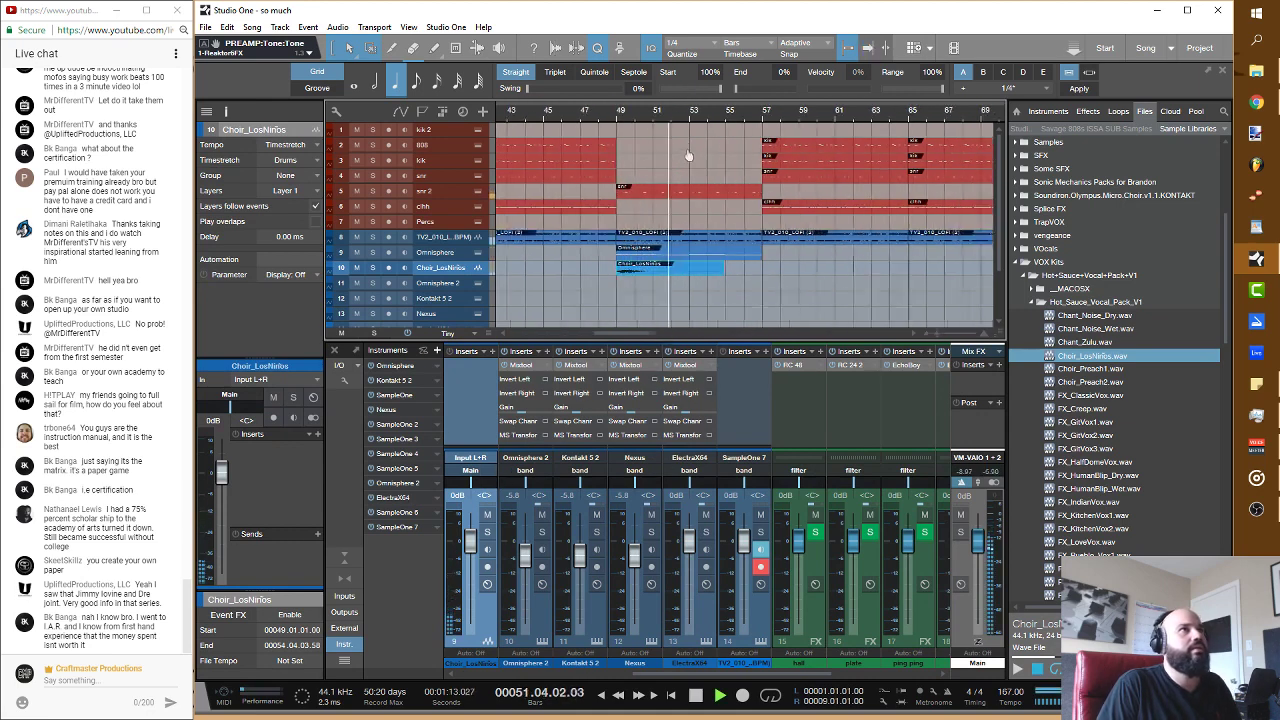
left_click_drag(736, 268, 690, 268)
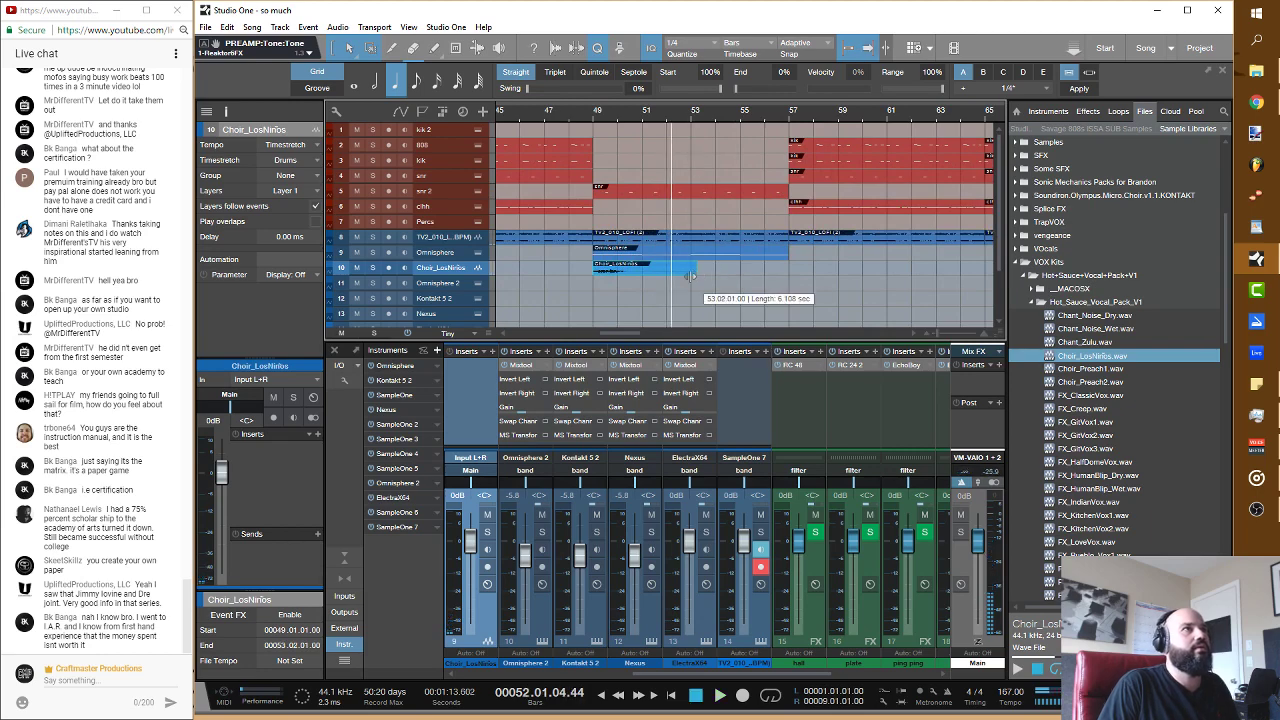
key("d")
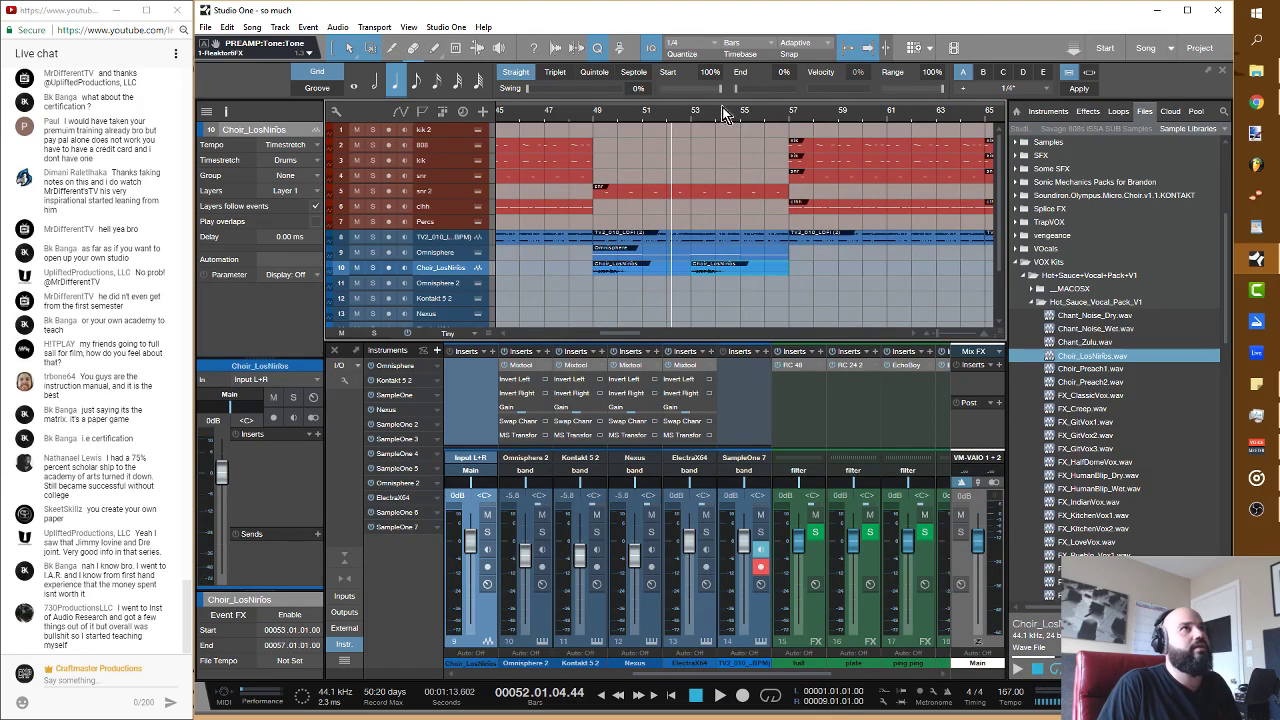
Step: Copy both choir events to bar 97 beneath the second Omnisphere part
key("w")
key("w")
key("w")
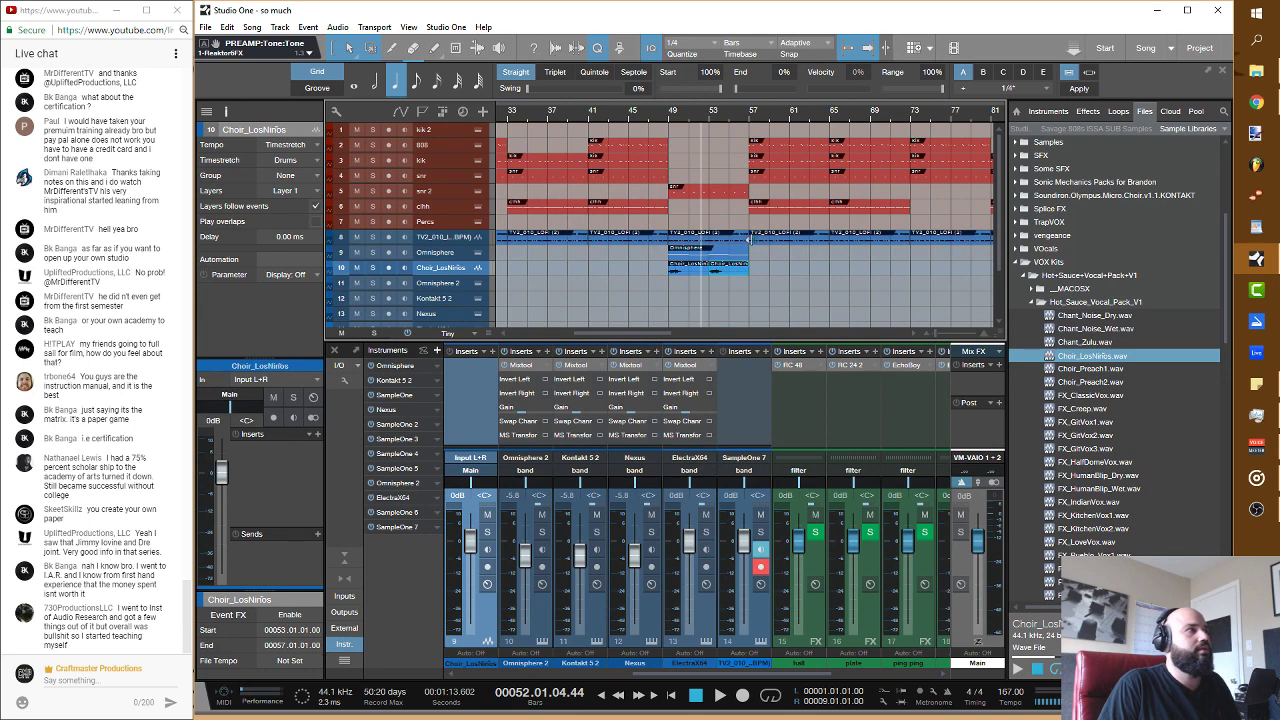
left_click_drag(775, 284, 671, 258)
left_click_drag(810, 117, 724, 104)
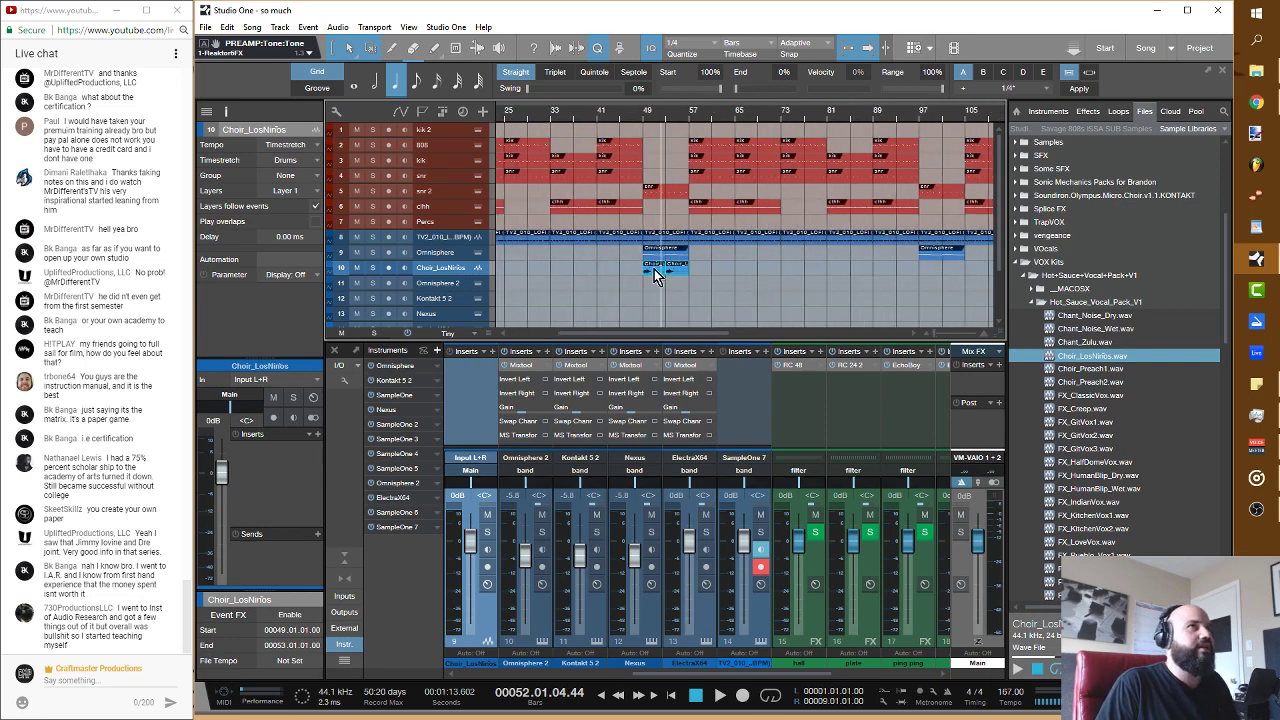
left_click_drag(660, 276, 943, 274)
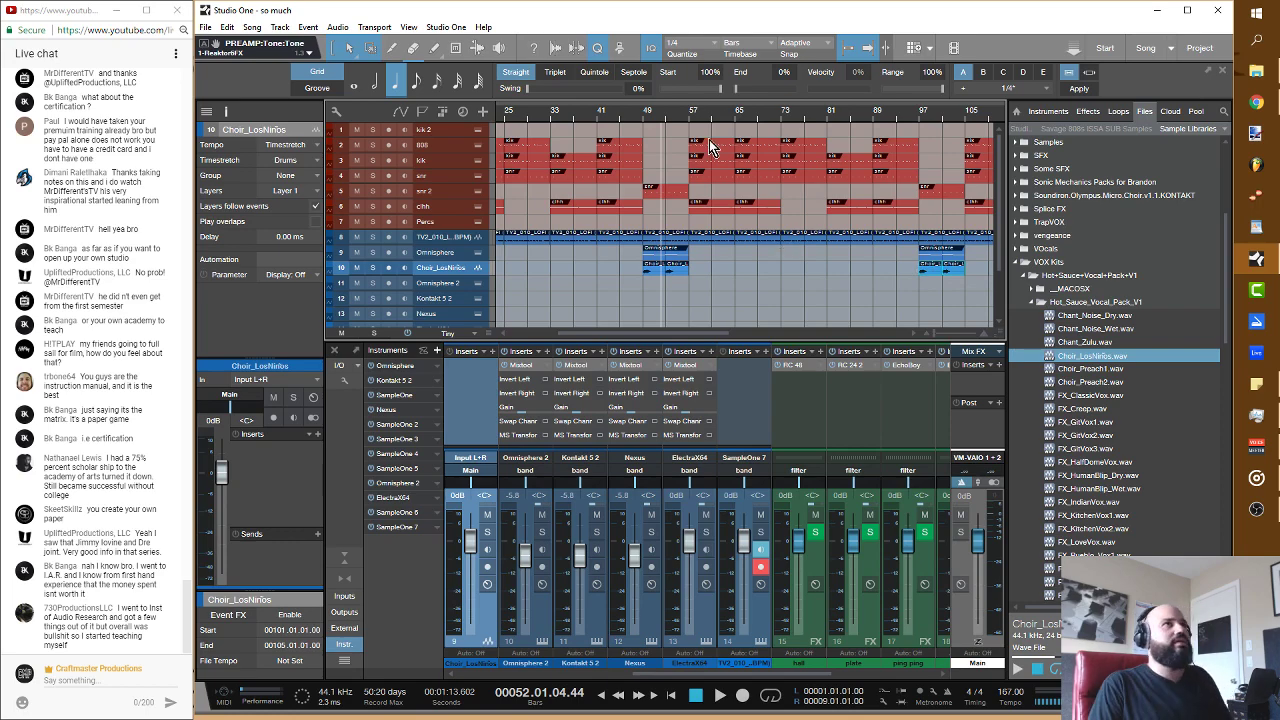
left_click_drag(705, 113, 718, 120)
key("w")
key("w")
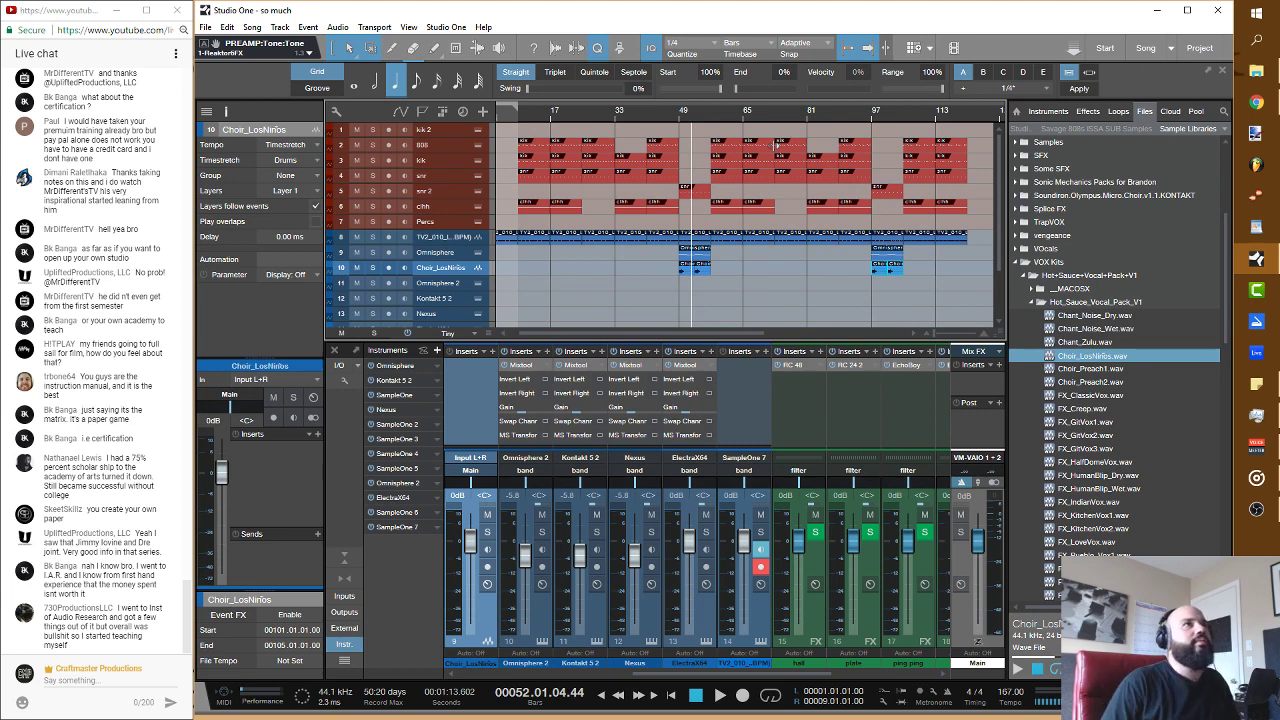
Step: Route the choir channel to the band bus and lower its volume to -7.3 dB while playing from bar 49
left_click(480, 478)
left_click(497, 505)
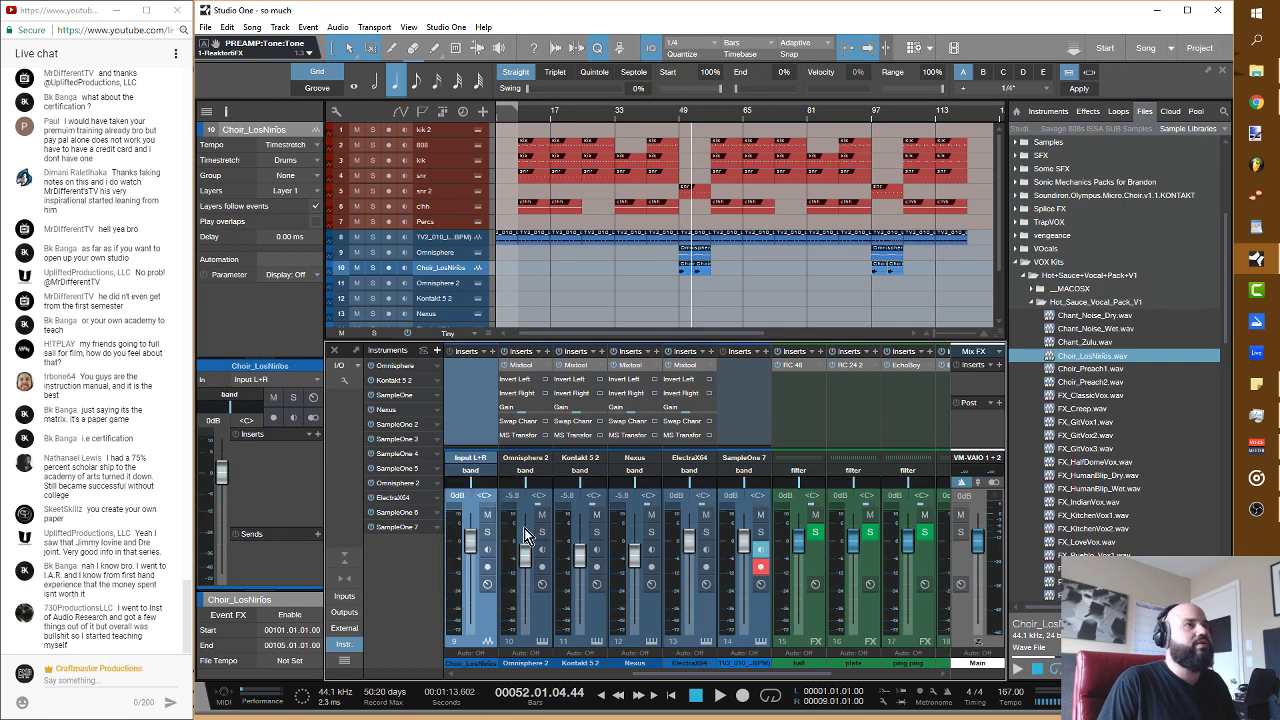
left_click(680, 124)
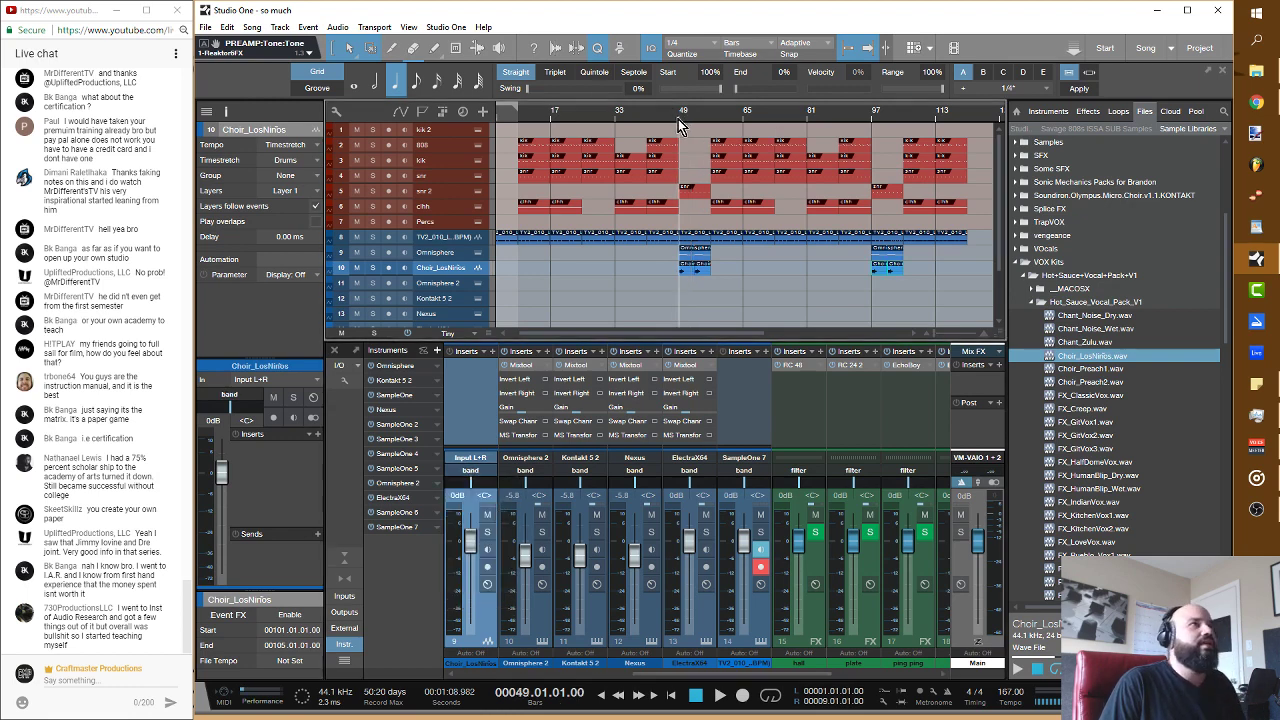
key("space")
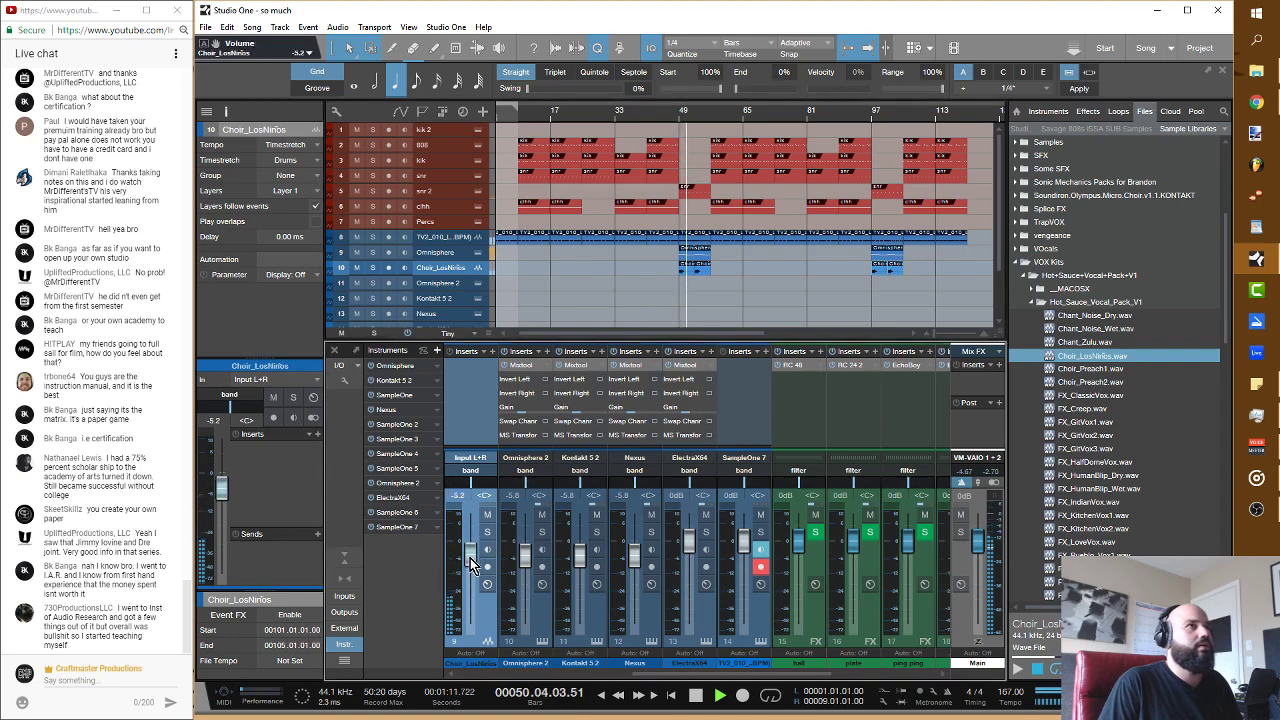
left_click(686, 126)
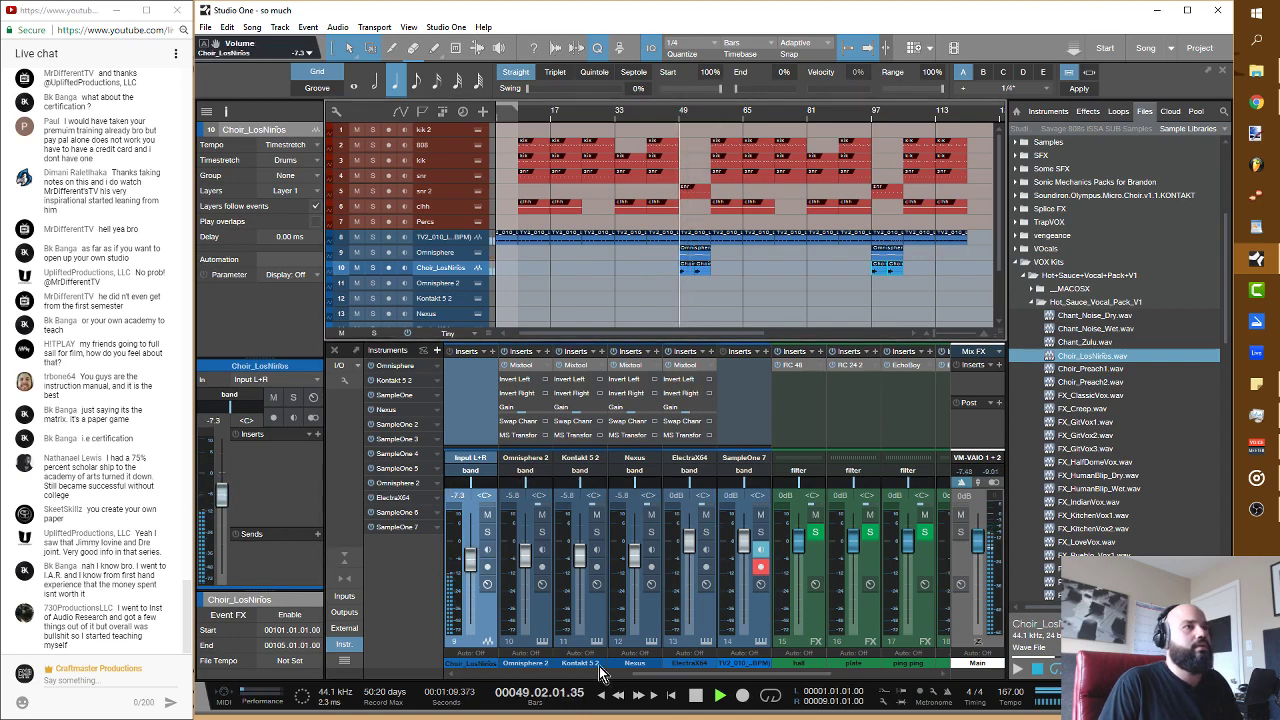
Step: Route the band bus output to the filter bus and replay from bar 49
left_click(790, 686)
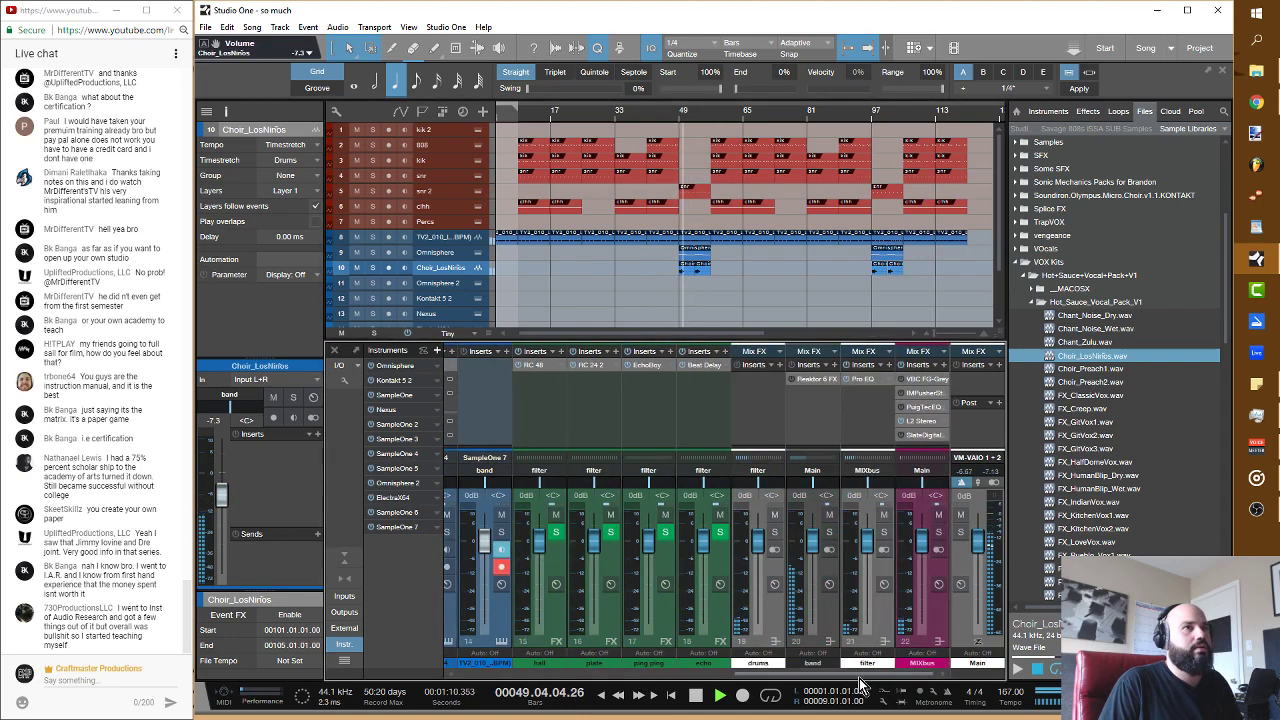
left_click(818, 471)
left_click(819, 510)
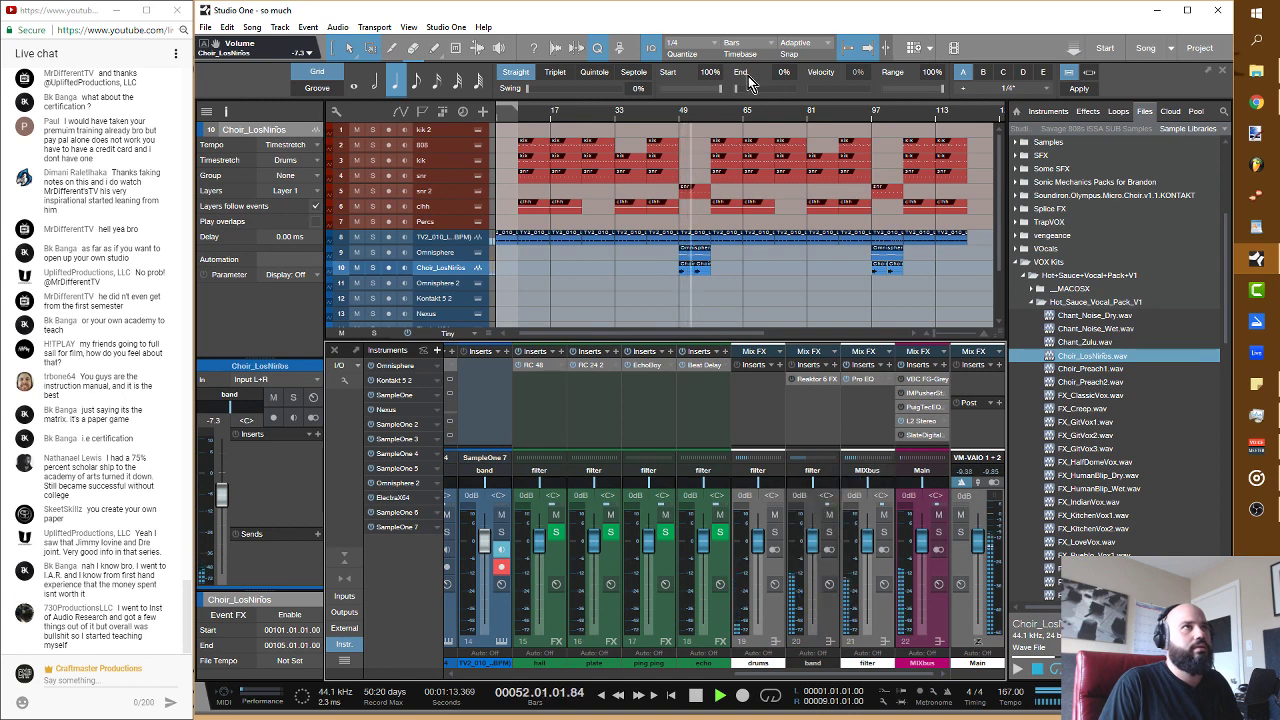
left_click(679, 116)
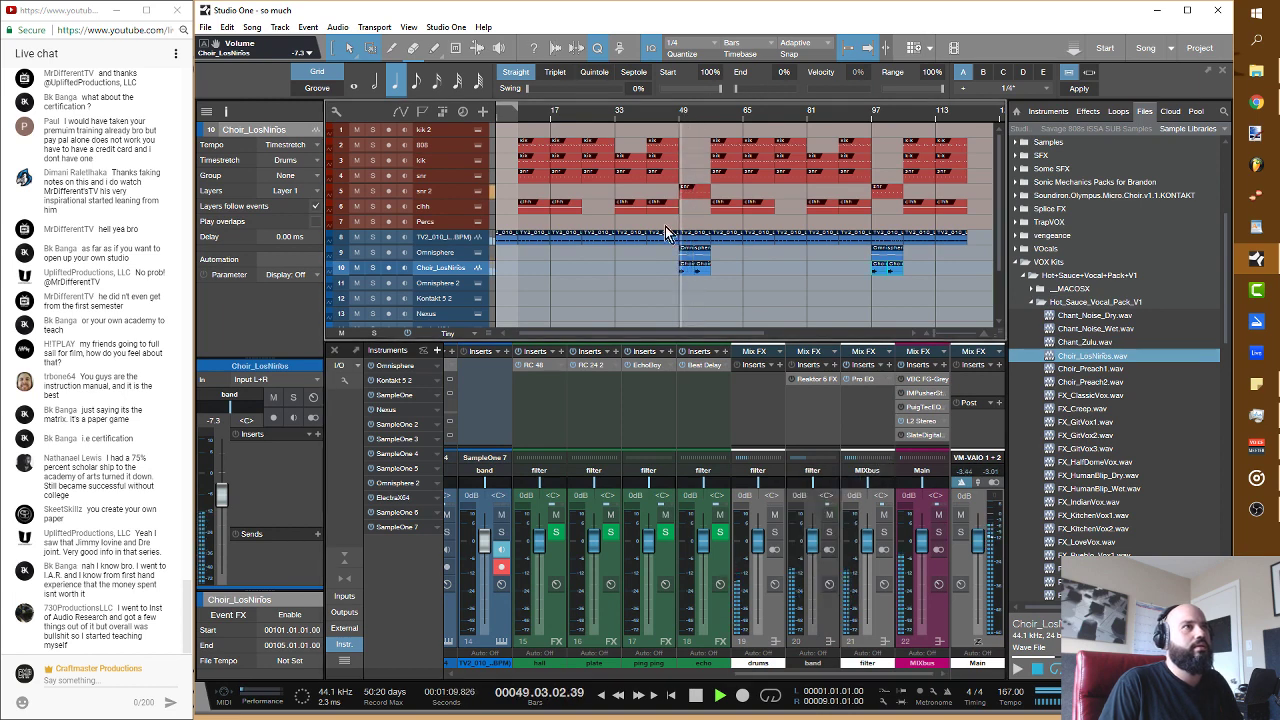
Step: Lower the choir channel's volume to -13.5 dB while comparing it with the song from bar 49
left_click_drag(805, 678, 630, 635)
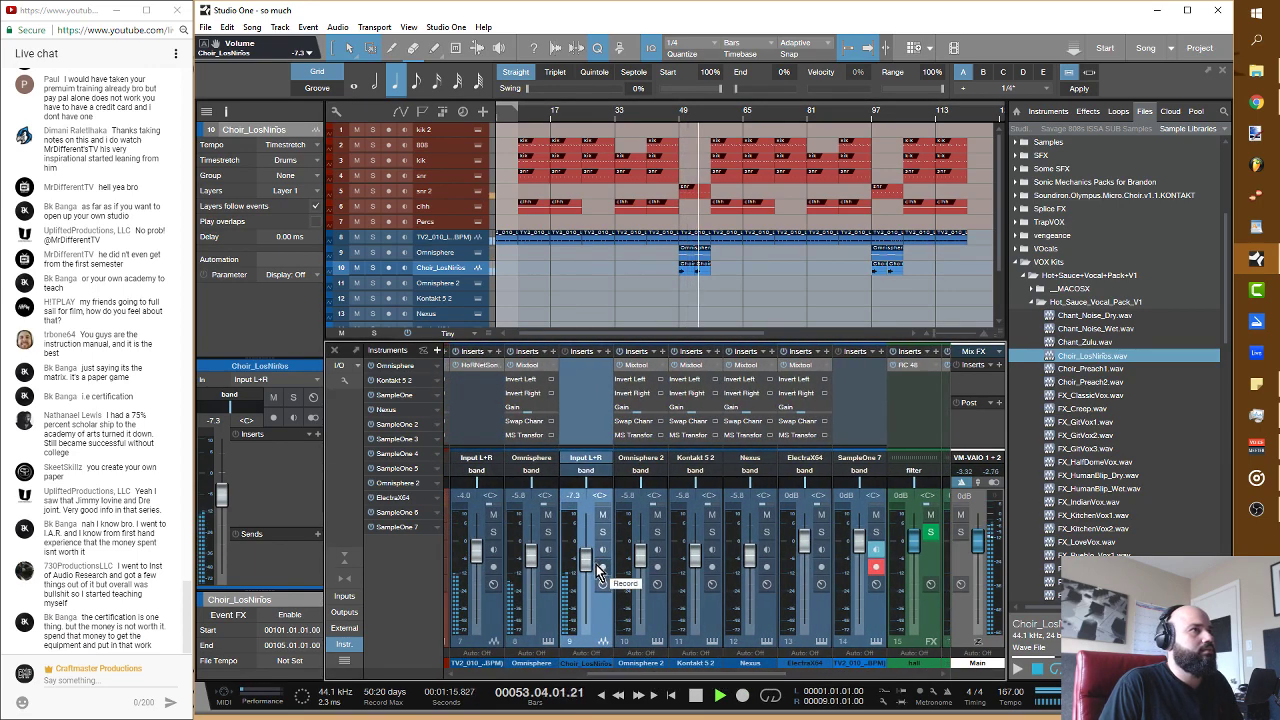
left_click_drag(587, 562, 588, 576)
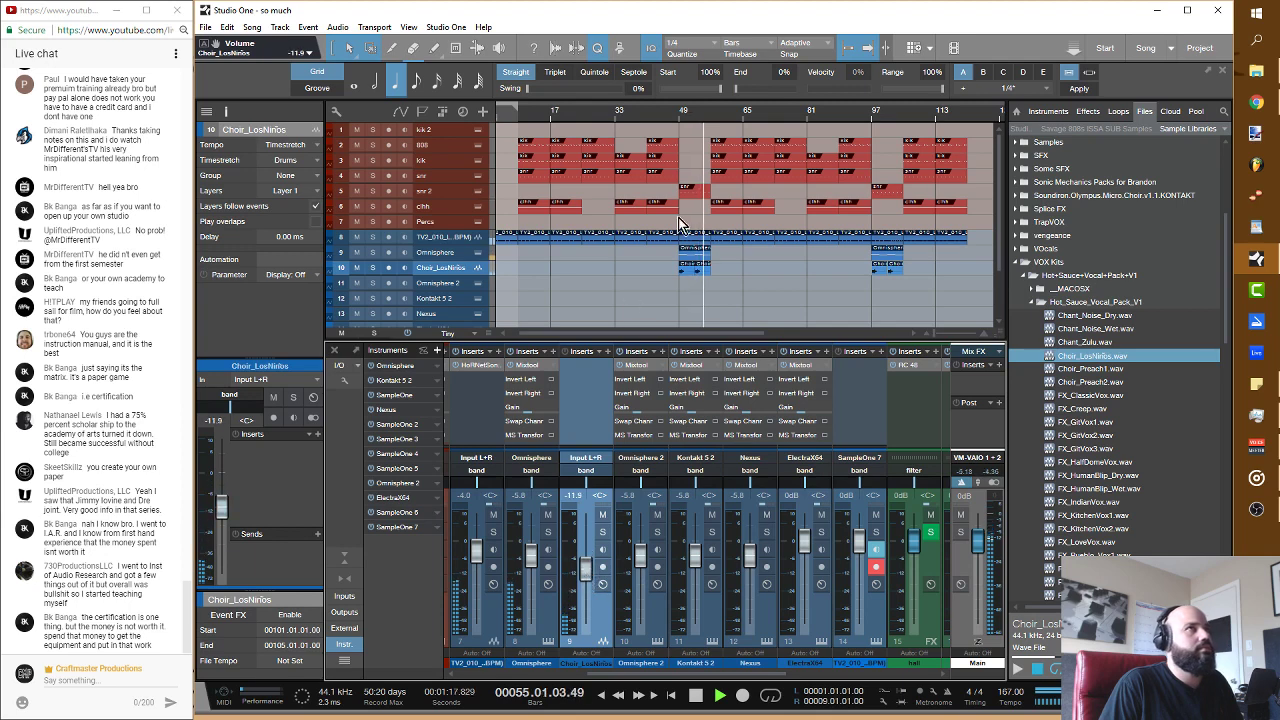
left_click(676, 120)
key("space")
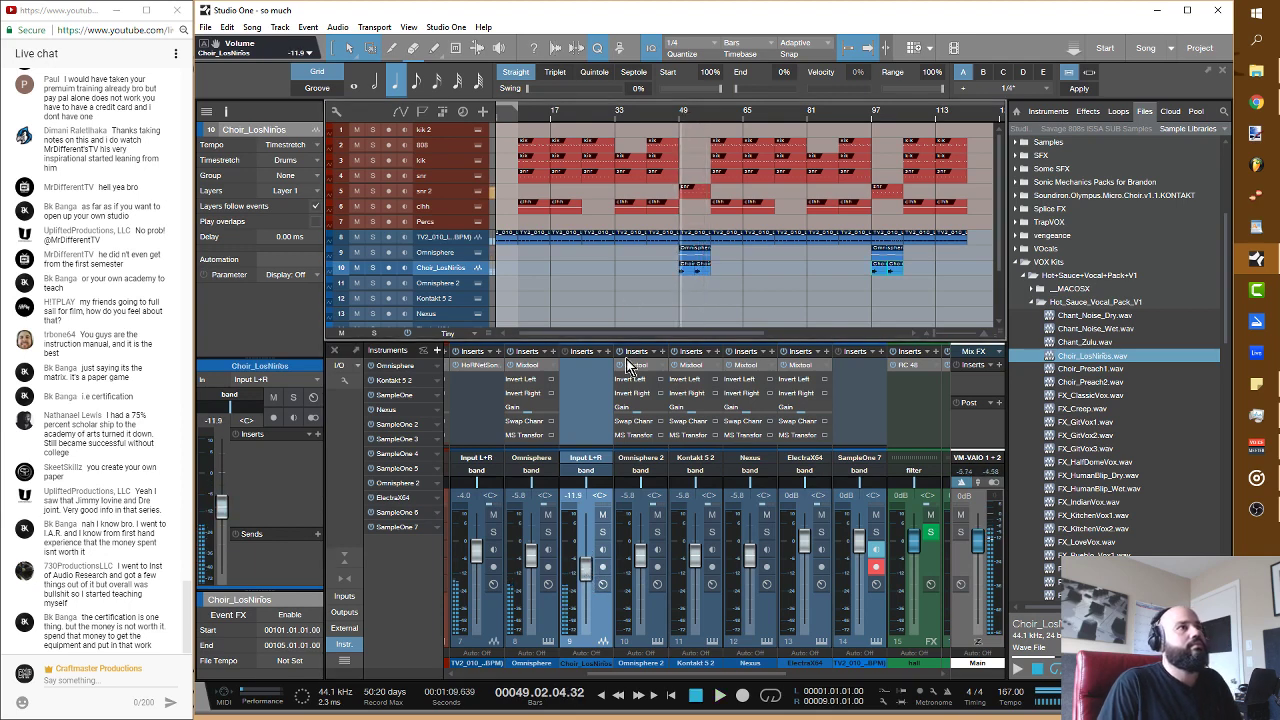
left_click_drag(585, 568, 587, 575)
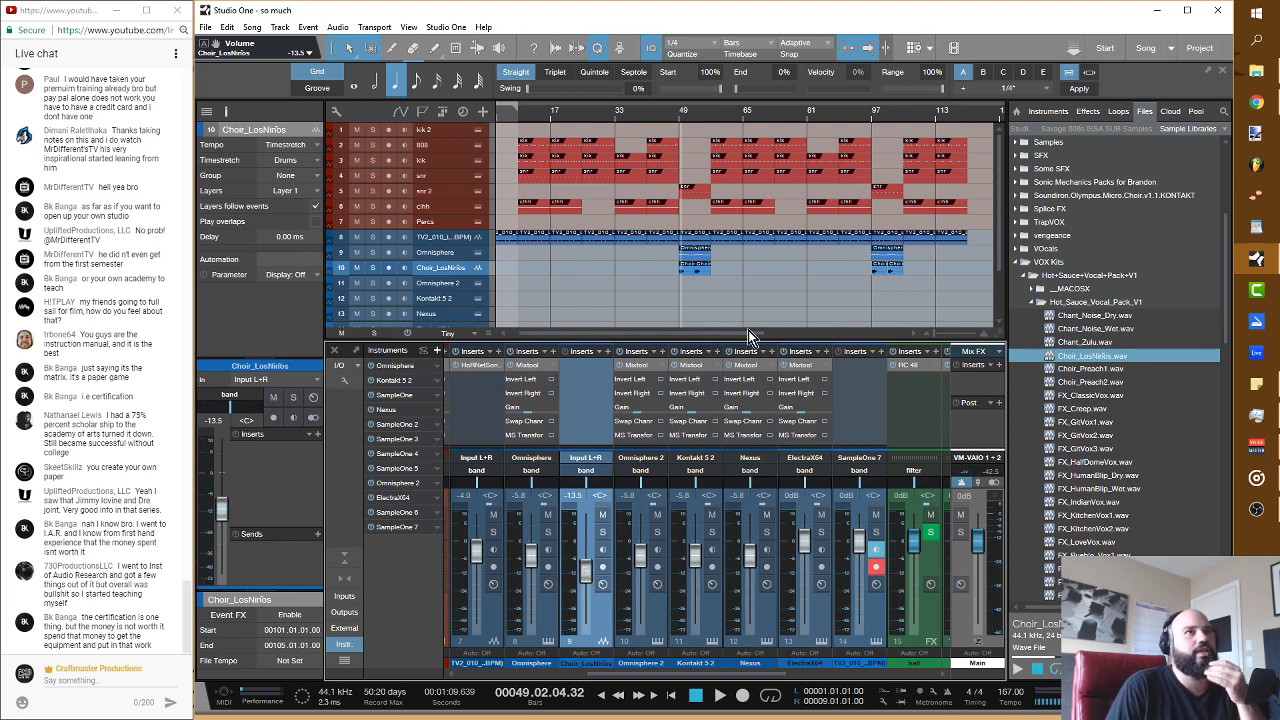
Step: Preview the FX_GtVox samples, FX_ClassicVox.wav and FX_Creep.wav from the Hot Sauce vocal pack
left_click(1088, 436)
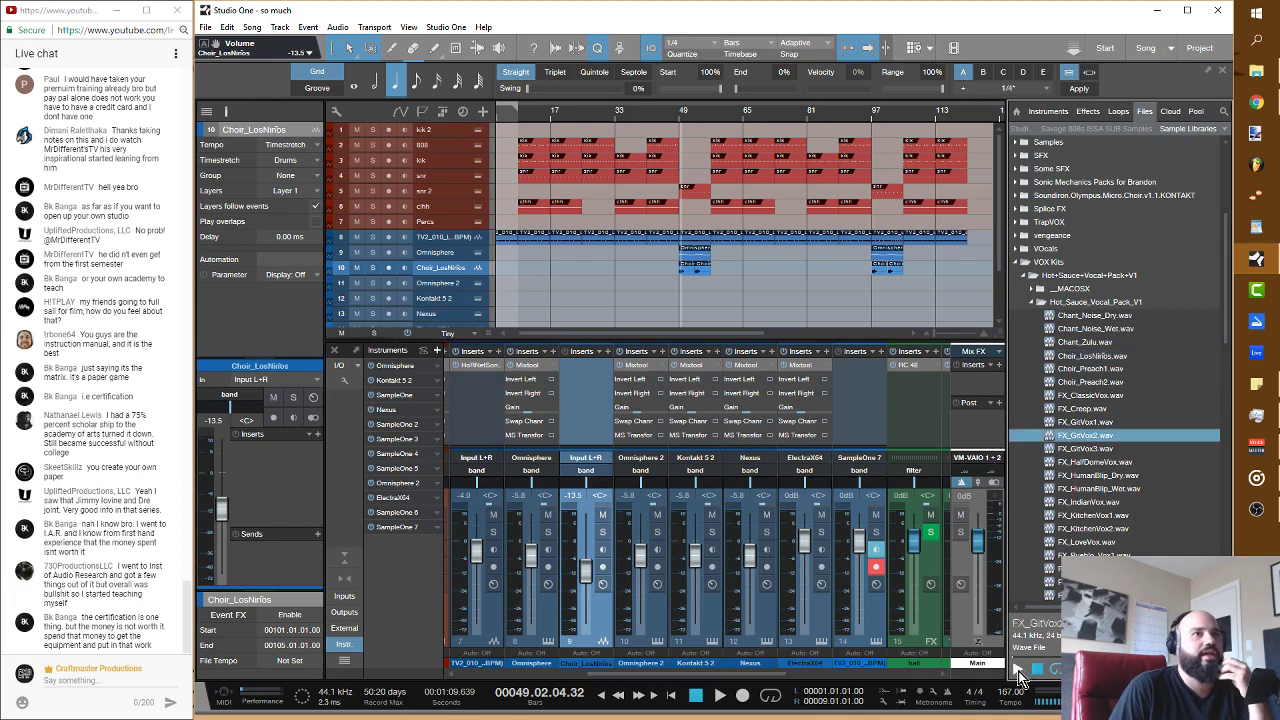
left_click(1018, 671)
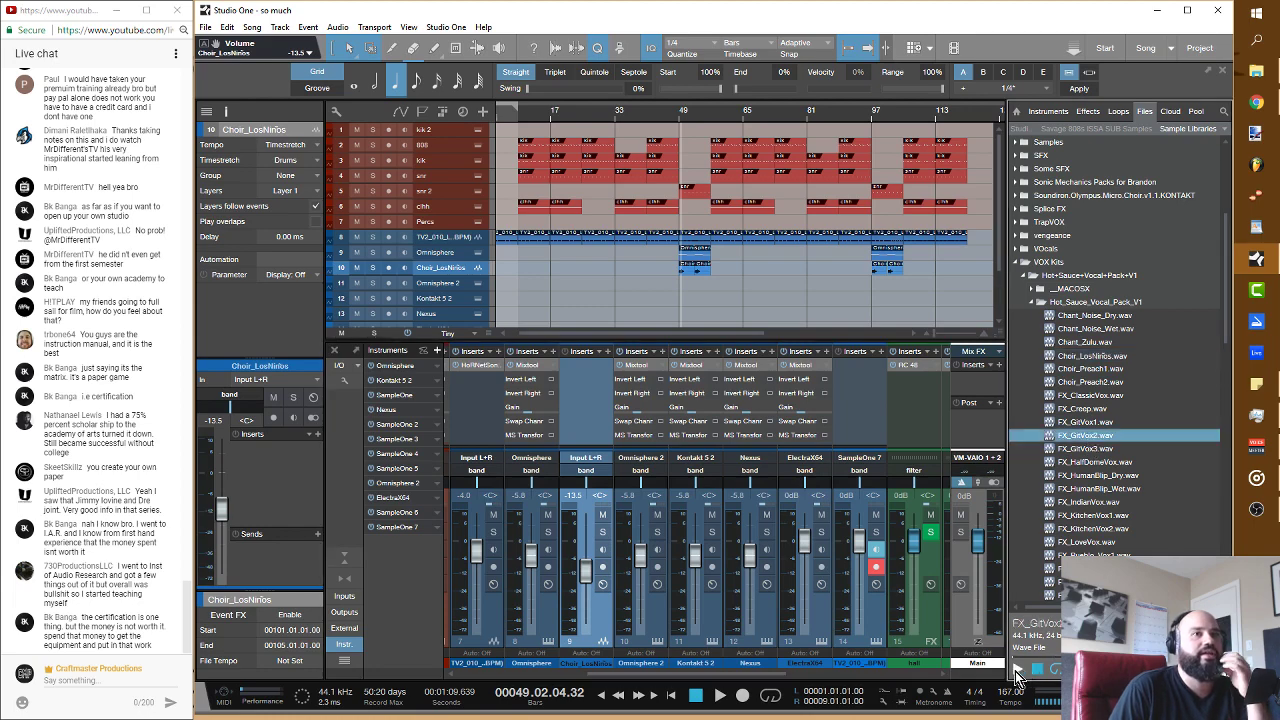
left_click(1068, 450)
left_click(1078, 422)
left_click(1076, 410)
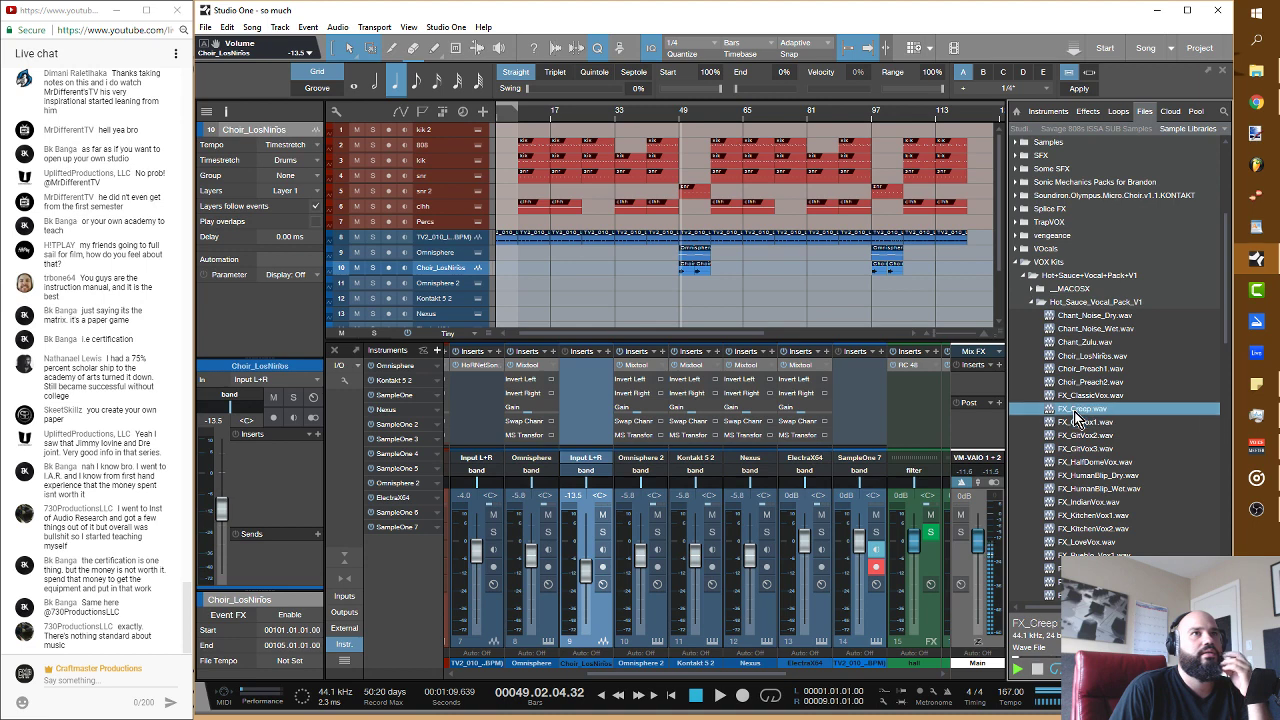
left_click(1074, 396)
left_click(1072, 410)
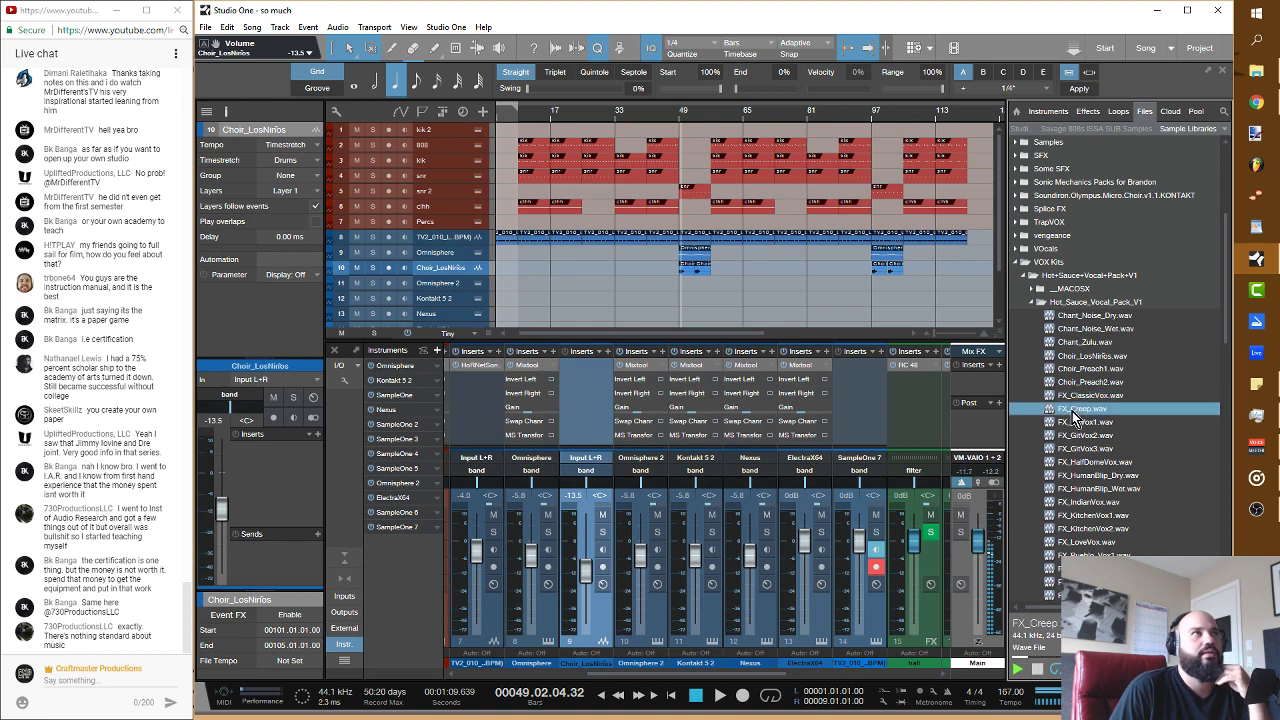
Step: Place FX_Creep.wav on a new audio track below the choir and align it to bar 25 during playback
left_click_drag(1076, 416, 590, 286)
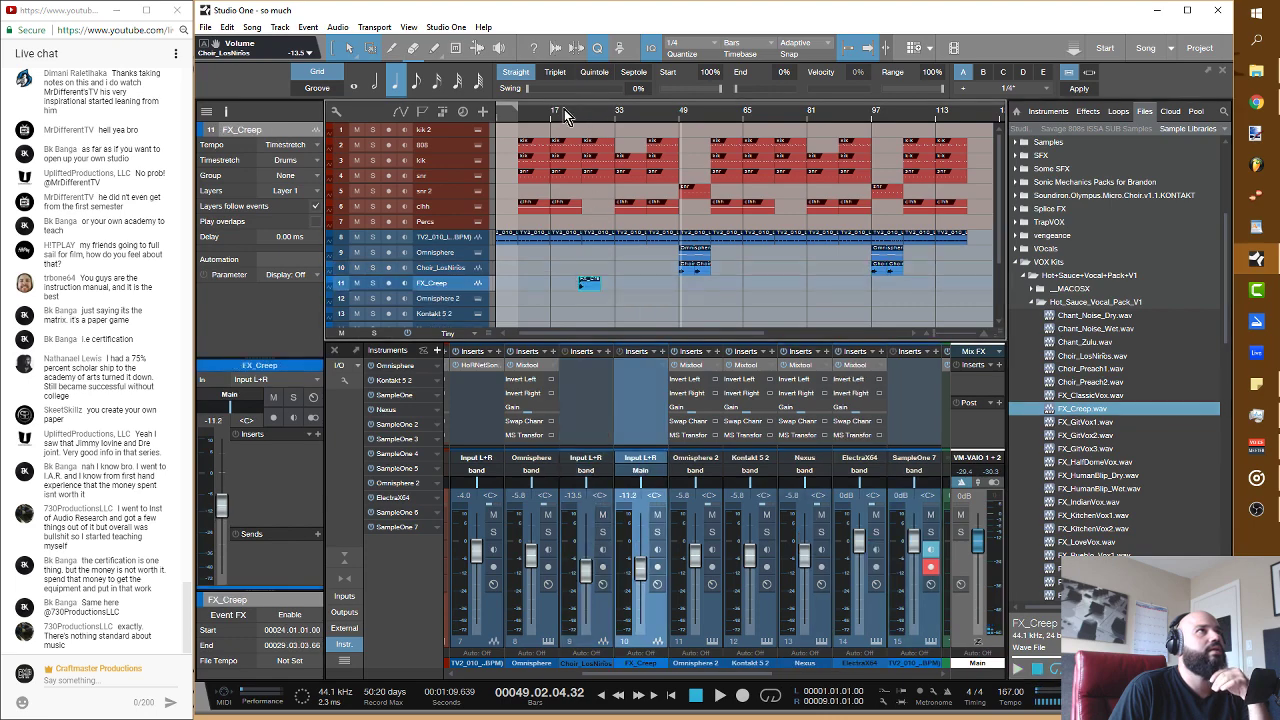
left_click(566, 116)
key("space")
left_click_drag(576, 118, 578, 143)
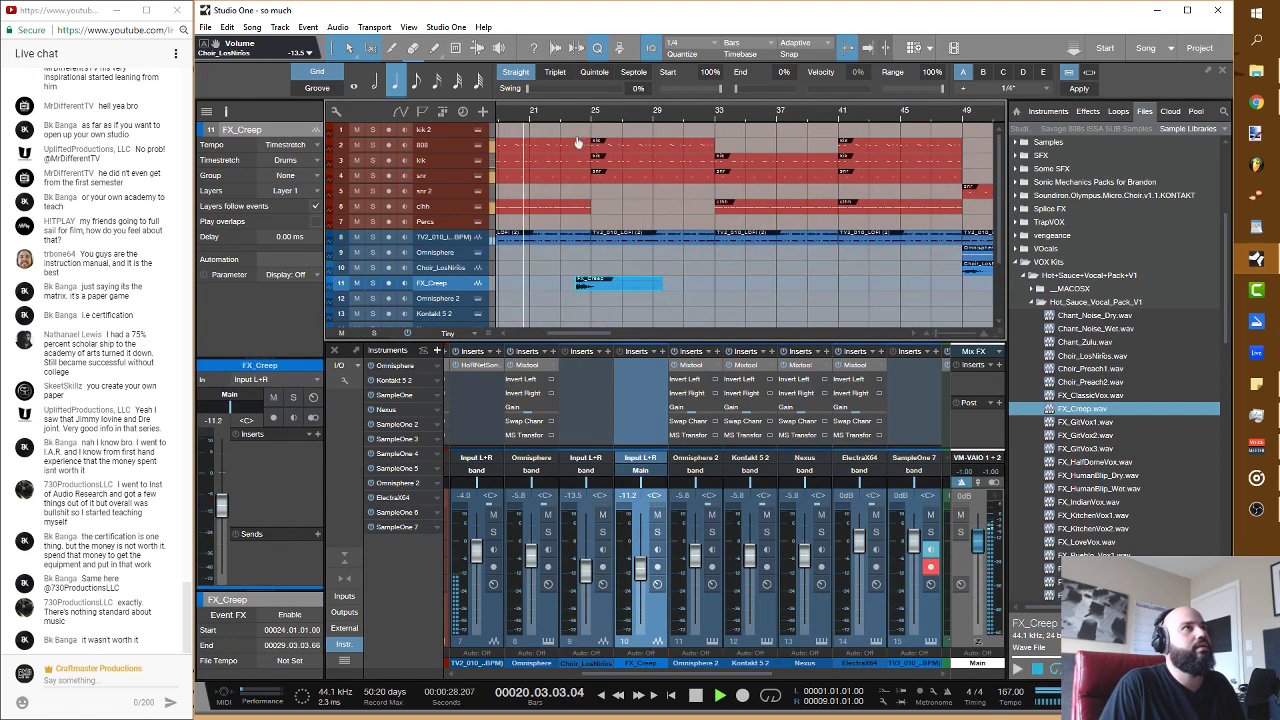
left_click_drag(598, 284, 613, 284)
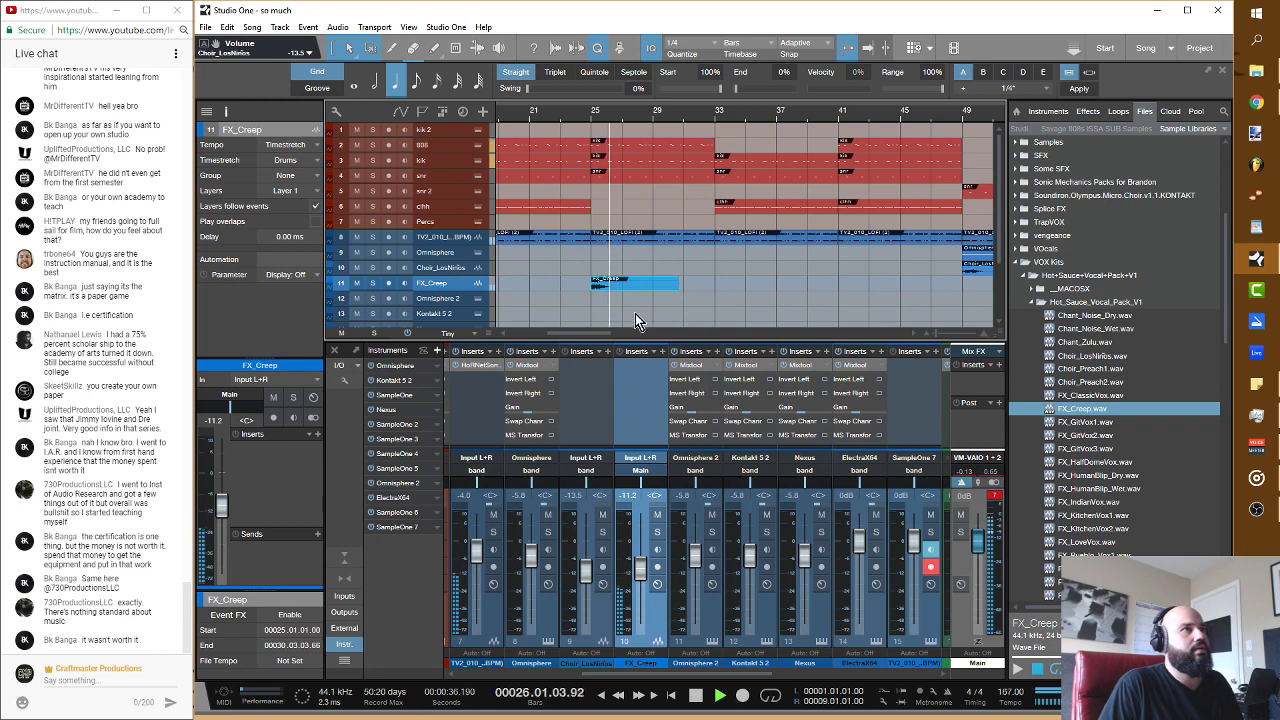
Step: Trim the FX_Creep event to end at bar 29 and duplicate it to fill through bar 33
left_click_drag(680, 286, 651, 287)
key("d")
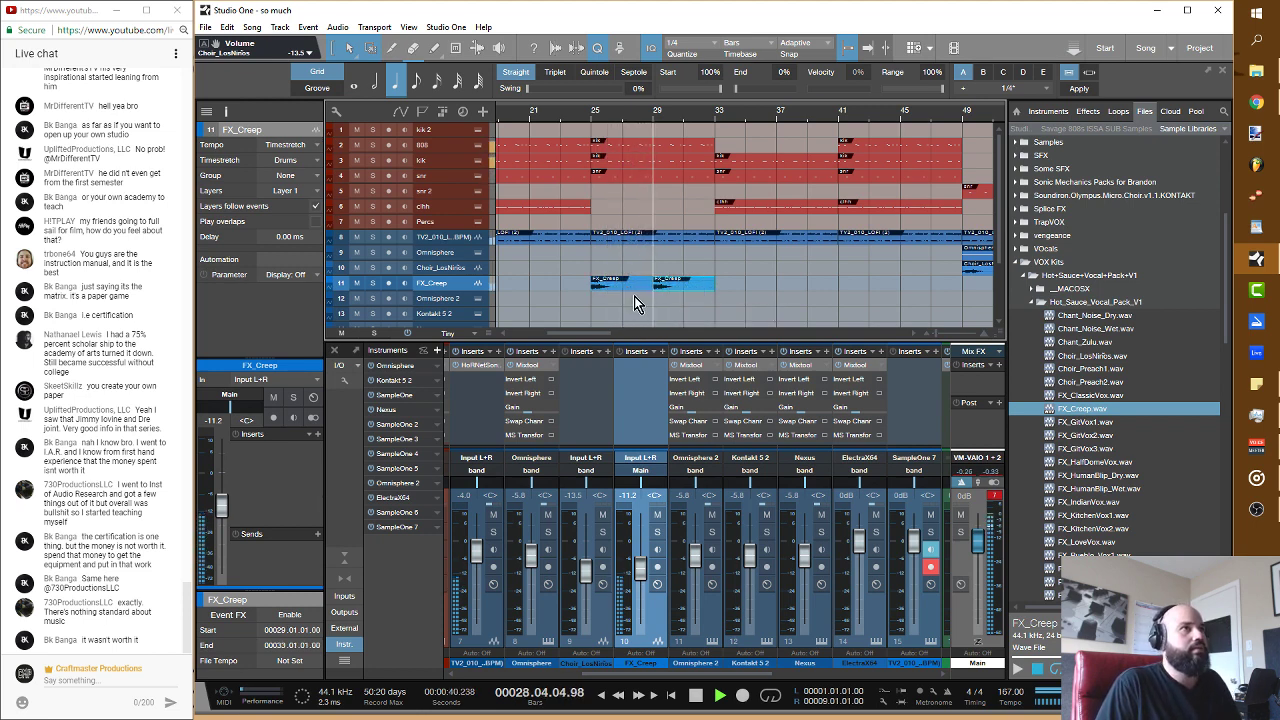
Step: Copy both FX_Creep events to bar 73 and replay the song from bar 25
left_click_drag(710, 120, 676, 88)
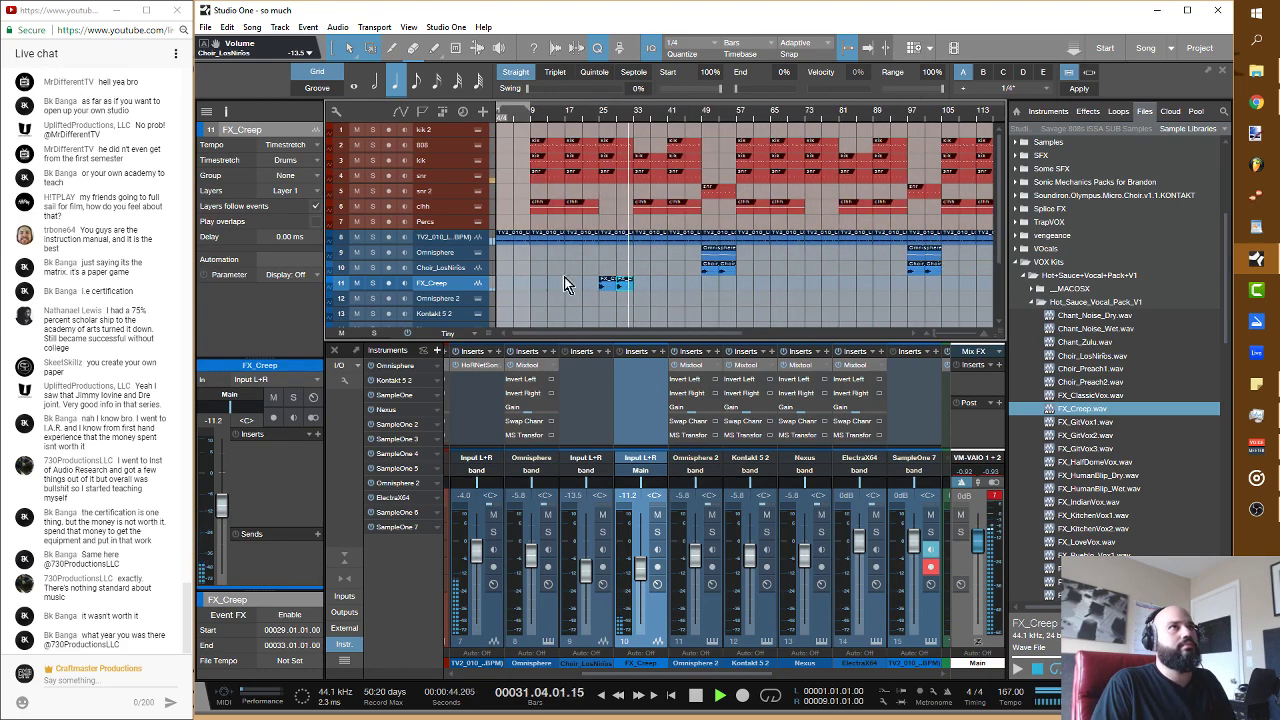
left_click(600, 286)
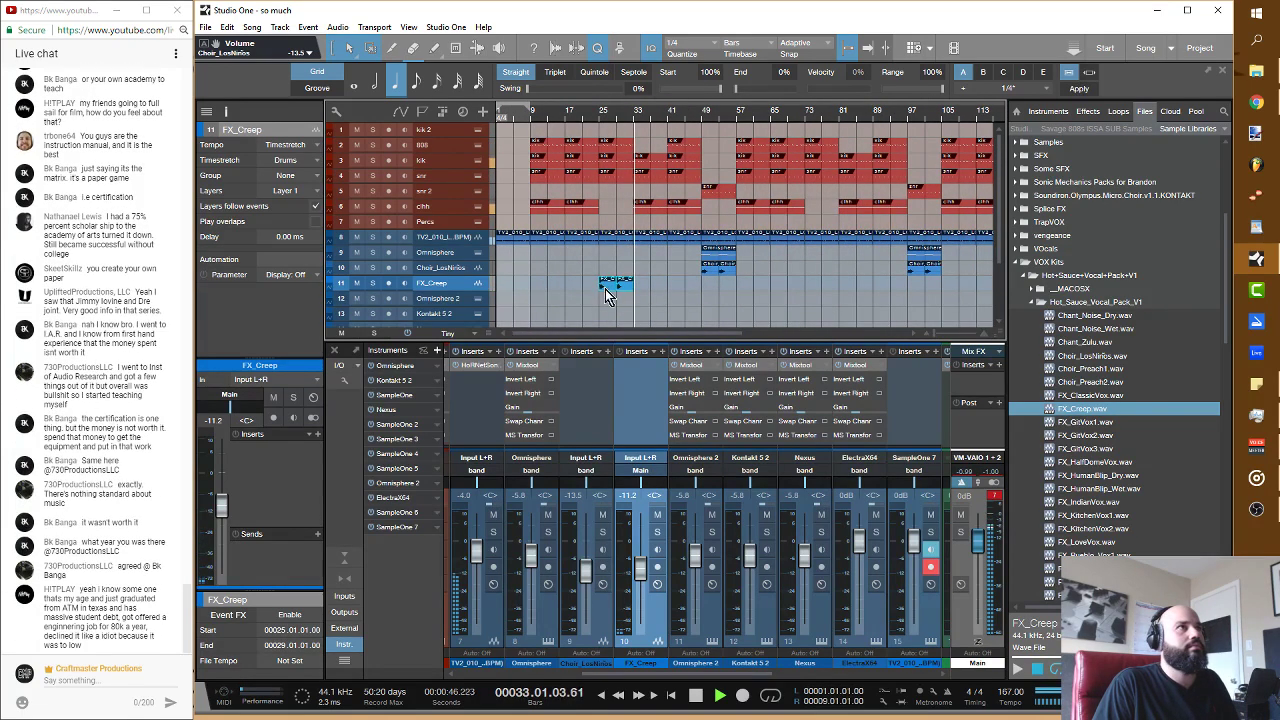
left_click_drag(600, 286, 813, 287)
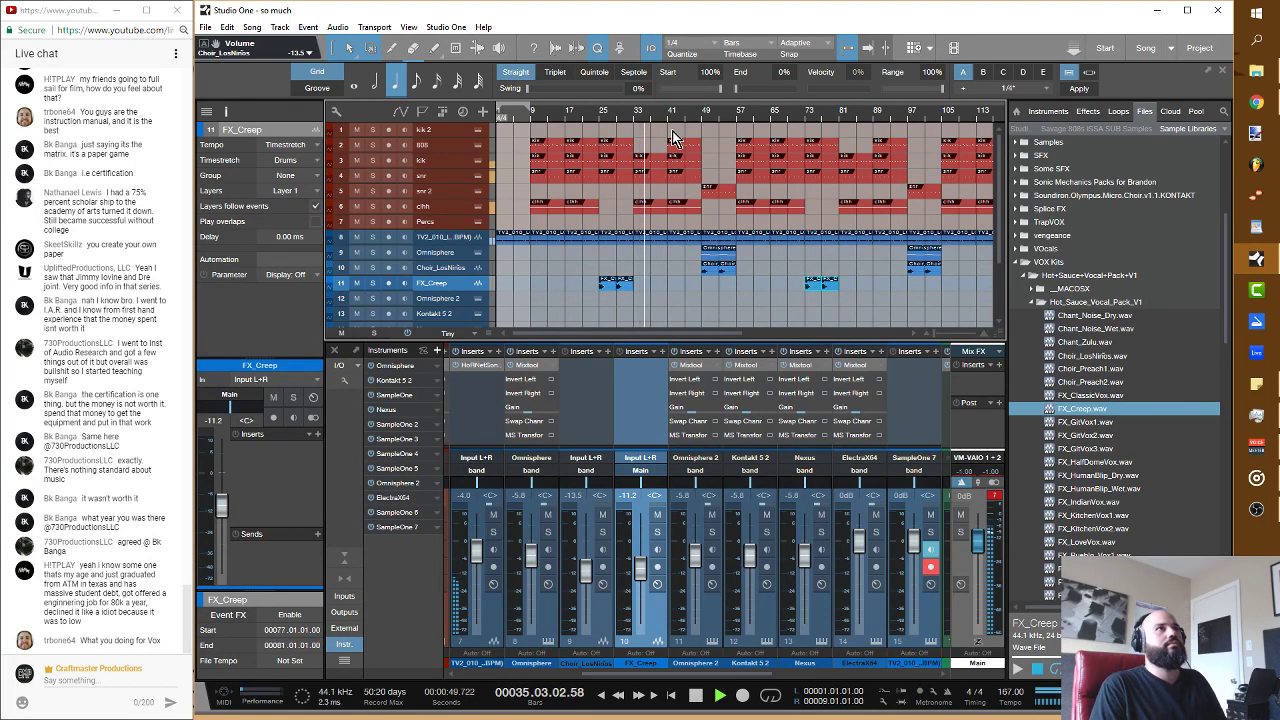
left_click(601, 113)
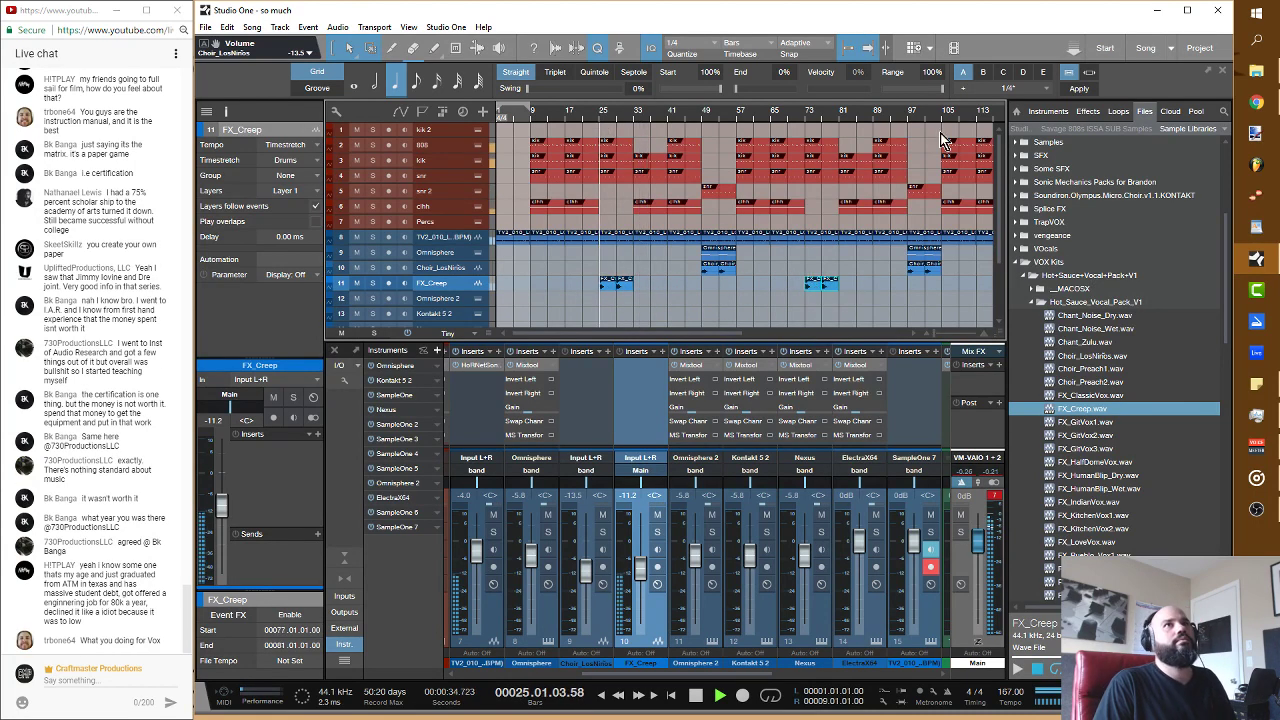
Step: Stop playback and browse the Drums location to the FX folder inside Hot_Sauce_Vox__Hits_&_FX_Pack
left_click(1222, 129)
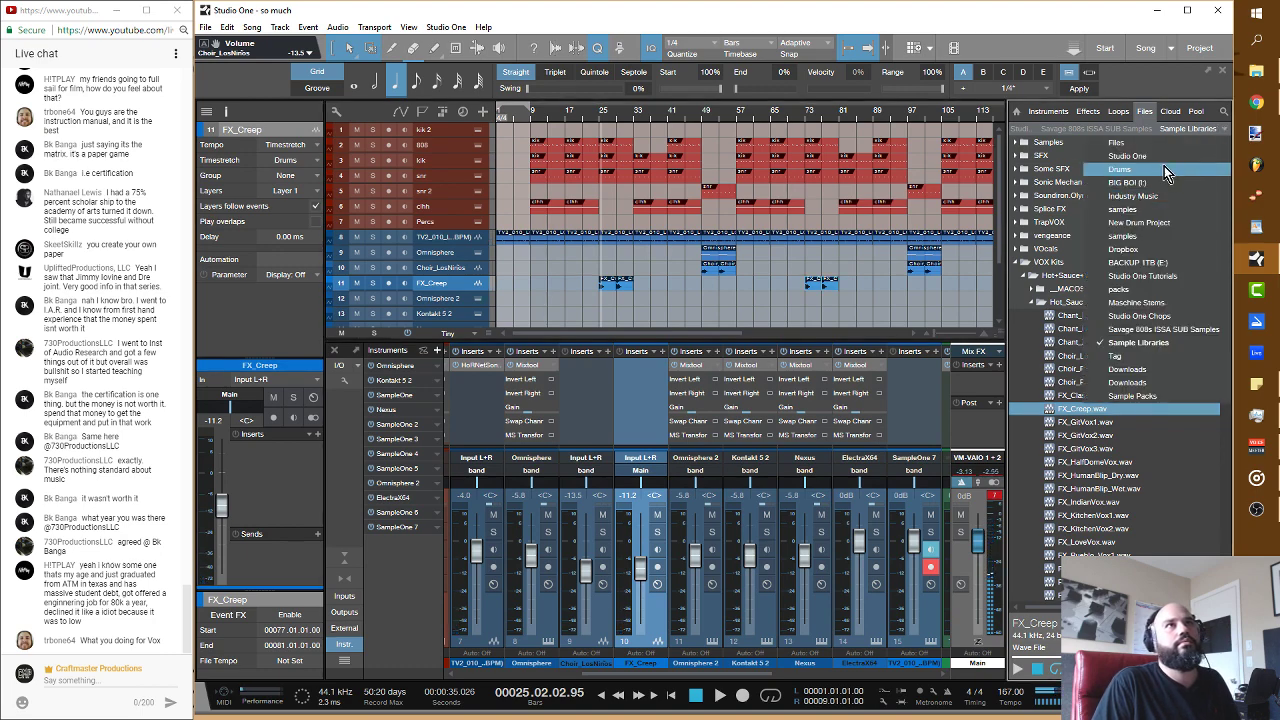
left_click(1165, 172)
scroll(1045, 285, "up", 3)
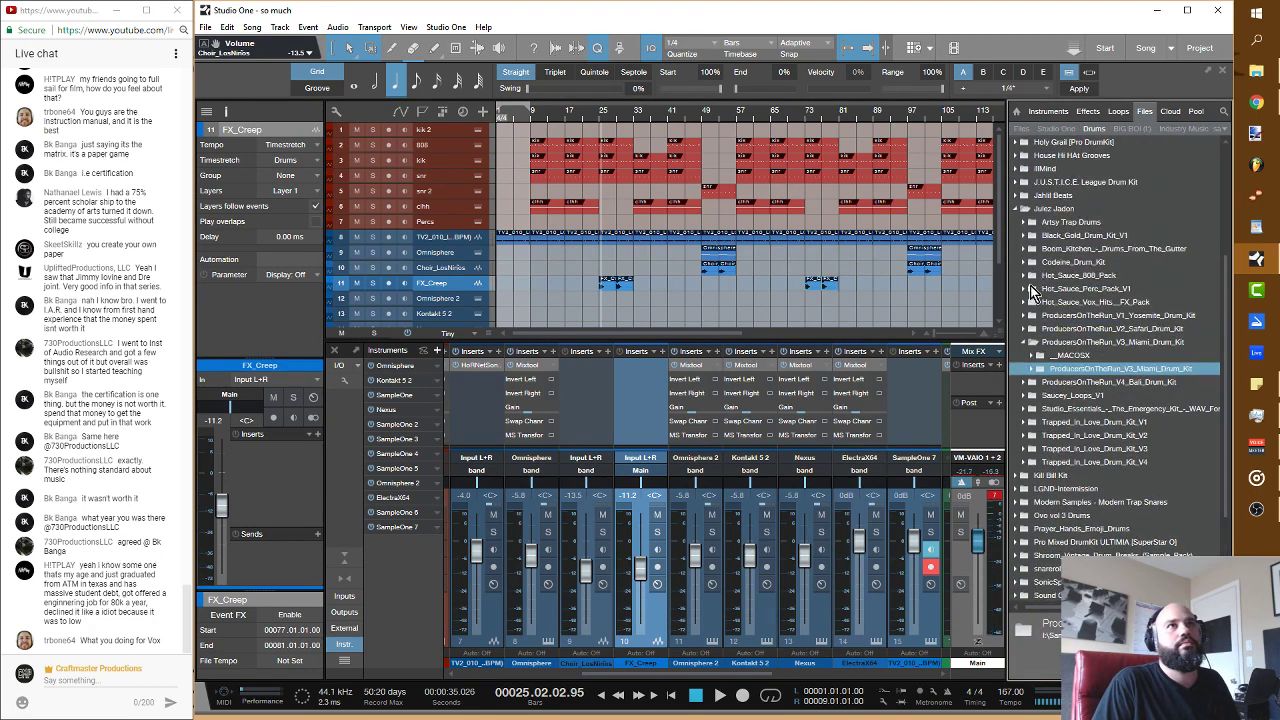
left_click(1025, 302)
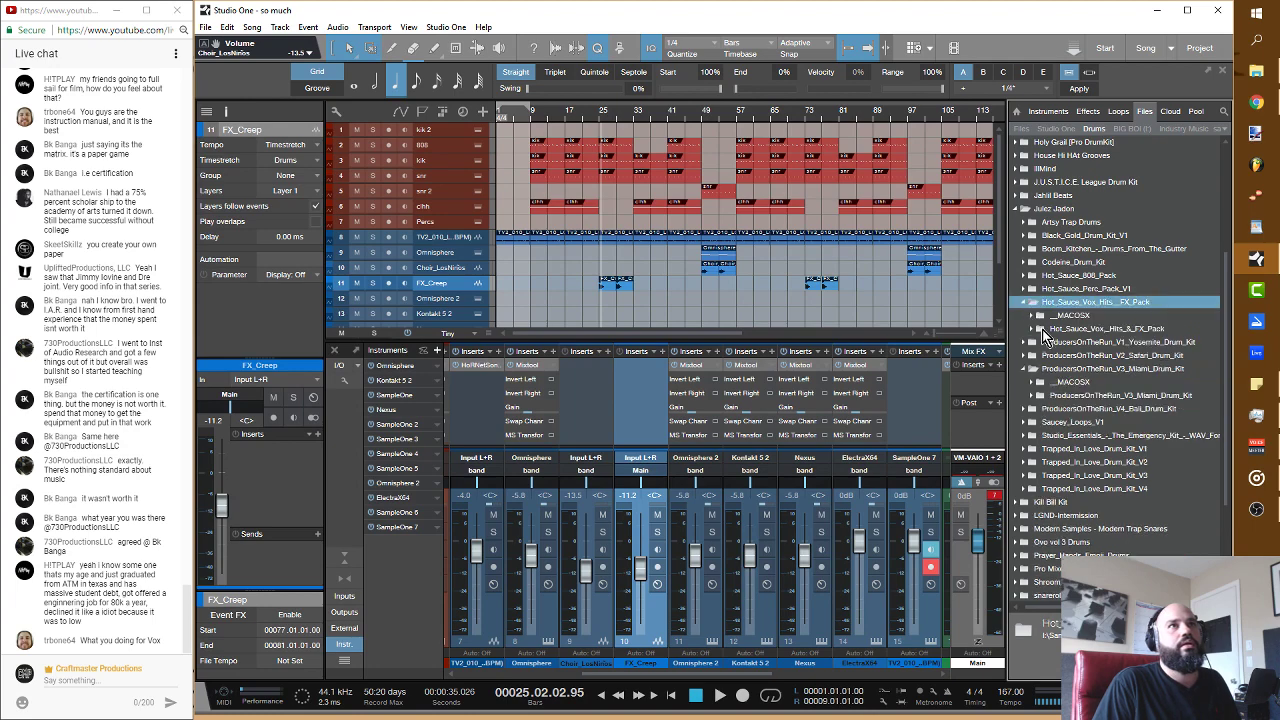
left_click(1034, 329)
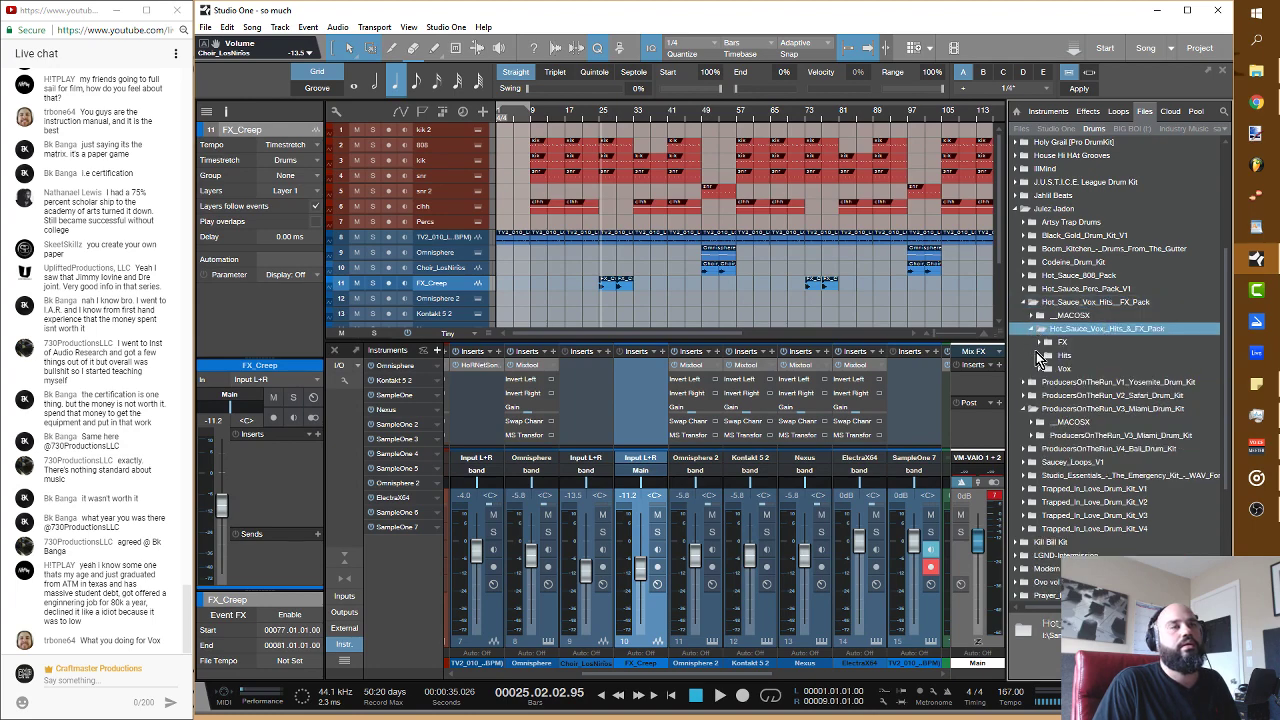
left_click(1041, 343)
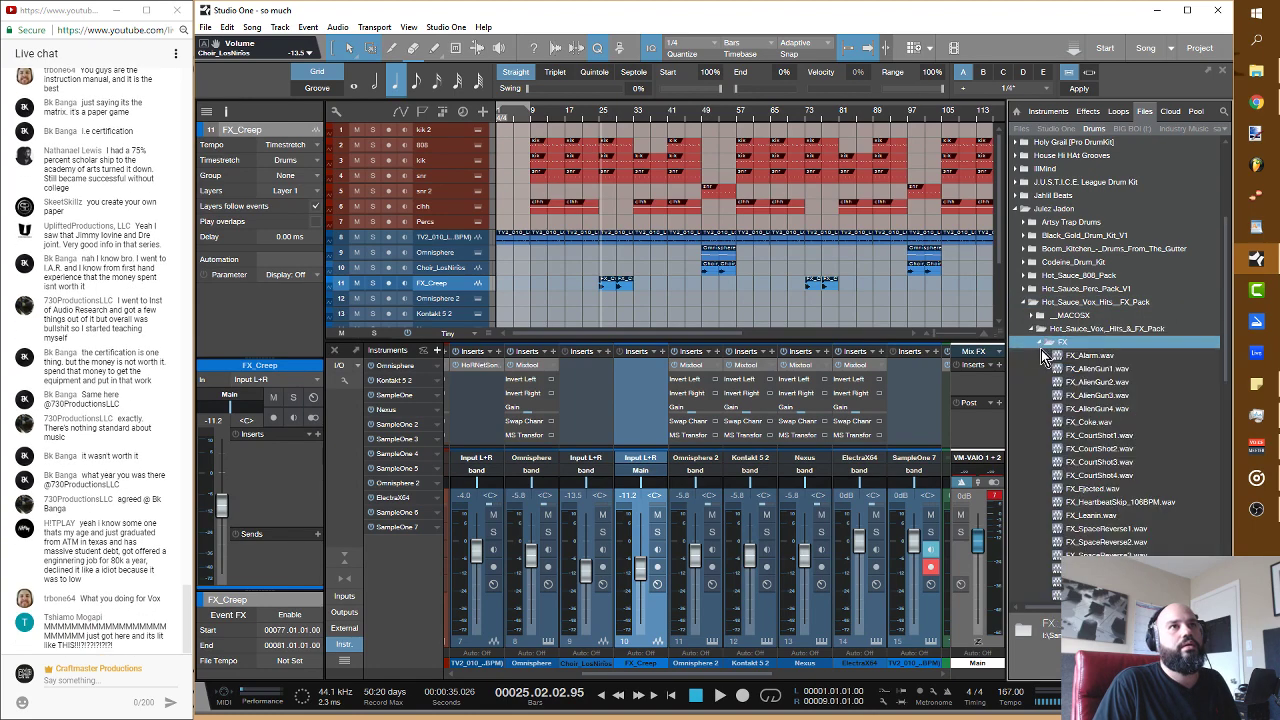
scroll(1043, 357, "down", 4)
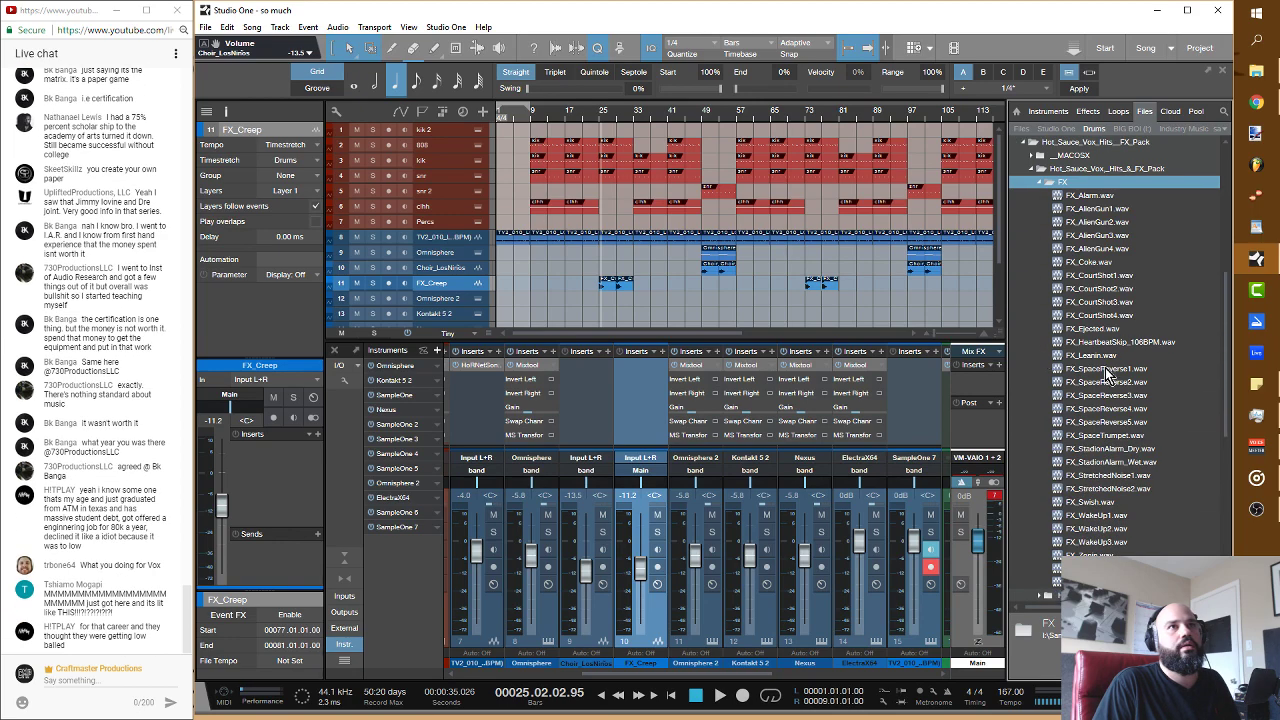
Step: Preview FX_Swish.wav and FXRvs_SwishVinyl.wav, and place FXRvs_SwishVinyl.wav at bar 33 on a new audio track below FX_Creep
left_click(1107, 369)
scroll(1108, 462, "down", 3)
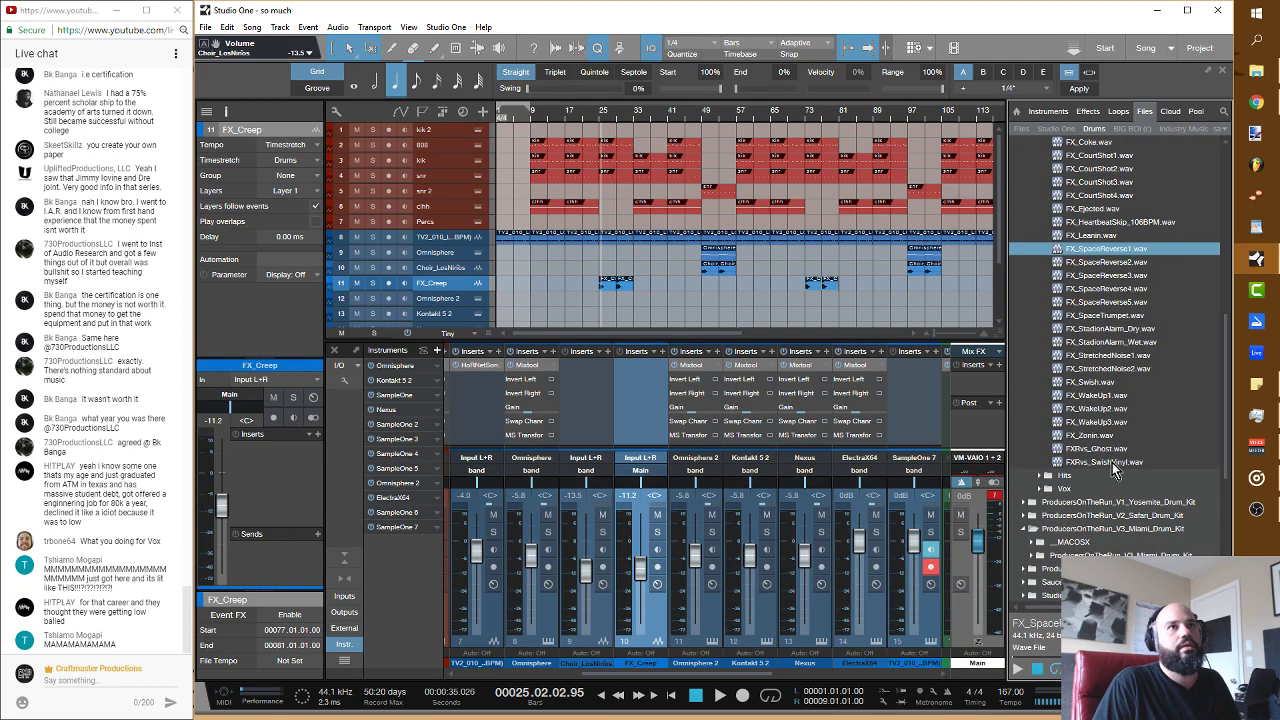
left_click(1112, 462)
left_click(1020, 665)
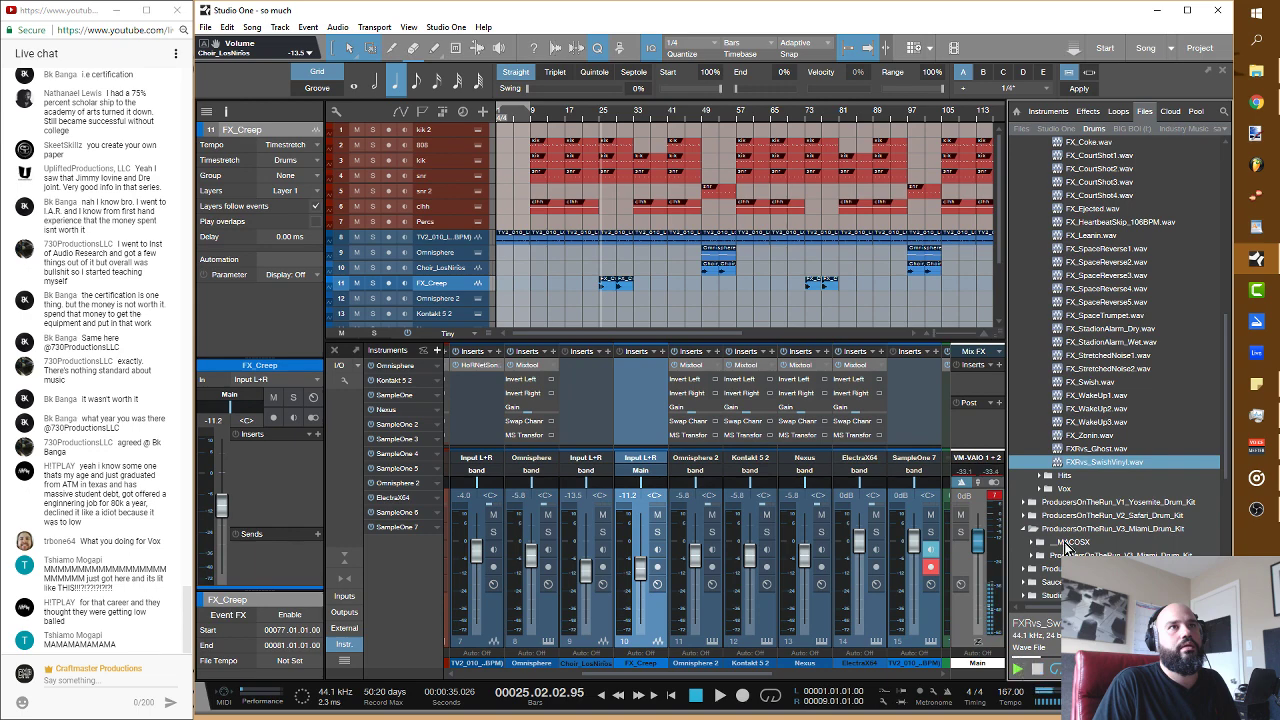
left_click(1086, 383)
left_click(1087, 462)
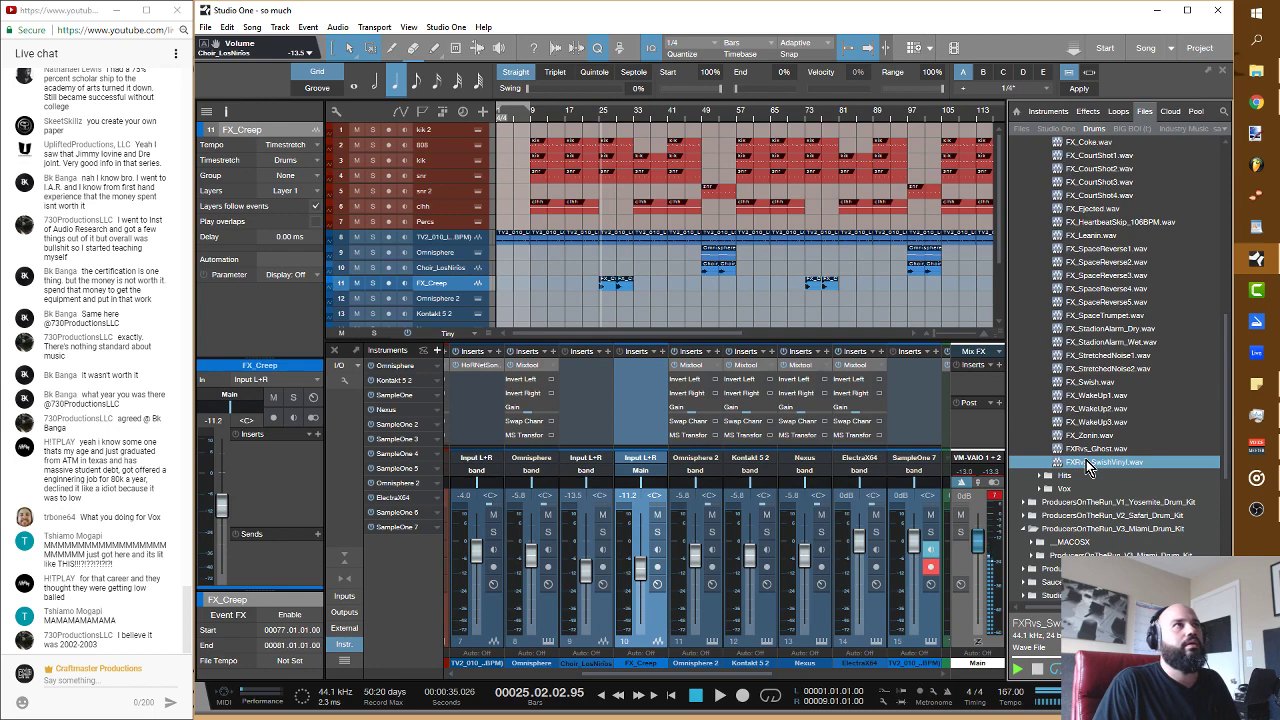
left_click_drag(1088, 468, 643, 297)
Step: Remove the unused tracks from Omnisphere 2 through the second TV2_010_LOFI track together with their instruments
scroll(585, 255, "down", 3)
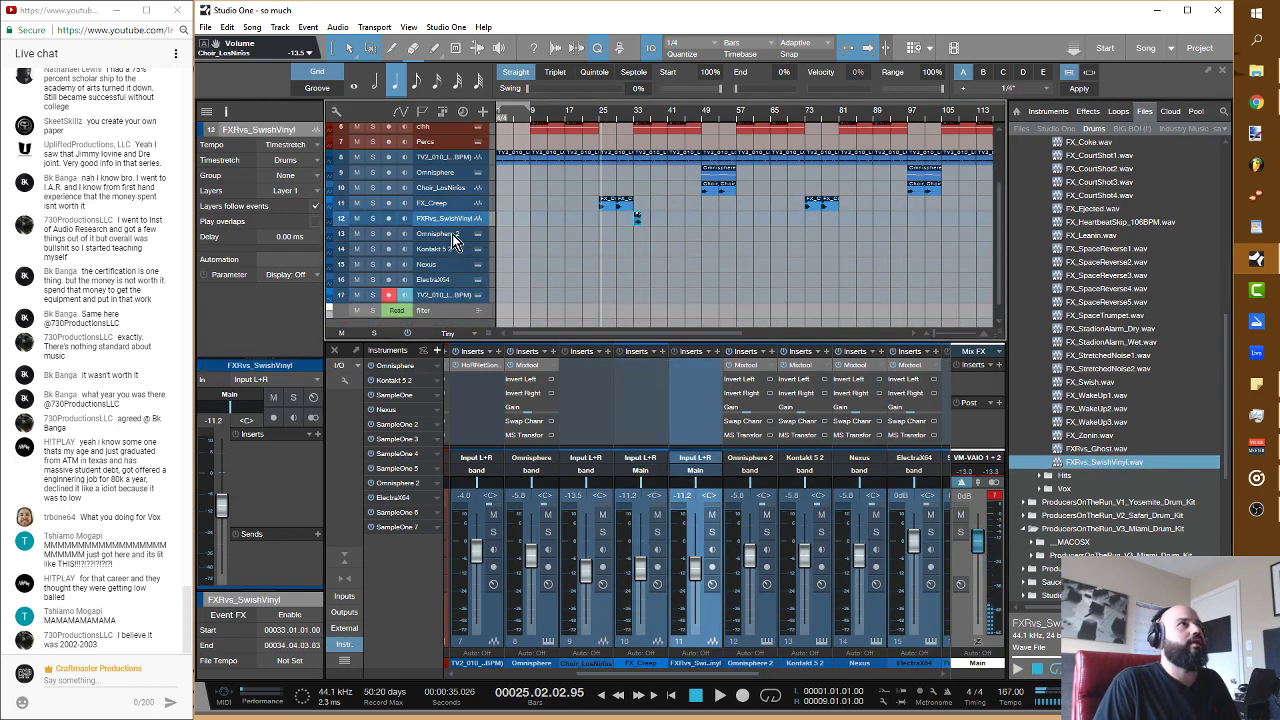
left_click(452, 236)
left_click(458, 294)
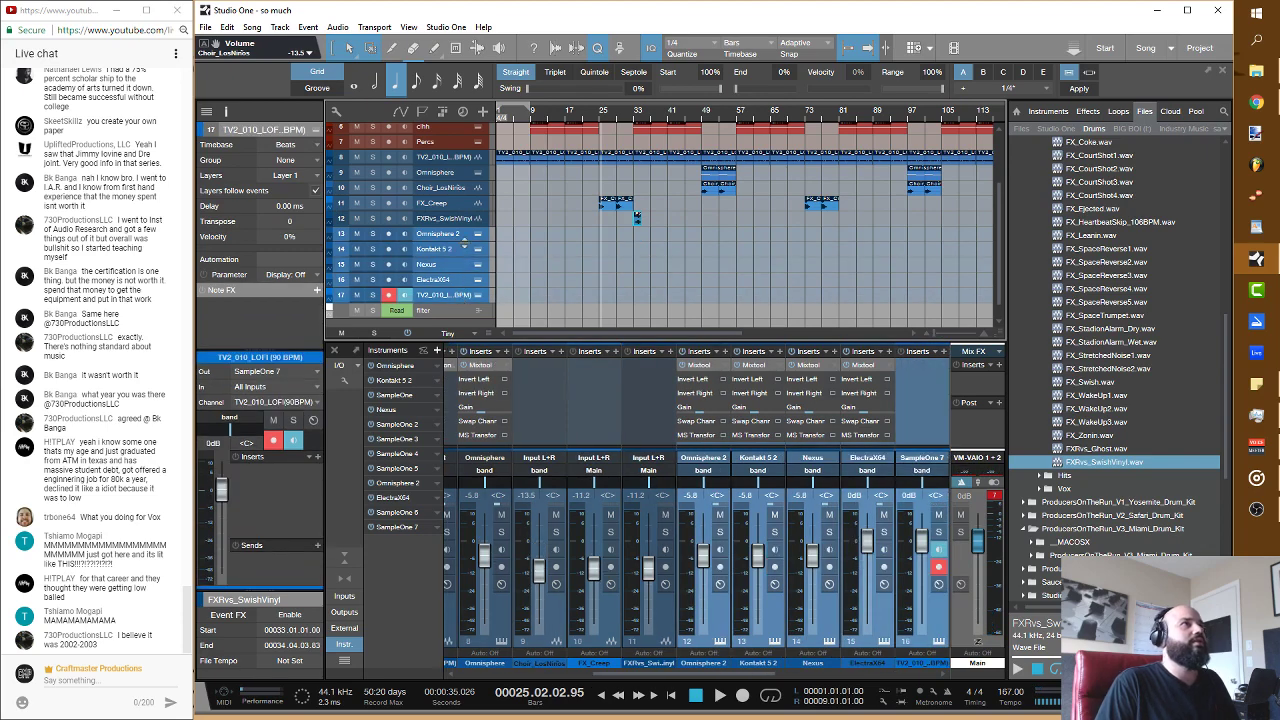
right_click(466, 238)
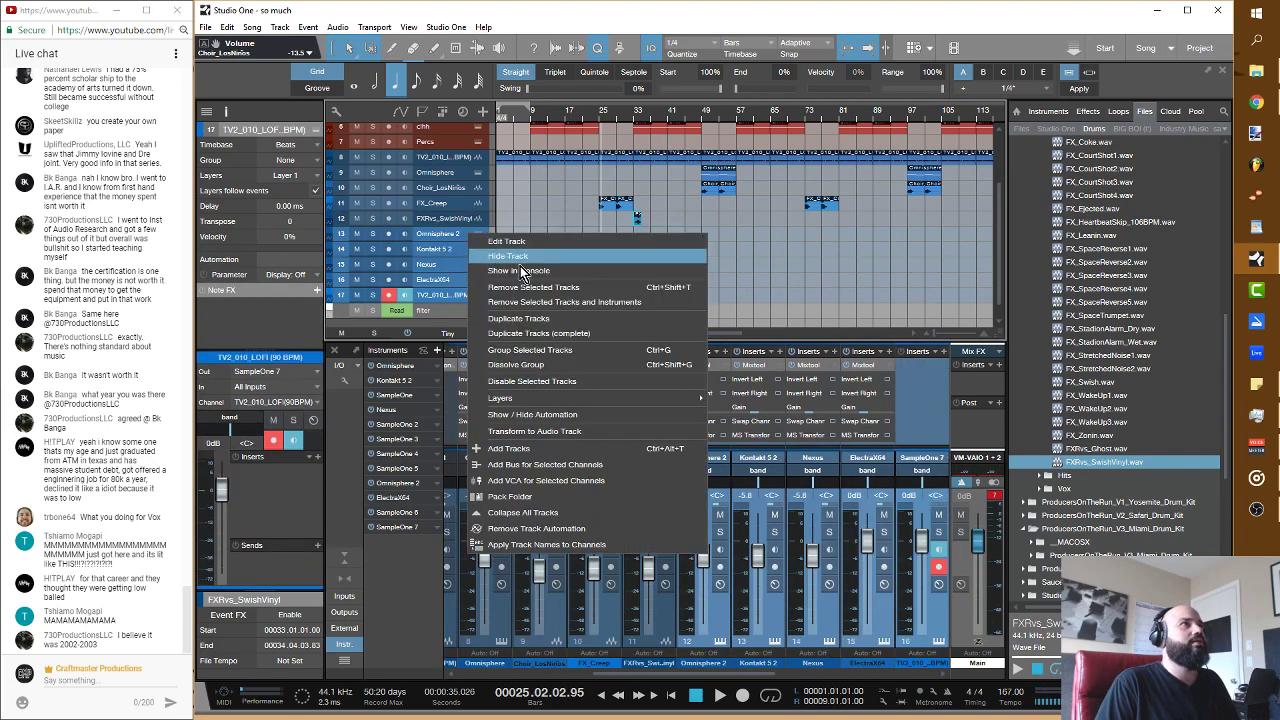
left_click(604, 302)
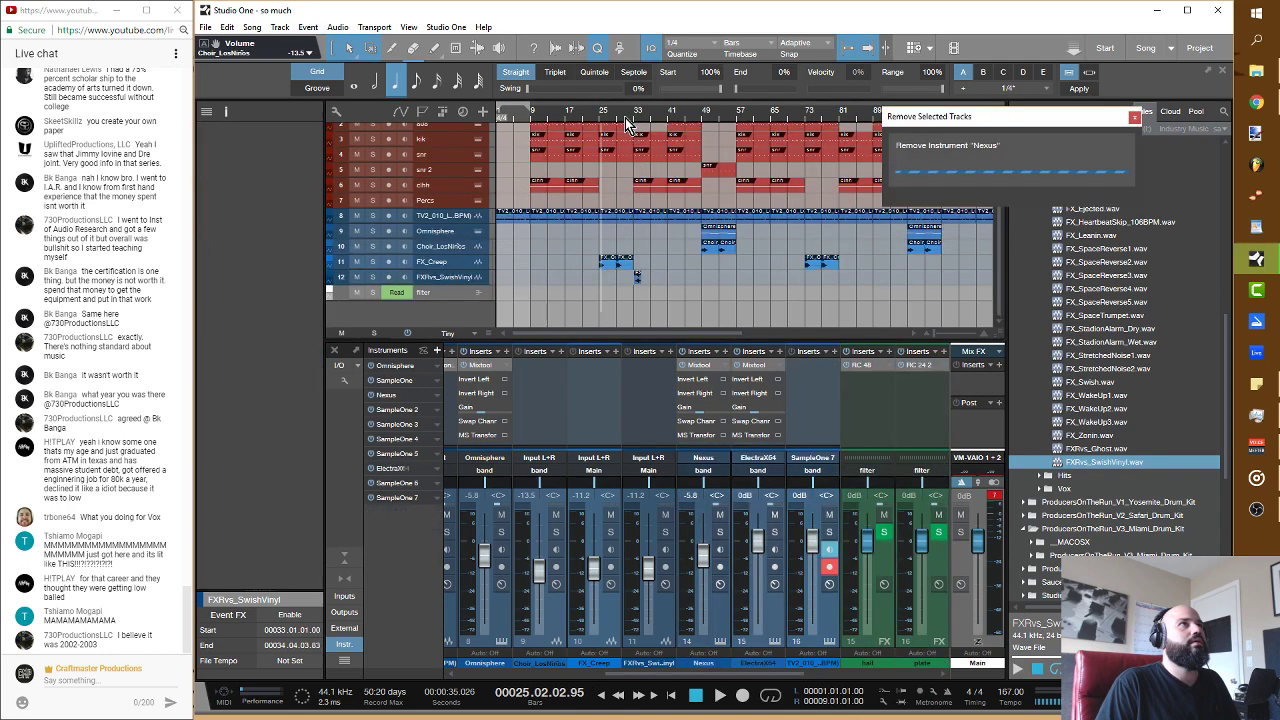
Step: Play the song from bar 29 to check the transition, stop, and copy the FXRvs_SwishVinyl event to bar 81
left_click(620, 120)
key("space")
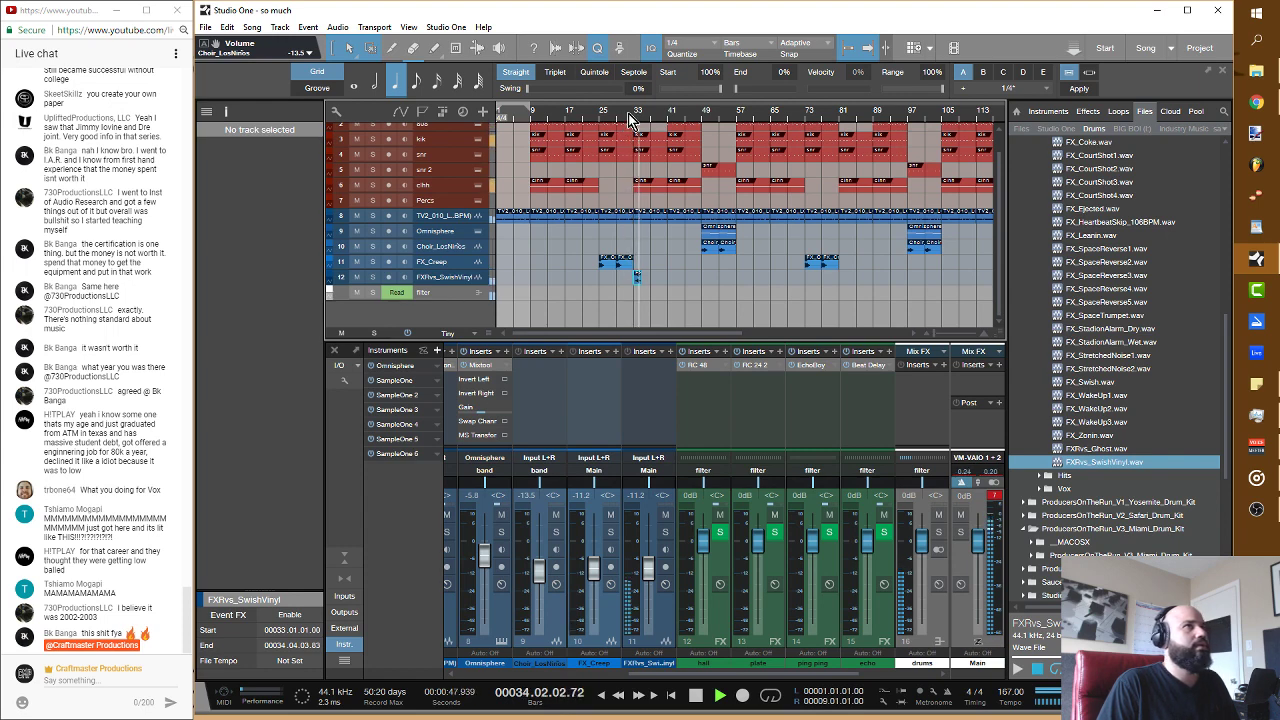
mouse_move(635, 118)
left_mouse_down()
mouse_move(636, 130)
mouse_move(636, 116)
left_mouse_up()
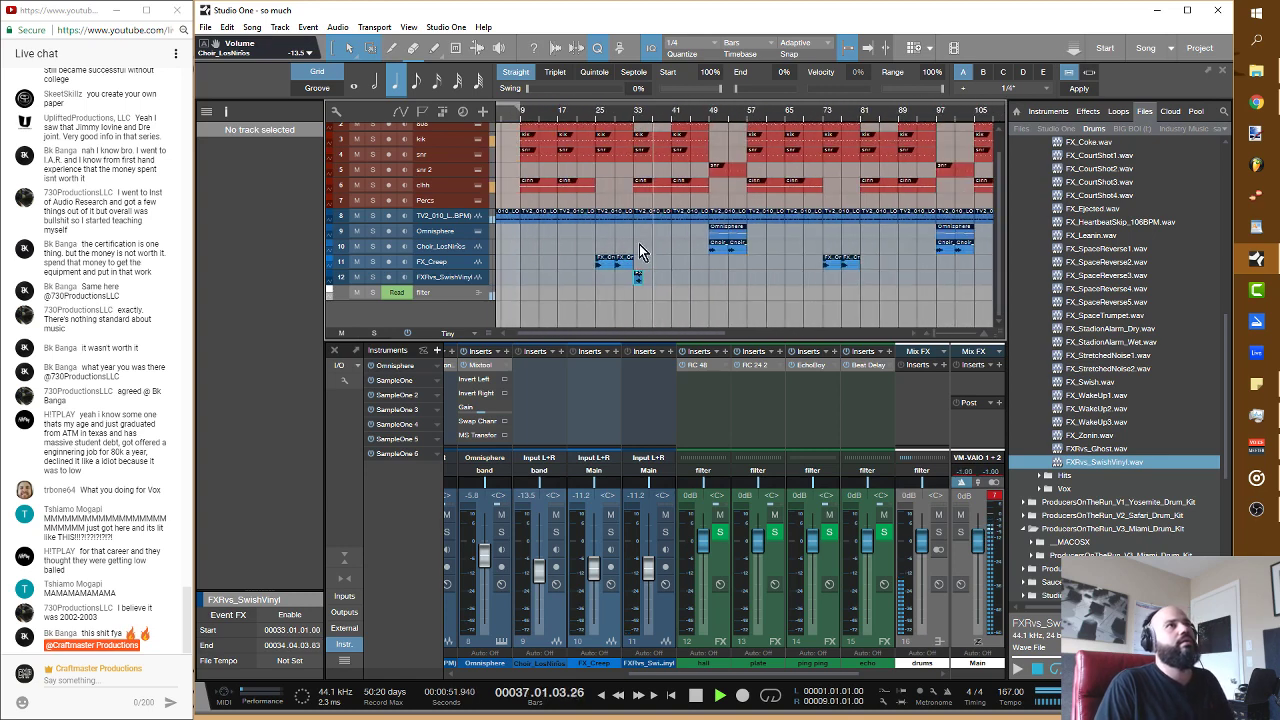
key("space")
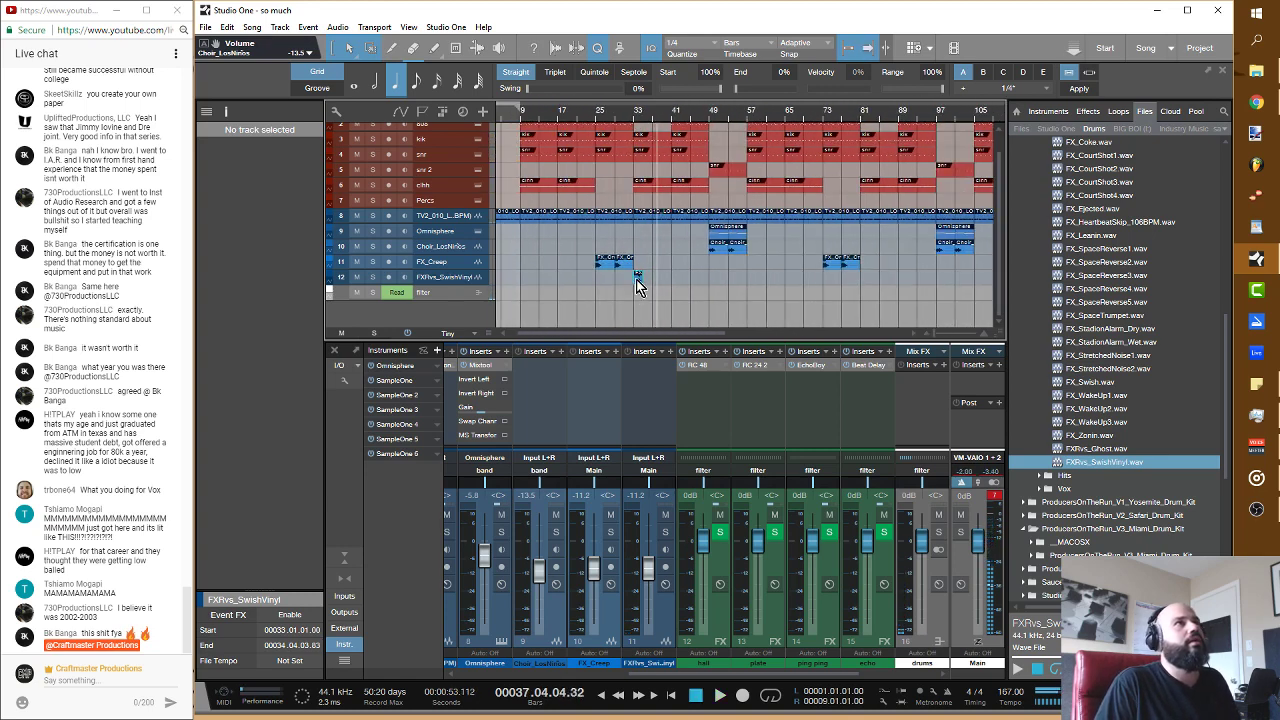
left_click_drag(637, 279, 866, 280)
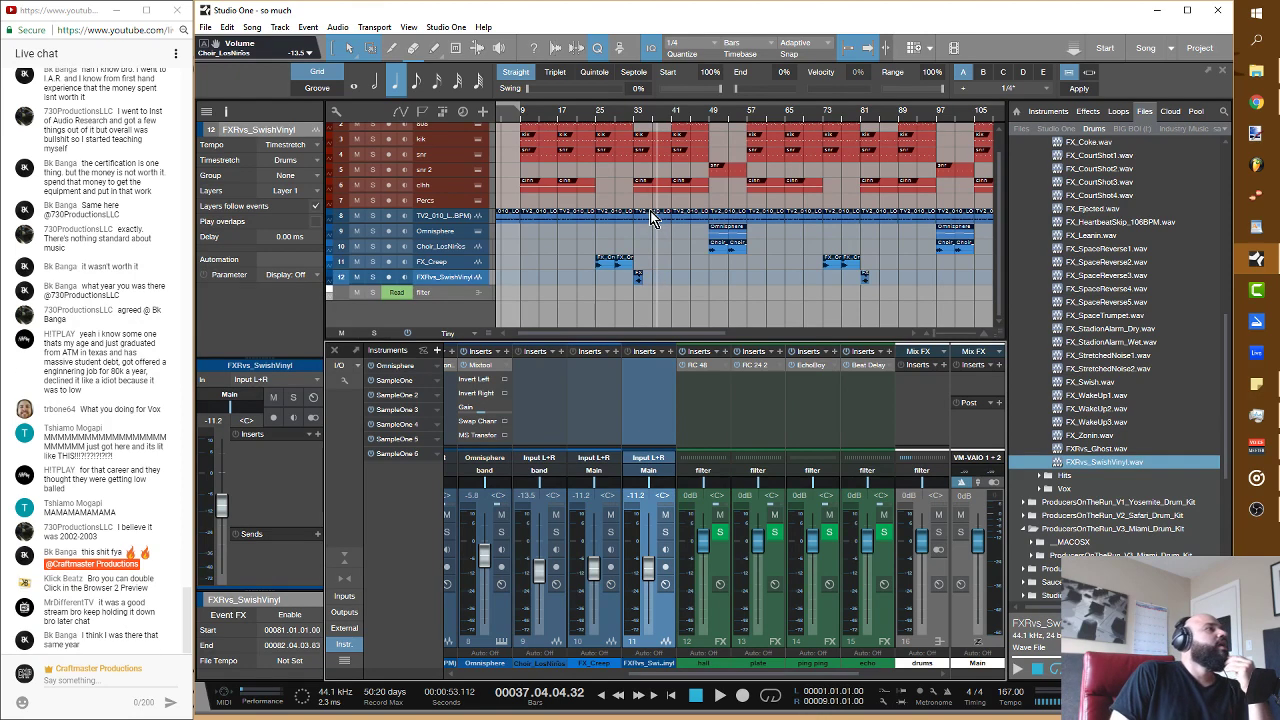
Step: While playing the song, route FX_Creep and FXRvs_SwishVinyl to the band bus and lower FXRvs_SwishVinyl to -15.1 dB
left_click(601, 118)
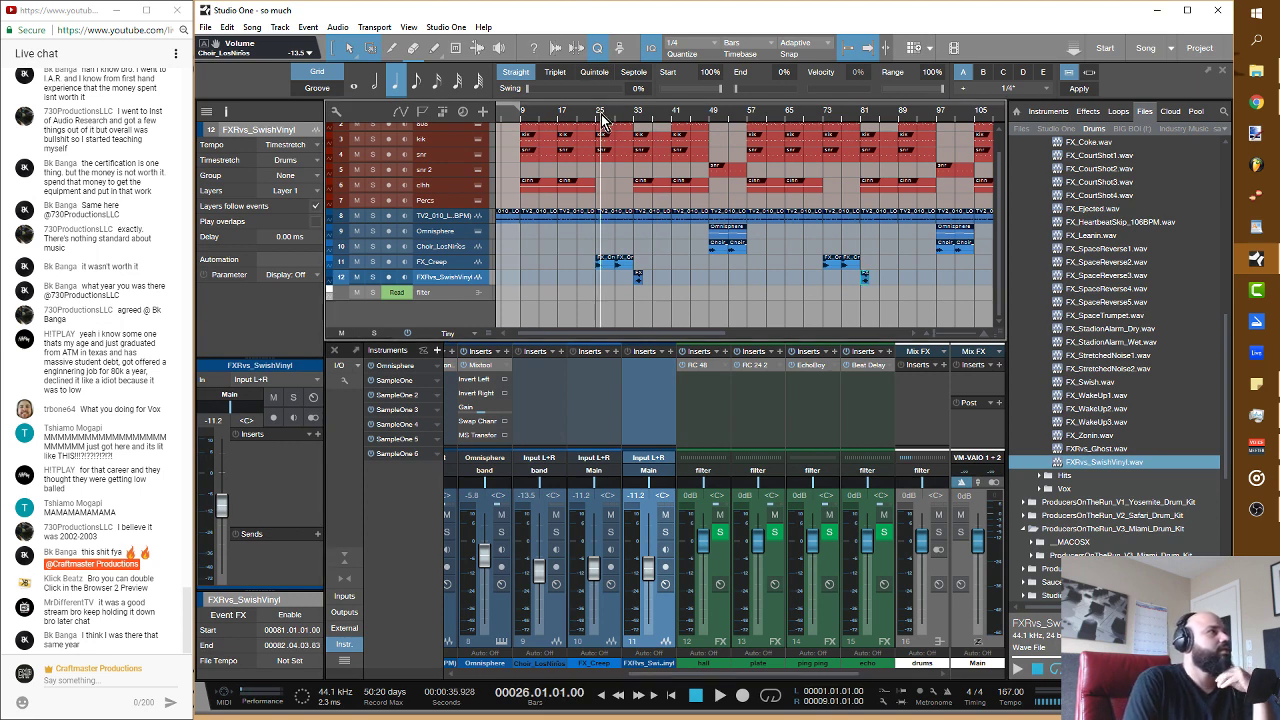
key("space")
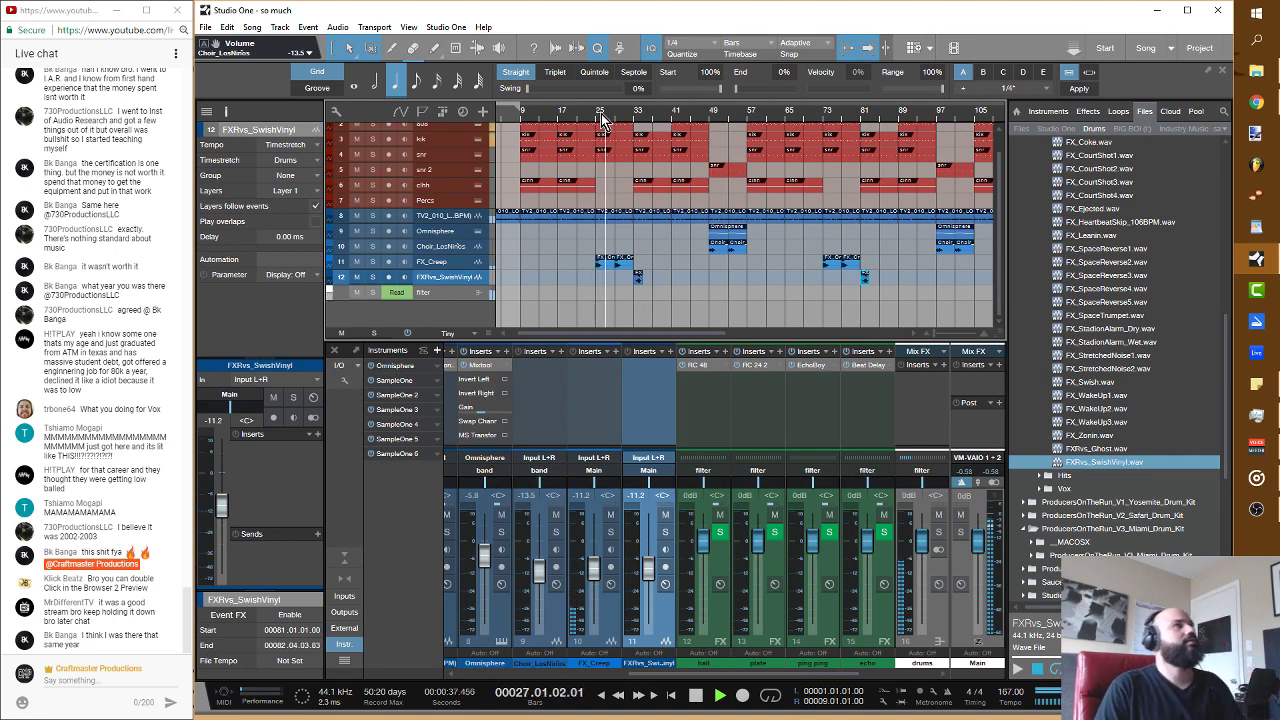
left_click(578, 118)
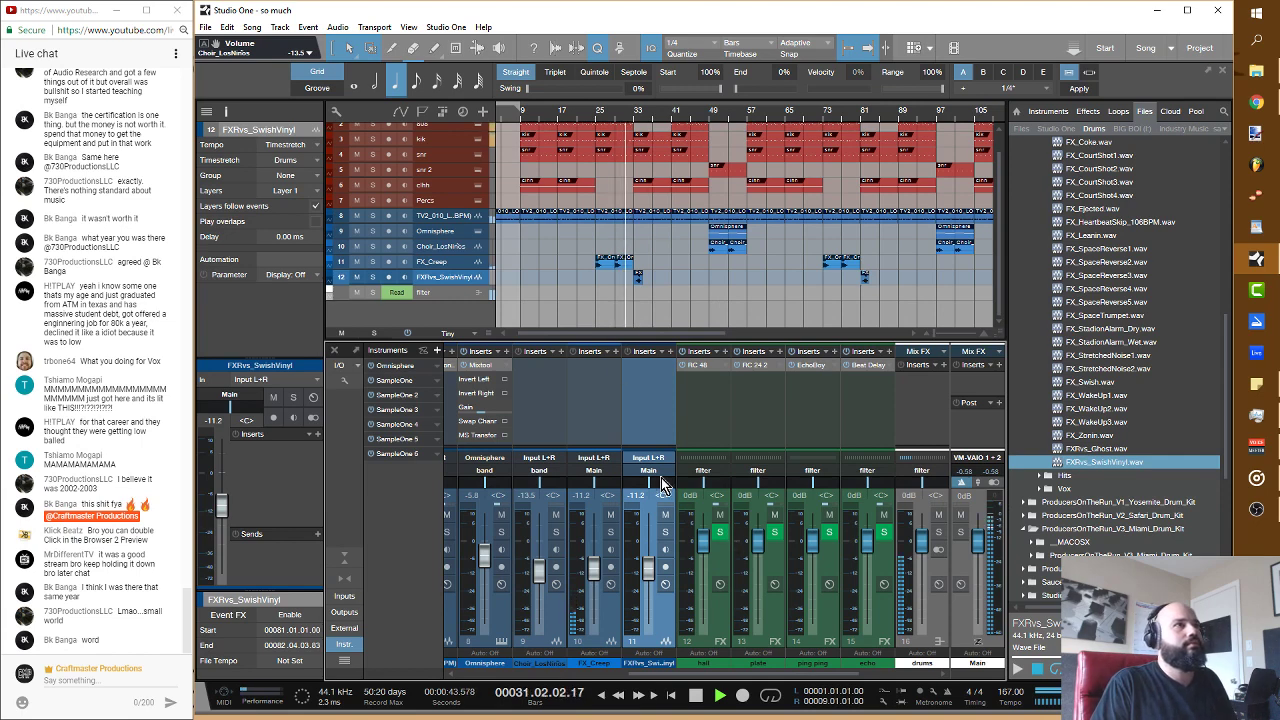
left_click(612, 473)
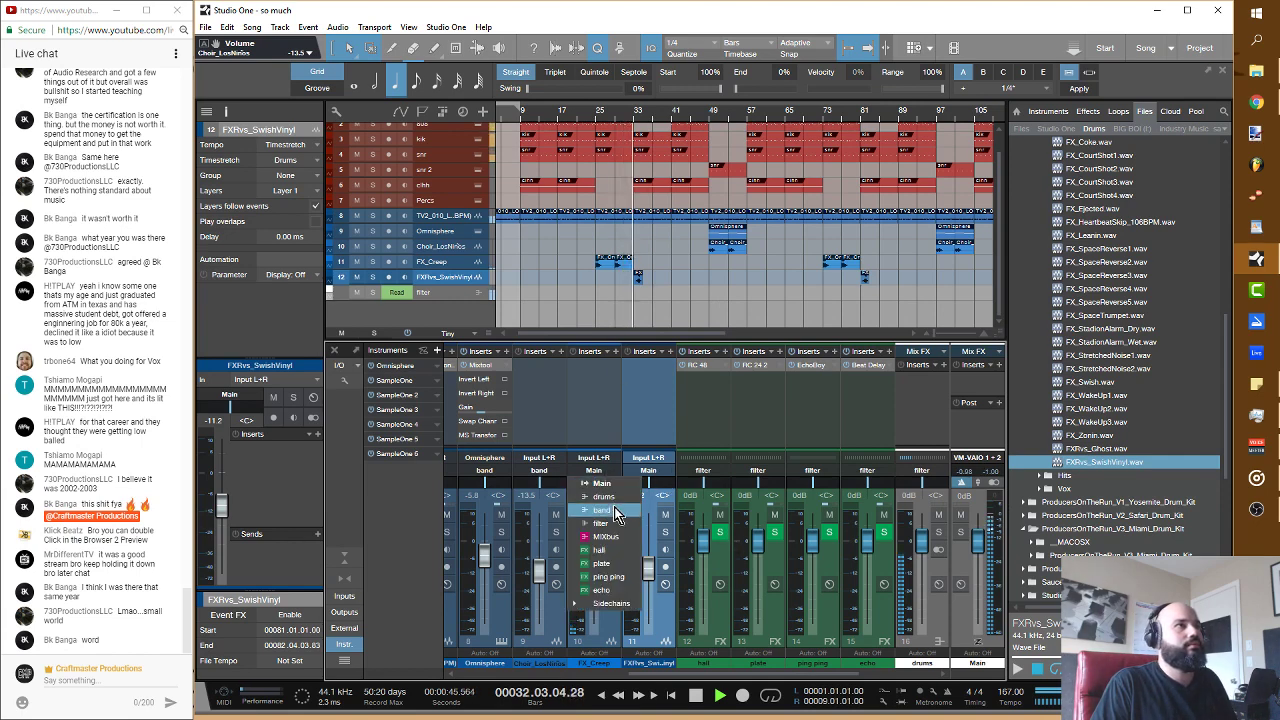
left_click(614, 512)
left_click(648, 470)
left_click(664, 507)
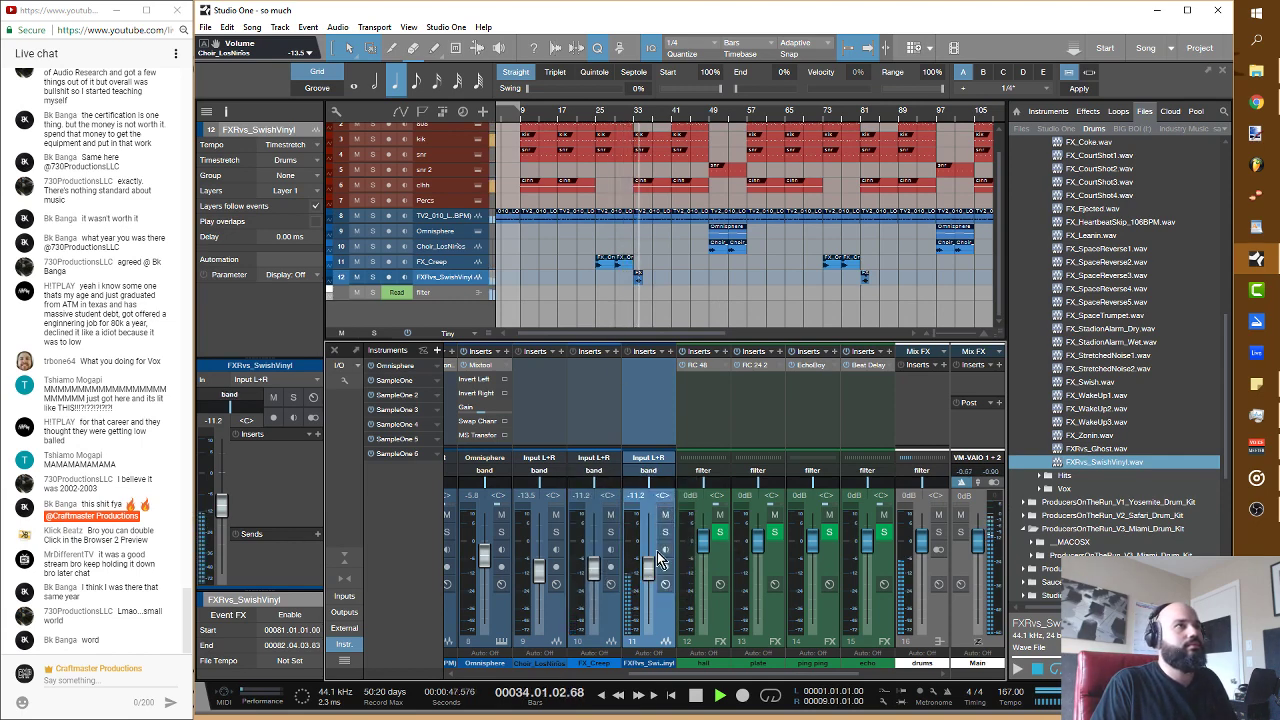
left_click_drag(657, 560, 657, 570)
left_click(598, 112)
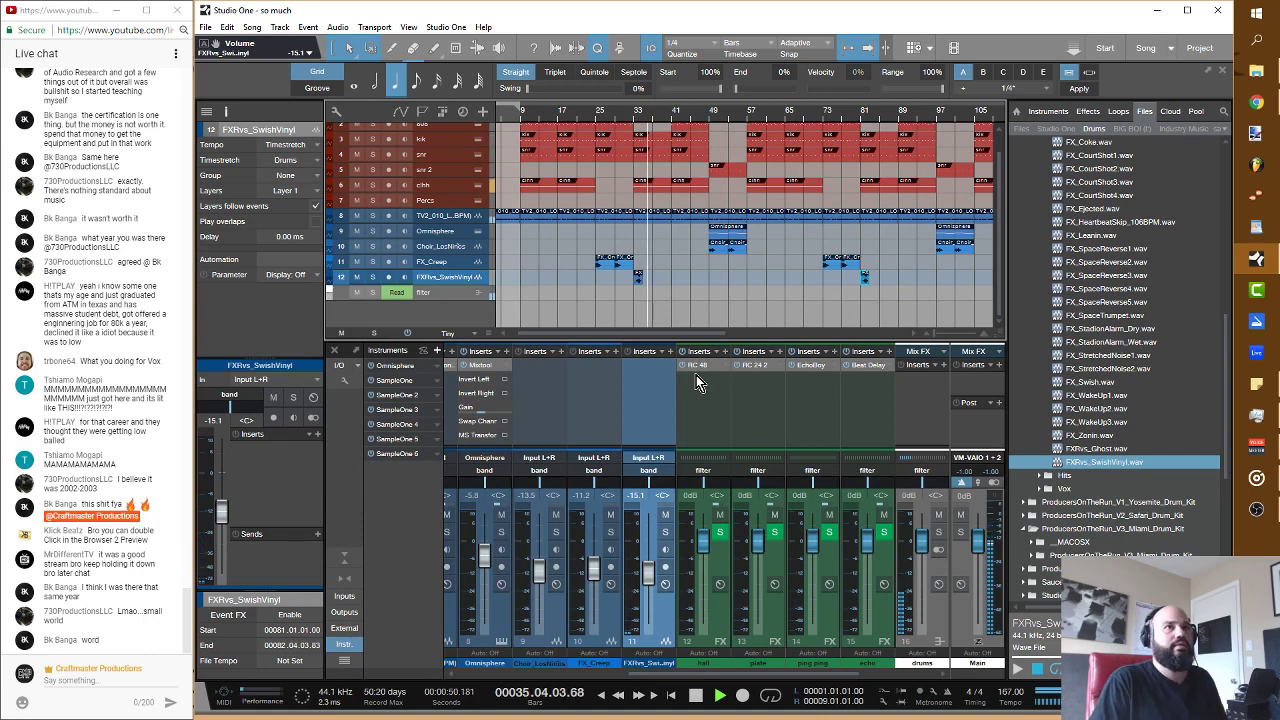
Step: Preview Vox_20s.wav from the pack's Vox folder and place it at bar 36 on a new audio track below FXRvs_SwishVinyl
scroll(1140, 407, "up", 4)
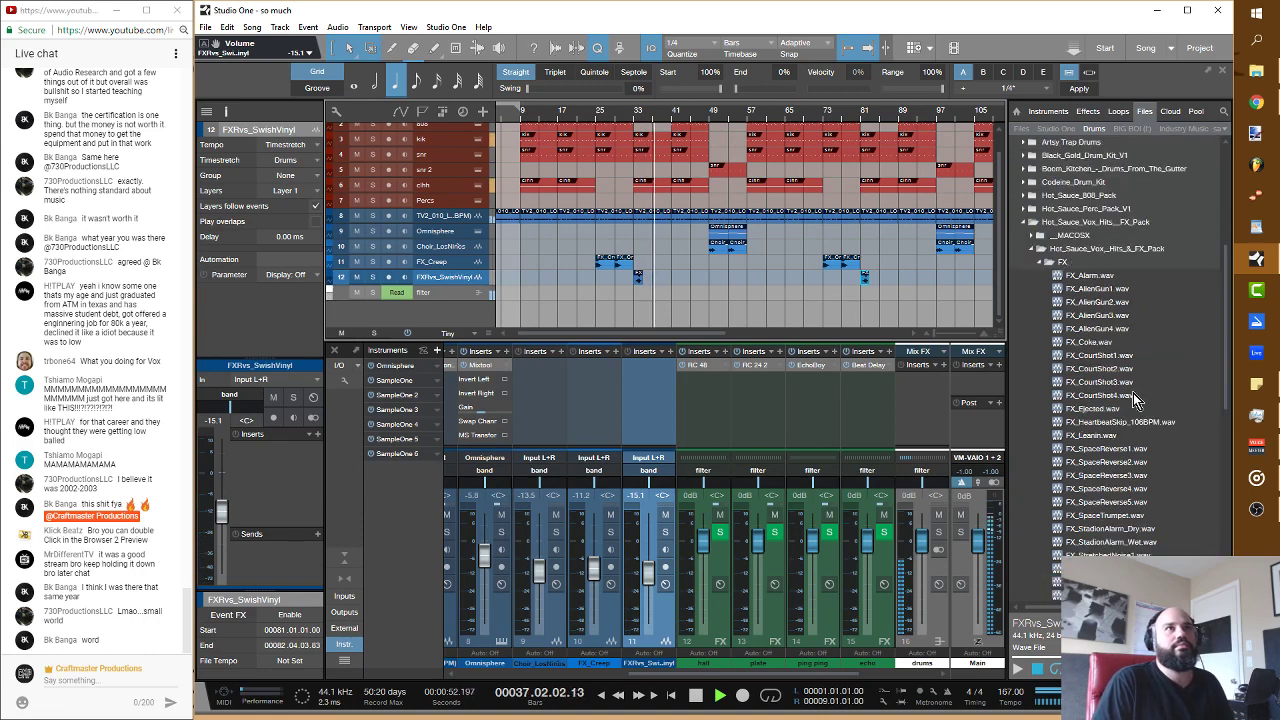
left_click(1040, 261)
left_click(1046, 289)
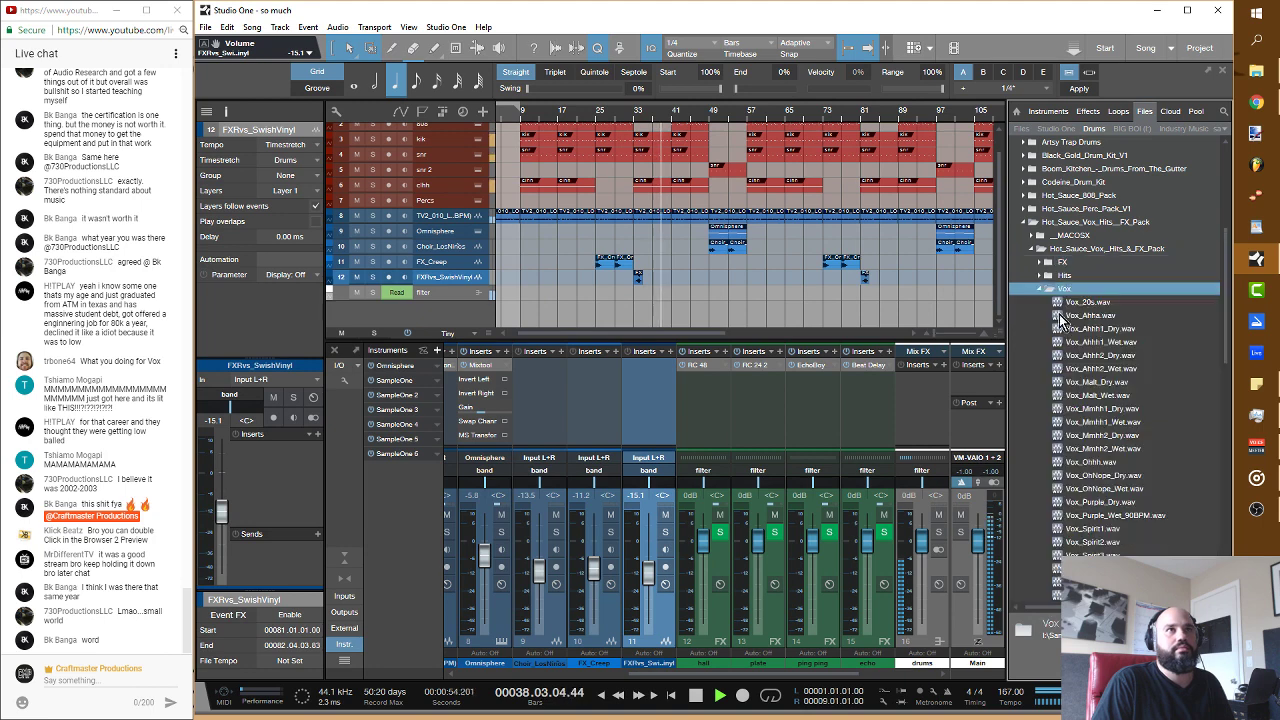
key("Down")
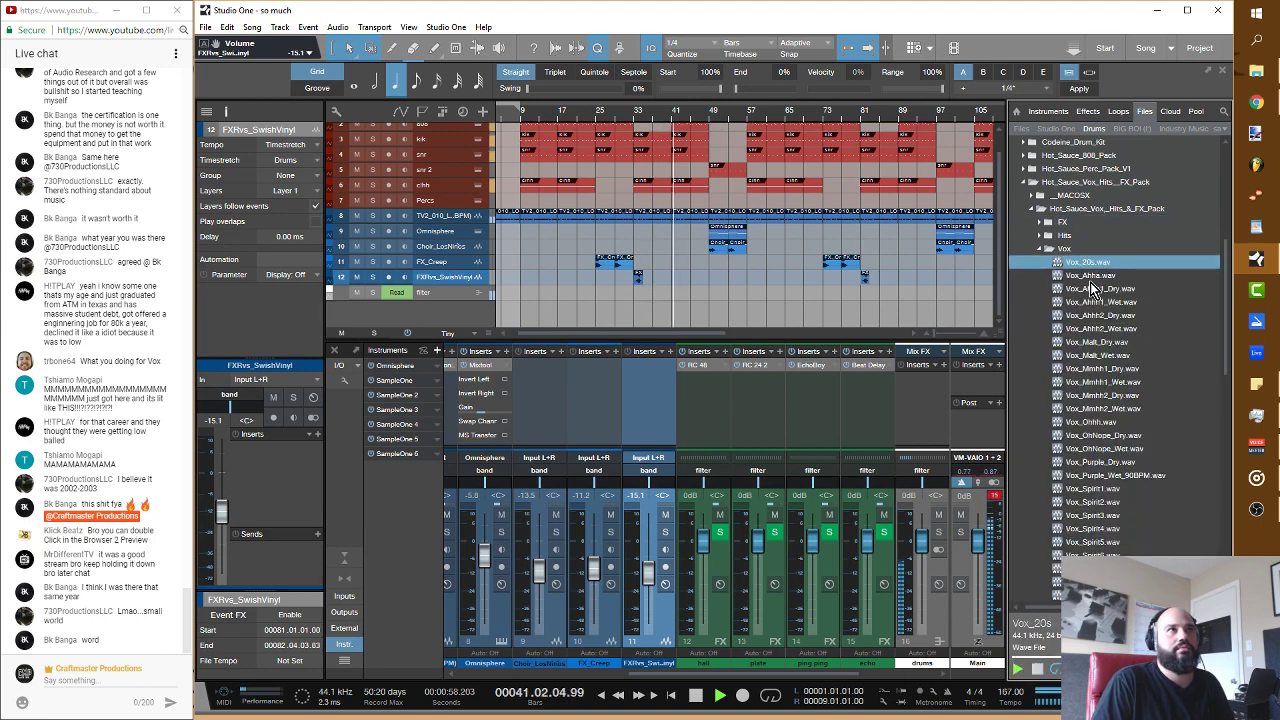
left_click_drag(1097, 265, 658, 291)
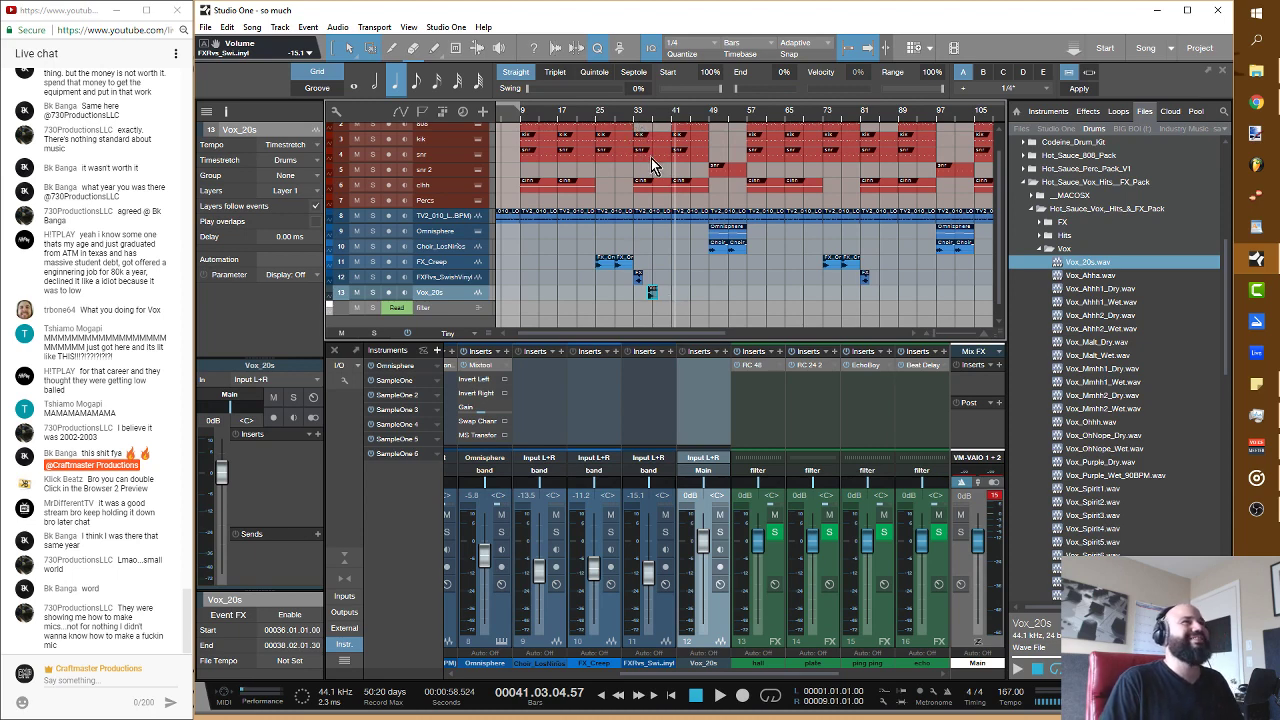
Step: Enlarge the Vox_20s track and route its output to the band bus
scroll(647, 114, "up", 2)
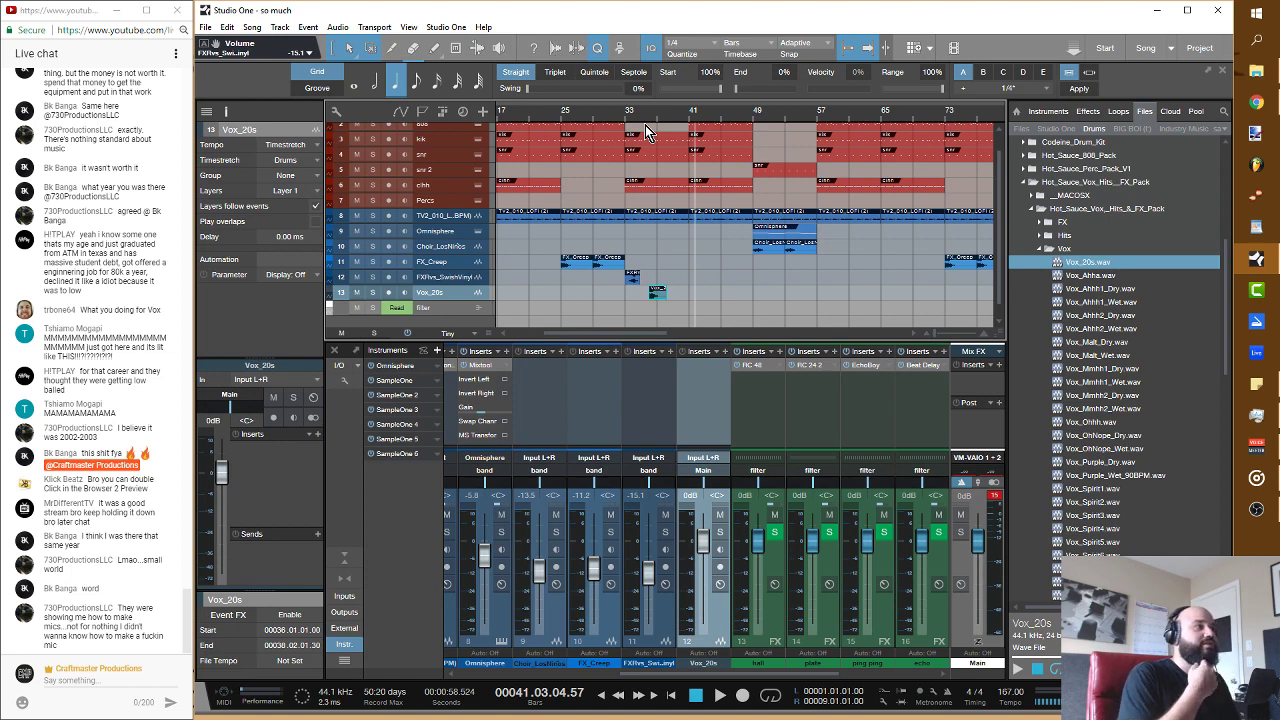
scroll(635, 125, "up", 4)
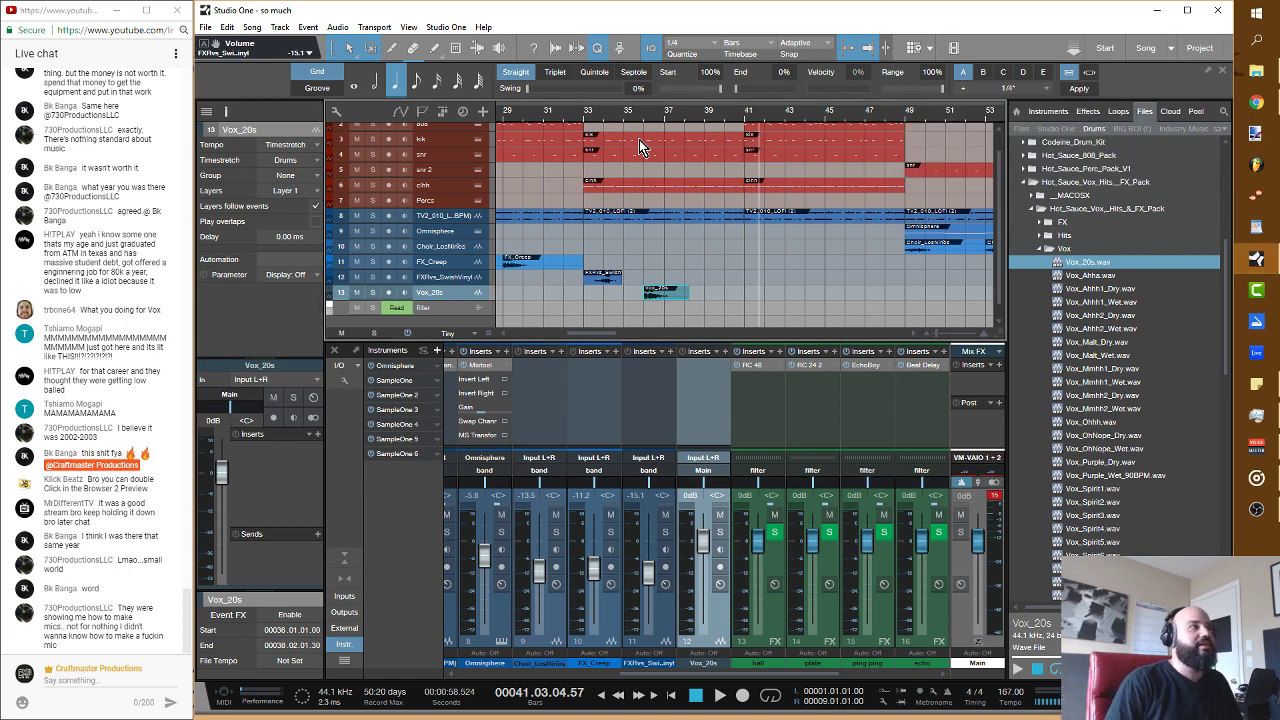
scroll(706, 301, "up", 4)
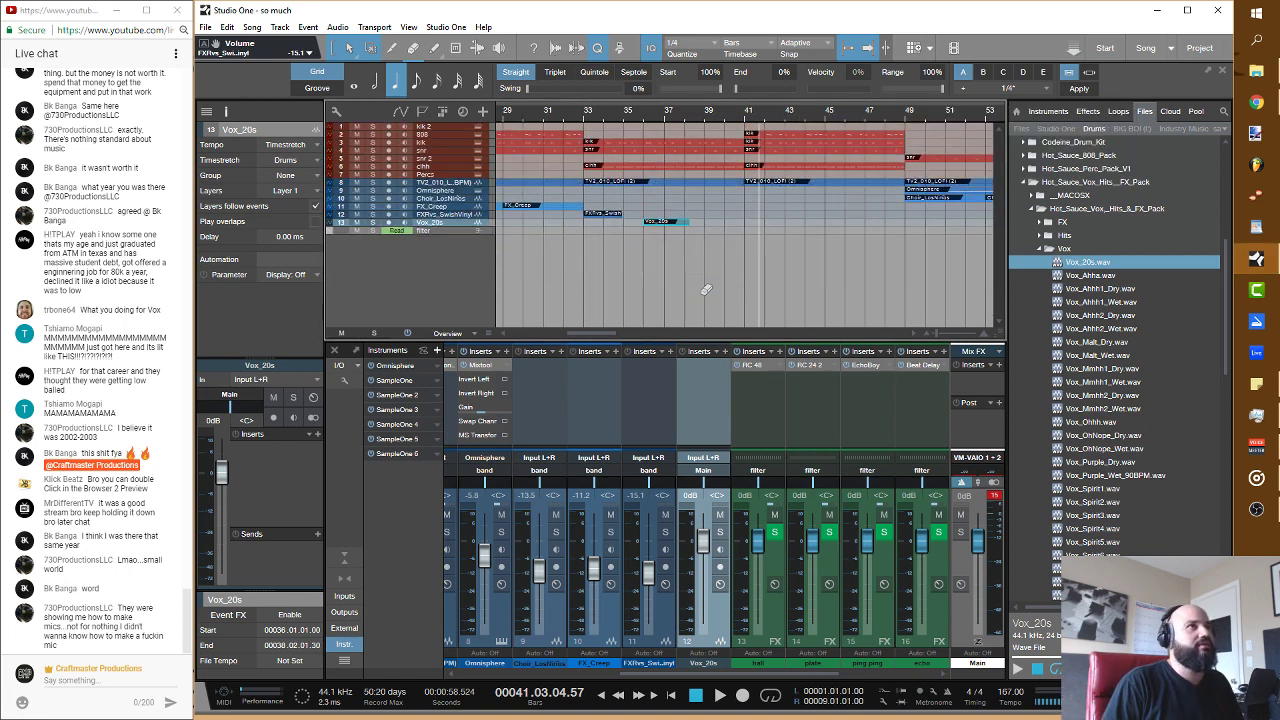
scroll(706, 295, "down", 2)
scroll(706, 290, "down", 2)
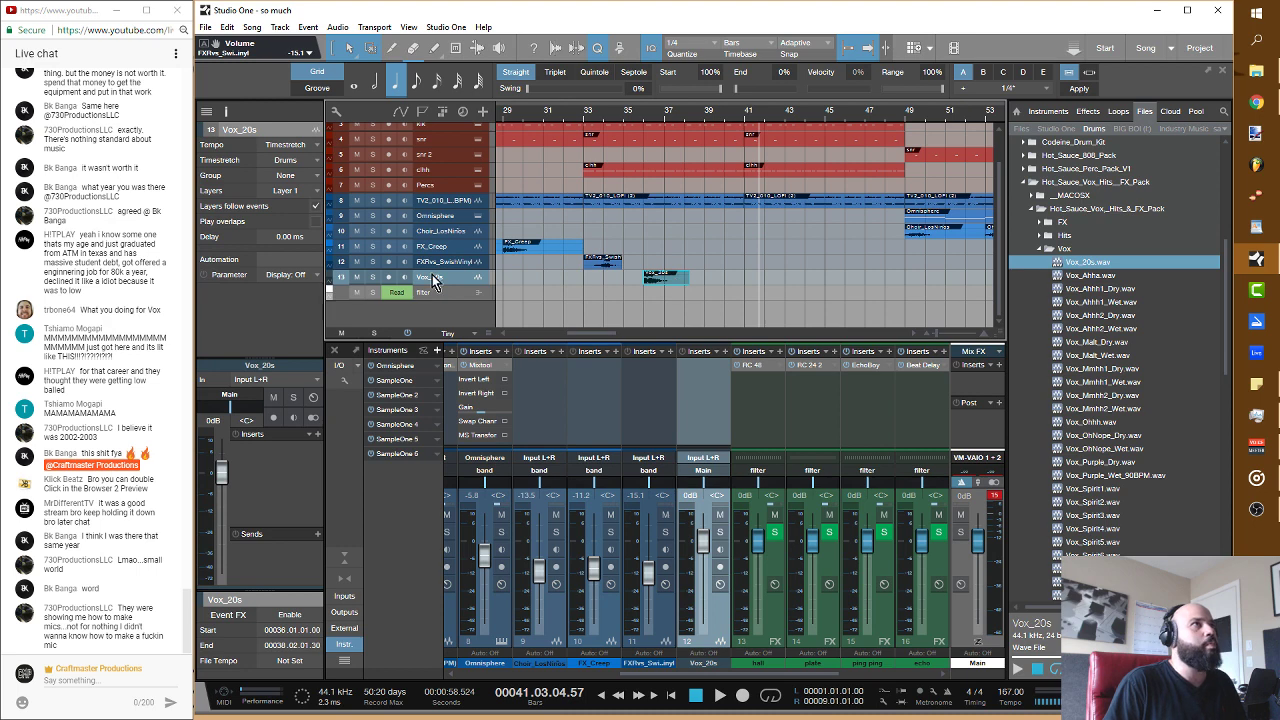
left_click_drag(458, 287, 458, 304)
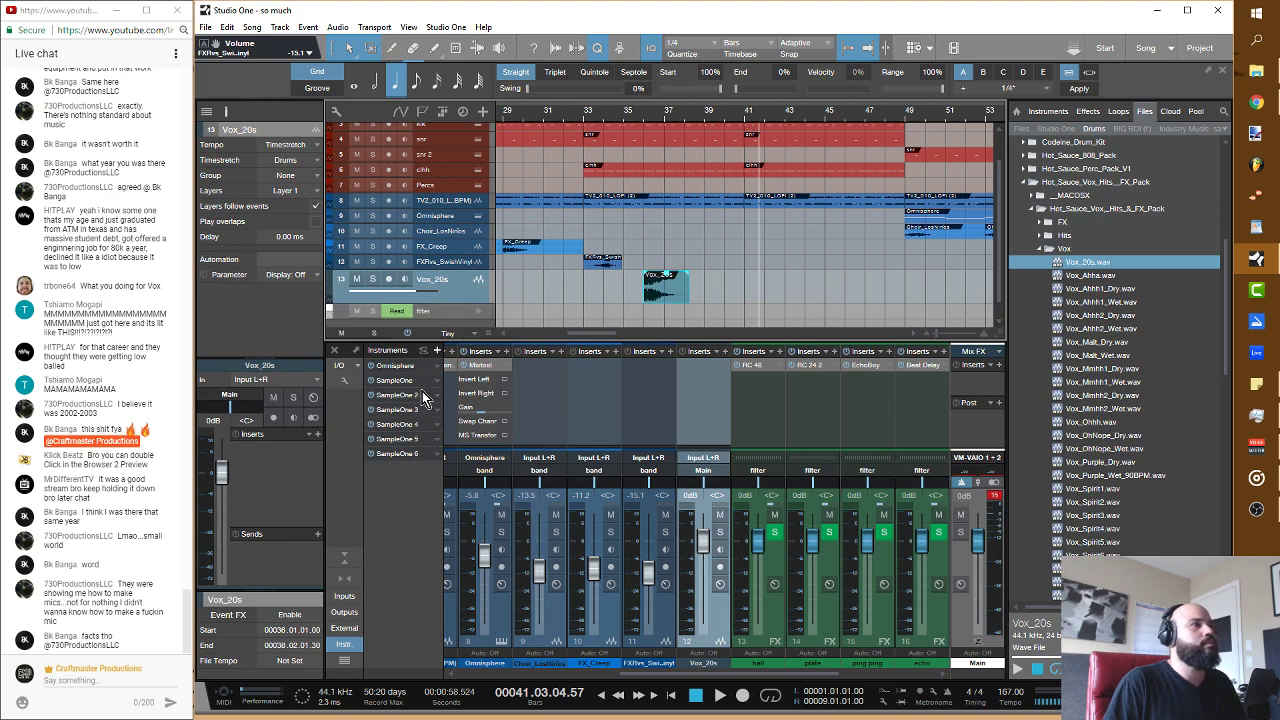
left_click(243, 402)
left_click(235, 438)
Step: Play from bar 33, move the Vox_20s event to 36.04.01, and lower its event volume
left_click(605, 118)
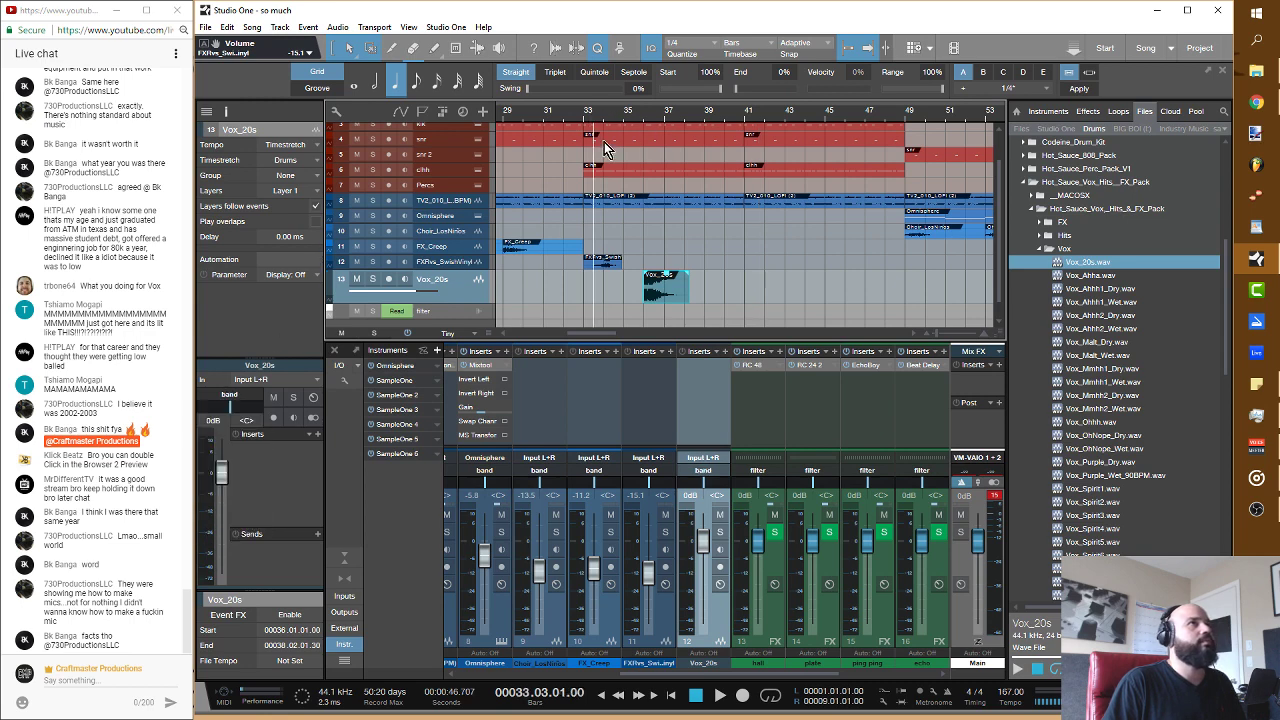
key("space")
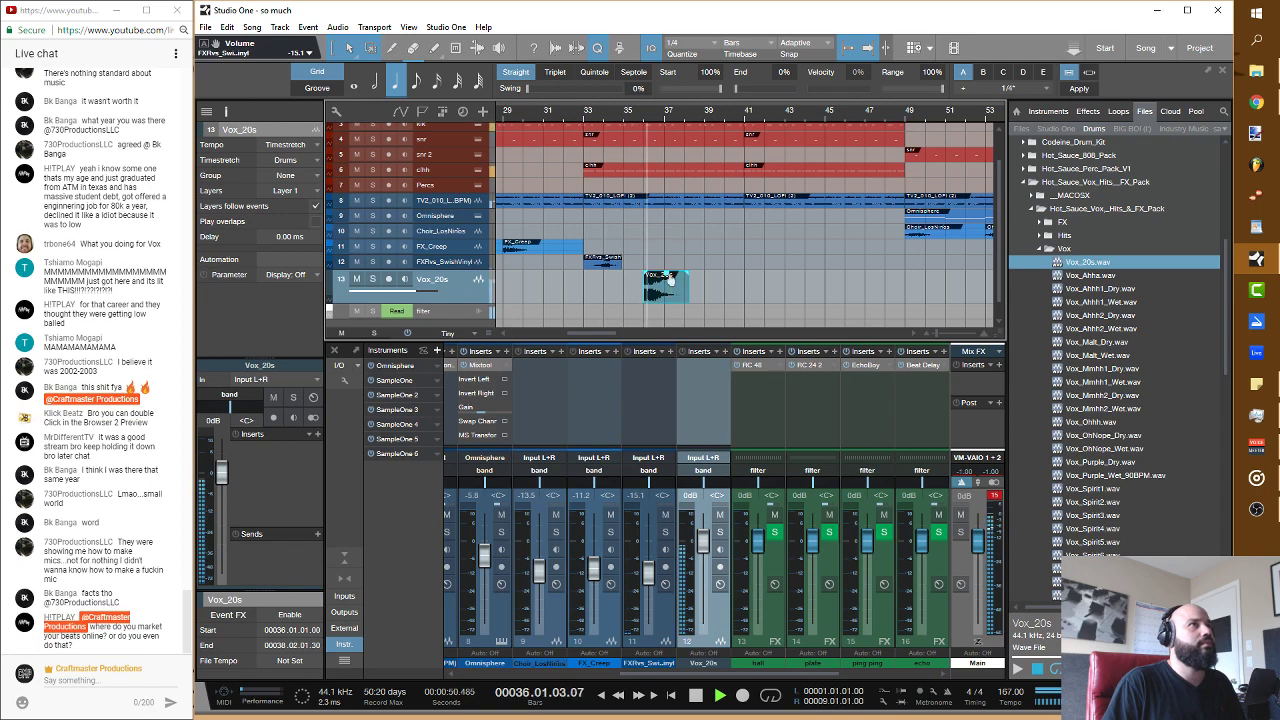
key("space")
scroll(650, 290, "up", 3)
scroll(645, 293, "down", 1)
left_click_drag(645, 293, 749, 286)
key("space")
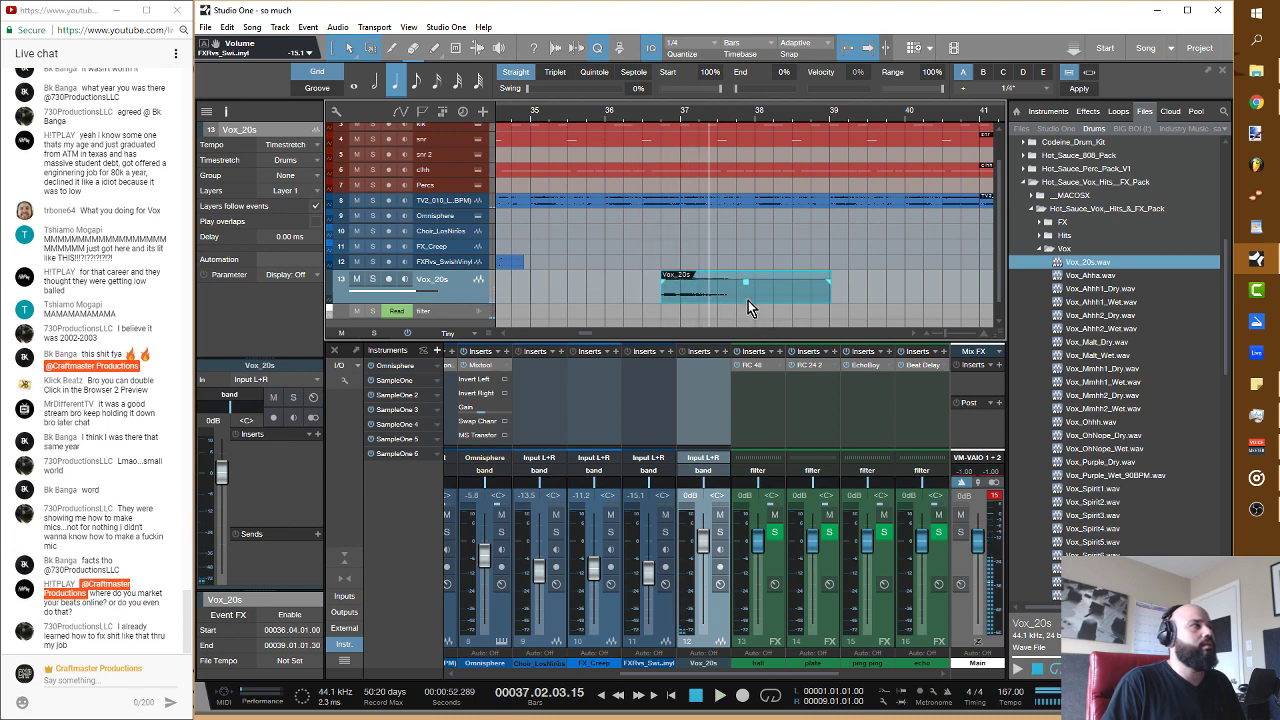
left_click_drag(747, 286, 746, 290)
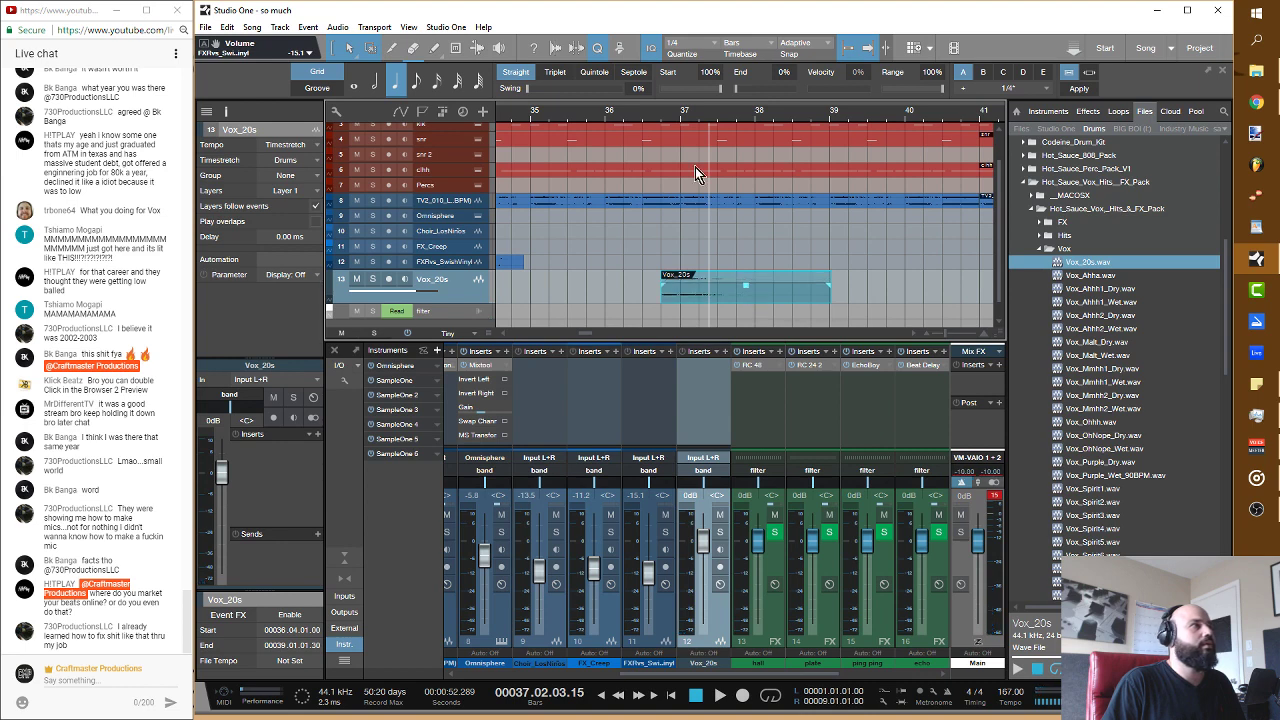
Step: Move the Vox_20s event to start at 36.03.01, audition it, and trim its end to bar 37
left_click(582, 111)
key("space")
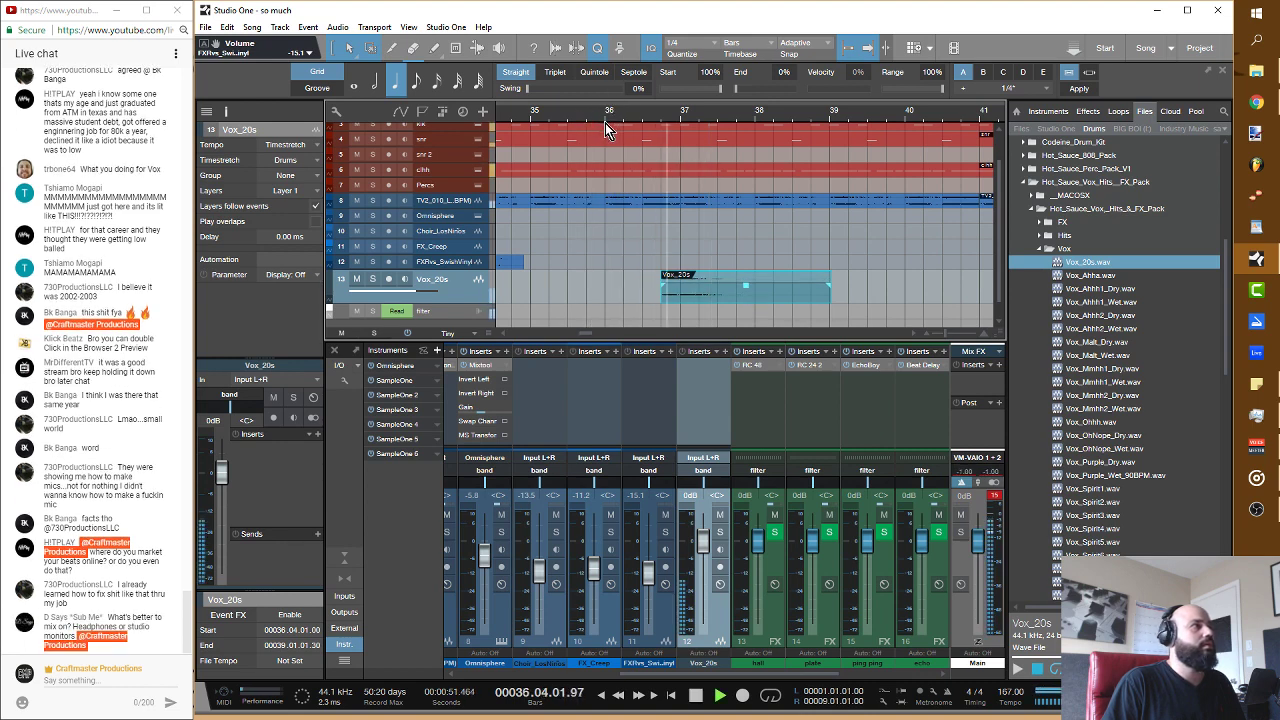
key("space")
left_click_drag(707, 291, 689, 293)
left_click(518, 117)
key("space")
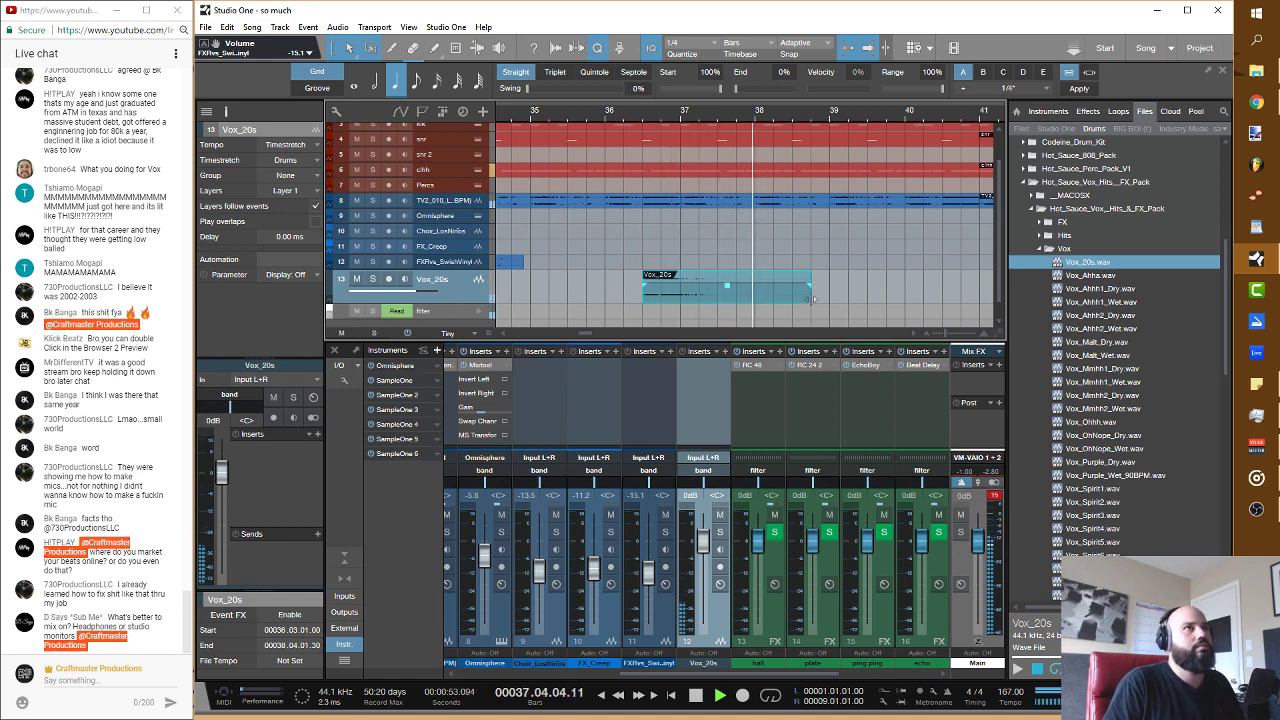
left_click_drag(809, 296, 676, 291)
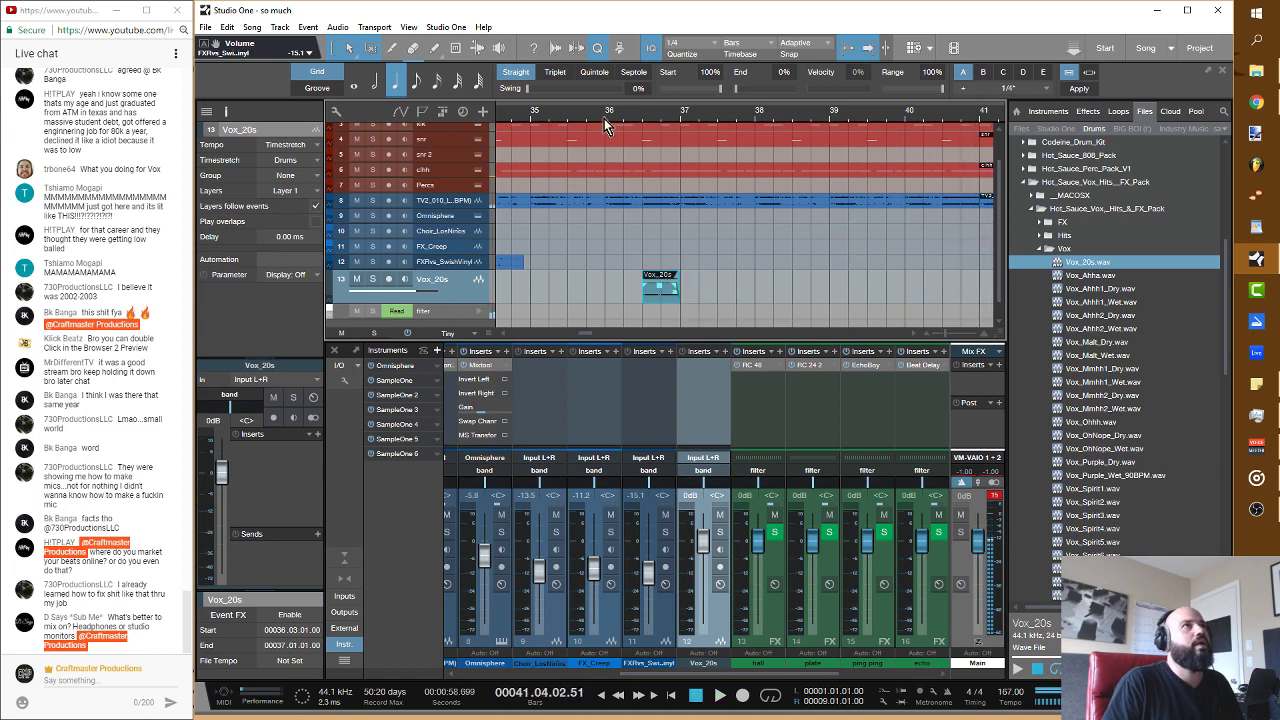
Step: Copy the trimmed Vox_20s event so that the copy starts at 40.03.01
left_click_drag(604, 118, 566, 81)
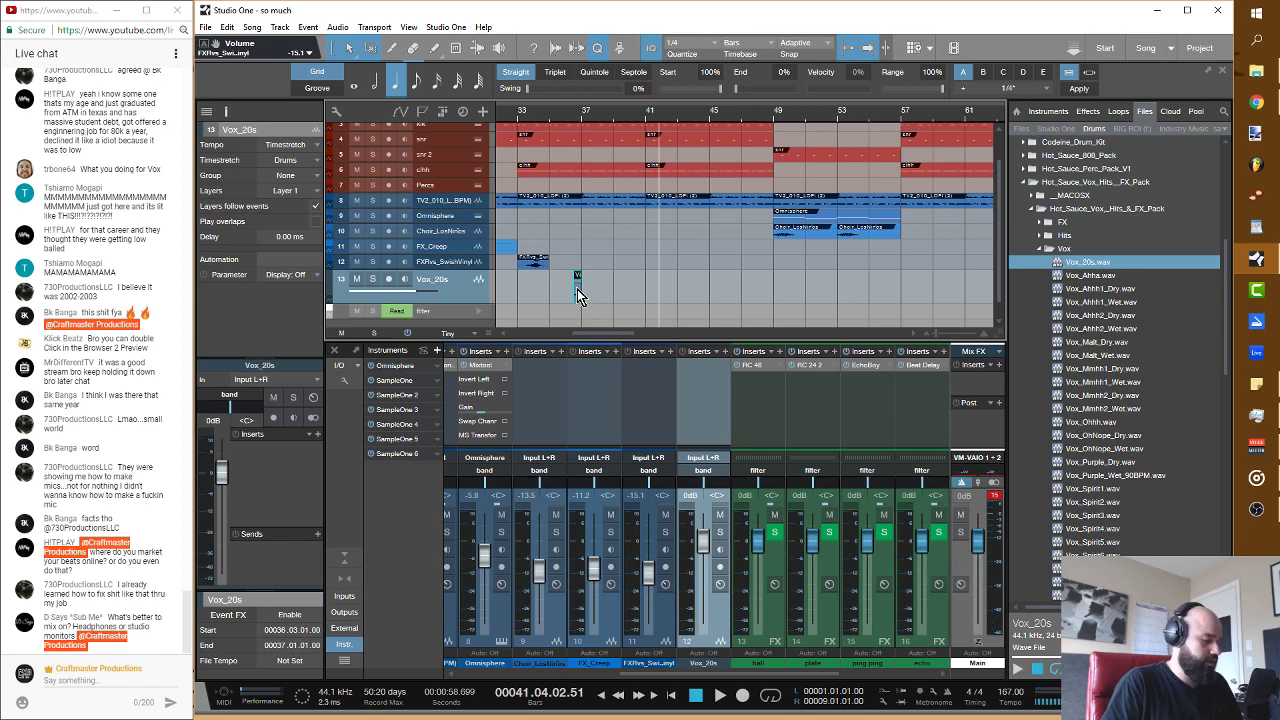
left_click_drag(577, 295, 642, 290)
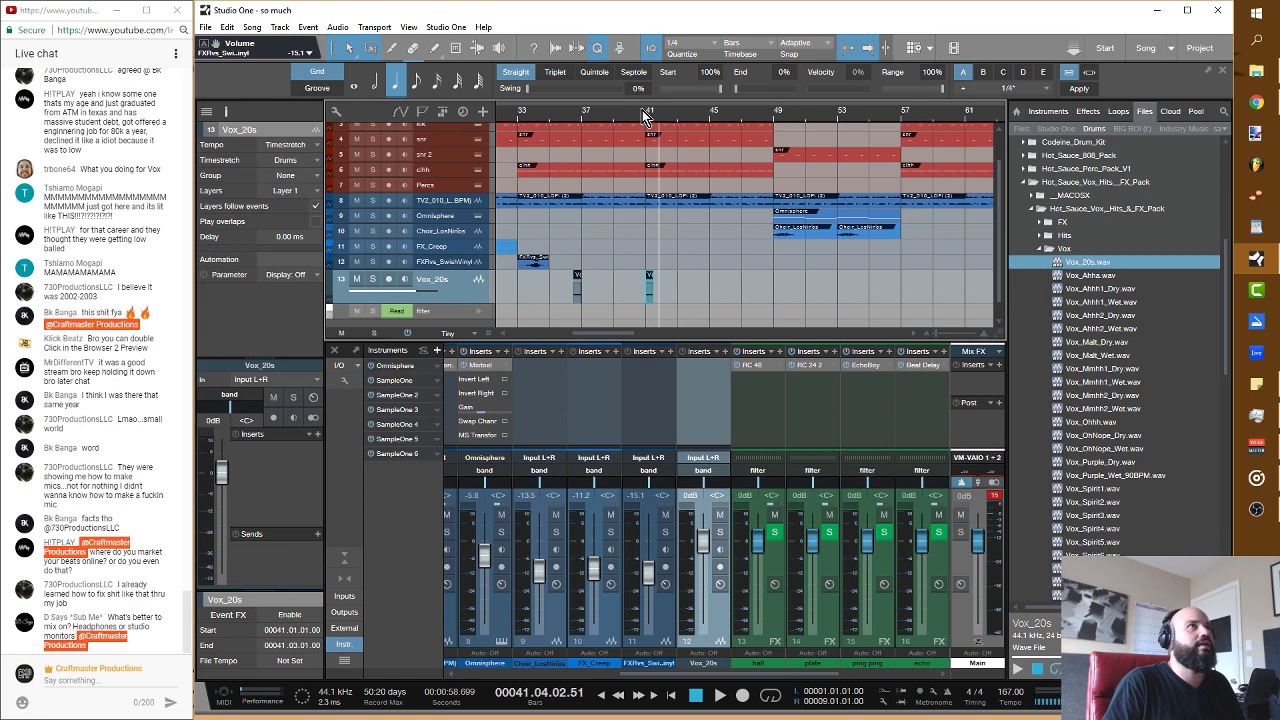
left_click_drag(642, 110, 700, 352)
left_click_drag(688, 308, 647, 306)
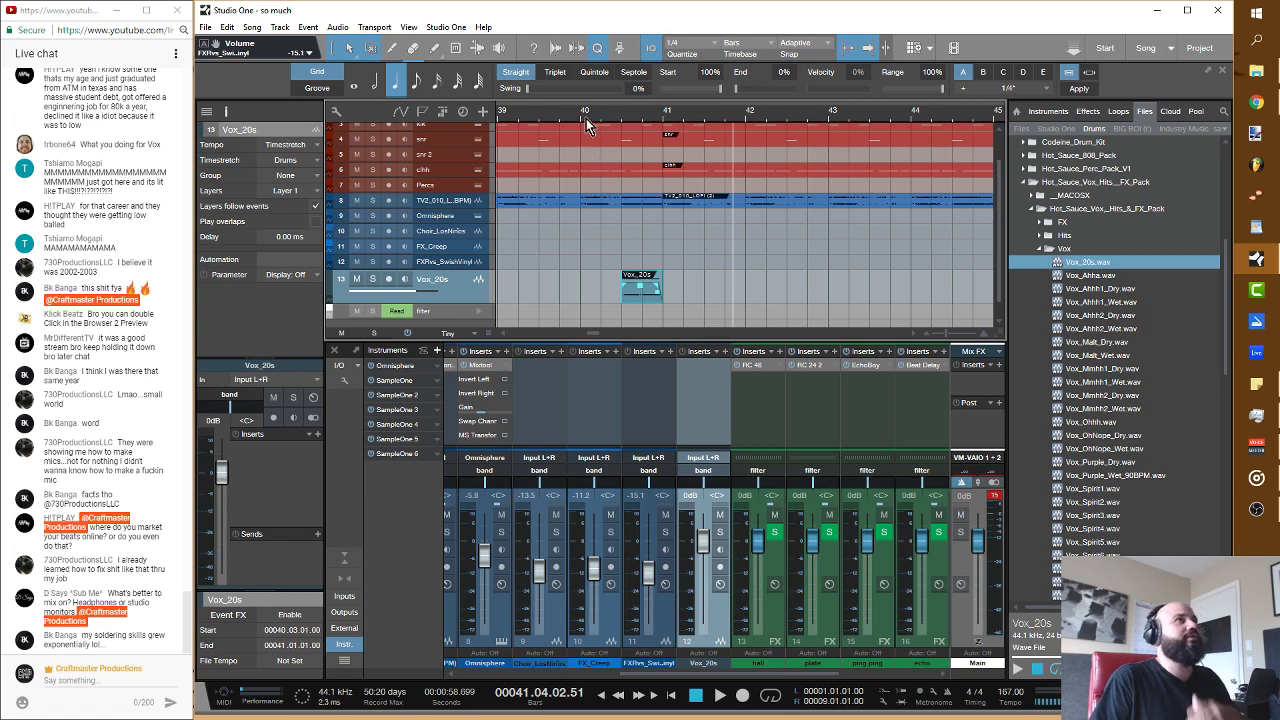
left_click_drag(740, 114, 749, 102)
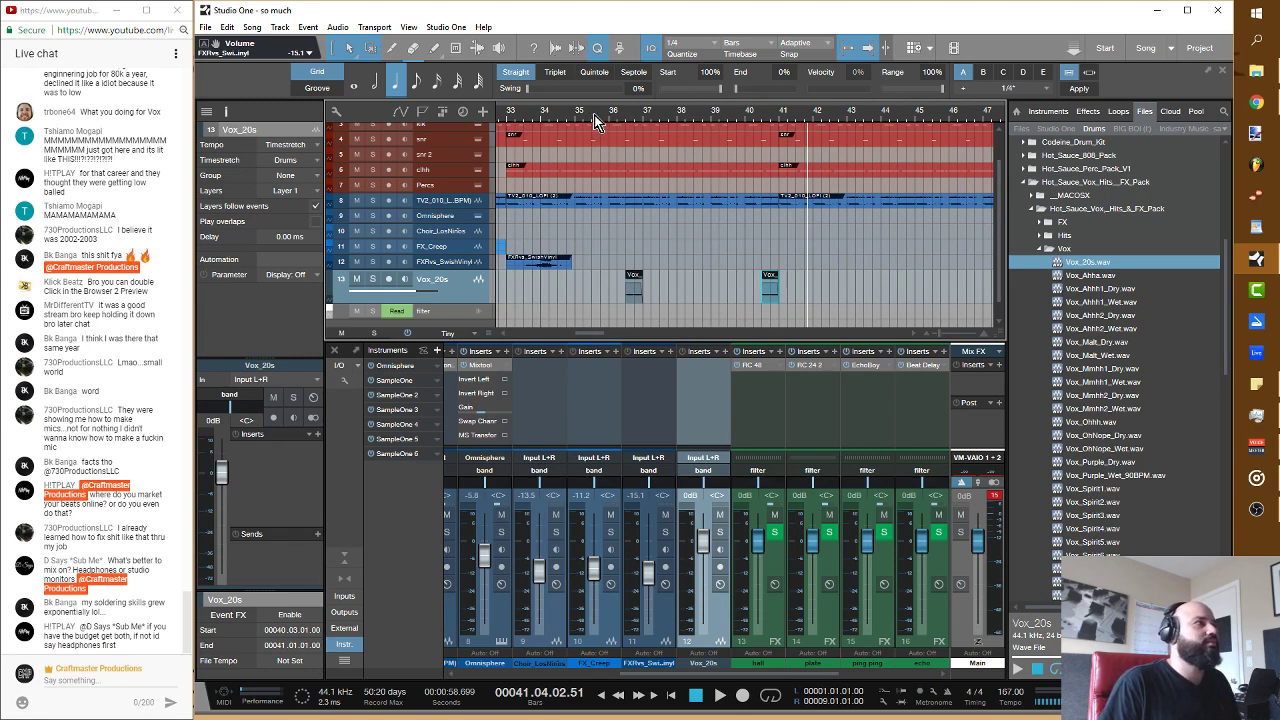
left_click_drag(600, 116, 620, 105)
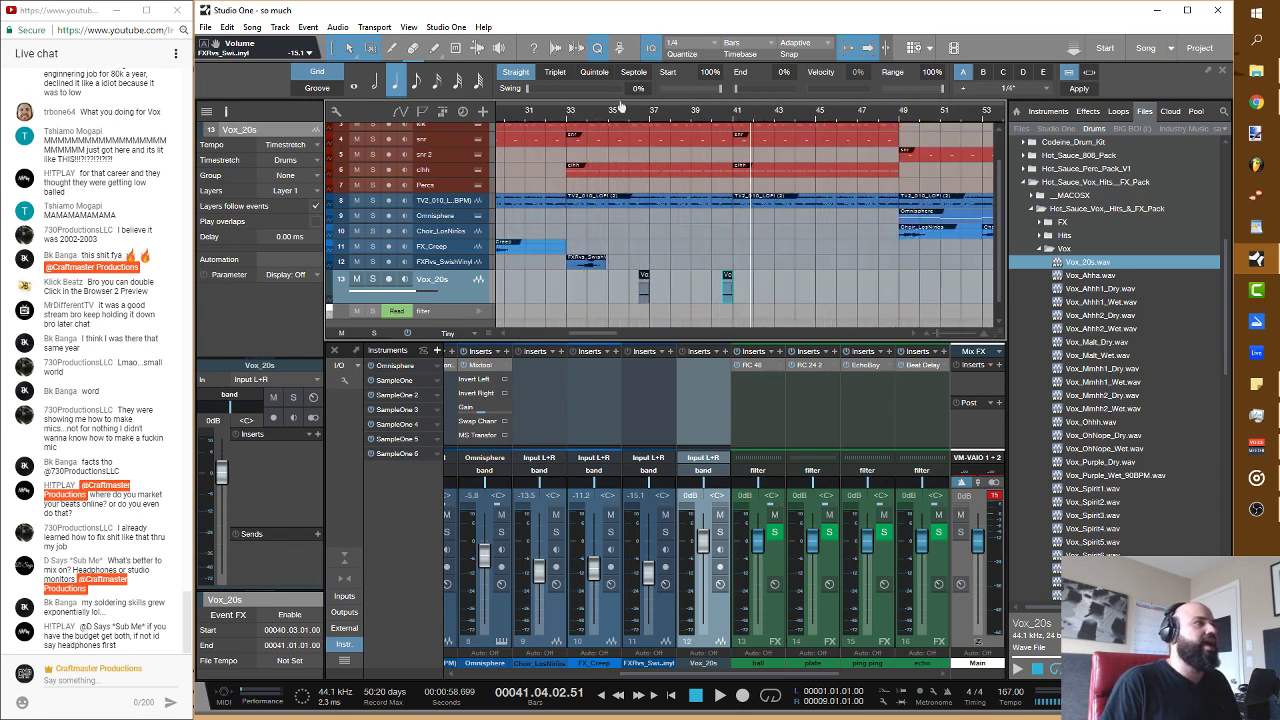
Step: Play the arrangement from bar 33 to audition the two Vox_20s events in context
left_click(566, 117)
key("space")
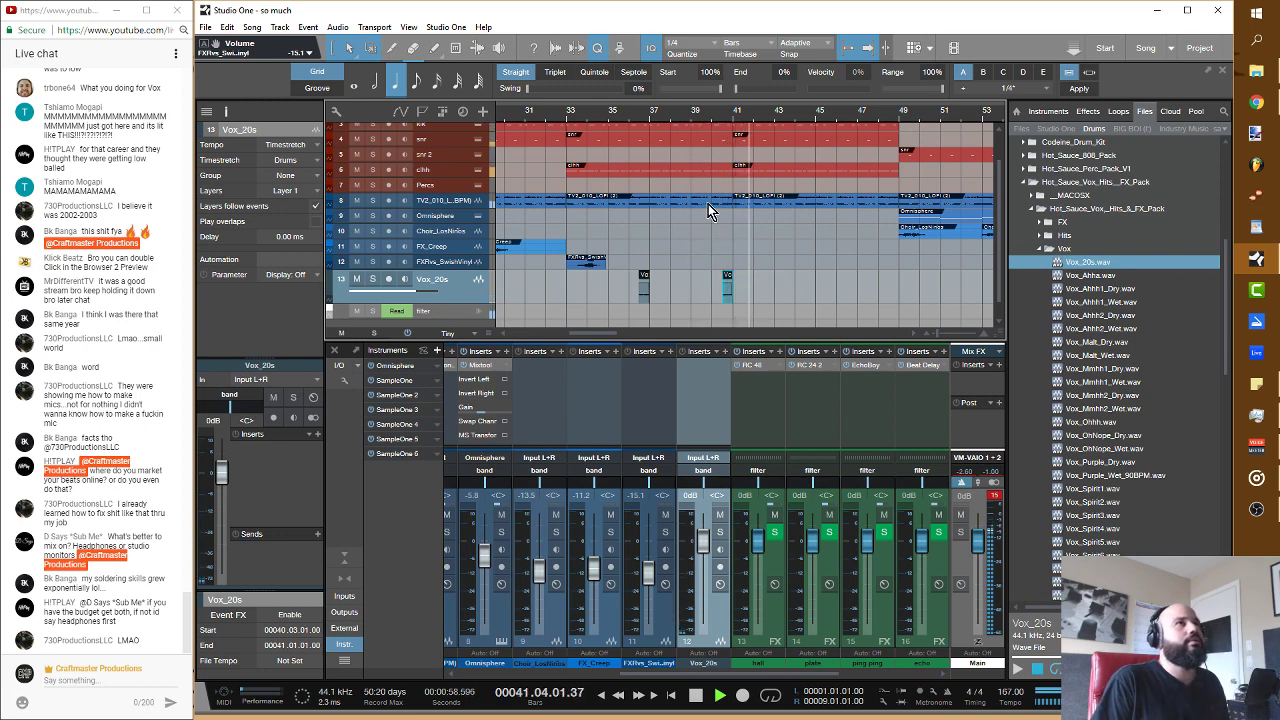
key("space")
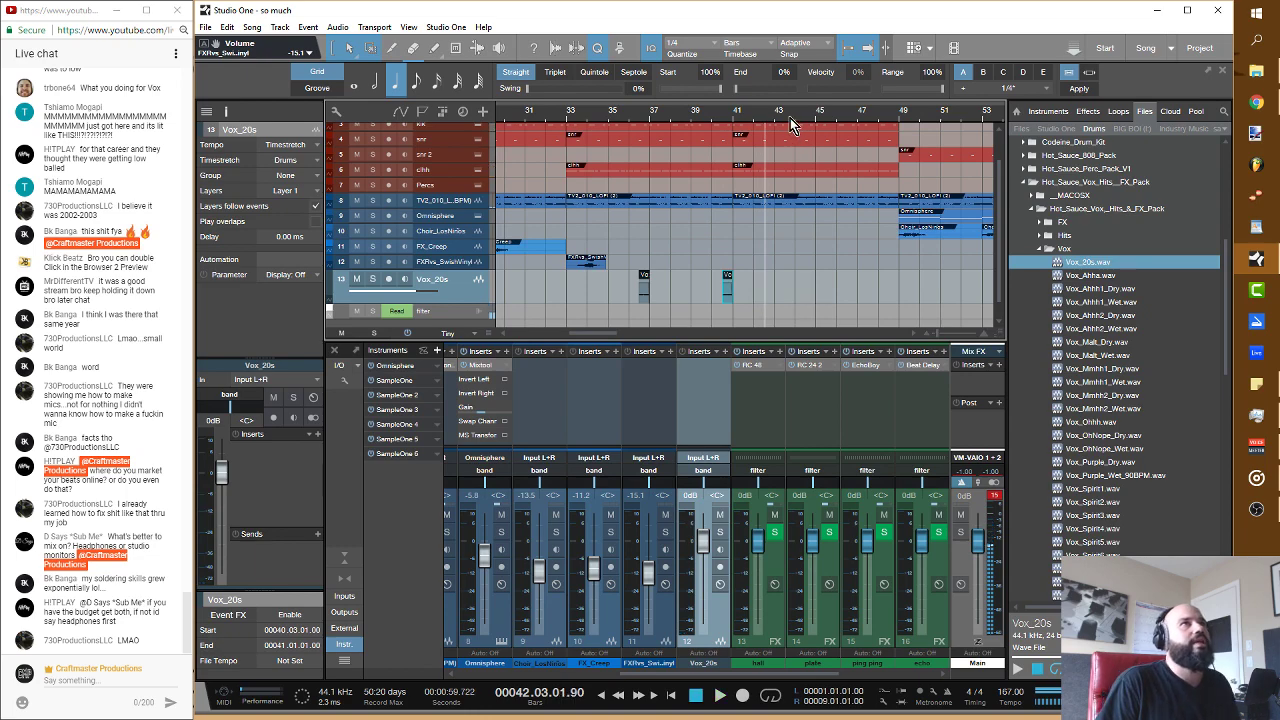
Step: Merge the two Vox_20s events into one and copy it so that the copy starts at 84.01.01
key("w")
key("w")
key("w")
key("w")
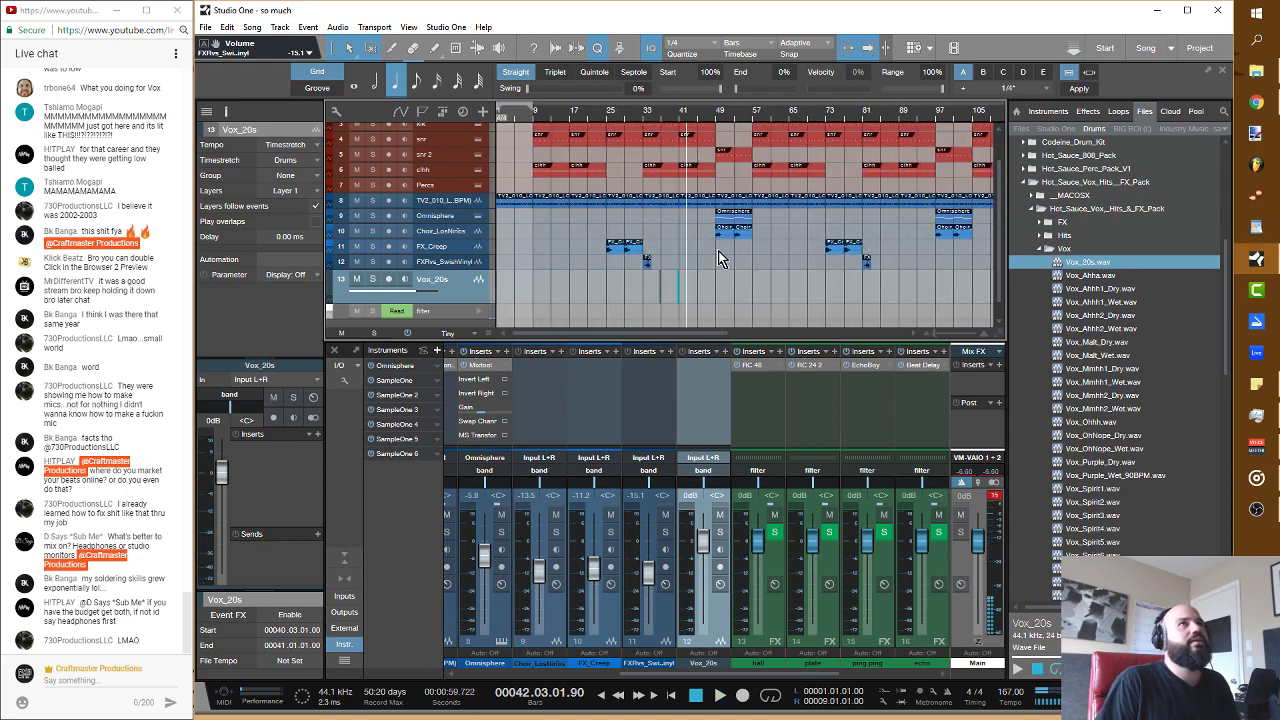
left_click(668, 290)
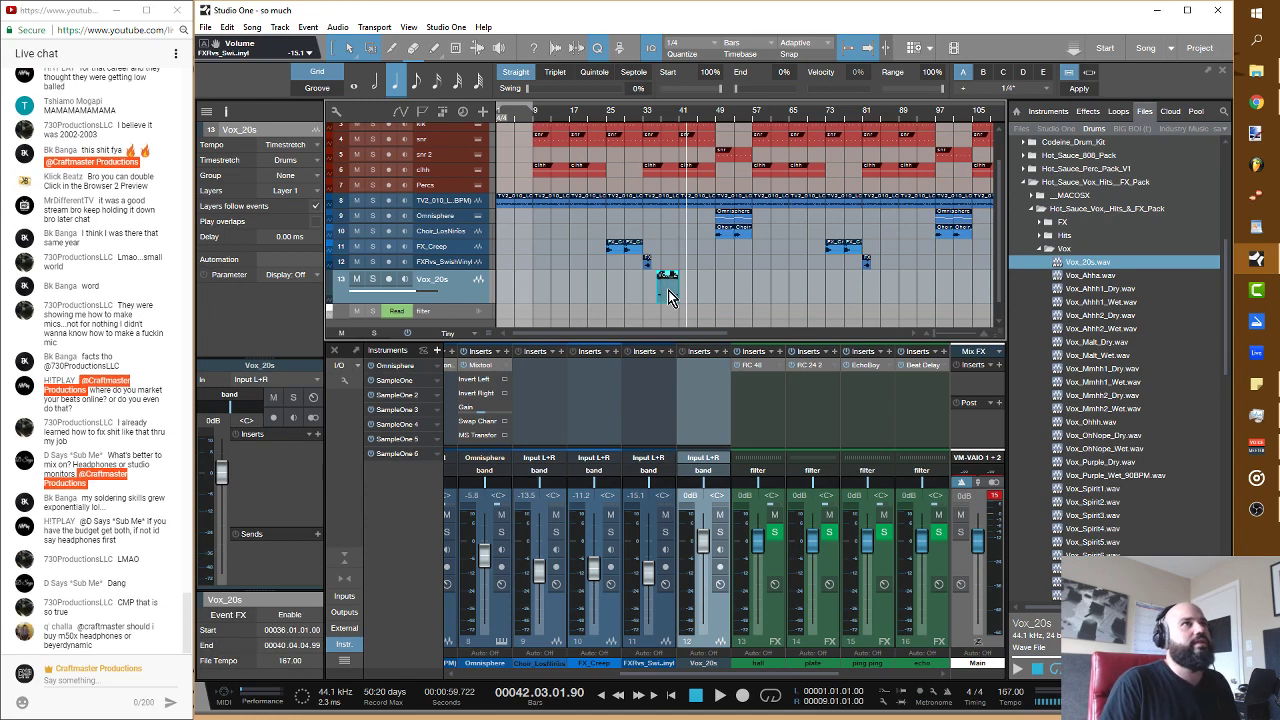
left_click_drag(668, 296, 890, 305)
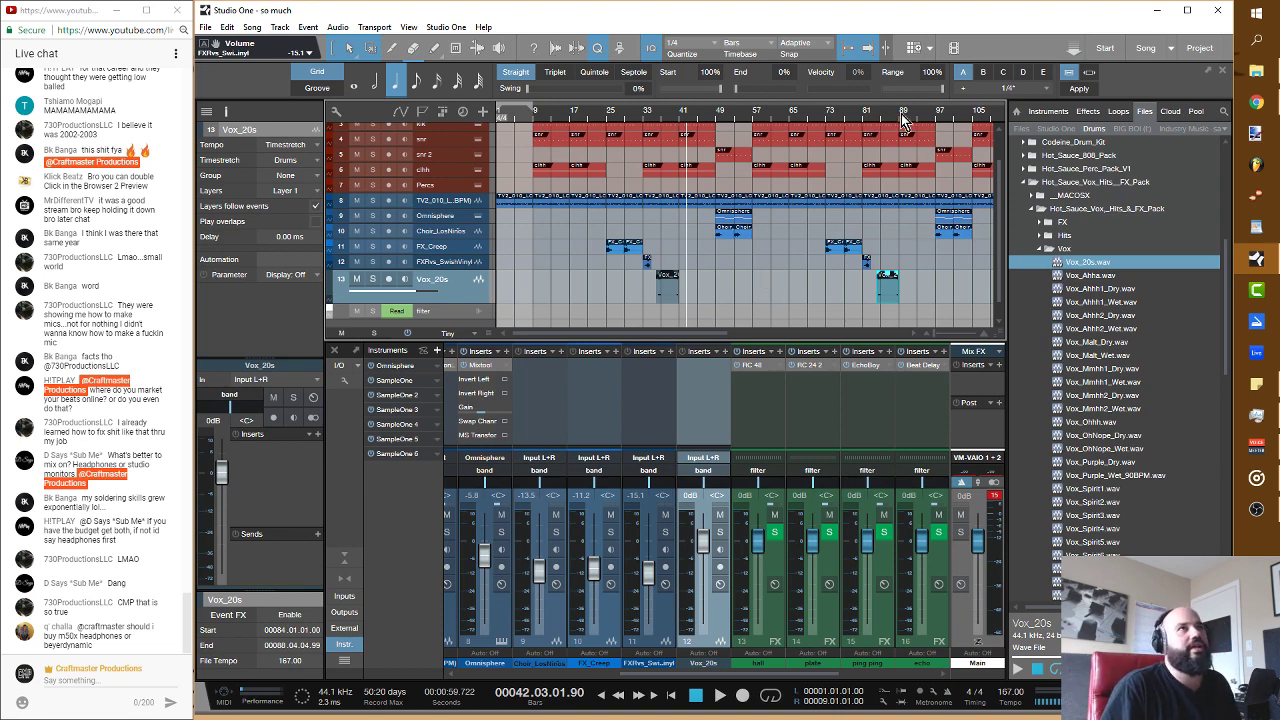
Step: Review the section layout across all tracks and play the arrangement from bar 9
left_click_drag(897, 125, 883, 118)
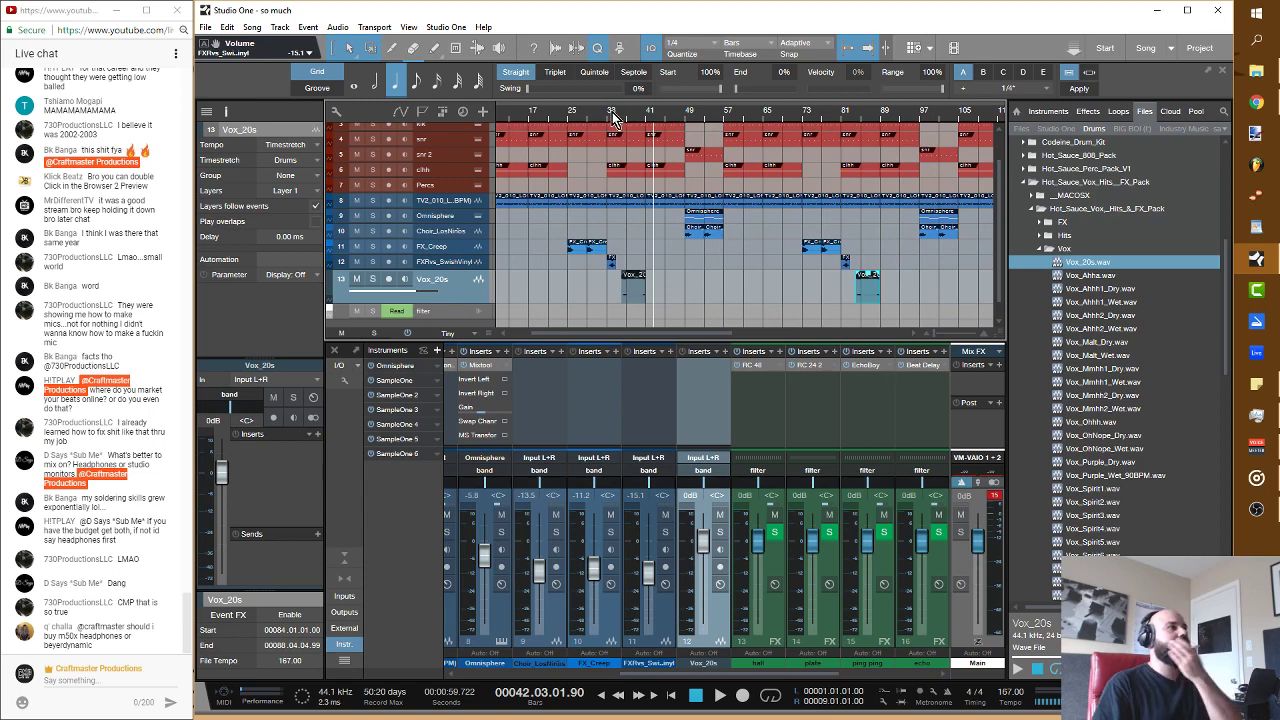
left_click_drag(608, 119, 670, 113)
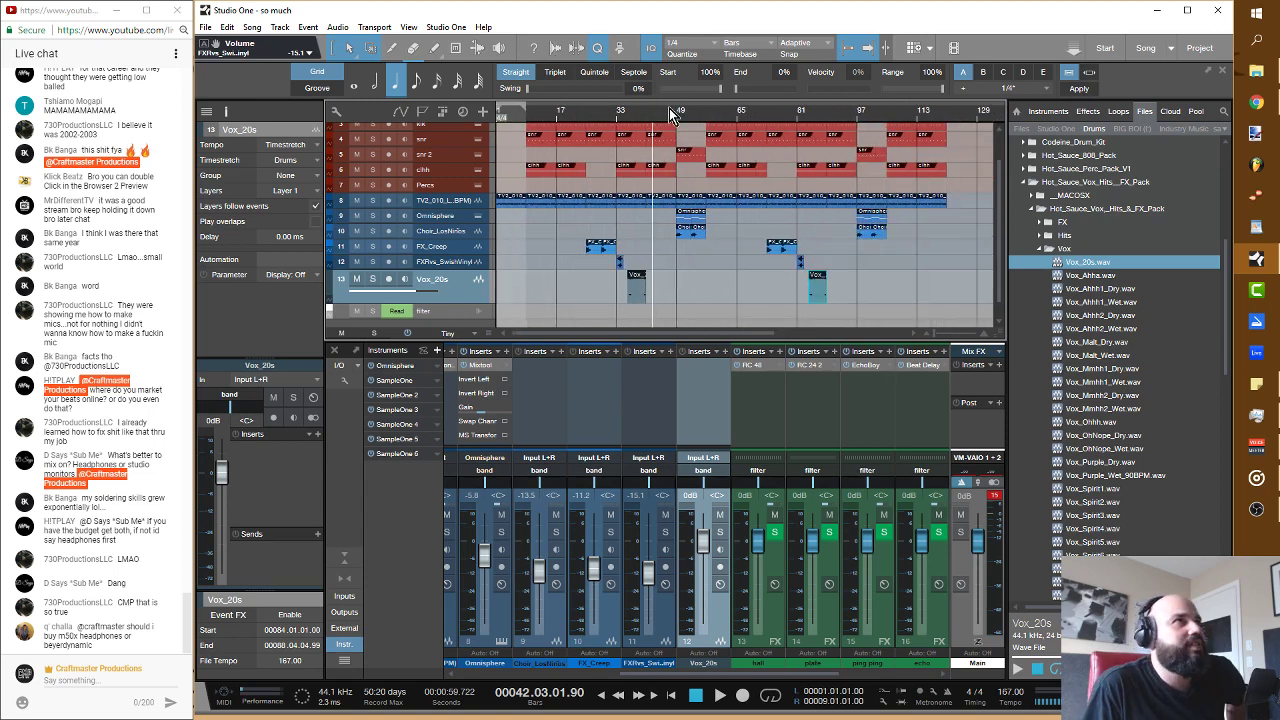
scroll(657, 181, "up", 2)
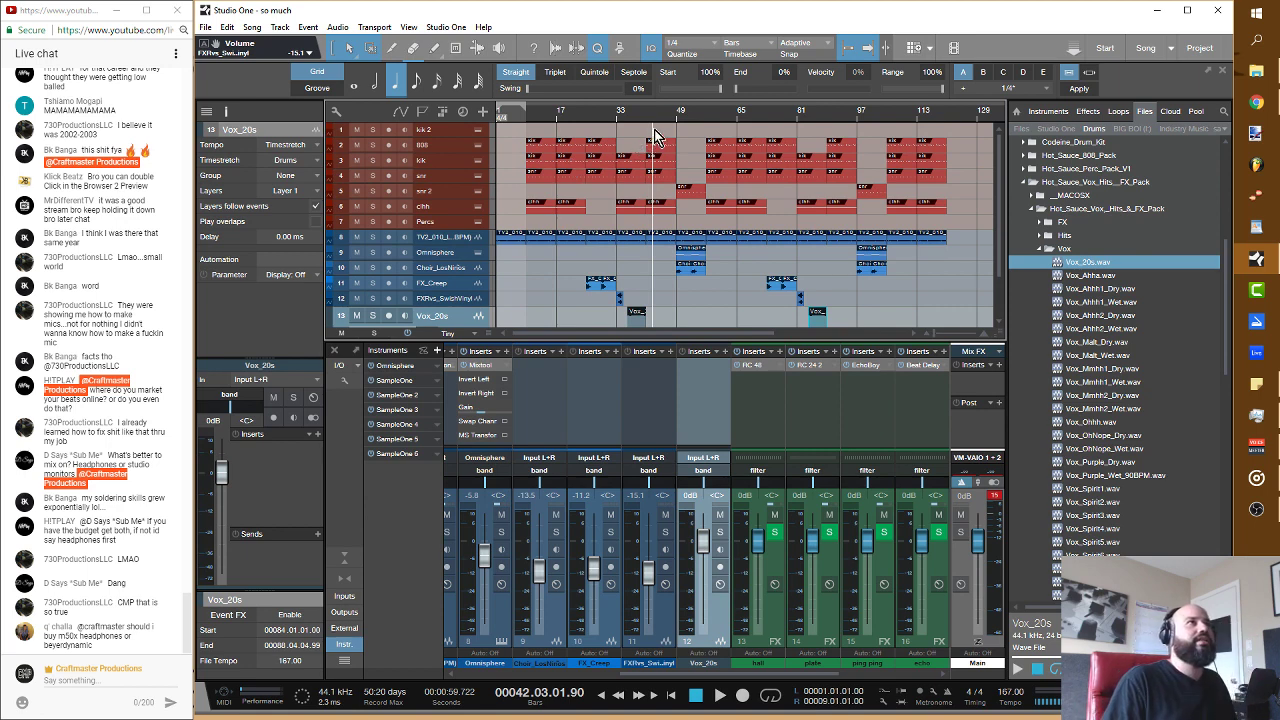
left_click_drag(615, 130, 872, 246)
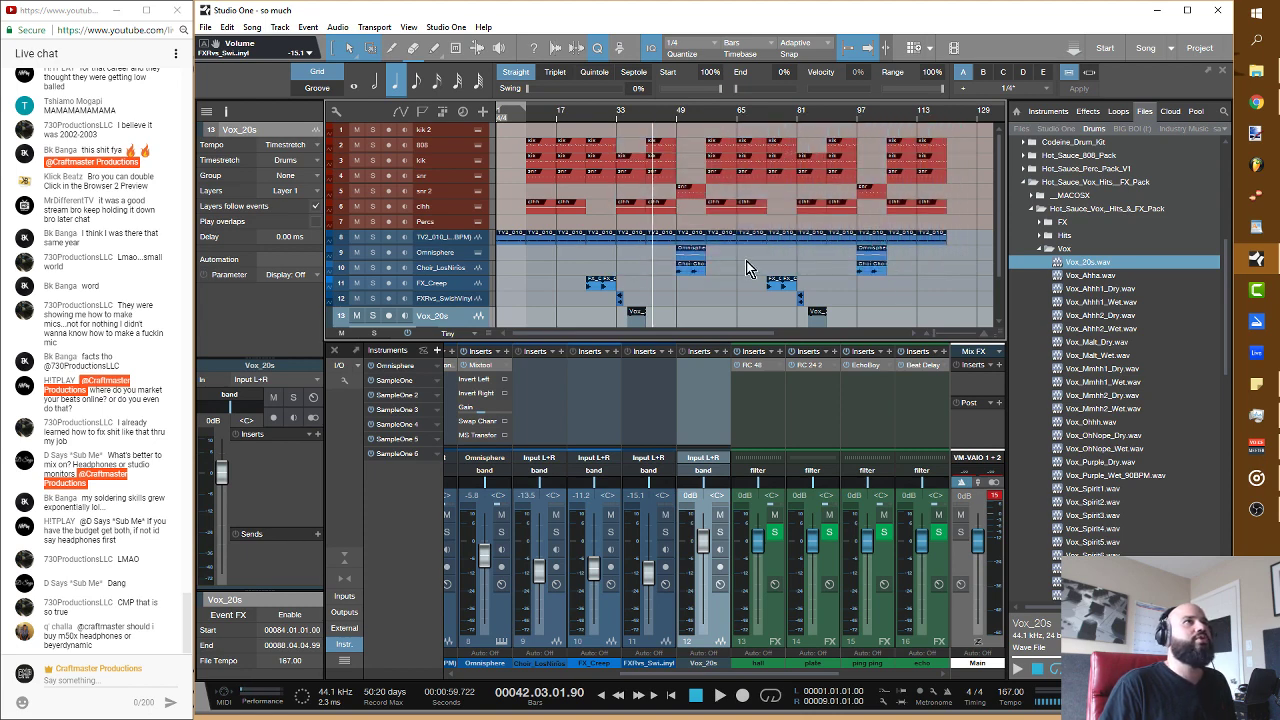
scroll(747, 268, "down", 2)
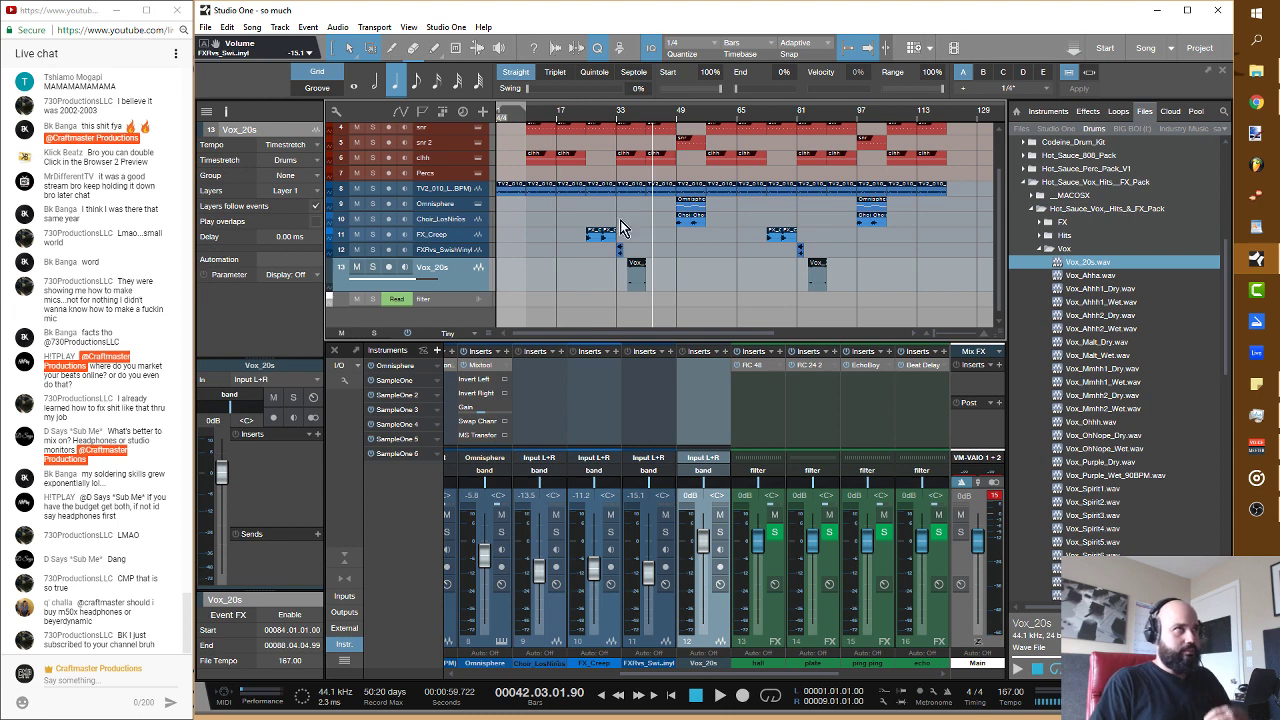
left_click(585, 121)
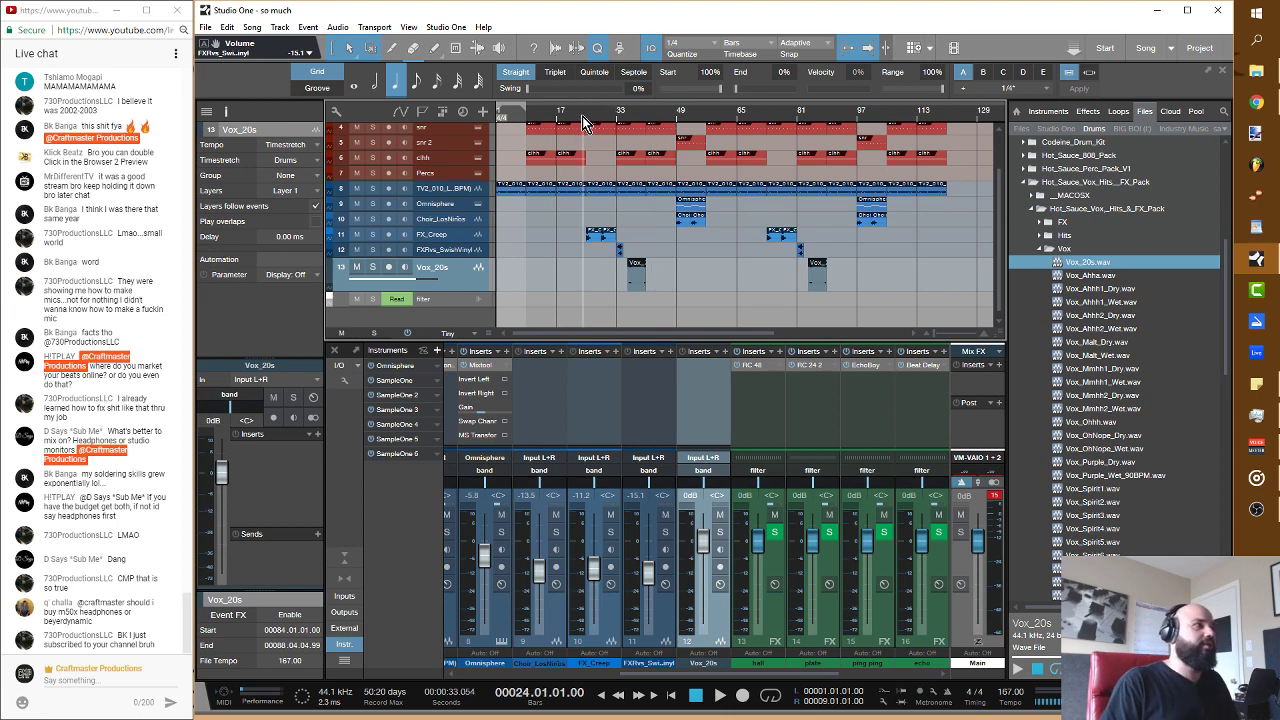
left_click(528, 121)
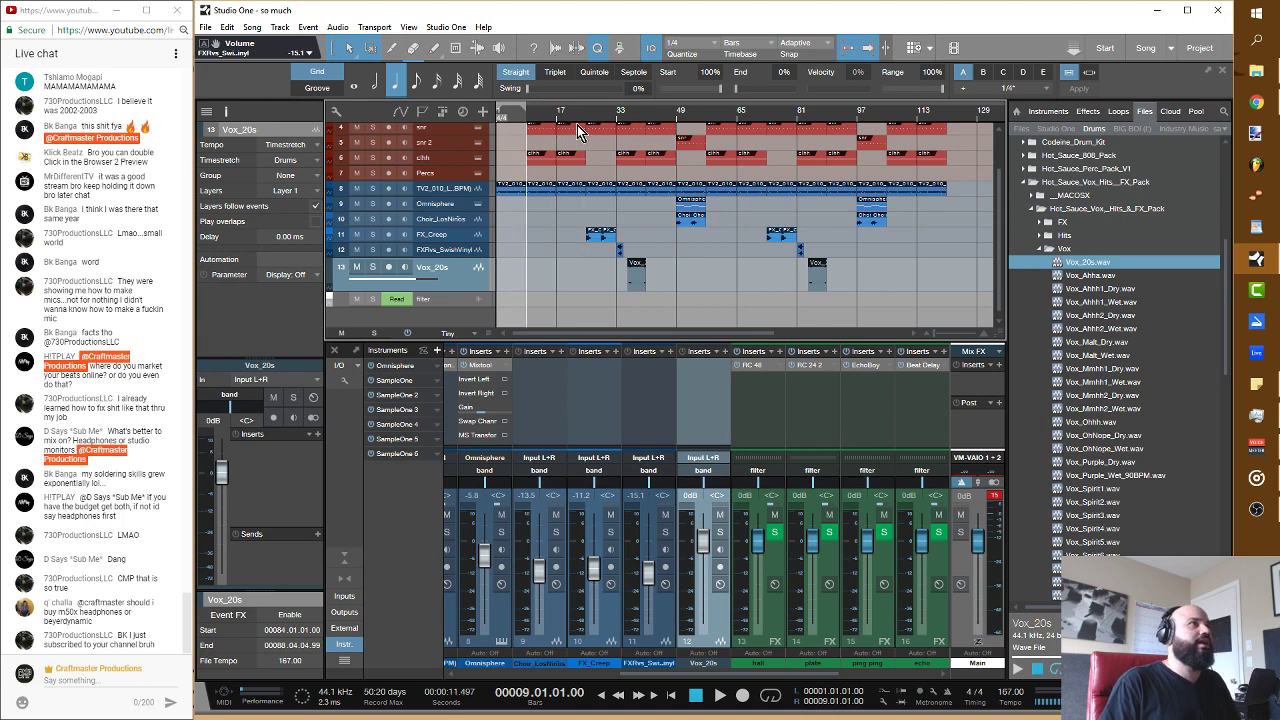
key("space")
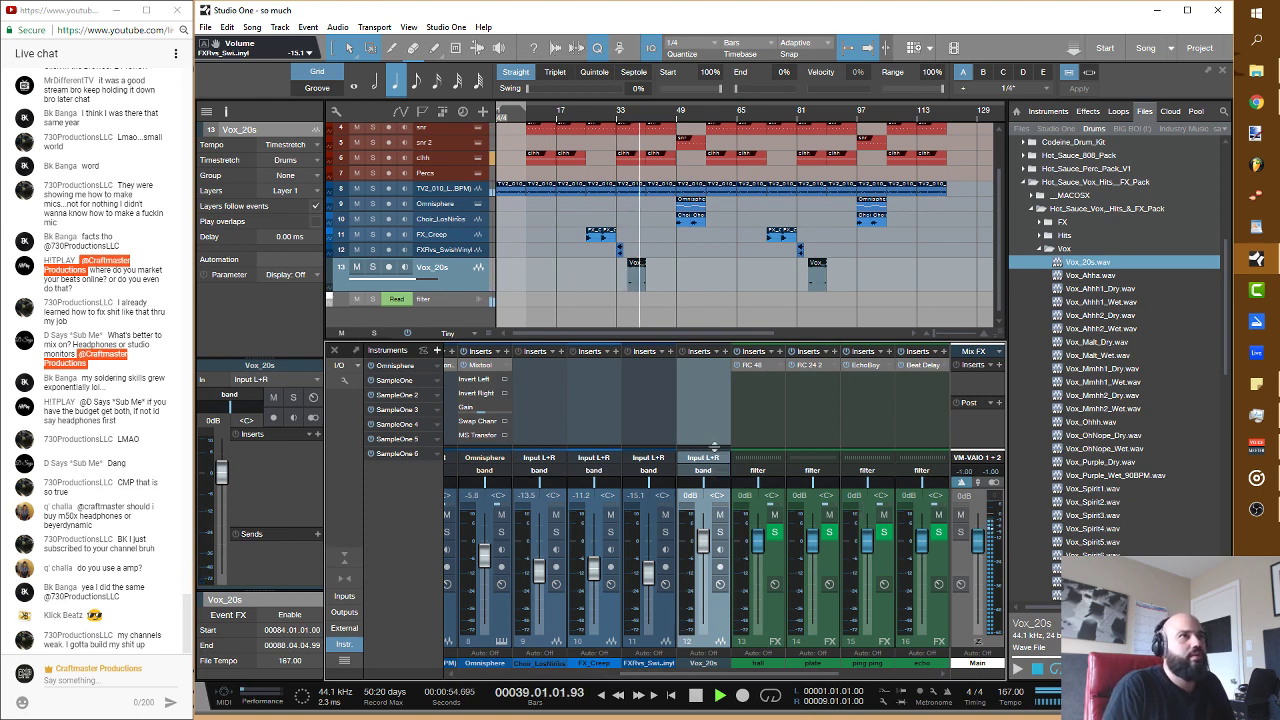
Step: Add echo and plate sends to the Vox_20s channel and lower its volume to -1.9 dB
left_click_drag(714, 446, 714, 462)
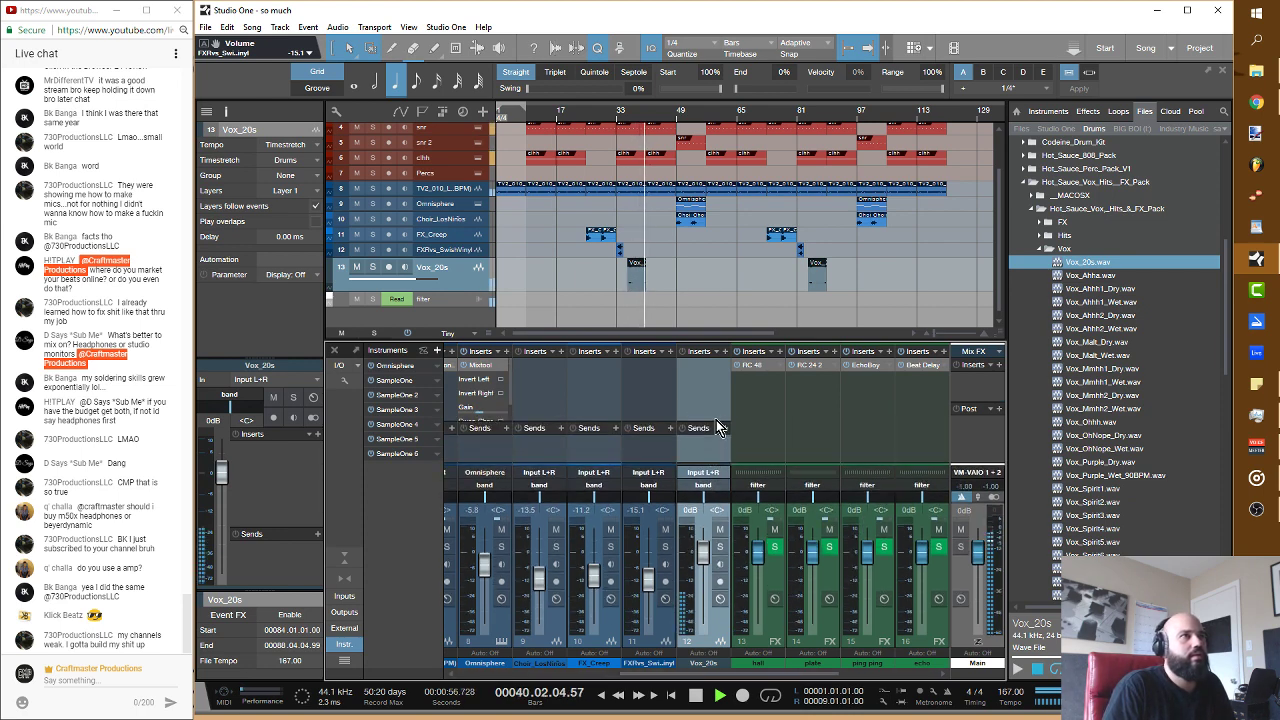
left_click(724, 418)
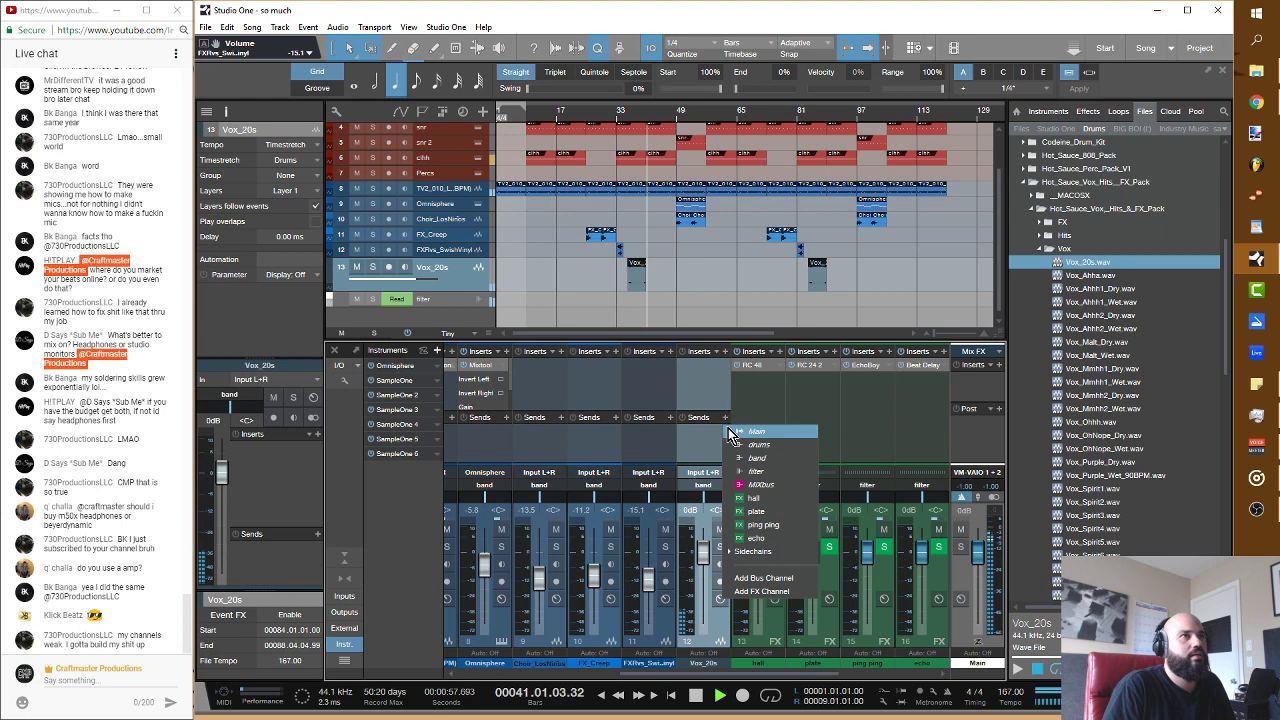
left_click(782, 538)
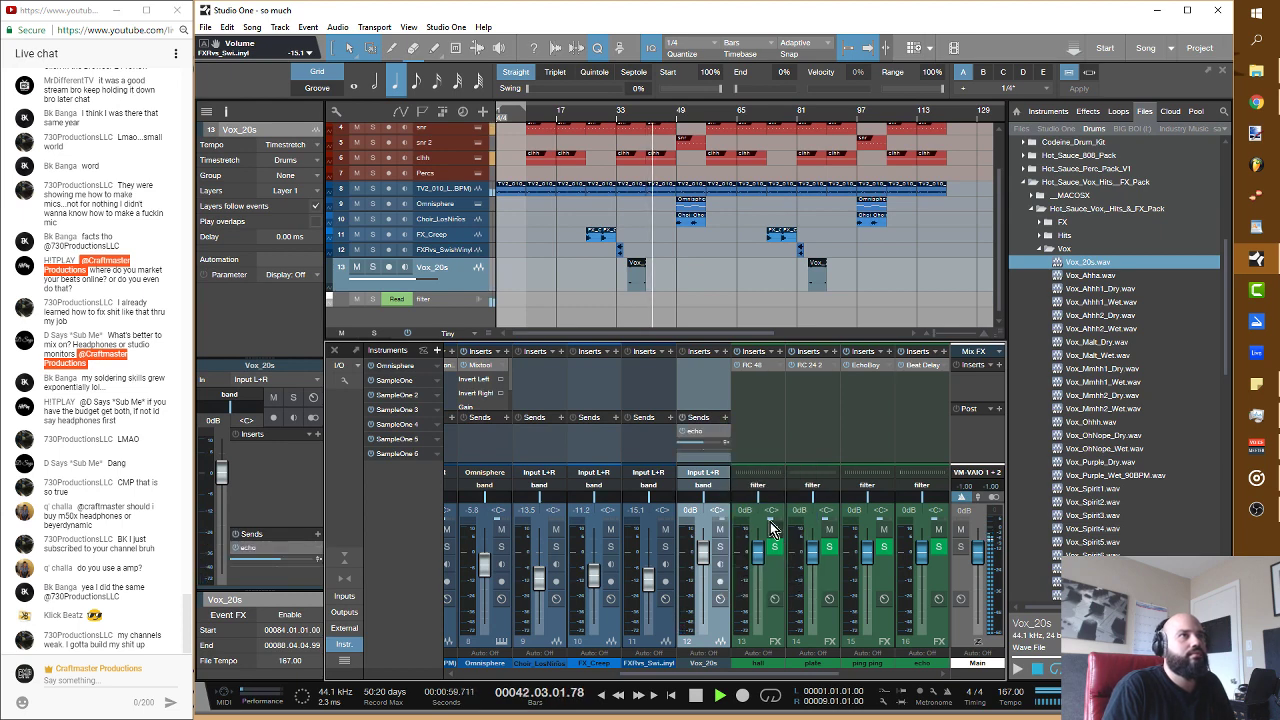
left_click(632, 120)
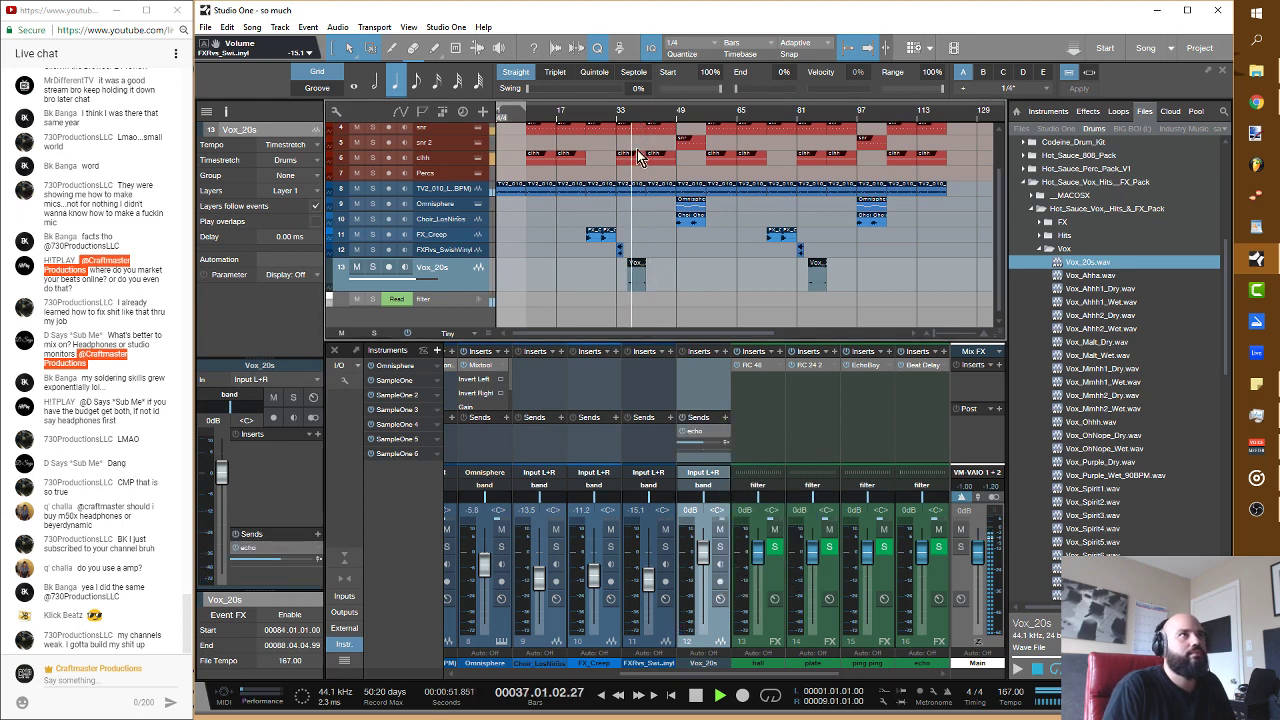
left_click(726, 418)
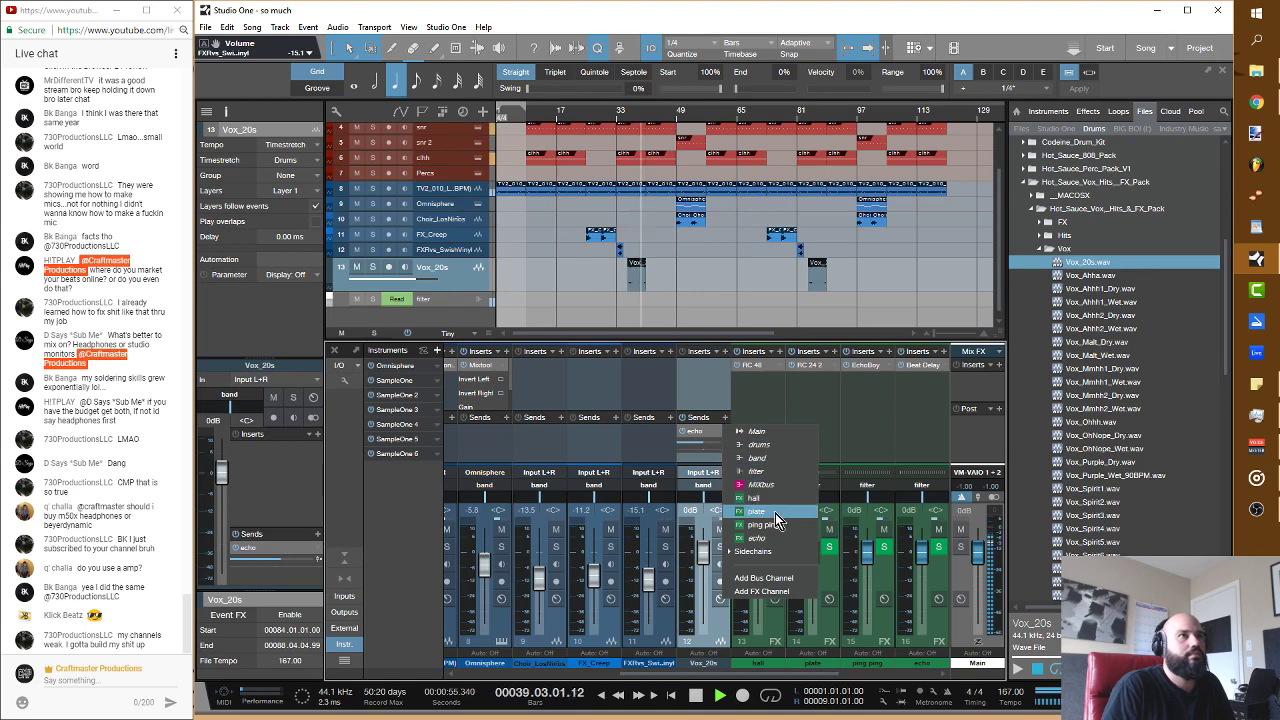
left_click(776, 518)
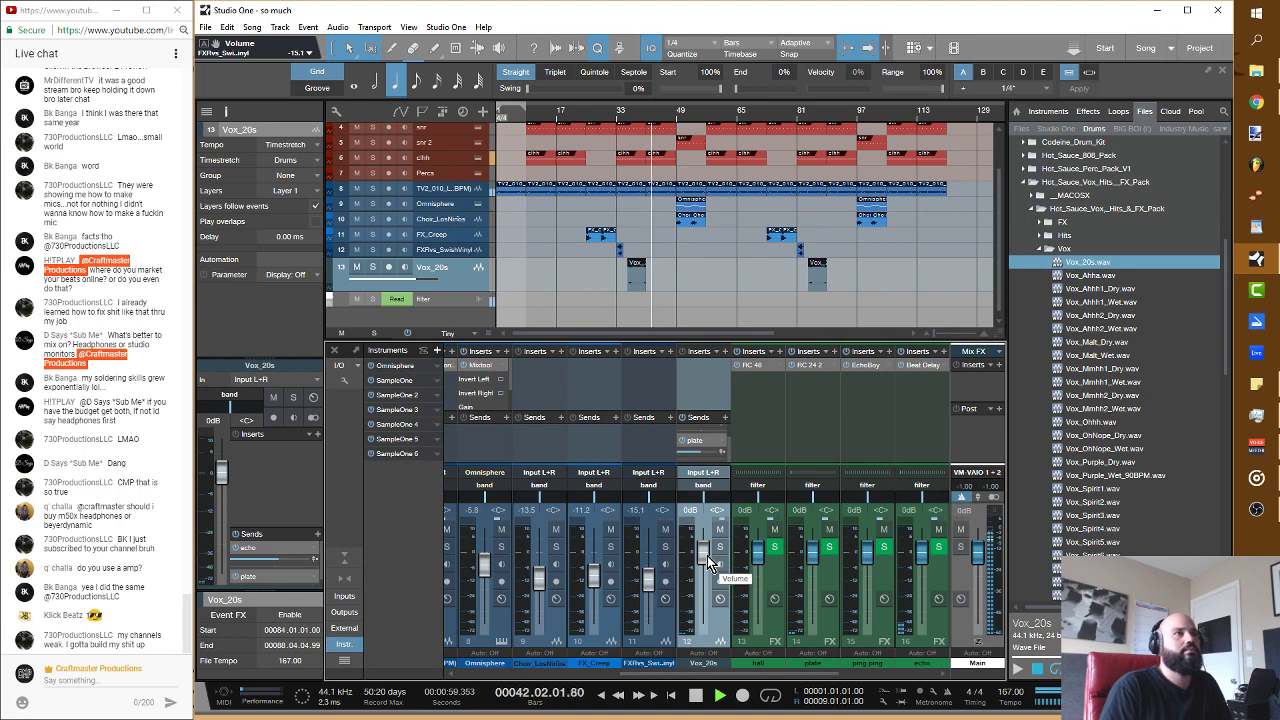
left_click_drag(708, 563, 708, 566)
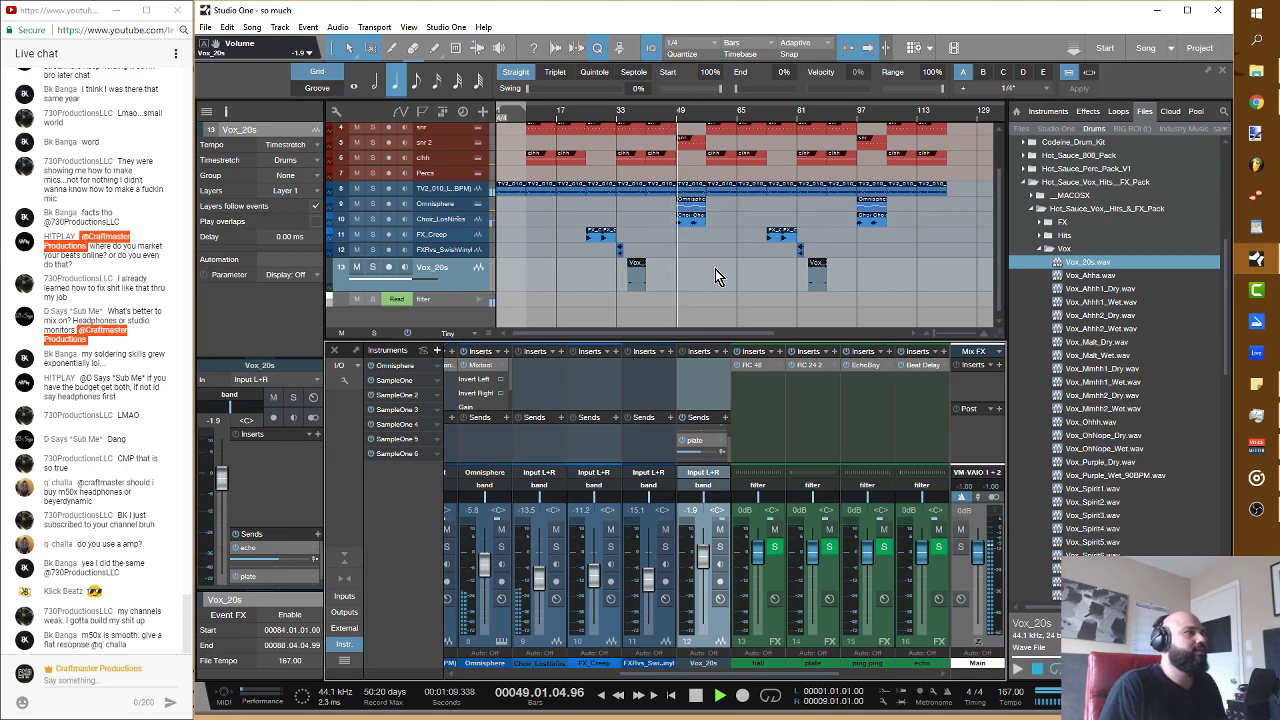
Step: Play from bar 45 and trim the end of the clhh event starting at bar 41 back to bar 48
scroll(718, 274, "up", 1)
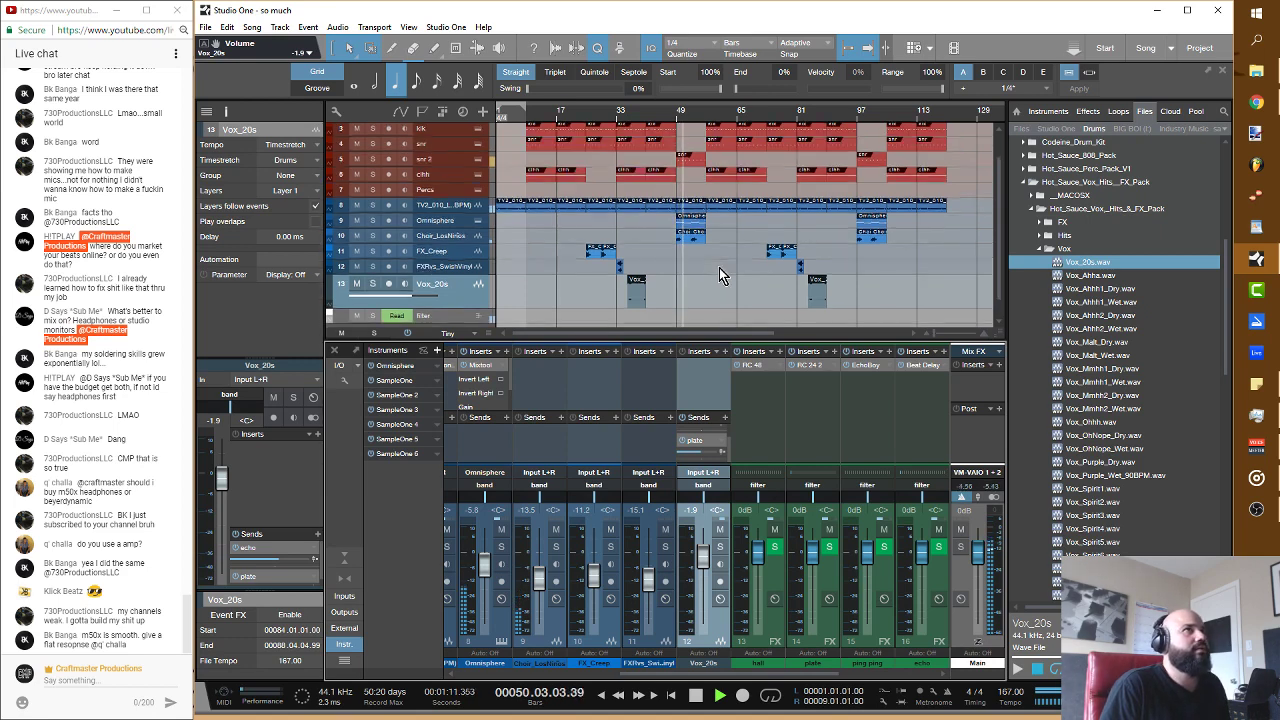
scroll(718, 274, "up", 2)
left_click(660, 118)
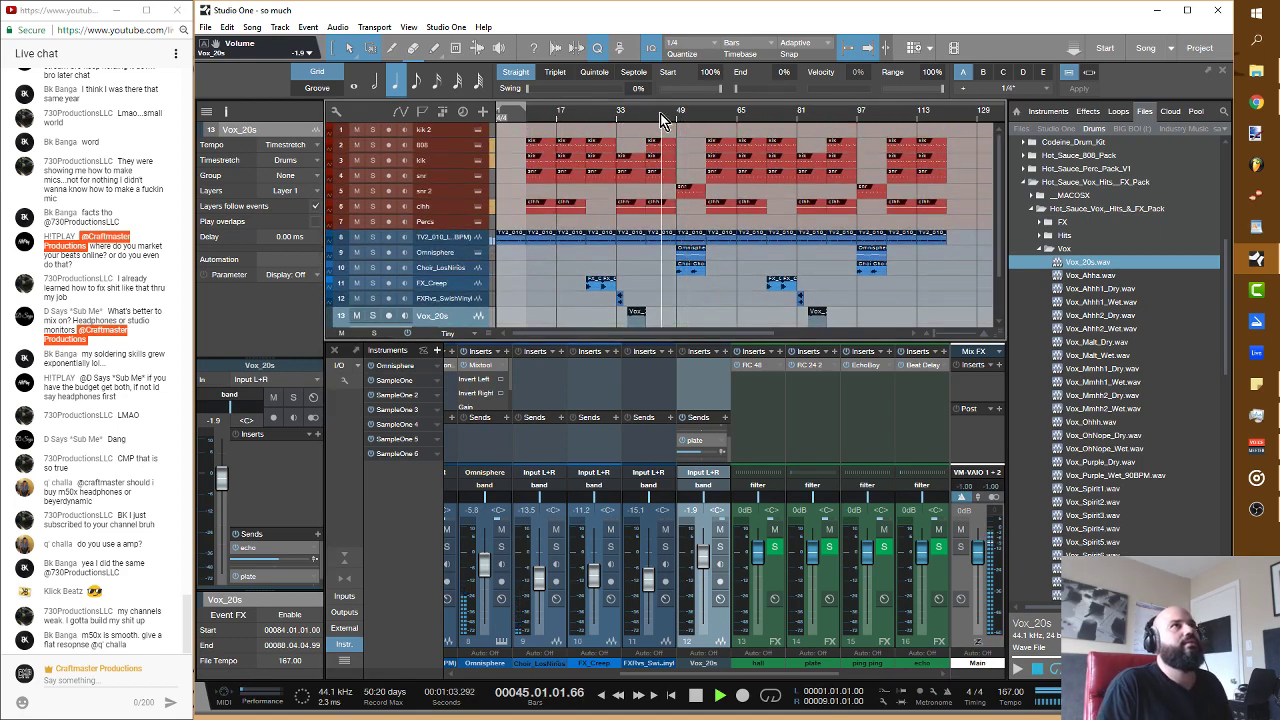
left_click_drag(660, 118, 666, 181)
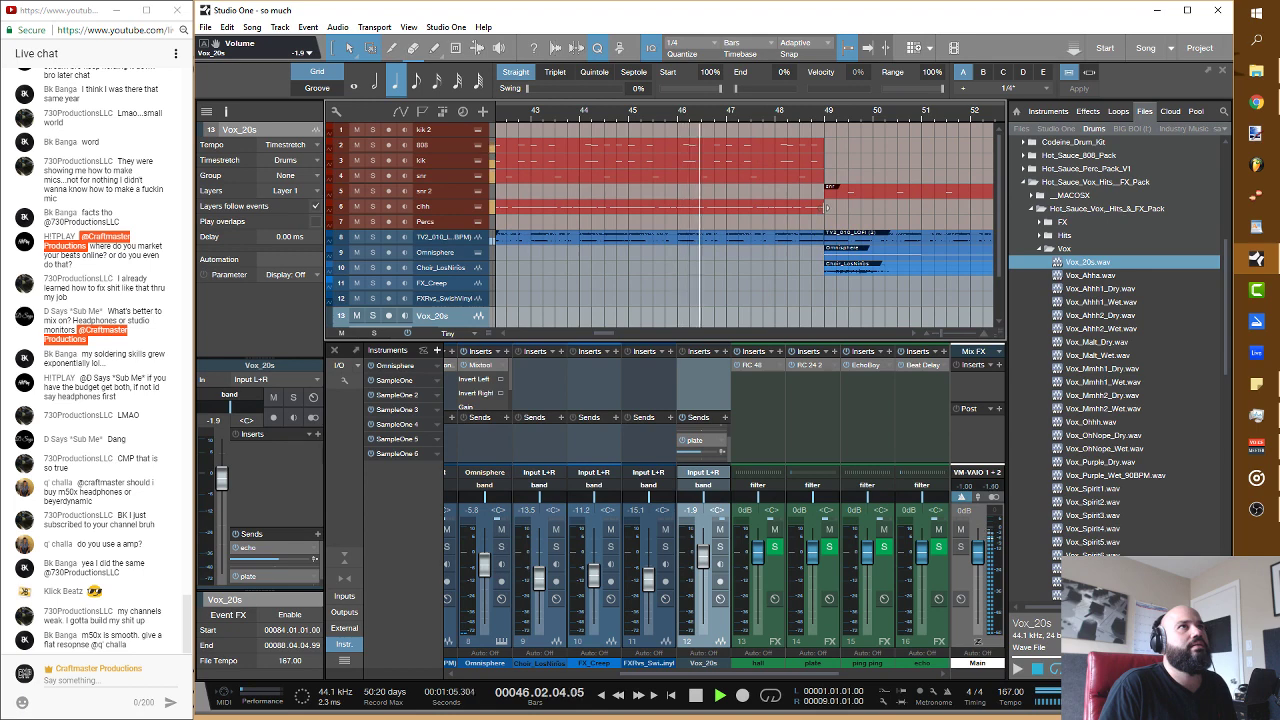
left_click(785, 207)
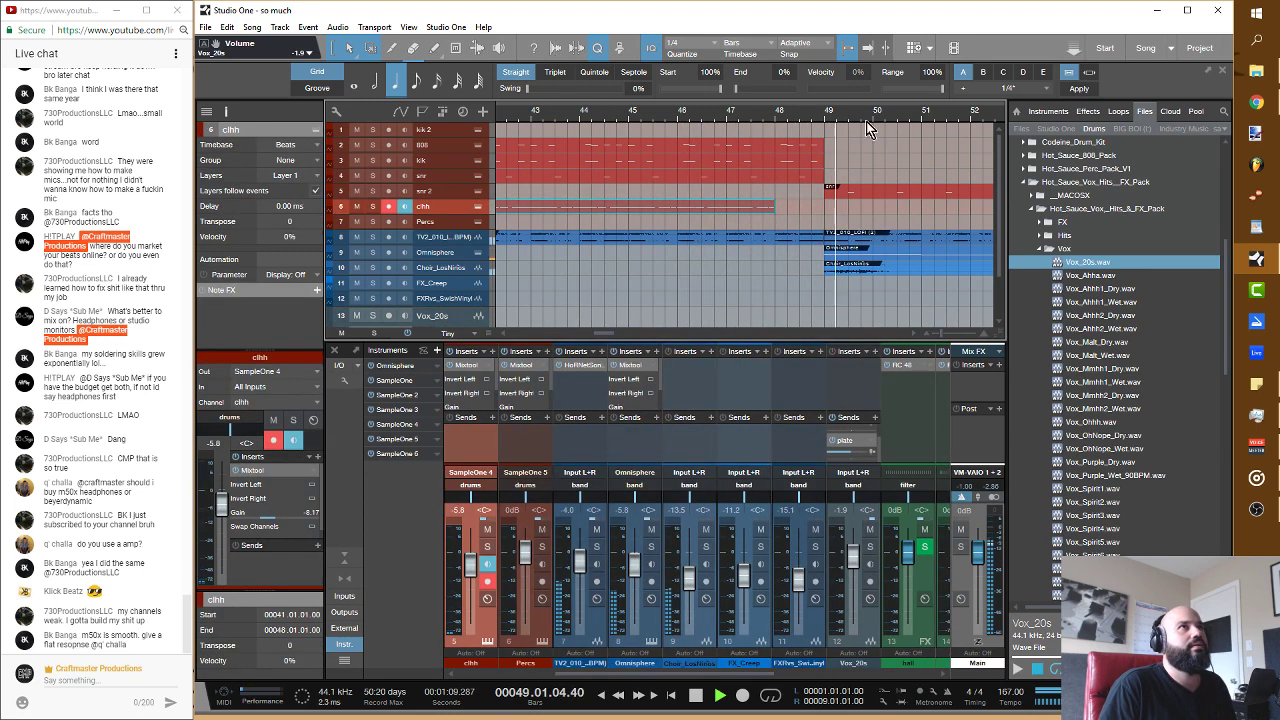
Step: Trim the end of the clhh event starting at bar 89 back to bar 96
left_click_drag(820, 114, 797, 66)
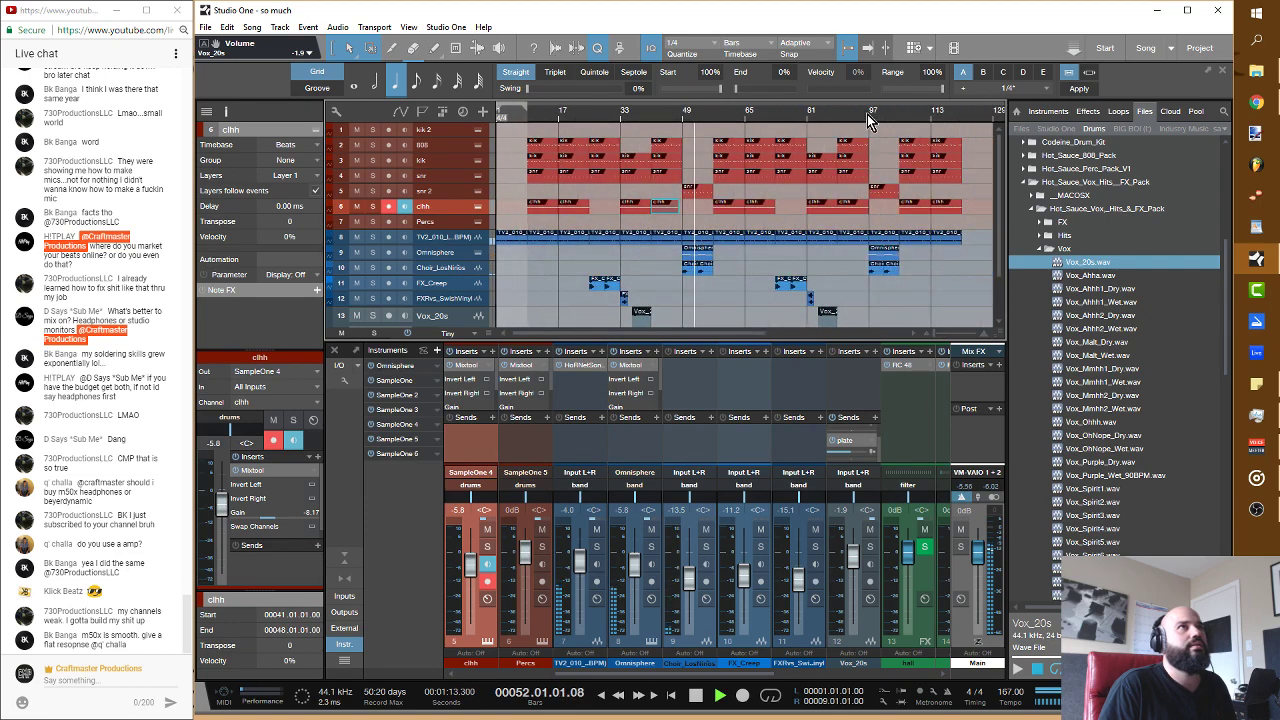
left_click_drag(868, 120, 868, 162)
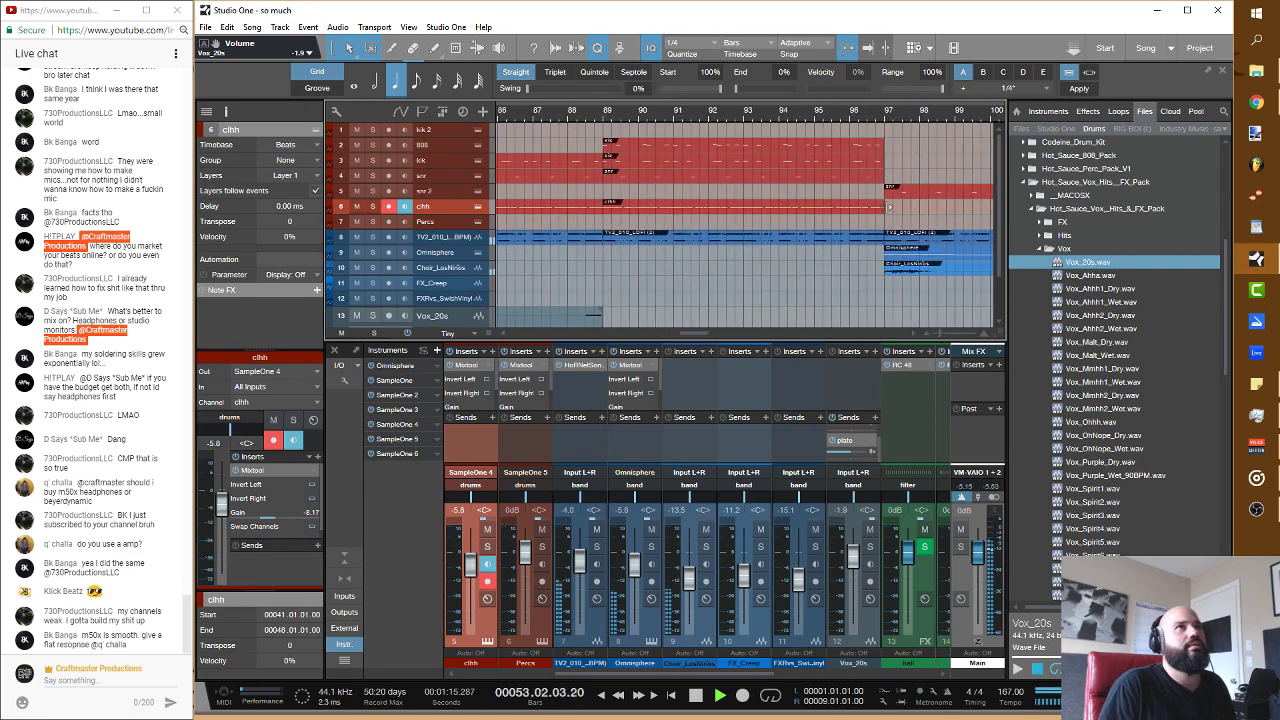
left_click_drag(840, 112, 840, 127)
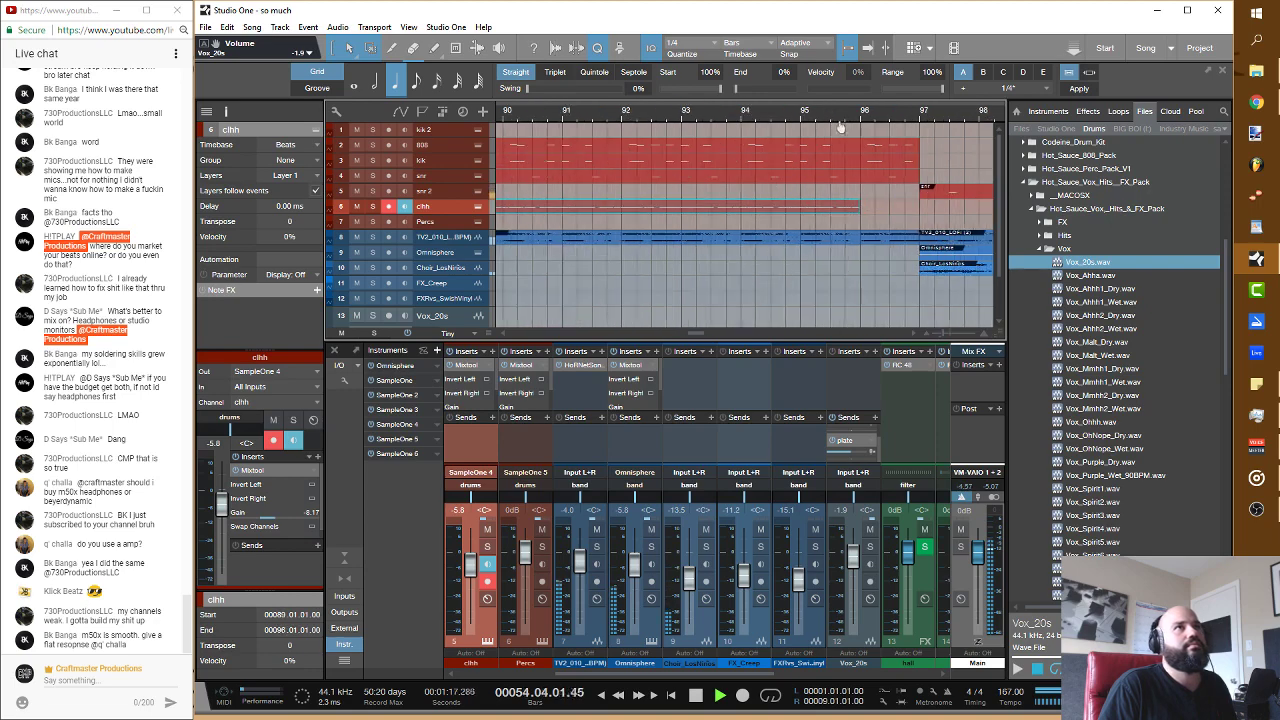
scroll(840, 127, "down", 5)
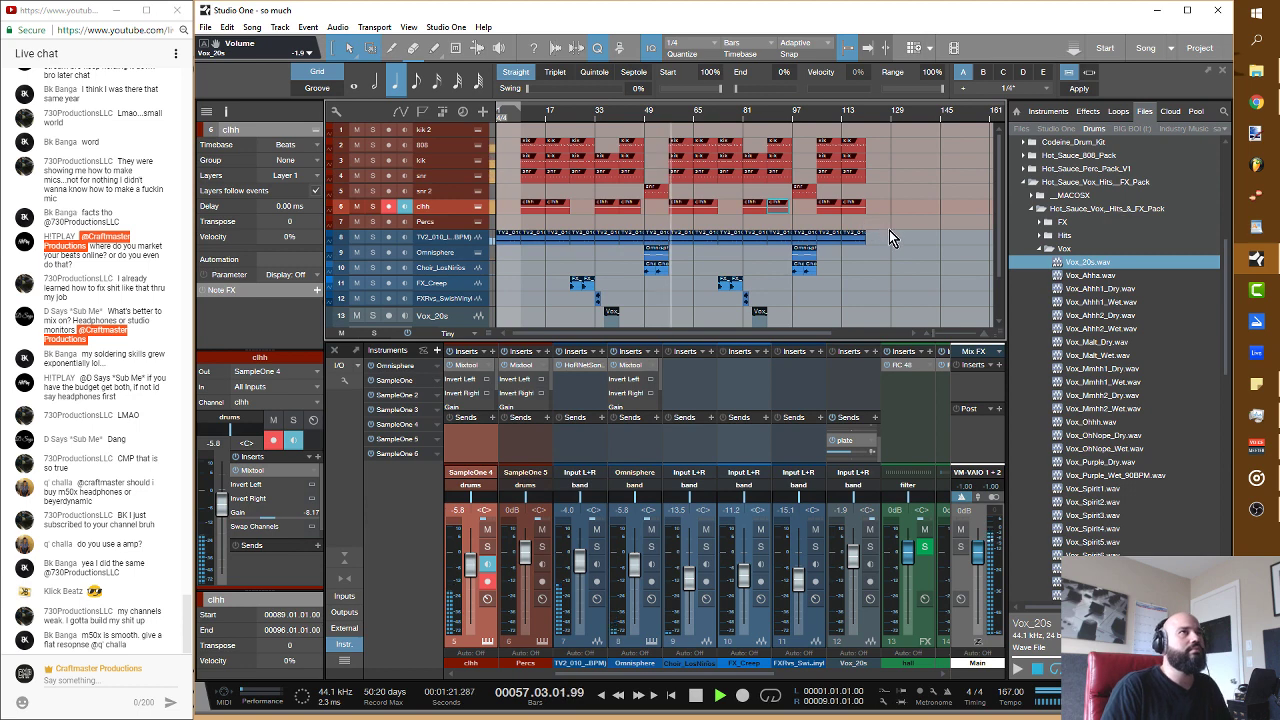
scroll(870, 231, "down", 2)
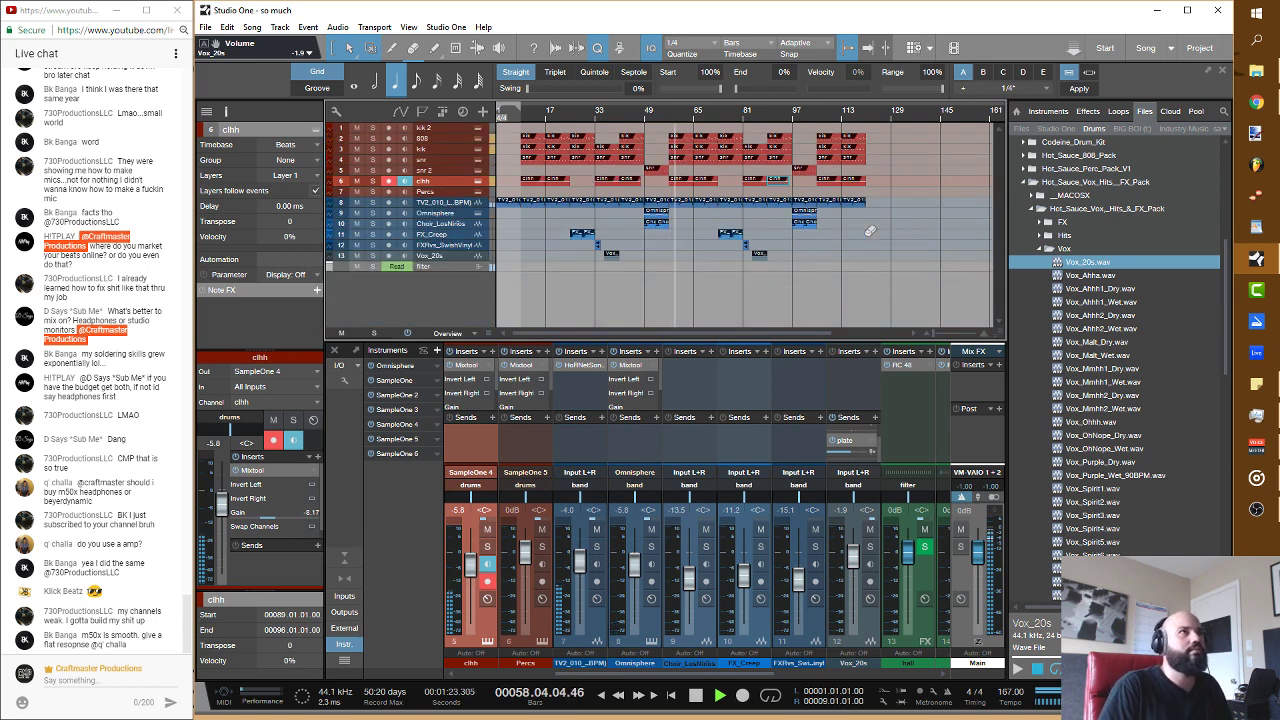
scroll(870, 231, "up", 2)
scroll(870, 231, "down", 1)
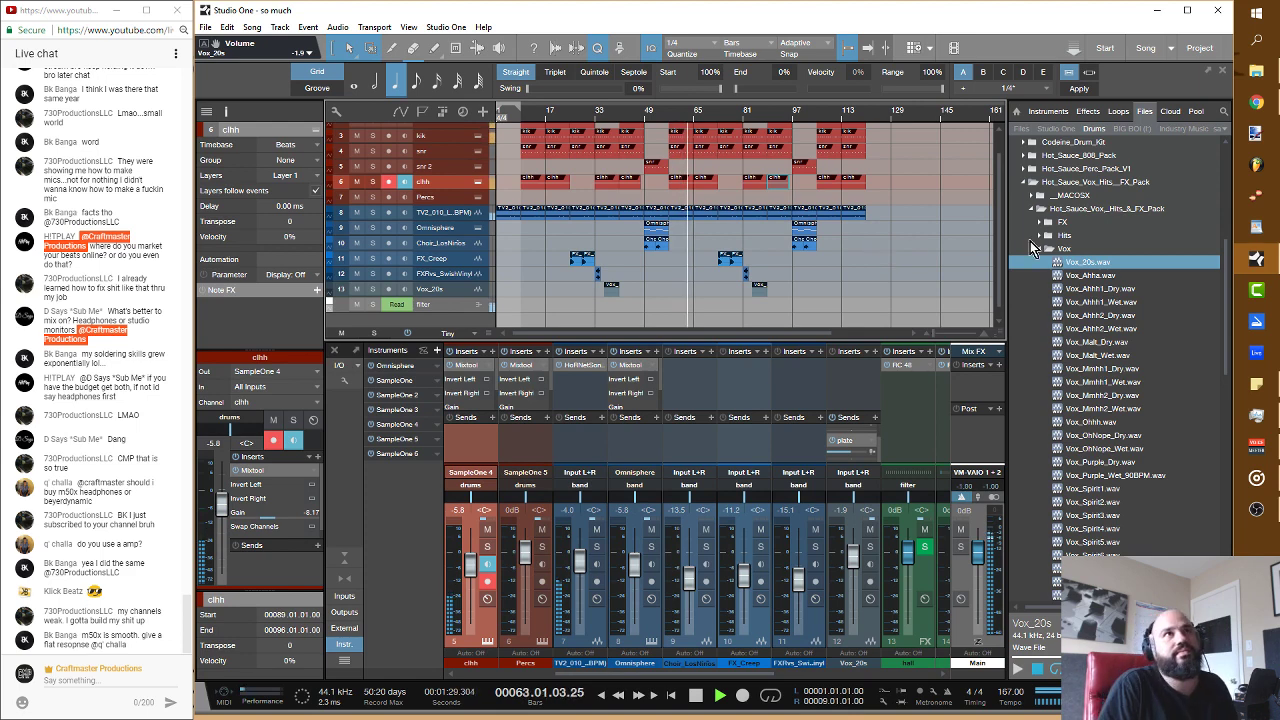
Step: Audition the samples in the Hot_Sauce_Vox_Hits_&_FX_Pack Hits folder, from Hit_Clock_Dry down to the Hit_Water samples
left_click(1062, 235)
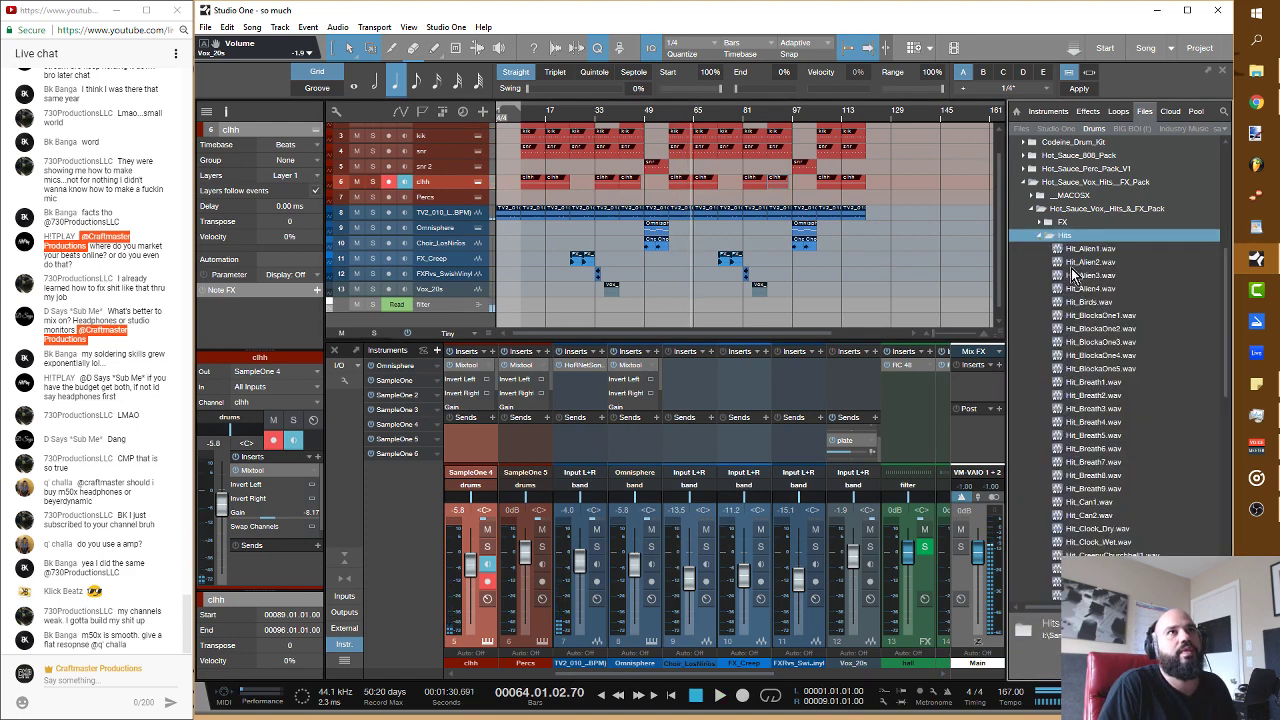
scroll(1104, 272, "down", 4)
left_click(1100, 368)
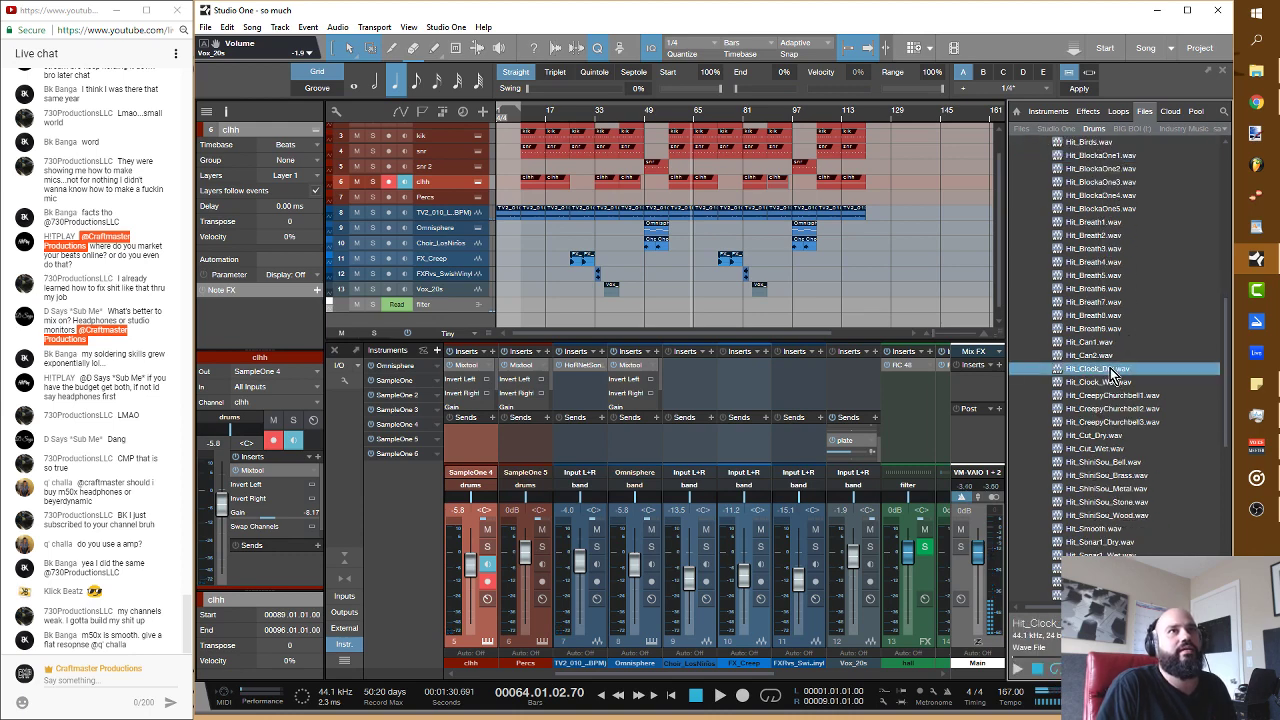
left_click(1017, 668)
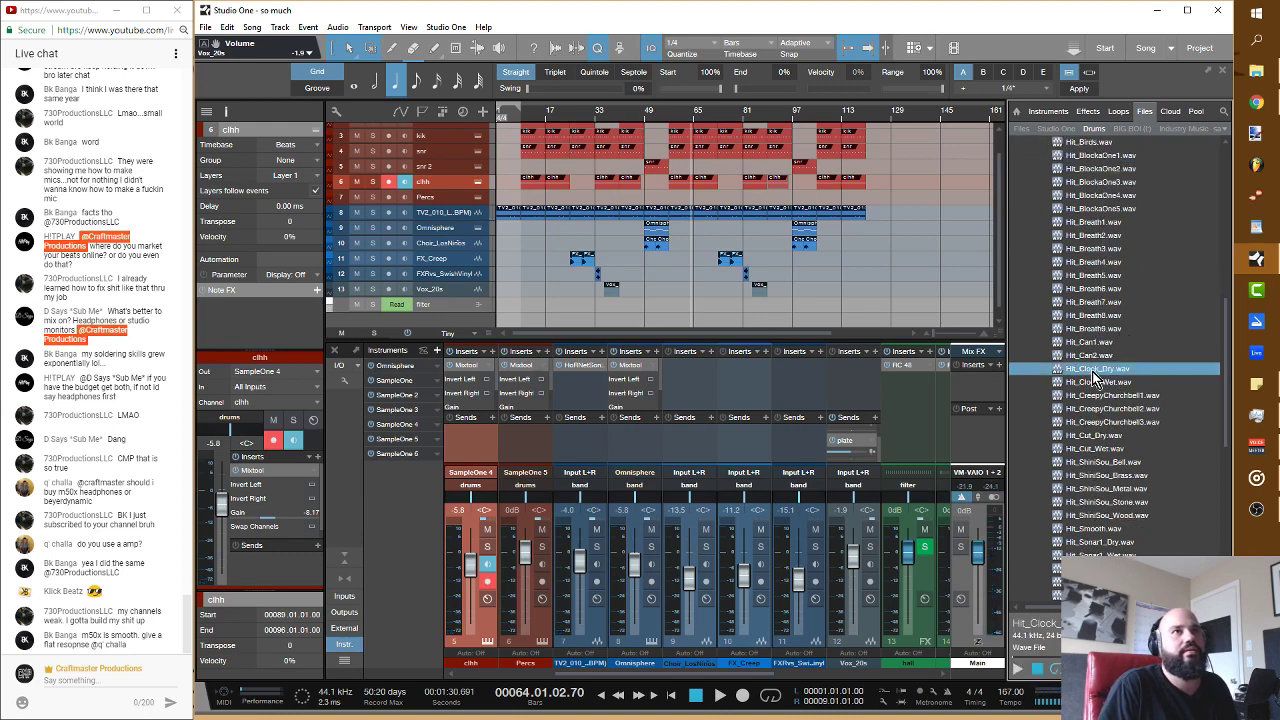
key("Down")
key("Down")
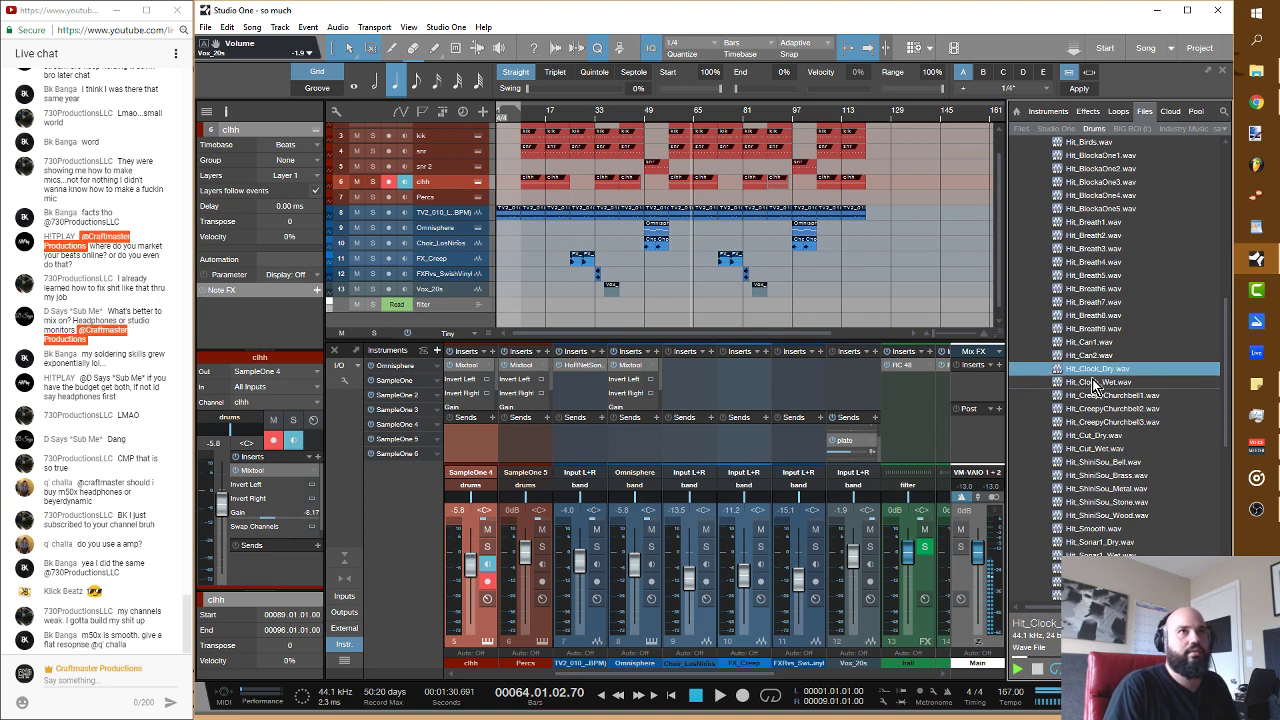
key("Down")
key("Down")
key("Down")
key("Down")
key("Down")
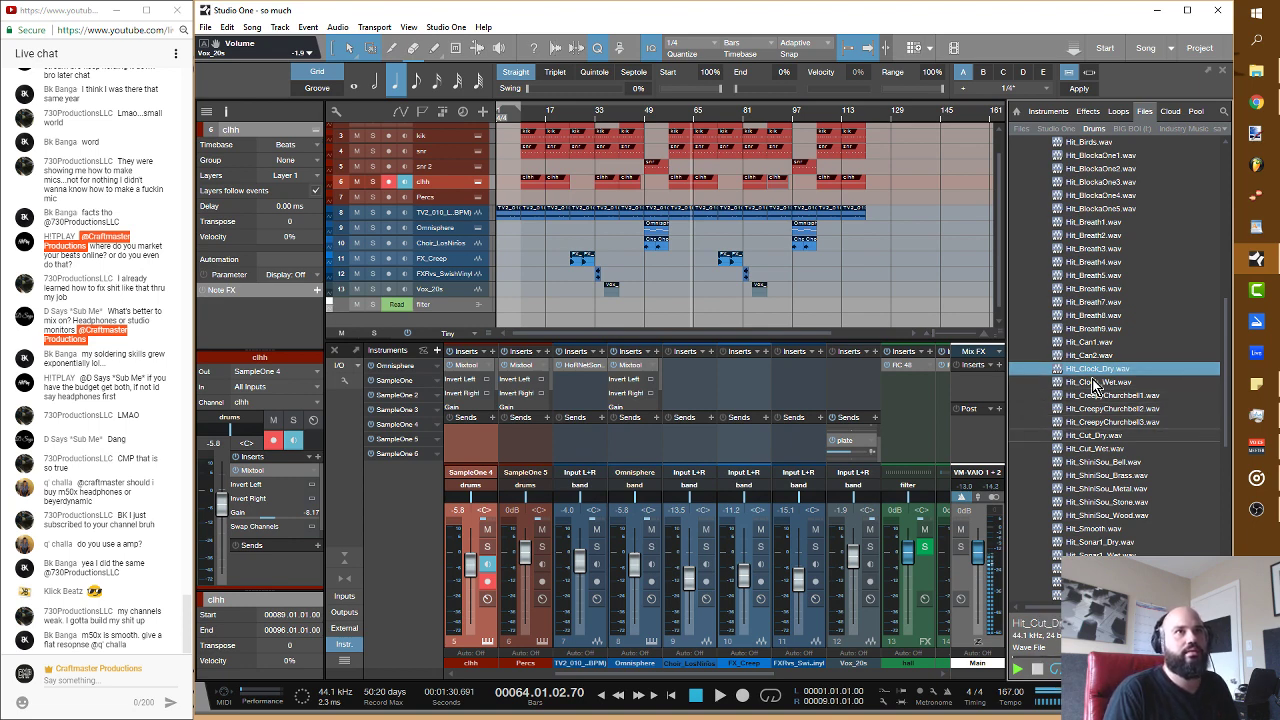
key("Down")
key("Down")
key("Down")
key("Down")
key("Down")
key("Down")
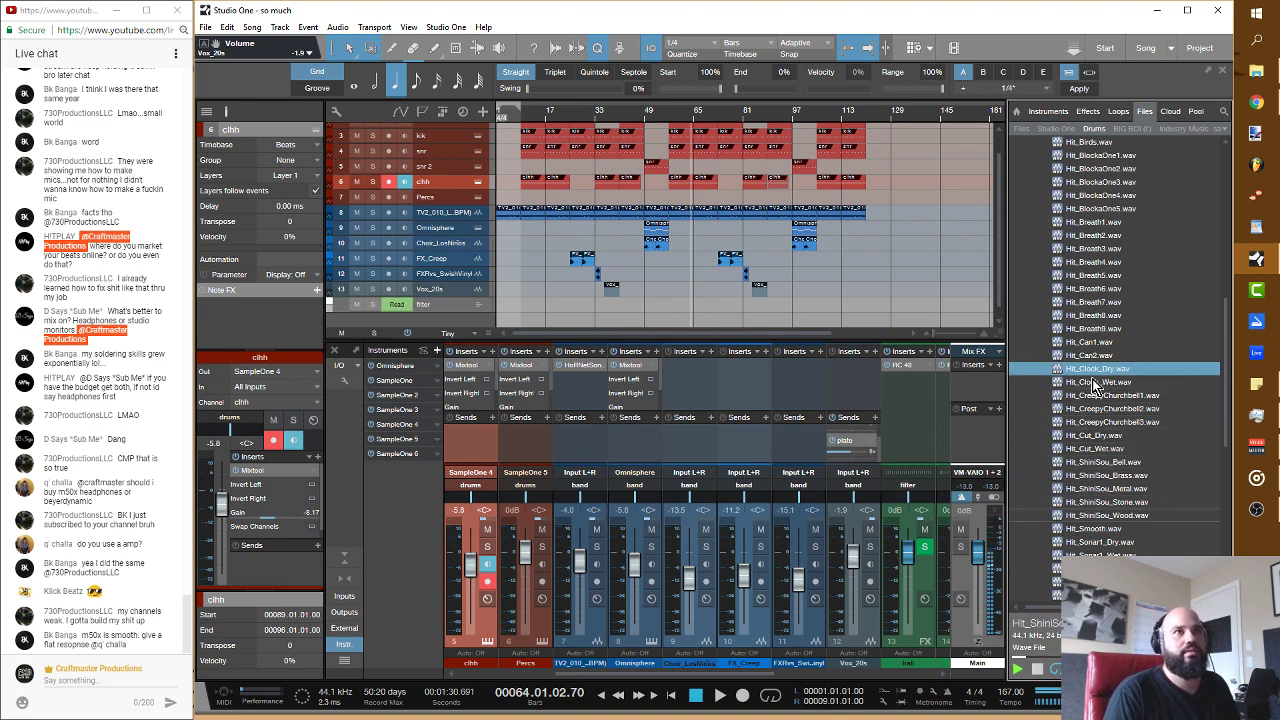
key("Down")
key("Down")
key("Down")
key("Down")
key("Down")
key("Down")
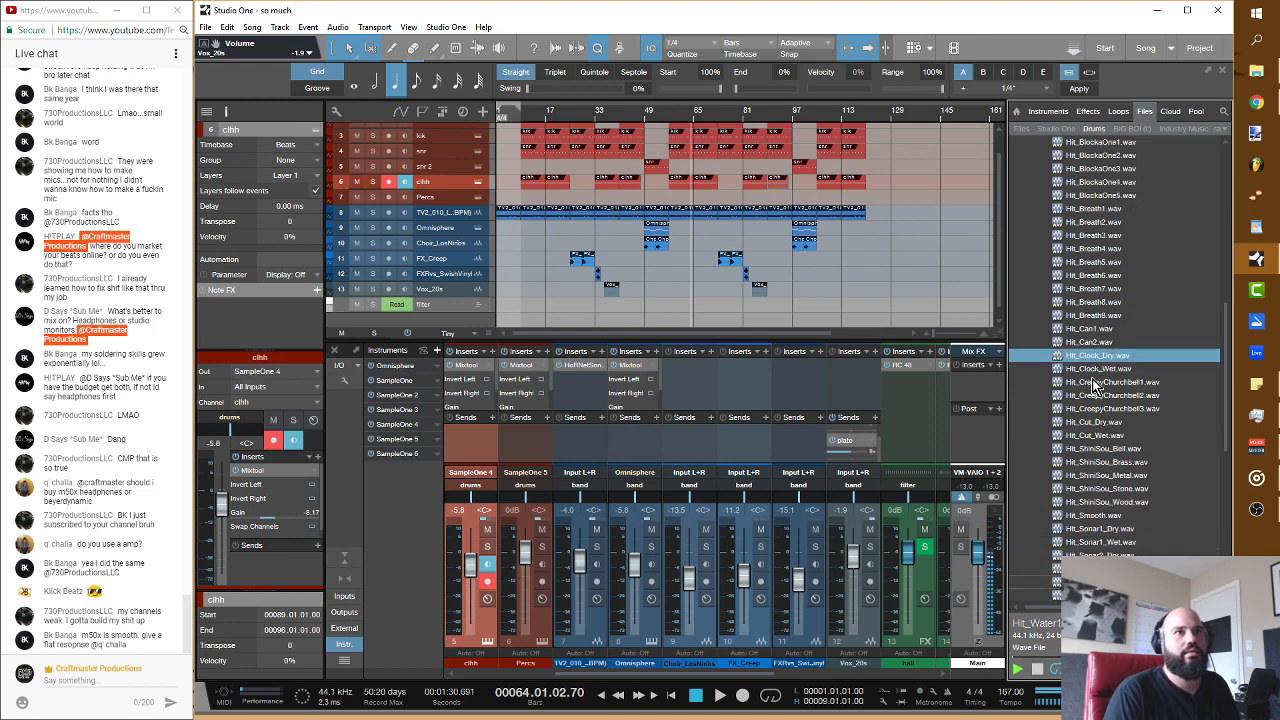
Step: Audition the Hits folder samples back up the list through the Sonar, Blocka and Alien hits
key("Up")
key("Up")
key("Up")
key("Up")
key("Up")
key("Up")
key("Up")
key("Up")
key("Up")
key("Up")
key("Up")
key("Up")
key("Up")
key("Up")
key("Up")
key("Up")
key("Up")
key("Up")
key("Up")
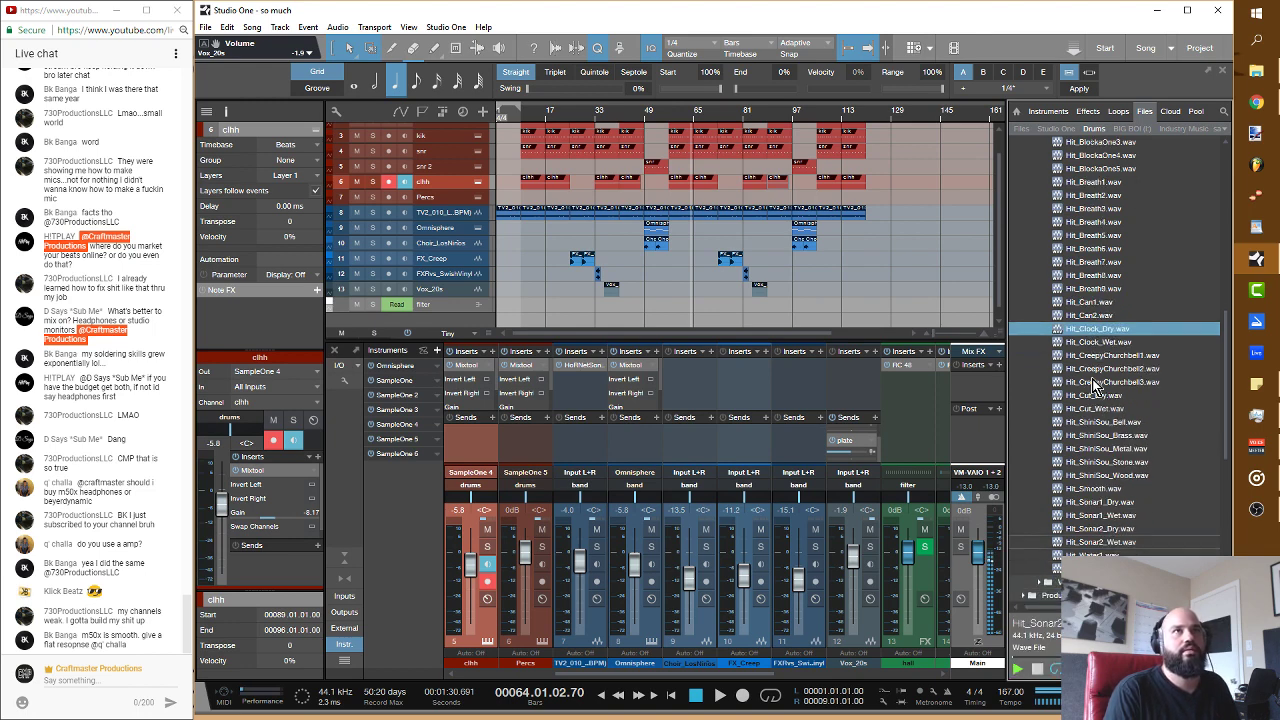
key("Up")
key("Up")
key("Up")
key("Up")
key("Up")
key("Up")
key("Up")
key("Up")
key("Up")
key("Up")
key("Up")
key("Up")
key("Up")
key("Up")
key("Up")
key("Up")
key("Up")
key("Up")
key("Up")
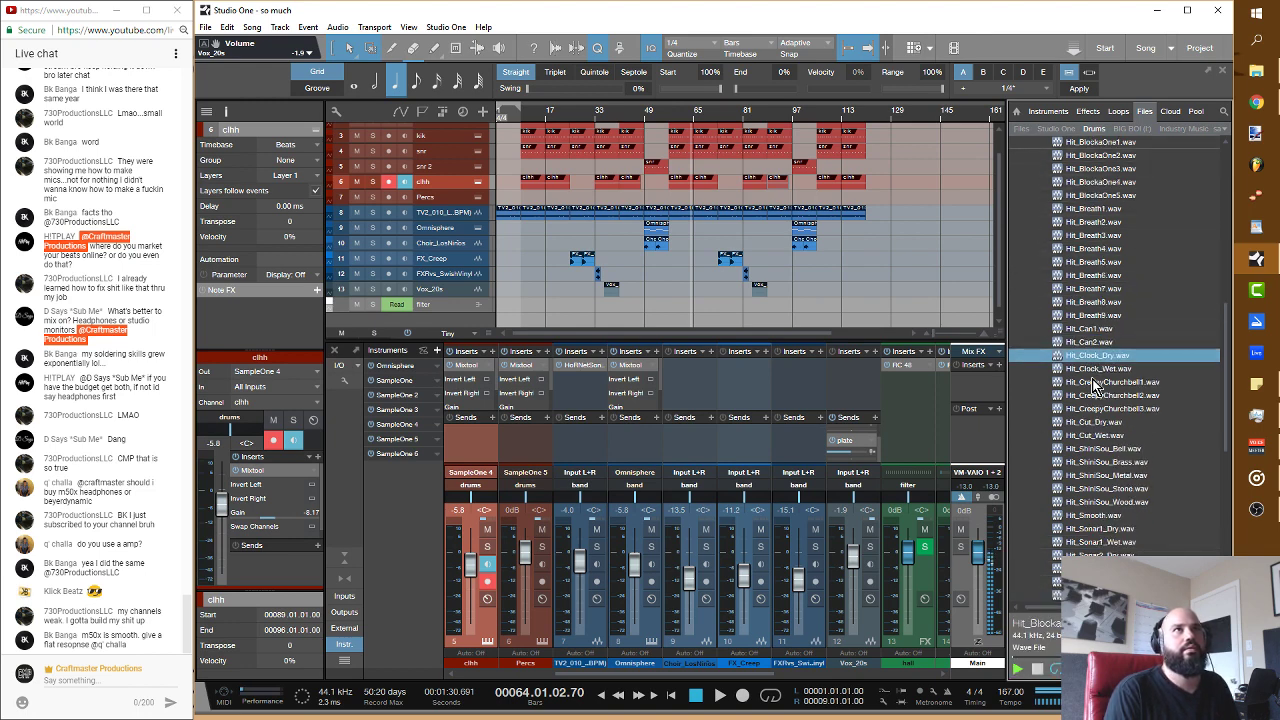
key("Down")
key("Down")
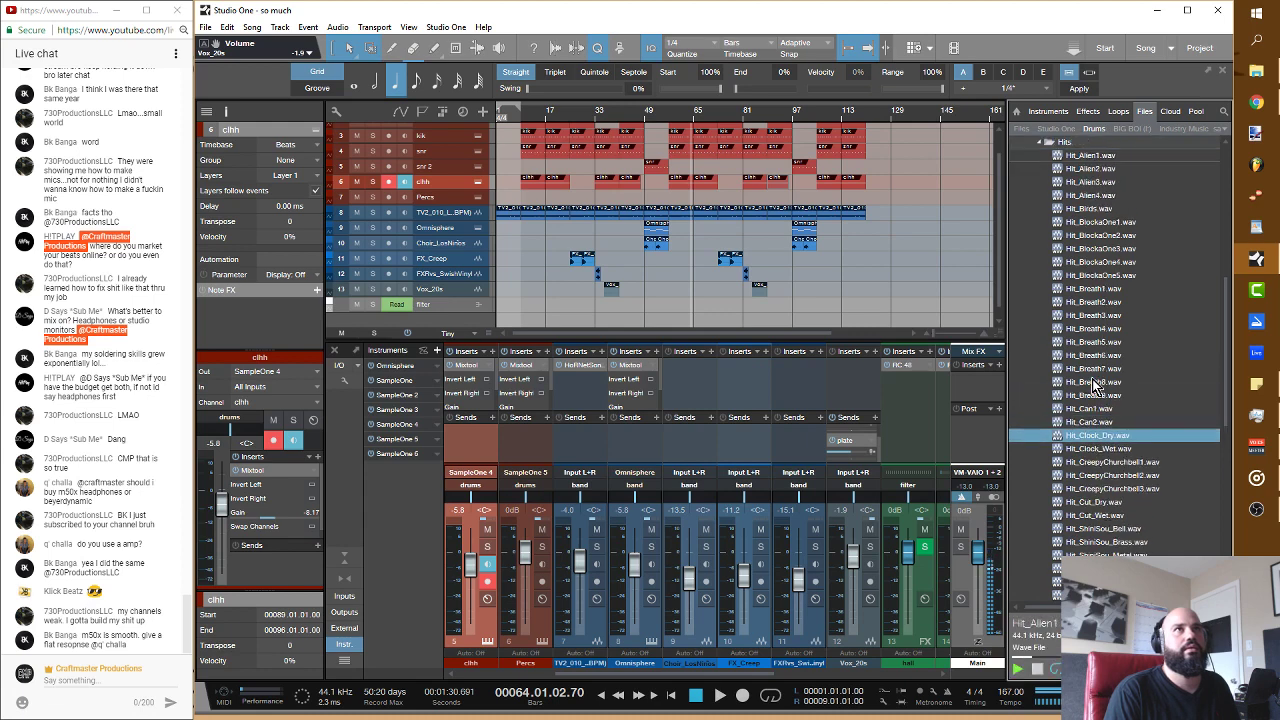
scroll(1078, 350, "up", 2)
scroll(1052, 322, "up", 2)
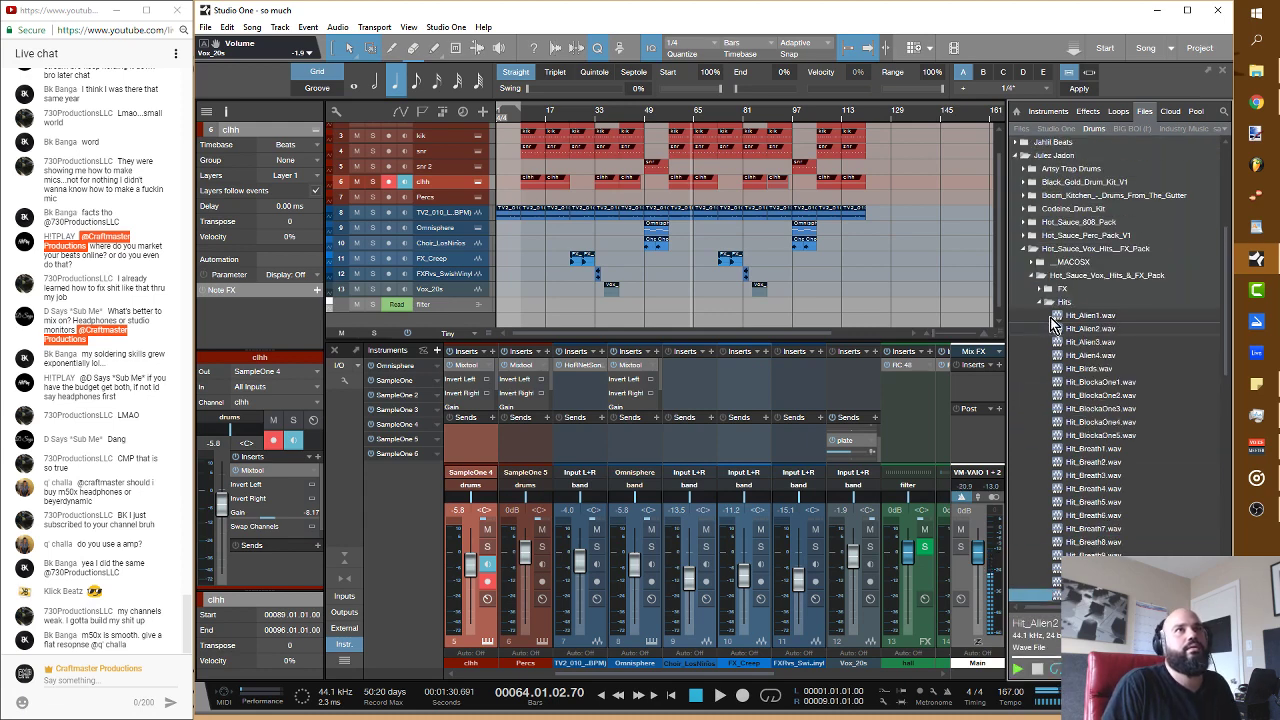
Step: Close the Hits folder and audition samples in the pack's FX folder, including FX_HeartbeatSkip_106BPM, FX_WakeUp1, FXRvs_Ghost and FX_Zonin
left_click(1039, 303)
left_click(1040, 290)
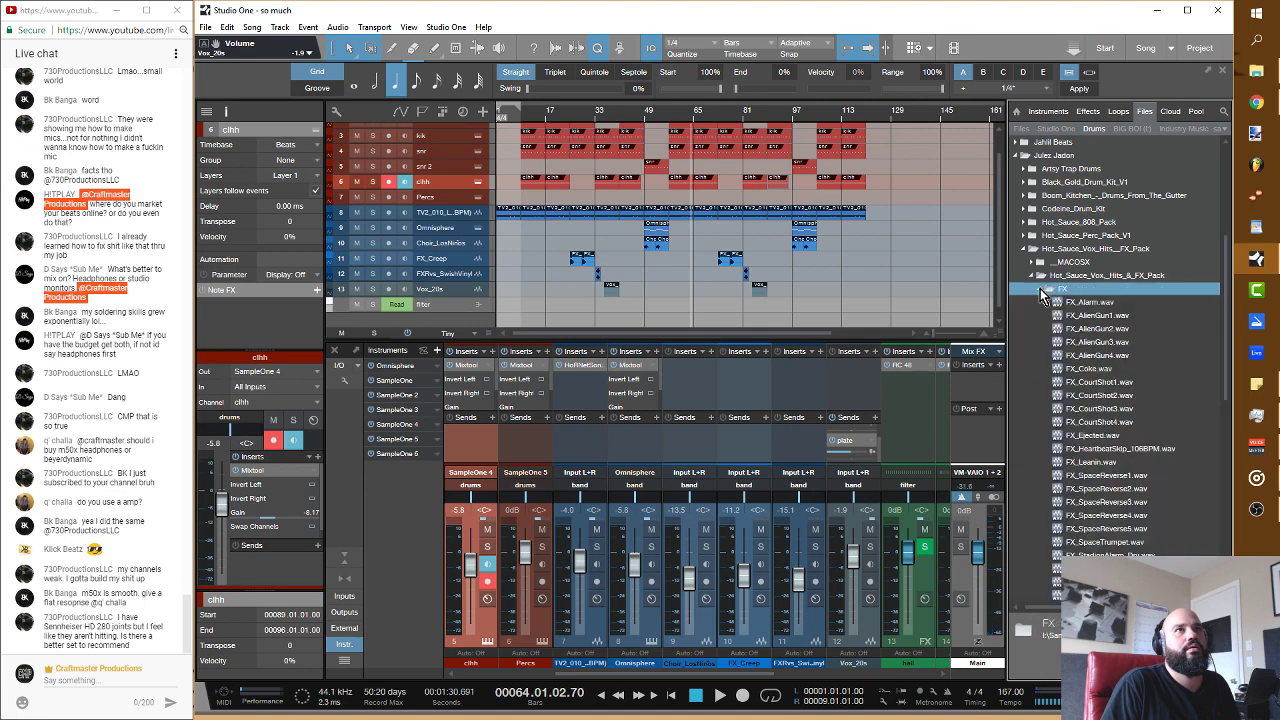
left_click(1064, 303)
left_click(1082, 336)
left_click(1091, 368)
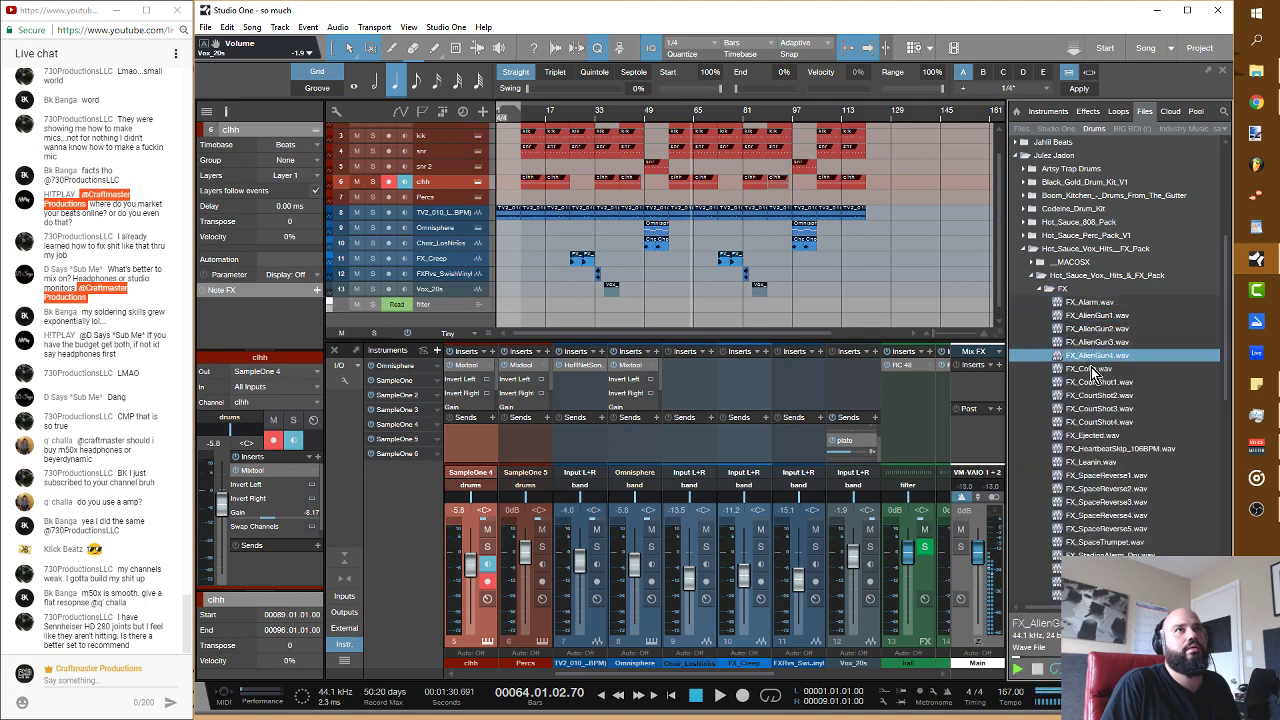
left_click(1106, 421)
left_click(1110, 448)
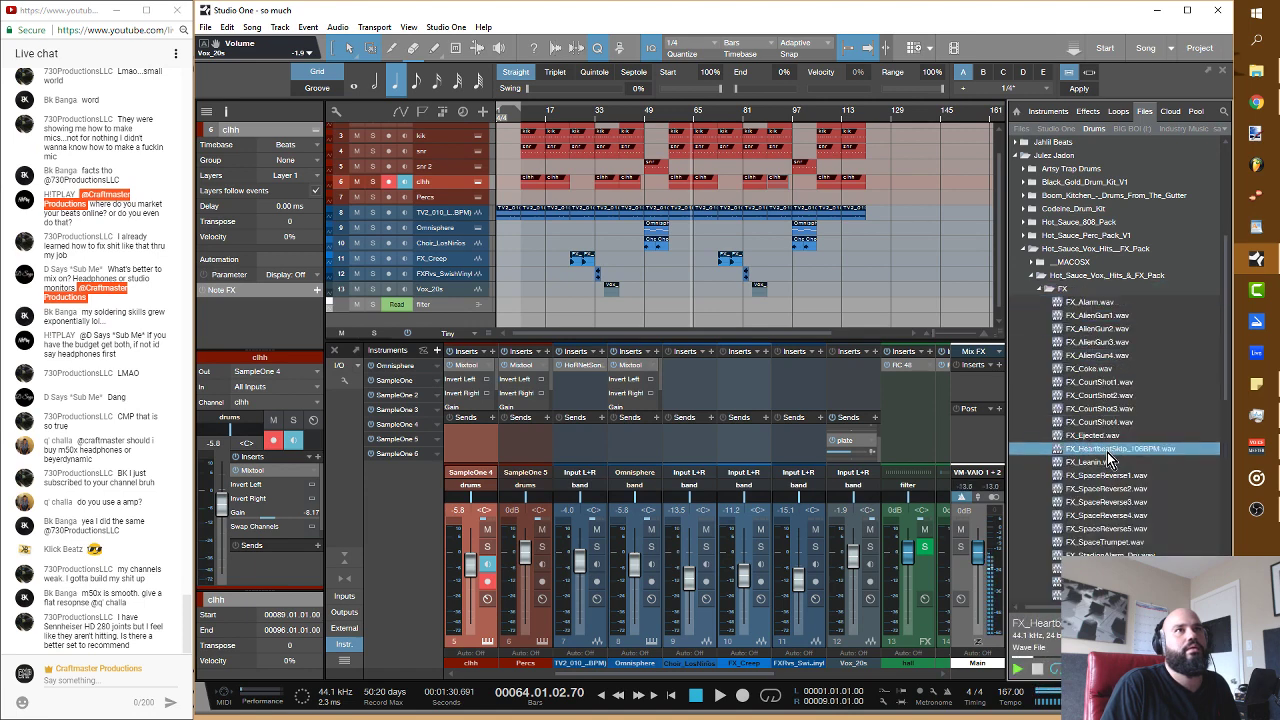
left_click(1107, 462)
left_click(1108, 553)
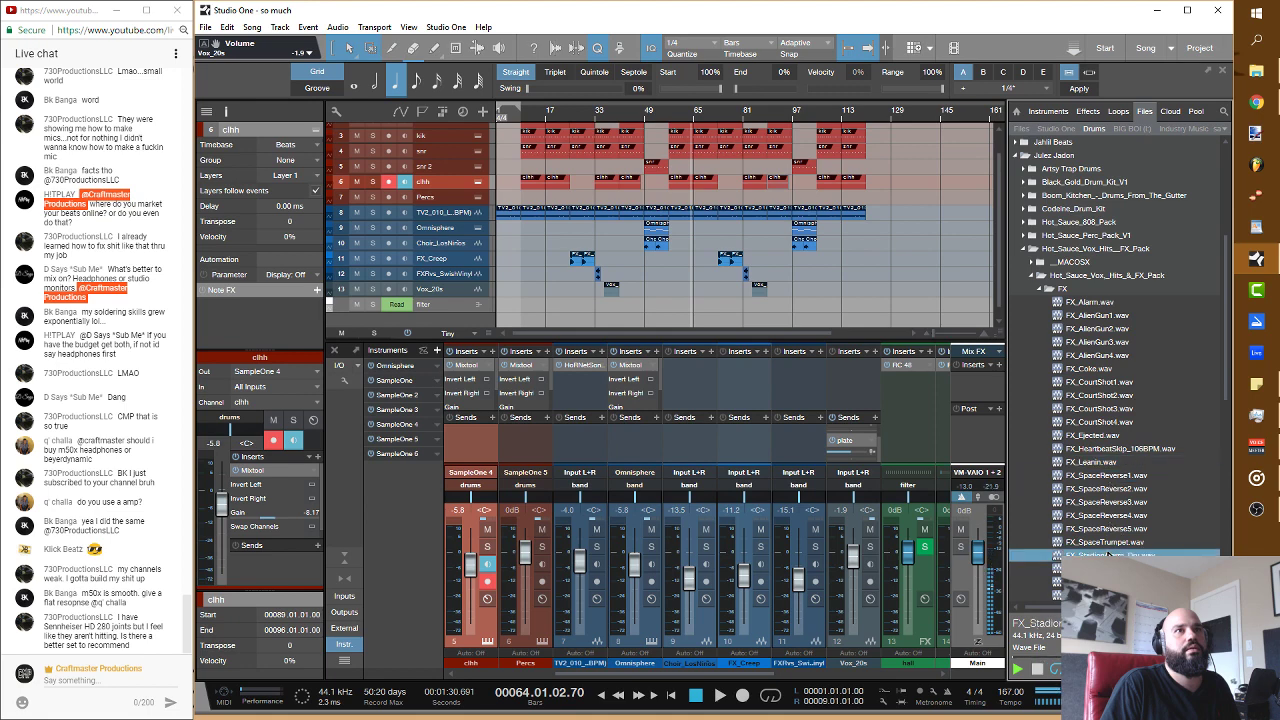
left_click(1108, 567)
scroll(1100, 470, "down", 4)
left_click(1093, 463)
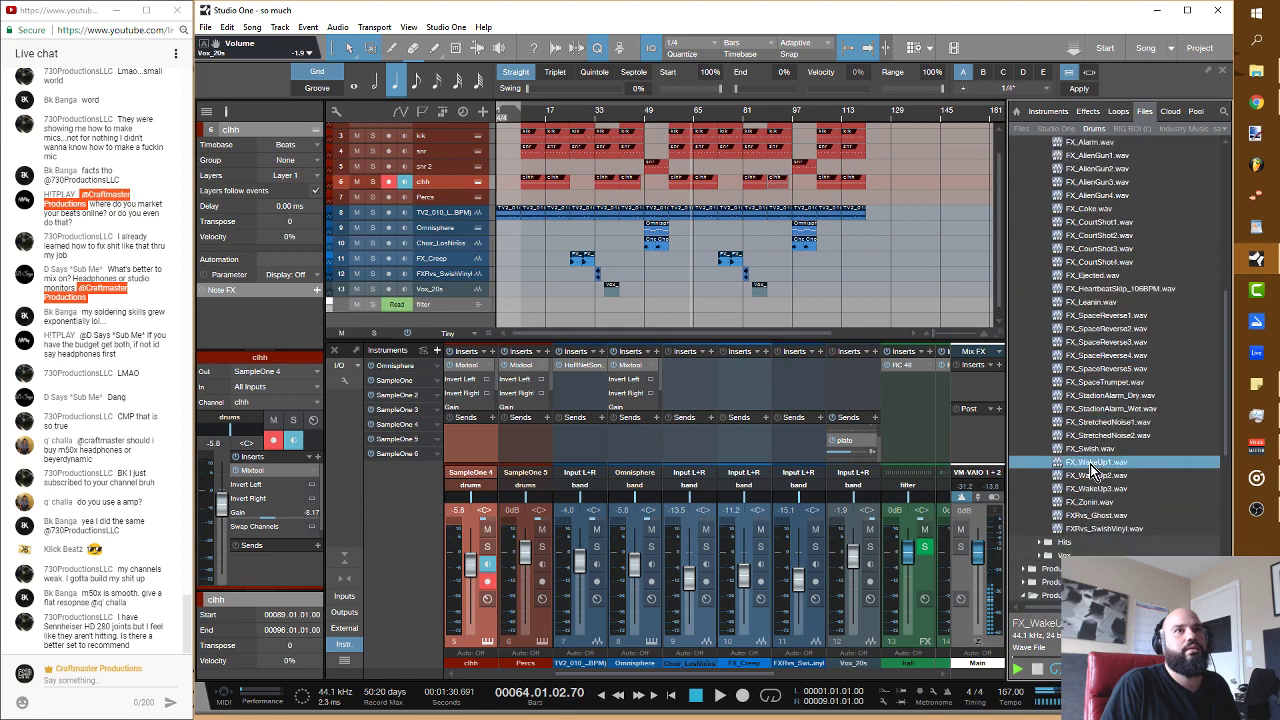
left_click(1093, 516)
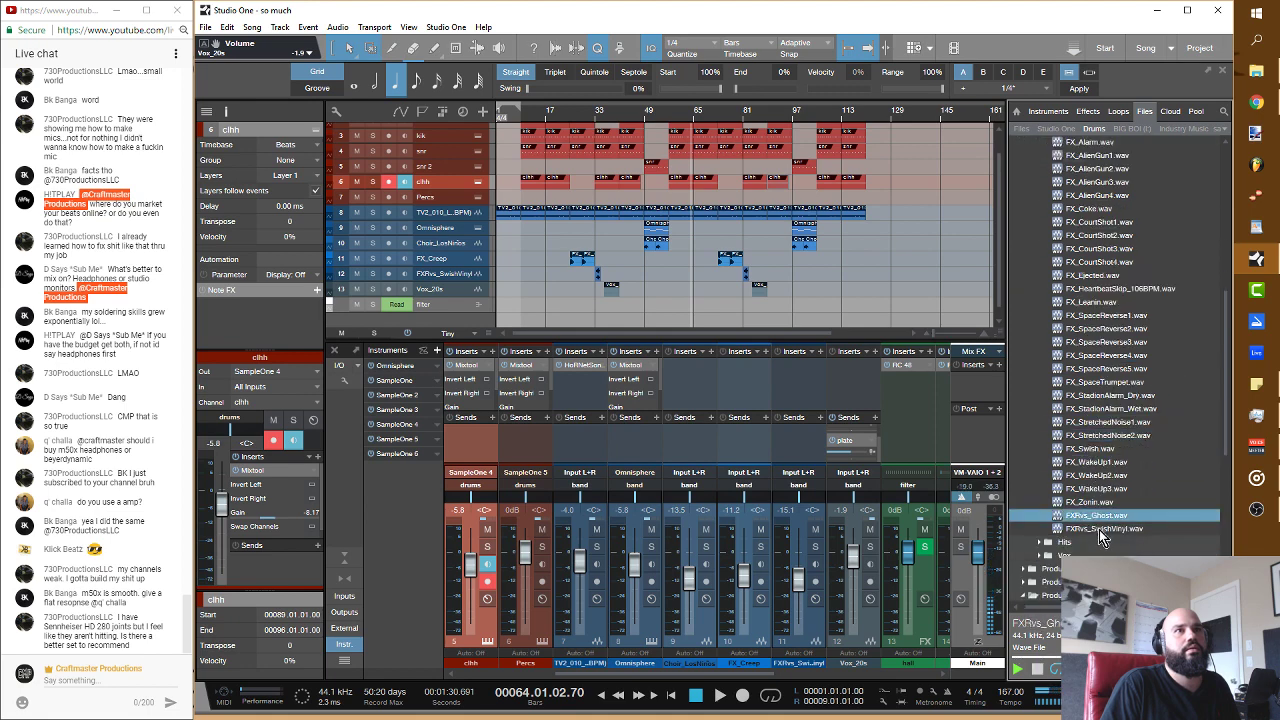
left_click(1100, 530)
left_click(1093, 502)
Step: Open the Hits_&_Bells folder of the Boom_Kitchen_-_Drums_From_The_Gutter kit and audition AlarmLoop_Monk_94BPM
scroll(1070, 445, "up", 9)
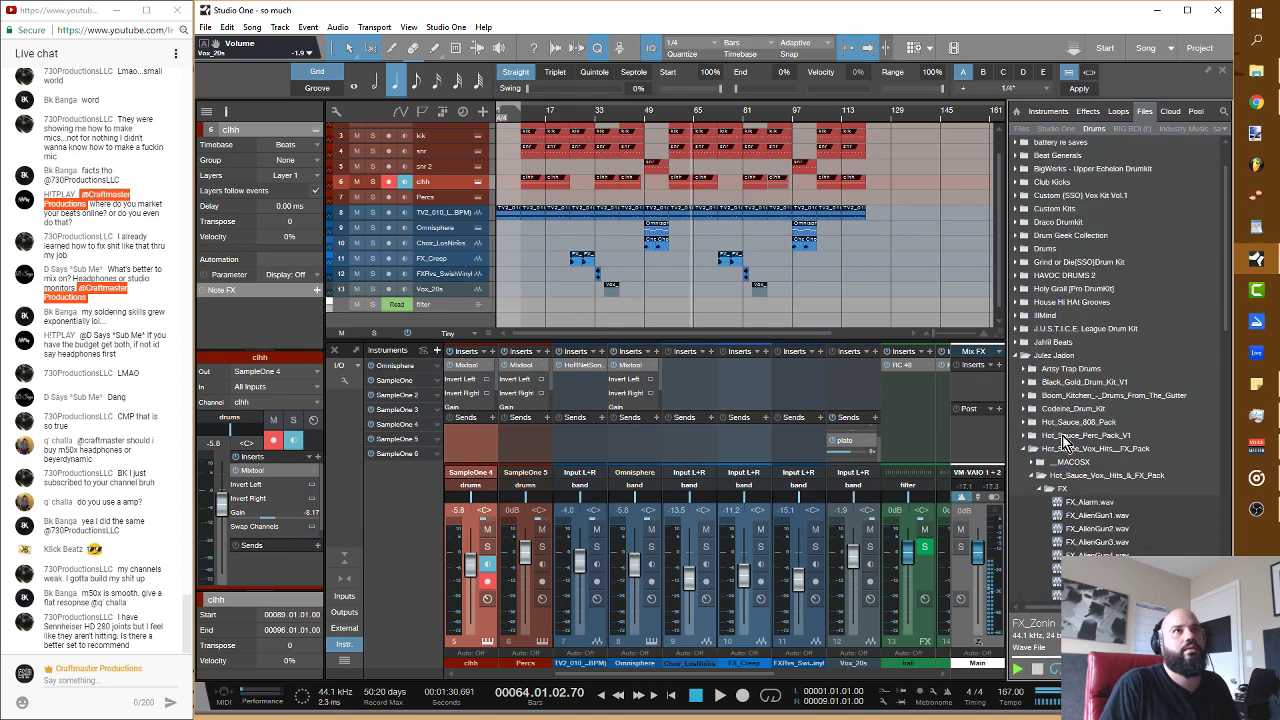
left_click(1030, 436)
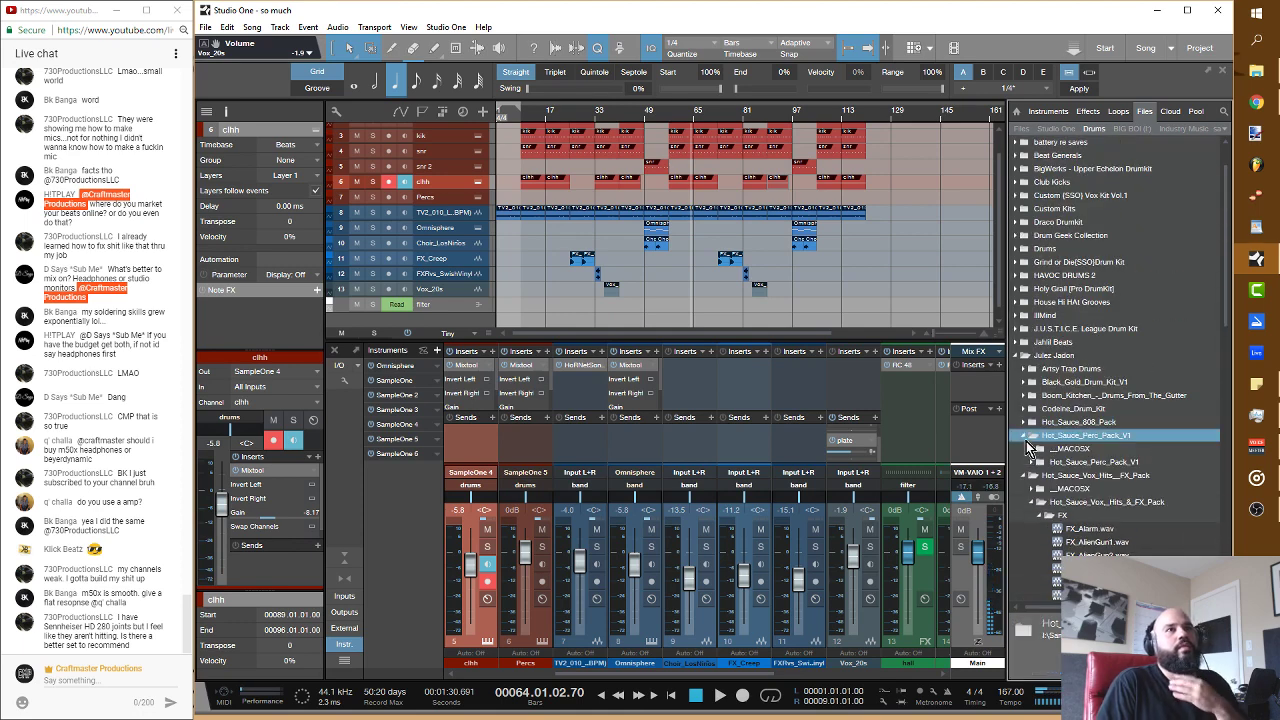
left_click(1030, 446)
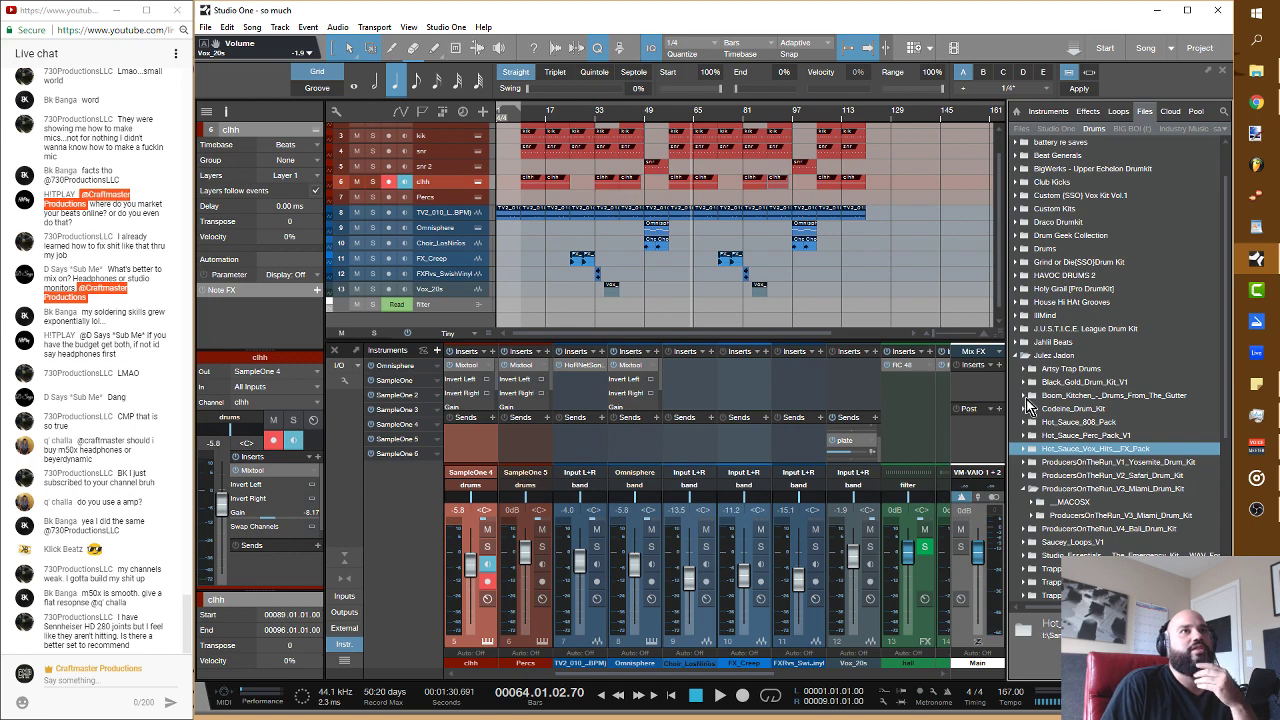
left_click(1030, 396)
left_click(1033, 422)
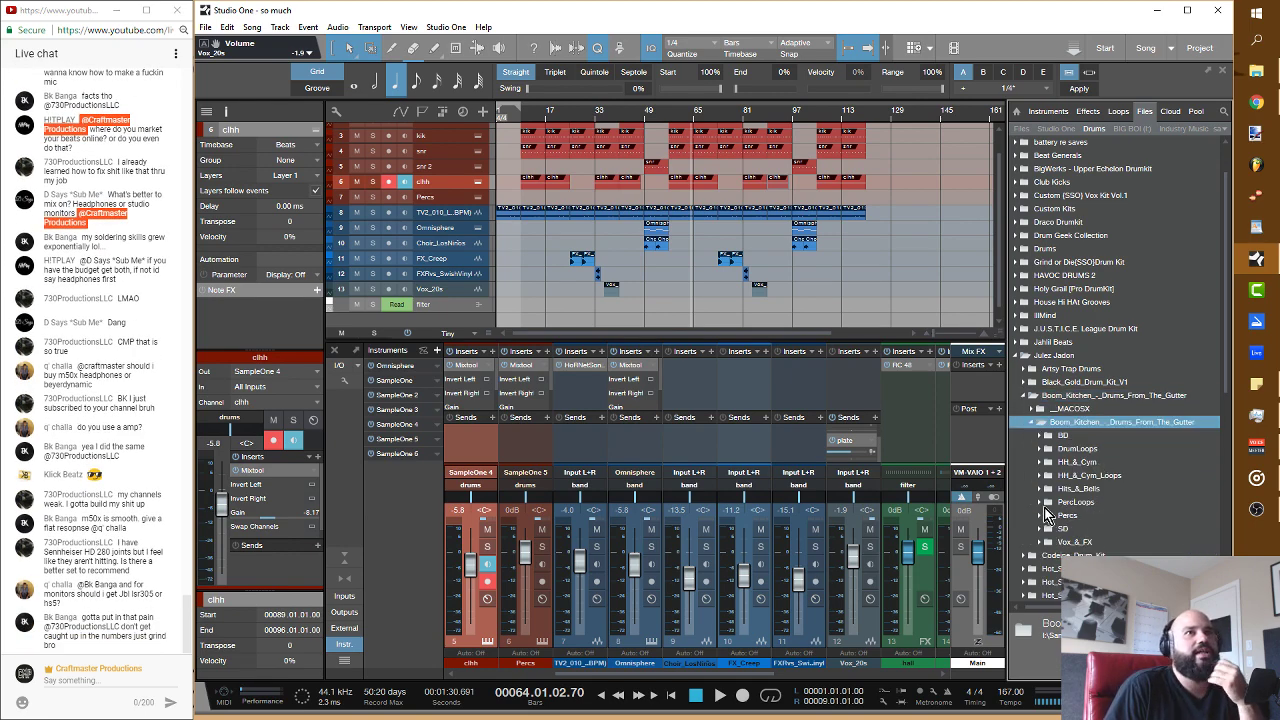
left_click(1041, 489)
left_click(1069, 502)
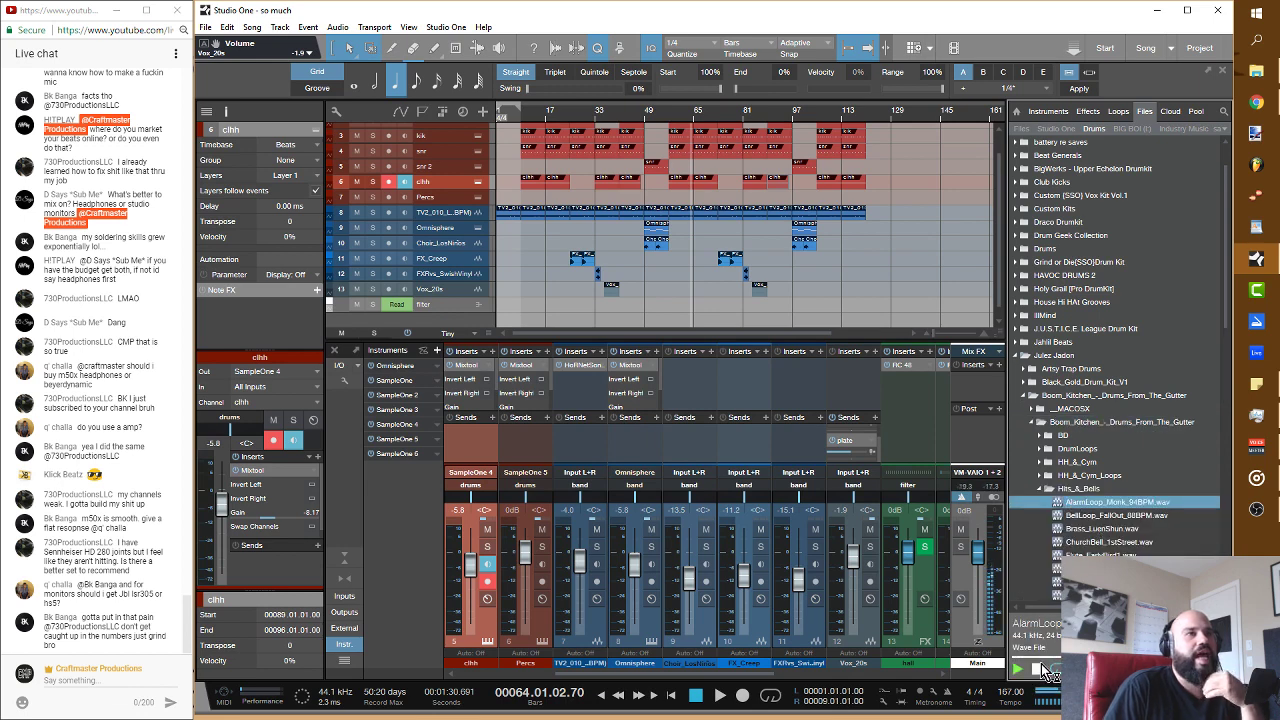
left_click(1040, 669)
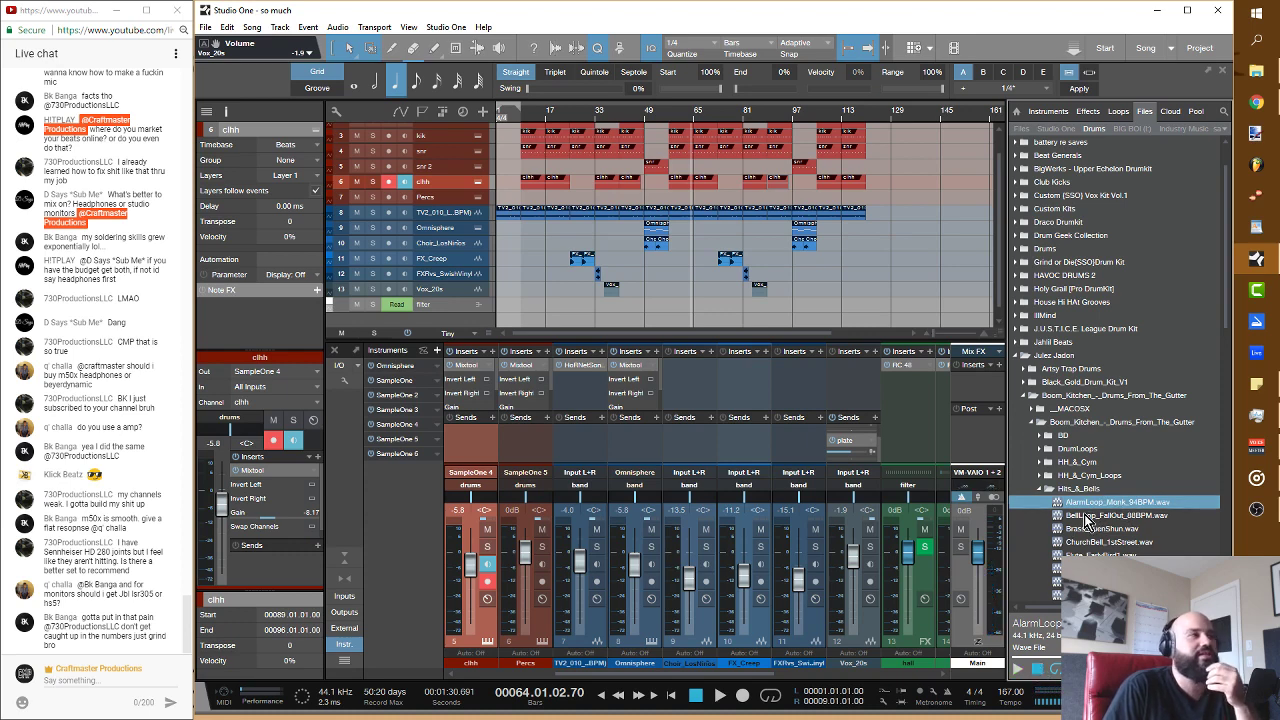
Step: Audition BellLoop_FallOut_88BPM, Brass_LuenShun, the flute sample and ChurchBell_1stStreet in the Hits_&_Bells folder
left_click(1085, 516)
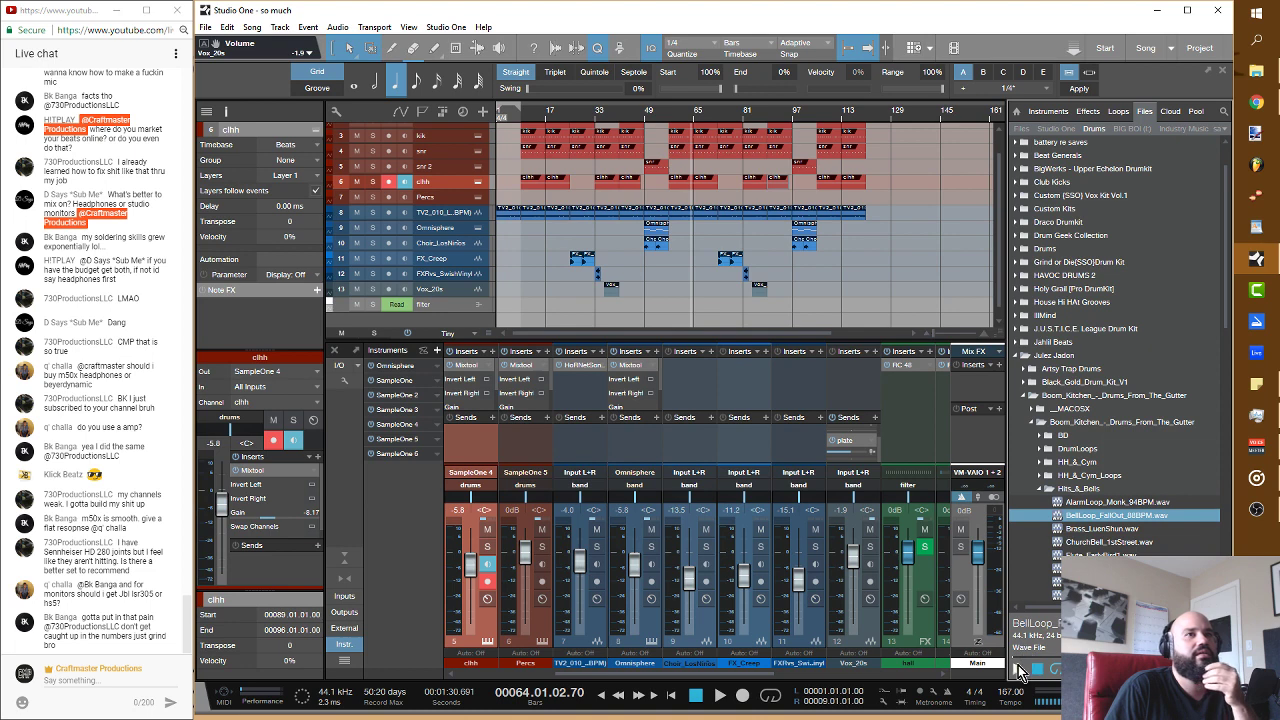
left_click(1019, 670)
left_click(1098, 529)
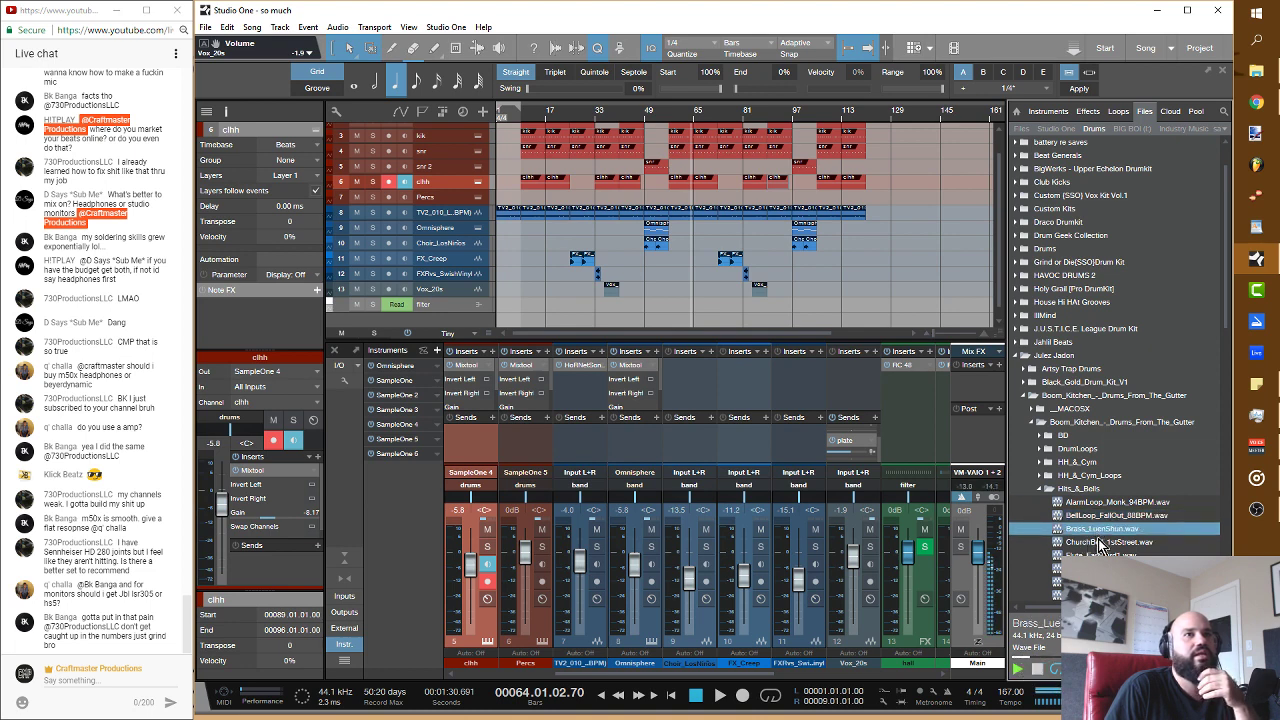
left_click(1100, 542)
key("Down")
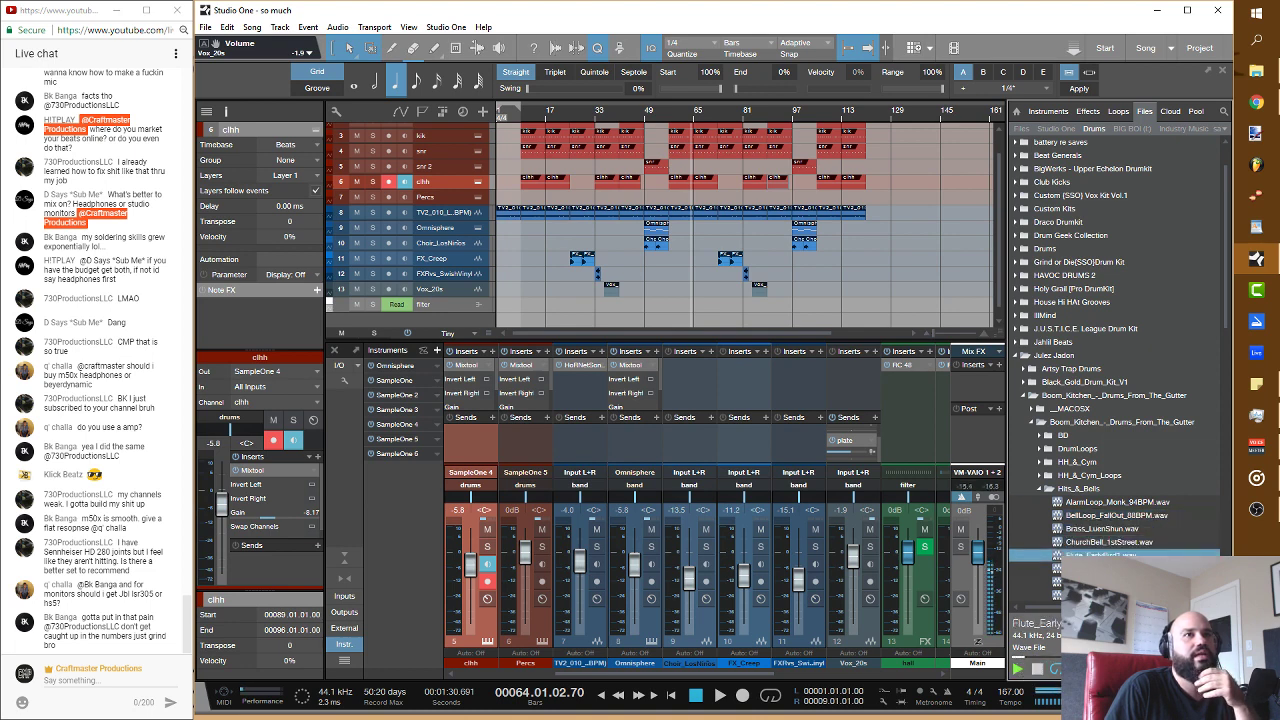
key("Down")
left_click(1106, 544)
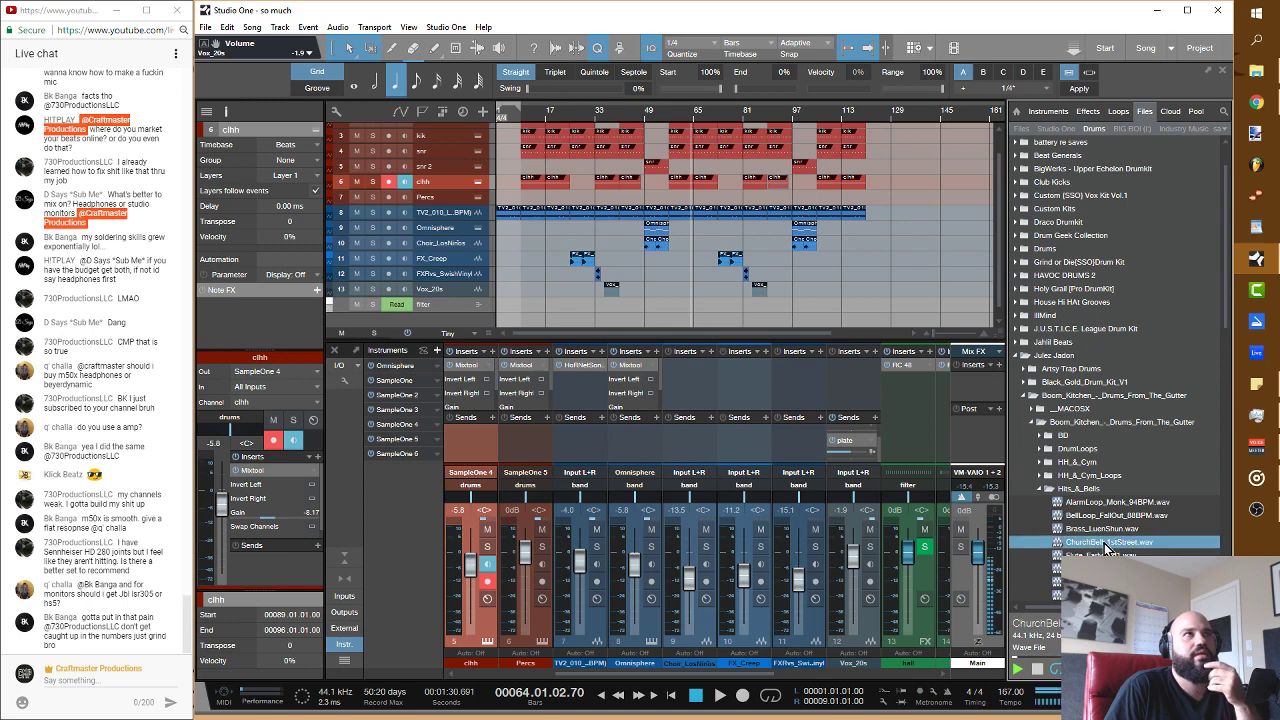
Step: Place ChurchBell_1stStreet on a new audio track at bar 9 and route its channel to the band bus
left_click_drag(1106, 544, 526, 227)
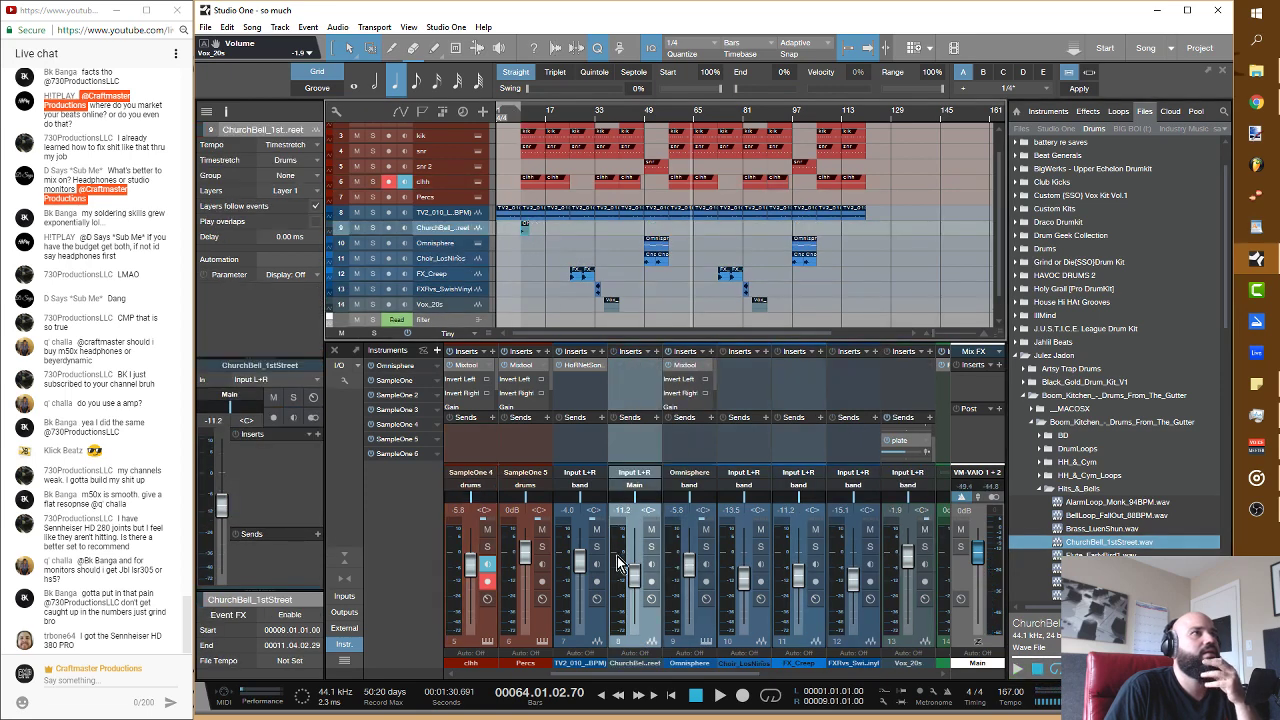
left_click(634, 485)
left_click(640, 522)
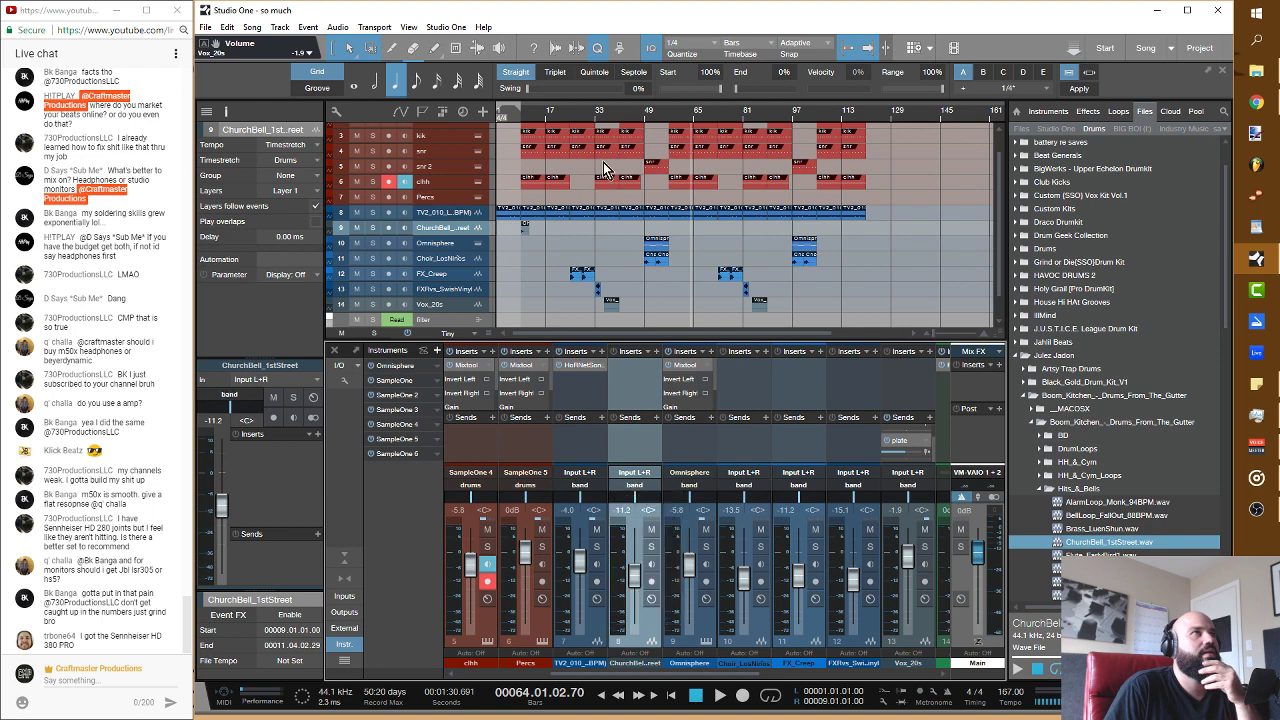
Step: Play from bar 7 and copy the church bell event to bars 17, 57, 65, 105 and 113
left_click(516, 112)
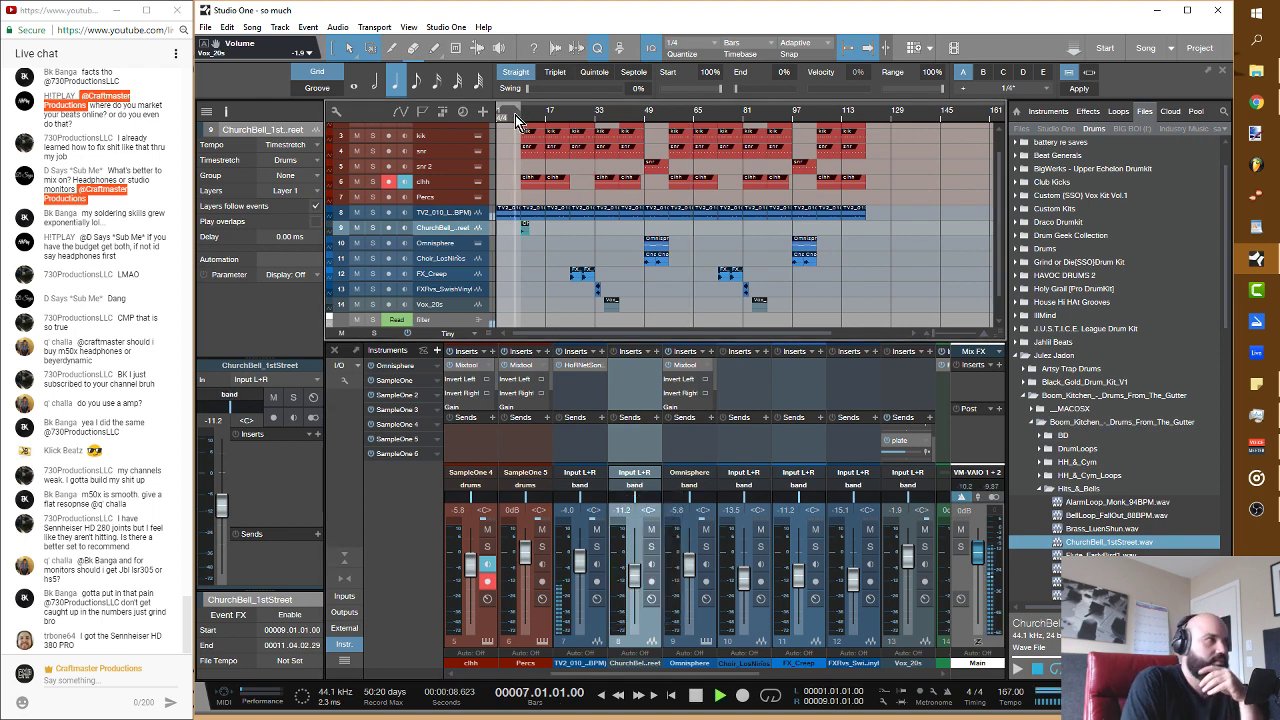
key("space")
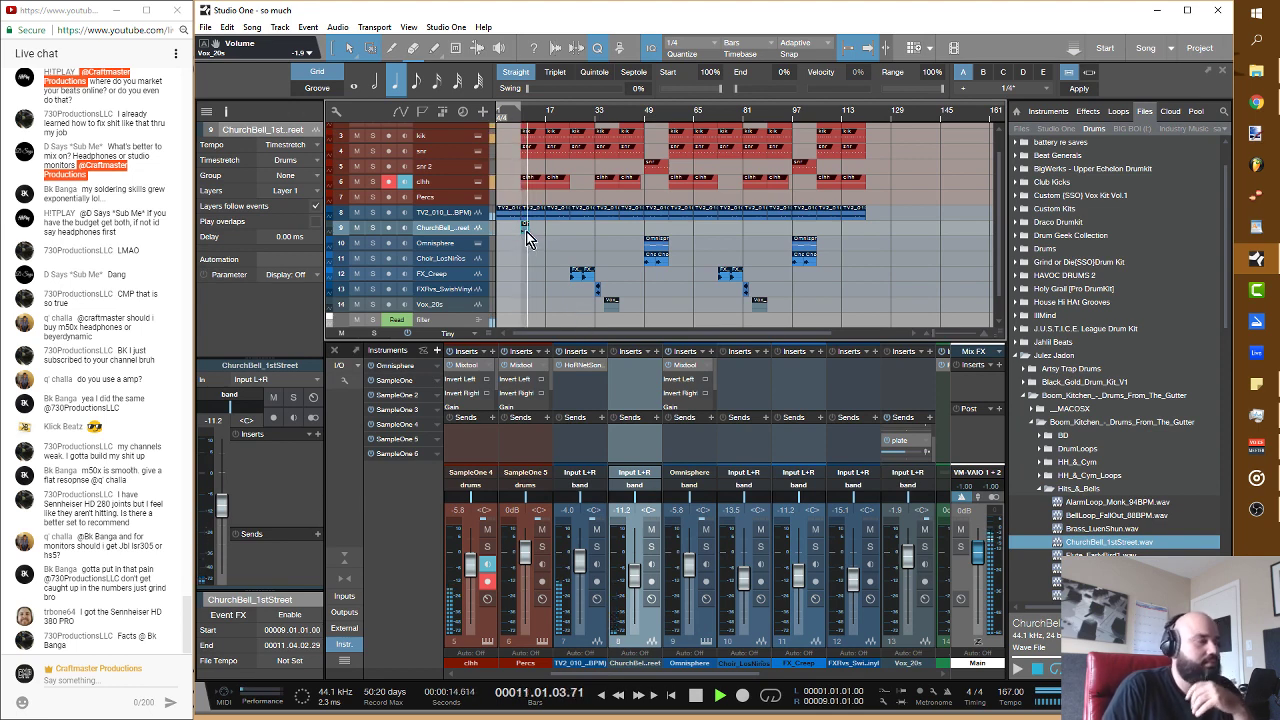
left_click_drag(526, 233, 812, 230)
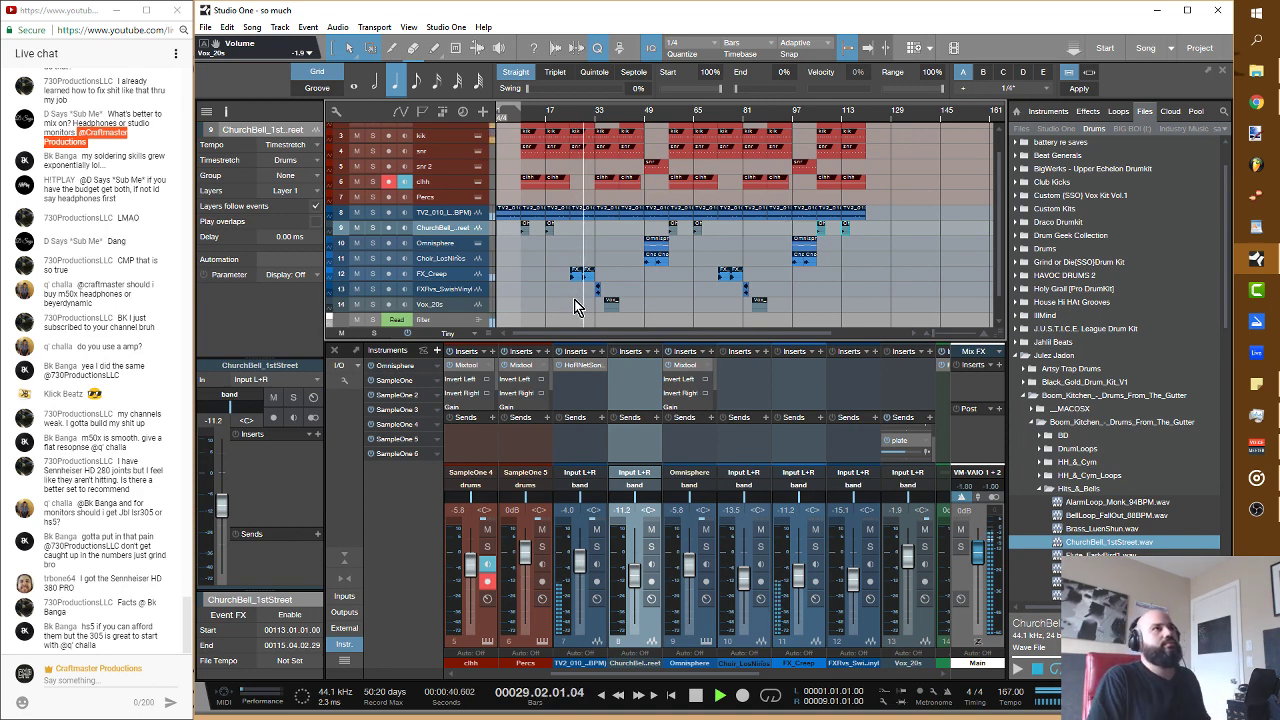
Step: Raise the ChurchBell_1stStreet channel to -9.2 dB and transpose all church bell events by 12
left_click(519, 114)
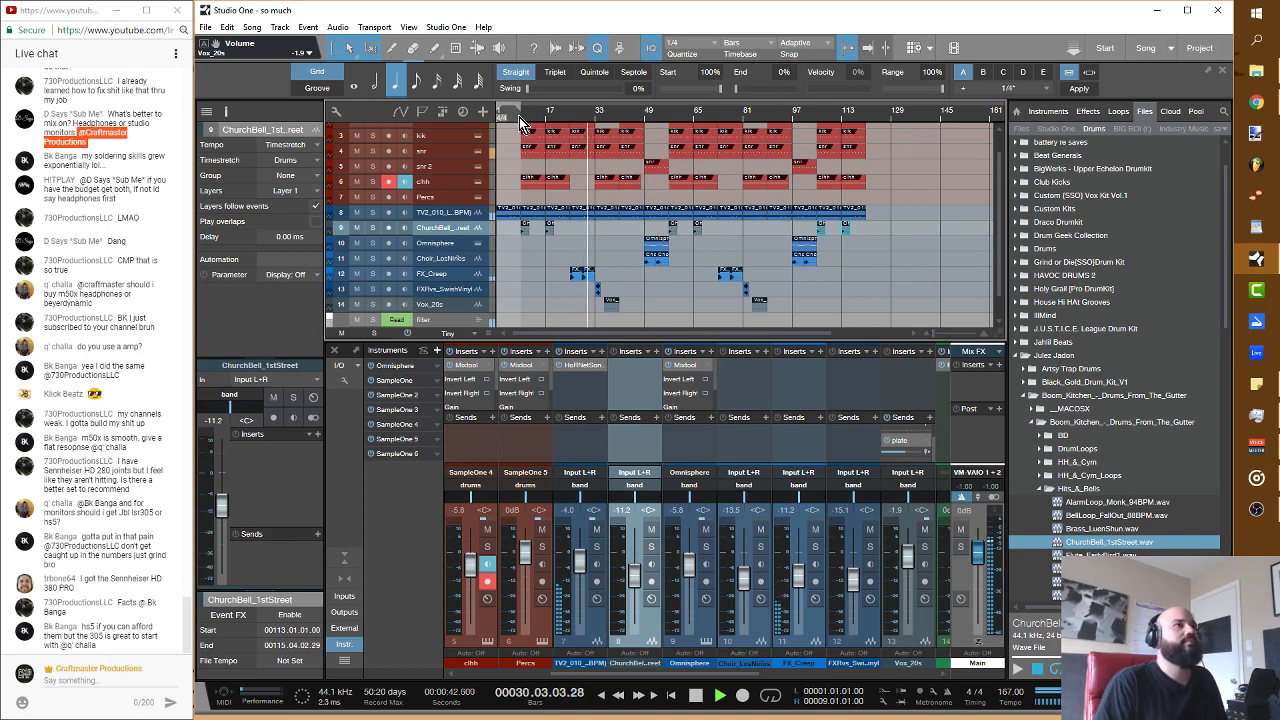
left_click_drag(634, 578, 634, 574)
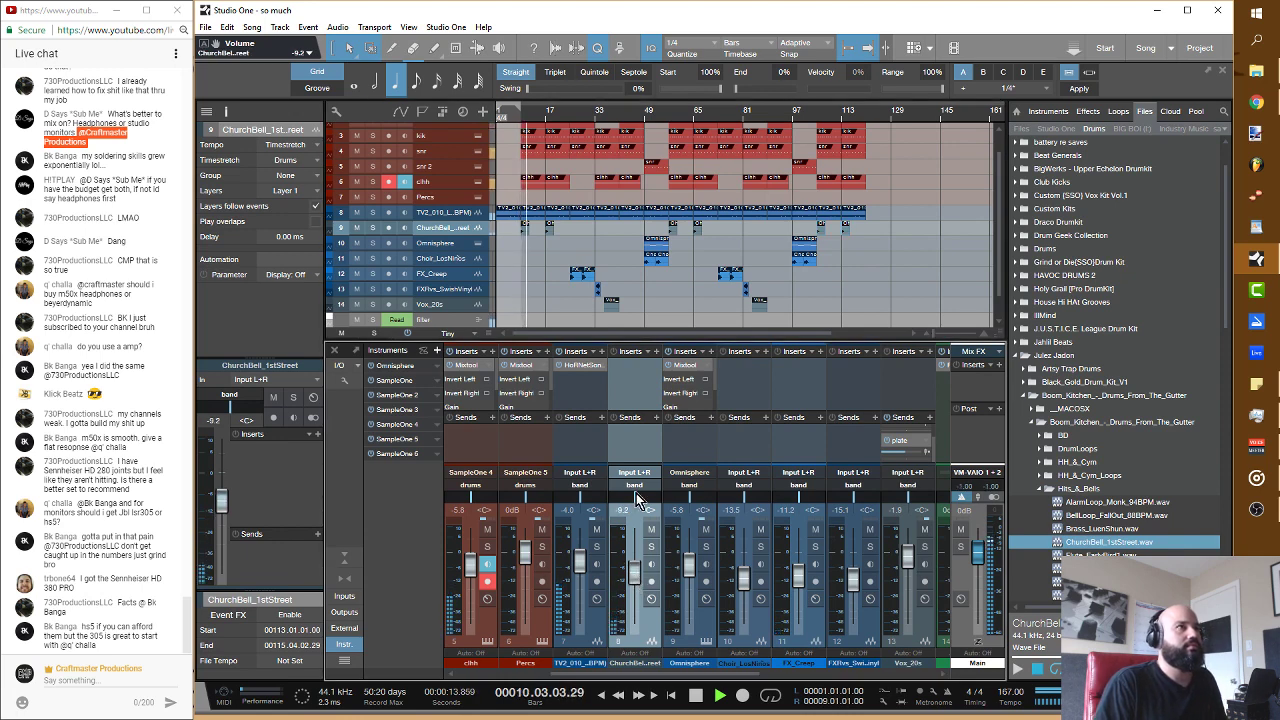
left_click(524, 232)
right_click(525, 231)
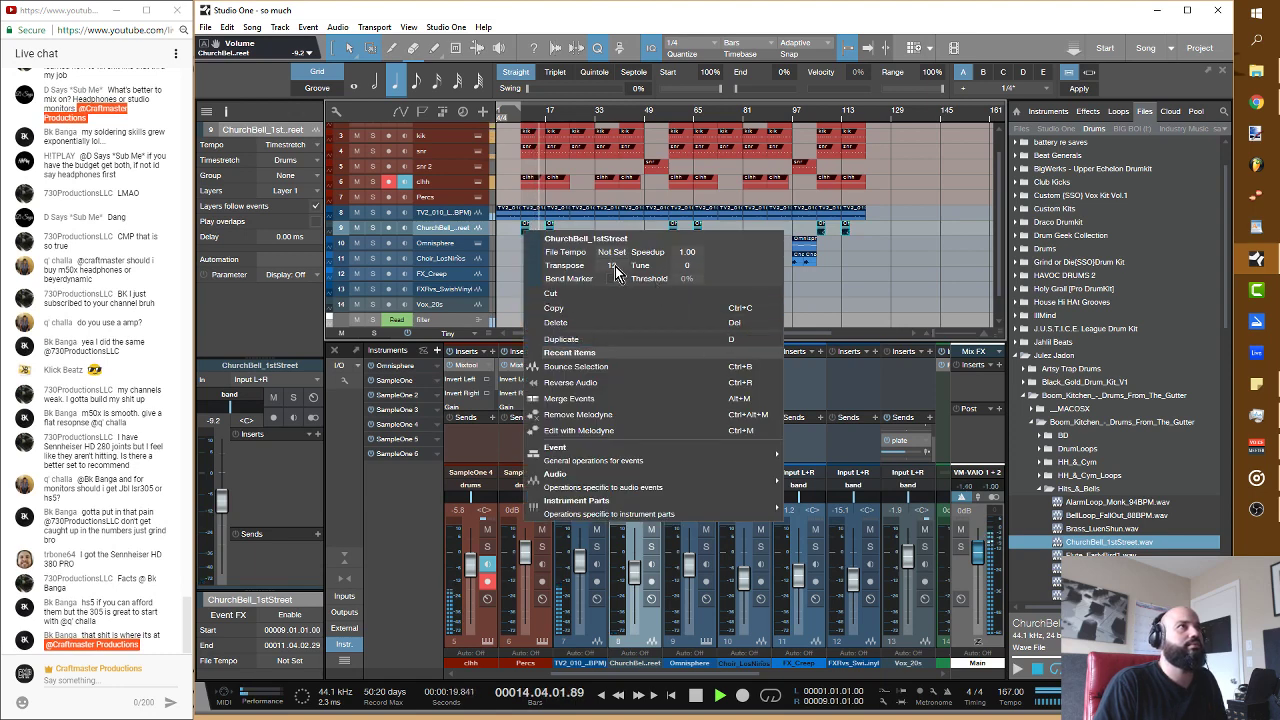
scroll(617, 270, "up", 2)
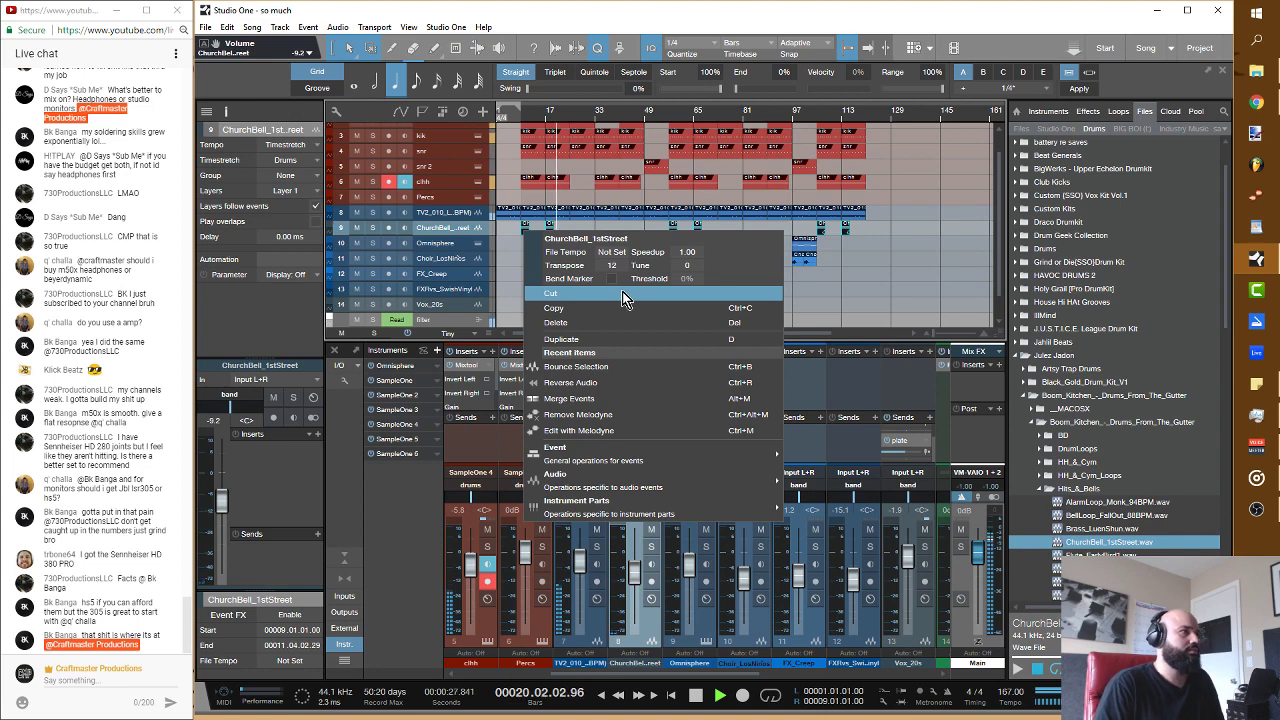
Step: Replay from bar 9, lower the ChurchBell_1stStreet channel to -16.2 dB and reset the bell events' transpose to 0
left_click(520, 121)
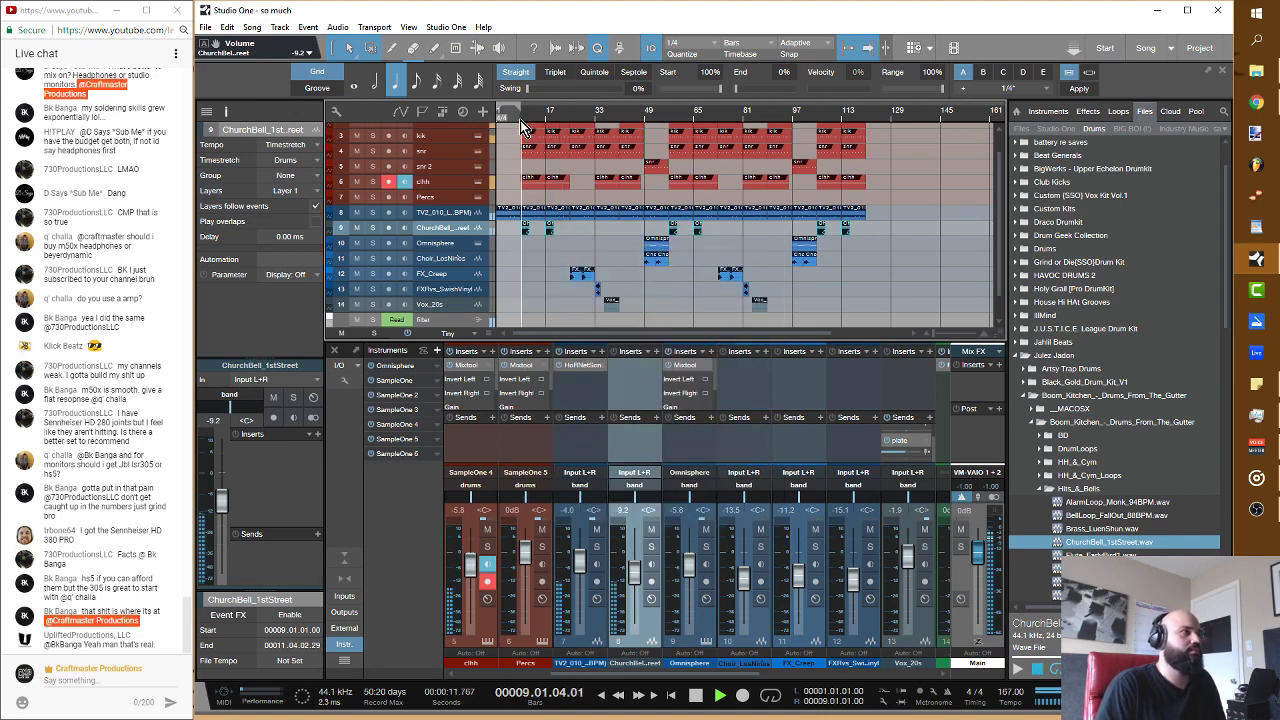
left_click_drag(638, 535, 636, 592)
left_click(513, 121)
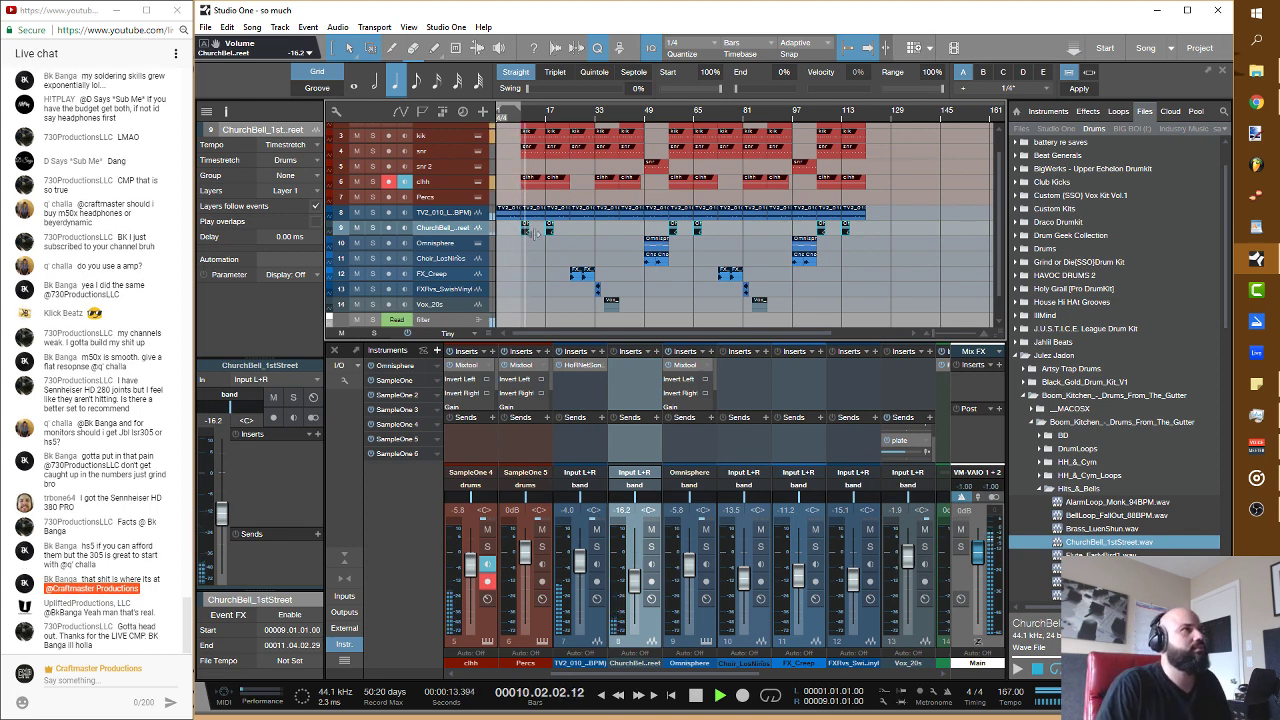
key("space")
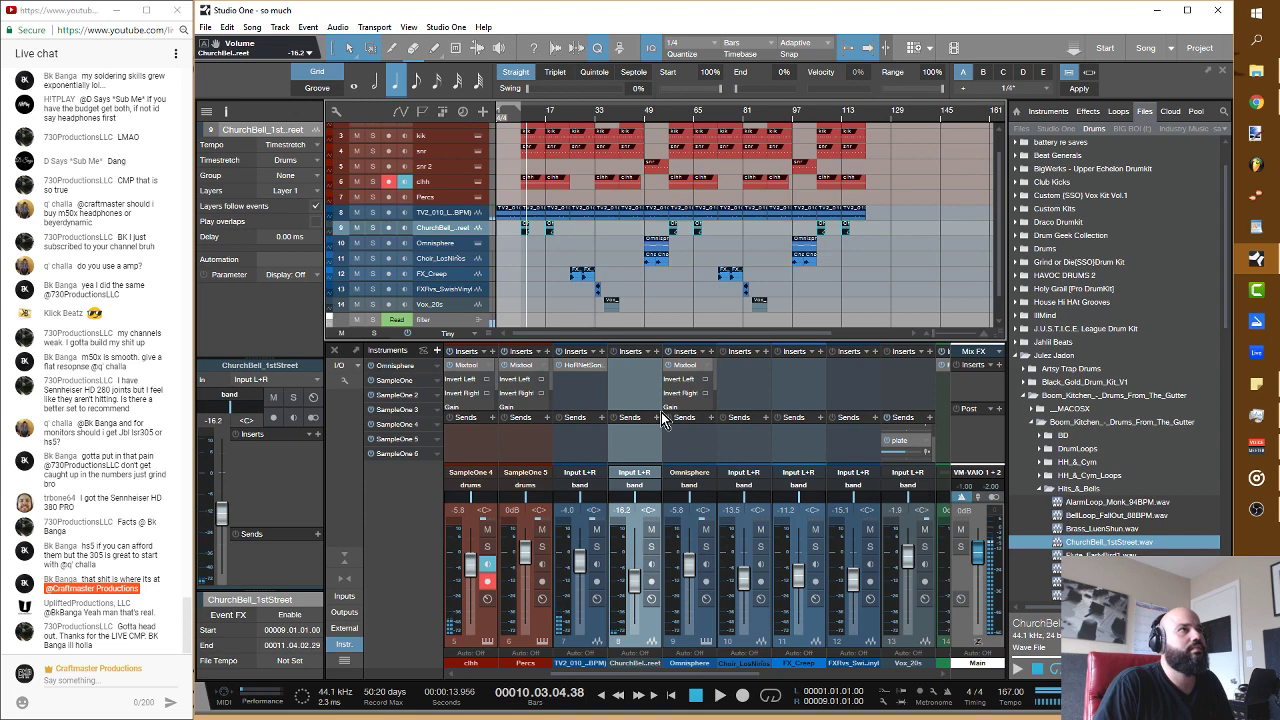
right_click(527, 232)
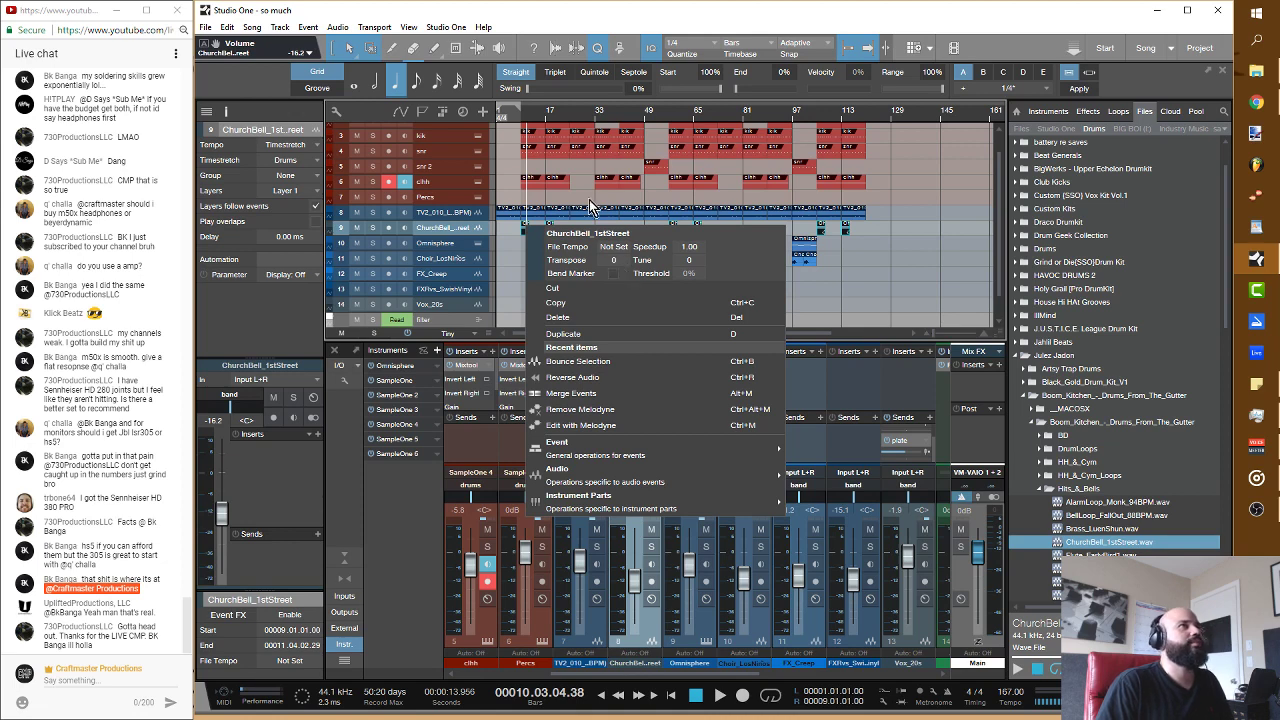
Step: Move the playback cursor to bar 9 and enlarge the mixer's insert area to show the full MIXbus insert chain
left_click(520, 130)
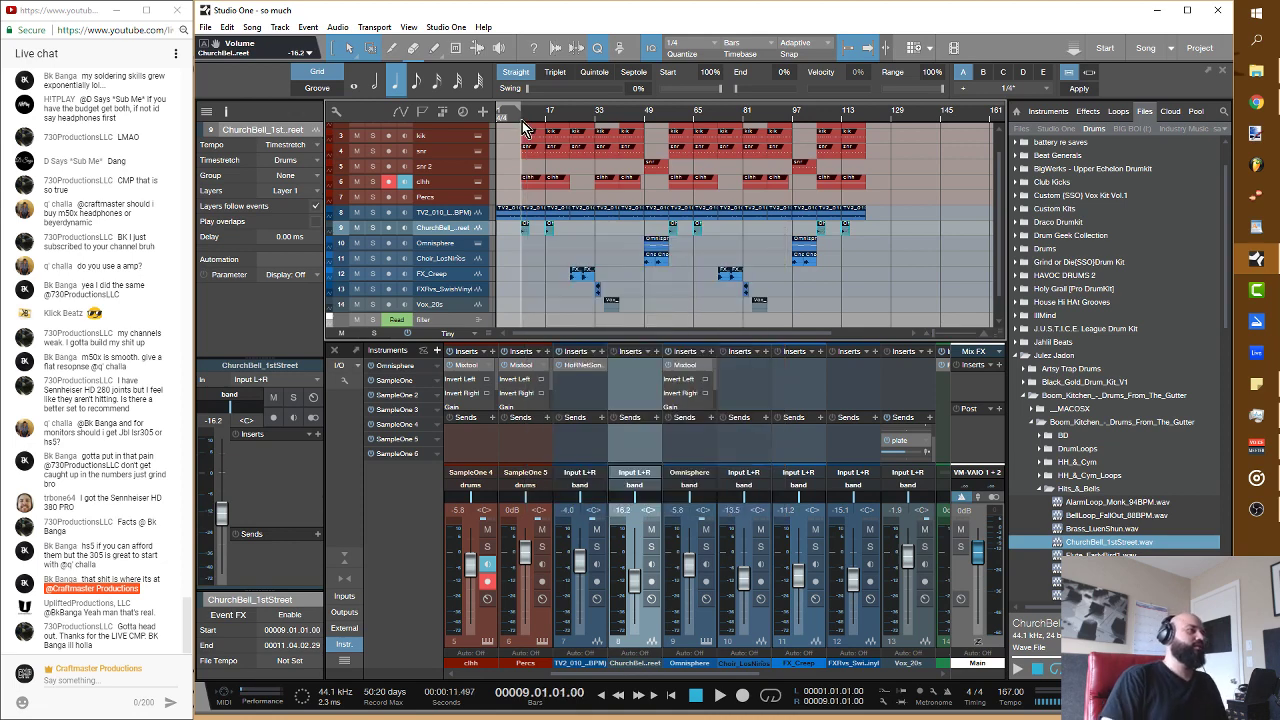
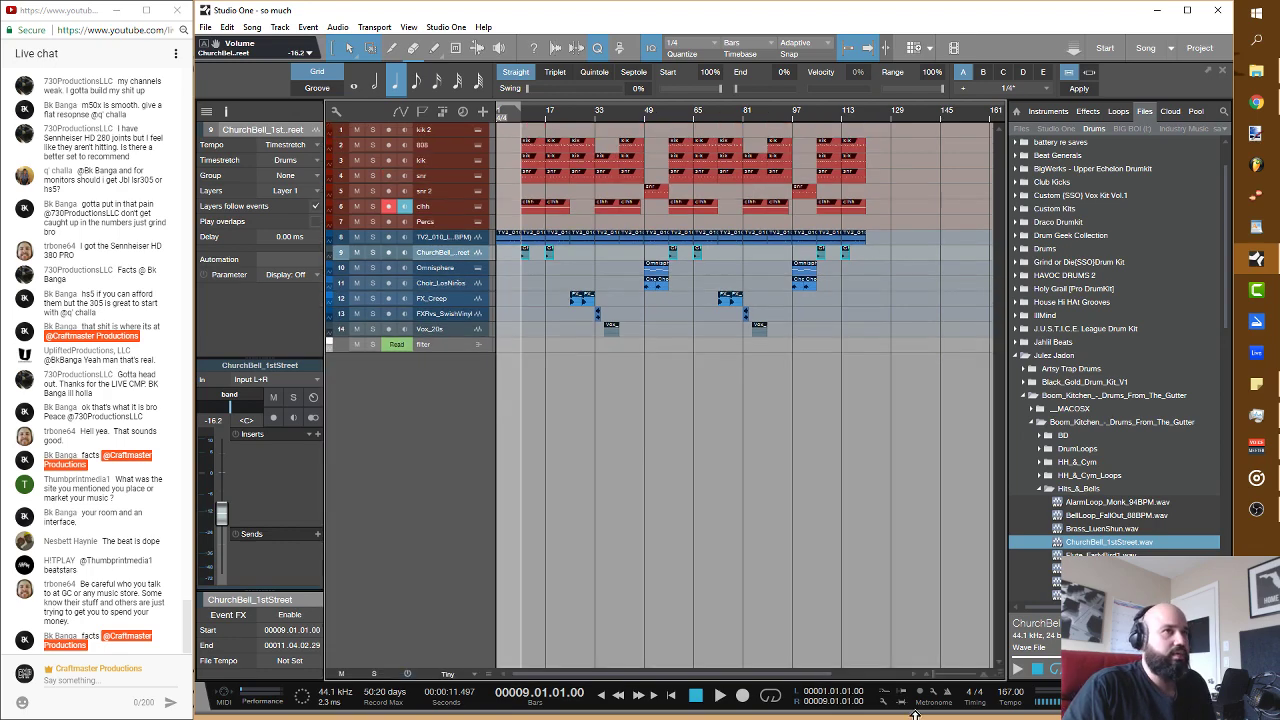
scroll(668, 675, "left", 3)
scroll(675, 690, "right", 5)
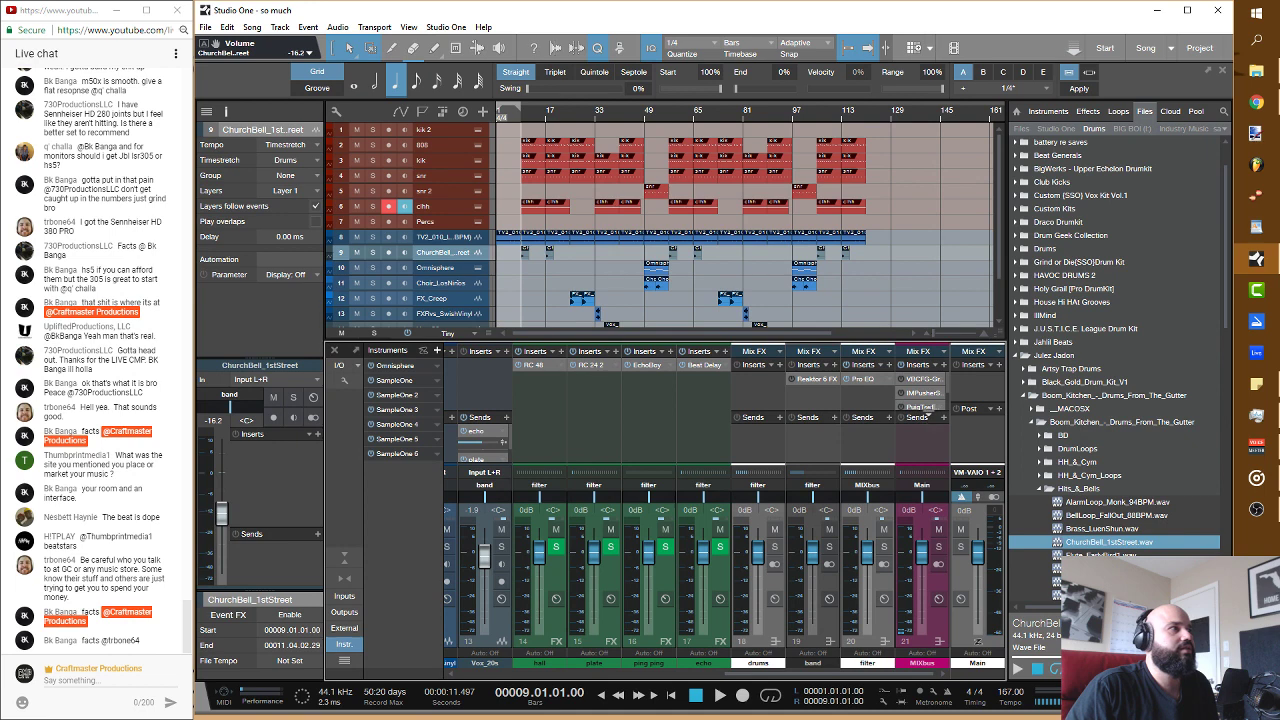
left_click_drag(928, 414, 930, 470)
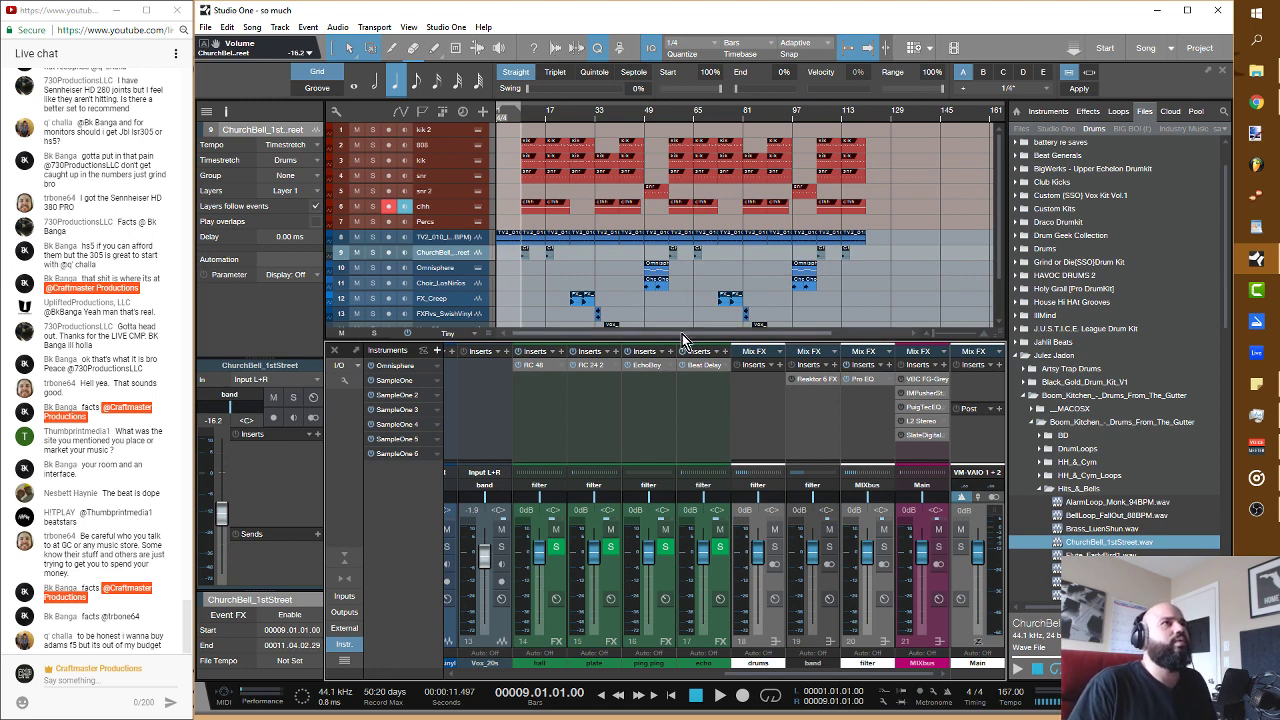
Step: Open the VBC FG-Grey compressor on the MIXbus channel and set its attack to 1.0
left_click(925, 380)
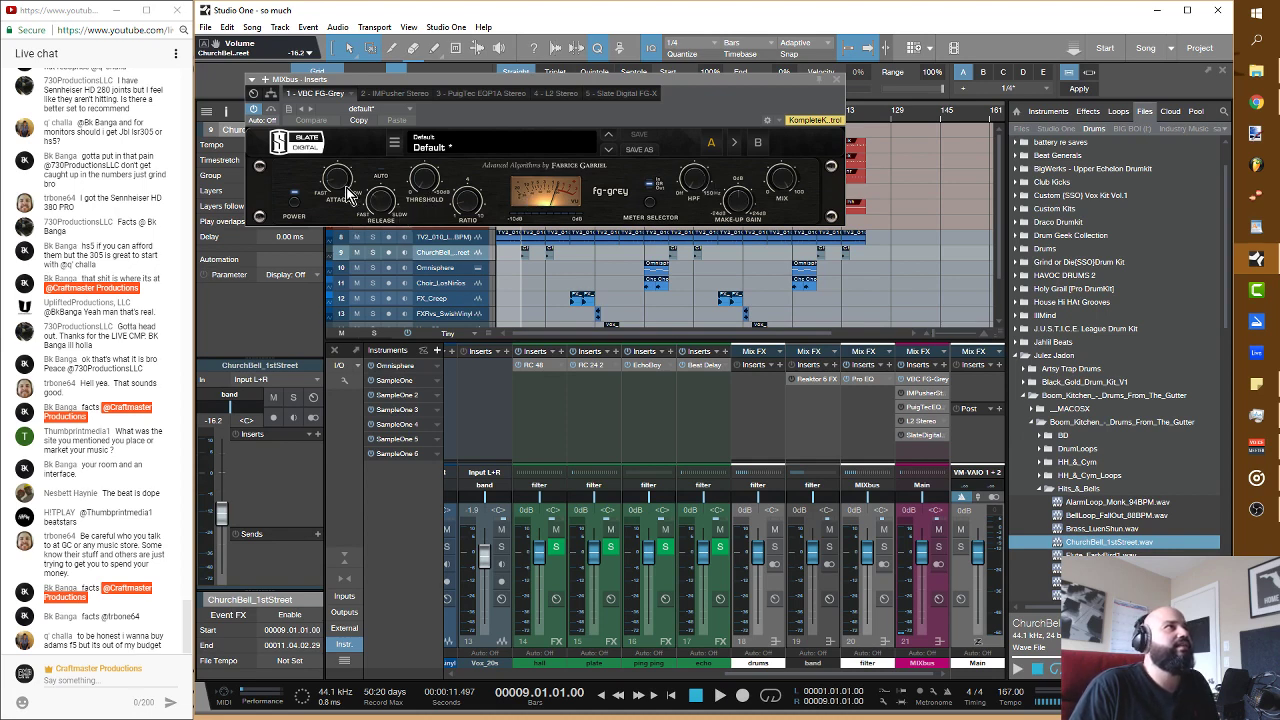
mouse_move(340, 188)
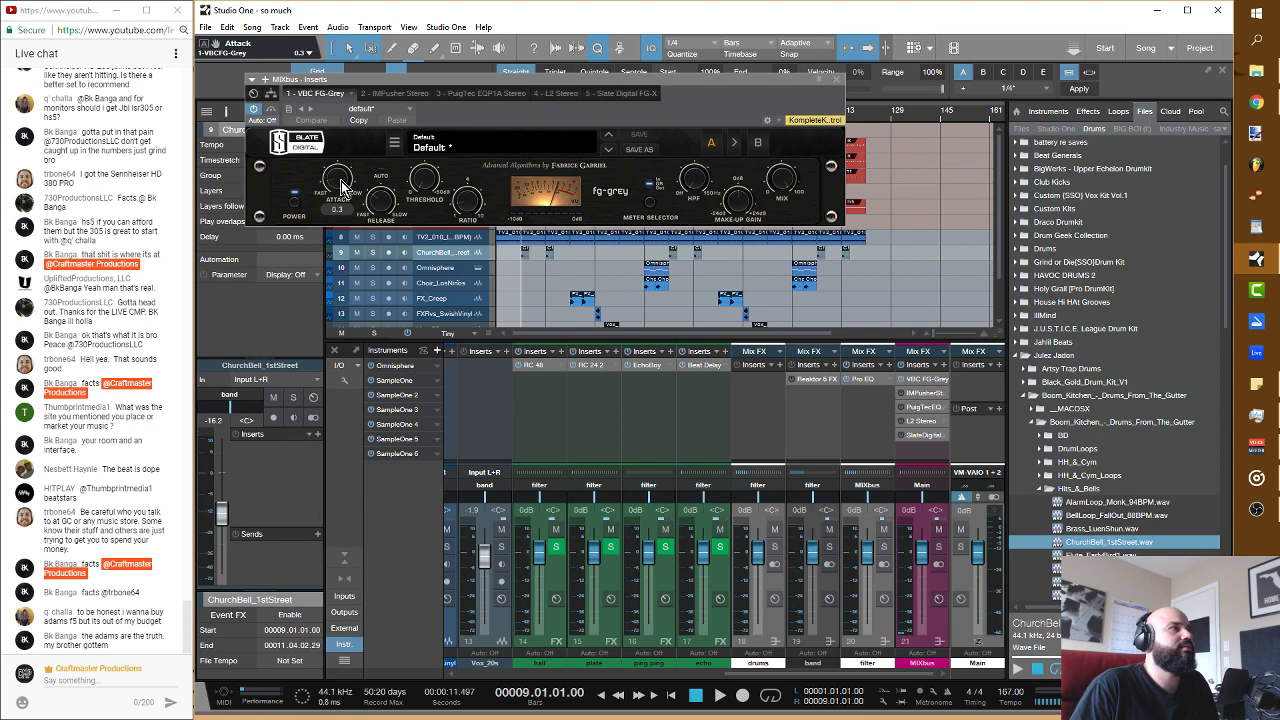
left_click_drag(341, 185, 340, 167)
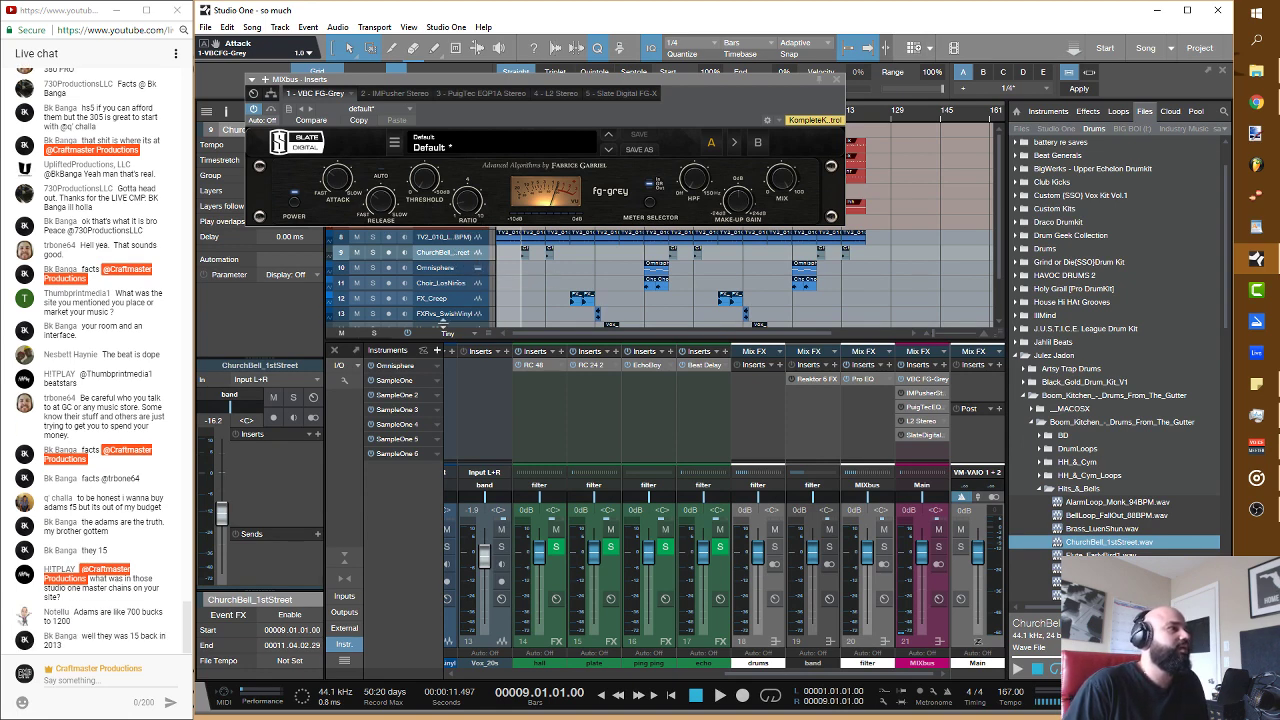
Step: Switch to Chrome, open the Studio One Tutorials site without joining the newsletter, and look through its home page
left_click(1254, 112)
left_click(1254, 112)
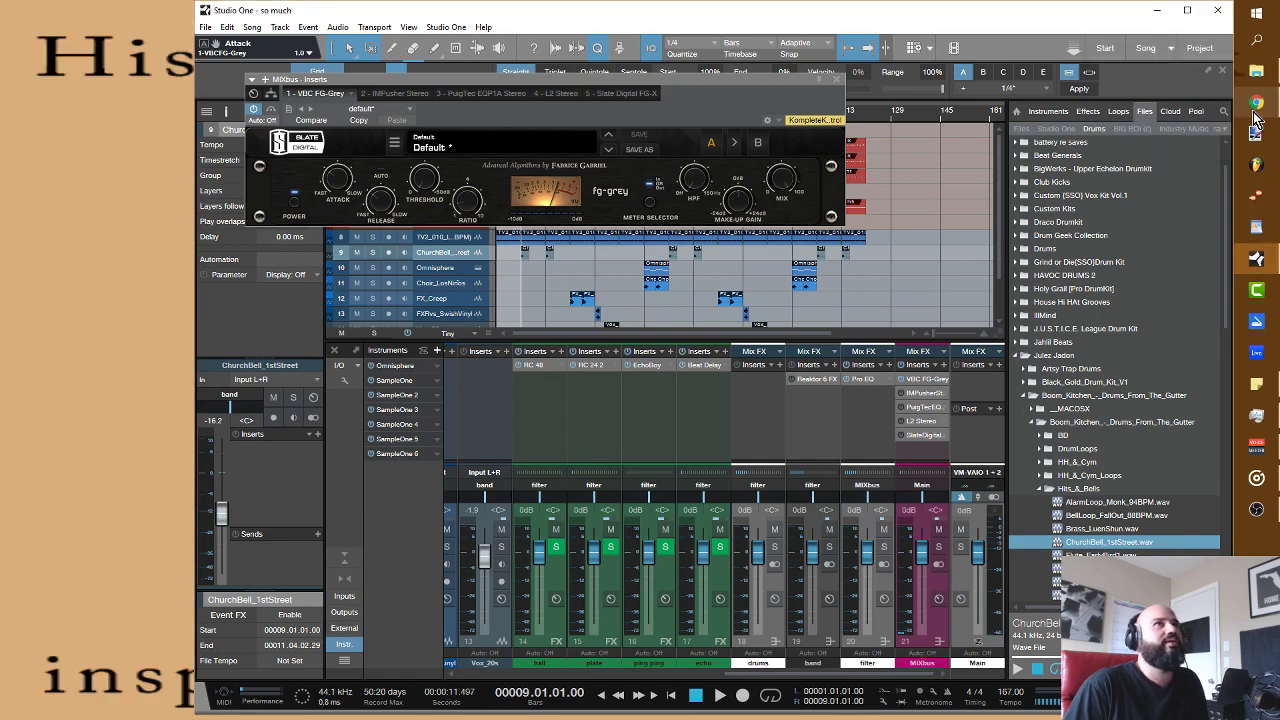
left_click(1256, 120)
right_click(1256, 112)
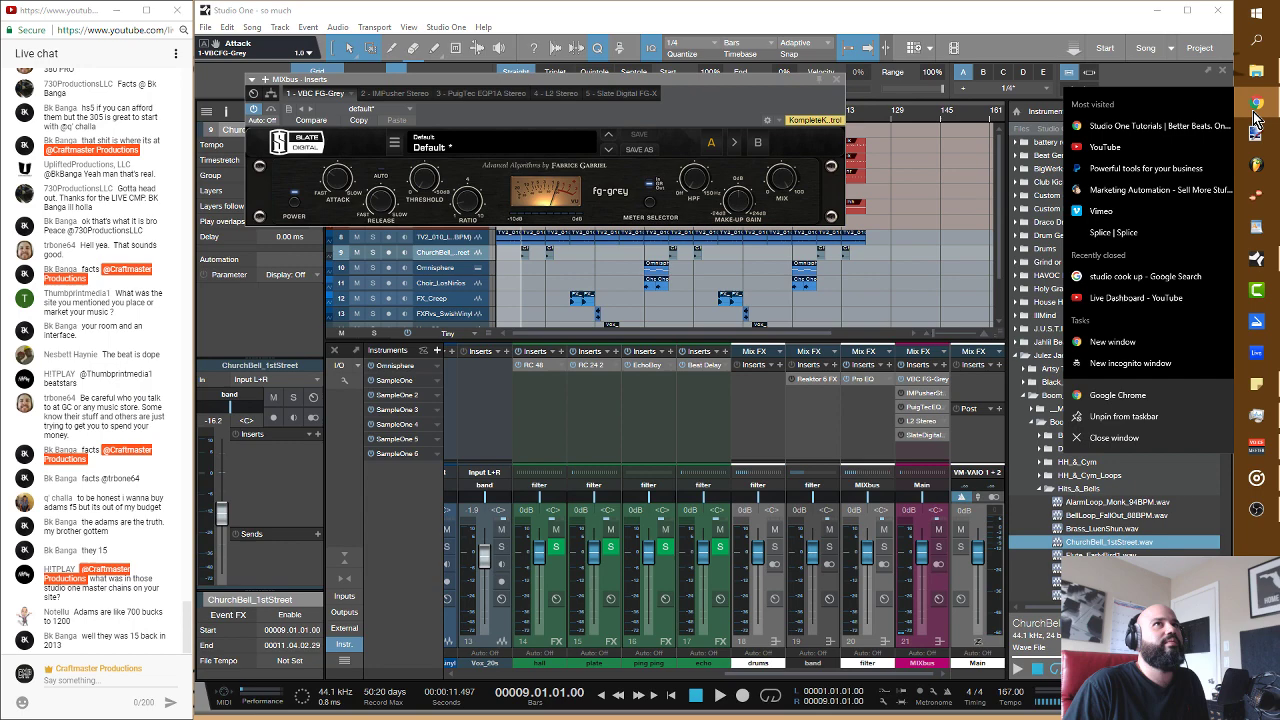
left_click(1195, 132)
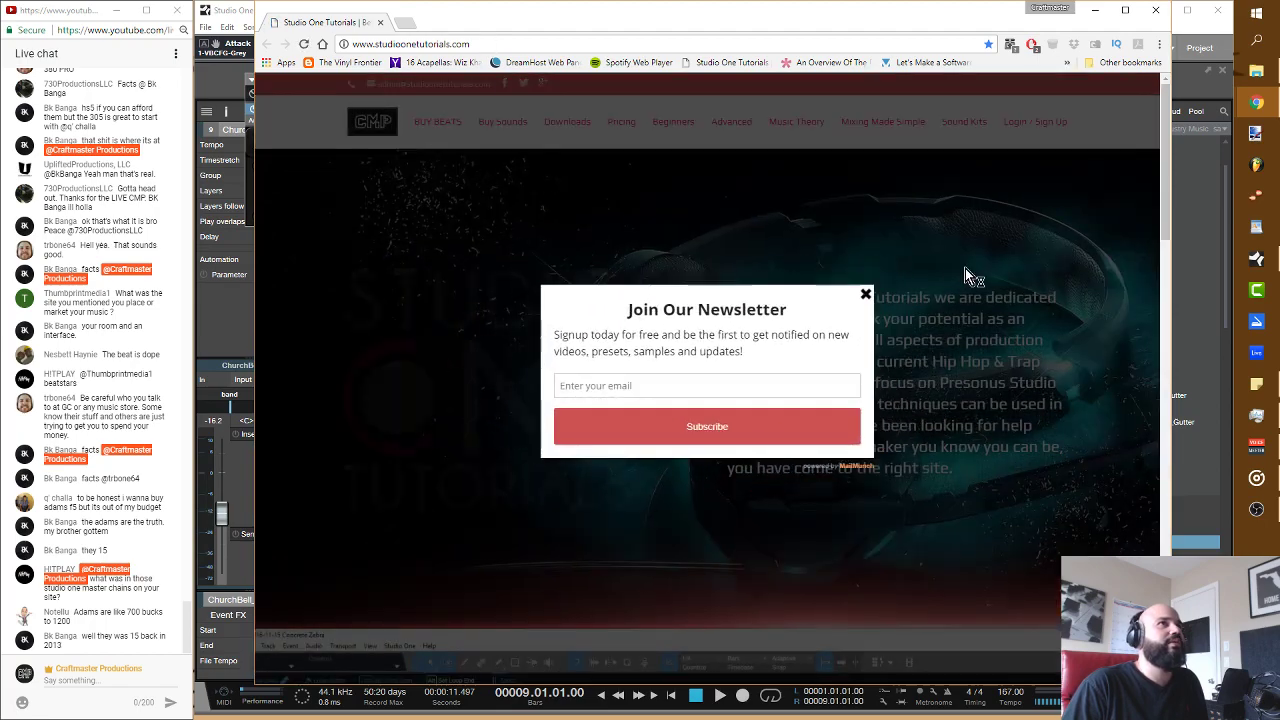
left_click(866, 294)
scroll(578, 380, "down", 3)
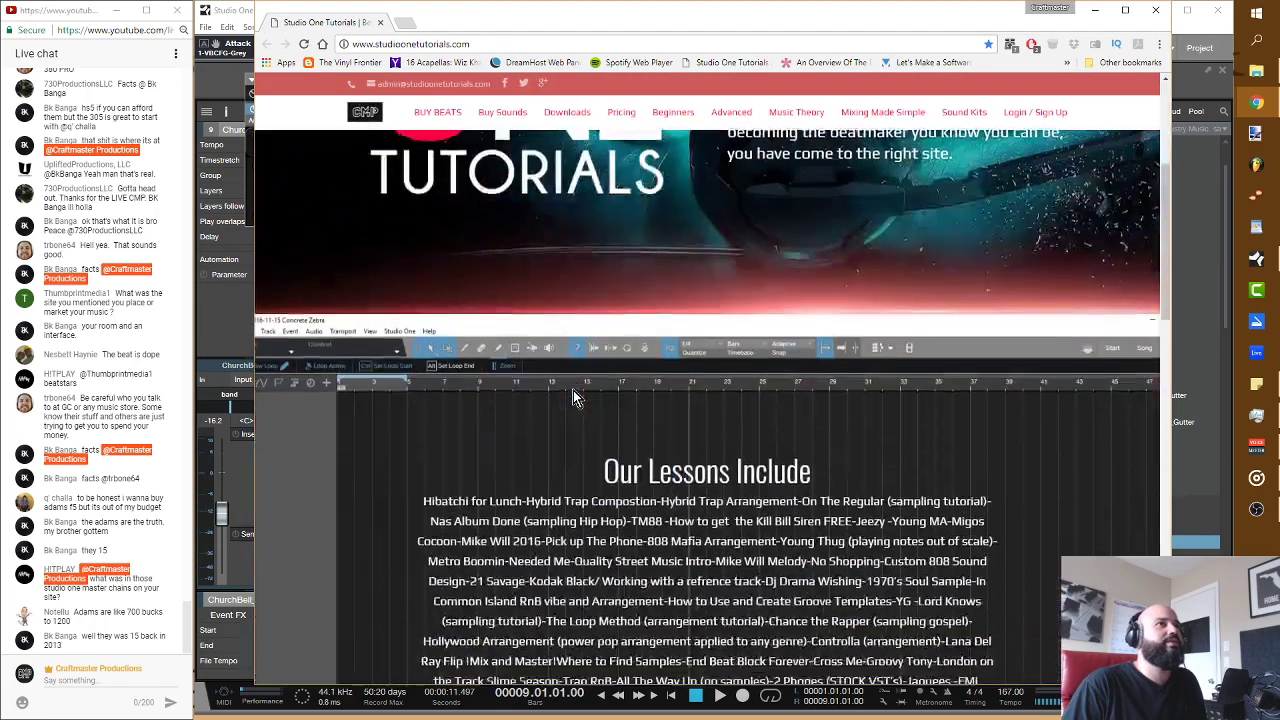
scroll(573, 397, "down", 10)
scroll(528, 300, "up", 5)
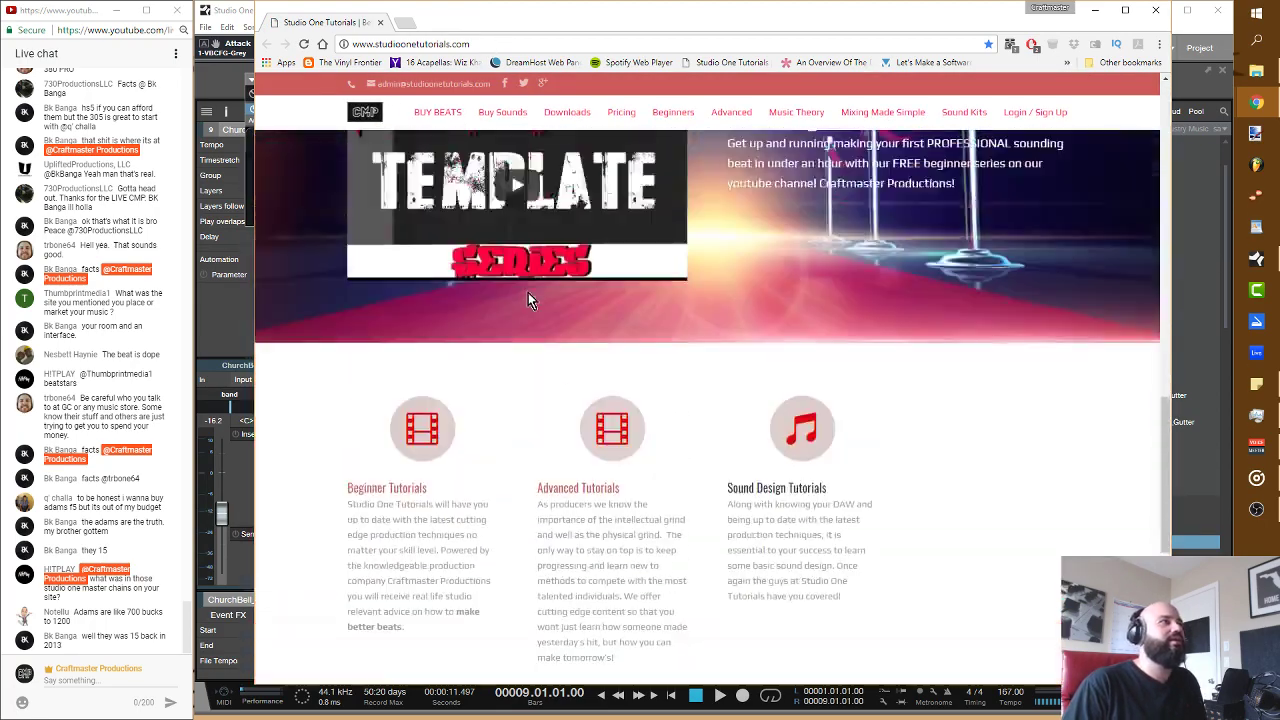
scroll(528, 292, "up", 6)
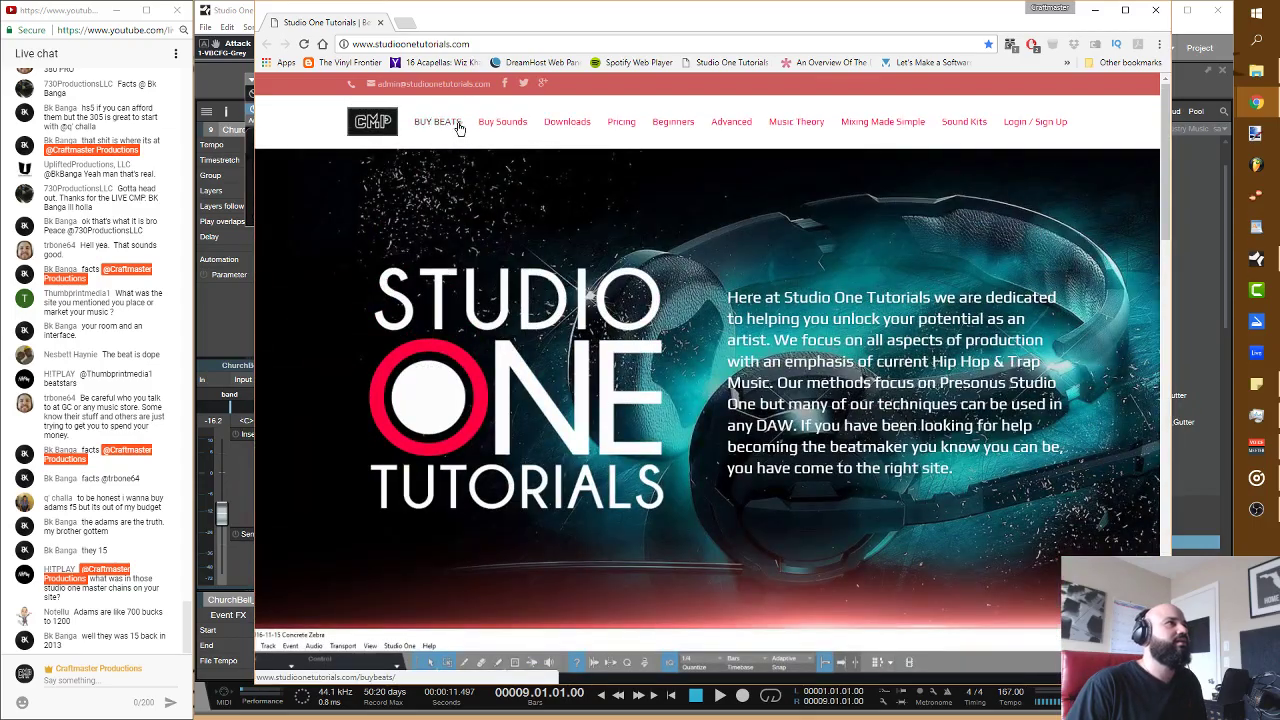
Step: Search Google for "adam f5"
left_click(460, 44)
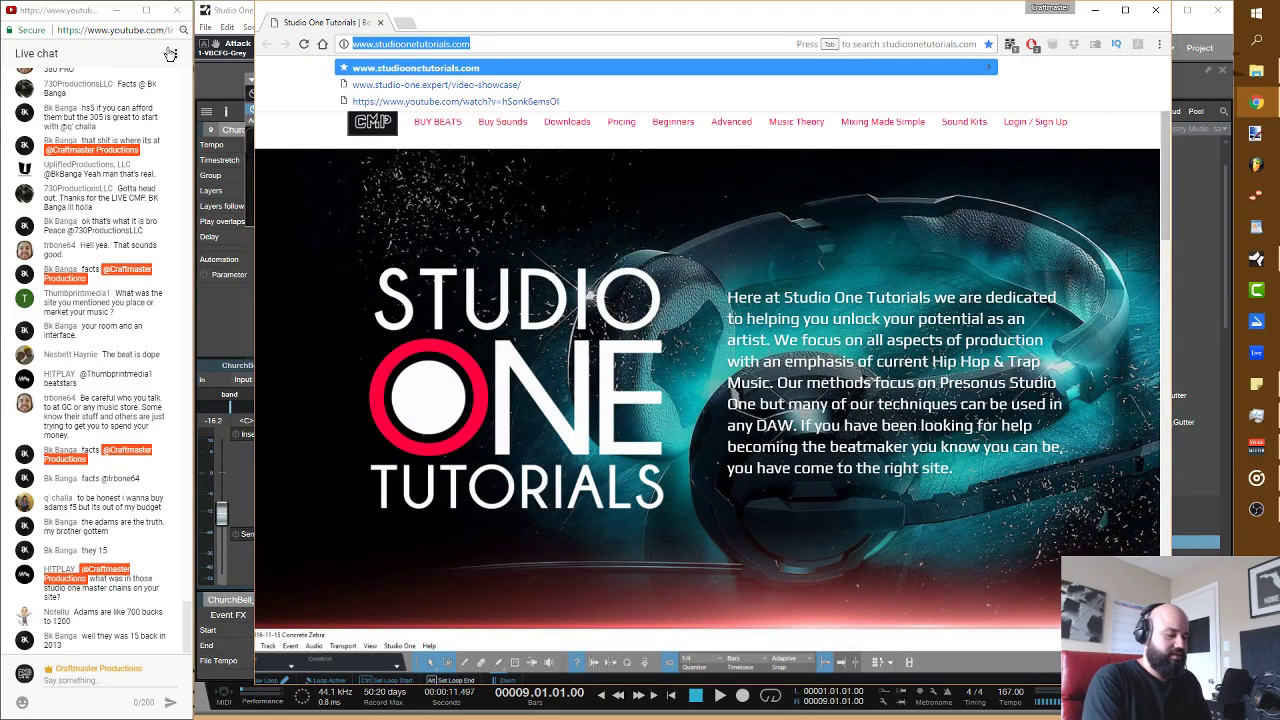
type("adma")
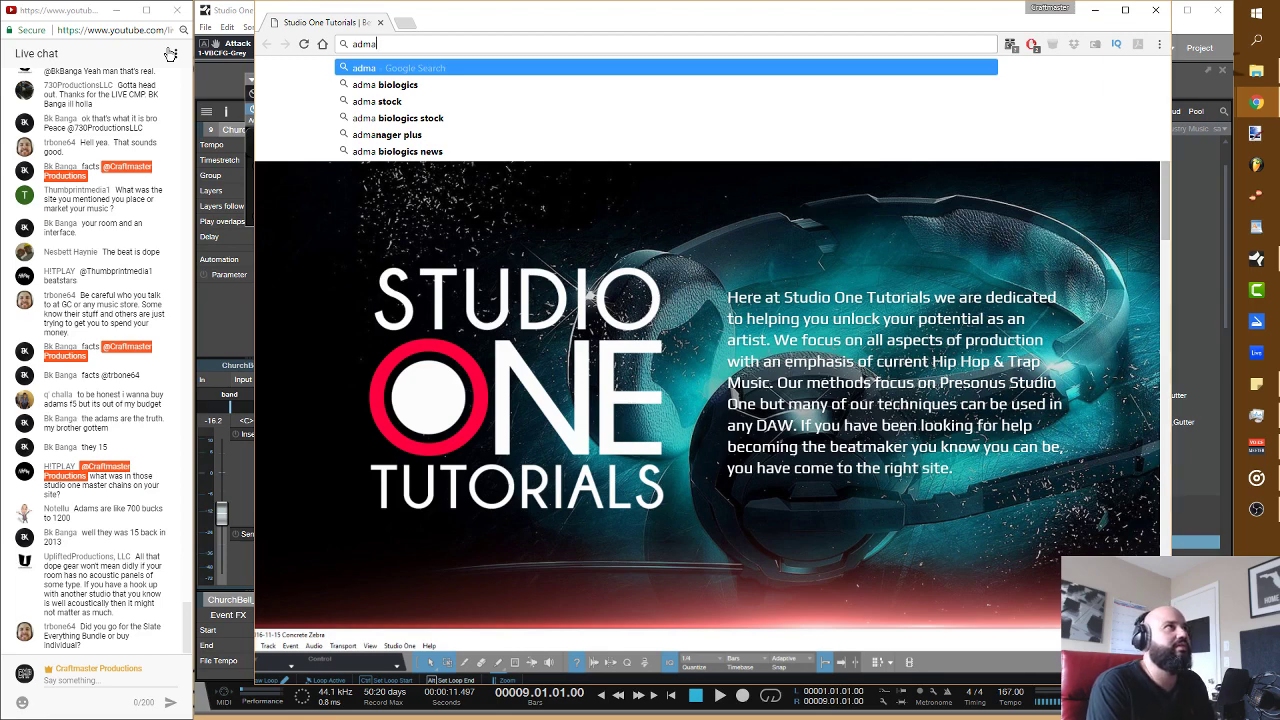
key("BackSpace")
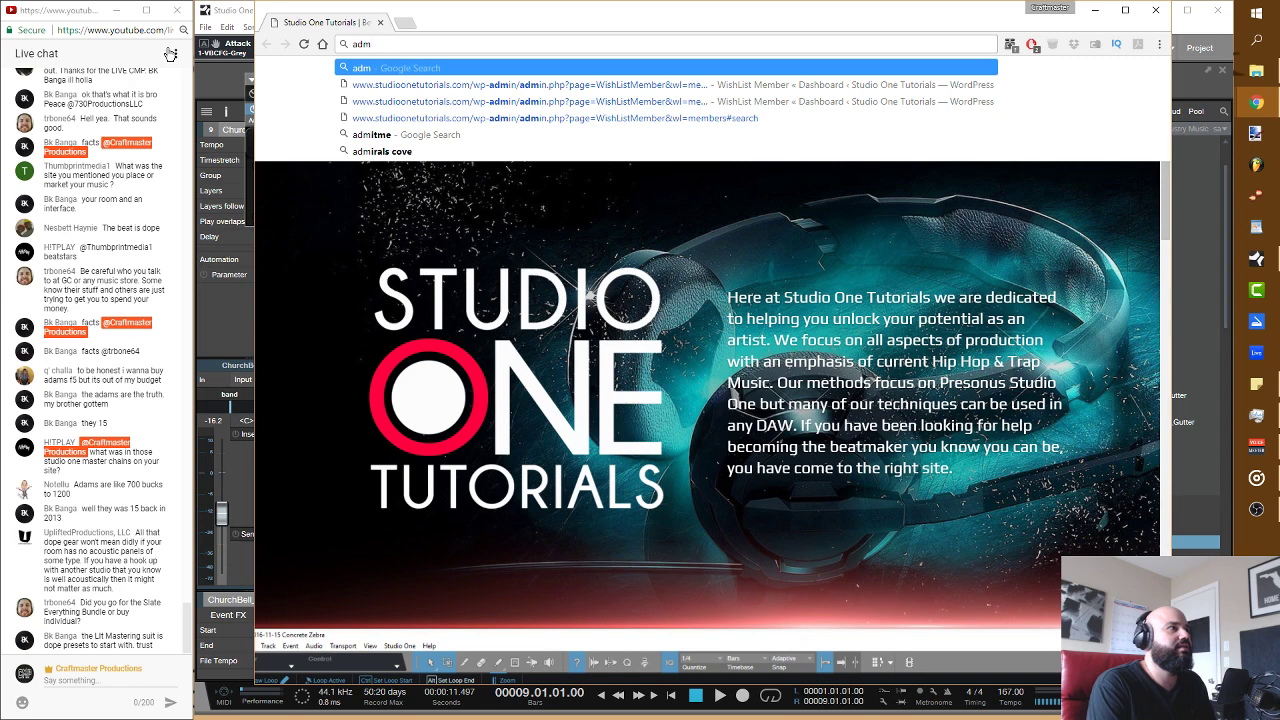
key("BackSpace")
type("am")
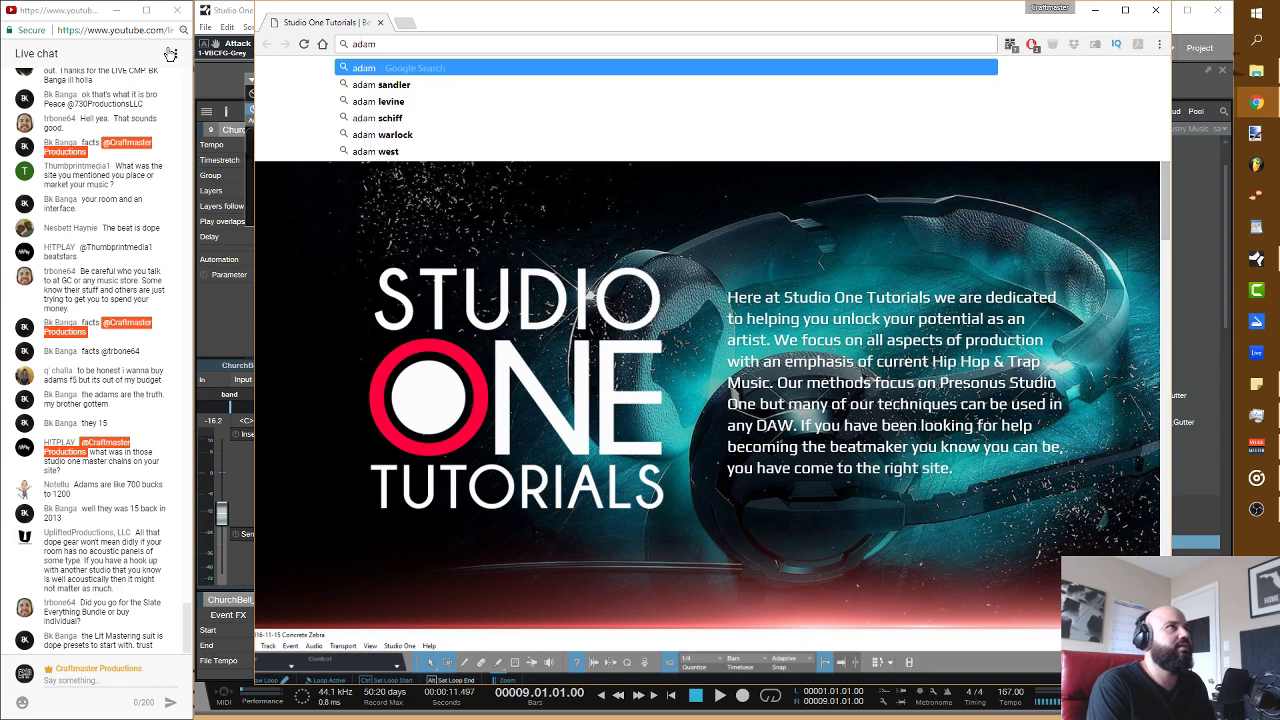
type("s")
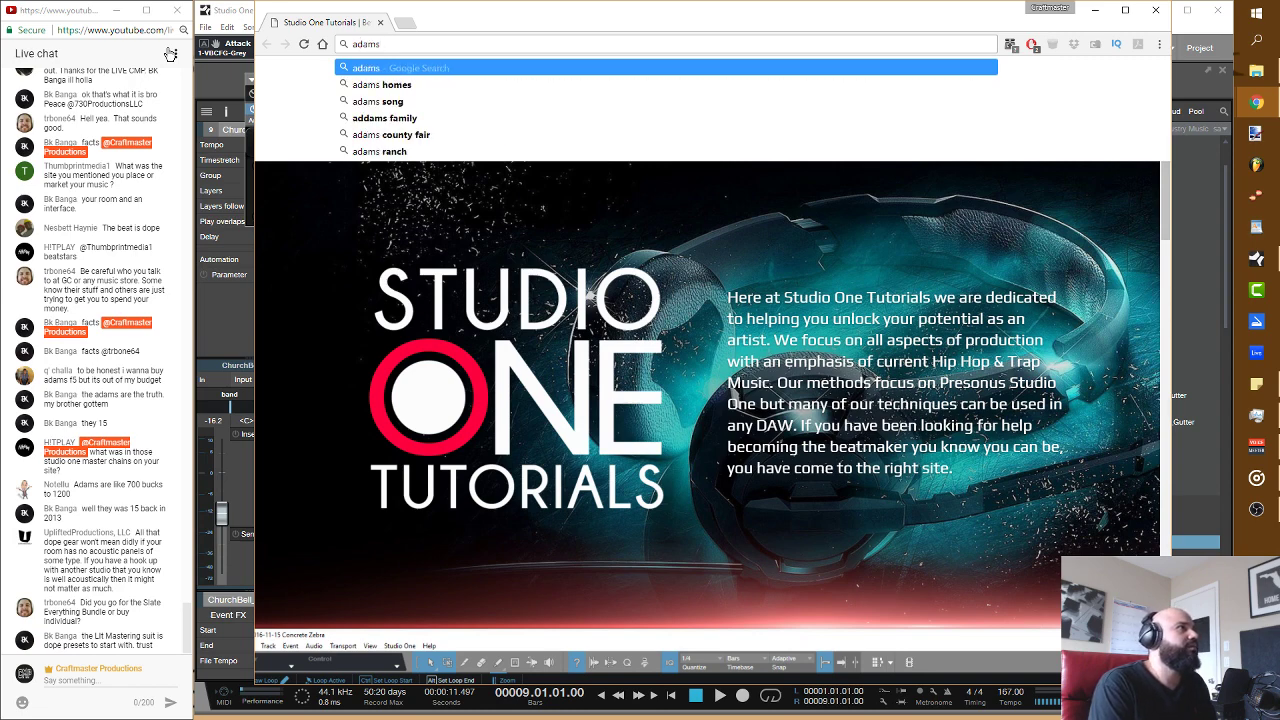
key("BackSpace")
type("f5")
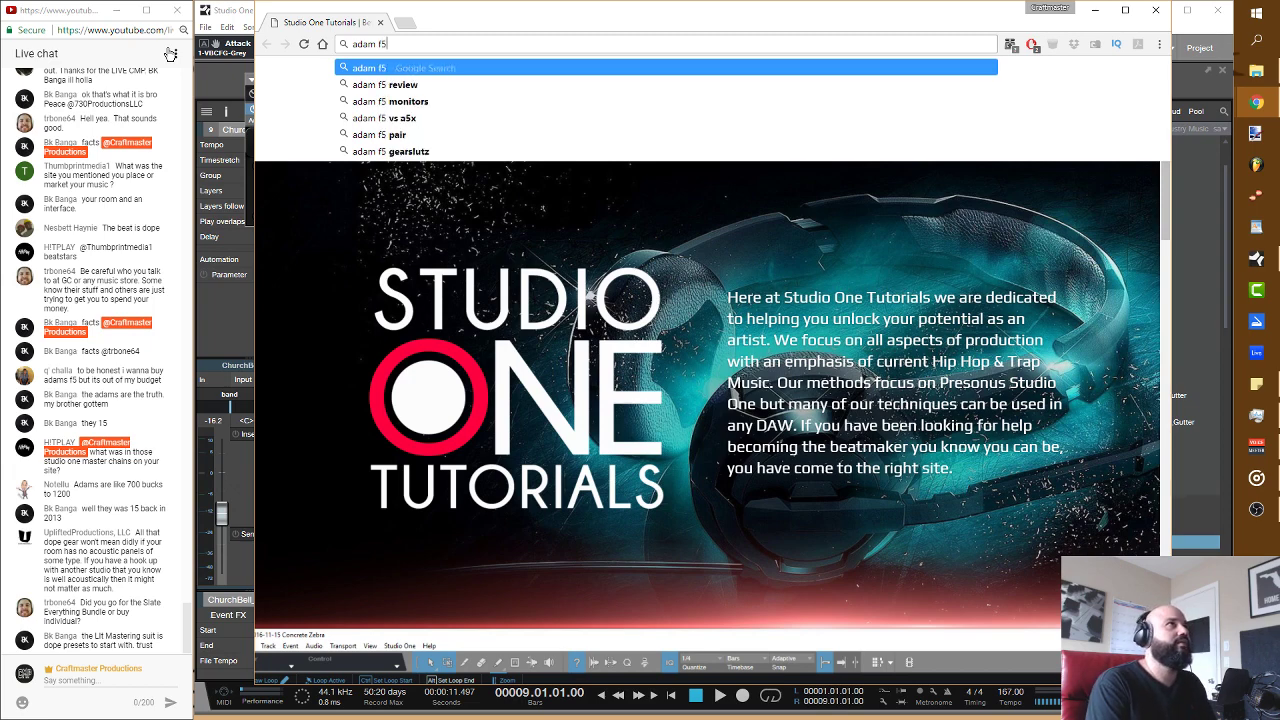
key("Return")
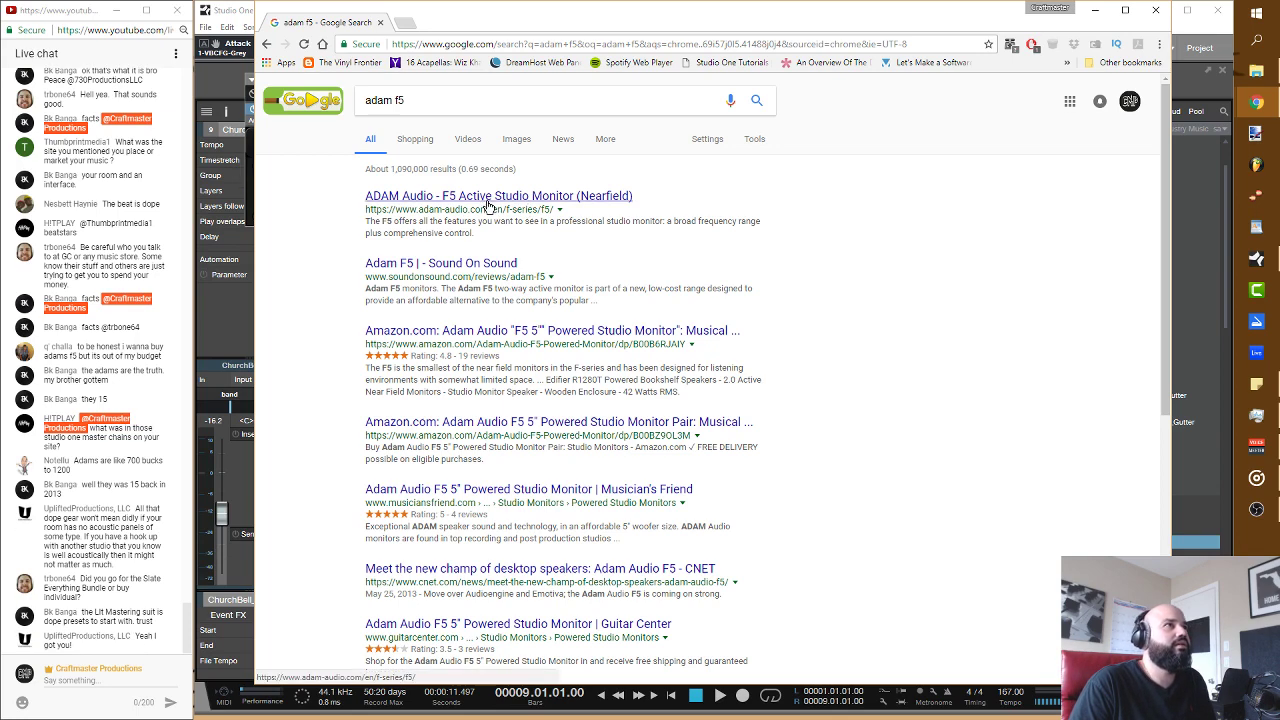
Step: Open the Amazon listing for the single Adam Audio F5 5" powered studio monitor and check its price
left_click(525, 333)
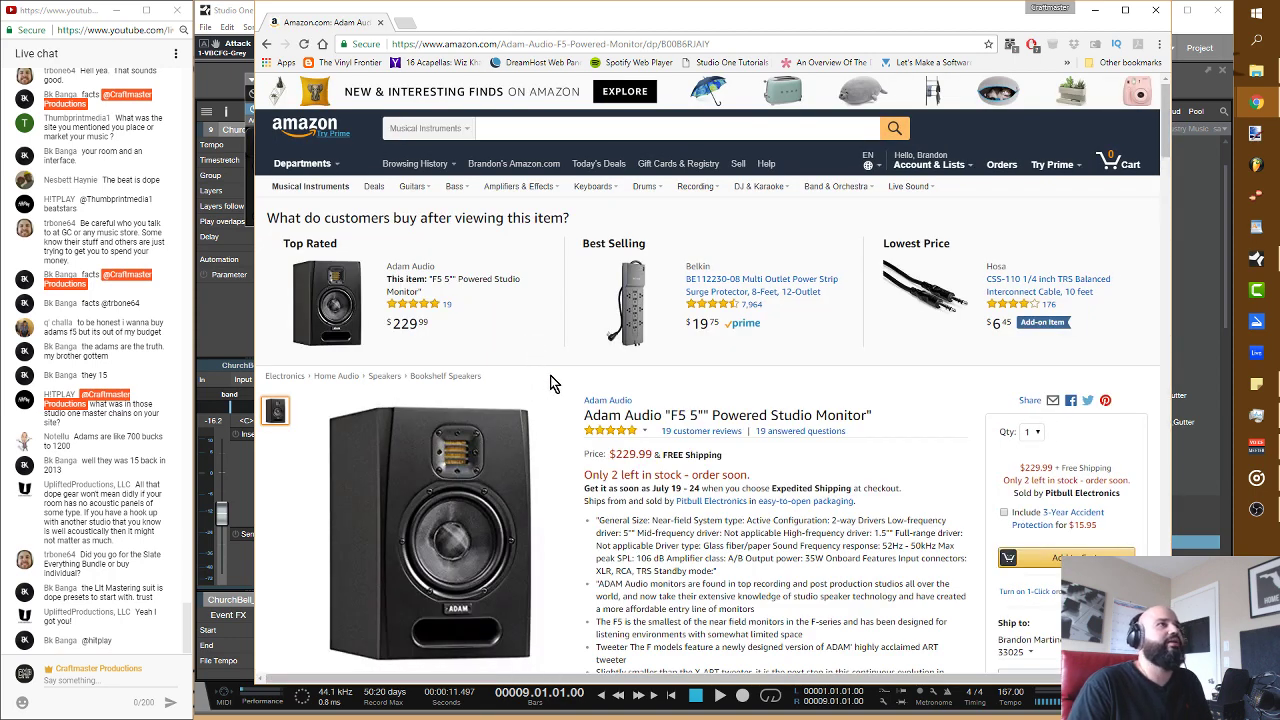
scroll(552, 384, "down", 1)
scroll(552, 365, "up", 1)
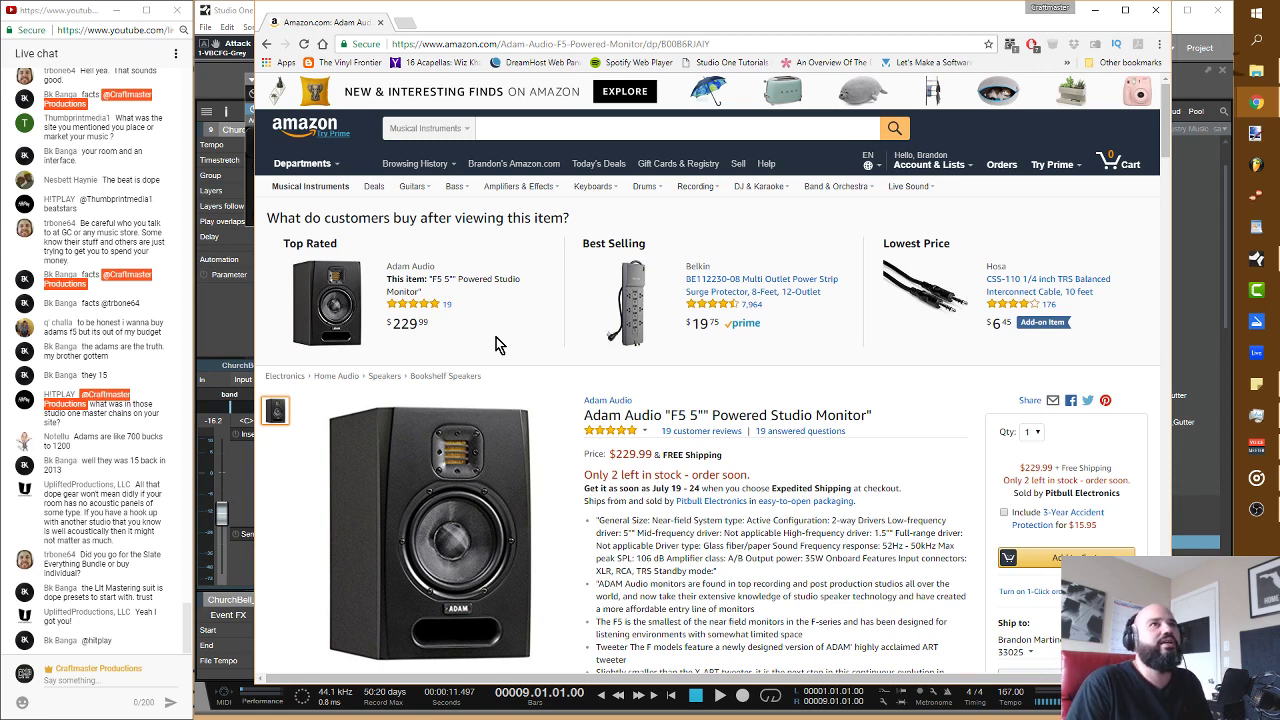
Step: Return to Studio One, listen to the mix through the FG-Grey compressor, and close its window
left_click(1097, 18)
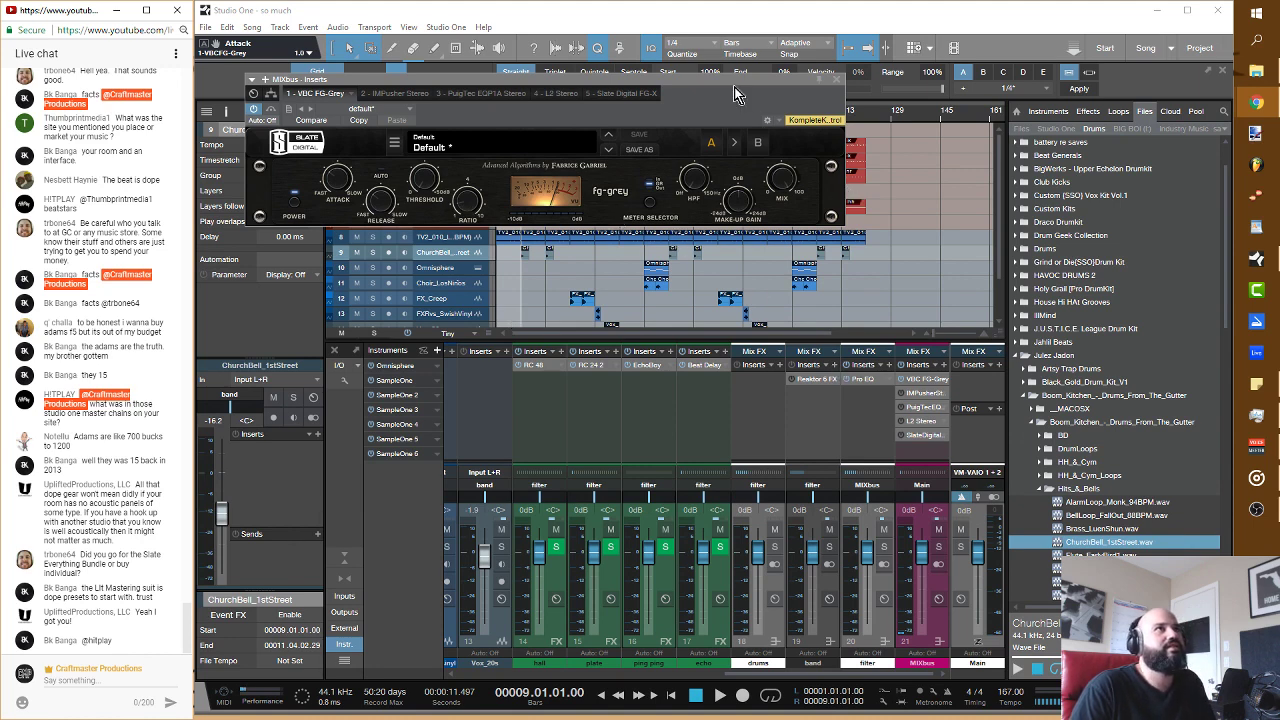
left_click_drag(738, 92, 731, 172)
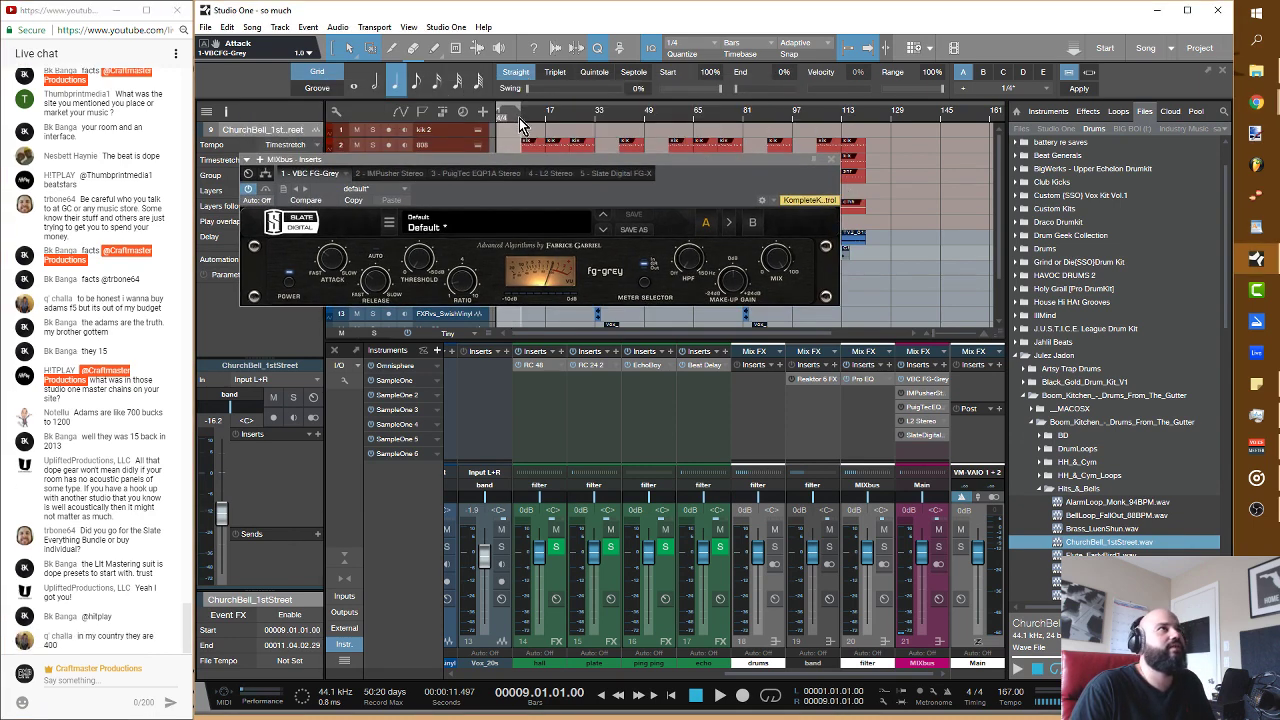
key("space")
key("space")
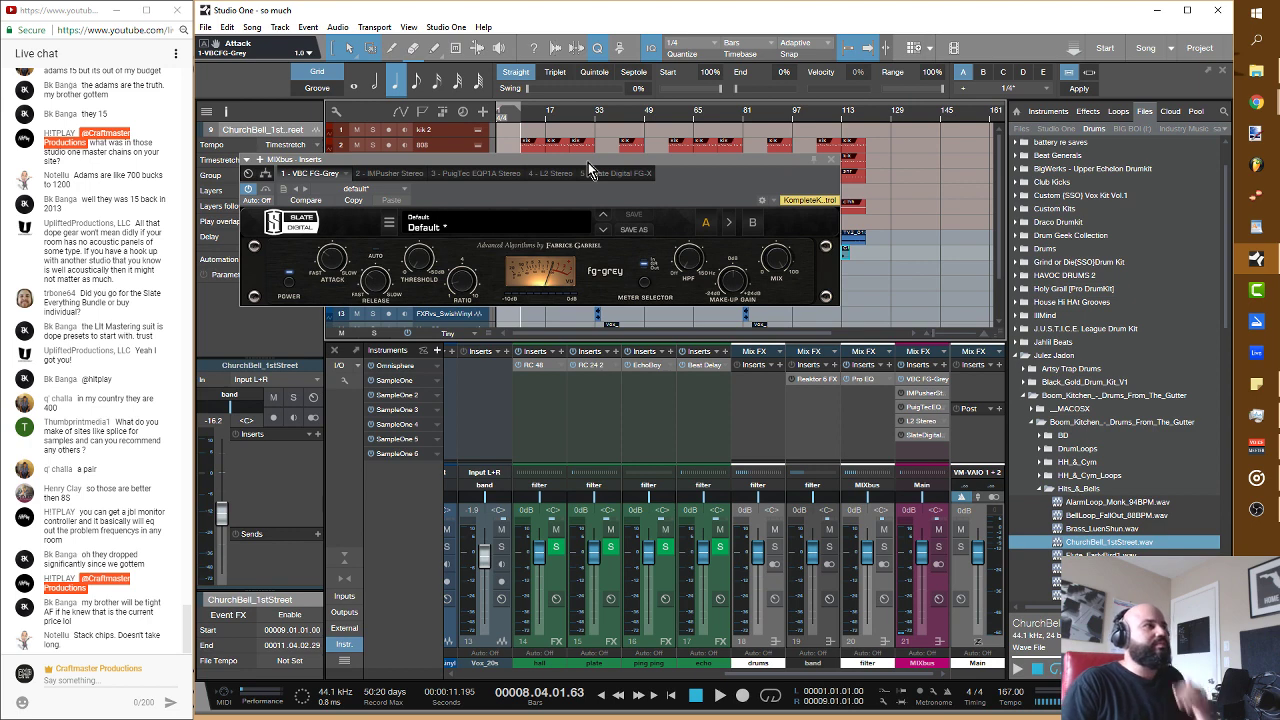
key("space")
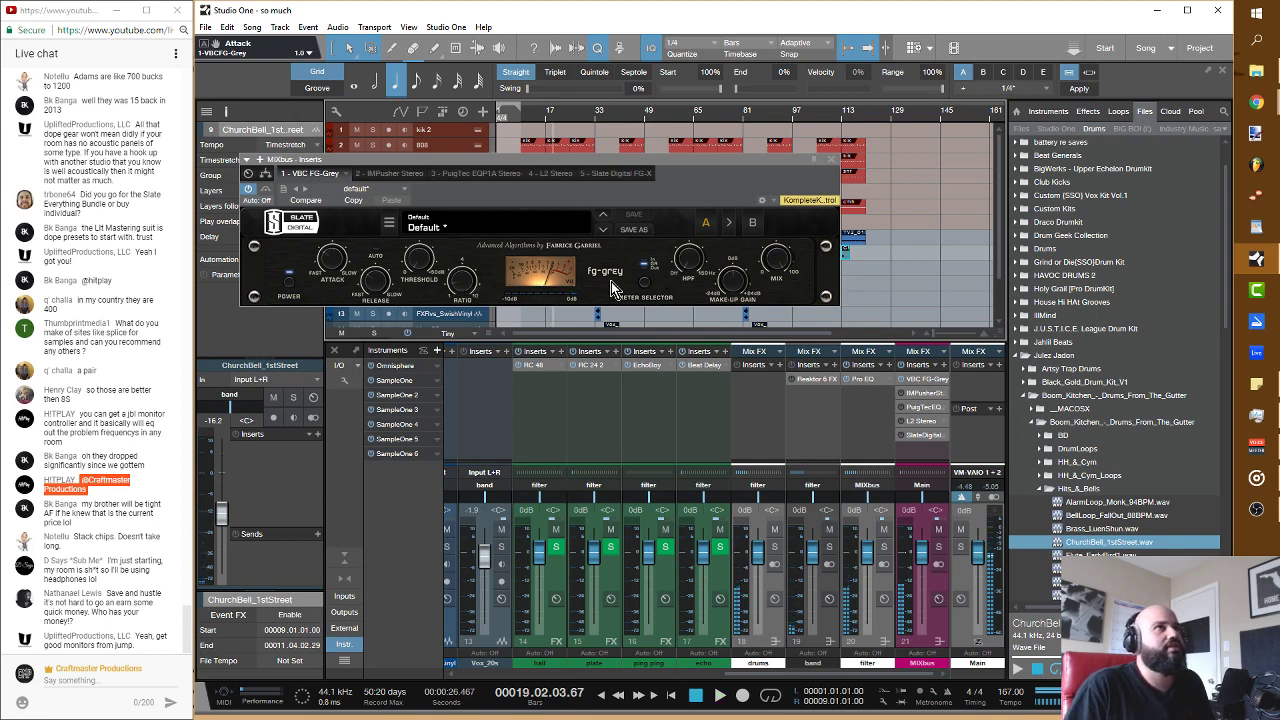
left_click(830, 159)
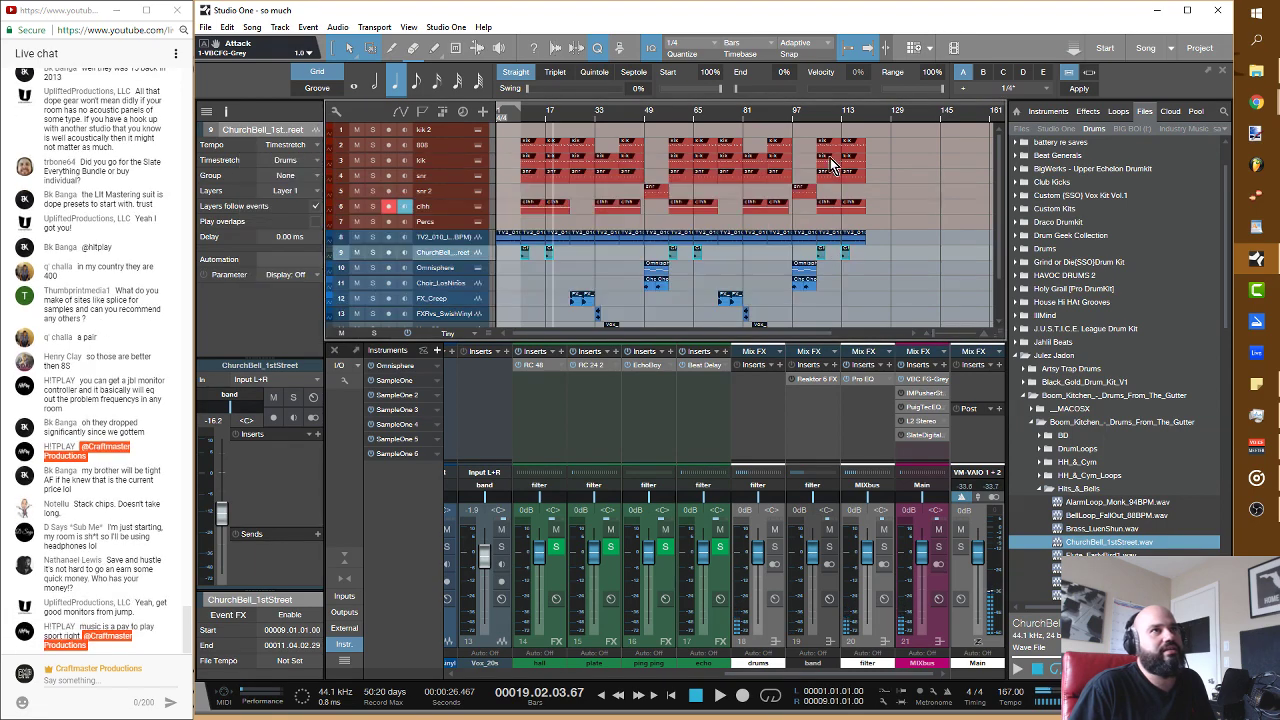
Step: Open the IMPusher Stereo insert on the MIXbus channel and raise its stereo image slightly
double_click(925, 393)
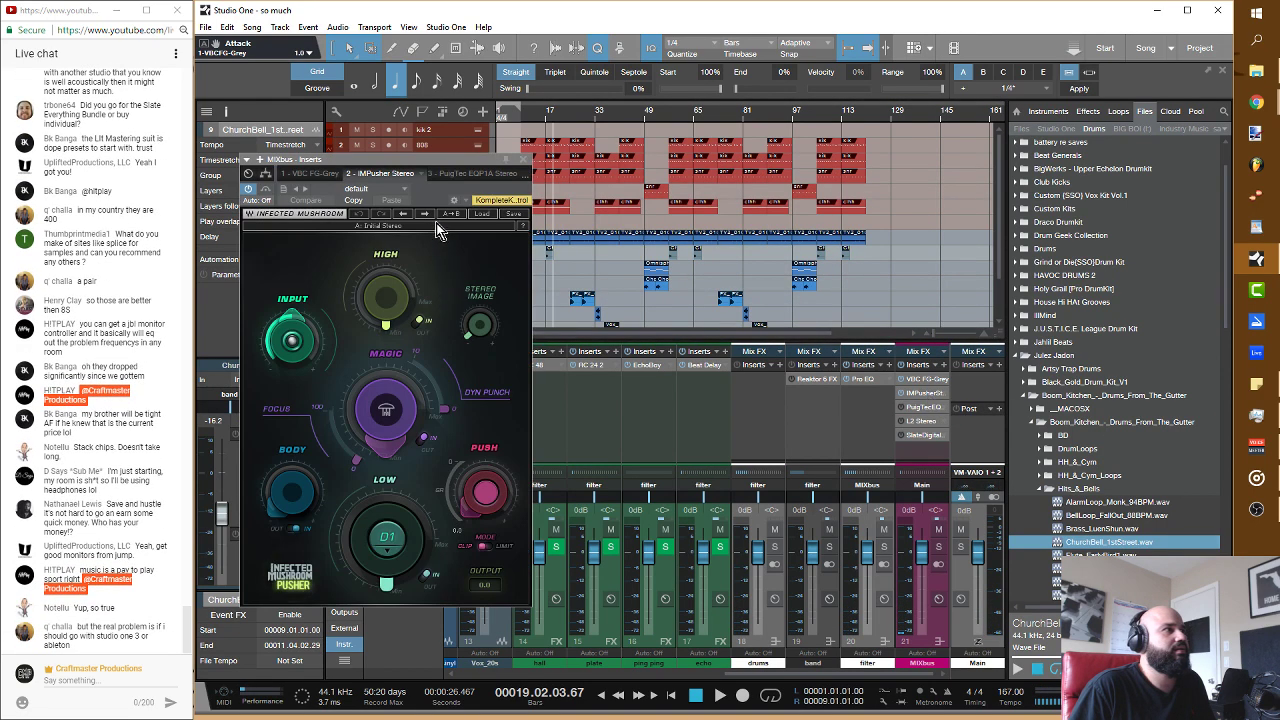
left_click_drag(413, 167, 672, 175)
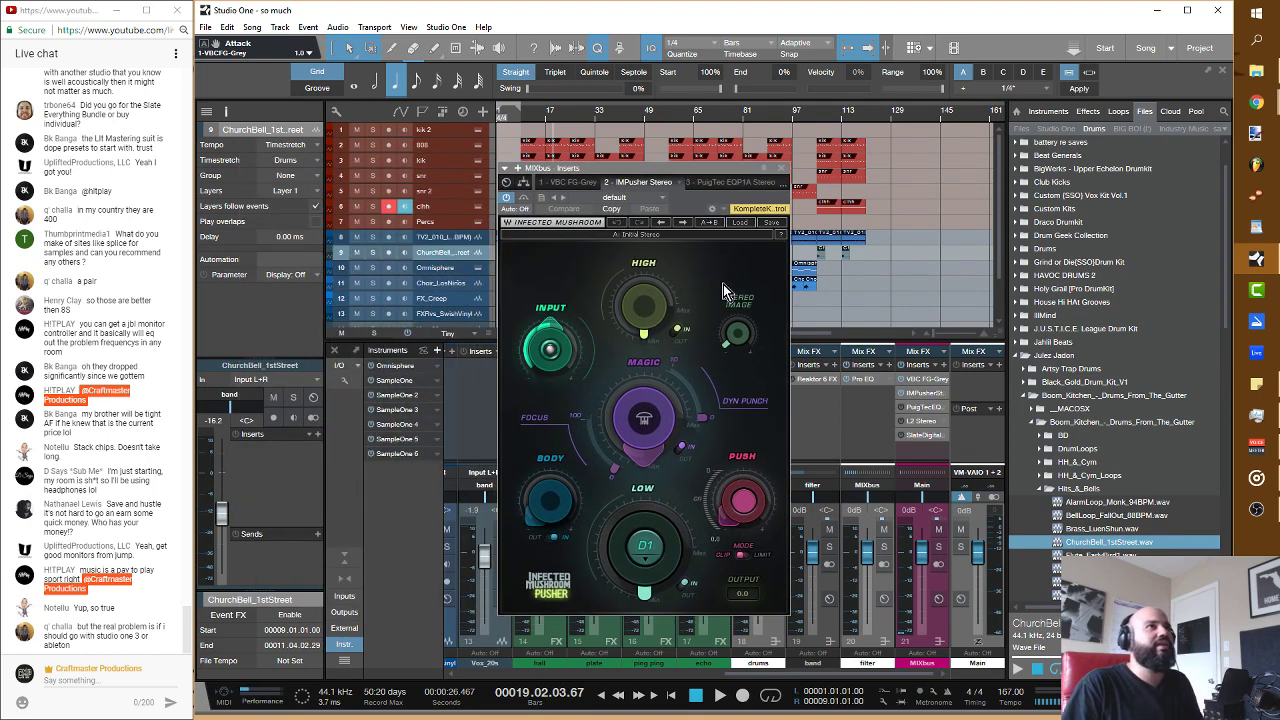
mouse_move(725, 343)
left_mouse_down()
mouse_move(725, 323)
mouse_move(725, 337)
left_mouse_up()
Step: Set the Pusher's low note to E and its Low amount to 5.6
left_click(646, 558)
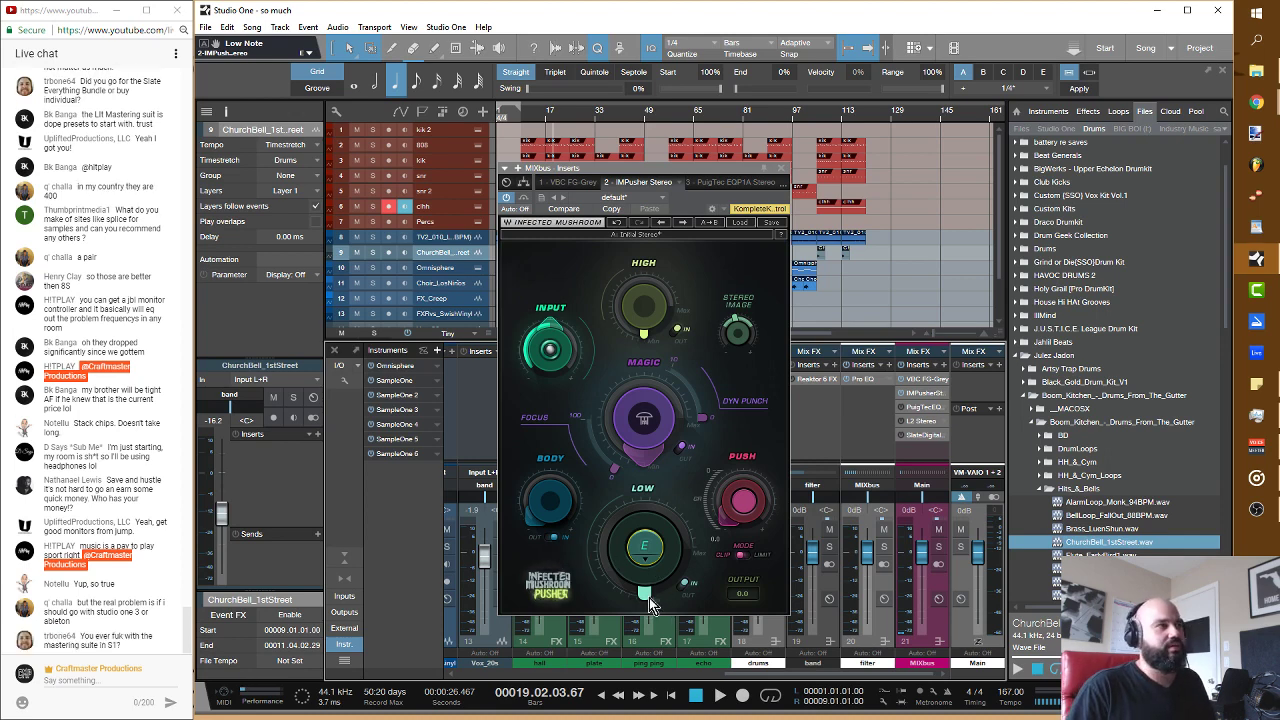
mouse_move(650, 598)
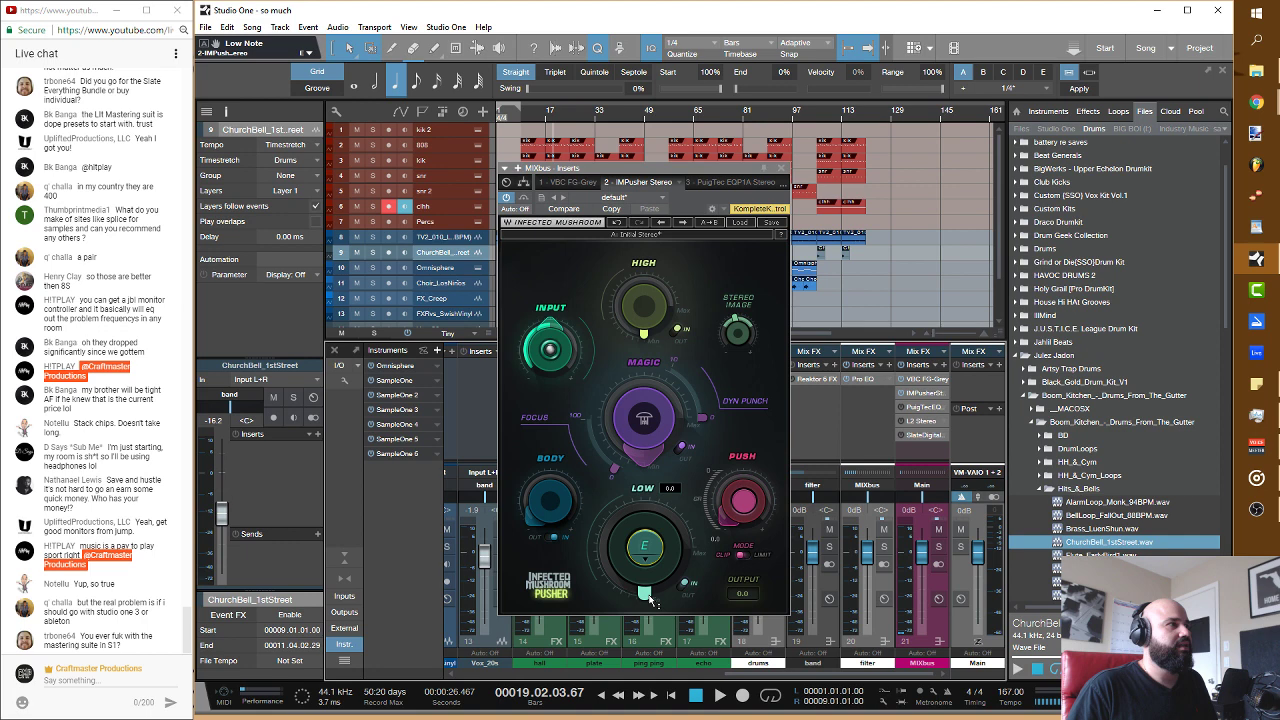
left_click_drag(650, 598, 619, 580)
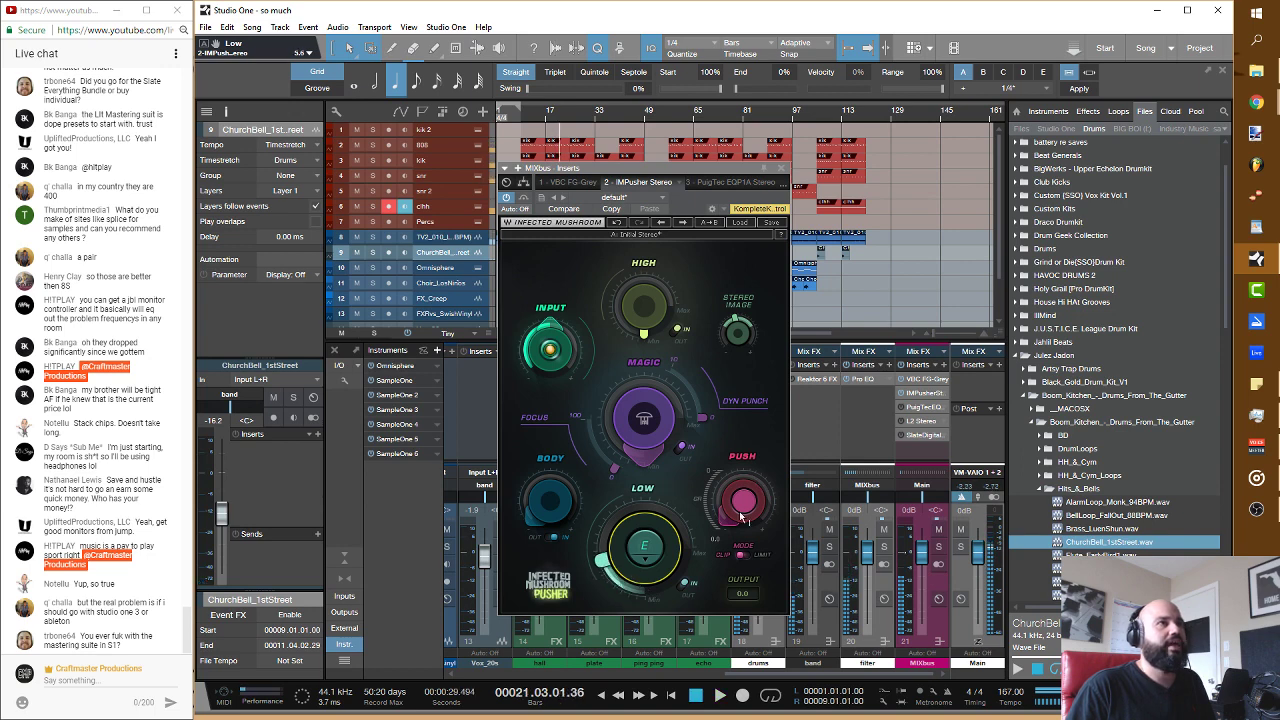
Step: While the song plays, raise the Pusher's Magic amount and set Focus to 23, Push to 3.2 dB and High to 0.1
left_click_drag(641, 468, 613, 460)
key("space")
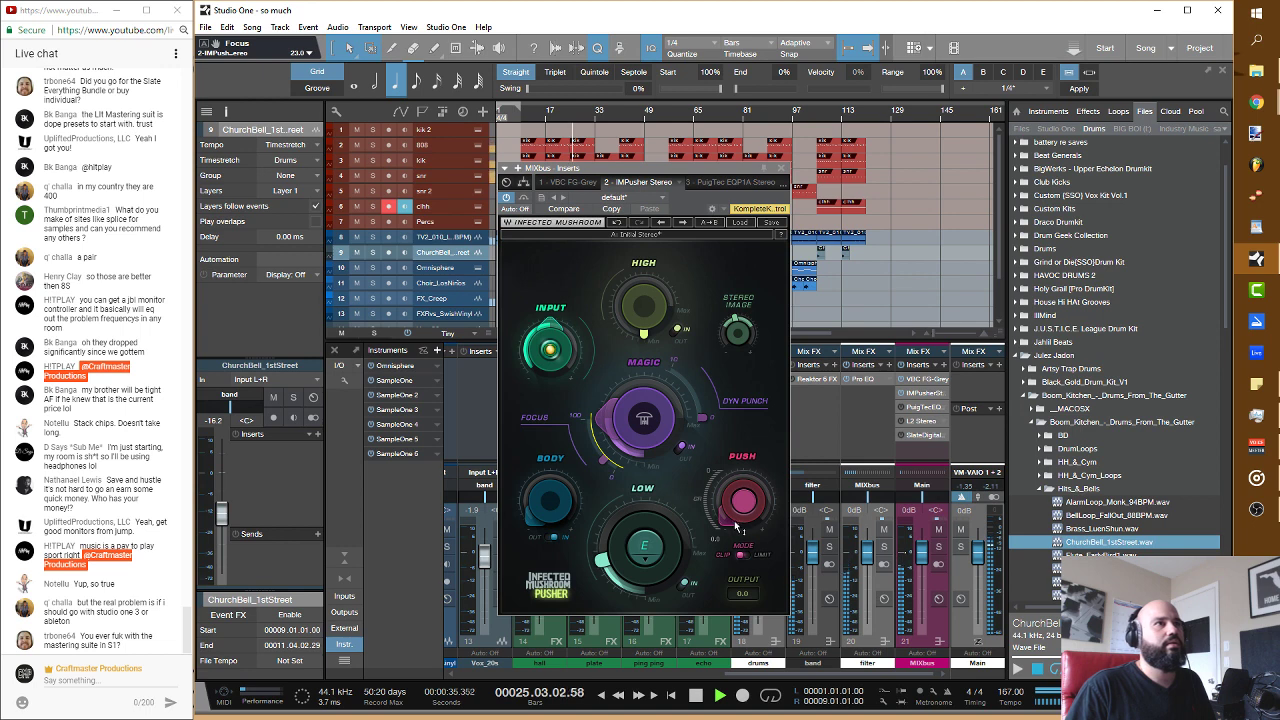
left_click_drag(736, 525, 736, 517)
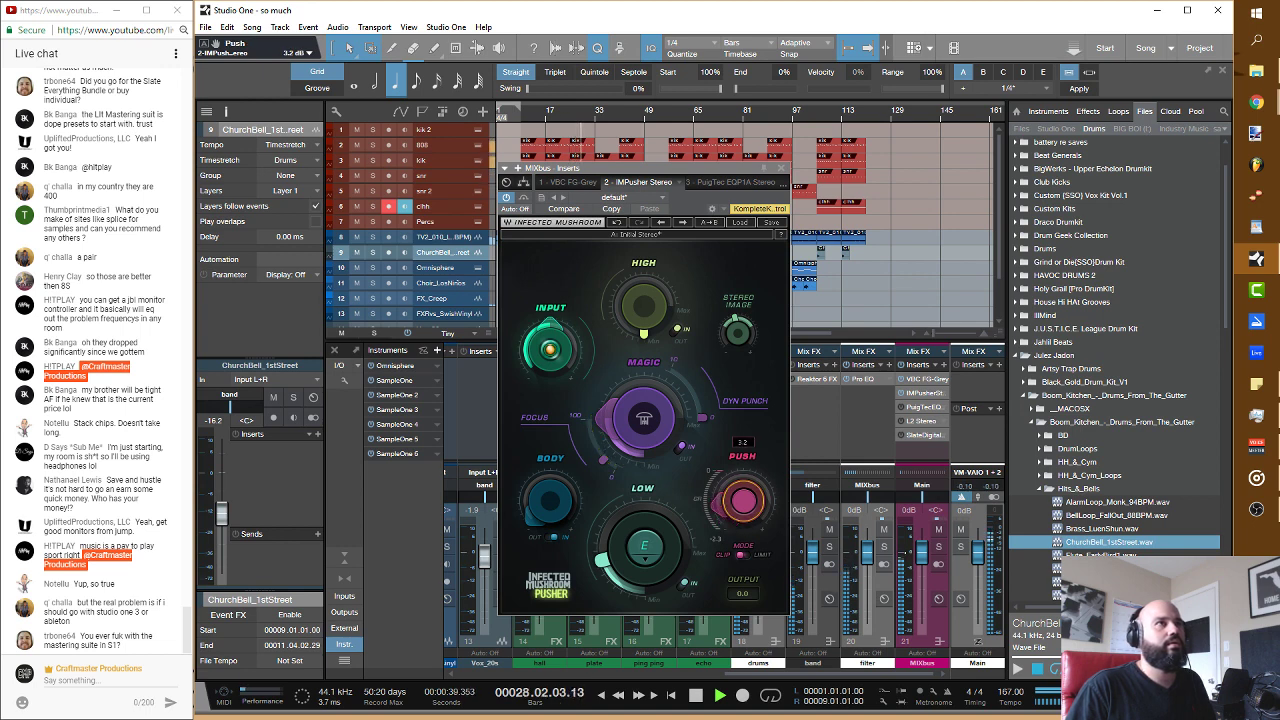
left_click_drag(643, 305, 643, 305)
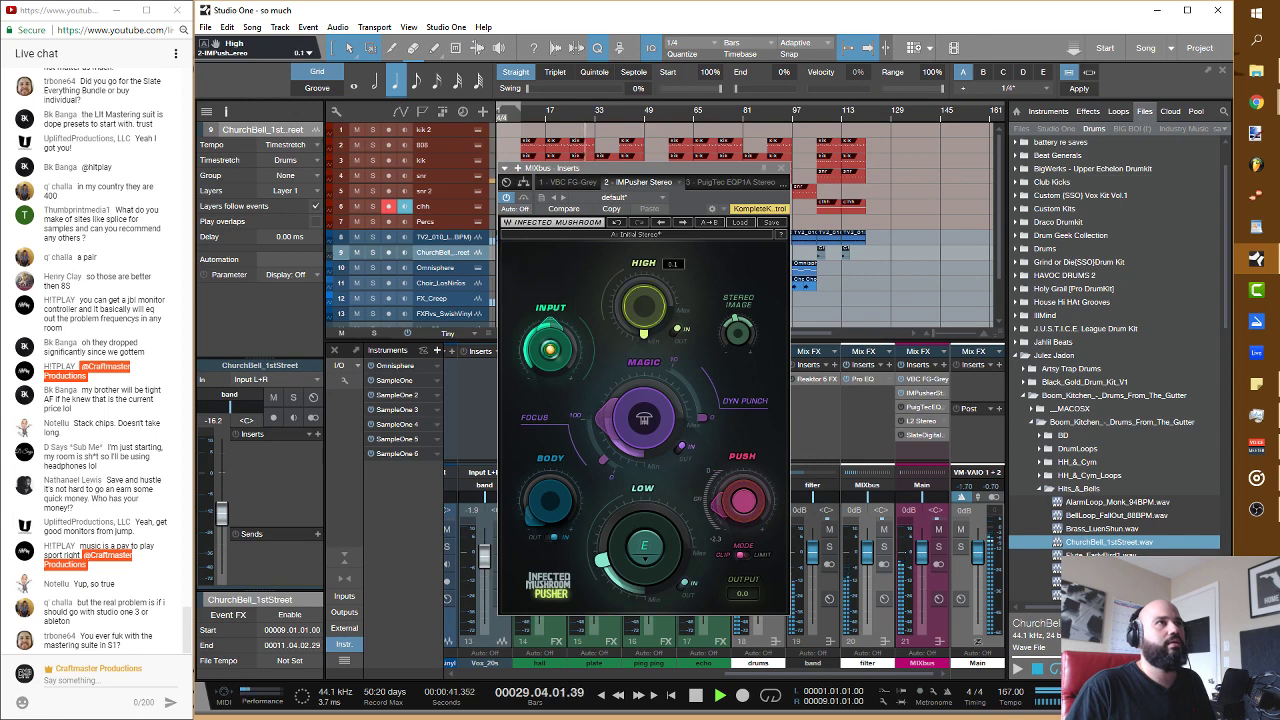
Step: Set the Pusher's Body to 1.0 while the song plays and stop playback
left_click_drag(549, 500, 549, 497)
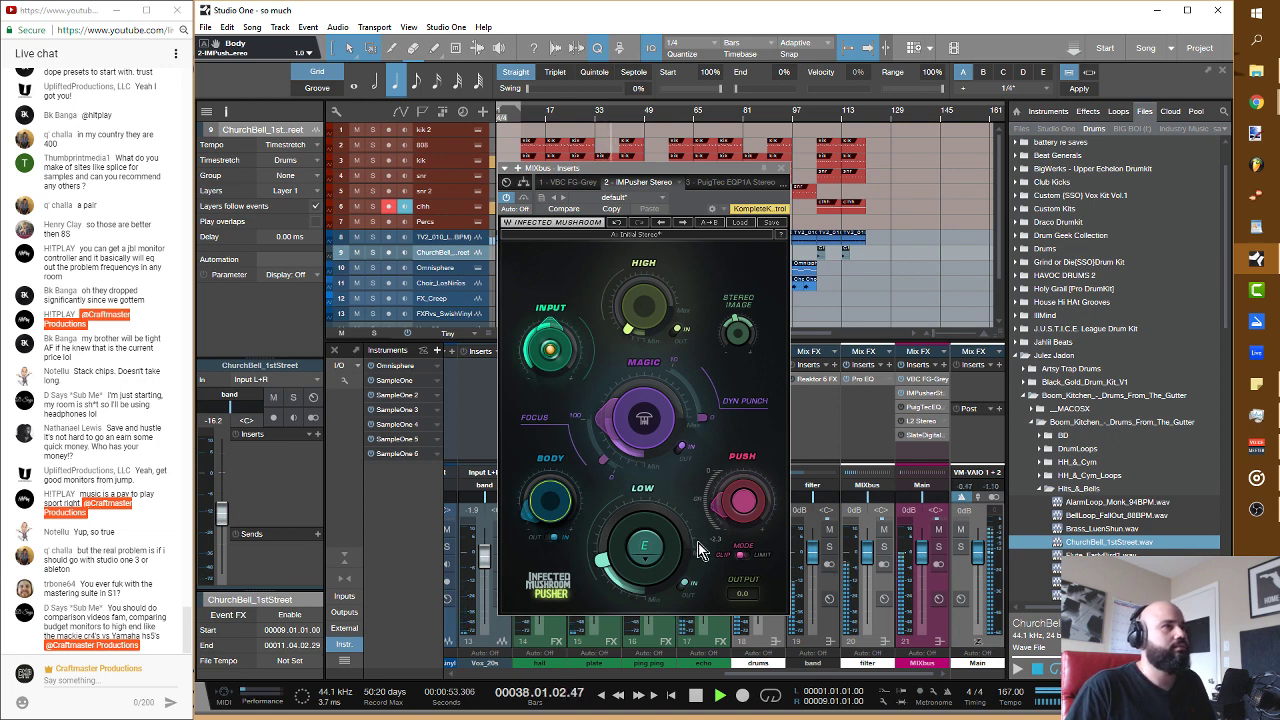
key("space")
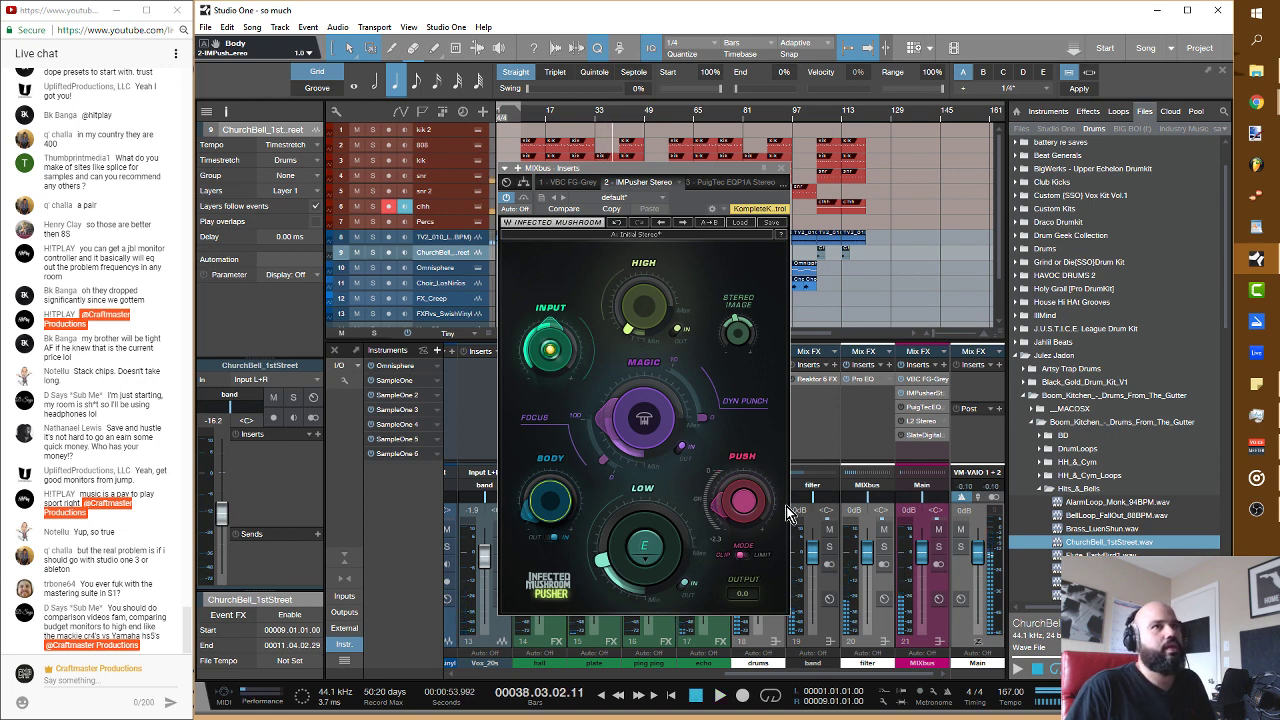
Step: Open the PuigTec EQP1A insert on the MIXbus, set its gain to -6.0 dB, and close its window
left_click(910, 408)
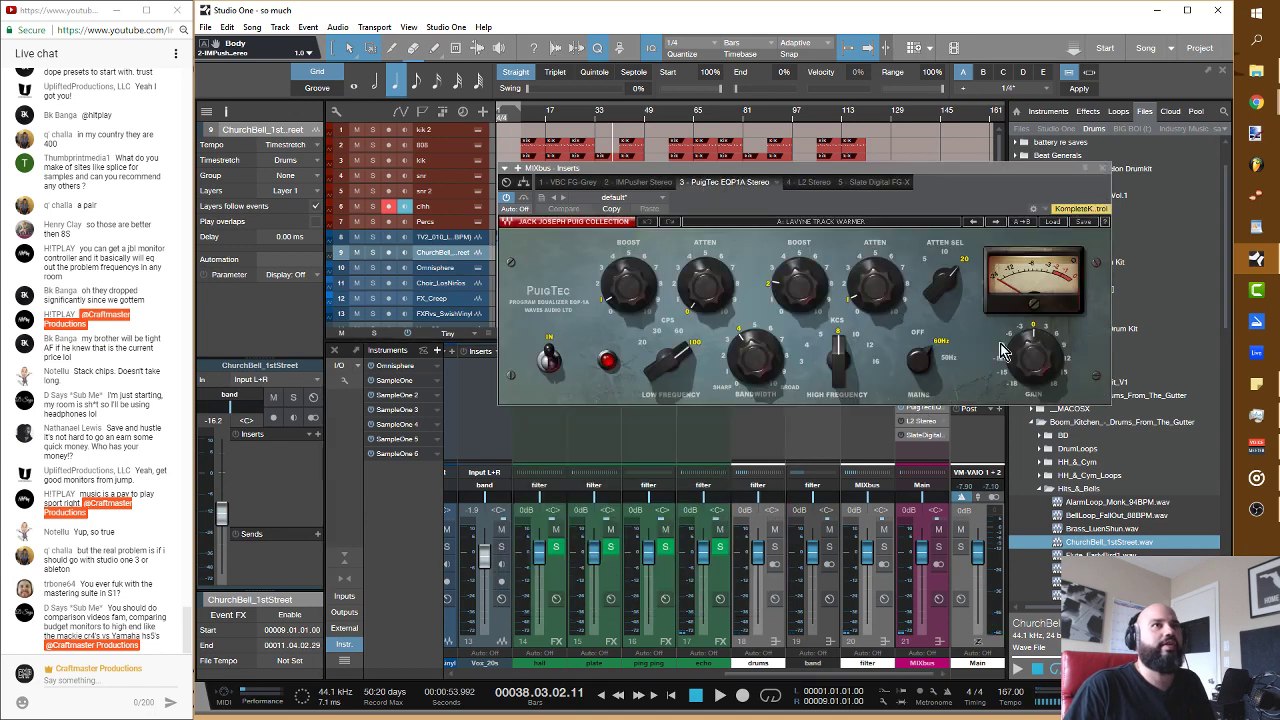
left_click_drag(1013, 345, 1014, 352)
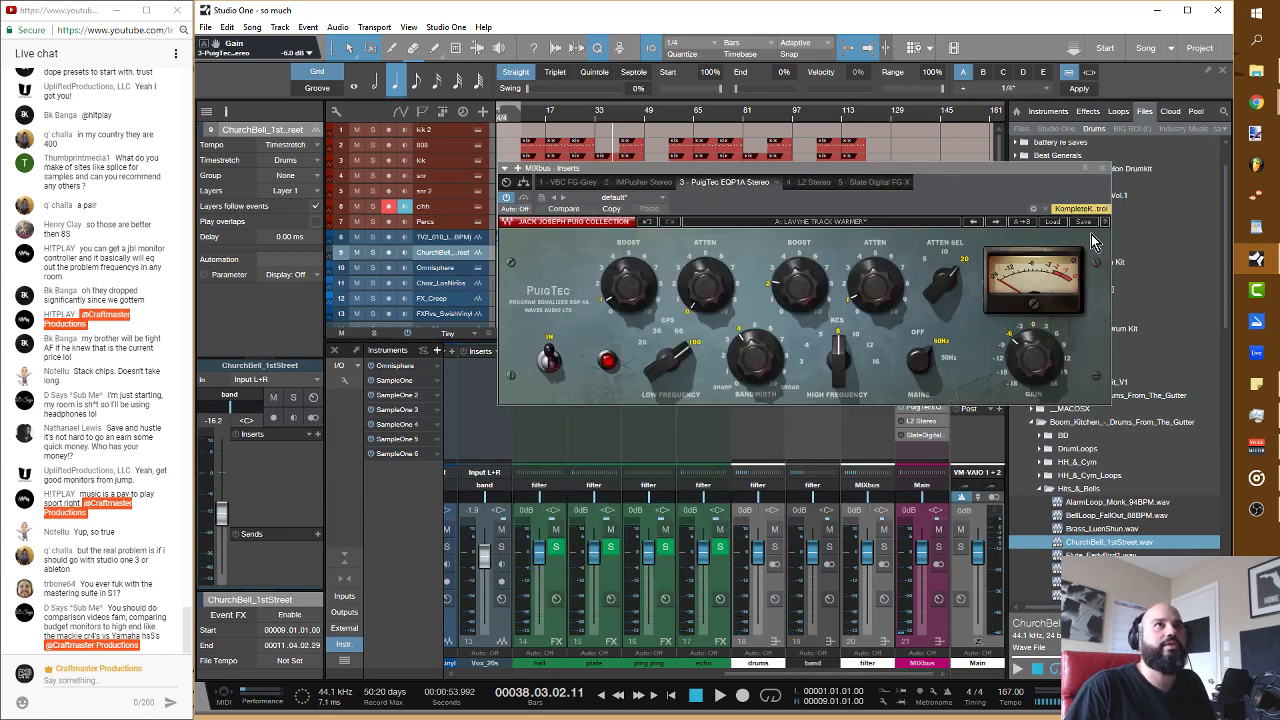
left_click(1104, 169)
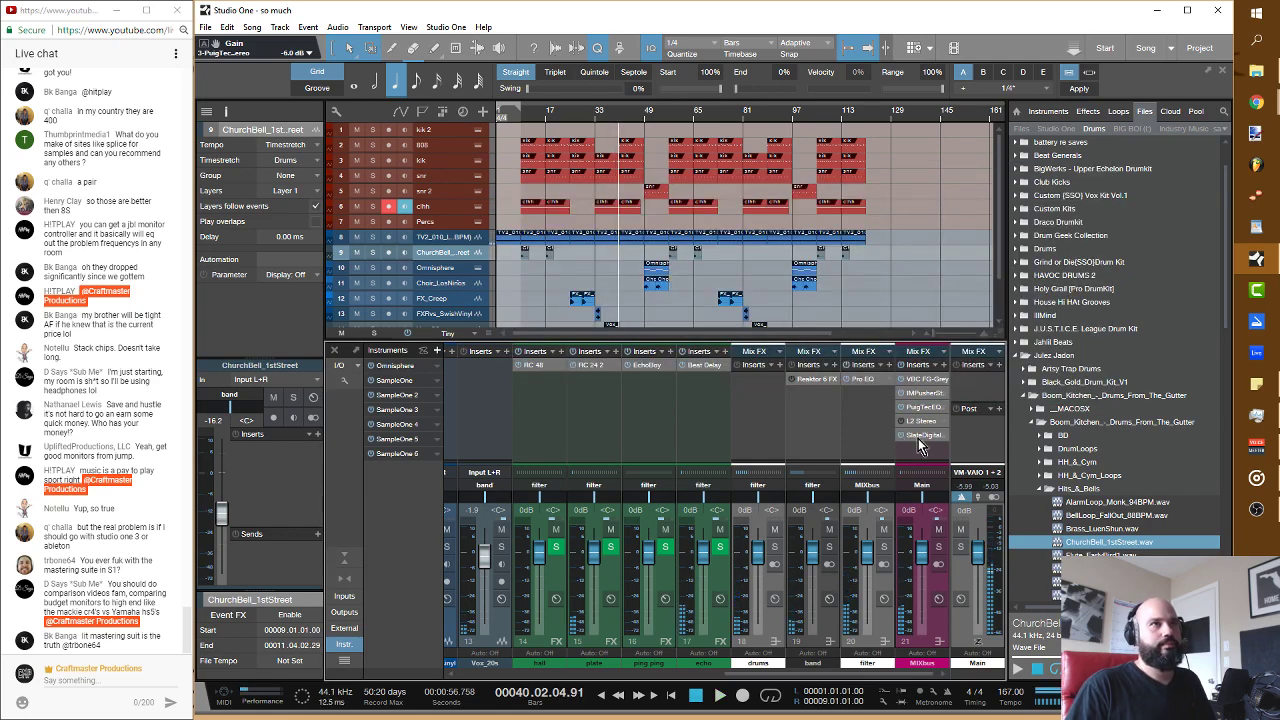
Step: Open the Slate Digital FG-X insert on the MIXbus and set the FG Level gain to 6.9 dB during playback
left_click(919, 437)
left_click_drag(622, 400, 631, 343)
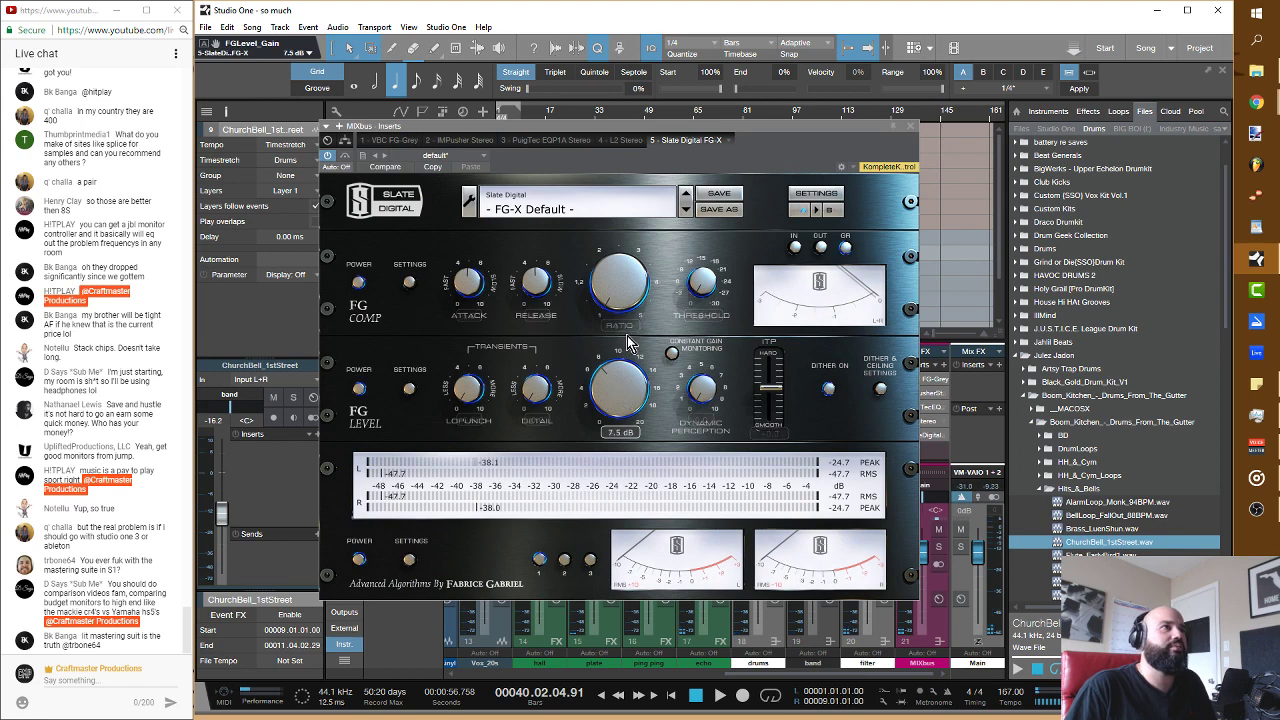
key("space")
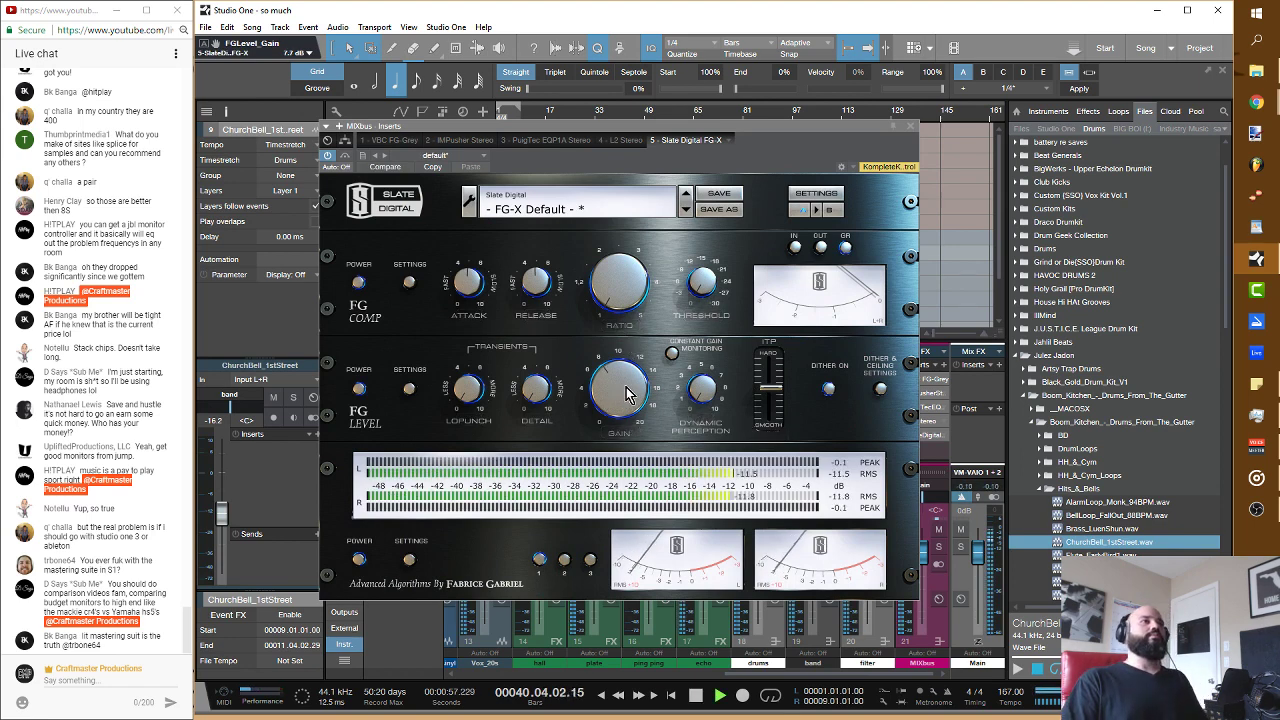
left_click_drag(626, 394, 626, 399)
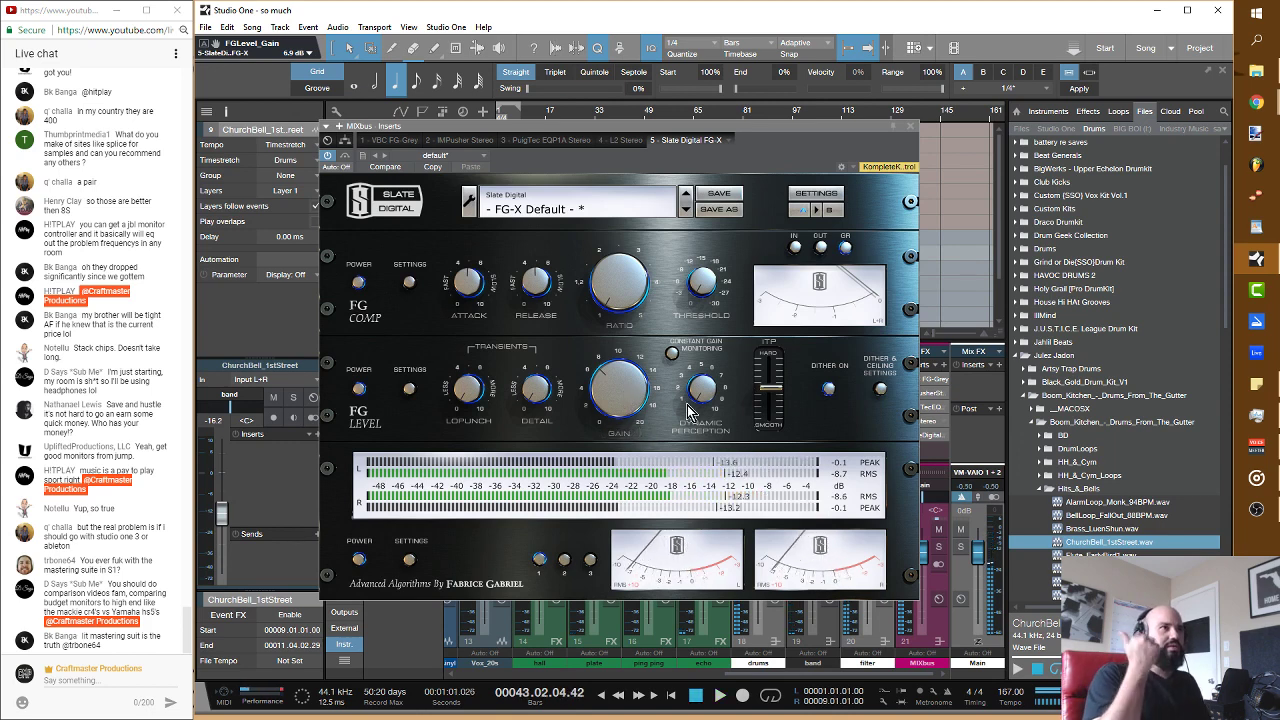
Step: Set the FG Level ITP to -0.7 toward smooth, listen to the result, and close the FG-X window
left_click_drag(780, 400, 778, 416)
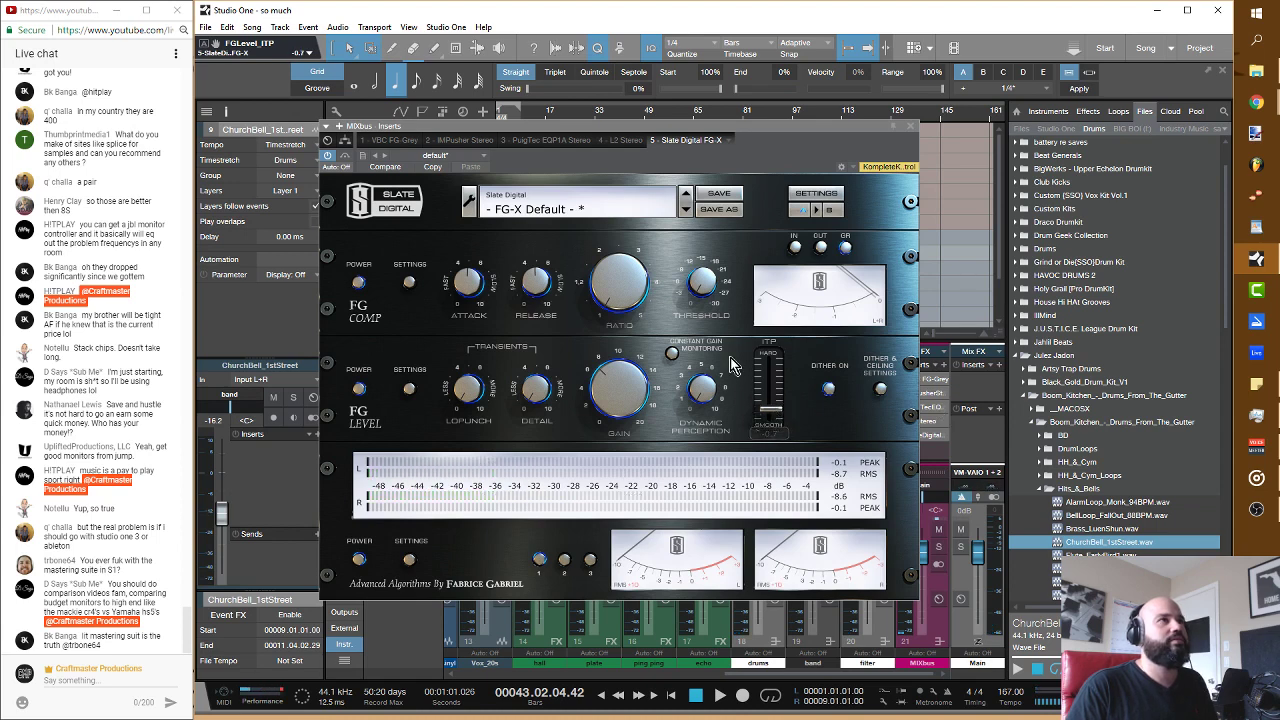
key("space")
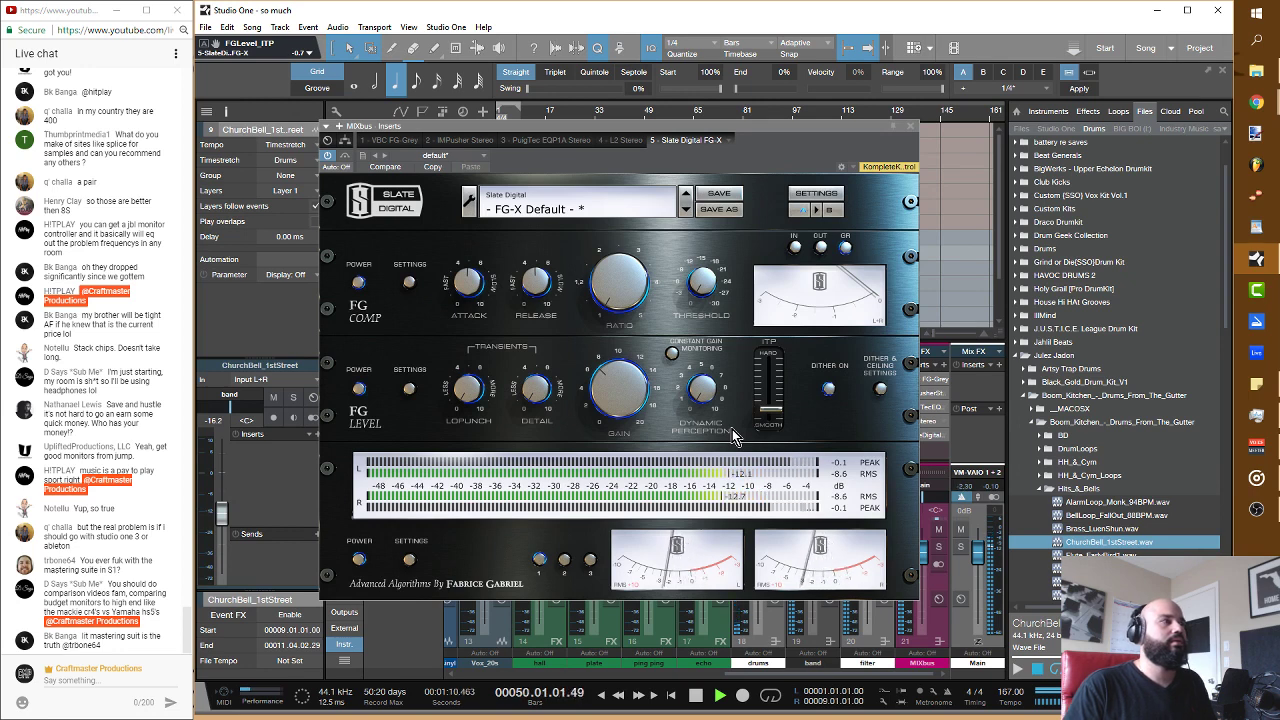
key("space")
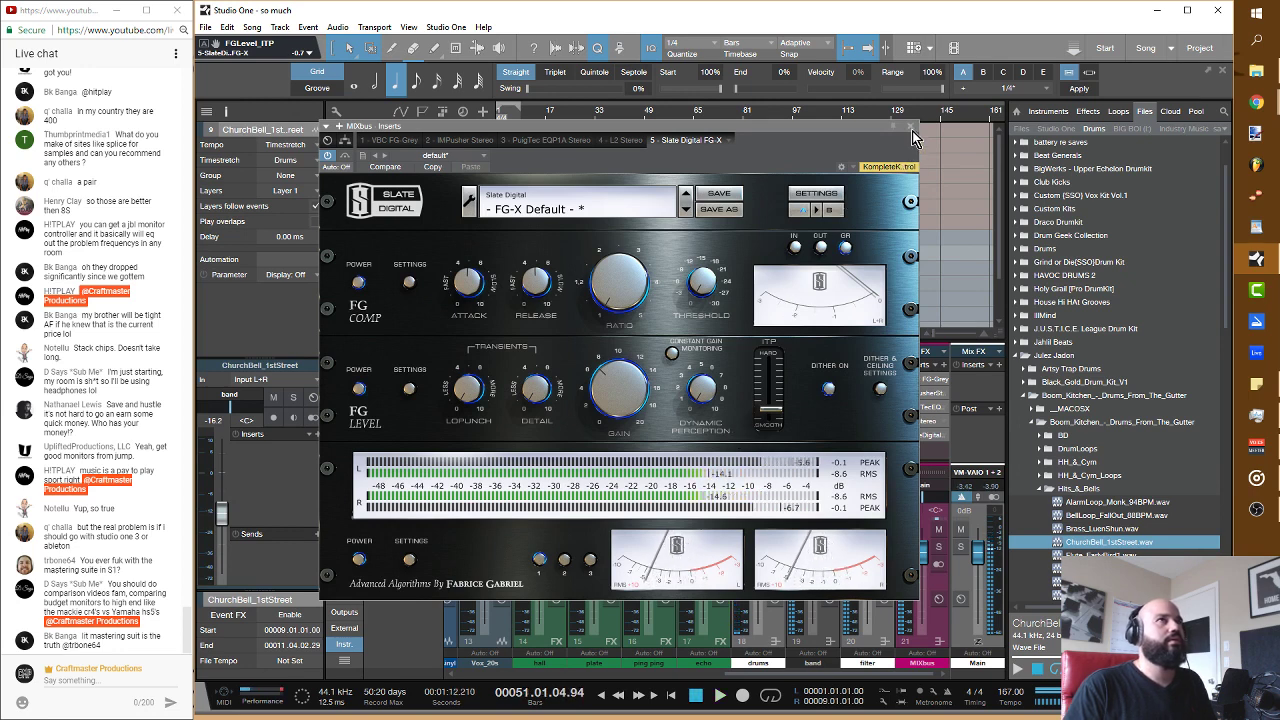
left_click(910, 126)
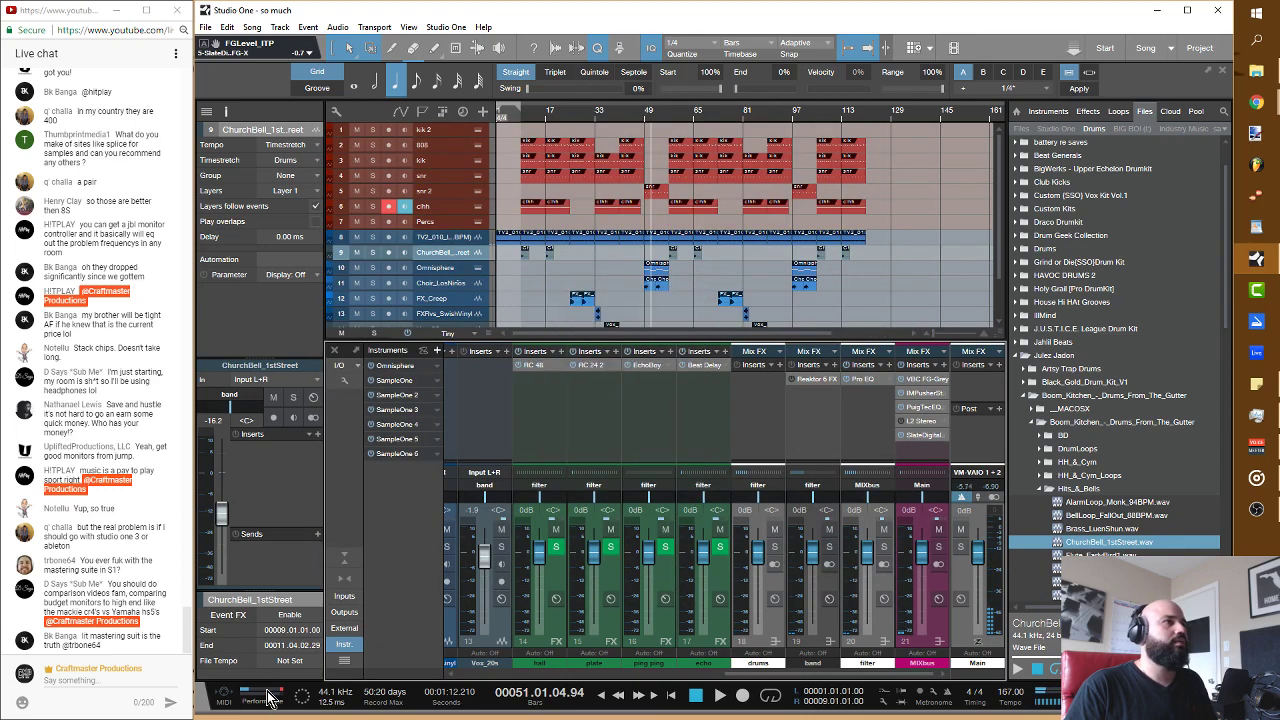
Step: Set the loop range over the whole beat, from bar 1 to bar 127
left_click(266, 695)
left_click(698, 292)
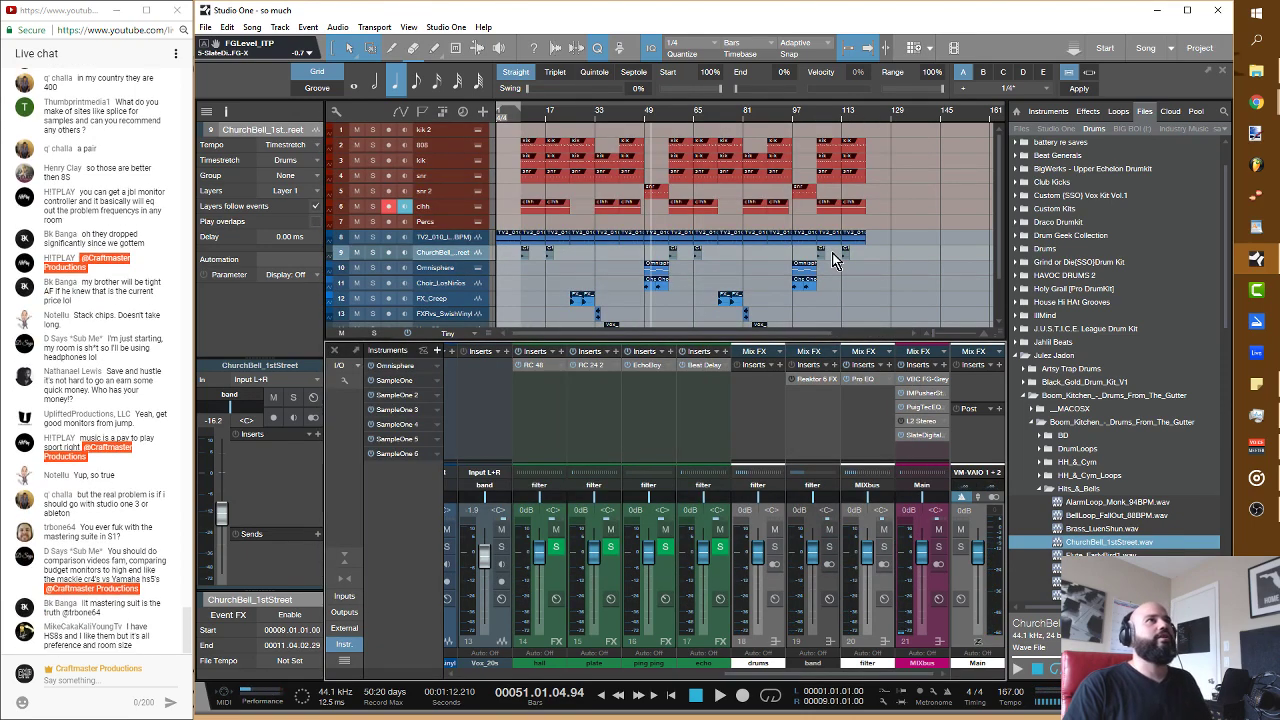
mouse_move(577, 125)
left_mouse_down()
mouse_move(848, 140)
mouse_move(885, 160)
left_mouse_up()
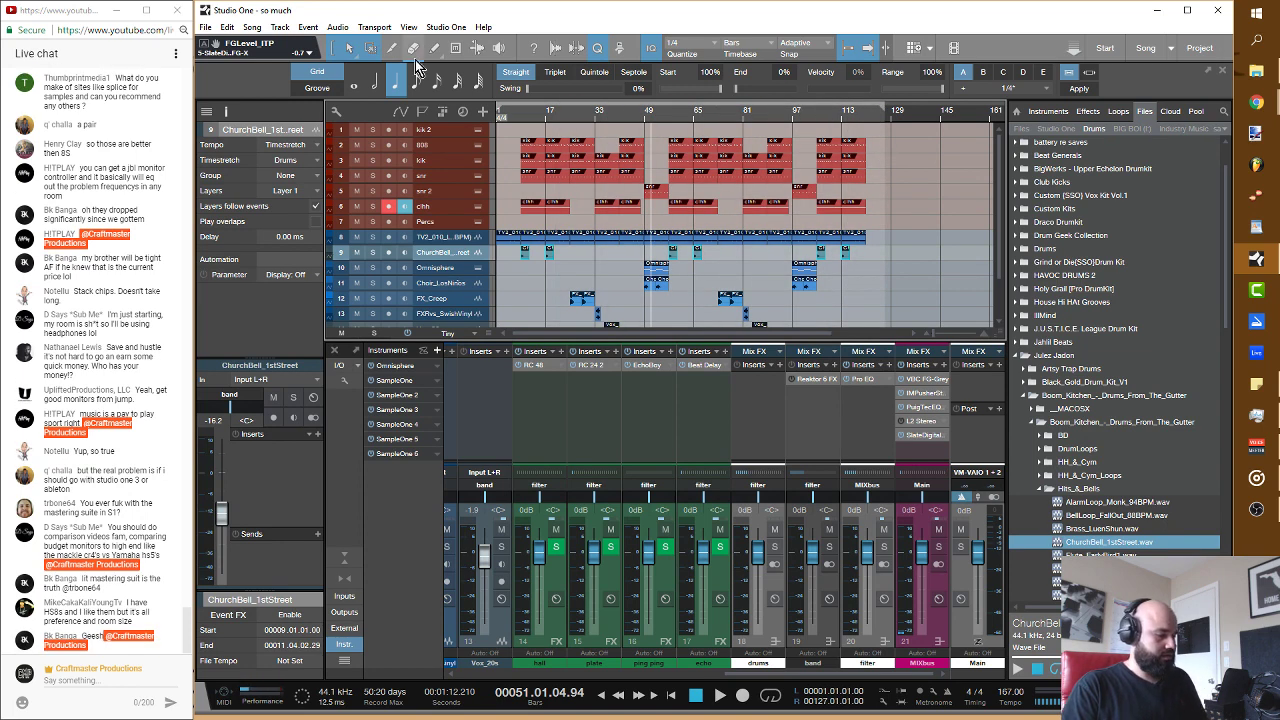
Step: Start a mixdown export and name the file So Much
key("ctrl+e")
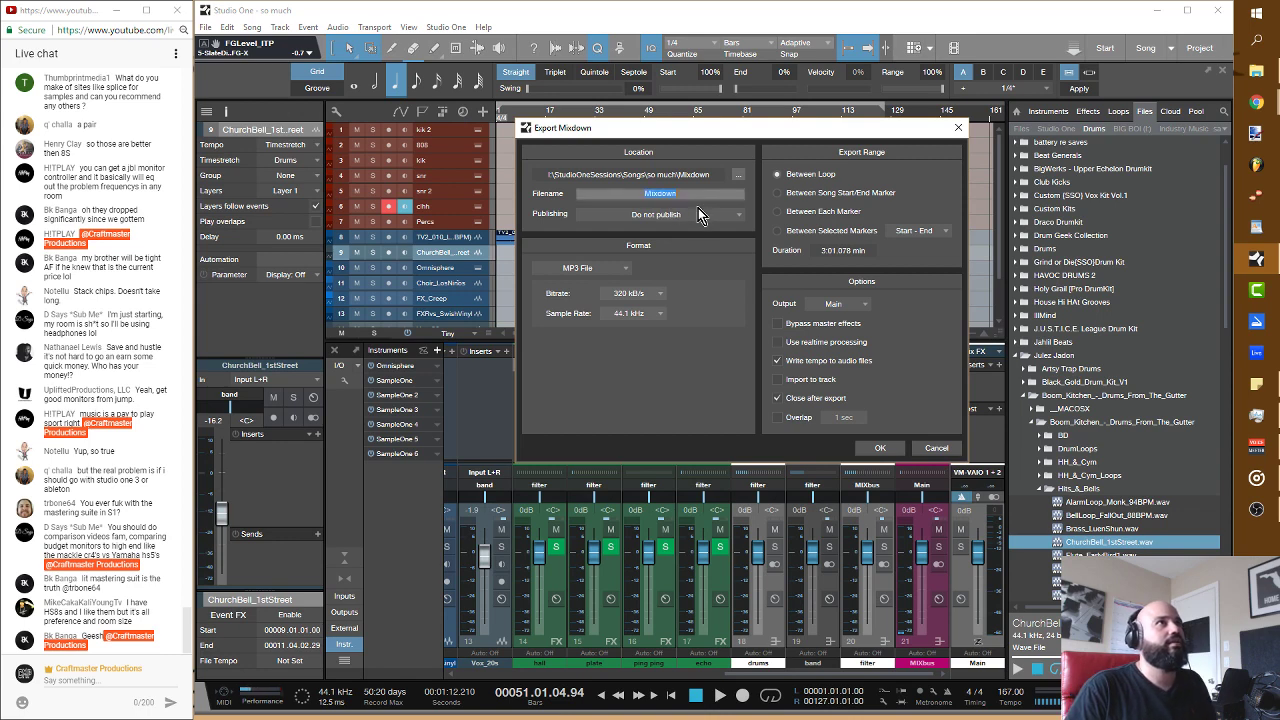
left_click(709, 195)
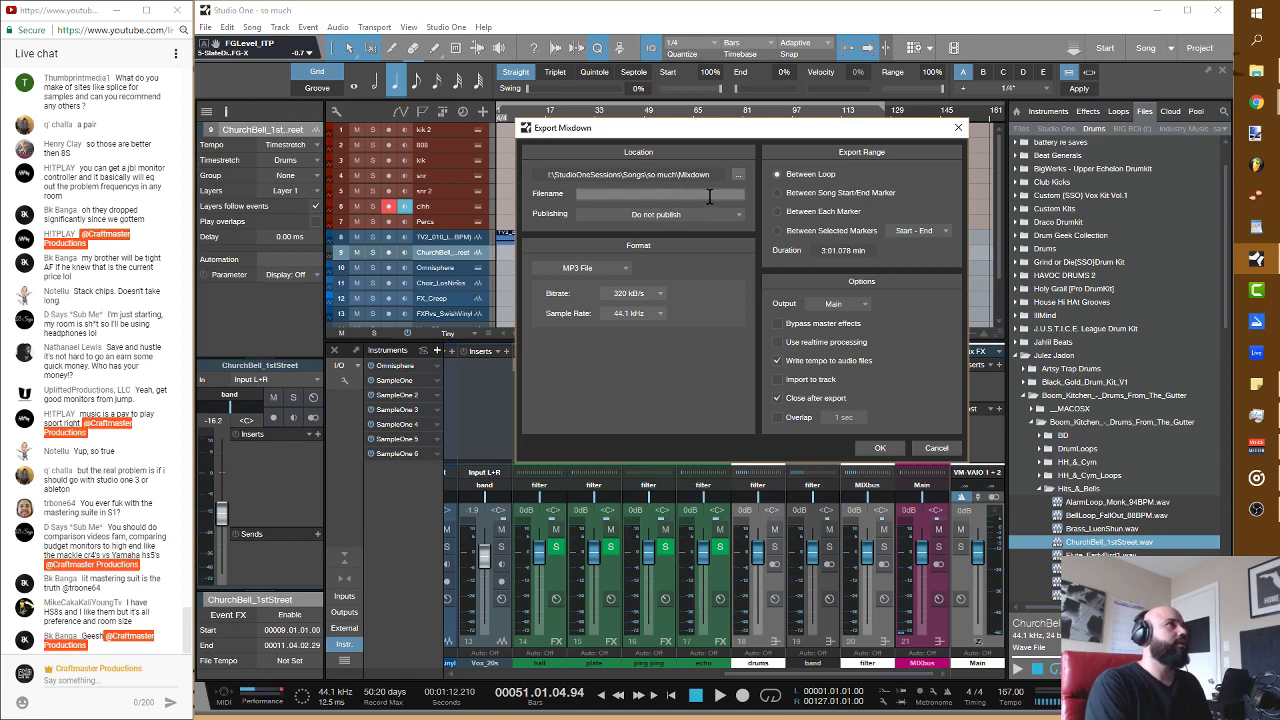
type("So Mu")
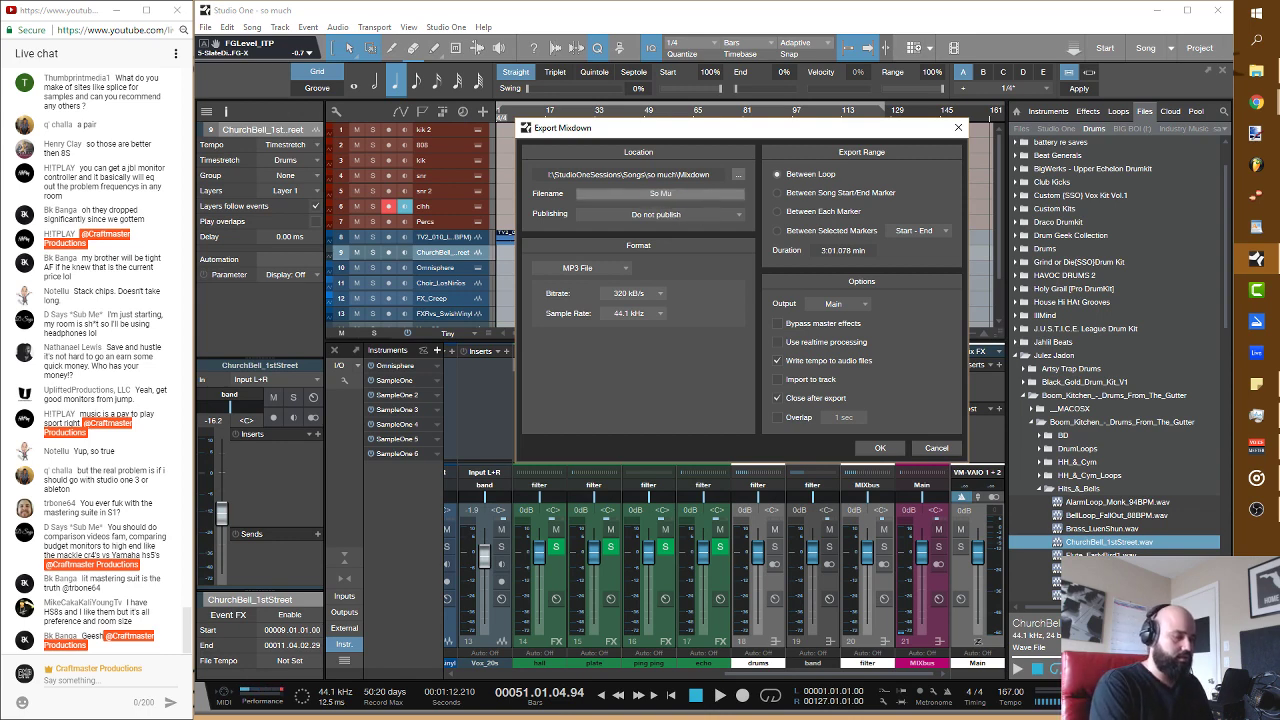
type("ch")
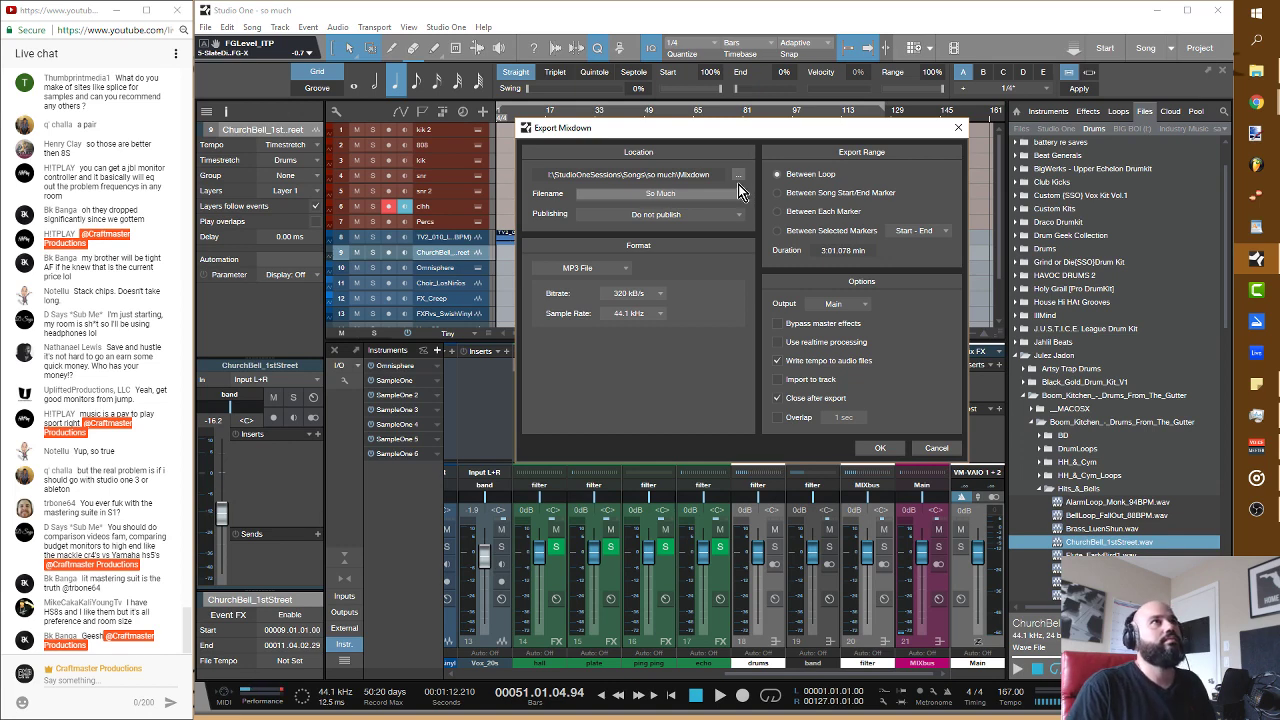
Step: Set the export location to Summer Writers Camp, under Craftmaster Team Folder and Craftmaster Production Mix Masters (1) in Dropbox
left_click(738, 178)
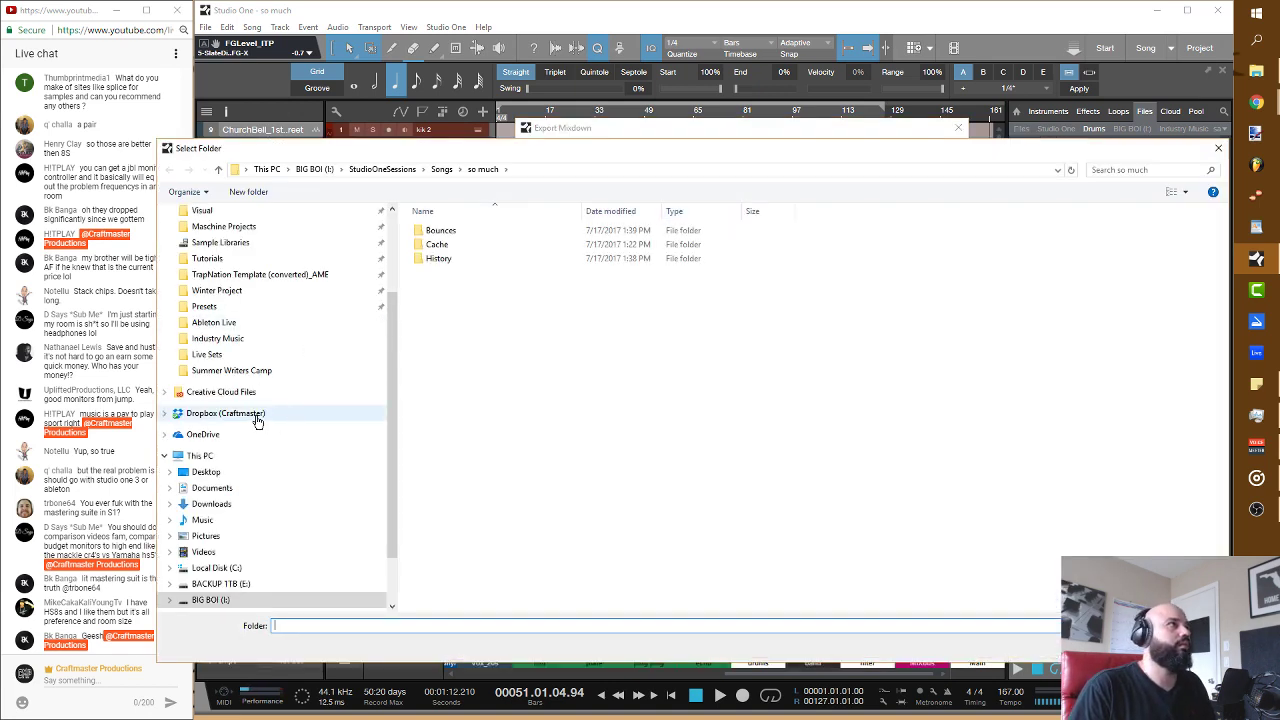
left_click(254, 416)
scroll(523, 489, "down", 3)
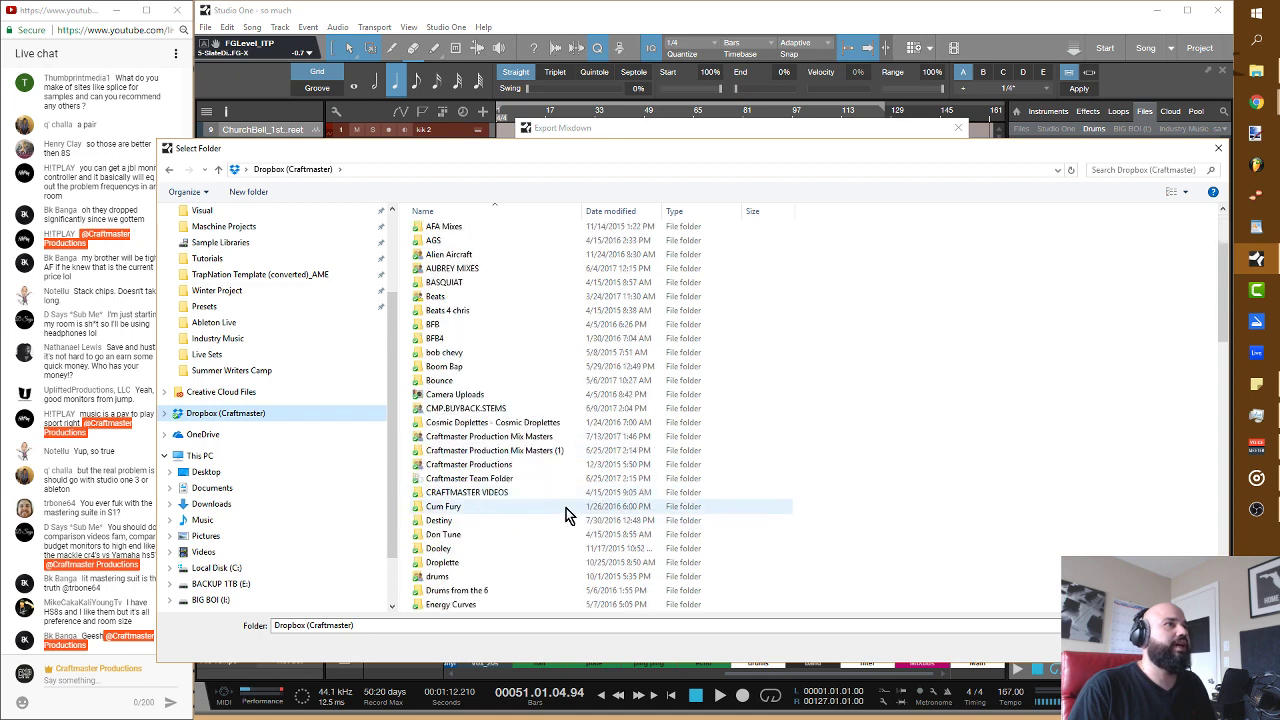
left_click(504, 482)
double_click(504, 482)
double_click(486, 240)
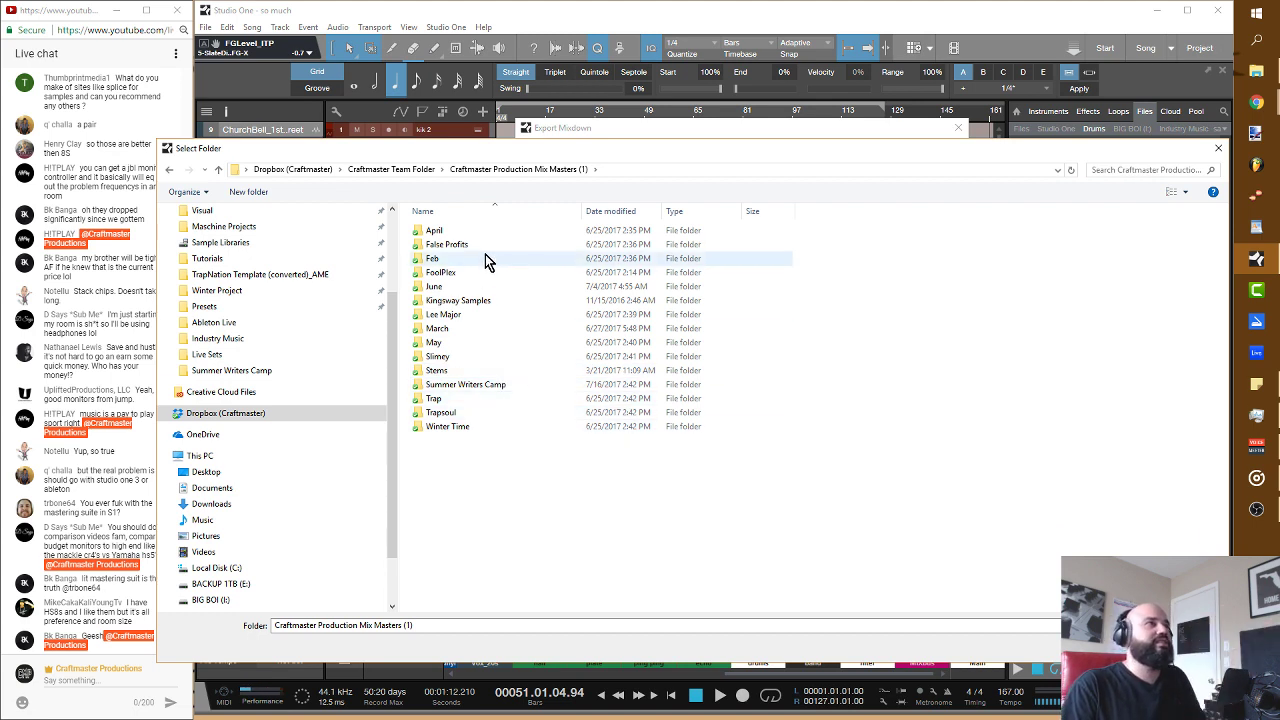
double_click(489, 385)
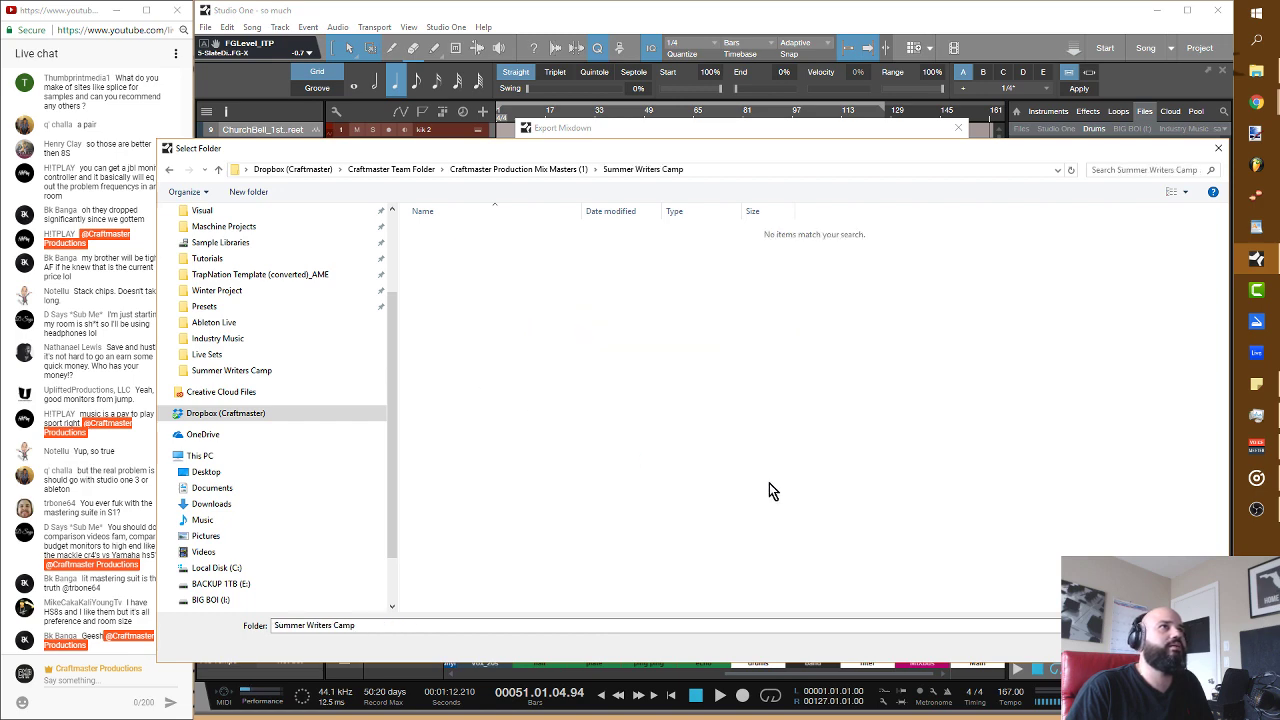
key("Return")
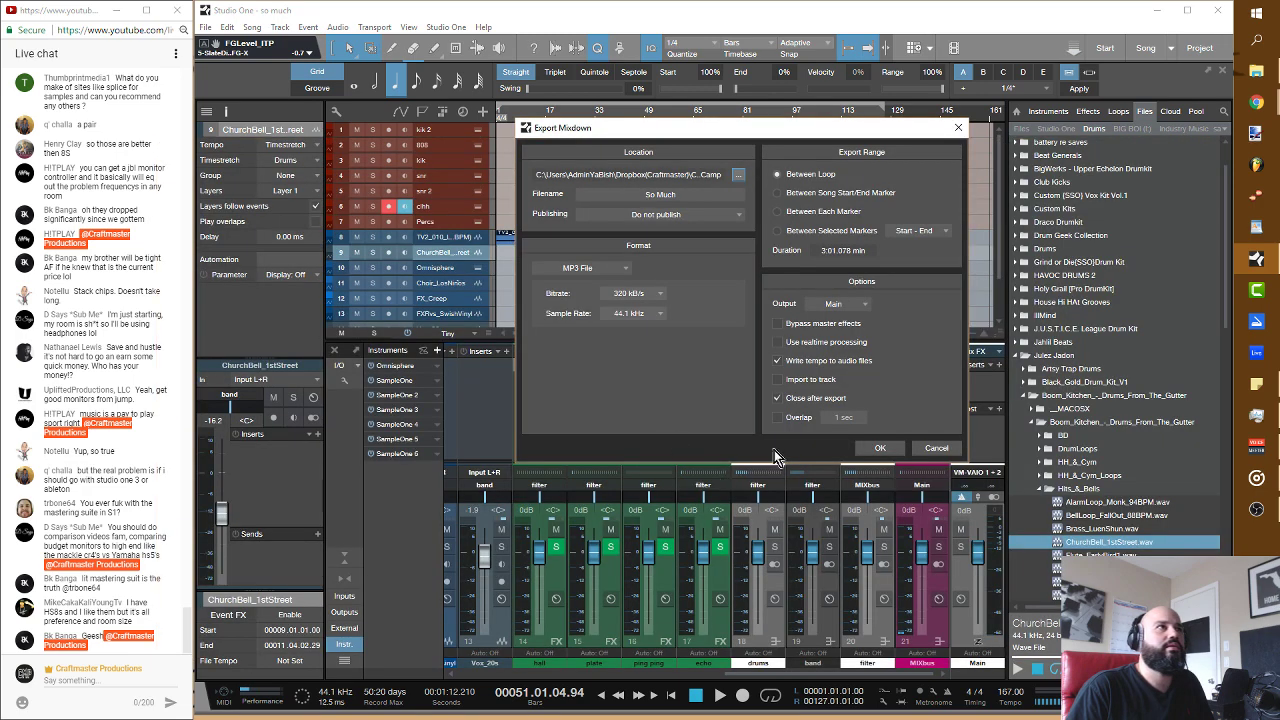
Step: Export the loop range as a 320 kB/s MP3 and close the destination folder window
left_click(879, 449)
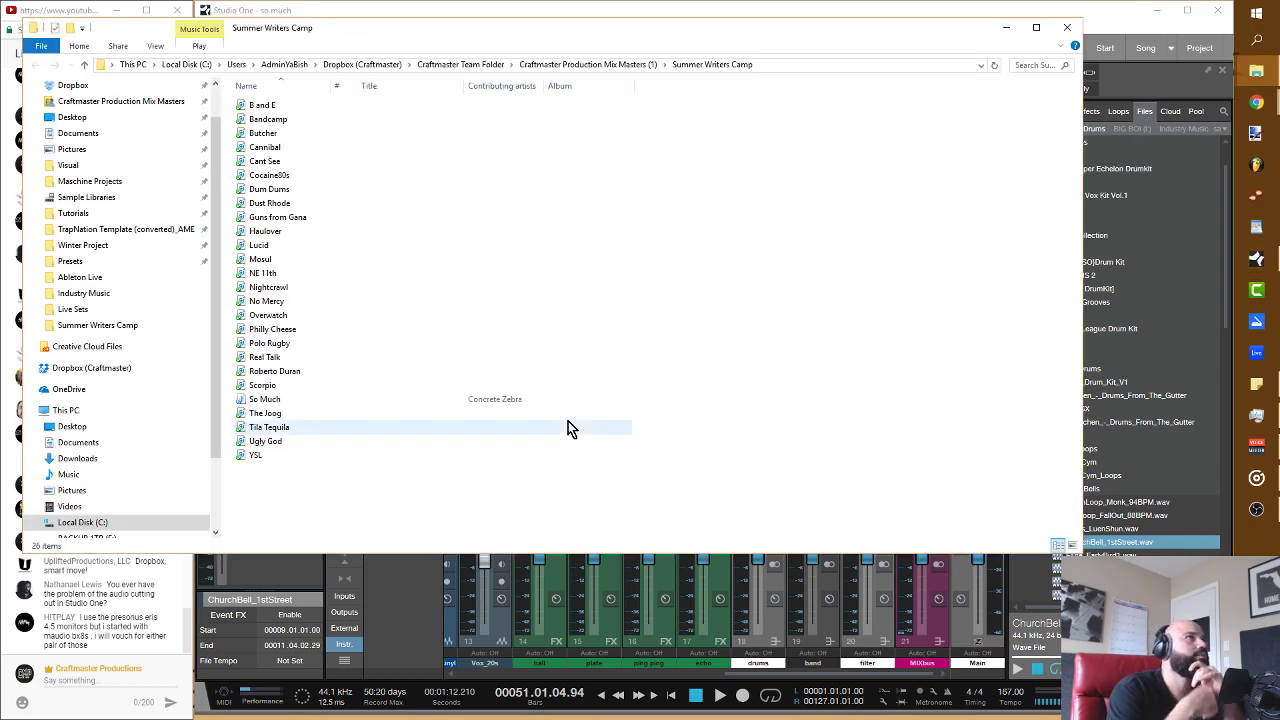
left_click(1070, 26)
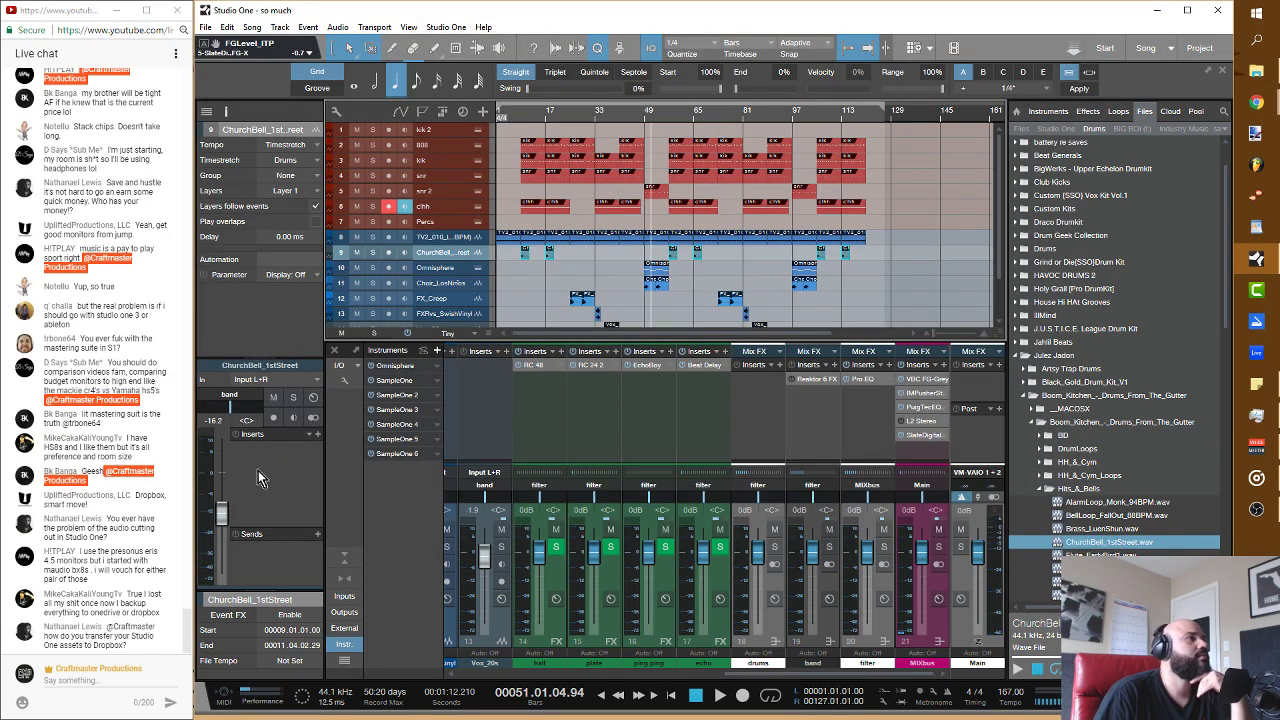
Step: Close the song with its changes saved and reopen so much from the recent files
left_click(205, 27)
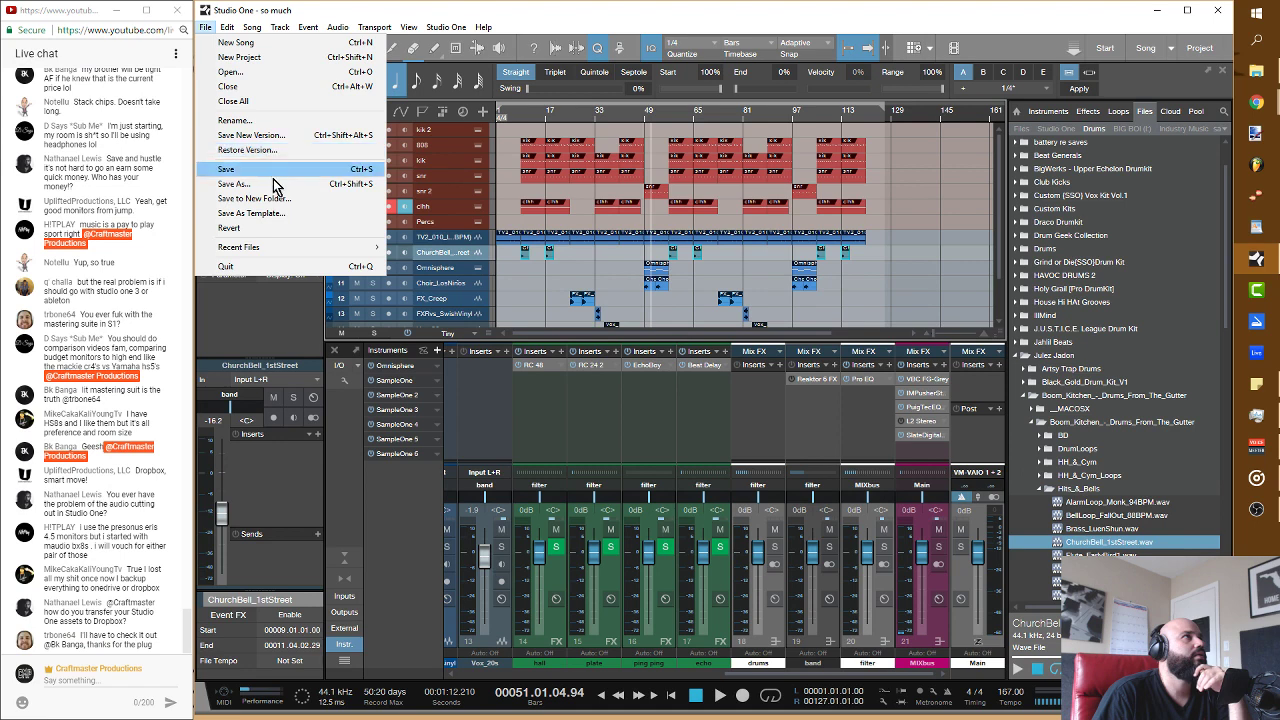
left_click(266, 88)
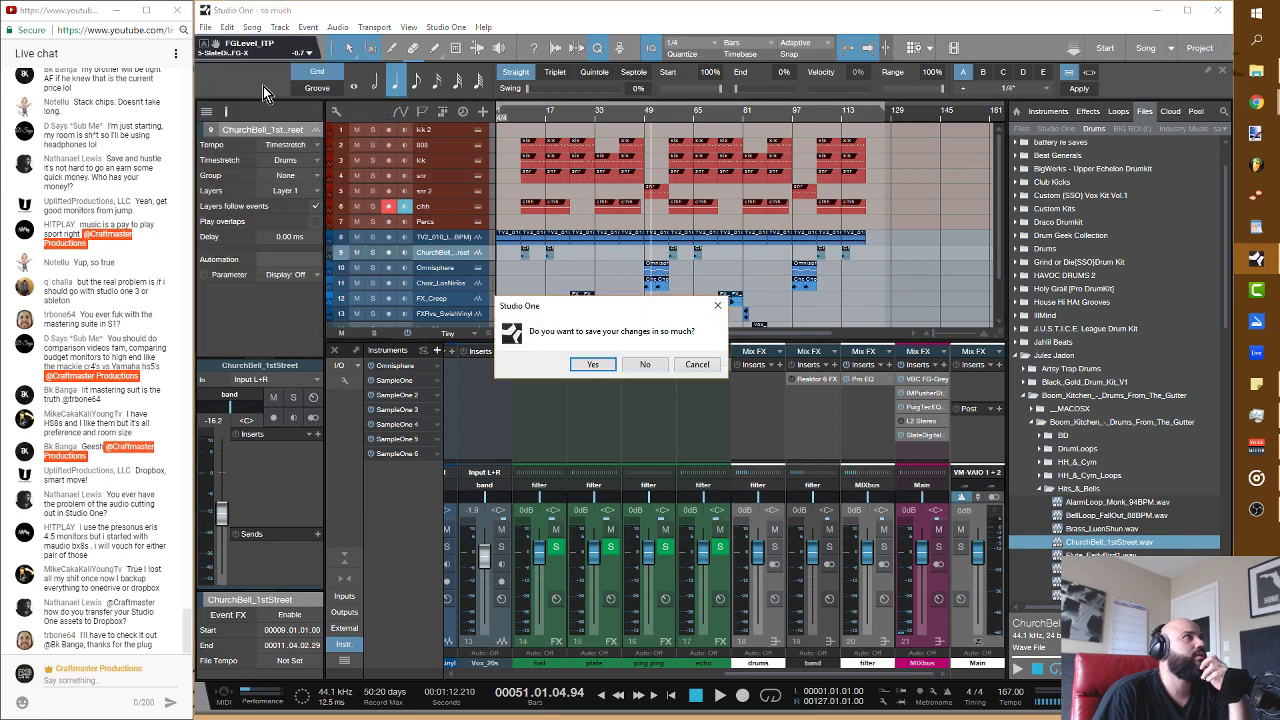
left_click(596, 367)
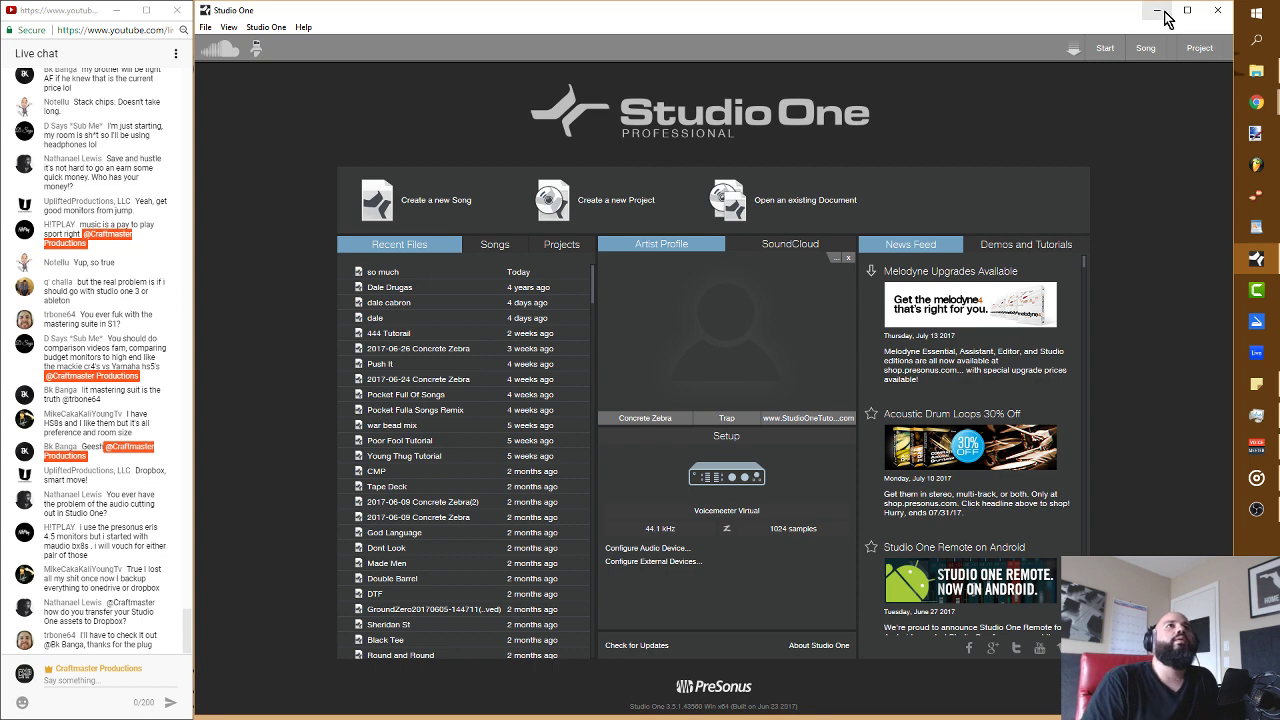
left_click(378, 272)
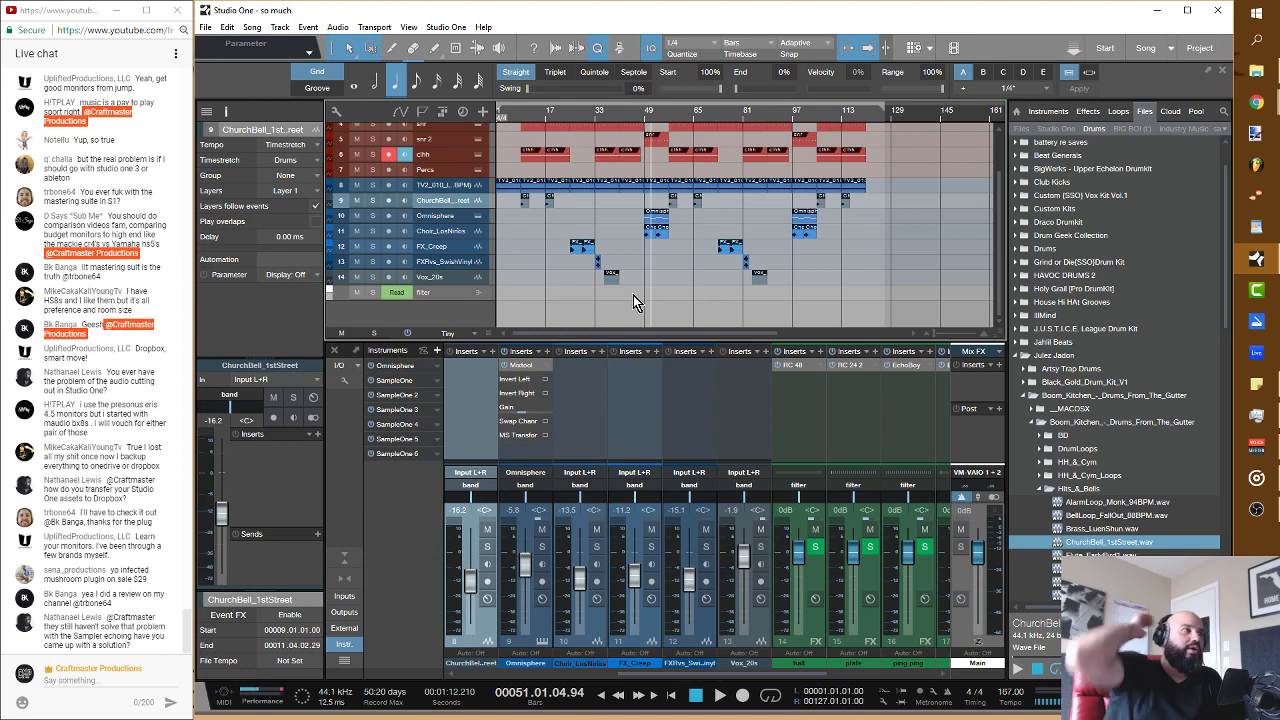
Step: Solo the snr track and listen to it from bar 9
scroll(680, 255, "up", 3)
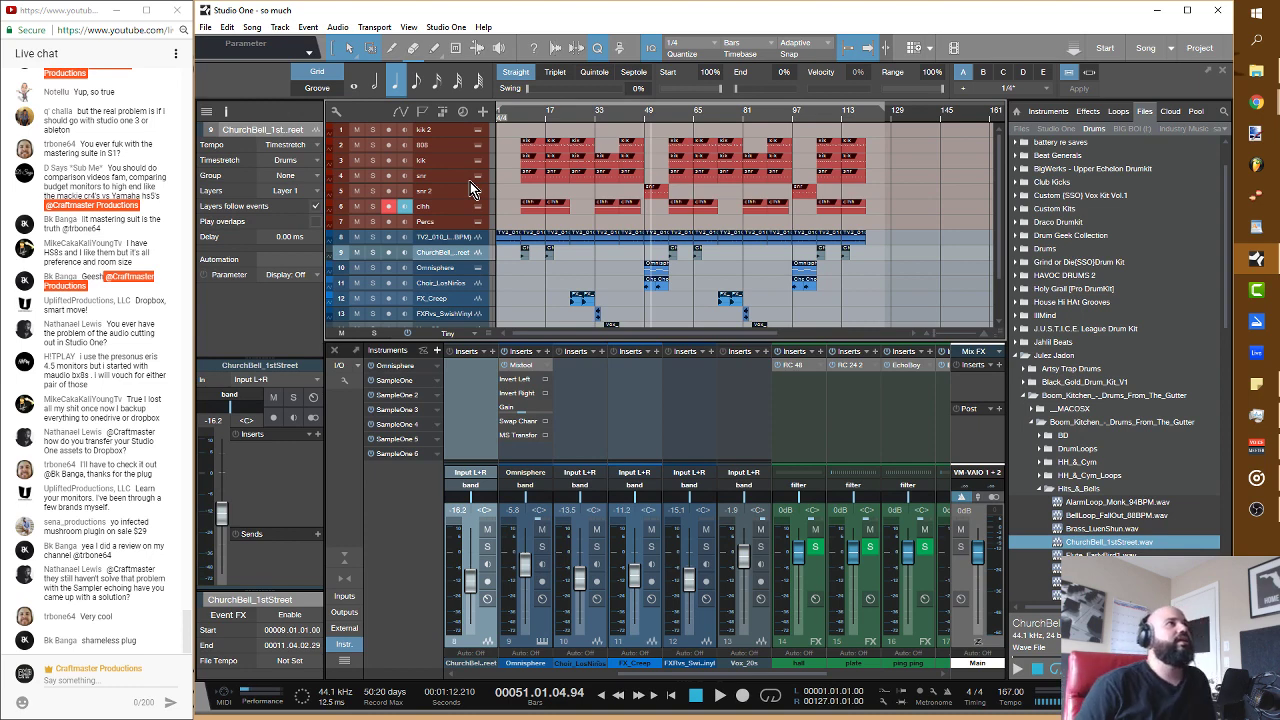
left_click(531, 114)
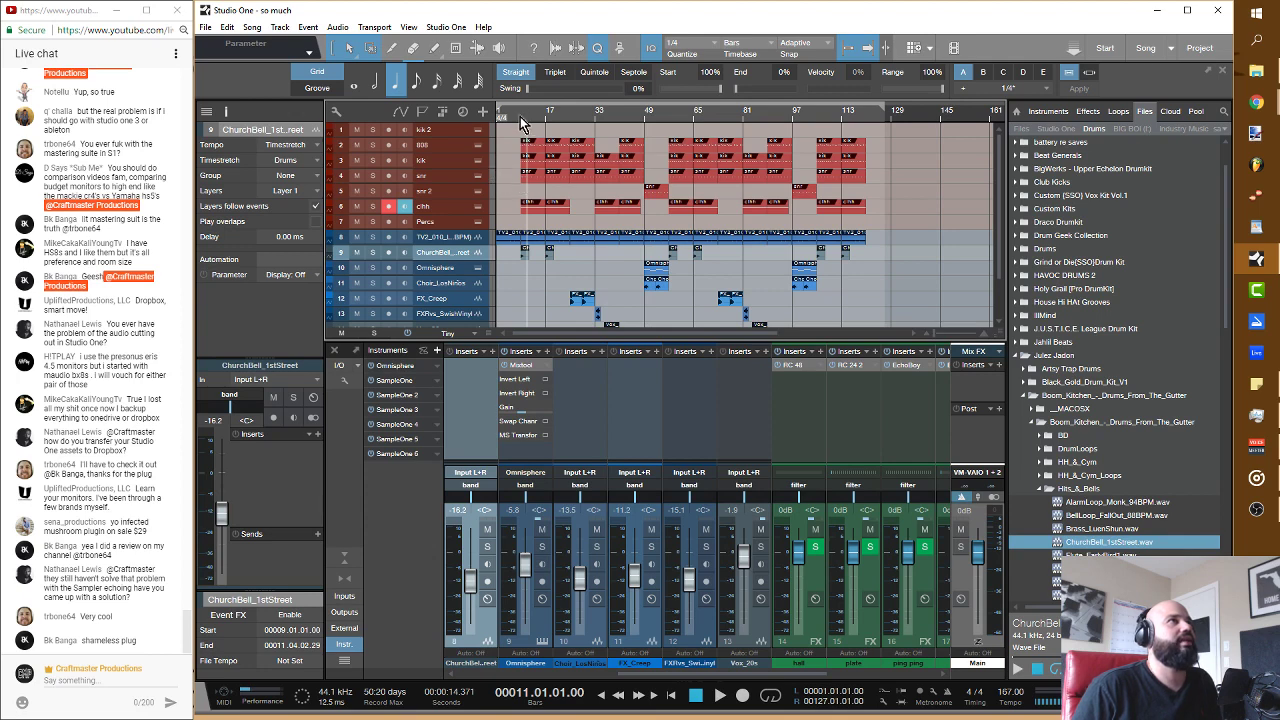
left_click(525, 114)
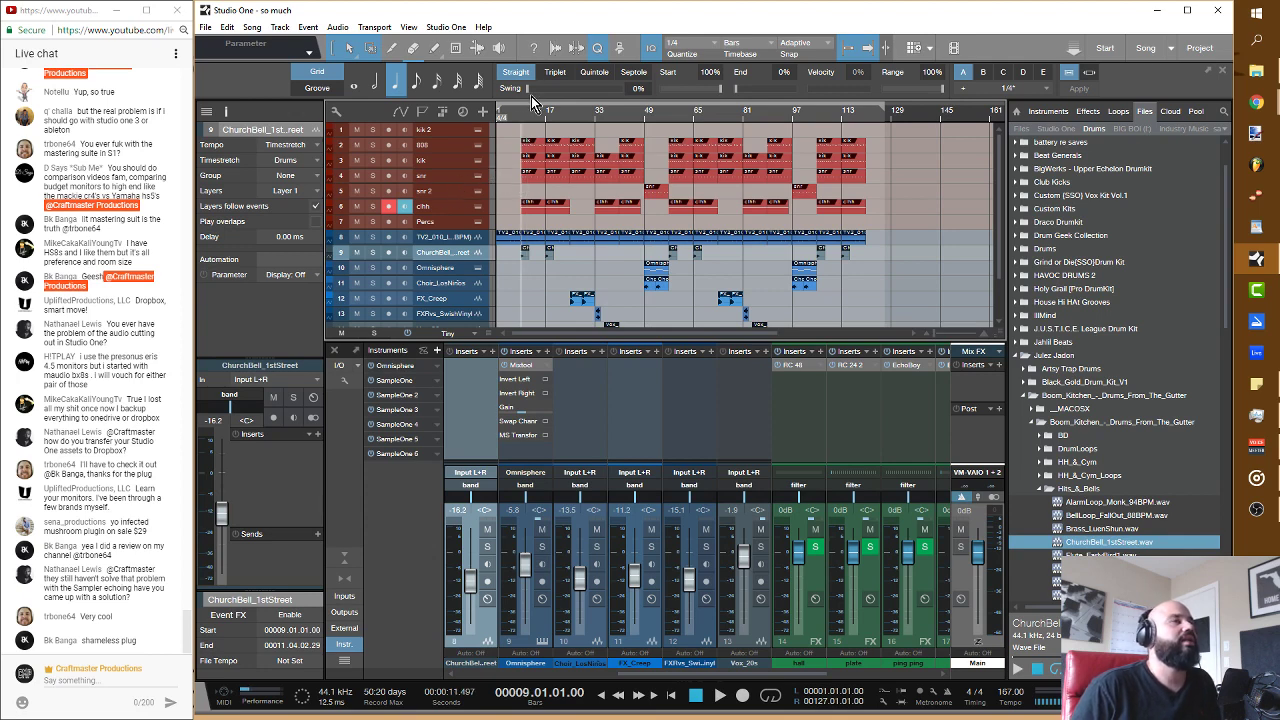
left_click(440, 178)
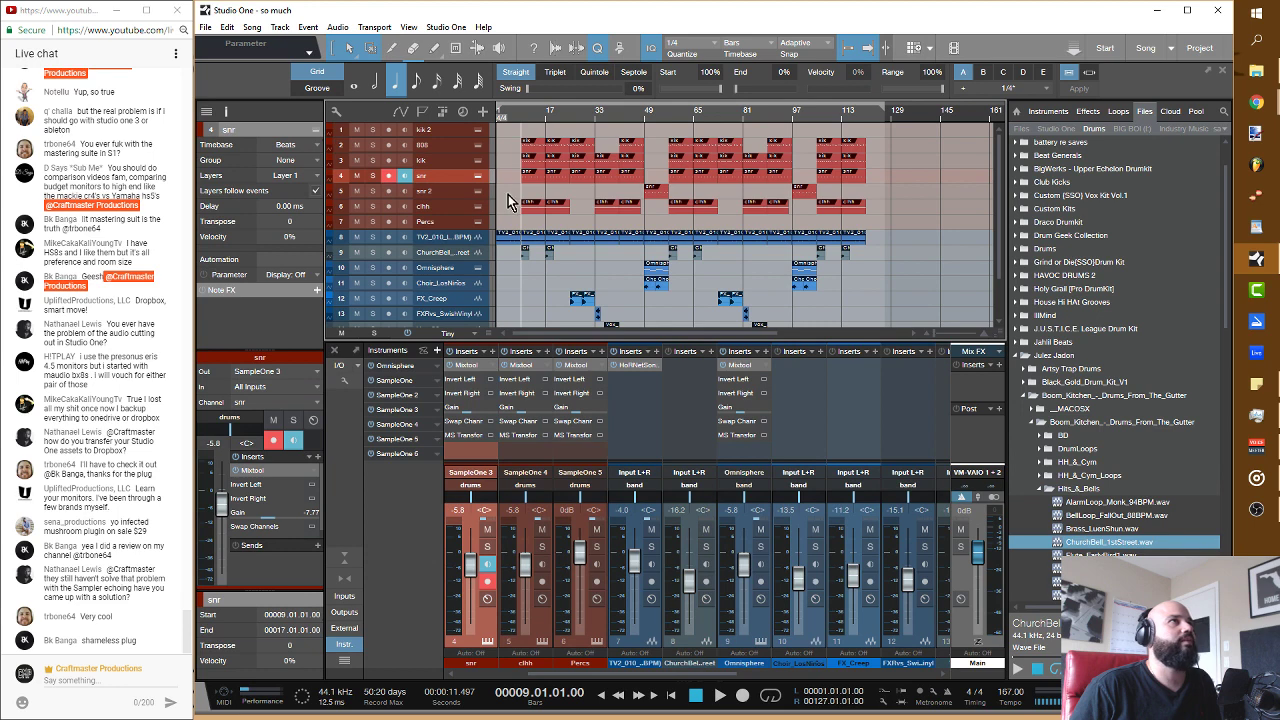
key("space")
left_click(373, 177)
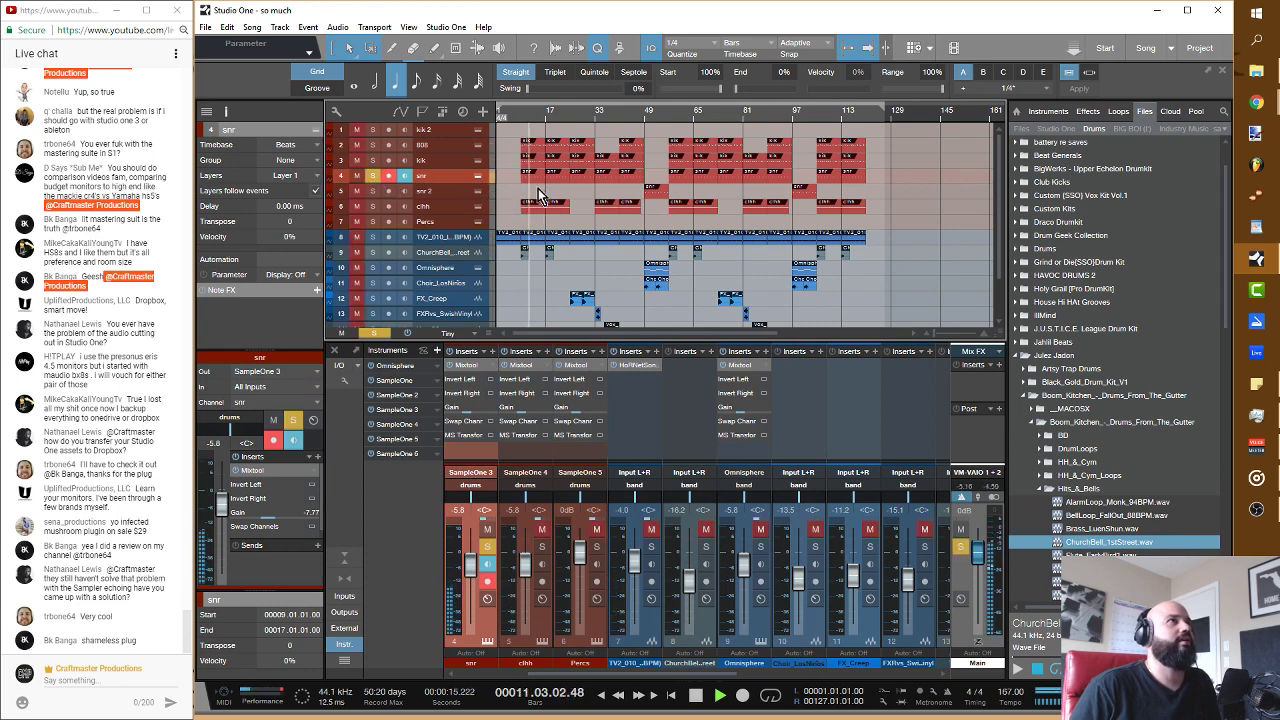
key("space")
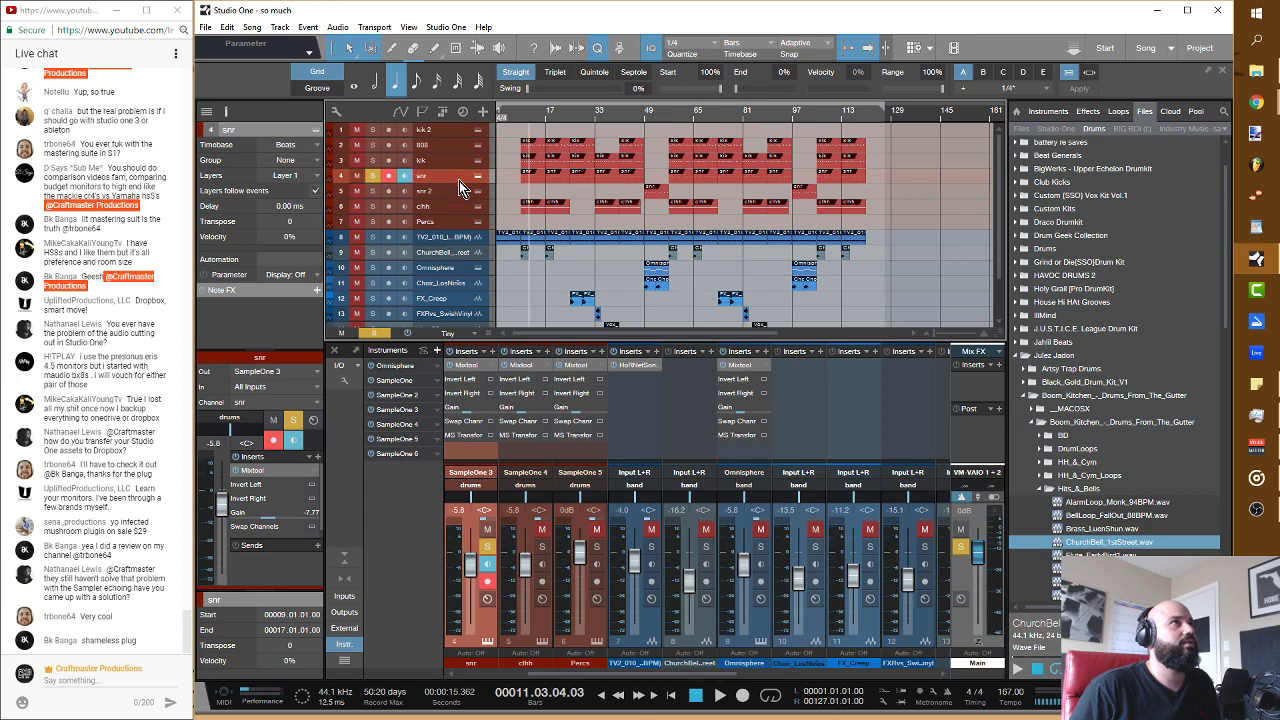
Step: Enlarge the snr track and make two complete duplicates of it
left_click_drag(459, 183, 462, 199)
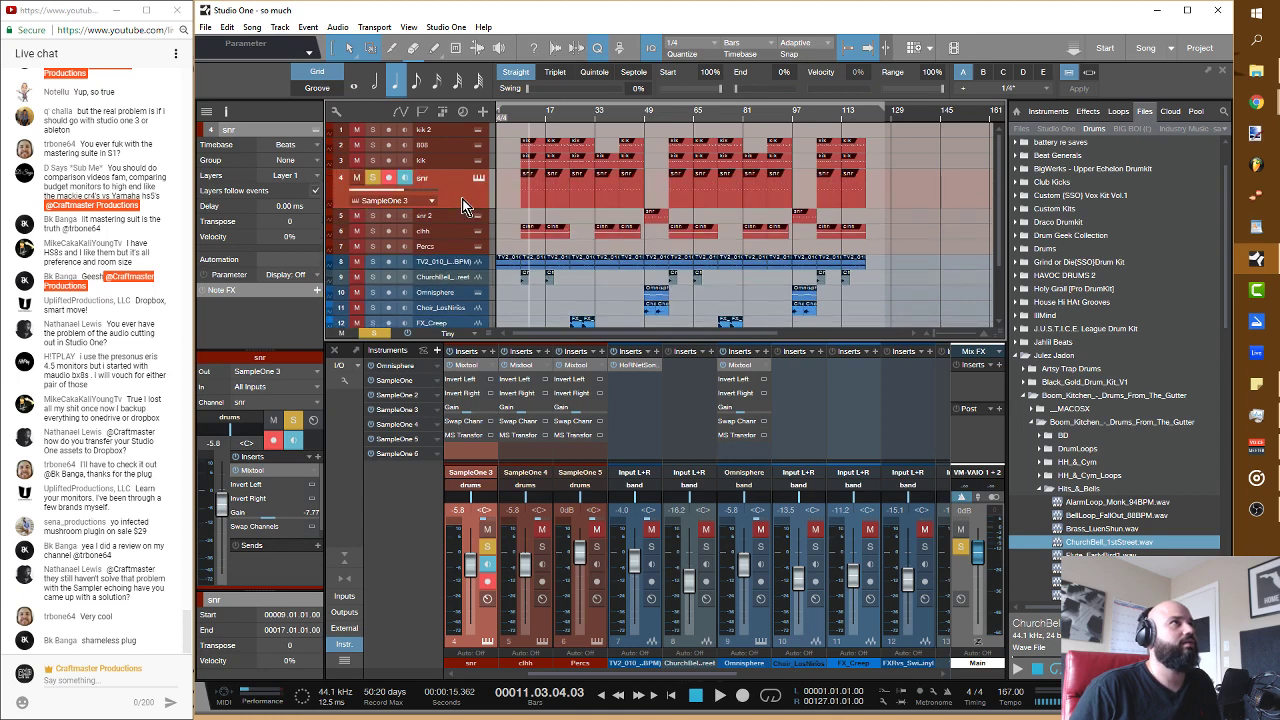
left_click(463, 205)
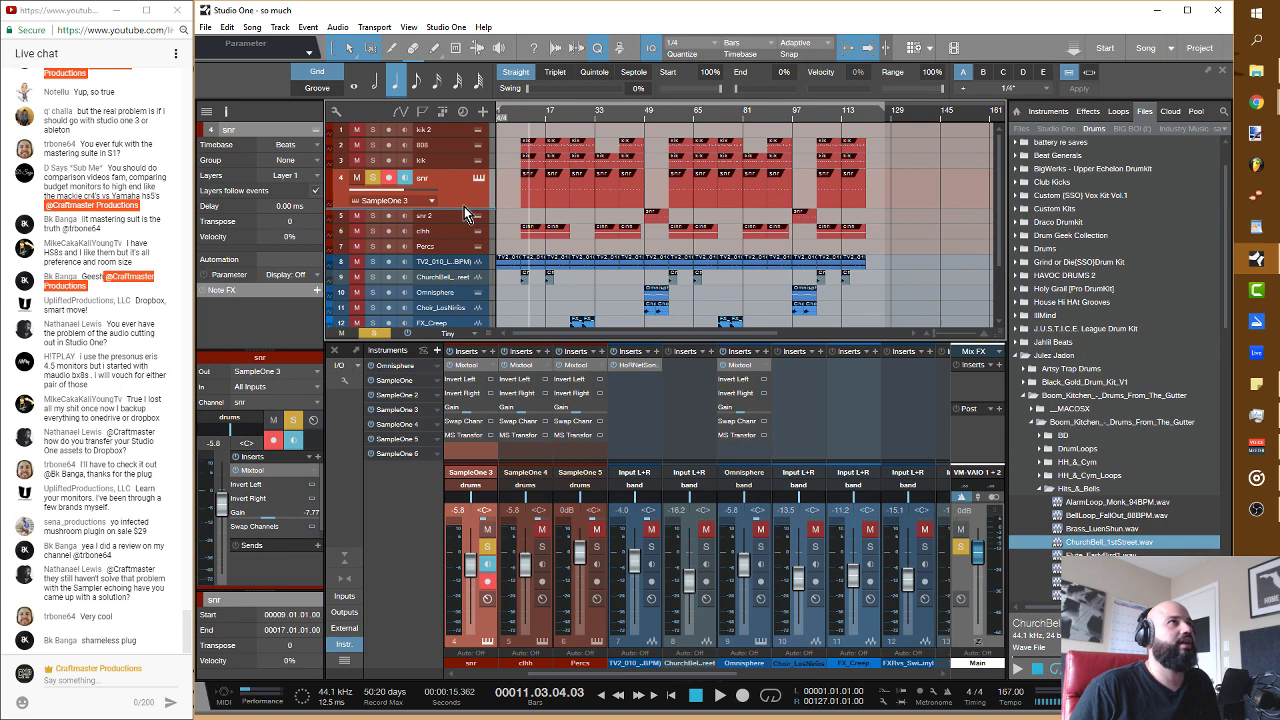
right_click(460, 194)
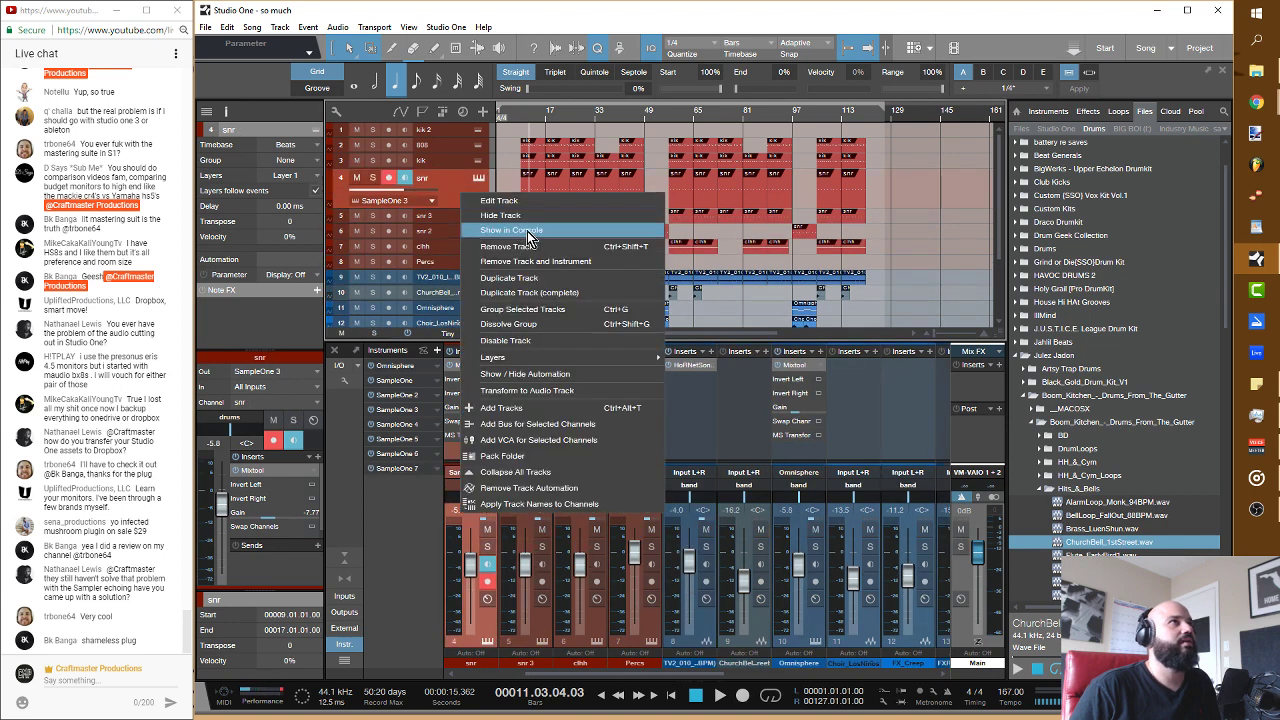
left_click(555, 291)
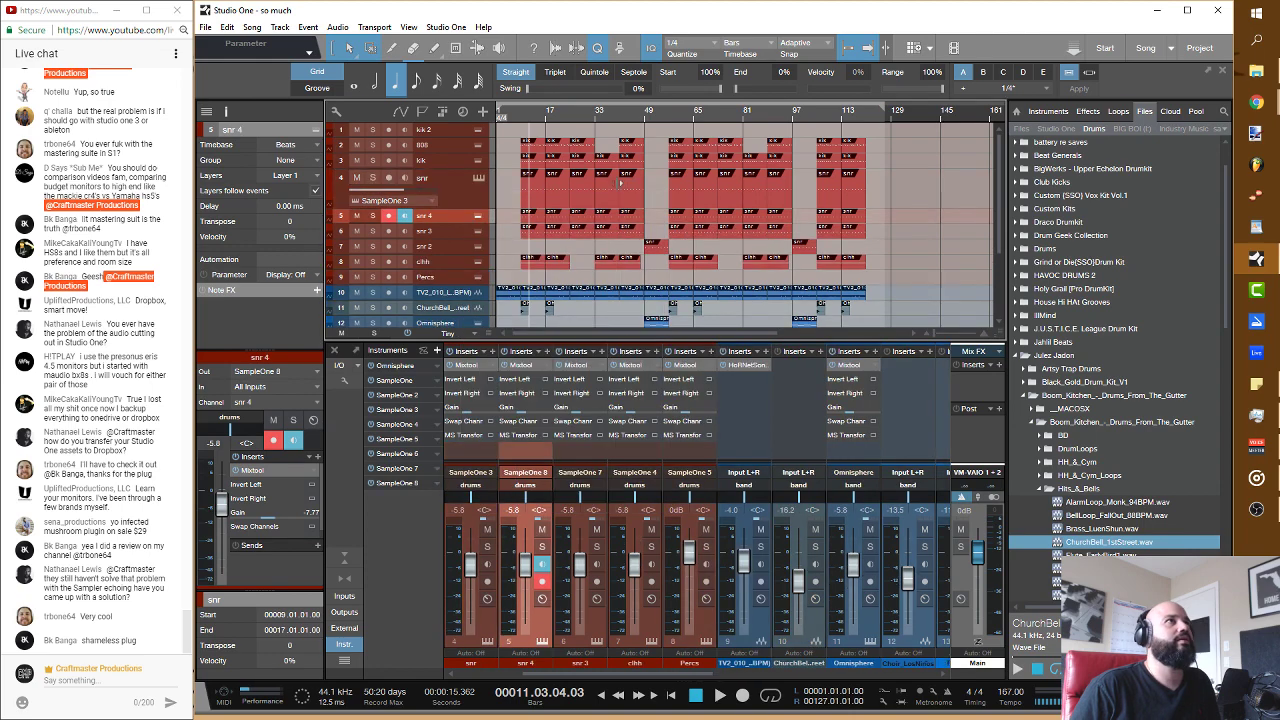
Step: Apply Remove Track and Instrument to the original snr track and the snr 4 copy
right_click(469, 195)
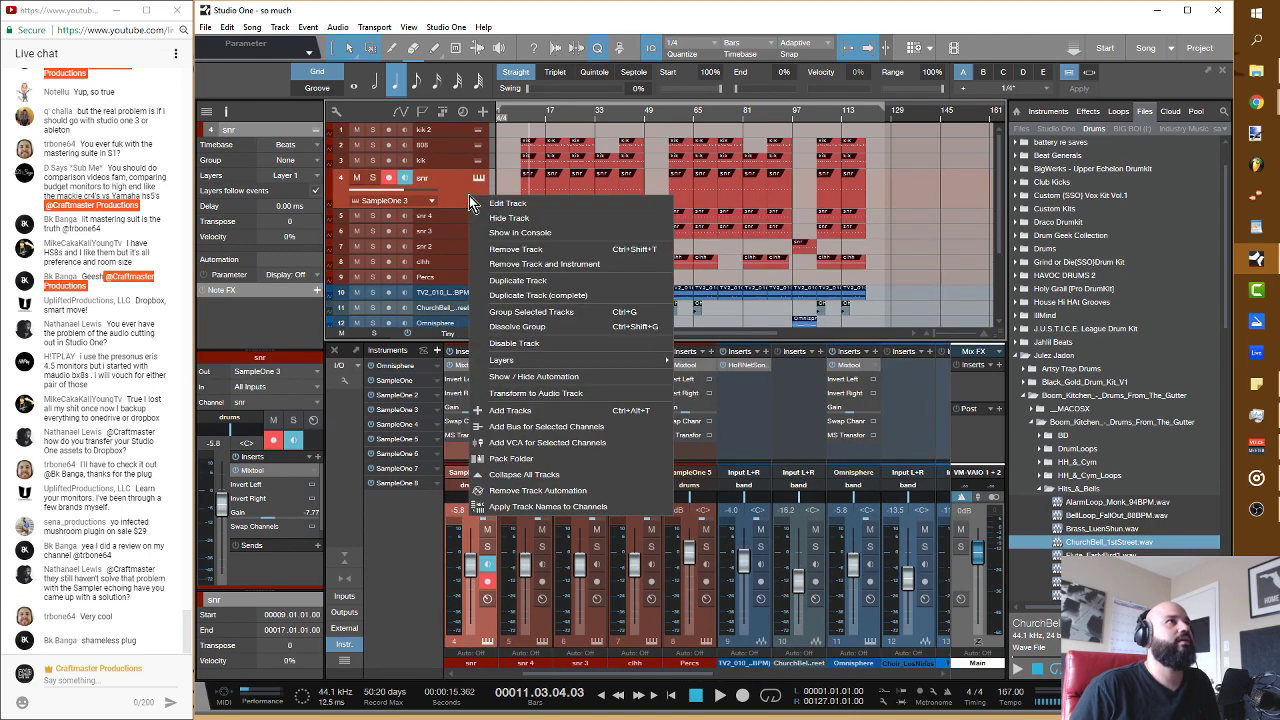
left_click(563, 266)
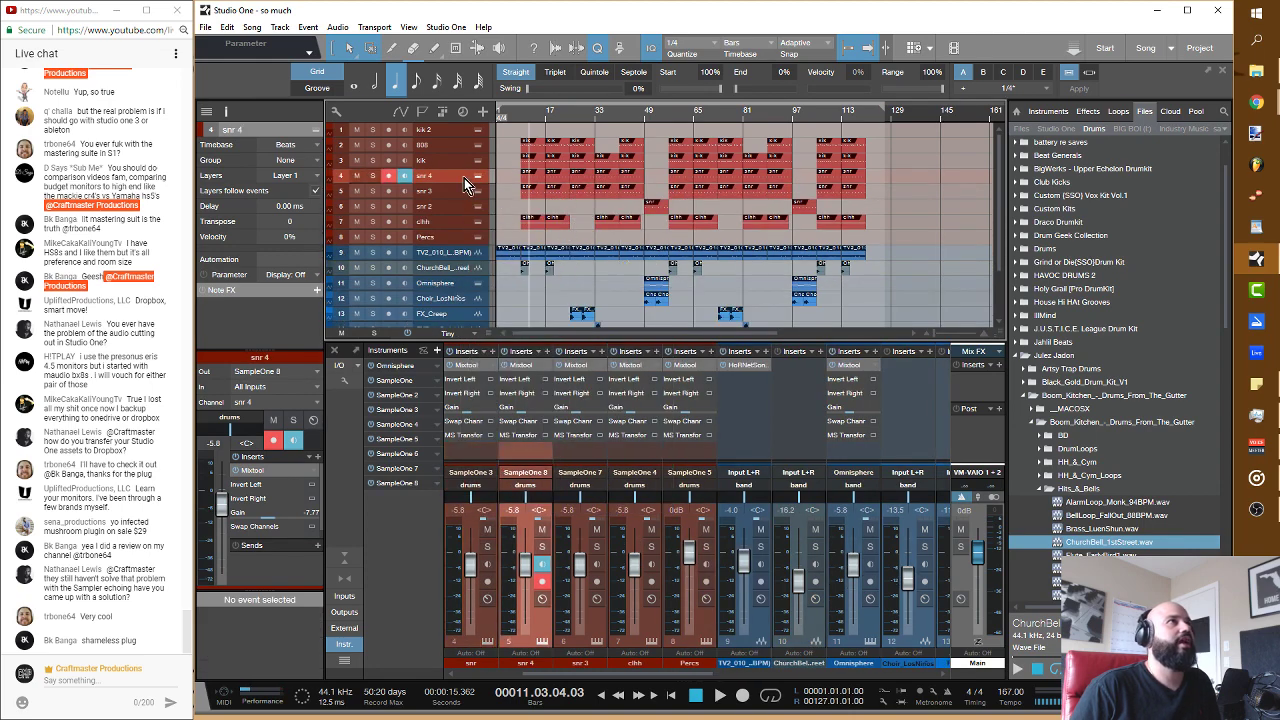
right_click(464, 178)
left_click(549, 246)
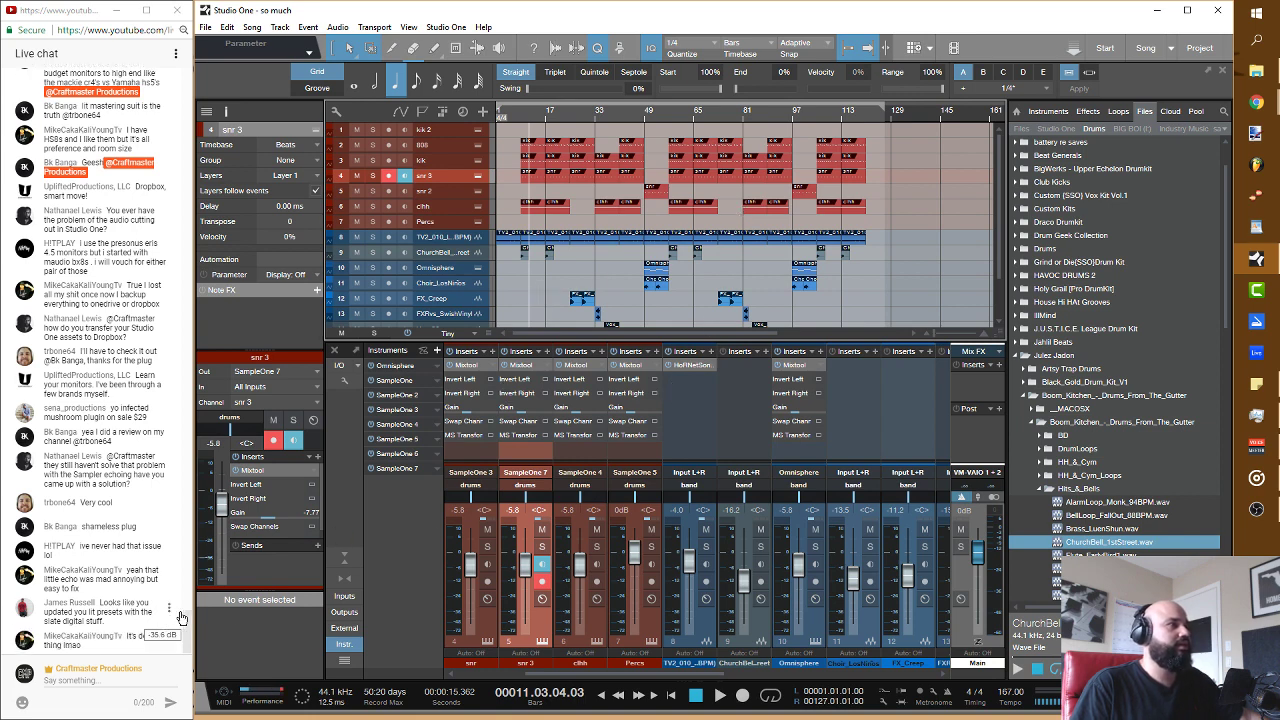
left_click_drag(640, 676, 848, 677)
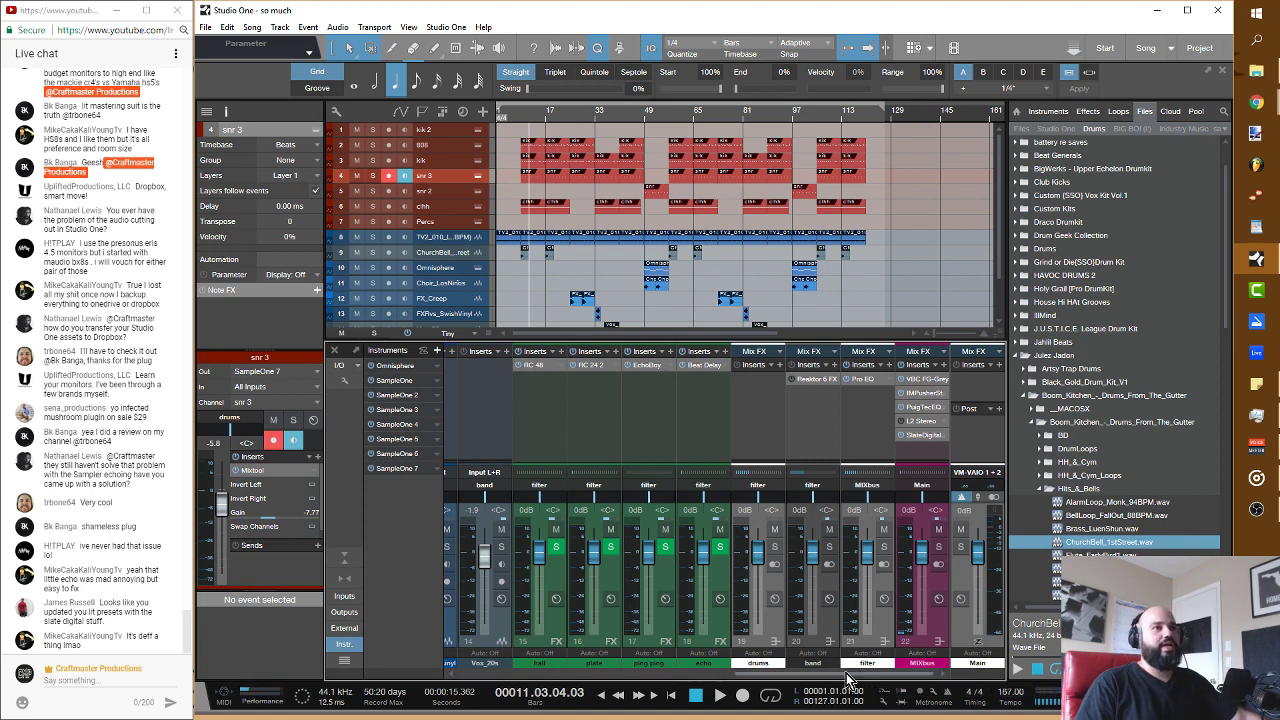
left_click_drag(846, 678, 560, 680)
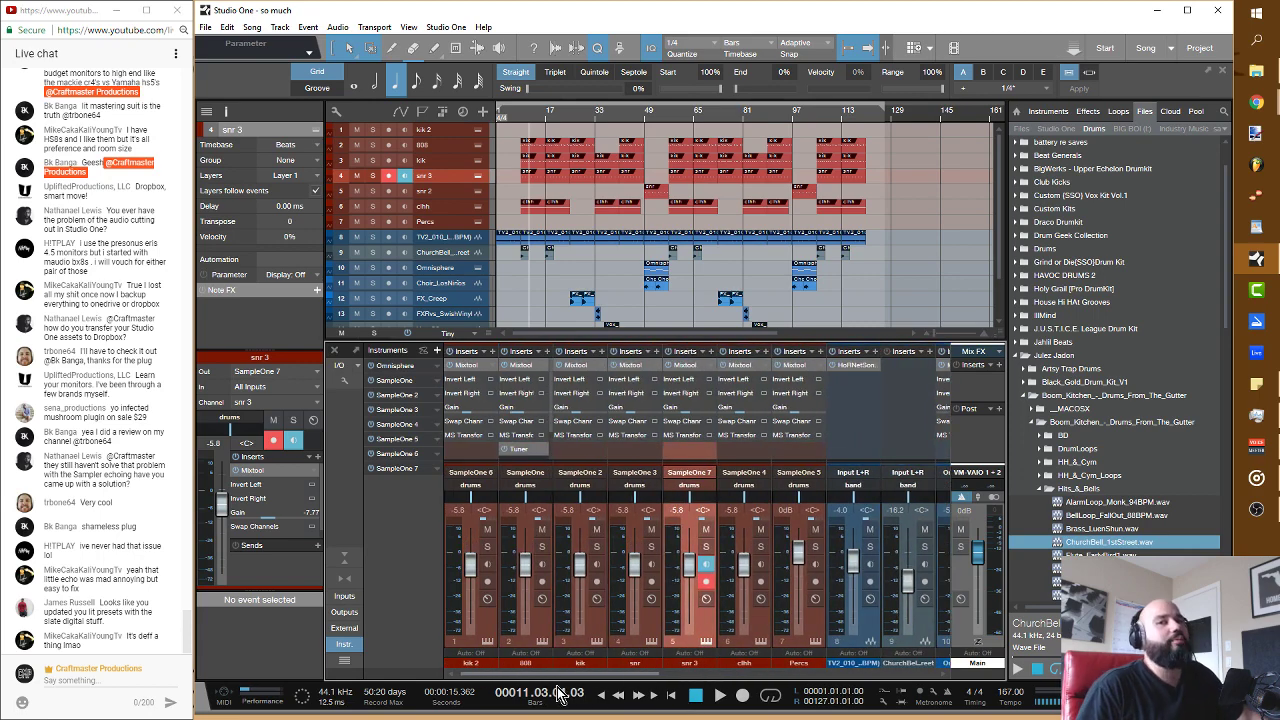
left_click_drag(572, 686, 668, 684)
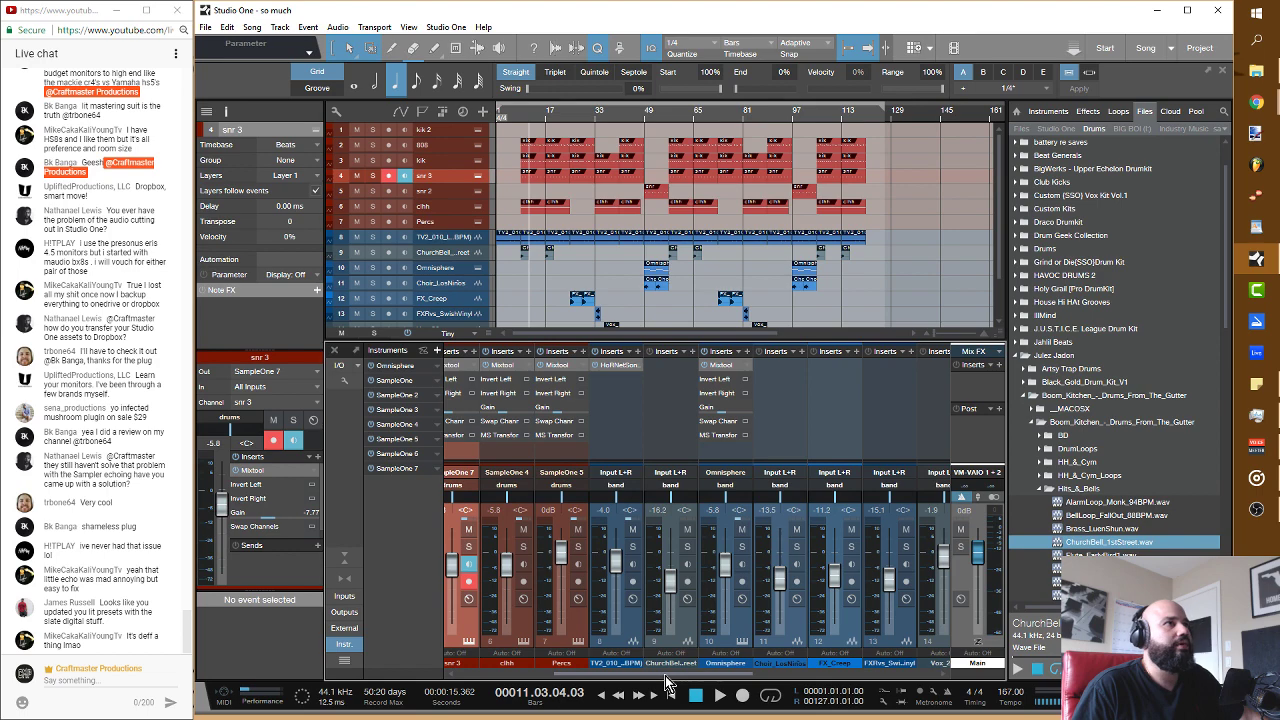
Step: Switch to File Explorer and open Dropbox (Craftmaster) from the user profile folder under Users on Local Disk (C:)
left_click(1266, 78)
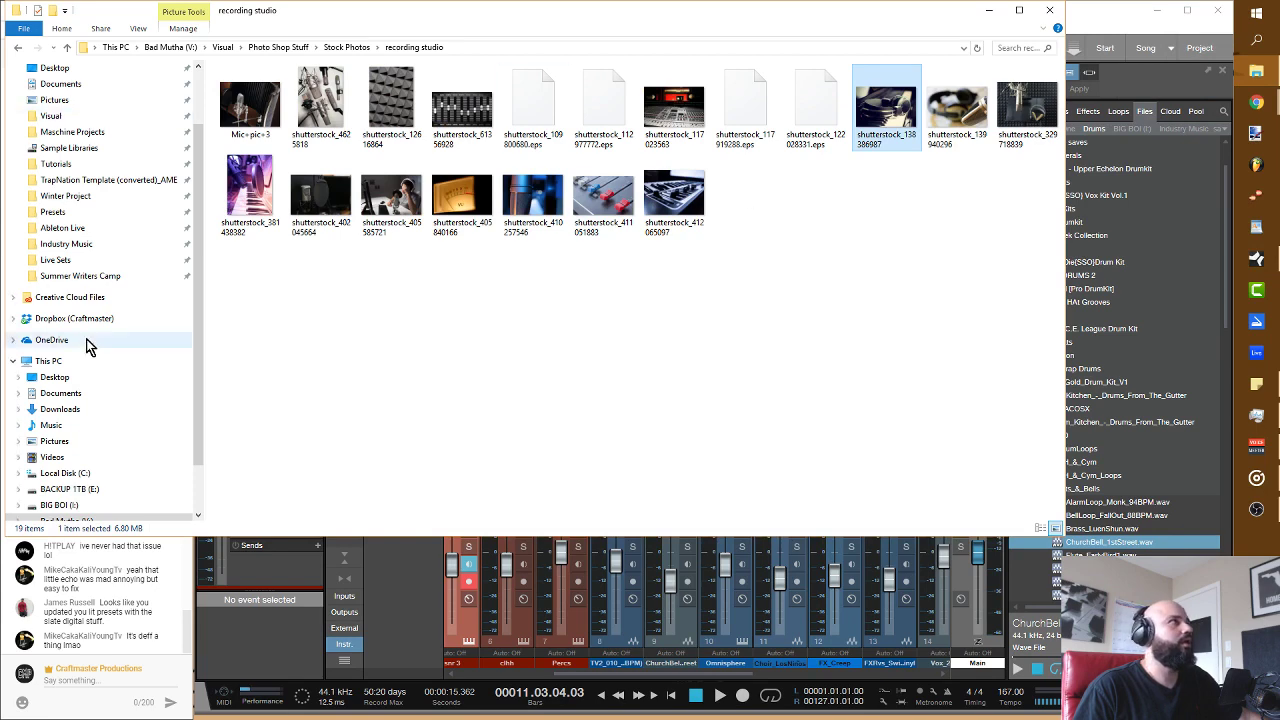
left_click(86, 474)
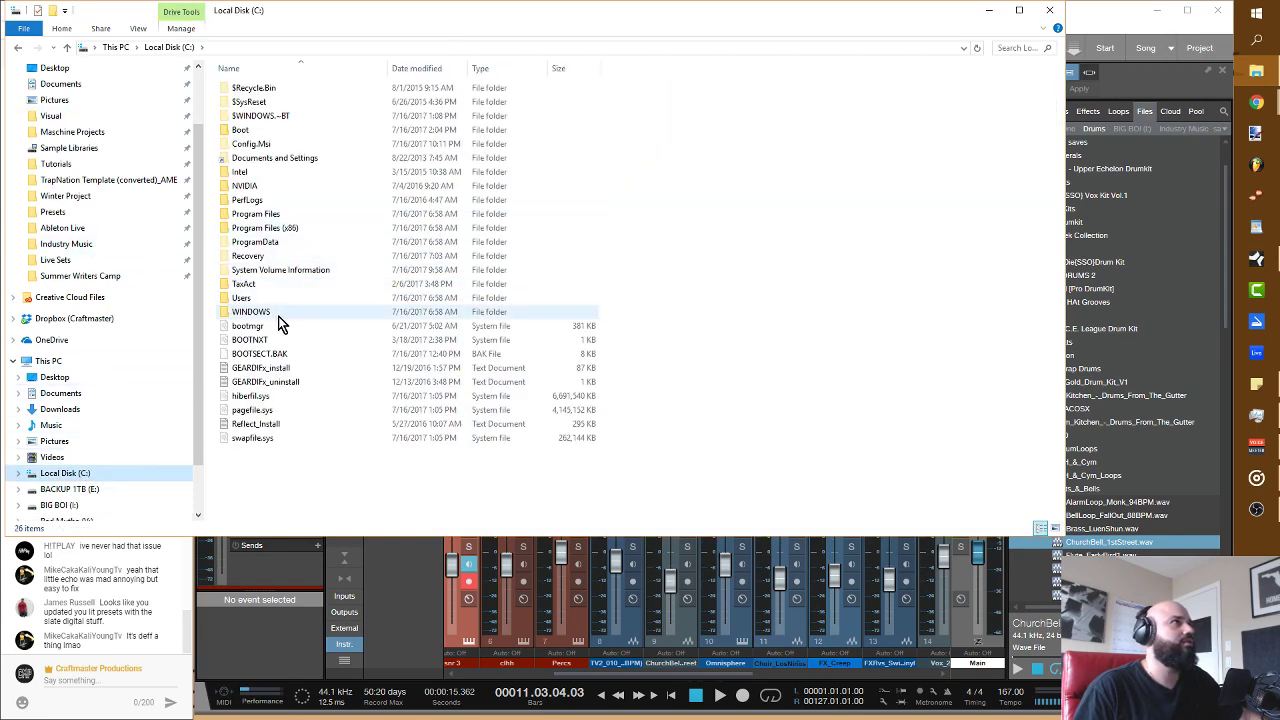
double_click(242, 298)
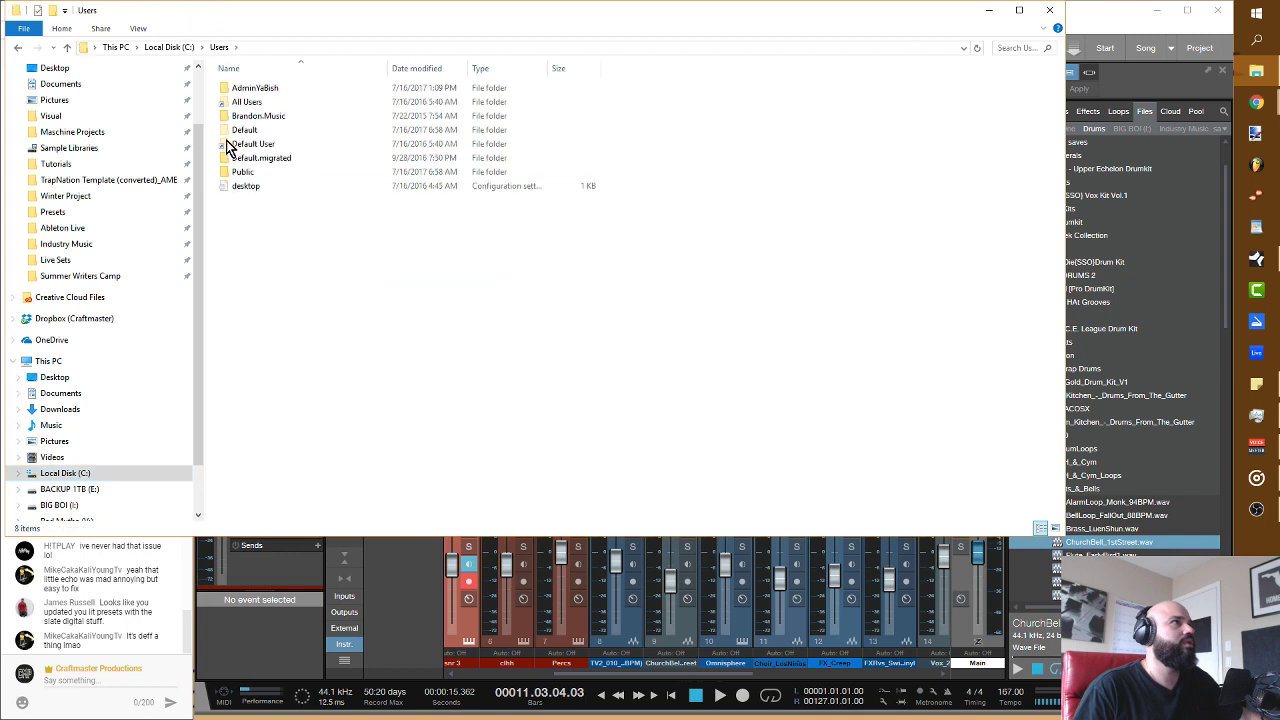
double_click(230, 88)
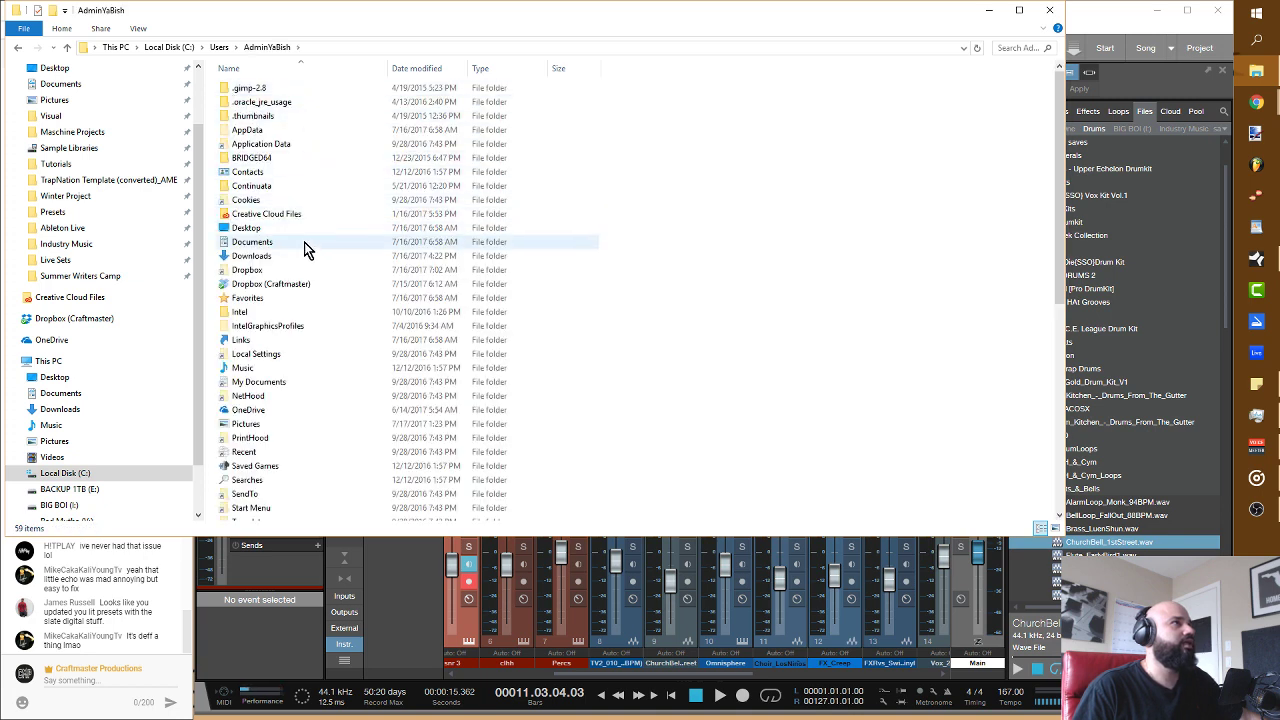
mouse_move(297, 286)
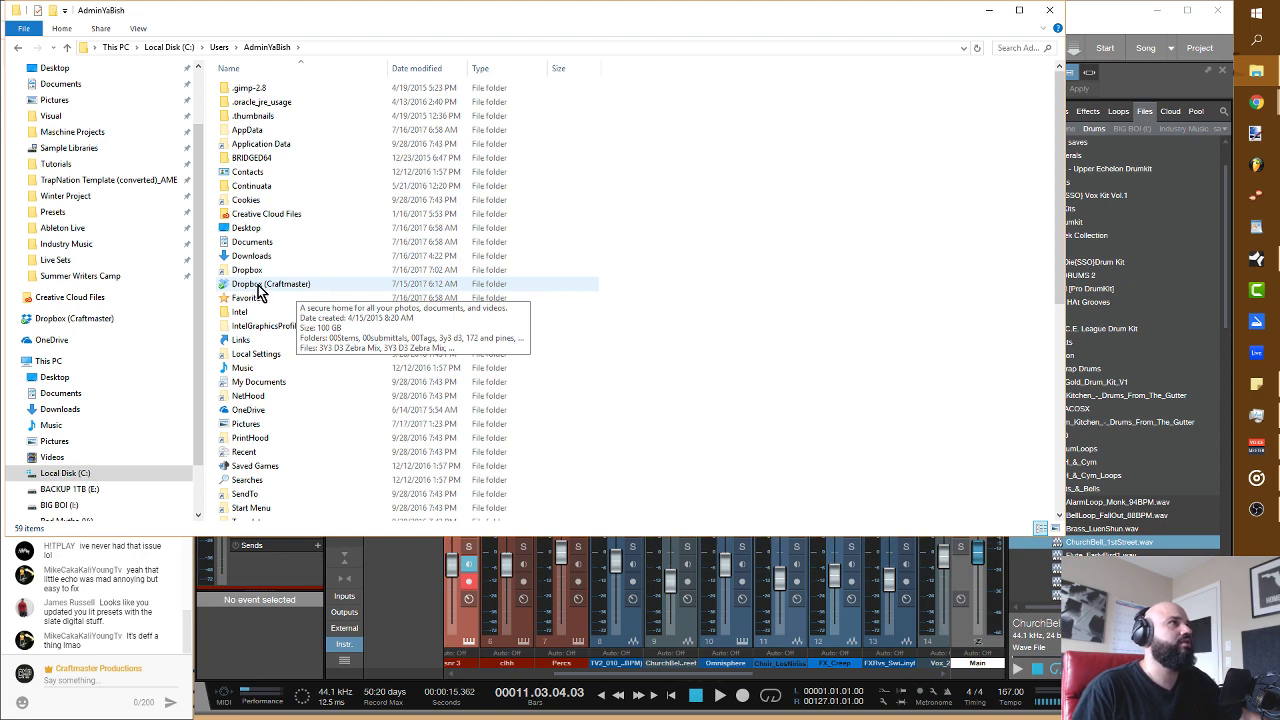
double_click(258, 285)
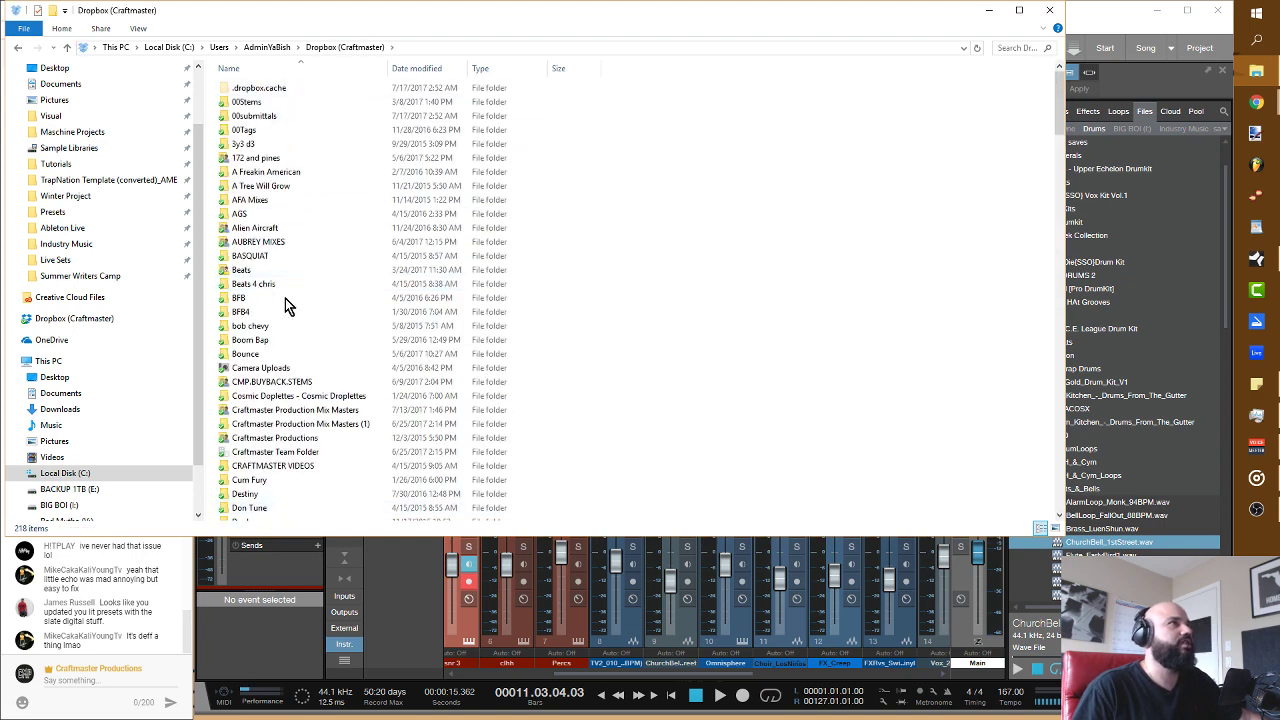
Step: Look through the Dropbox (Craftmaster) folder list, return to Users and close the File Explorer window
scroll(281, 412, "down", 7)
scroll(285, 402, "up", 7)
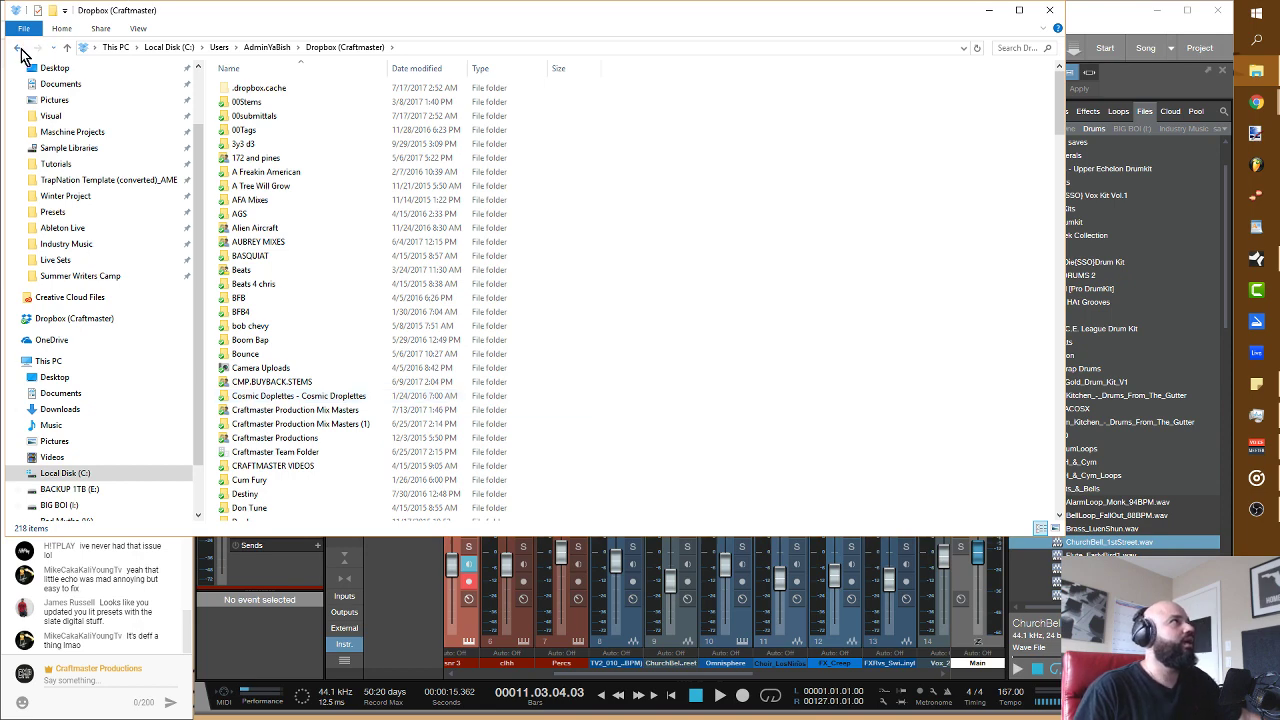
left_click(18, 48)
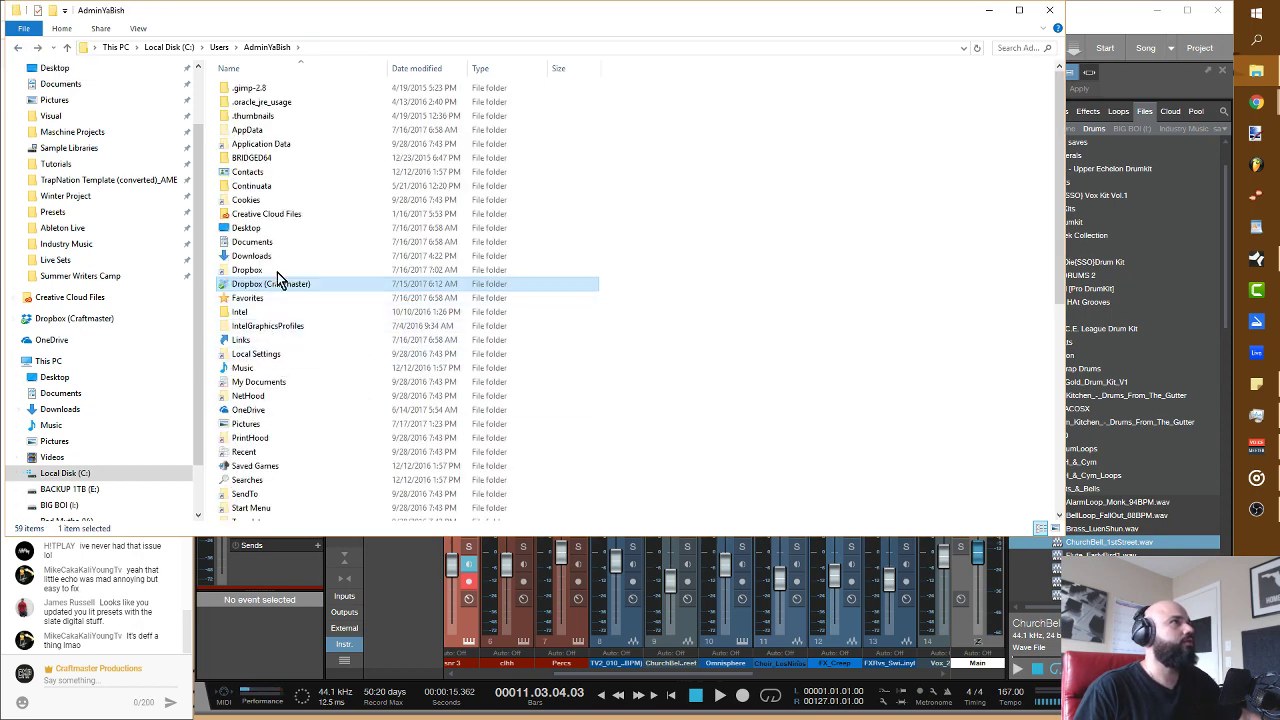
left_click(18, 48)
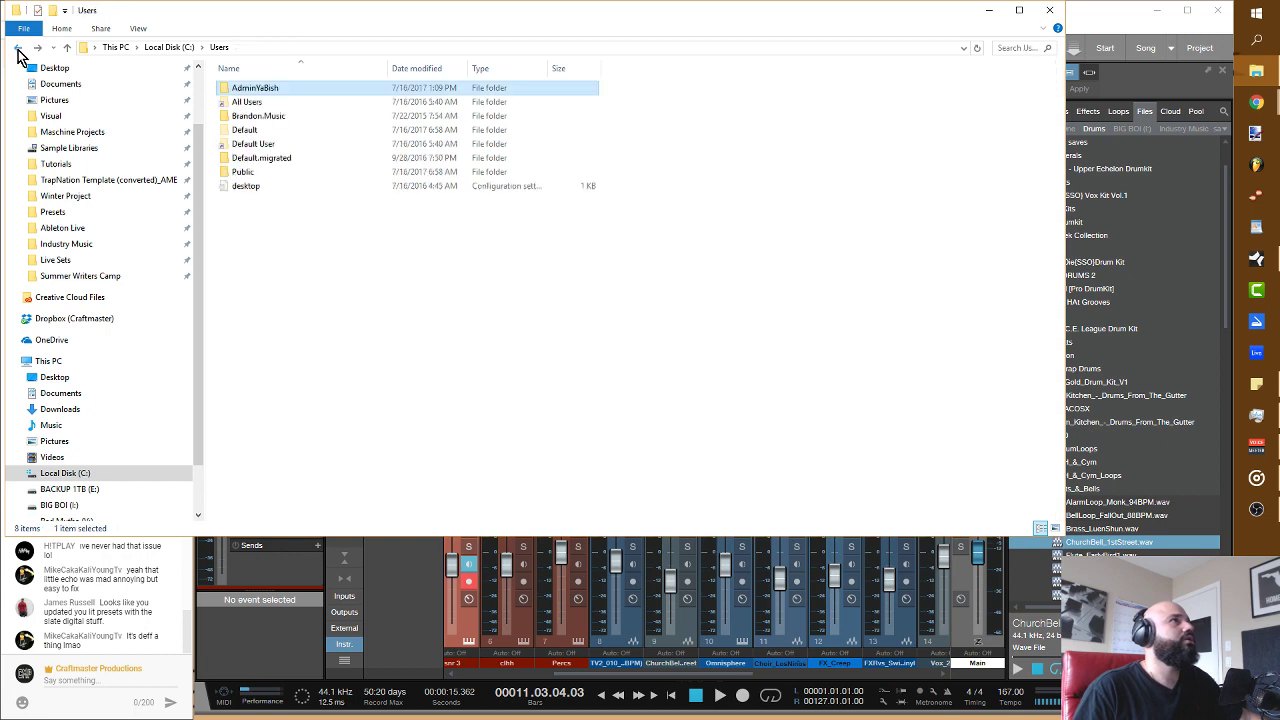
left_click(1049, 12)
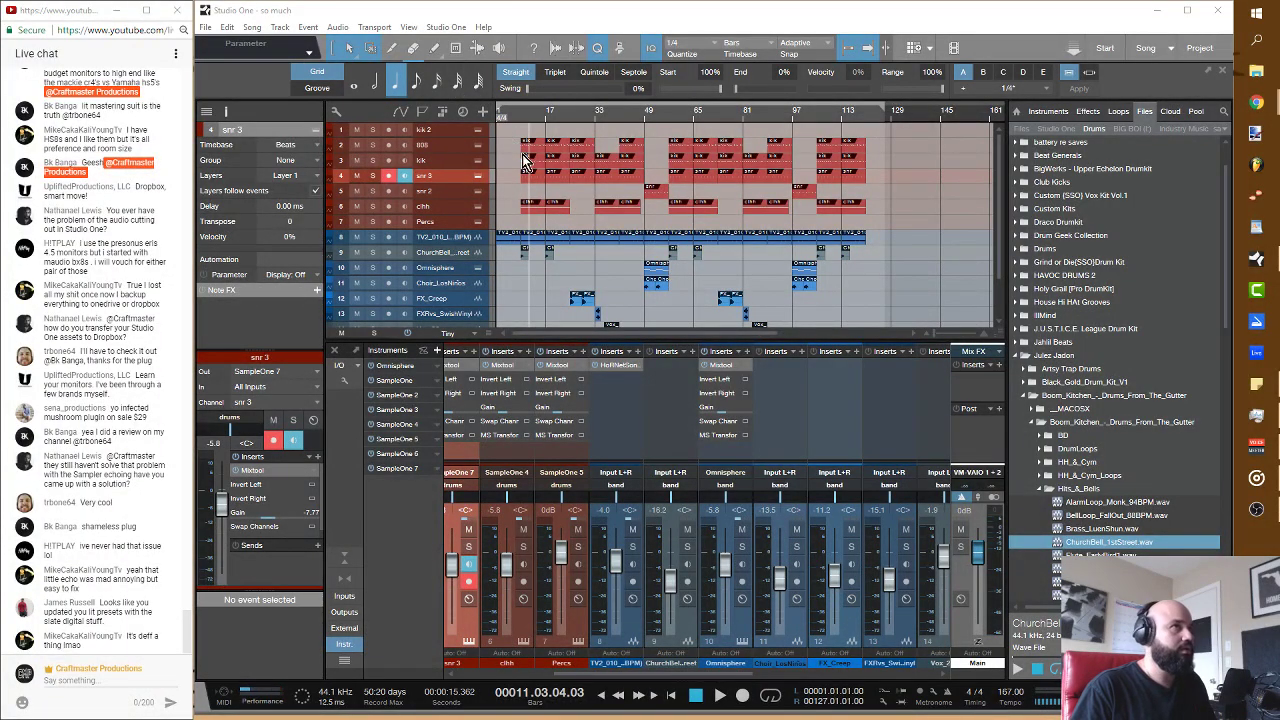
Step: Start a mixdown export and show Dropbox (Craftmaster) in its location chooser
key("ctrl+e")
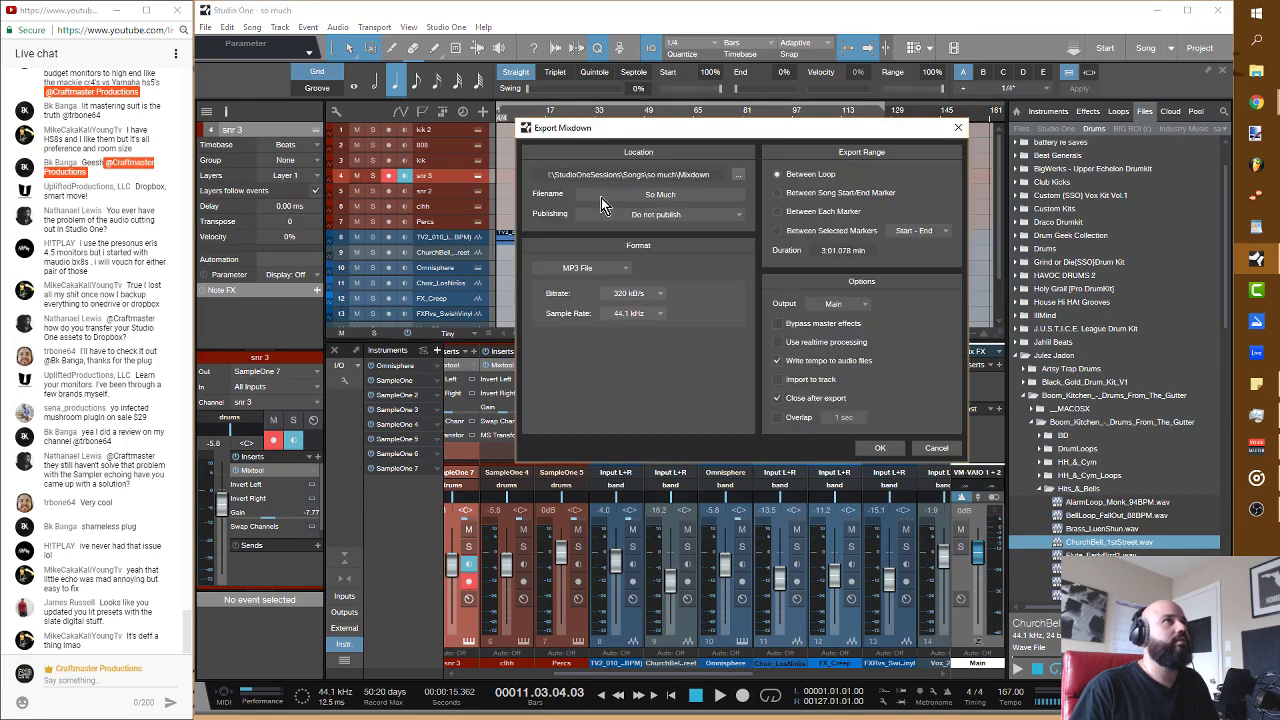
left_click(737, 176)
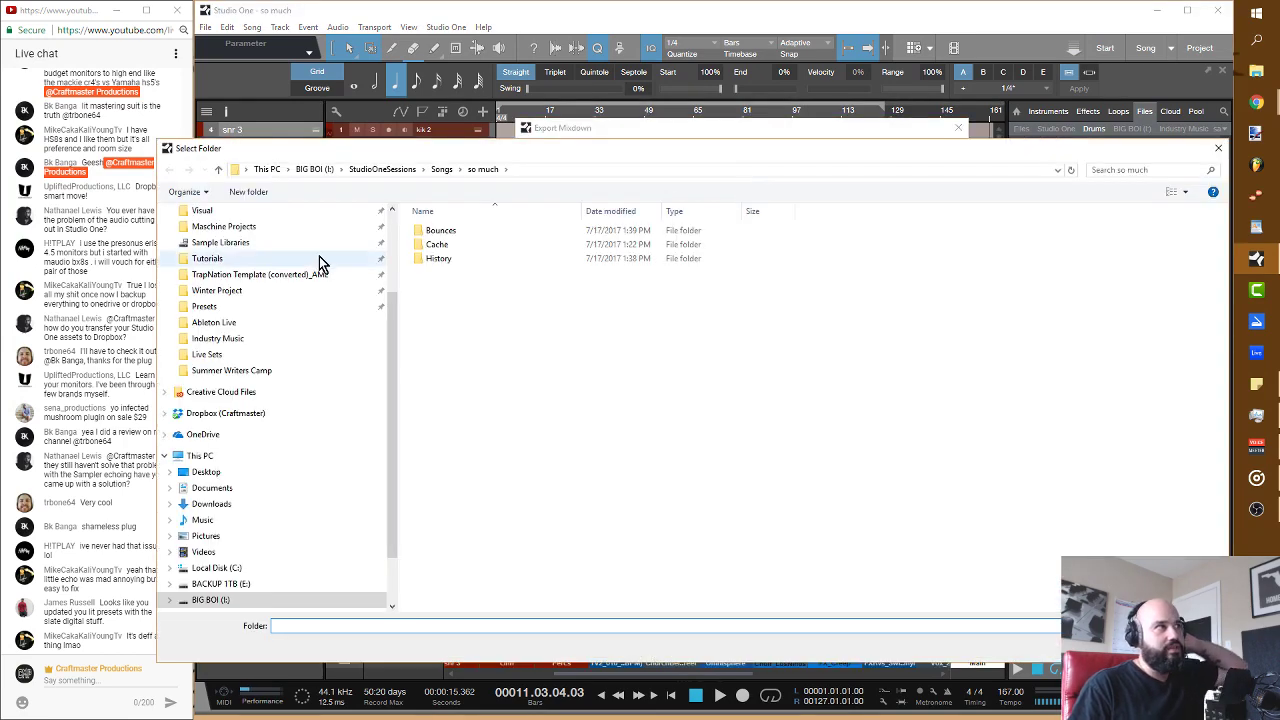
left_click_drag(527, 147, 539, 274)
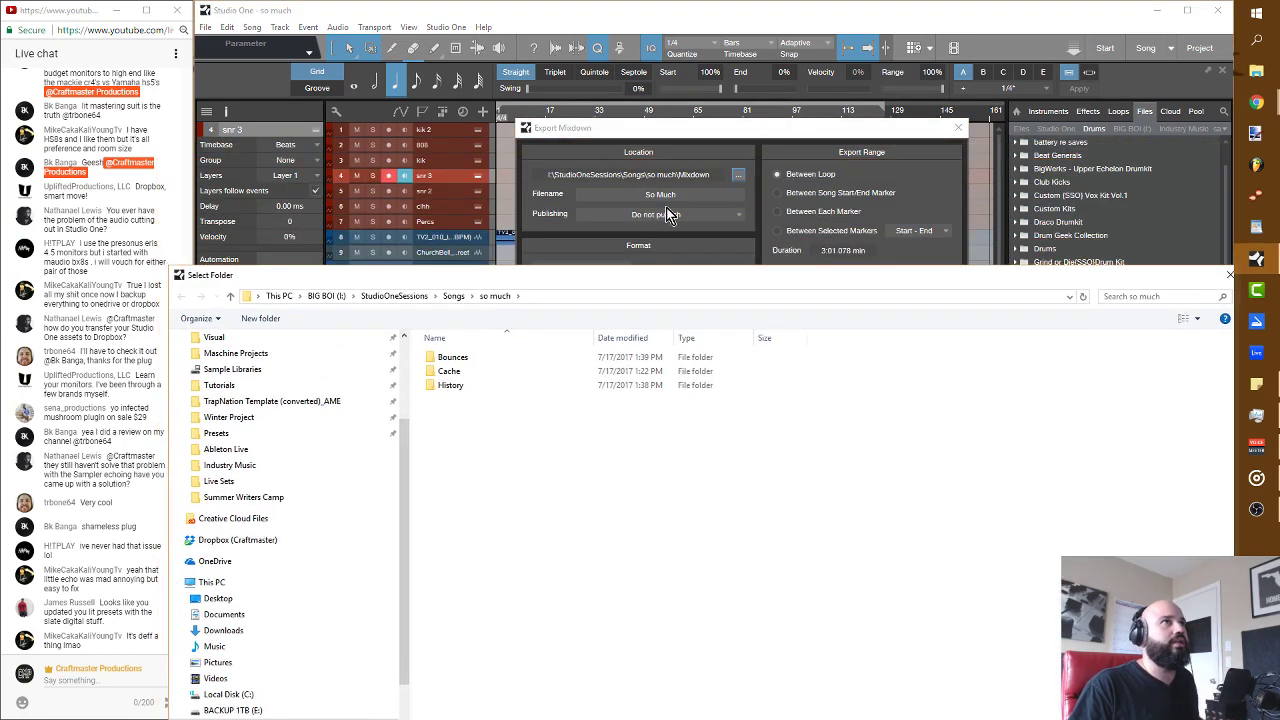
left_click_drag(388, 276, 376, 199)
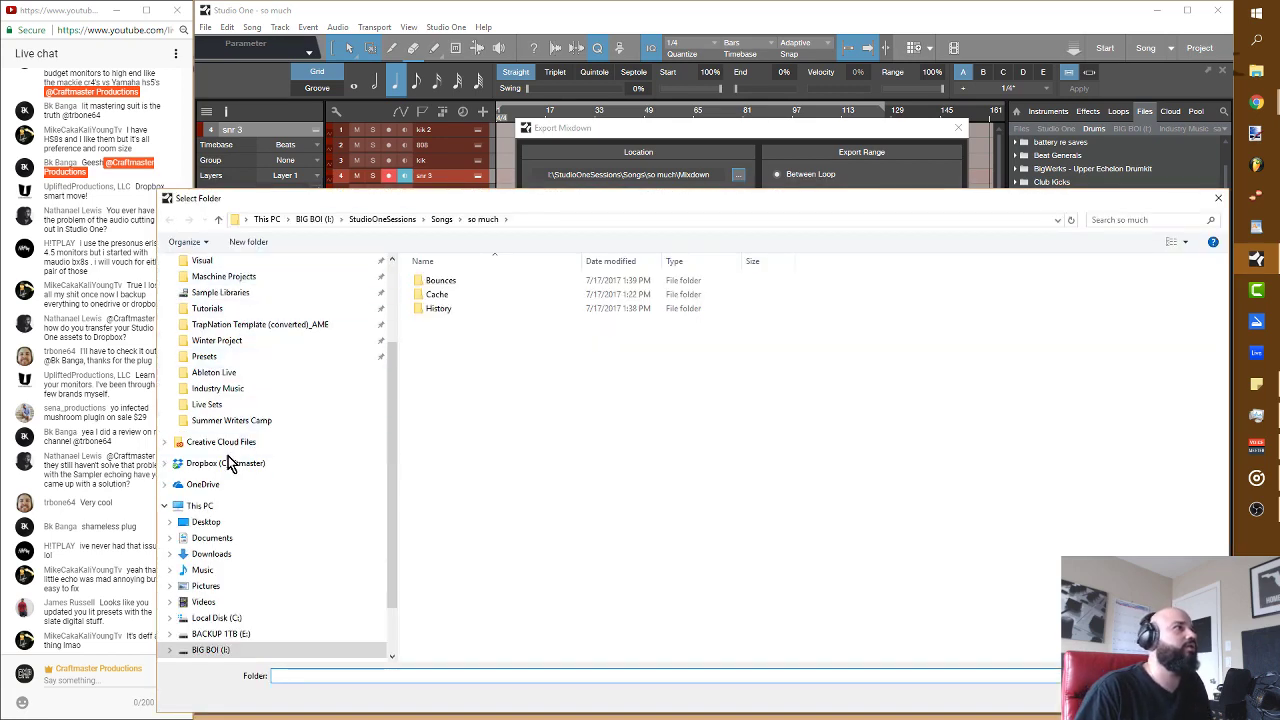
left_click(227, 464)
Step: Look through the Dropbox (Craftmaster) subfolders, then cancel both the location choice and the mixdown export
scroll(482, 470, "down", 5)
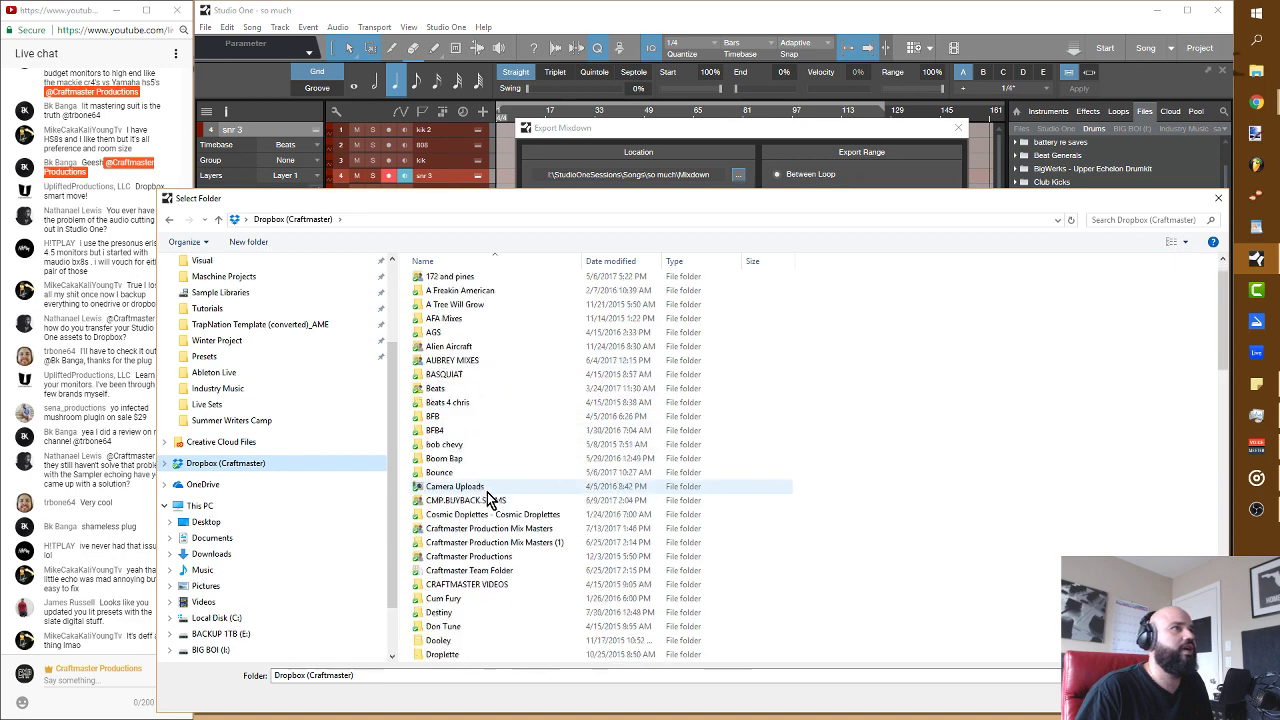
scroll(491, 503, "down", 5)
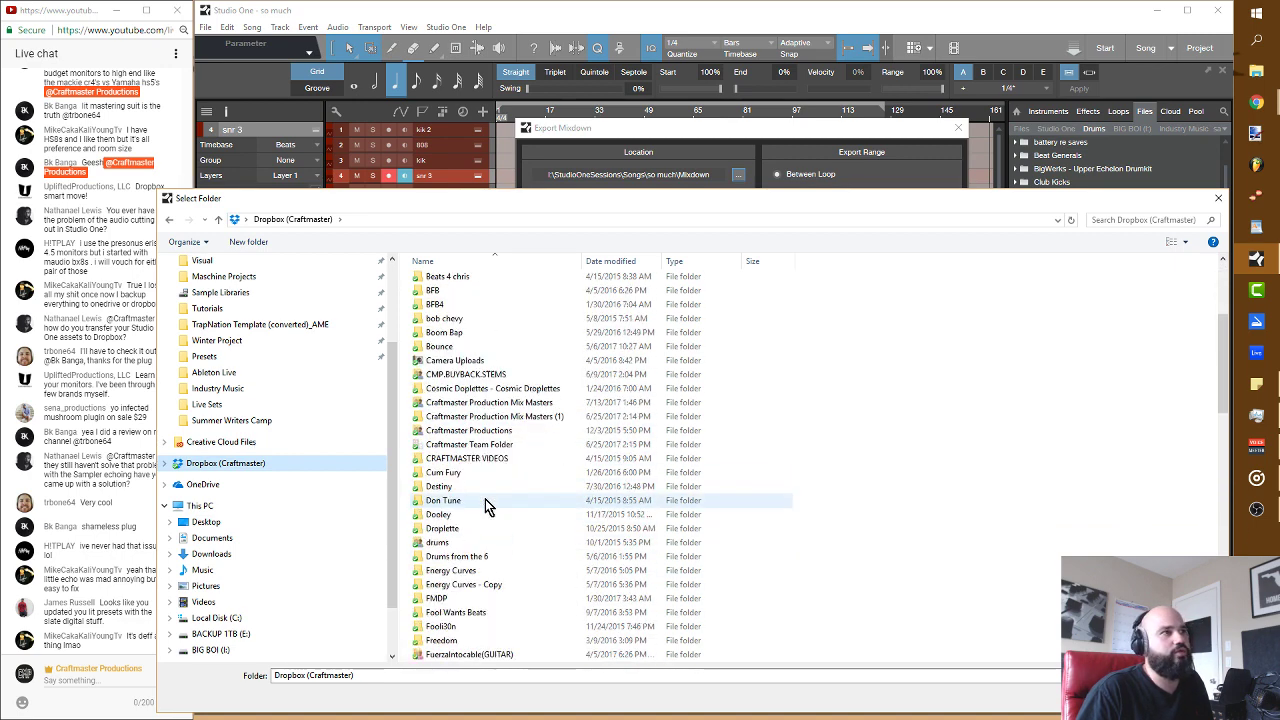
scroll(504, 486, "up", 7)
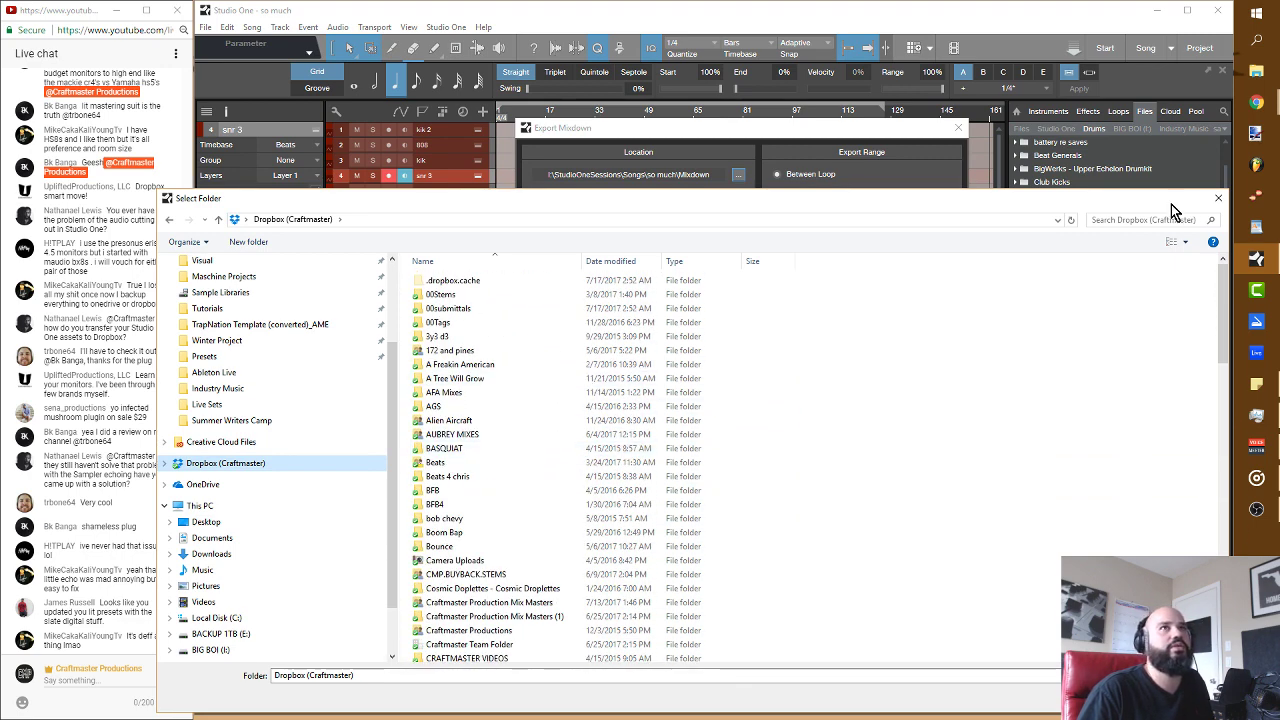
left_click(1220, 203)
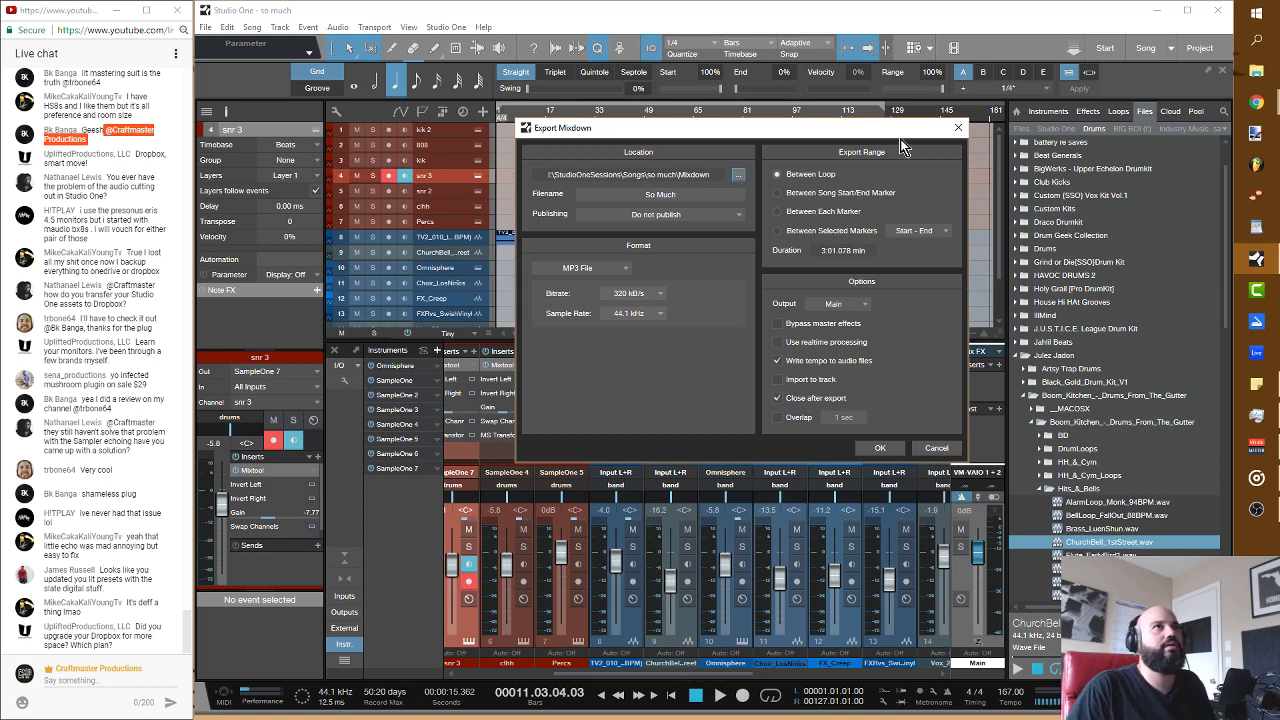
left_click_drag(899, 131, 749, 372)
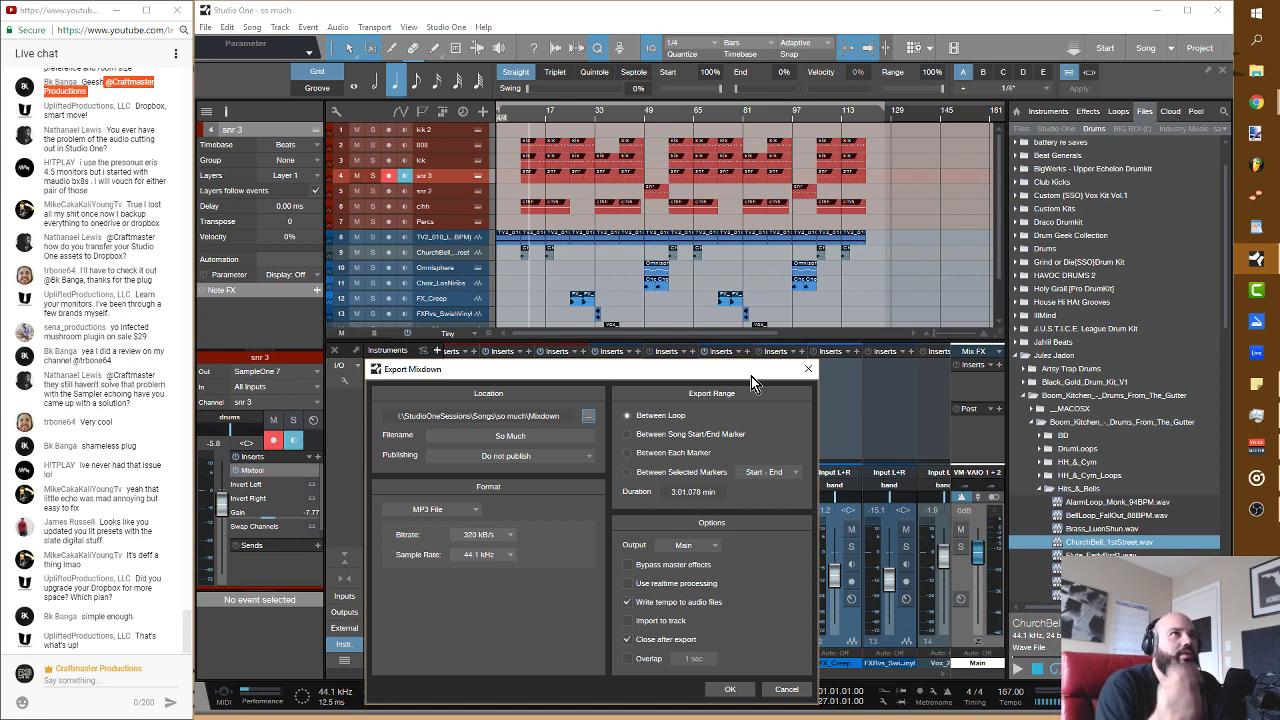
left_click(809, 370)
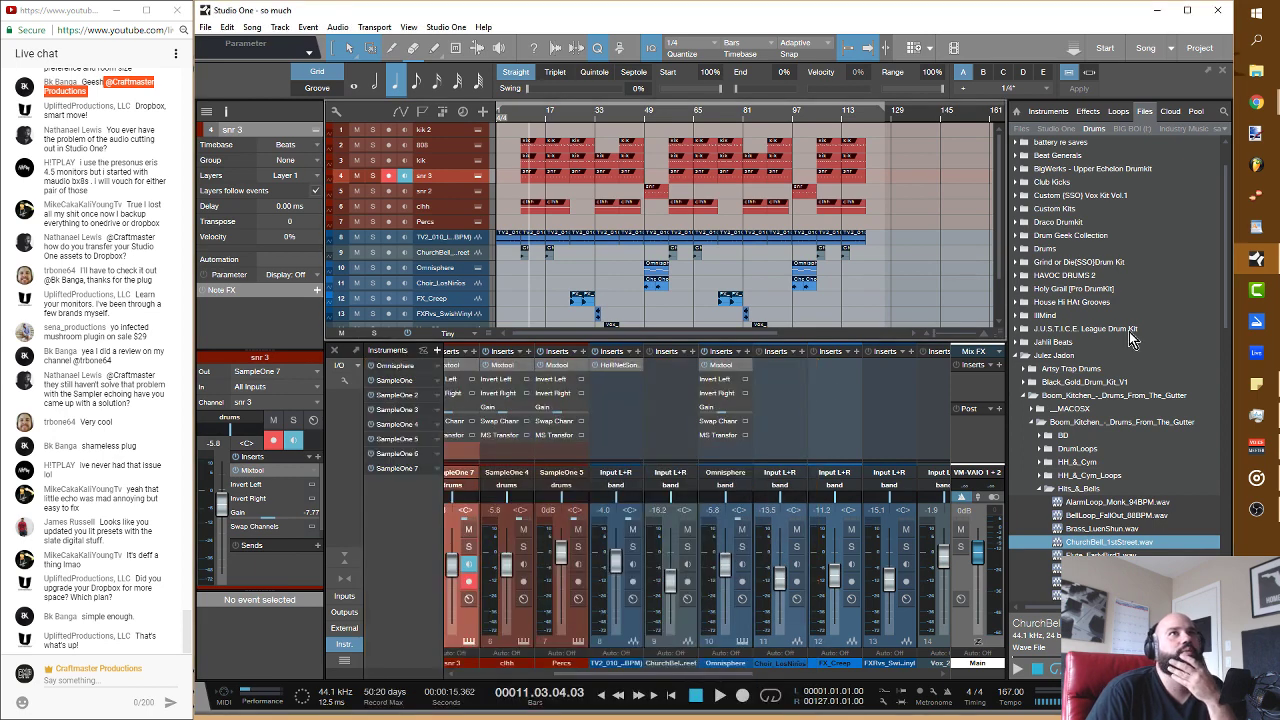
Step: Show the Dropbox location in the file browser and close its saved tab
left_click(1227, 131)
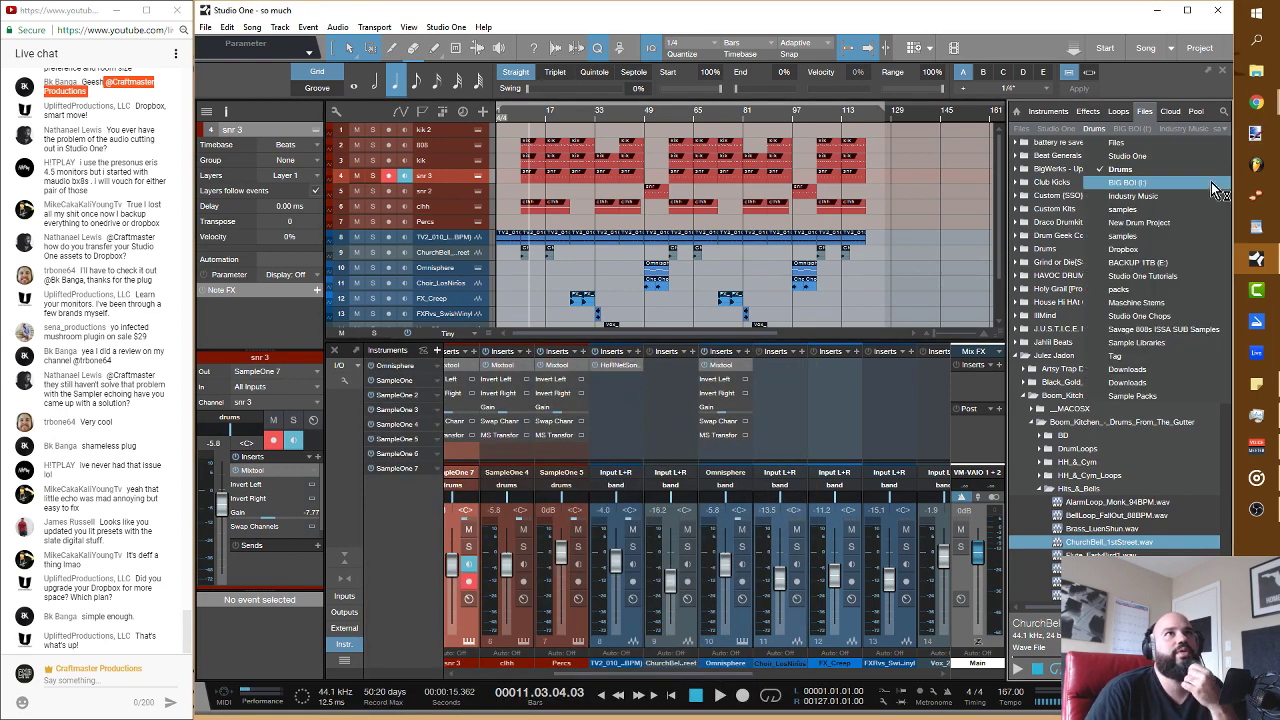
left_click(1140, 250)
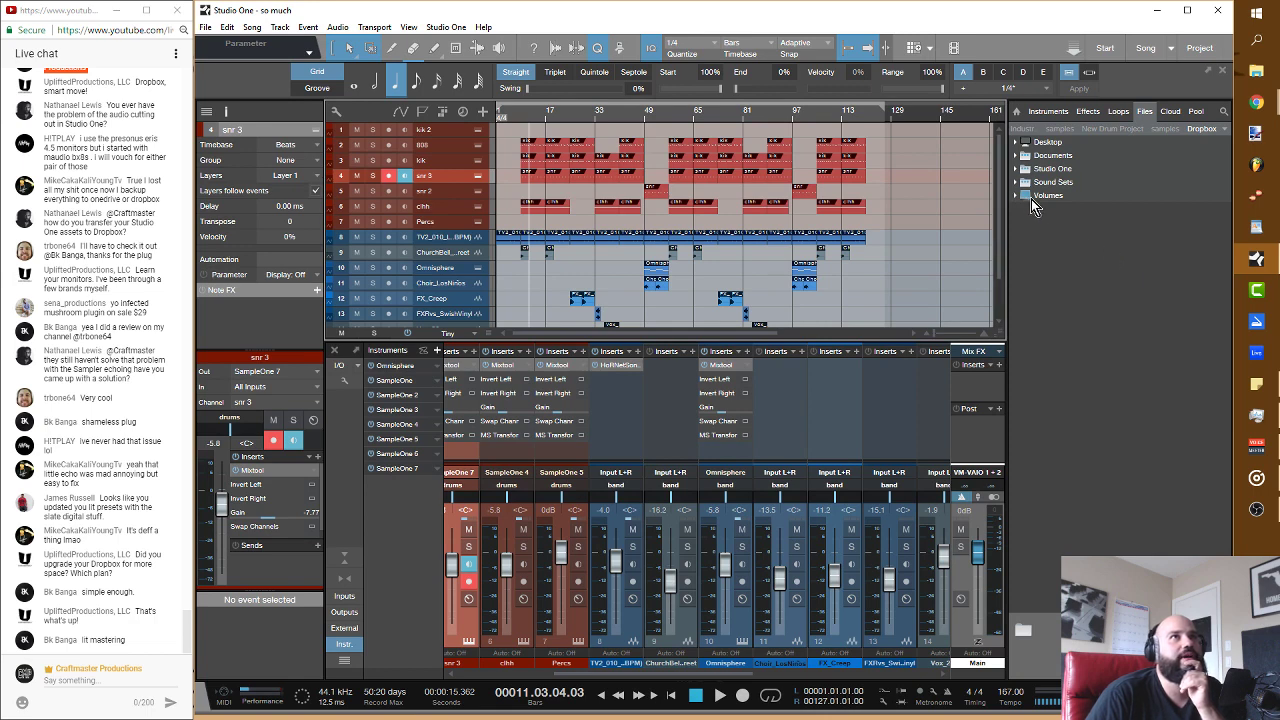
right_click(1203, 130)
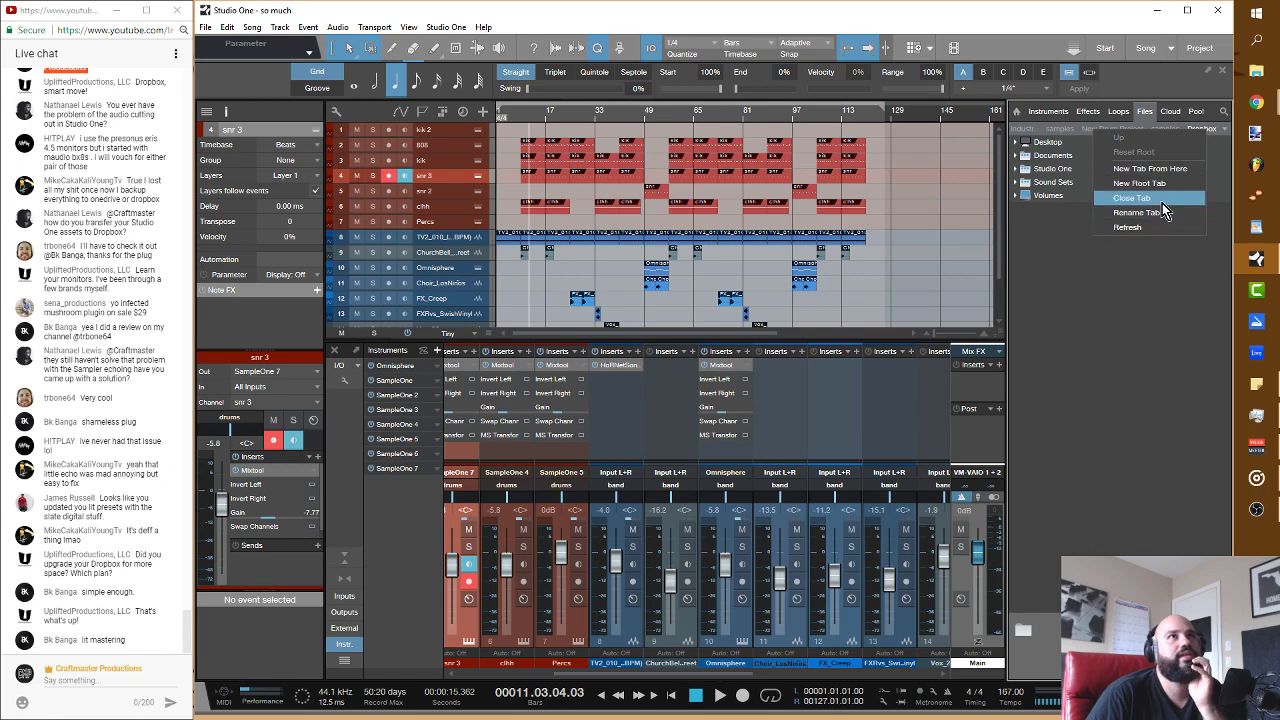
left_click(1160, 199)
left_click(1225, 132)
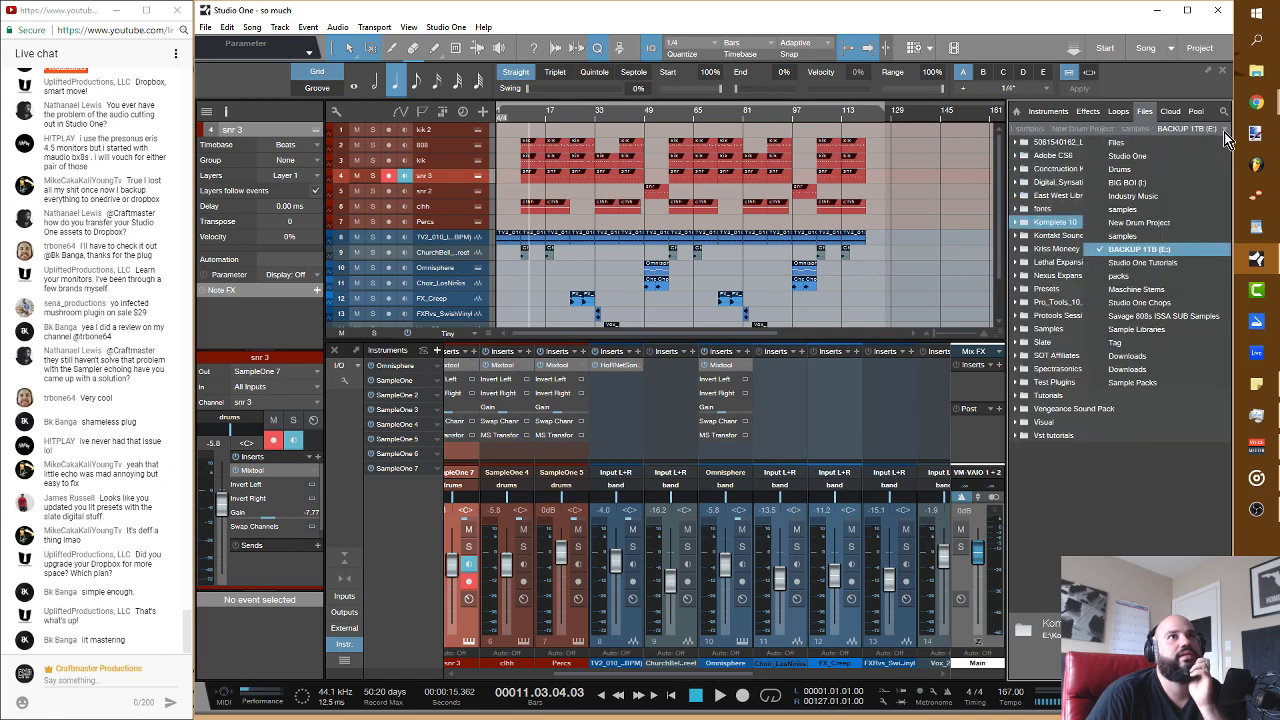
left_click(1068, 366)
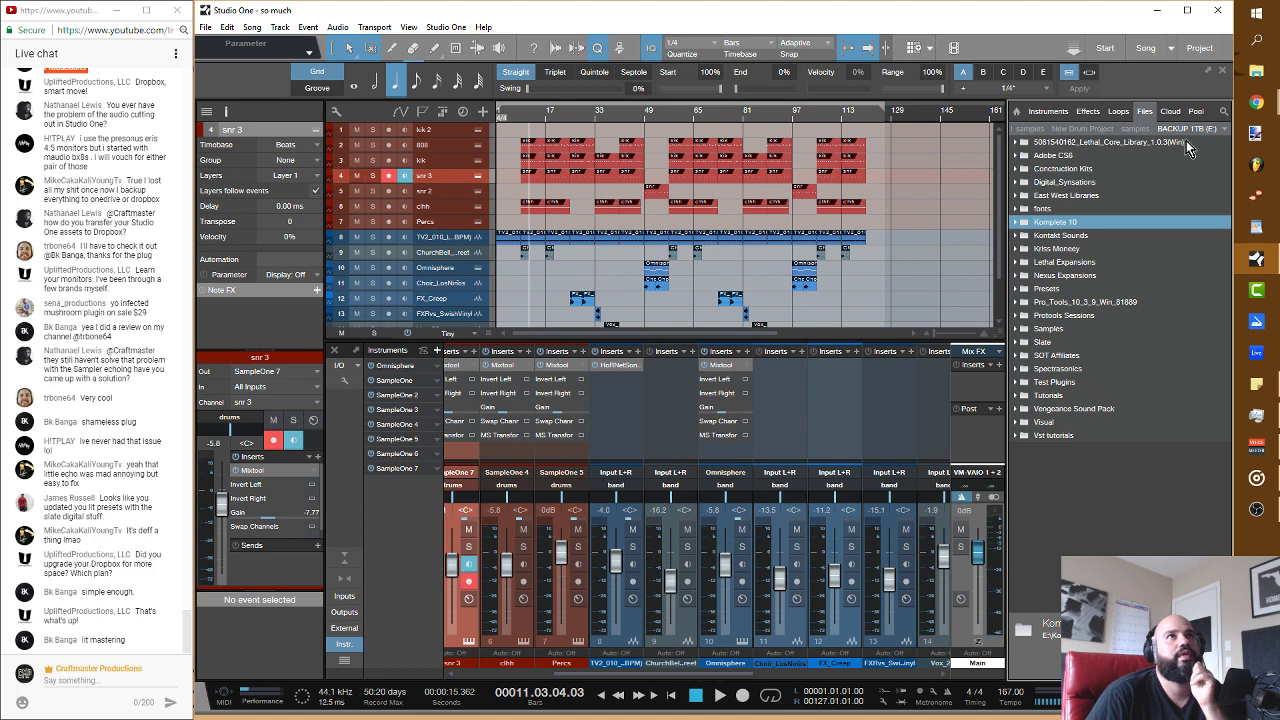
Step: Return the file browser to the Files root and expand Volumes, Local (C:), Users and the admin account's folder
left_click(1018, 112)
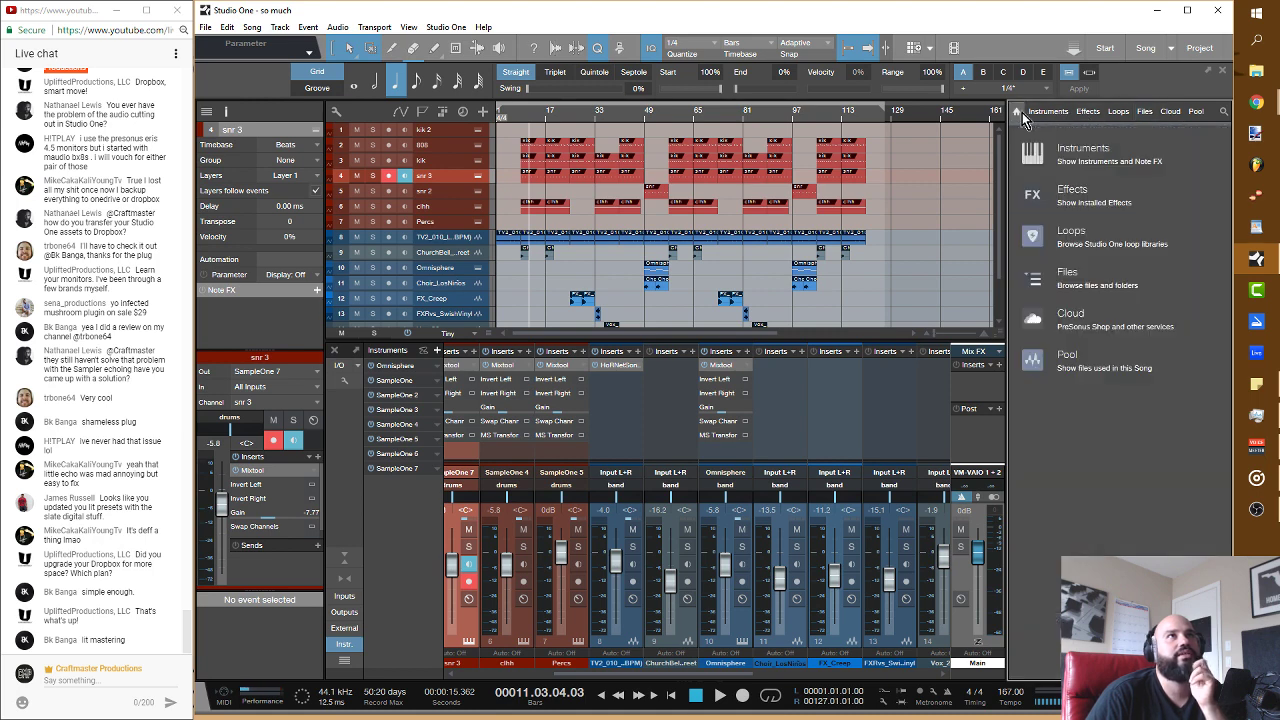
left_click(1145, 111)
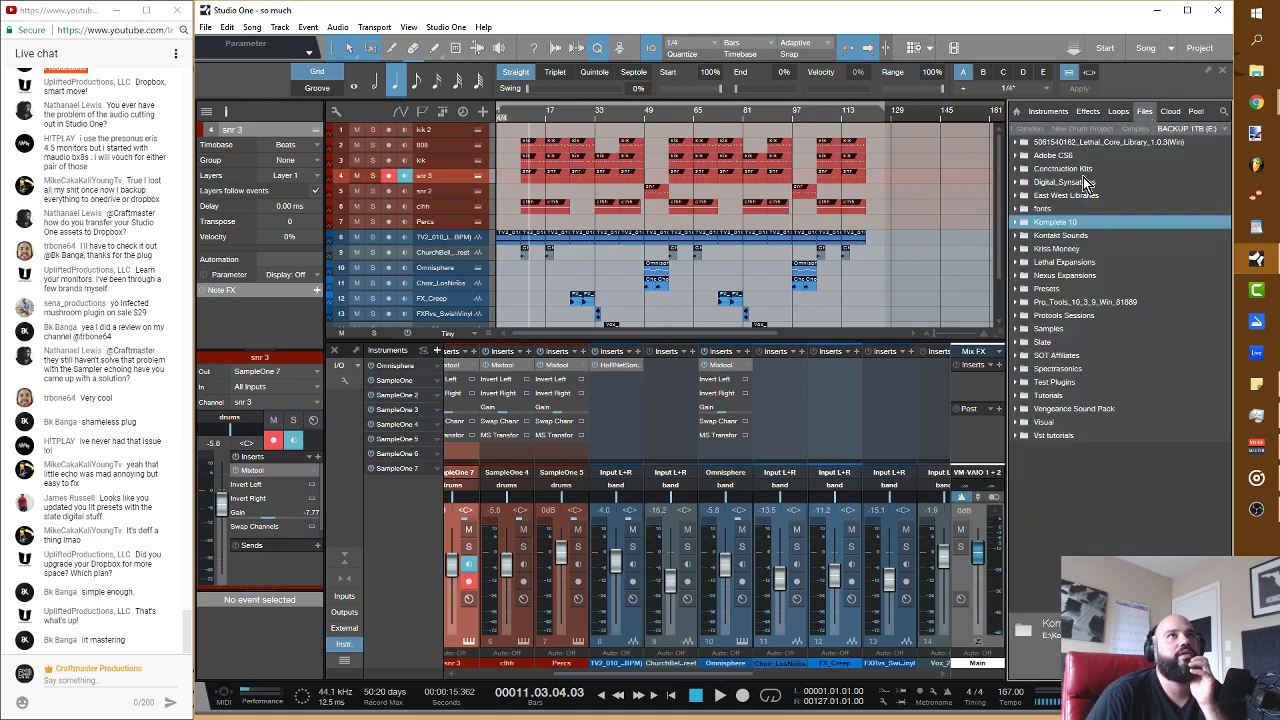
left_click(1218, 130)
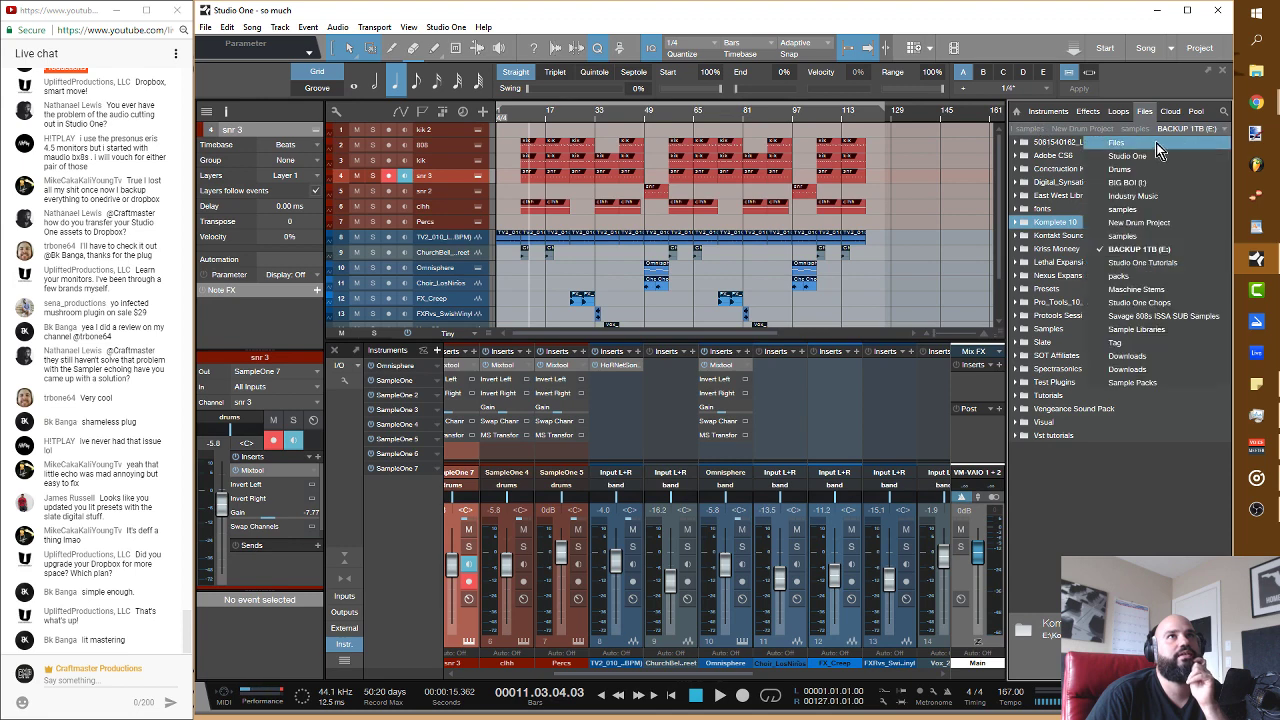
left_click(1156, 145)
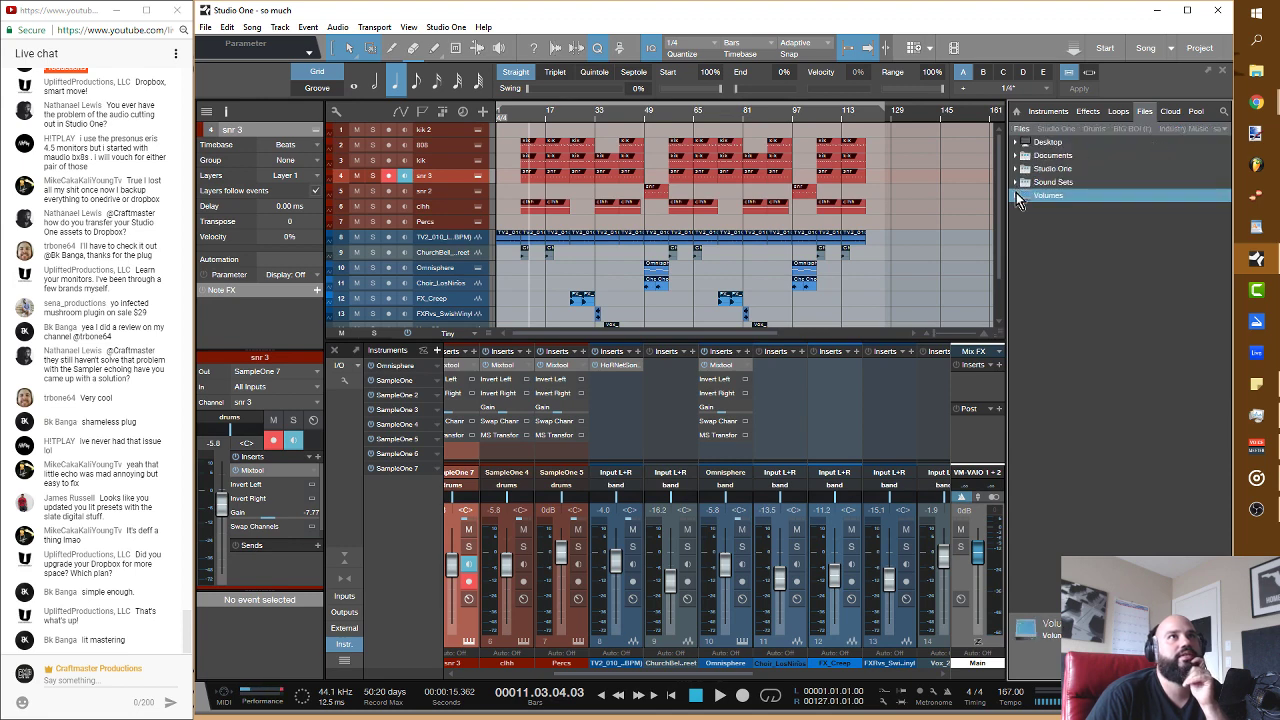
left_click(1016, 195)
left_click(1020, 210)
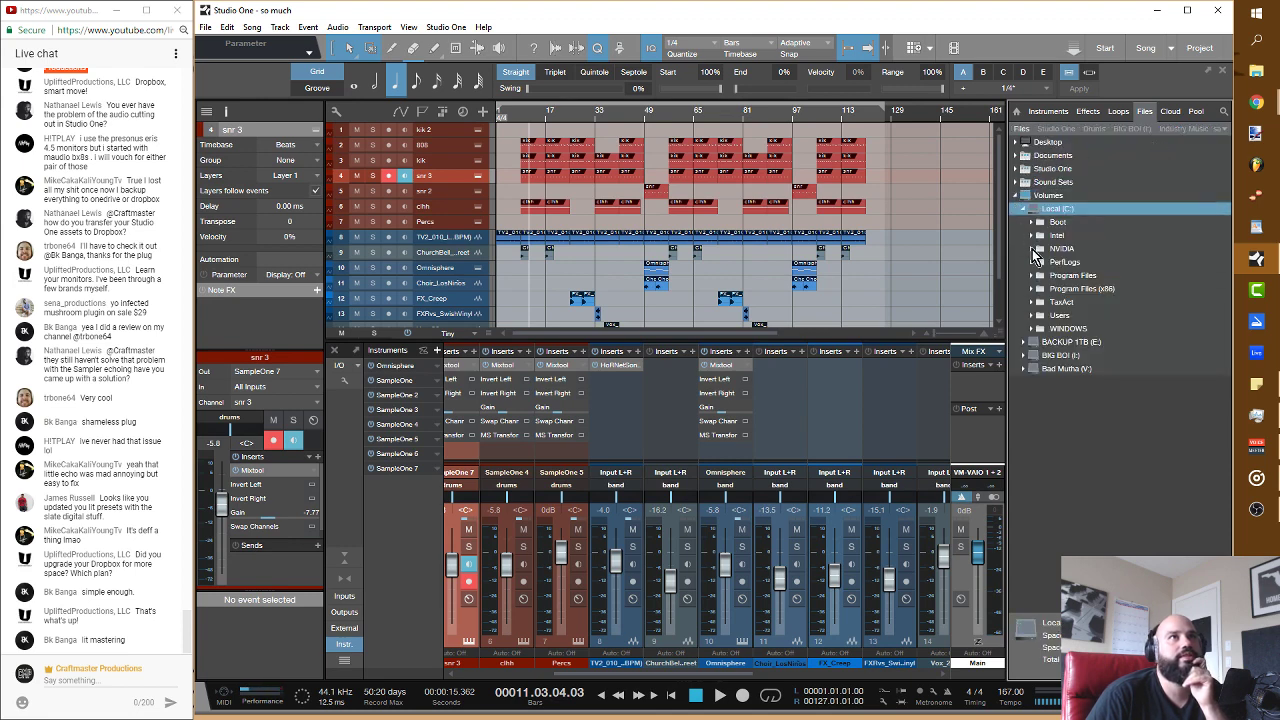
left_click(1036, 317)
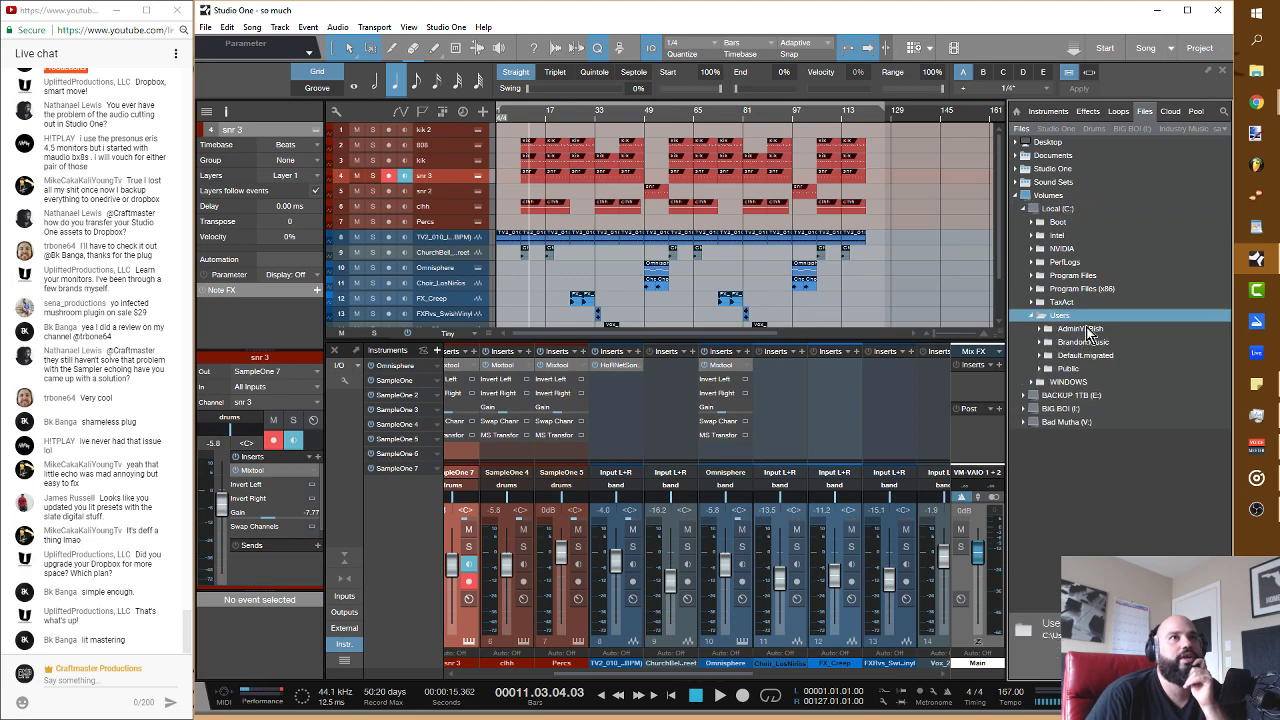
left_click(1041, 329)
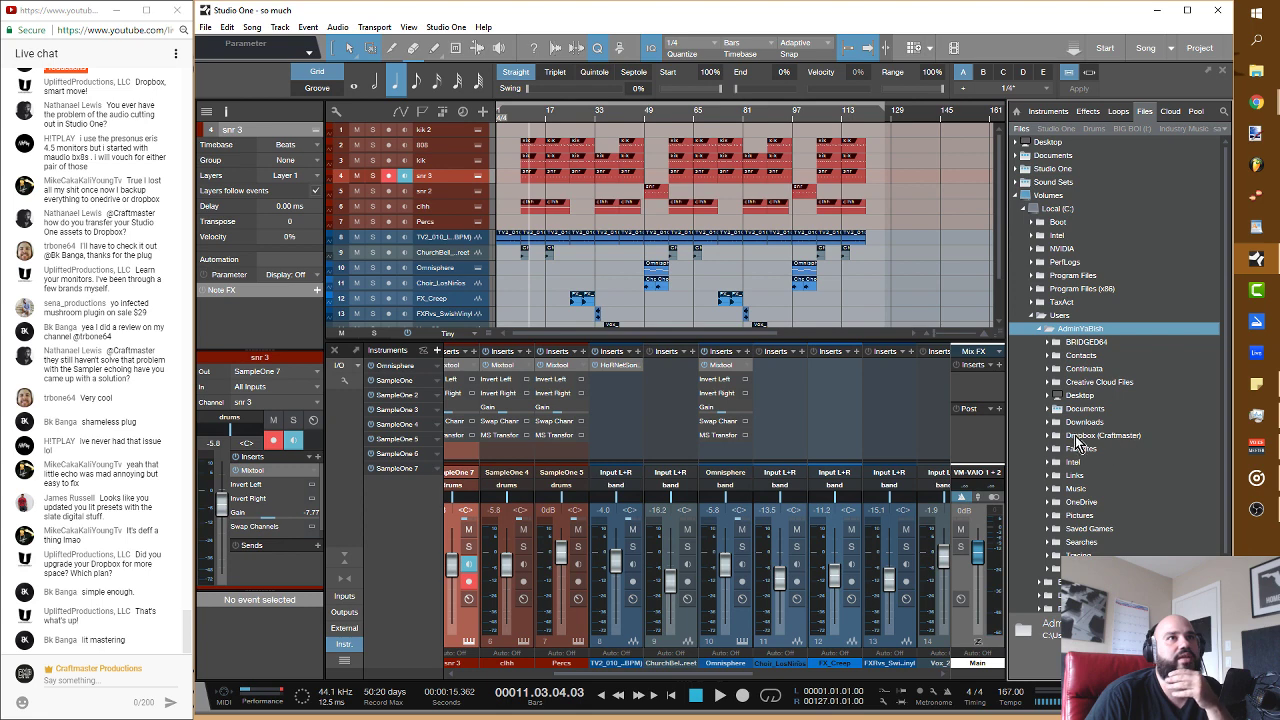
Step: Set the Dropbox (Craftmaster) folder as a root location in the file browser
left_click(1076, 437)
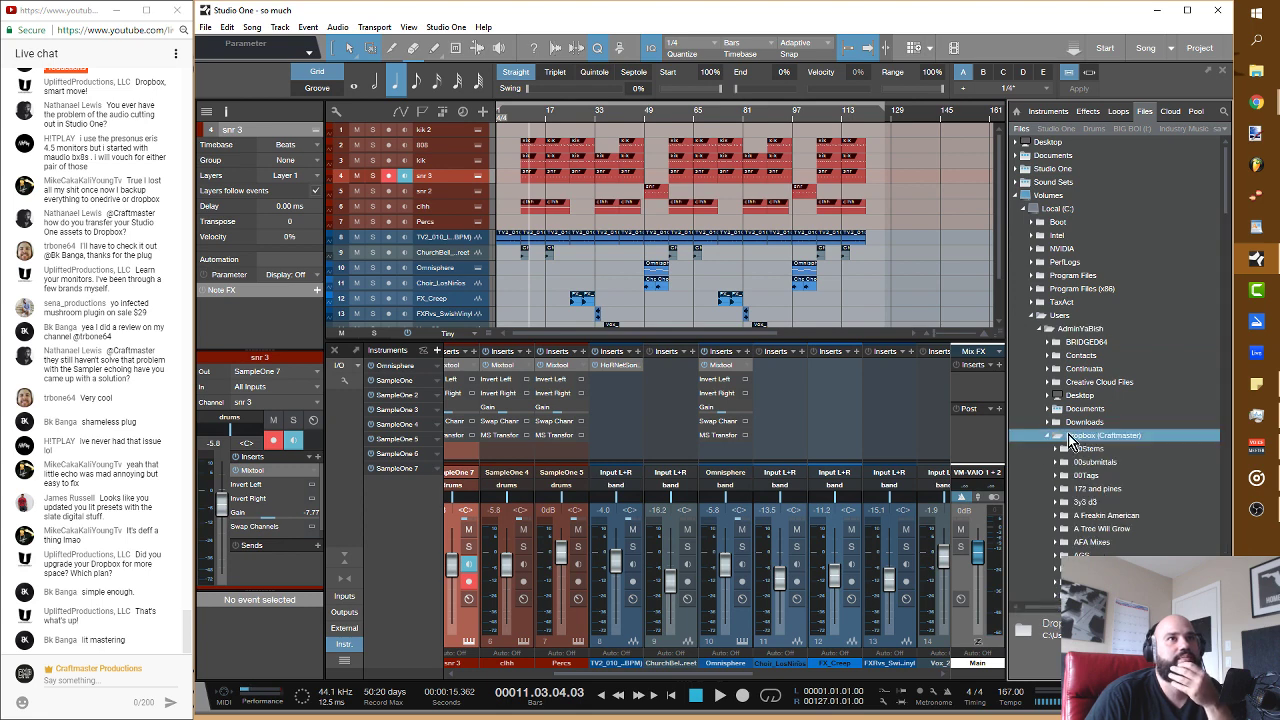
right_click(1070, 437)
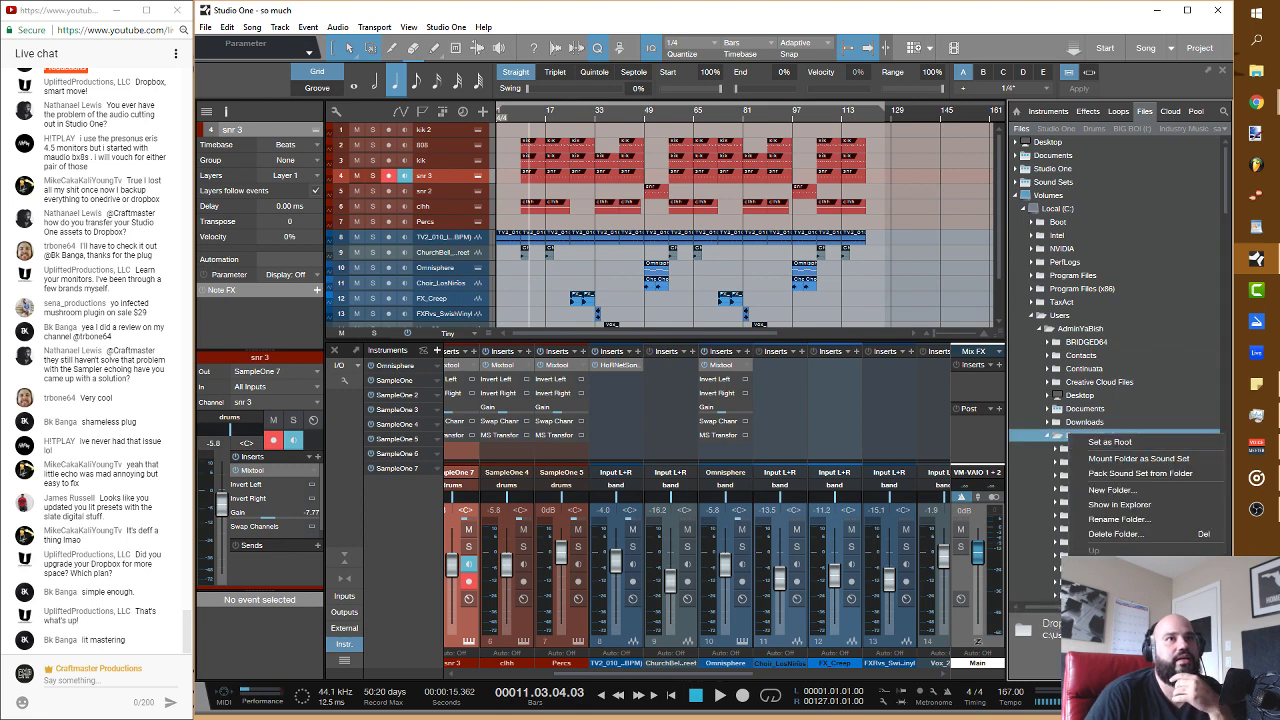
left_click(1109, 441)
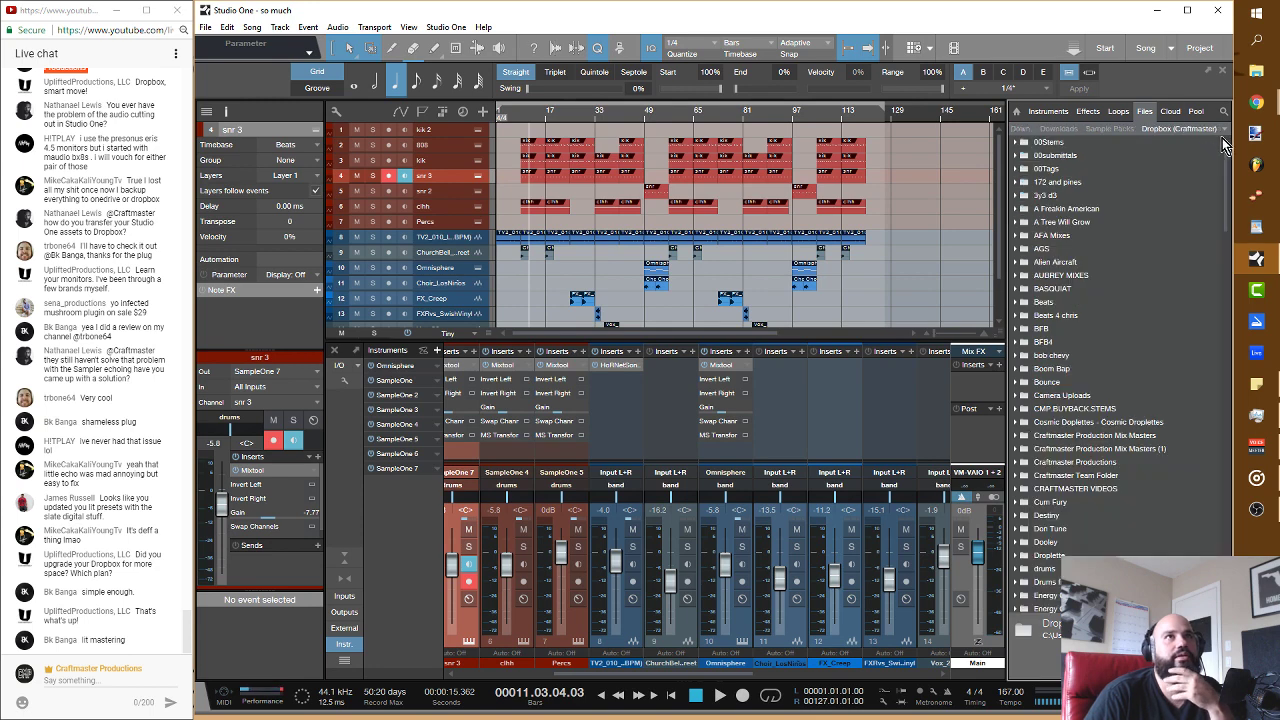
Step: Switch the file browser to Sample Packs and return to Dropbox (Craftmaster) through the list of saved locations
left_click(1120, 128)
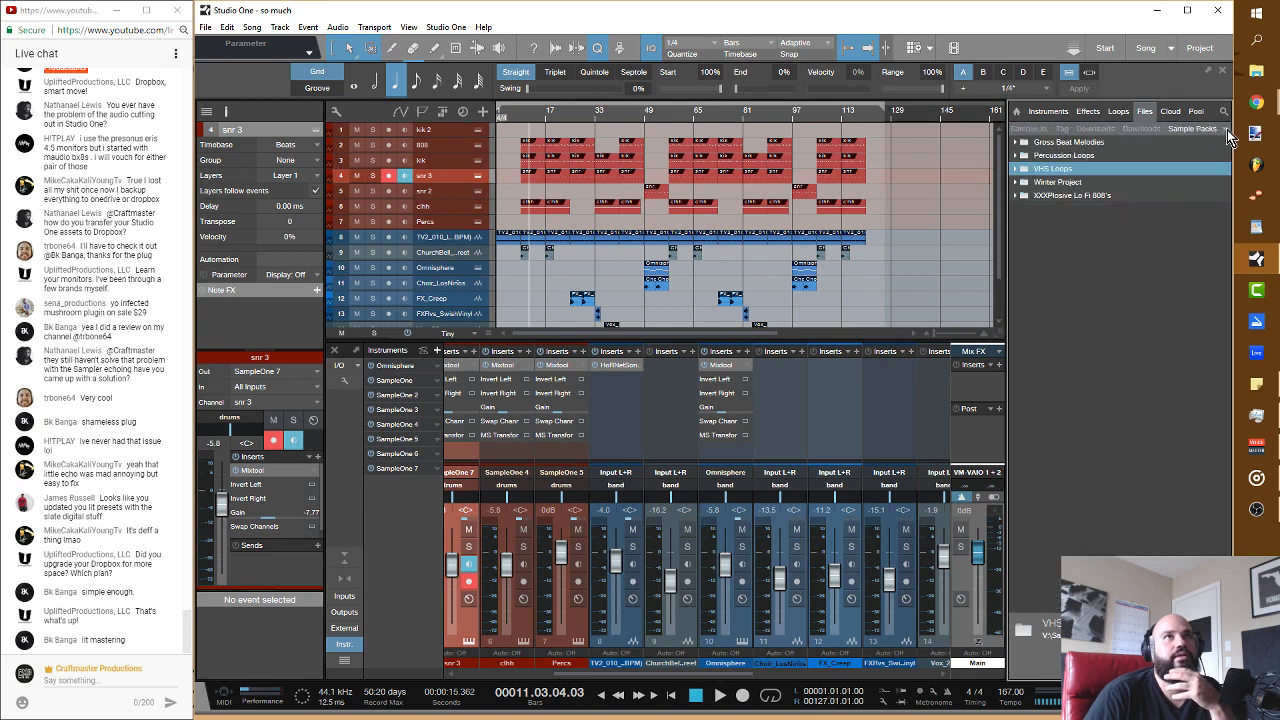
left_click(1224, 129)
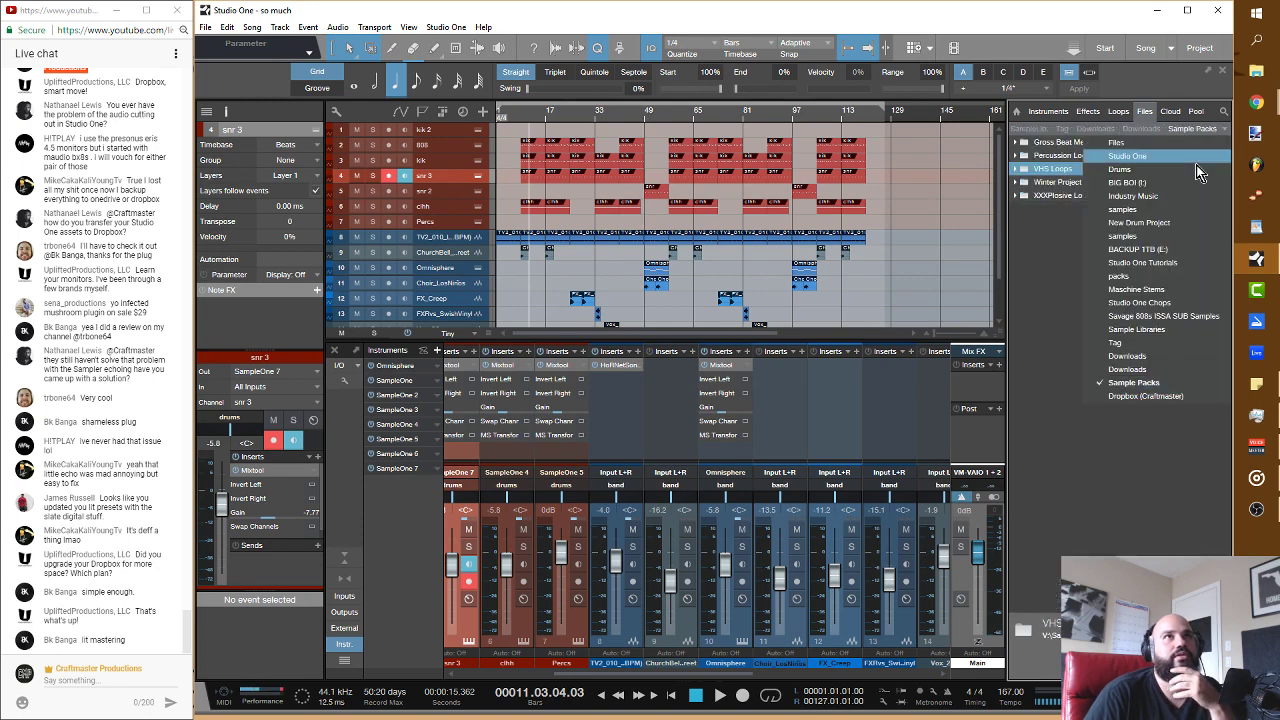
left_click(1185, 397)
Step: Look inside the Sample Kang folder in Dropbox (Craftmaster) and collapse it again
scroll(1093, 407, "down", 3)
scroll(1093, 410, "down", 10)
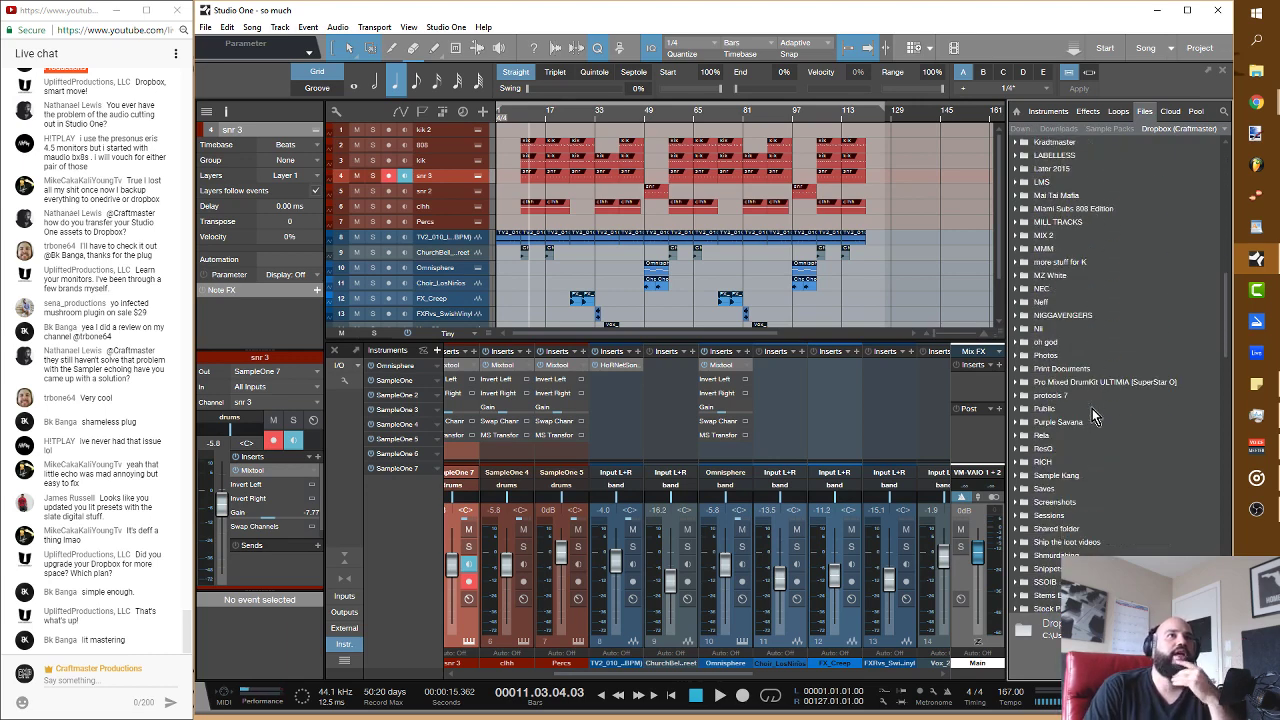
scroll(1095, 418, "down", 2)
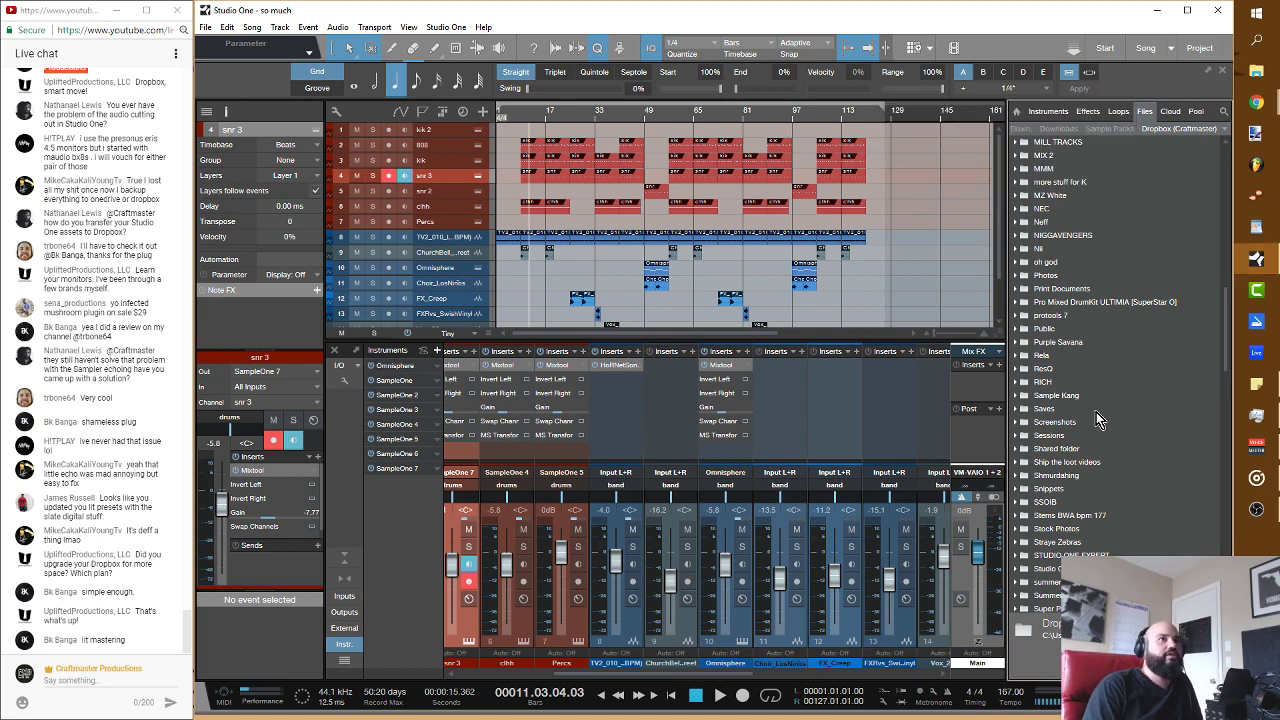
left_click(1018, 396)
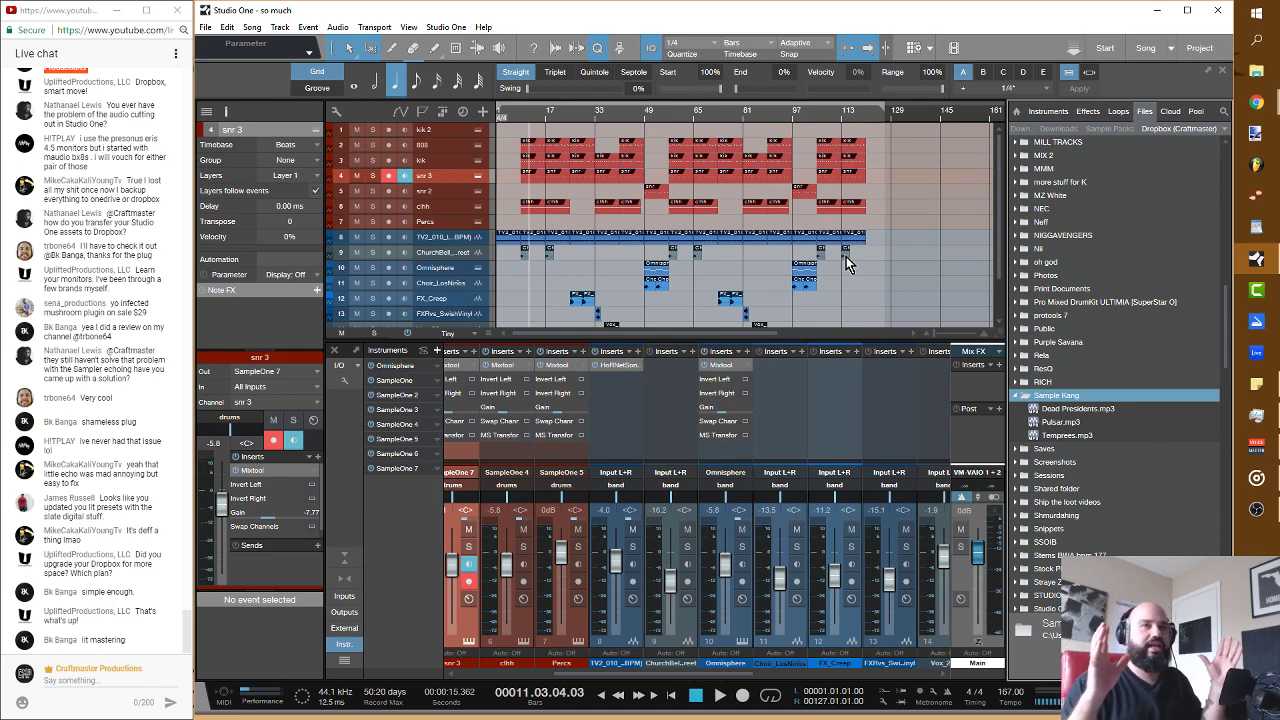
left_click(1018, 399)
Step: Look back through the Dropbox (Craftmaster) folders, then show the instruments list with the PreSonus group collapsed
scroll(1200, 250, "up", 5)
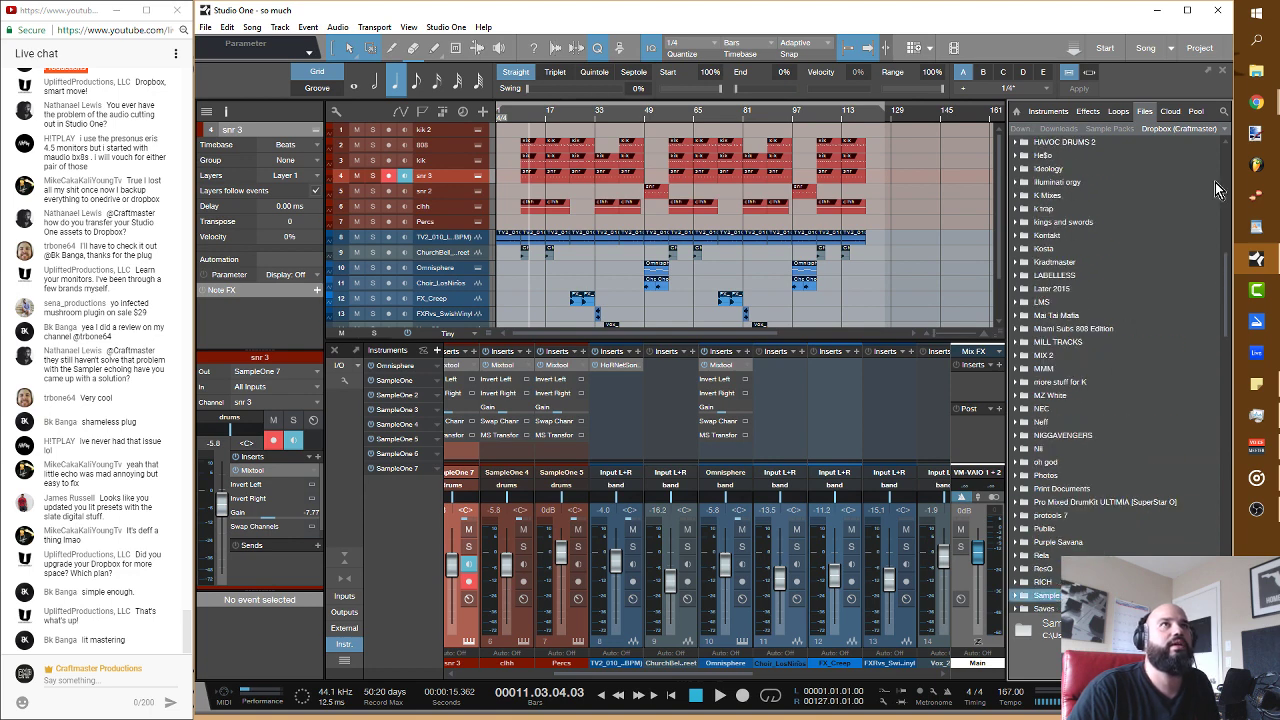
scroll(1200, 215, "down", 8)
scroll(1190, 230, "up", 8)
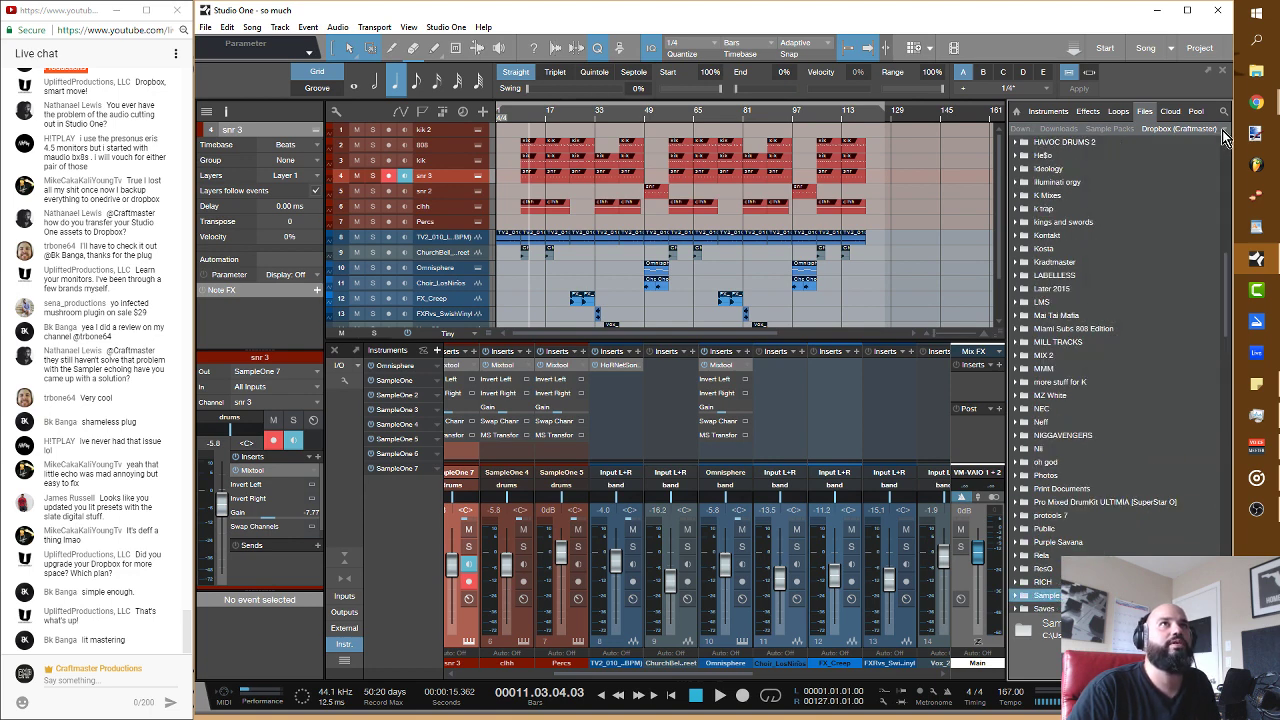
left_click(1175, 236)
scroll(1176, 253, "up", 3)
scroll(1182, 280, "up", 3)
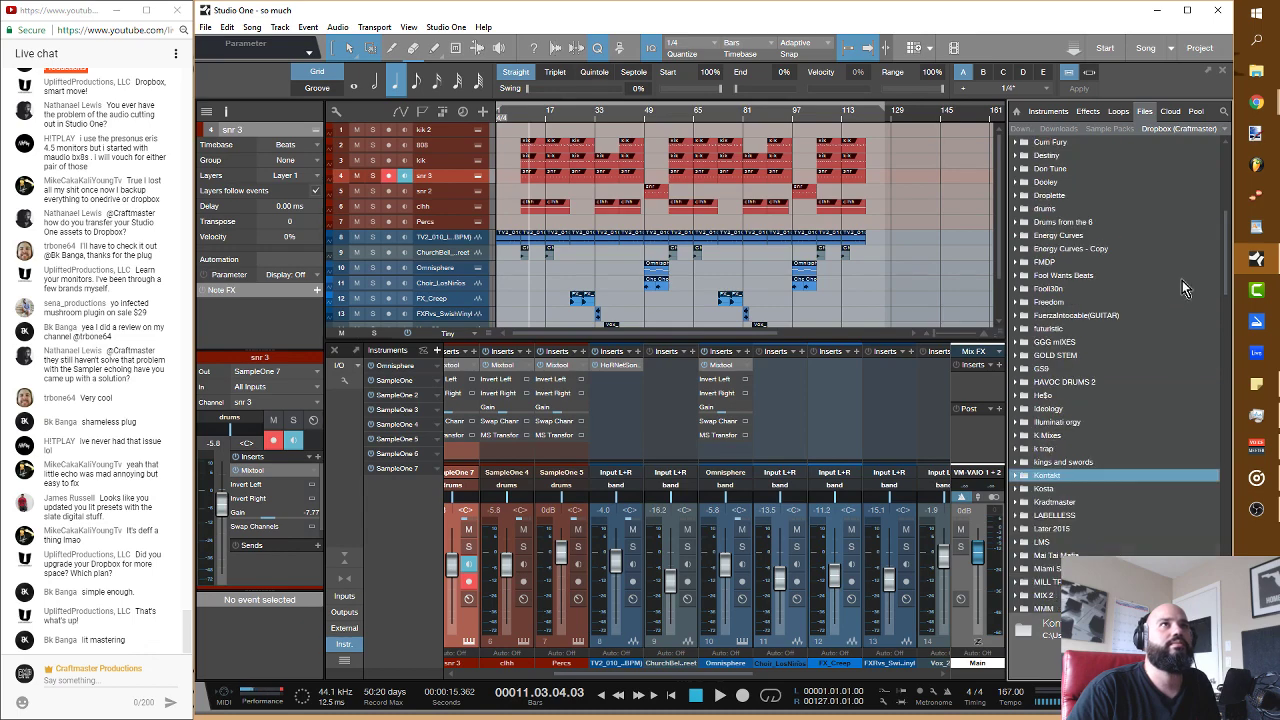
scroll(1182, 280, "up", 9)
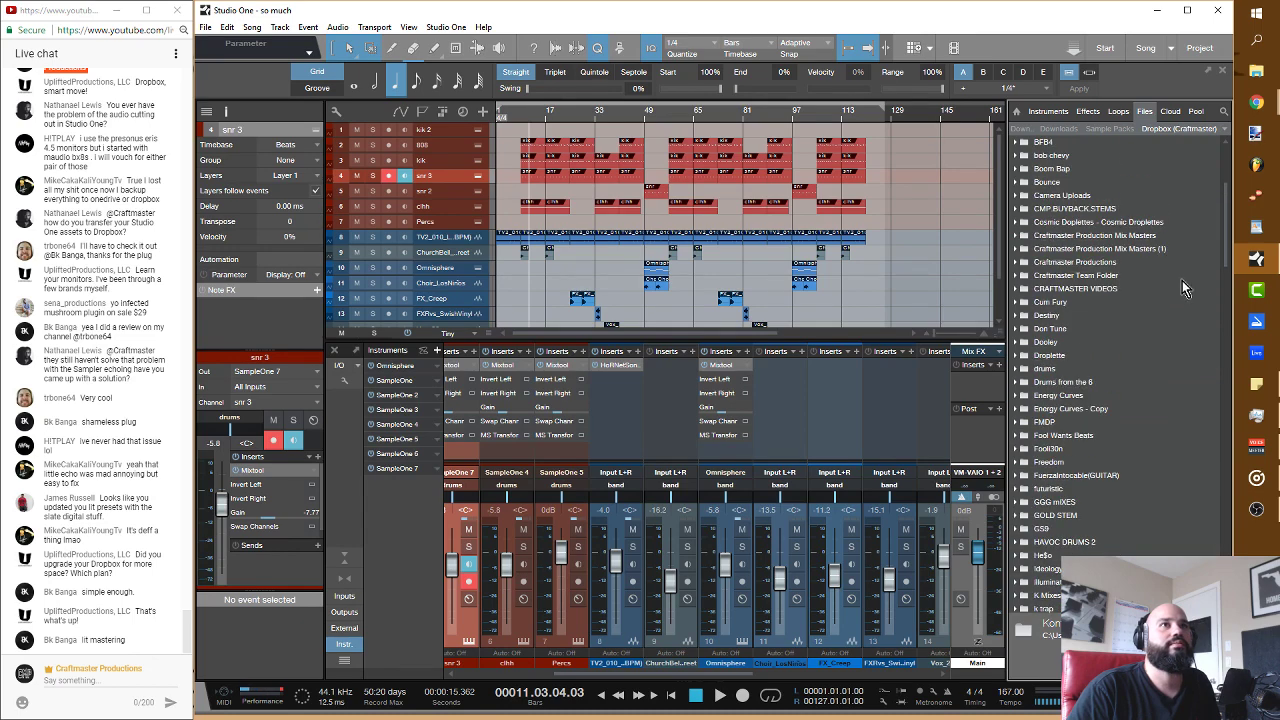
left_click(1050, 112)
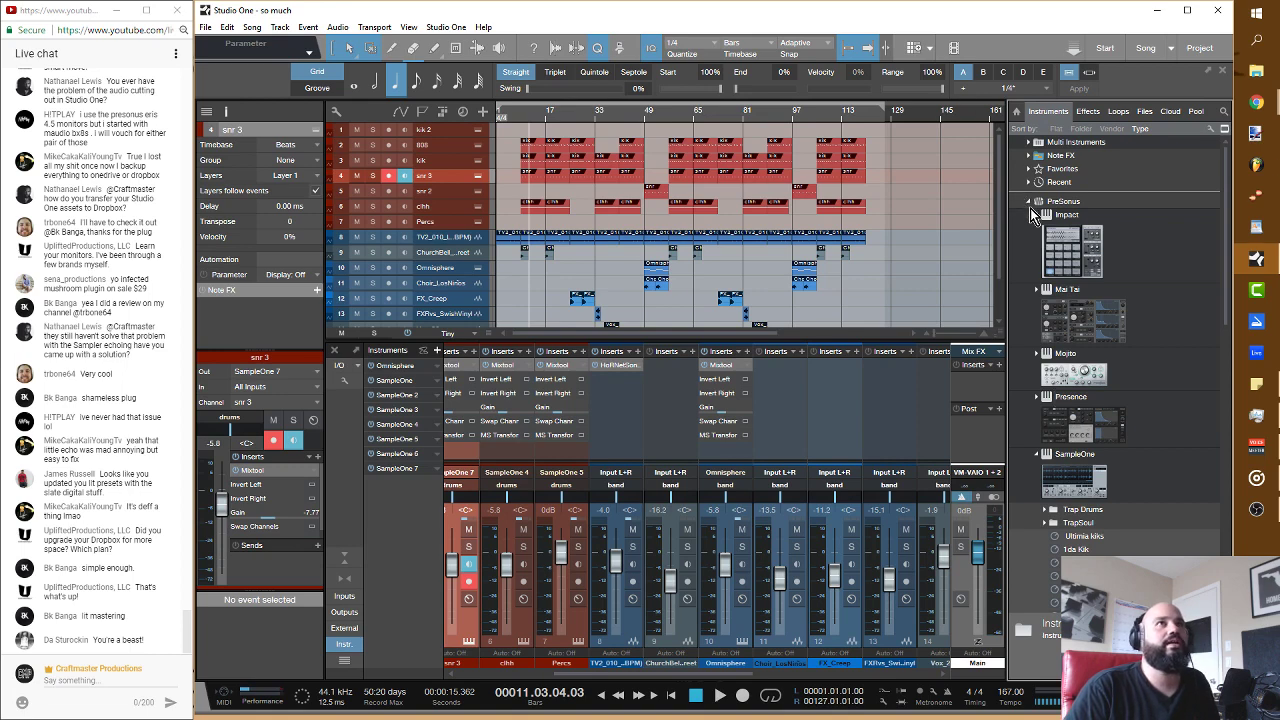
left_click(1026, 203)
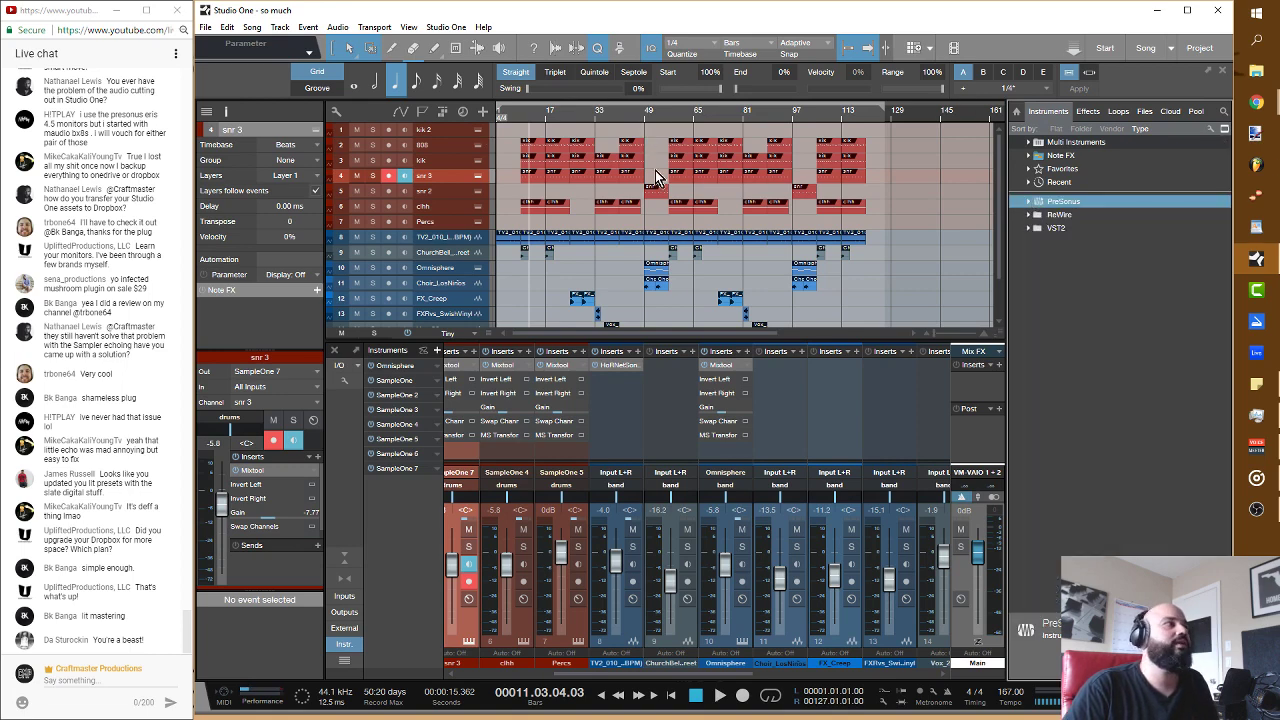
Step: Play the song from just before the first drum parts and stop playback after listening
left_click(520, 119)
key("space")
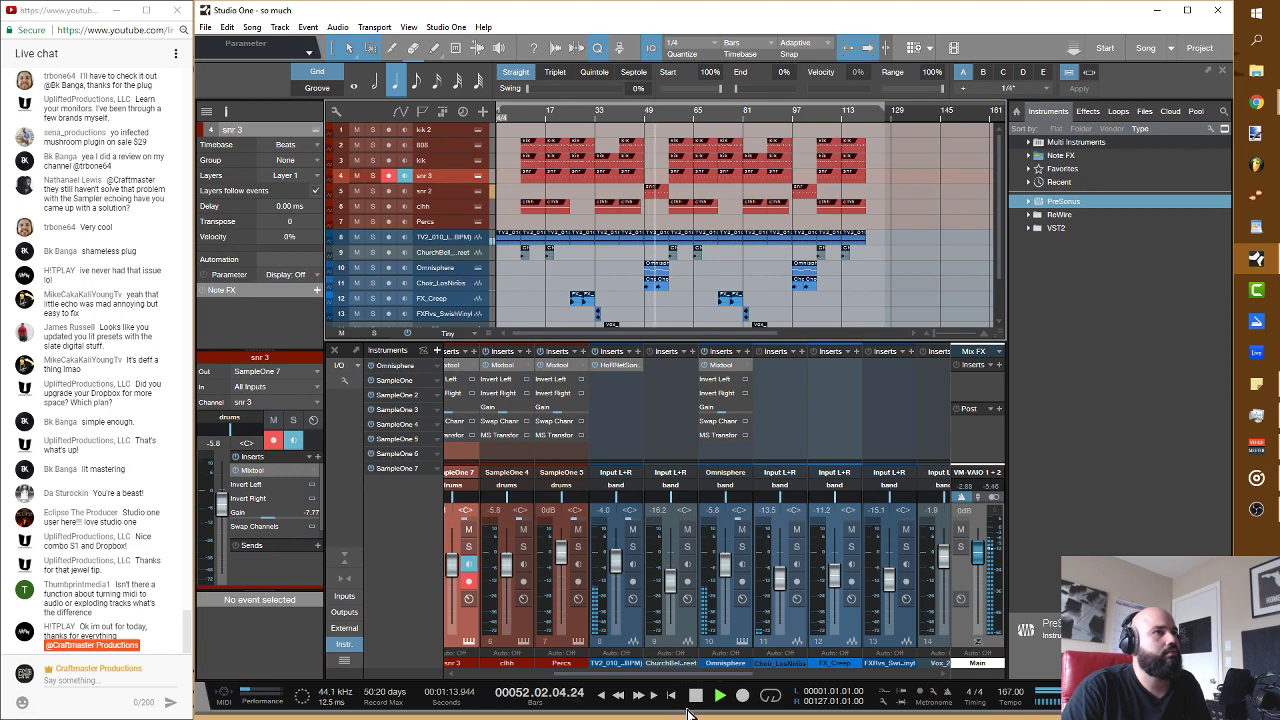
key("space")
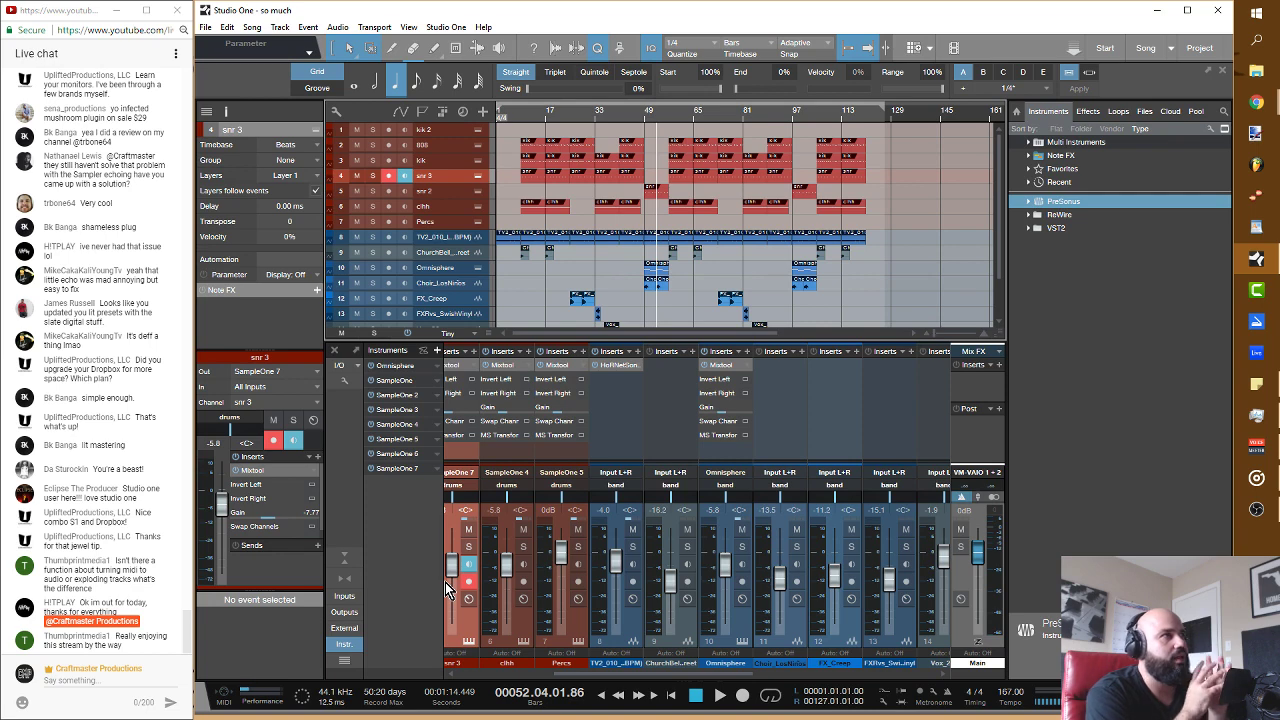
Step: Open the first 808 part in the note editor and shrink the editor to reveal the arrangement above it
right_click(537, 150)
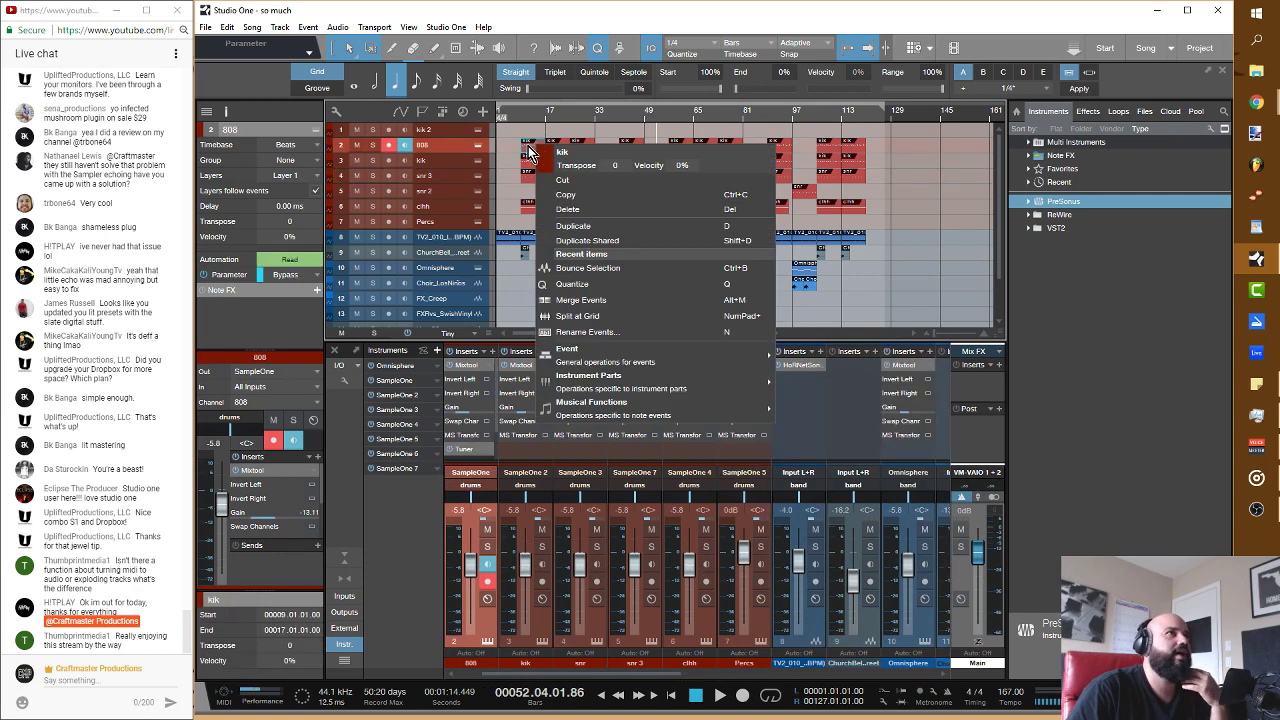
left_click(542, 150)
double_click(545, 152)
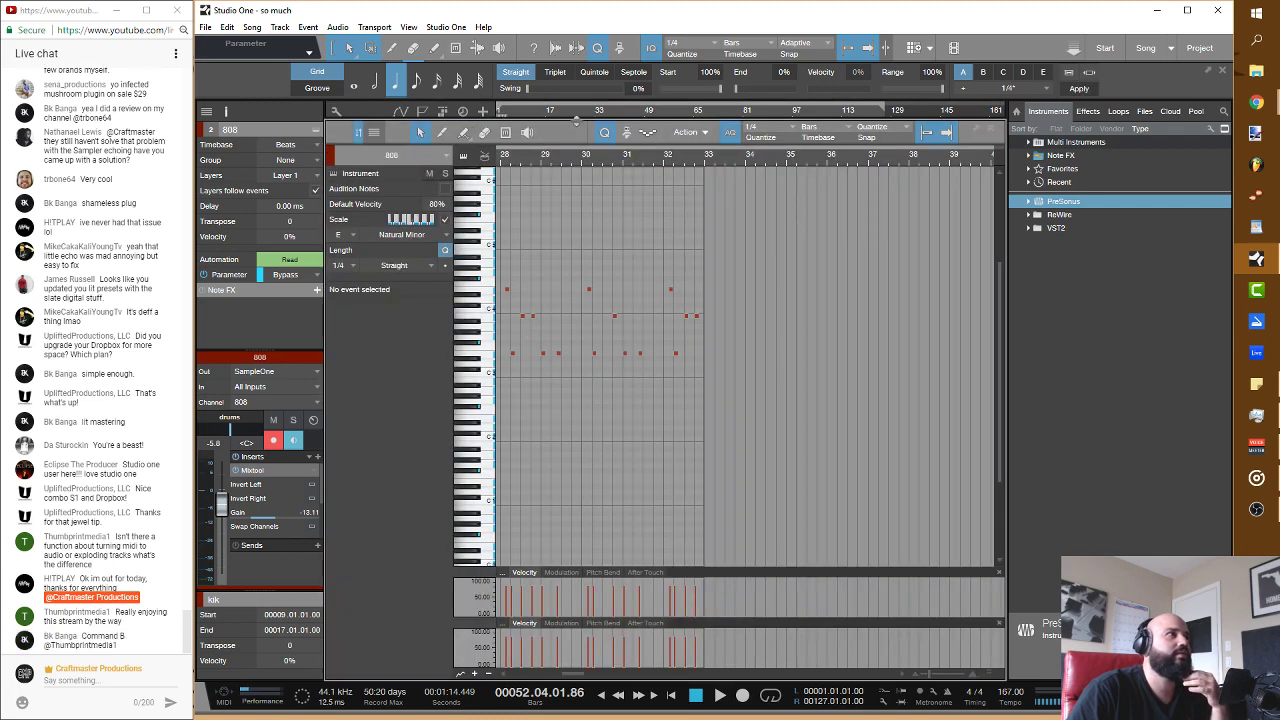
left_click_drag(575, 117, 575, 318)
Step: Explode the pitches of the first 808 part to separate tracks
right_click(540, 138)
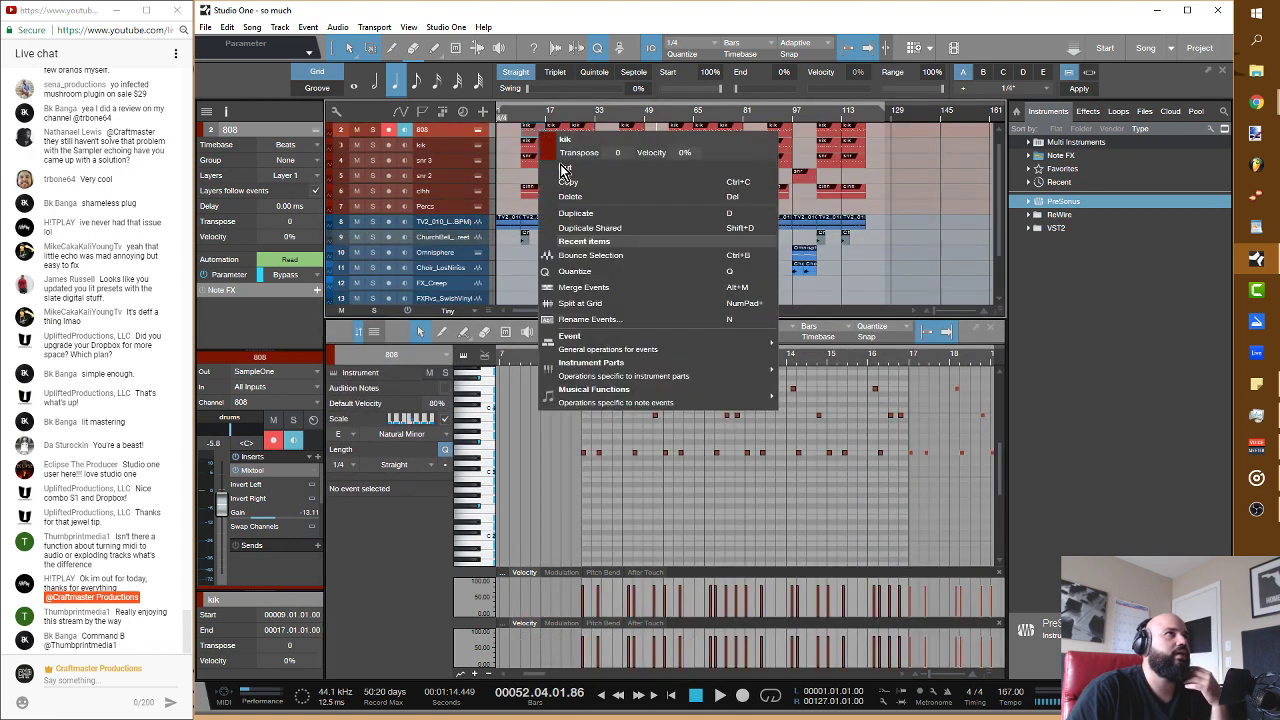
mouse_move(620, 350)
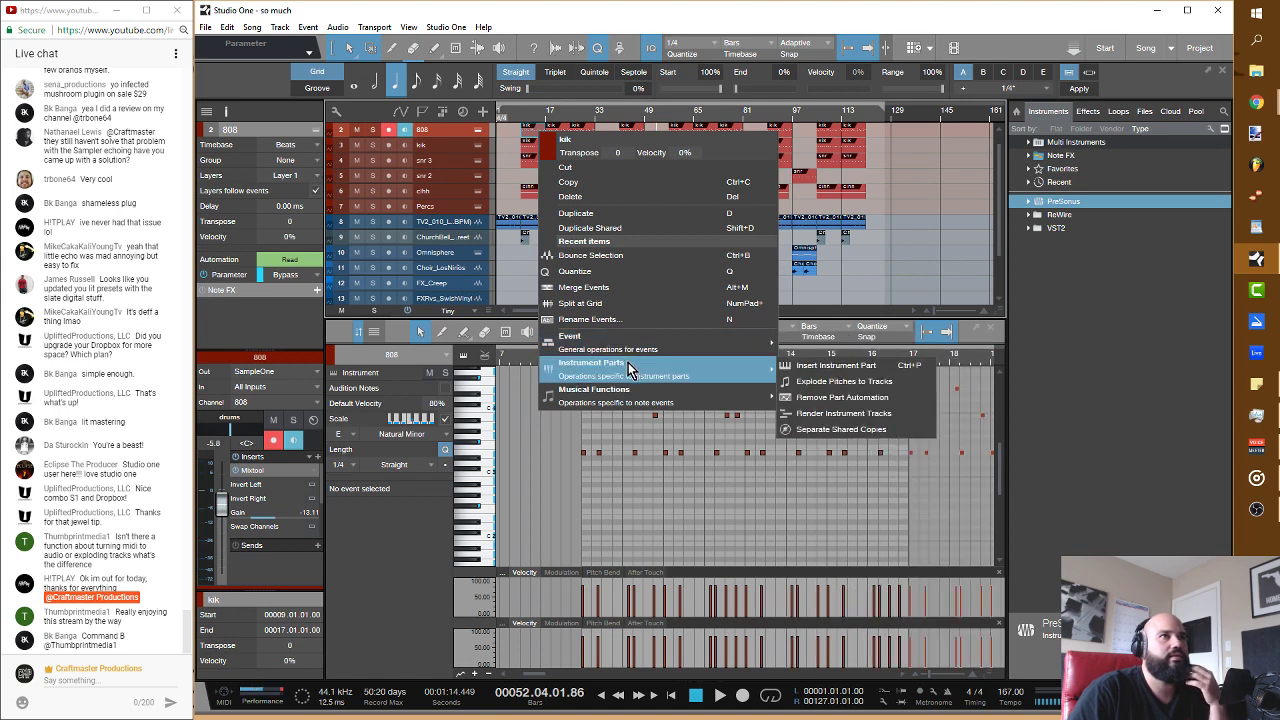
left_click(814, 386)
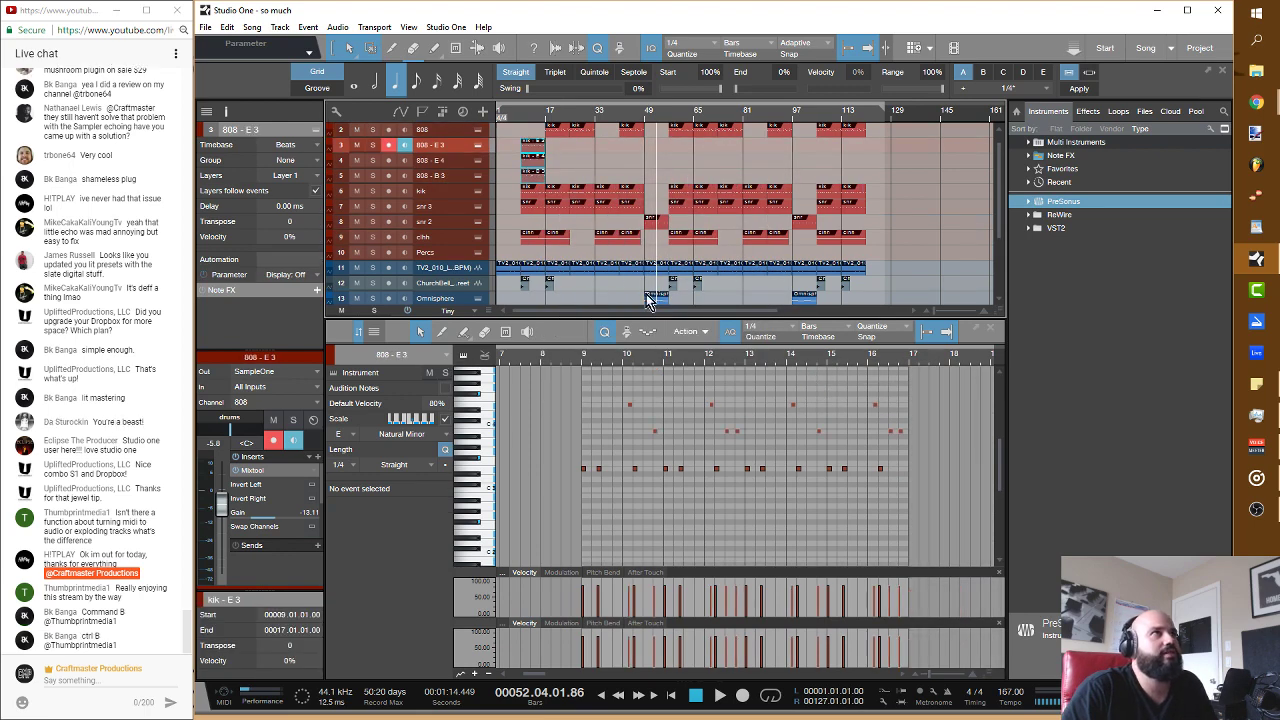
scroll(464, 158, "up", 1)
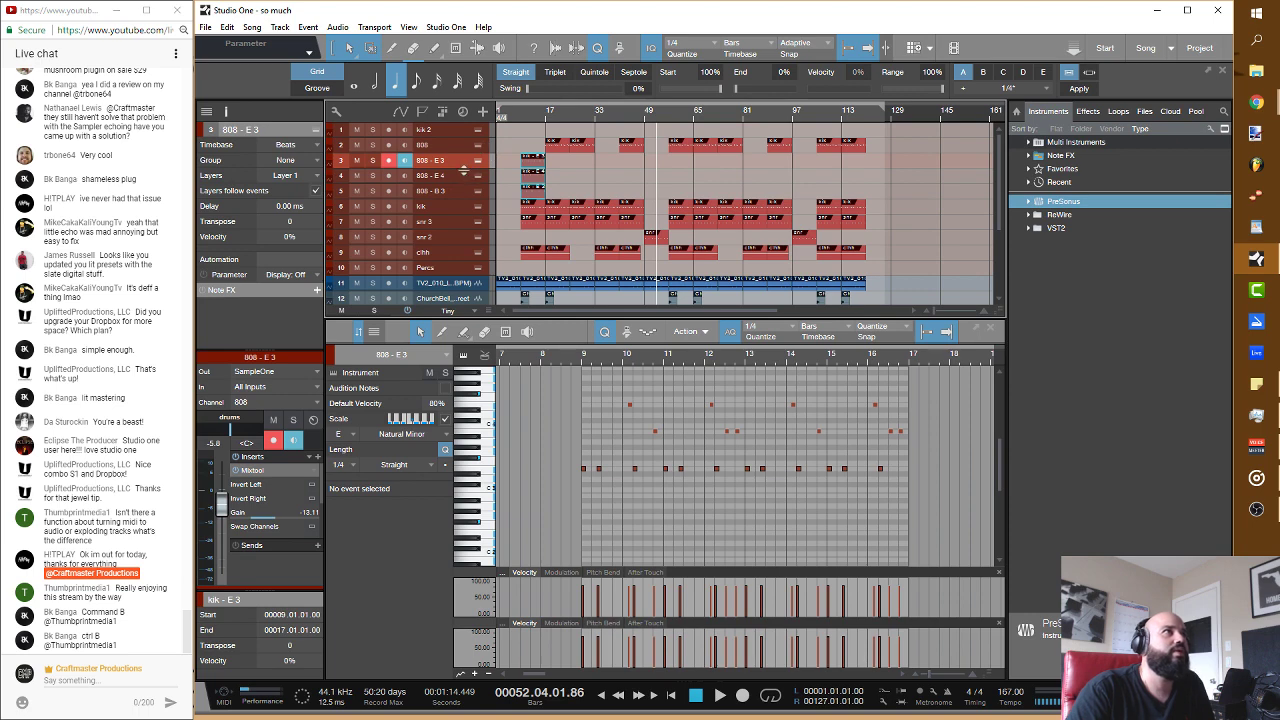
Step: Play the exploded 808 parts, stop playback and undo the pitch explosion
left_click(518, 116)
key("space")
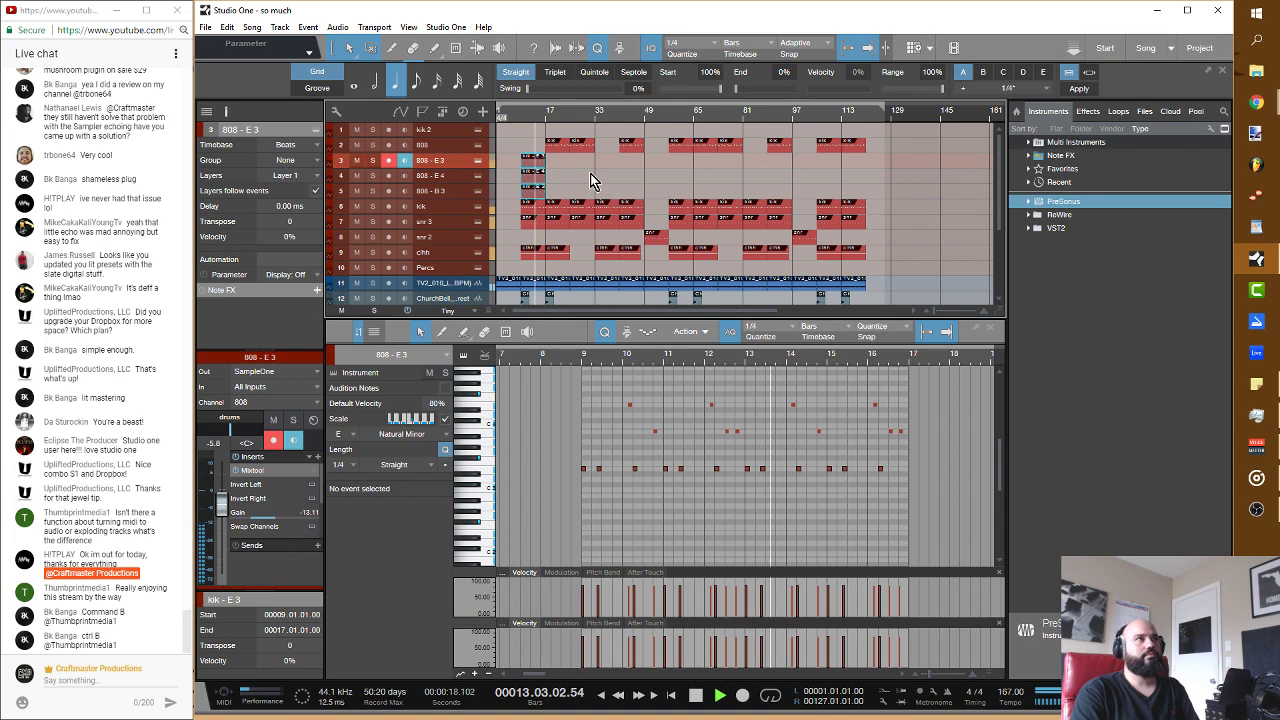
key("space")
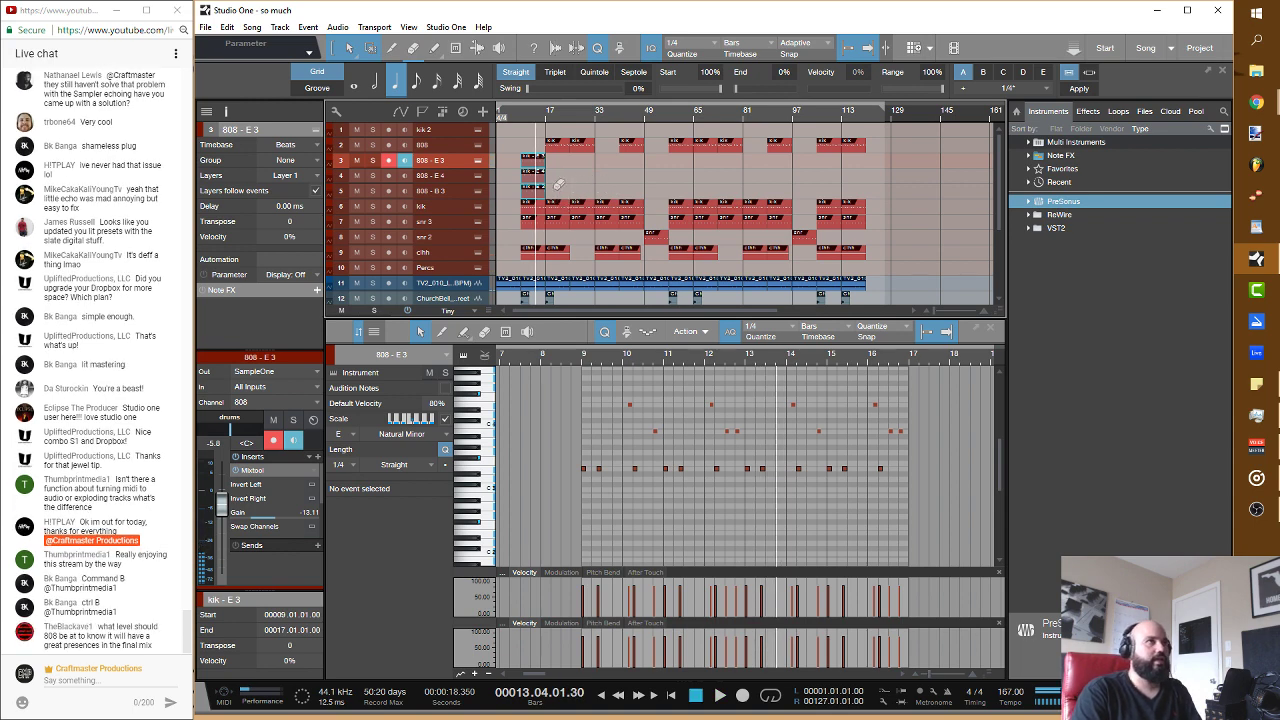
key("ctrl+z")
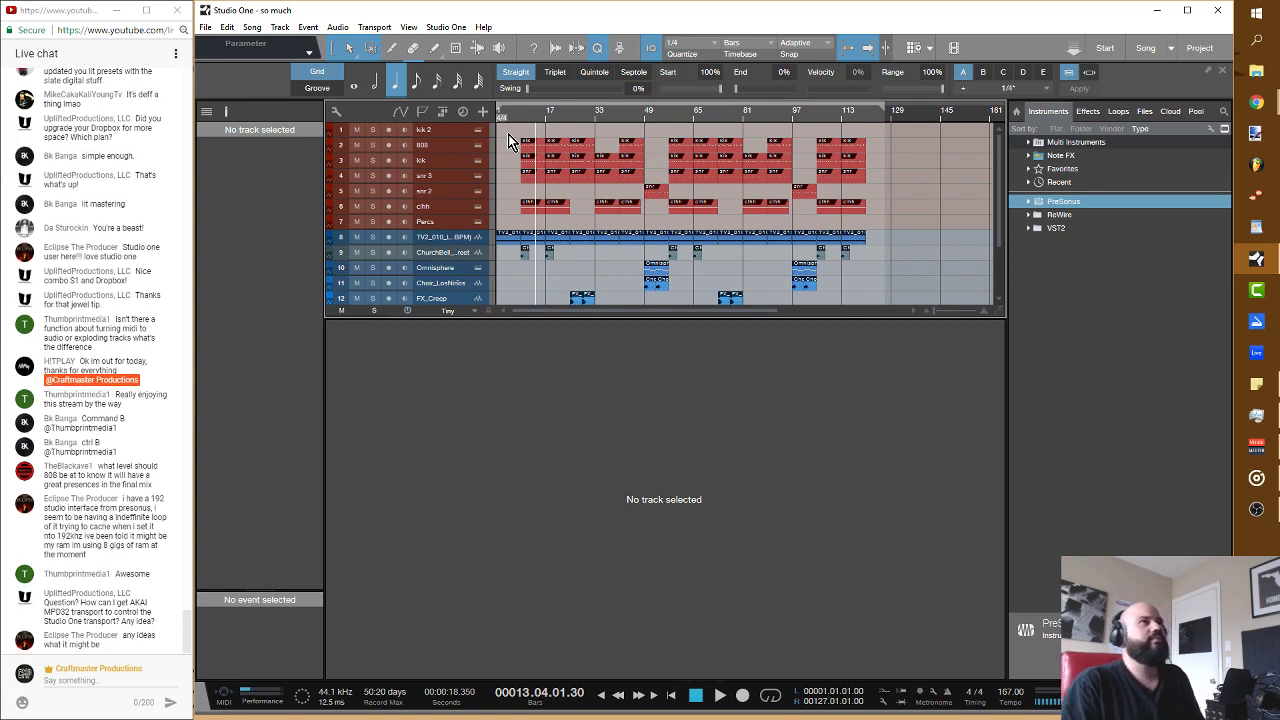
Step: Close the so much song and save its changes
scroll(532, 180, "down", 3)
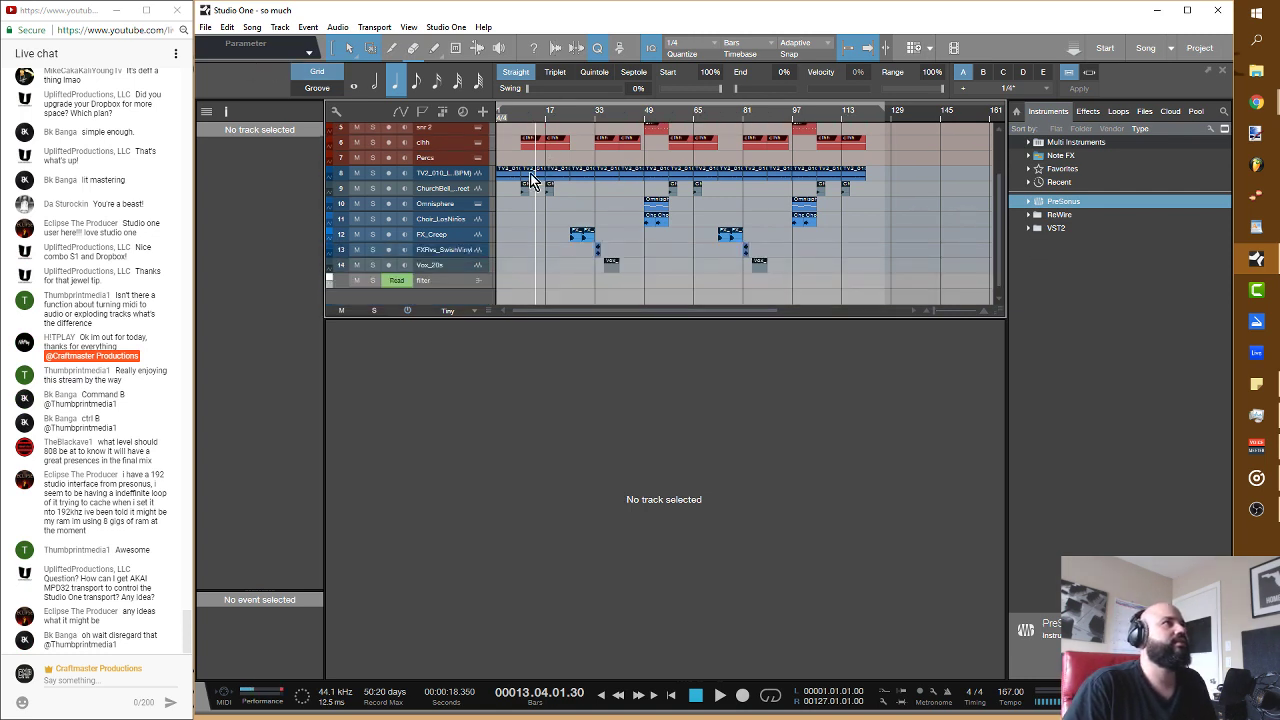
left_click(205, 27)
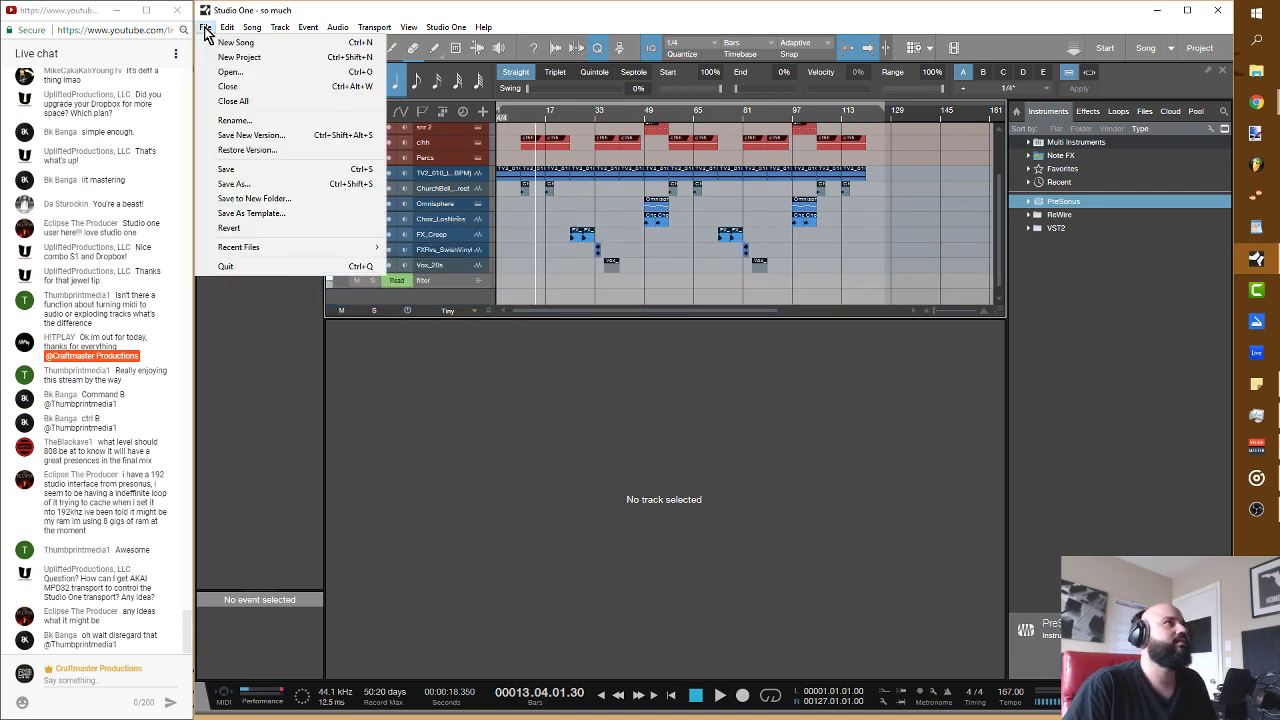
left_click(285, 88)
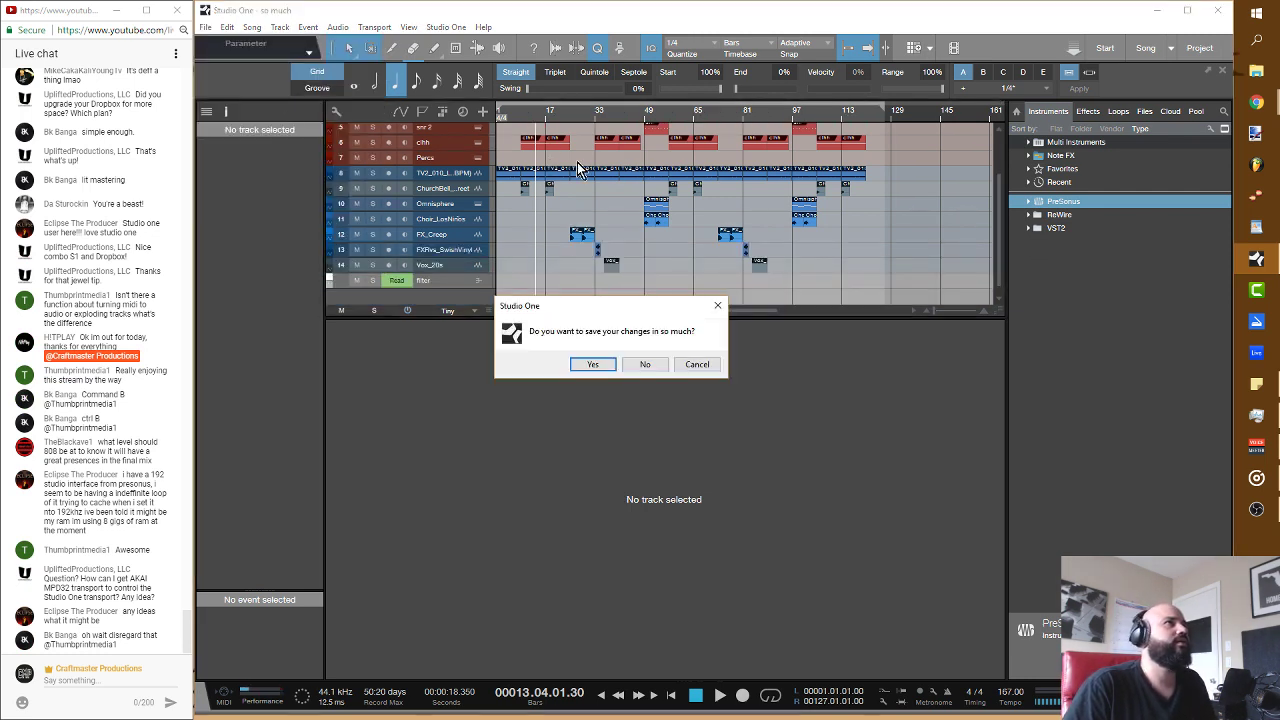
left_click(593, 364)
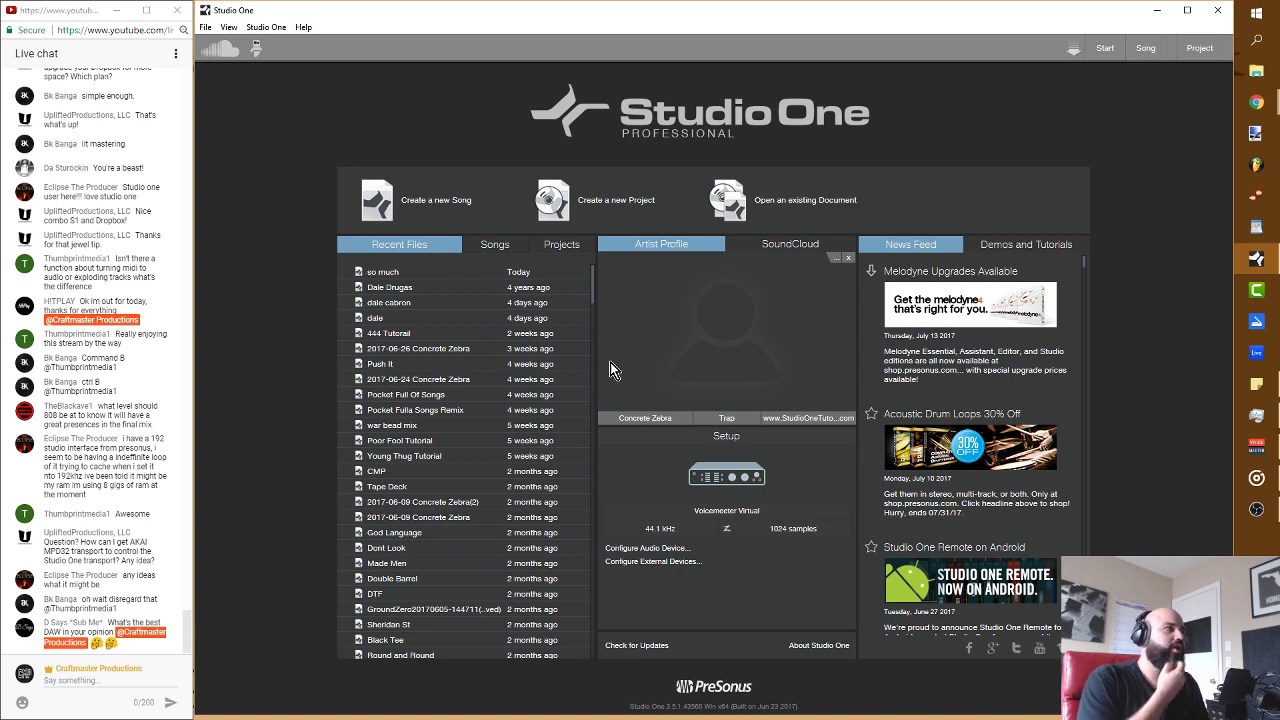
Step: Create a new song from the first Duplicate user template, keeping the proposed song title
left_click(430, 201)
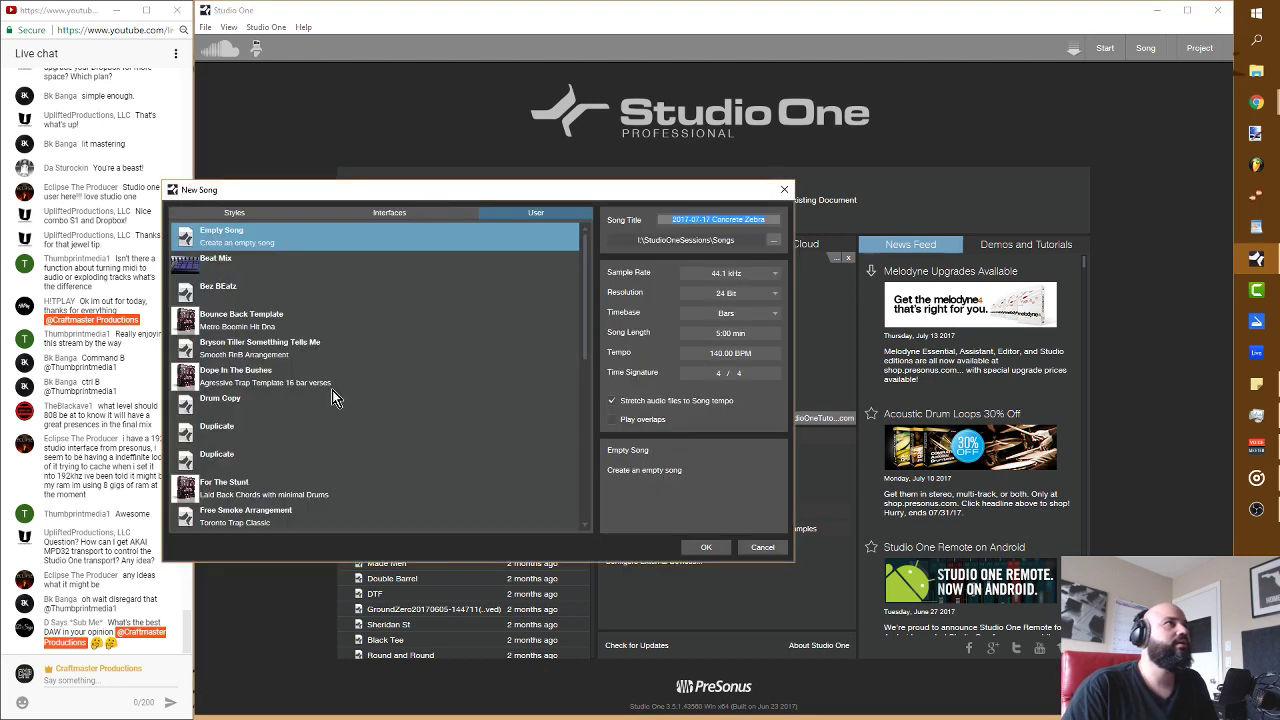
left_click(238, 430)
left_click(705, 548)
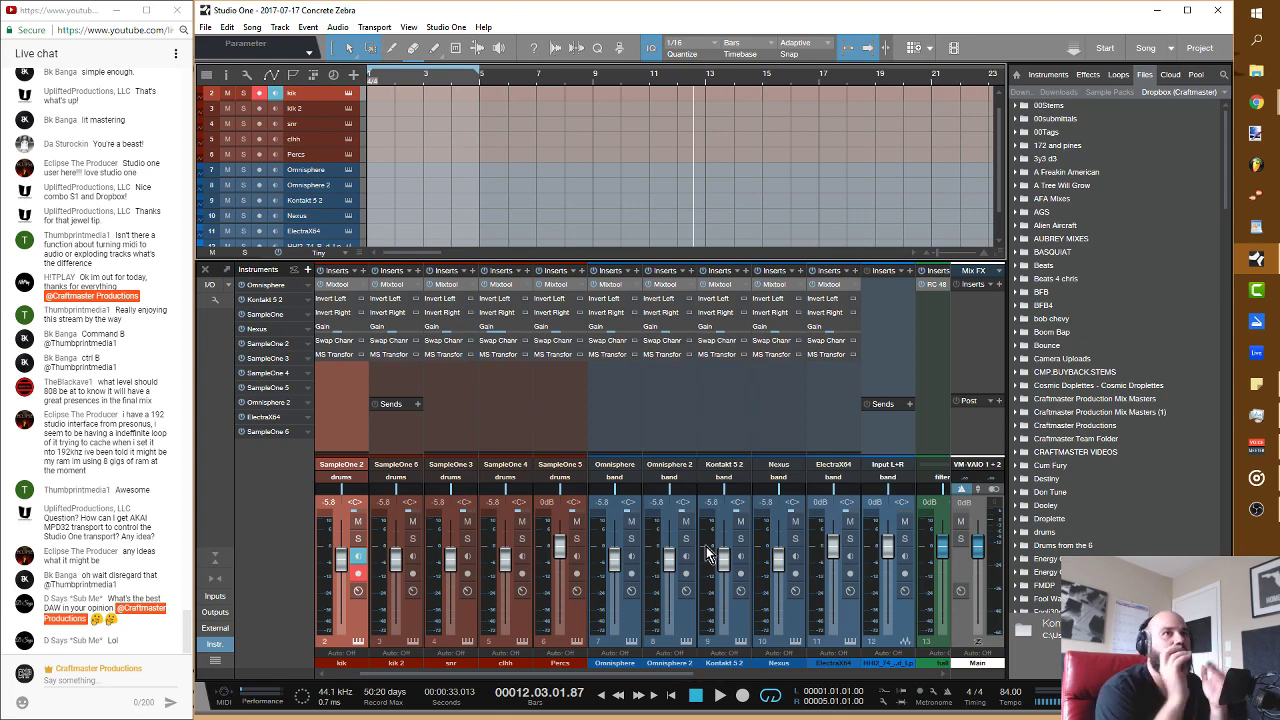
Step: Switch the file browser from the Dropbox folder to the Industry Music location
scroll(1123, 220, "down", 9)
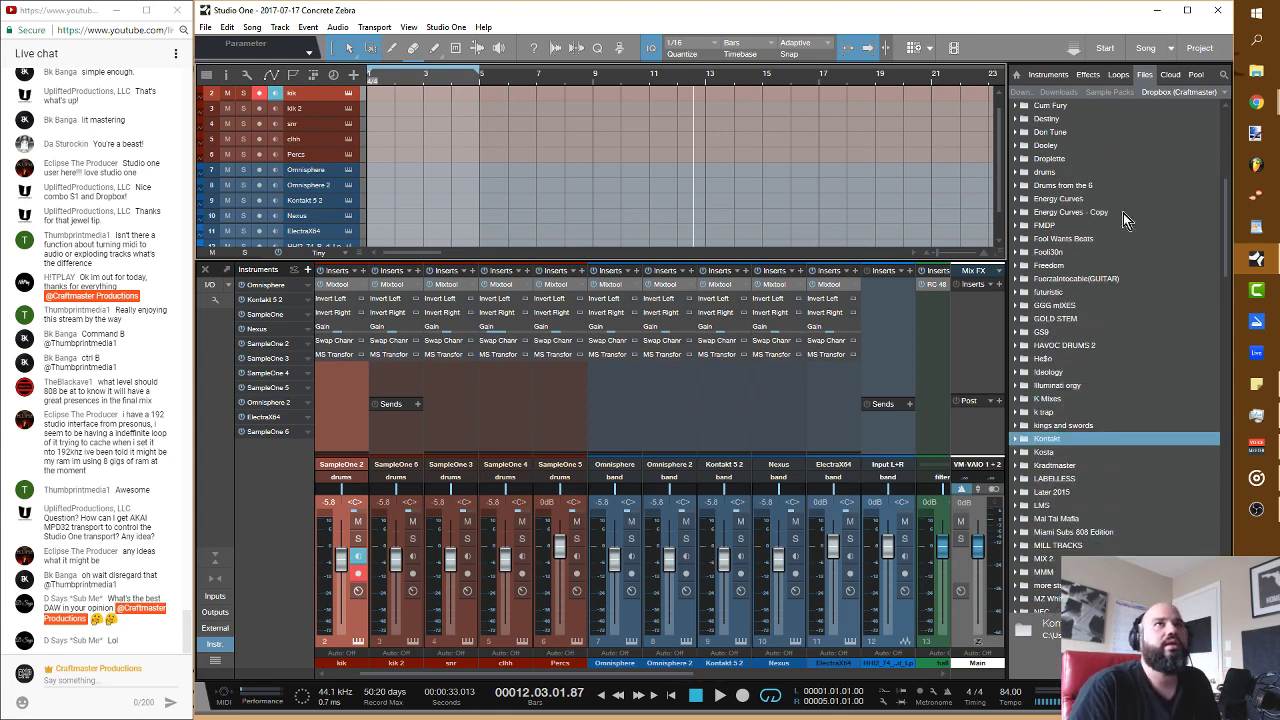
scroll(1123, 220, "up", 5)
left_click(1180, 91)
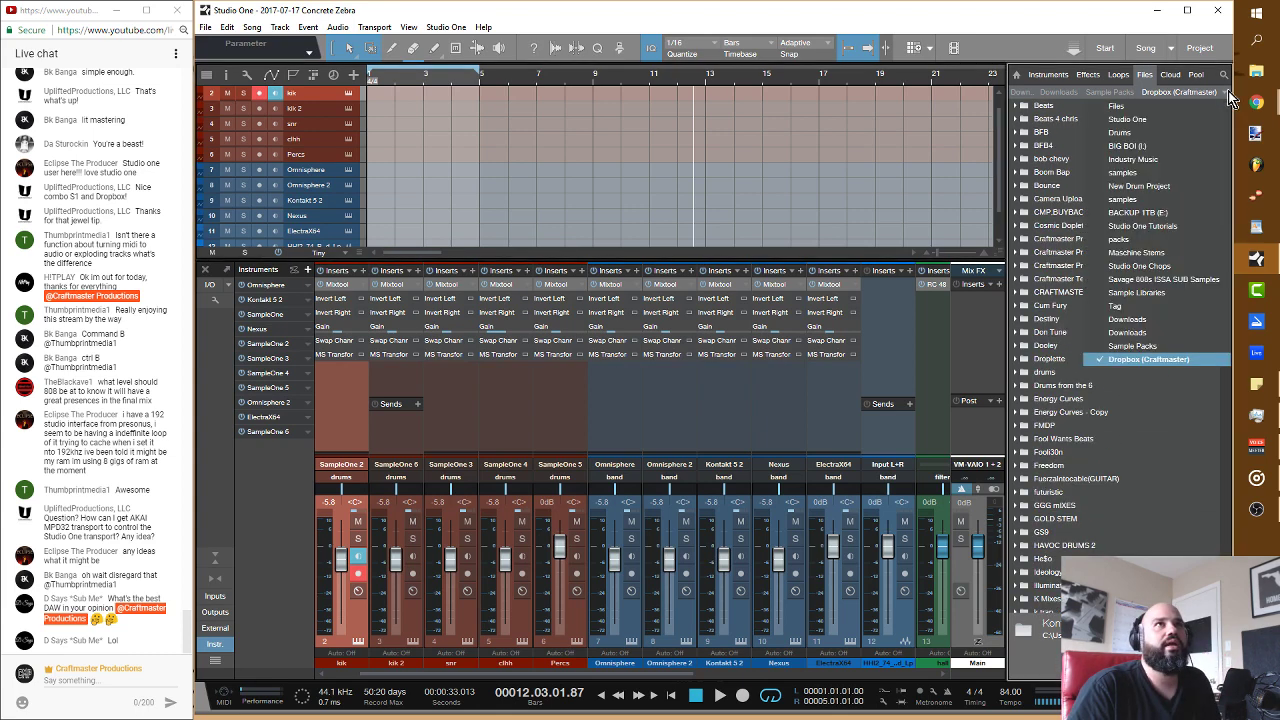
left_click(1150, 160)
Step: Import "2 Chainz - Doors Open (Audio) ft. Future.mp3" onto a new audio track starting at bar 1
scroll(1066, 462, "down", 1)
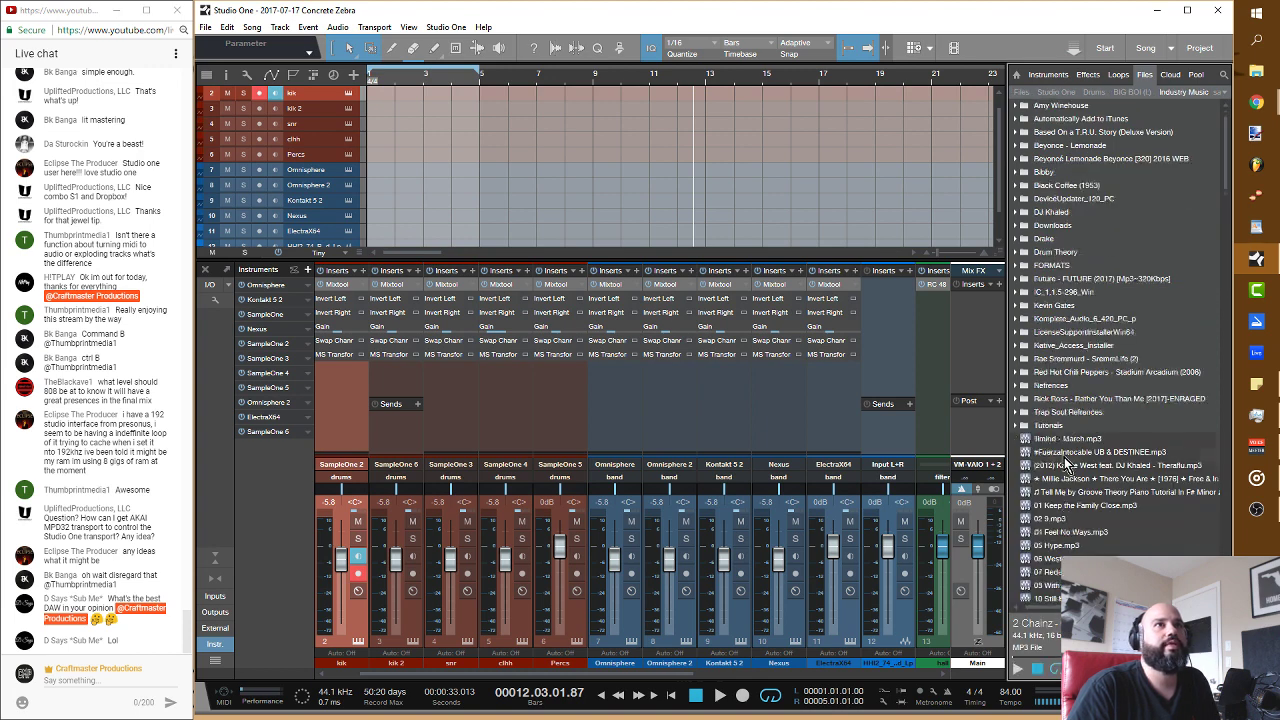
scroll(1066, 462, "up", 1)
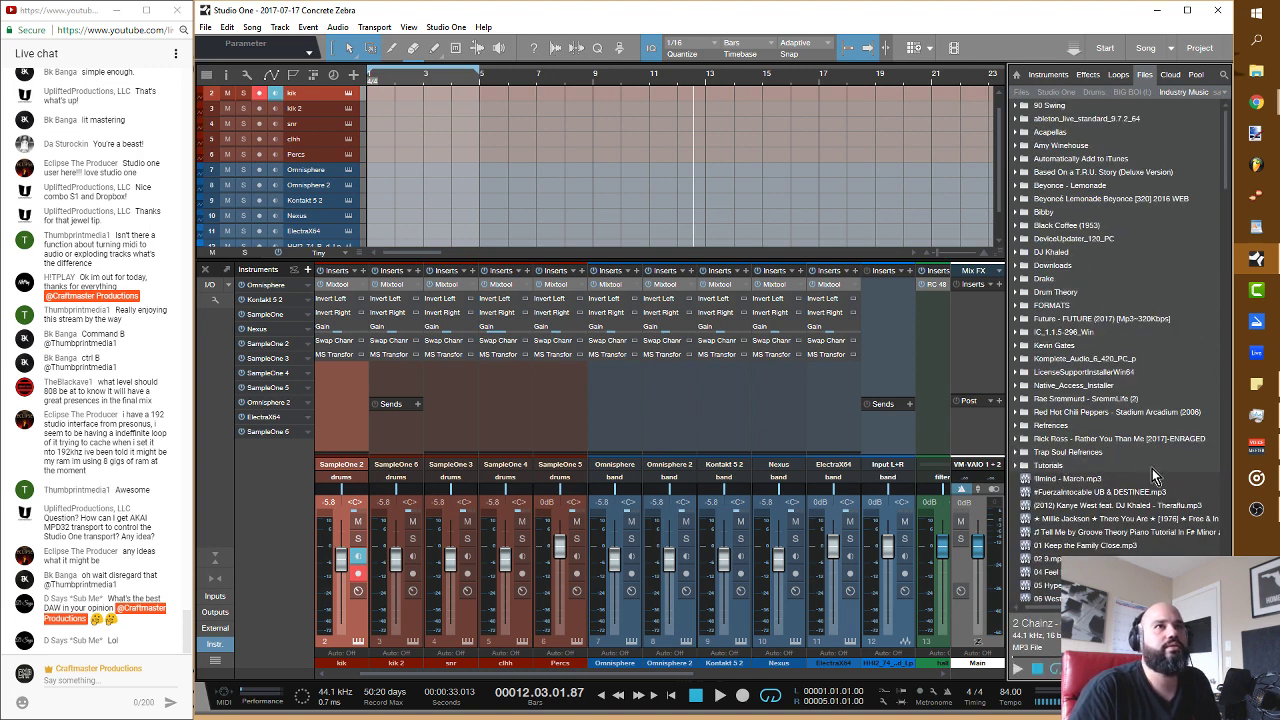
scroll(1153, 477, "down", 10)
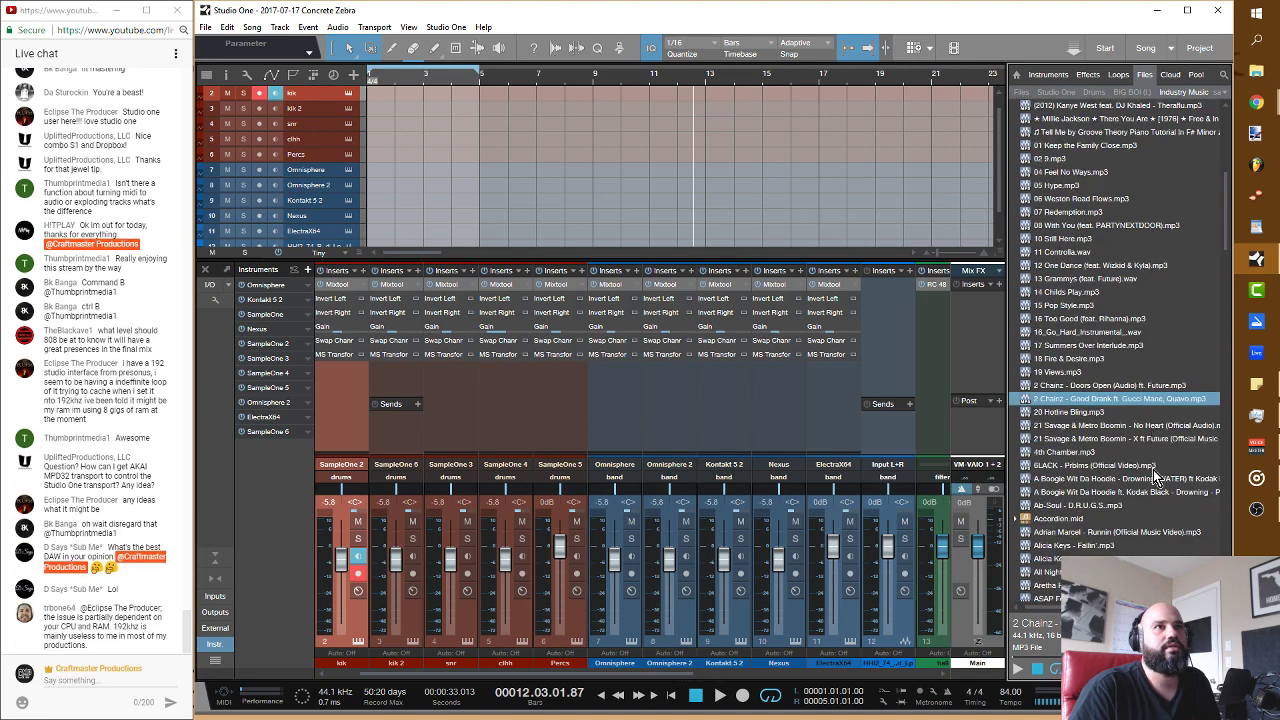
left_click(1124, 388)
left_click_drag(1124, 390, 400, 169)
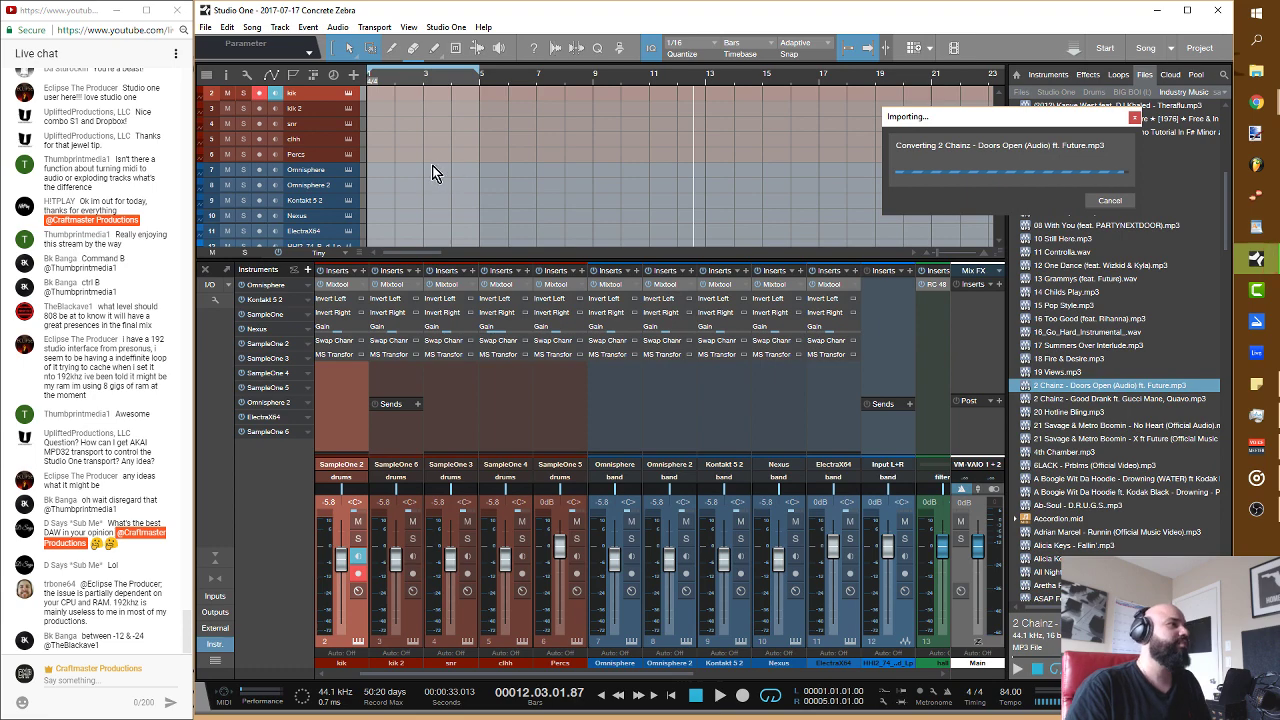
Step: Trim the start of the imported 2 Chainz event to bar 12 and move the event back to bar 1
key("alt+w")
key("alt+e")
key("alt+e")
key("alt+e")
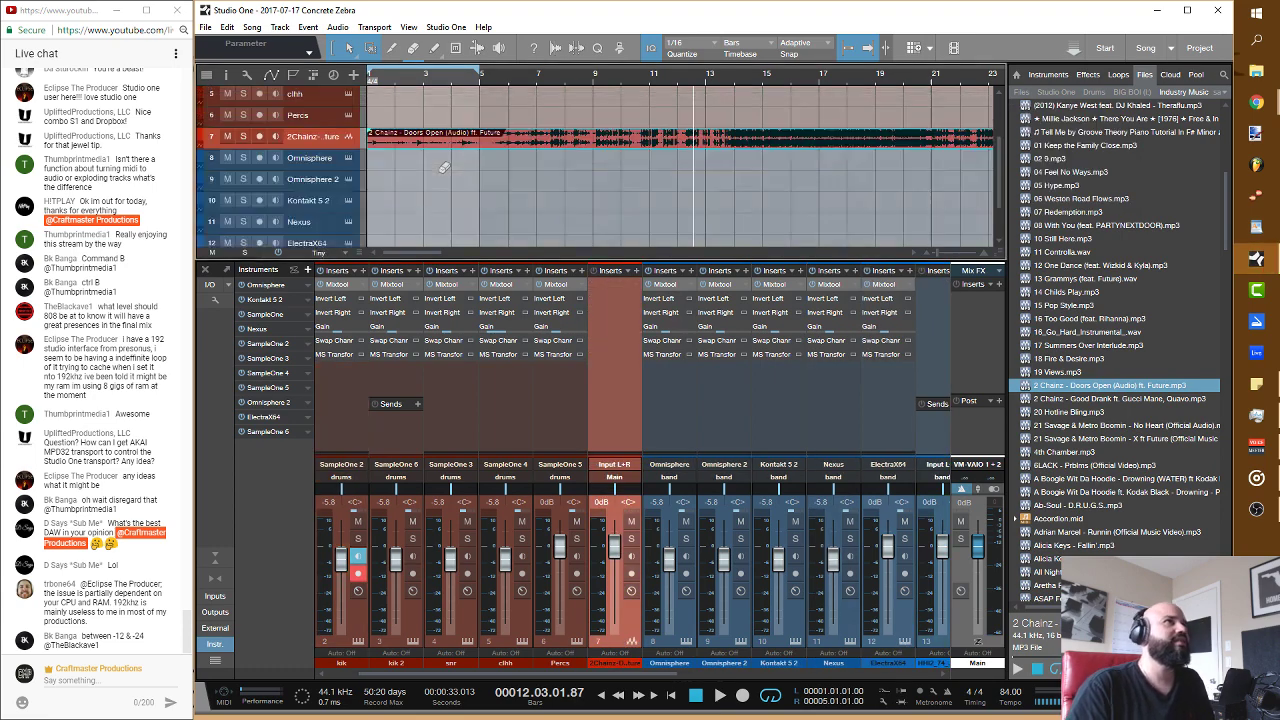
left_click_drag(364, 148, 648, 130)
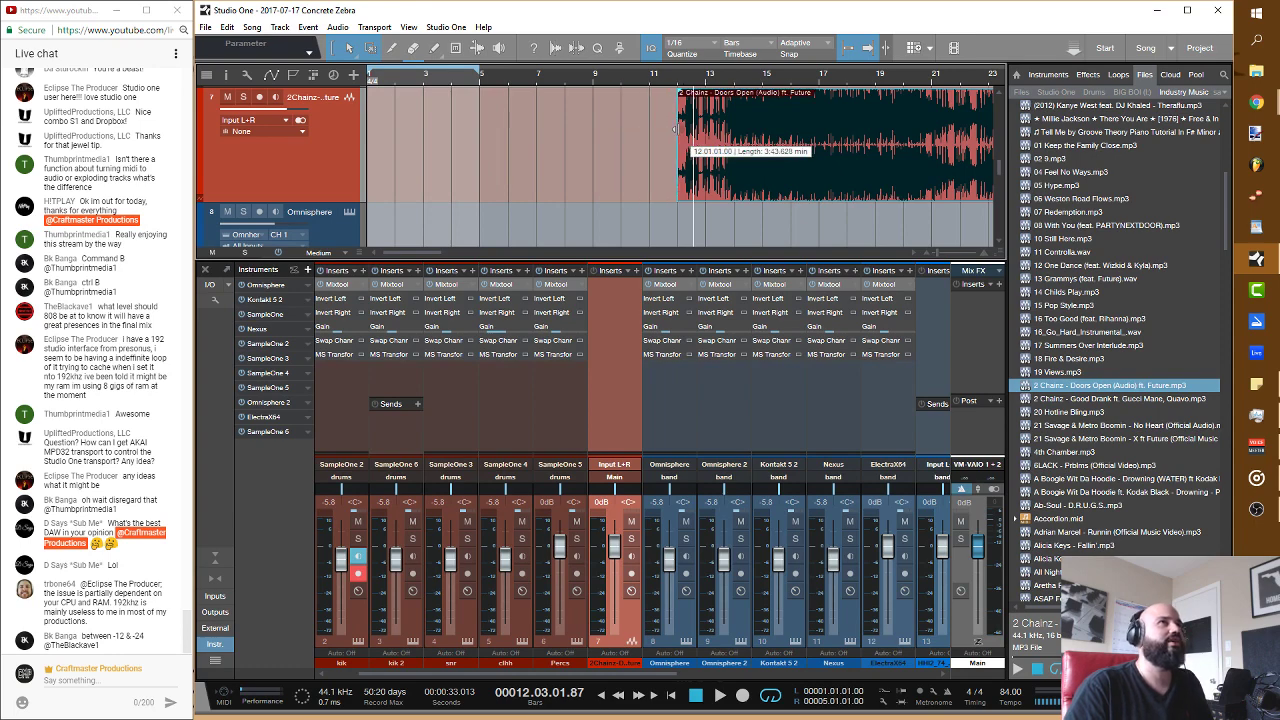
left_click_drag(751, 177, 445, 185)
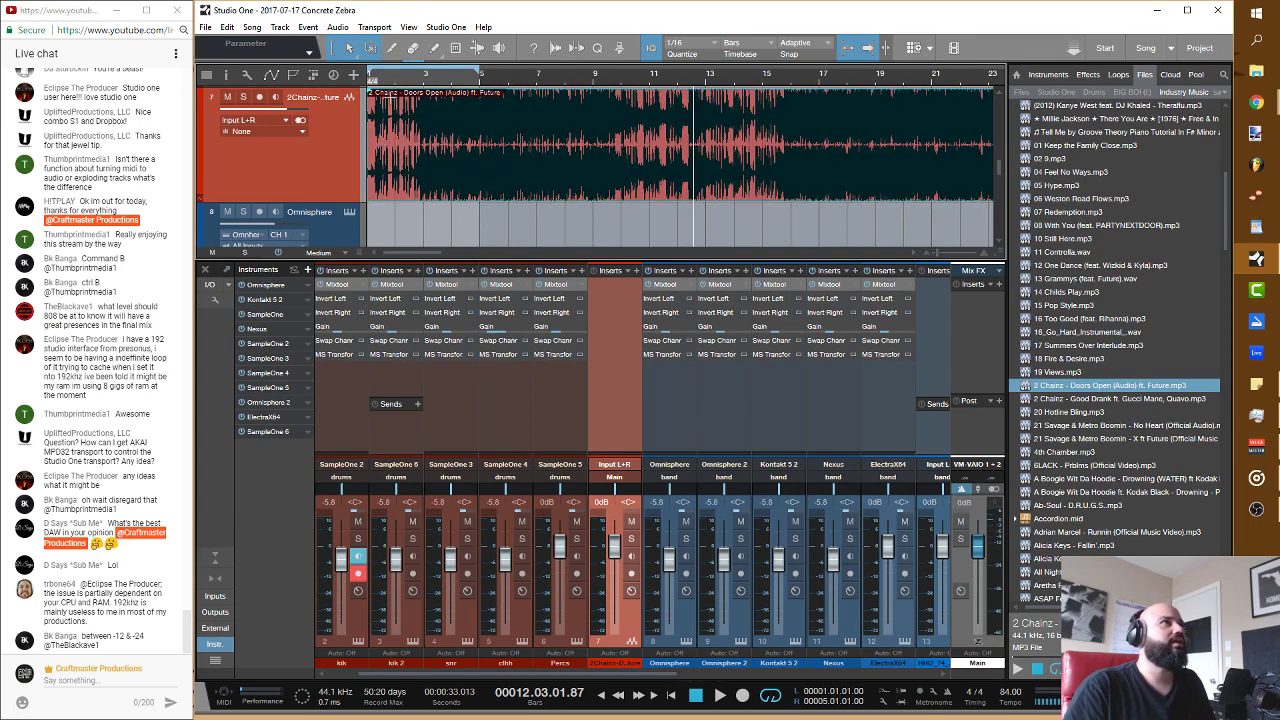
Step: Play the 2 Chainz audio from just before bar 3 and lower its track volume to about -12.9 dB
scroll(418, 92, "up", 6)
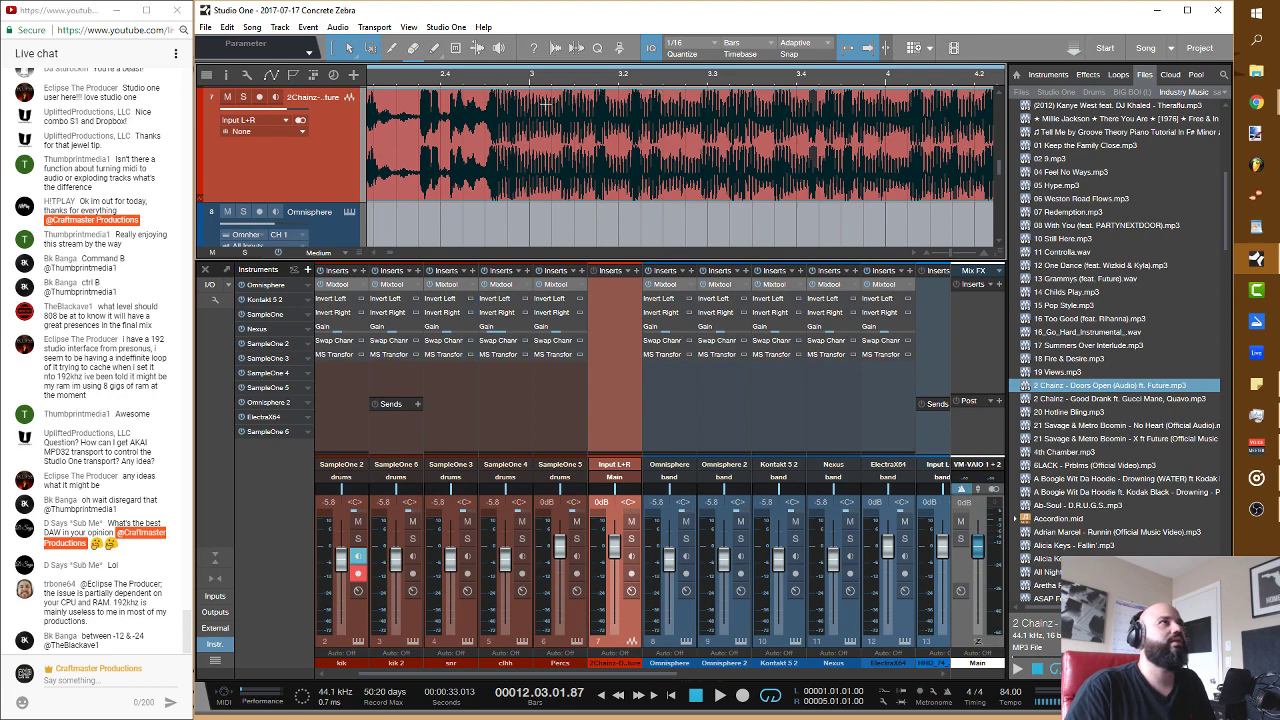
left_click(482, 84)
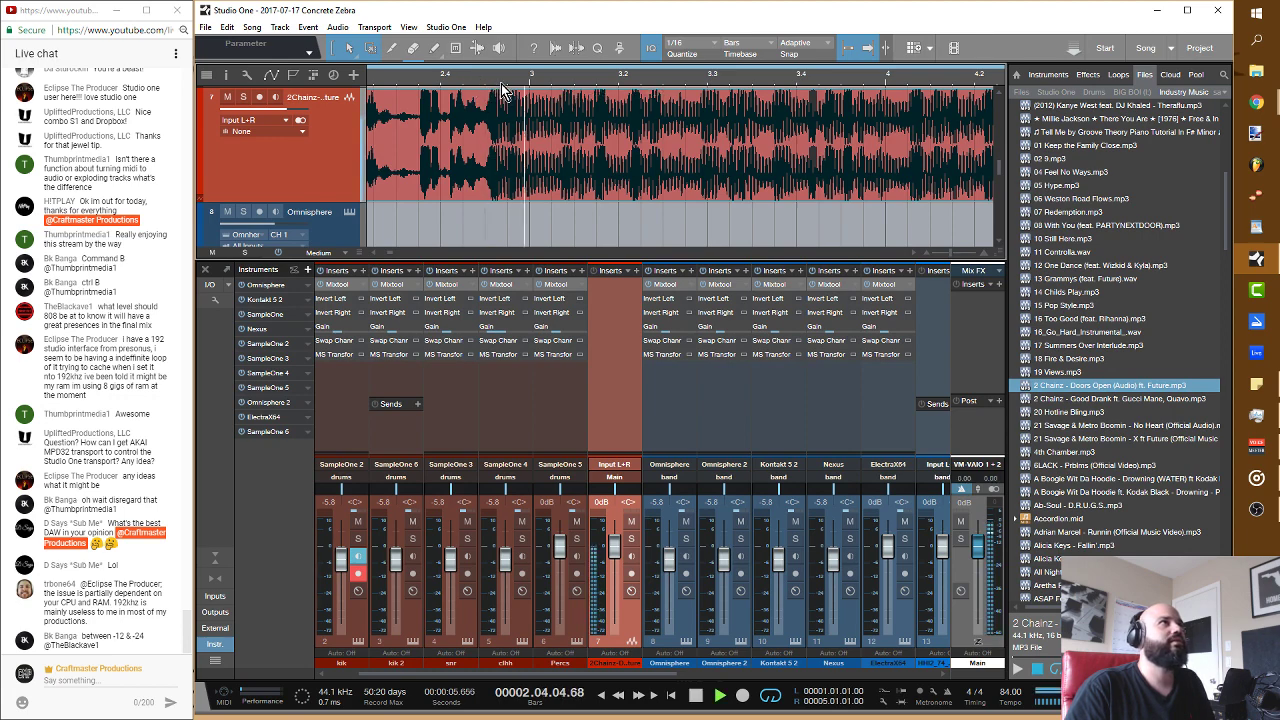
left_click_drag(292, 124, 264, 133)
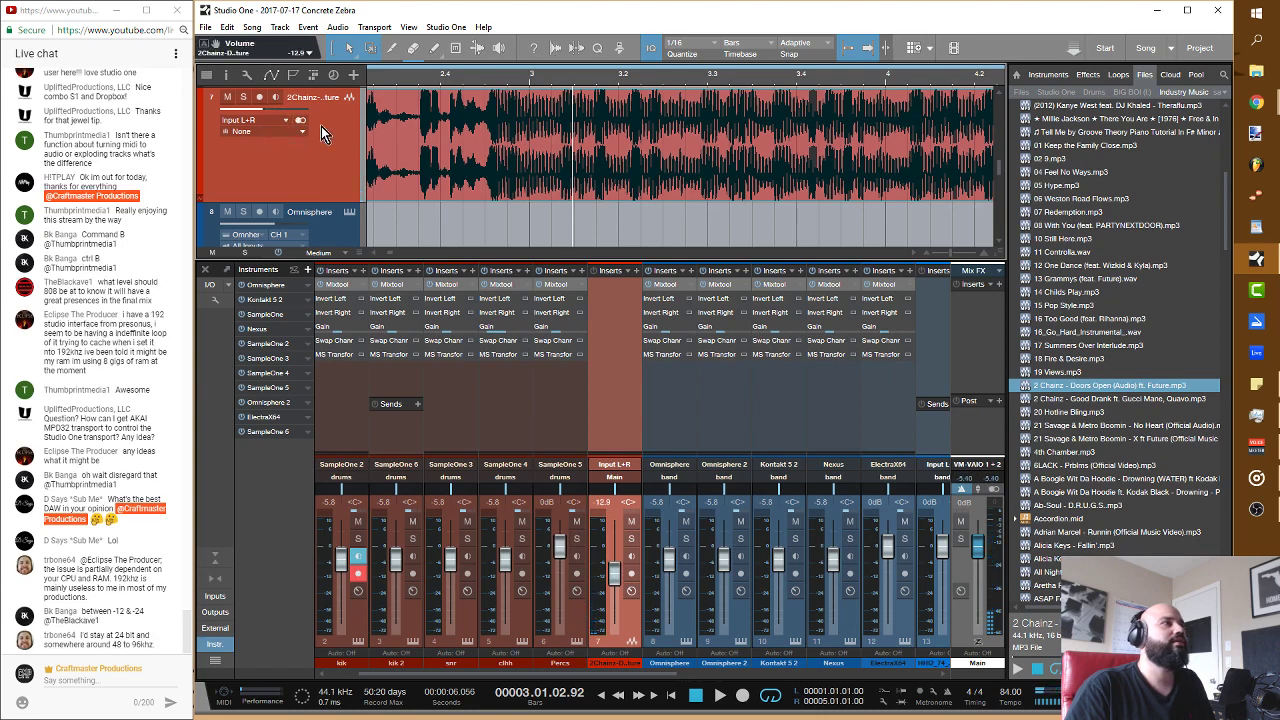
Step: Return the playhead to bar 3 and delete the 2 Chainz audio event from its track
left_click(463, 82)
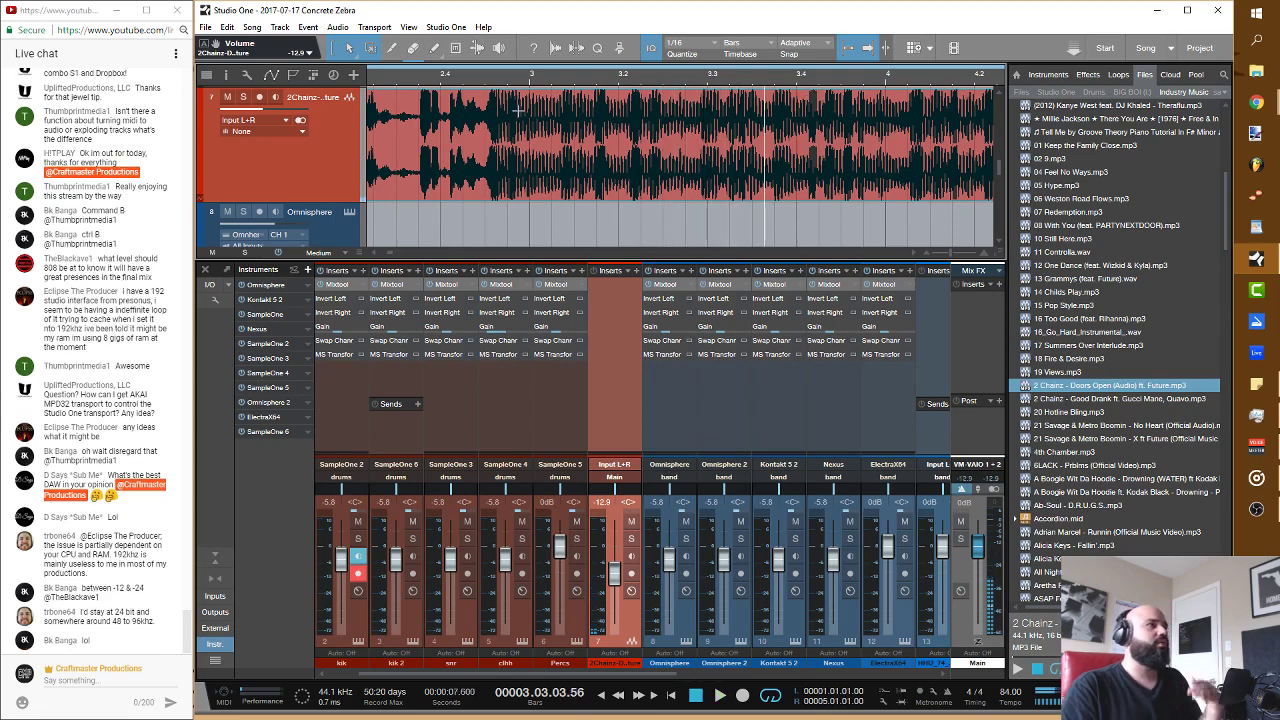
key("space")
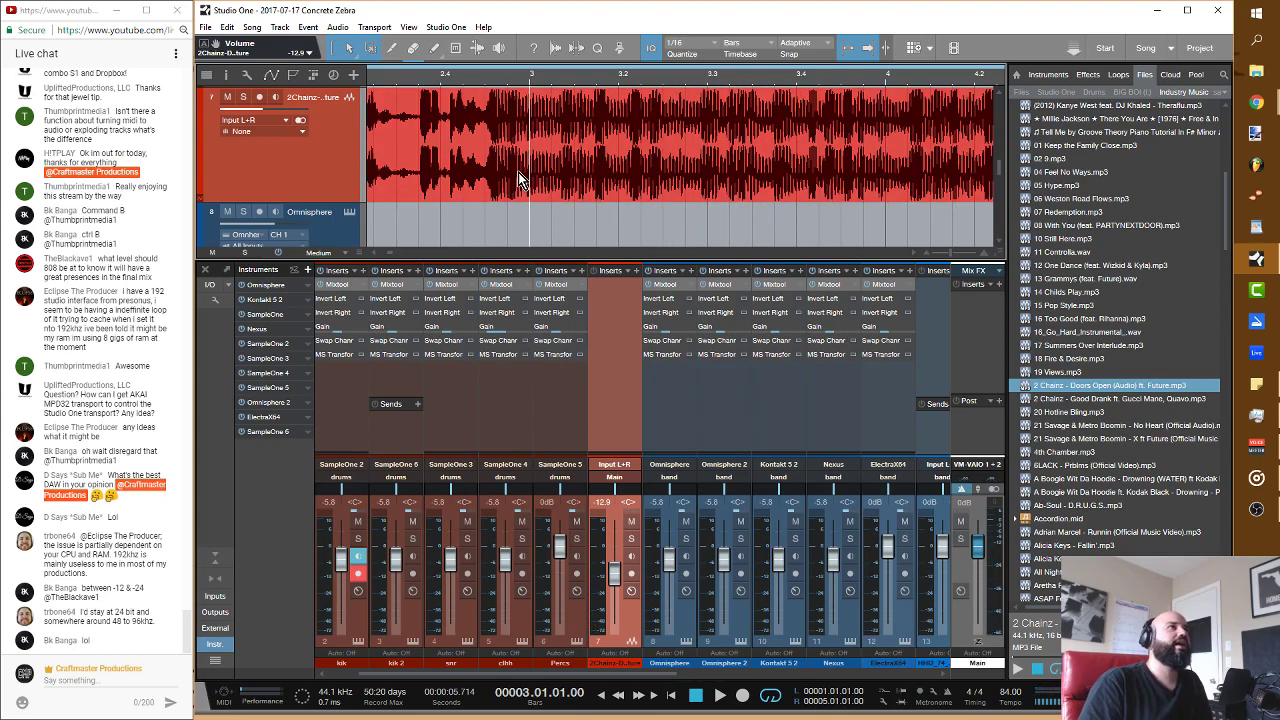
key("Delete")
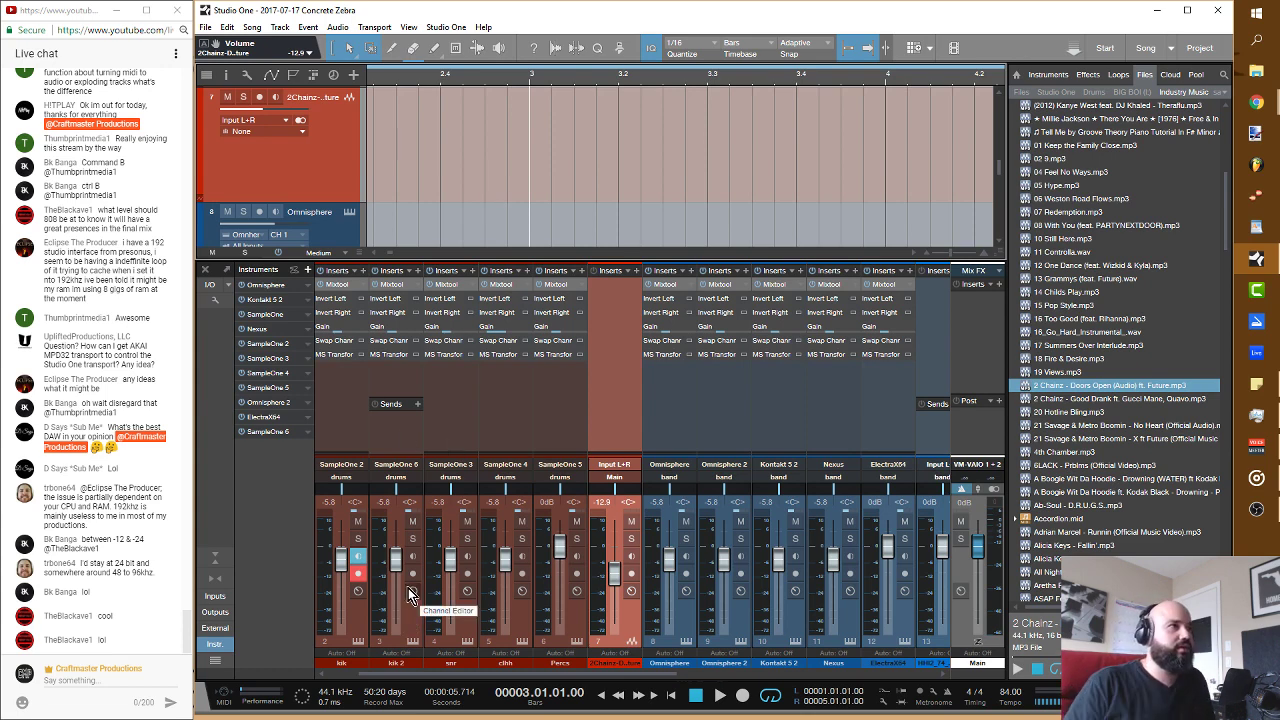
Step: Select the kik 2 channel and raise its fader to -3.7 dB
left_click(407, 618)
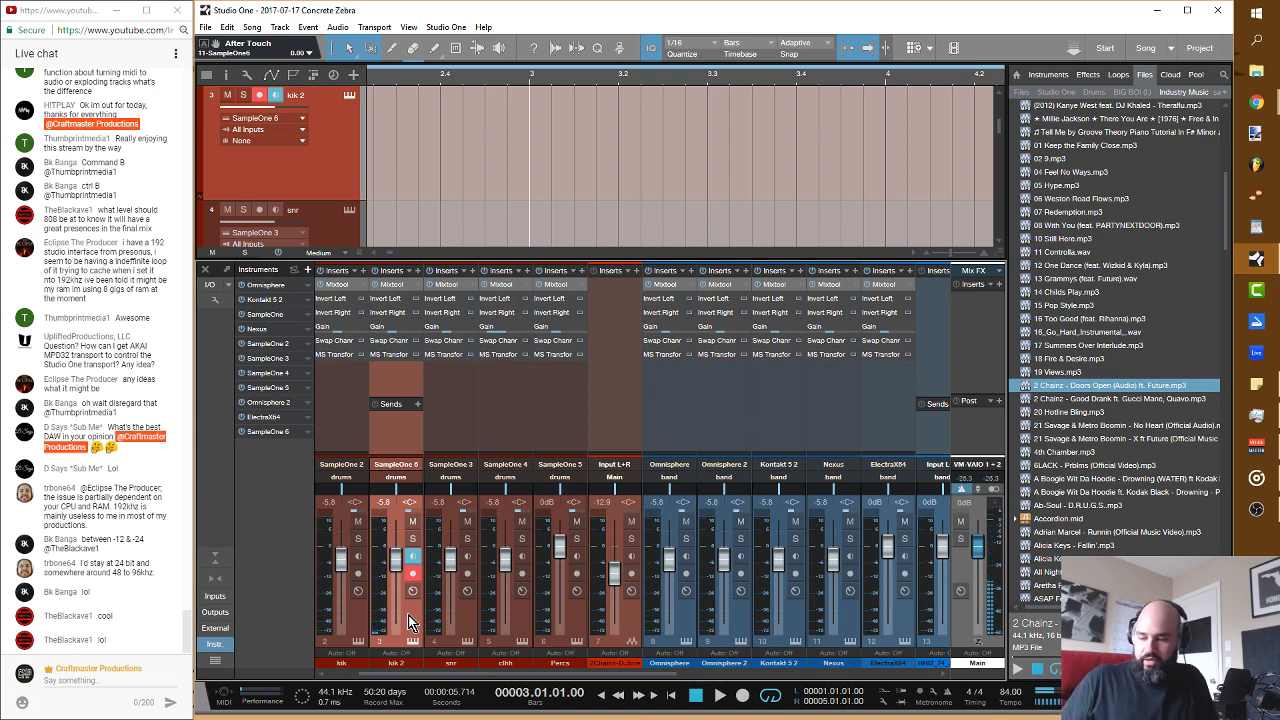
left_click_drag(406, 575, 406, 566)
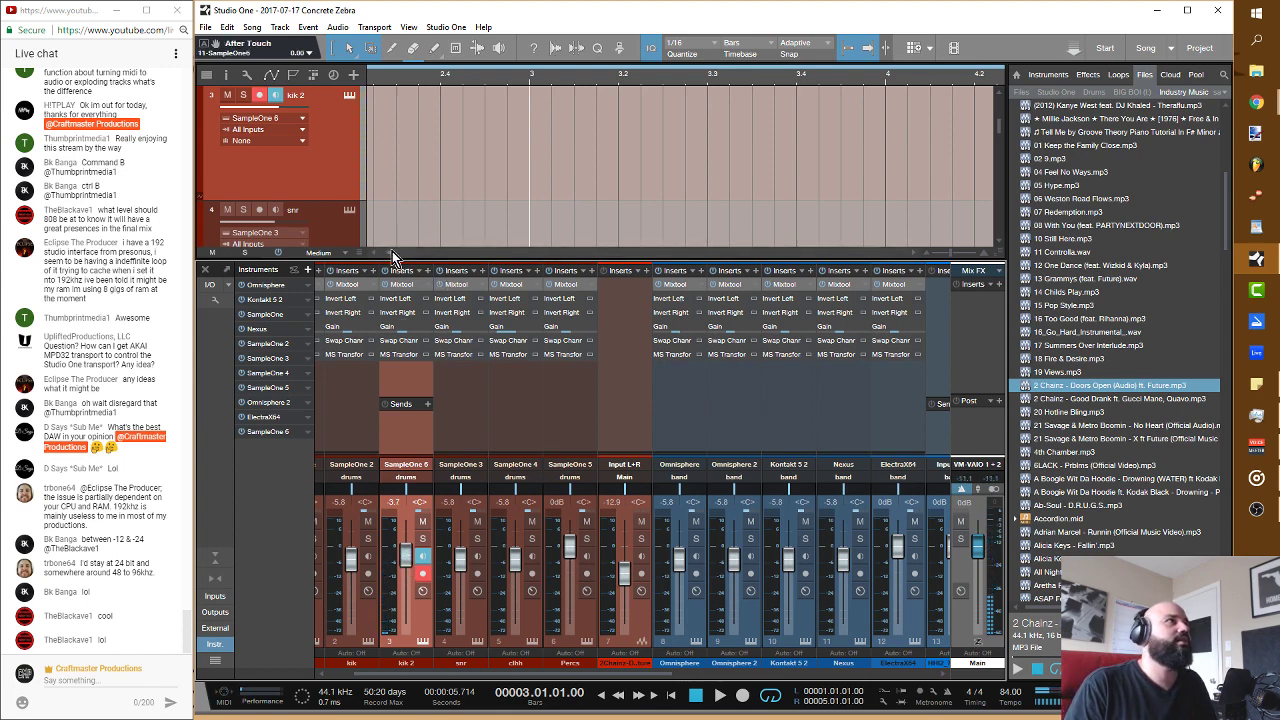
Step: Create a four-bar instrument part at bar 1 on the kik 2 track and open it in the note editor
left_click_drag(392, 251, 352, 246)
left_click(379, 165)
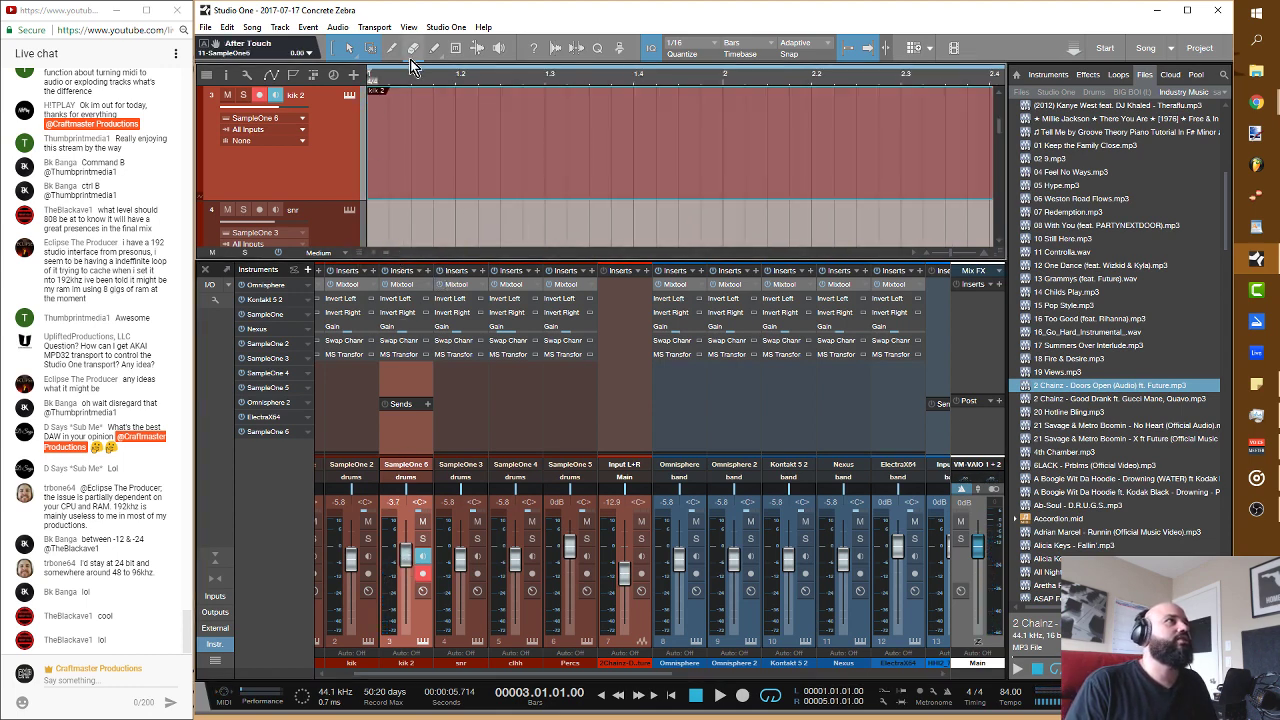
left_click_drag(412, 76, 440, 48)
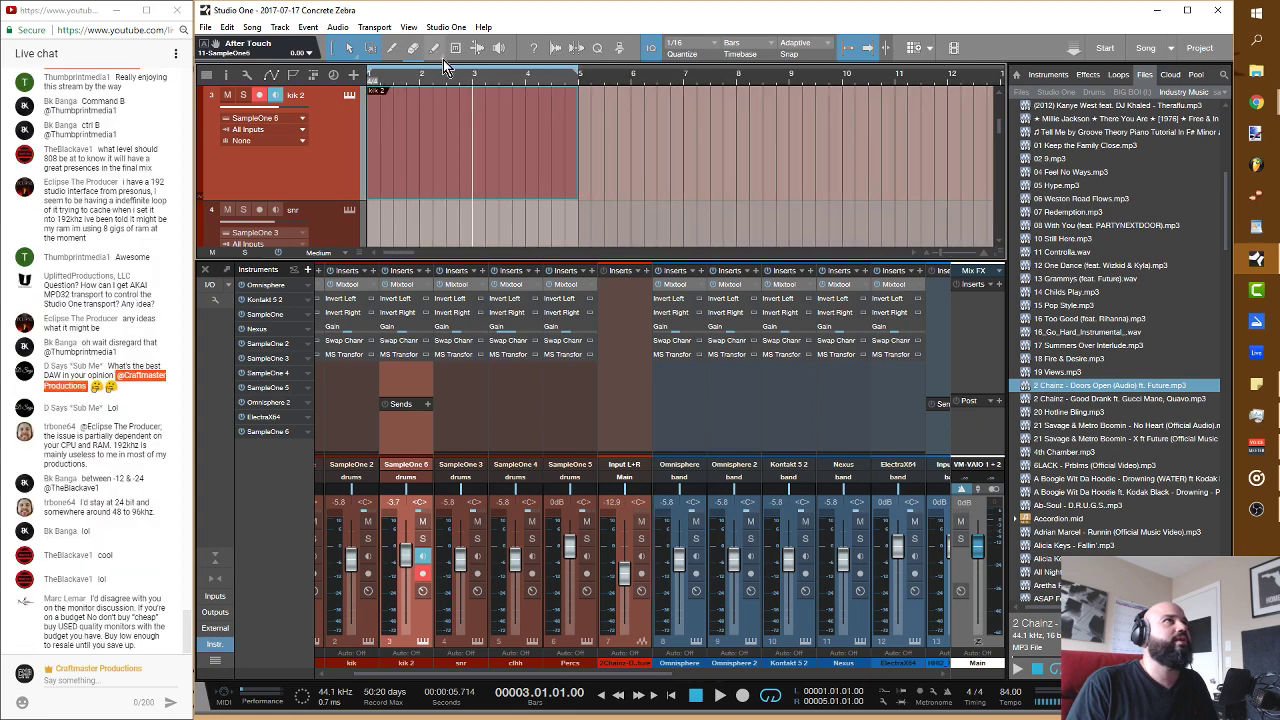
double_click(414, 161)
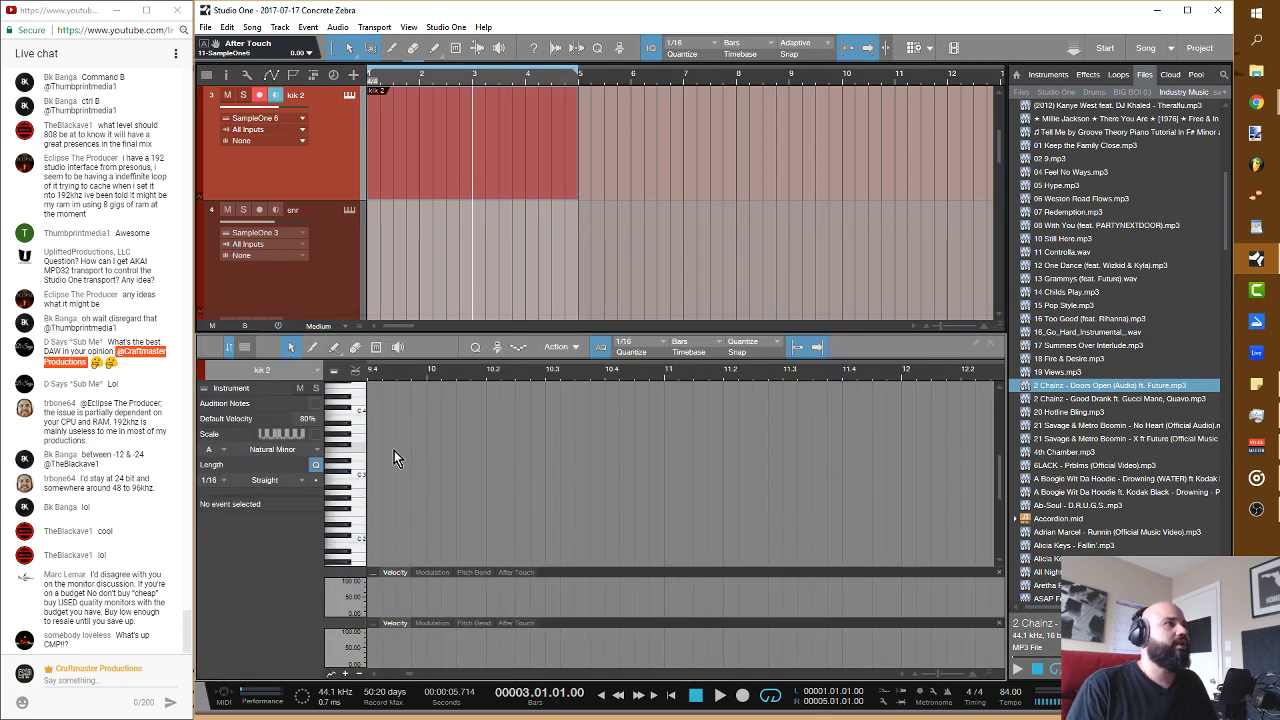
left_click(382, 179)
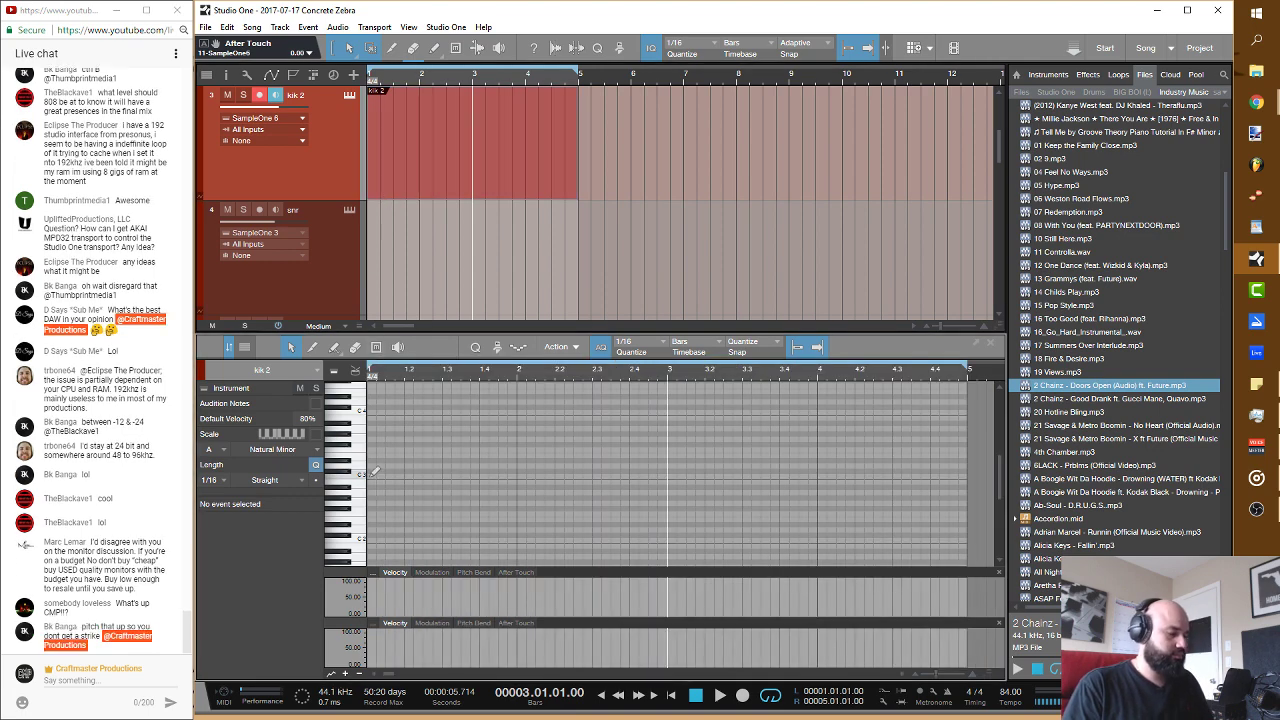
Step: Set the note grid to 1/8 and draw four C3 kick notes across the first two bars
left_click(645, 343)
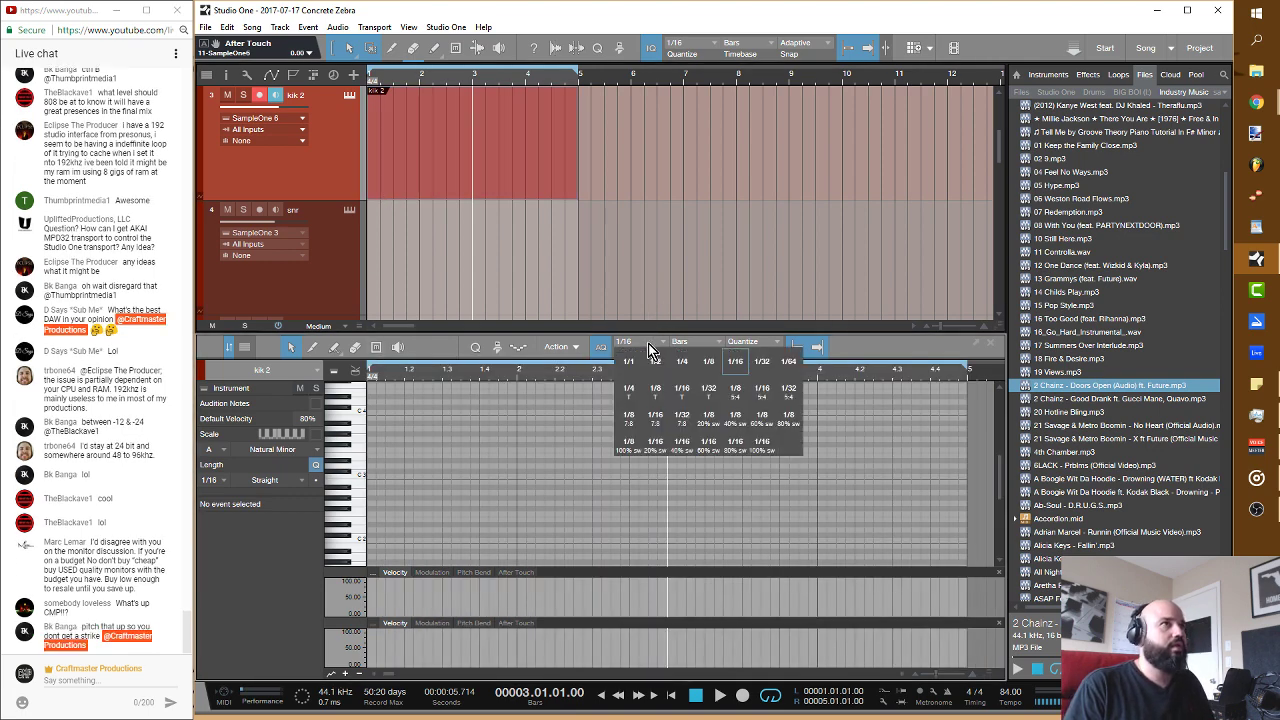
left_click(706, 368)
left_click(369, 476)
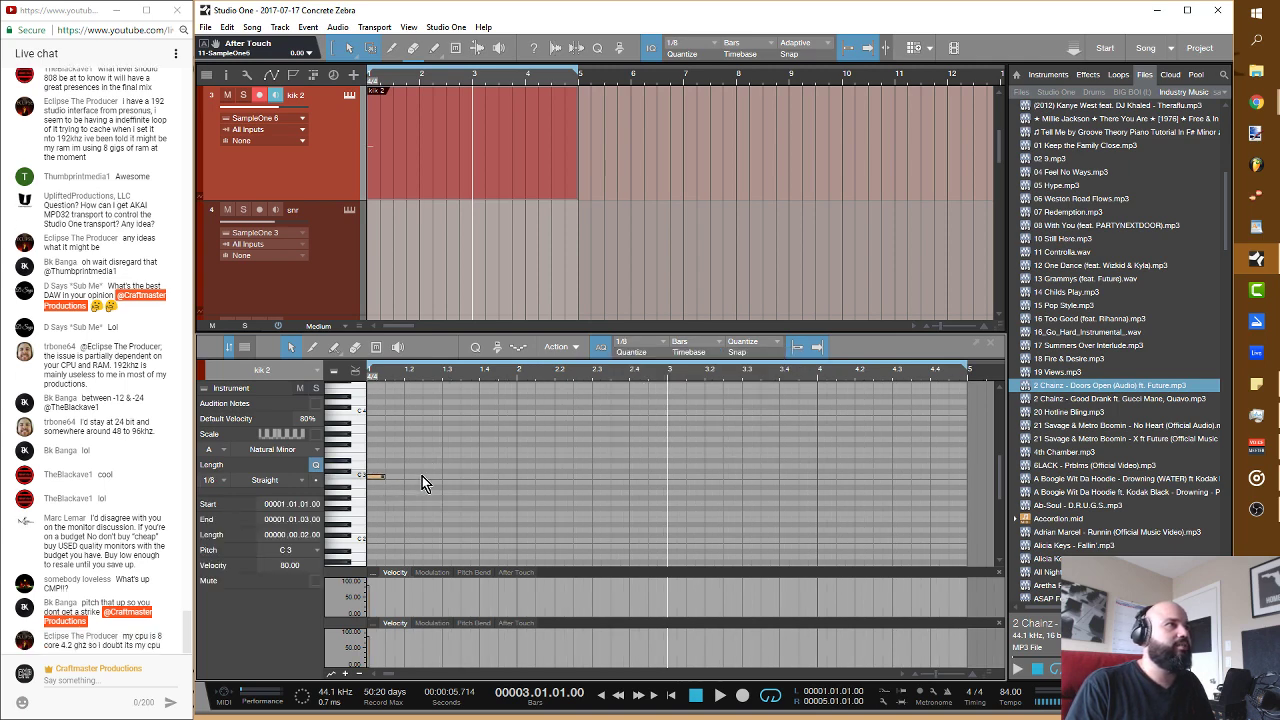
left_click(431, 477)
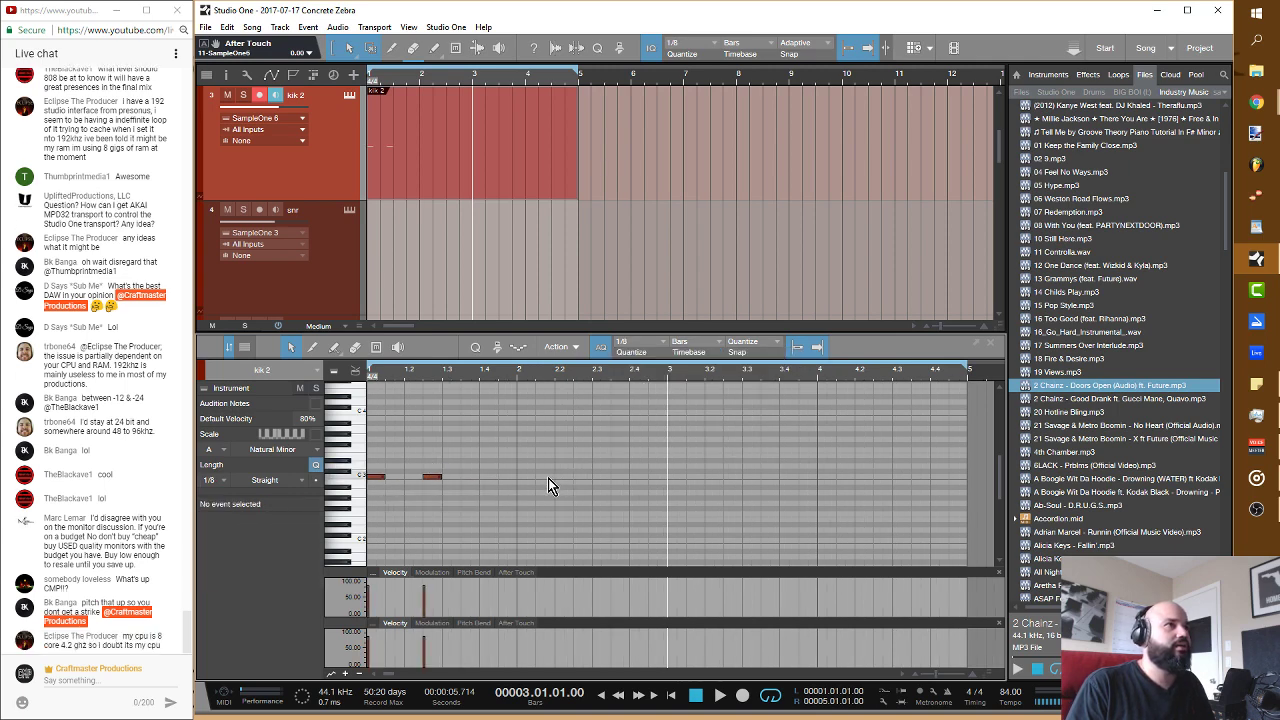
left_click(545, 477)
double_click(565, 477)
Step: Duplicate the four kick notes into bars 3 and 4, undoing the extra second duplication
left_click_drag(574, 491, 376, 462)
key("d")
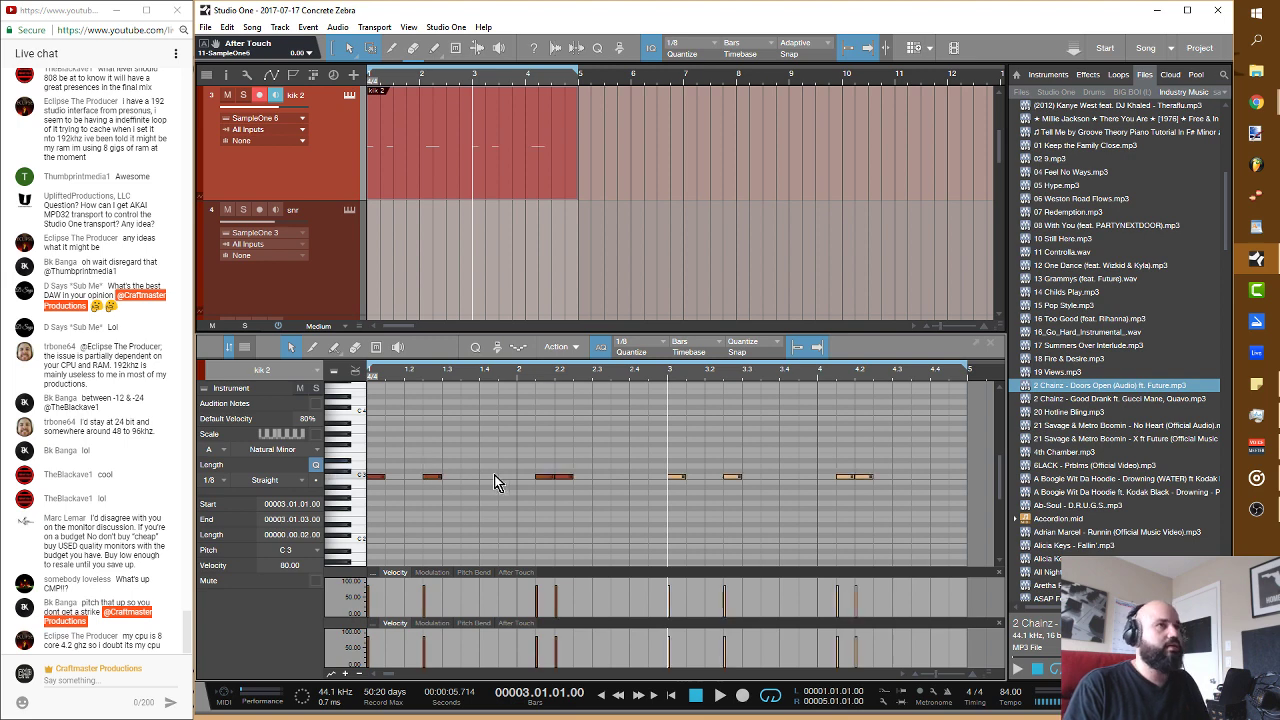
key("d")
key("ctrl+z")
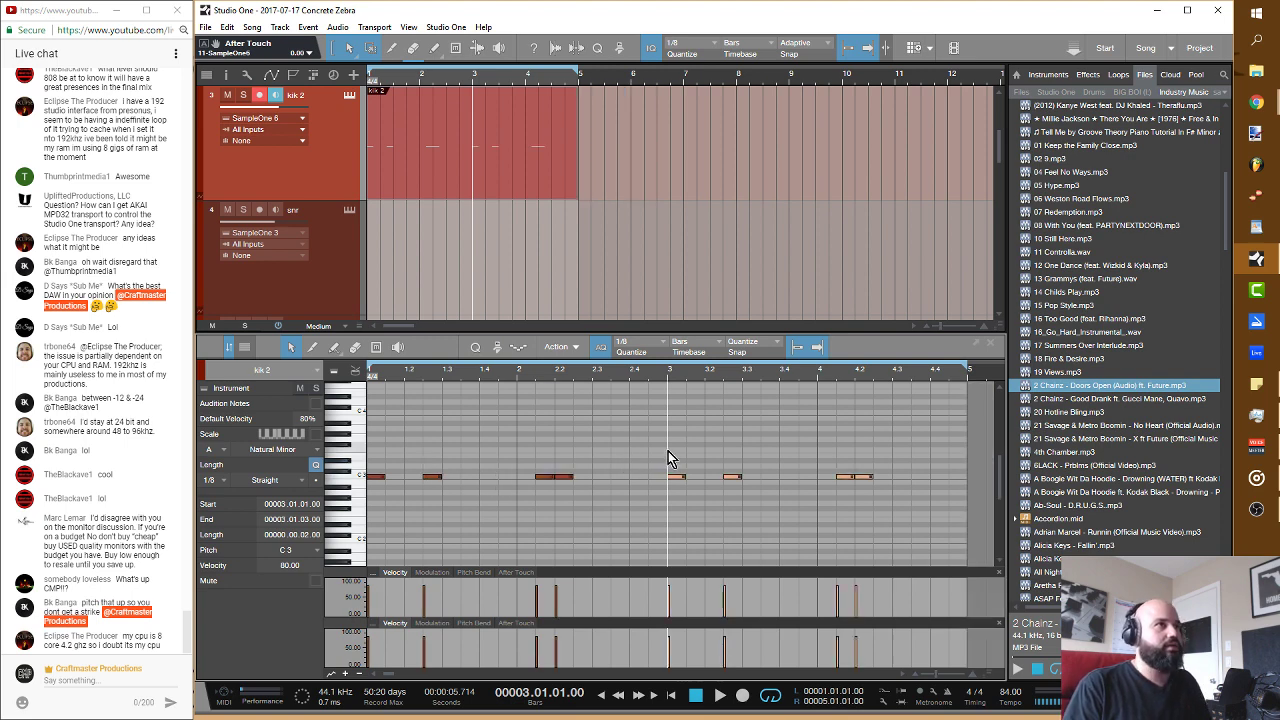
Step: Play the kick pattern, check kik 2's SampleOne instrument, and move the part up to the kik track
key("space")
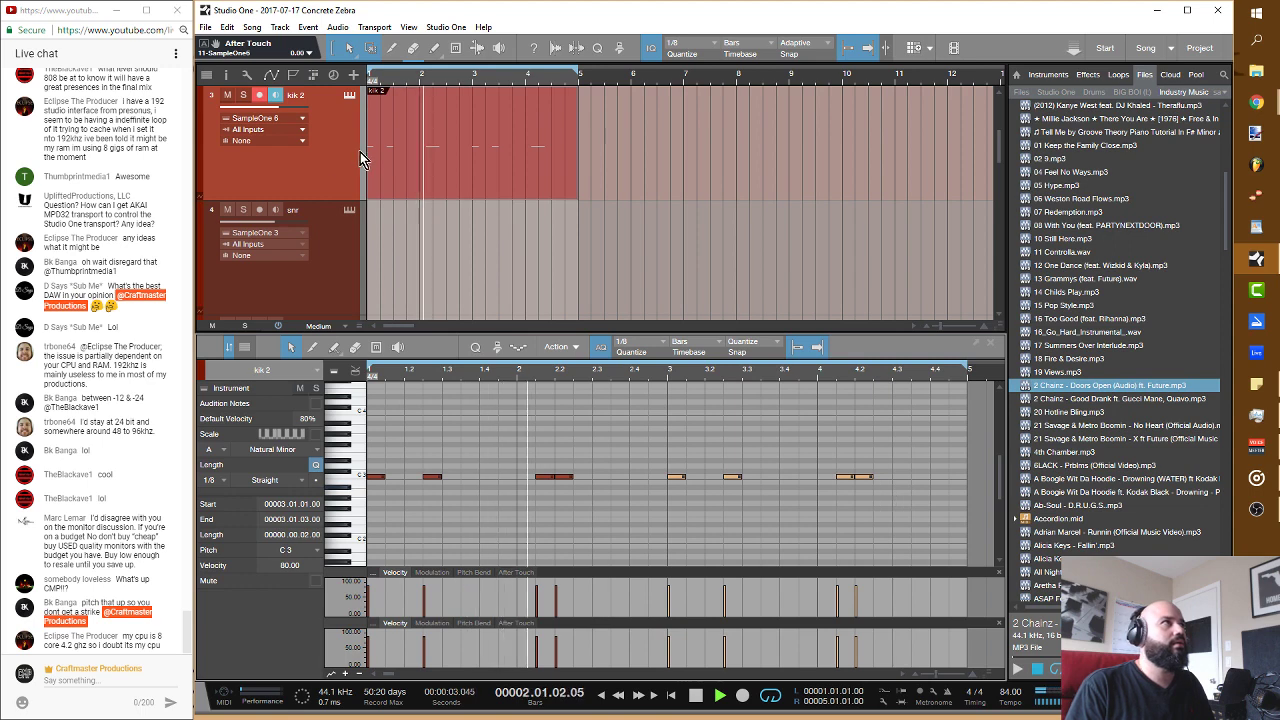
left_click(349, 95)
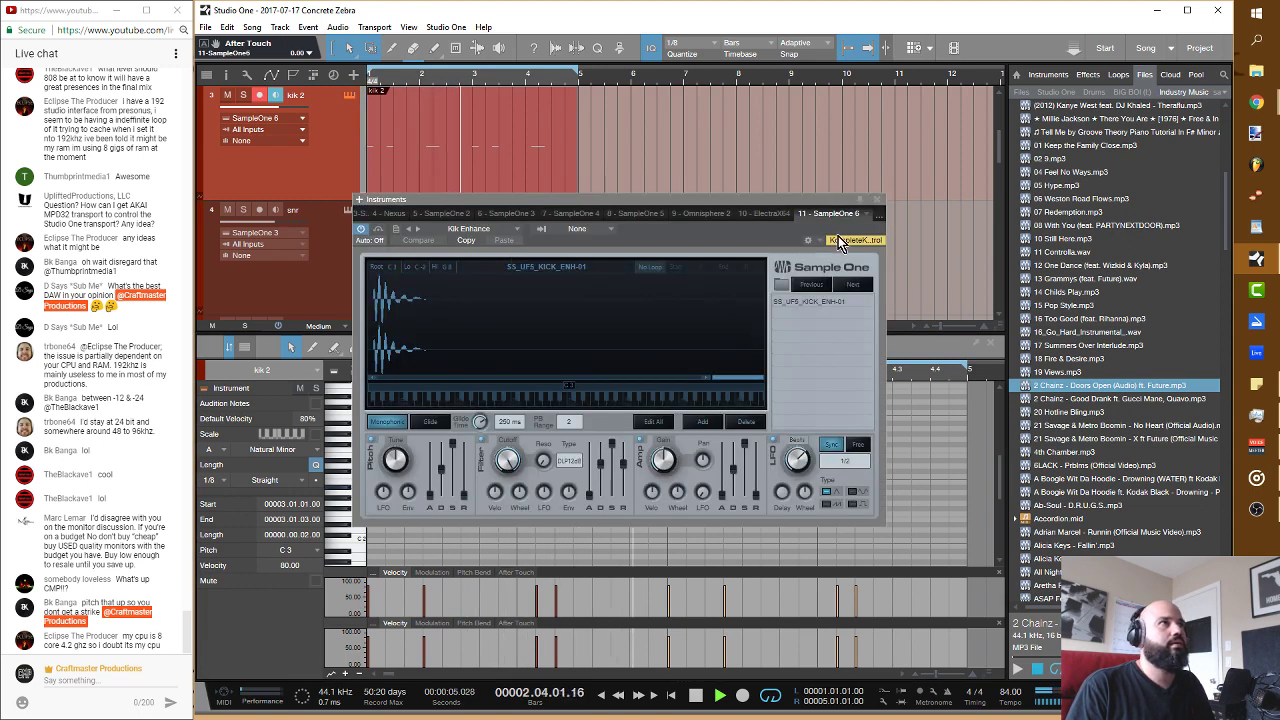
scroll(700, 160, "up", 2)
left_click(878, 200)
scroll(471, 257, "up", 2)
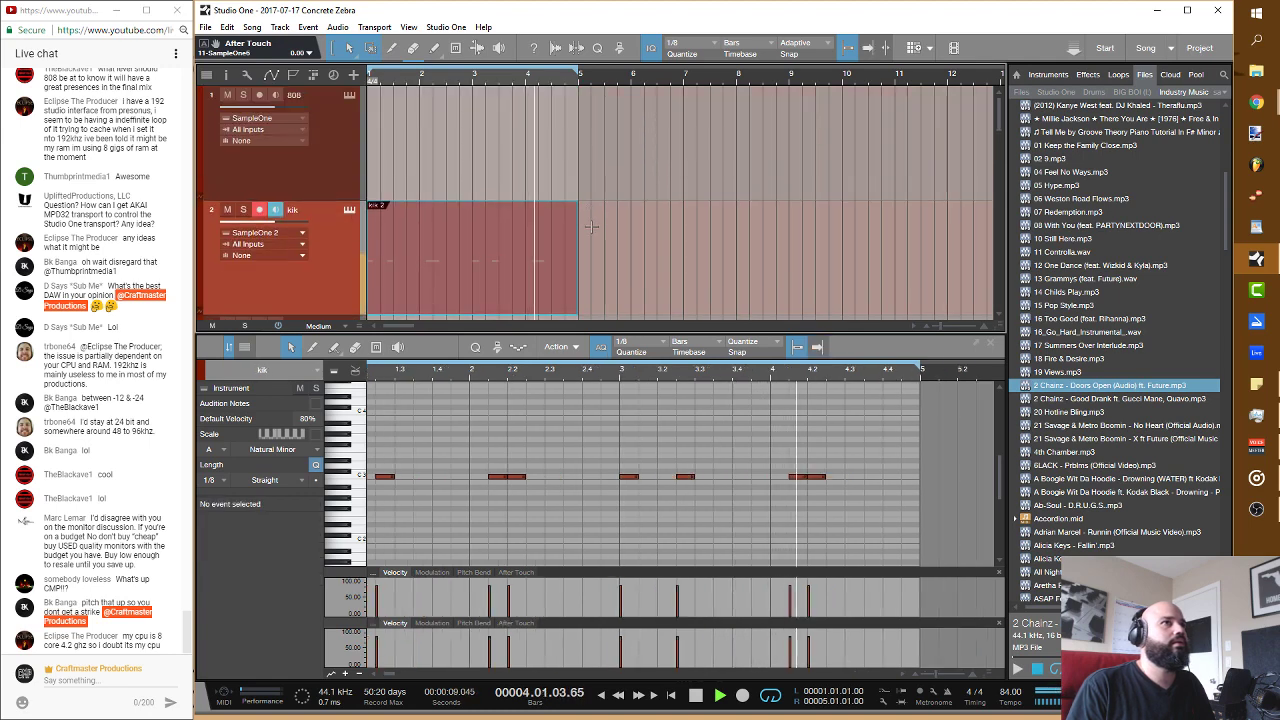
Step: Raise the kik track's volume to -3.1 dB and copy its four-bar kick part onto the 808 track
key("F3")
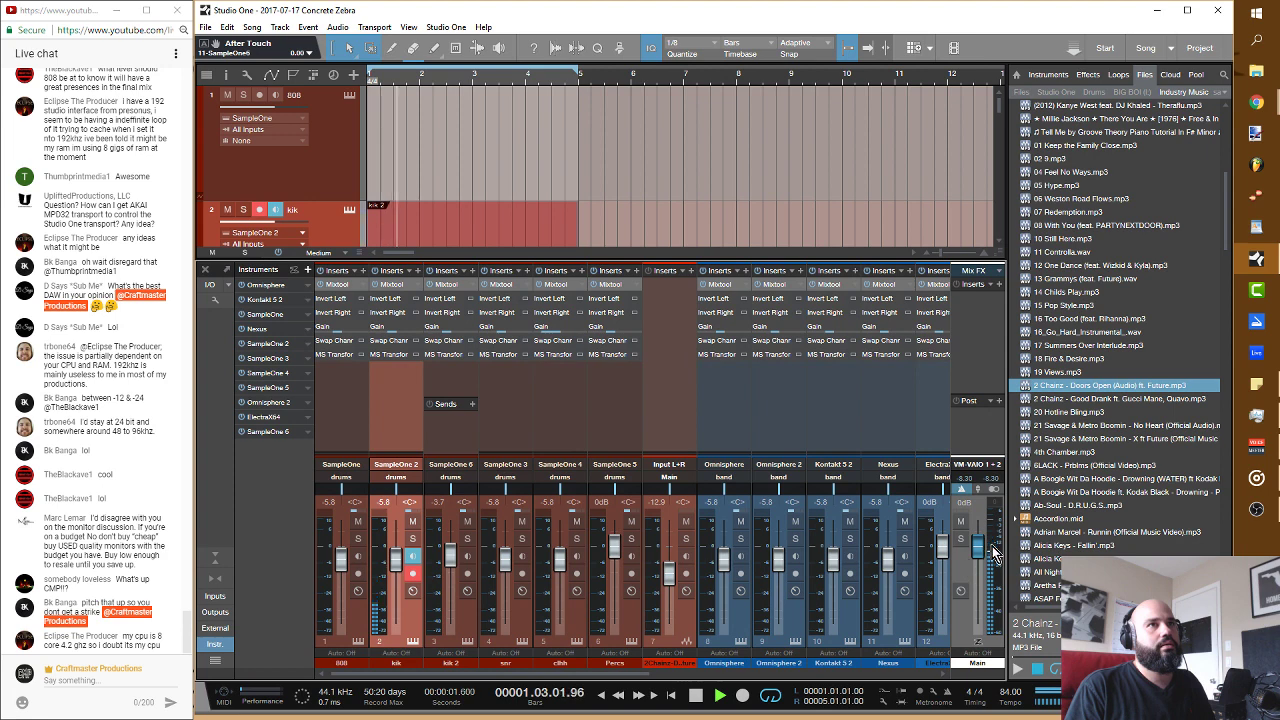
left_click_drag(399, 561, 399, 560)
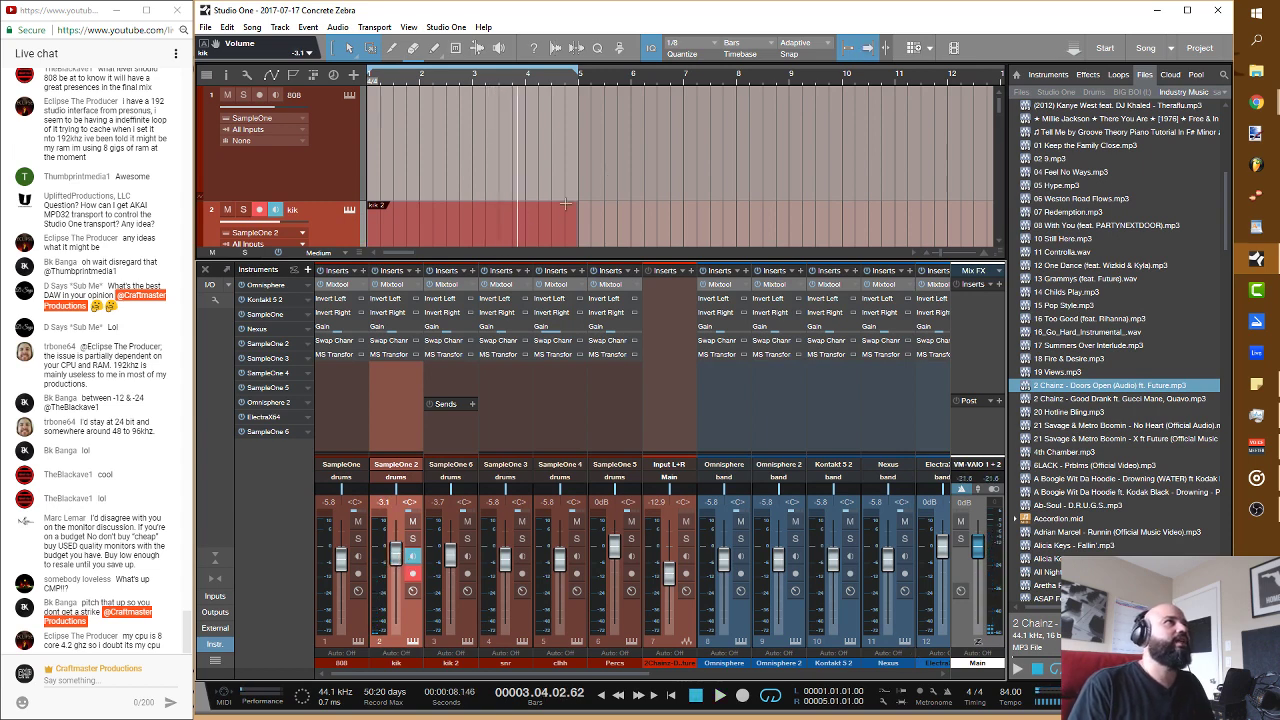
scroll(465, 178, "down", 2)
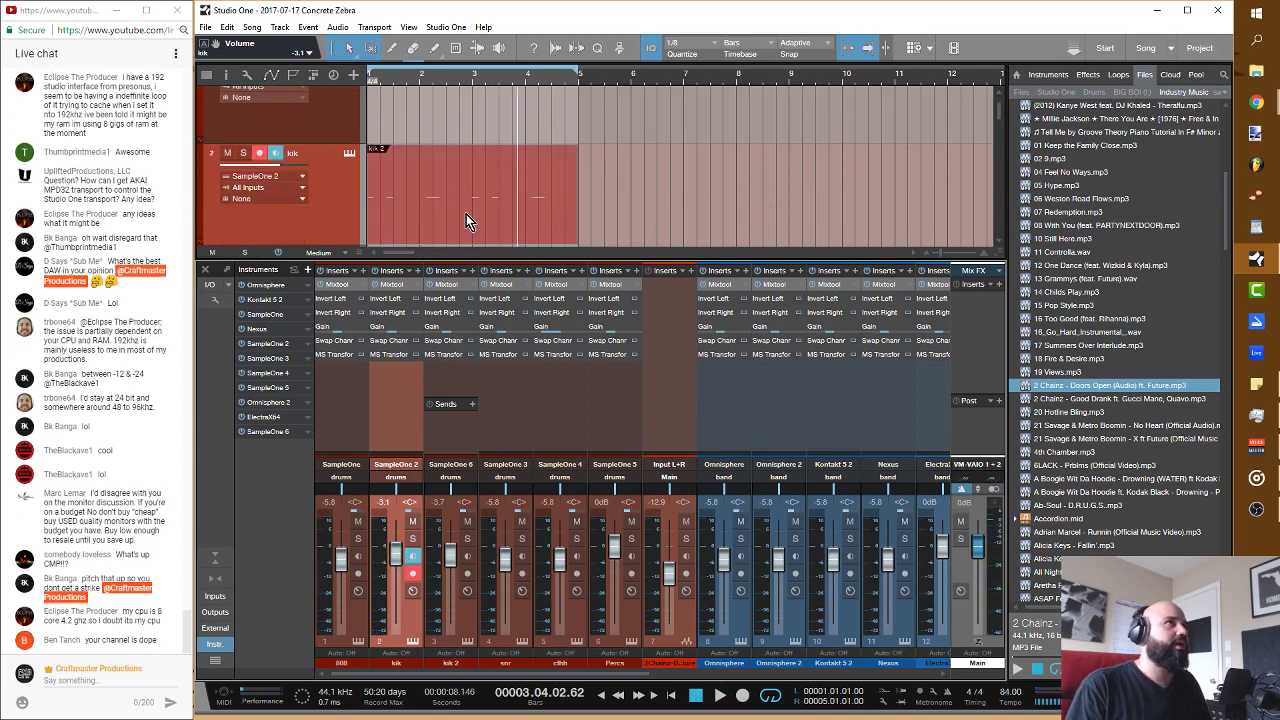
scroll(466, 214, "up", 2)
left_click_drag(466, 214, 475, 141)
Step: Play the layered kick pattern and balance the 808 track against it, setting its volume to -9.0 dB
key("space")
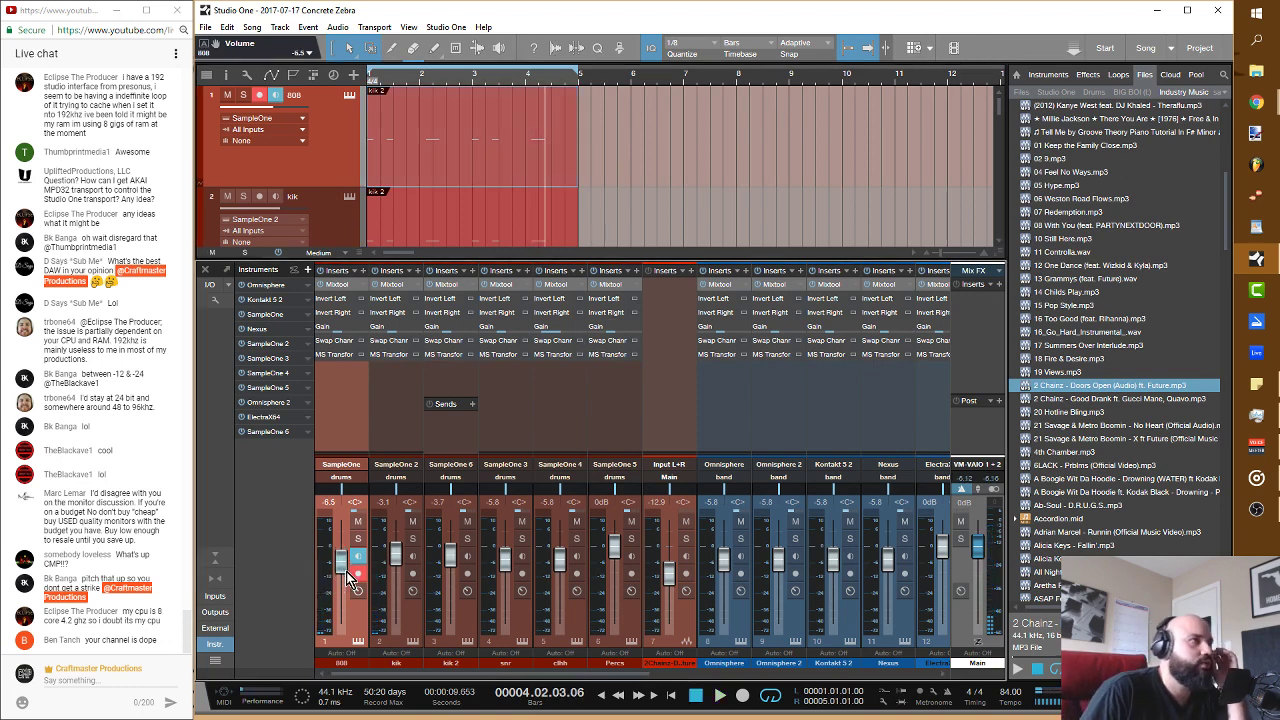
left_click_drag(346, 571, 348, 587)
key("comma")
key("space")
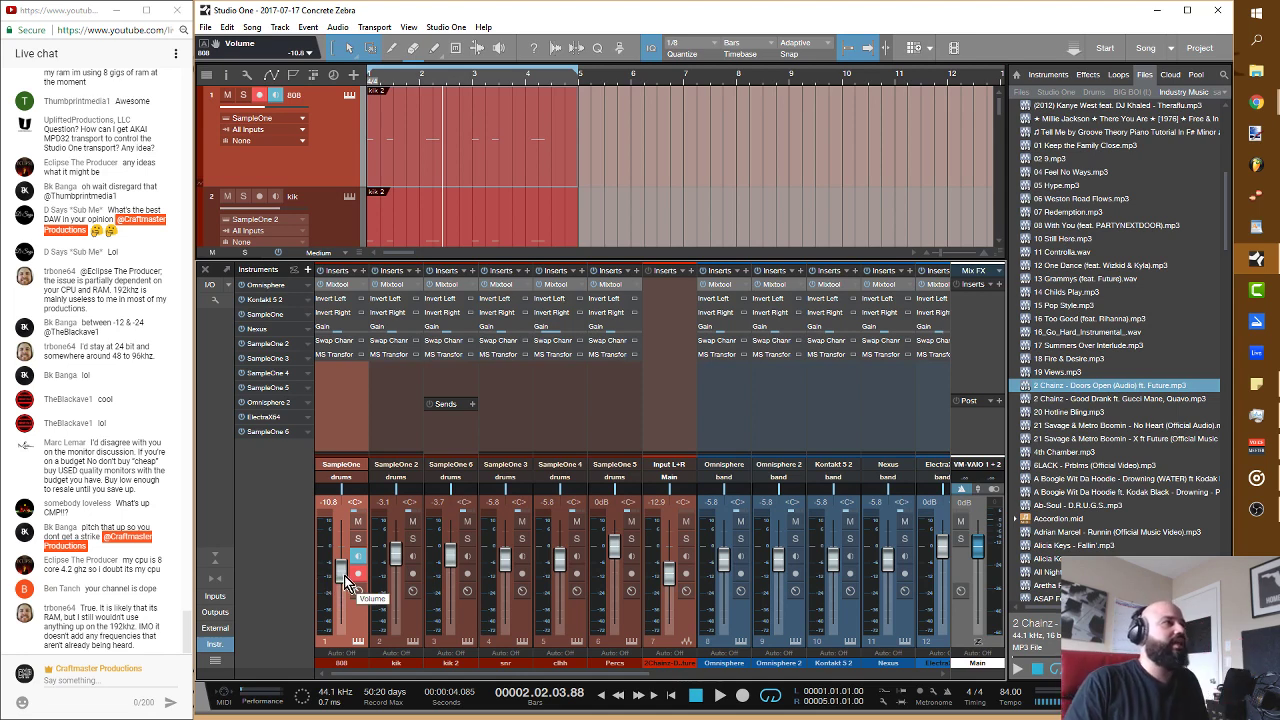
left_click_drag(344, 575, 345, 580)
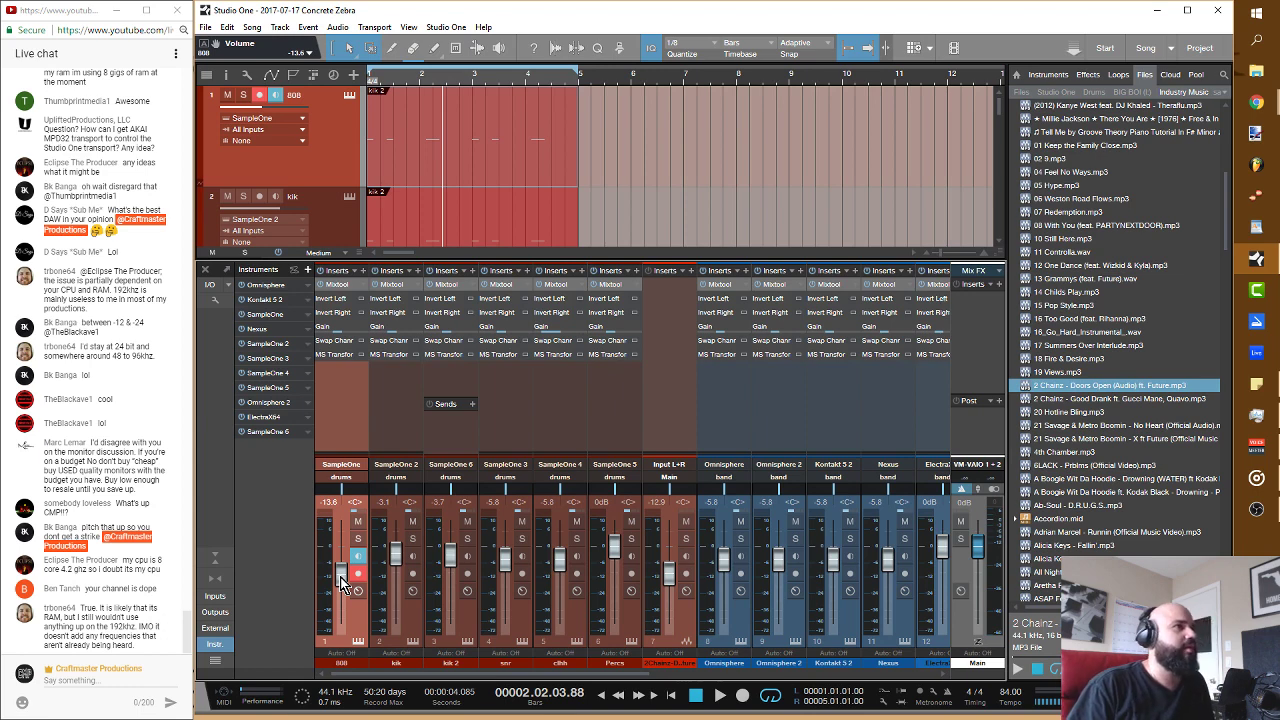
key("space")
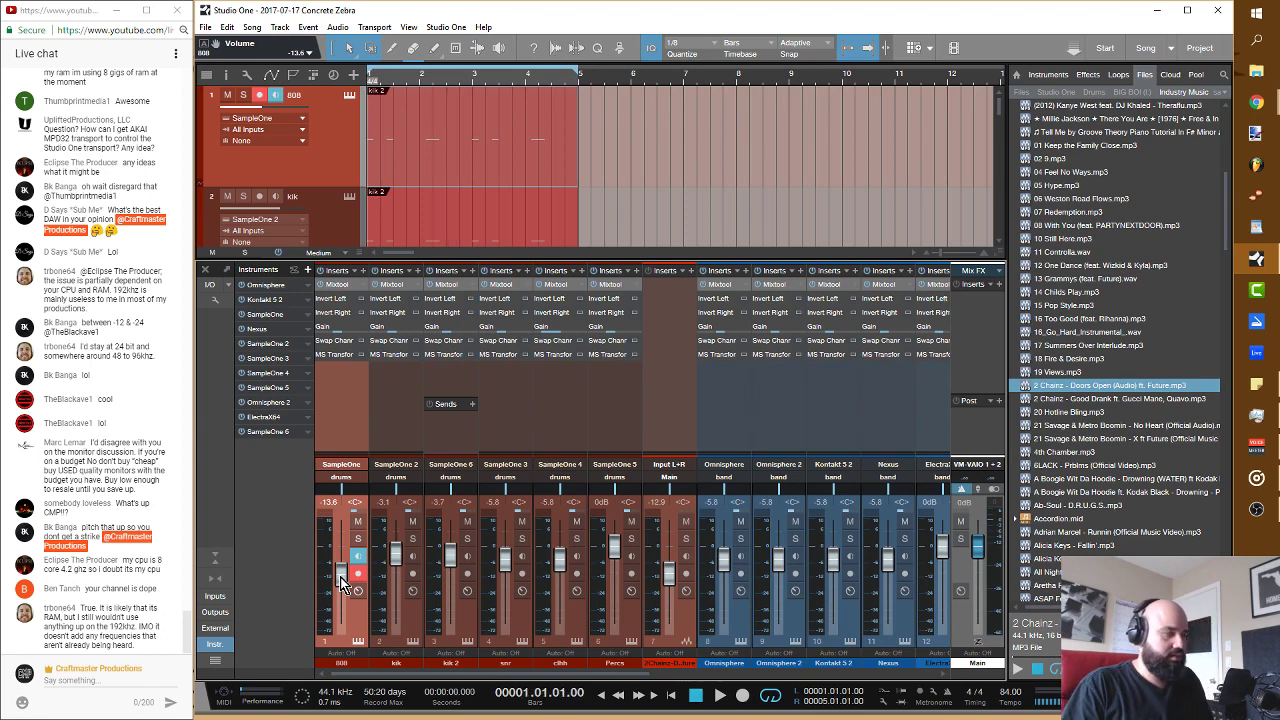
key("space")
left_click_drag(340, 585, 340, 572)
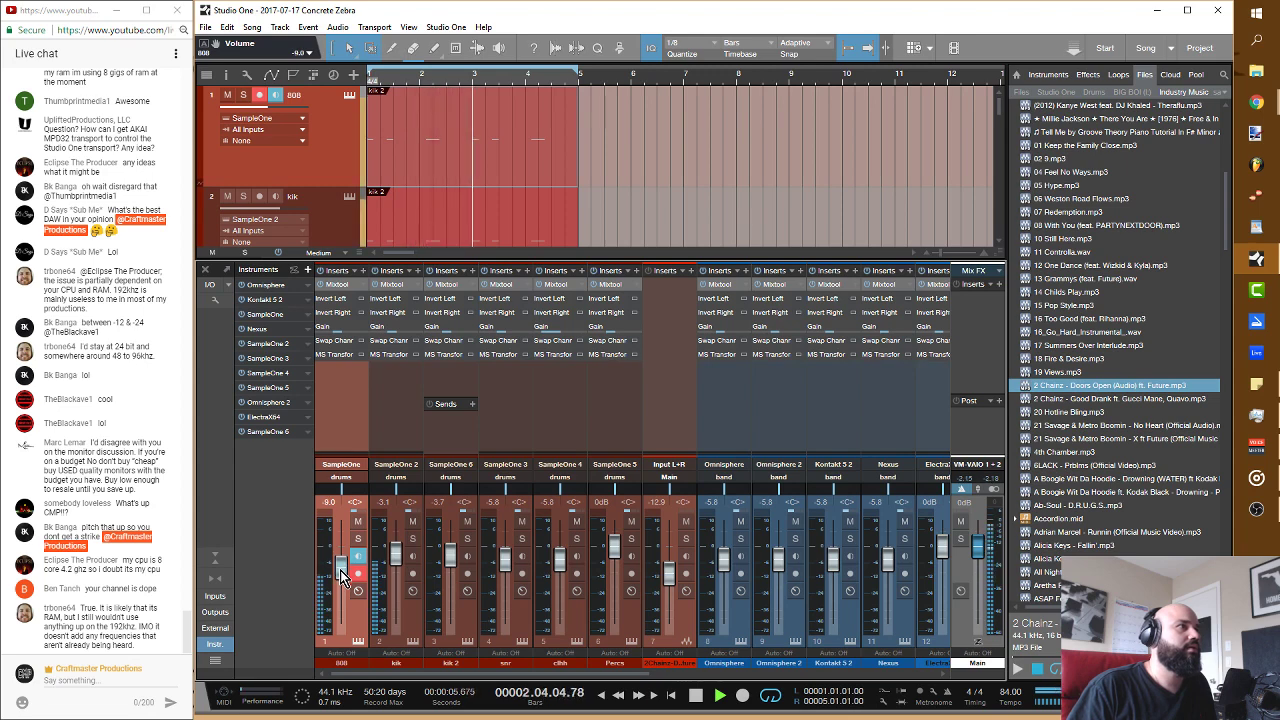
key("space")
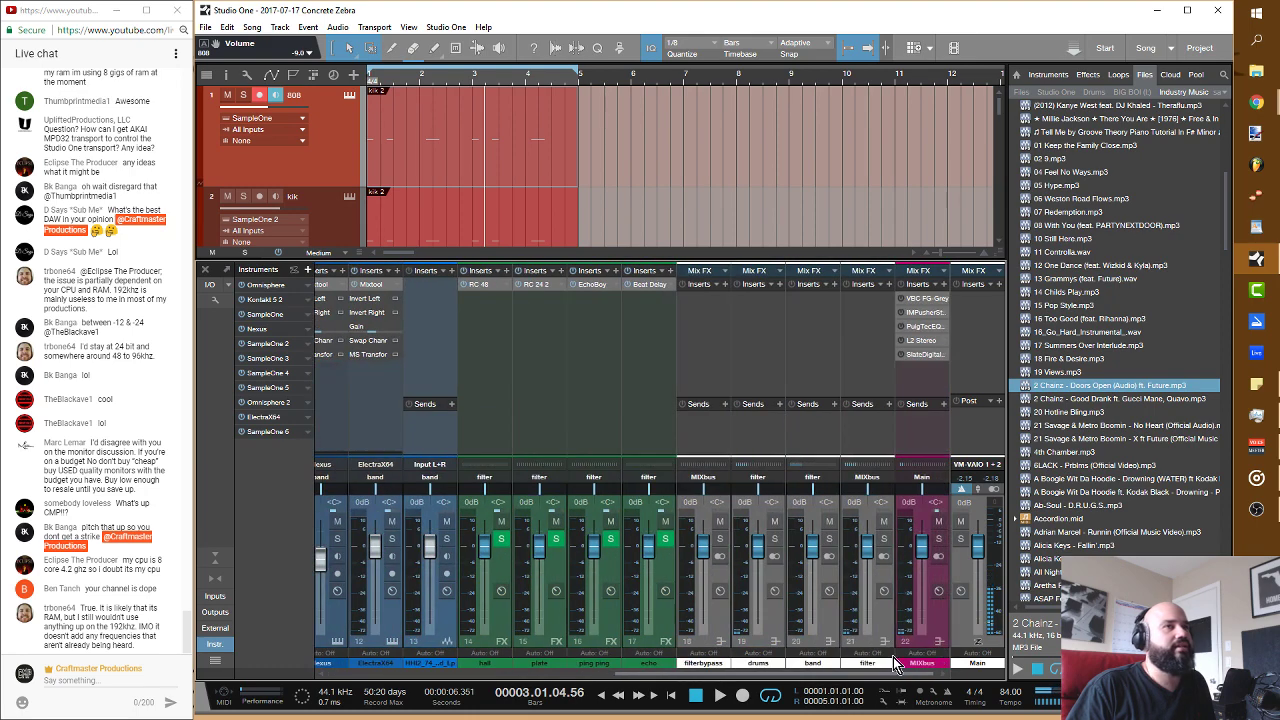
Step: Activate the L2 Stereo limiter on the MIXbus channel and lower its threshold to -8.0 dB during playback
scroll(900, 400, "right", 5)
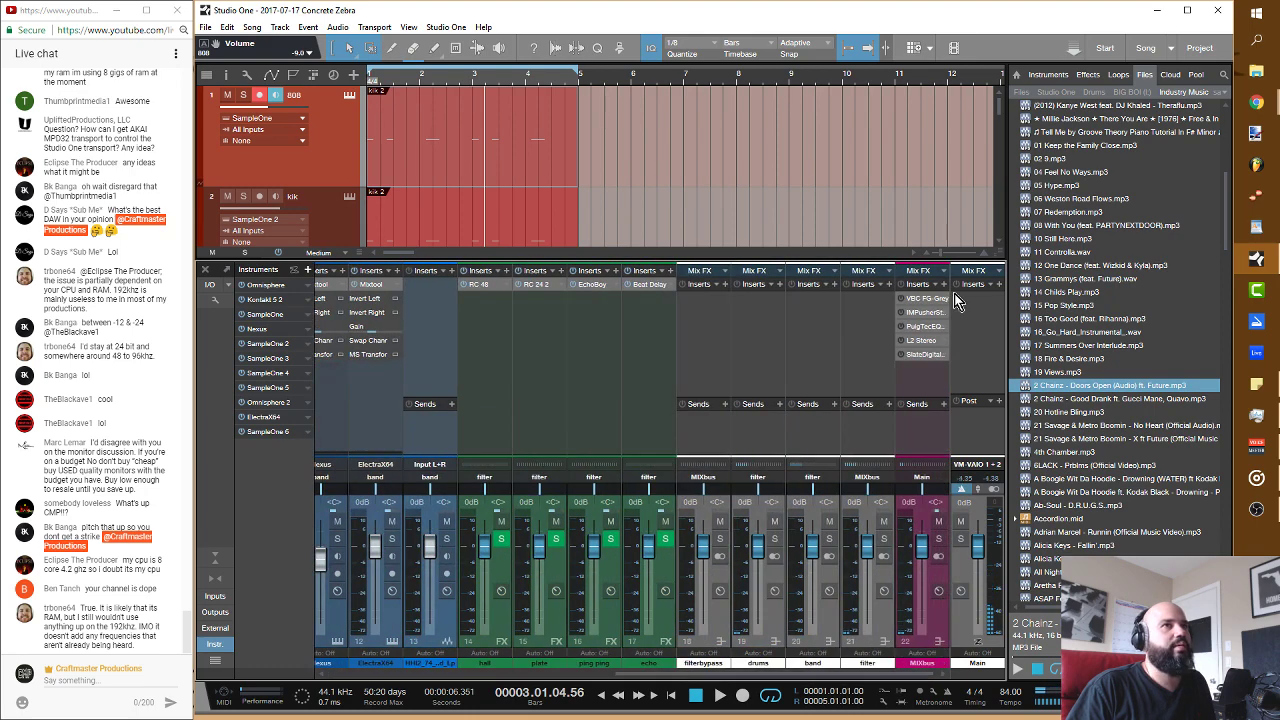
left_click(926, 350)
key("comma")
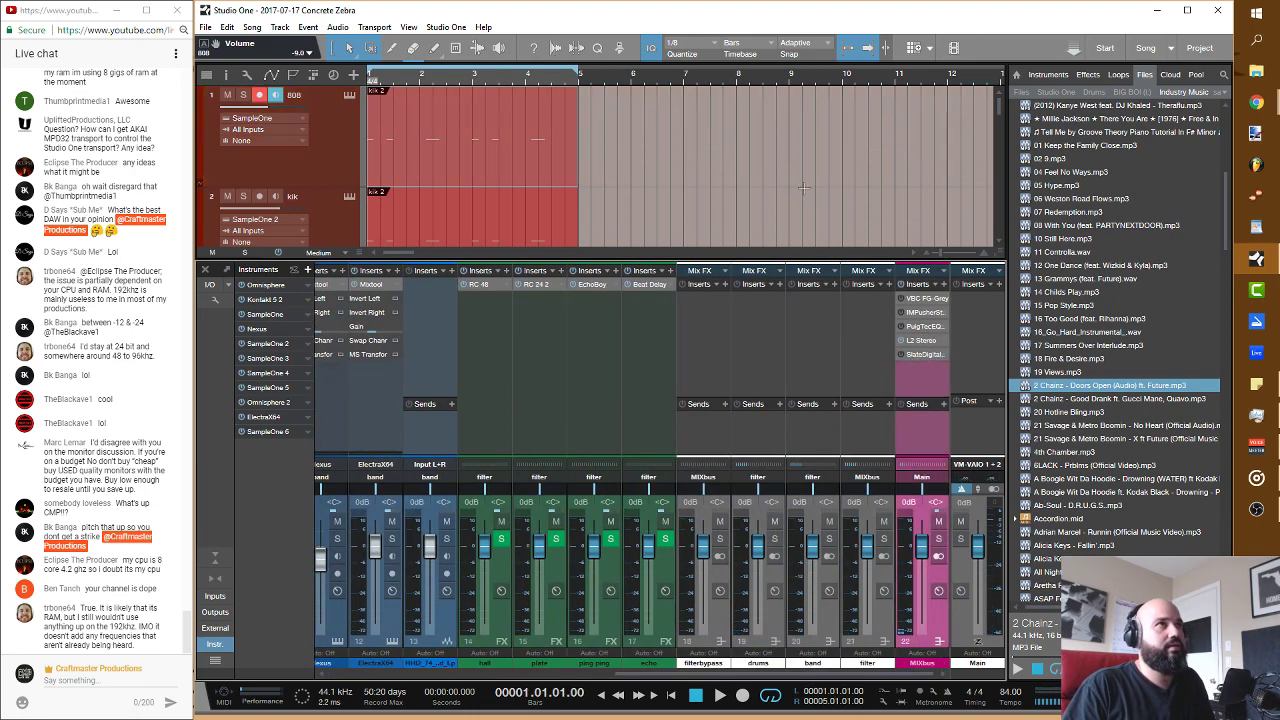
key("space")
left_click(921, 340)
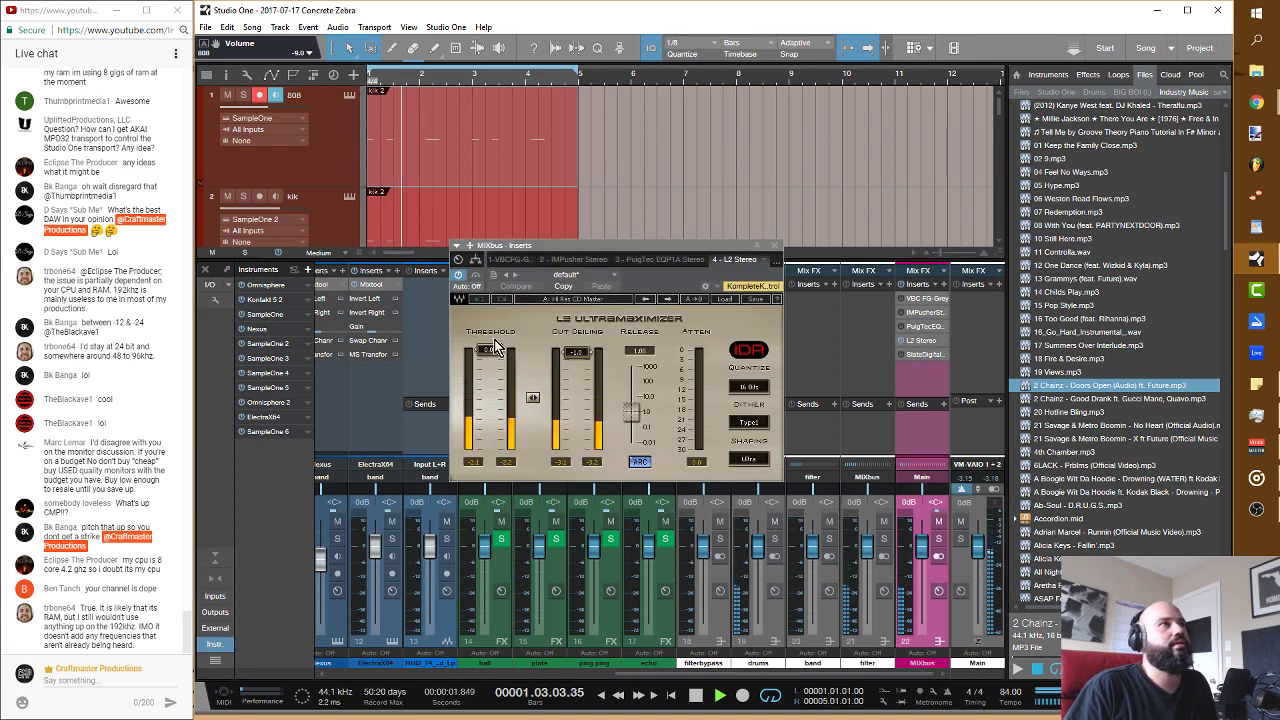
left_click_drag(488, 350, 488, 376)
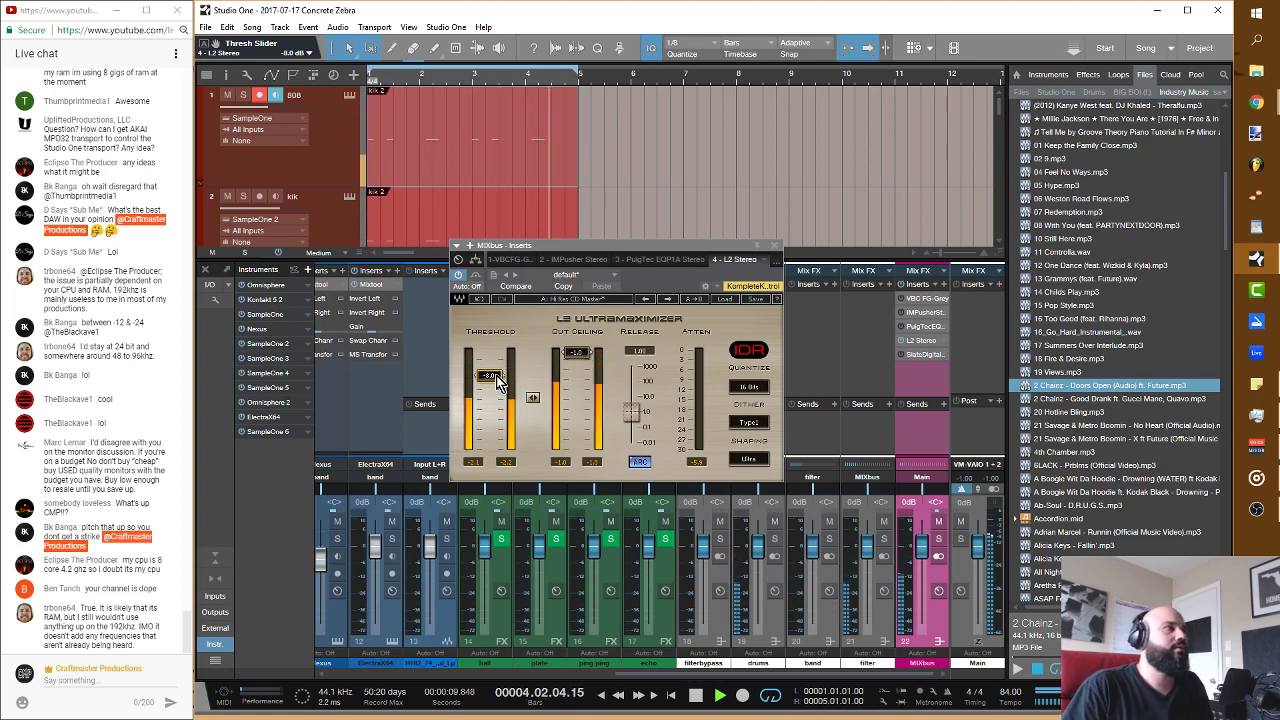
key("space")
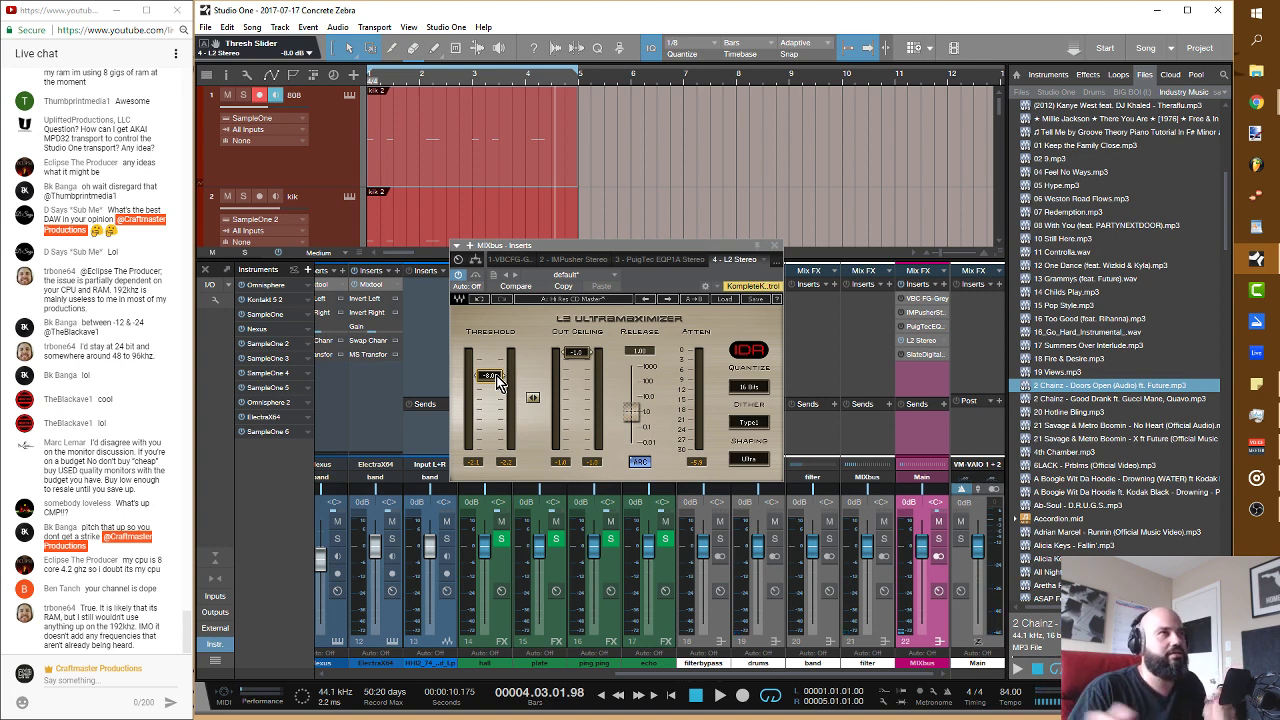
left_click(774, 245)
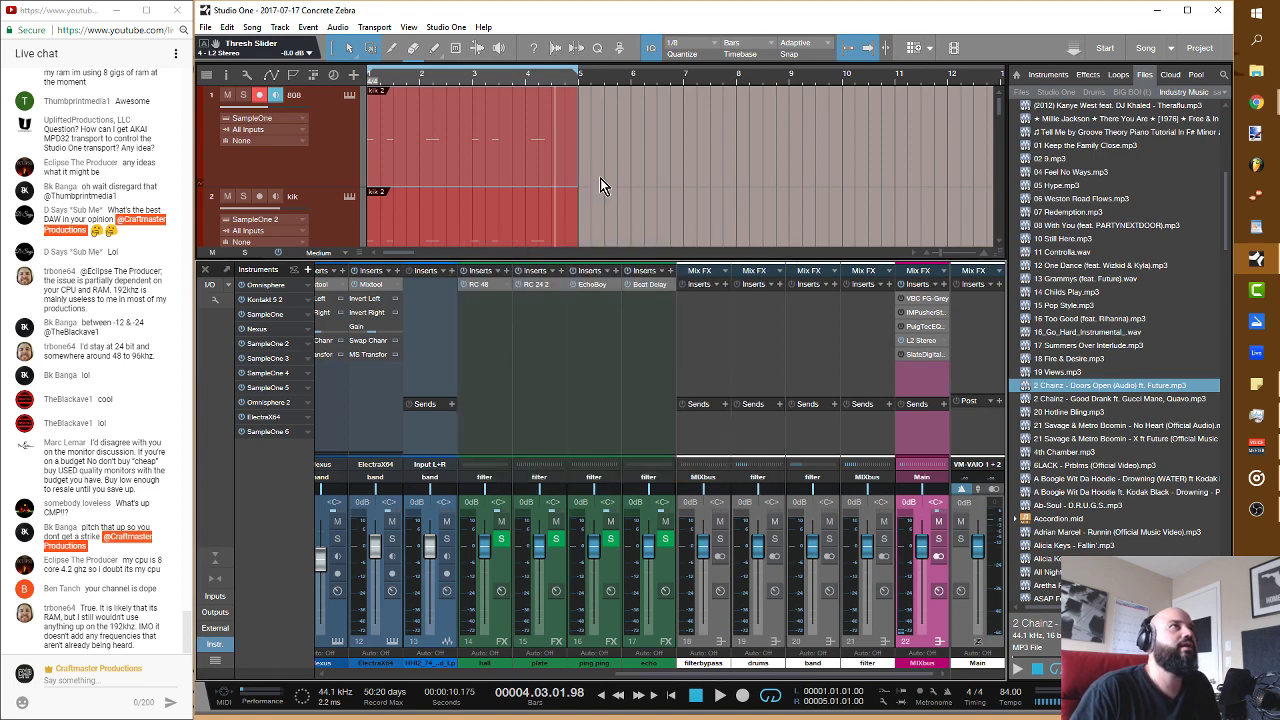
Step: Delete the four-bar kick parts from the 808 and kik tracks
scroll(611, 171, "down", 2)
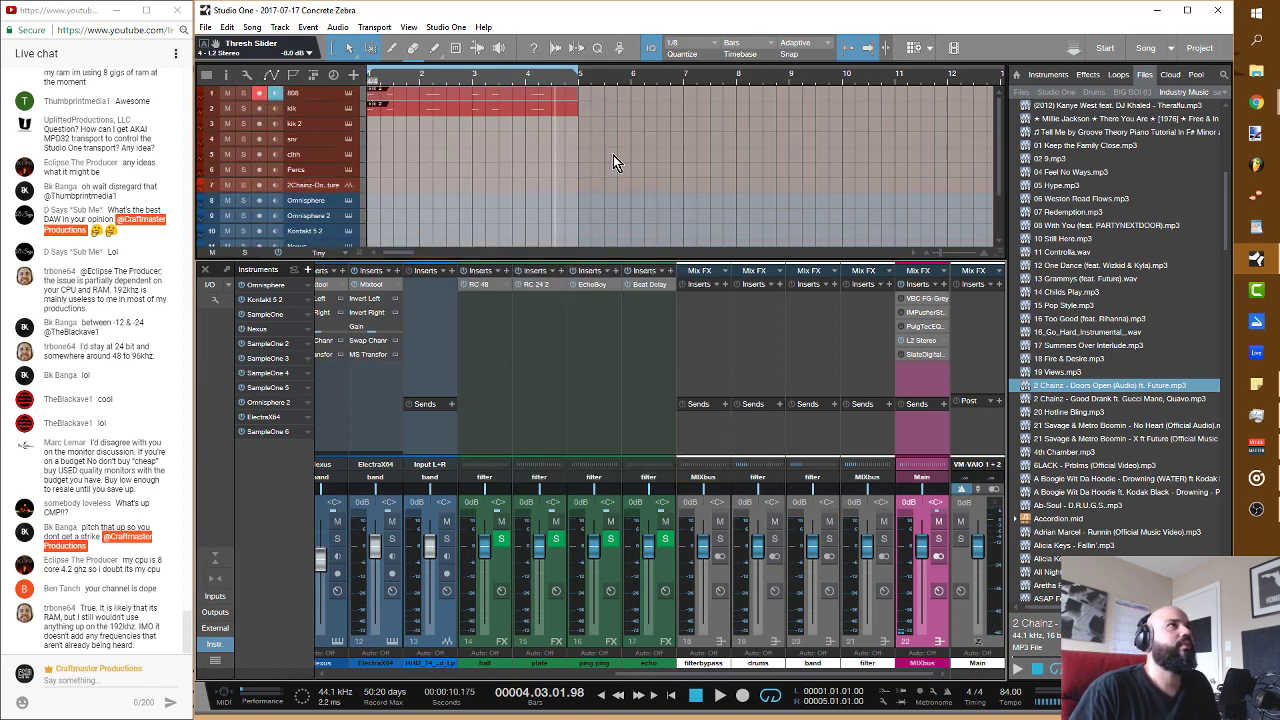
left_click(560, 100)
key("Delete")
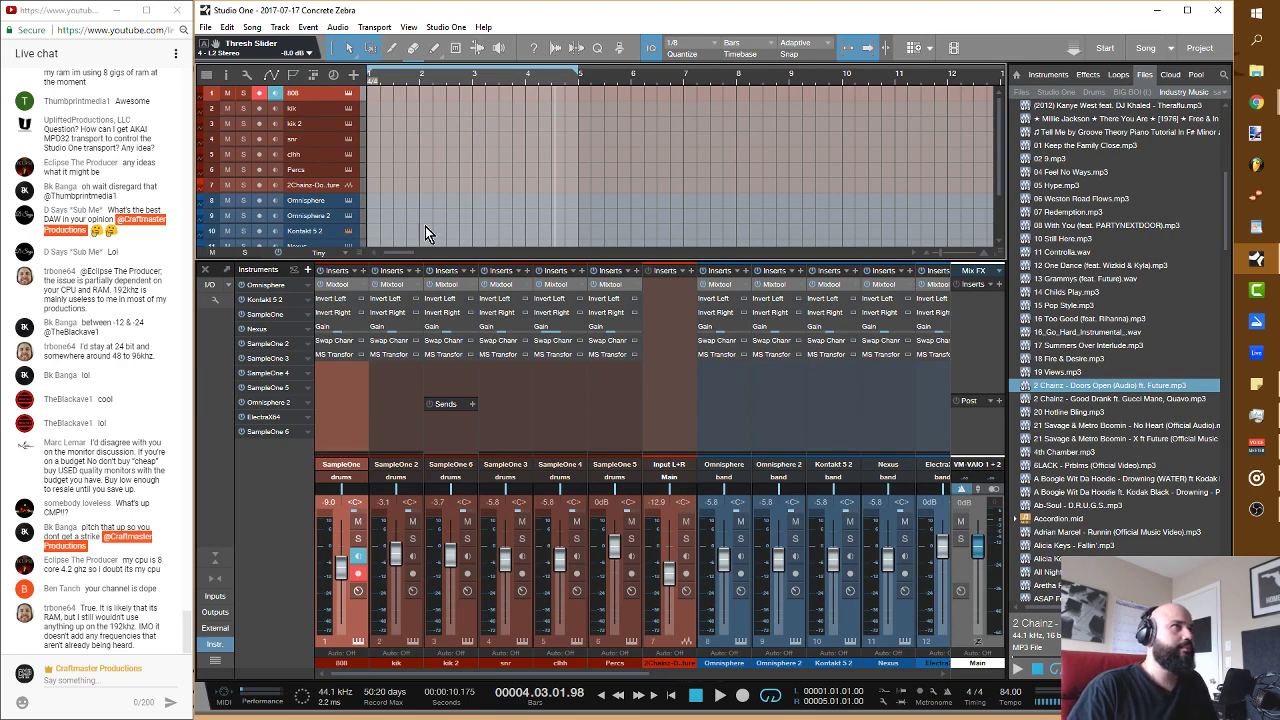
Step: Load AR80s Black Kit Full from the Abbey Road 80s Drummer library into the Kontakt 5 2 instrument
key("F11")
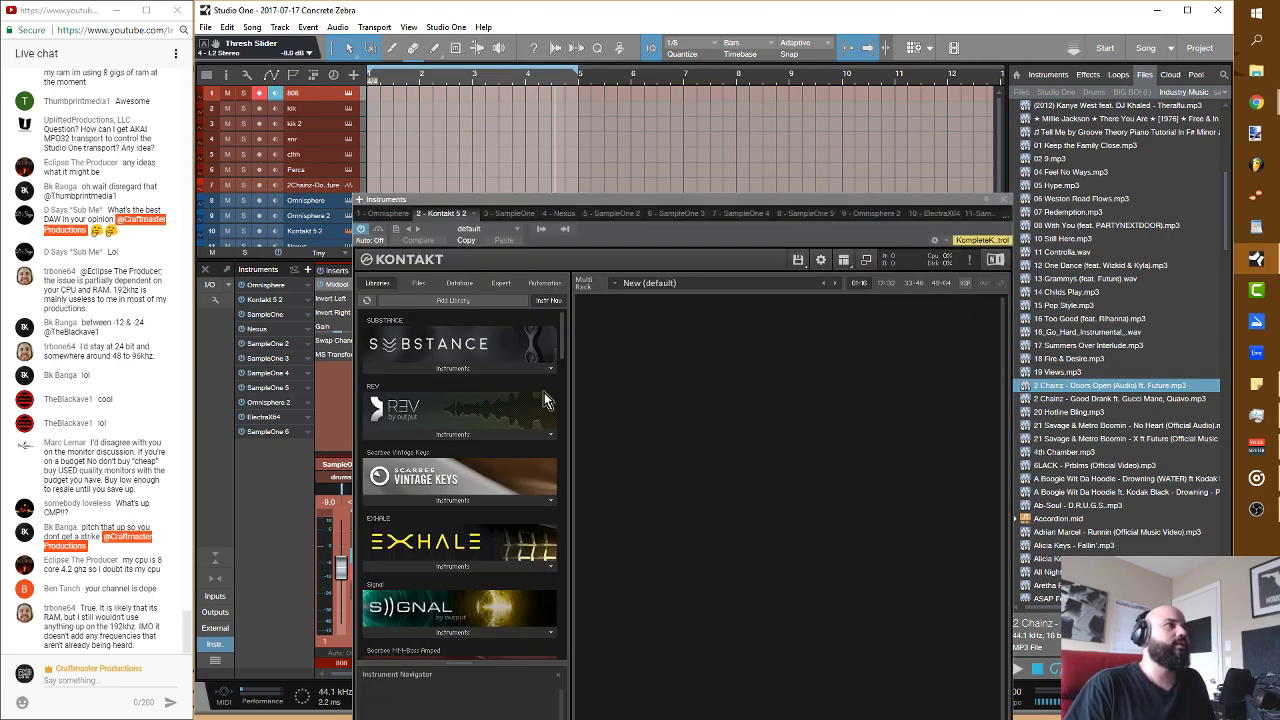
left_click_drag(564, 351, 552, 633)
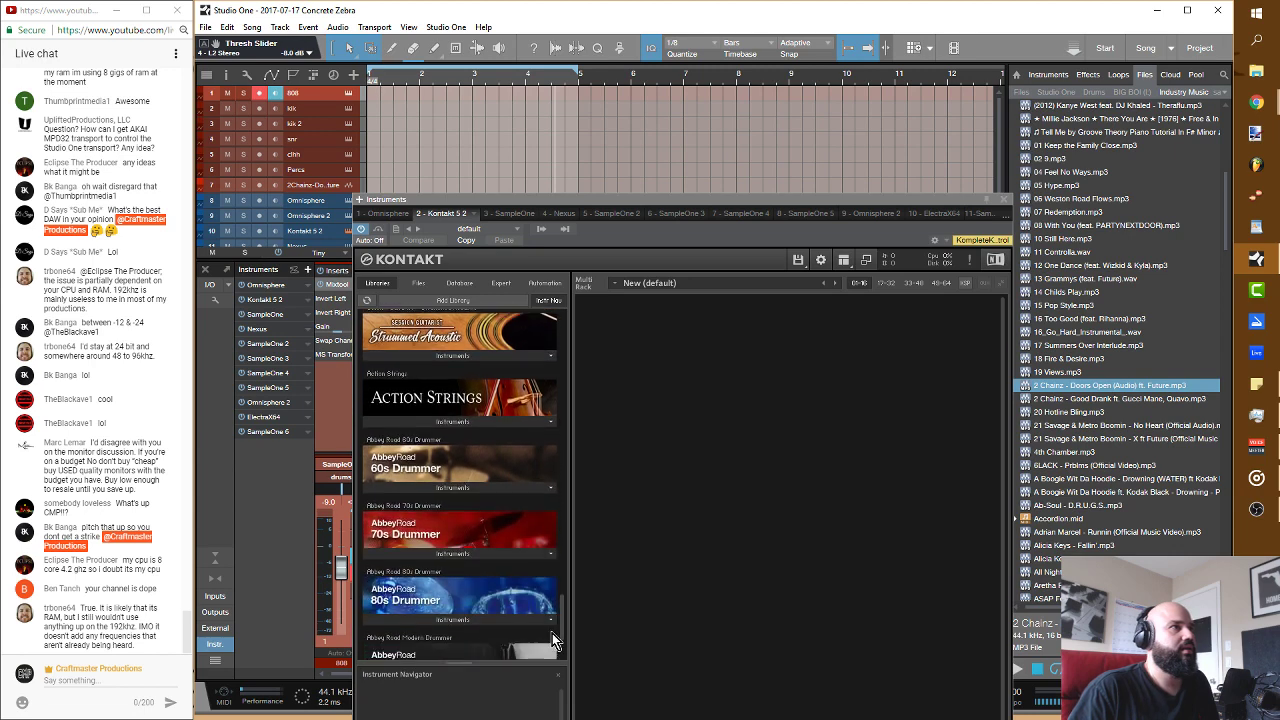
left_click(505, 620)
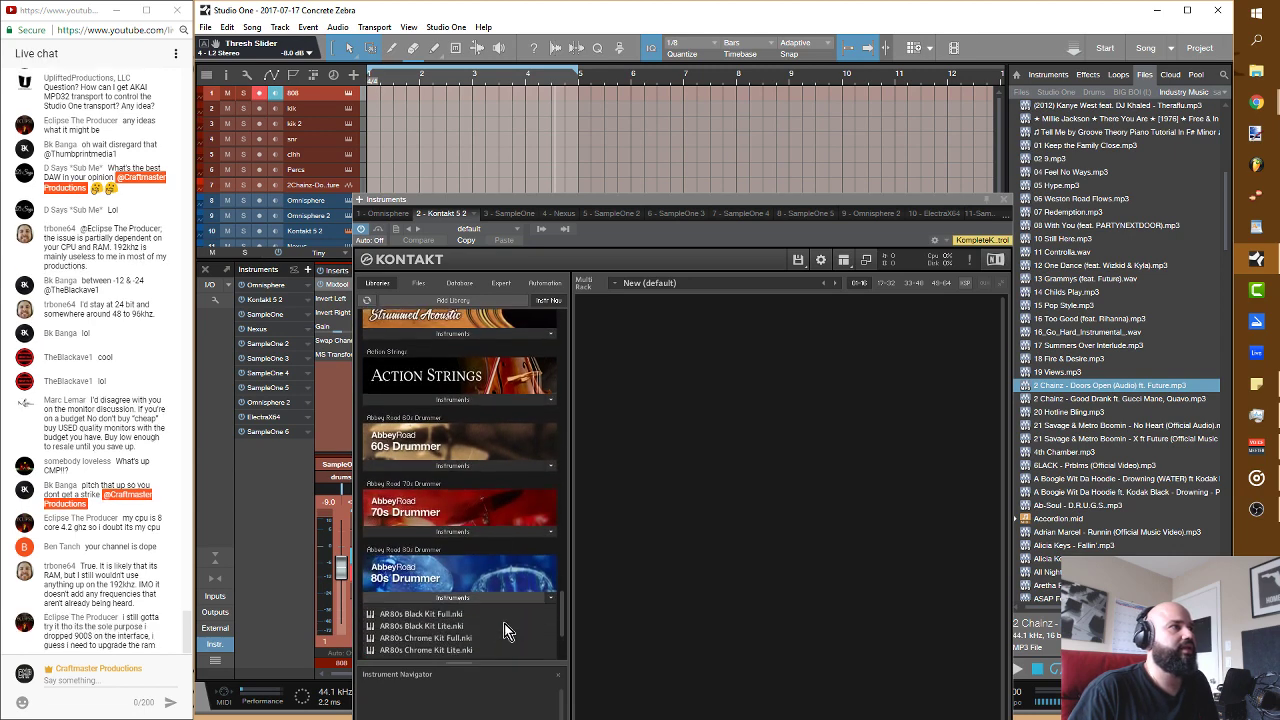
double_click(454, 613)
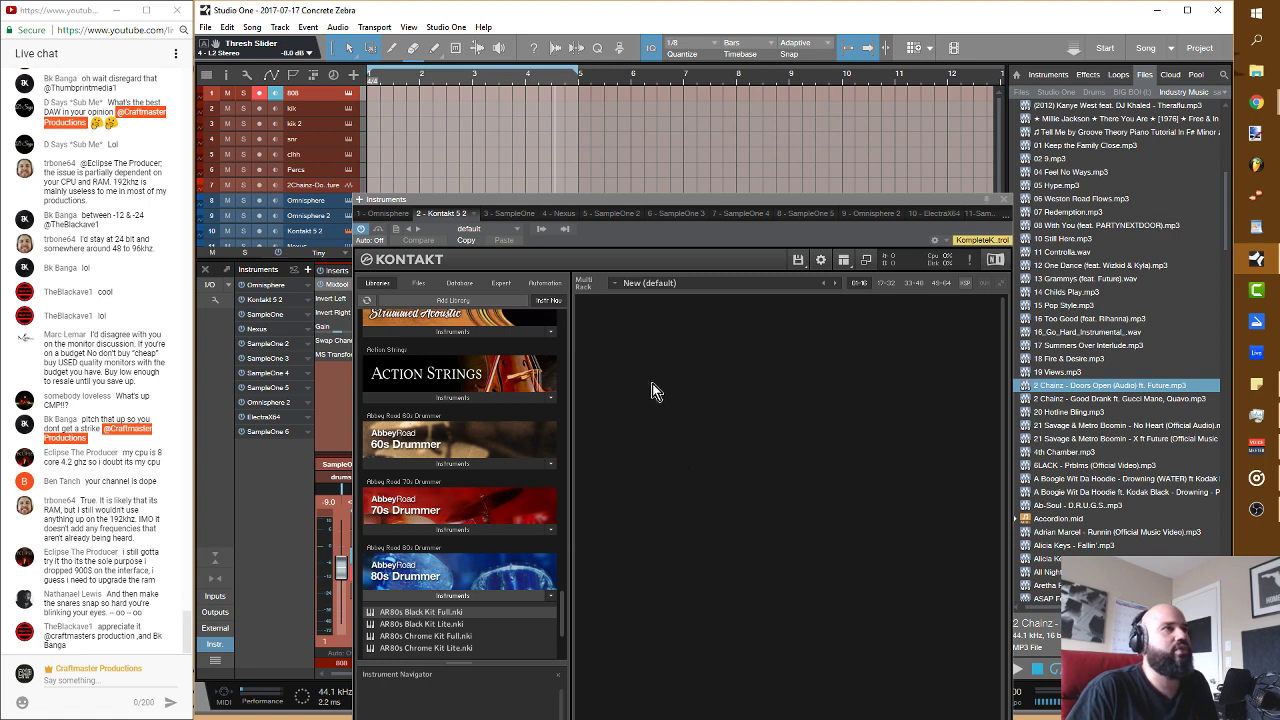
left_click(1005, 200)
Step: Create a four-bar part at bar 1 on the Kontakt 5 2 track, open it for note editing, and check the loaded drum kit
scroll(405, 179, "down", 2)
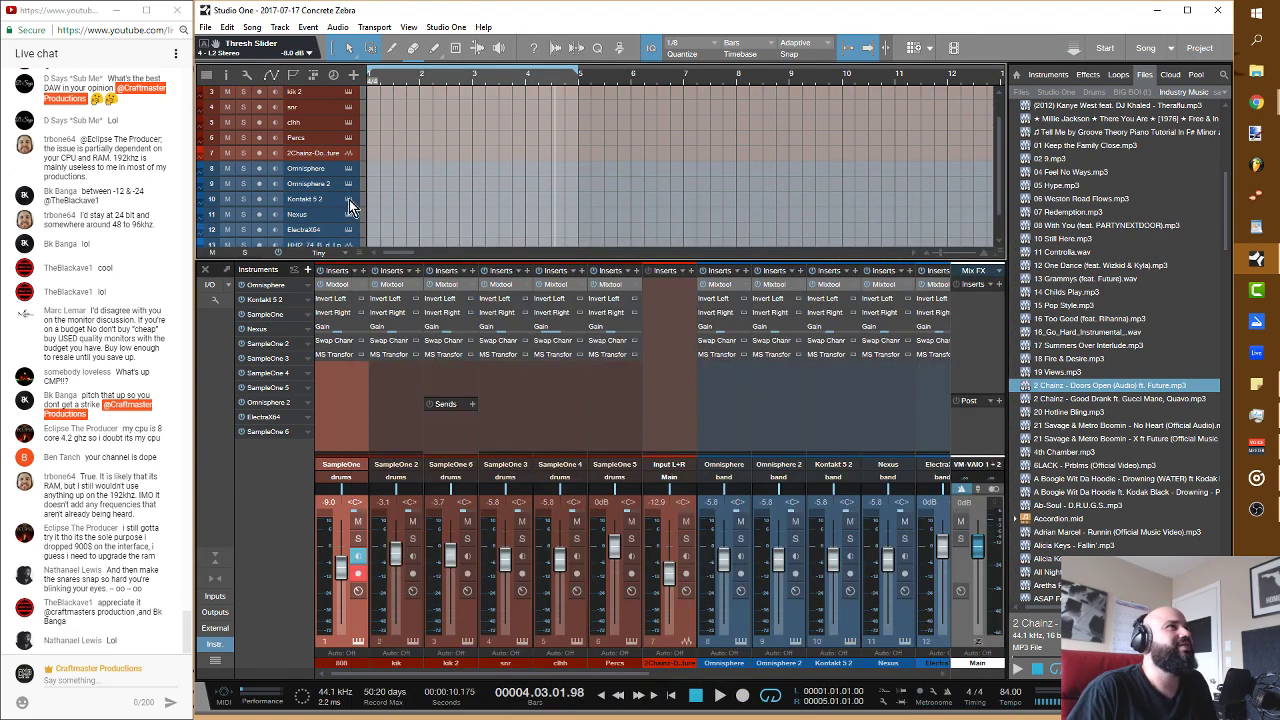
double_click(377, 205)
double_click(378, 202)
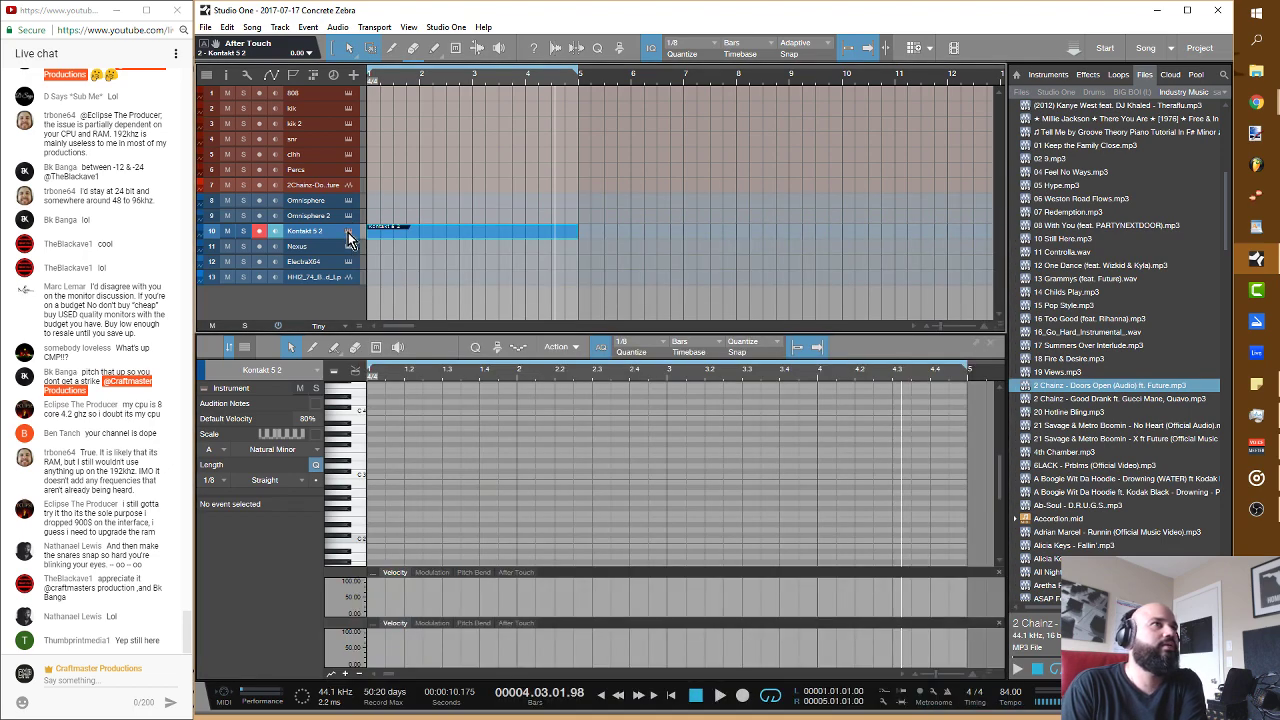
left_click(348, 233)
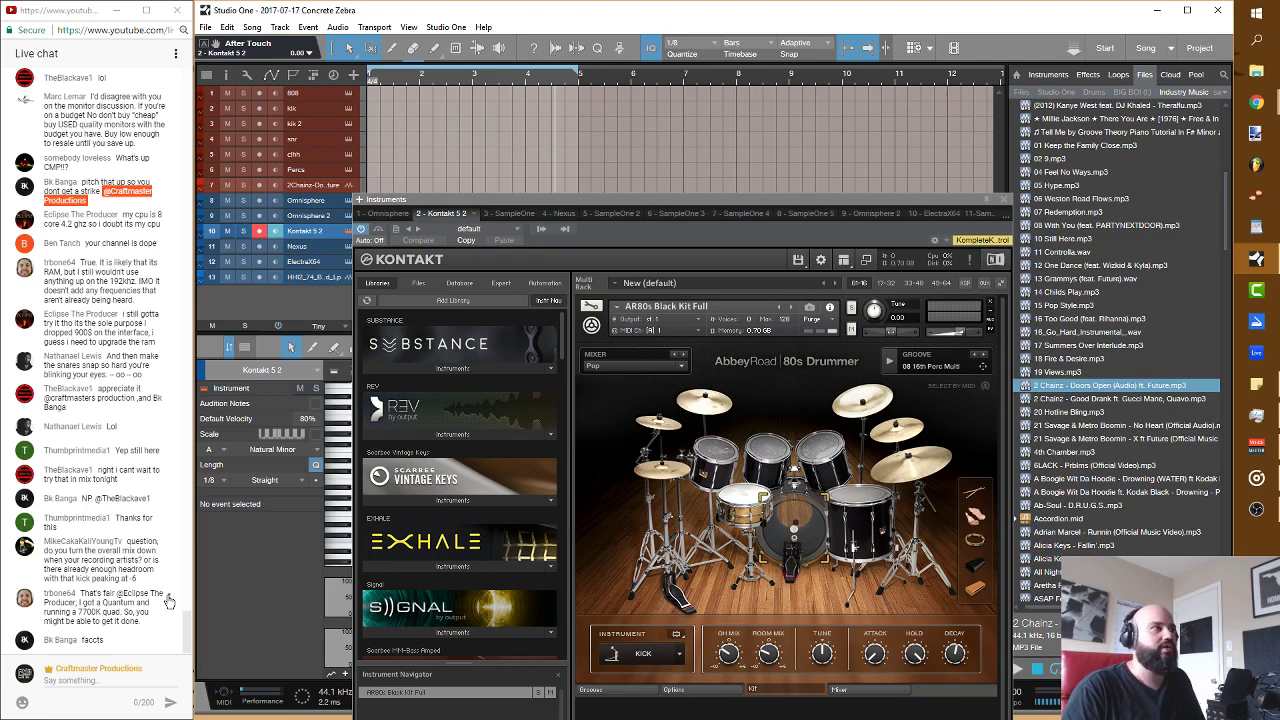
left_click(1010, 200)
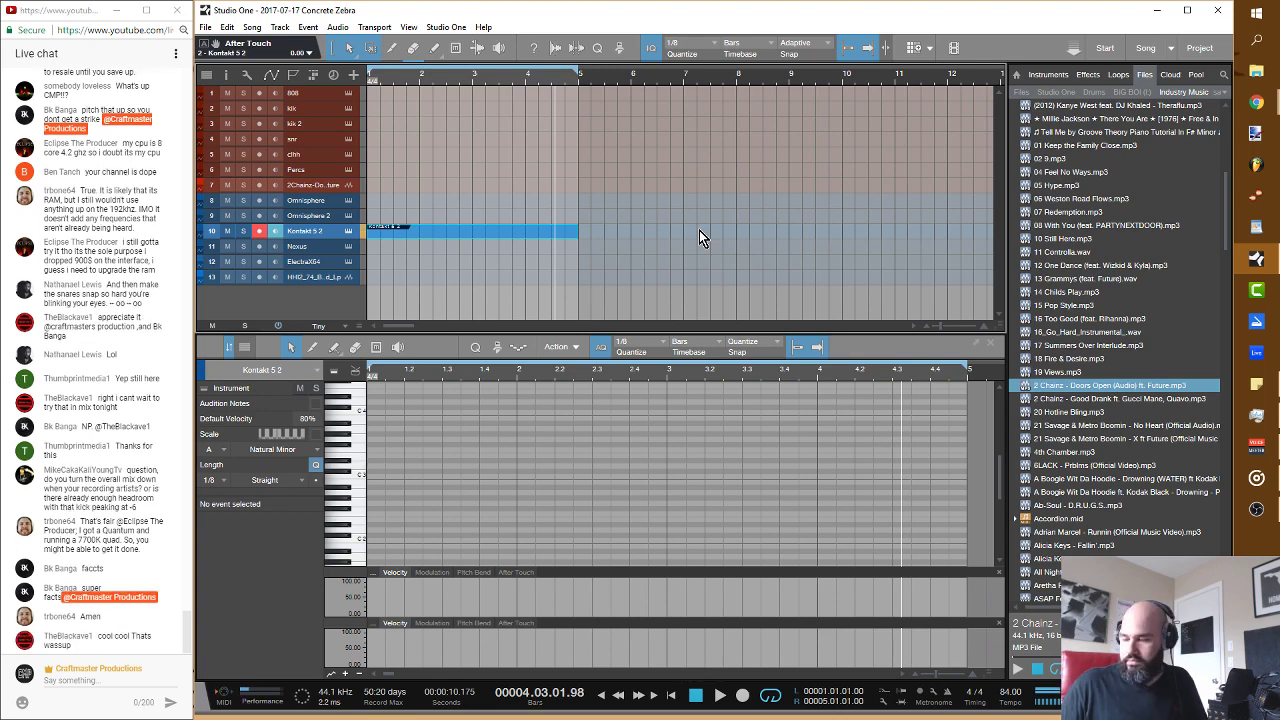
Step: Draw C3 kick notes on beats 1 and 2, duplicate them to every beat across four bars, and play them briefly
left_click(376, 476)
left_click(410, 476)
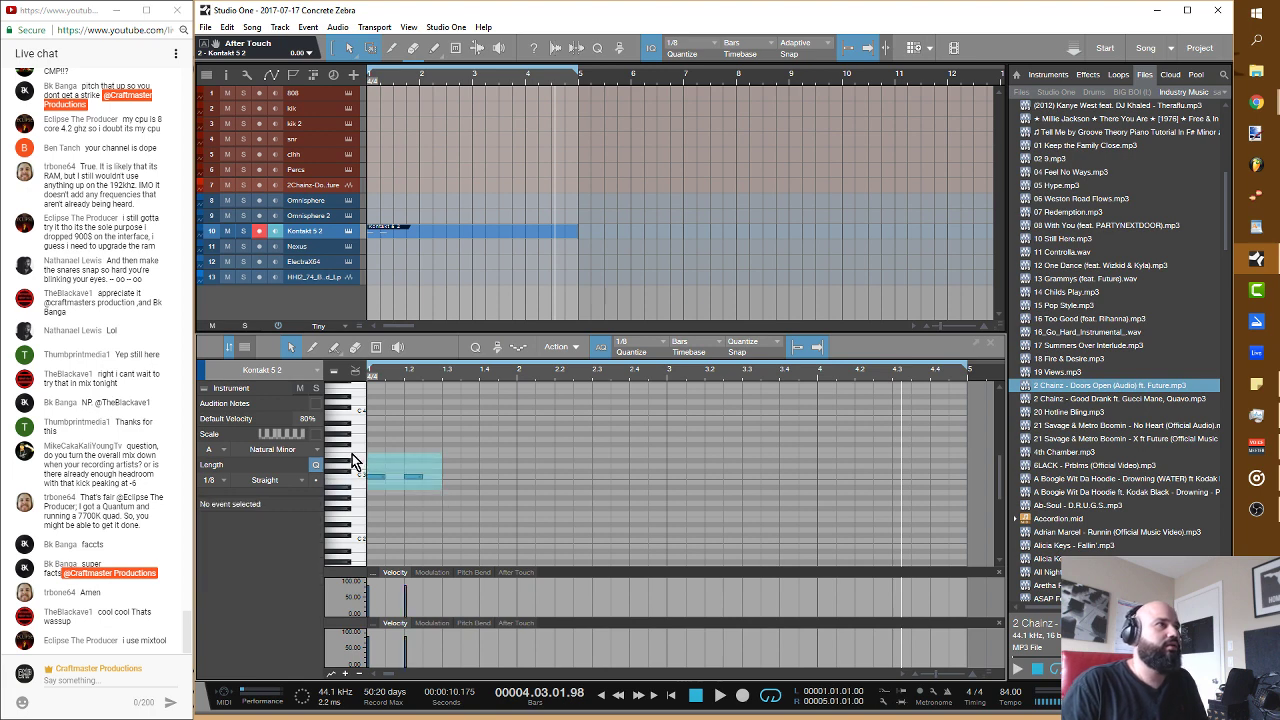
key("d")
key("d")
key("d")
key("d")
key("d")
key("d")
key("d")
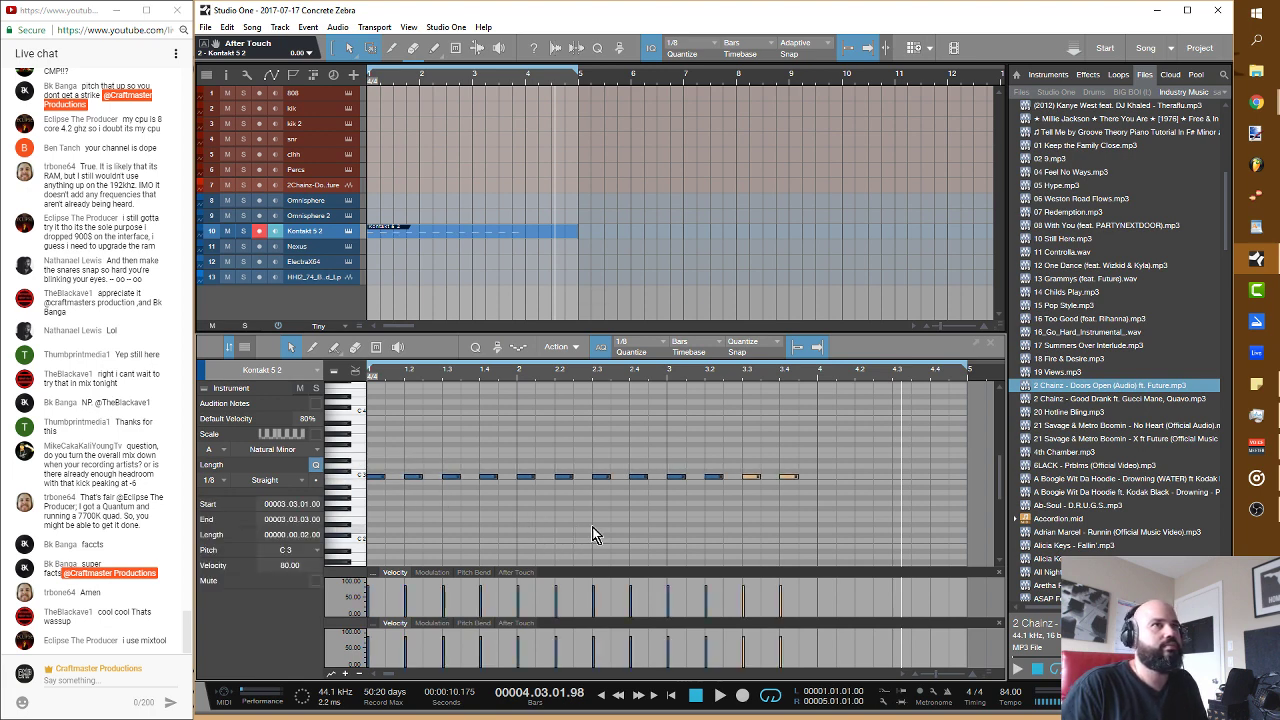
key("comma")
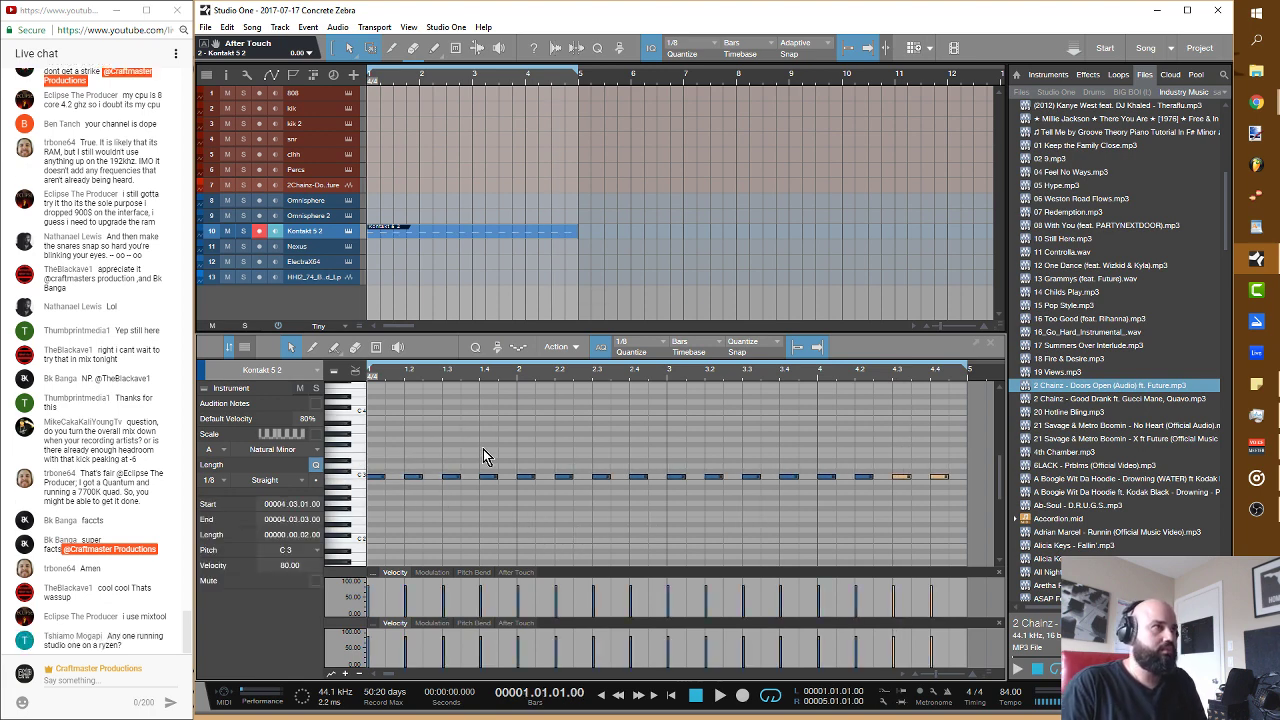
key("space")
key("space")
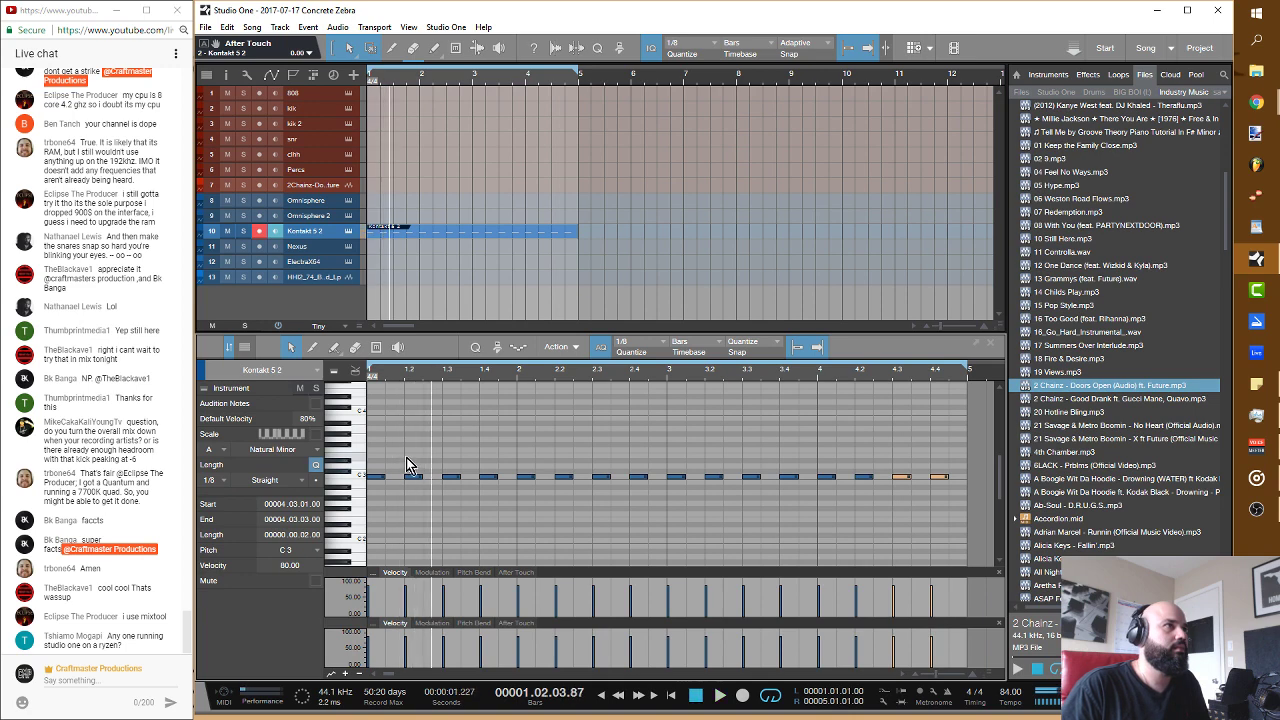
Step: Add D3 snare notes on beats 2 and 4, duplicate them through all four bars, and play the result
left_click_drag(411, 476, 488, 477)
left_click(410, 467, "shift")
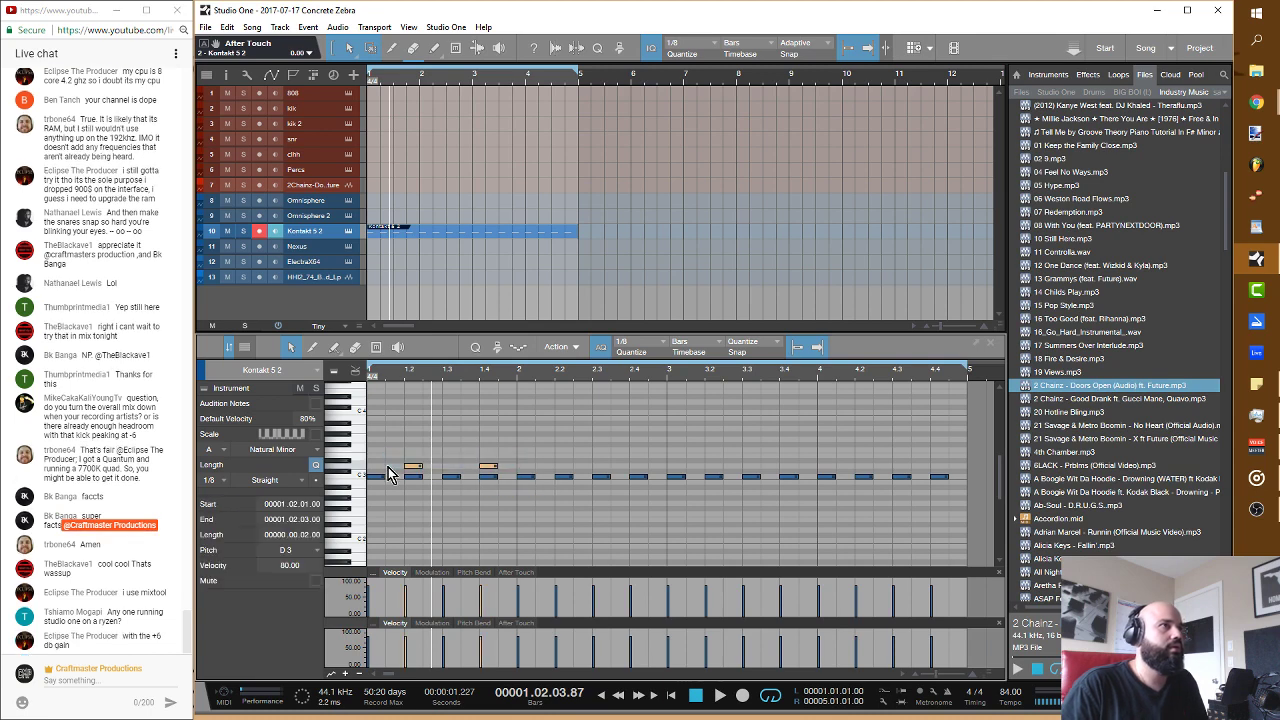
key("d")
key("d")
key("d")
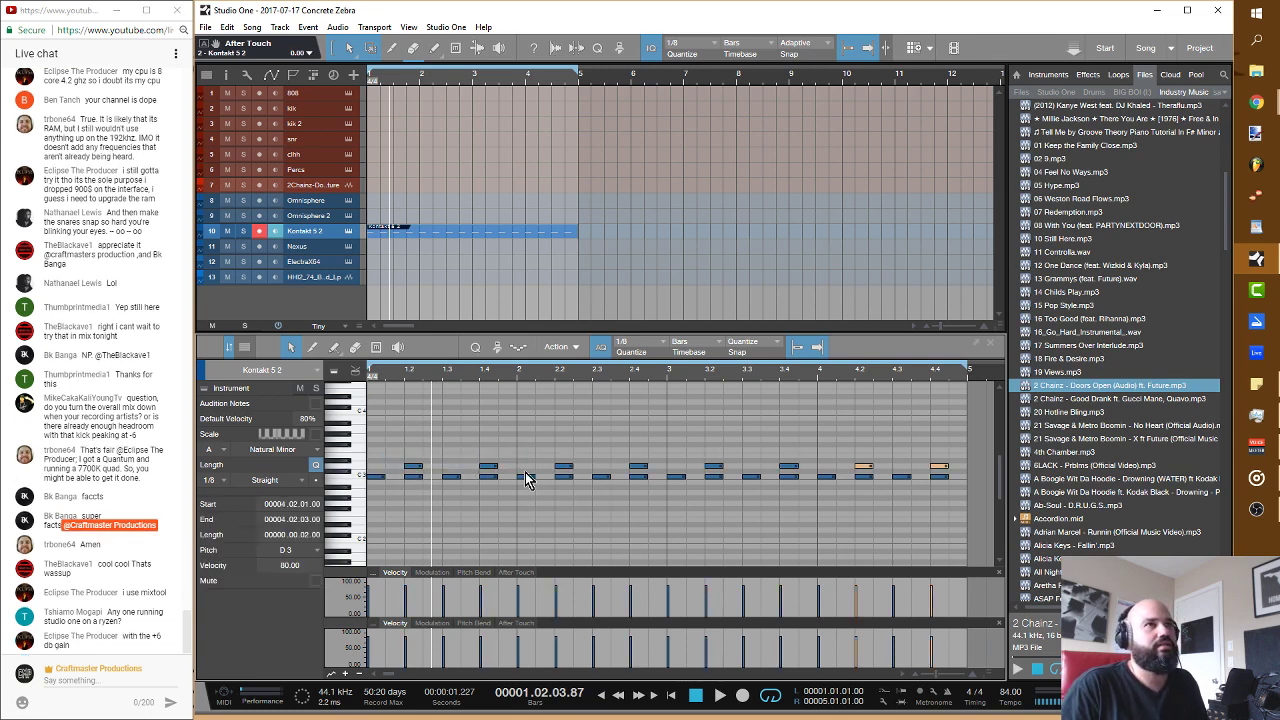
key("space")
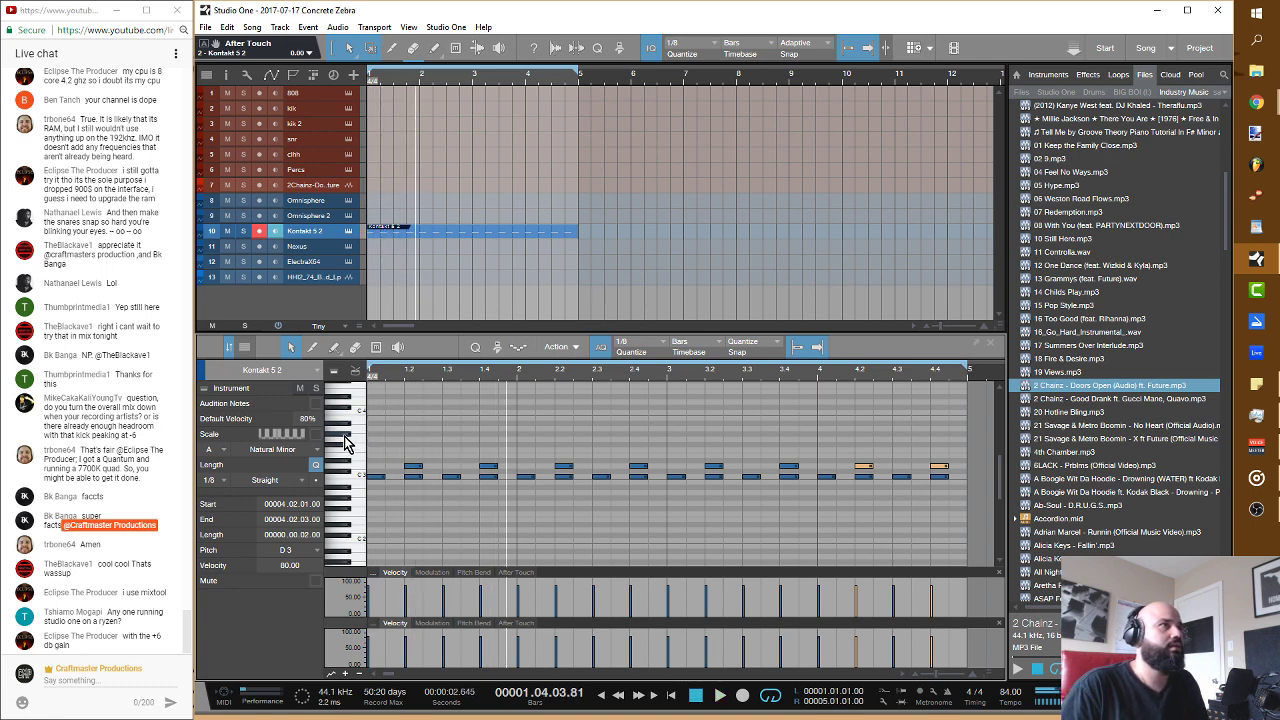
Step: Draw F#3 hi-hat notes on the off-beats, duplicate them across all four bars, and play the drum pattern
left_click_drag(370, 446, 442, 449)
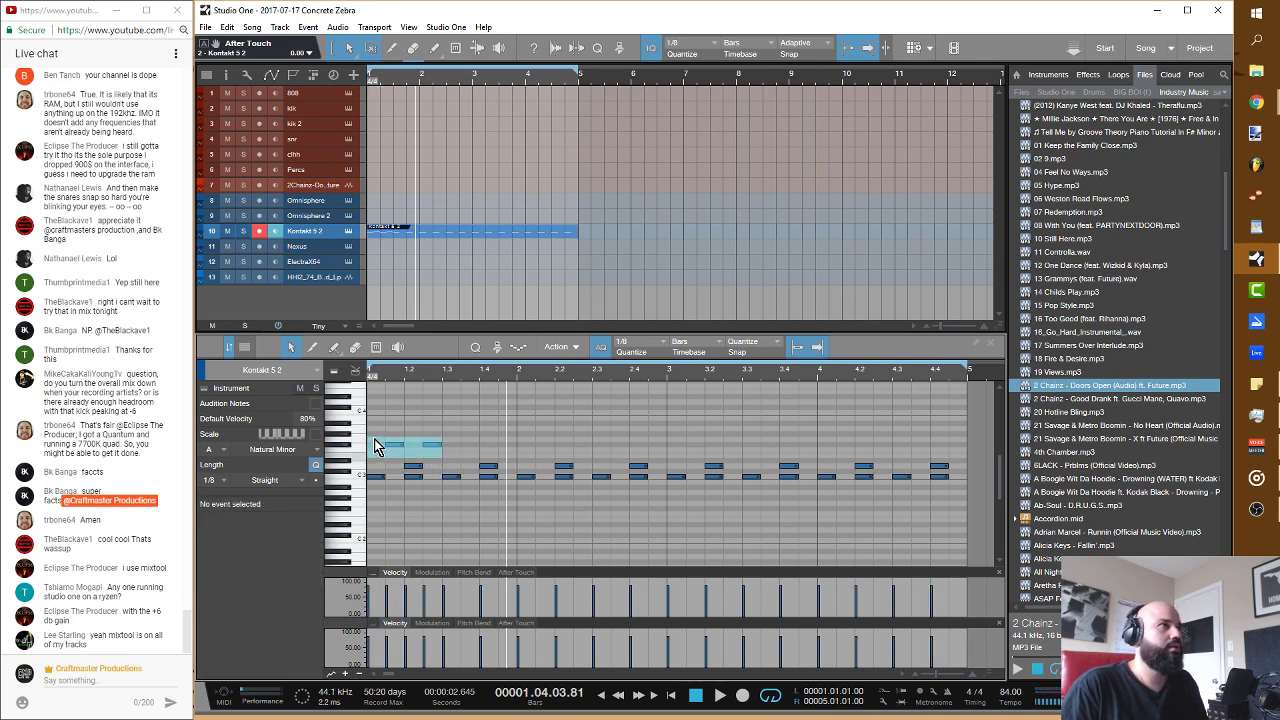
key("d")
key("d")
key("d")
key("d")
key("d")
key("d")
key("d")
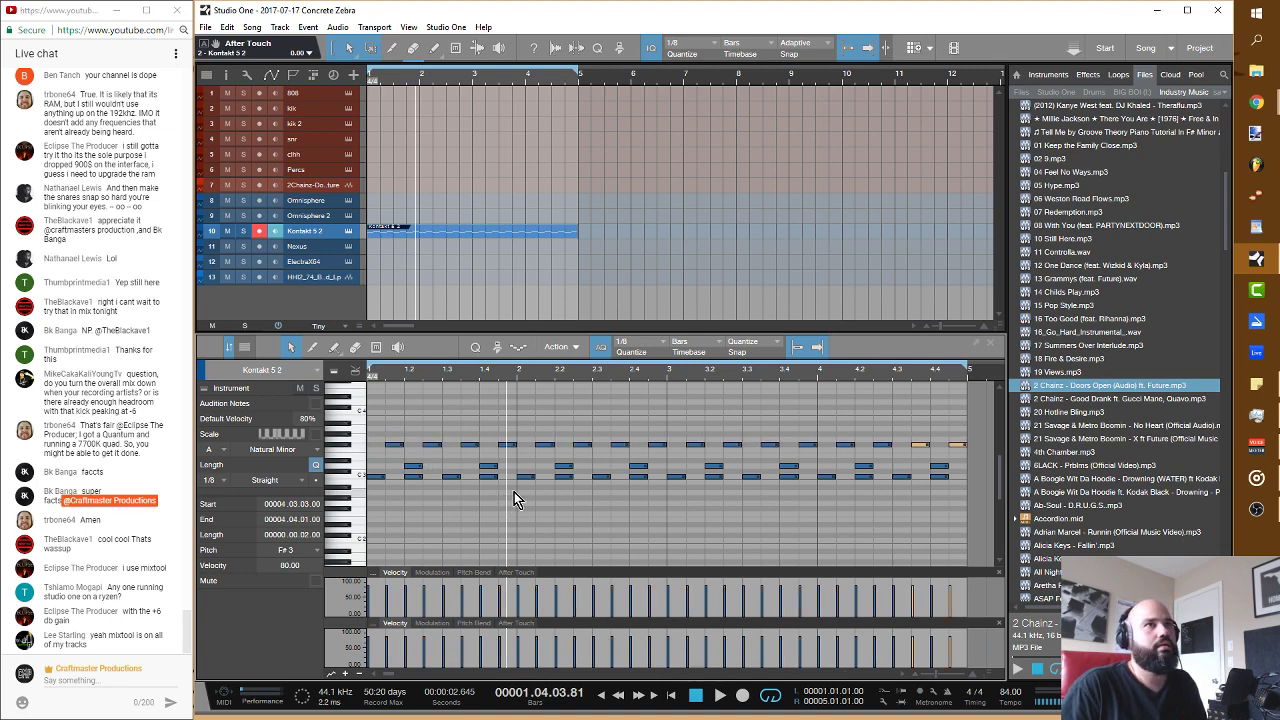
key("space")
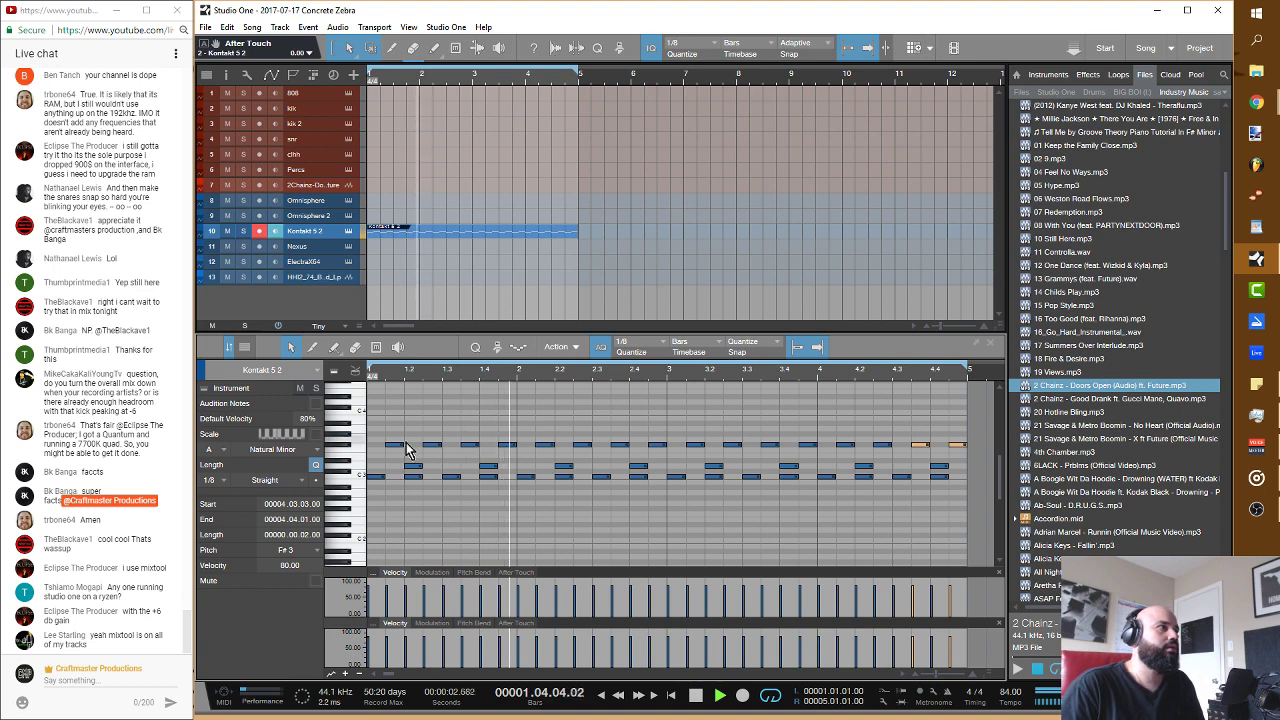
Step: Draw A#3 notes on the first beat of bars 1 and 2, duplicate them into bars 3 and 4, and play the pattern
key("space")
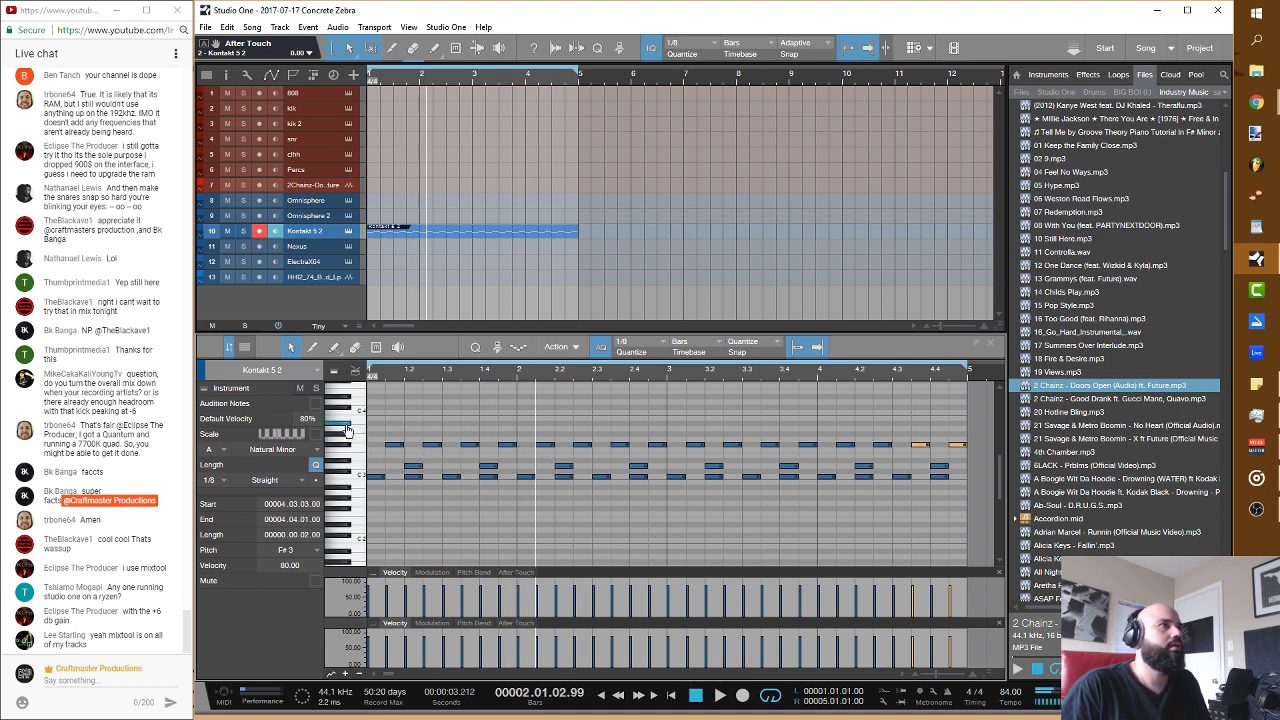
left_click(372, 424)
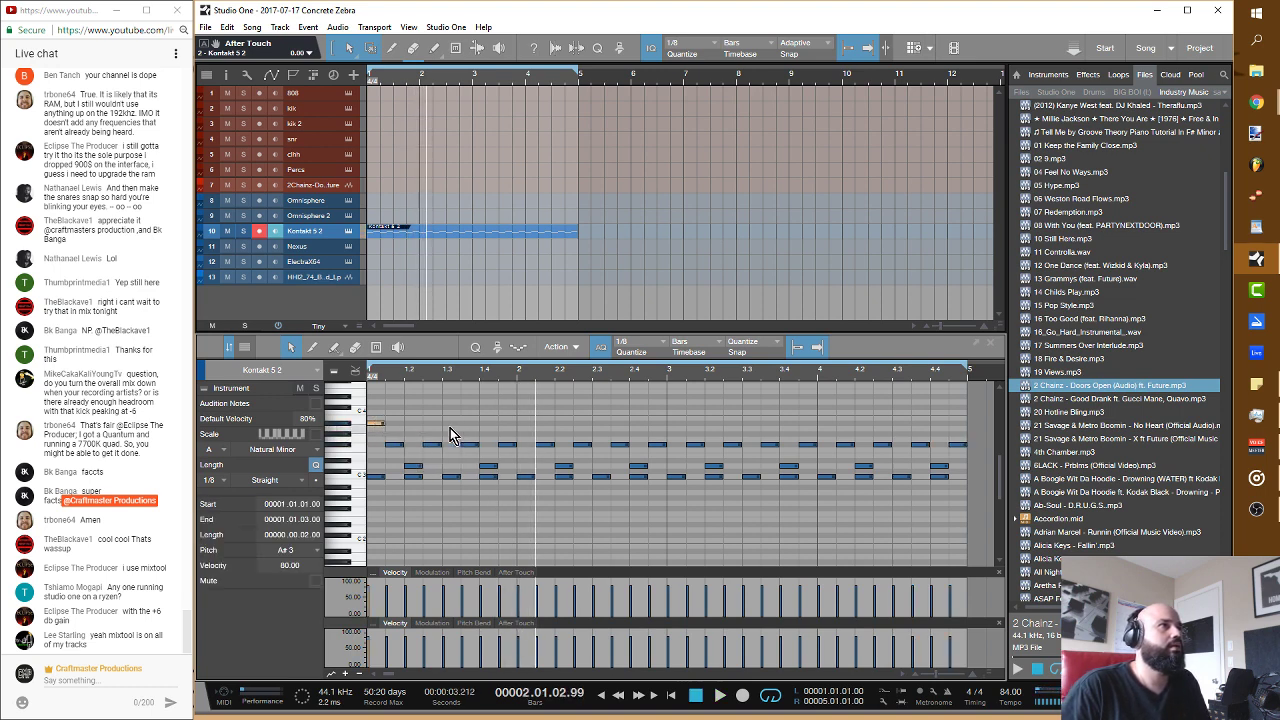
left_click(516, 424)
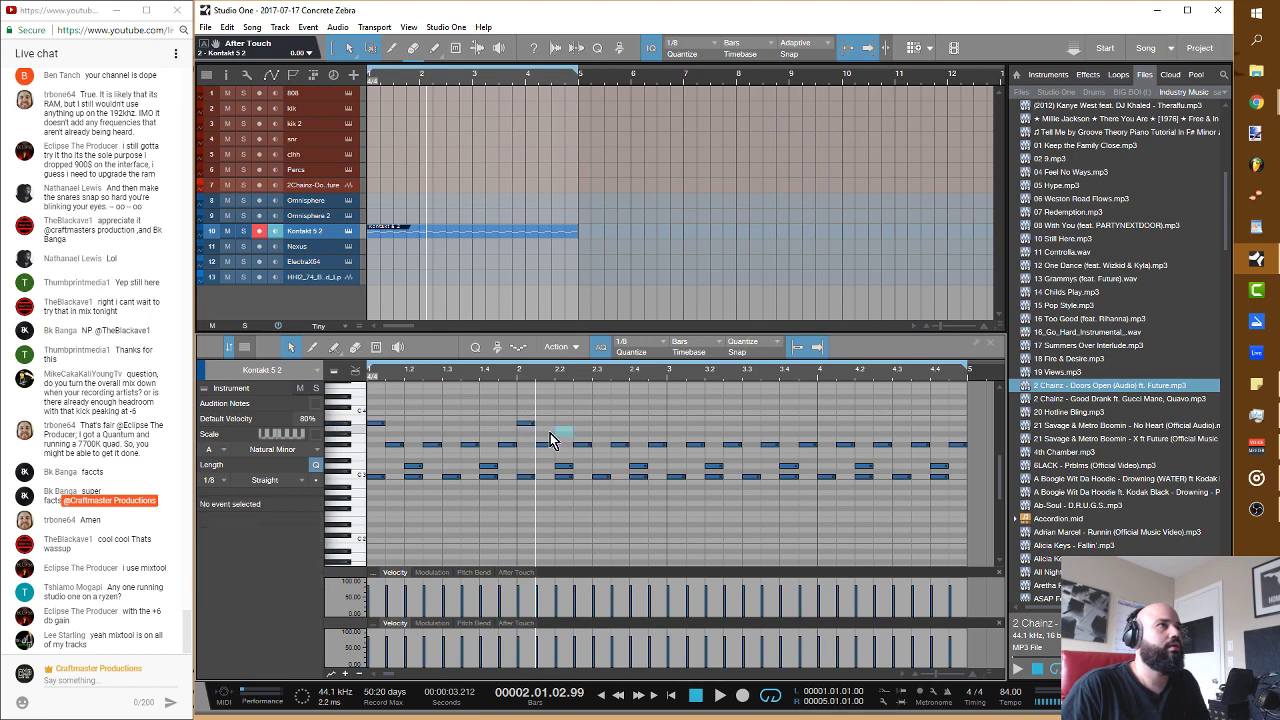
key("d")
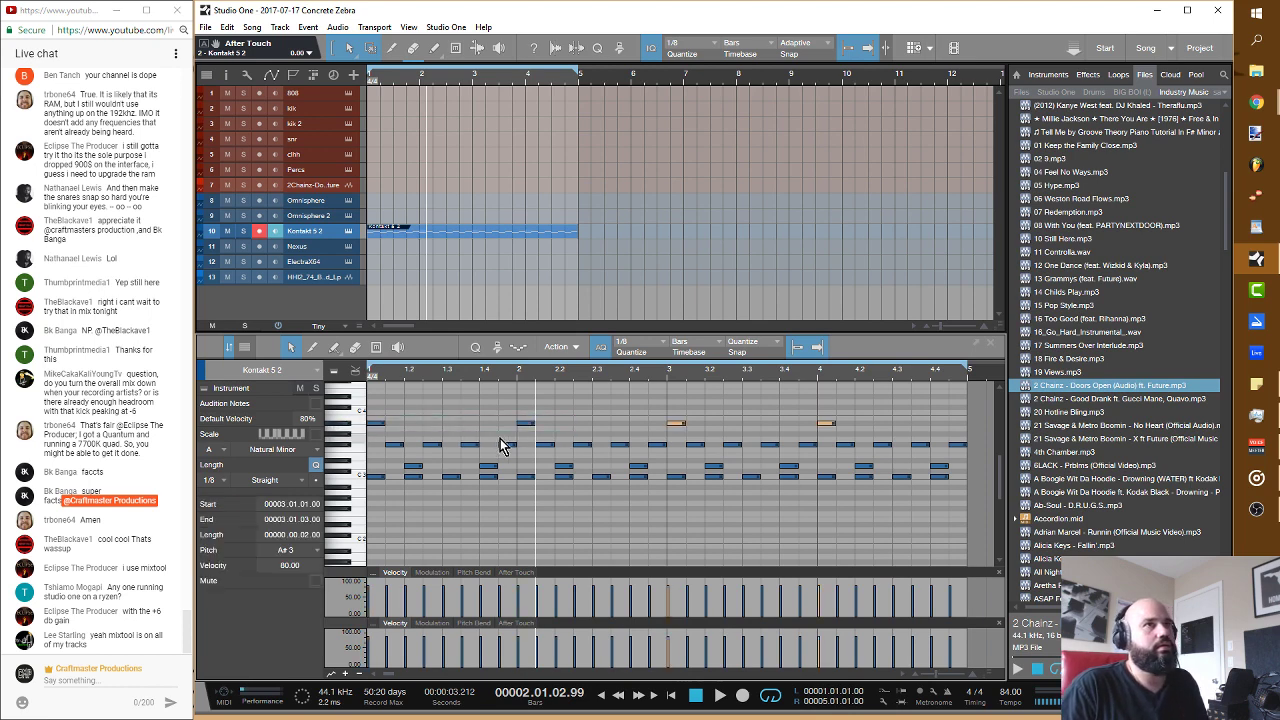
key("space")
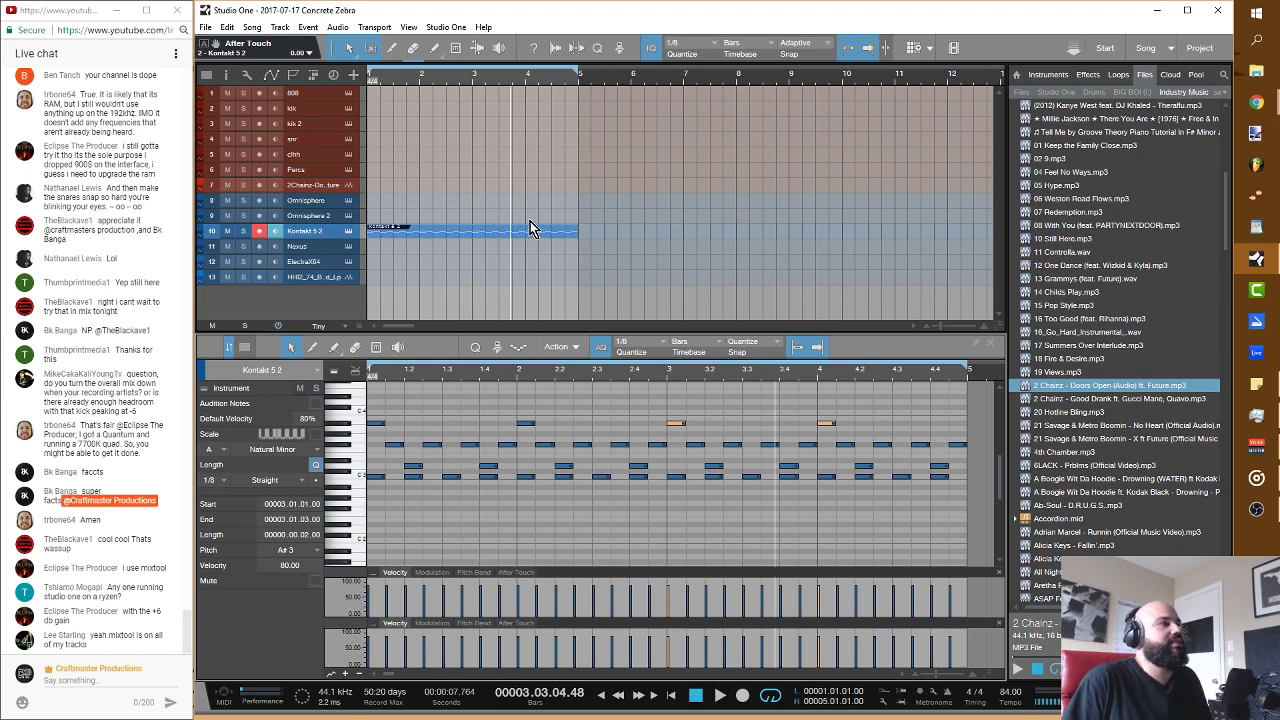
Step: Enlarge the Kontakt 5 2 track and explode the pitches of its four-bar drum part to separate tracks
left_click(443, 234)
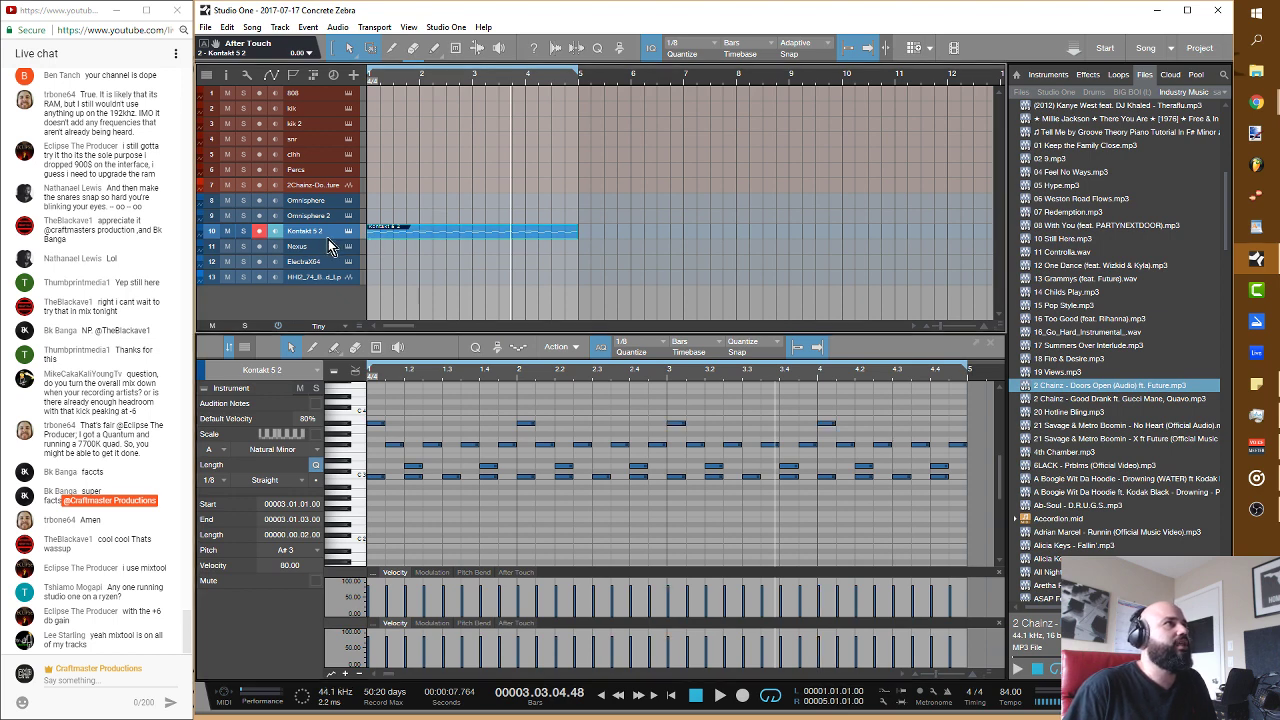
left_click_drag(328, 239, 330, 296)
scroll(661, 247, "down", 2)
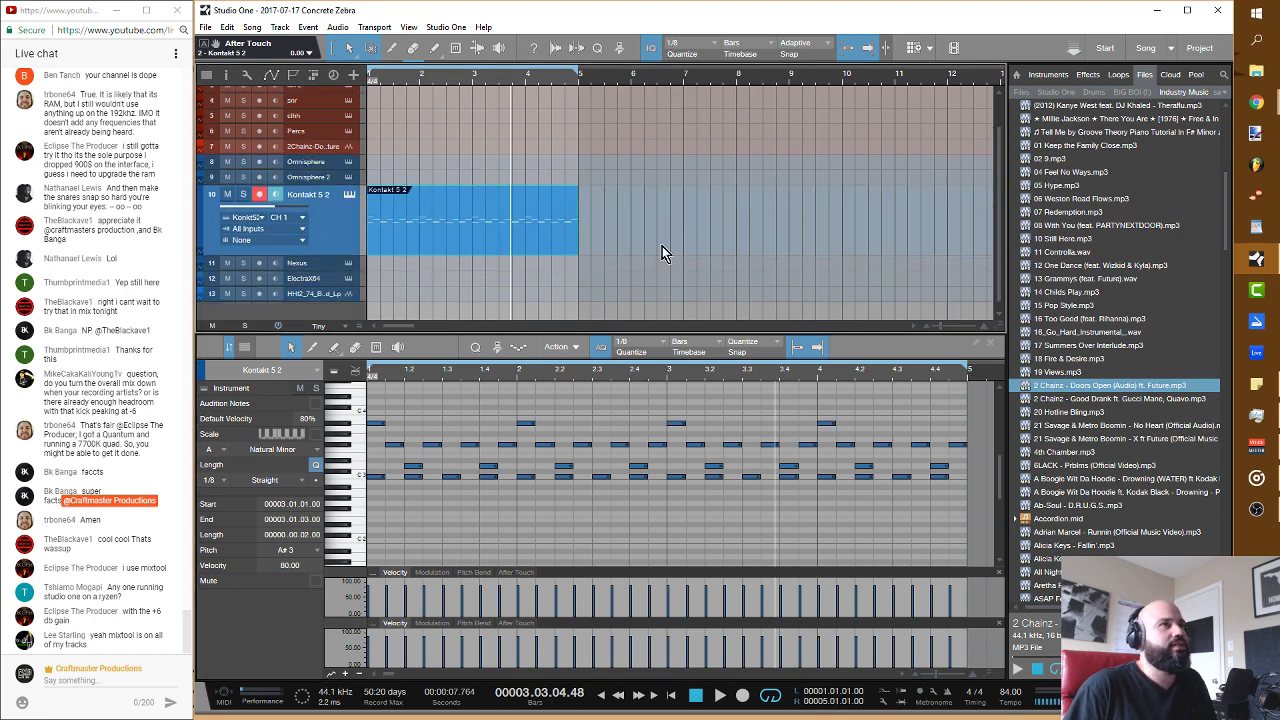
right_click(462, 249)
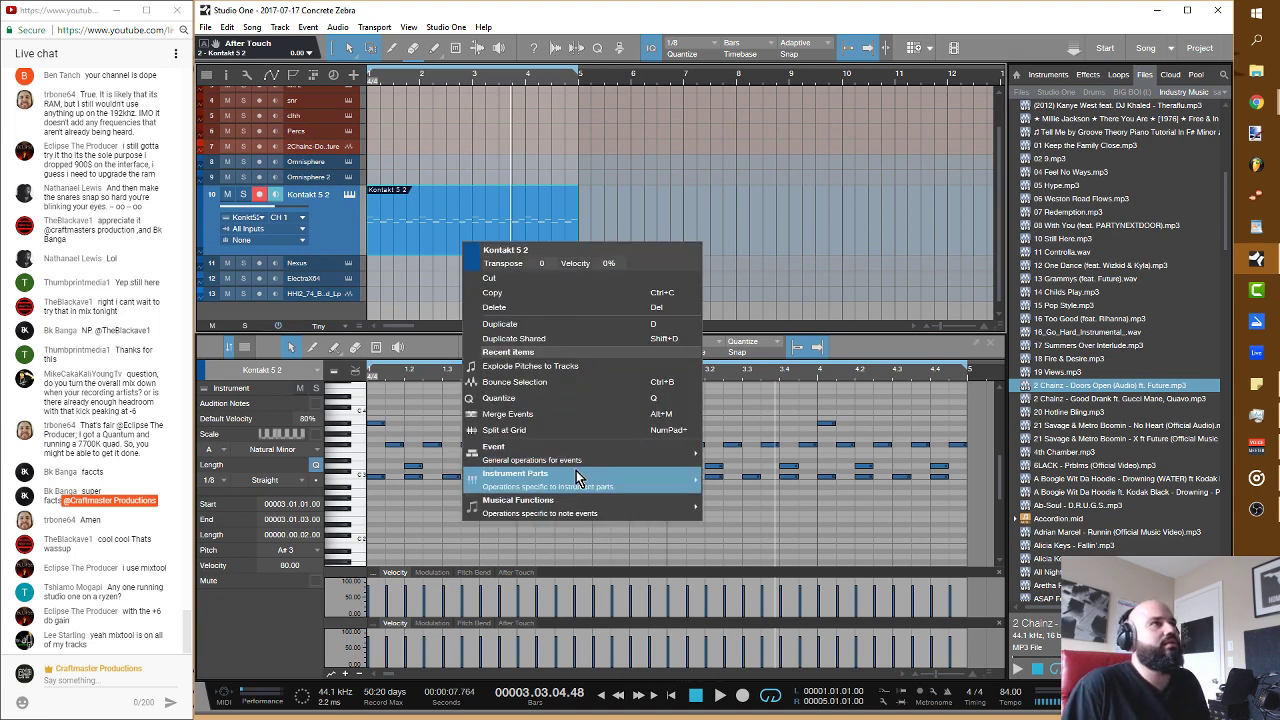
mouse_move(576, 481)
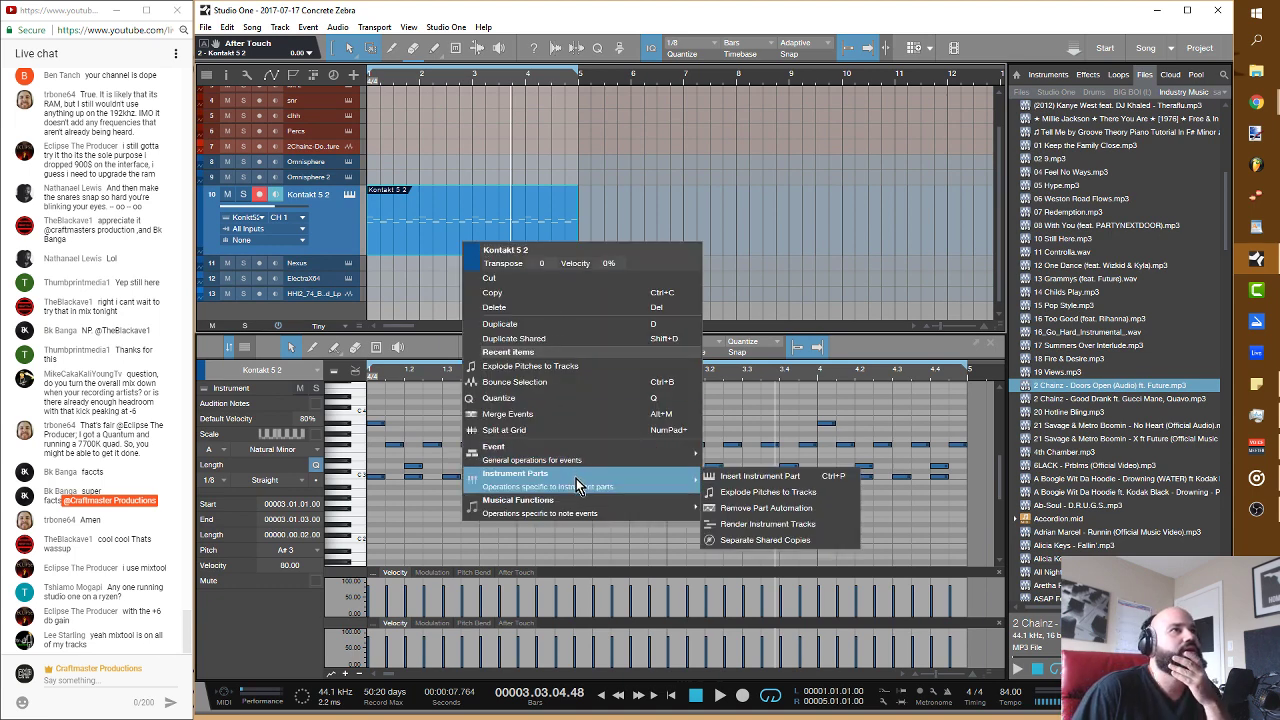
left_click(746, 493)
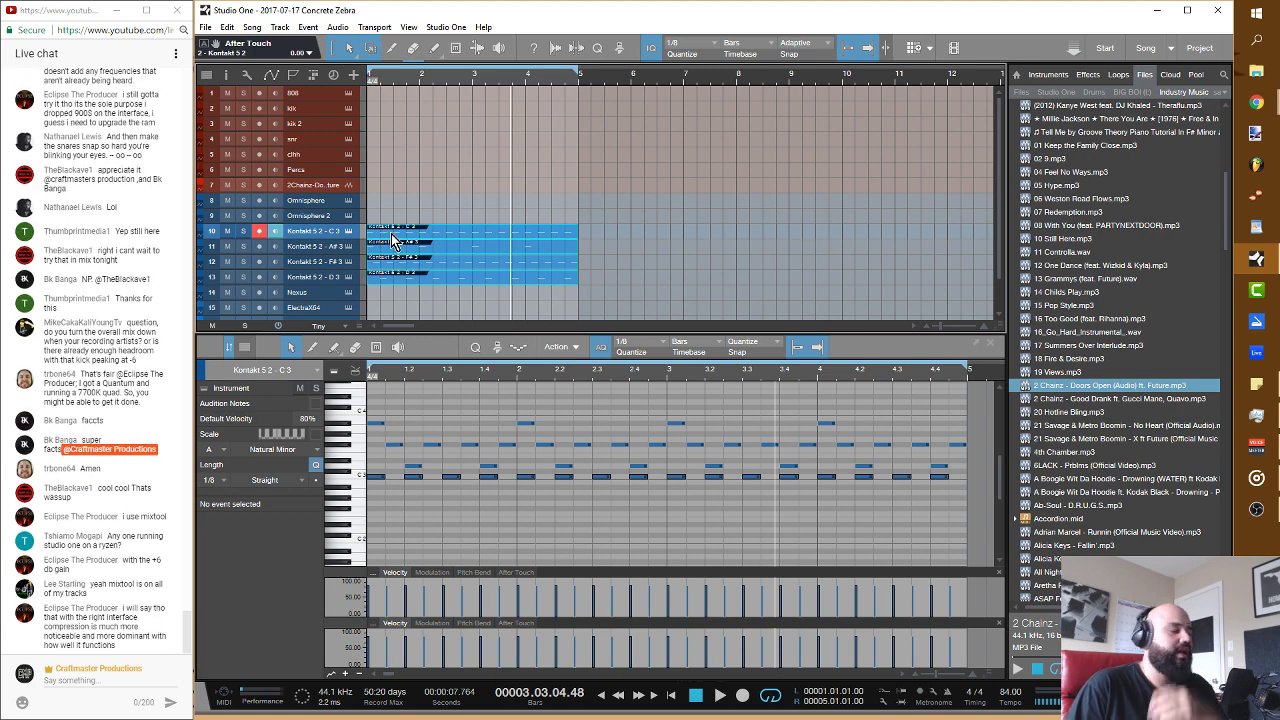
Step: Bounce the four single-pitch drum parts to audio tracks and play the bounced result
key("ctrl+b")
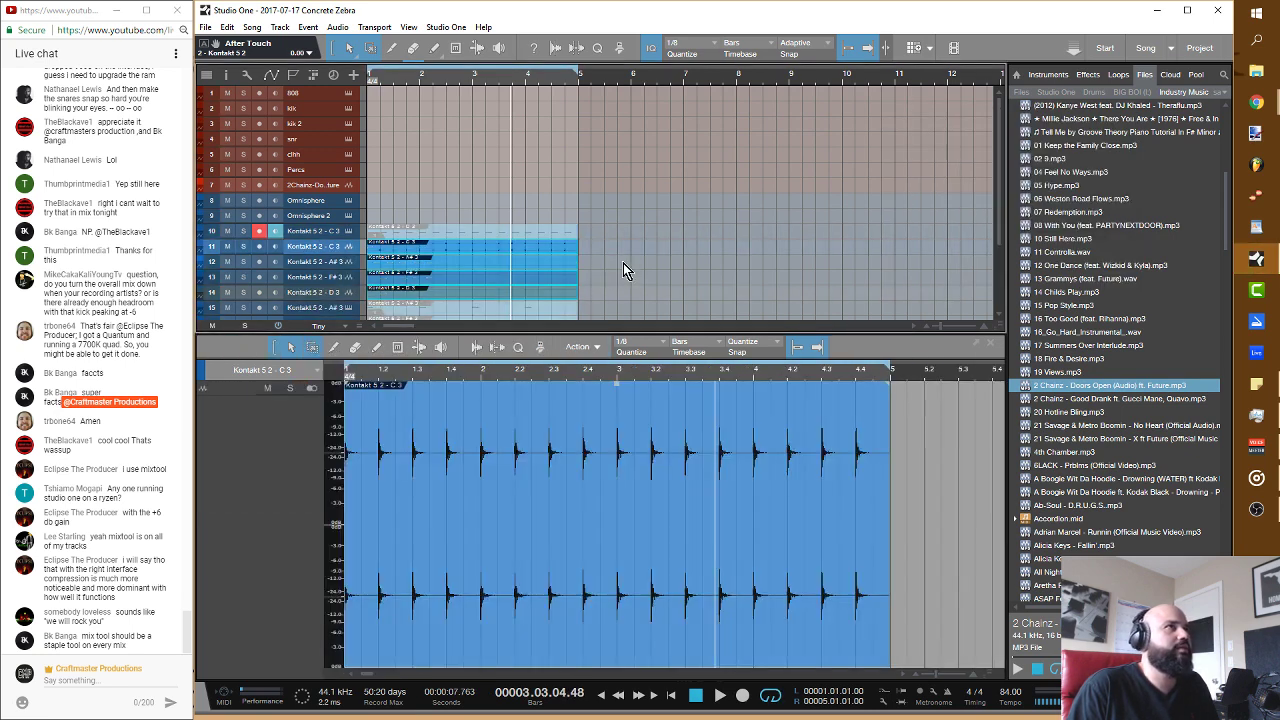
scroll(622, 269, "down", 2)
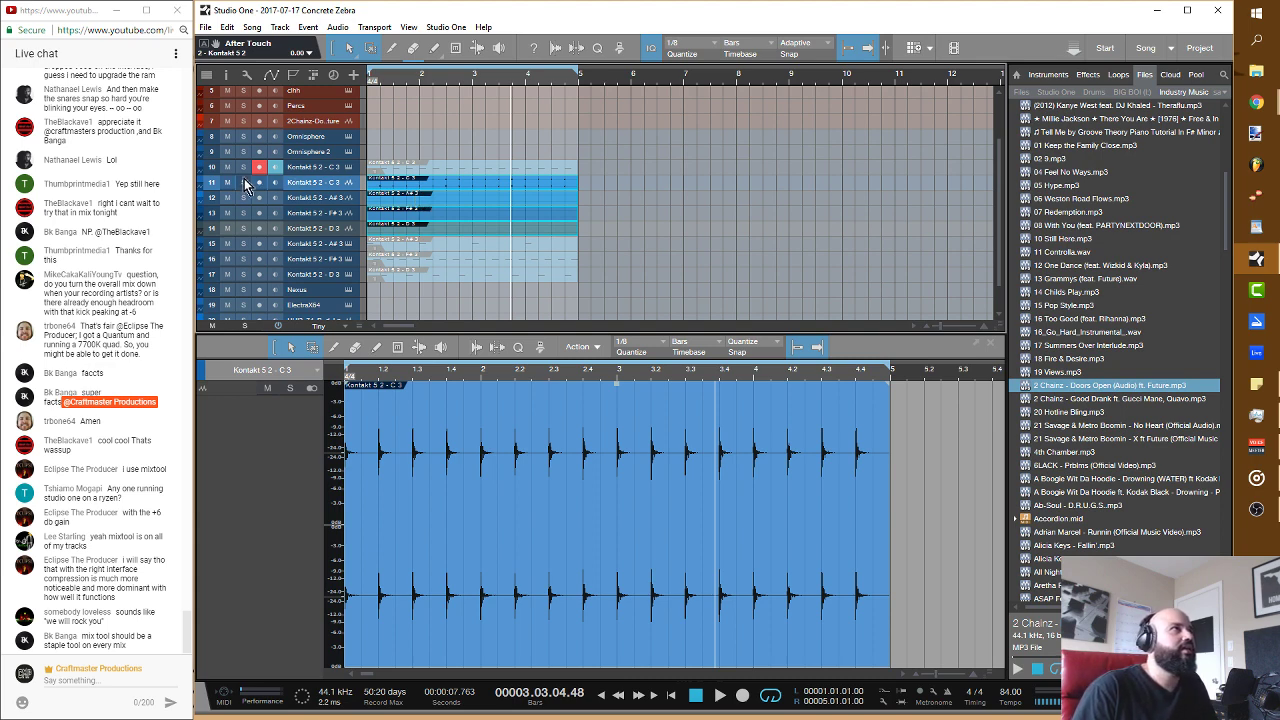
key("space")
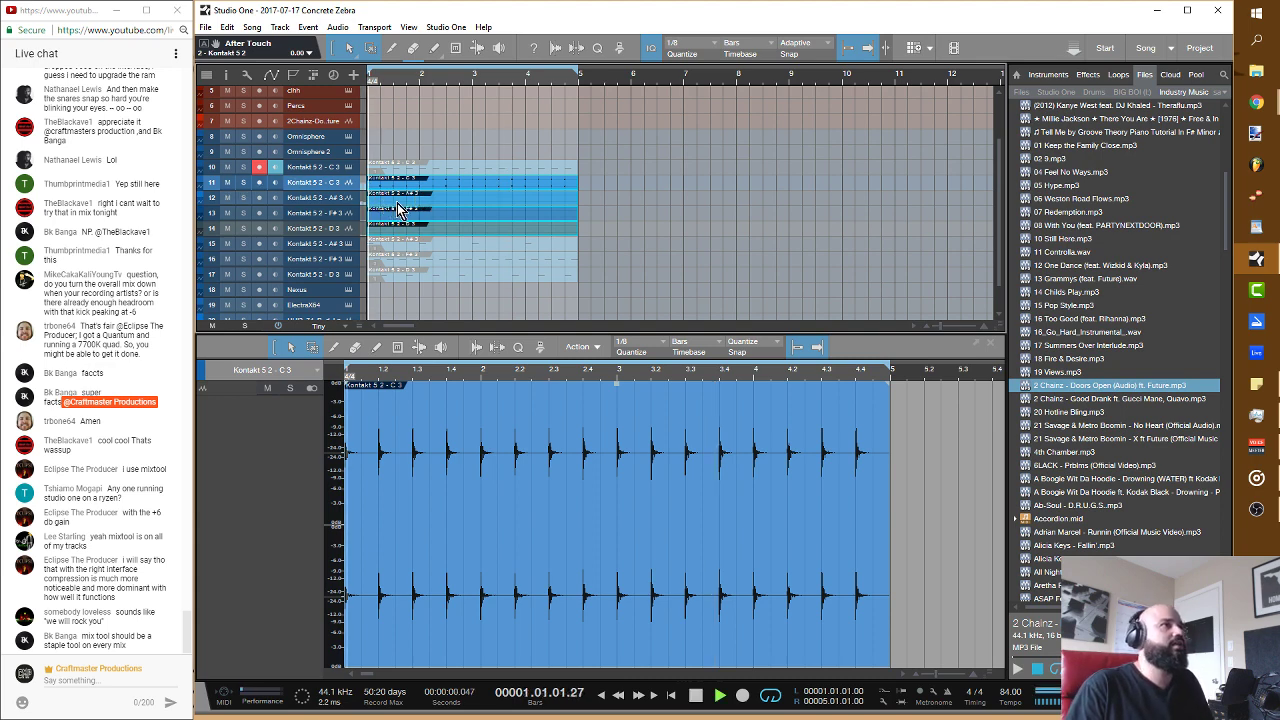
Step: Show the console and lower the bounced F#3 channel to -7.9 dB and the bounced D3 channel to -5.7 dB
key("F3")
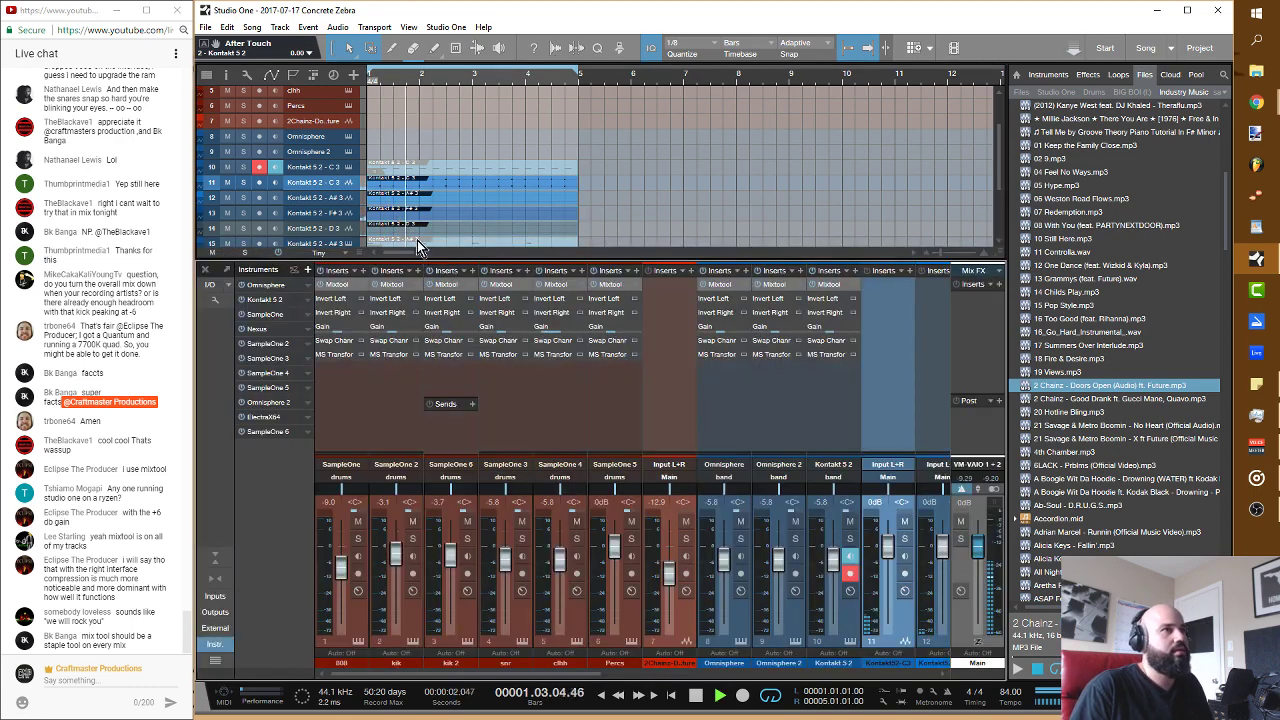
left_click_drag(590, 679, 727, 680)
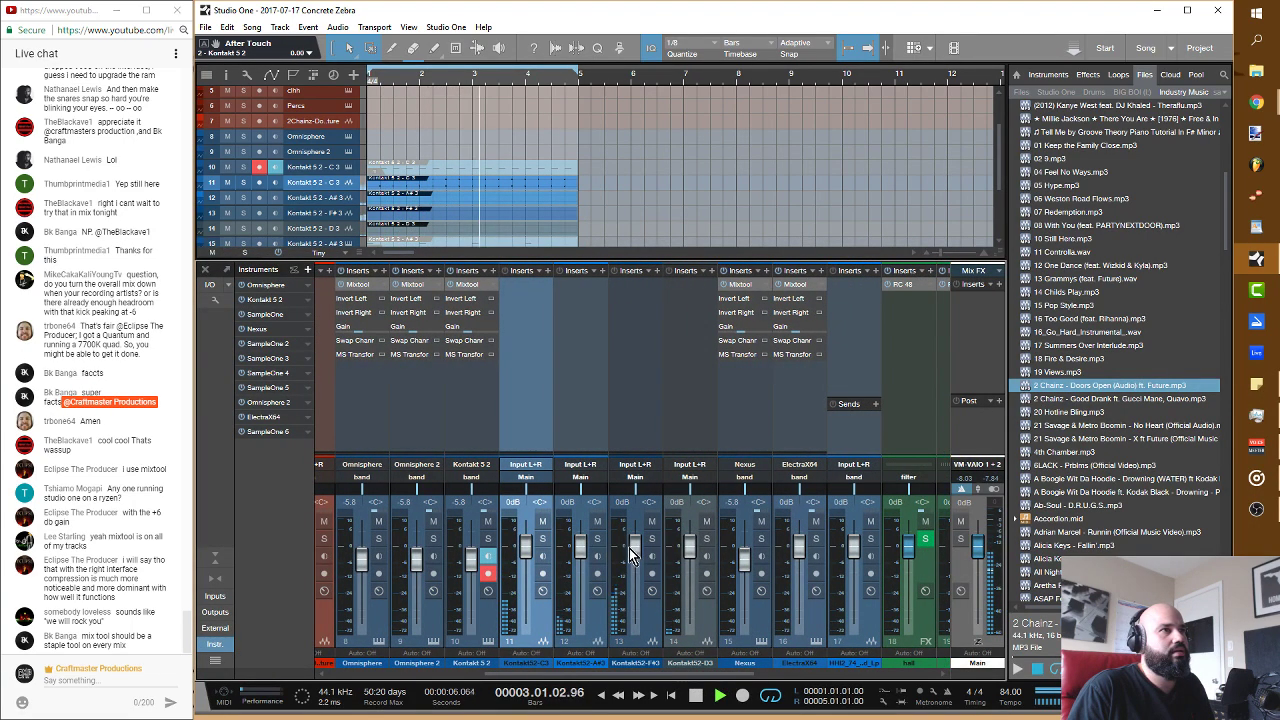
left_click_drag(688, 551, 633, 575)
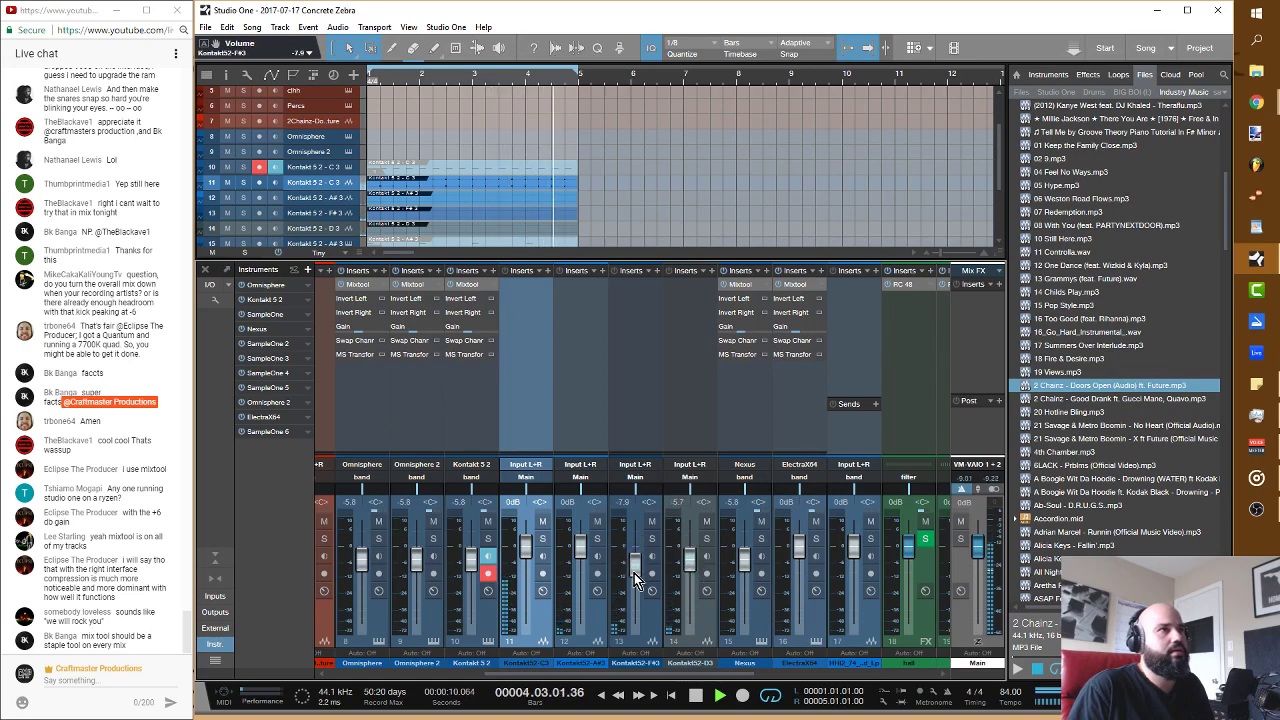
Step: Pan the F#3 channel to R85 and the A#3 channel hard left, and move the D3 channel next to C3
left_click_drag(647, 502, 700, 500)
left_click_drag(594, 502, 537, 500)
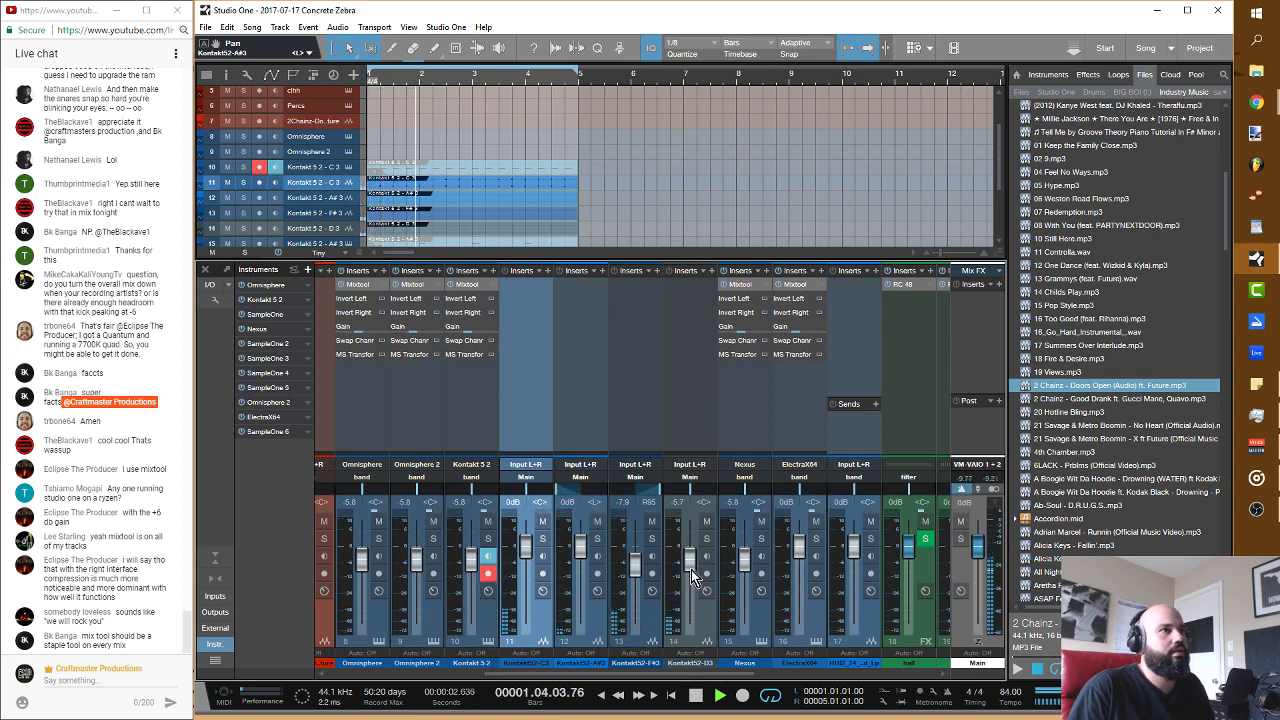
left_click_drag(697, 612, 552, 597)
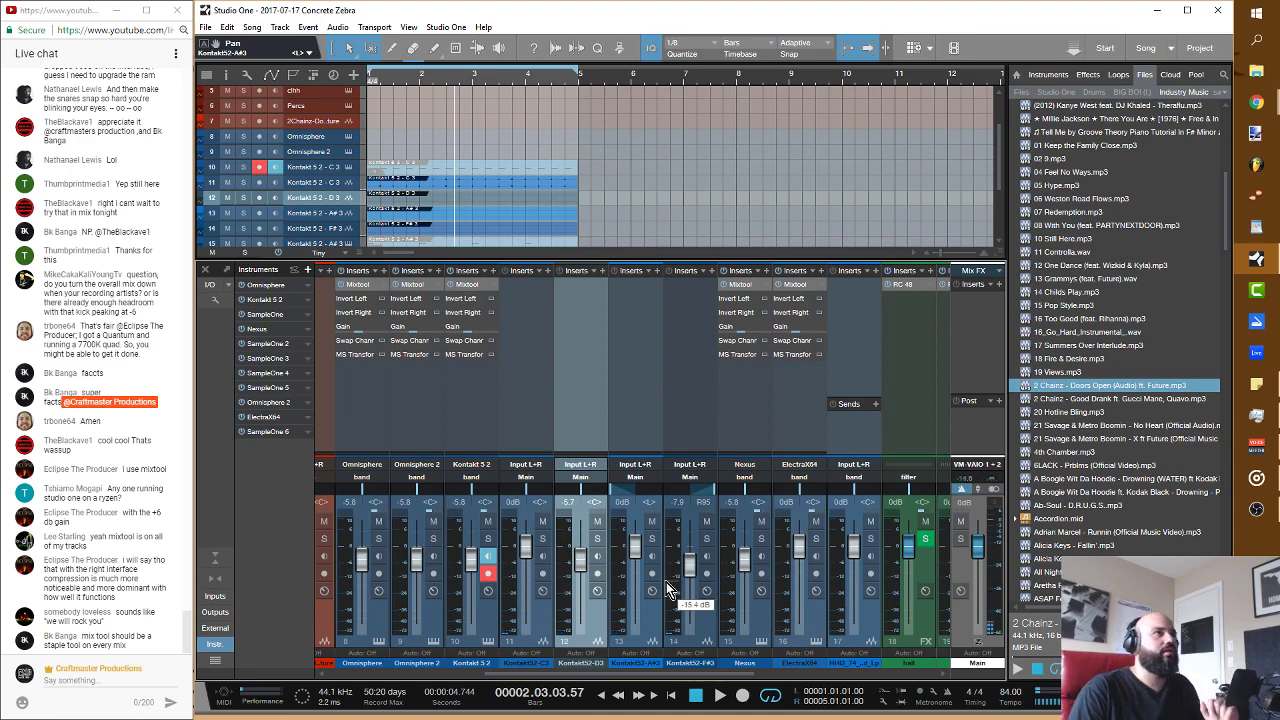
Step: Reduce the track heights to Overview, select the four bounced drum audio events, and create a mixdown of the selection
scroll(620, 183, "down", 1)
scroll(620, 183, "down", 1)
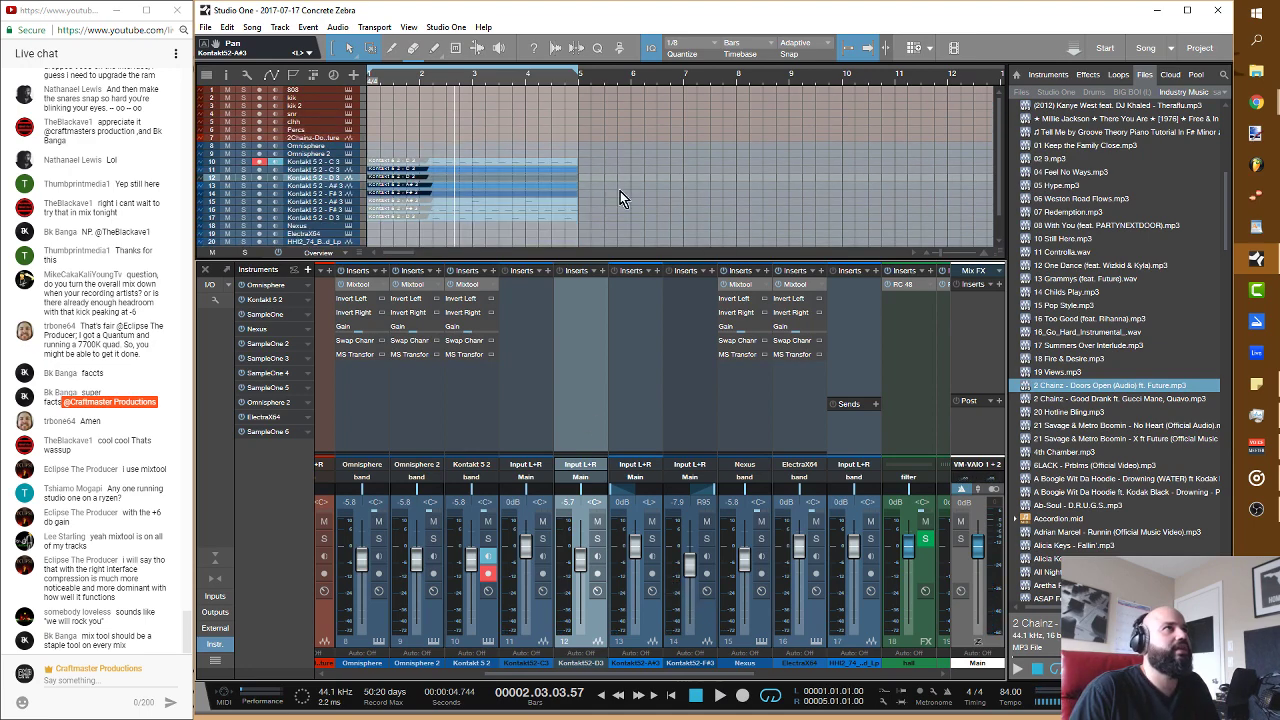
left_click_drag(630, 229, 356, 168)
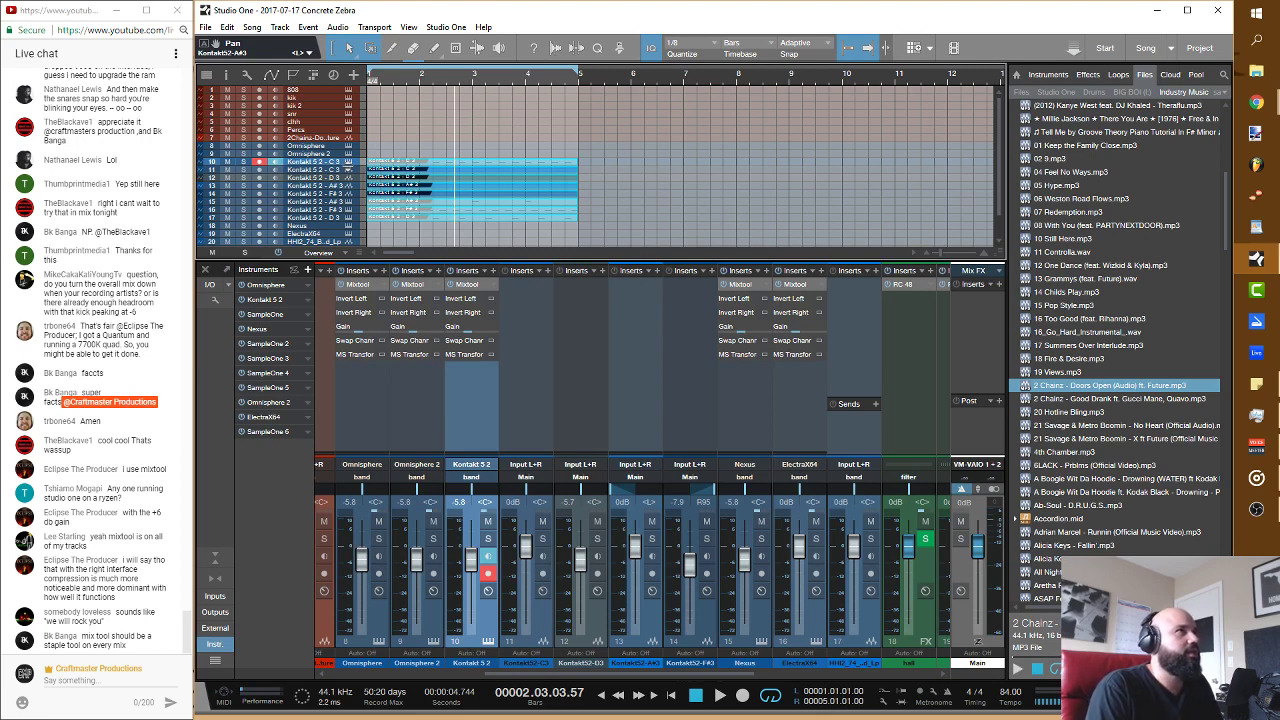
left_click(654, 181)
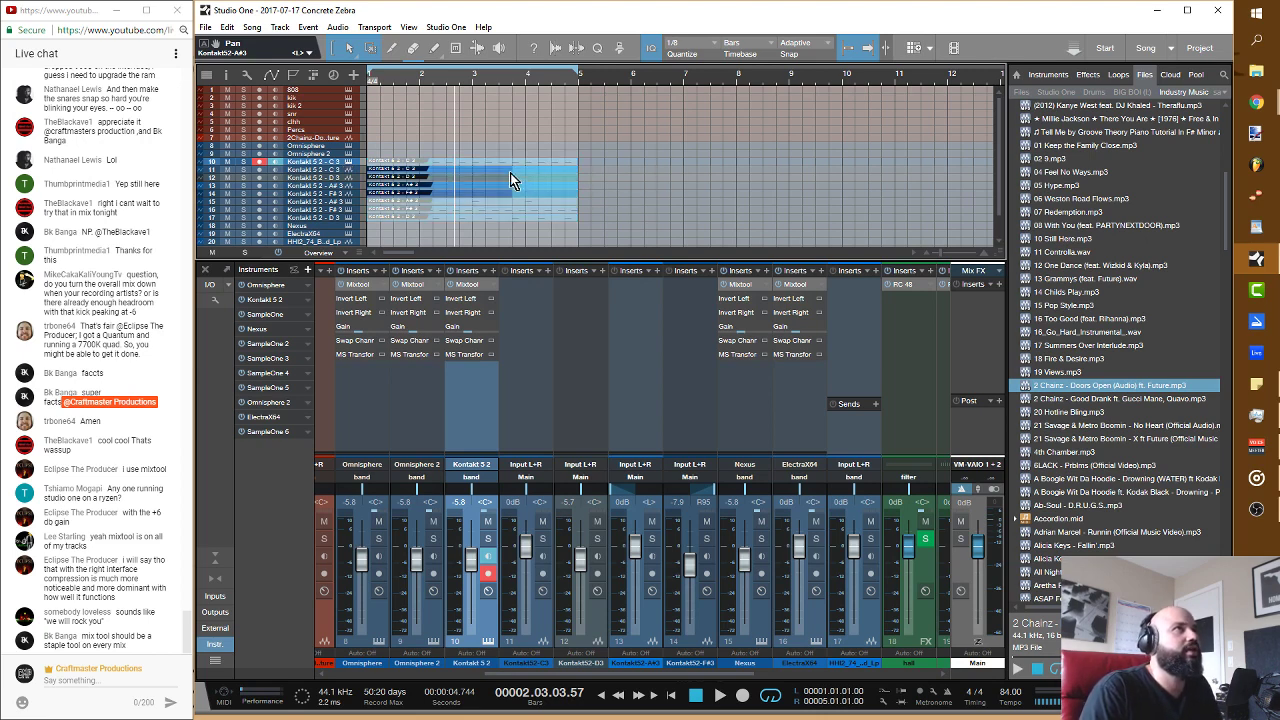
left_click(438, 171)
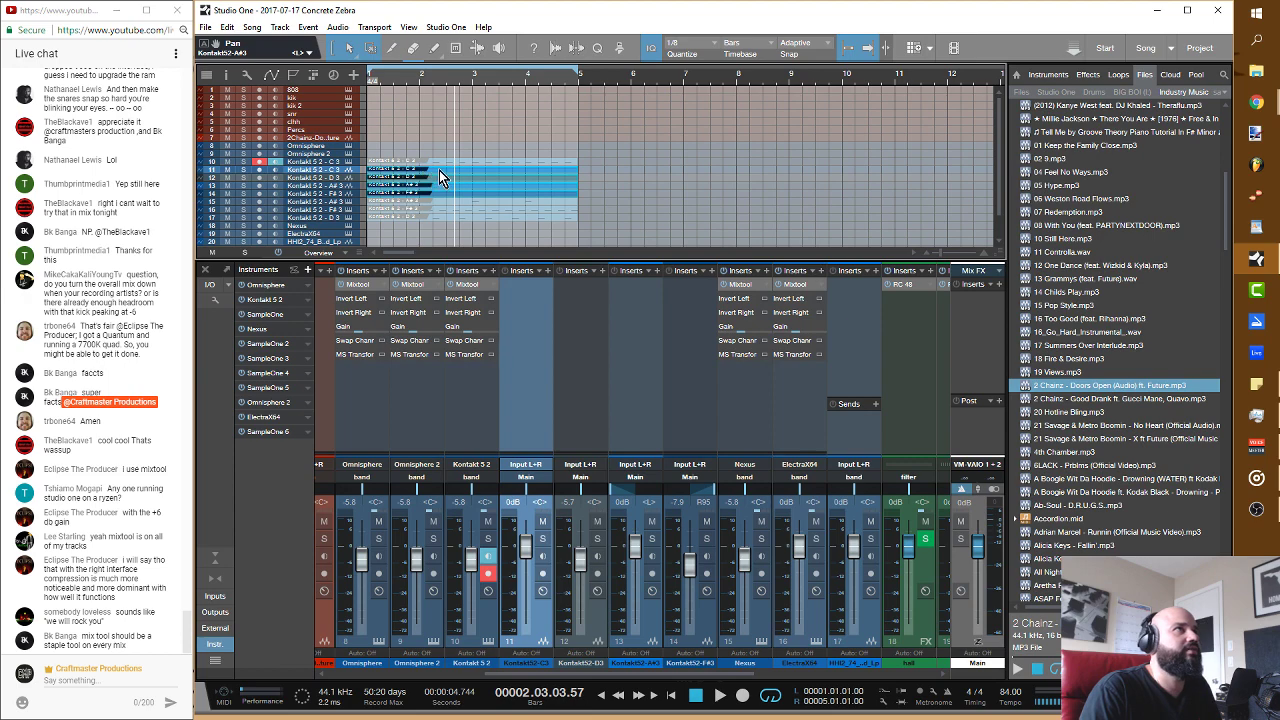
right_click(441, 177)
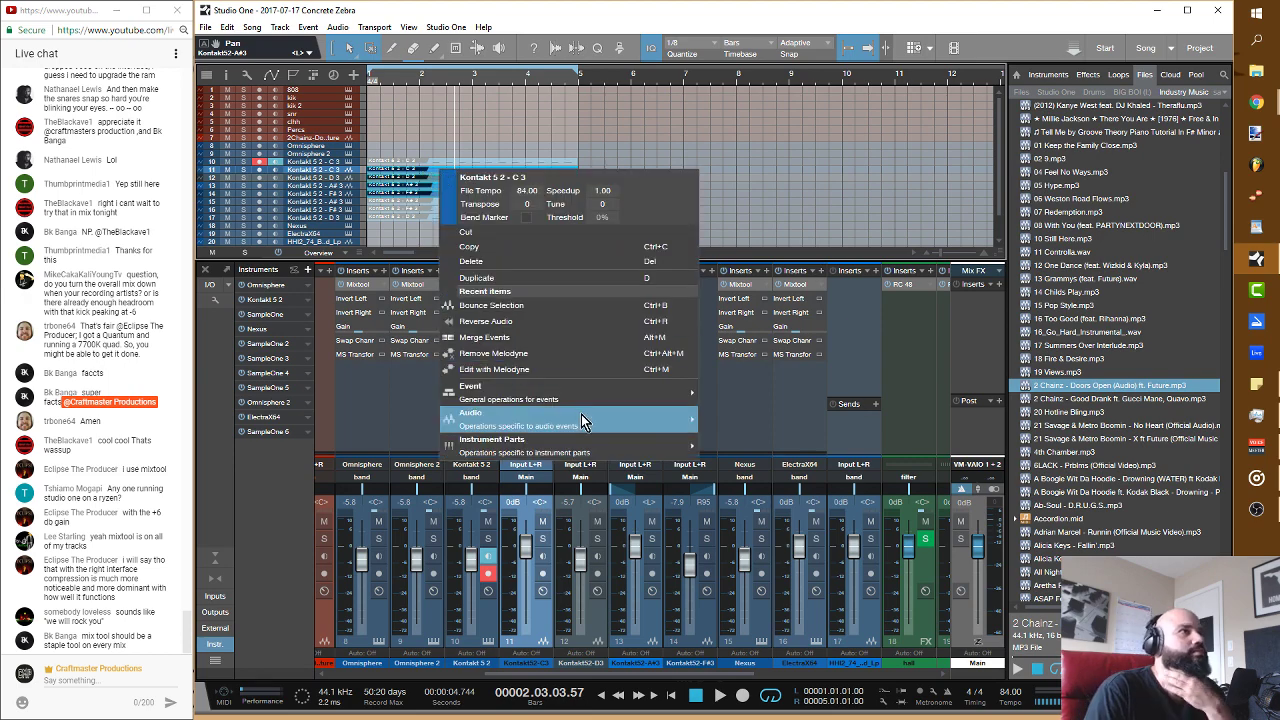
mouse_move(583, 421)
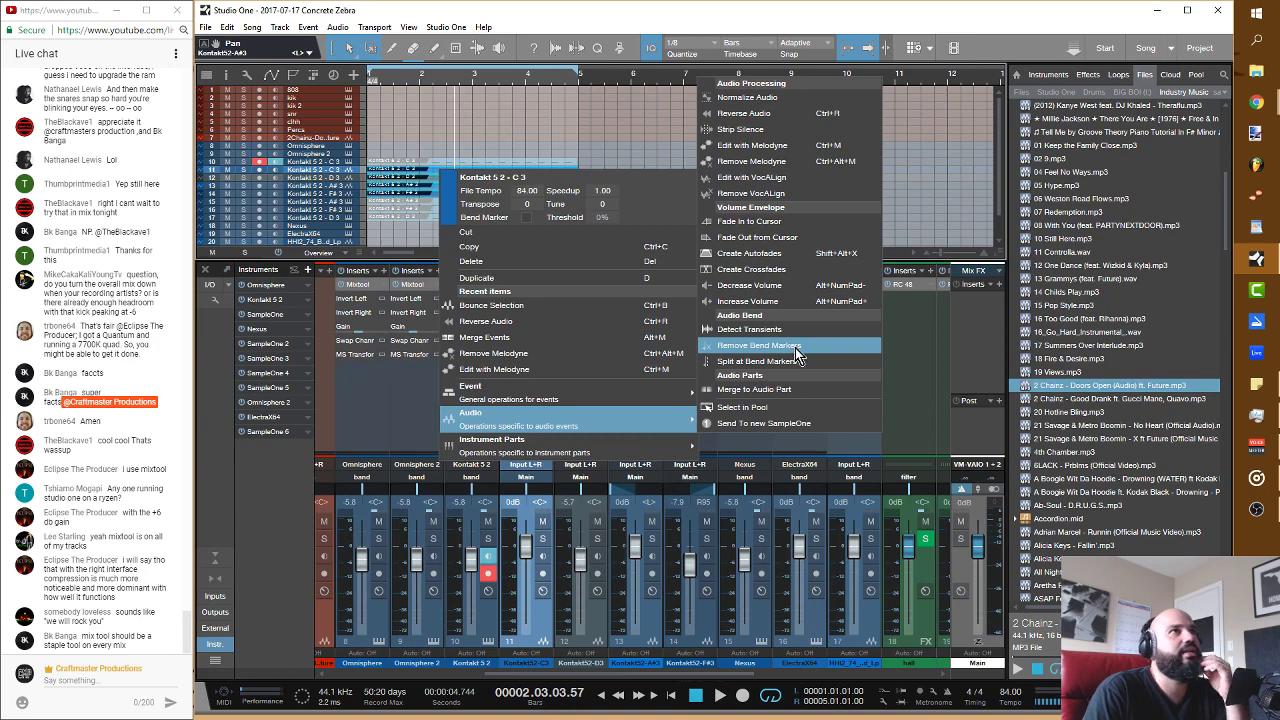
mouse_move(649, 399)
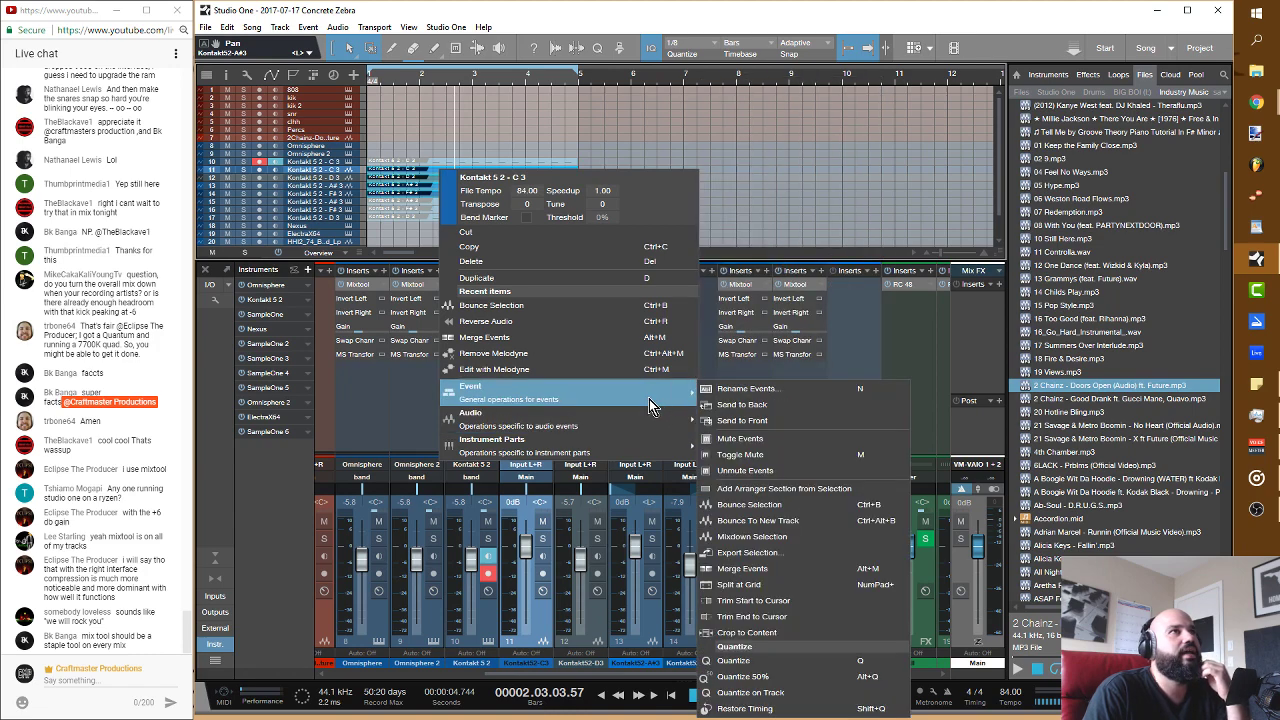
left_click(787, 534)
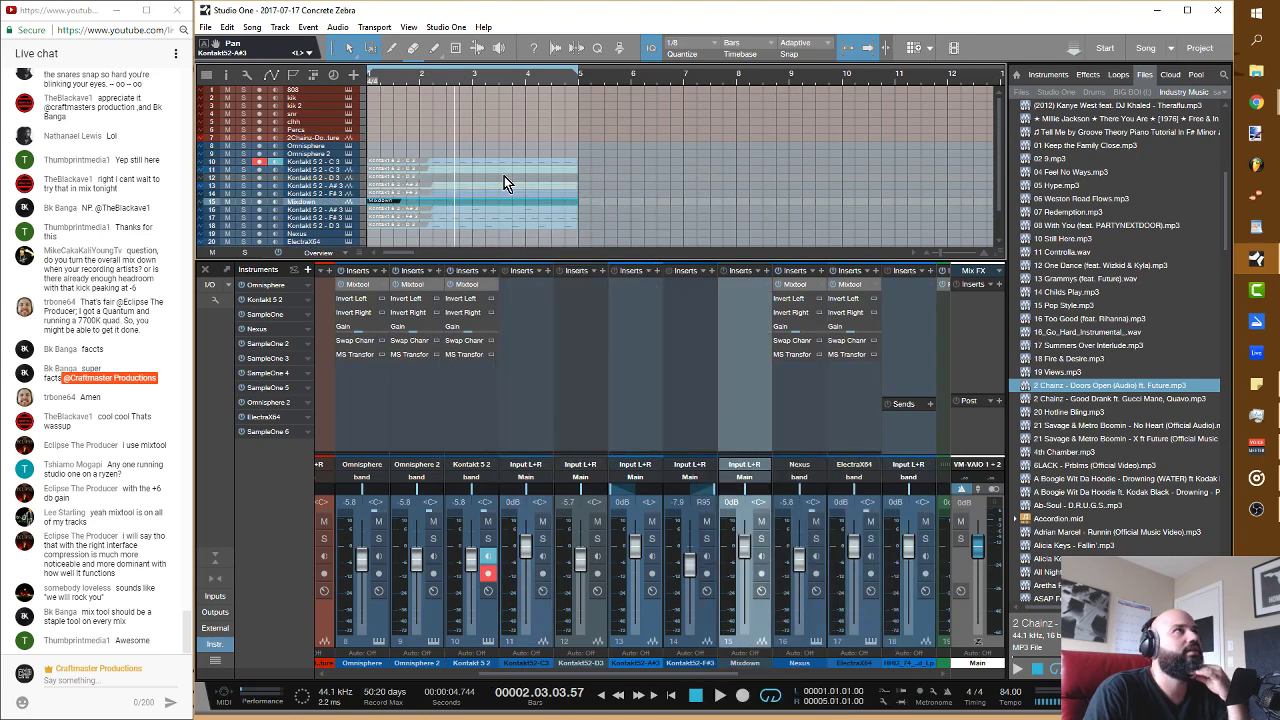
Step: Enlarge the Mixdown track and play the mixed-down drum loop
left_click_drag(336, 206, 322, 248)
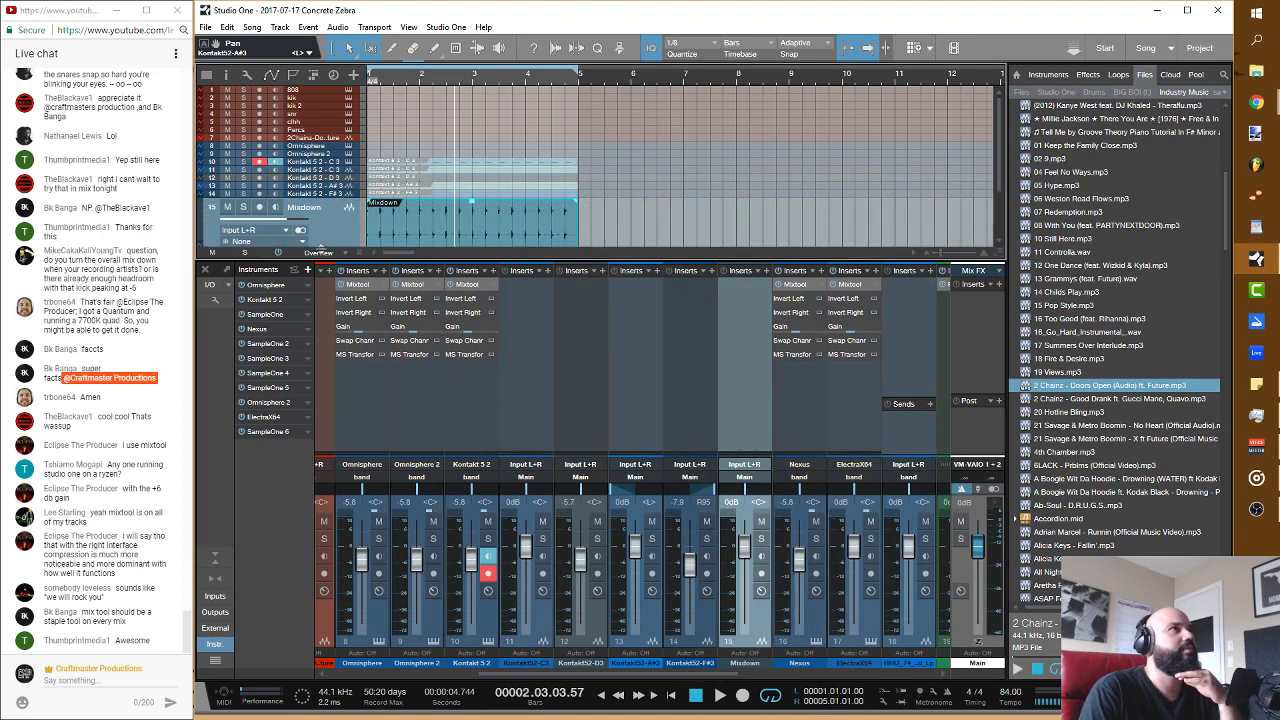
key("space")
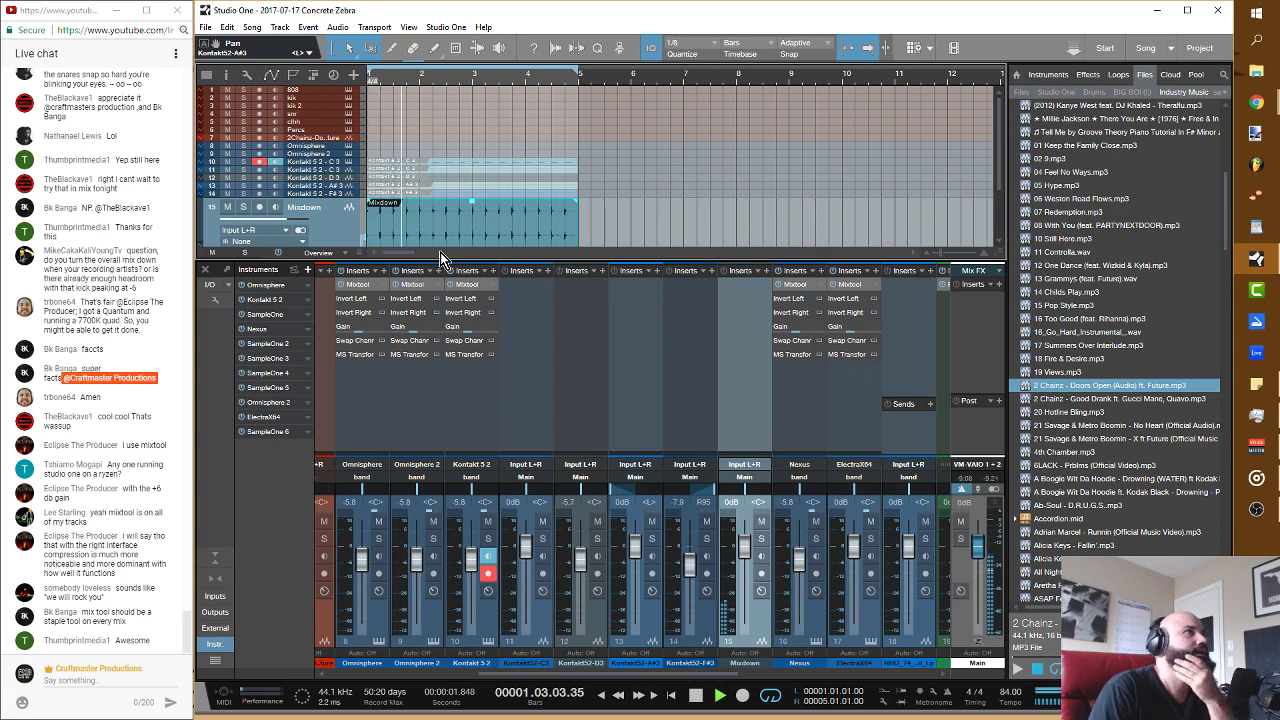
scroll(615, 192, "down", 2)
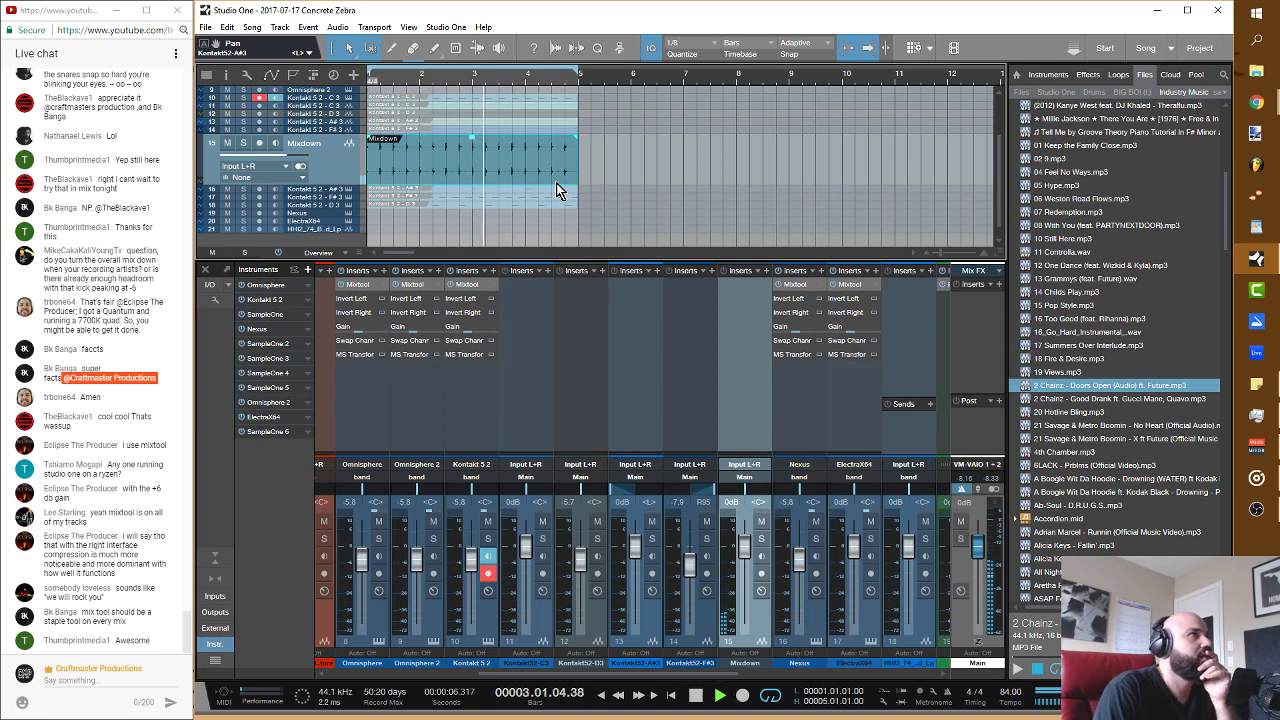
Step: Delete all the drum parts and audio events, including the mixdown, and shrink the Mixdown track back to overview height
left_click_drag(604, 210, 330, 97)
key("Delete")
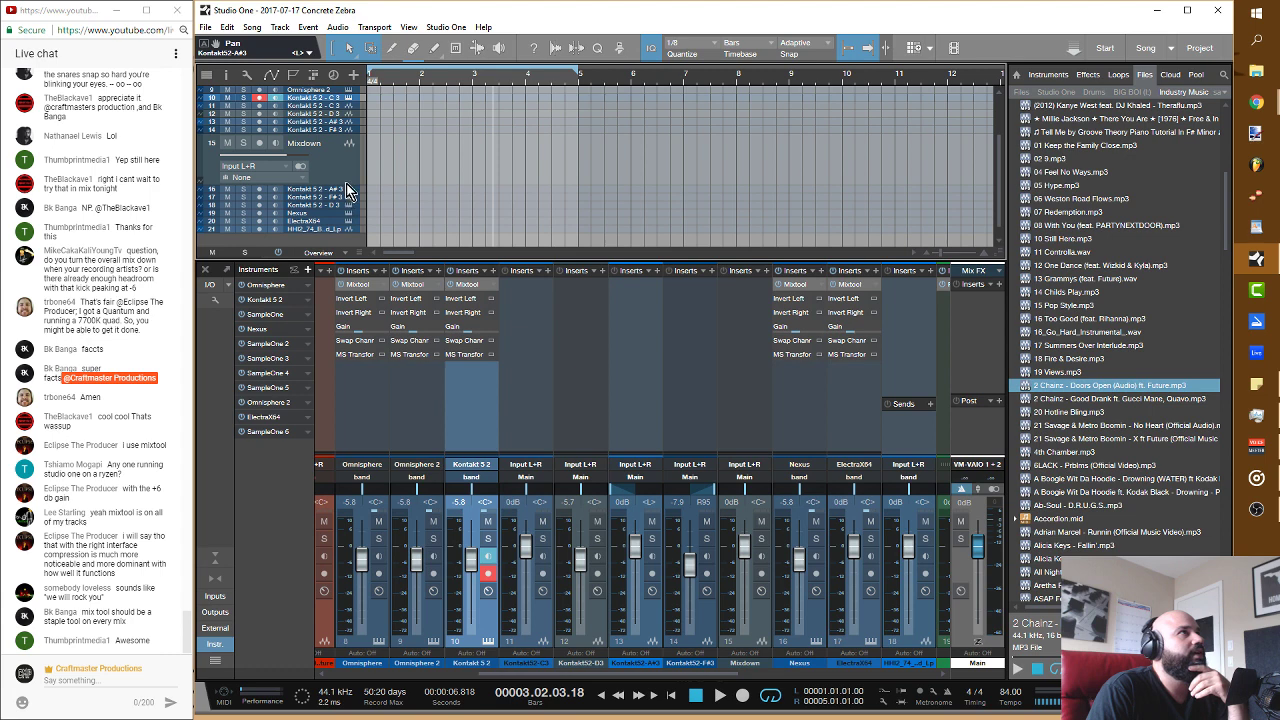
left_click_drag(347, 186, 351, 142)
scroll(396, 168, "up", 2)
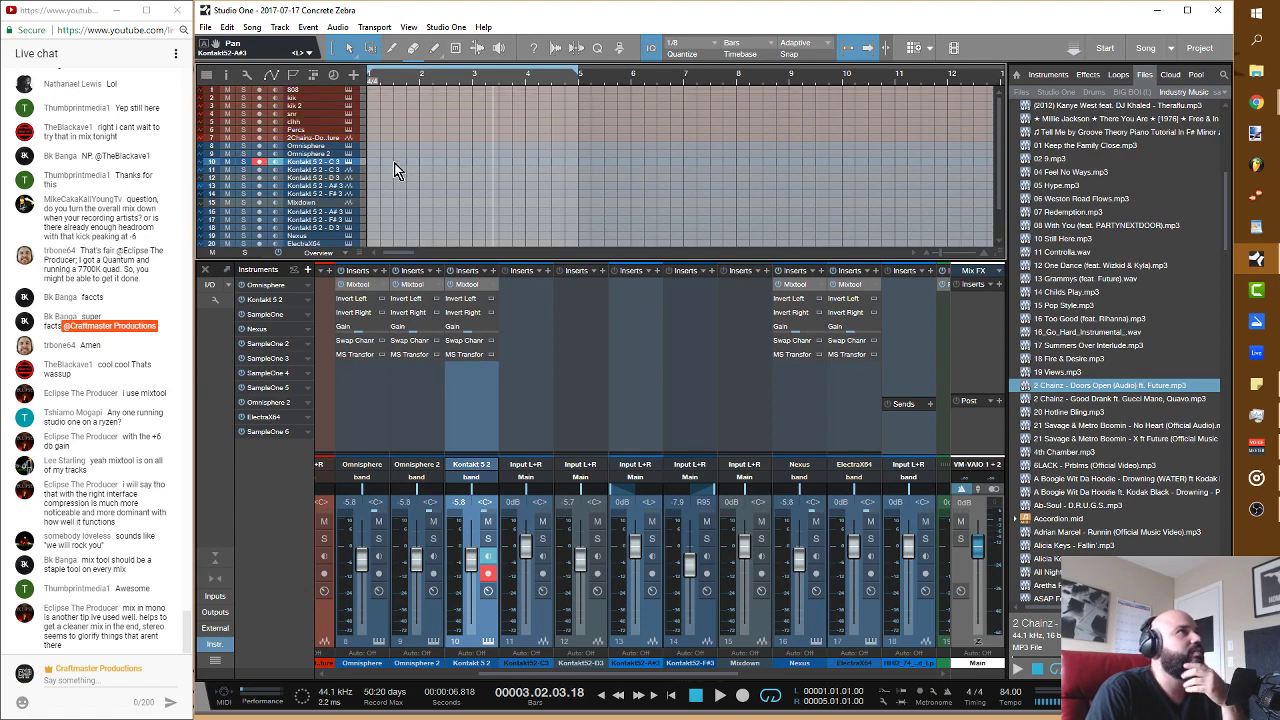
Step: Select the bounced audio tracks from C 3 through Mixdown and review the options for the selected tracks
left_click(337, 203)
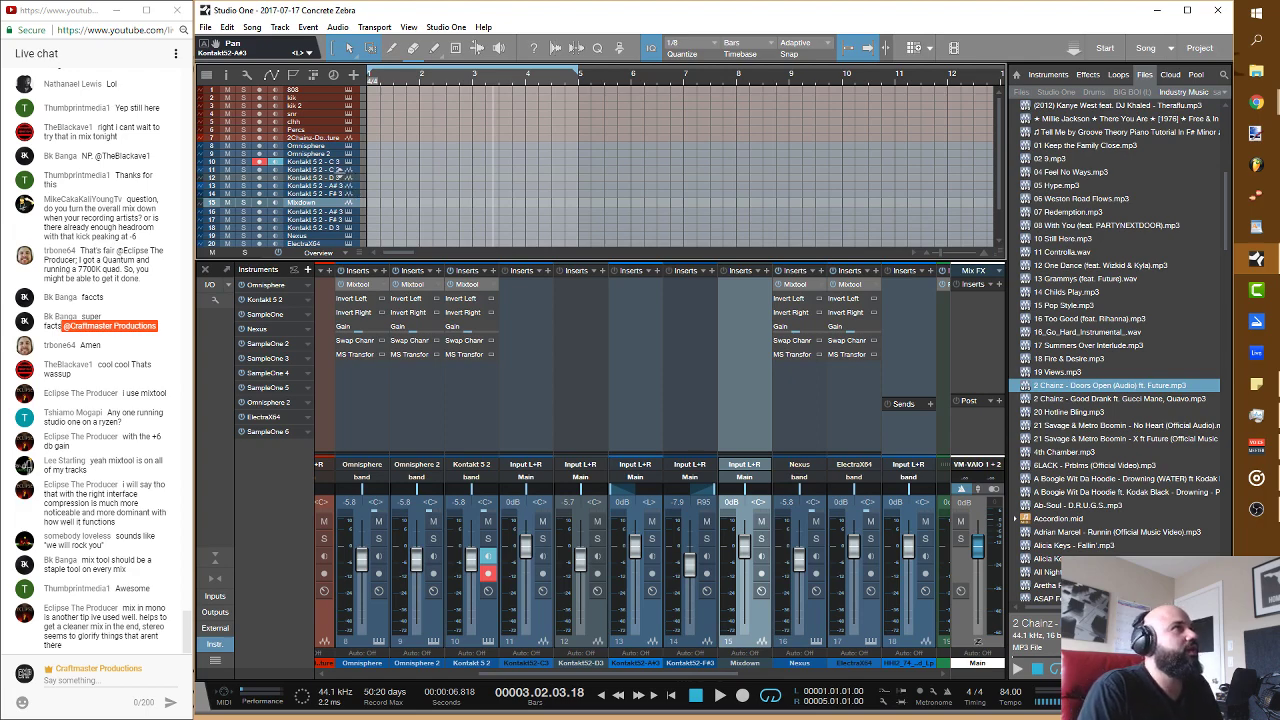
left_click(341, 173, "shift")
right_click(341, 173)
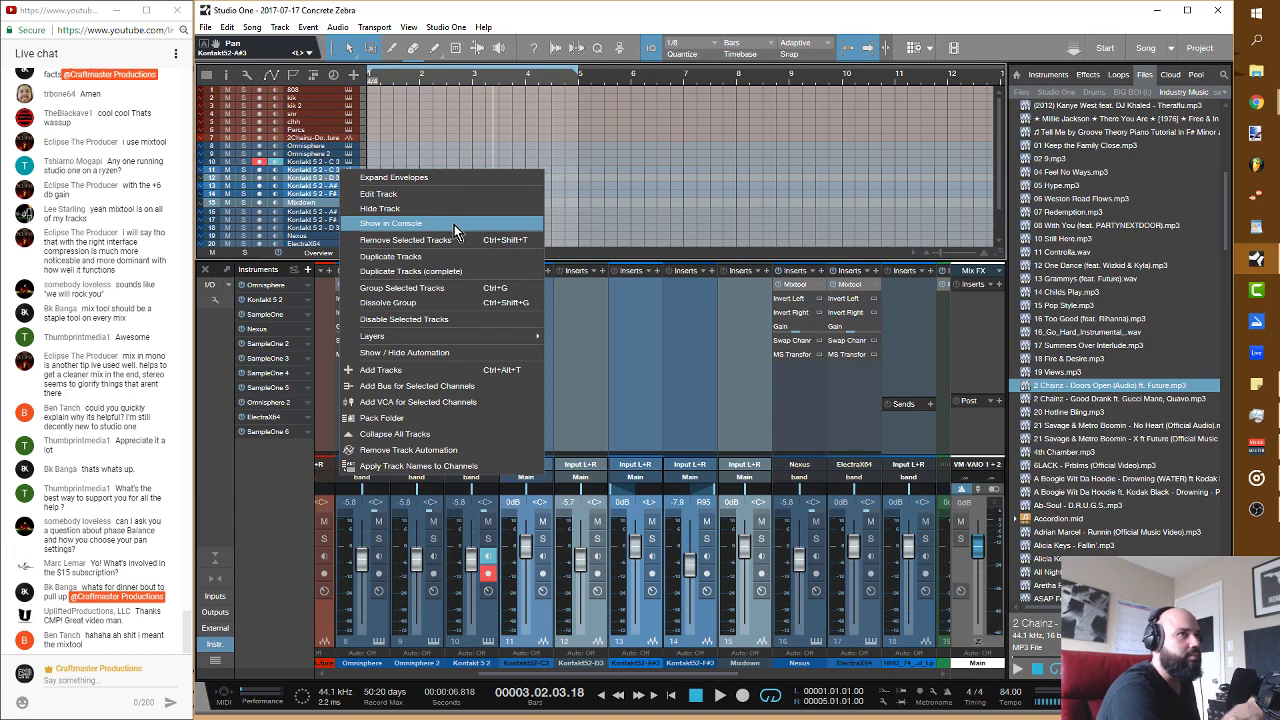
left_click(572, 211)
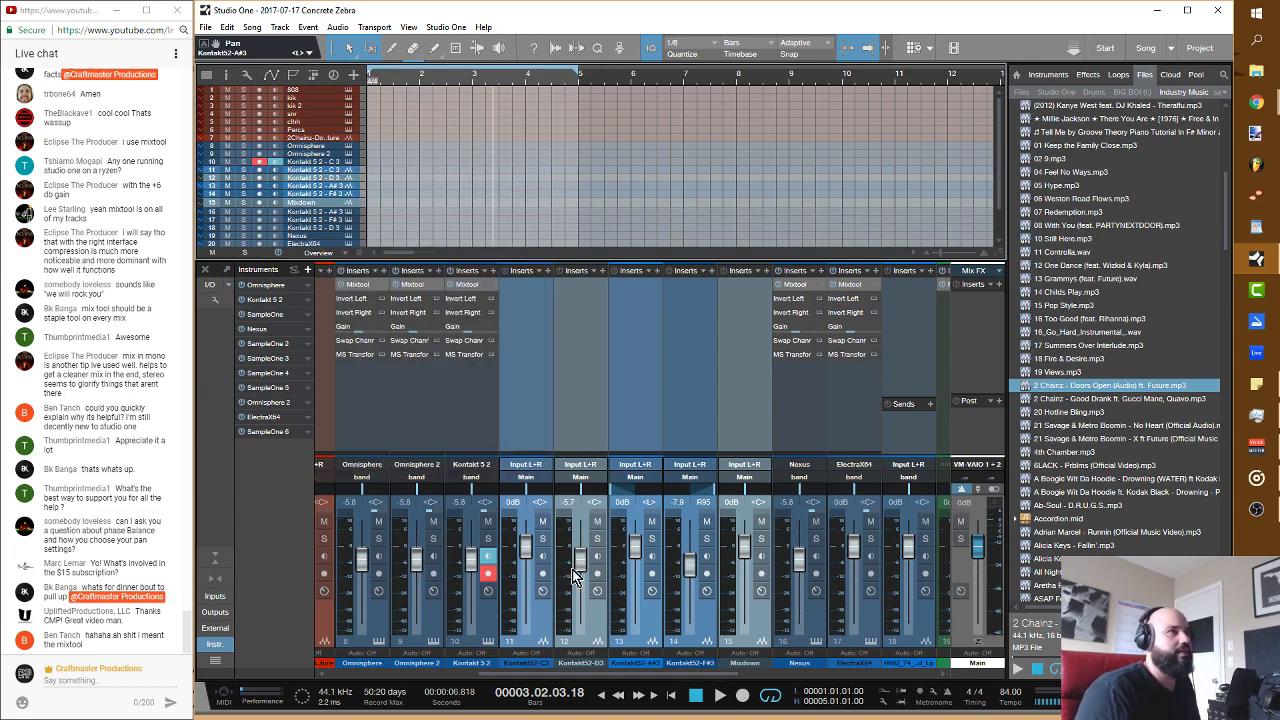
mouse_move(621, 555)
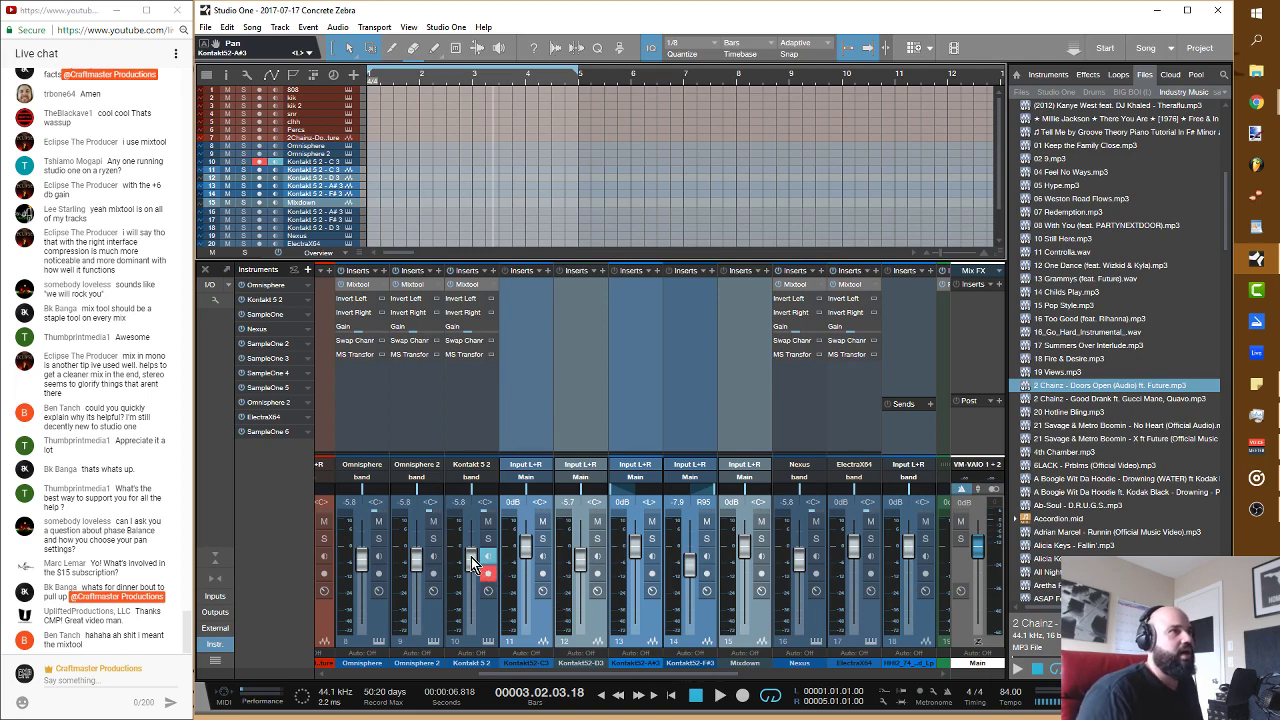
Step: Raise the volume fader of the Kontakt 5 2 channel to about -0.6 dB
left_click_drag(474, 565, 474, 555)
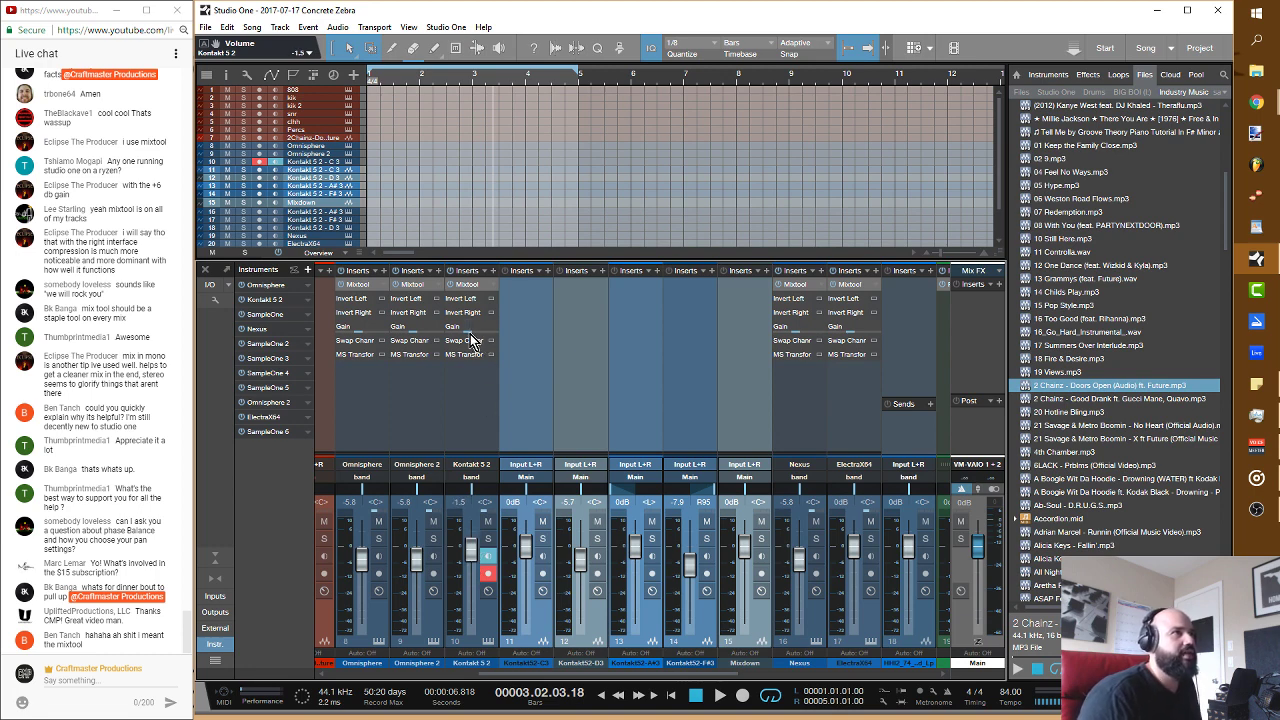
left_click_drag(471, 550, 469, 606)
left_click_drag(474, 548, 470, 557)
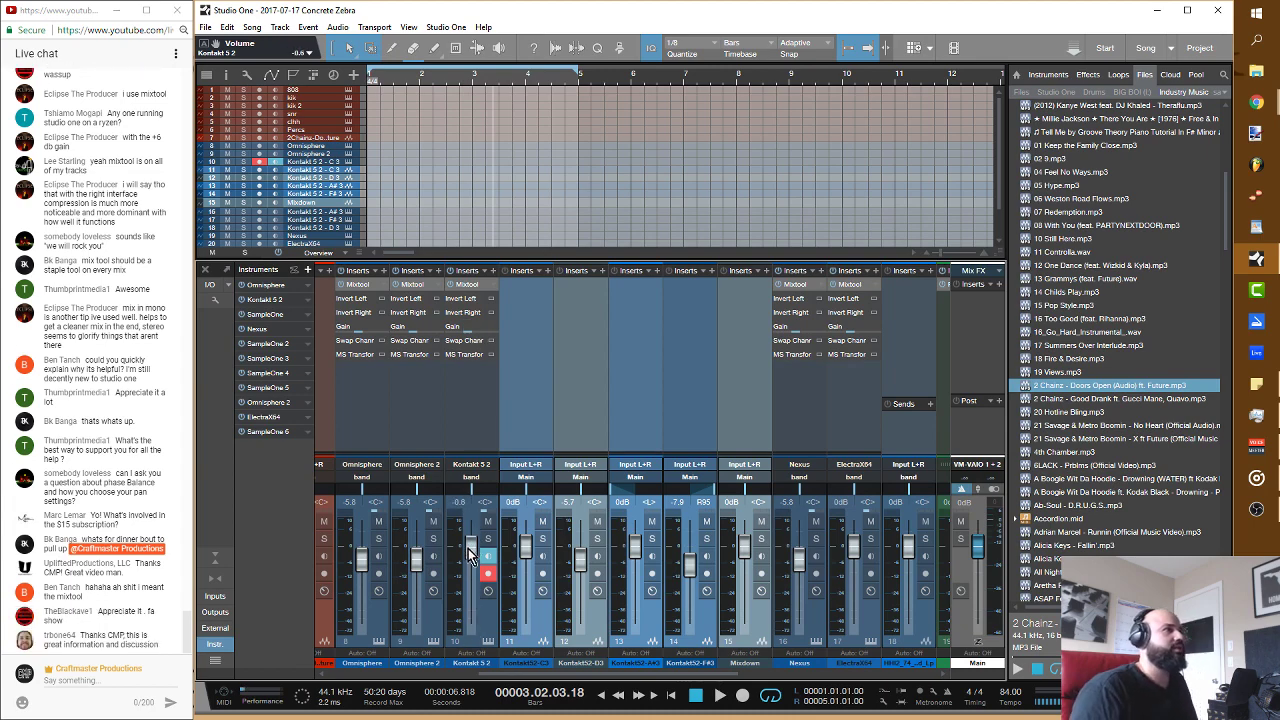
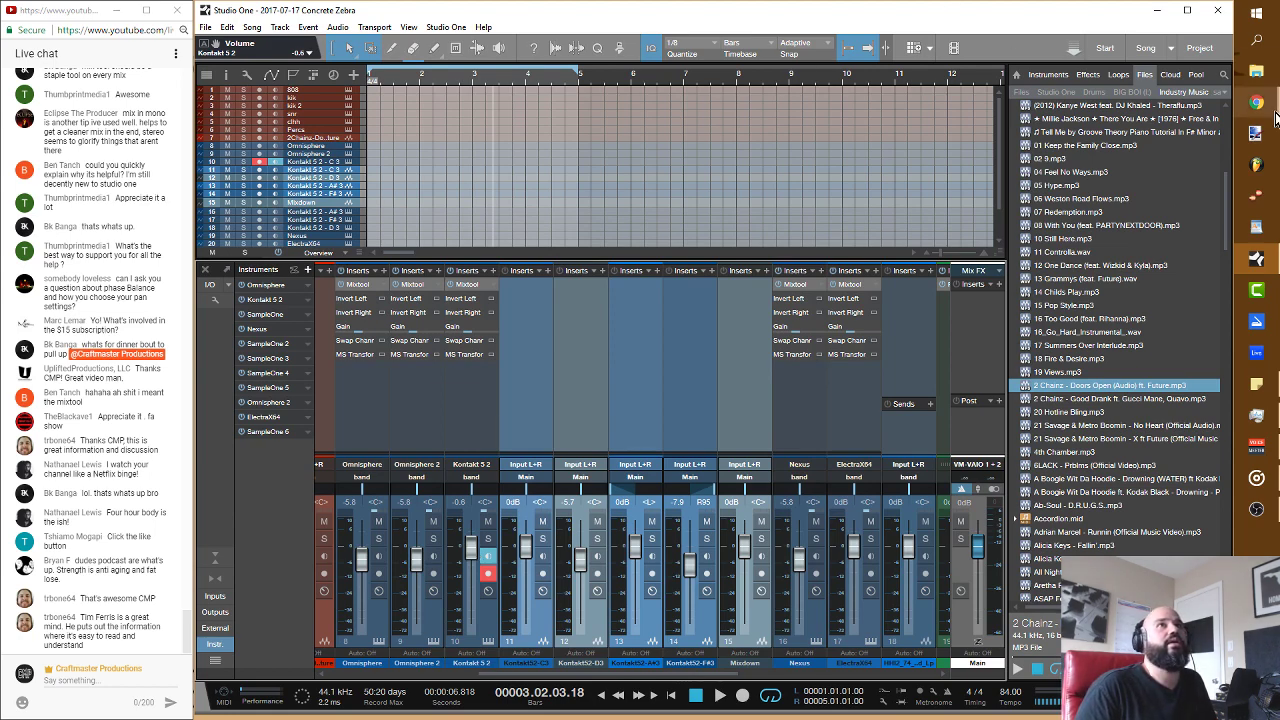
mouse_move(1269, 113)
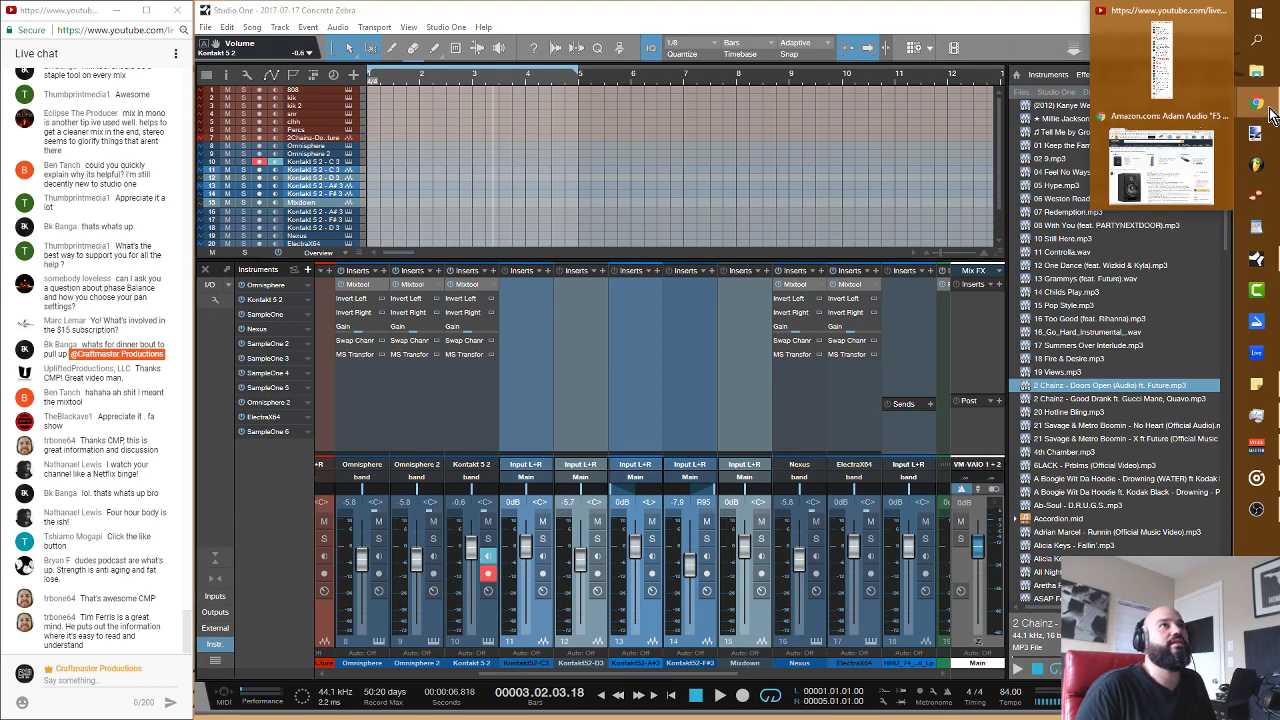
left_click(1192, 150)
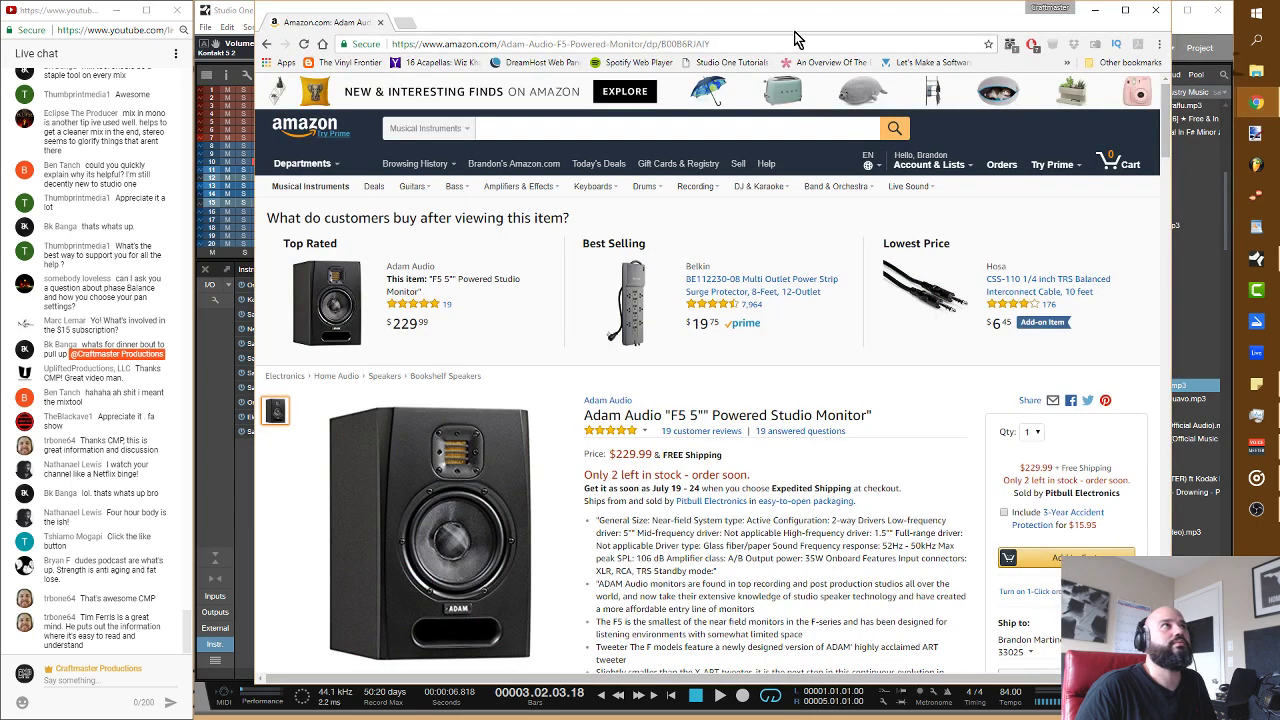
left_click(505, 44)
type("www.")
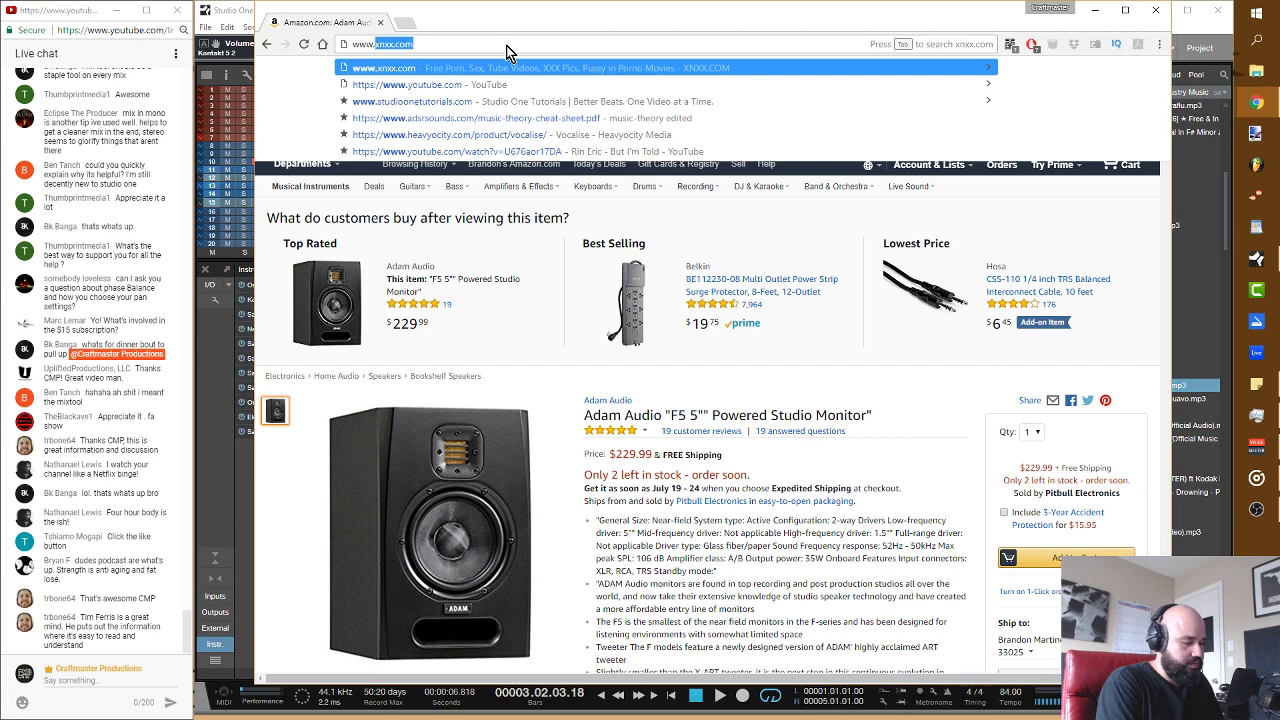
type("studio")
key("Return")
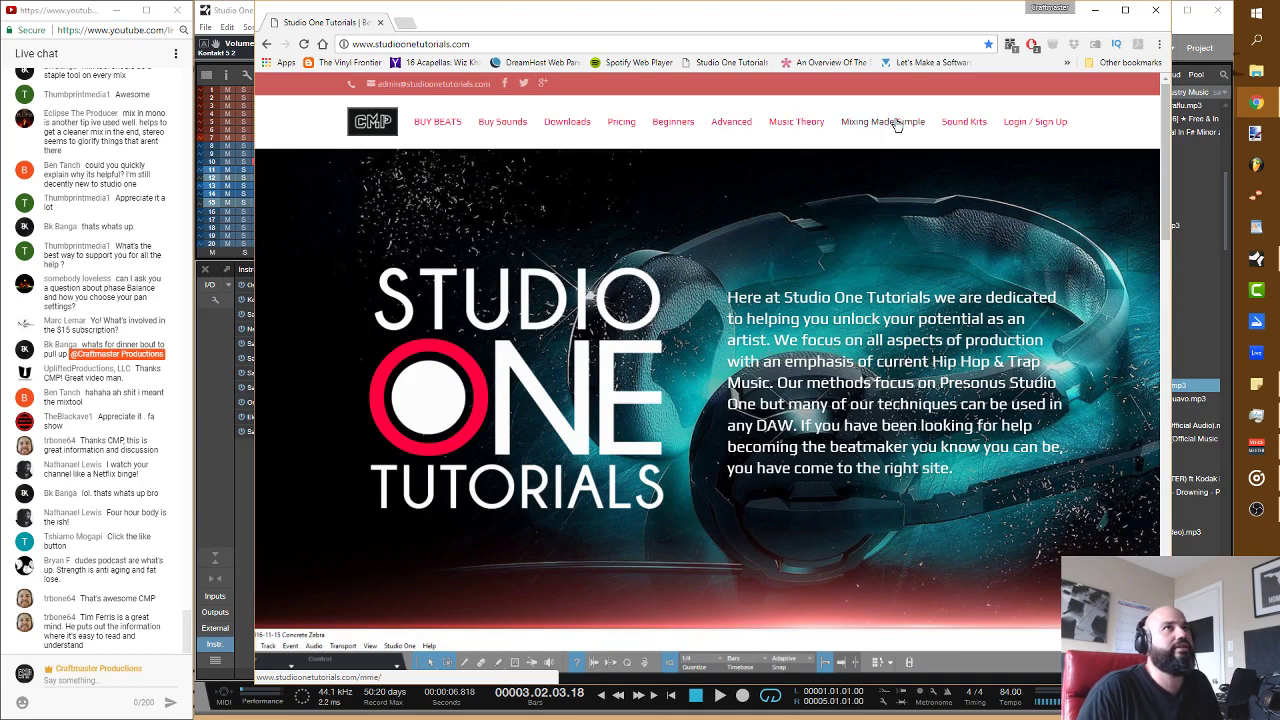
Step: Open the site's Advanced tutorials page and view the free download links section and the newest tutorial video
left_click(725, 124)
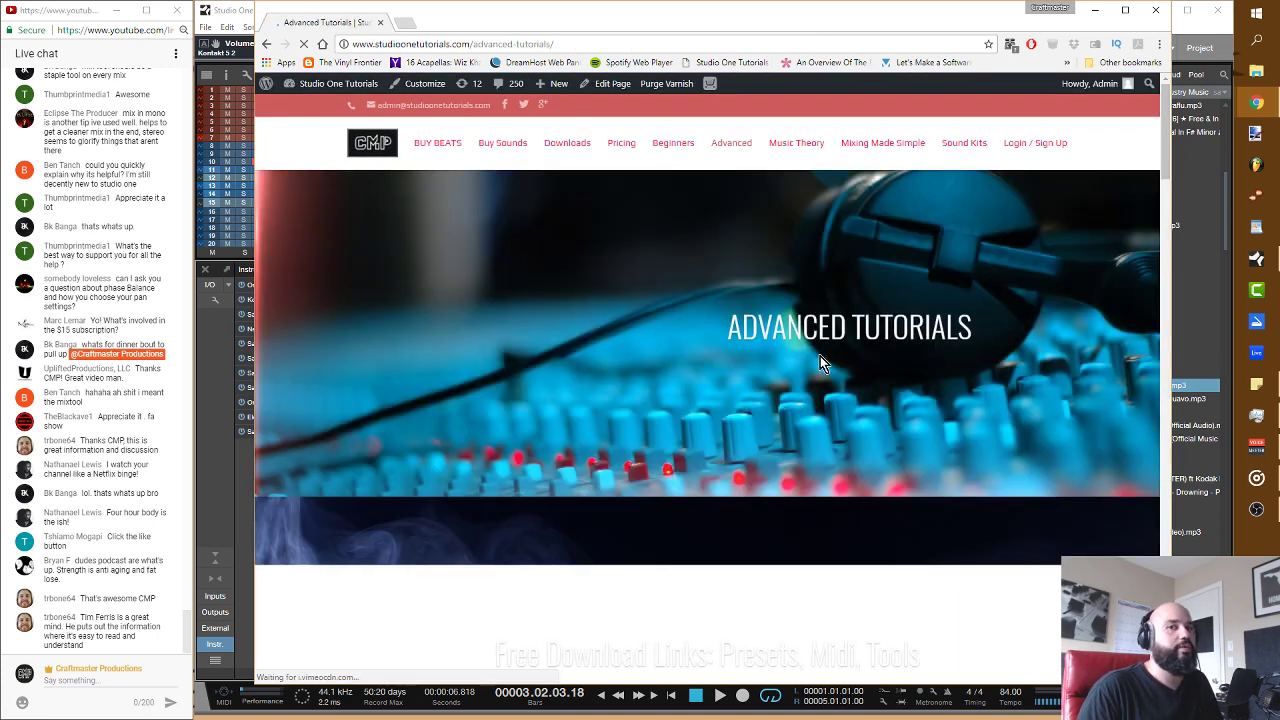
scroll(819, 380, "down", 1)
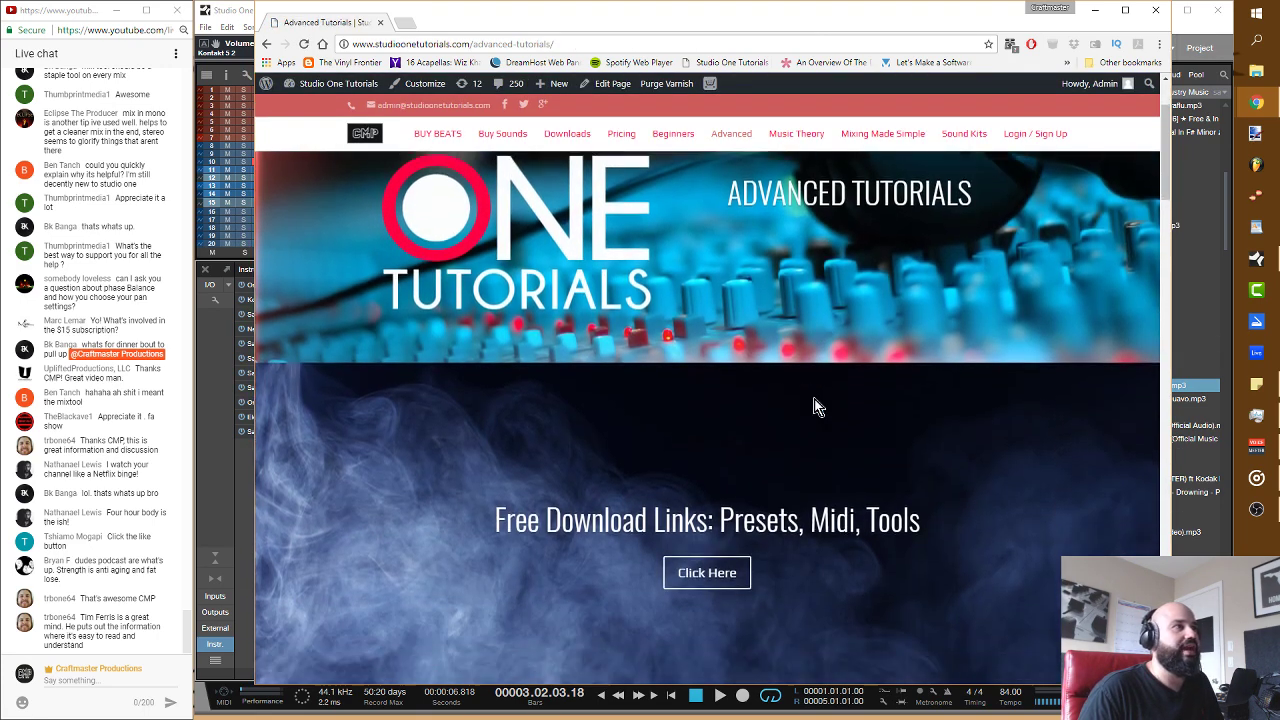
scroll(815, 400, "down", 2)
scroll(814, 400, "down", 1)
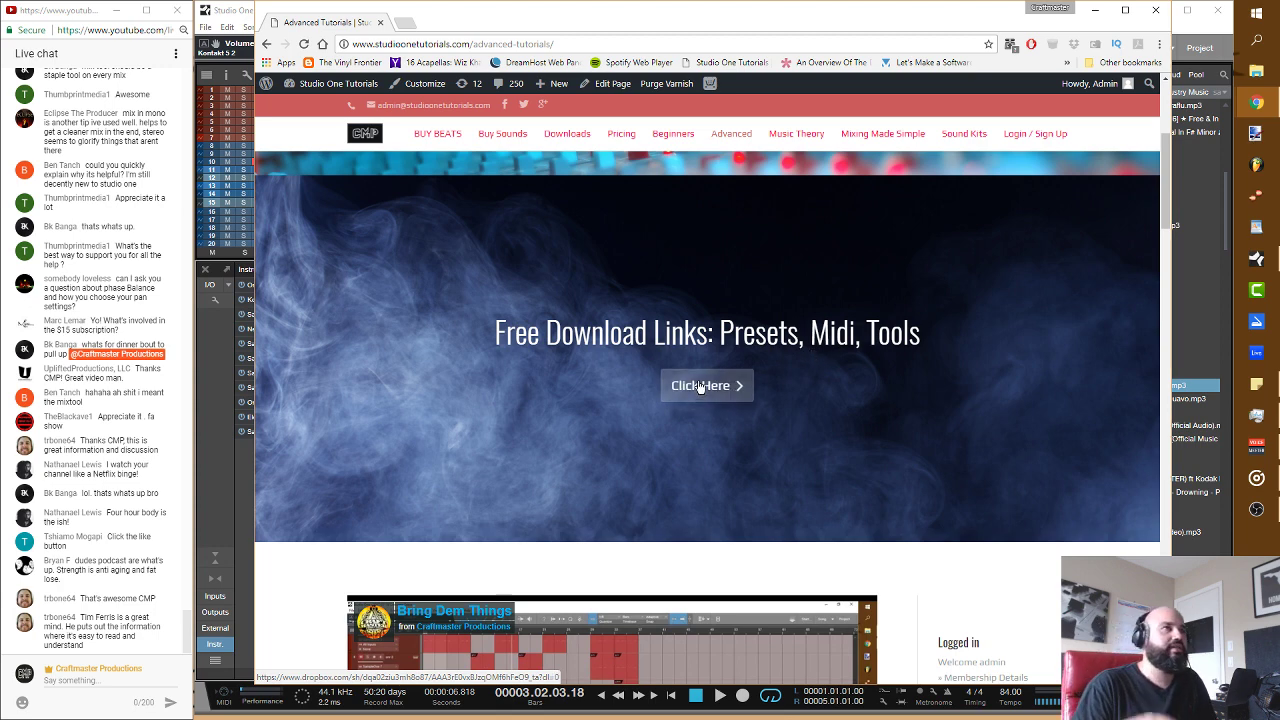
scroll(700, 387, "down", 2)
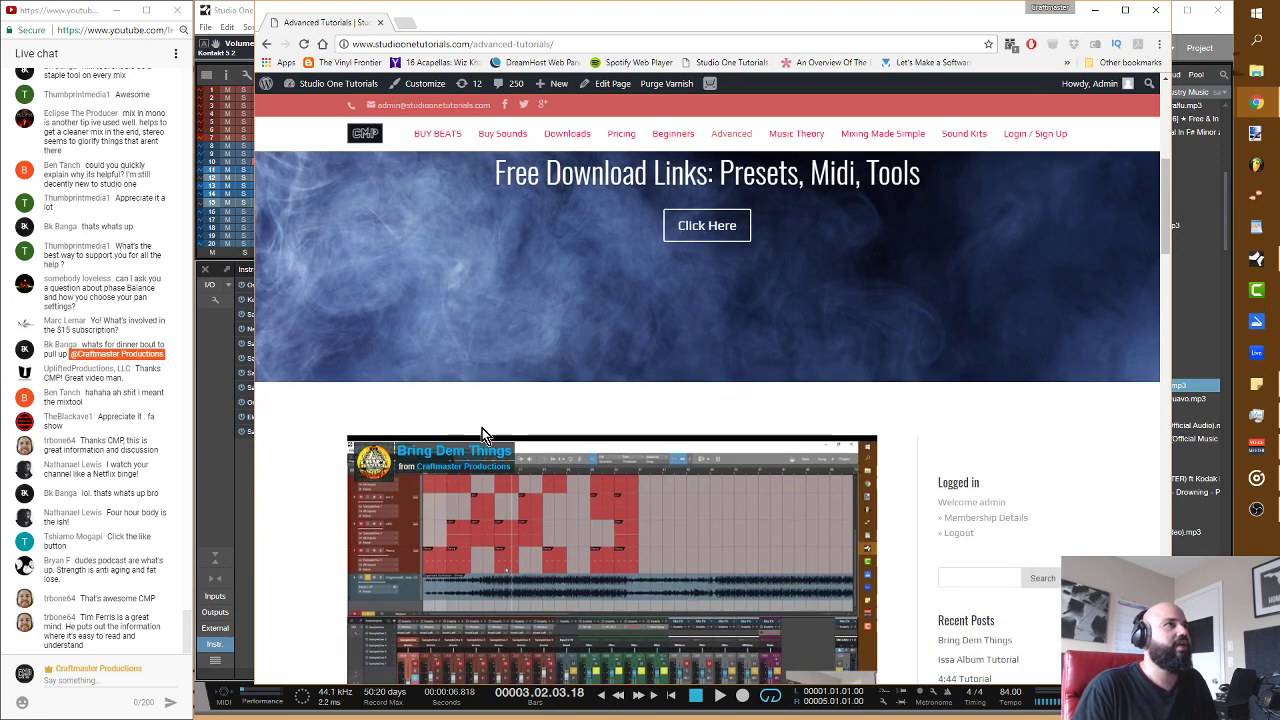
scroll(482, 428, "down", 1)
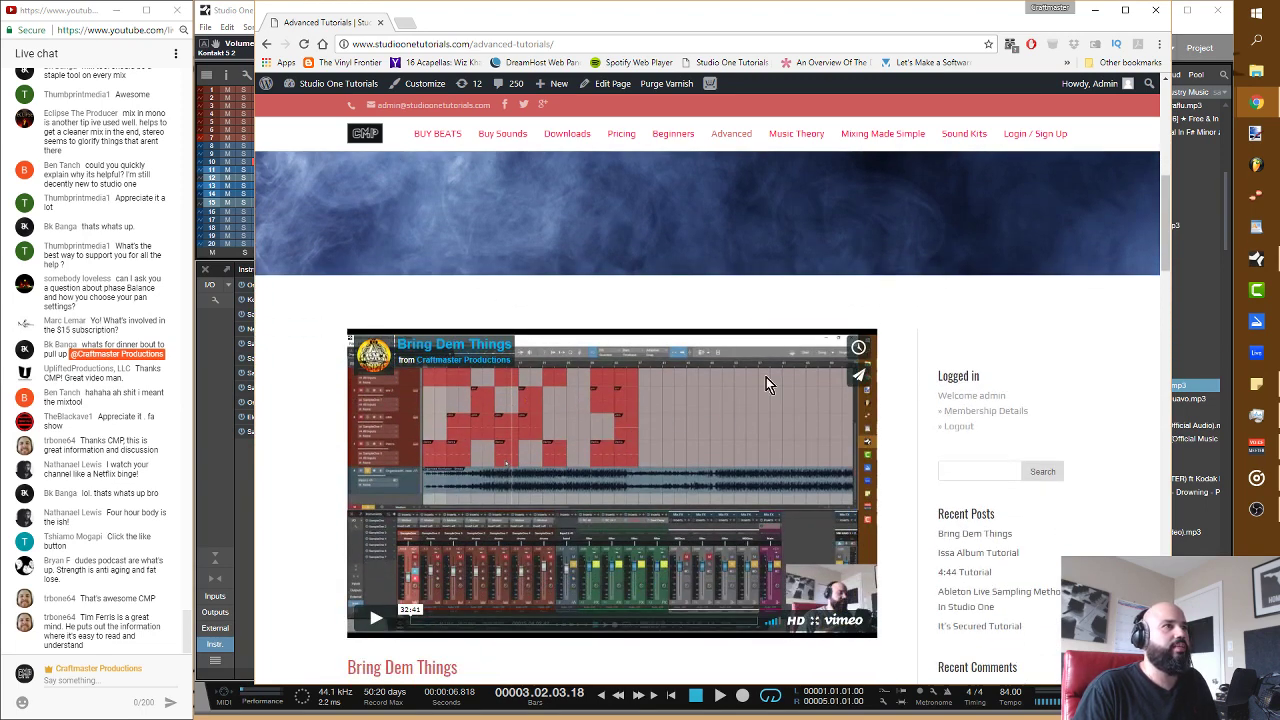
Step: Look through the advanced tutorial posts from Bring Dem Things down to Young Thug She Wanna Party
scroll(368, 389, "down", 3)
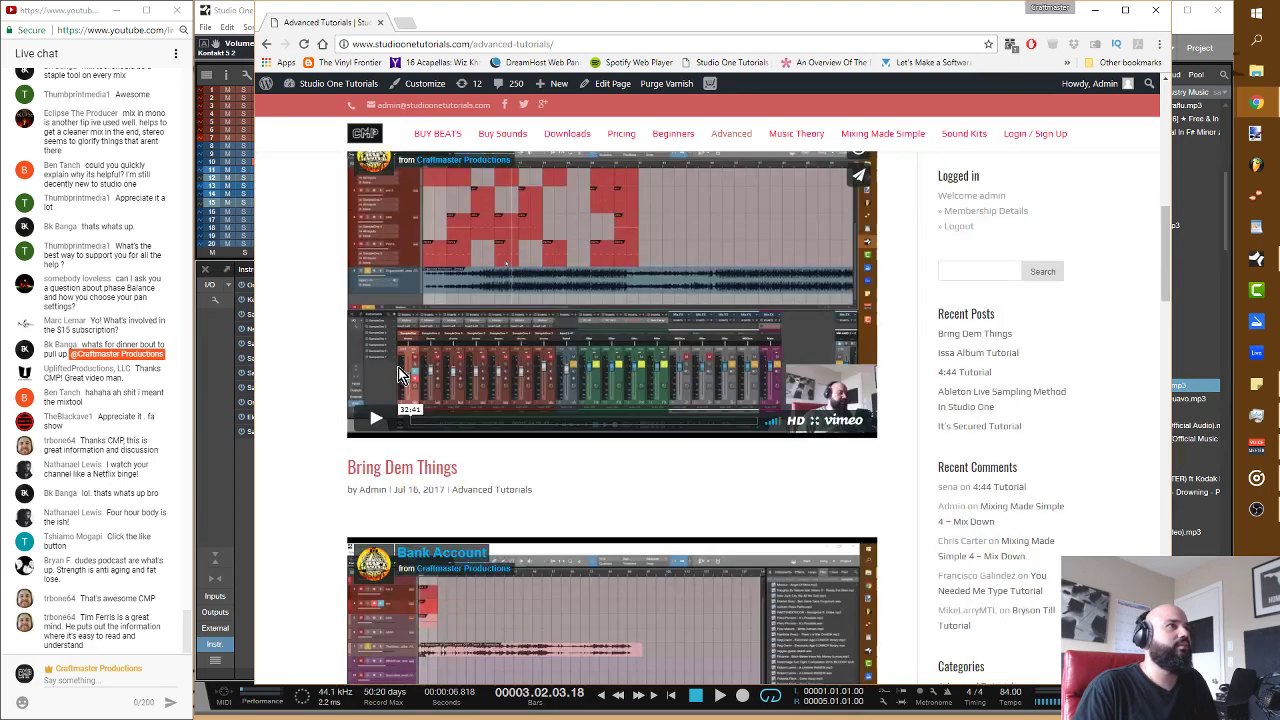
scroll(310, 397, "down", 4)
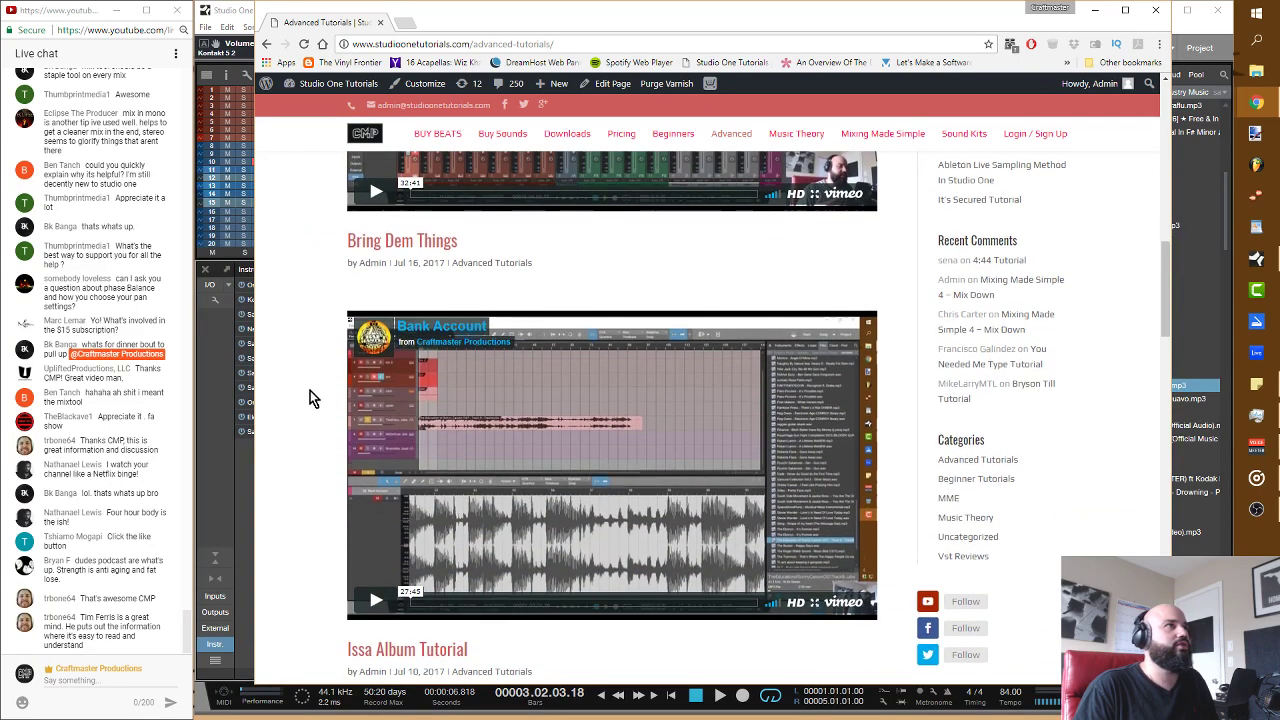
scroll(310, 397, "down", 1)
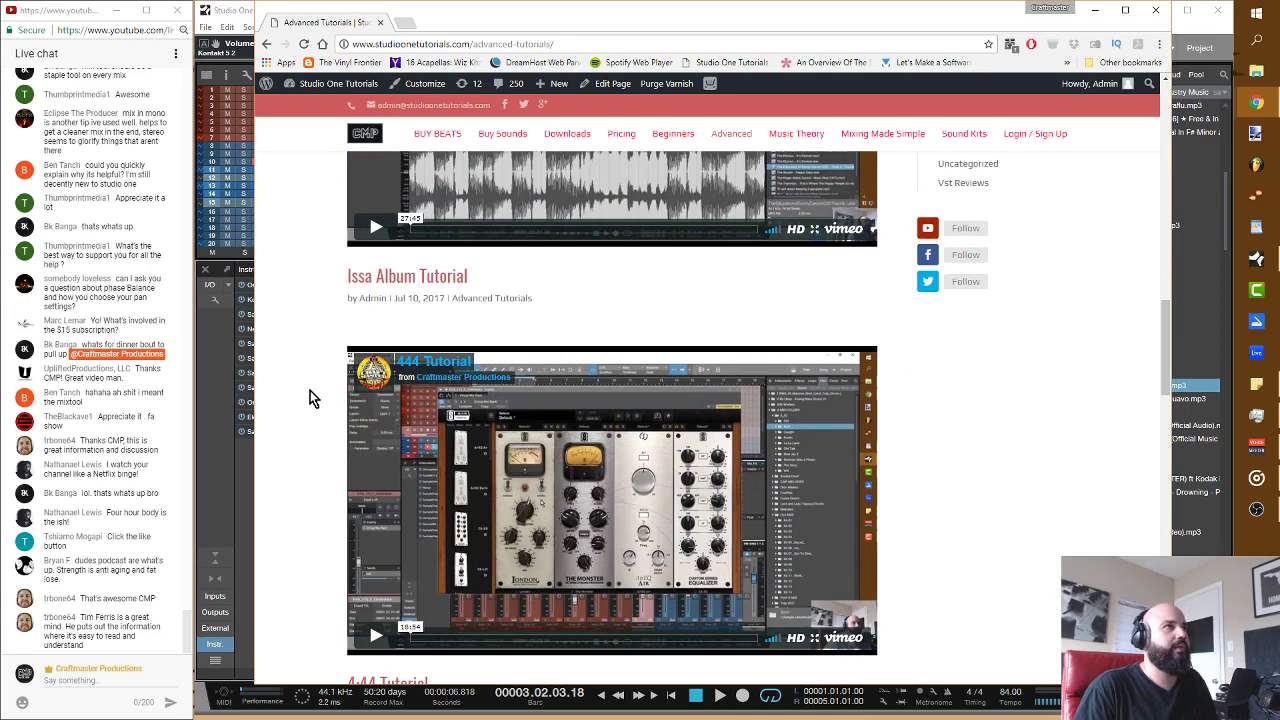
scroll(310, 397, "down", 3)
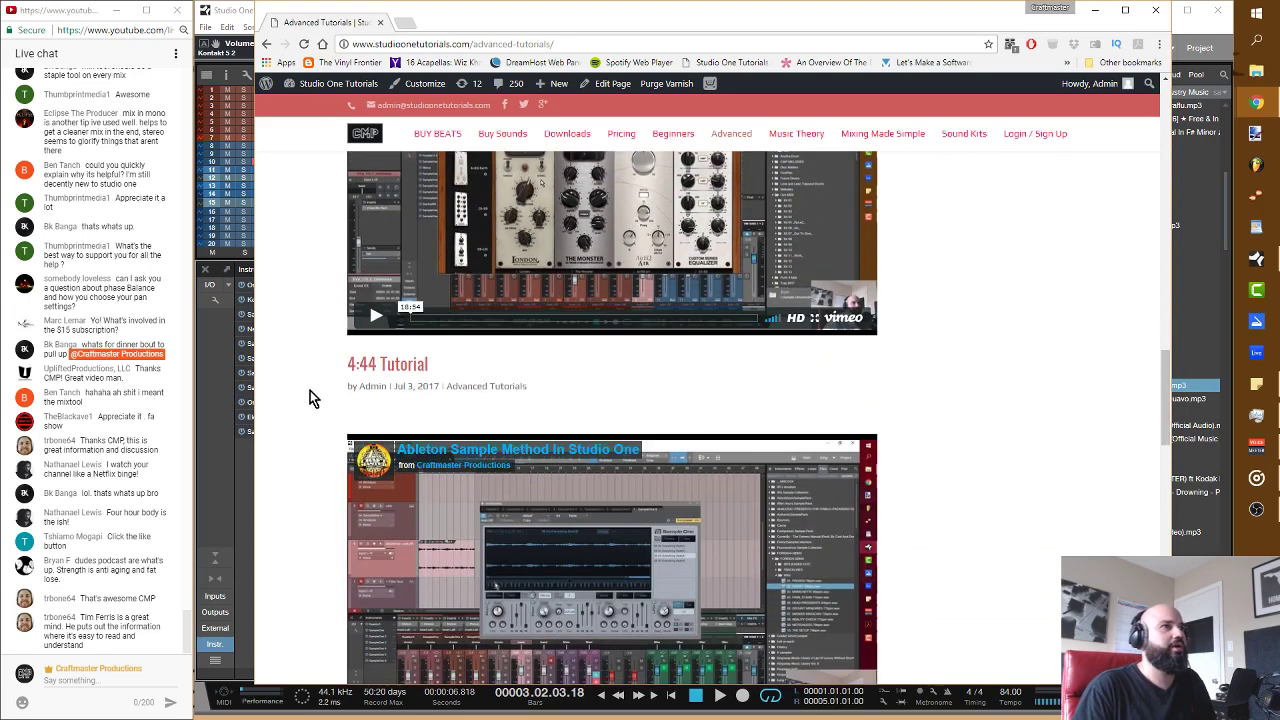
scroll(310, 397, "down", 1)
scroll(310, 397, "down", 3)
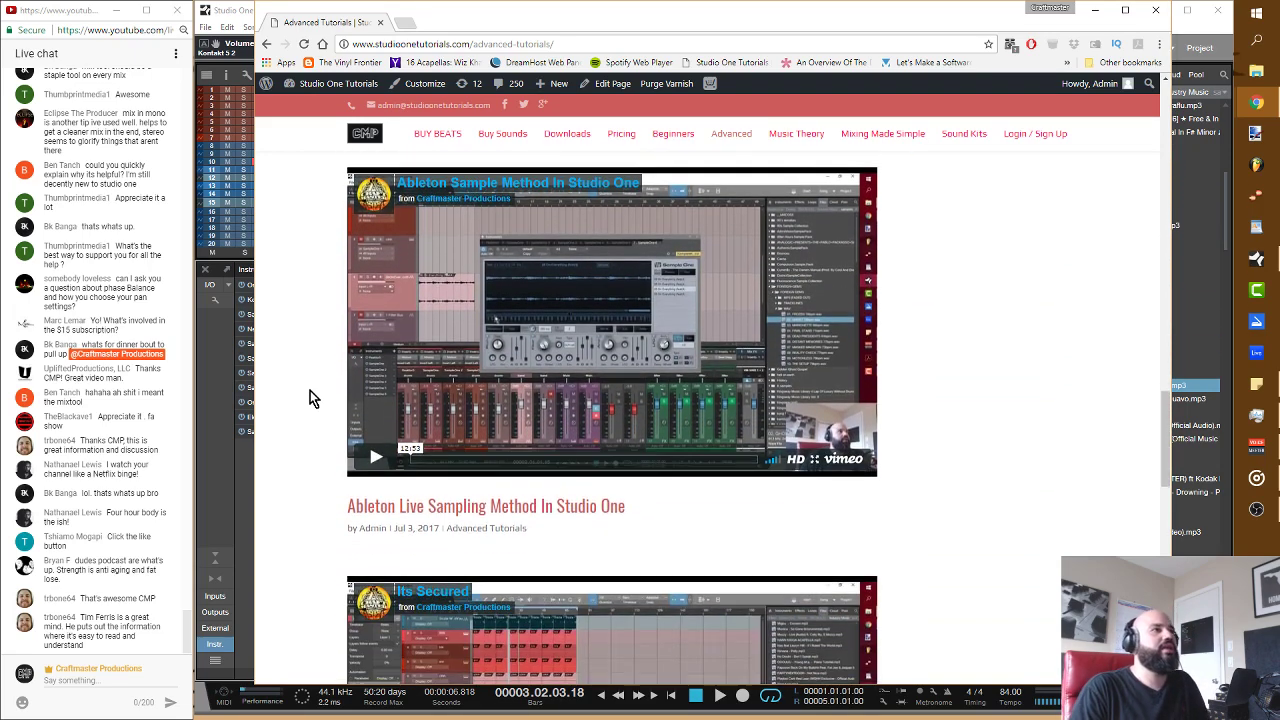
scroll(310, 397, "down", 1)
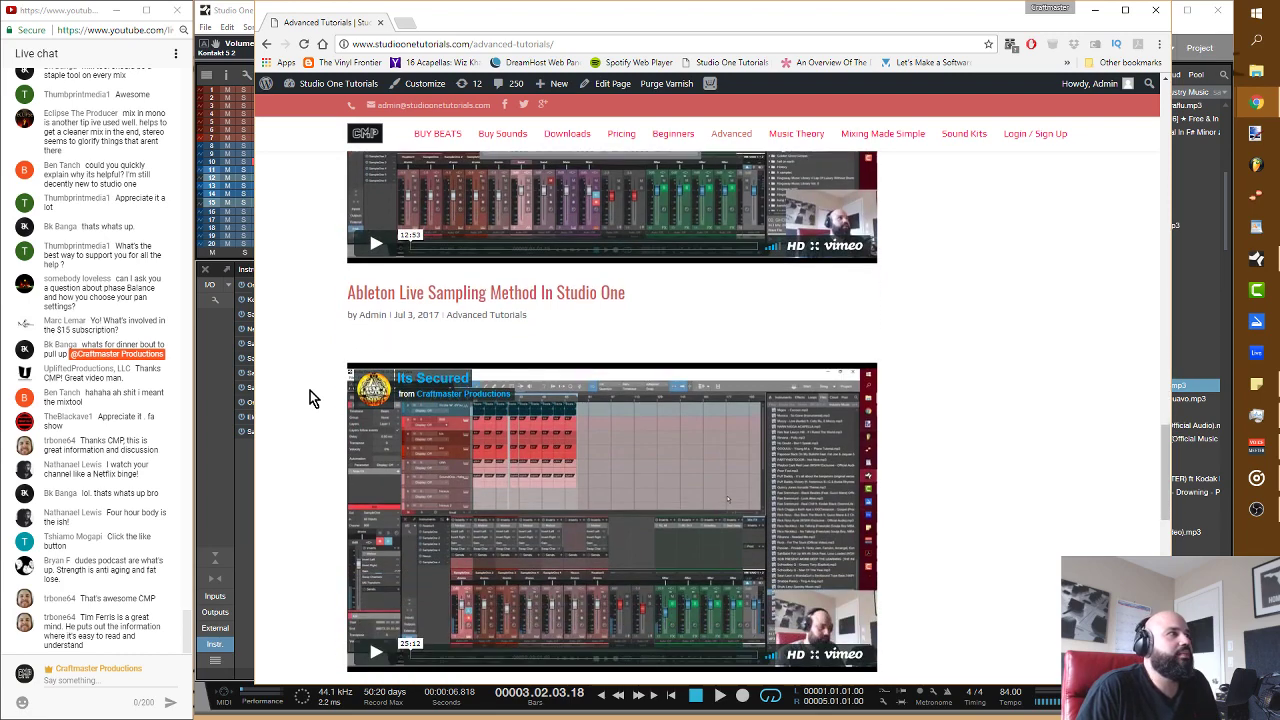
scroll(310, 397, "down", 1)
scroll(310, 397, "down", 3)
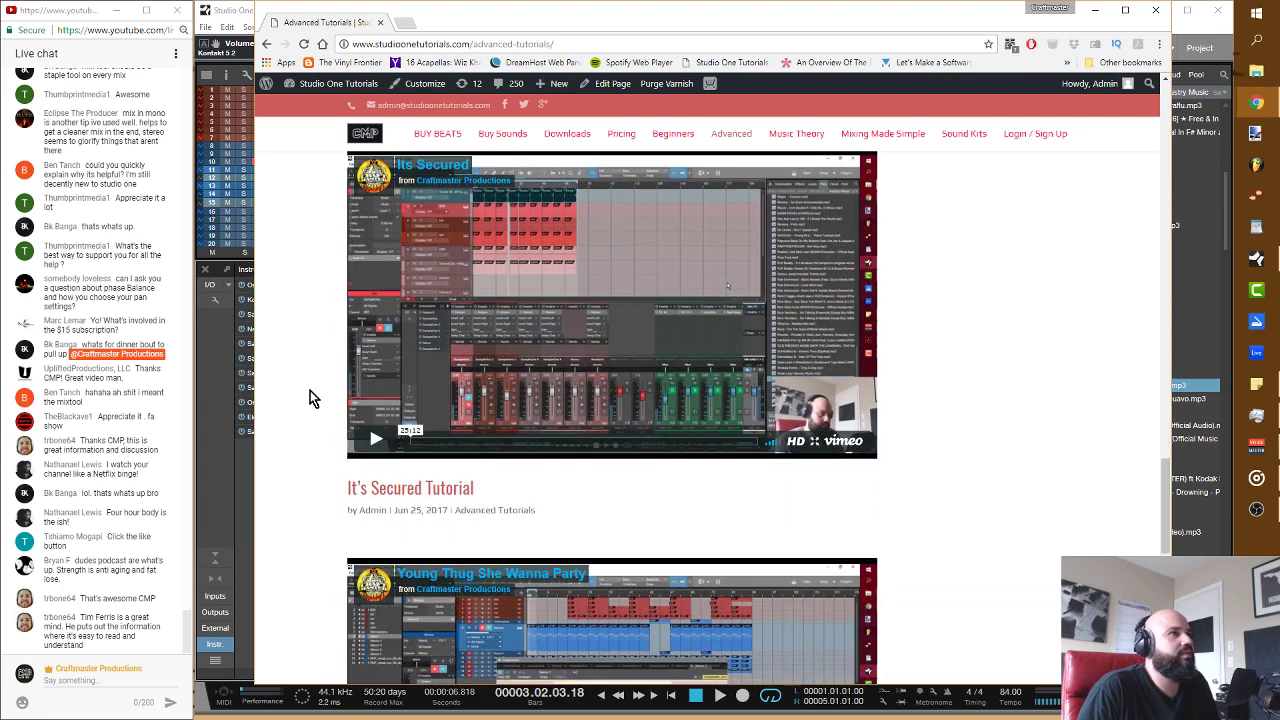
scroll(310, 397, "down", 3)
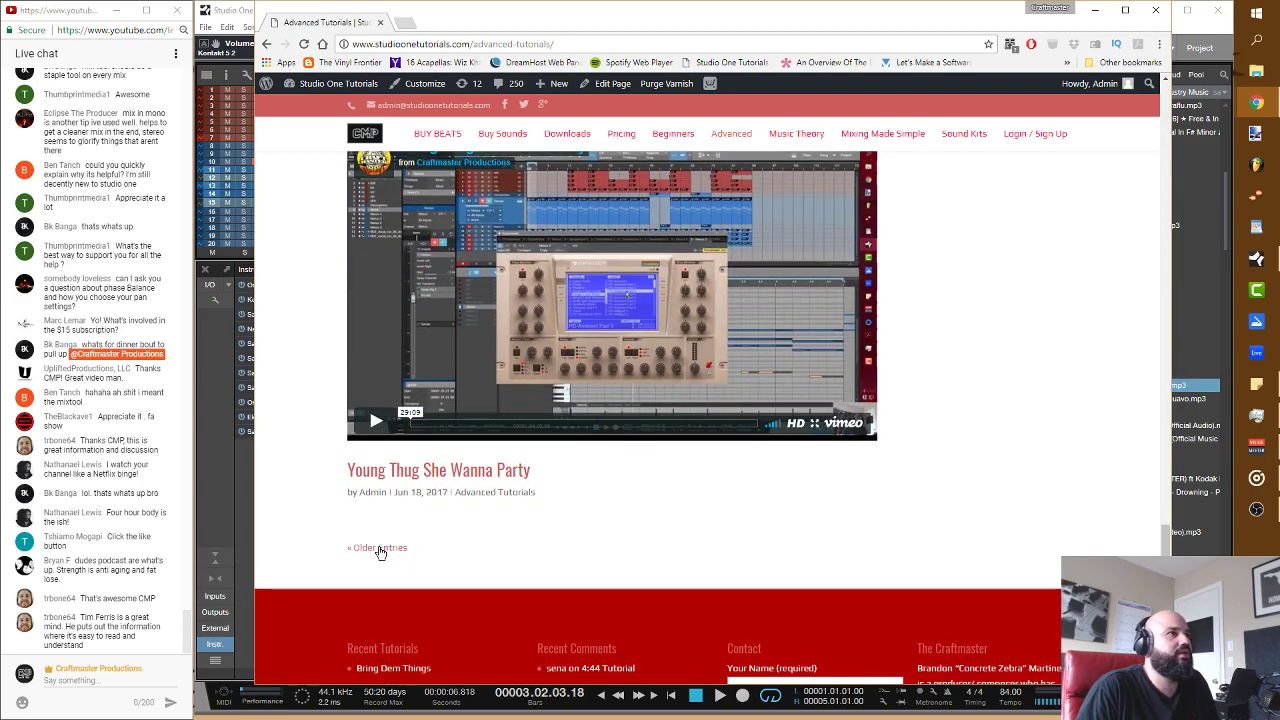
Step: Go to the older entries on page 2 and review the tutorials down to Advanced Loop Layering
left_click(379, 549)
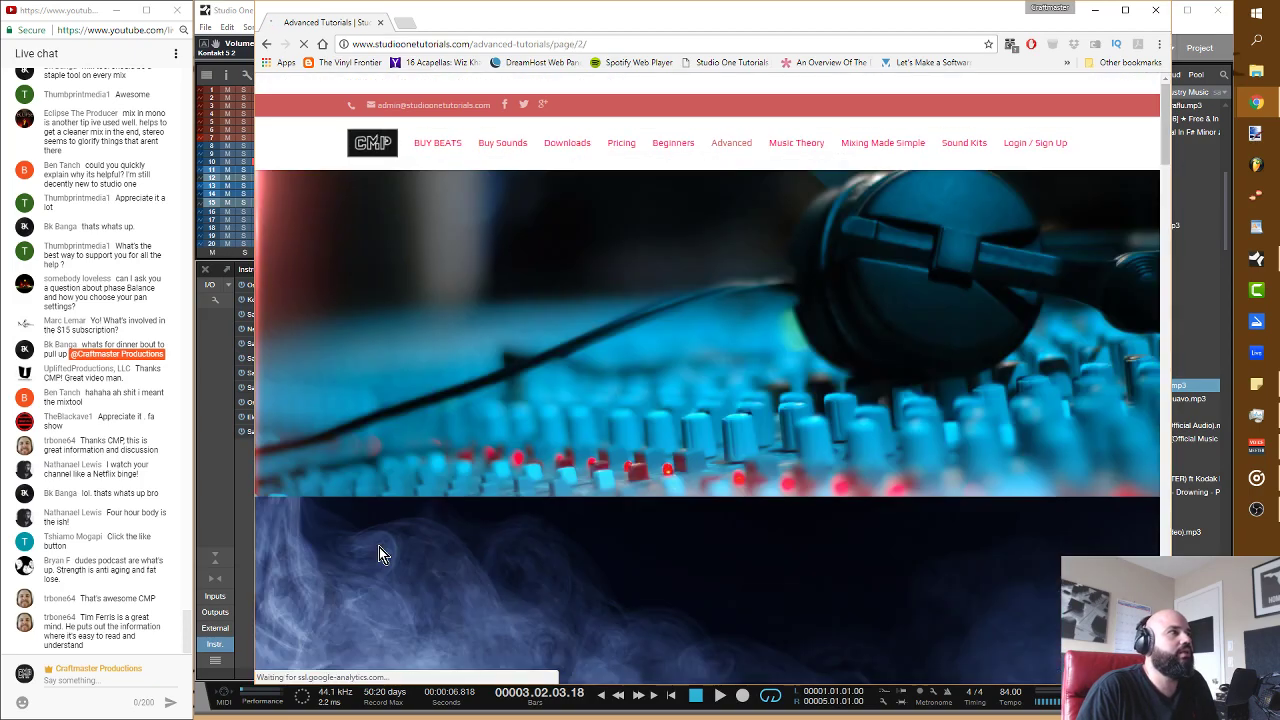
scroll(375, 439, "down", 7)
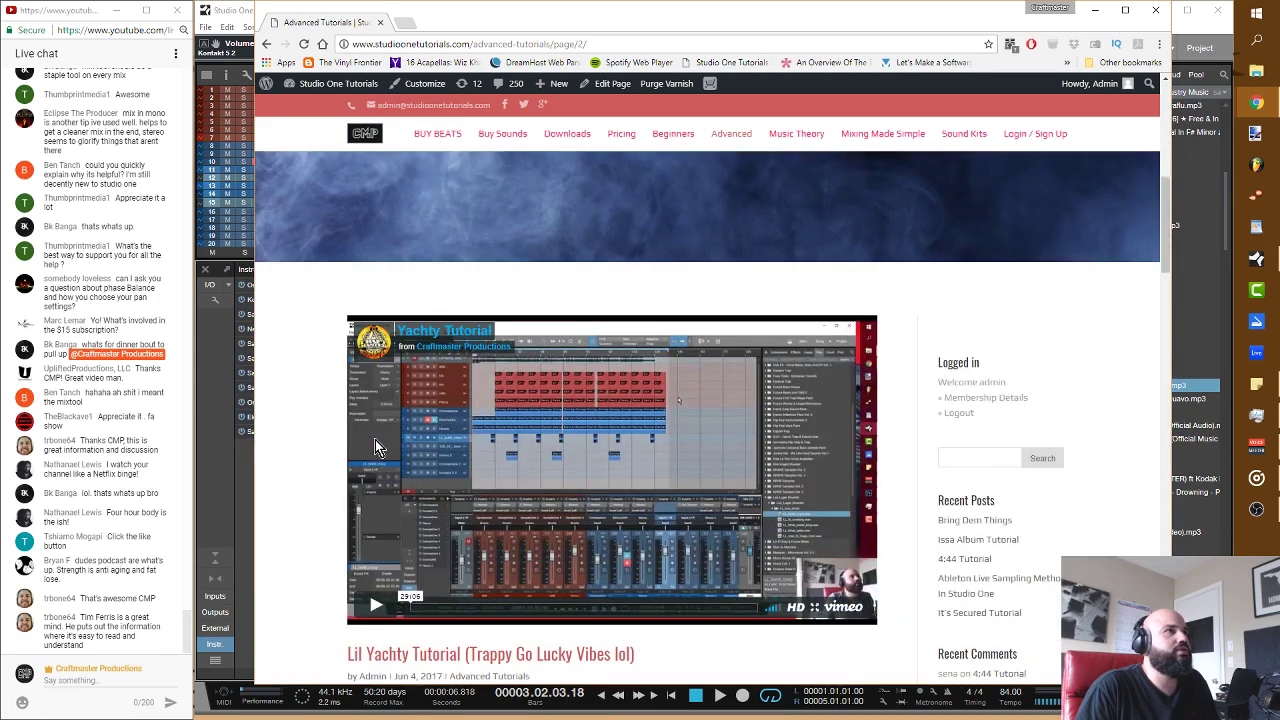
scroll(344, 440, "down", 7)
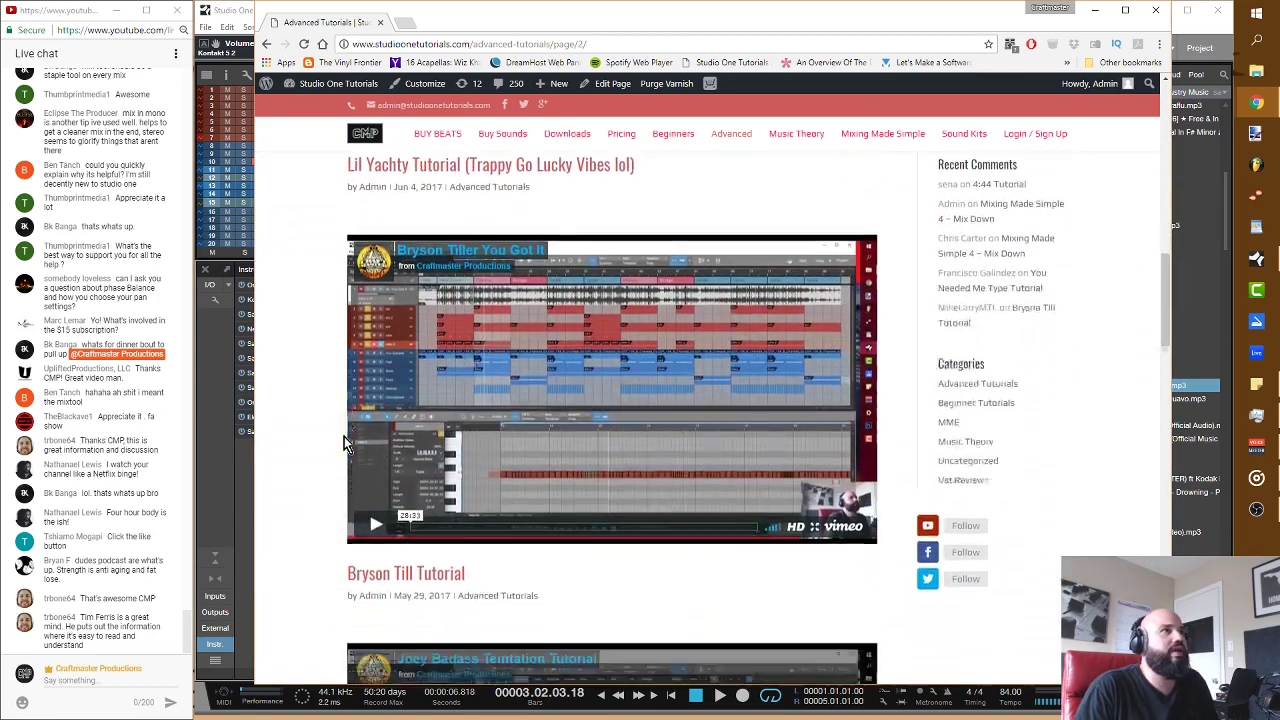
scroll(344, 440, "down", 6)
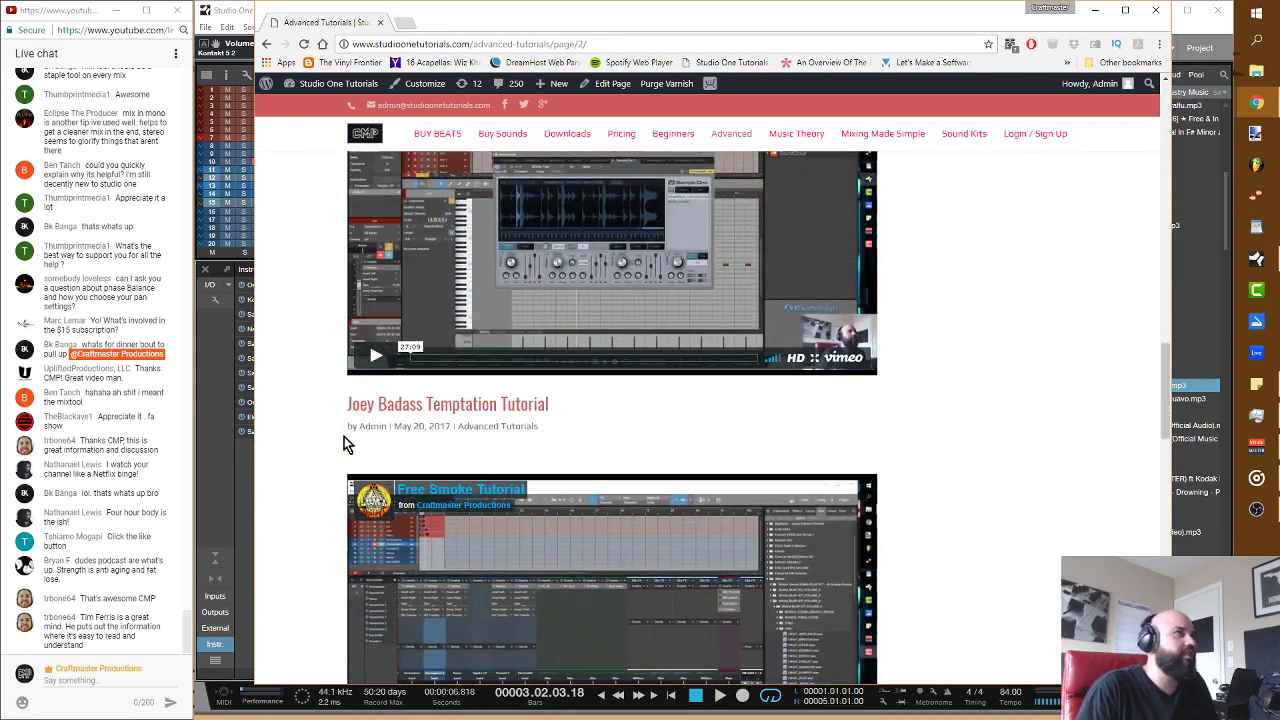
scroll(344, 436, "down", 7)
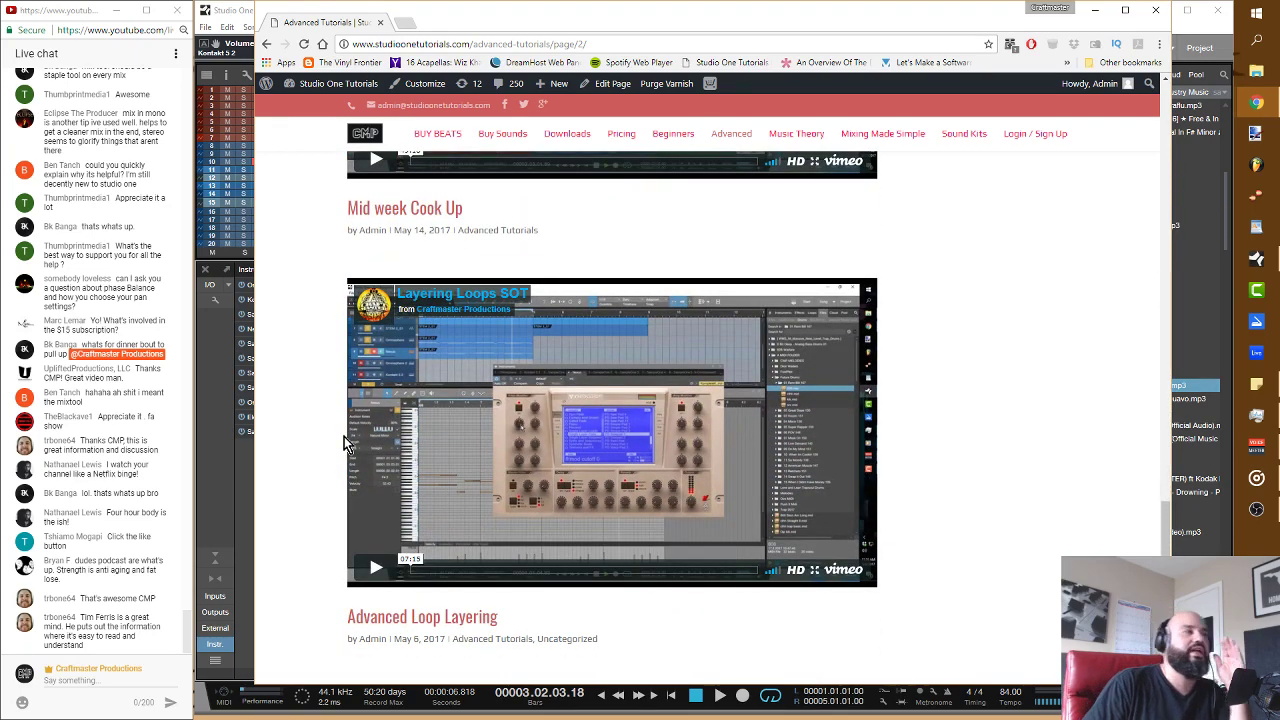
scroll(344, 436, "down", 2)
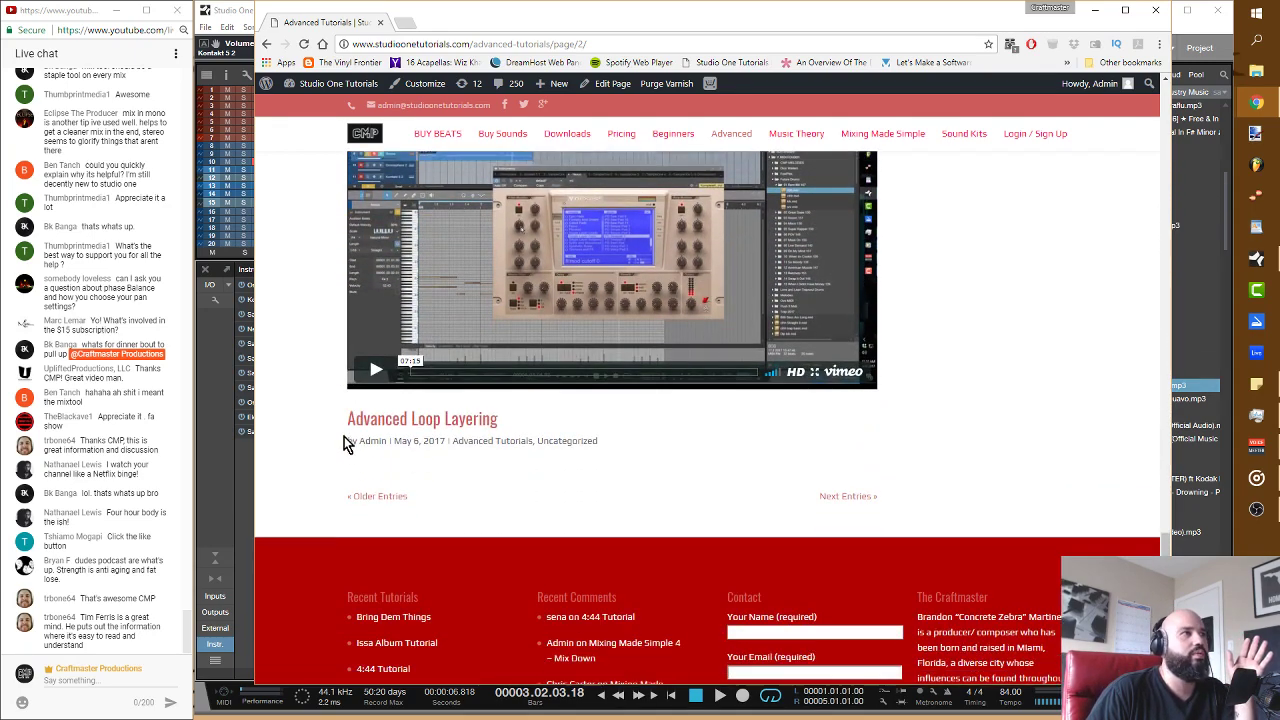
Step: Go to the older entries on page 3 and review the tutorials from Element Tutorial to Lo Fi Processing
left_click(384, 481)
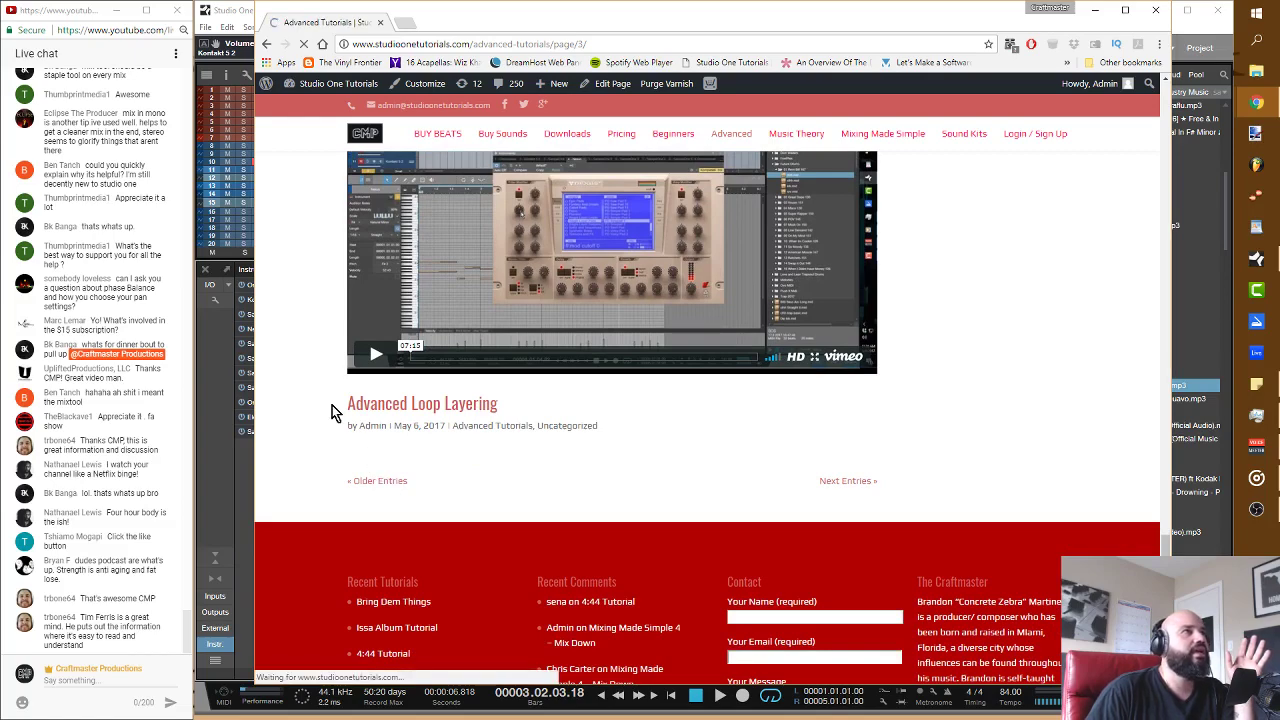
scroll(306, 370, "down", 6)
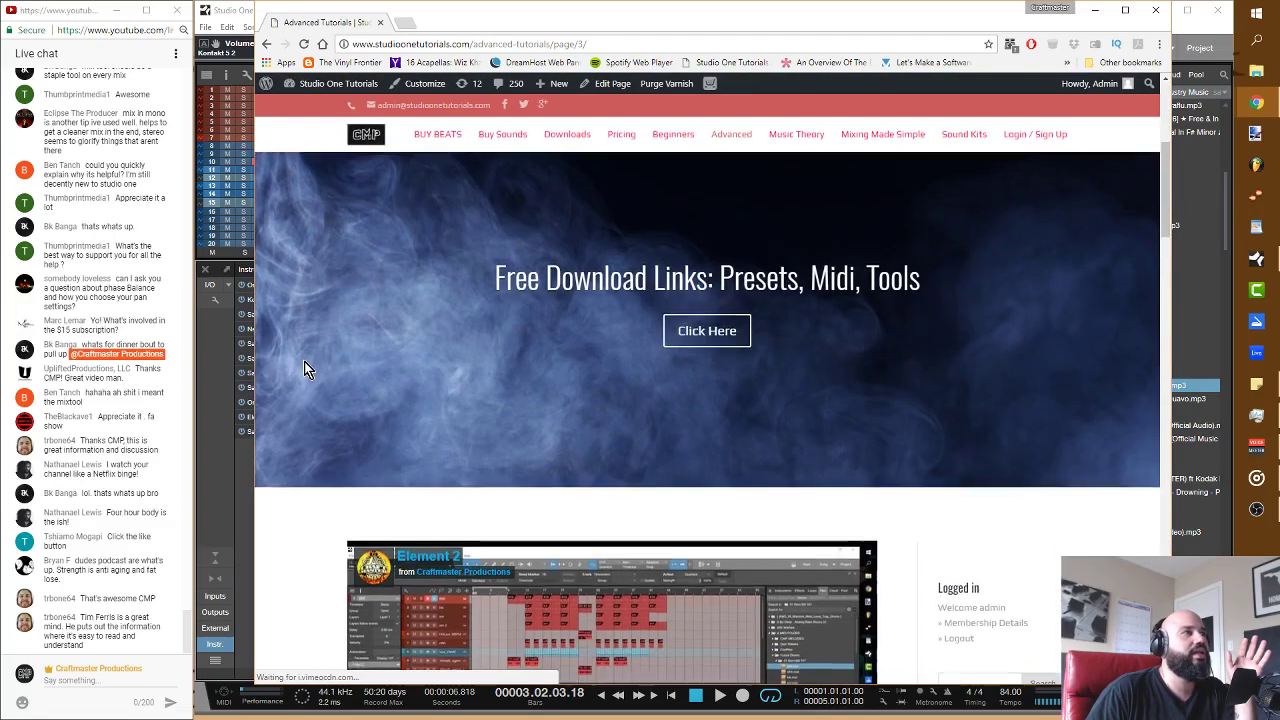
scroll(306, 370, "down", 4)
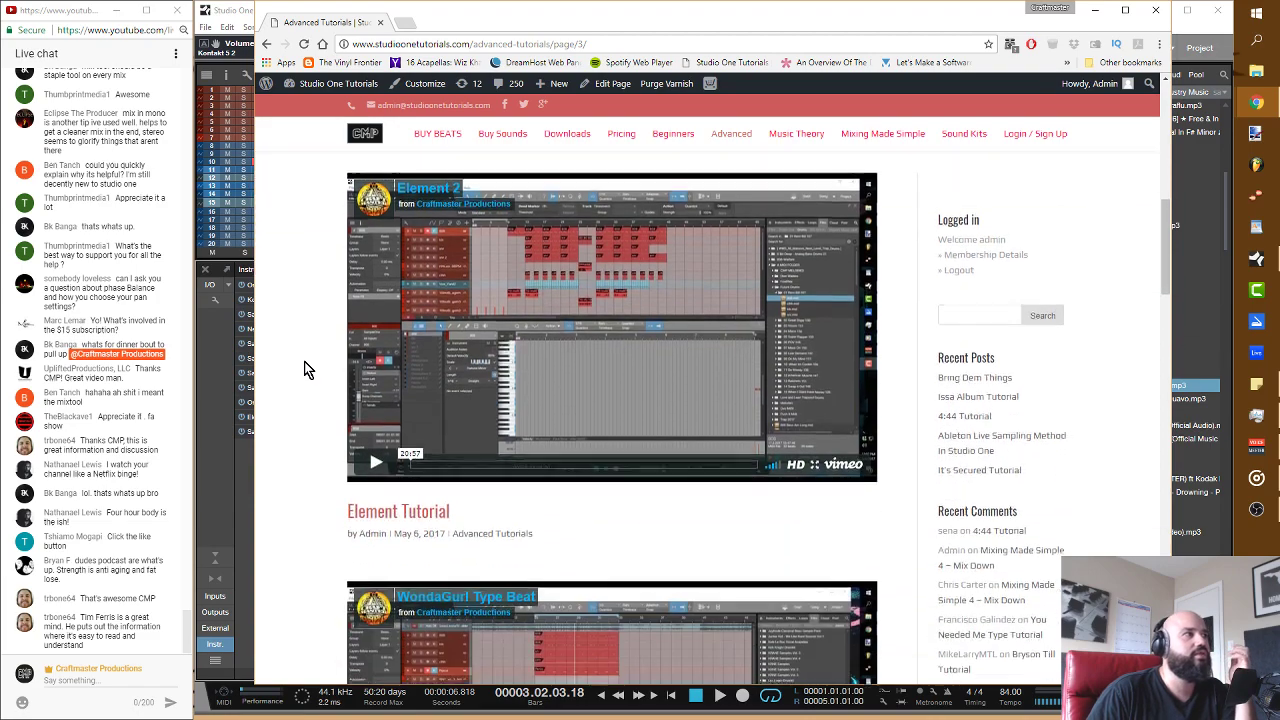
scroll(304, 368, "down", 6)
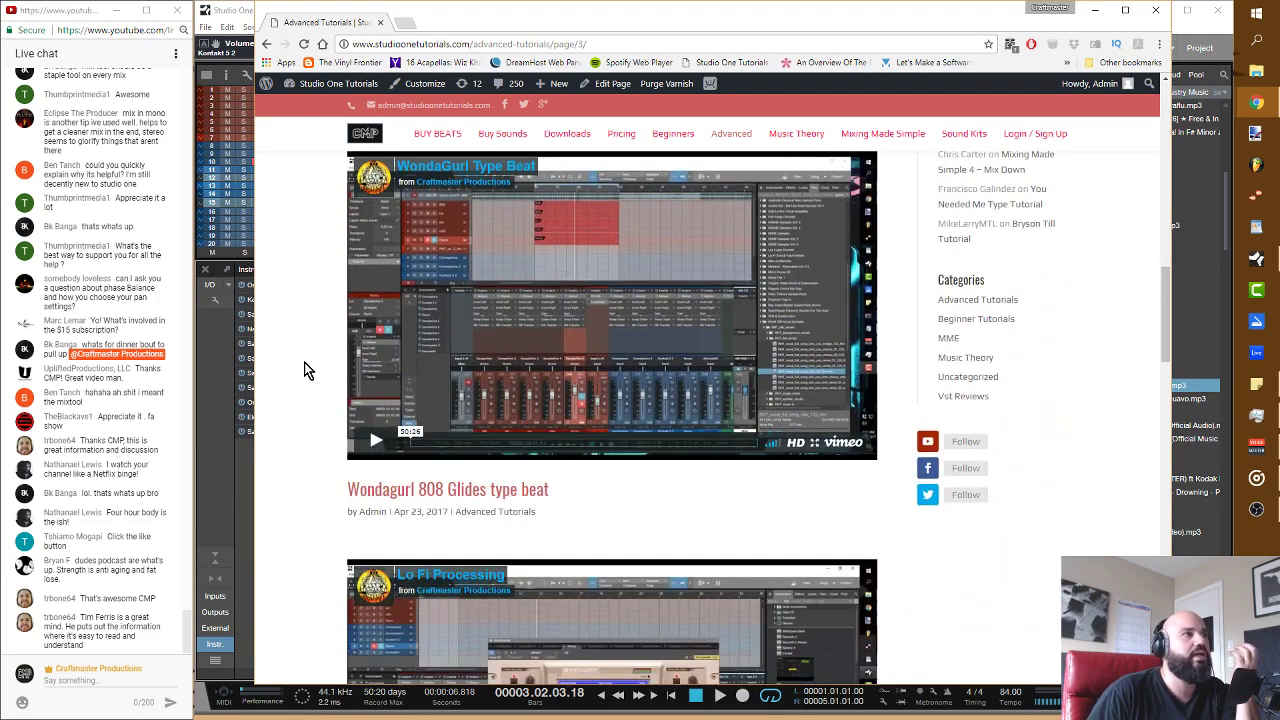
scroll(304, 366, "down", 1)
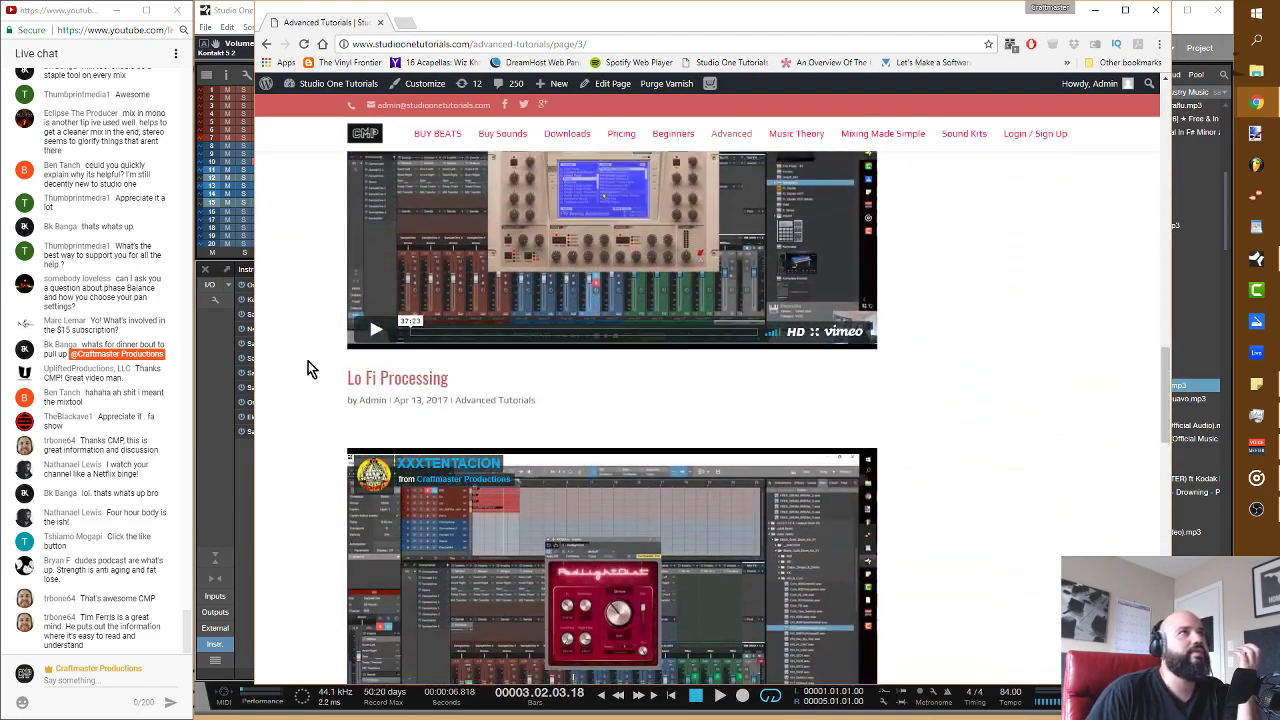
Step: Open the site's Music Theory page and review the lessons from Part 1 Scales And Chords to Part 3 on open-voiced chords
scroll(311, 358, "up", 7)
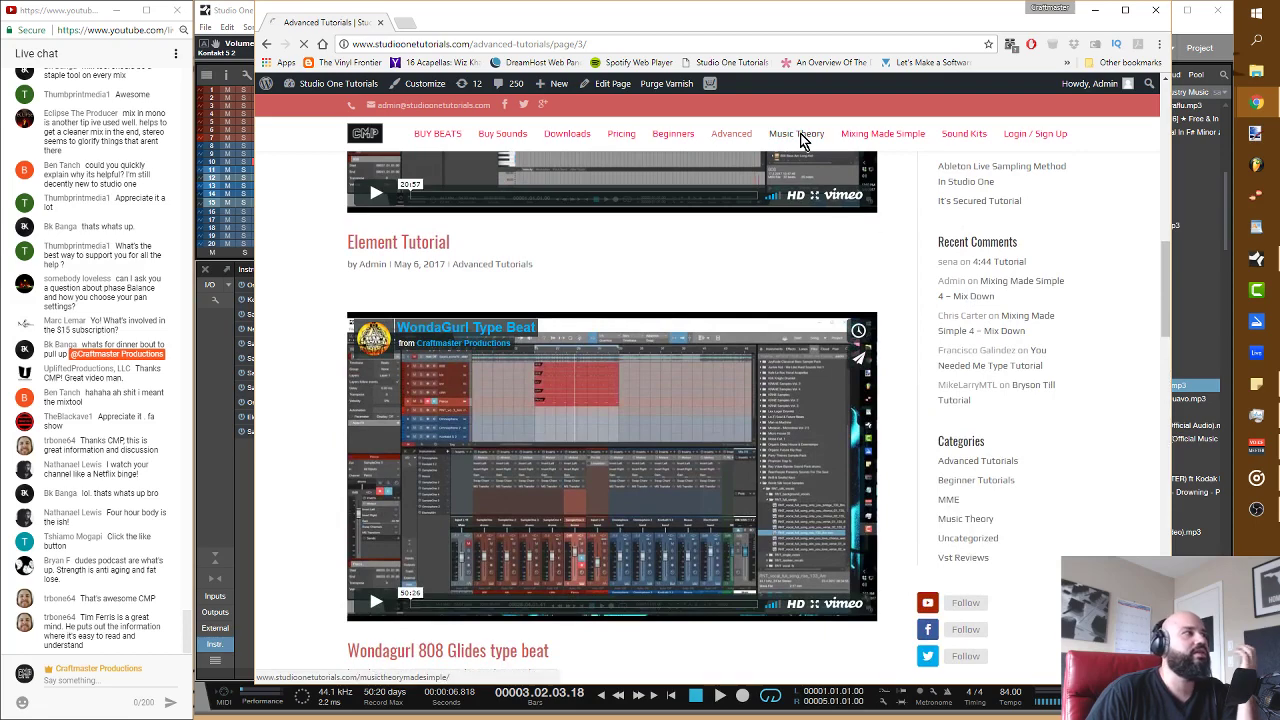
left_click(797, 135)
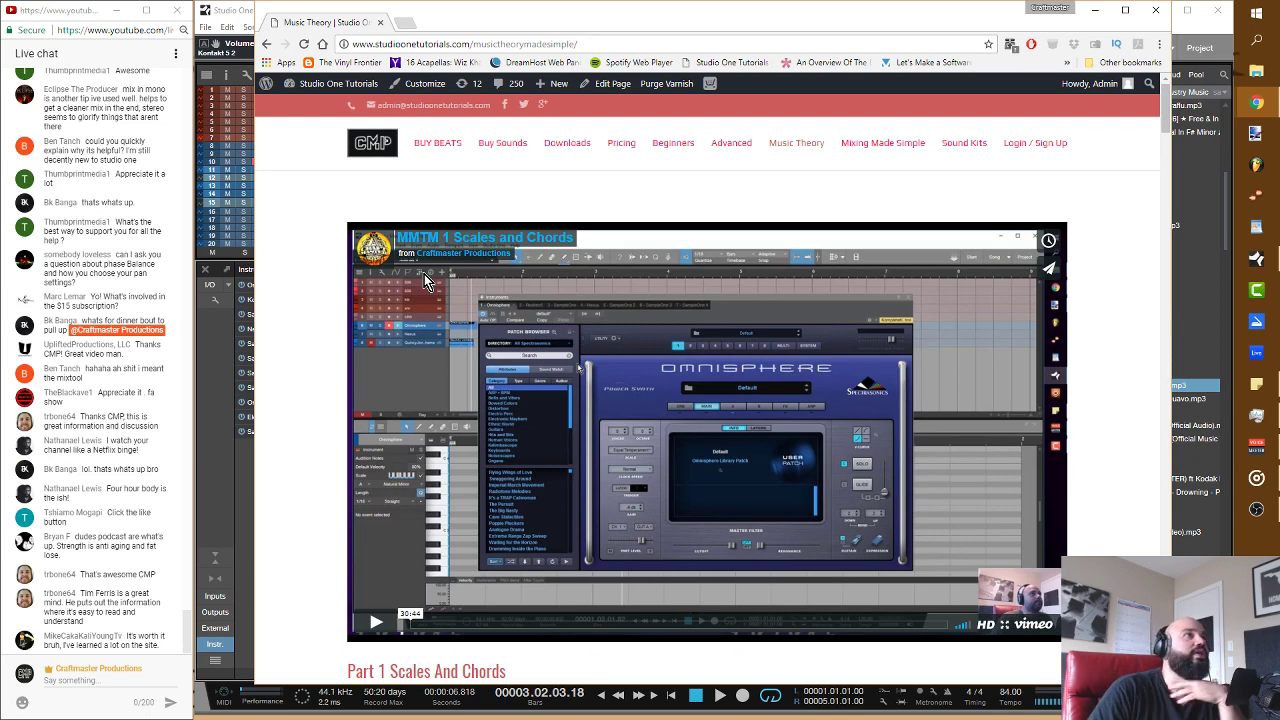
scroll(355, 360, "down", 3)
scroll(355, 368, "down", 2)
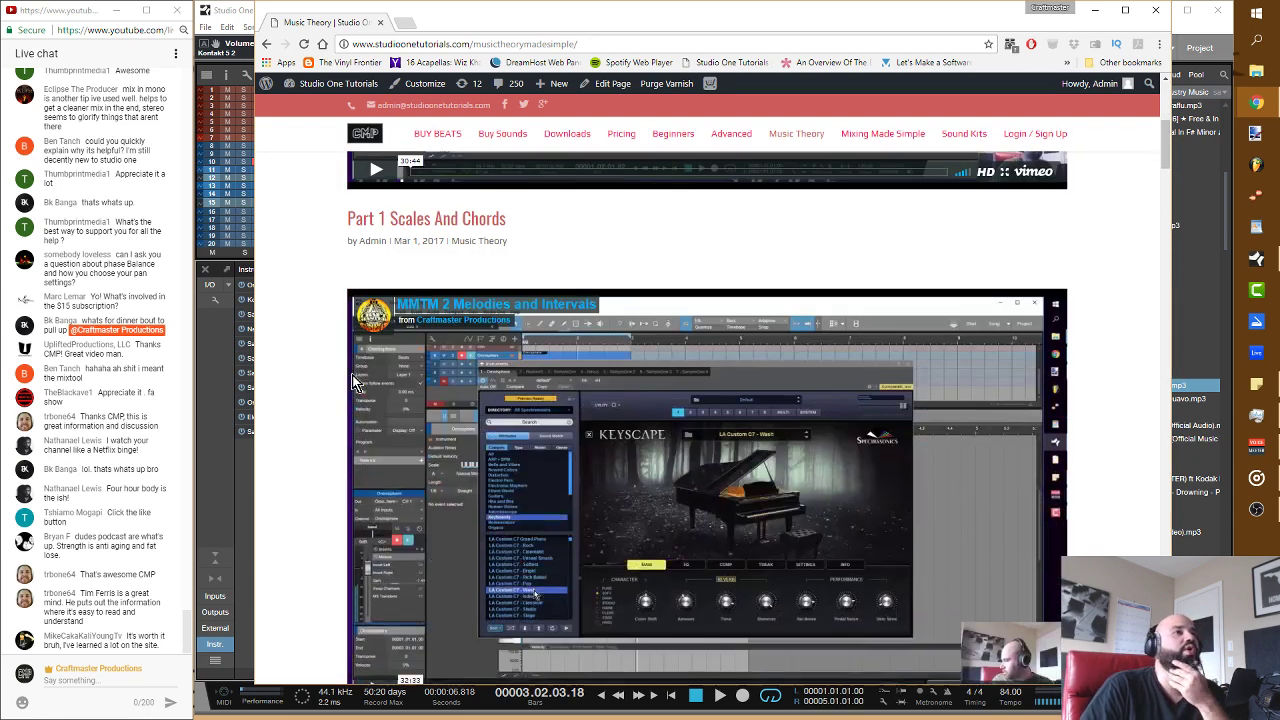
scroll(337, 388, "down", 2)
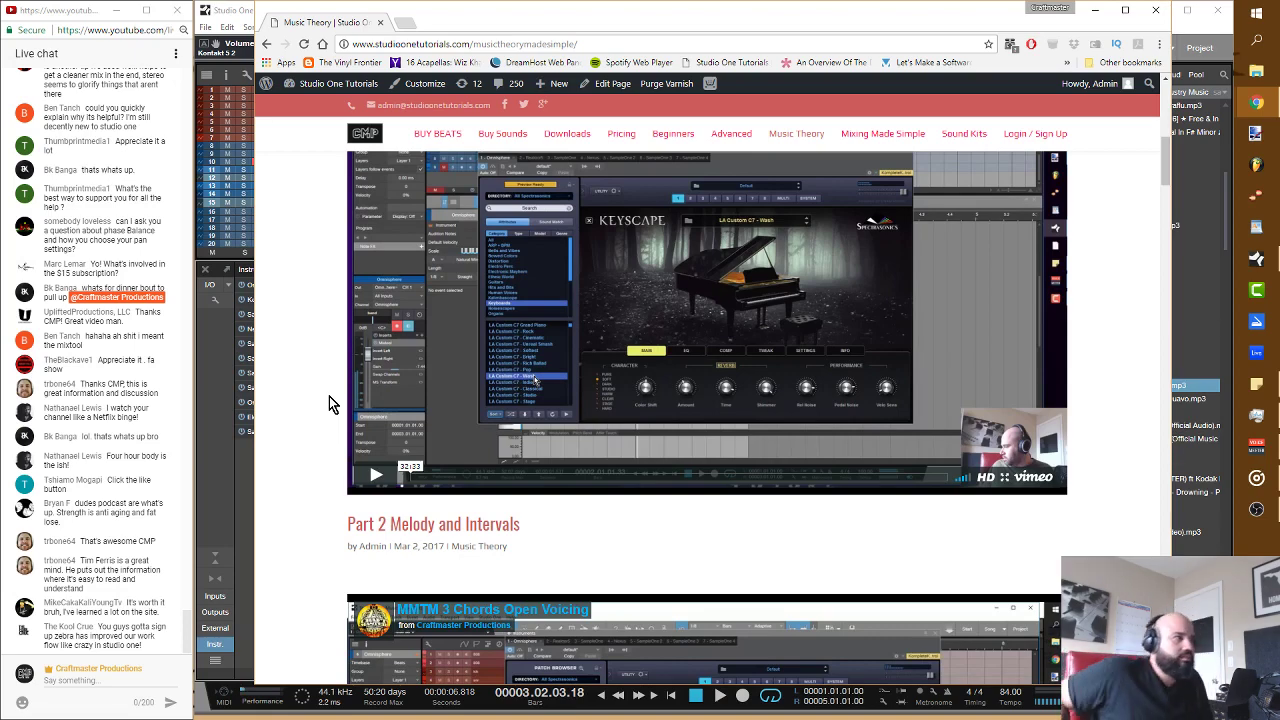
scroll(329, 396, "down", 7)
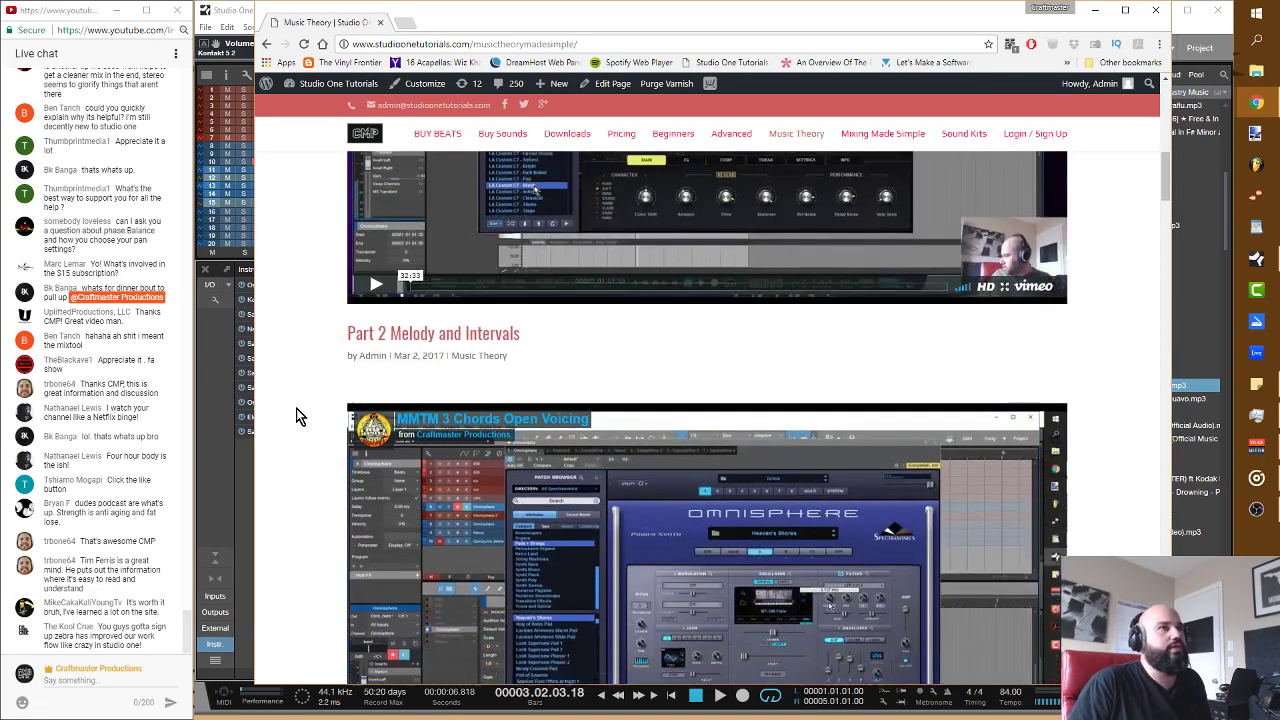
scroll(299, 413, "down", 1)
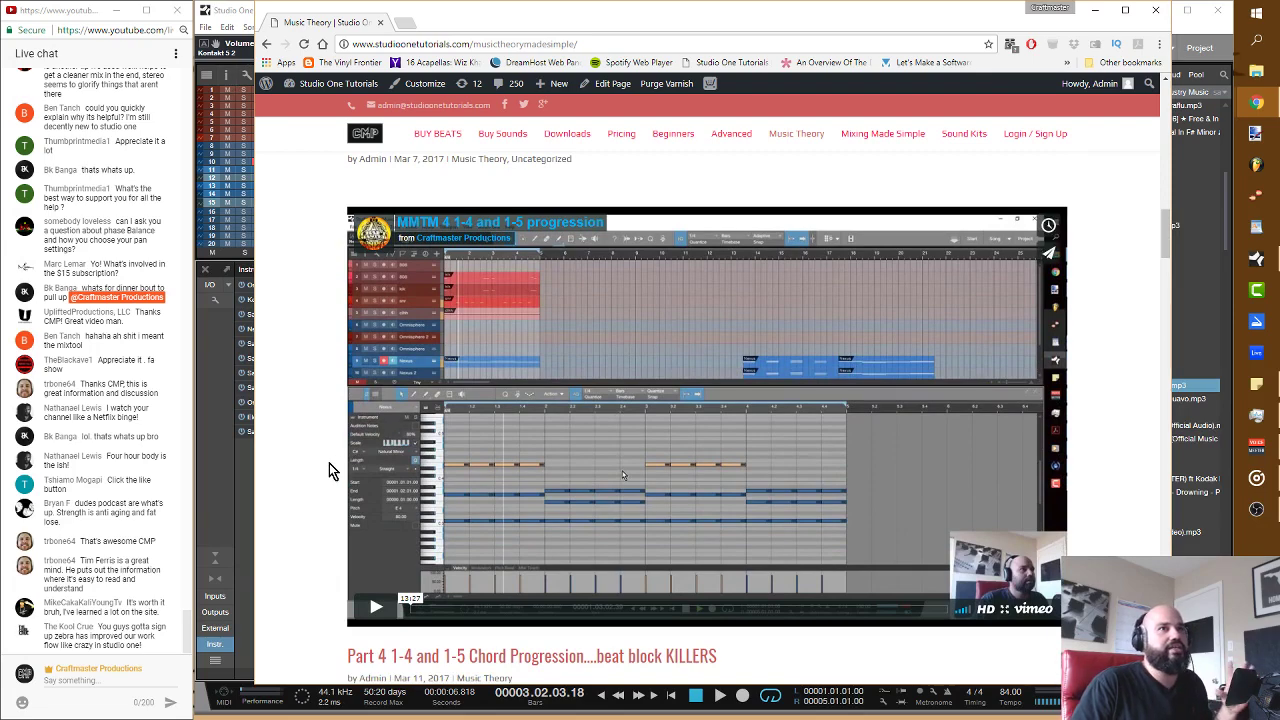
Step: Review the music theory lessons from Part 4 on 1-4 and 1-5 chord progressions to Part 8 Cash Me Ousside
scroll(331, 466, "down", 1)
scroll(329, 463, "down", 2)
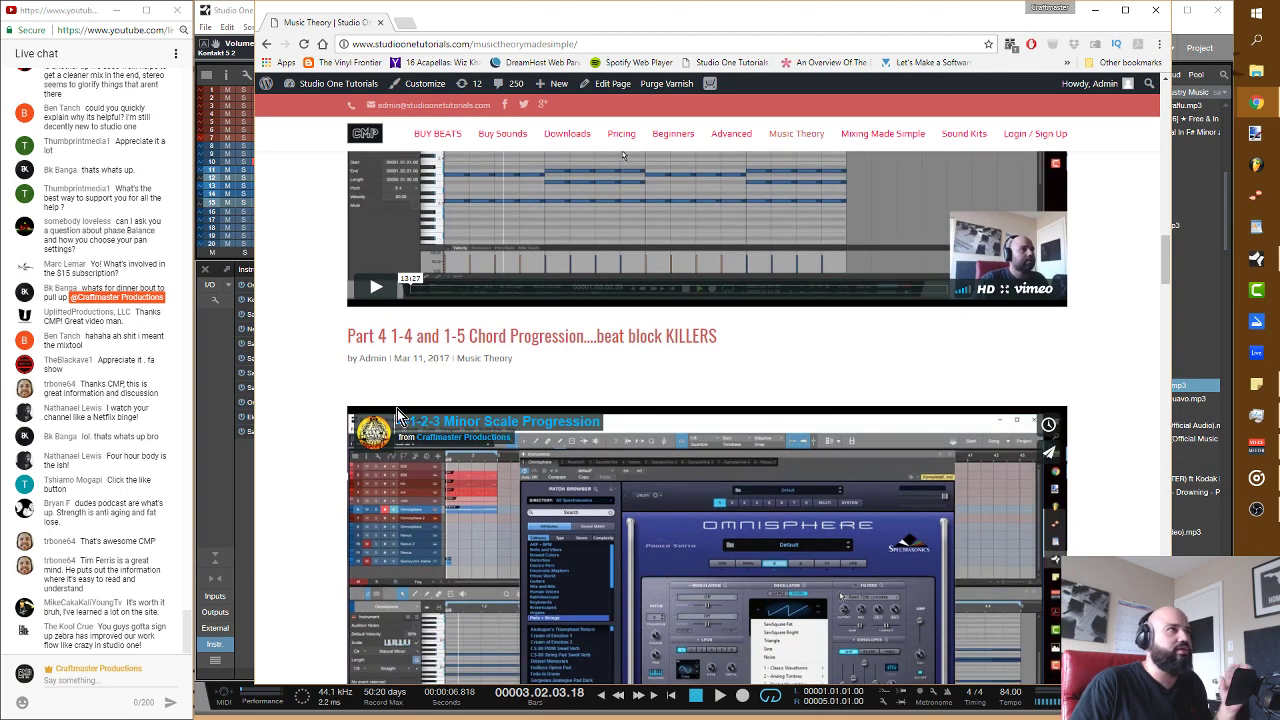
scroll(393, 409, "down", 2)
scroll(330, 414, "down", 4)
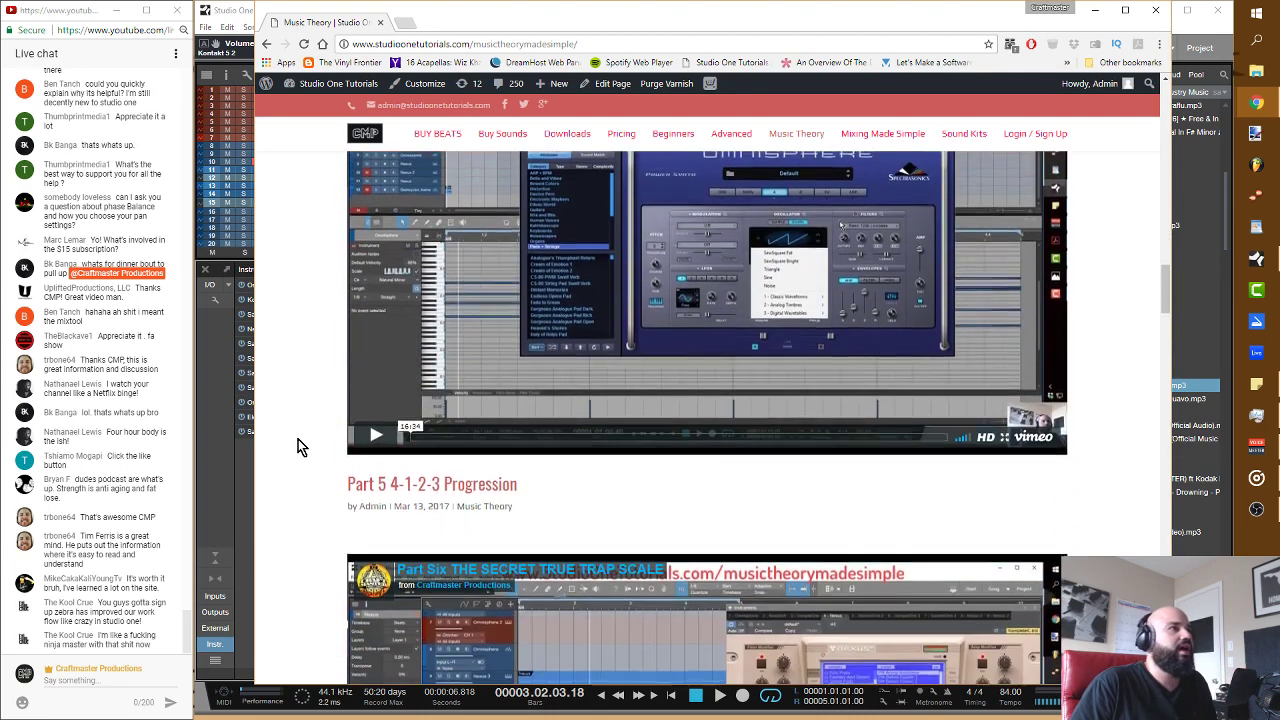
scroll(298, 439, "down", 3)
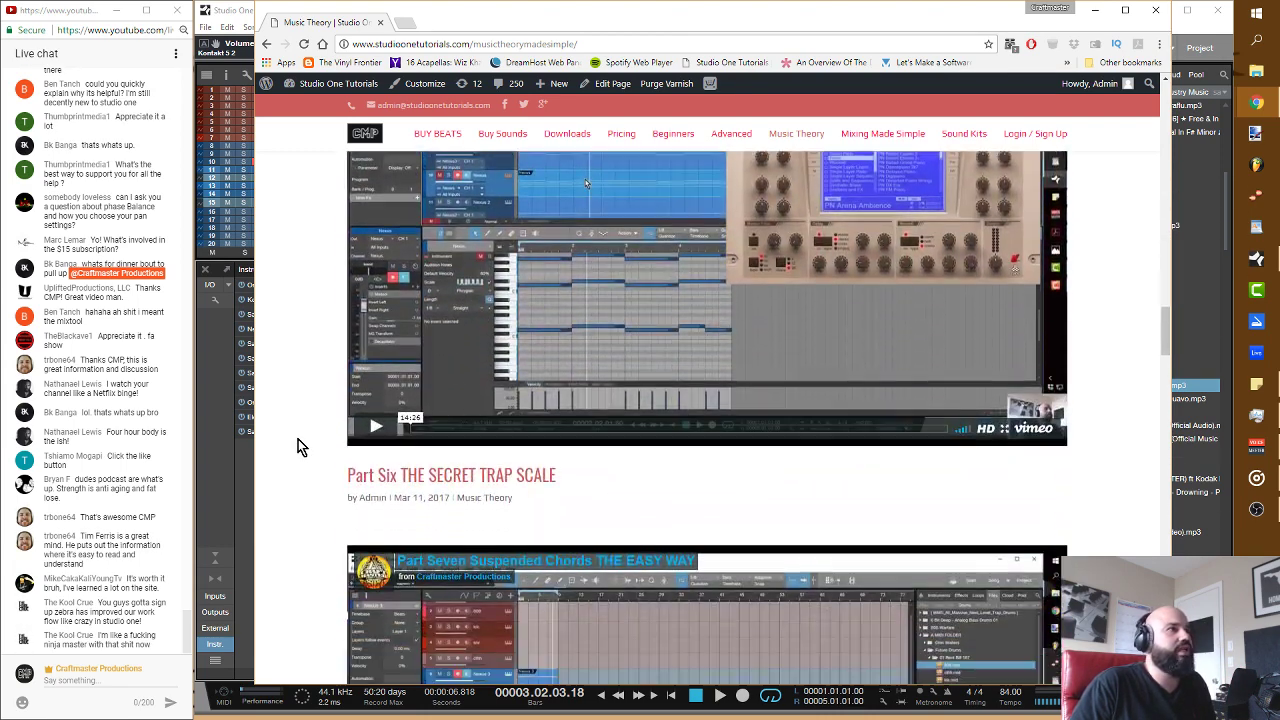
scroll(306, 478, "down", 3)
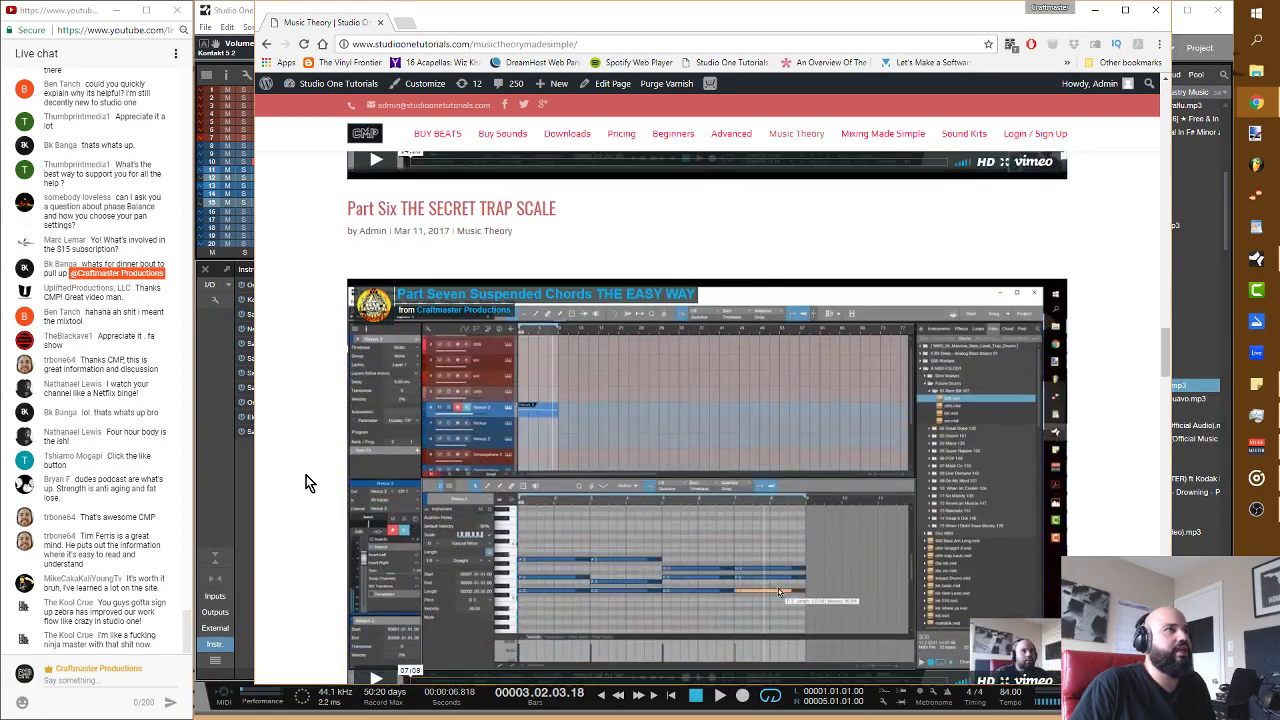
scroll(306, 475, "down", 3)
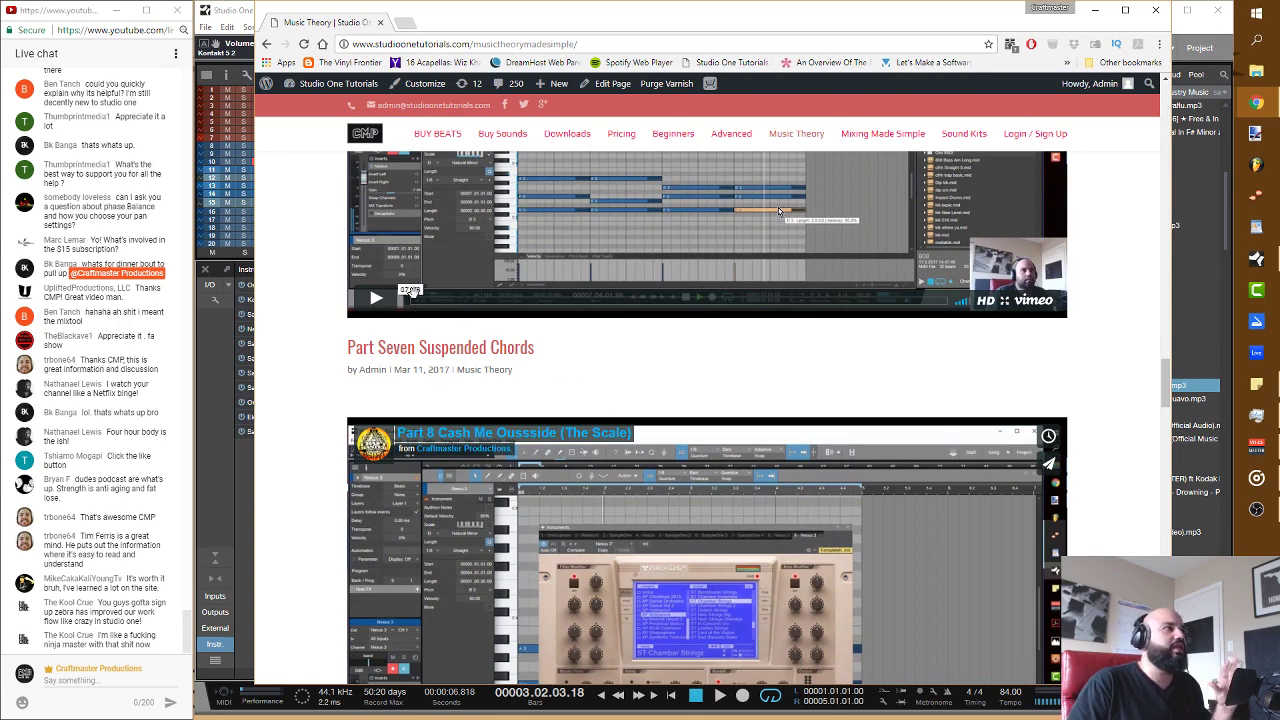
scroll(386, 449, "down", 3)
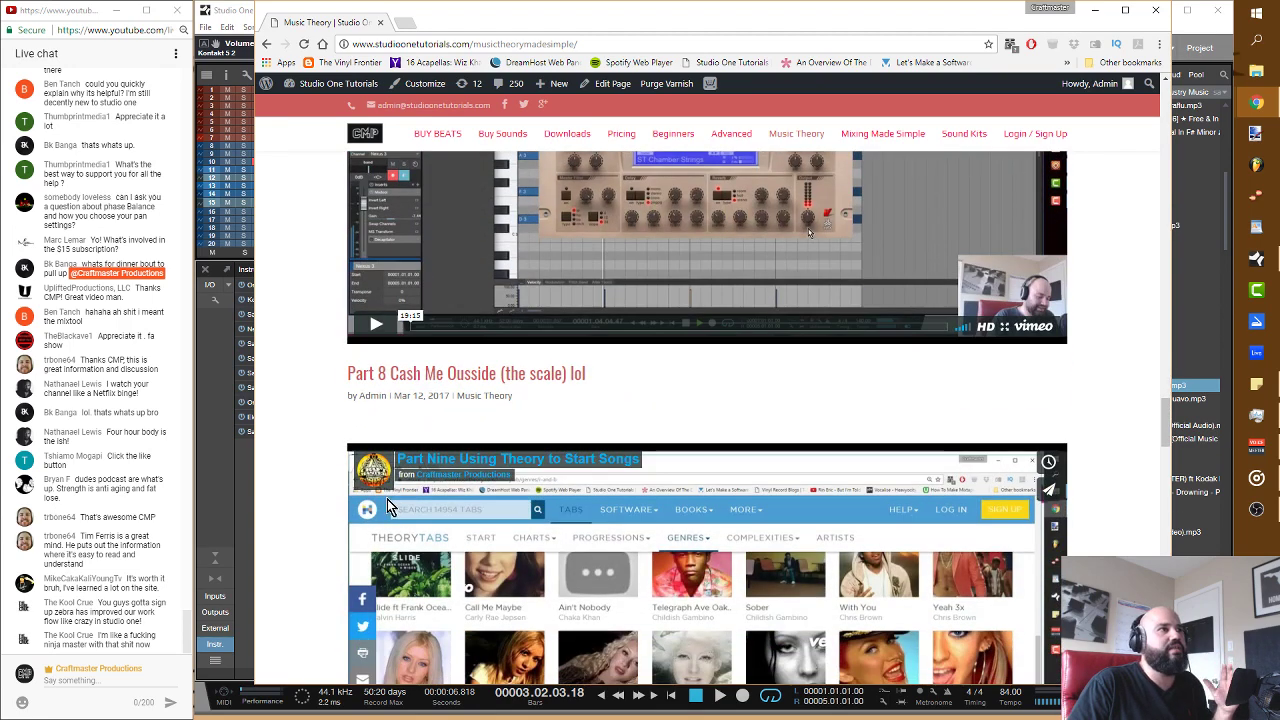
Step: Examine the Part 9 Using Theory to Start a Song lesson and its video preview
scroll(388, 505, "down", 2)
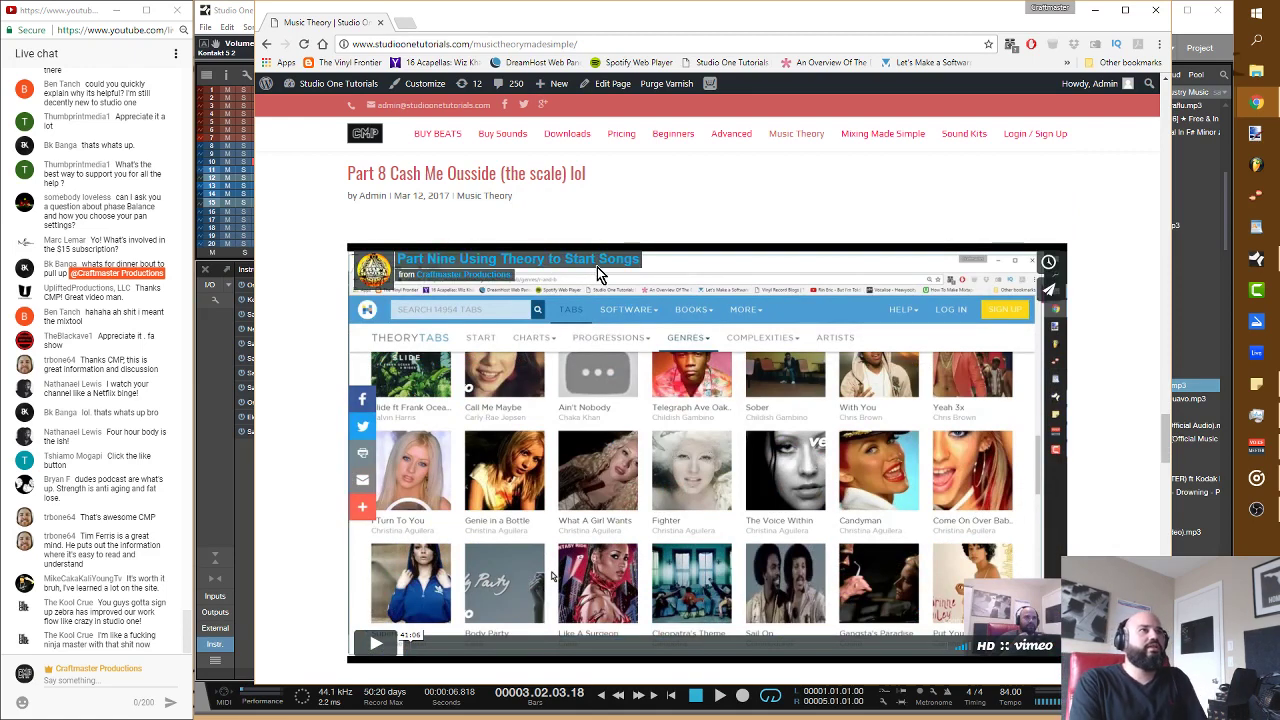
scroll(612, 387, "down", 1)
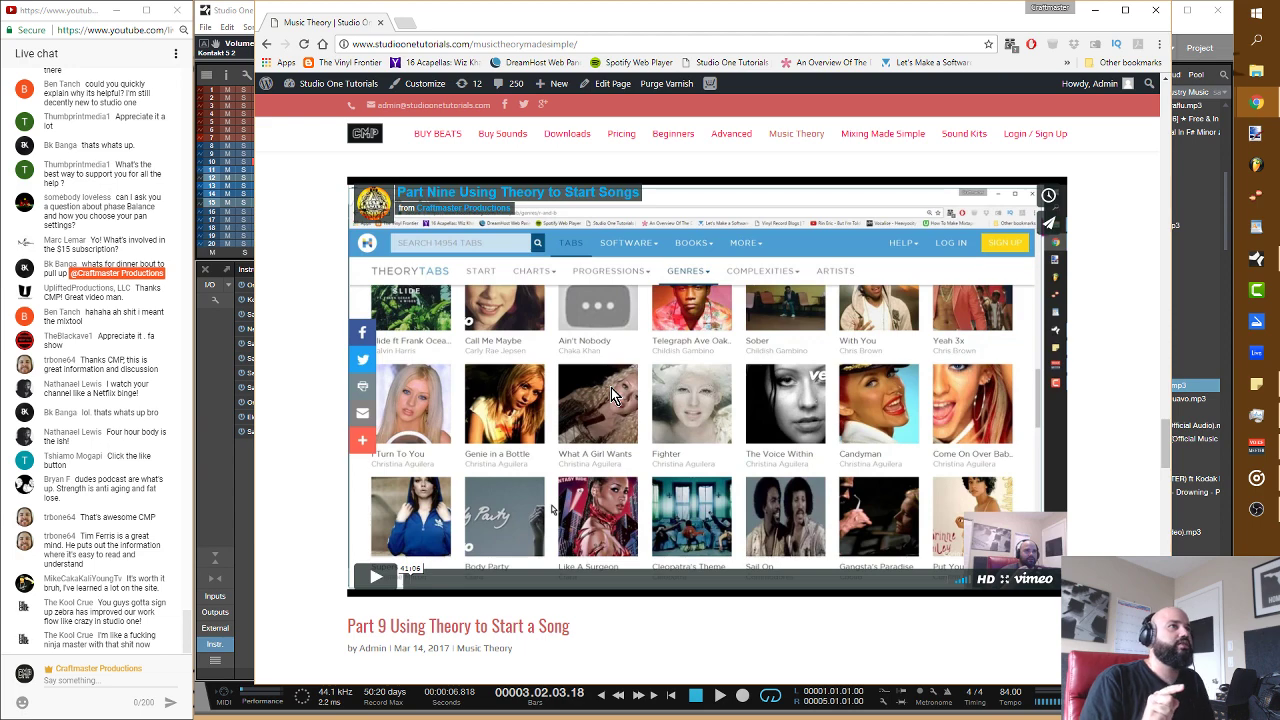
scroll(614, 399, "down", 1)
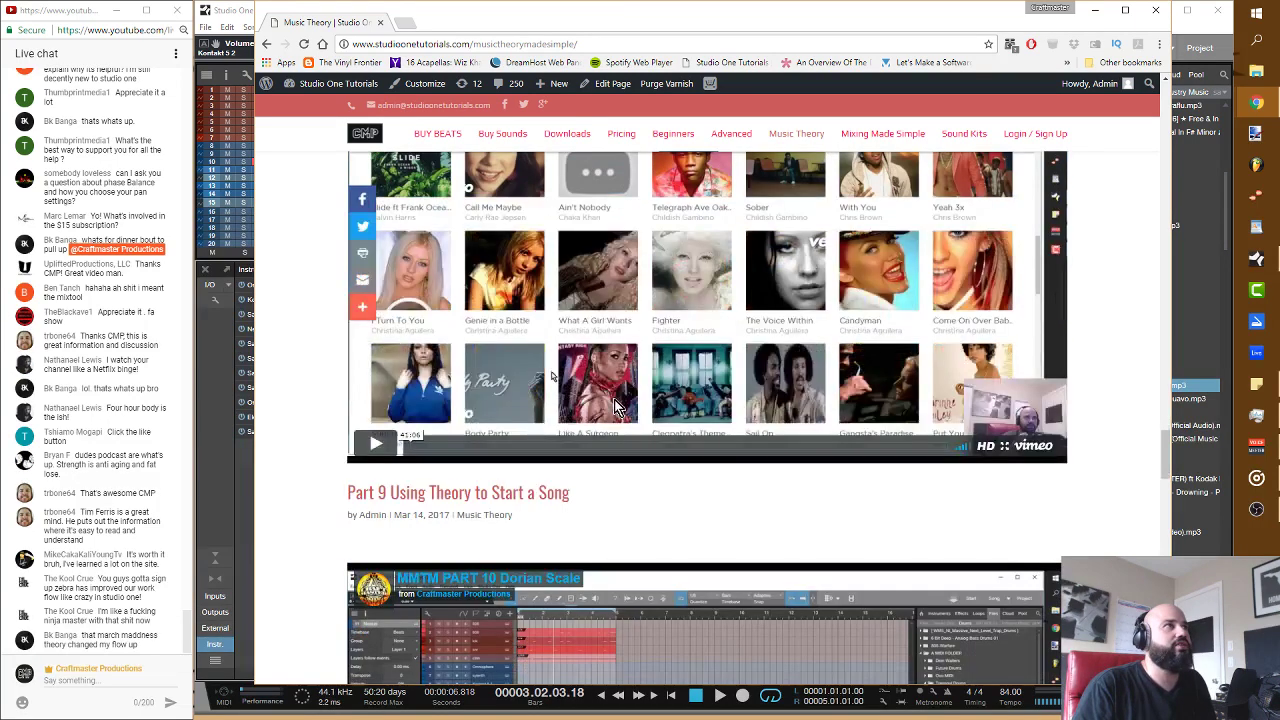
scroll(613, 411, "down", 2)
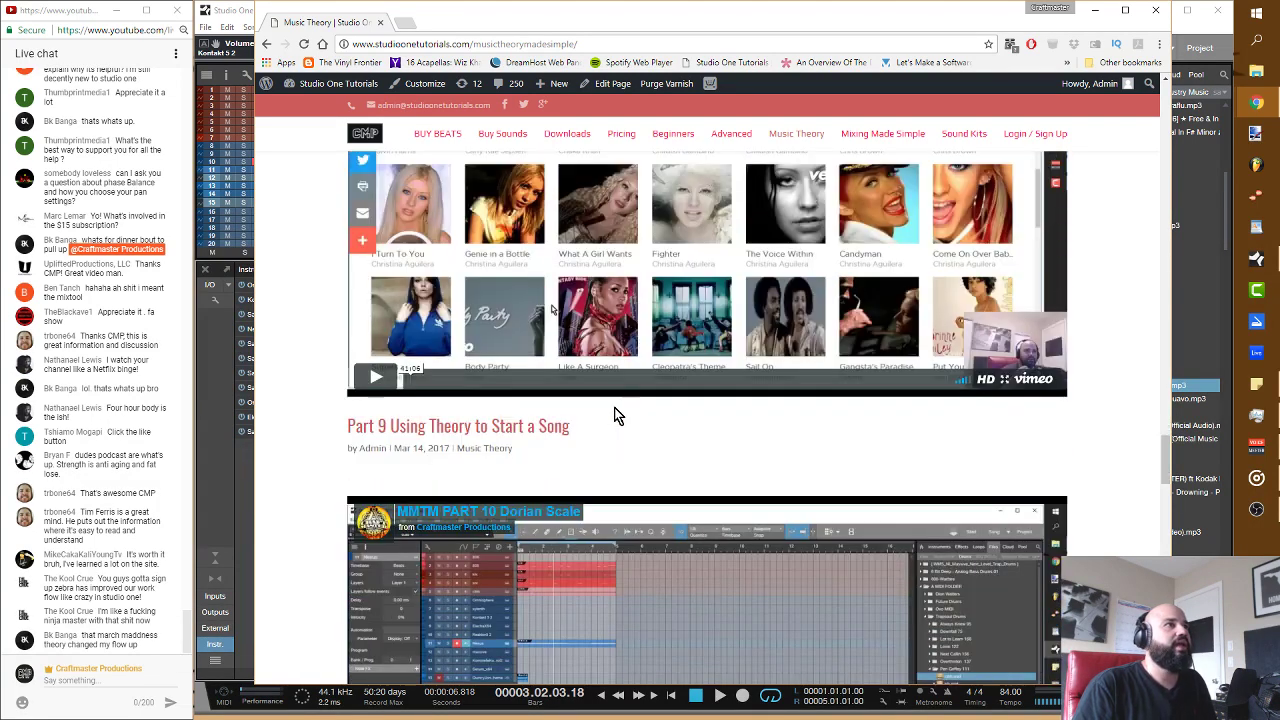
scroll(613, 411, "up", 3)
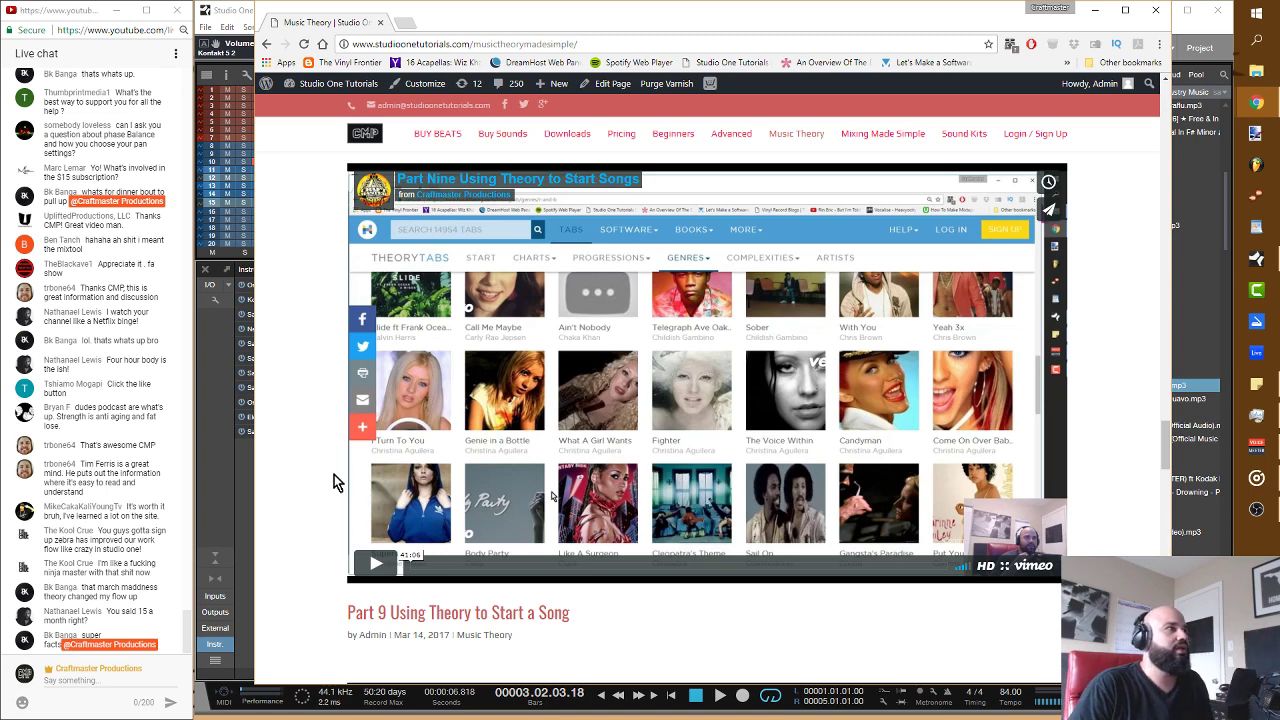
Step: Review the remaining music theory lessons from Part 10 Dorian Scale to How To Extract a Vibe With Chords
scroll(336, 481, "down", 5)
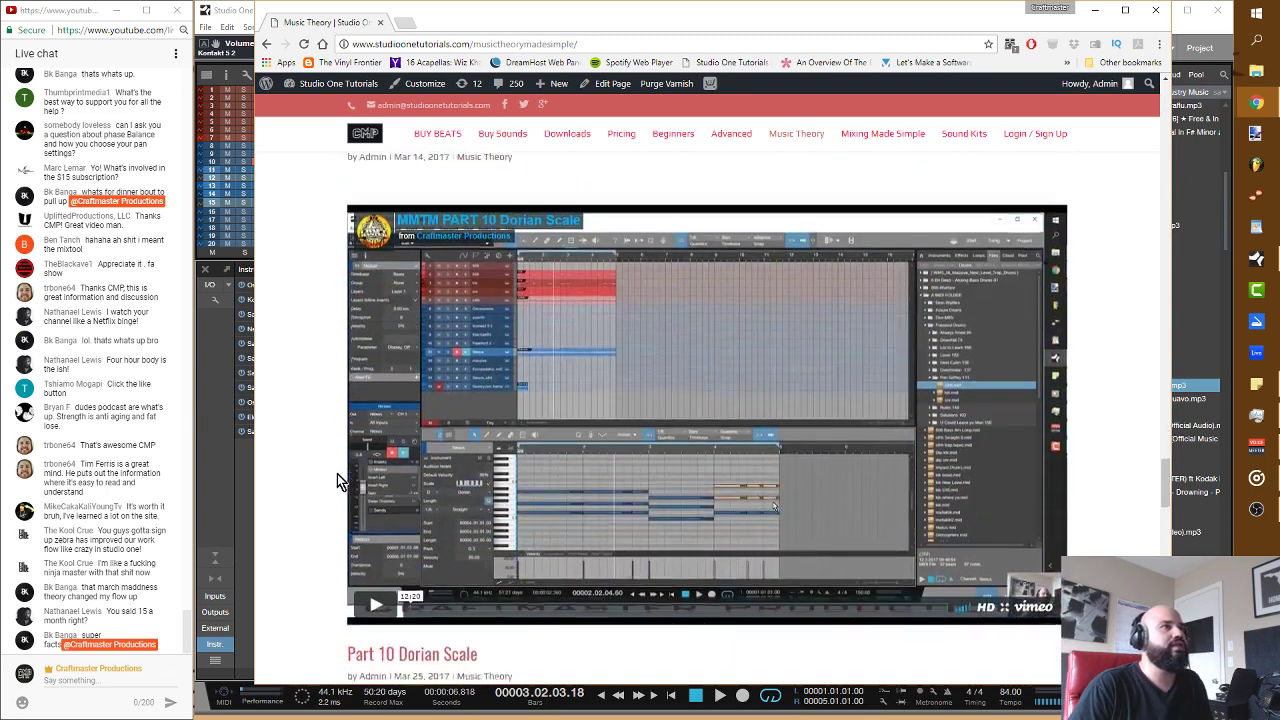
scroll(337, 473, "down", 4)
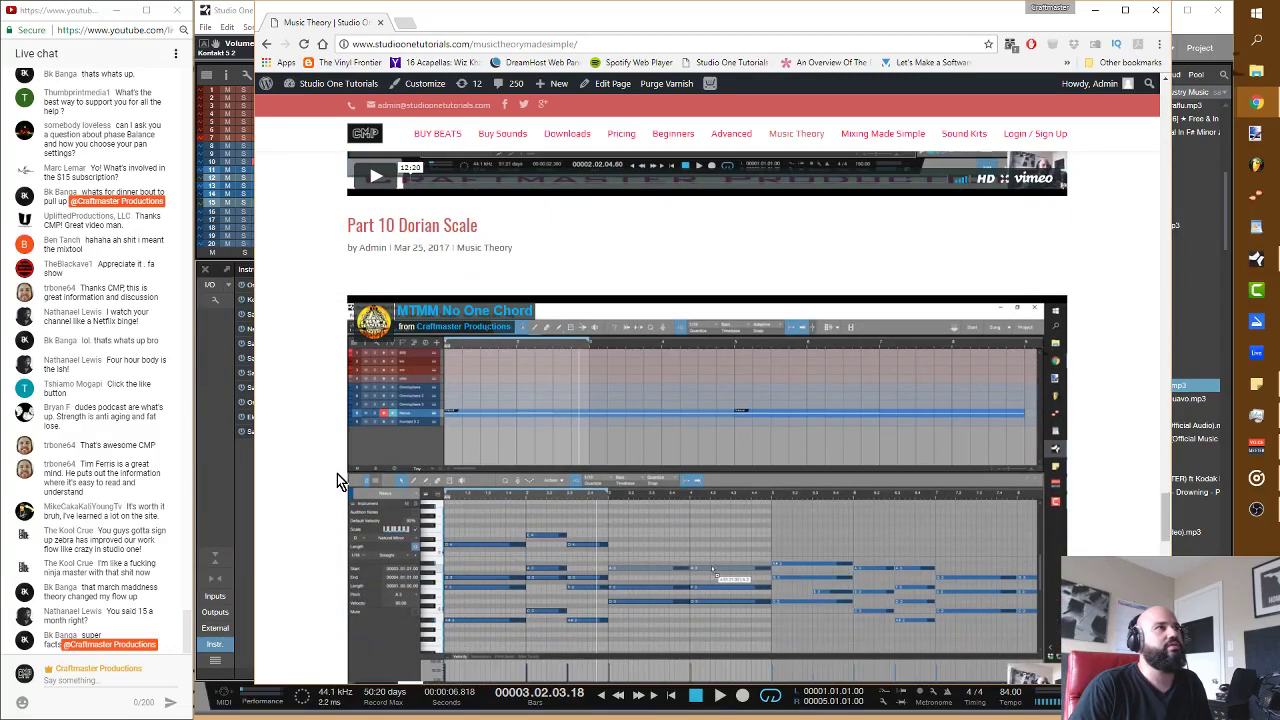
scroll(337, 473, "down", 4)
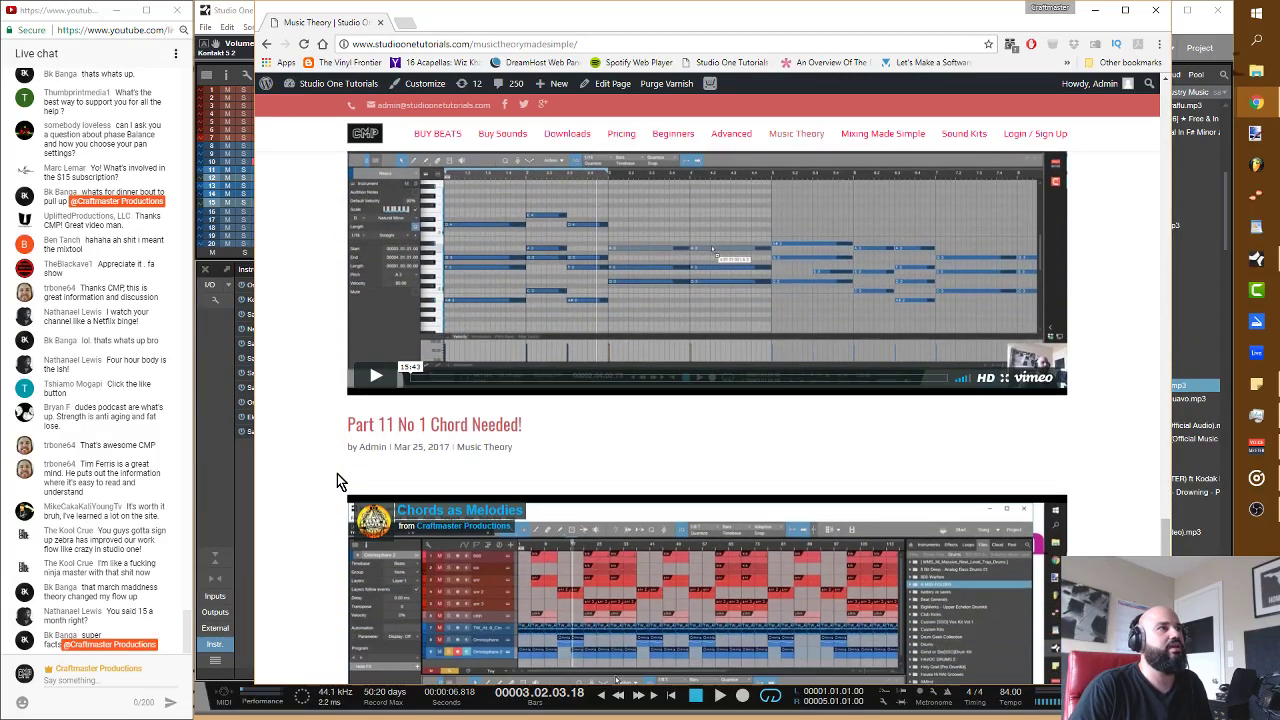
scroll(337, 481, "down", 4)
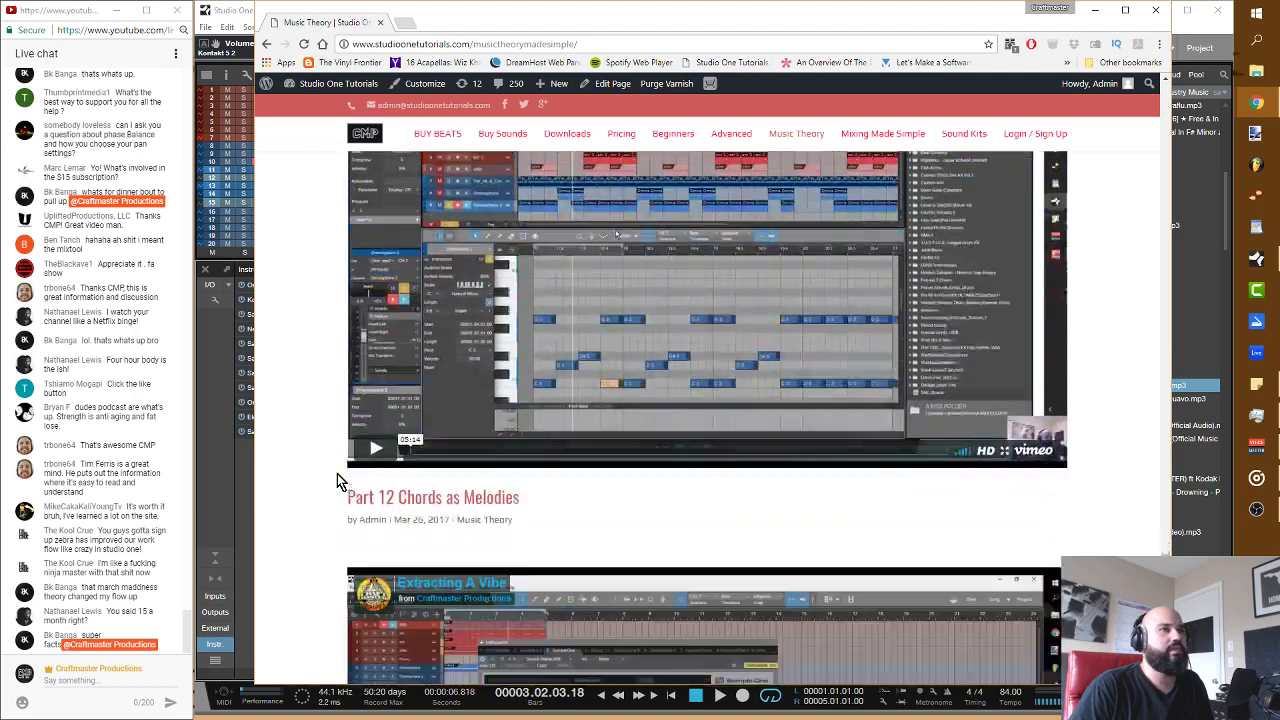
scroll(337, 481, "down", 4)
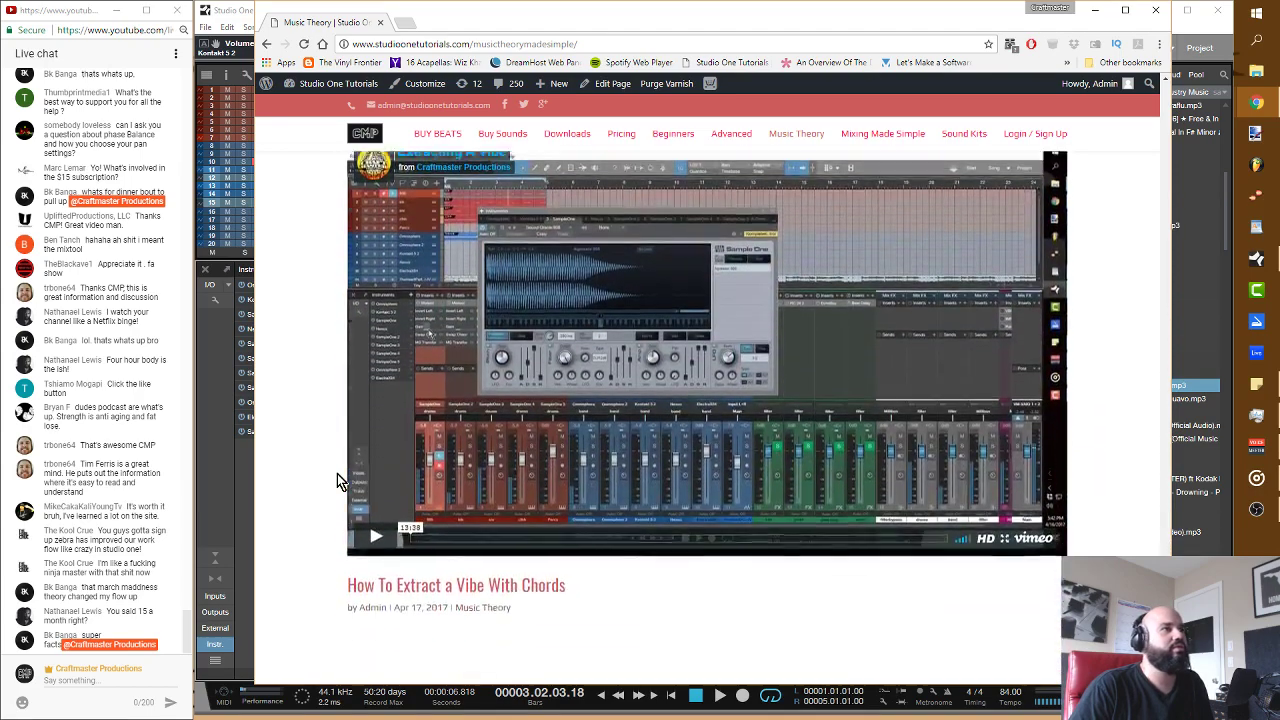
scroll(337, 473, "down", 2)
Step: Look back through the music theory lessons in reverse order up to Part 1 Scales And Chords
scroll(337, 473, "up", 8)
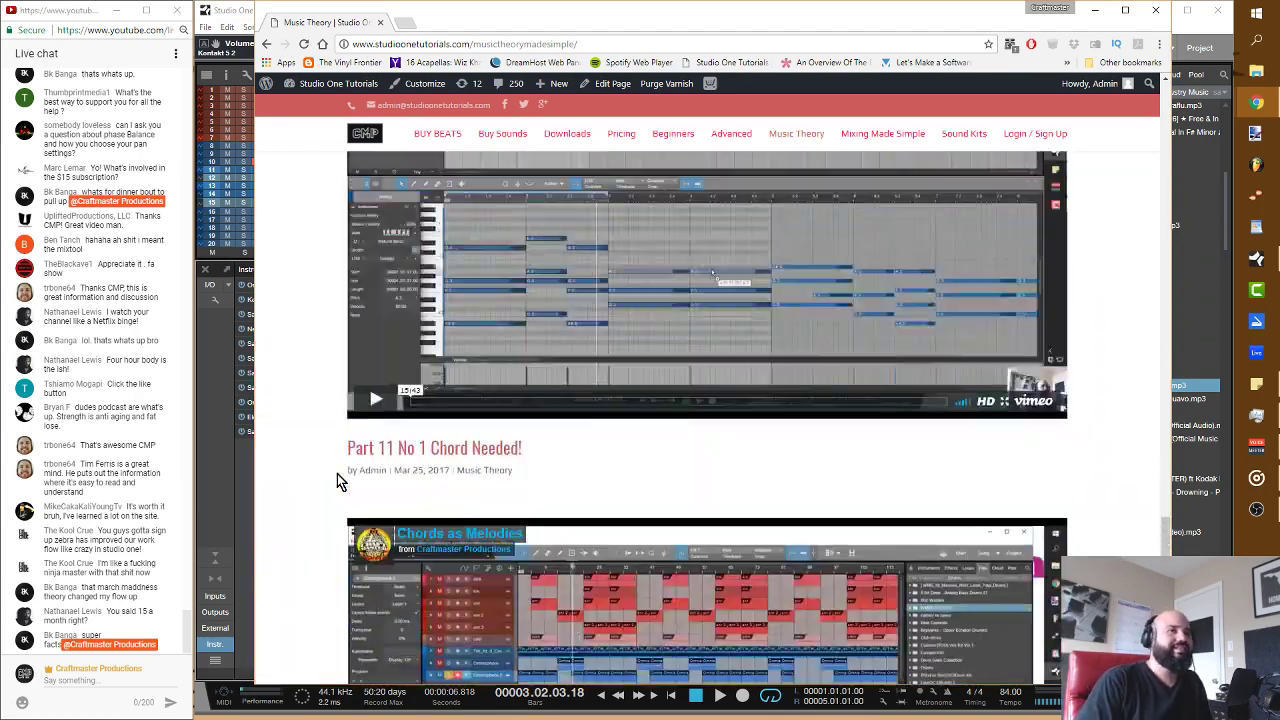
scroll(337, 473, "up", 9)
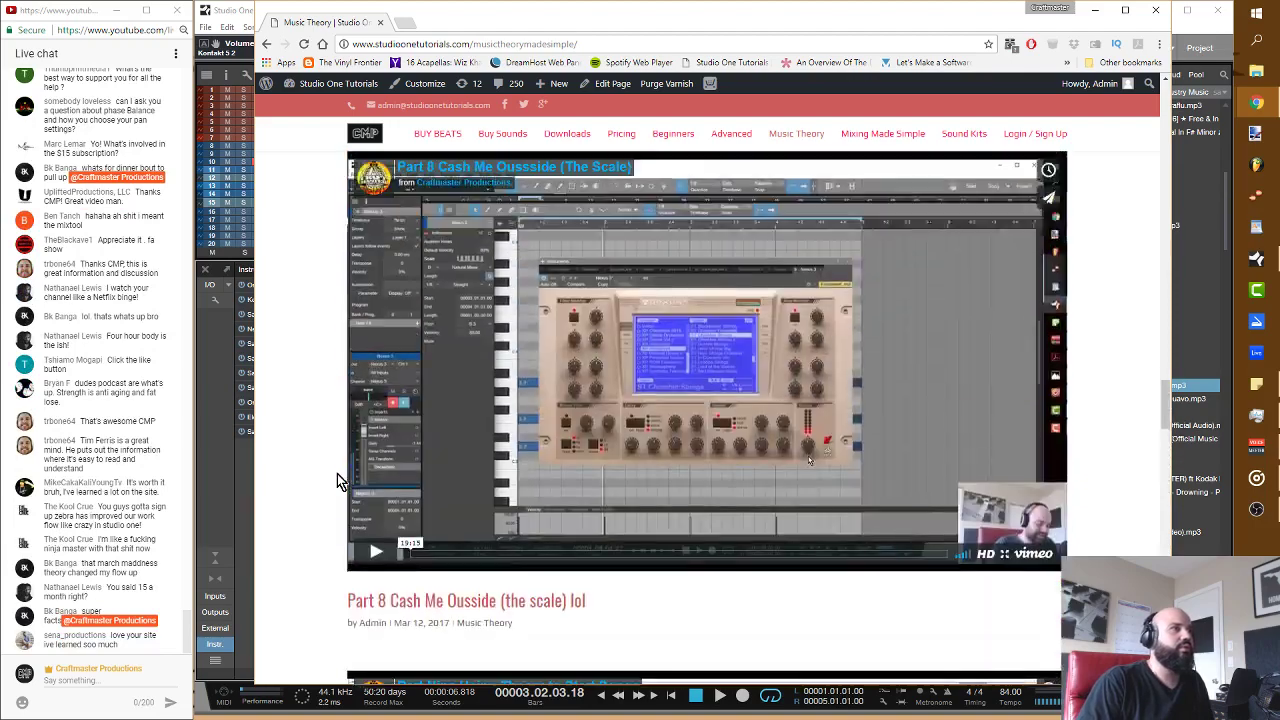
scroll(337, 473, "up", 7)
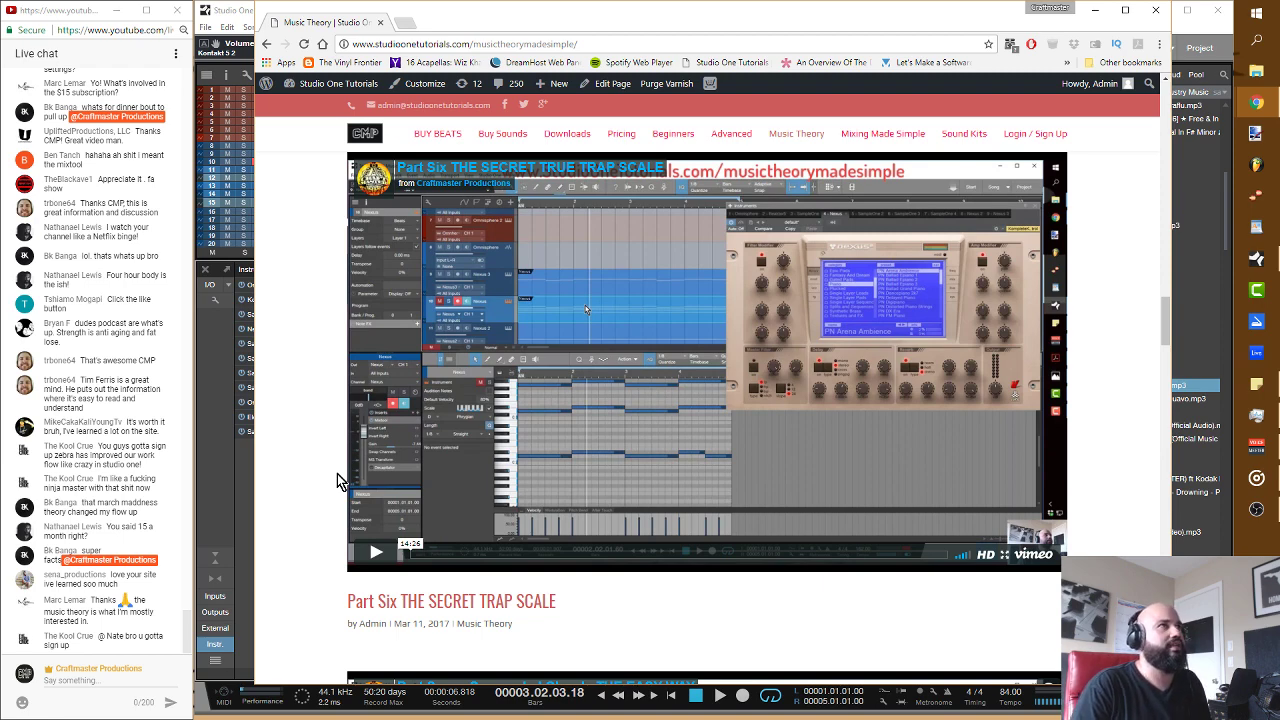
scroll(338, 481, "up", 6)
scroll(487, 457, "up", 15)
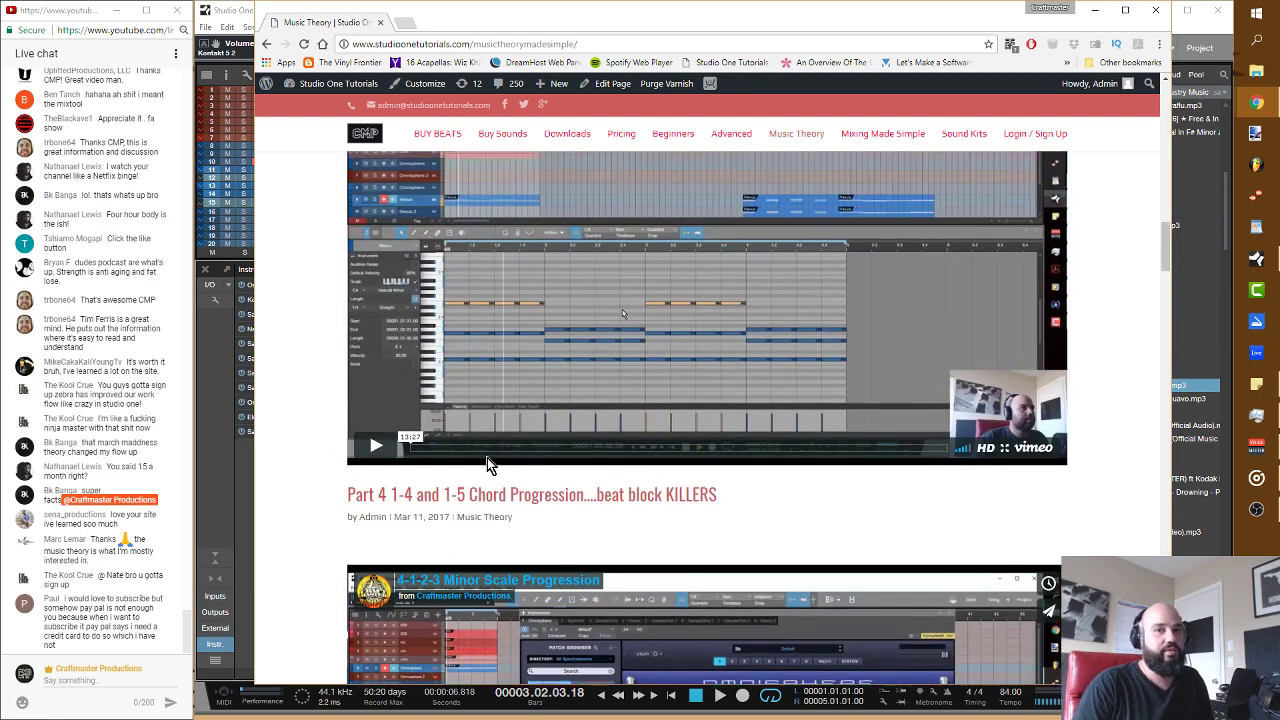
scroll(487, 462, "up", 2)
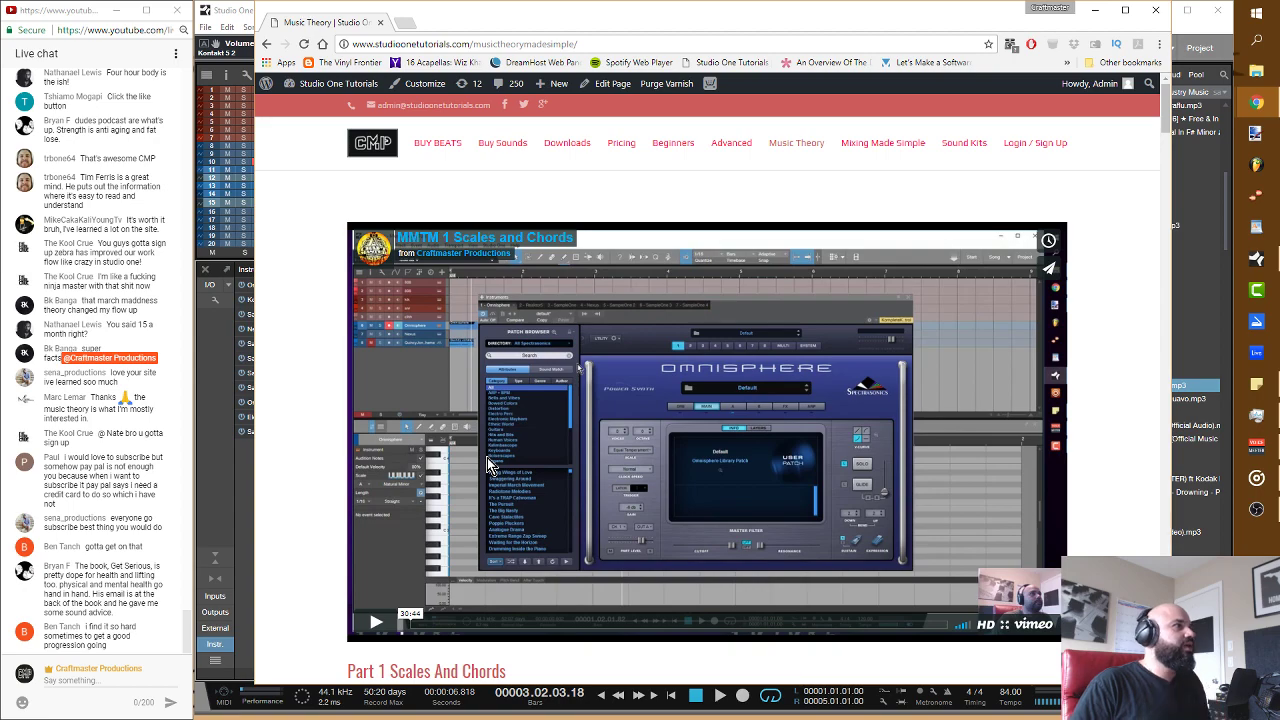
Step: Revisit the Part 9 Using Theory to Start a Song lesson, then return to the start of the Music Theory page
scroll(488, 460, "down", 20)
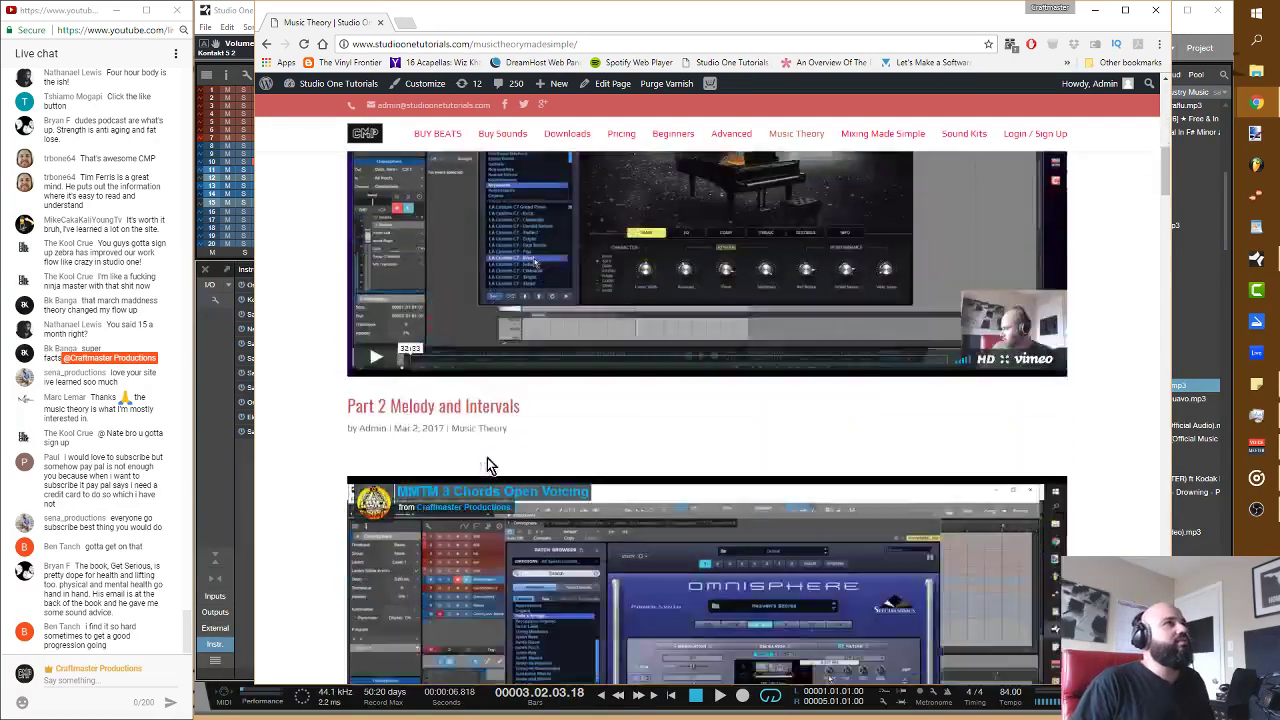
scroll(487, 457, "down", 15)
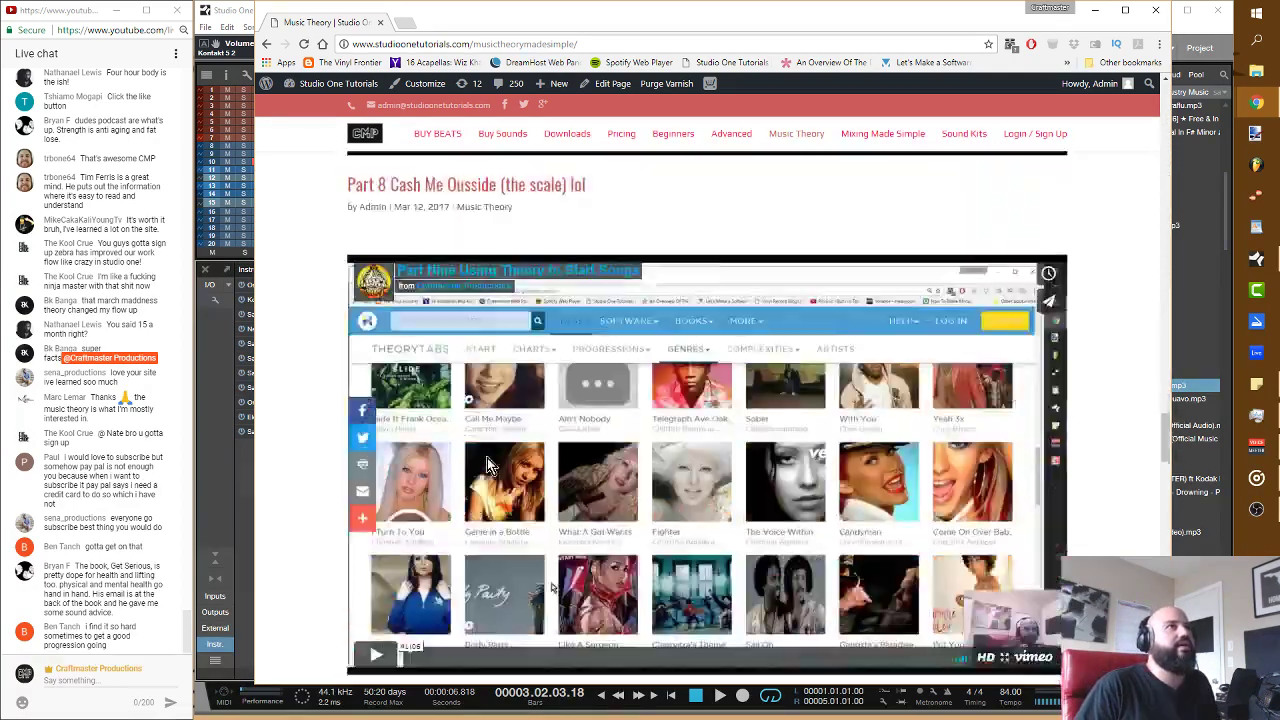
scroll(487, 457, "up", 6)
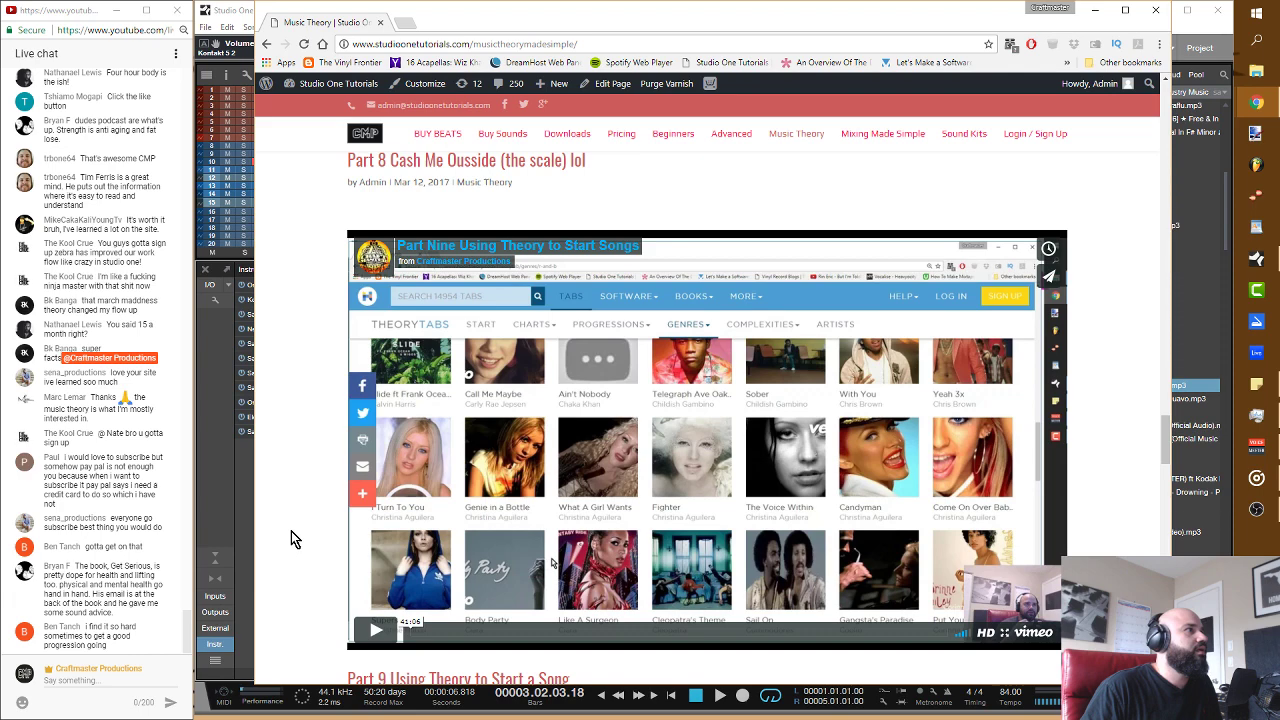
scroll(291, 531, "up", 6)
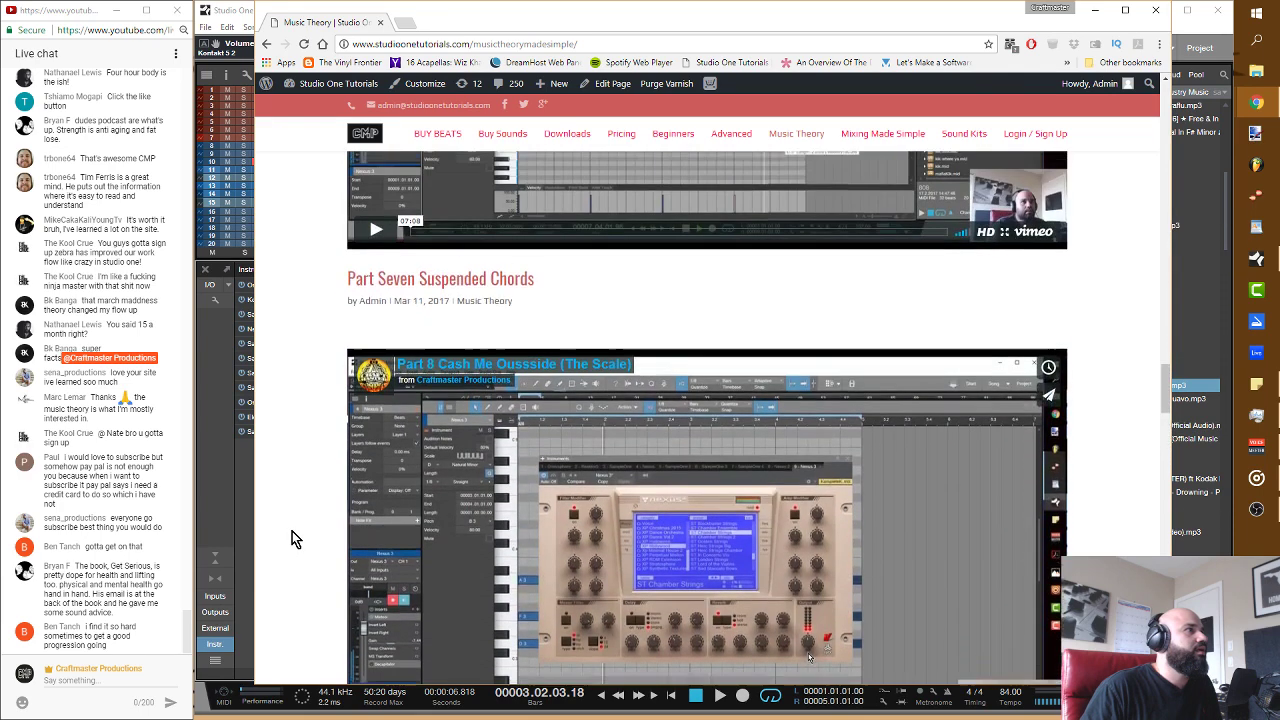
scroll(292, 531, "up", 15)
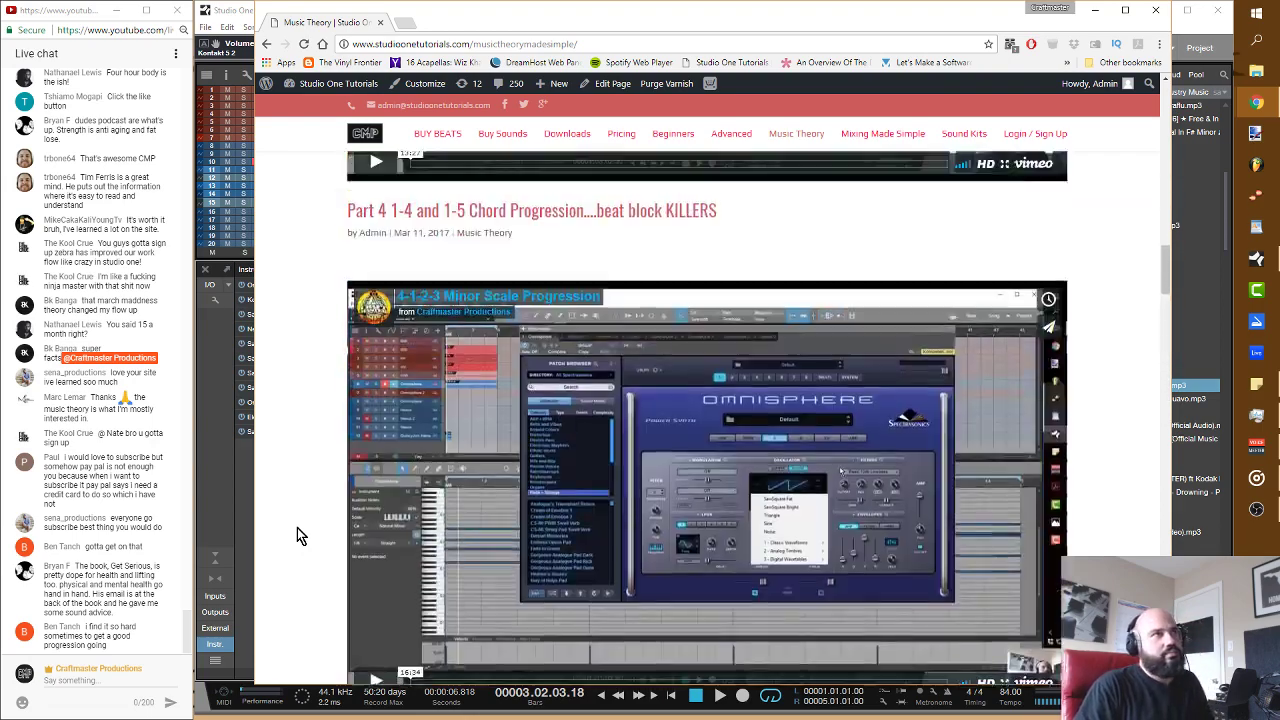
scroll(297, 527, "up", 20)
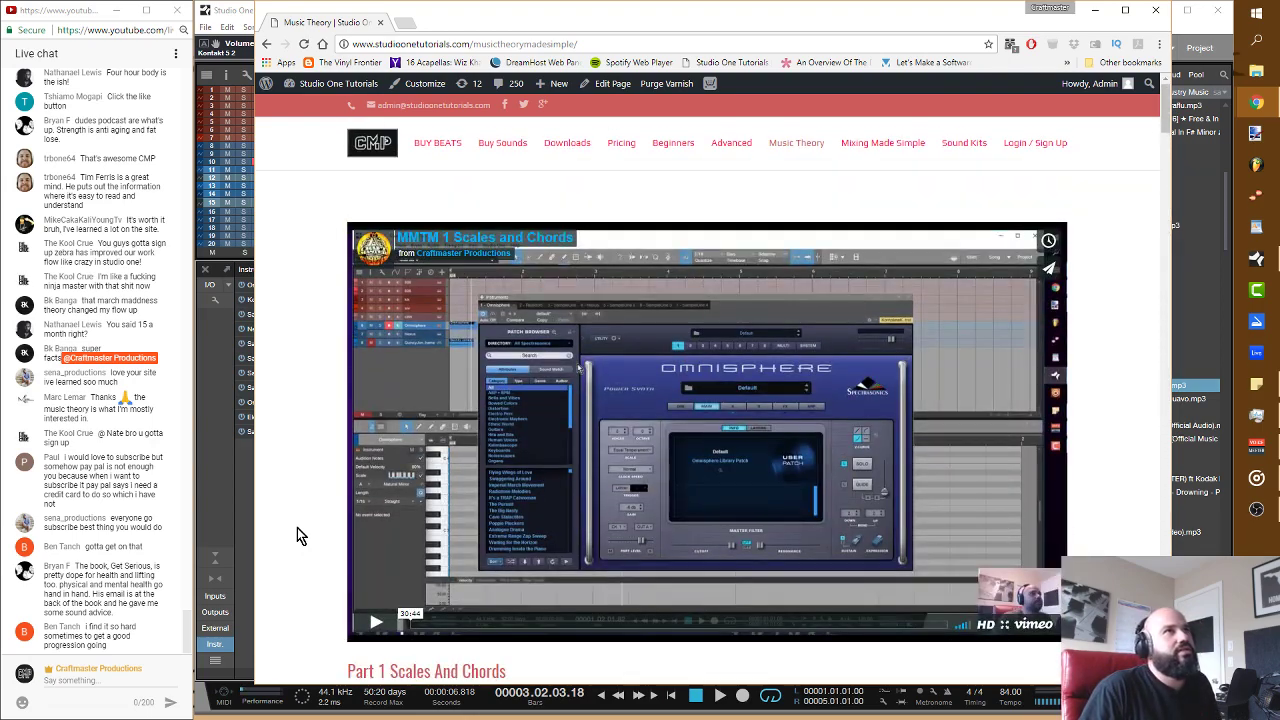
Step: Open the Mixing Made Simple page and examine the Aint To Many Mix (Boom Bap) lesson and its video preview
left_click(876, 146)
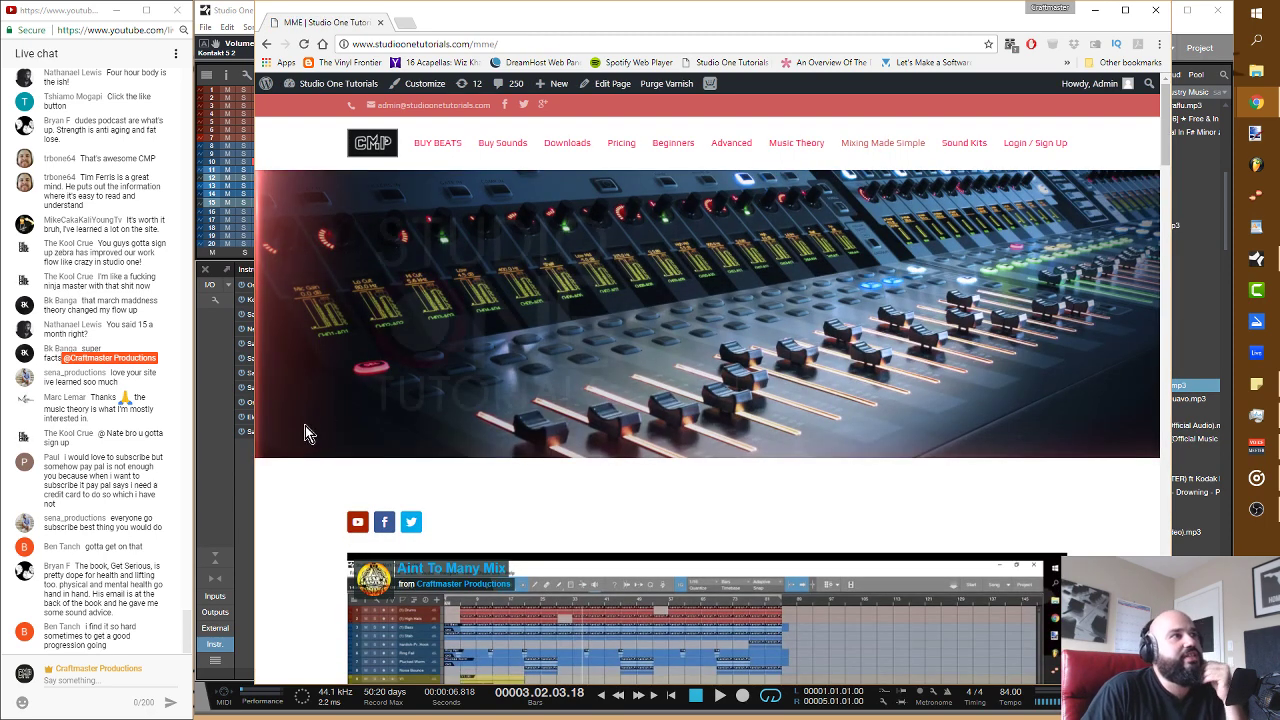
scroll(305, 430, "down", 3)
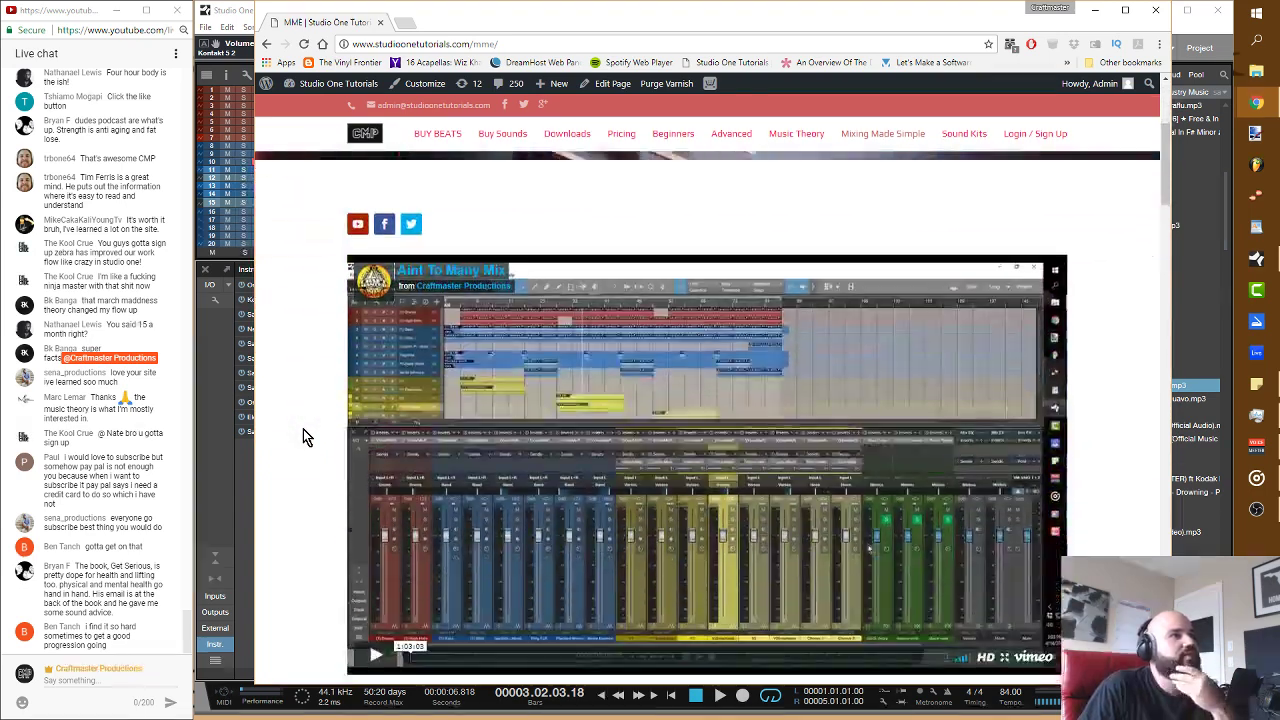
scroll(306, 437, "down", 3)
scroll(305, 437, "up", 3)
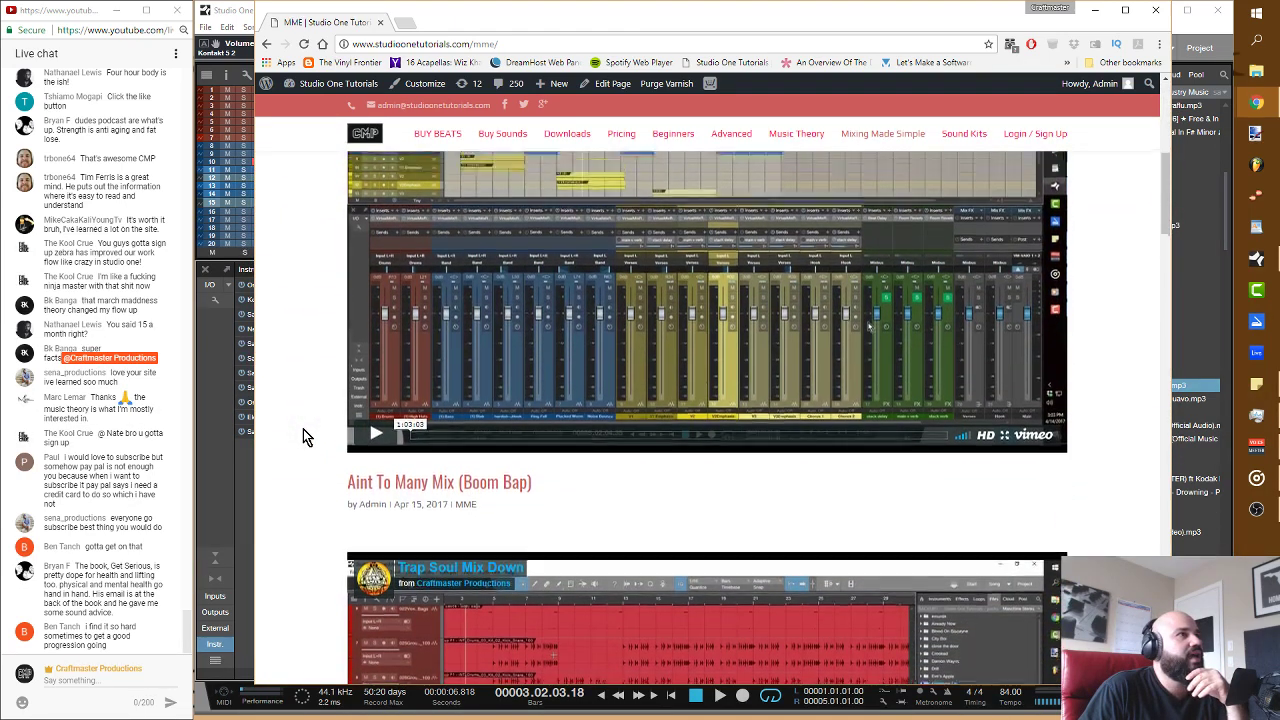
scroll(305, 437, "down", 1)
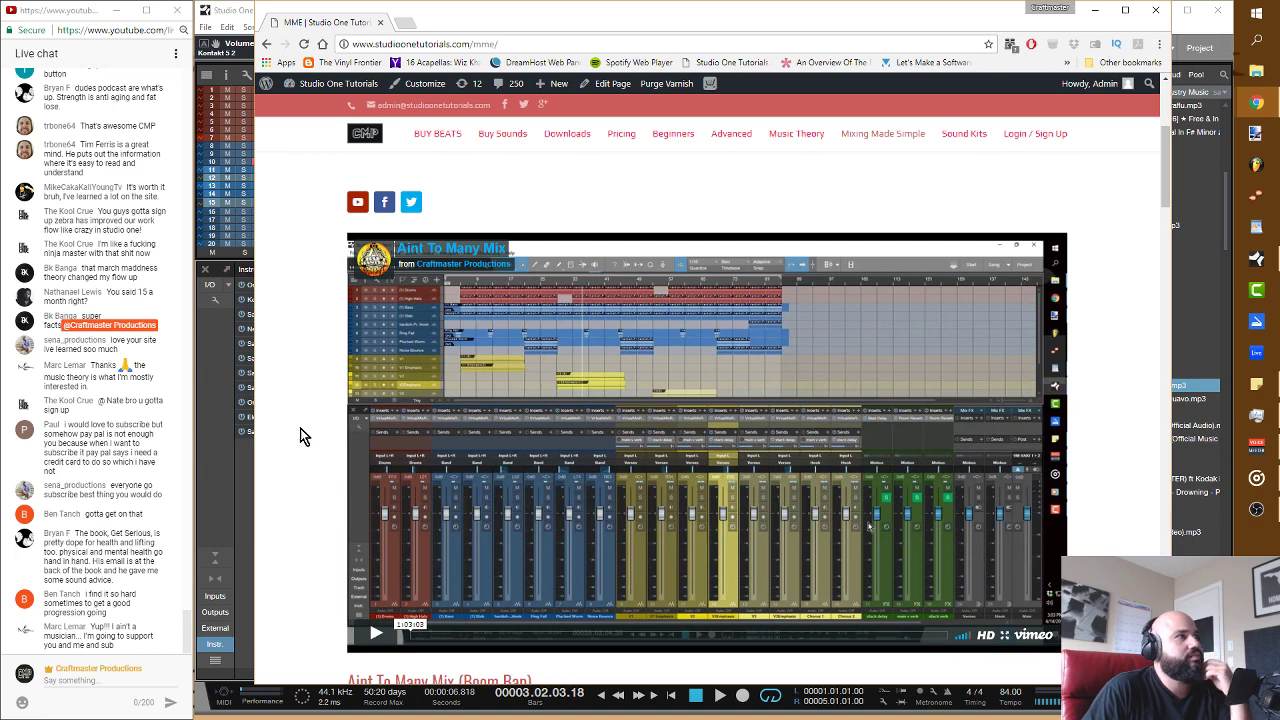
scroll(302, 432, "down", 2)
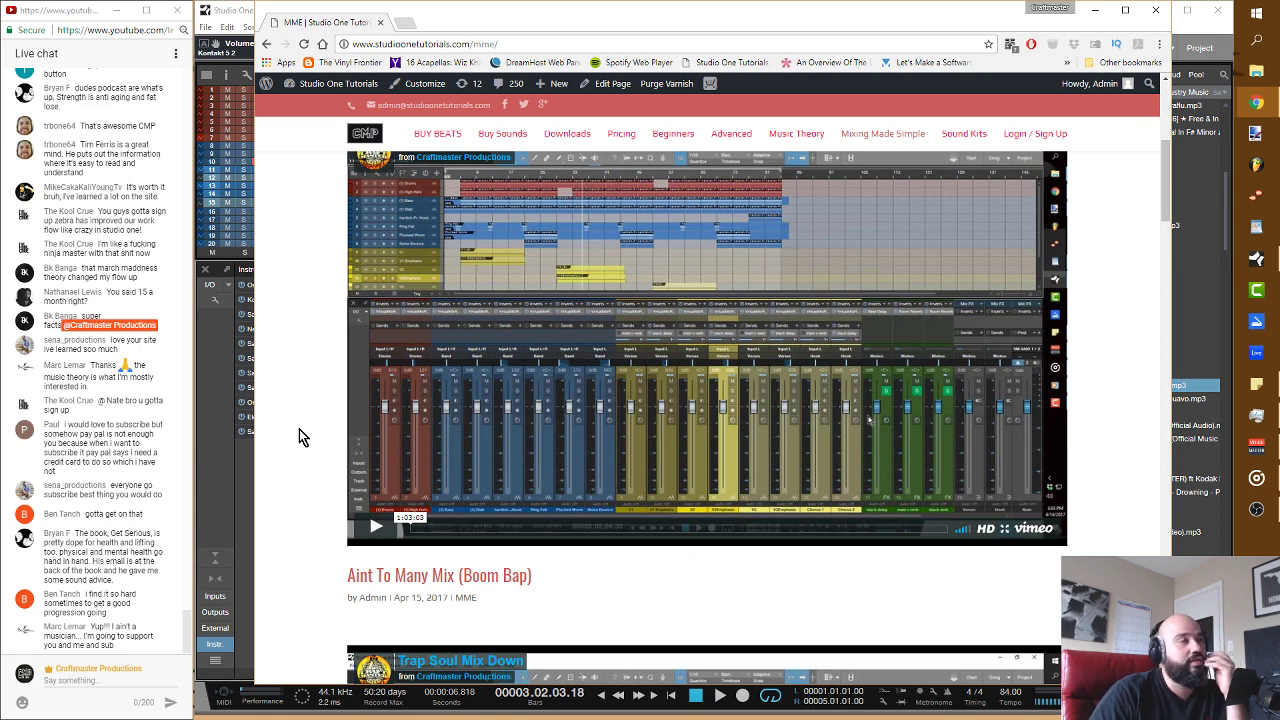
scroll(299, 431, "down", 3)
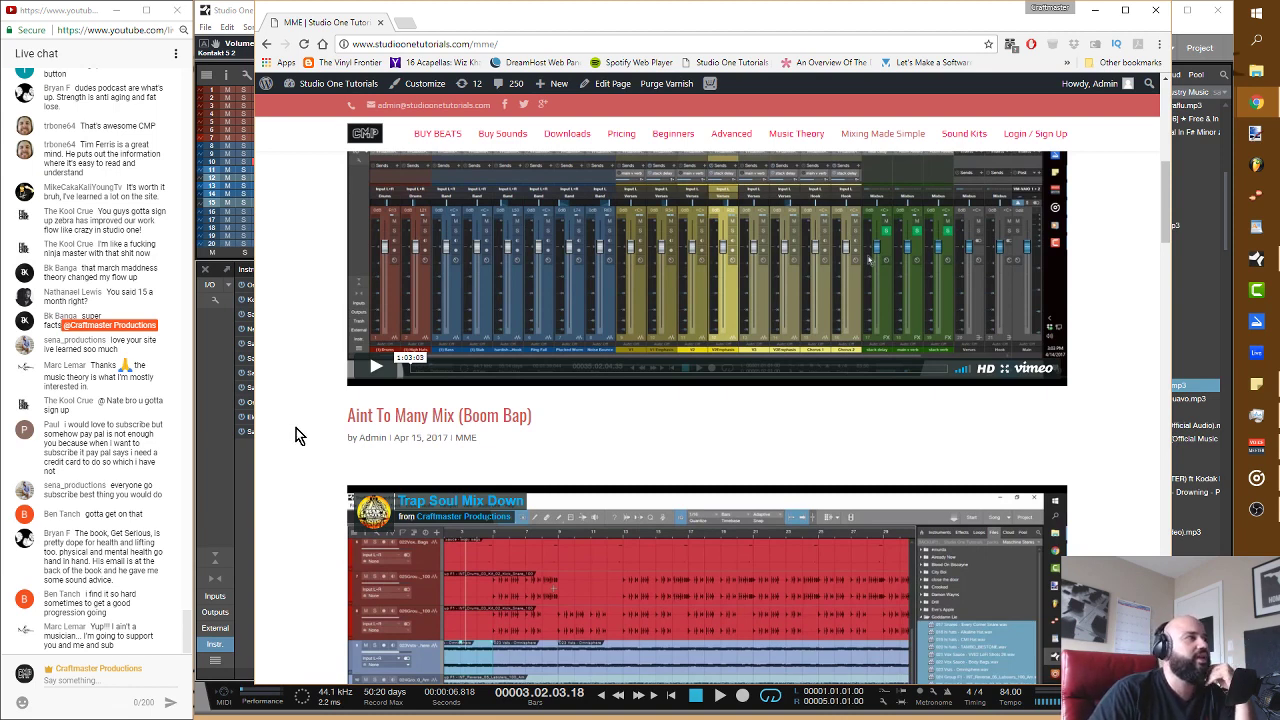
Step: Review the remaining mixing lessons from TrapSoul Mix Down through Mixing Made Simple Part 3
scroll(300, 432, "down", 4)
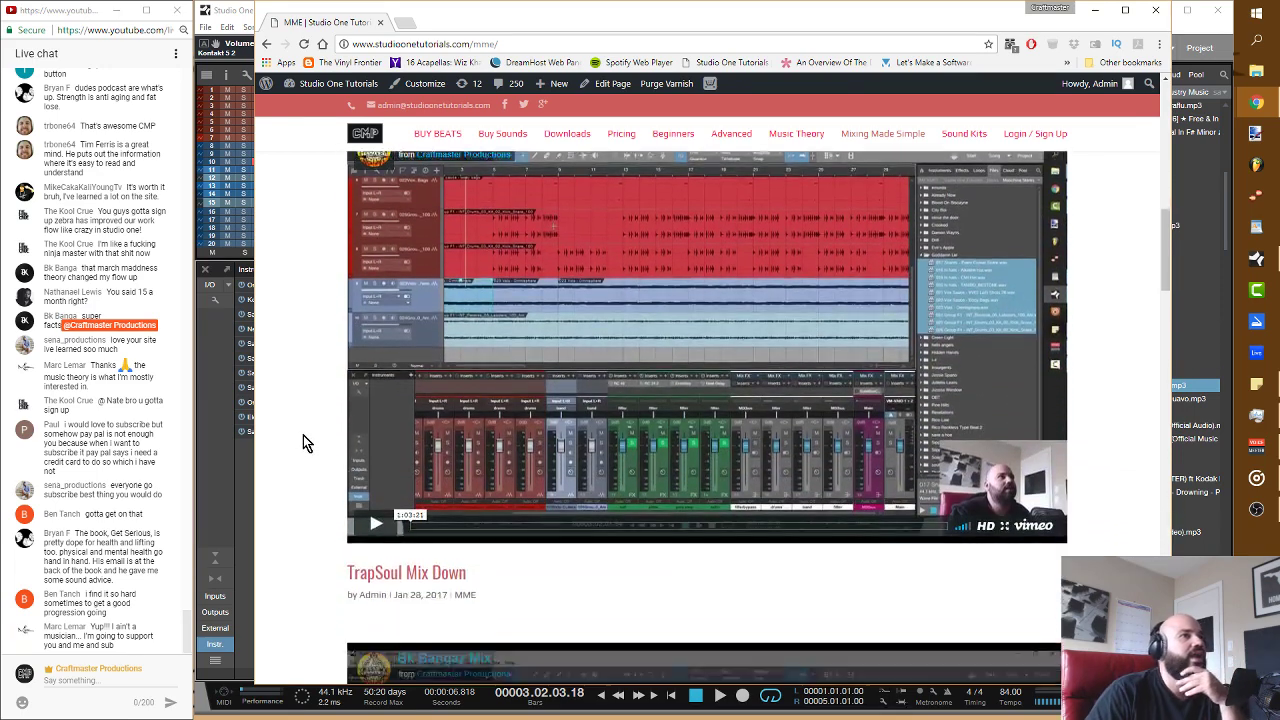
scroll(303, 435, "down", 3)
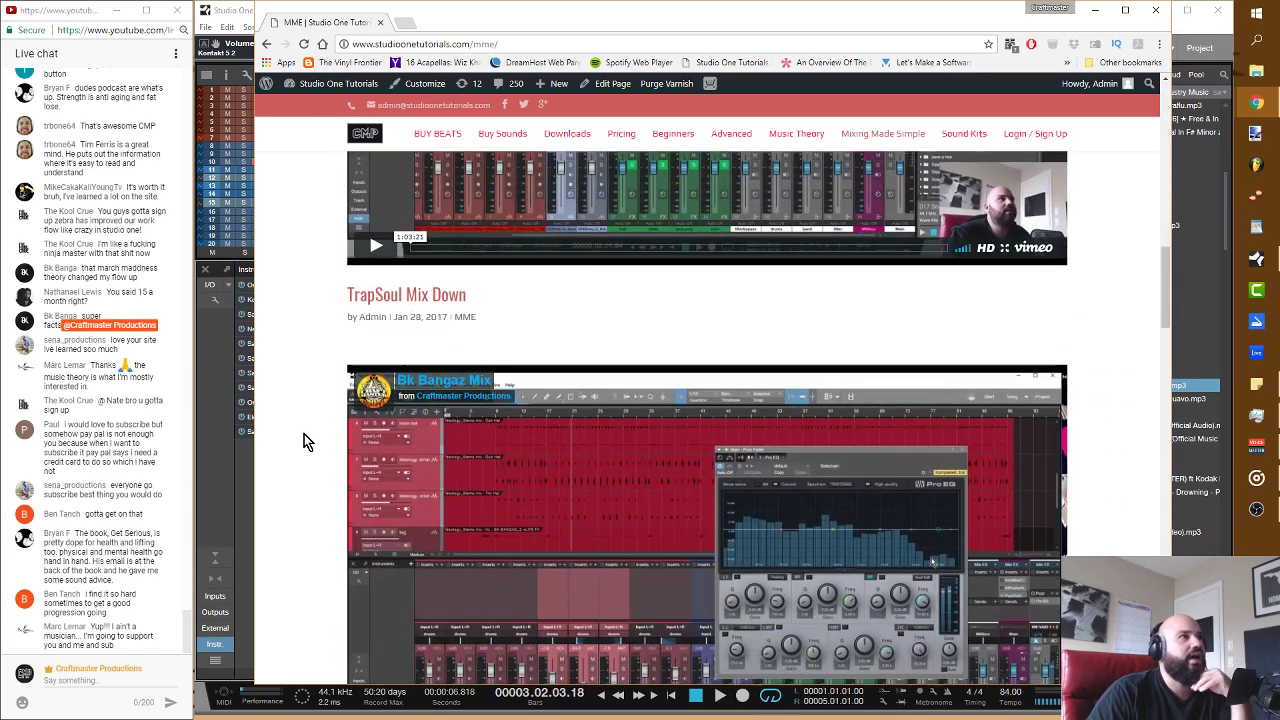
scroll(304, 441, "down", 5)
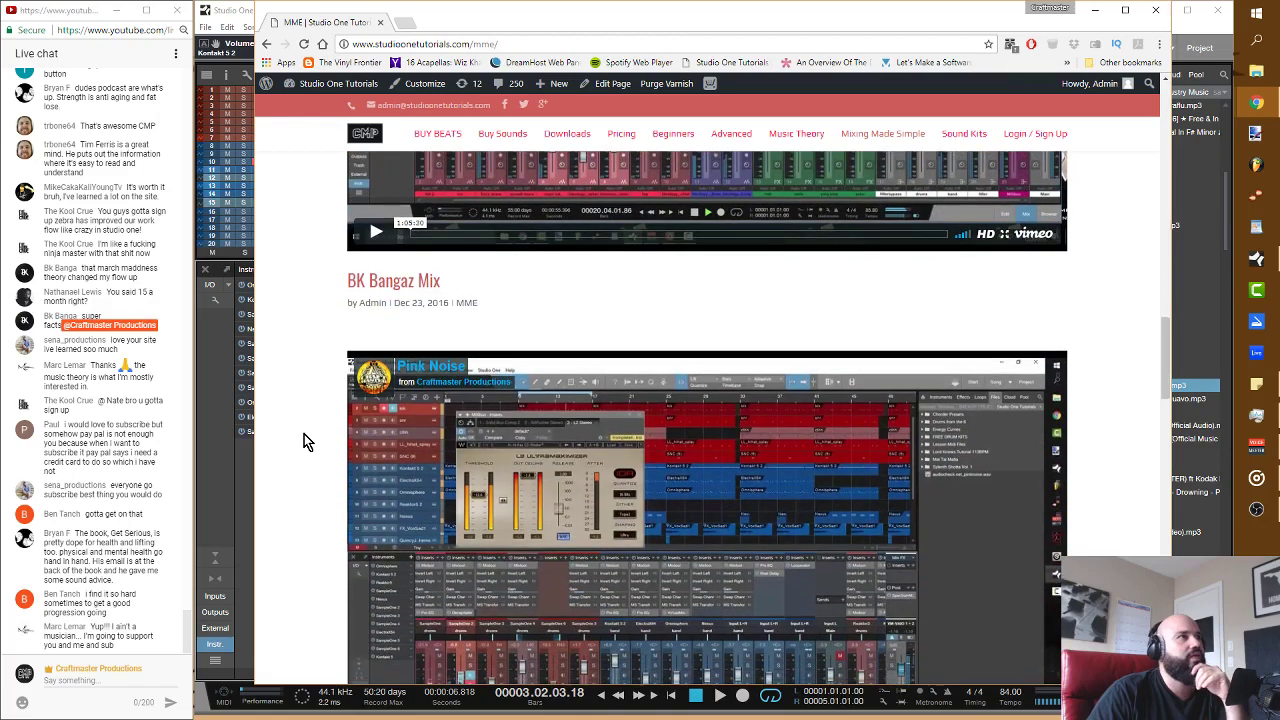
scroll(304, 434, "down", 2)
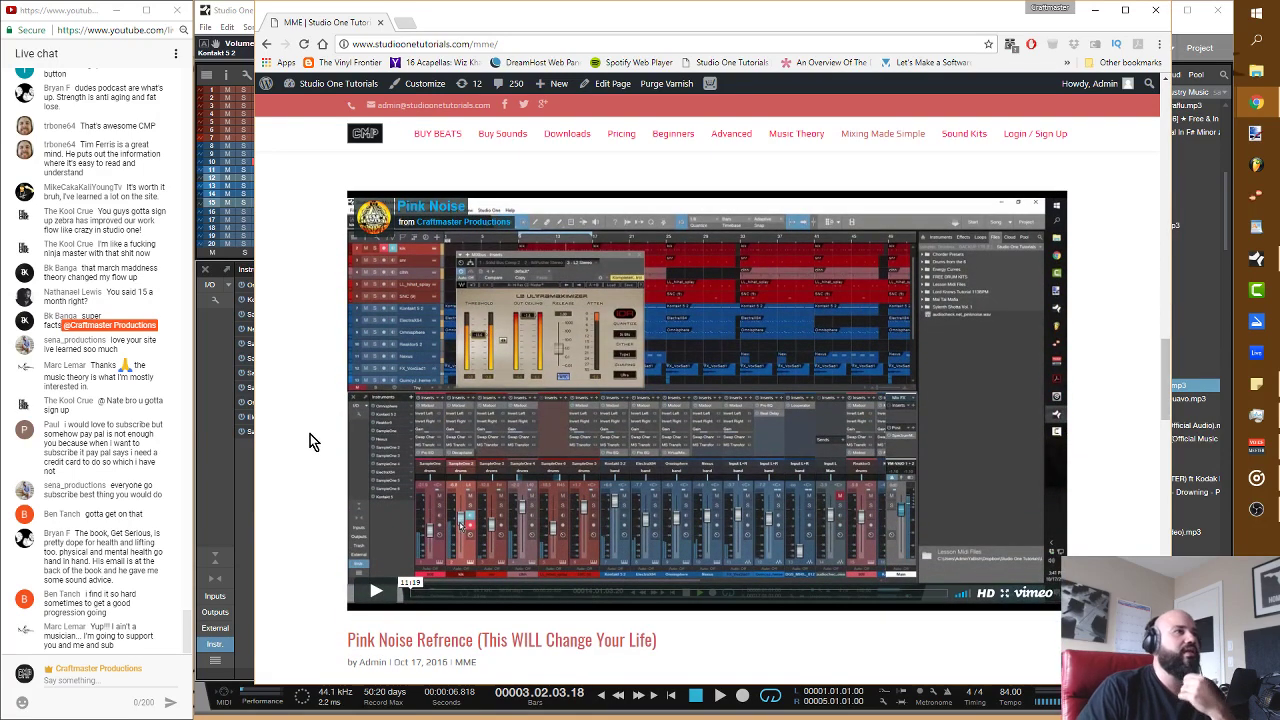
scroll(285, 490, "down", 3)
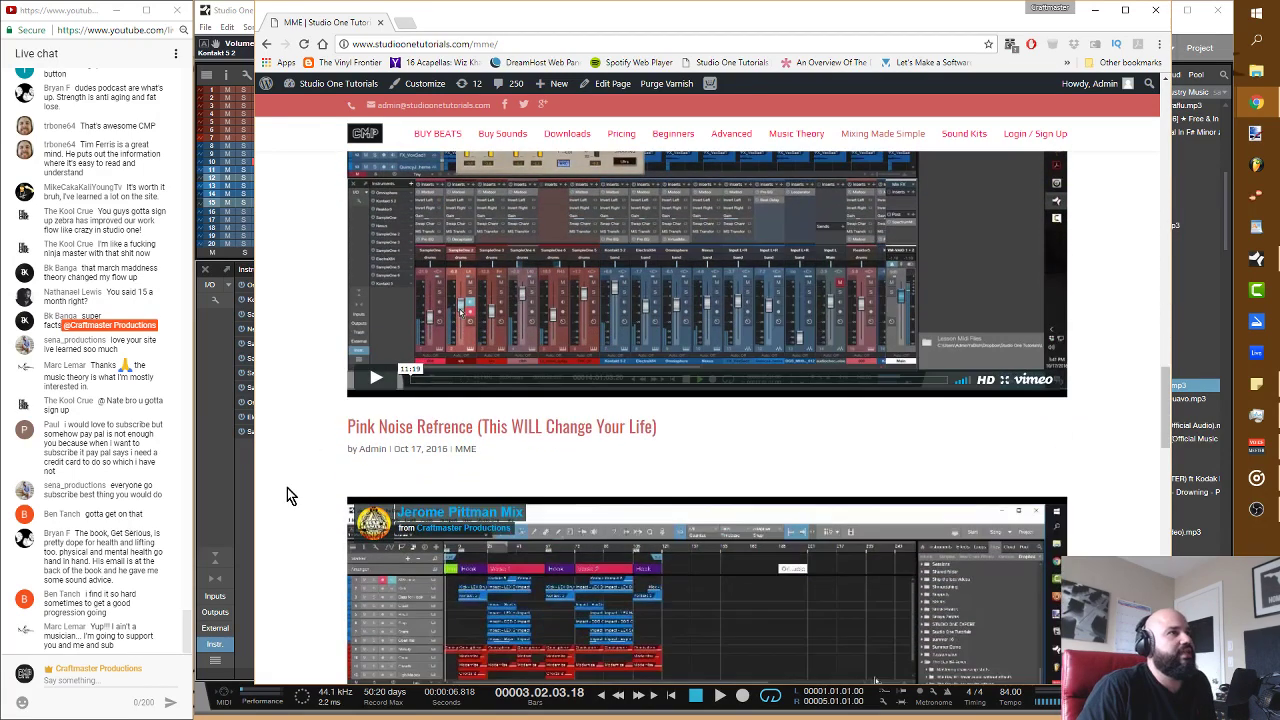
scroll(287, 487, "down", 5)
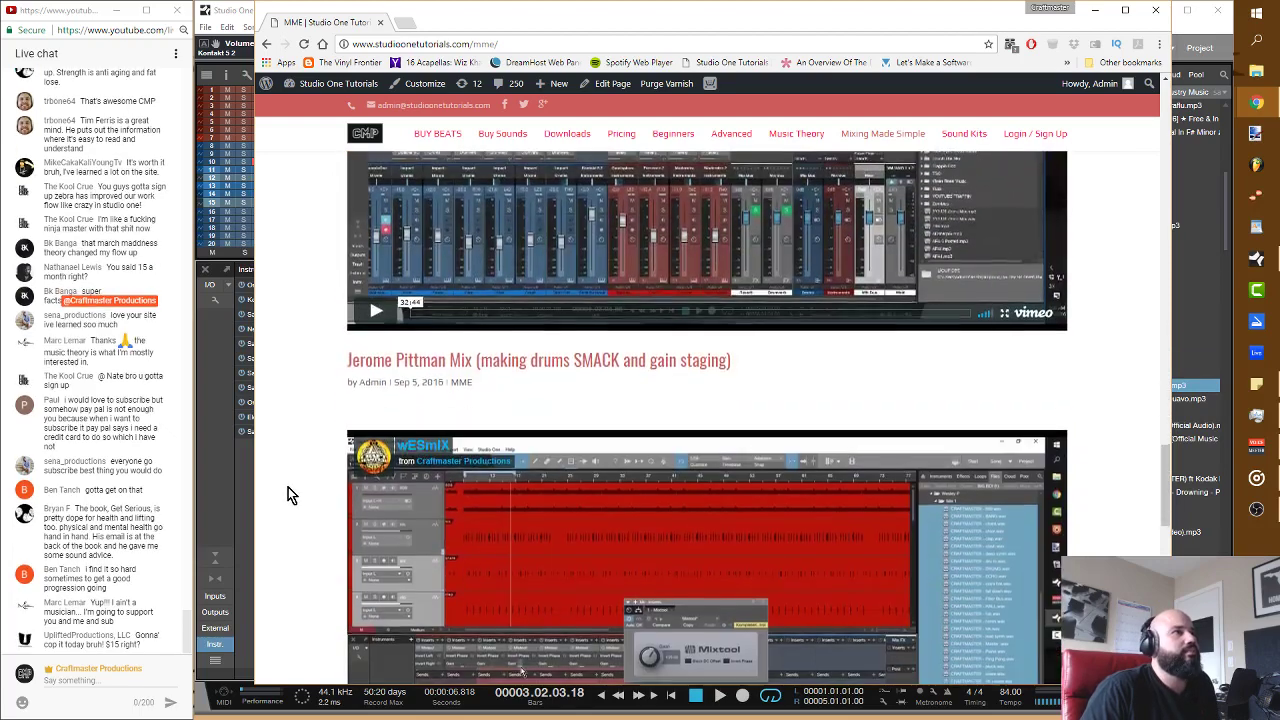
scroll(288, 487, "down", 6)
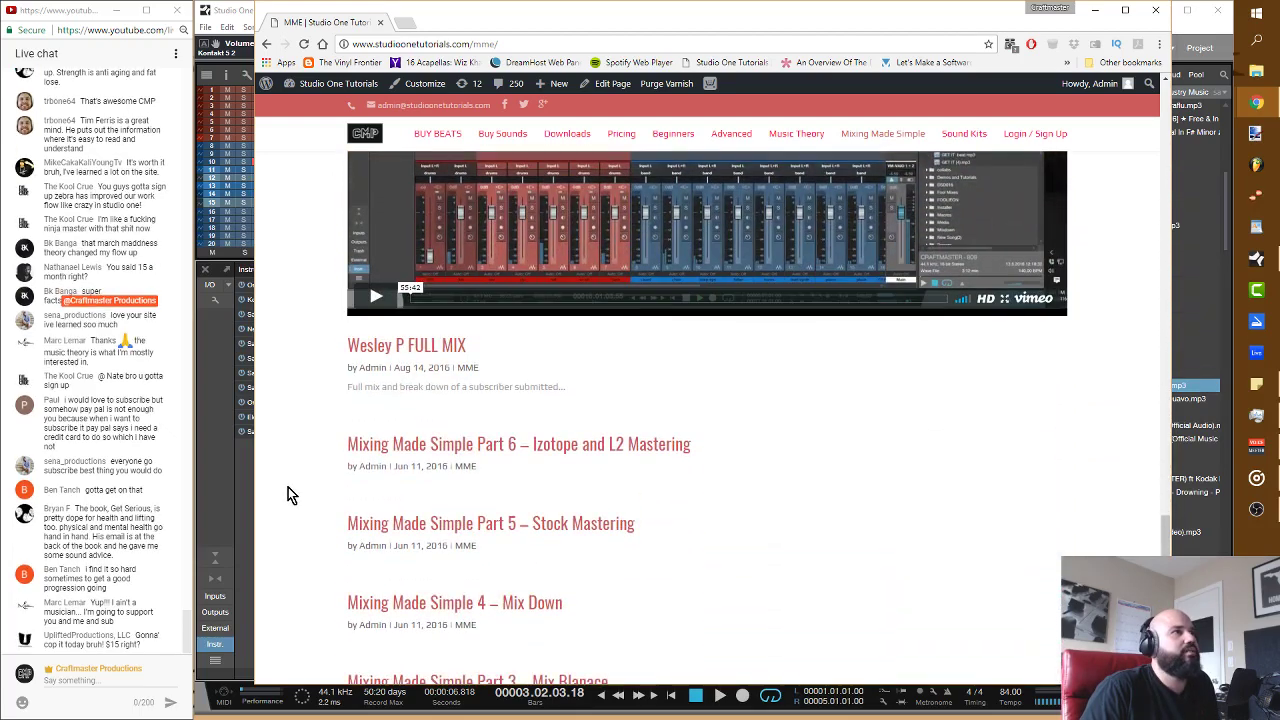
scroll(288, 487, "down", 1)
scroll(491, 420, "down", 3)
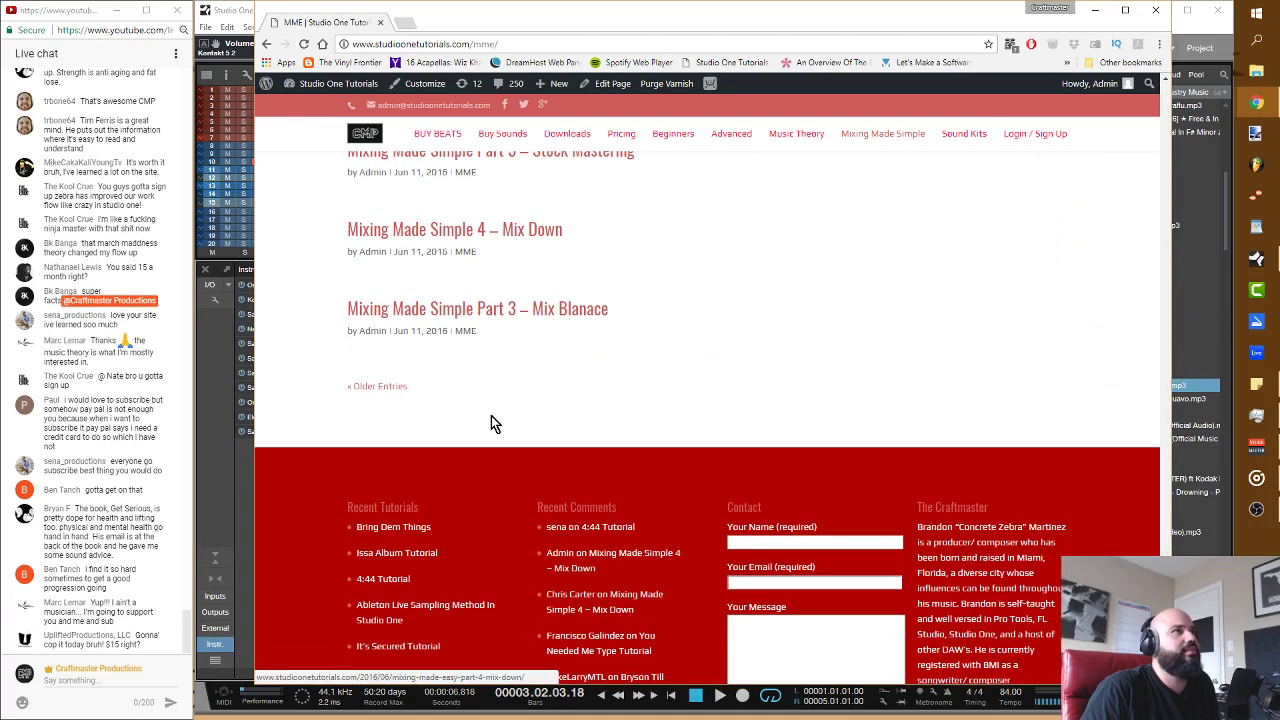
Step: Look at the older mixing entries, Part 1 Setup and Part 2 Editing, and return to the newer entries
left_click(384, 388)
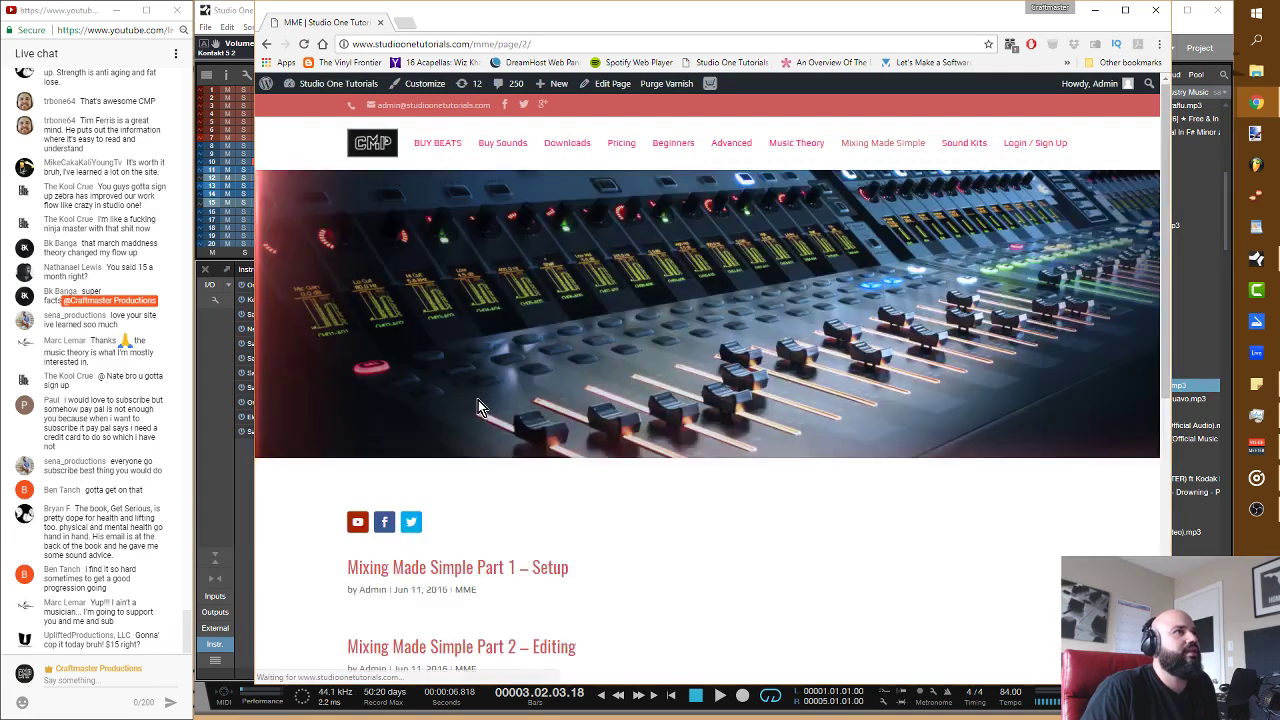
scroll(479, 404, "down", 3)
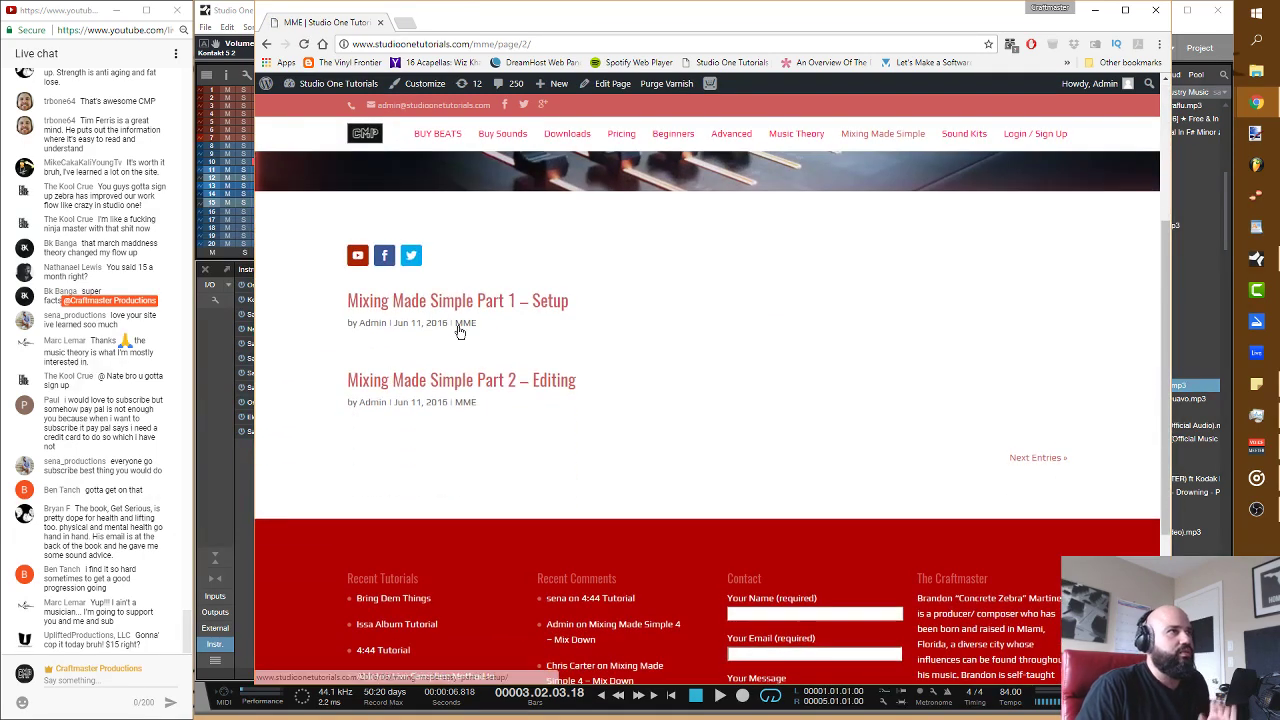
left_click(1042, 460)
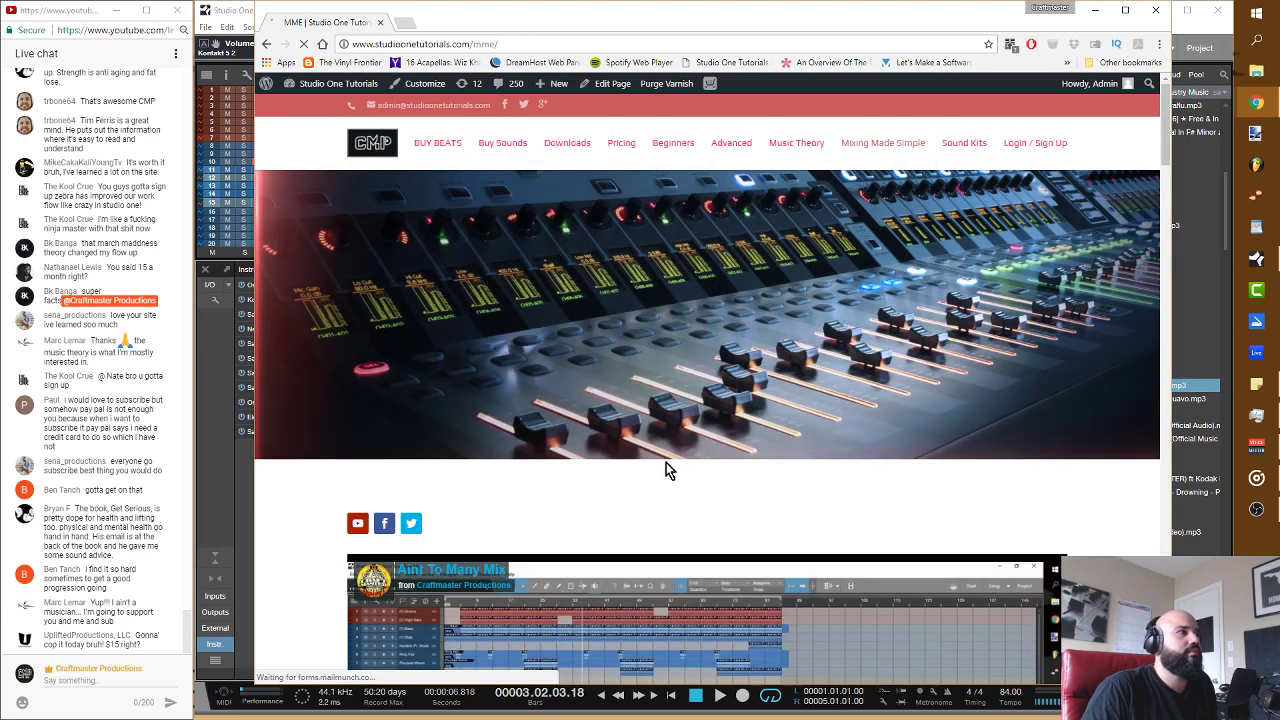
Step: Examine the list of Mixing Made Simple lessons from Part 3 up to Part 6 Izotope and L2 Mastering
scroll(337, 497, "down", 10)
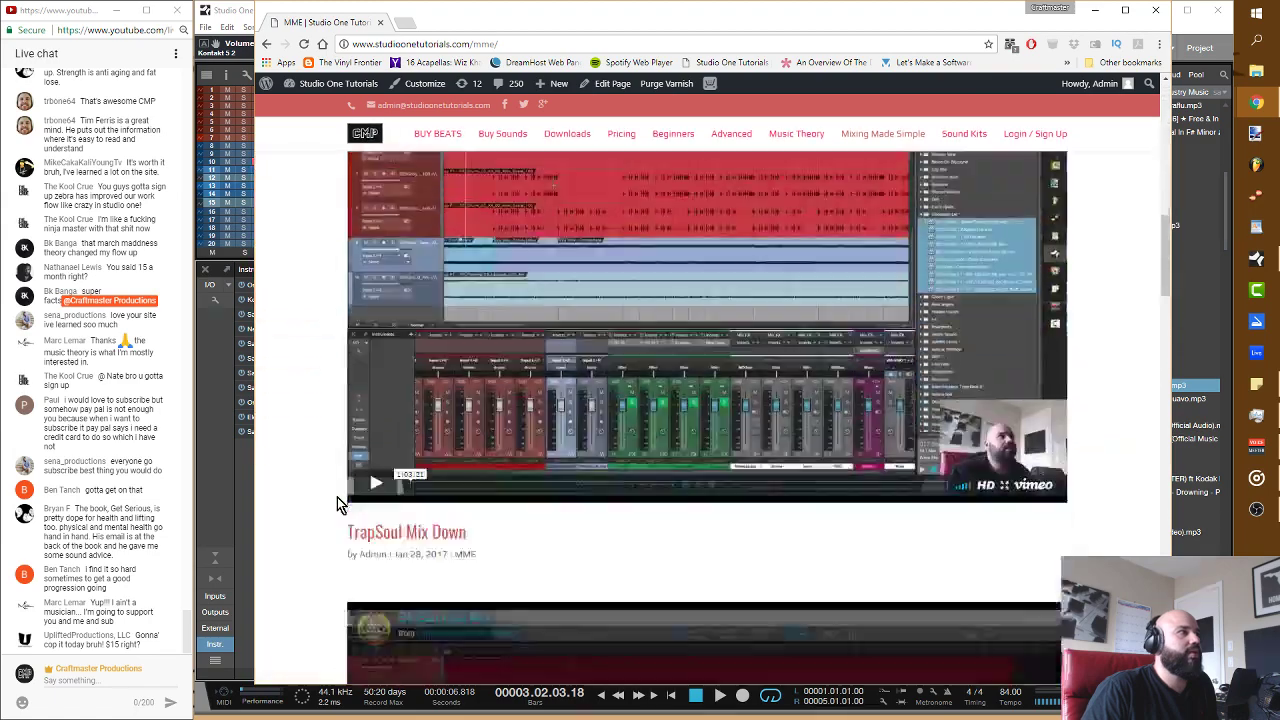
scroll(337, 497, "down", 15)
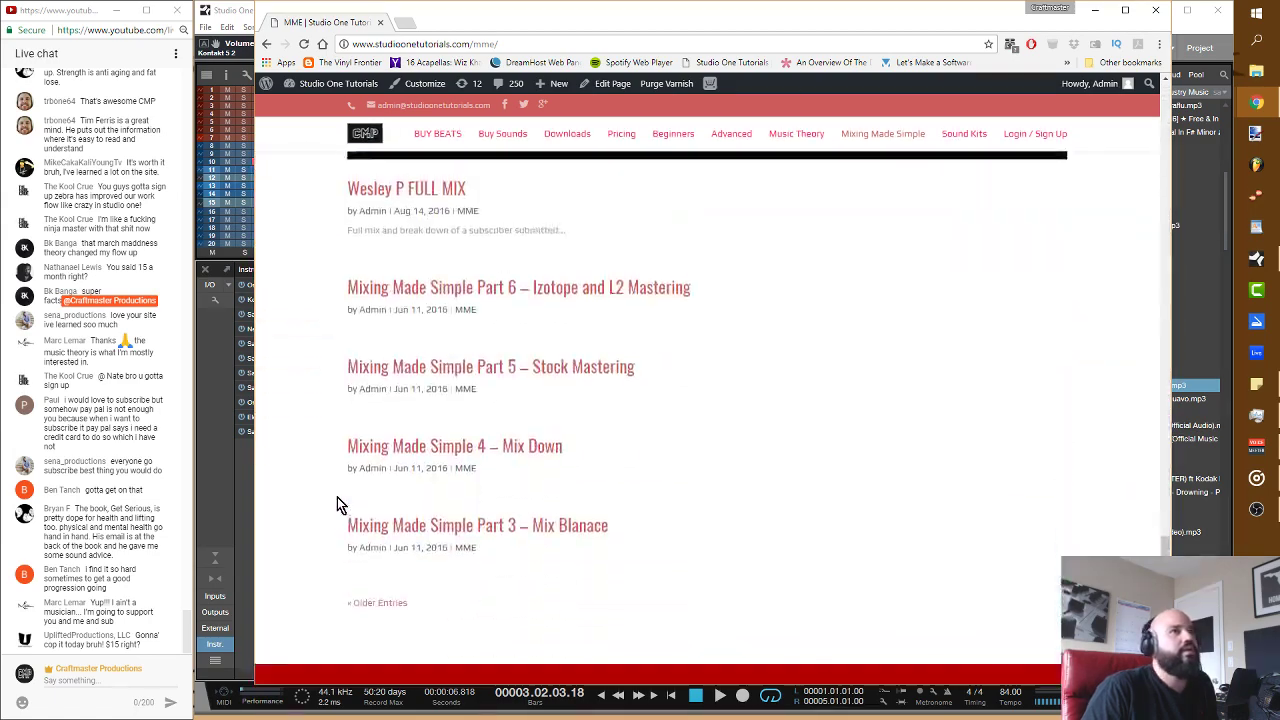
scroll(337, 497, "down", 4)
scroll(606, 442, "up", 3)
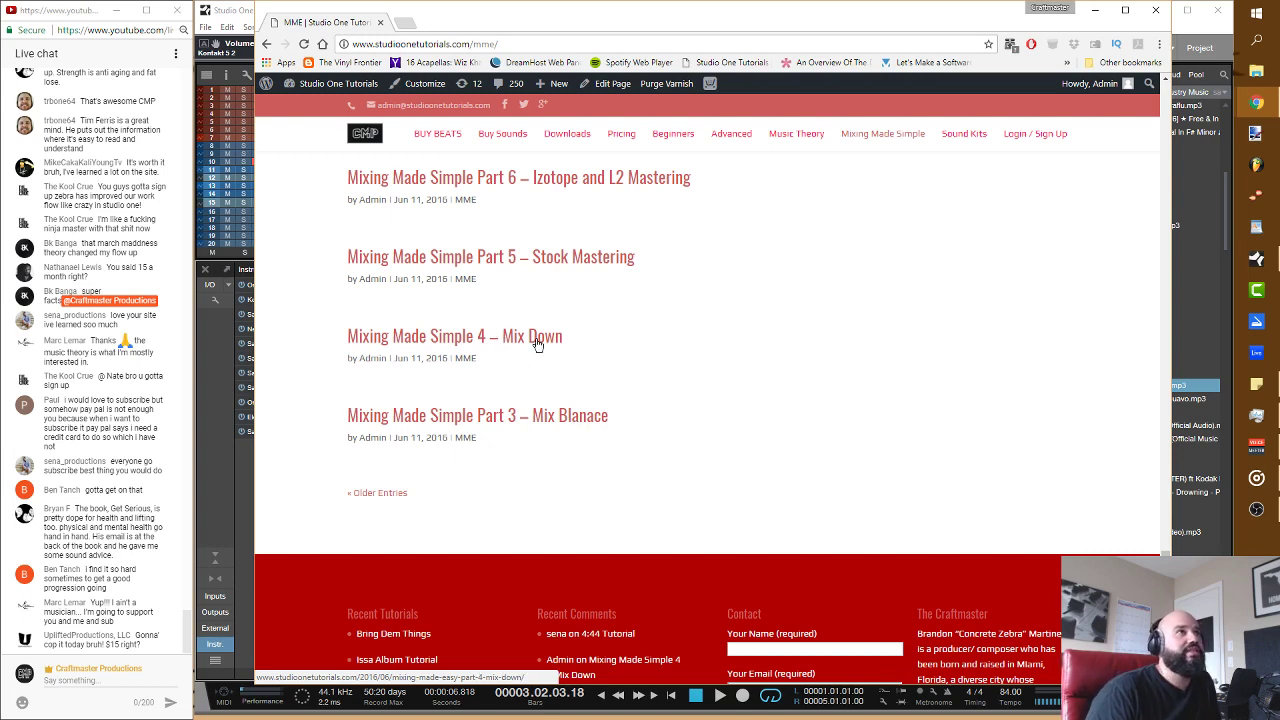
scroll(543, 338, "up", 1)
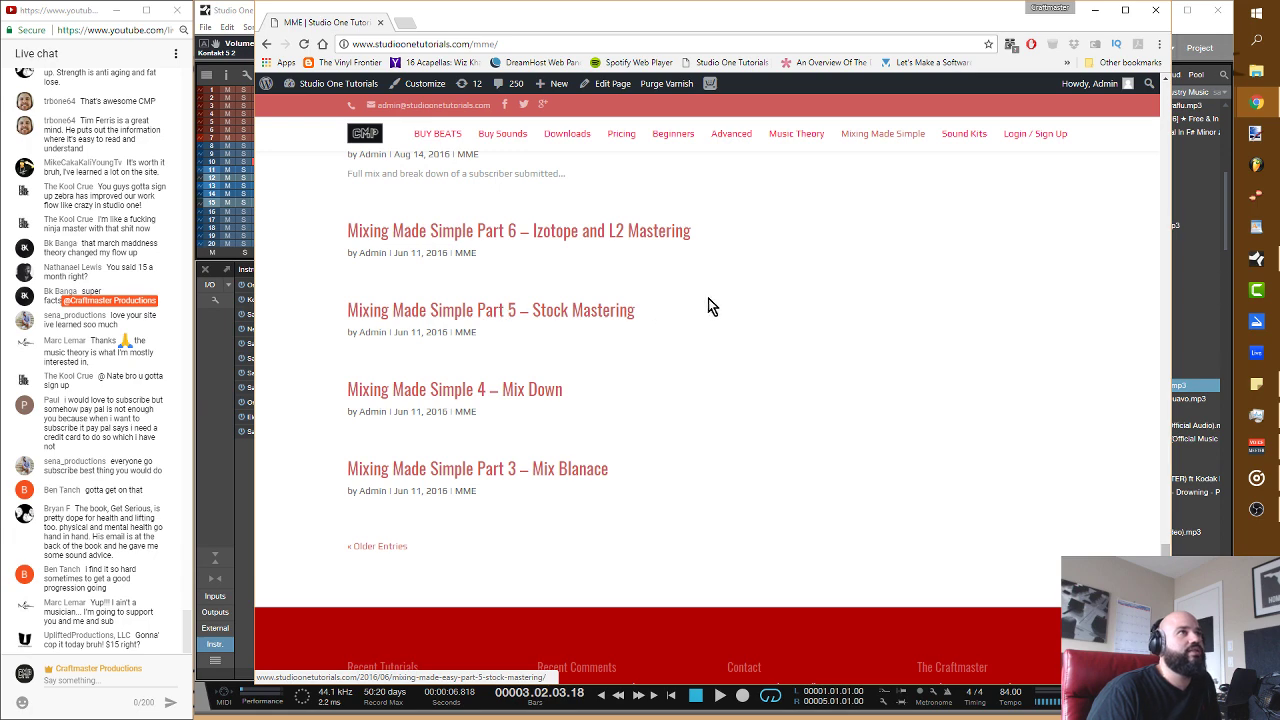
scroll(708, 306, "up", 3)
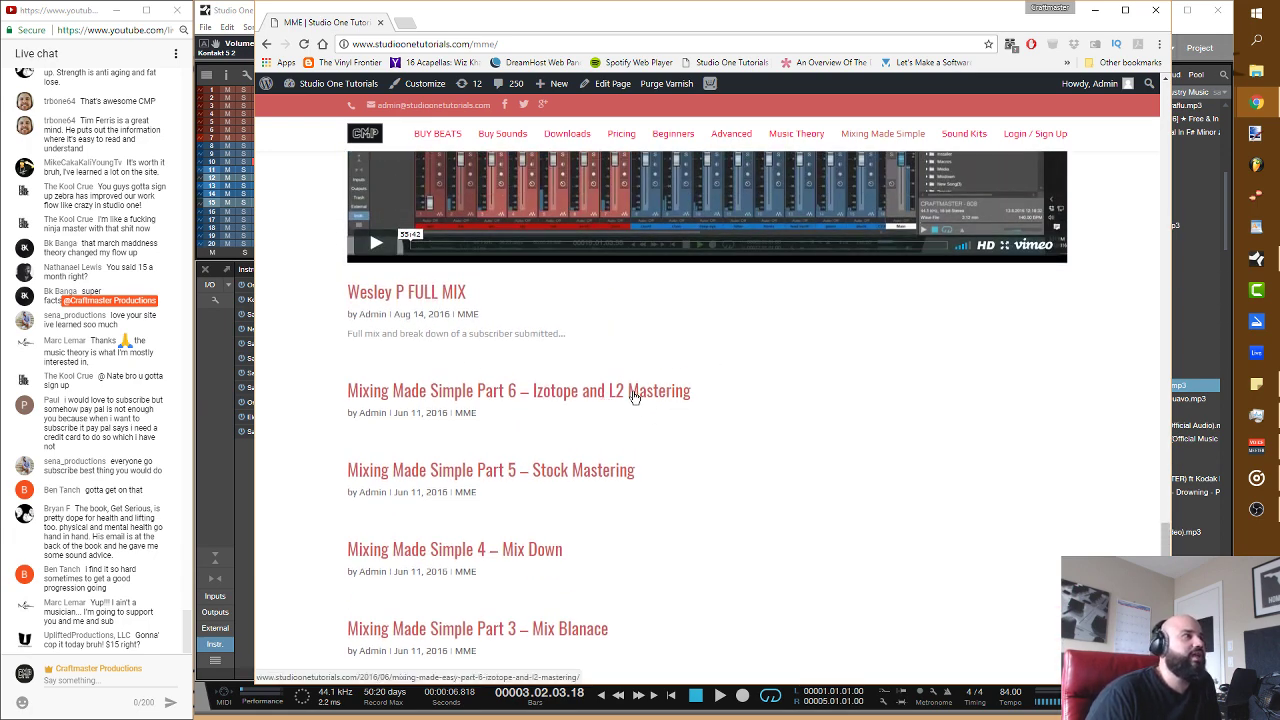
Step: Go back to the start of the Mixing Made Simple page and revisit the Aint To Many Mix preview
scroll(633, 395, "up", 15)
scroll(633, 394, "up", 15)
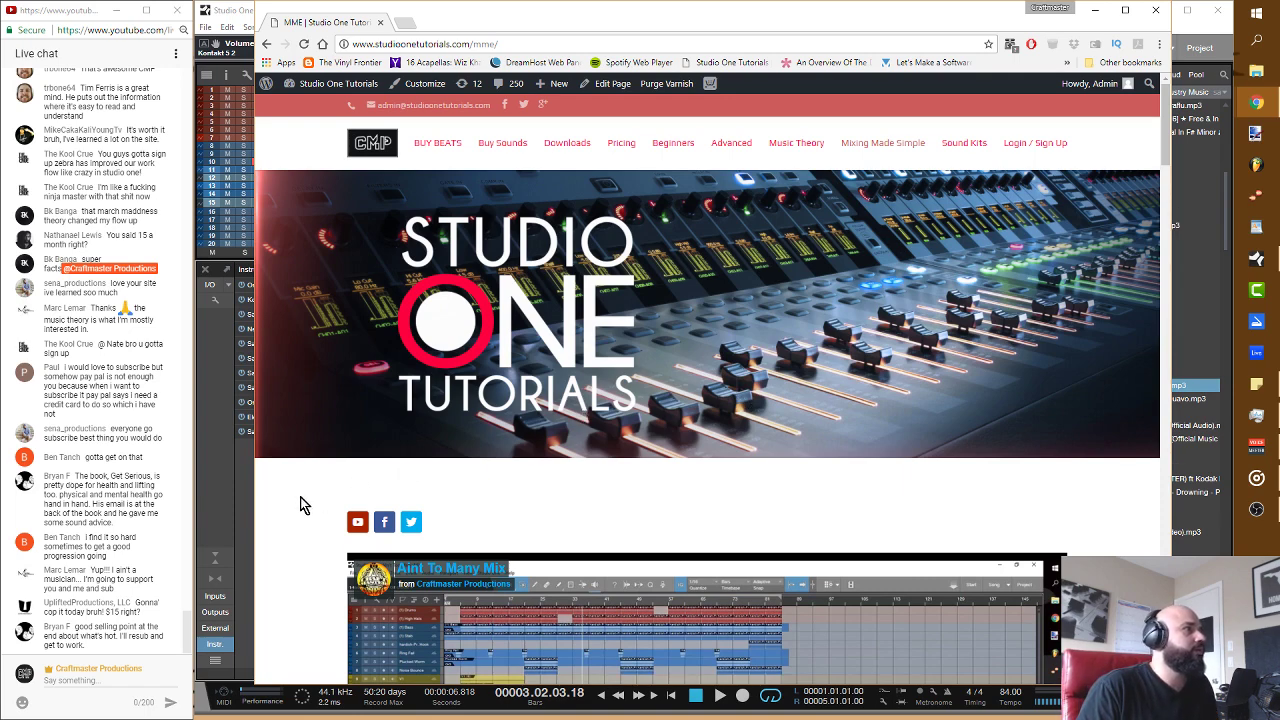
scroll(303, 506, "down", 4)
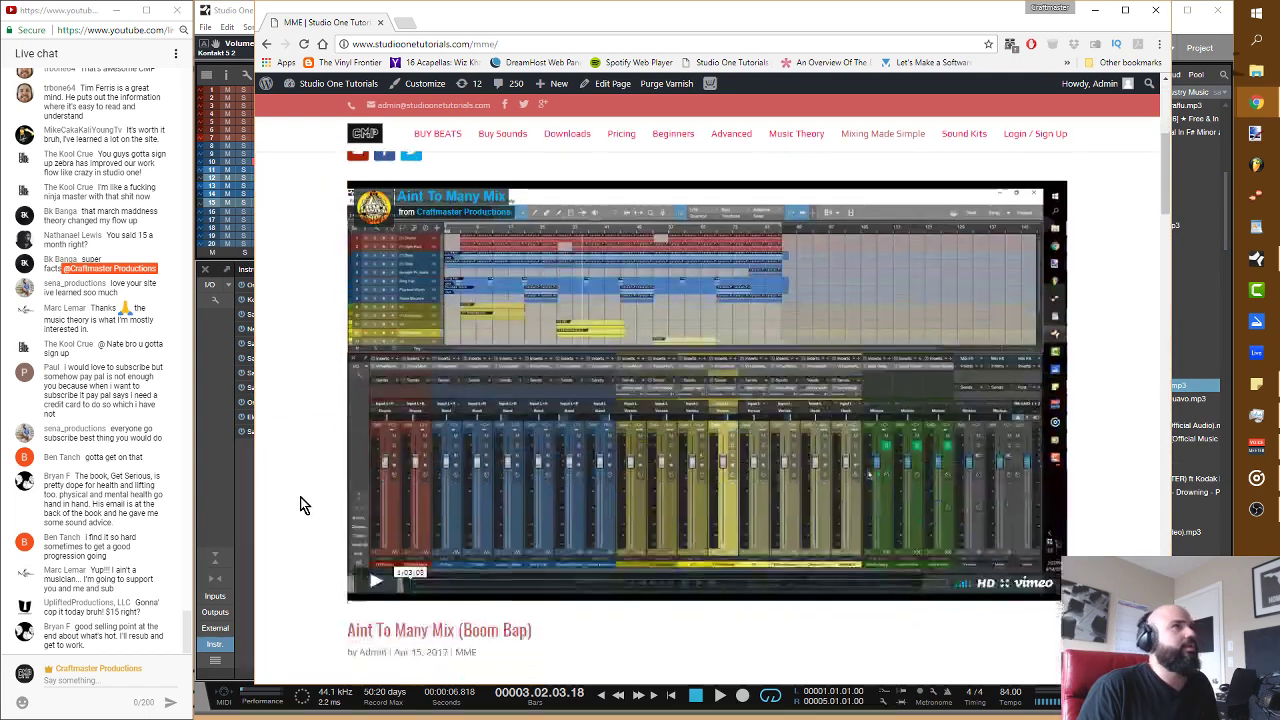
scroll(303, 506, "up", 4)
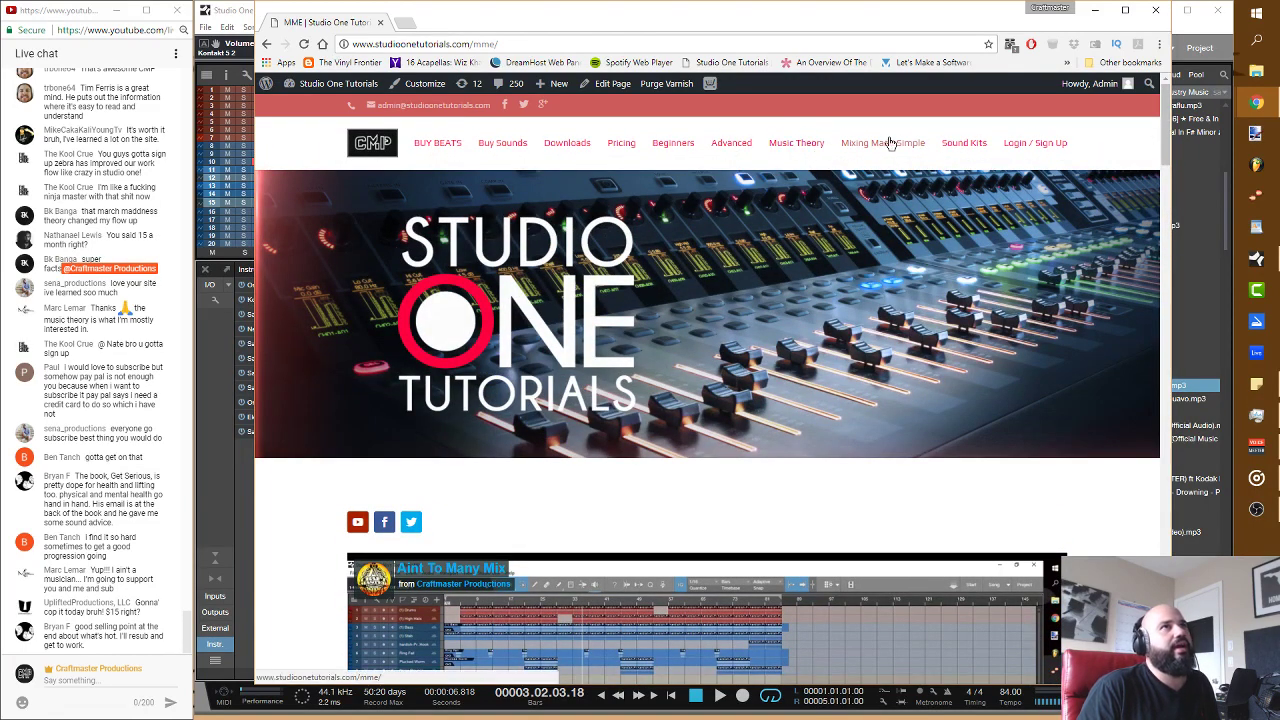
Step: Open the Advanced tutorials page and look over its free download section and the Bring Dem Things lesson
left_click(734, 148)
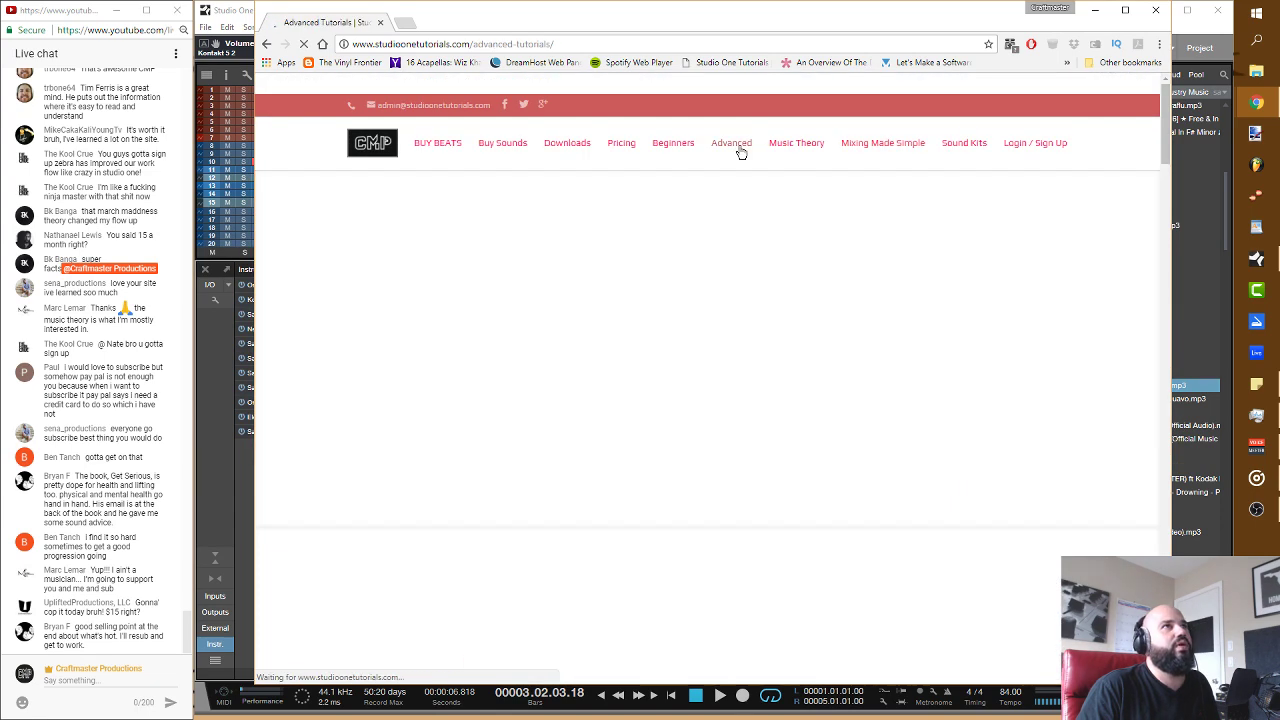
scroll(760, 270, "down", 4)
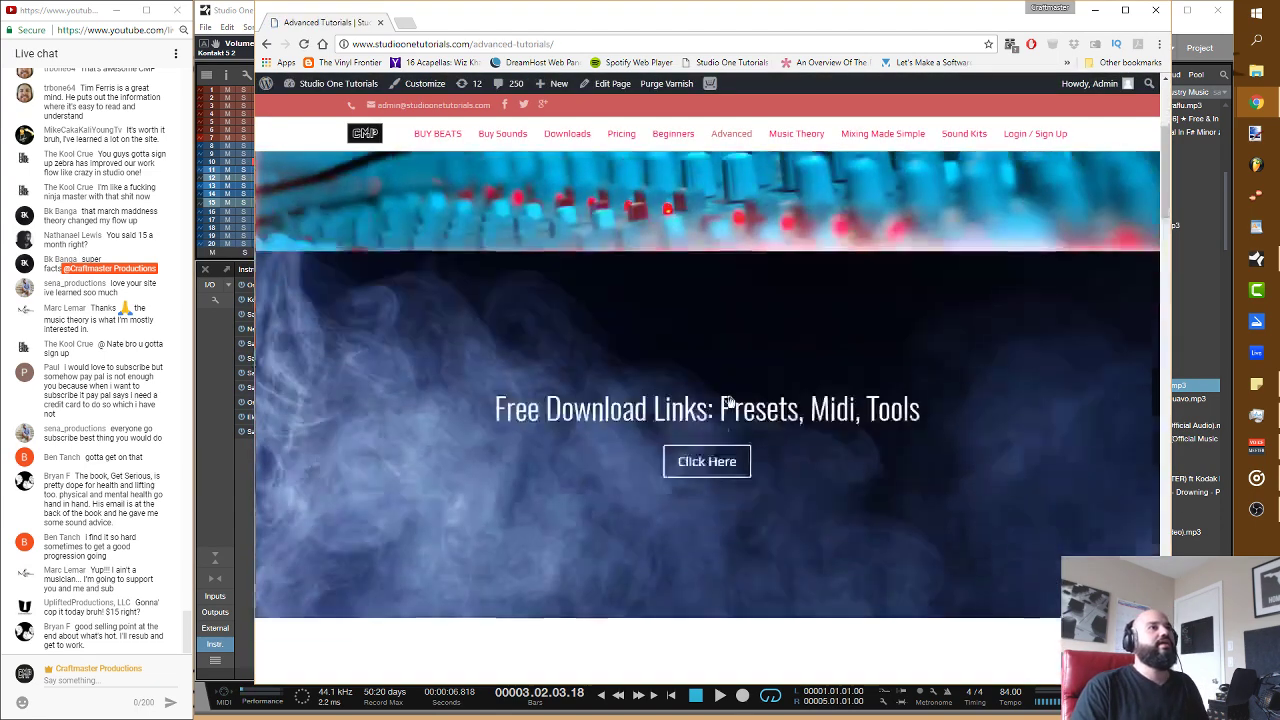
scroll(728, 396, "down", 2)
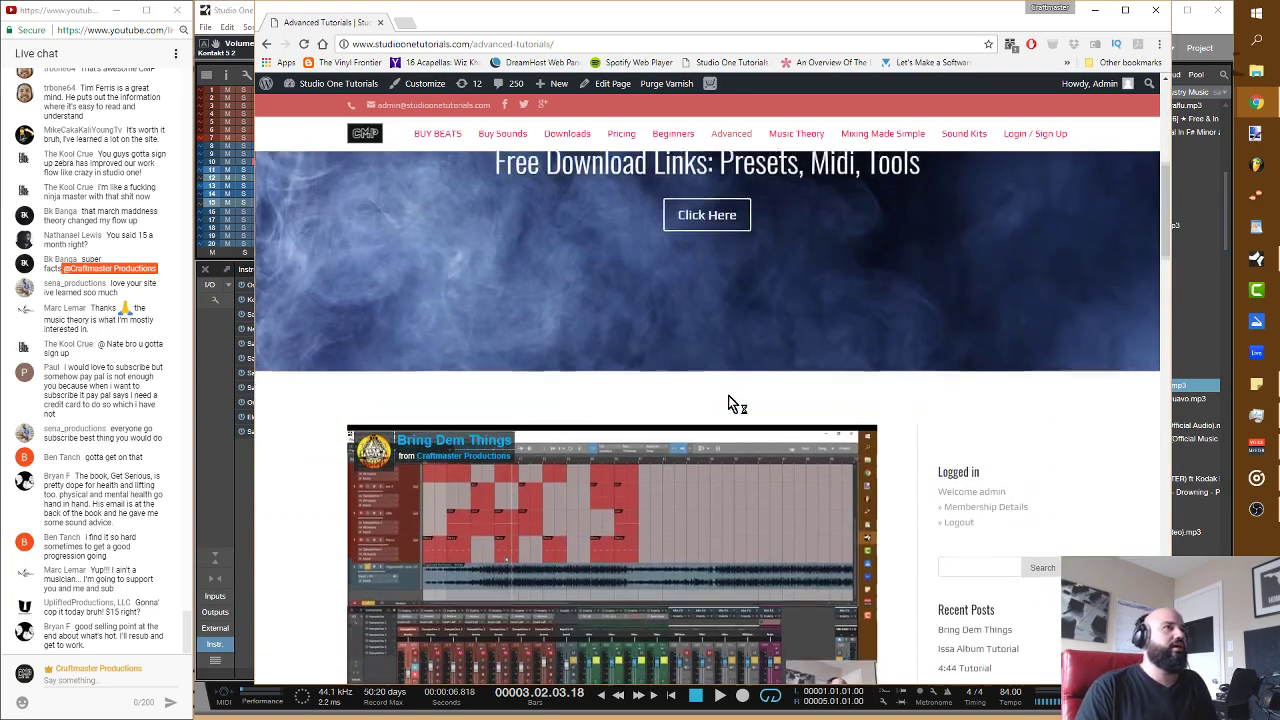
scroll(728, 396, "up", 1)
scroll(728, 396, "up", 1)
scroll(728, 397, "up", 3)
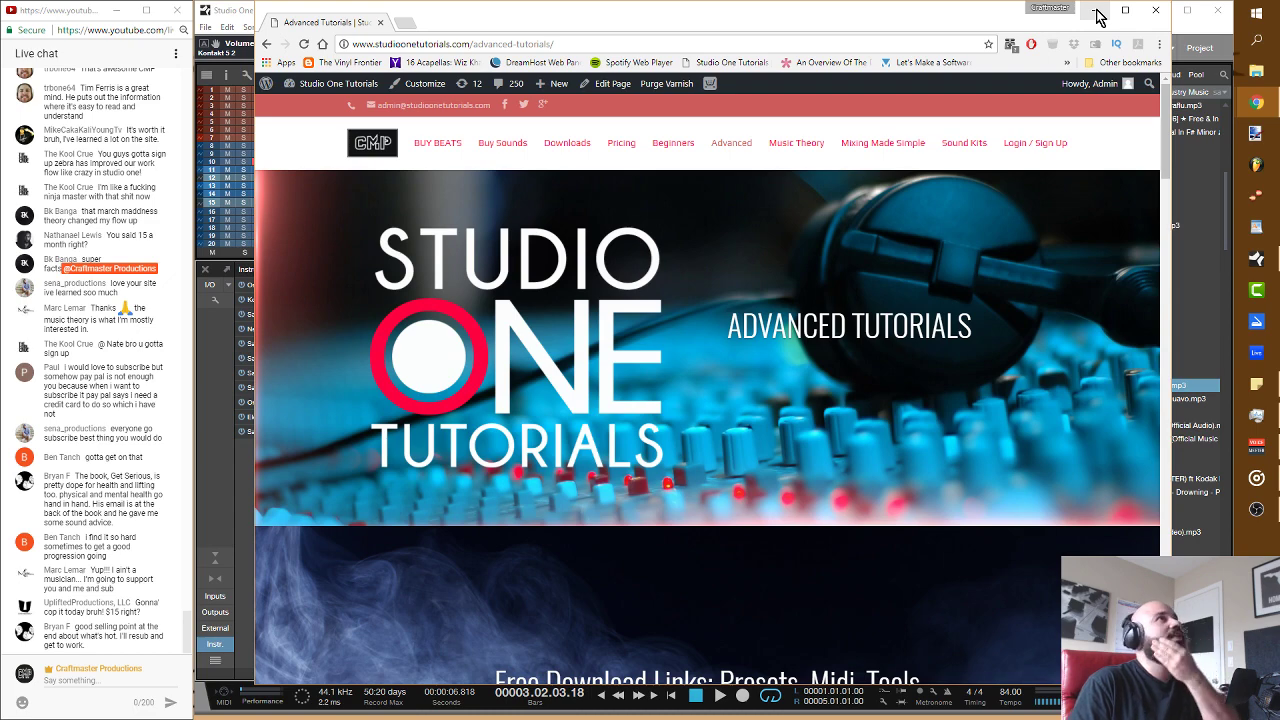
Step: Switch back to Studio One and enlarge the arrangement area above the console to fit the whole track list
left_click(1097, 16)
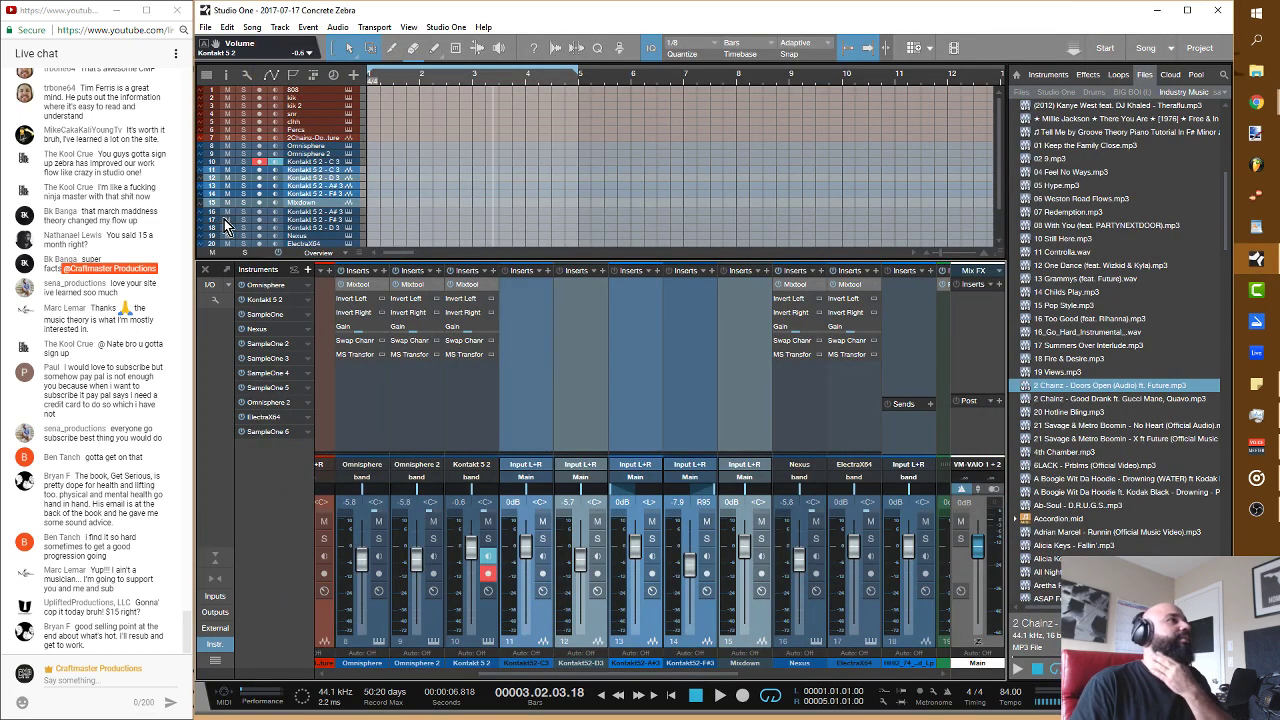
scroll(869, 225, "down", 3)
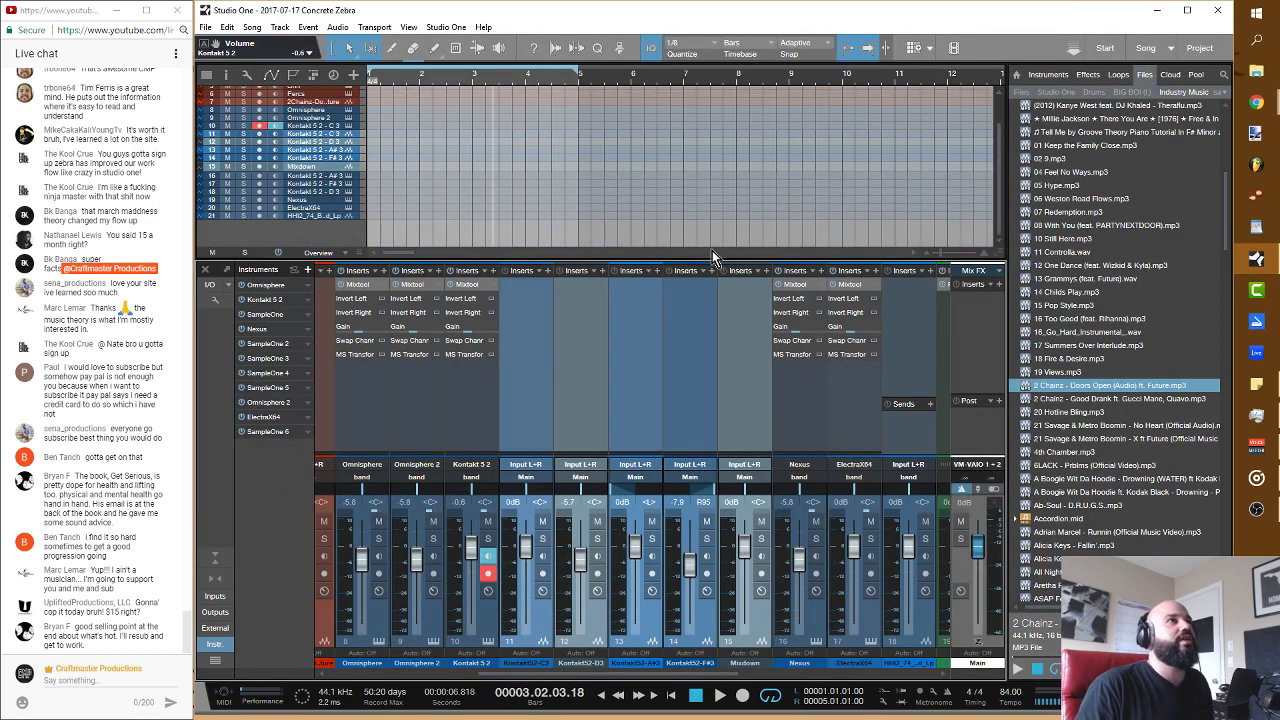
left_click_drag(712, 256, 690, 393)
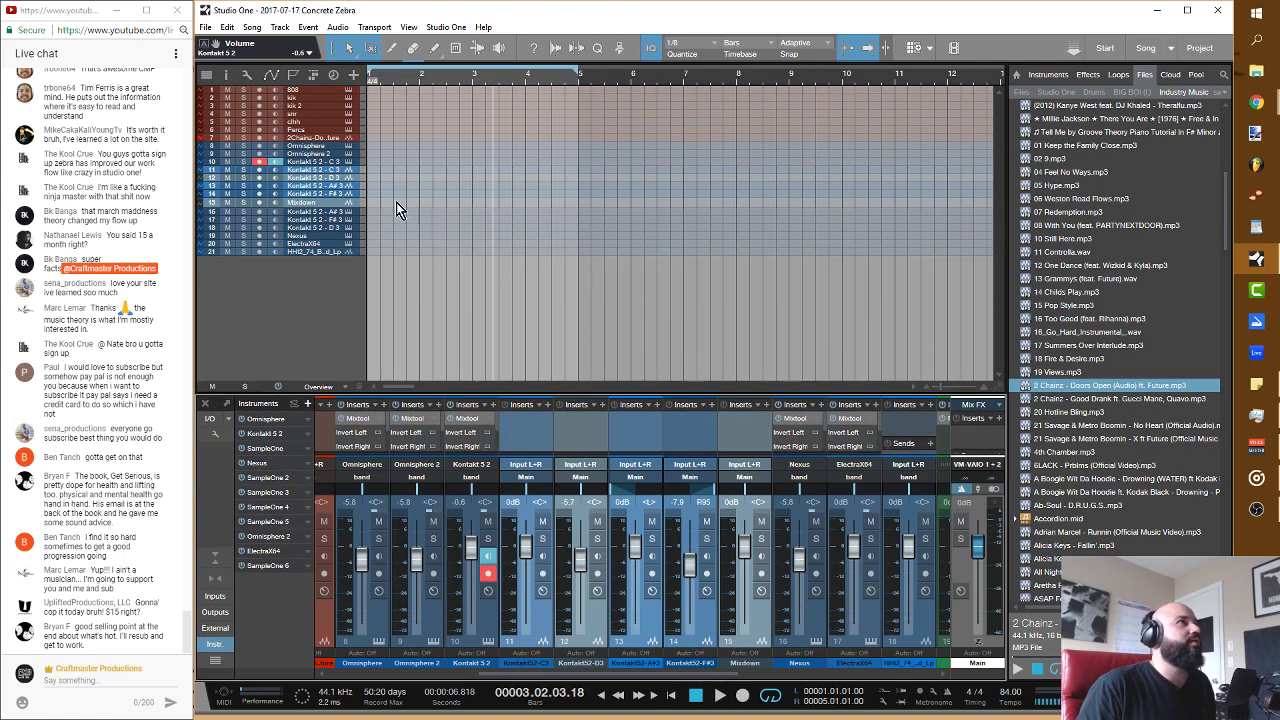
Step: Select only the Mixdown track, bring up its track commands and dismiss them without choosing one
left_click_drag(396, 206, 313, 180)
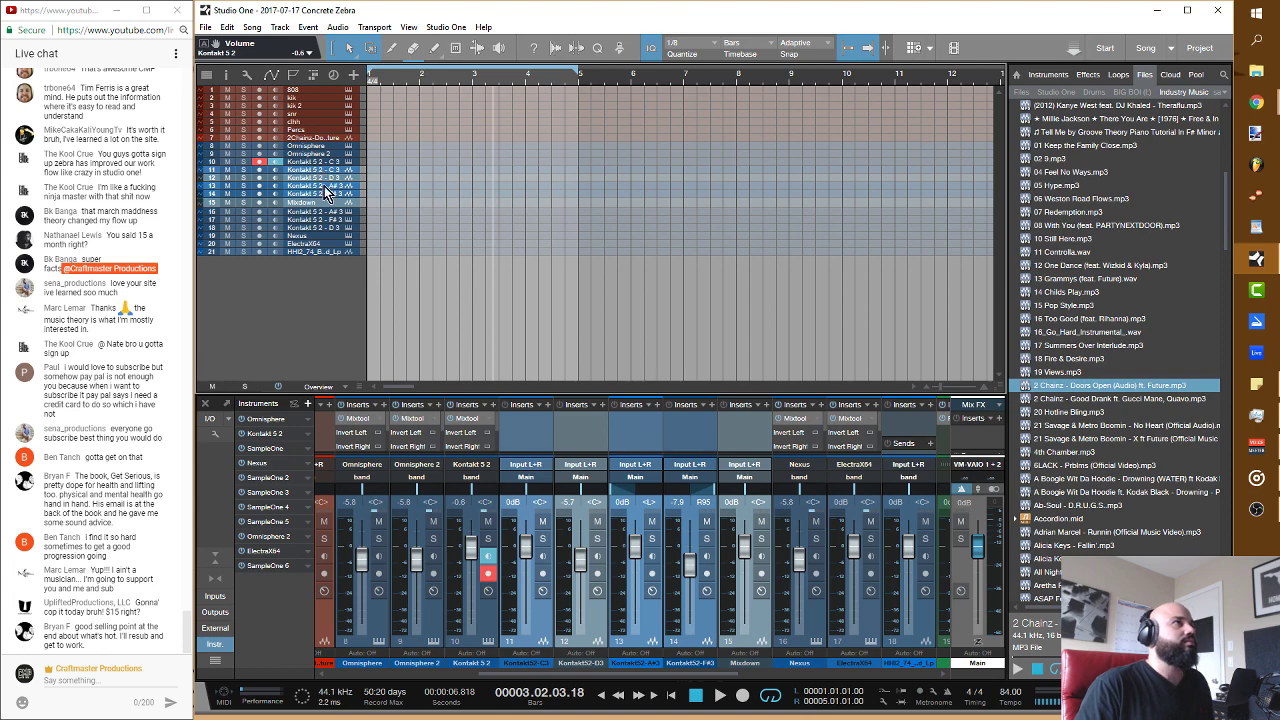
left_click(325, 205)
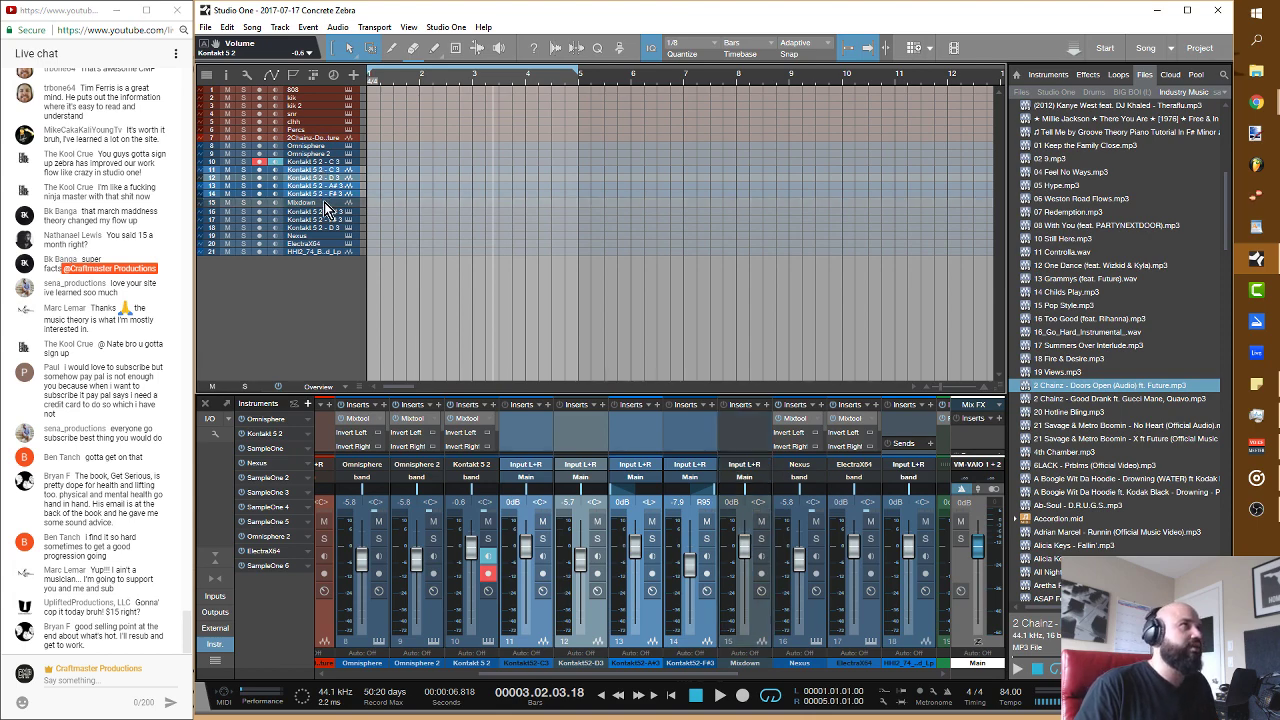
right_click(326, 205)
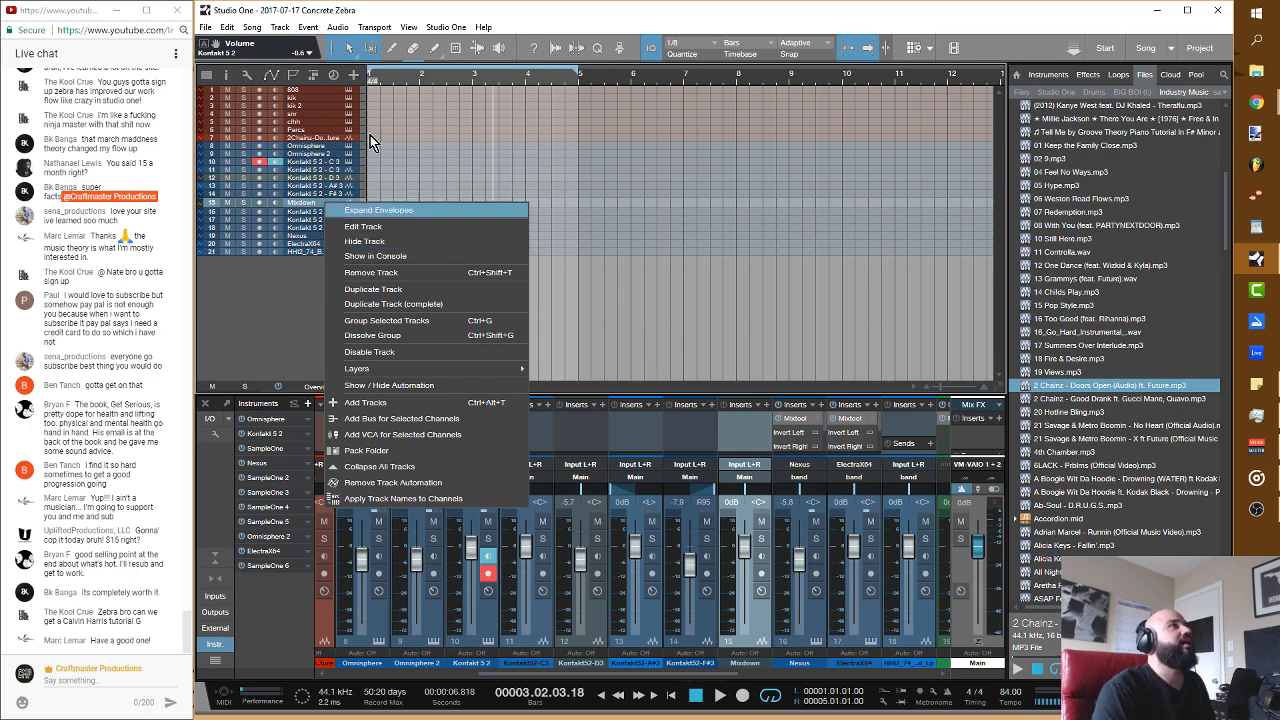
left_click(736, 170)
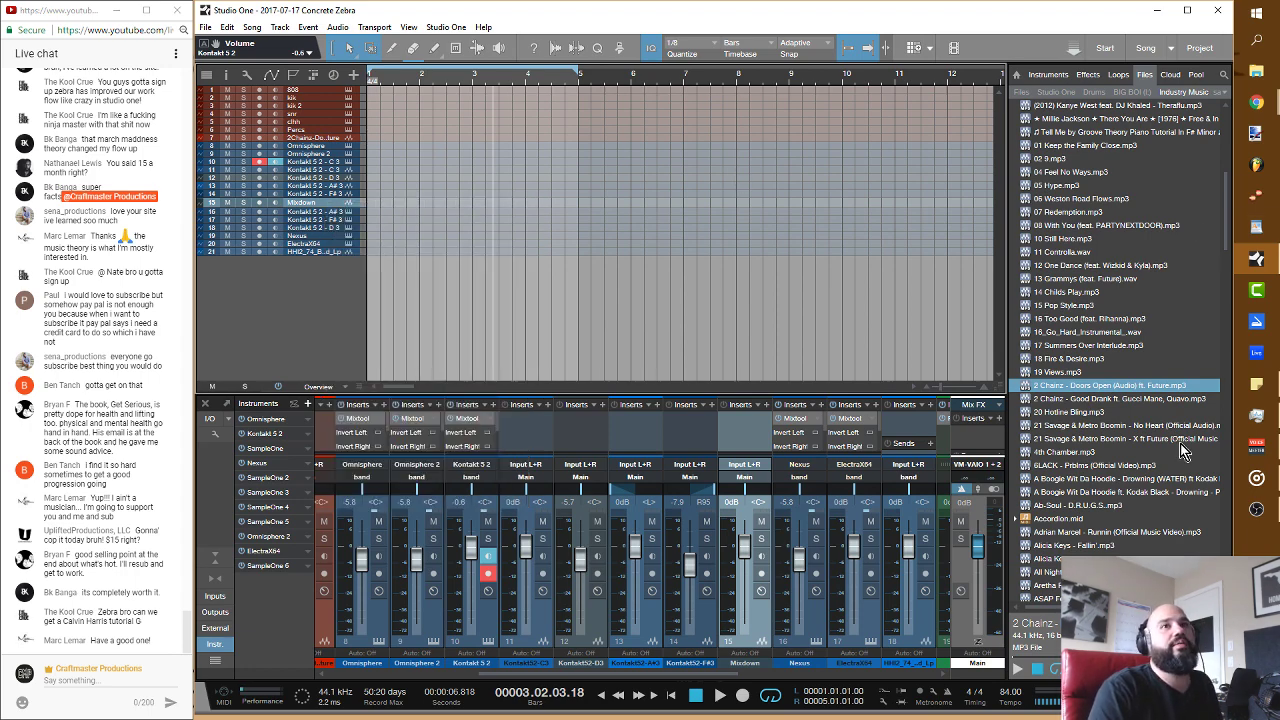
Step: Switch to OBS to reach the live stream controls
left_click(1256, 508)
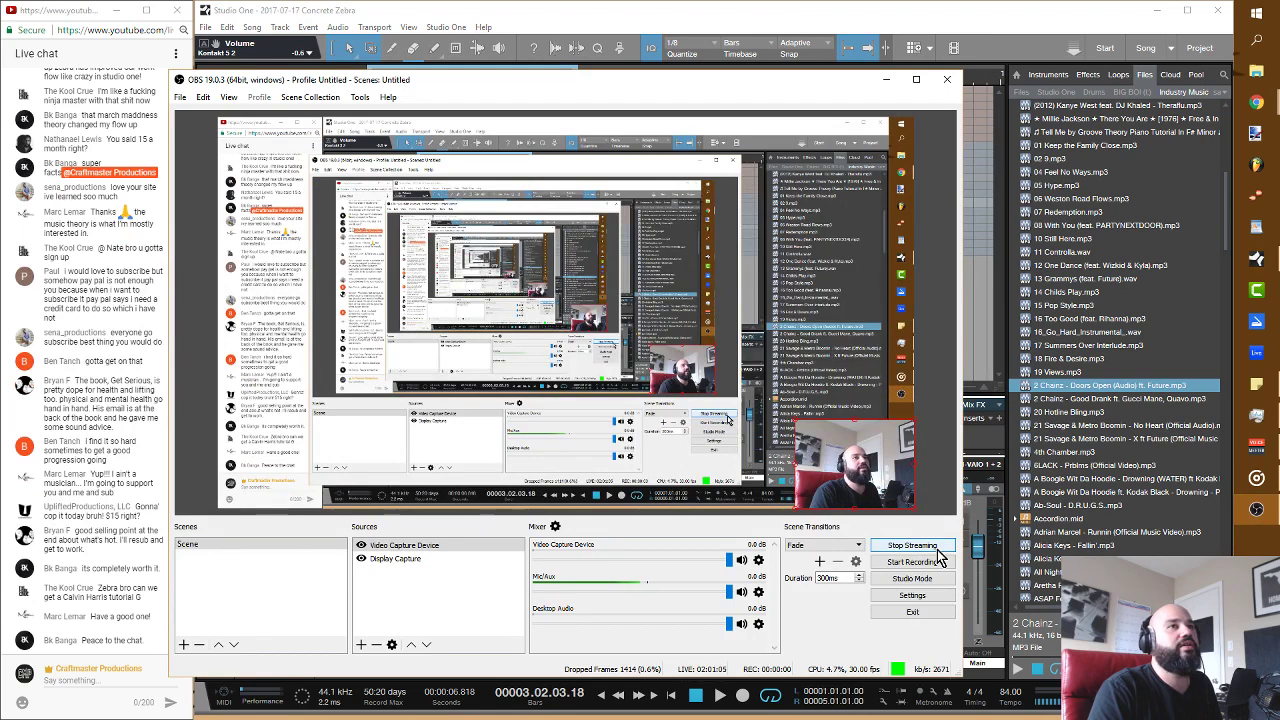